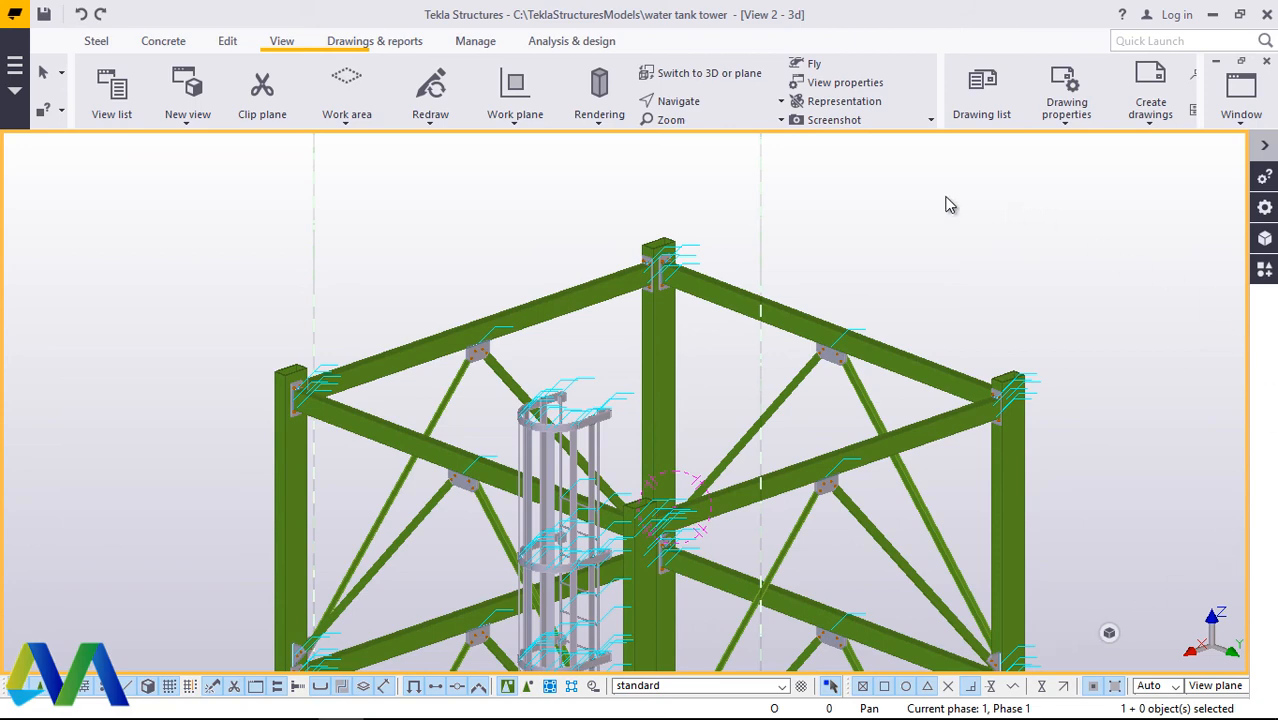
# Step: Set the view point at the top of the rear column and orbit the tower's upper frame to examine it
pyautogui.click(695, 103)
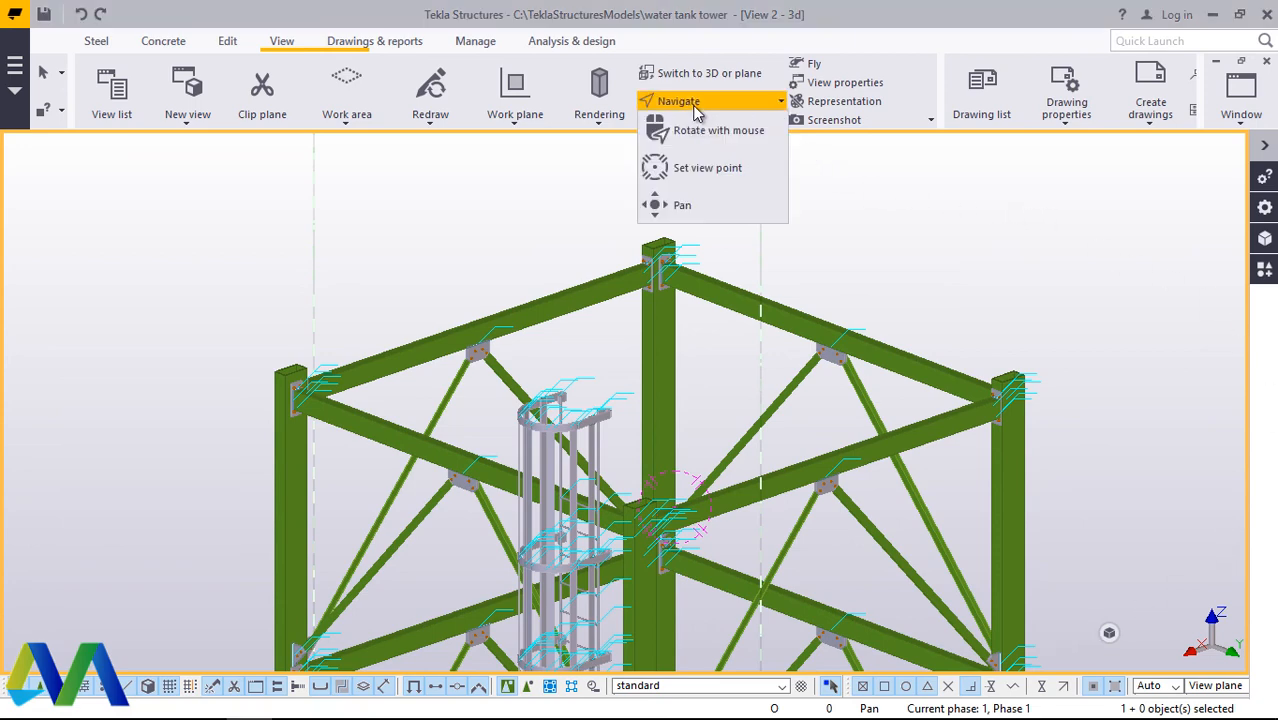
pyautogui.click(707, 167)
pyautogui.click(662, 250)
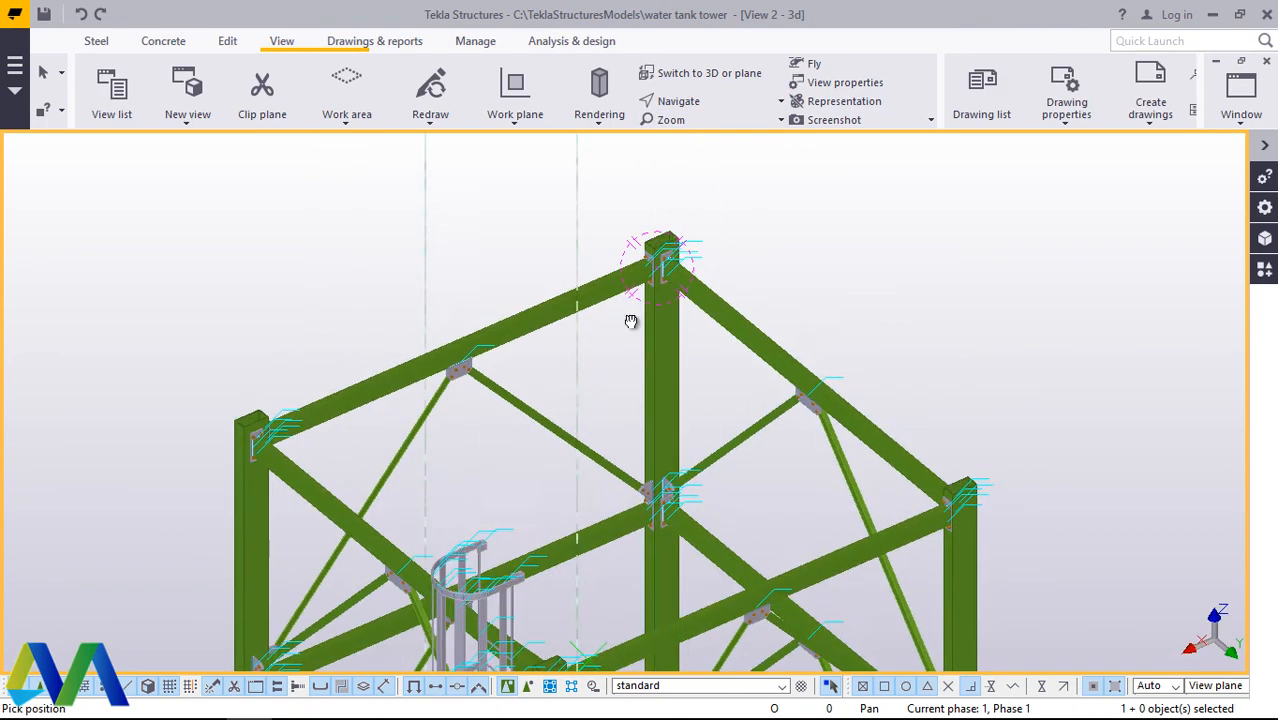
pyautogui.keyDown('ctrl'); pyautogui.moveTo(631, 321); pyautogui.dragTo(660, 293, button='middle'); pyautogui.keyUp('ctrl')
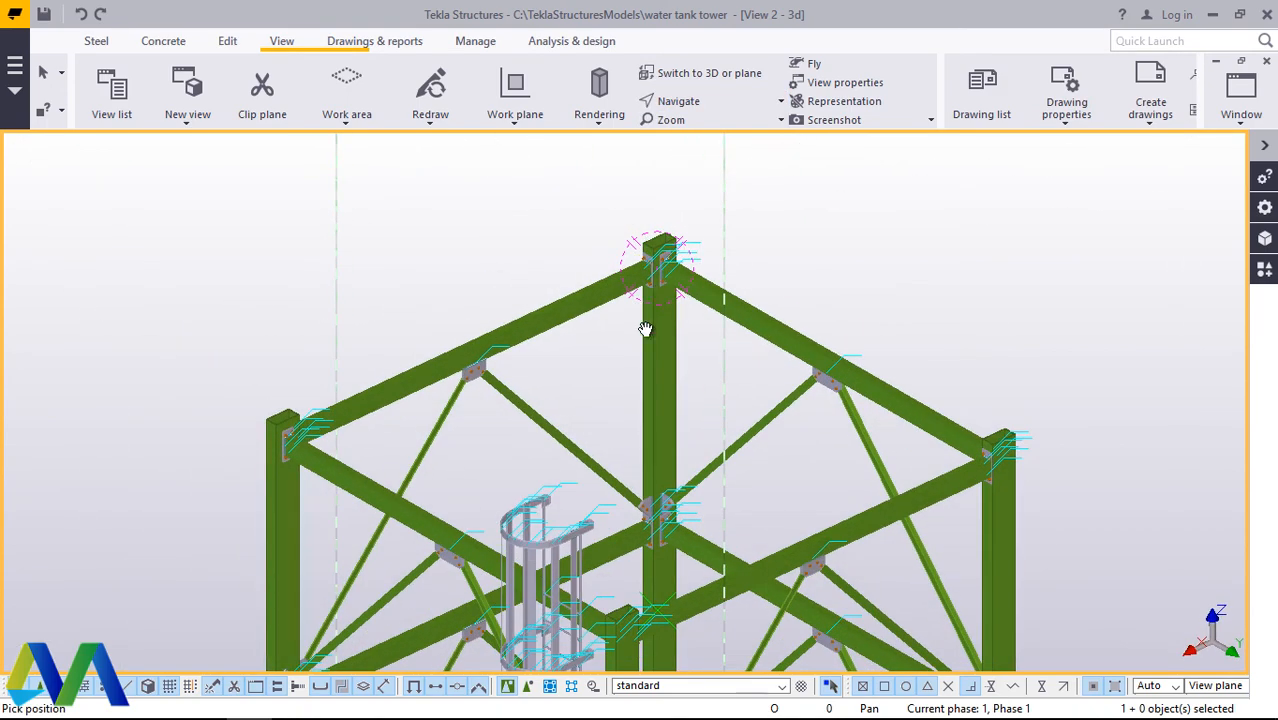
pyautogui.scroll(-3, 643, 322)
pyautogui.scroll(3, 491, 371)
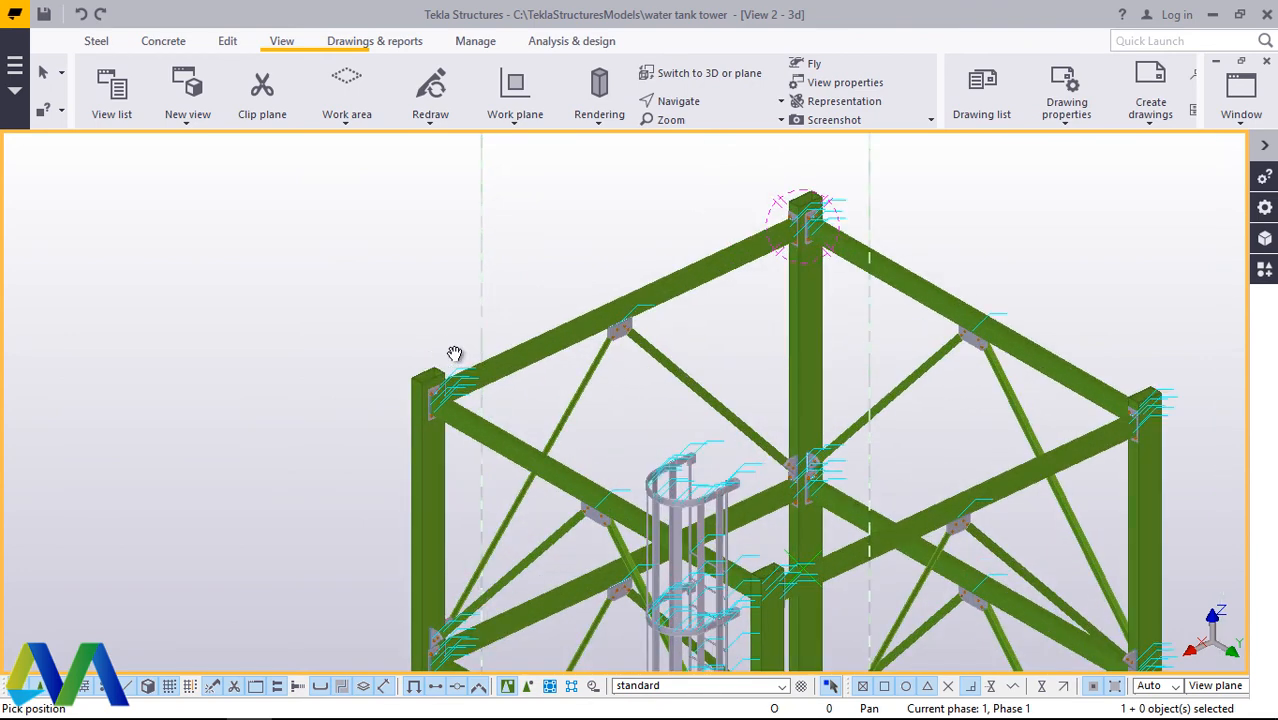
pyautogui.scroll(-3, 376, 406)
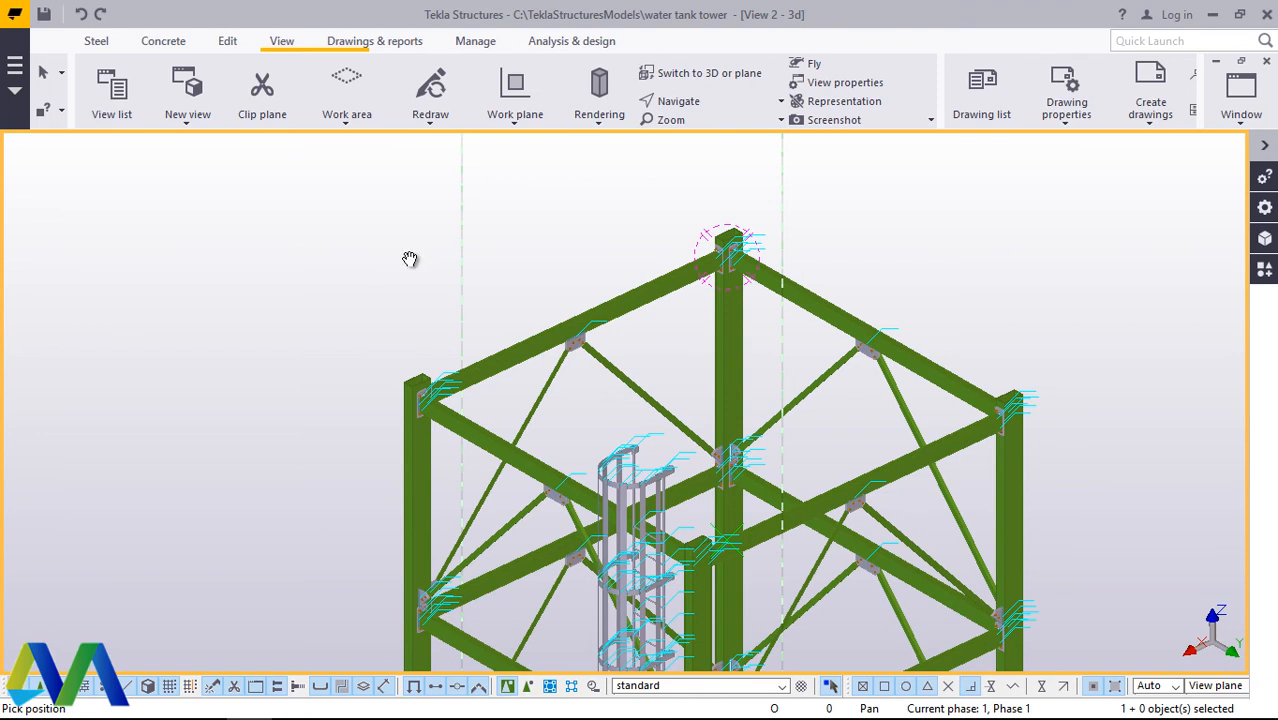
pyautogui.rightClick(463, 236)
pyautogui.click(503, 250)
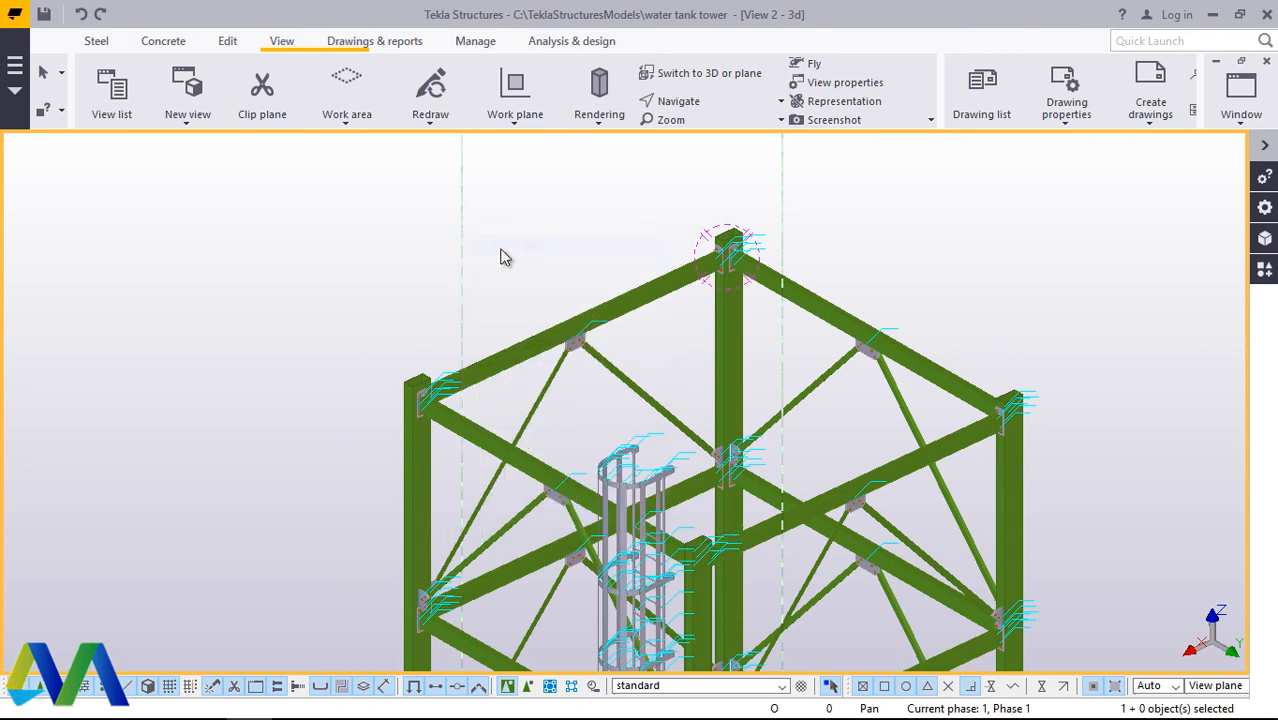
# Step: Model a 5100 mm steel beam across the tower top, between the opposite top beams above their mid-span gusset plates
pyautogui.click(96, 41)
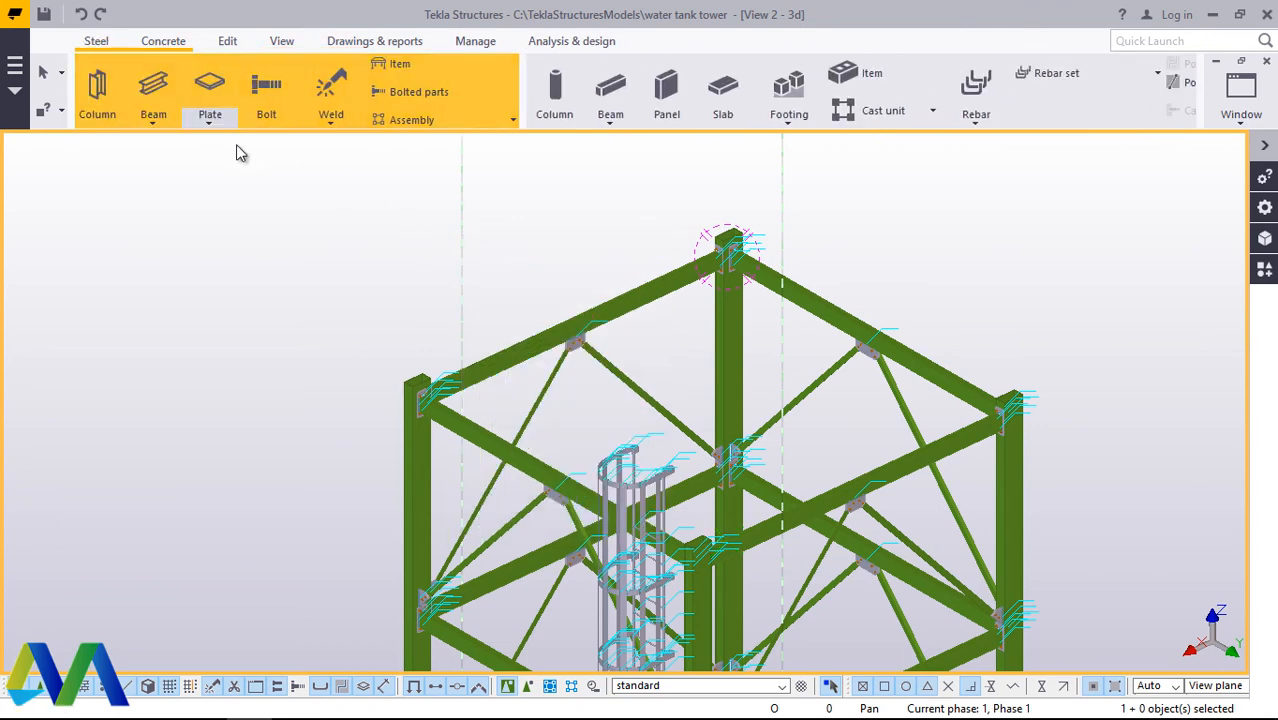
pyautogui.click(159, 123)
pyautogui.click(182, 152)
pyautogui.scroll(2, 560, 300)
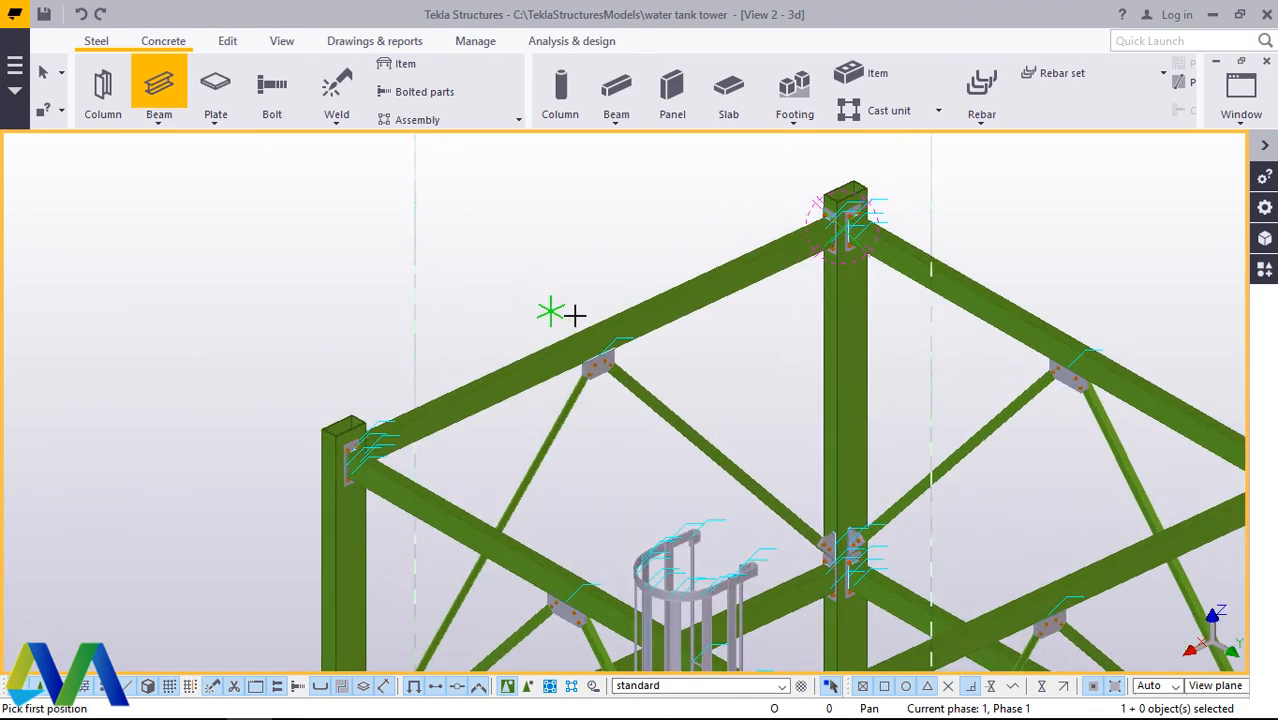
pyautogui.scroll(5, 574, 315)
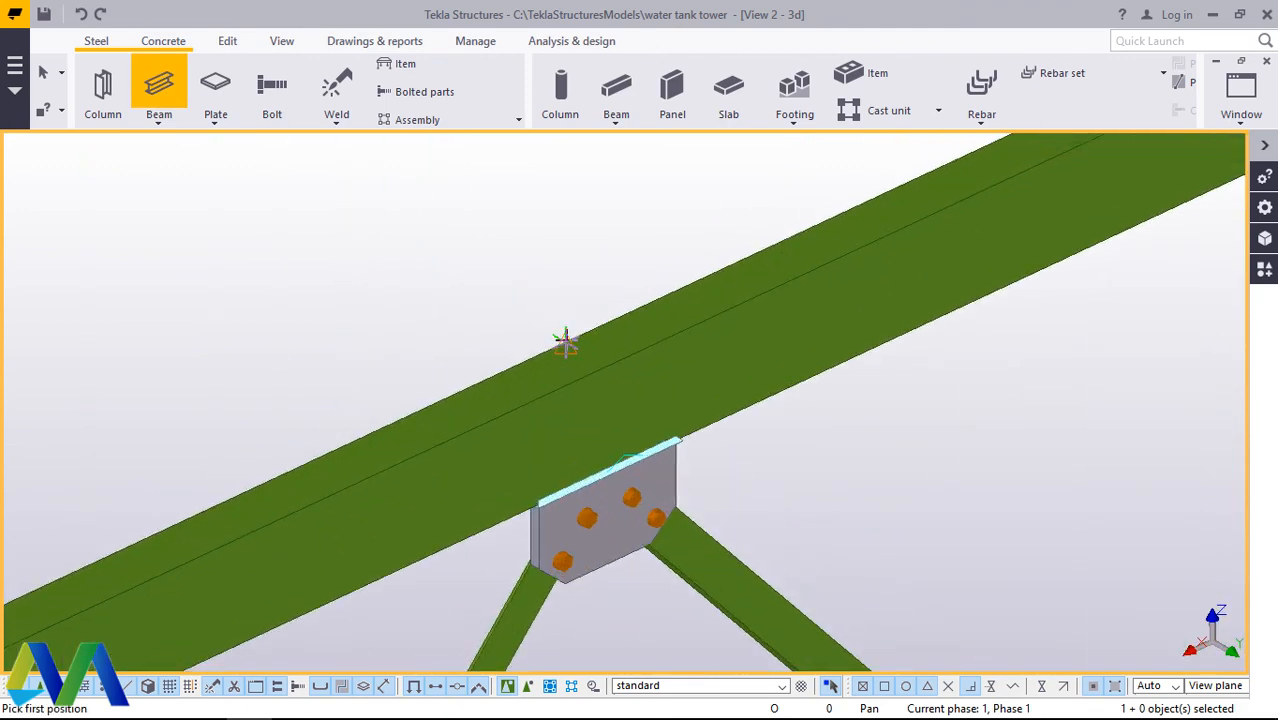
pyautogui.scroll(4, 564, 343)
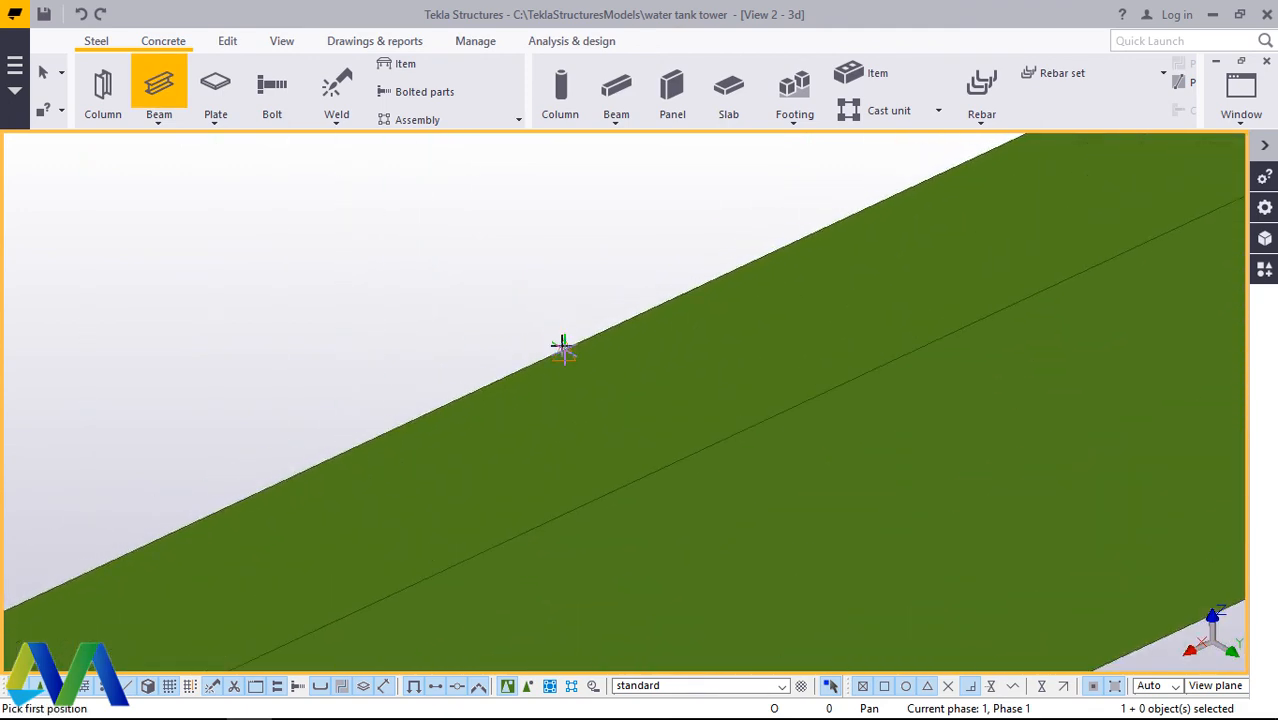
pyautogui.click(563, 347)
pyautogui.scroll(-6, 480, 240)
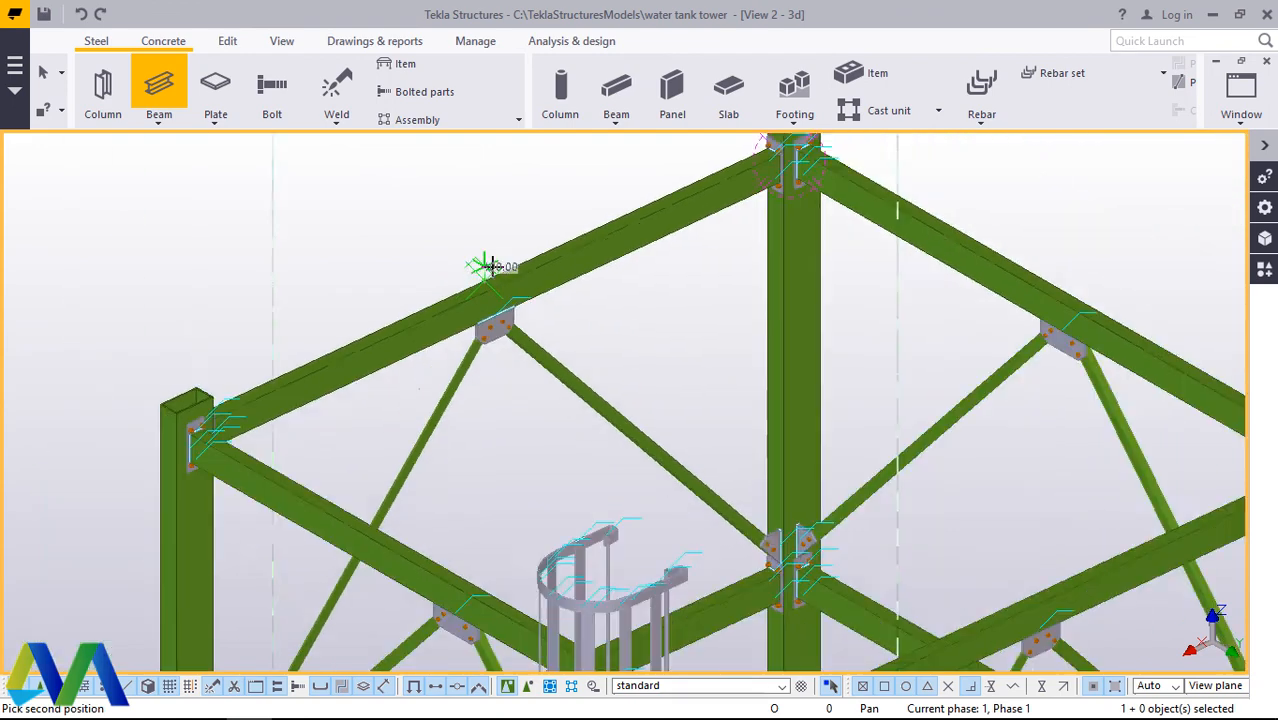
pyautogui.scroll(-2, 490, 266)
pyautogui.scroll(8, 898, 410)
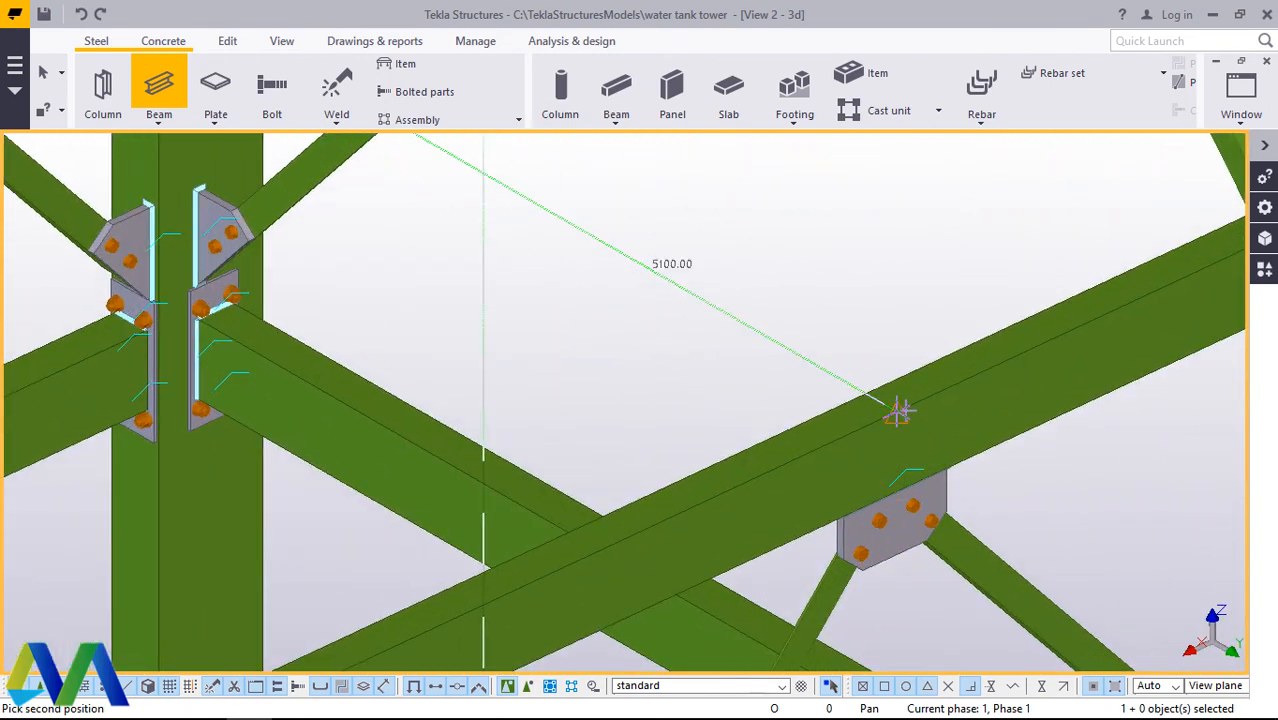
pyautogui.click(898, 410)
pyautogui.rightClick(918, 294)
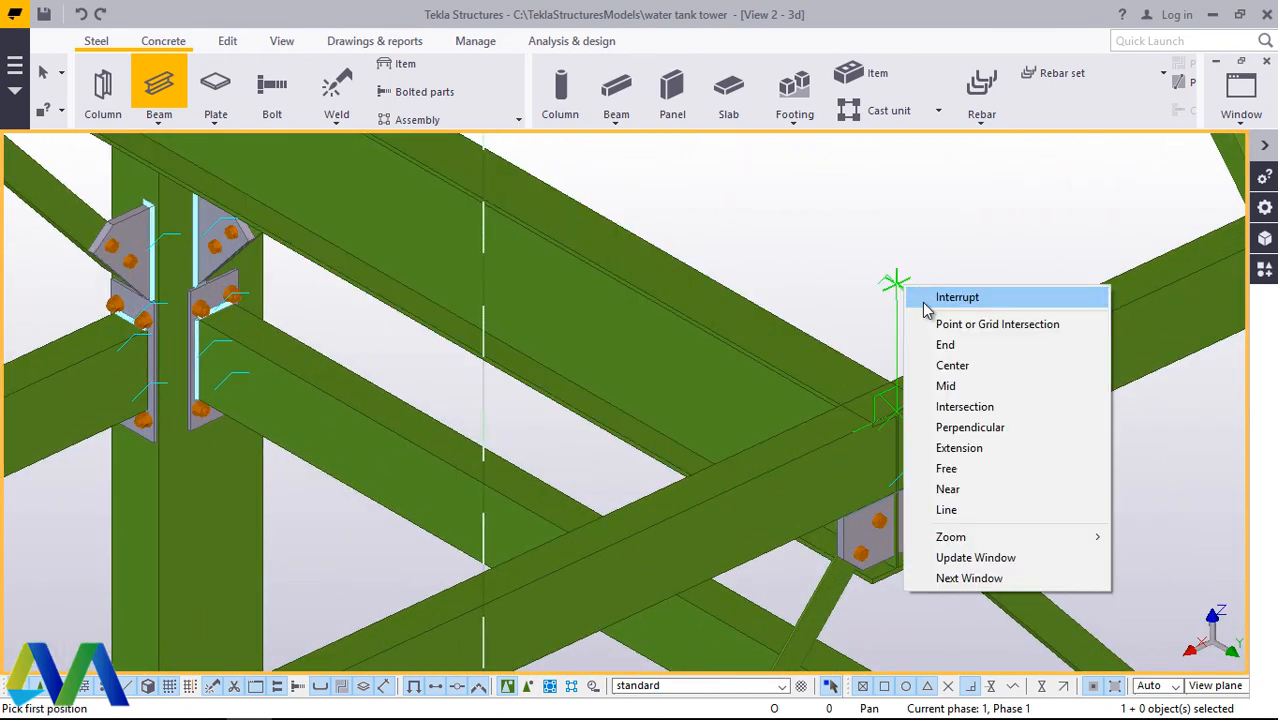
pyautogui.click(940, 291)
# Step: Change the new cross beam's profile to UB254*102*28 from the UB 254 series in the profile catalog
pyautogui.doubleClick(759, 320)
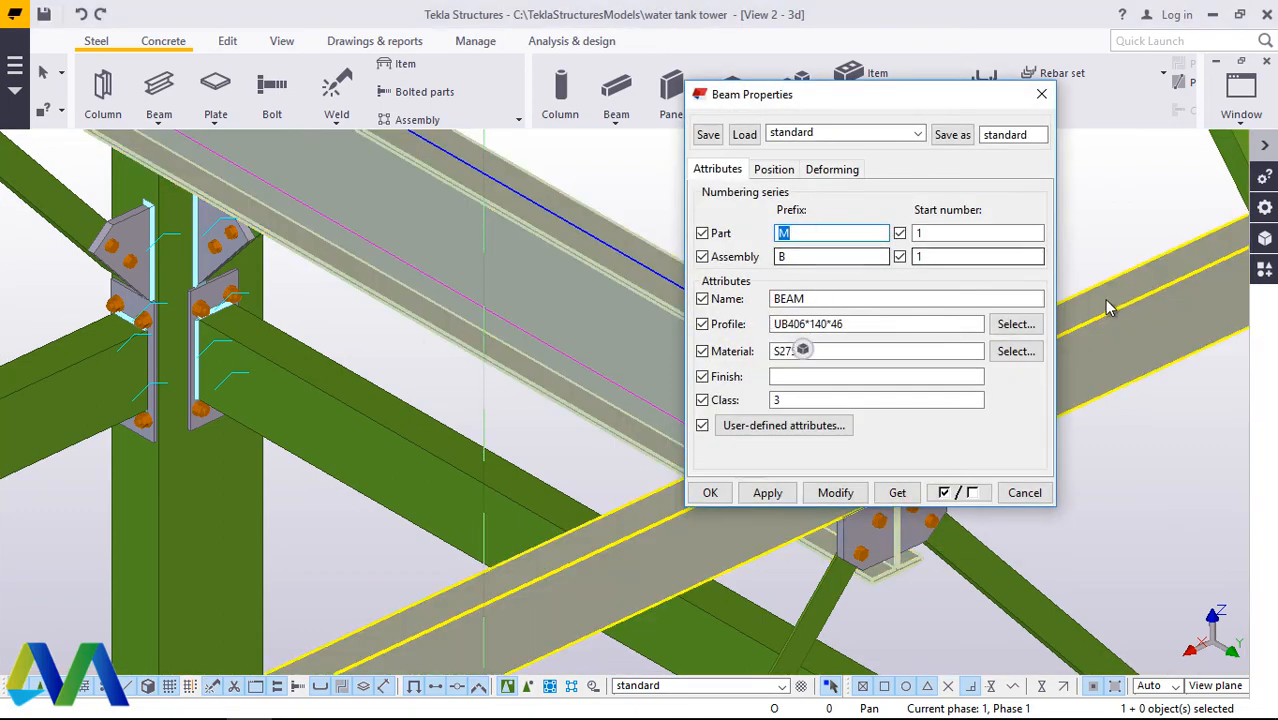
pyautogui.click(1016, 323)
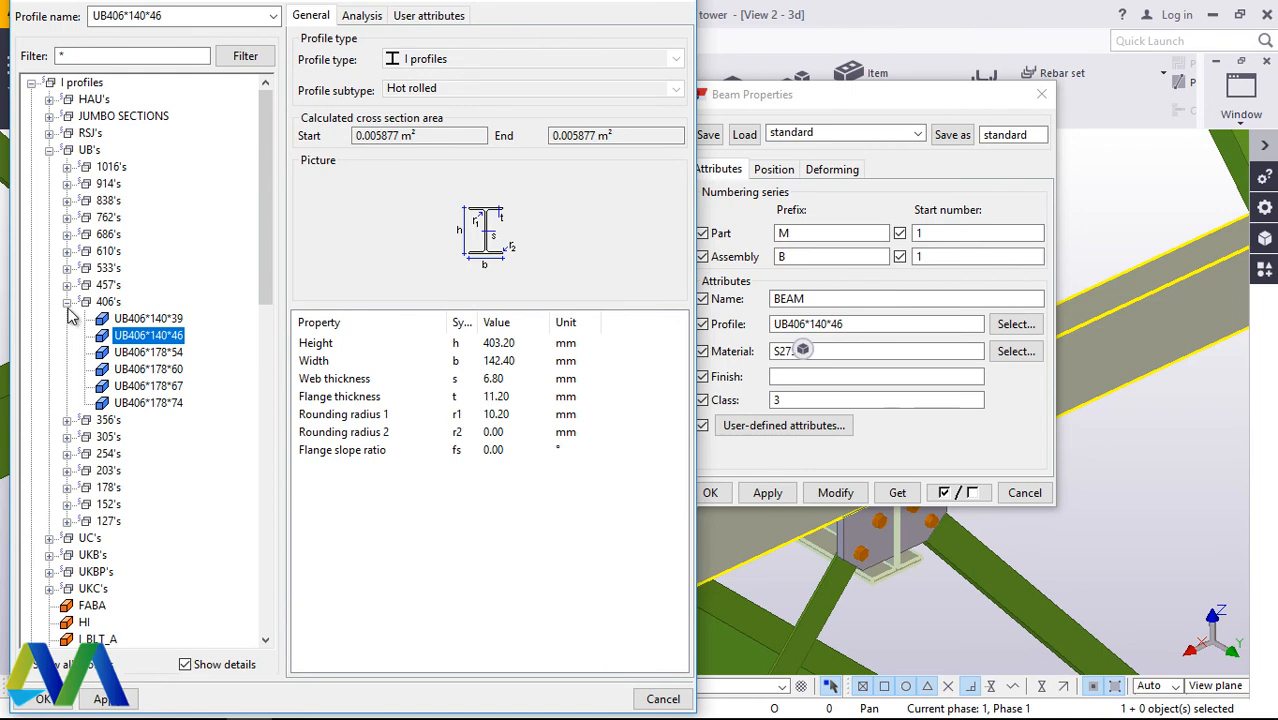
pyautogui.click(66, 302)
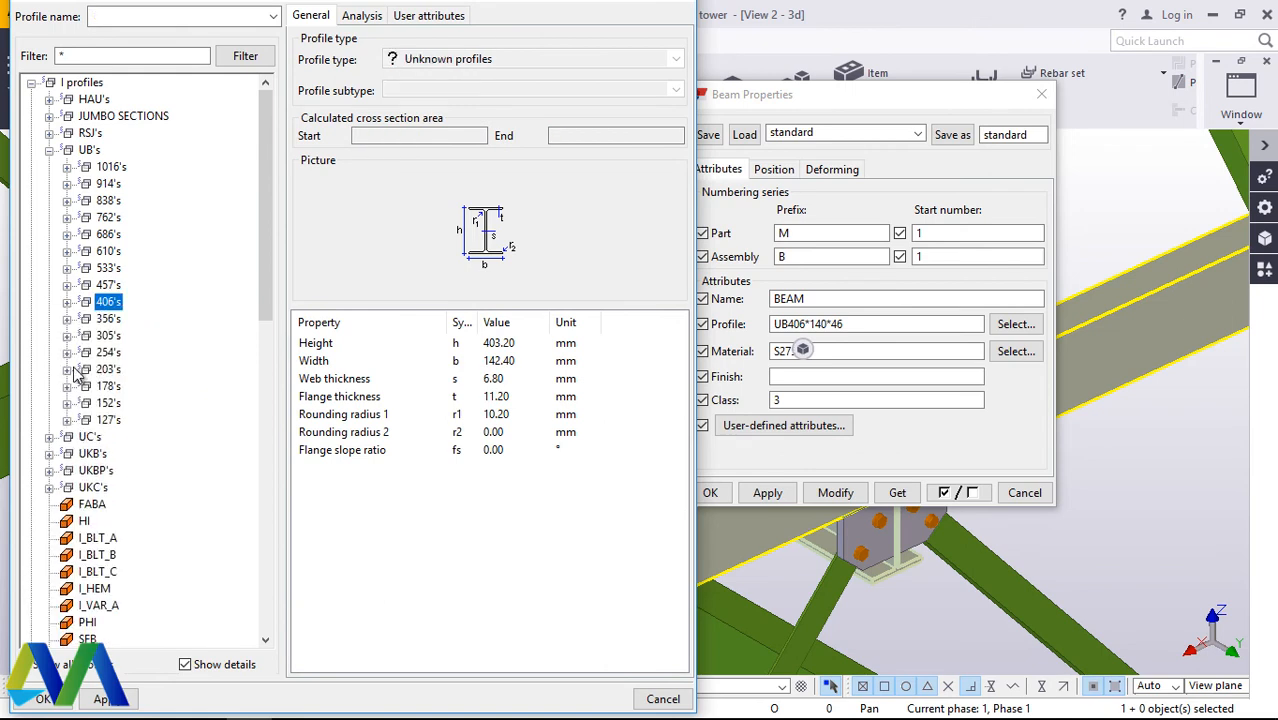
pyautogui.click(66, 352)
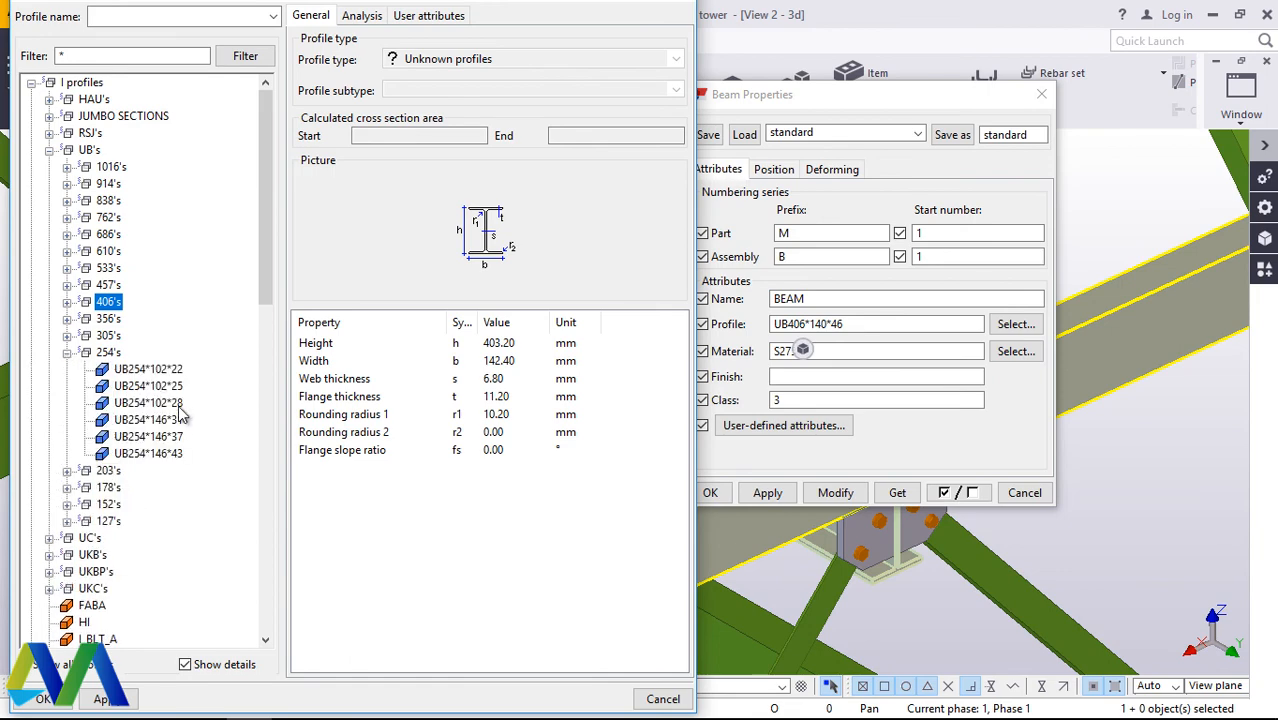
pyautogui.click(176, 403)
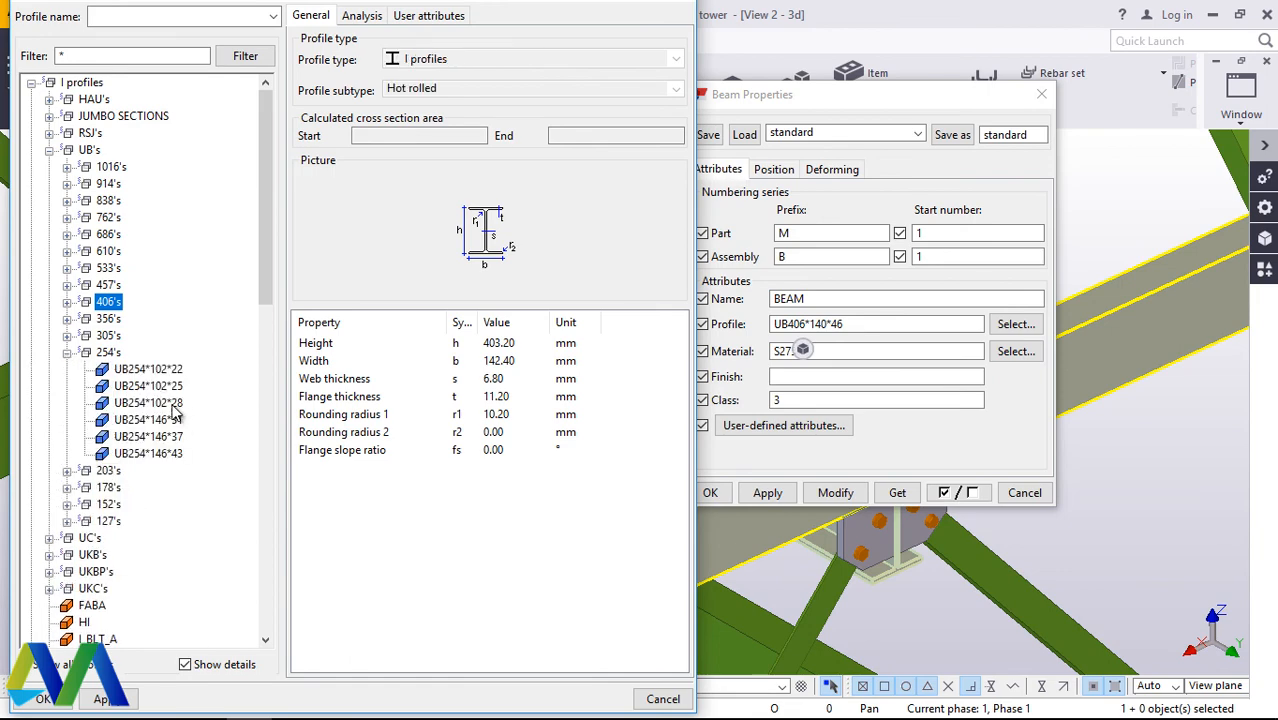
pyautogui.click(103, 699)
pyautogui.click(42, 699)
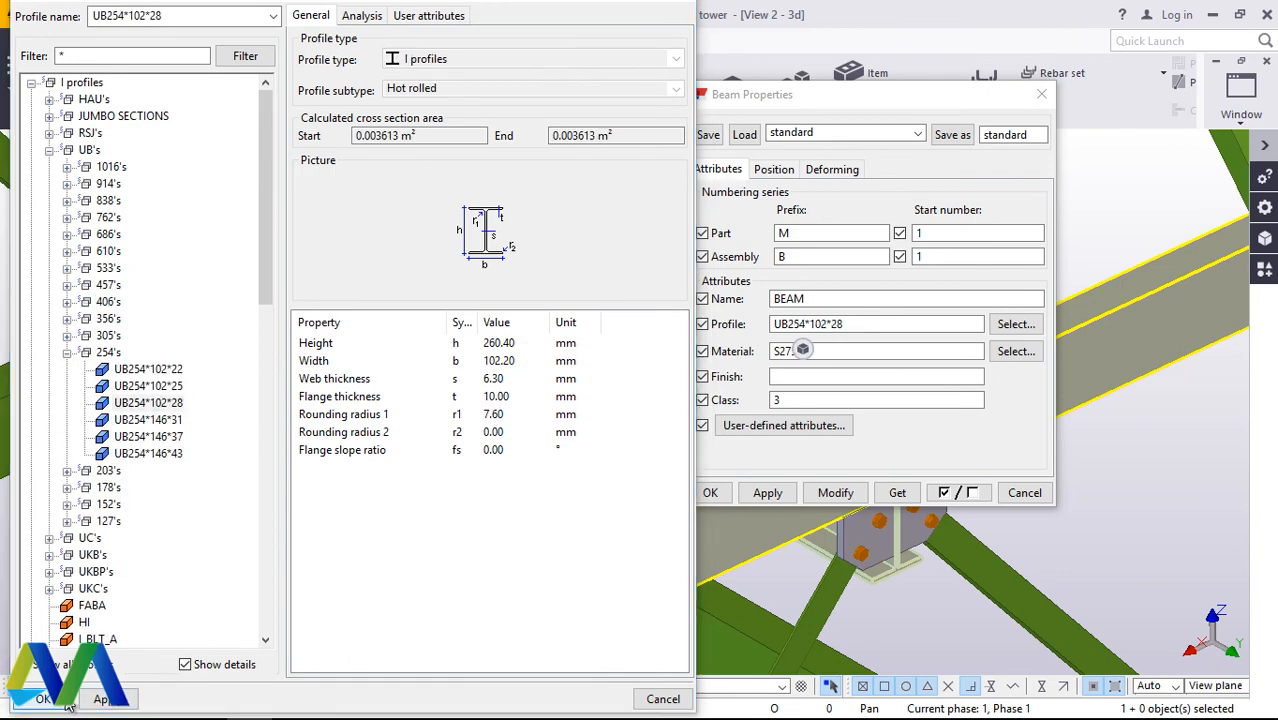
pyautogui.click(835, 493)
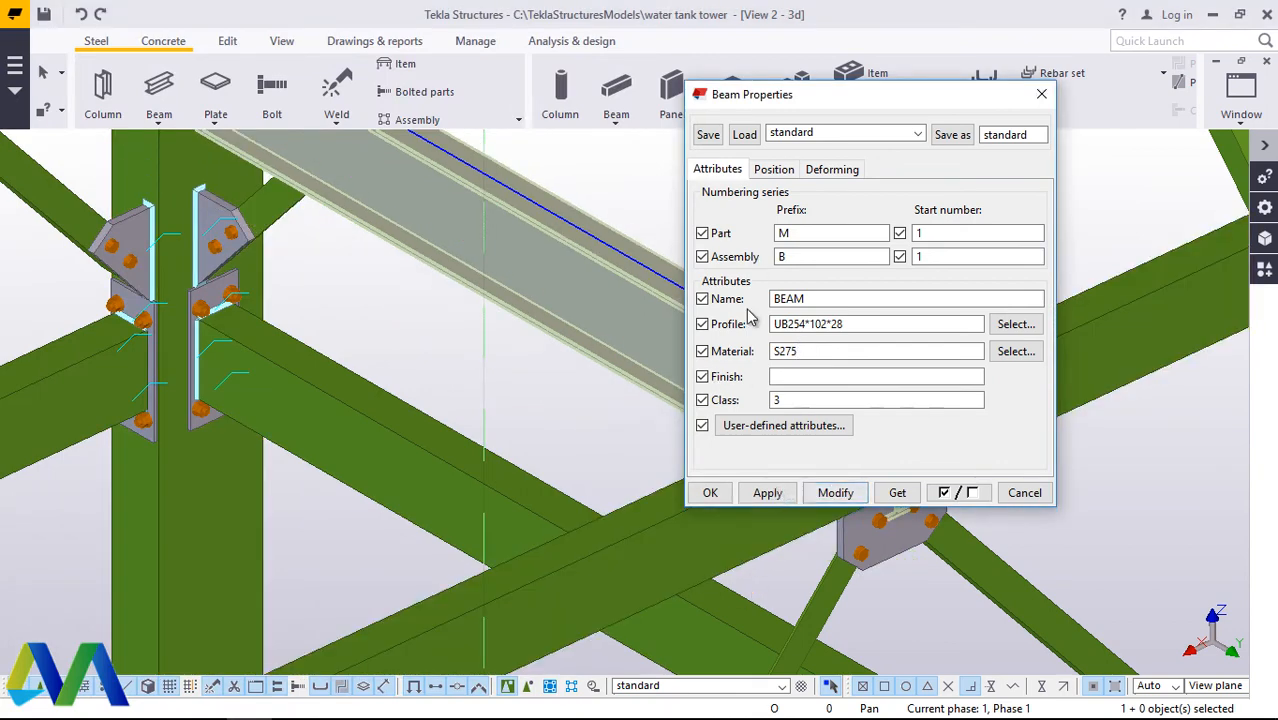
pyautogui.click(765, 492)
# Step: Modify the cross beam's profile to UB178*102*19 from the UB 178 series in the profile catalog
pyautogui.moveTo(867, 94); pyautogui.dragTo(402, 98)
pyautogui.click(843, 447)
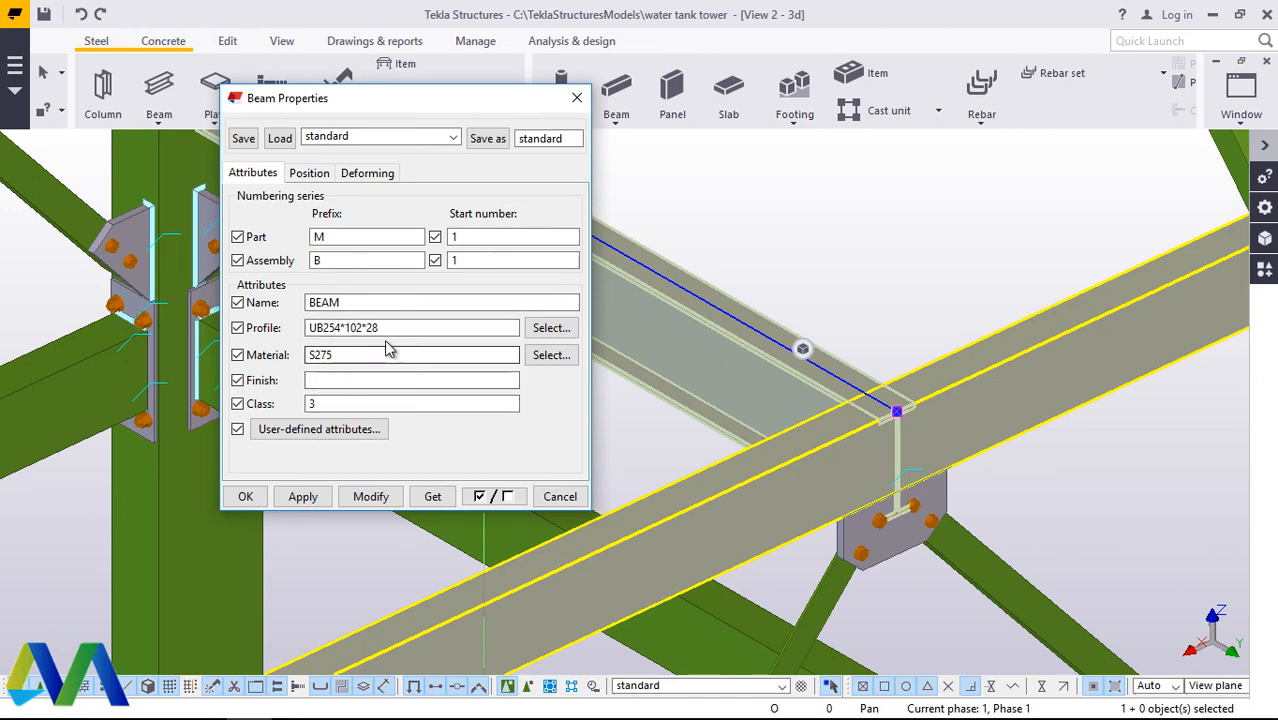
pyautogui.click(549, 328)
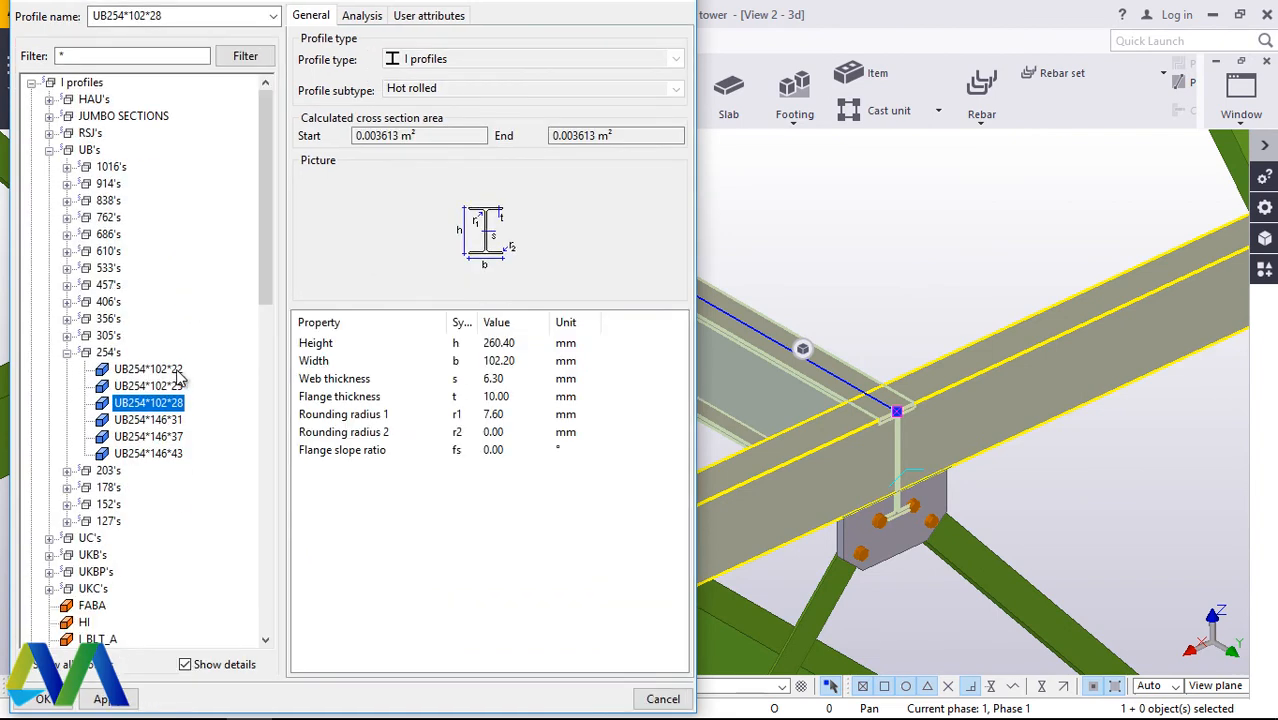
pyautogui.click(67, 353)
pyautogui.click(66, 387)
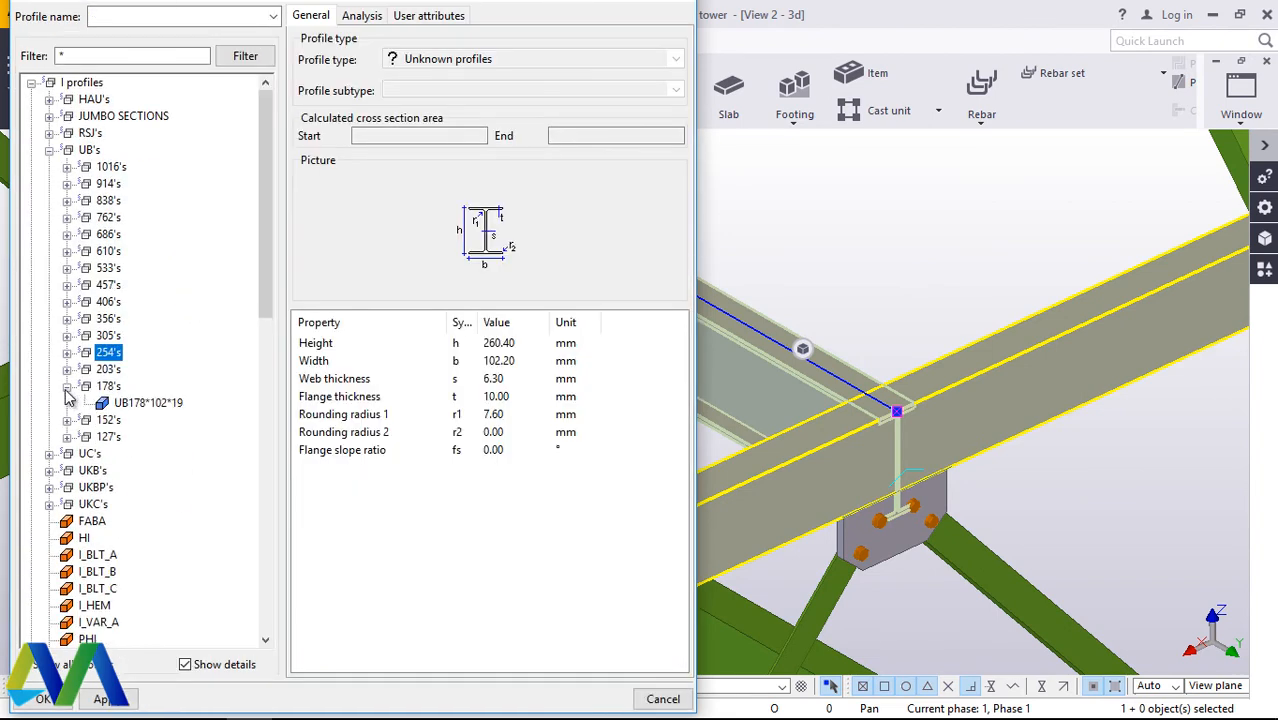
pyautogui.click(155, 405)
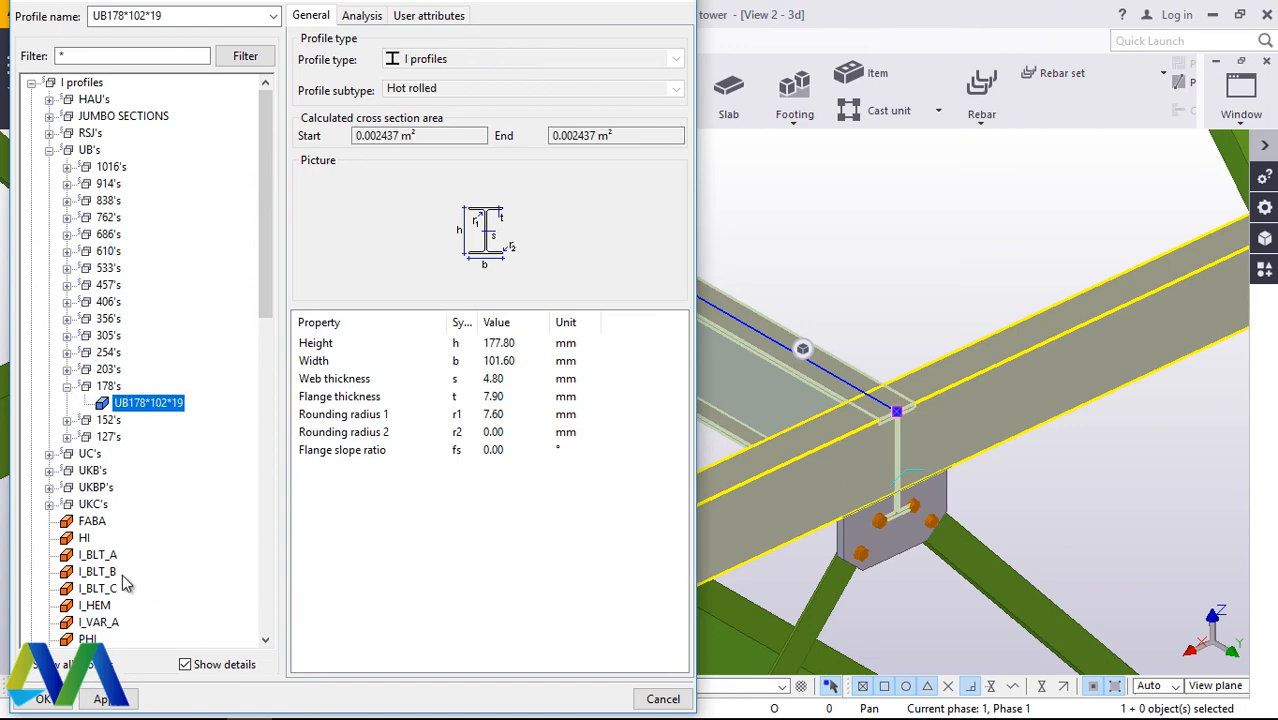
pyautogui.click(43, 699)
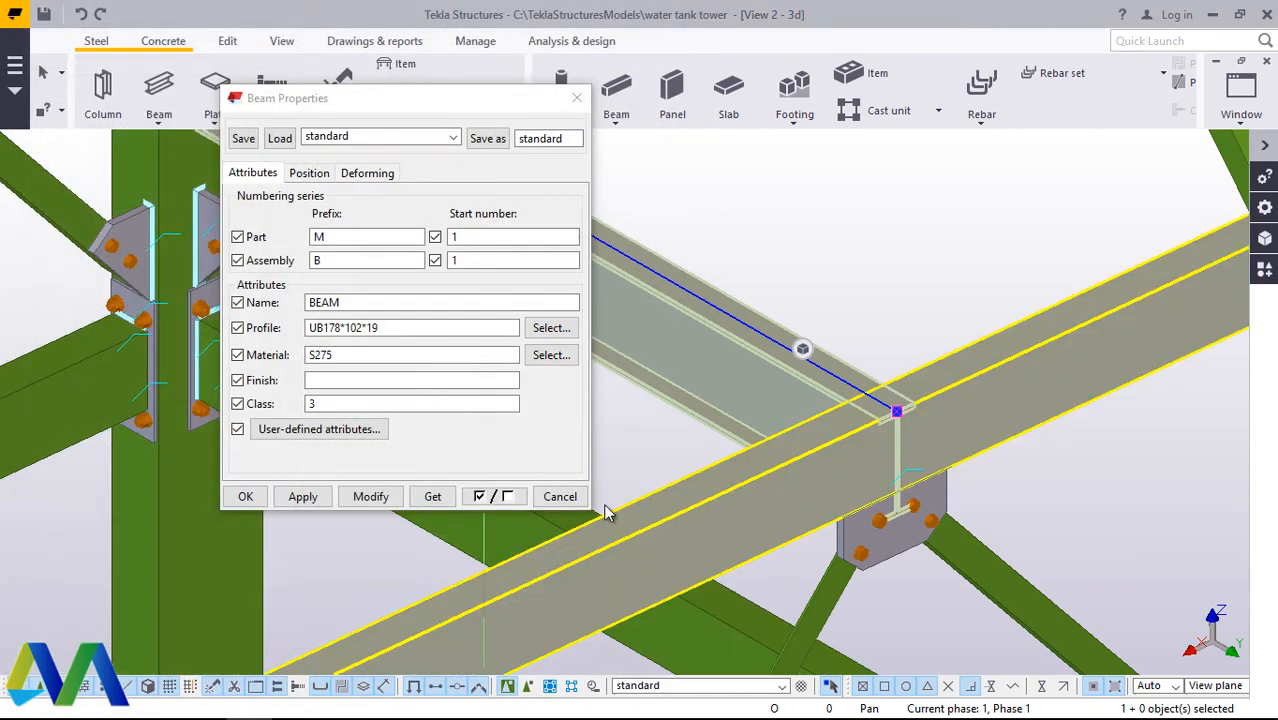
pyautogui.click(370, 497)
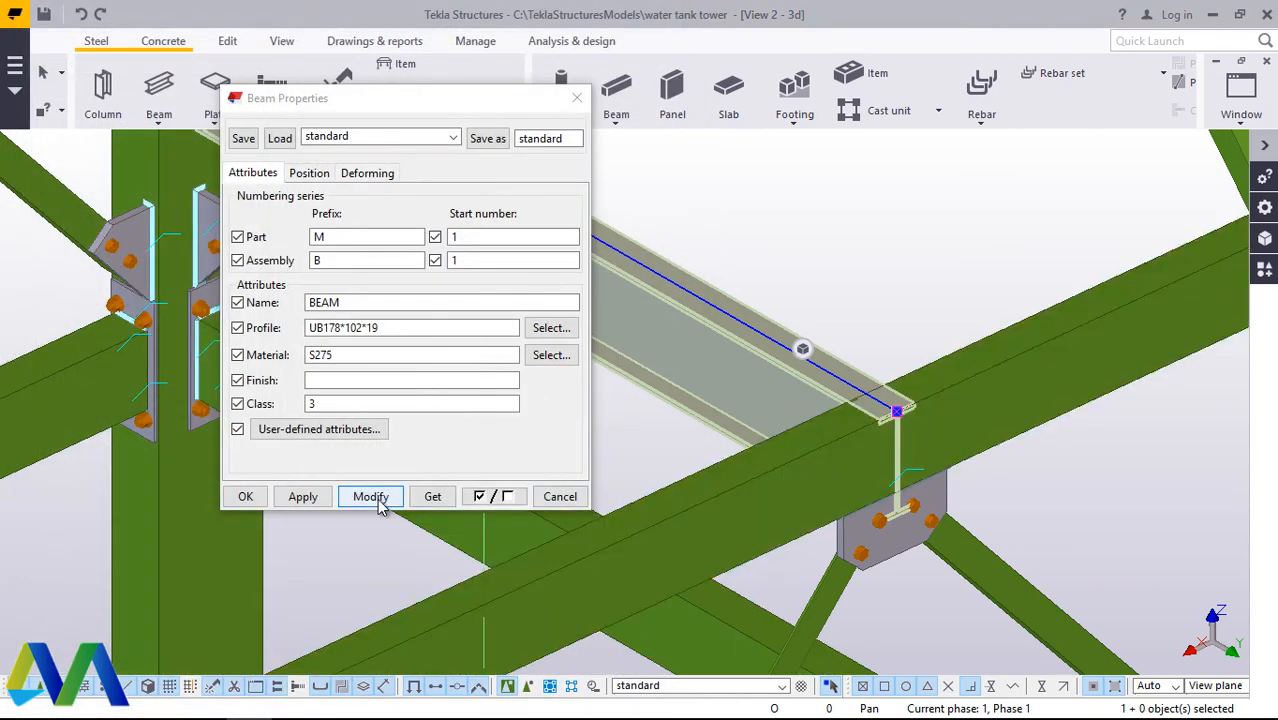
# Step: Set the cross beam's depth position to Front, modify the beam and accept its properties
pyautogui.click(317, 176)
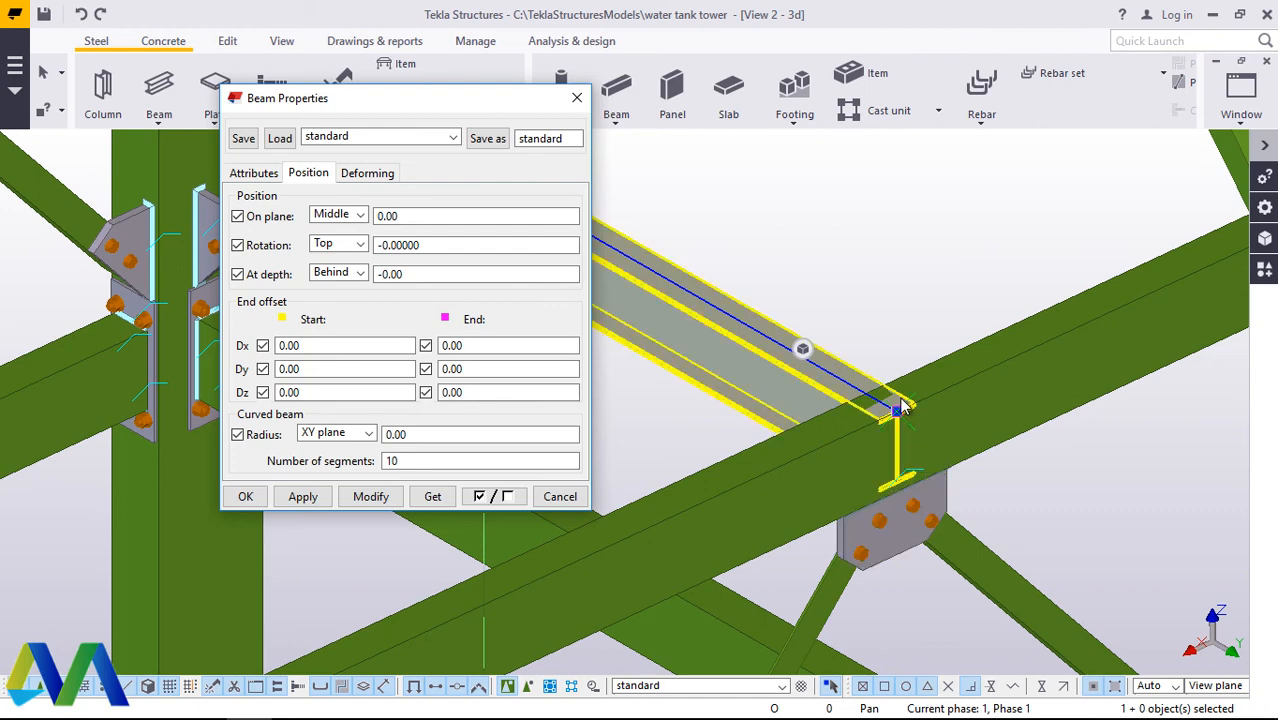
pyautogui.click(358, 273)
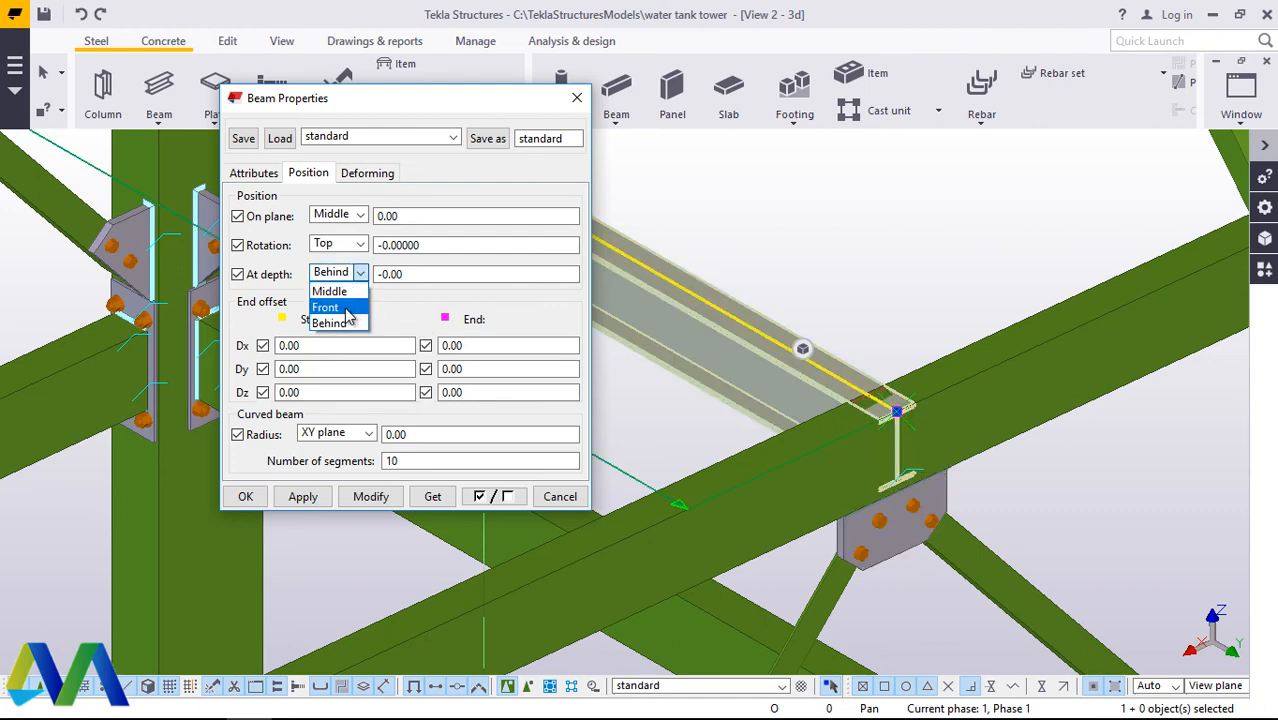
pyautogui.click(354, 307)
pyautogui.click(375, 497)
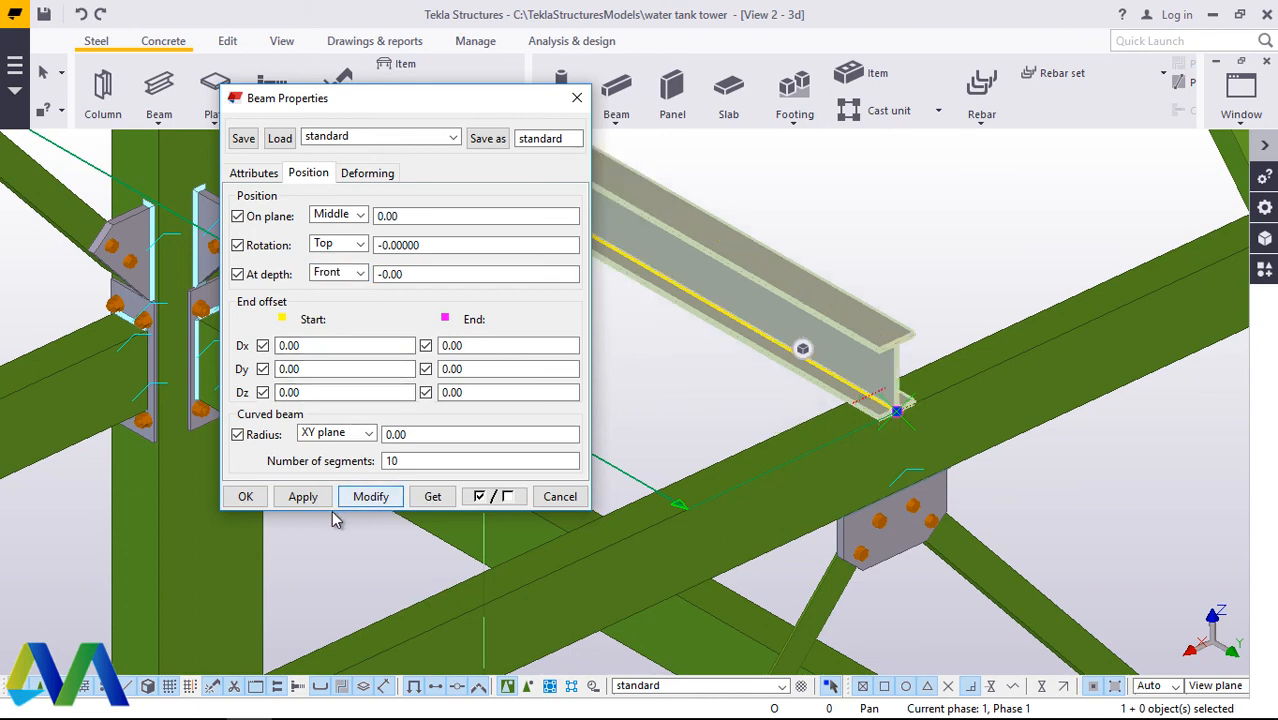
pyautogui.click(903, 259)
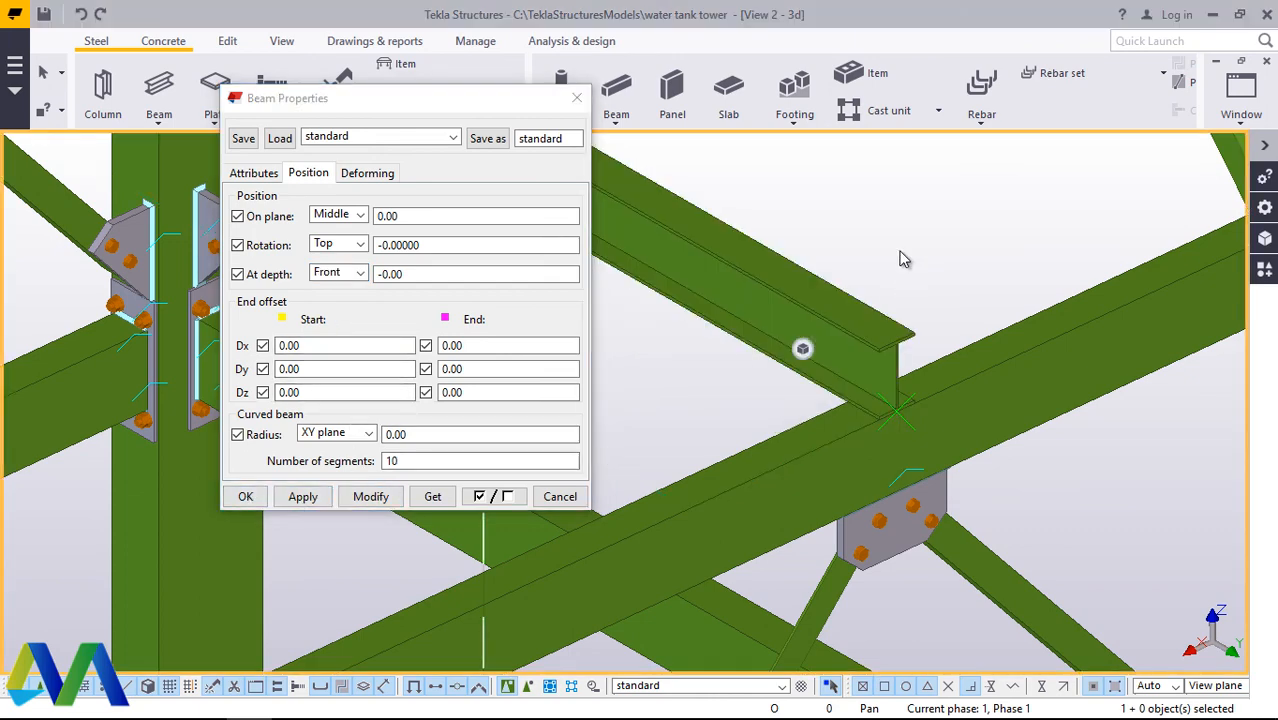
pyautogui.click(245, 497)
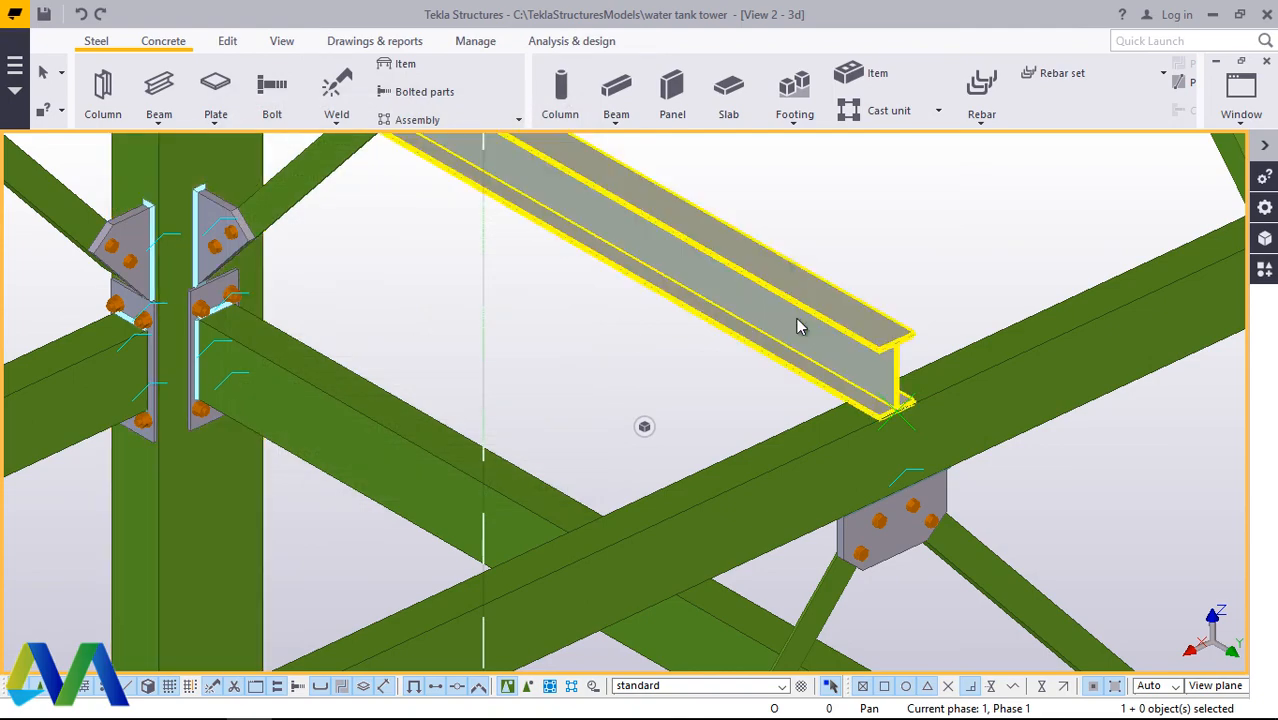
# Step: Examine how both ends of the cross beam sit on the tower's top beams above the gusset plates
pyautogui.scroll(-3, 912, 452)
pyautogui.scroll(-5, 912, 452)
pyautogui.scroll(10, 639, 251)
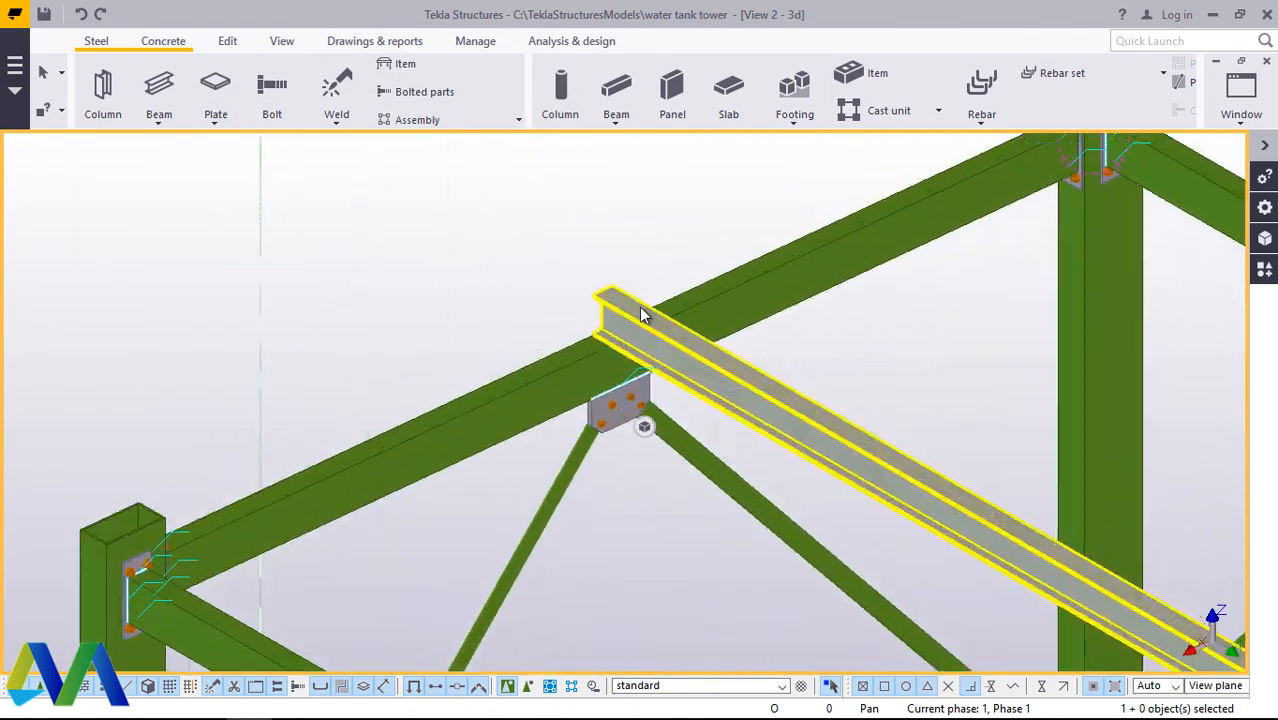
pyautogui.scroll(1, 640, 255)
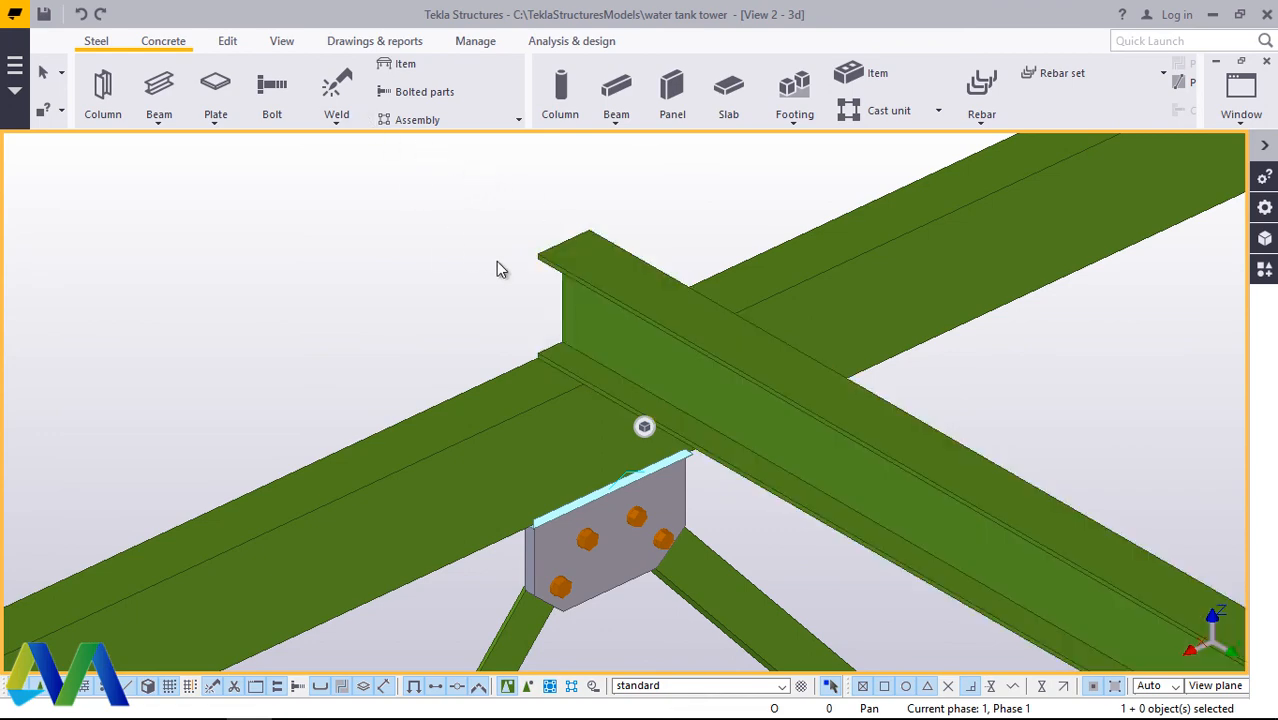
pyautogui.click(283, 42)
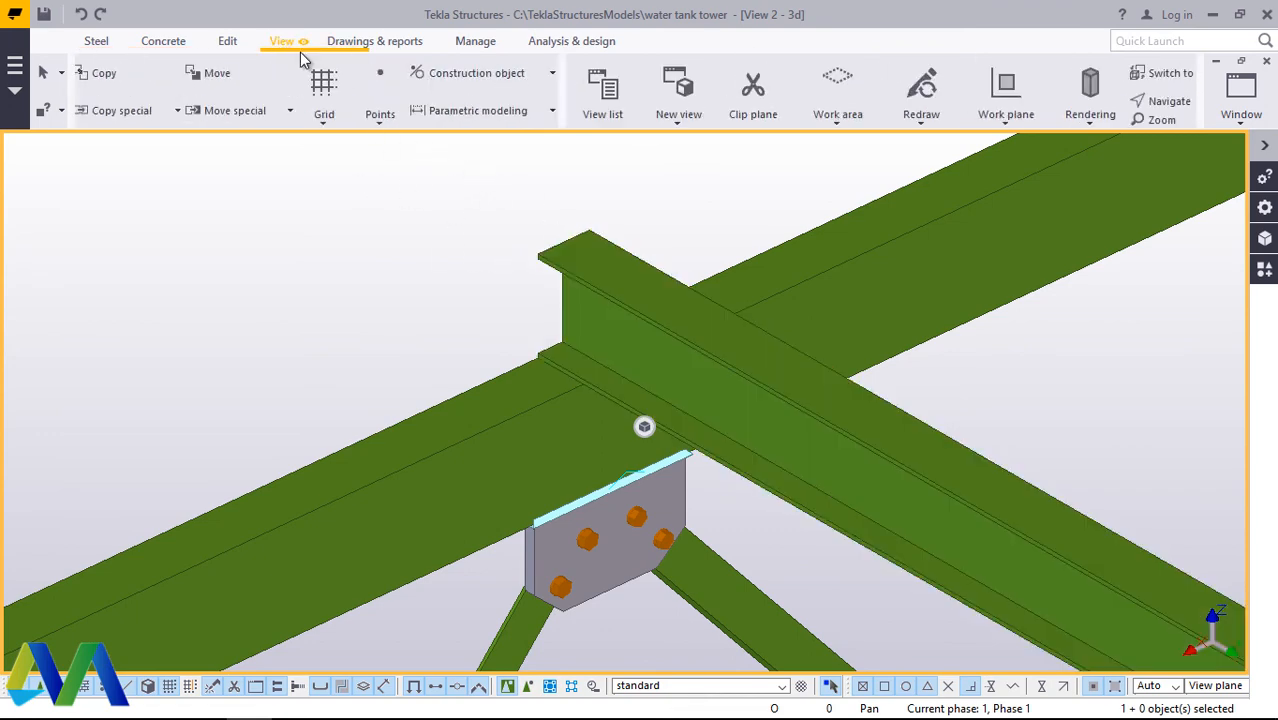
pyautogui.click(680, 101)
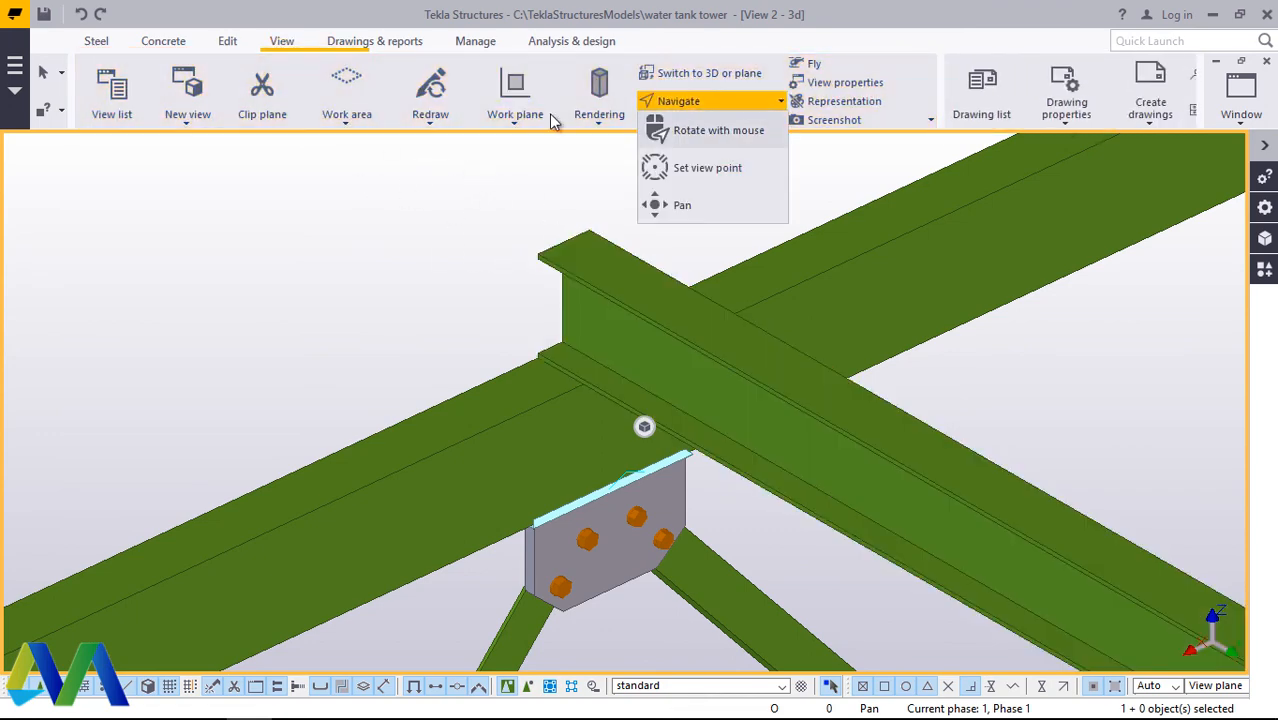
pyautogui.click(724, 131)
pyautogui.click(568, 386)
pyautogui.moveTo(590, 397); pyautogui.dragTo(737, 371)
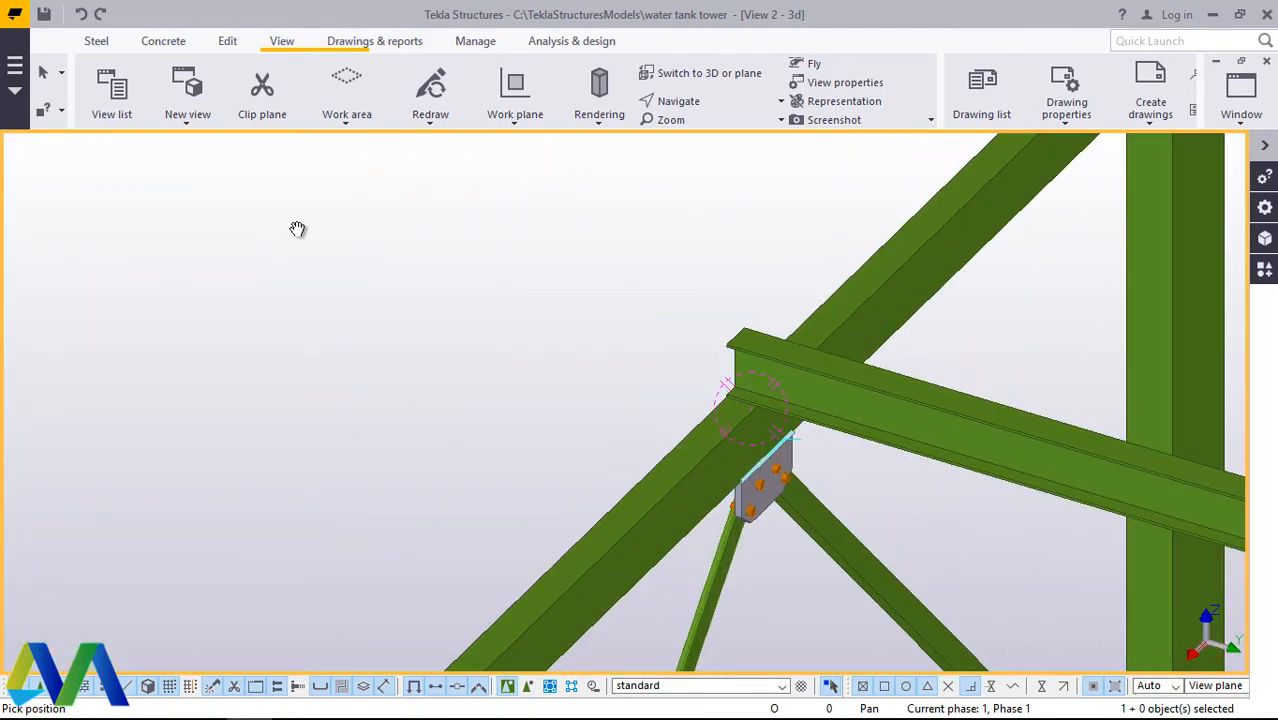
pyautogui.scroll(-5, 534, 469)
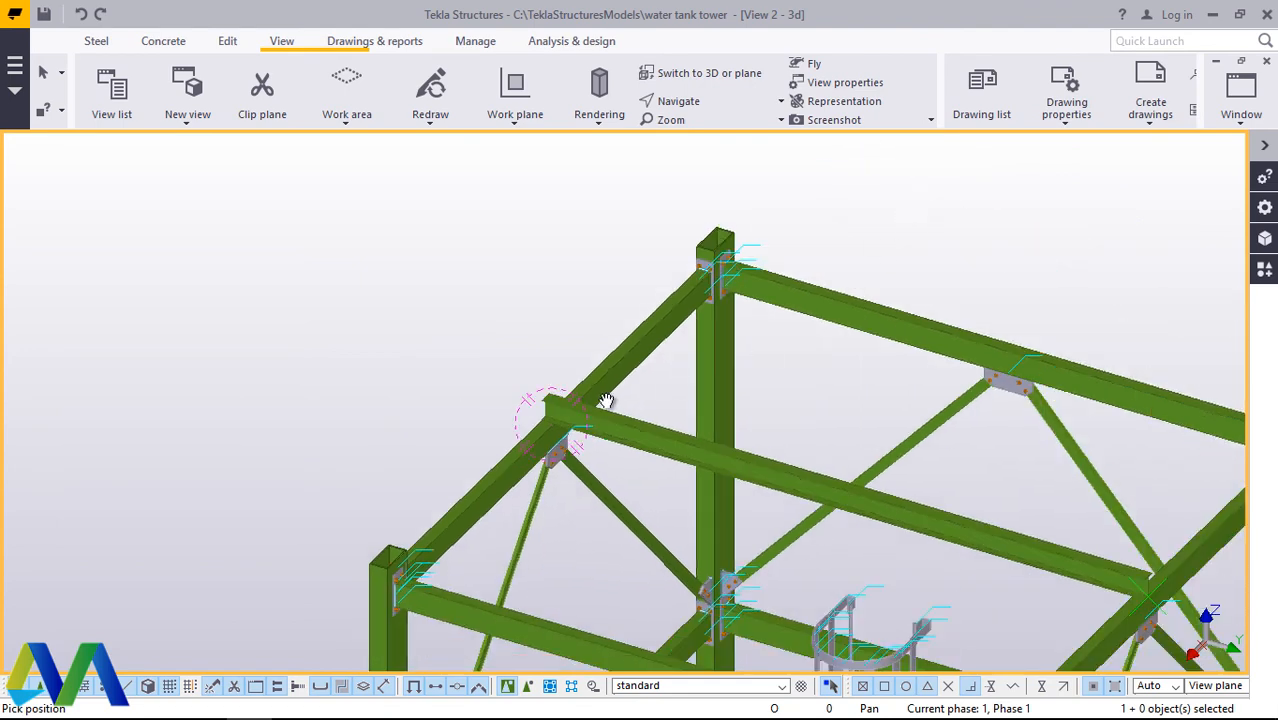
pyautogui.scroll(-1, 872, 535)
pyautogui.scroll(6, 647, 436)
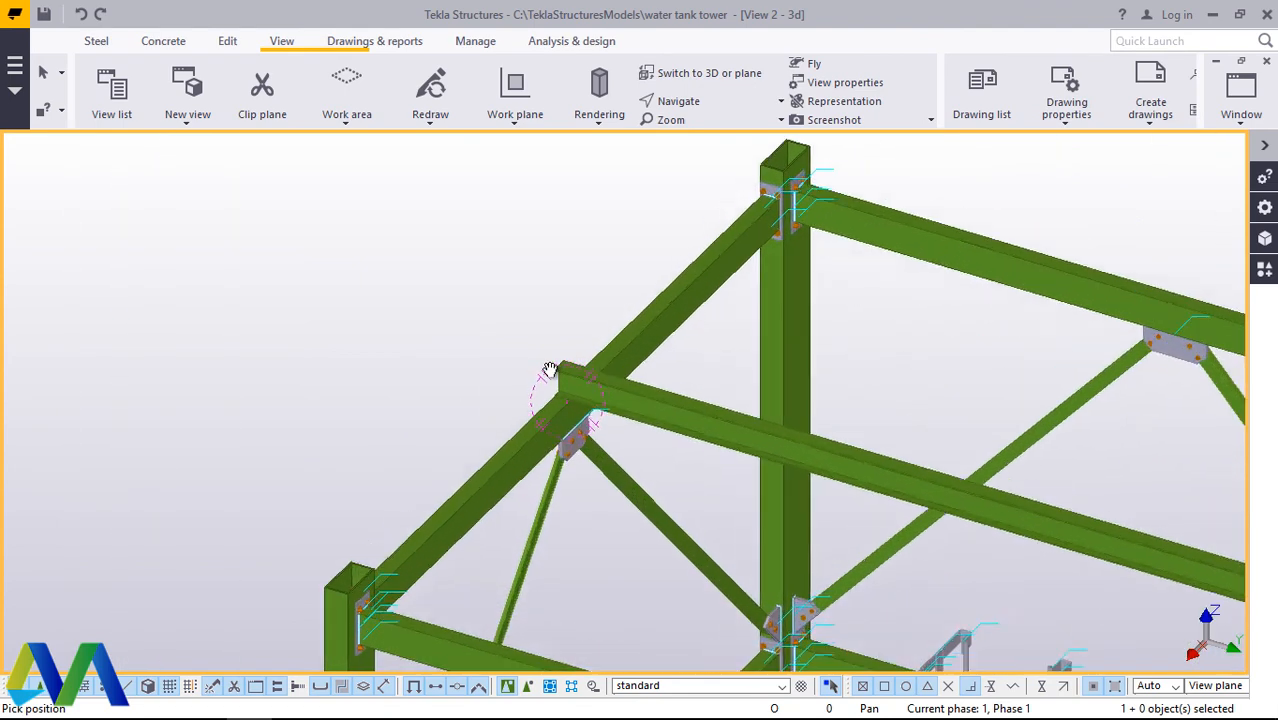
pyautogui.rightClick(826, 339)
pyautogui.click(862, 352)
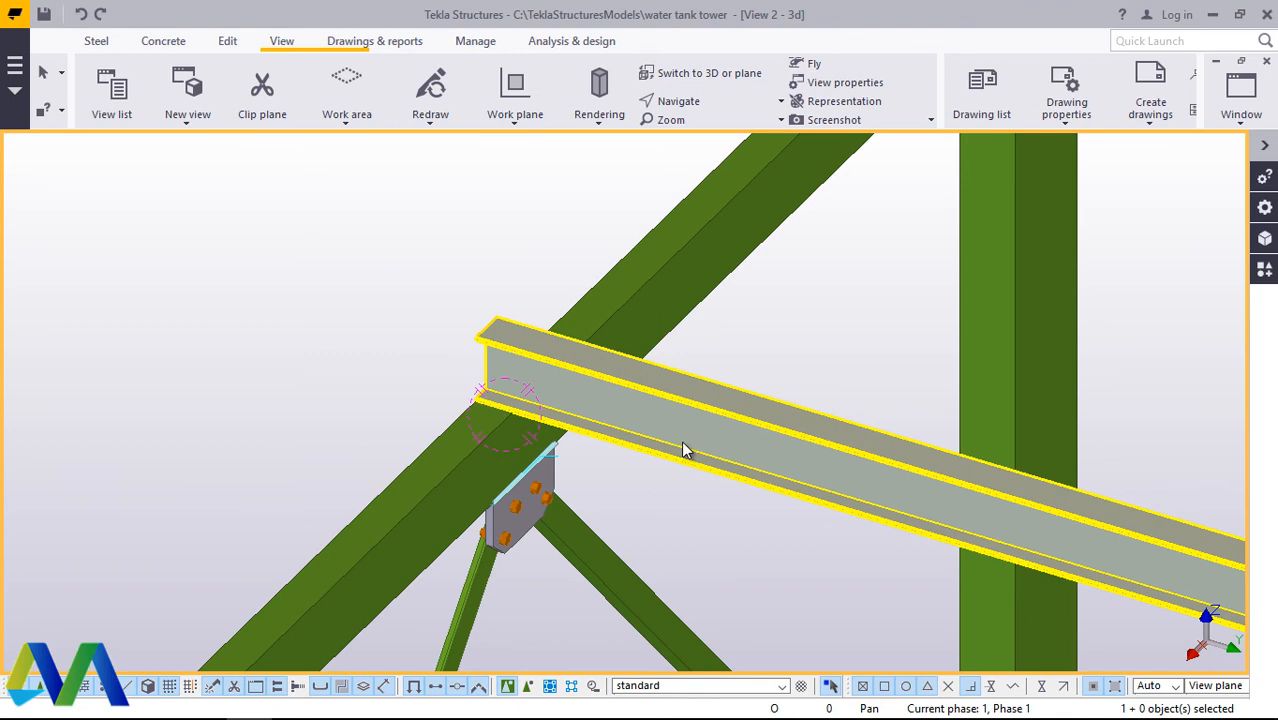
# Step: Extend the cross beam past both supports with Dx end offsets of -1200 at the start and 1200 at the end
pyautogui.doubleClick(686, 449)
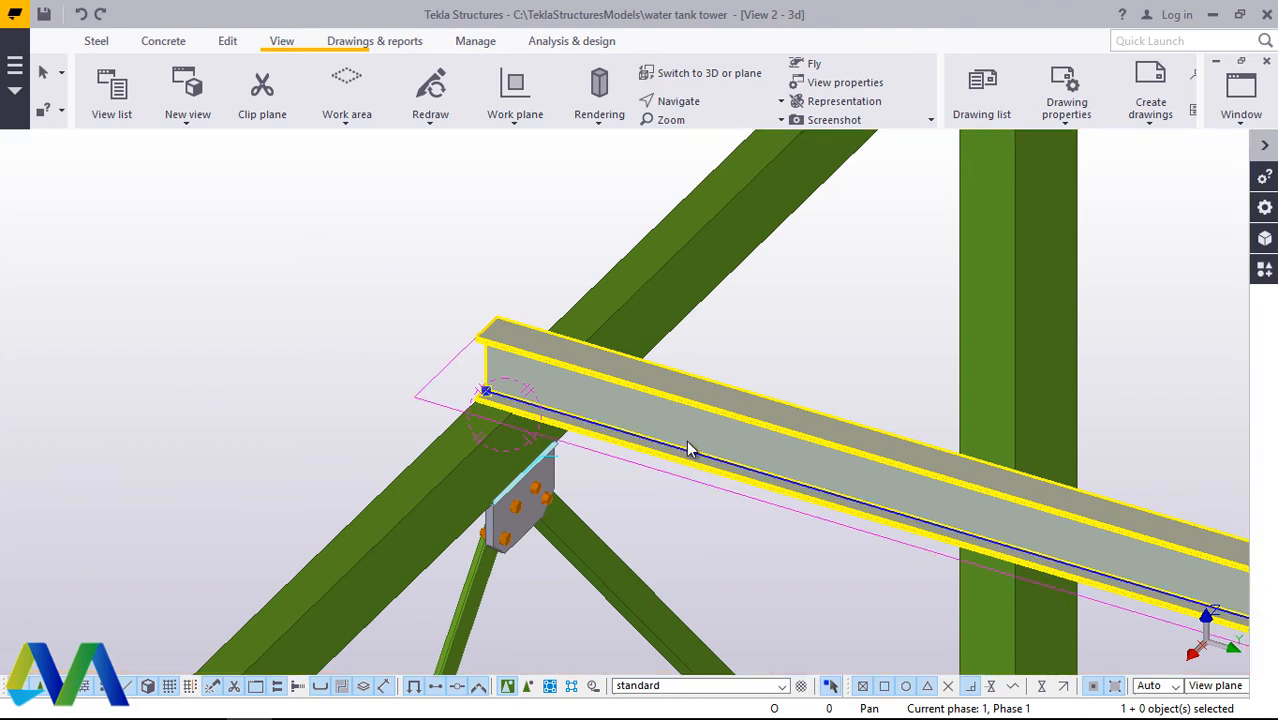
pyautogui.click(314, 171)
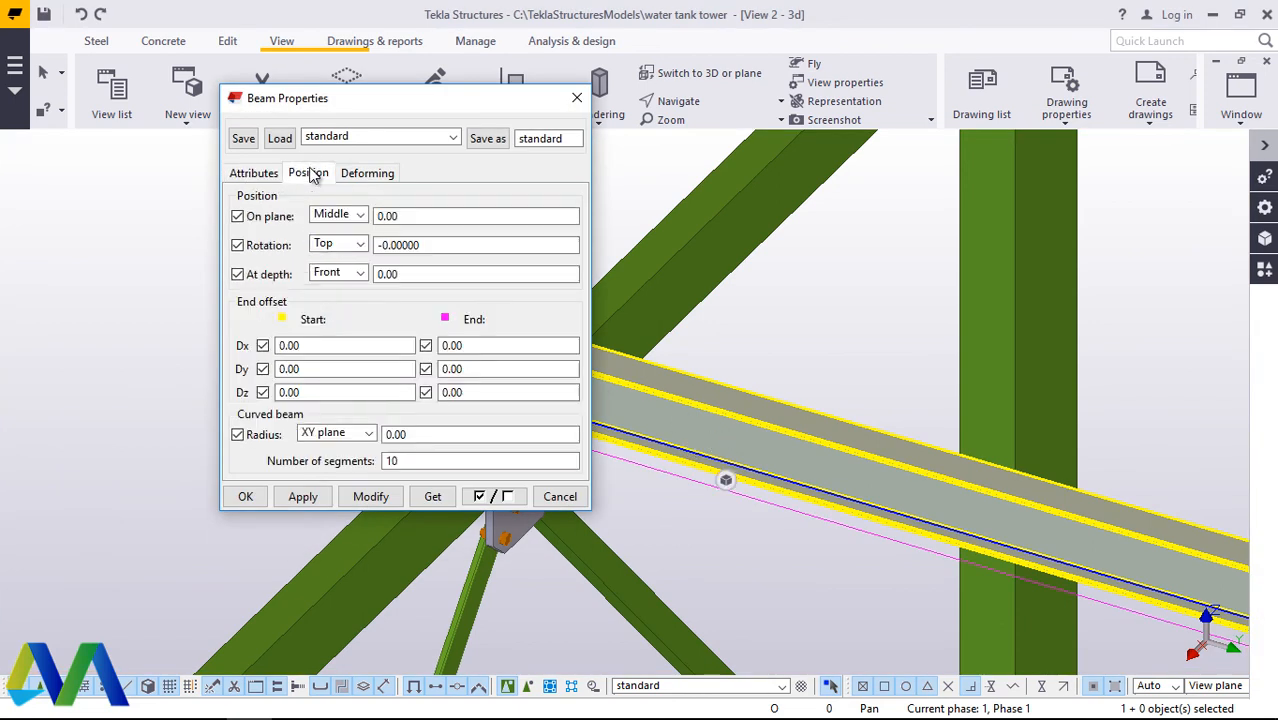
pyautogui.moveTo(320, 345); pyautogui.dragTo(272, 343)
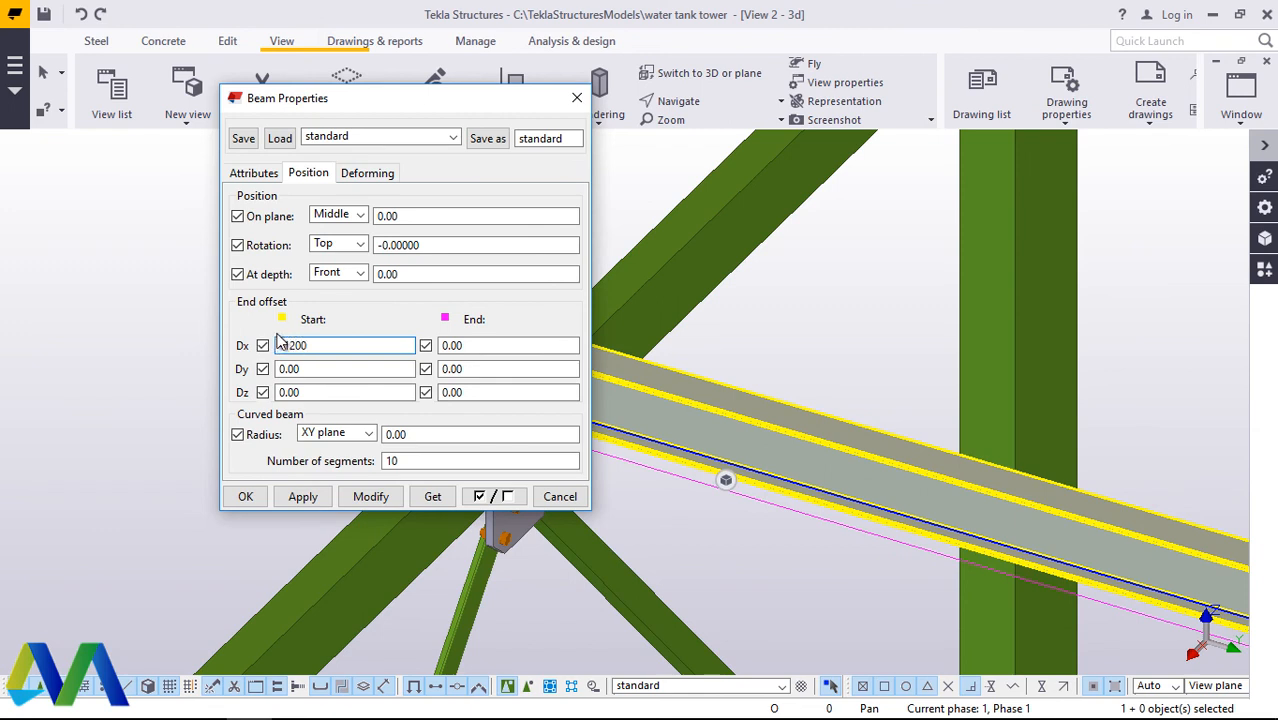
pyautogui.moveTo(482, 347); pyautogui.dragTo(439, 353)
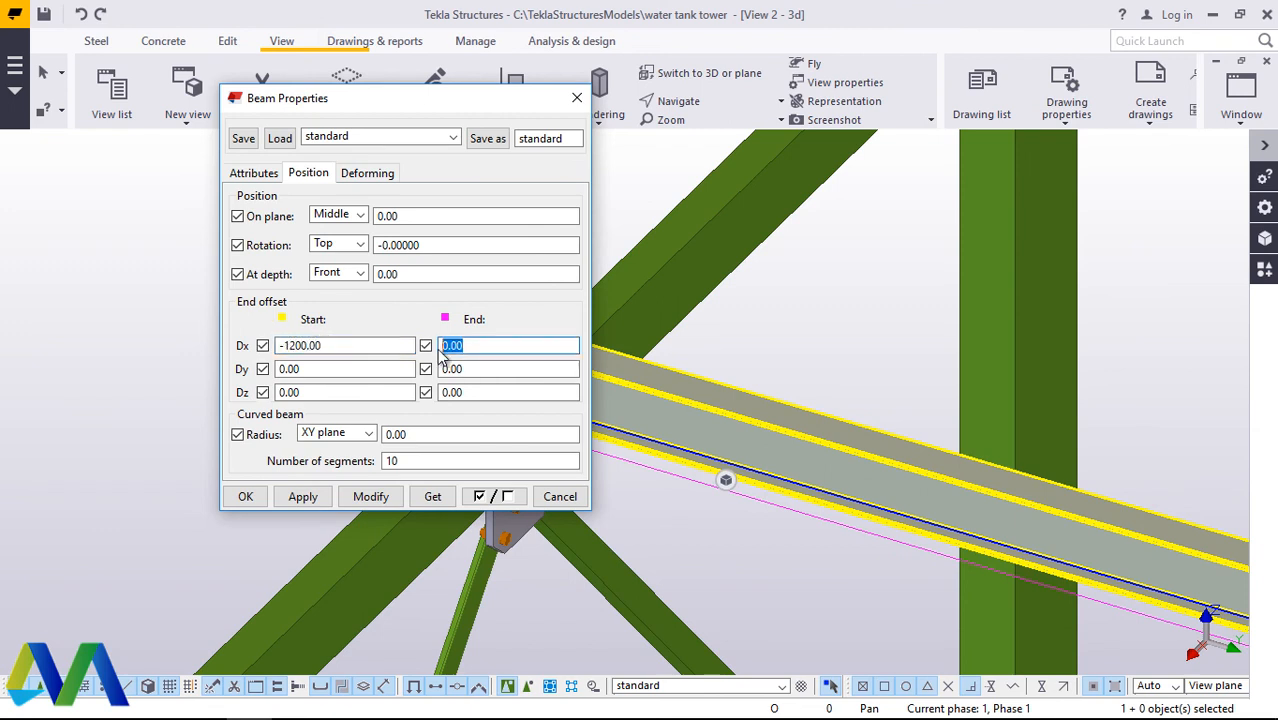
pyautogui.write('1200')
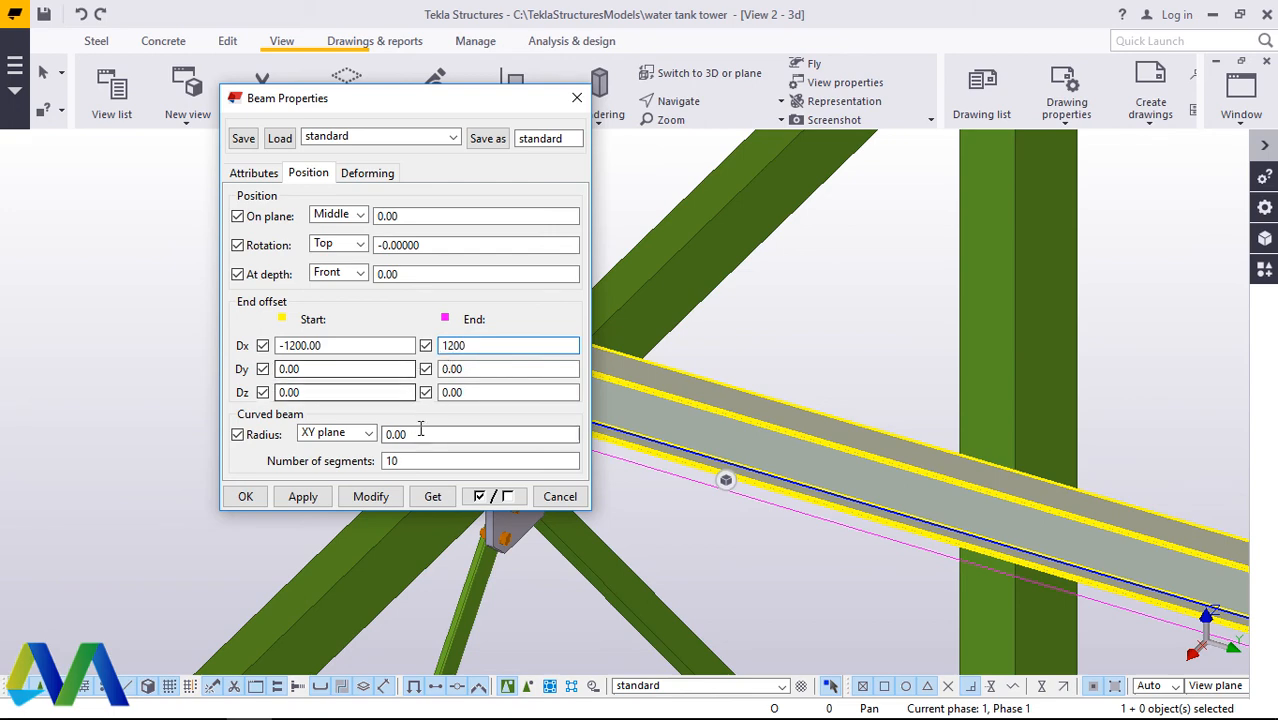
pyautogui.moveTo(368, 96); pyautogui.dragTo(886, 153)
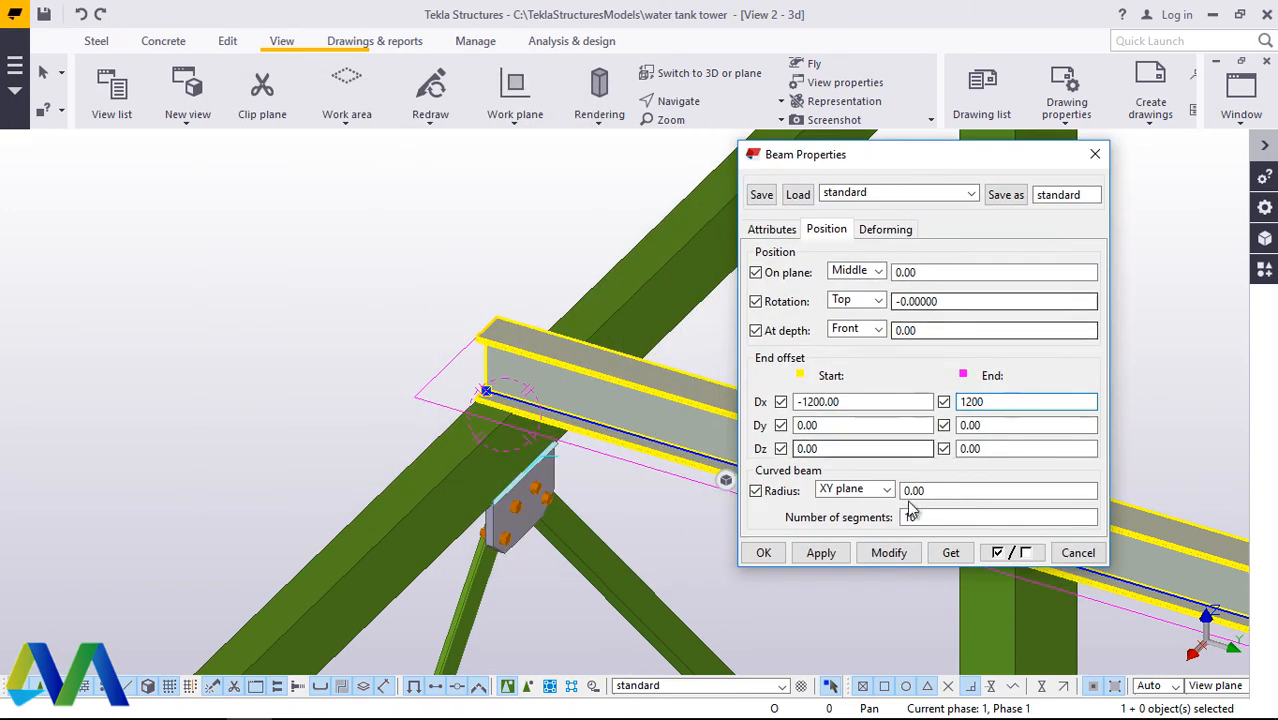
pyautogui.click(890, 554)
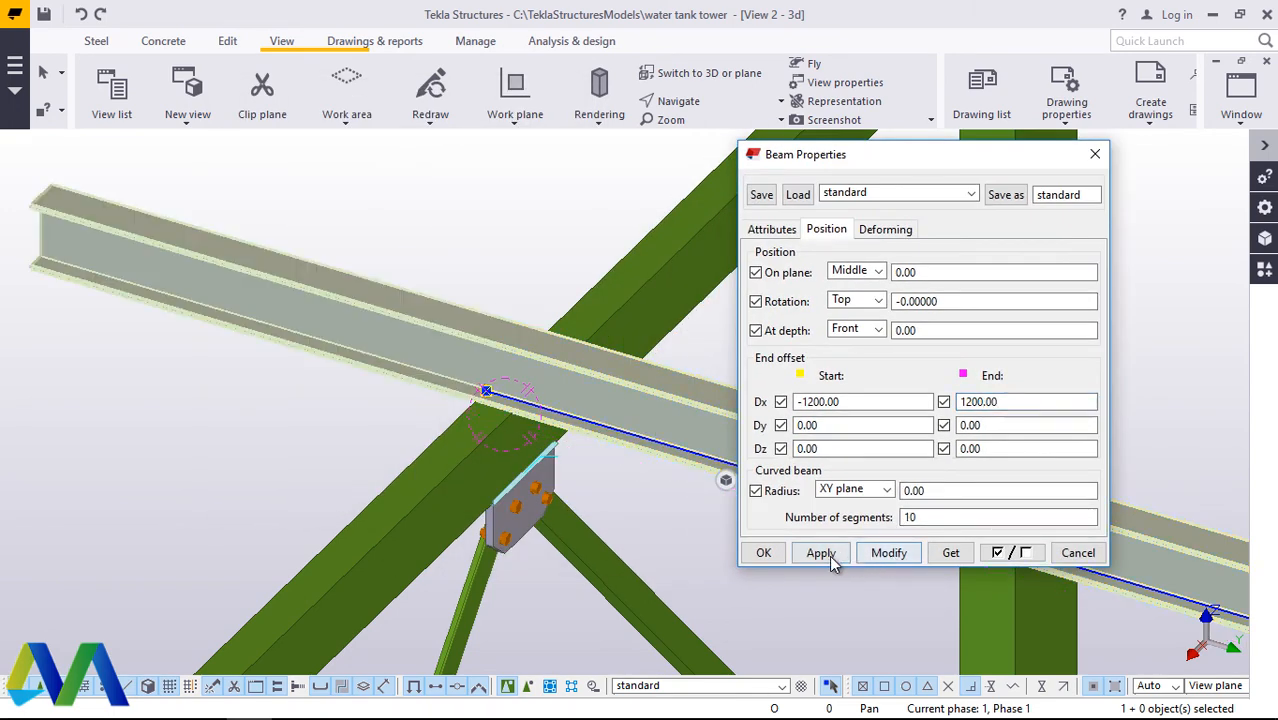
pyautogui.click(764, 553)
# Step: Examine the extended cross beam's overhangs beyond the top beams at both sides of the tower
pyautogui.scroll(-5, 372, 274)
pyautogui.scroll(-3, 381, 264)
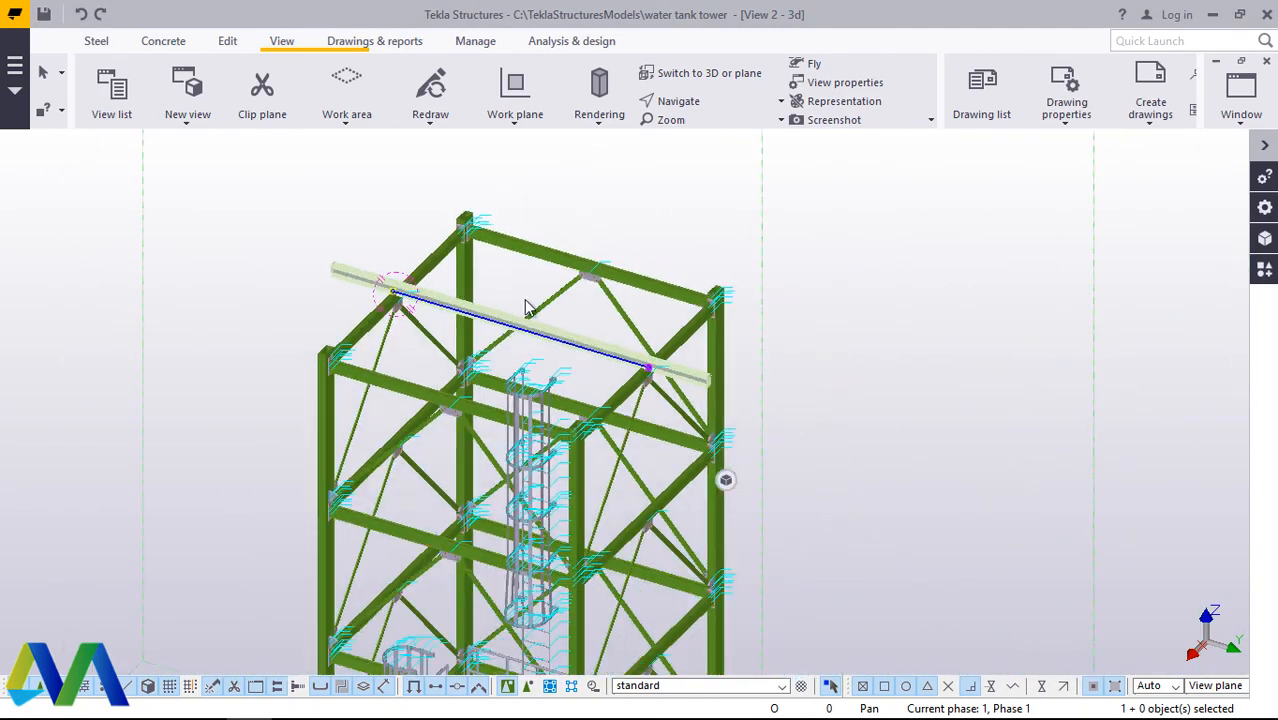
pyautogui.scroll(4, 525, 299)
pyautogui.scroll(-3, 540, 355)
pyautogui.scroll(2, 805, 424)
pyautogui.scroll(2, 810, 432)
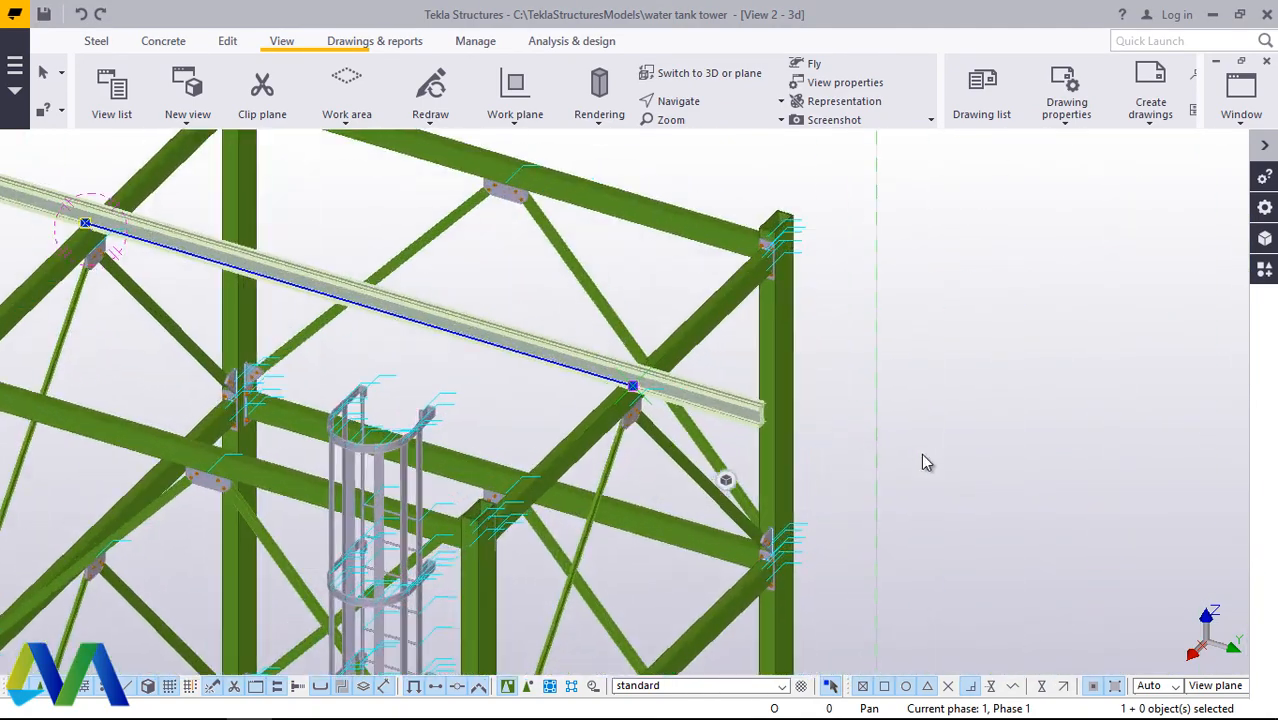
pyautogui.scroll(-4, 917, 463)
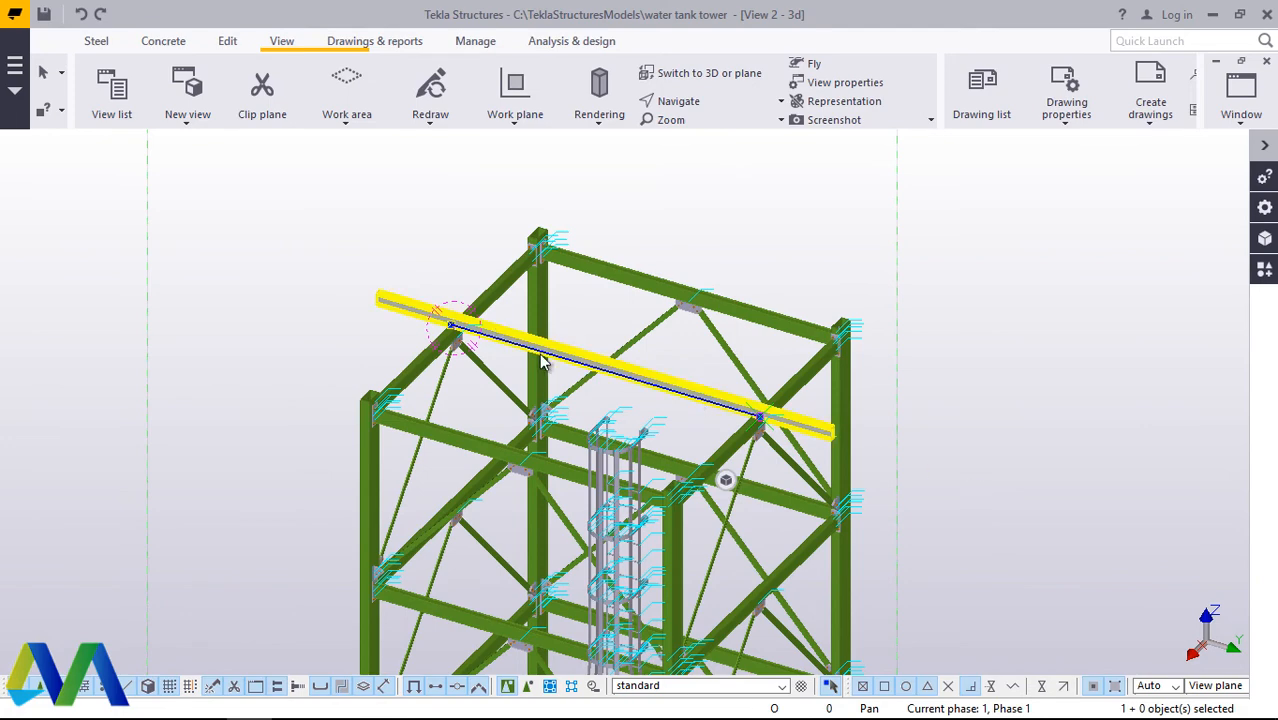
pyautogui.scroll(3, 540, 362)
pyautogui.click(355, 220)
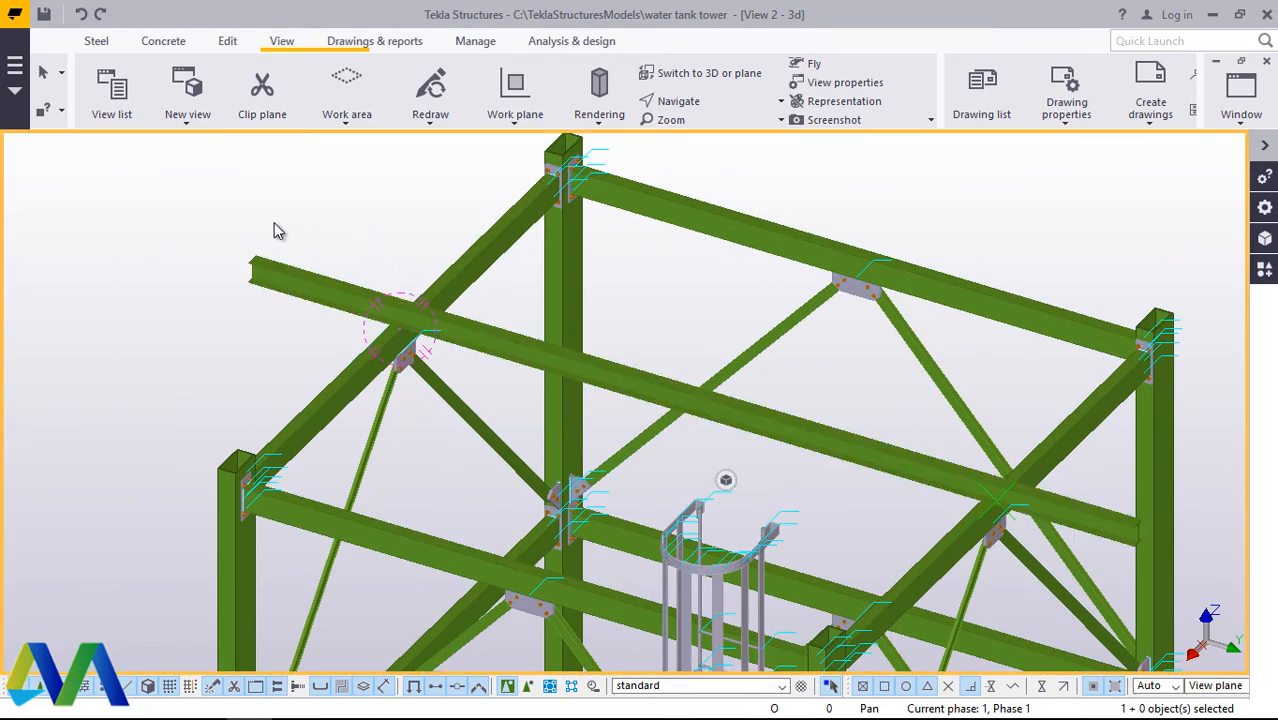
pyautogui.scroll(3, 274, 222)
pyautogui.scroll(2, 370, 323)
pyautogui.scroll(-2, 370, 323)
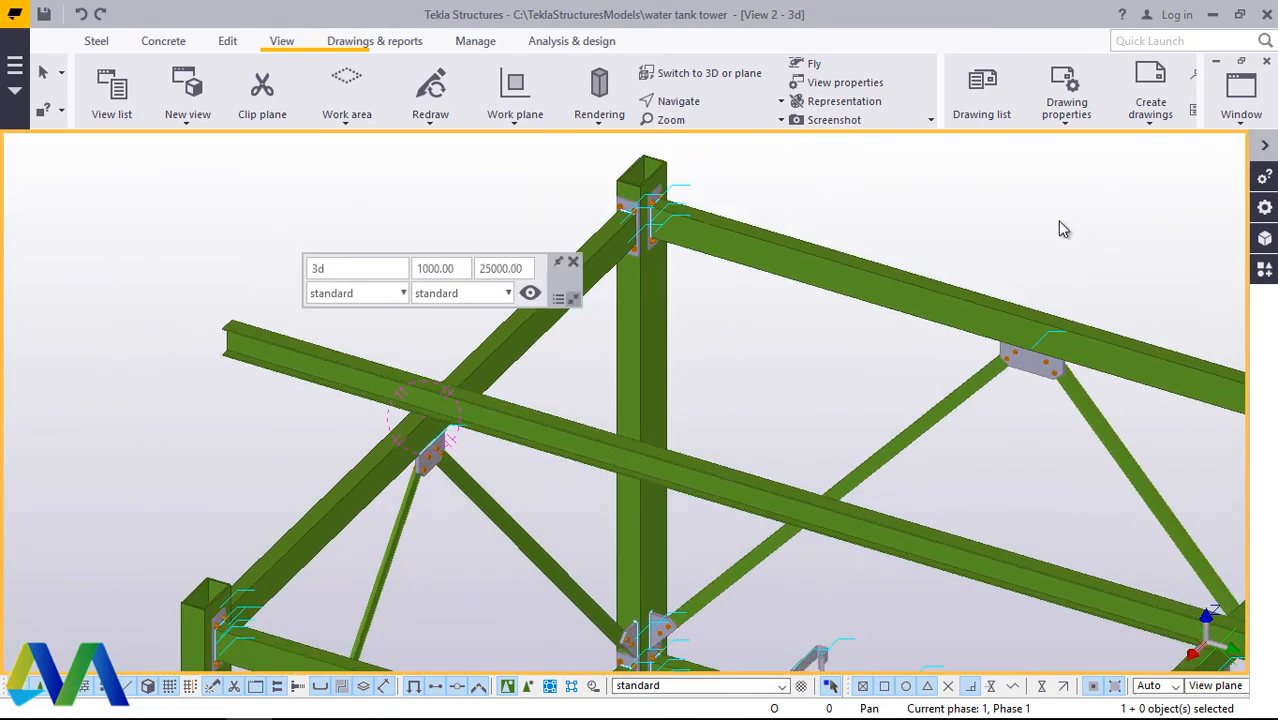
pyautogui.scroll(-2, 339, 333)
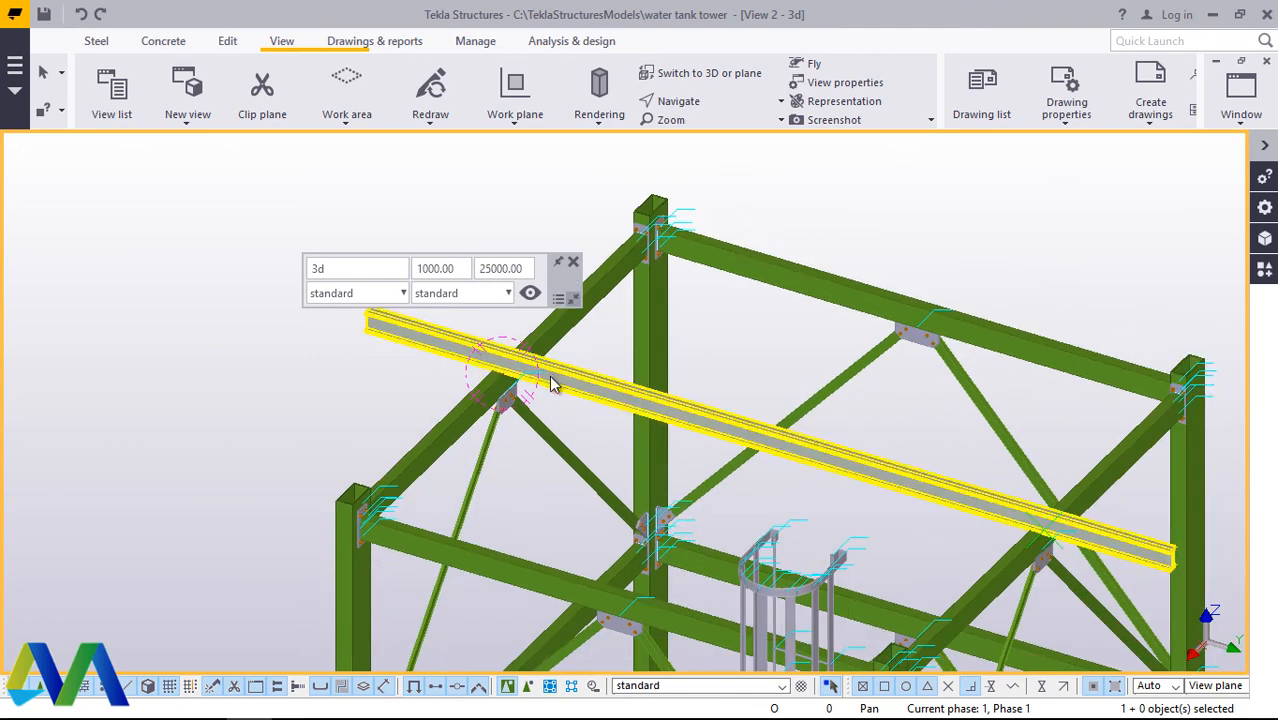
pyautogui.scroll(-1, 551, 383)
pyautogui.scroll(-1, 551, 434)
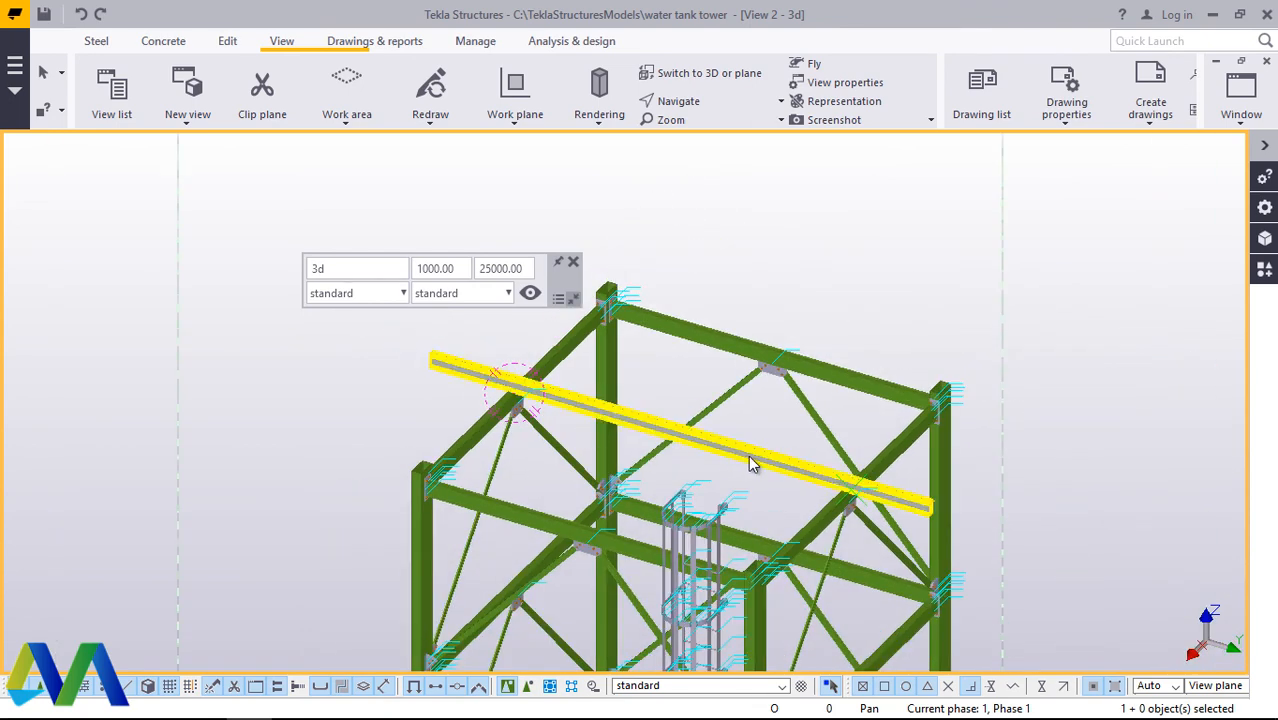
pyautogui.scroll(-2, 748, 456)
pyautogui.scroll(1, 508, 400)
pyautogui.click(574, 262)
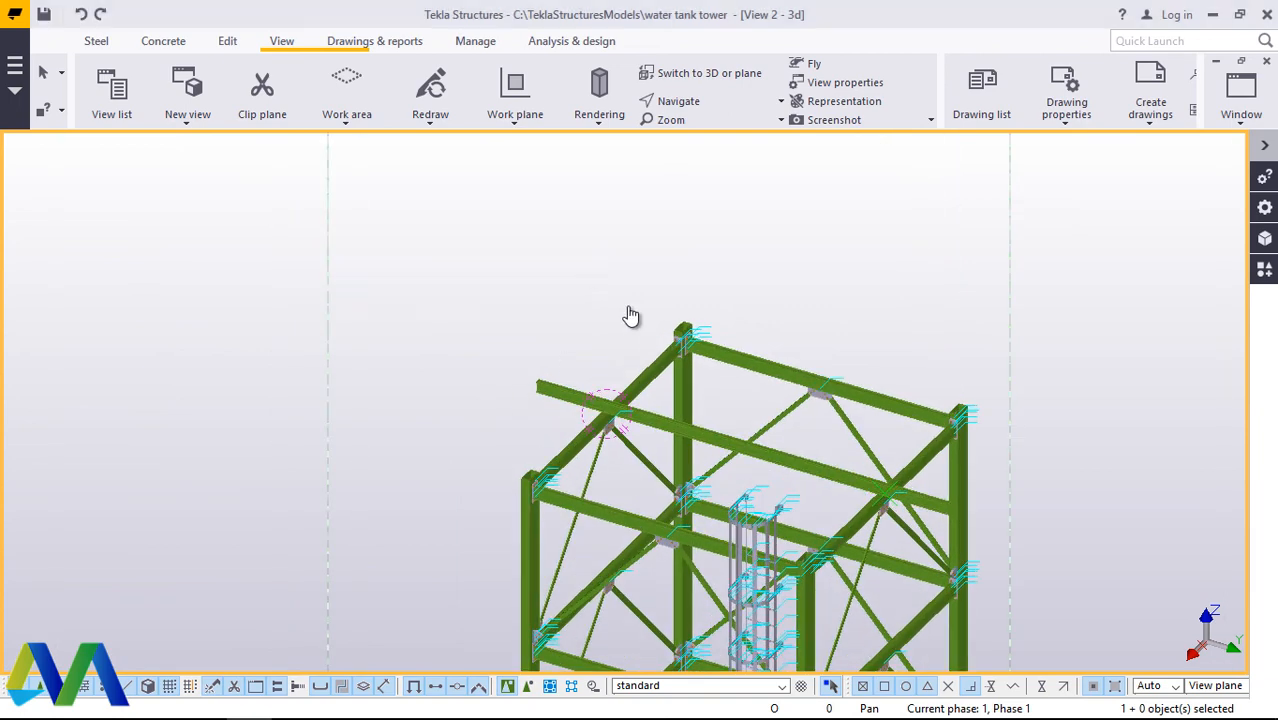
# Step: Make four linear copies of the cross beam at a dX spacing of 800 mm
pyautogui.scroll(3, 631, 316)
pyautogui.click(698, 401)
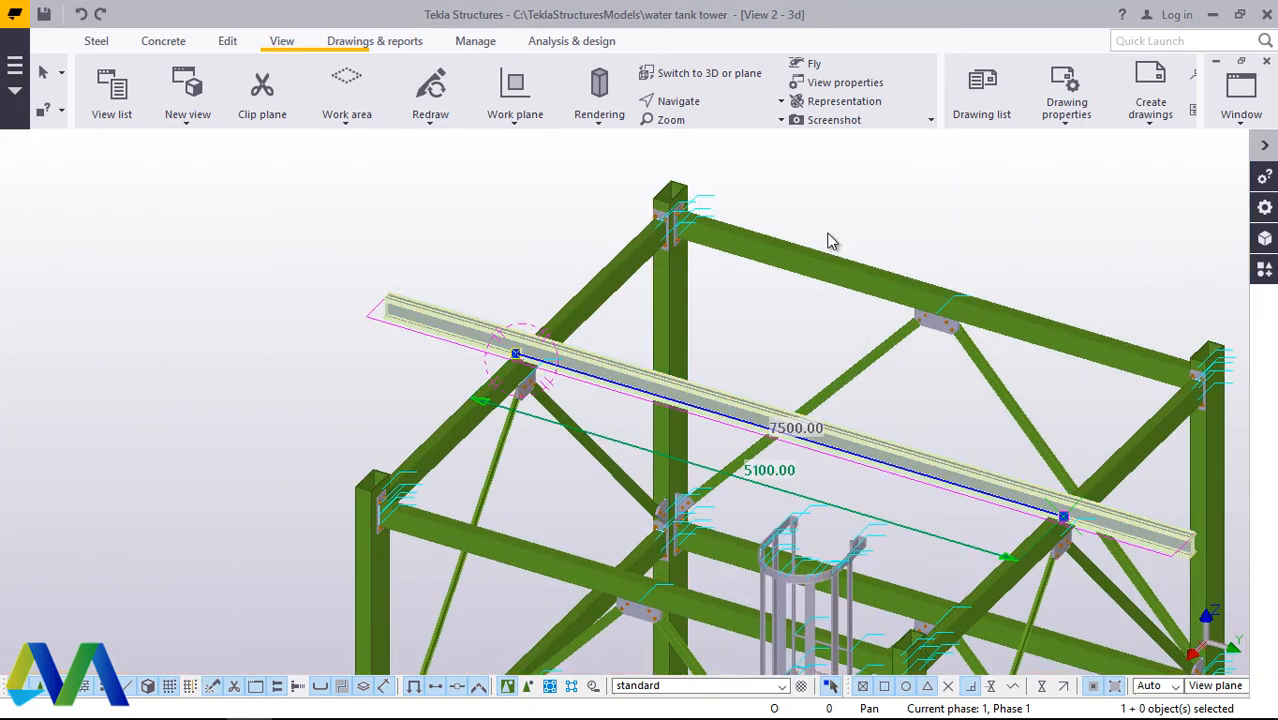
pyautogui.rightClick(830, 241)
pyautogui.moveTo(884, 328)
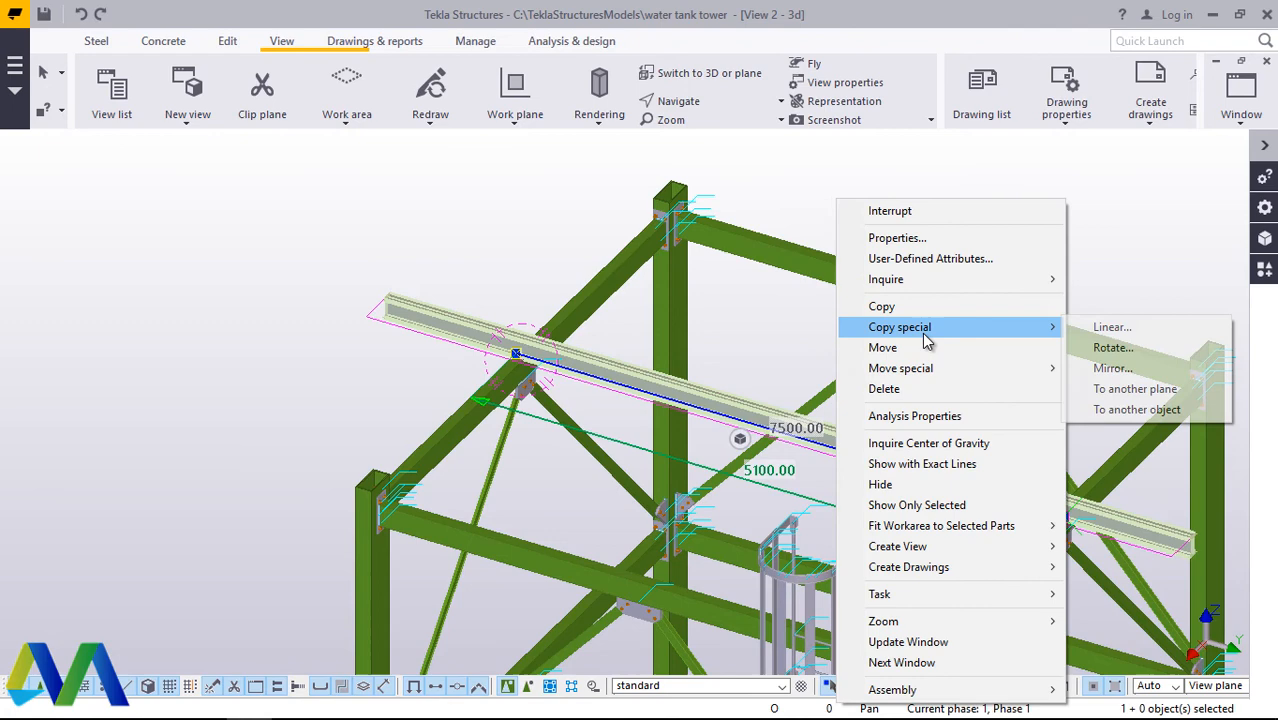
pyautogui.click(1132, 327)
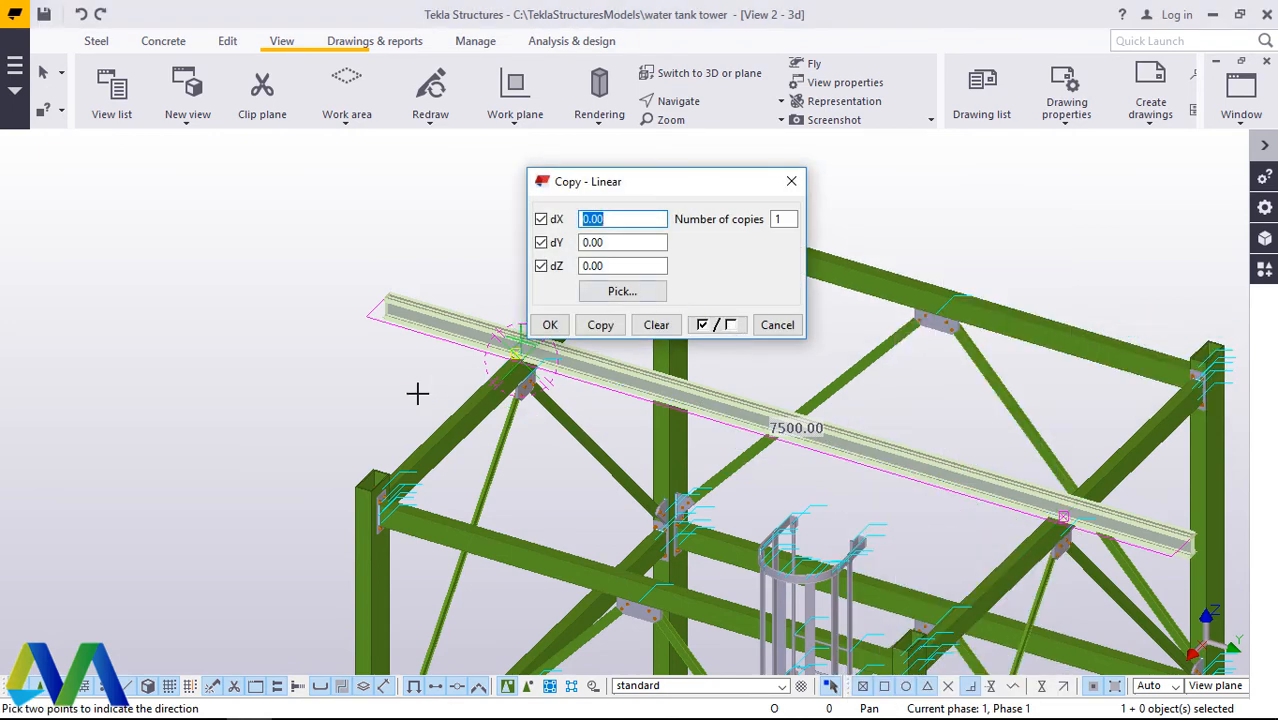
pyautogui.scroll(-2, 417, 376)
pyautogui.scroll(3, 700, 436)
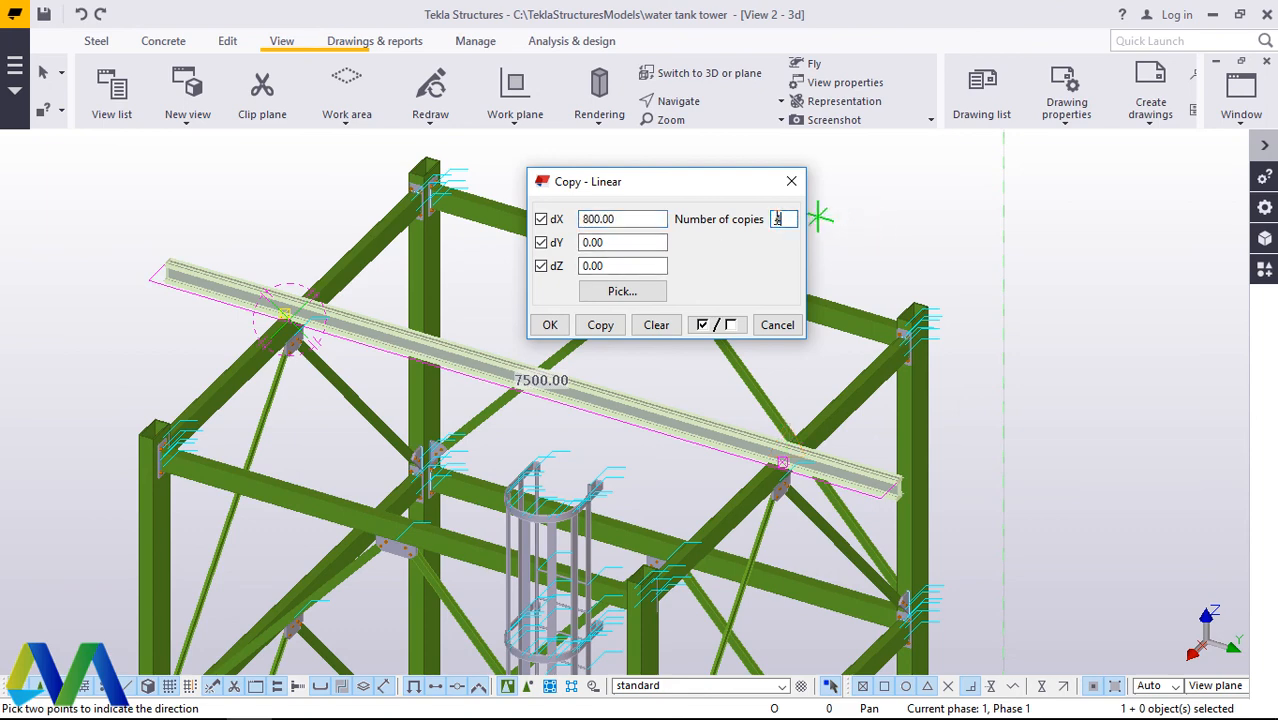
pyautogui.click(601, 325)
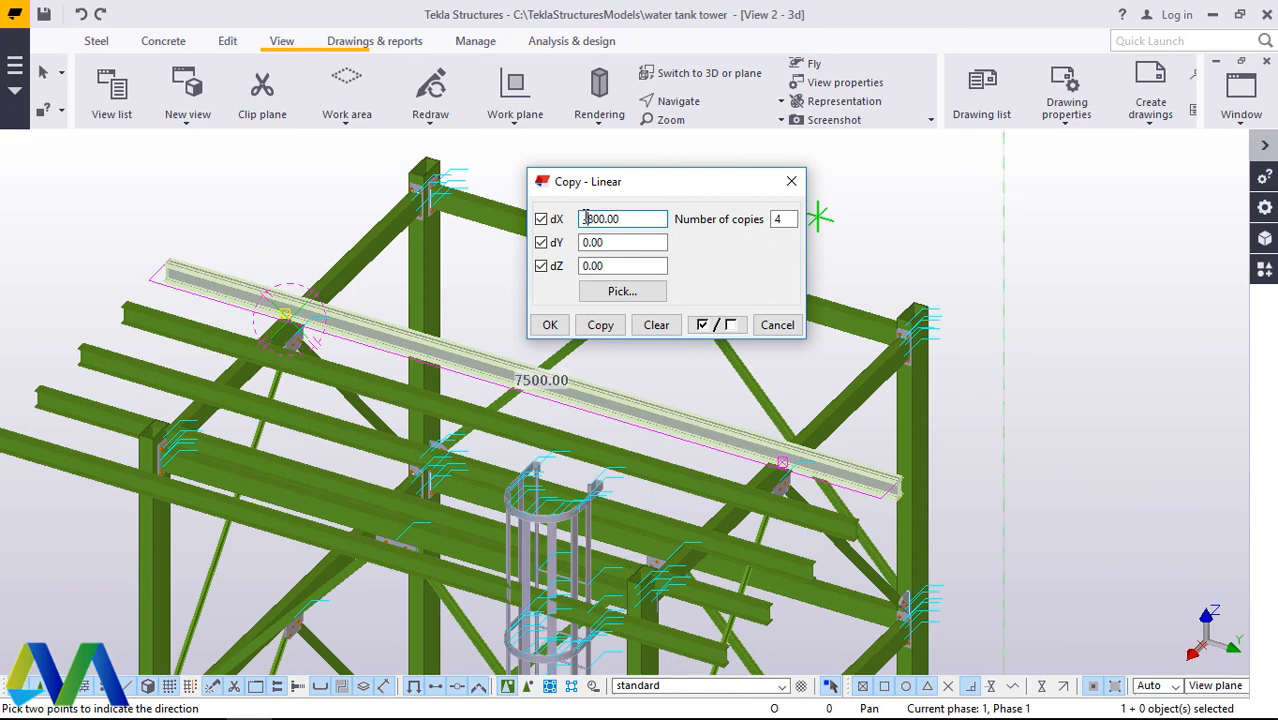
# Step: Copy the cross beam four more times in the opposite direction with dX -800 mm, and end the linear copy
pyautogui.click(604, 328)
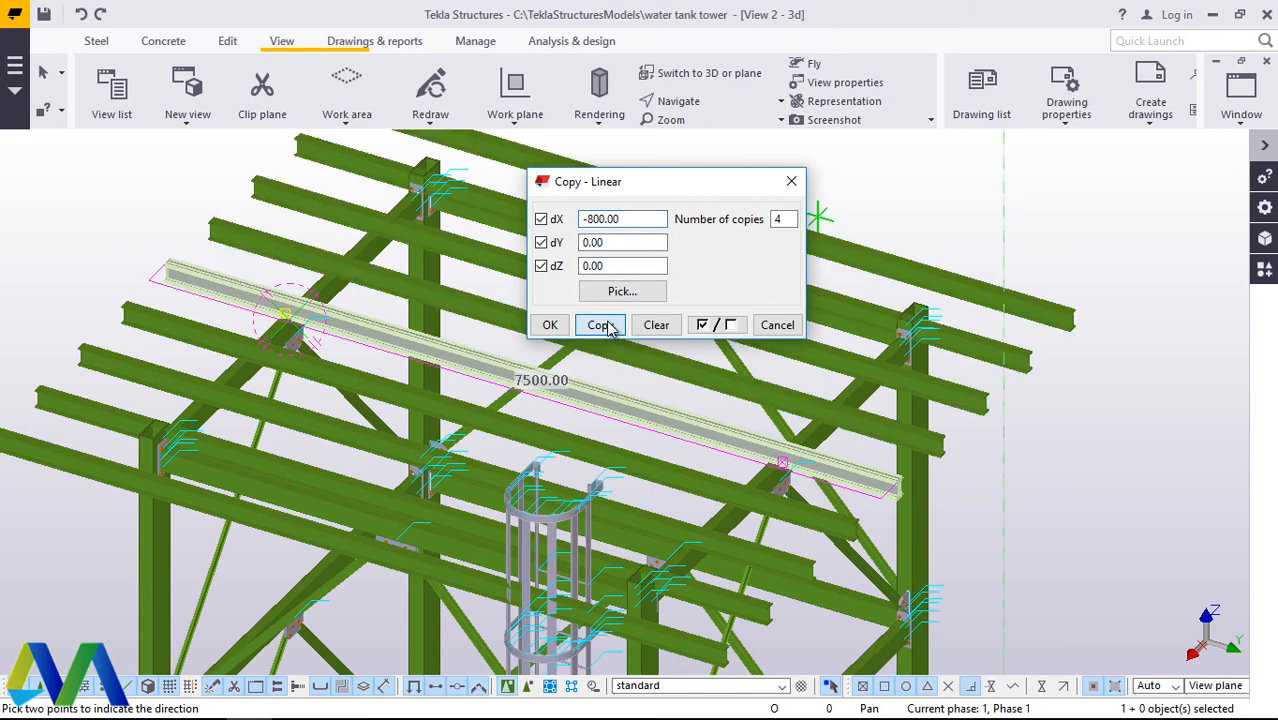
pyautogui.click(550, 325)
pyautogui.rightClick(950, 200)
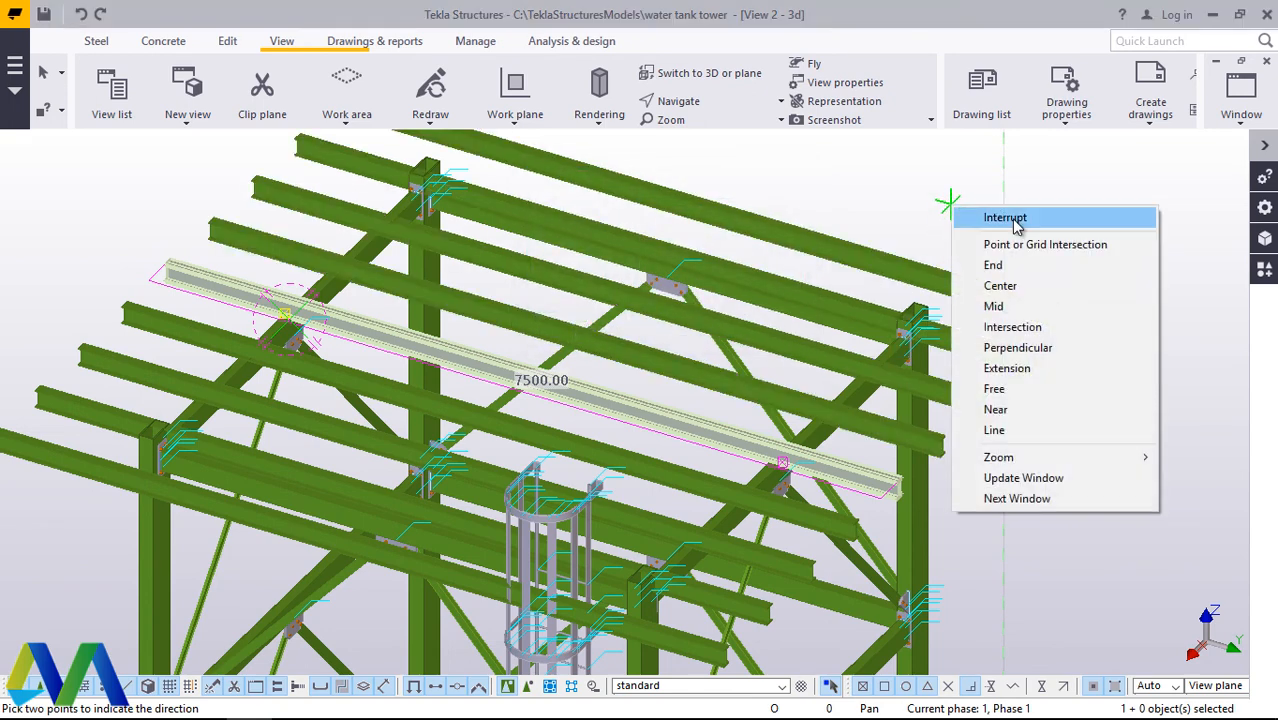
pyautogui.click(1052, 214)
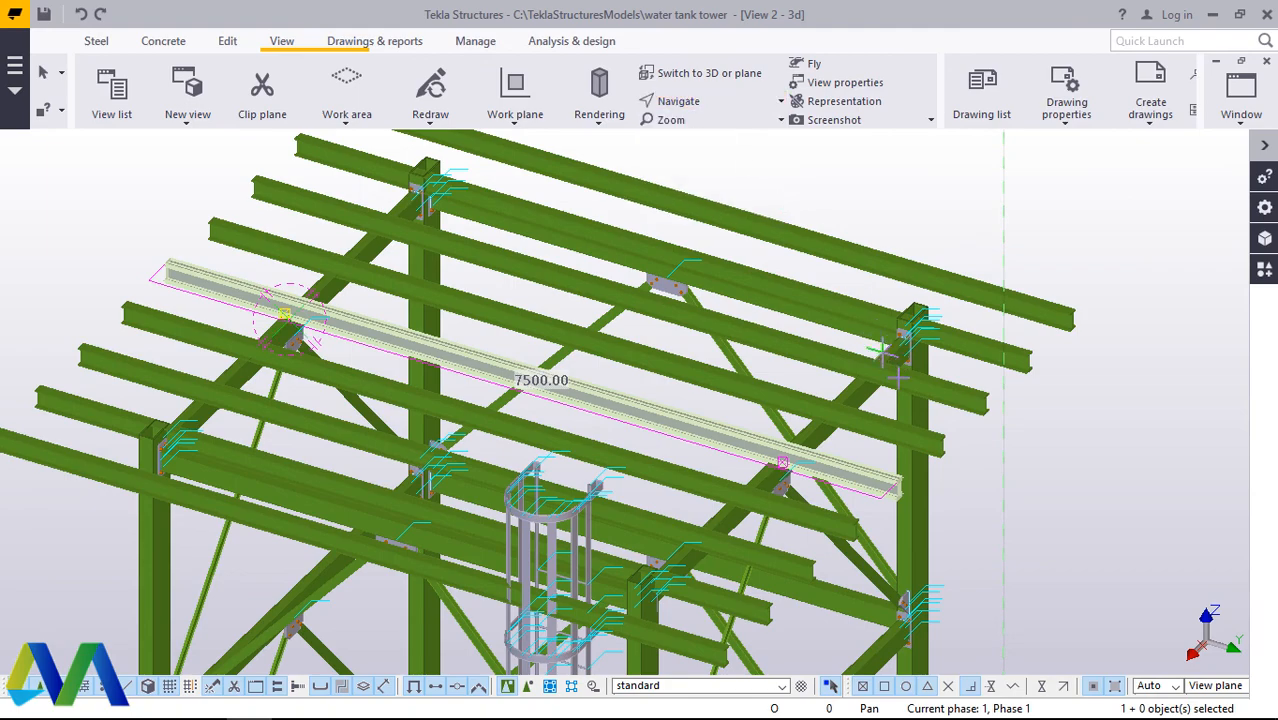
# Step: Examine where the copied cross beams pass the corner columns and rest on the top beams
pyautogui.keyDown('ctrl'); pyautogui.moveTo(885, 350); pyautogui.dragTo(836, 318, button='middle'); pyautogui.keyUp('ctrl')
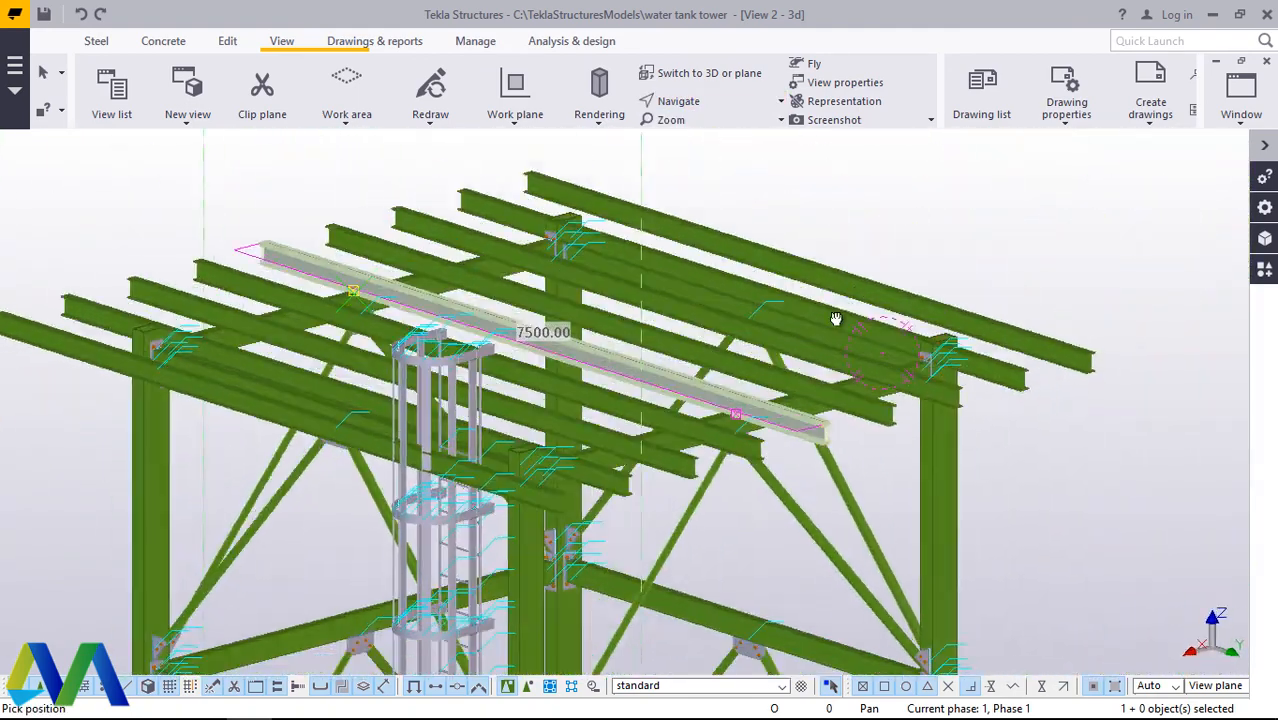
pyautogui.scroll(8, 836, 318)
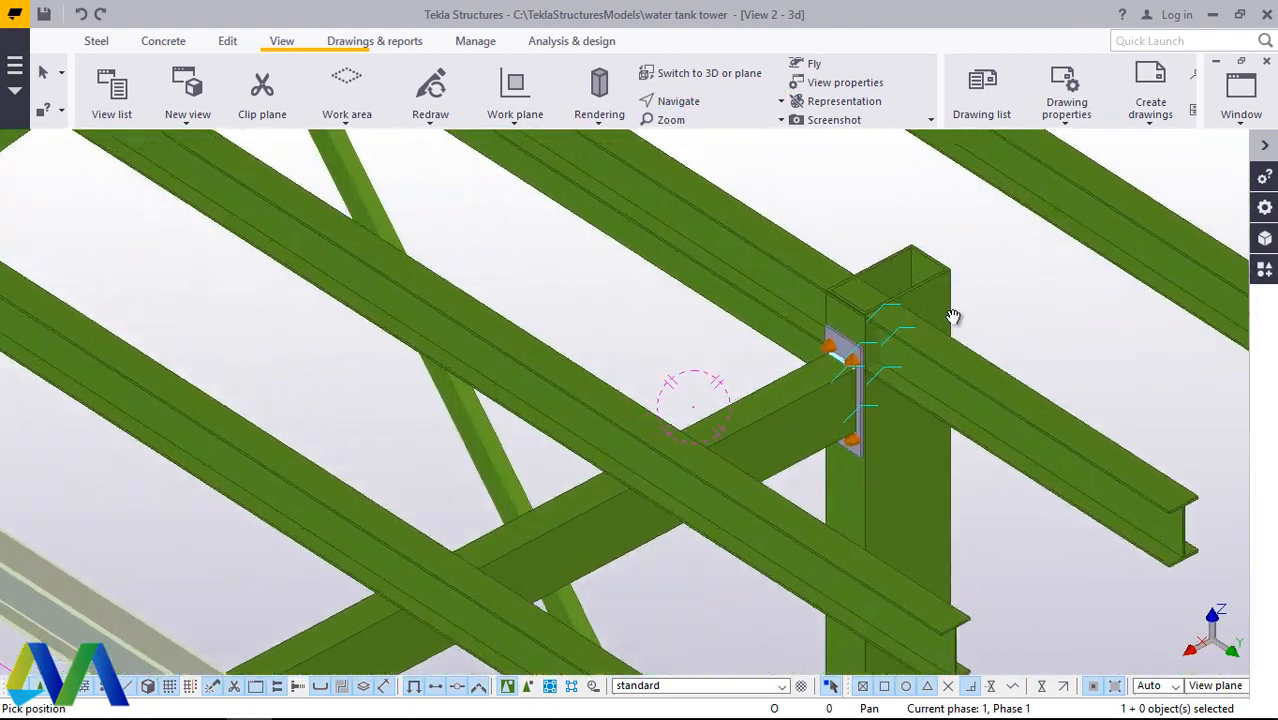
pyautogui.scroll(-6, 953, 317)
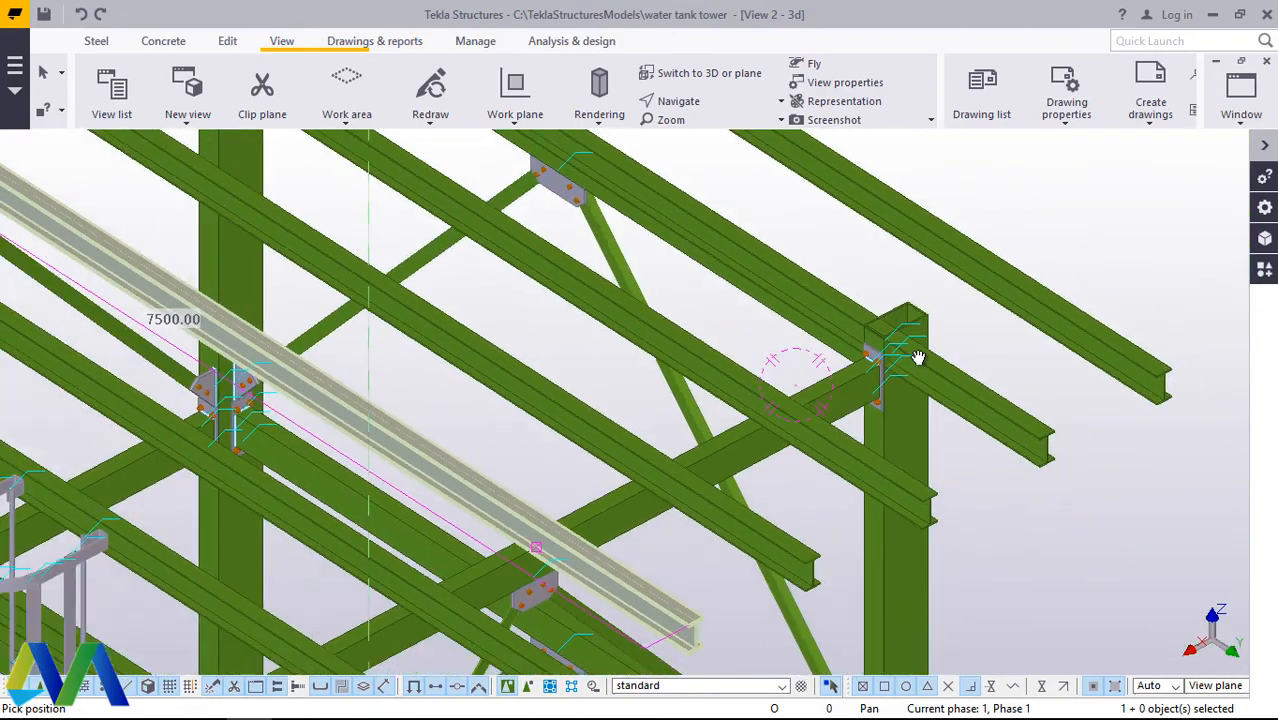
pyautogui.scroll(-5, 918, 358)
pyautogui.scroll(4, 636, 258)
pyautogui.rightClick(636, 258)
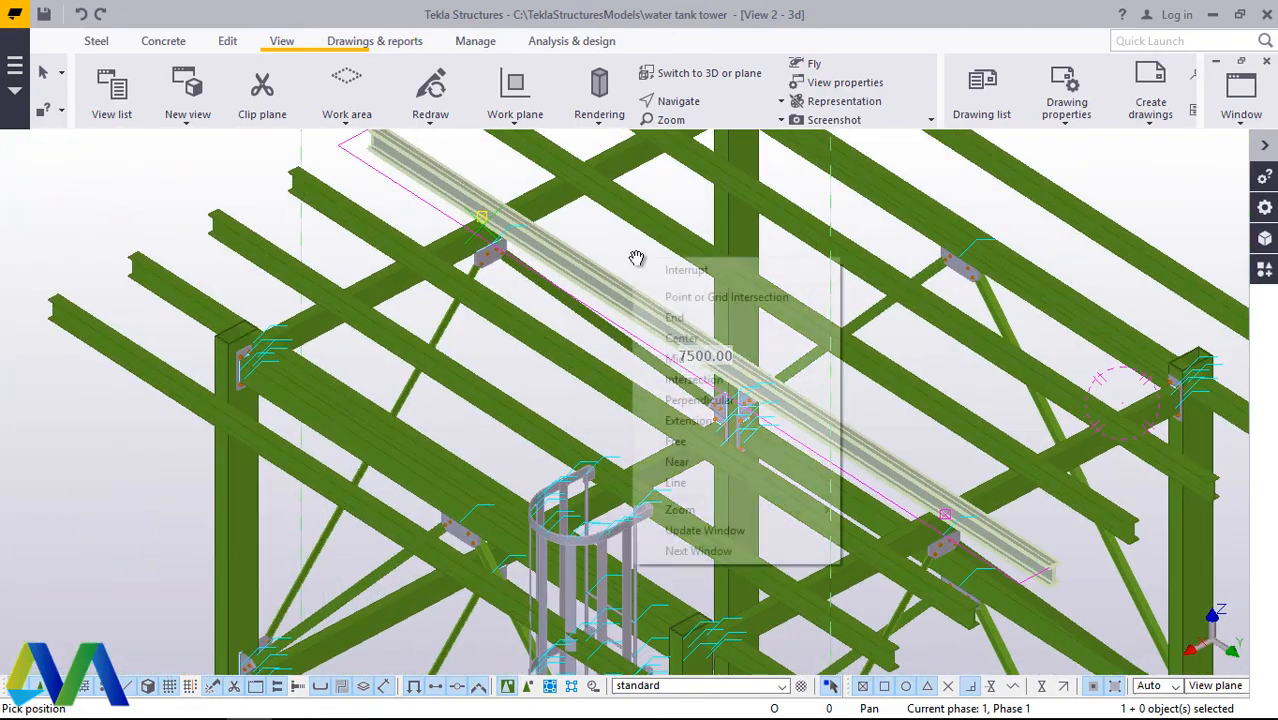
# Step: Examine the projecting ends of the copied cross beams around the caged ladder and the nearby corner column
pyautogui.click(686, 270)
pyautogui.scroll(-4, 700, 300)
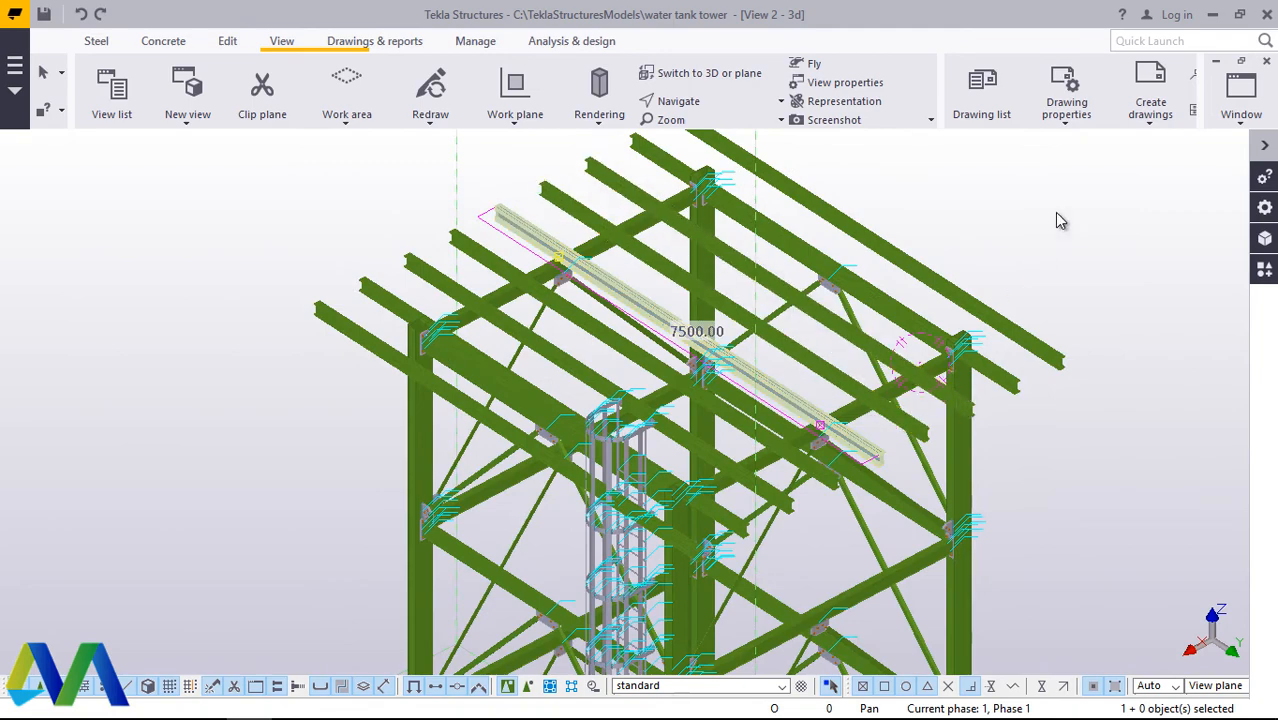
pyautogui.scroll(6, 655, 484)
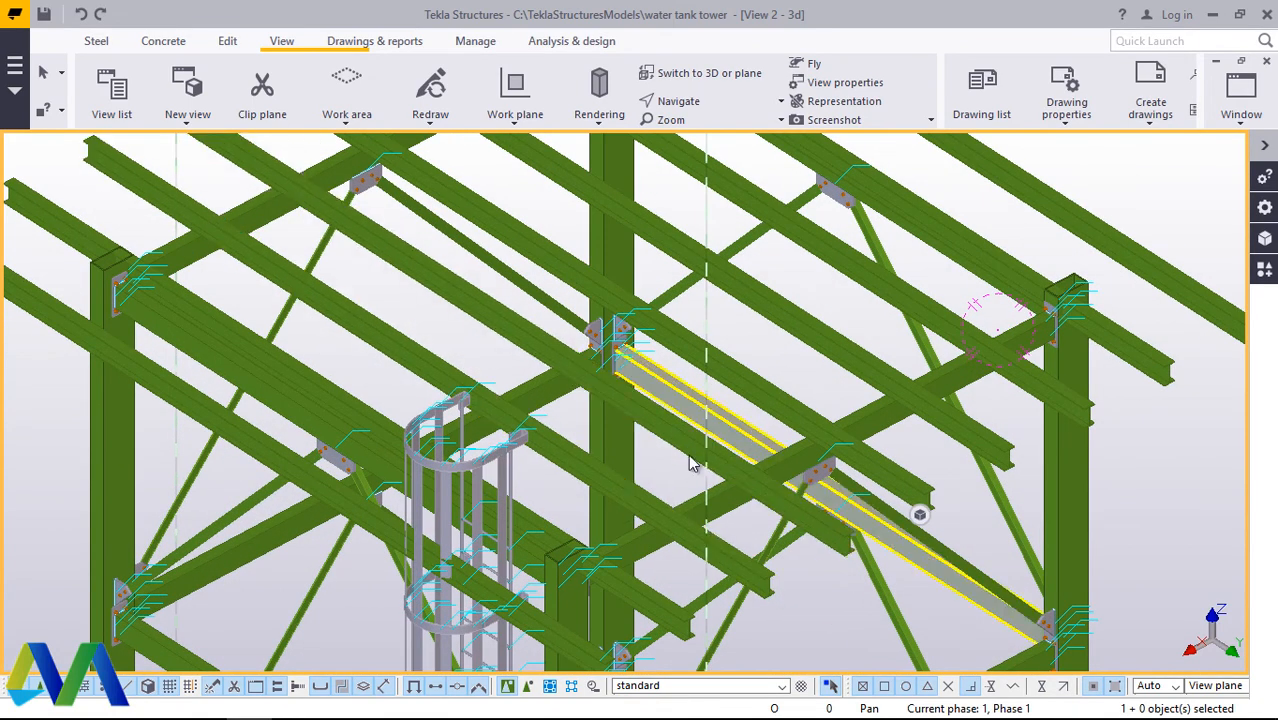
pyautogui.scroll(6, 471, 571)
pyautogui.scroll(-4, 606, 500)
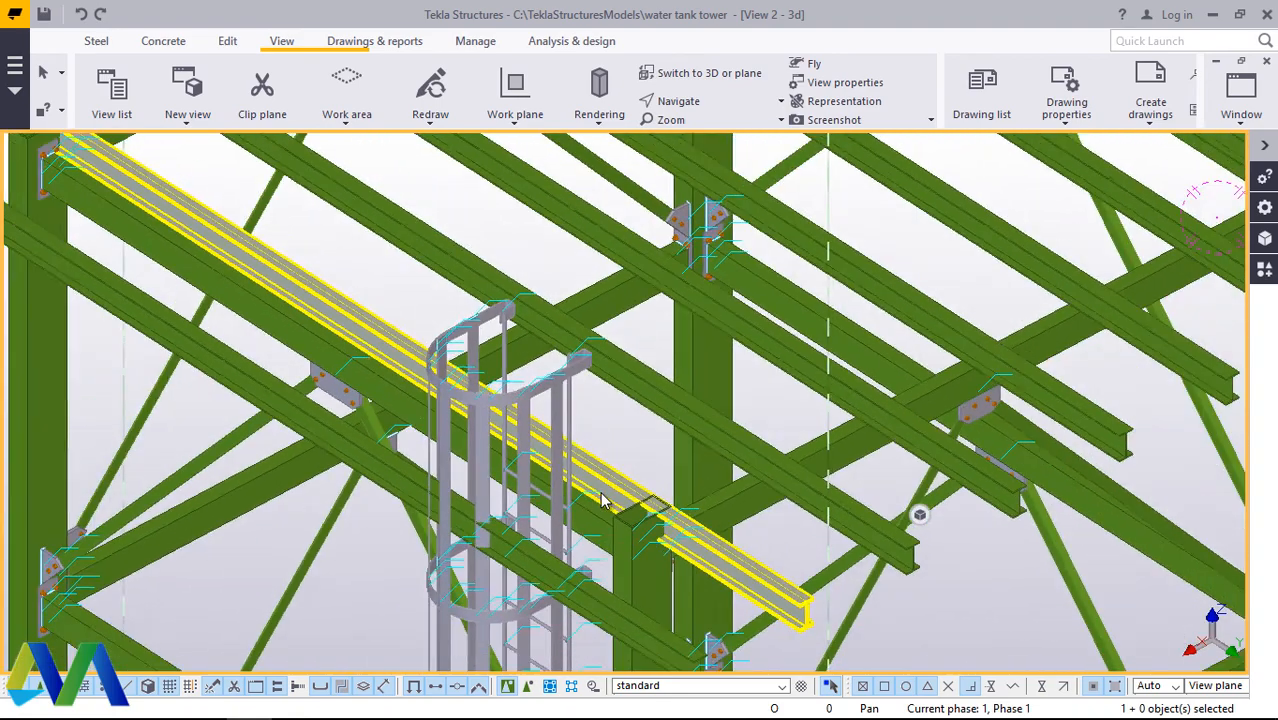
pyautogui.scroll(-3, 603, 500)
pyautogui.scroll(5, 530, 458)
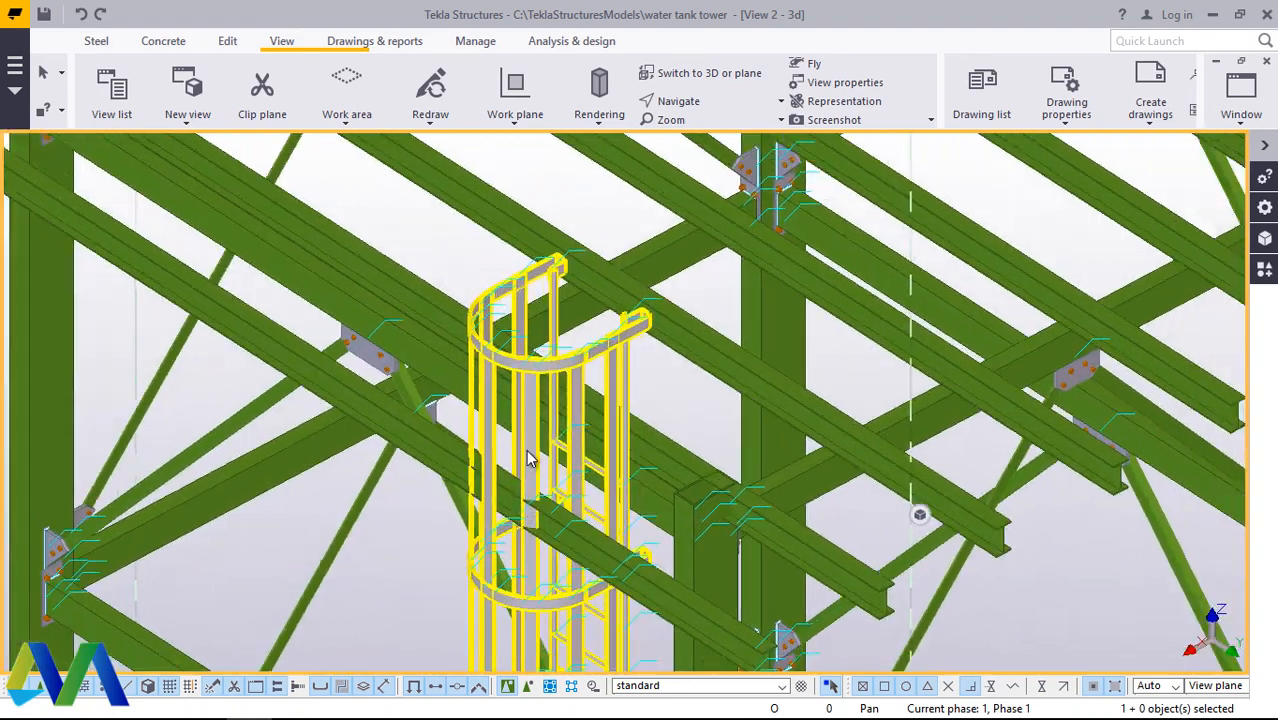
pyautogui.scroll(-3, 530, 458)
pyautogui.scroll(6, 665, 555)
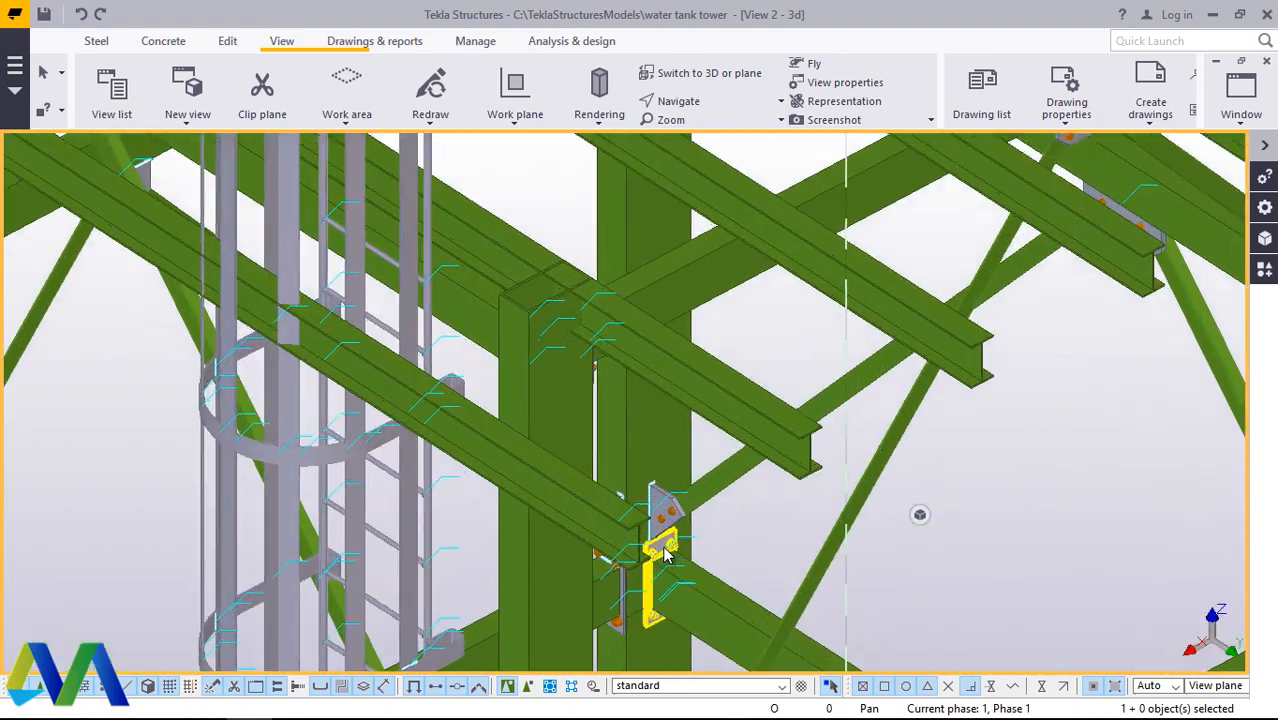
pyautogui.scroll(3, 662, 530)
pyautogui.scroll(-3, 598, 536)
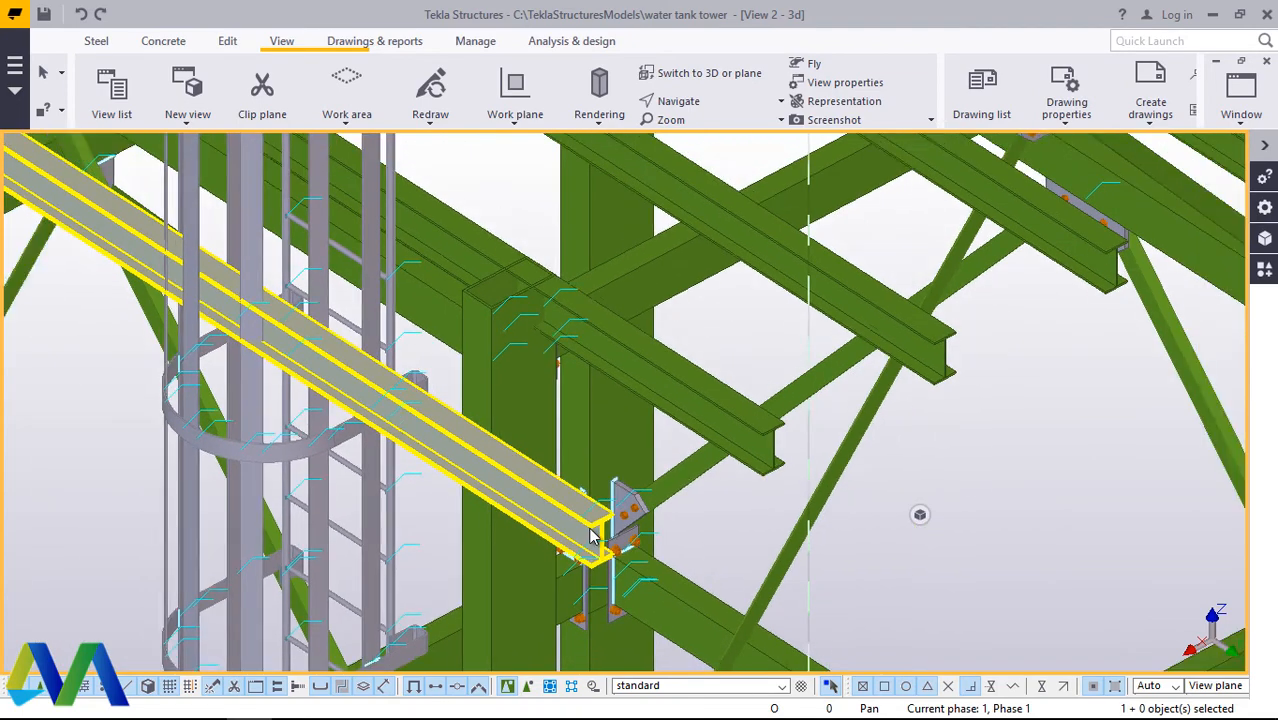
pyautogui.scroll(-5, 592, 537)
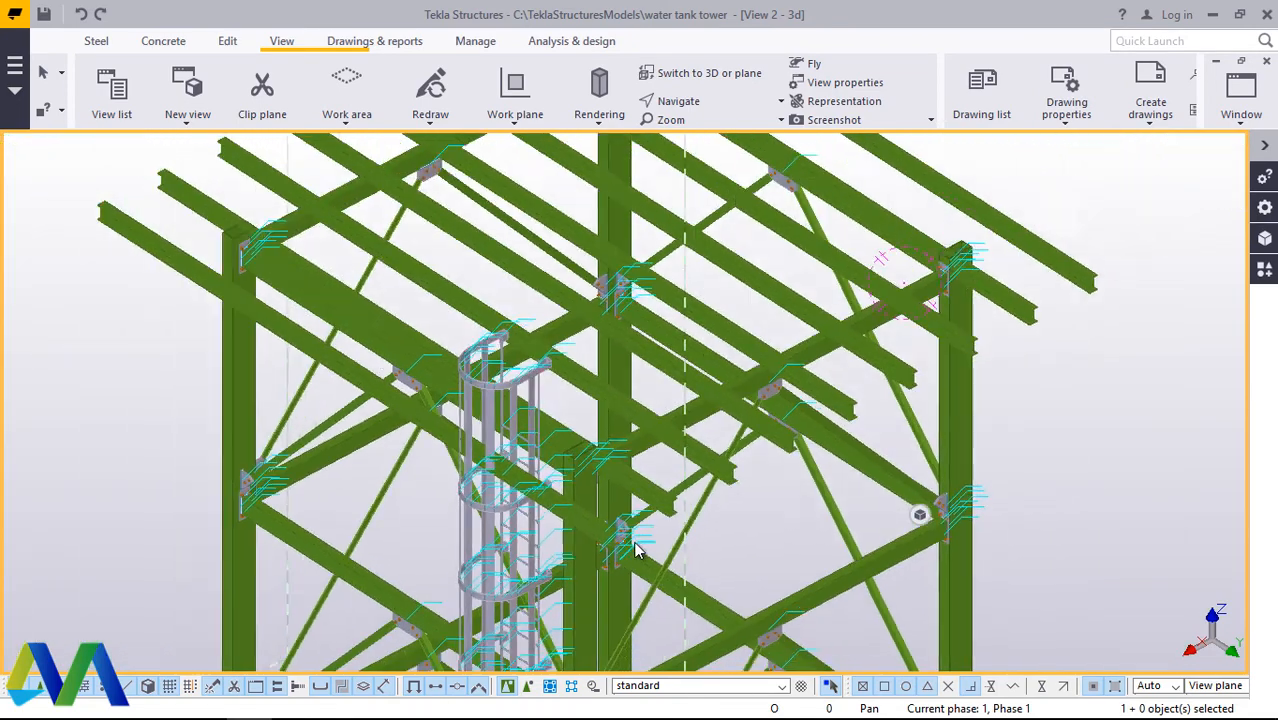
pyautogui.scroll(-2, 645, 548)
pyautogui.scroll(4, 610, 515)
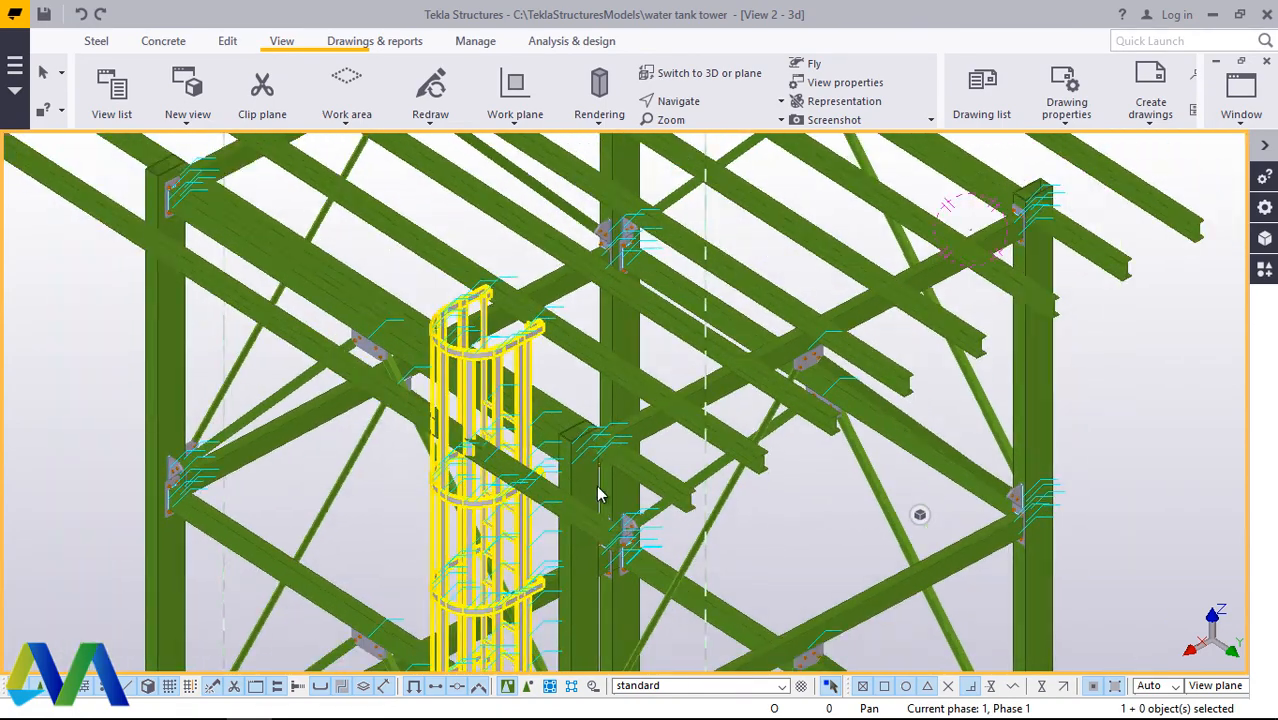
pyautogui.scroll(5, 643, 540)
pyautogui.scroll(2, 644, 537)
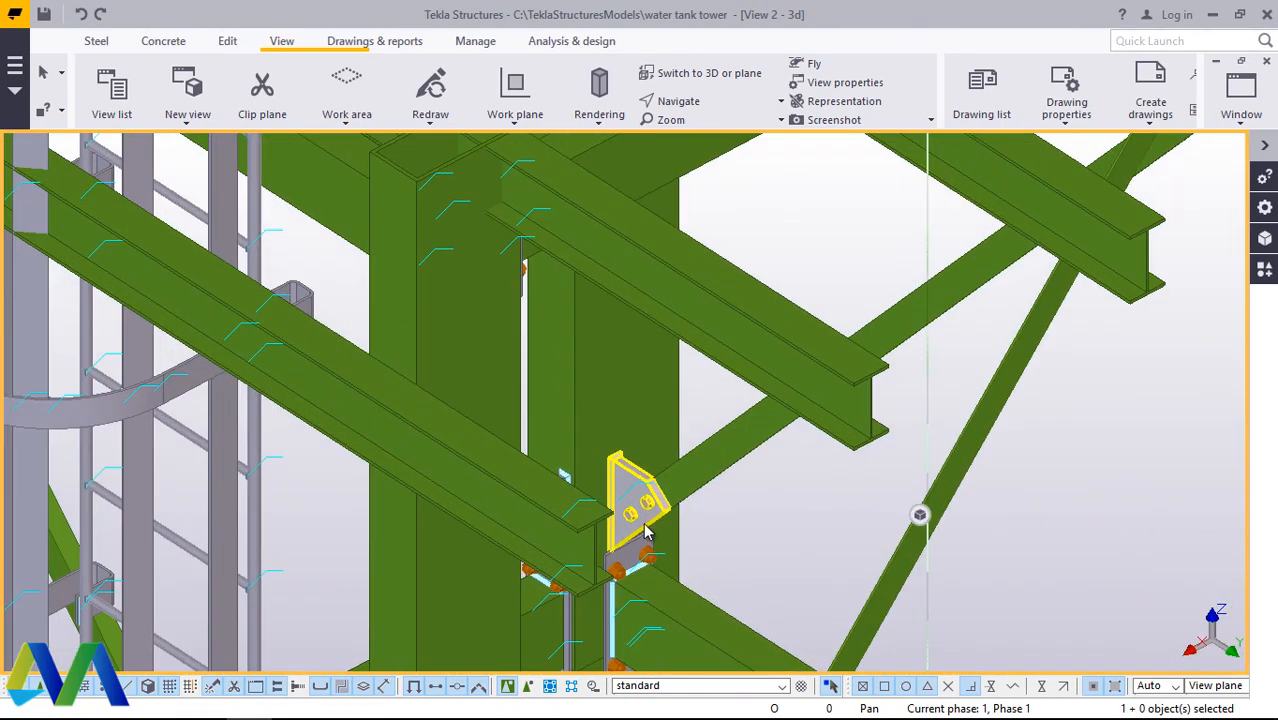
# Step: Model a UB178*102*19 edge beam across the cross beam ends, from the first cross beam's upper flange corner to the last one's
pyautogui.click(98, 50)
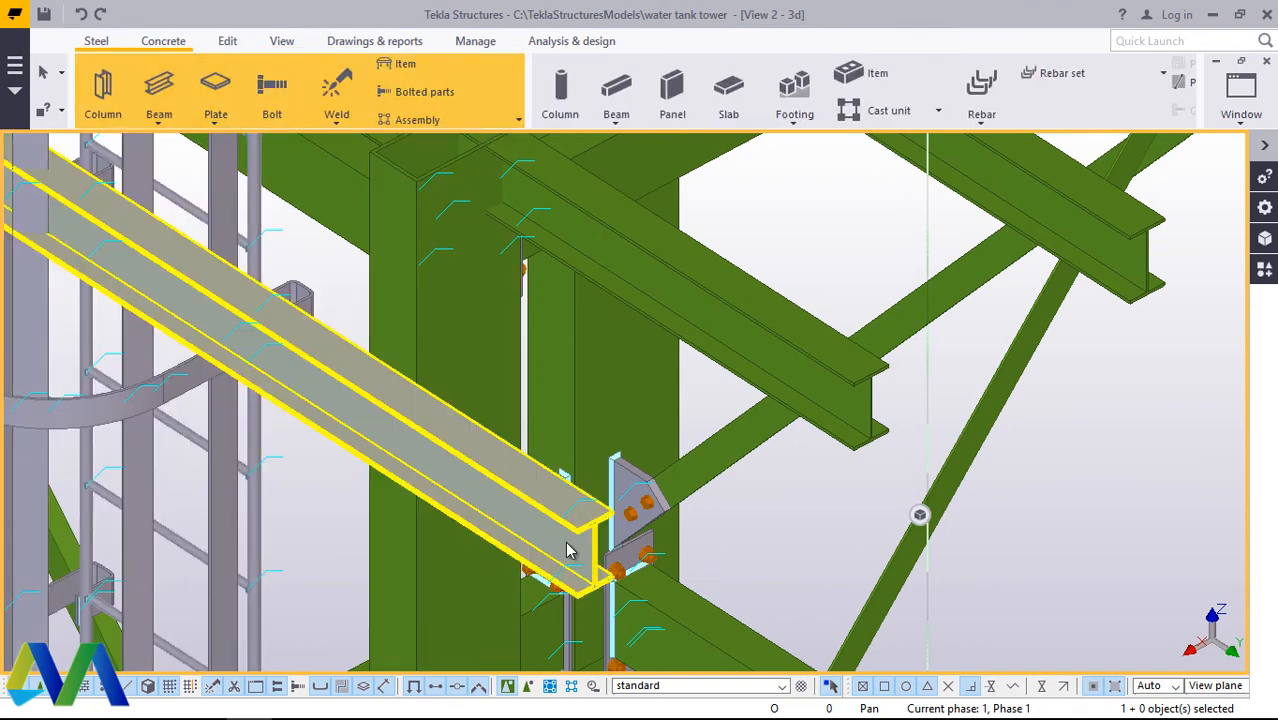
pyautogui.scroll(3, 575, 545)
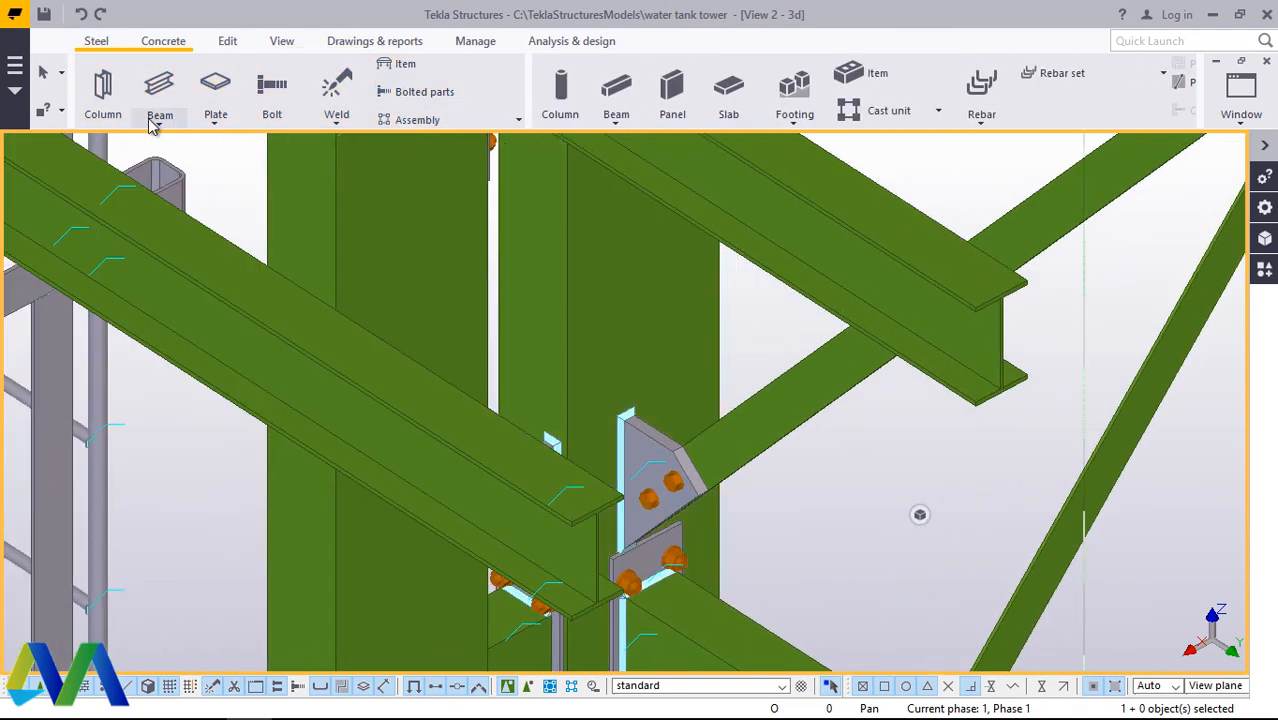
pyautogui.scroll(4, 574, 521)
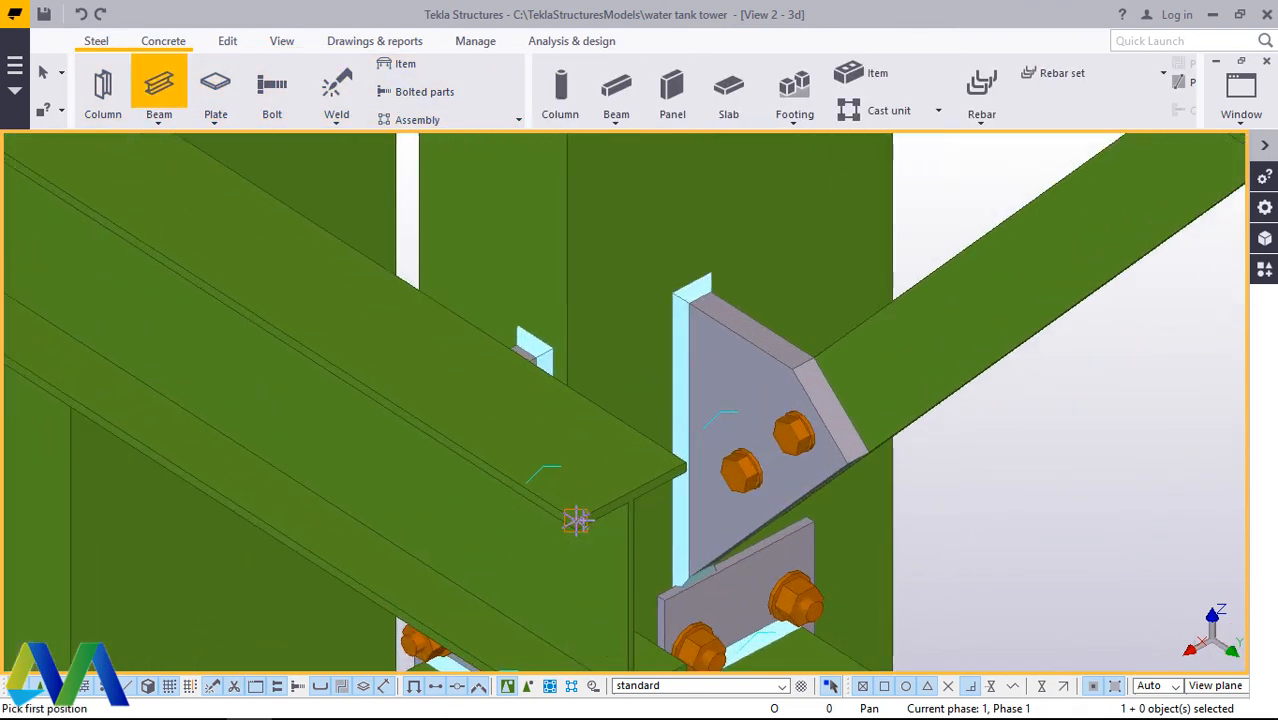
pyautogui.scroll(-10, 575, 520)
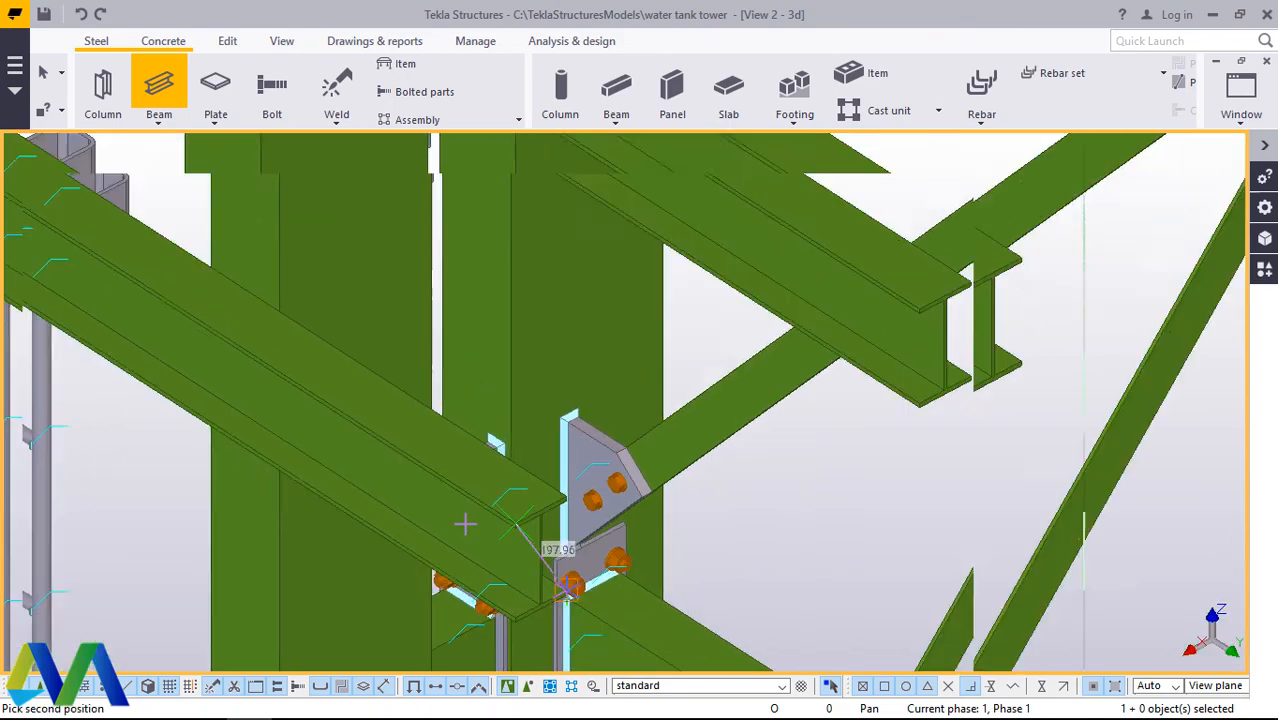
pyautogui.scroll(8, 1000, 232)
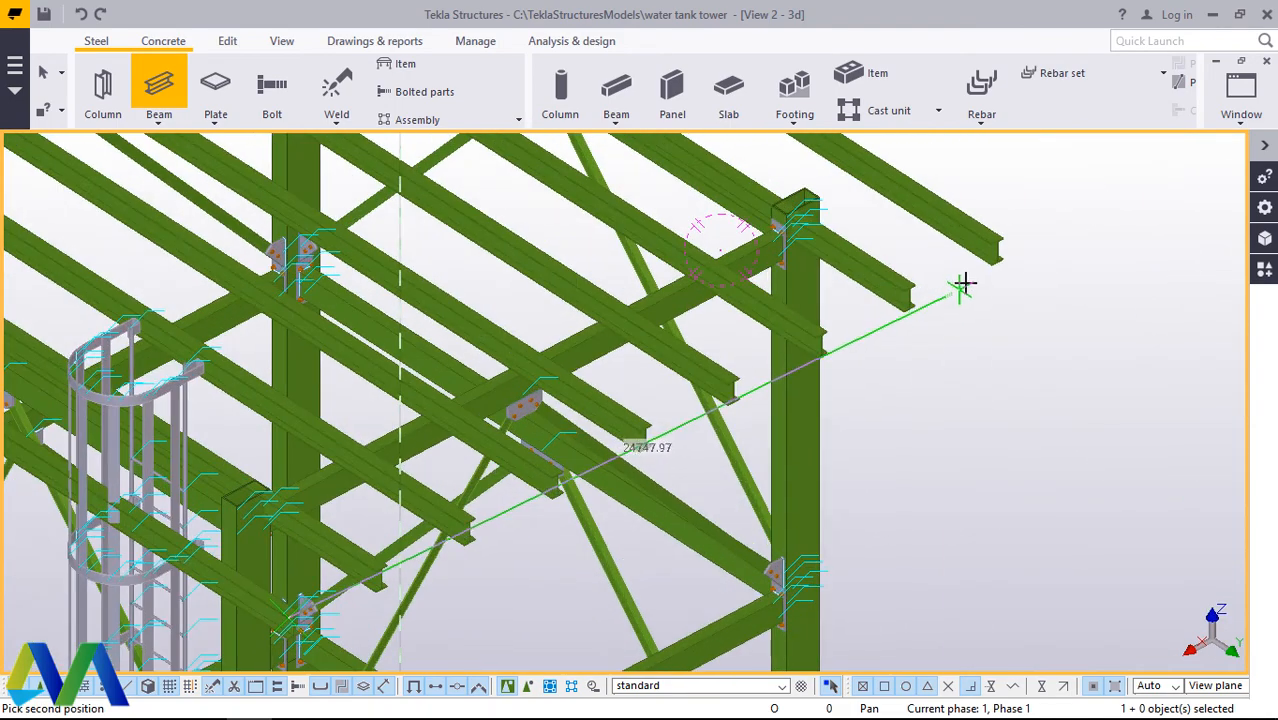
pyautogui.scroll(2, 1011, 228)
pyautogui.click(1010, 229)
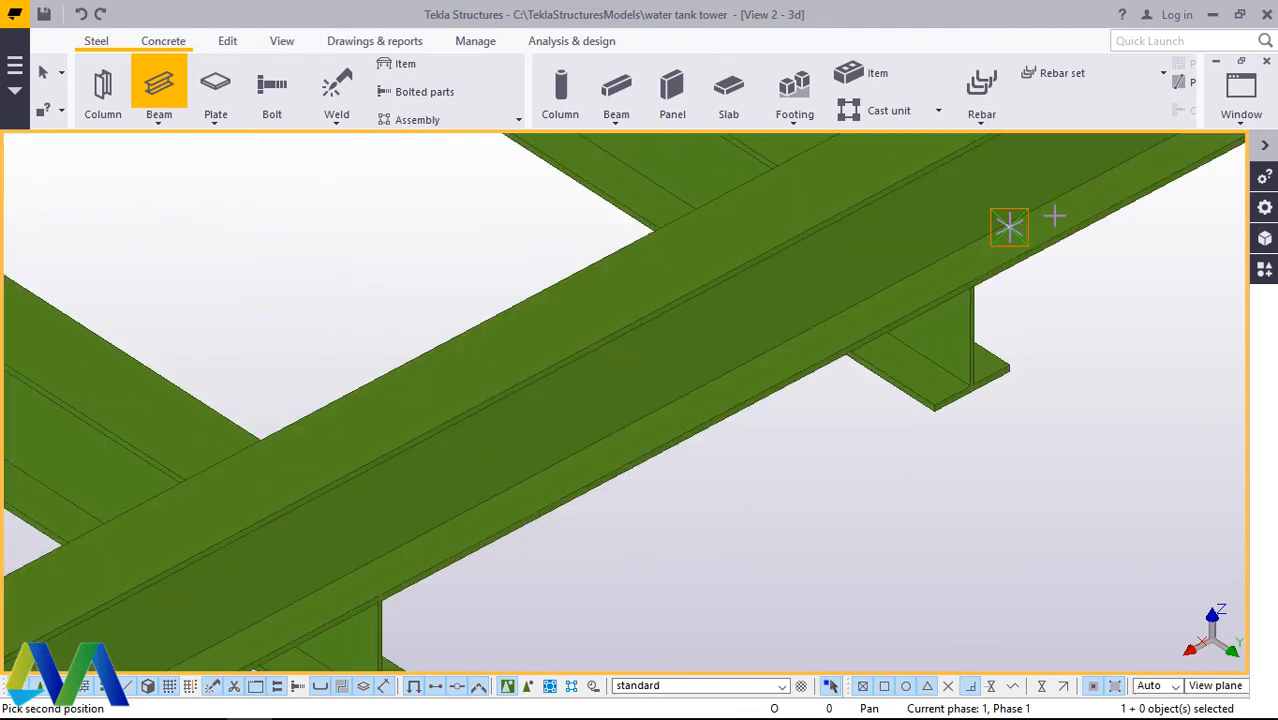
pyautogui.rightClick(1075, 258)
pyautogui.click(1125, 260)
# Step: Set the edge beam's depth position to Behind and apply it to the beam
pyautogui.doubleClick(731, 261)
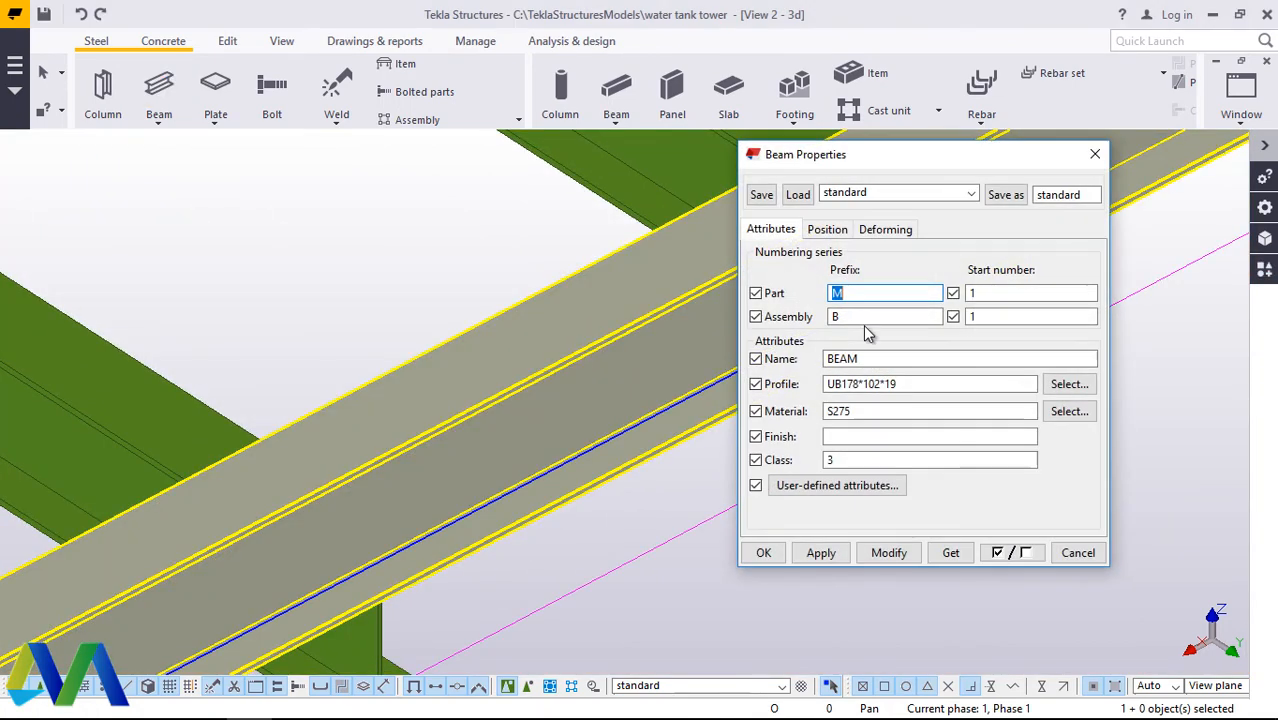
pyautogui.moveTo(876, 158); pyautogui.dragTo(250, 98)
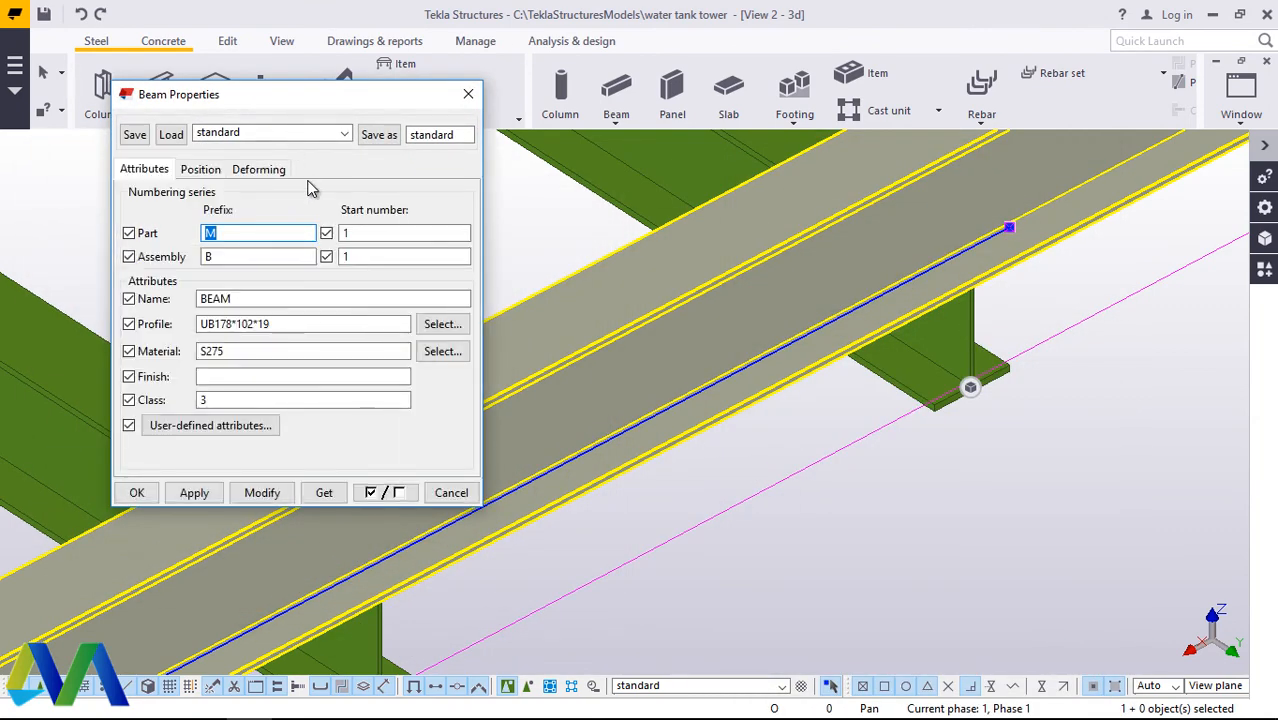
pyautogui.click(201, 170)
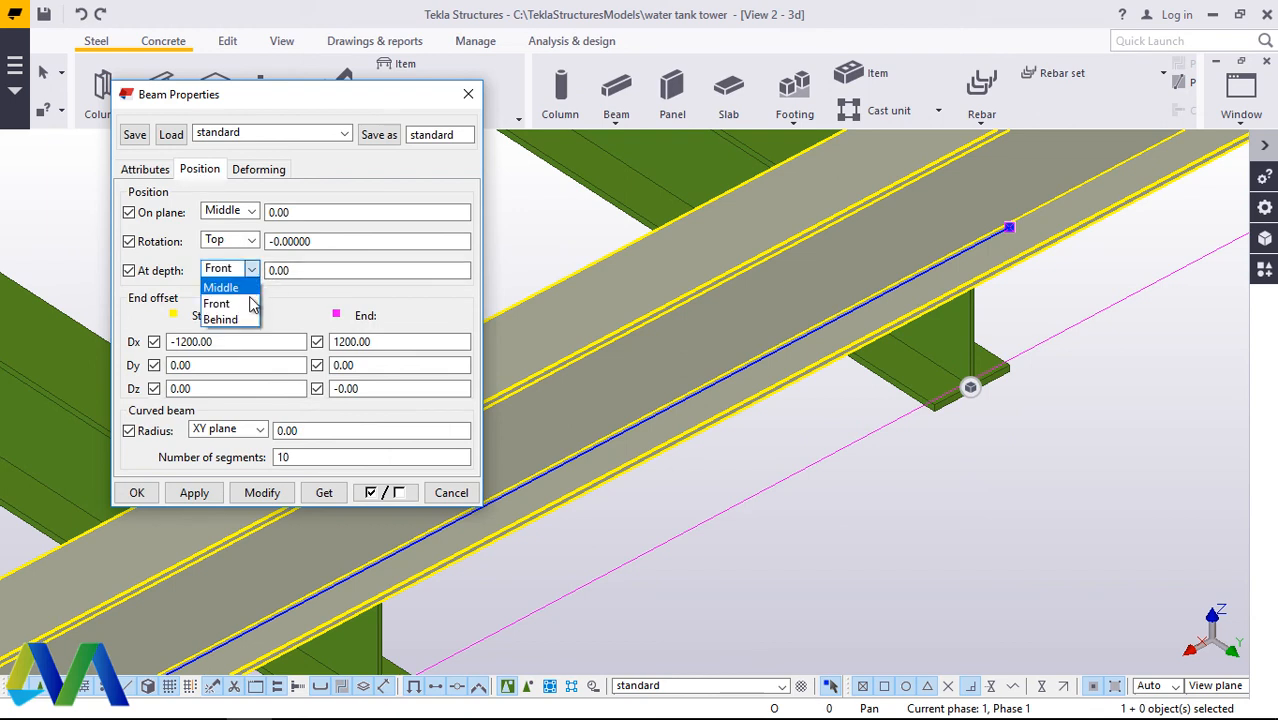
pyautogui.click(274, 497)
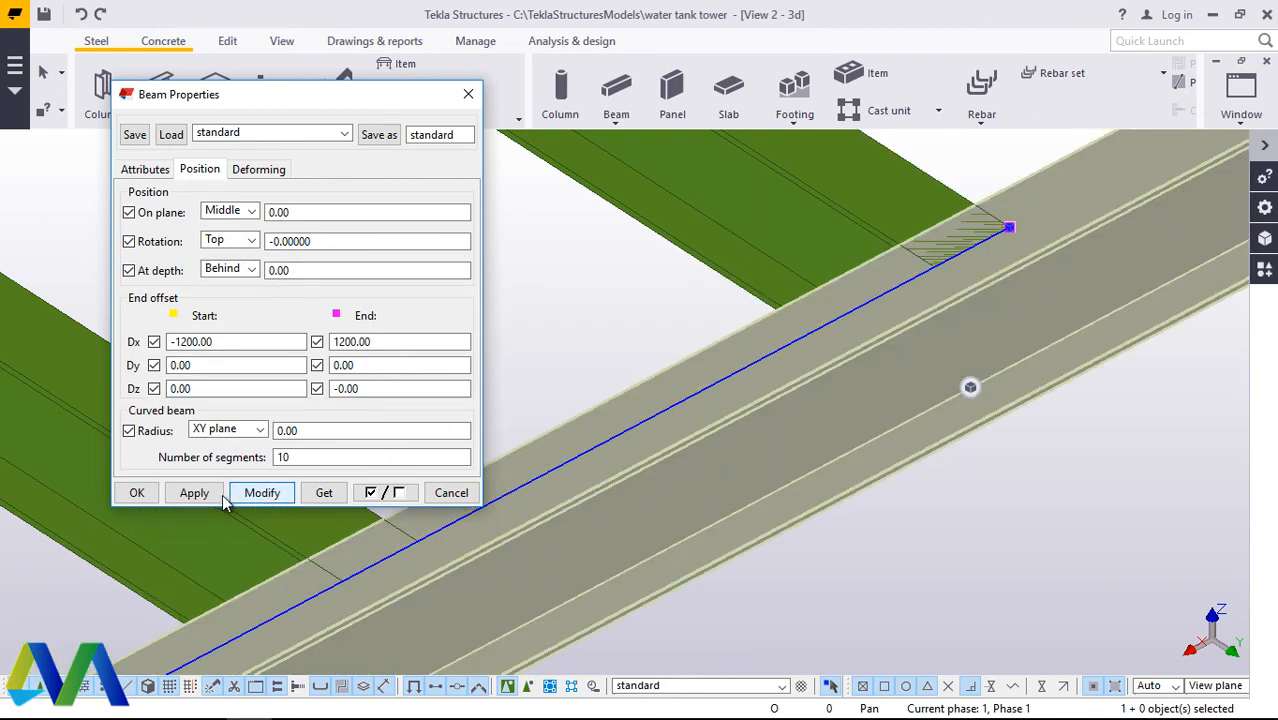
pyautogui.click(137, 494)
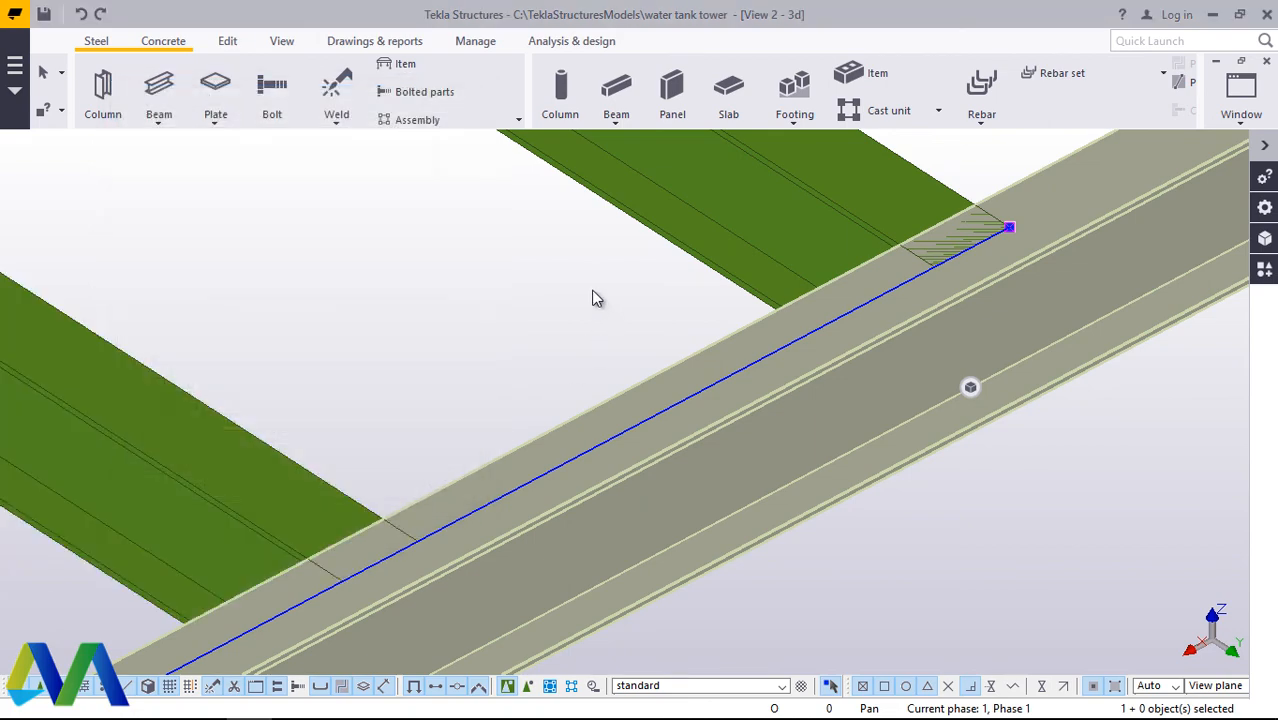
# Step: Set the edge beam's start and end Dx offsets to 0 so it ends at the outermost cross beams
pyautogui.scroll(-4, 728, 362)
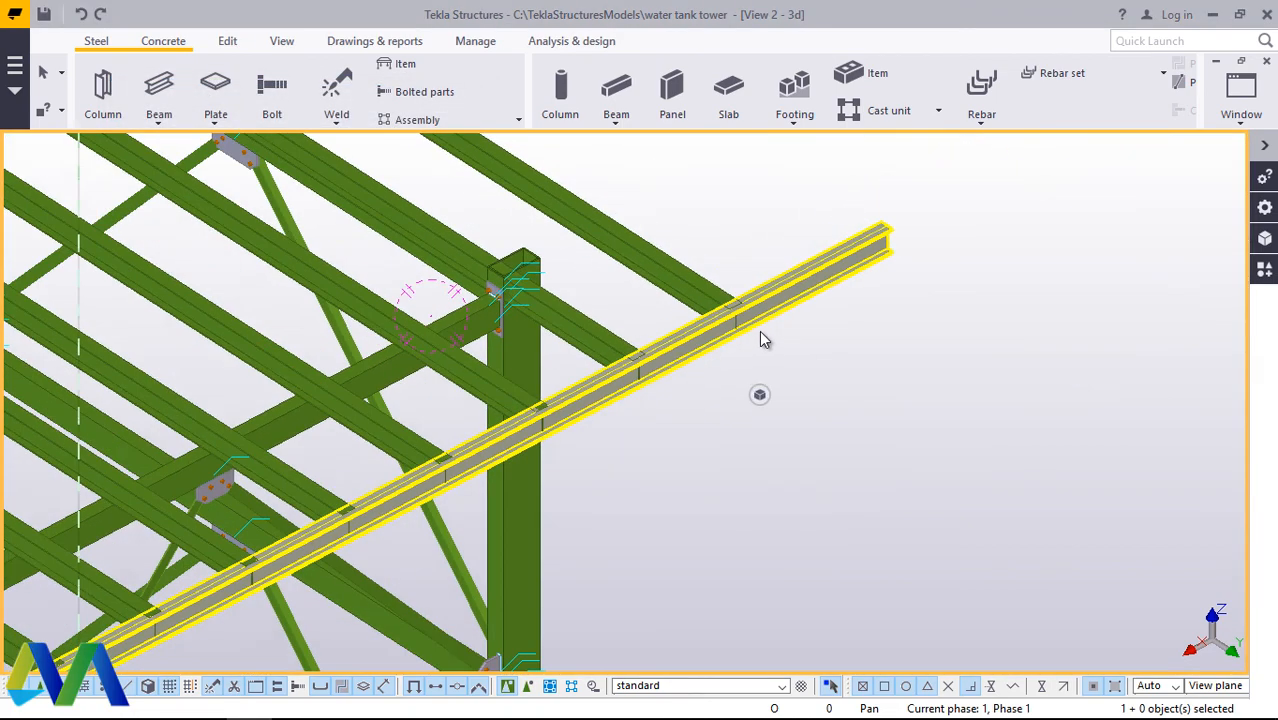
pyautogui.scroll(3, 765, 340)
pyautogui.scroll(-8, 880, 285)
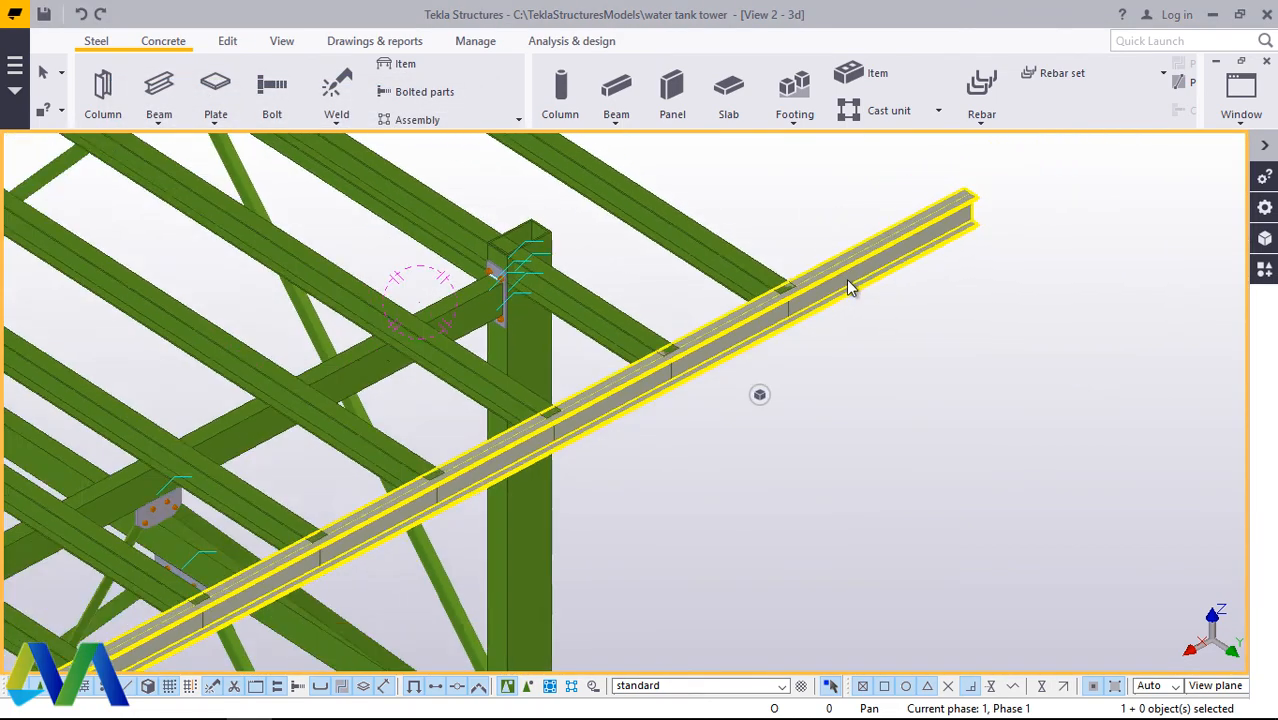
pyautogui.scroll(6, 471, 537)
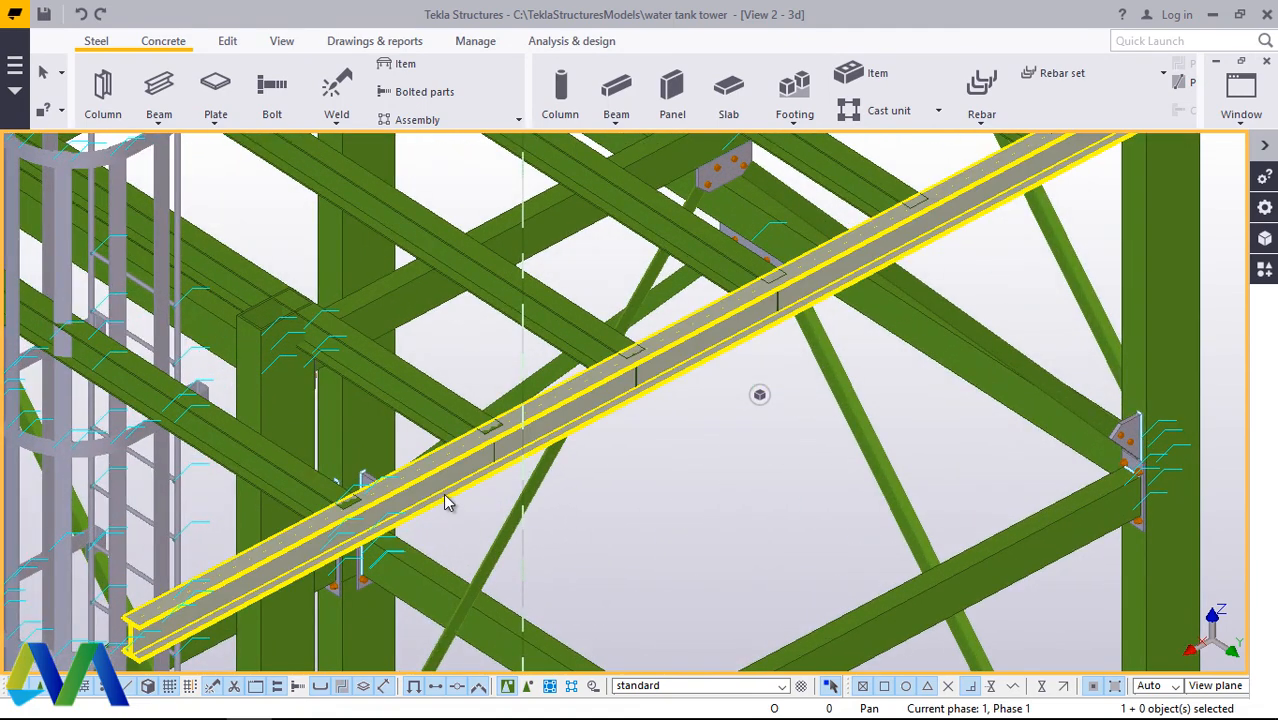
pyautogui.doubleClick(443, 493)
pyautogui.click(201, 170)
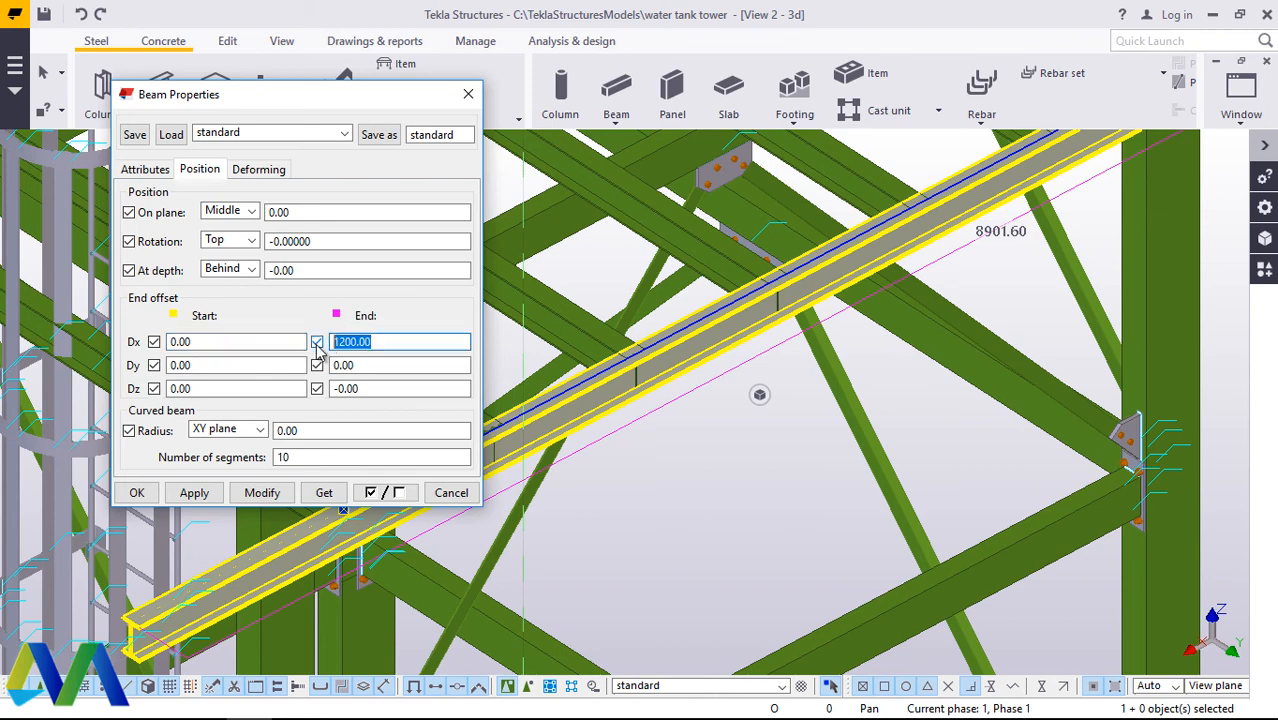
pyautogui.click(263, 494)
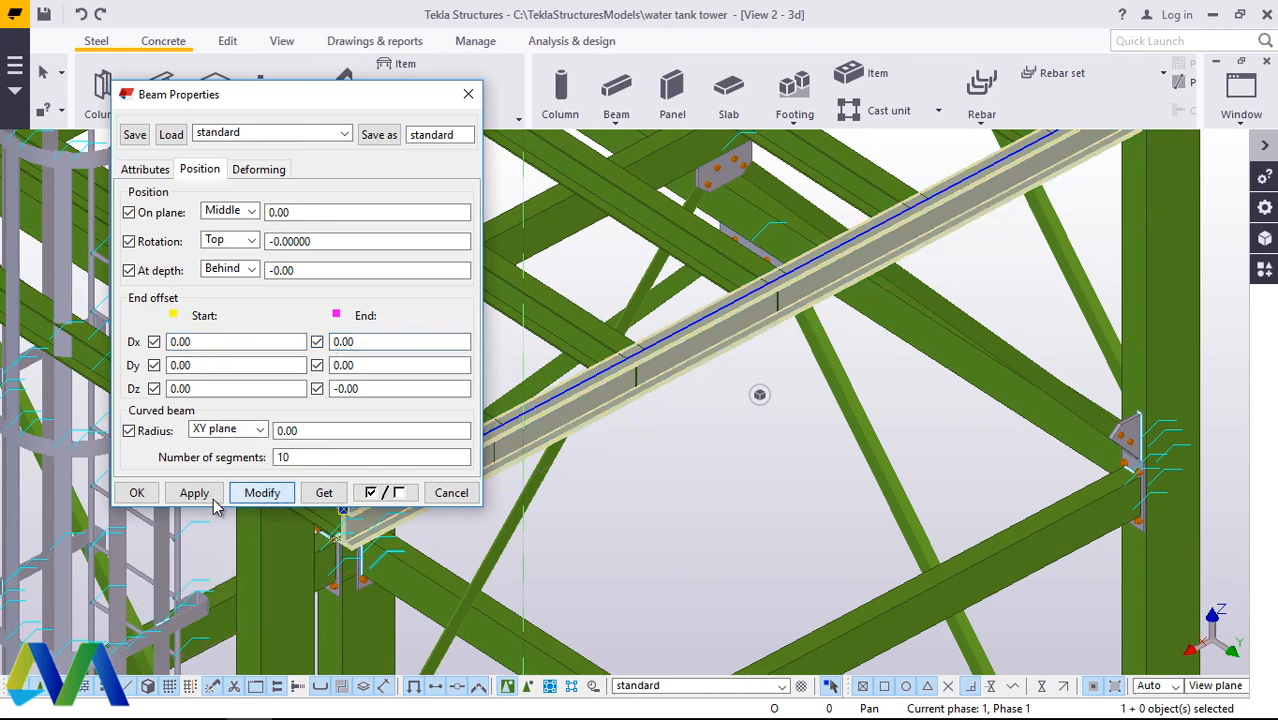
pyautogui.click(155, 502)
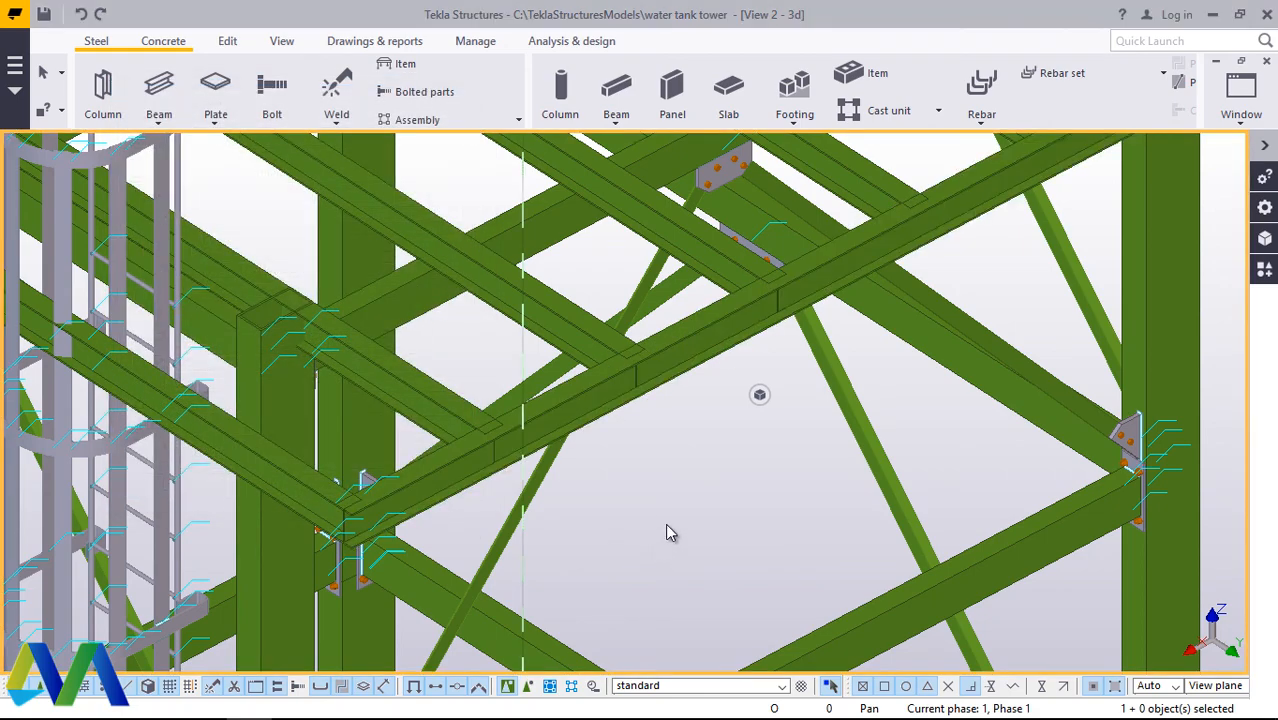
# Step: Examine how the edge beam meets the cross beam ends at both corners, including from a rotated view
pyautogui.scroll(-5, 665, 523)
pyautogui.scroll(5, 876, 400)
pyautogui.scroll(-5, 919, 351)
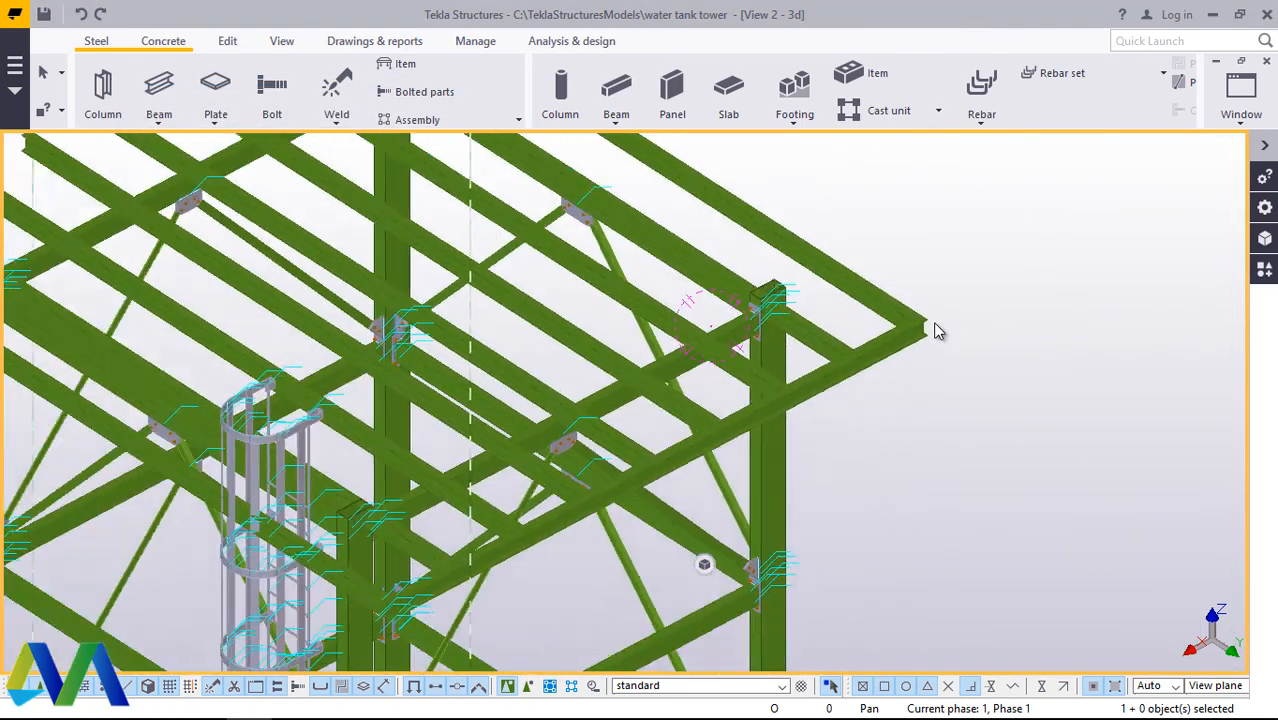
pyautogui.scroll(8, 613, 535)
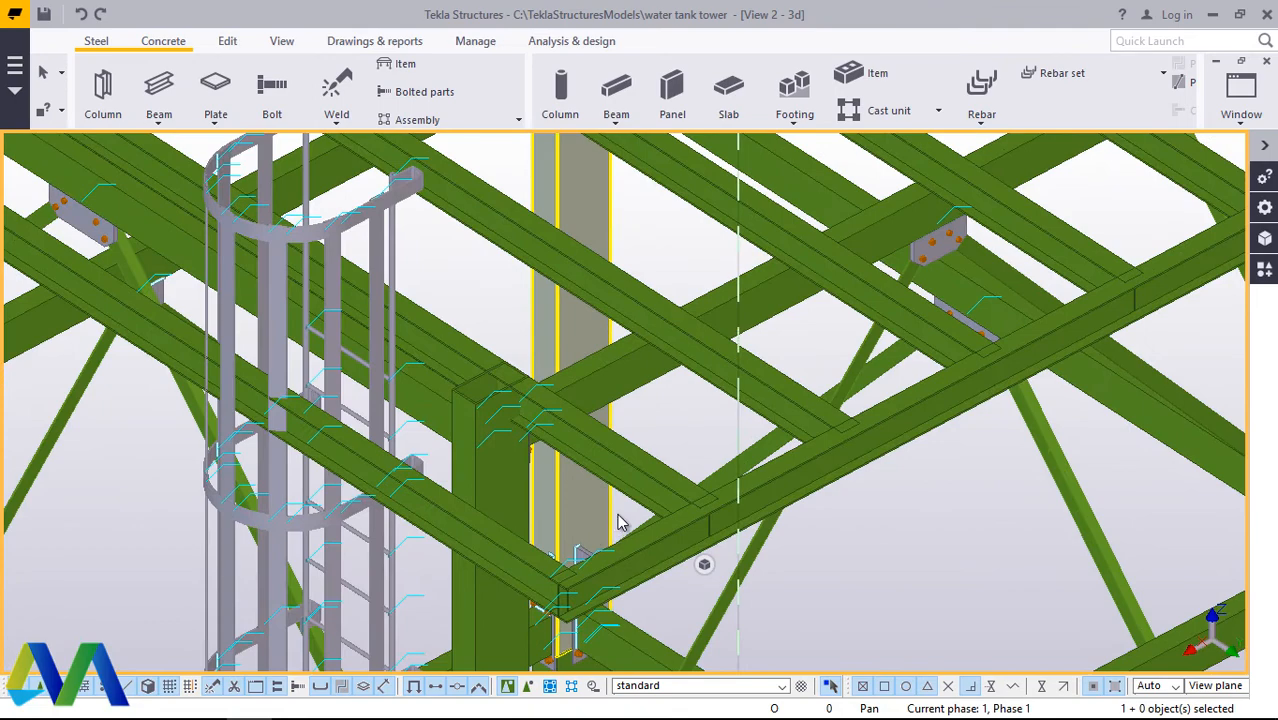
pyautogui.scroll(-6, 618, 522)
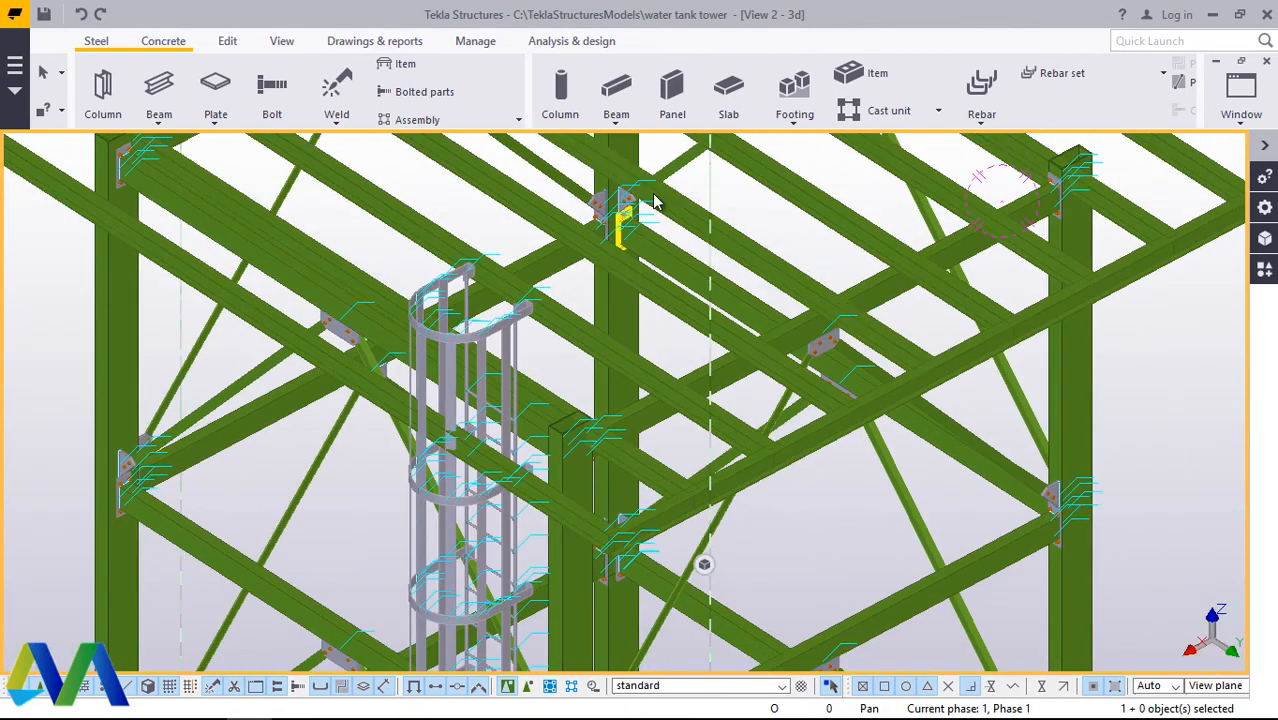
pyautogui.click(281, 41)
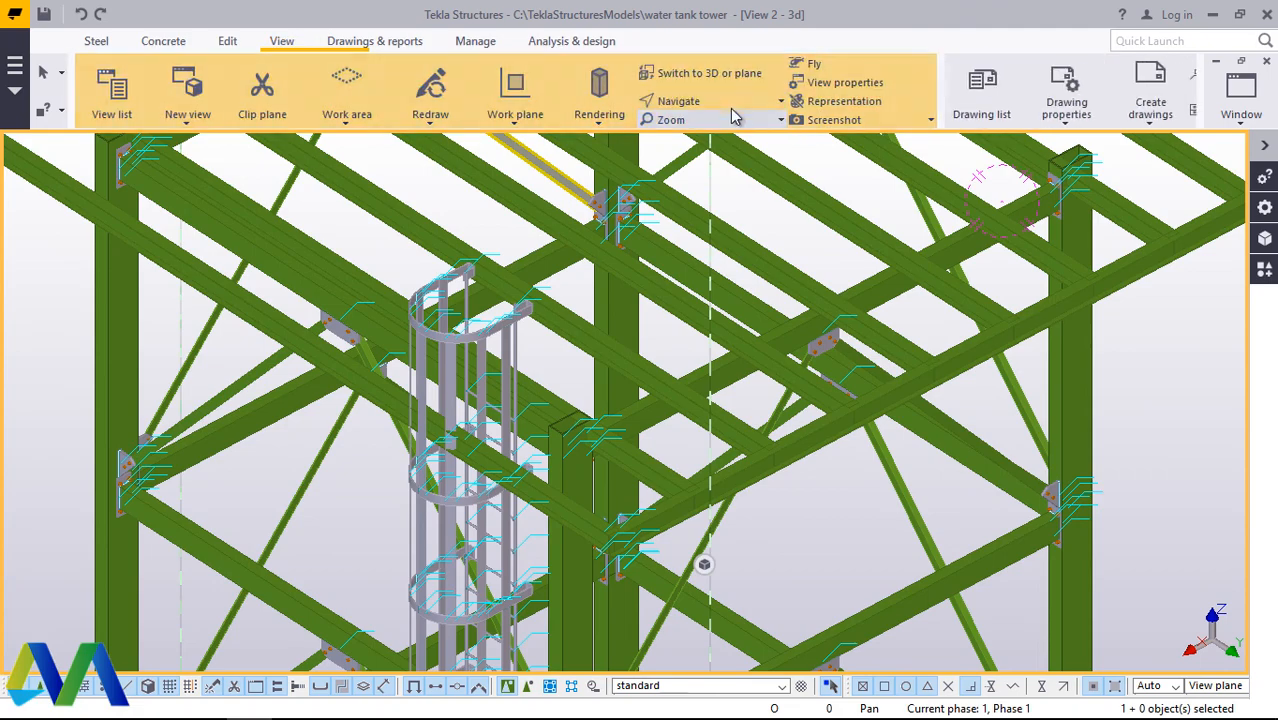
pyautogui.click(675, 101)
pyautogui.click(706, 162)
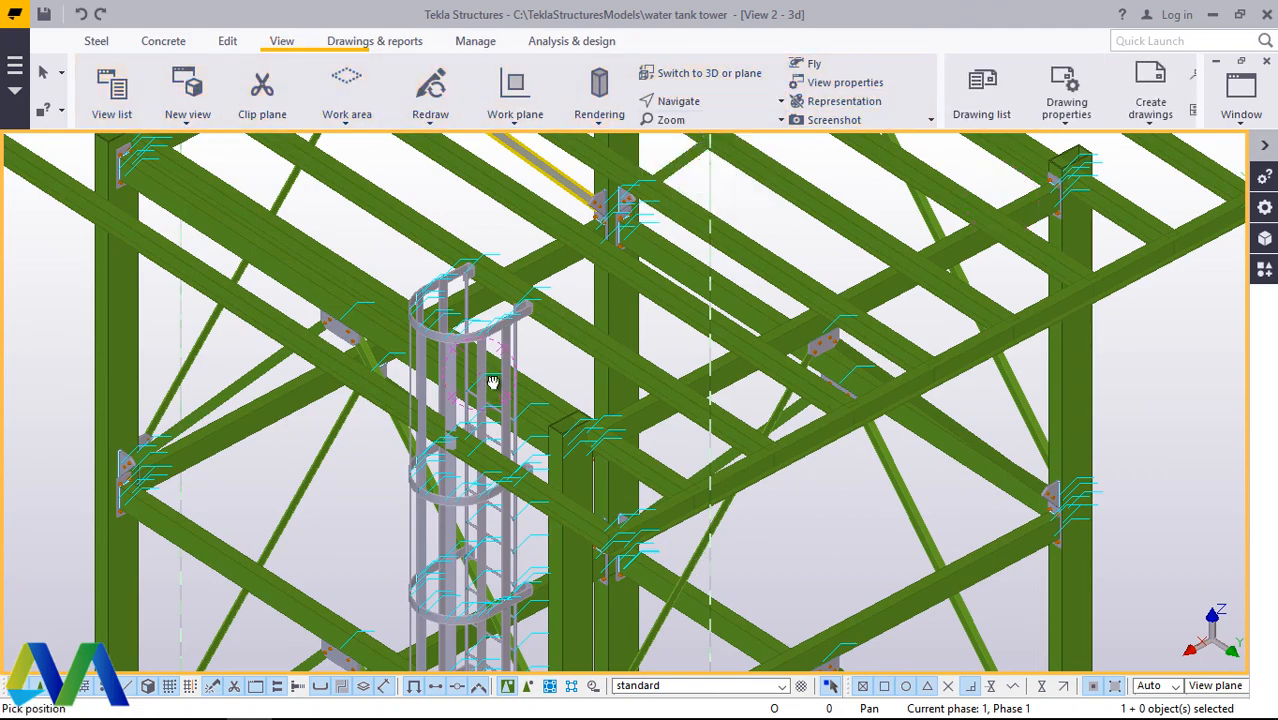
pyautogui.keyDown('ctrl'); pyautogui.moveTo(493, 382); pyautogui.dragTo(848, 590, button='middle'); pyautogui.keyUp('ctrl')
pyautogui.scroll(4, 426, 400)
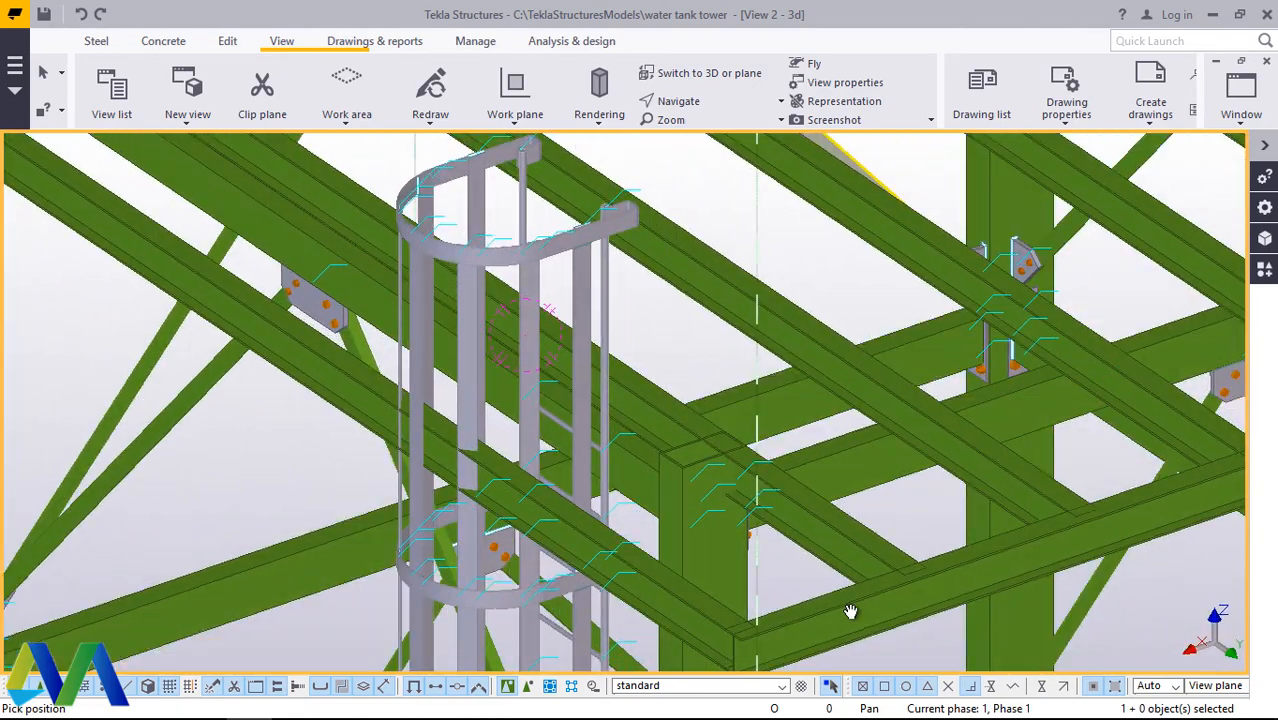
pyautogui.keyDown('ctrl'); pyautogui.moveTo(375, 338); pyautogui.dragTo(474, 417, button='middle'); pyautogui.keyUp('ctrl')
pyautogui.rightClick(694, 440)
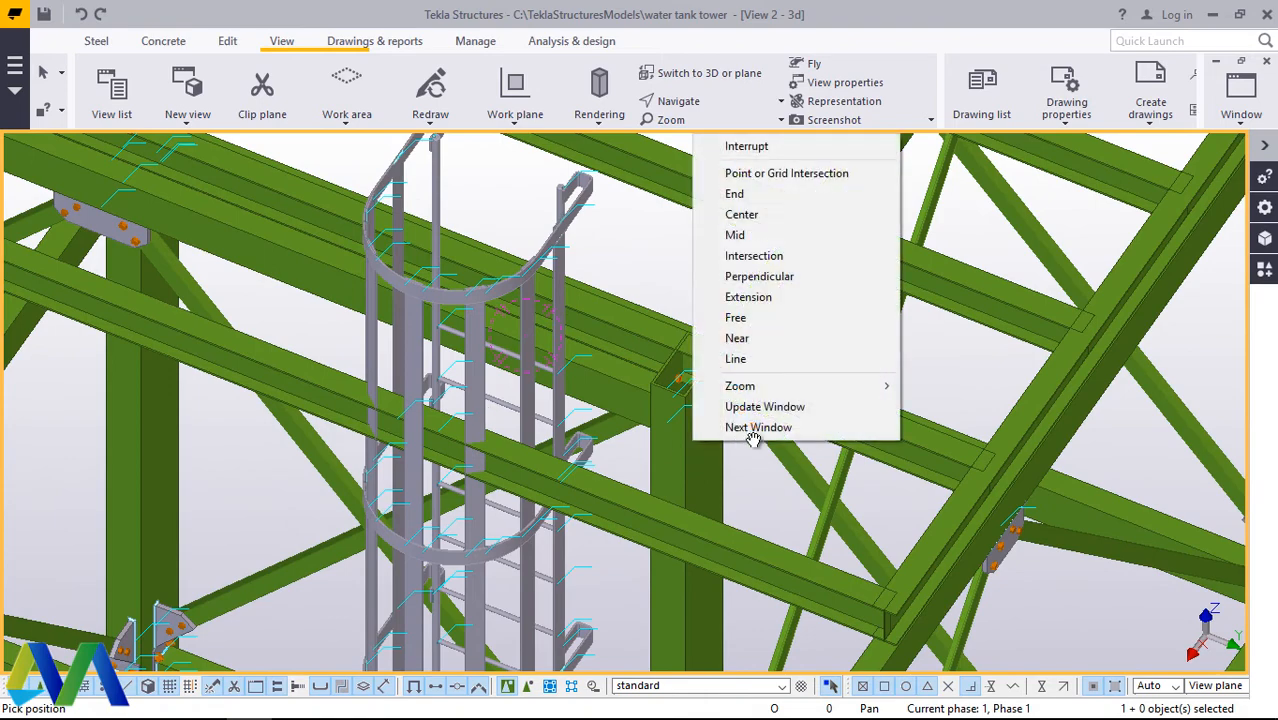
pyautogui.click(746, 148)
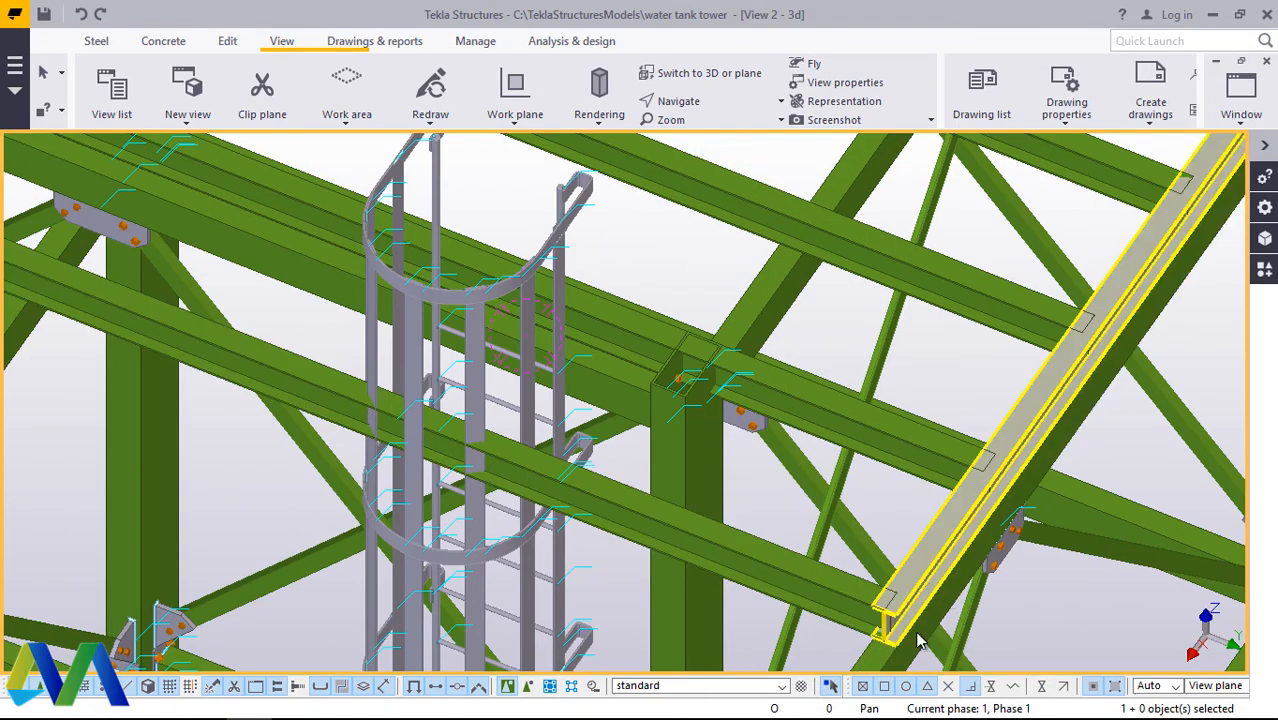
# Step: Move the edge beam inward by half its flange width so its outer flange edge lines up with the cross beam ends
pyautogui.scroll(3, 920, 610)
pyautogui.rightClick(925, 572)
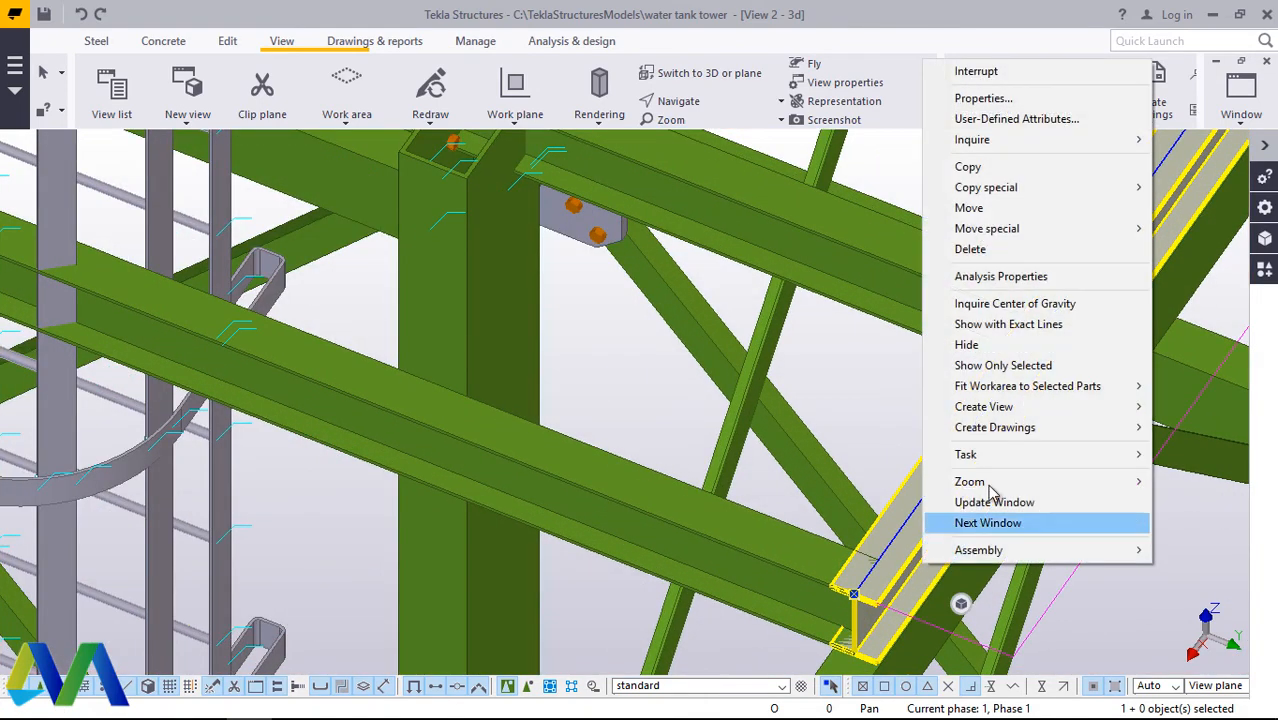
pyautogui.click(968, 208)
pyautogui.scroll(8, 901, 583)
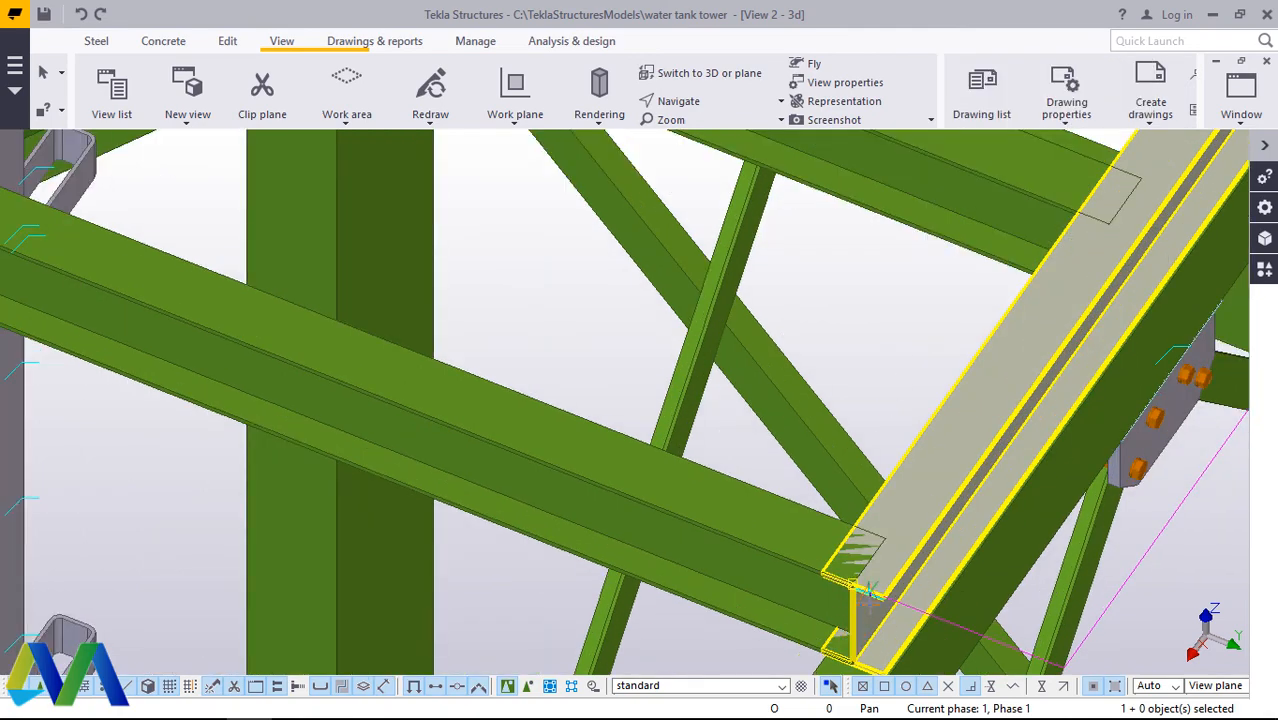
pyautogui.scroll(2, 901, 583)
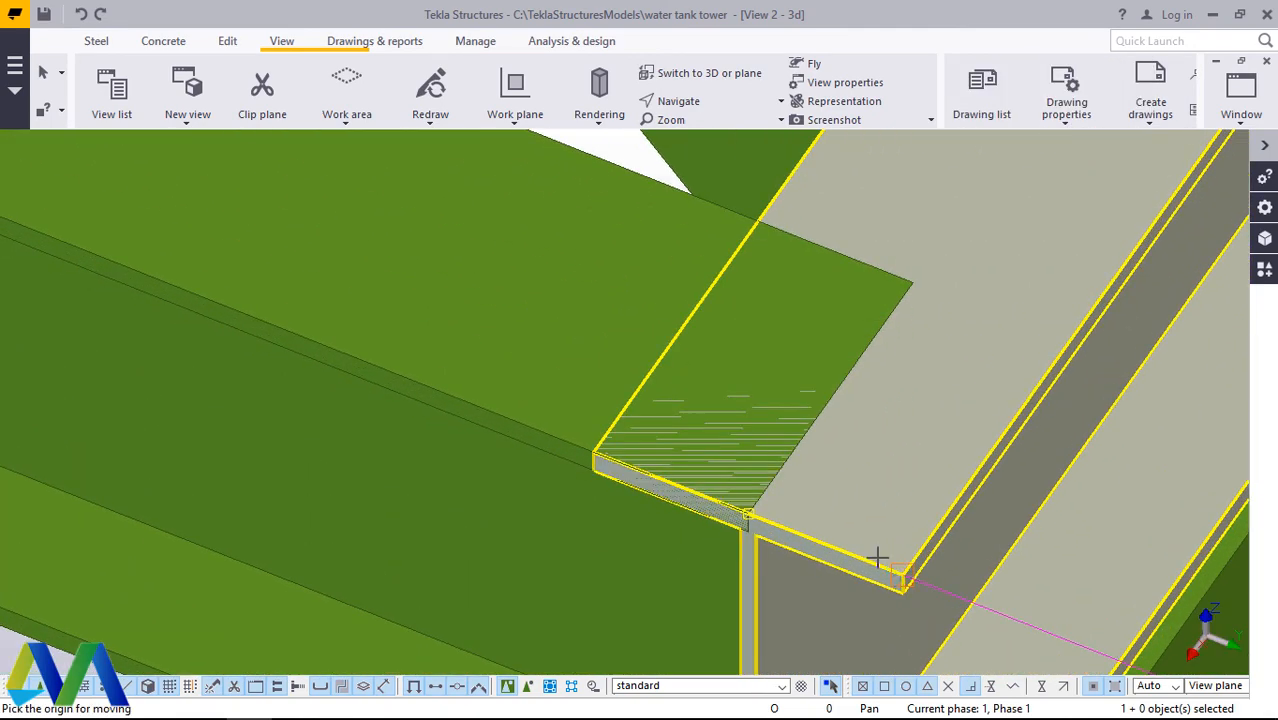
pyautogui.click(751, 512)
pyautogui.scroll(-8, 770, 510)
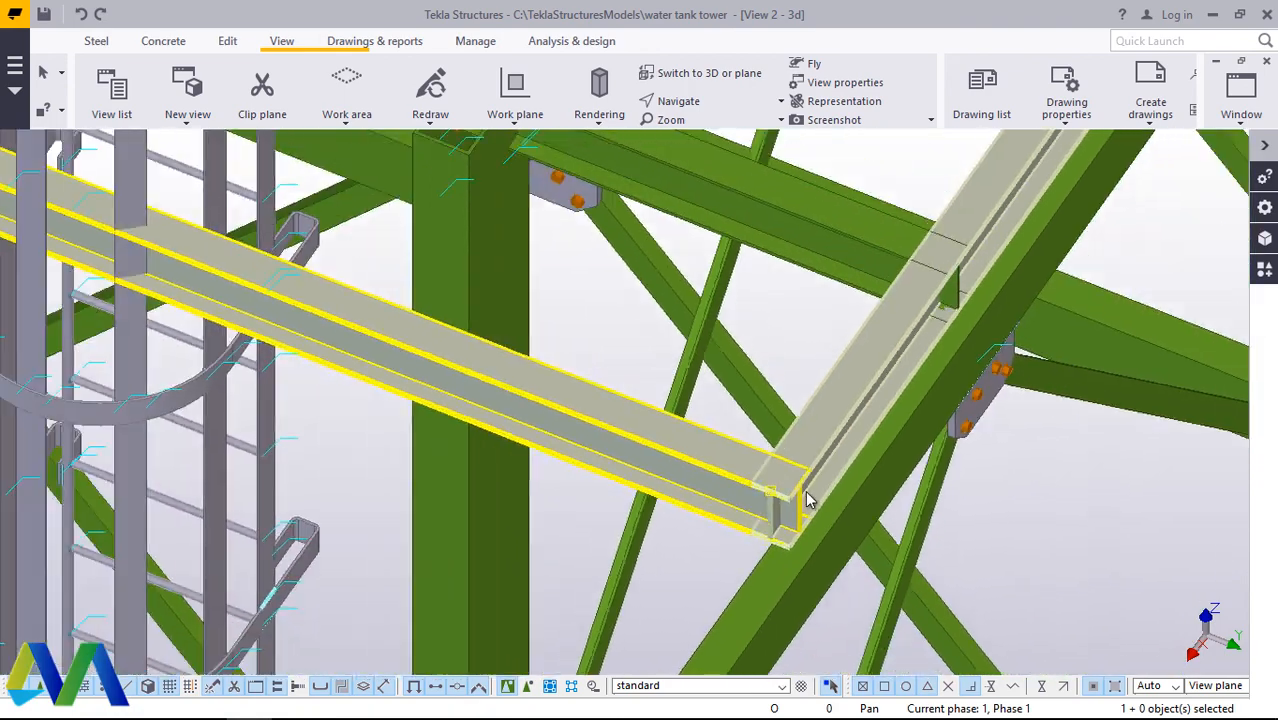
pyautogui.click(857, 386)
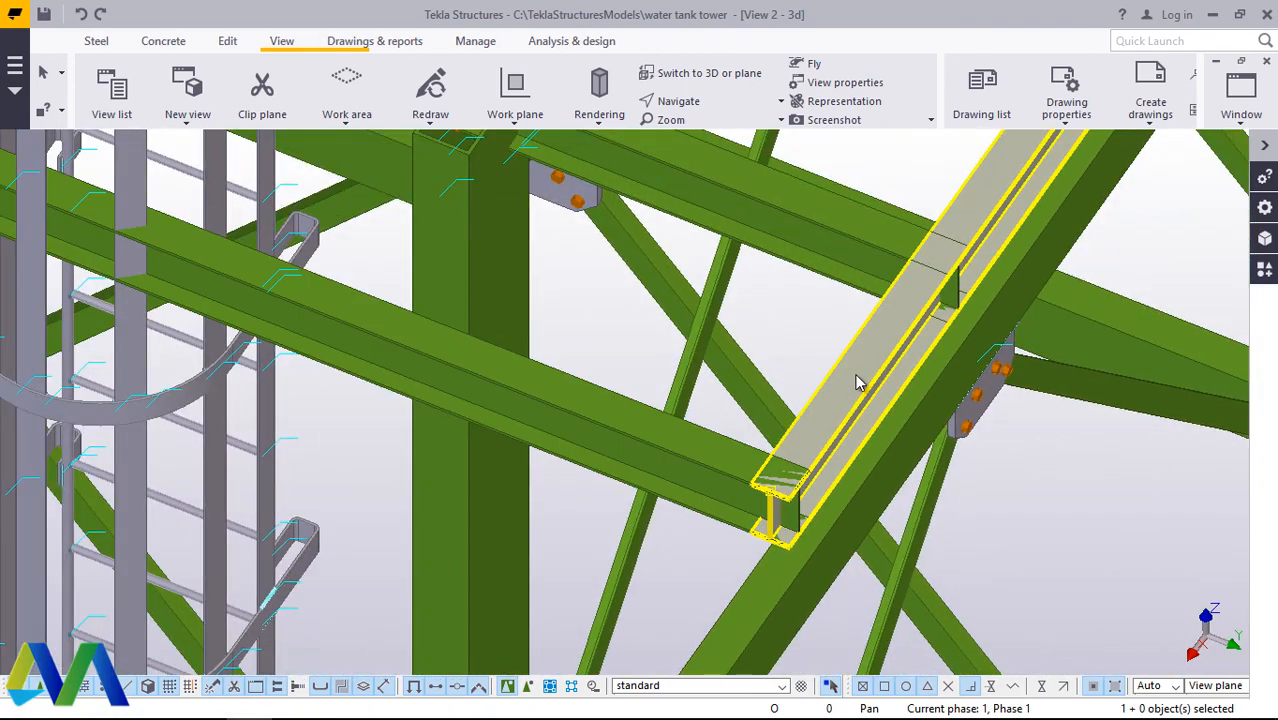
# Step: Copy the edge beam inward along the cross beams to a parallel position beside the ladder cage, using a numeric distance along its flange edge
pyautogui.scroll(-5, 792, 430)
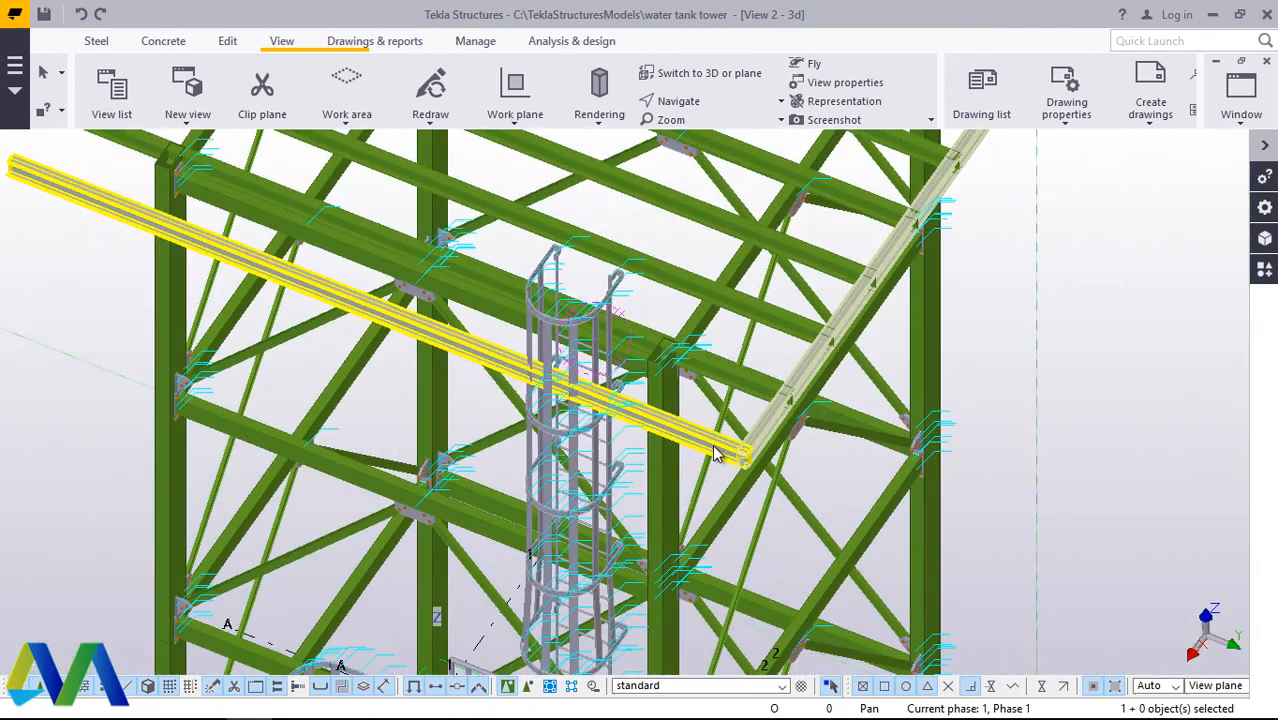
pyautogui.scroll(4, 410, 292)
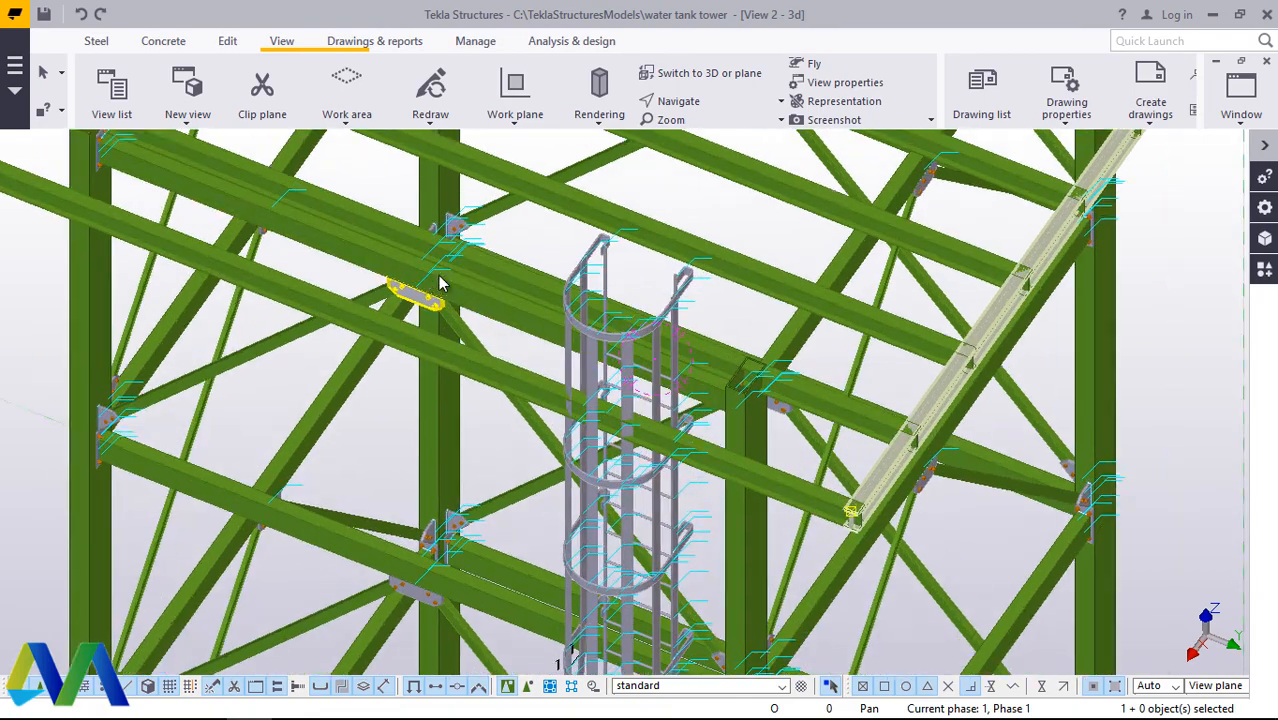
pyautogui.scroll(-4, 462, 280)
pyautogui.scroll(5, 470, 282)
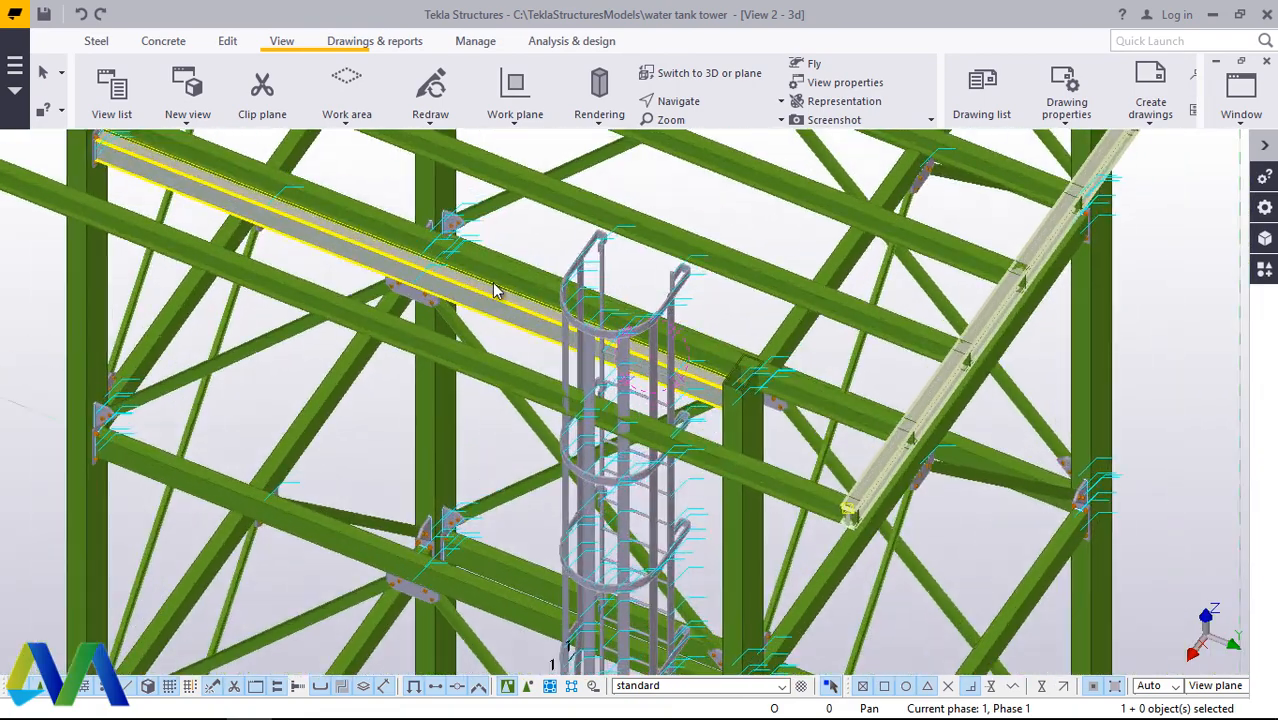
pyautogui.scroll(-5, 470, 285)
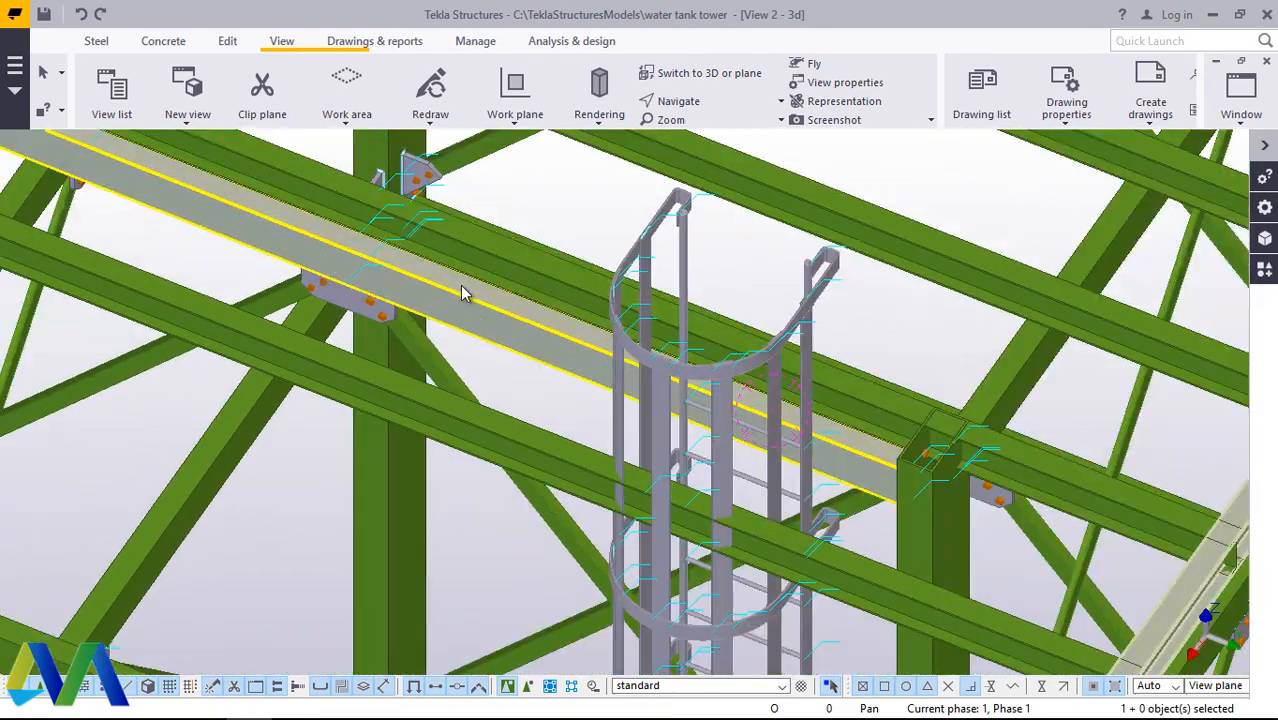
pyautogui.rightClick(900, 498)
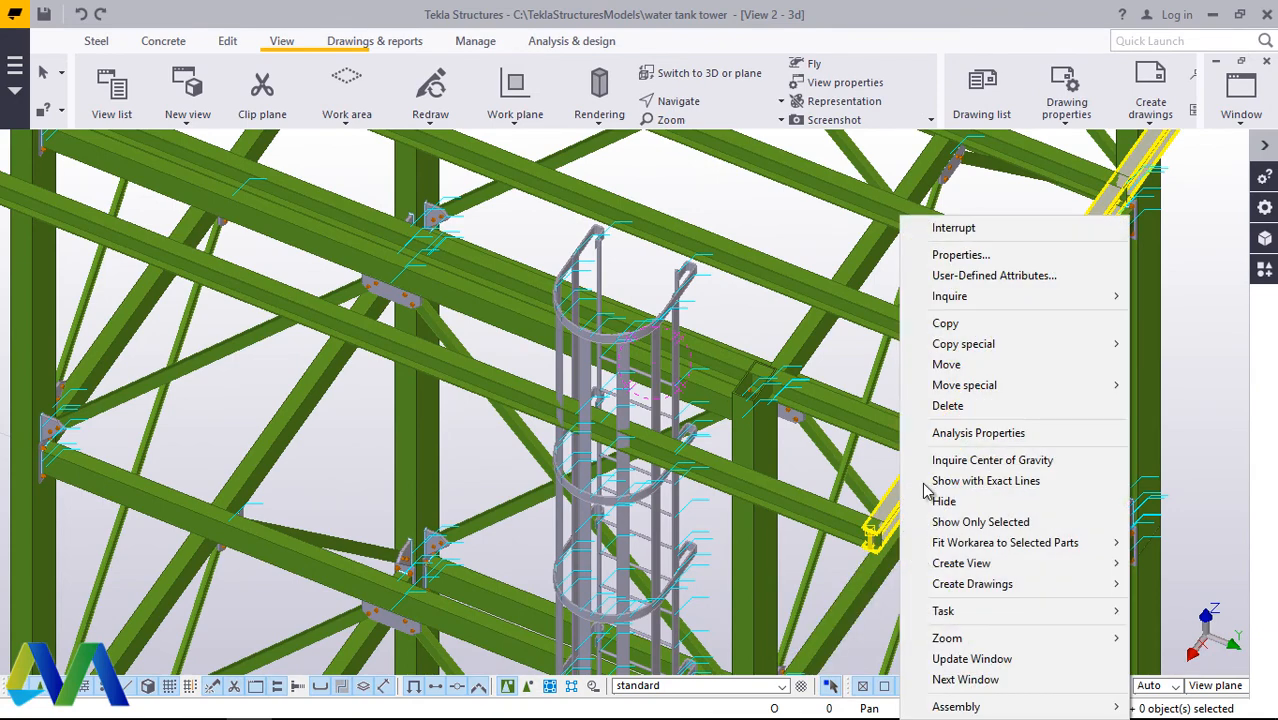
pyautogui.click(942, 324)
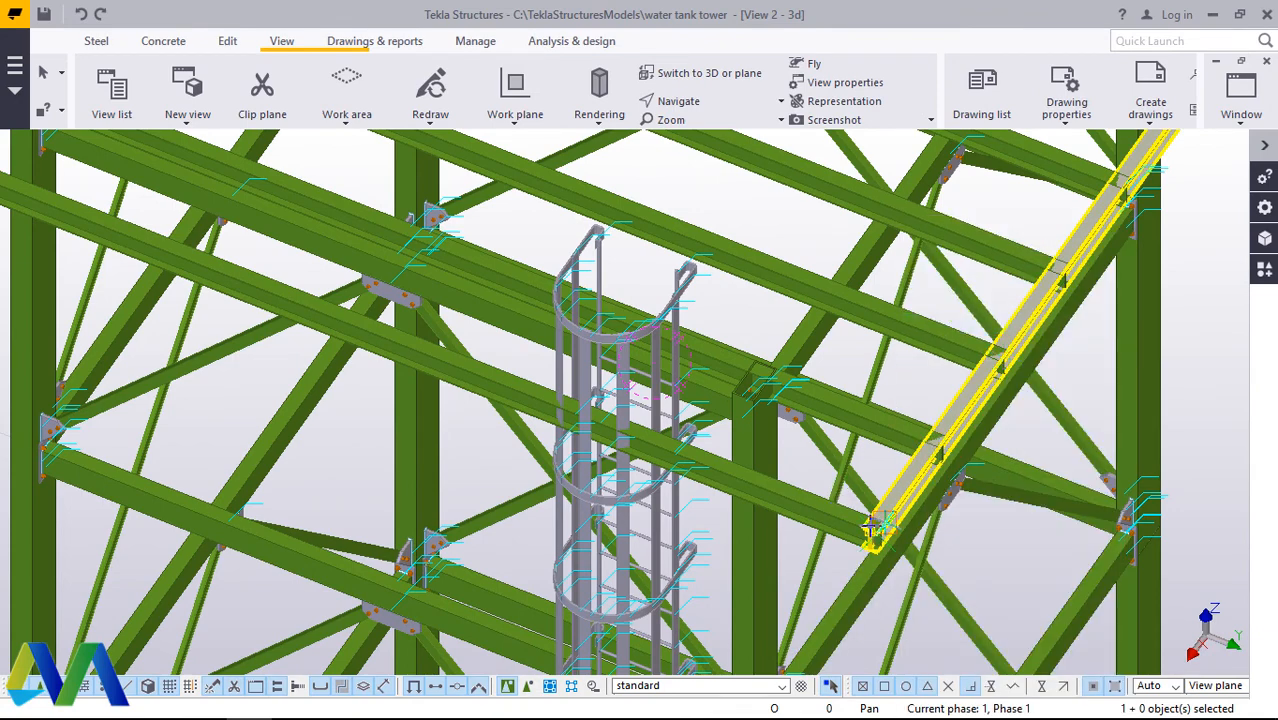
pyautogui.scroll(8, 876, 528)
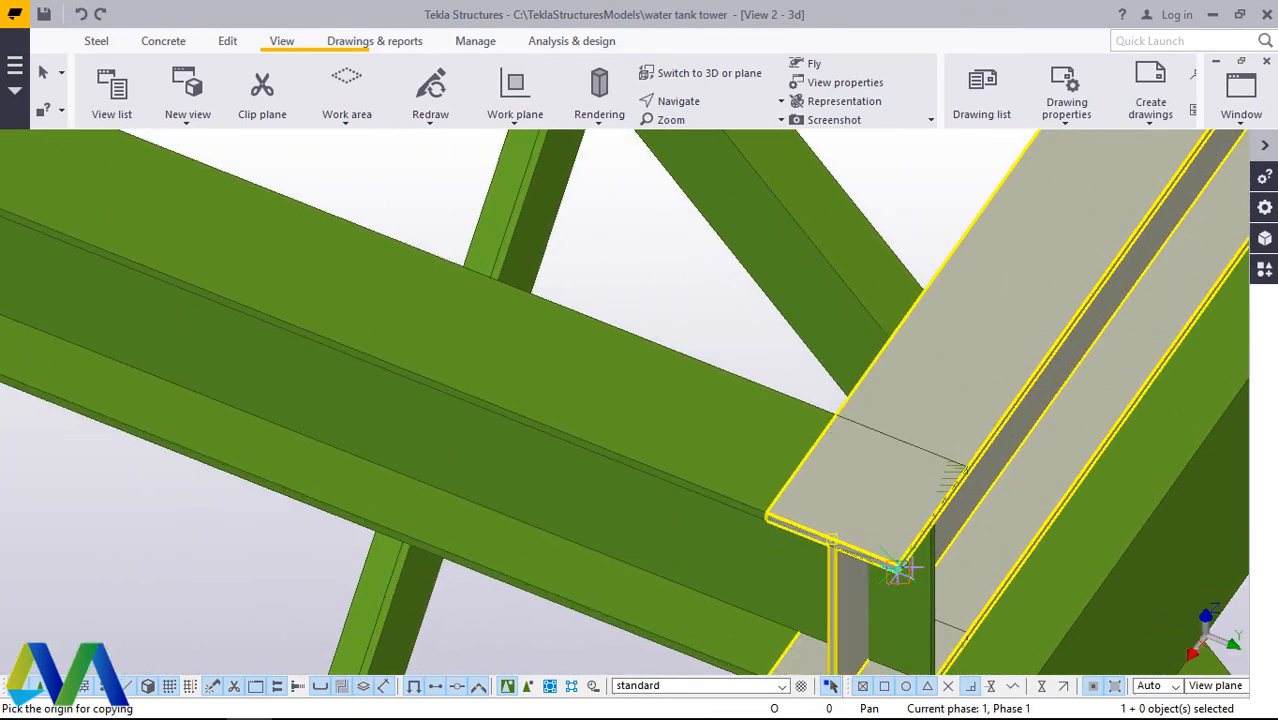
pyautogui.scroll(3, 905, 569)
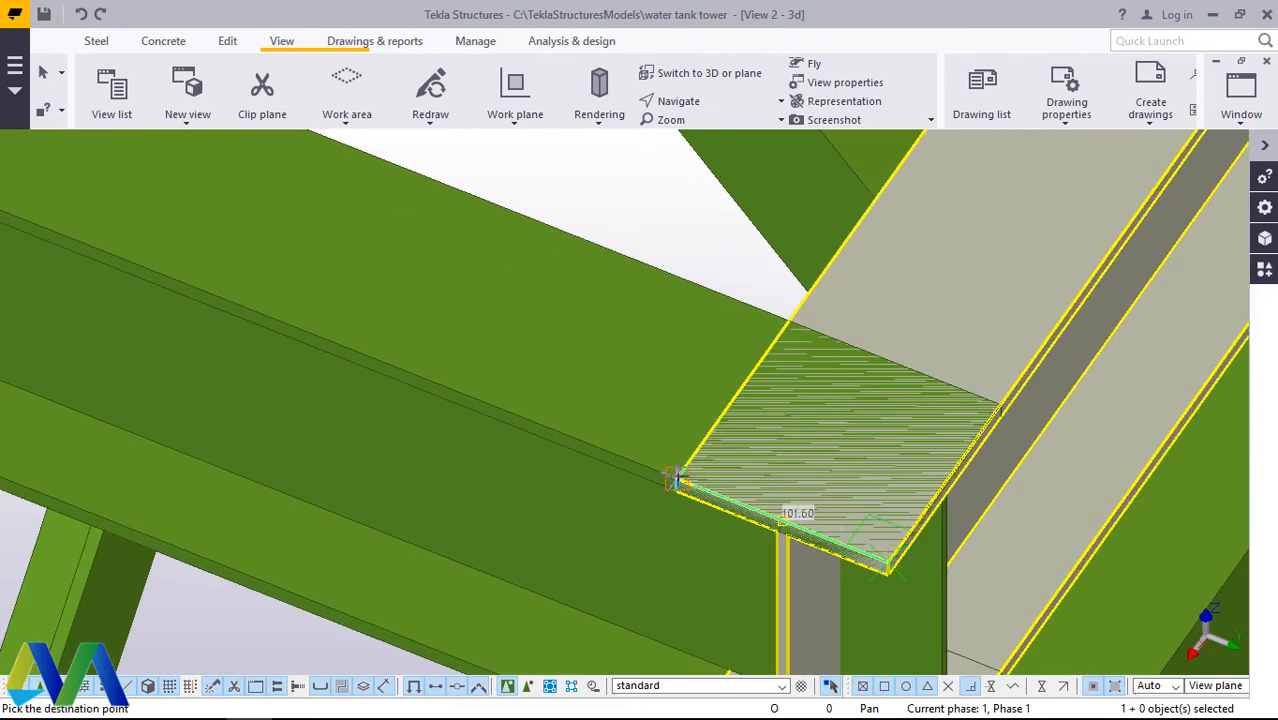
pyautogui.write('2500')
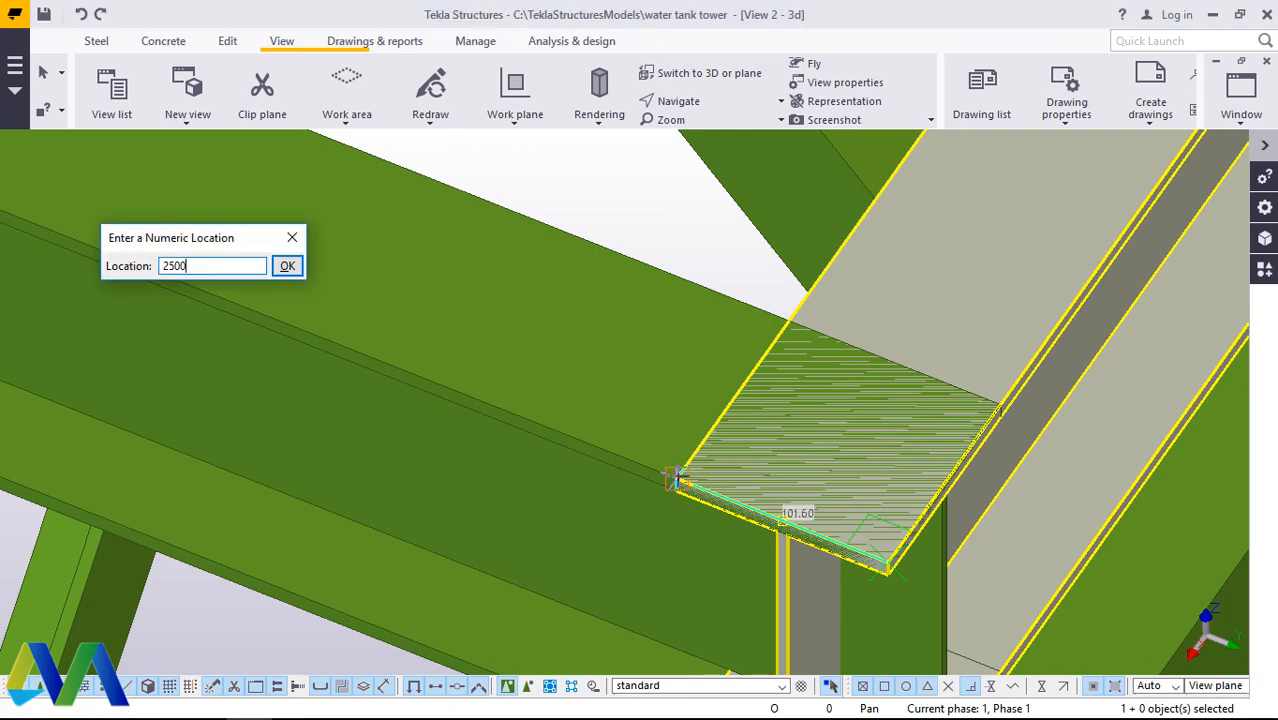
pyautogui.press('Return')
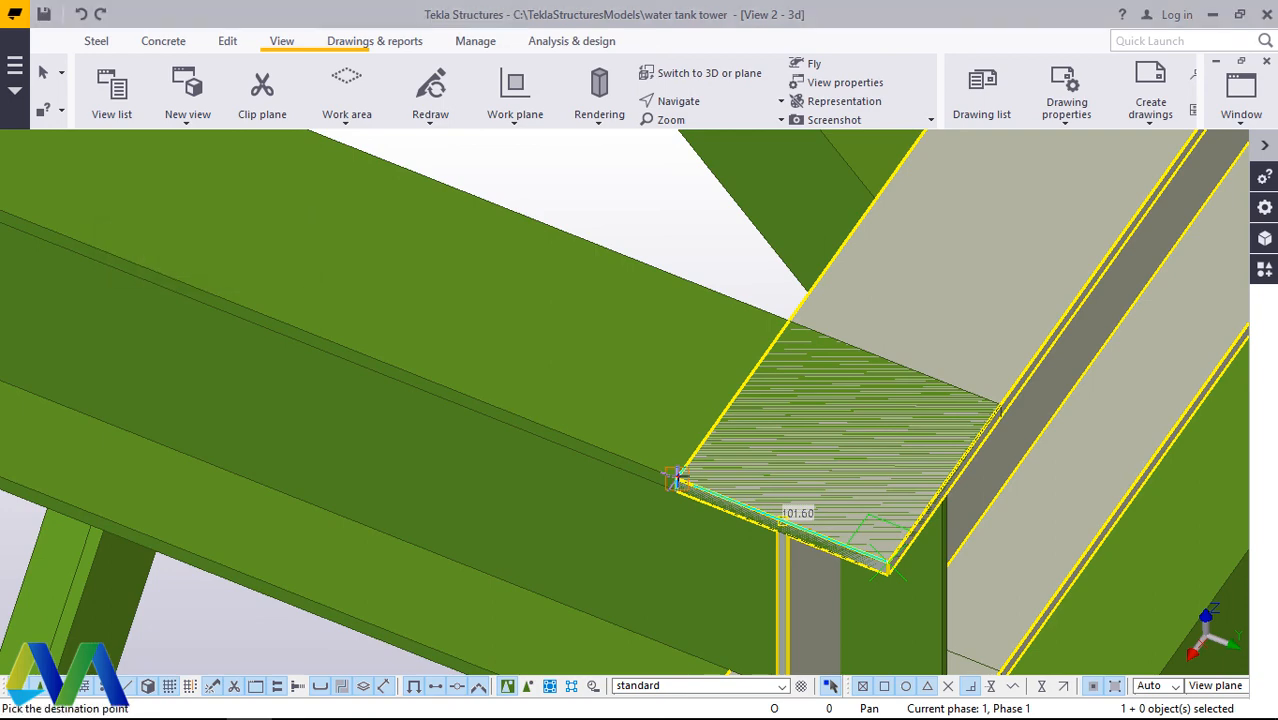
pyautogui.rightClick(1132, 330)
pyautogui.click(1132, 341)
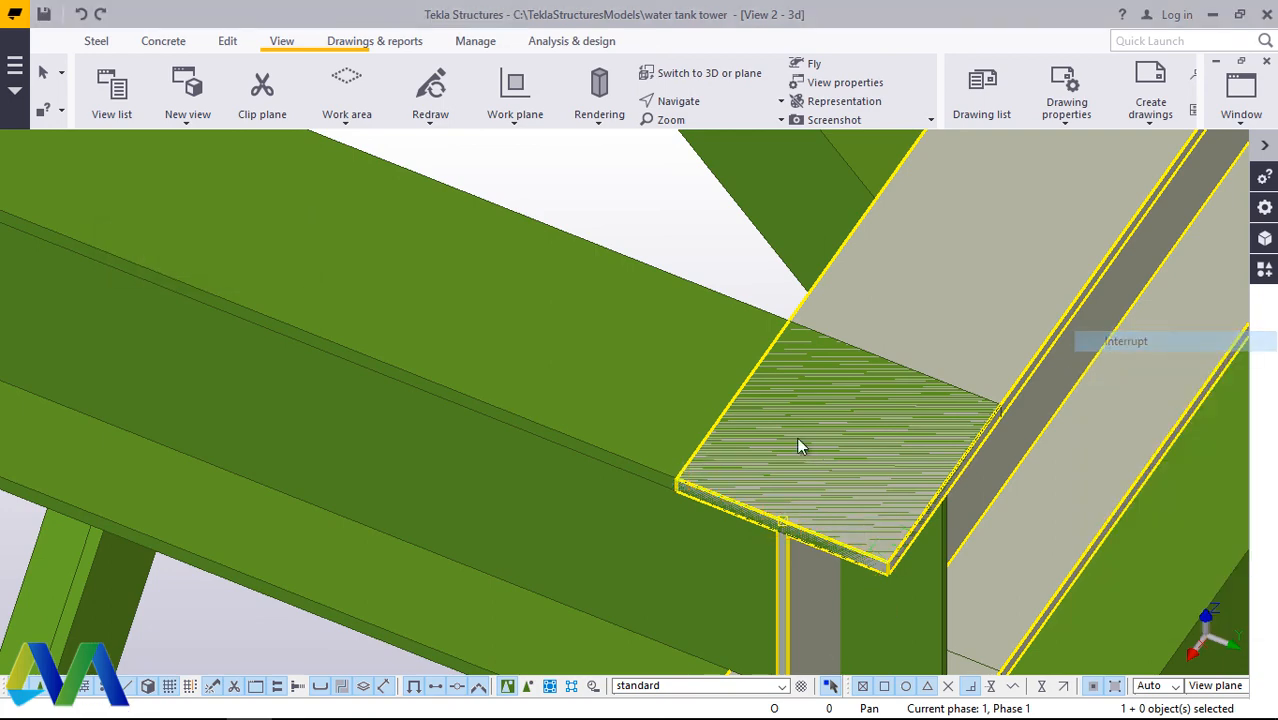
# Step: Examine where the copied beam crosses the cross beams near the ladder cage from a rotated view
pyautogui.scroll(-5, 845, 476)
pyautogui.scroll(-4, 893, 530)
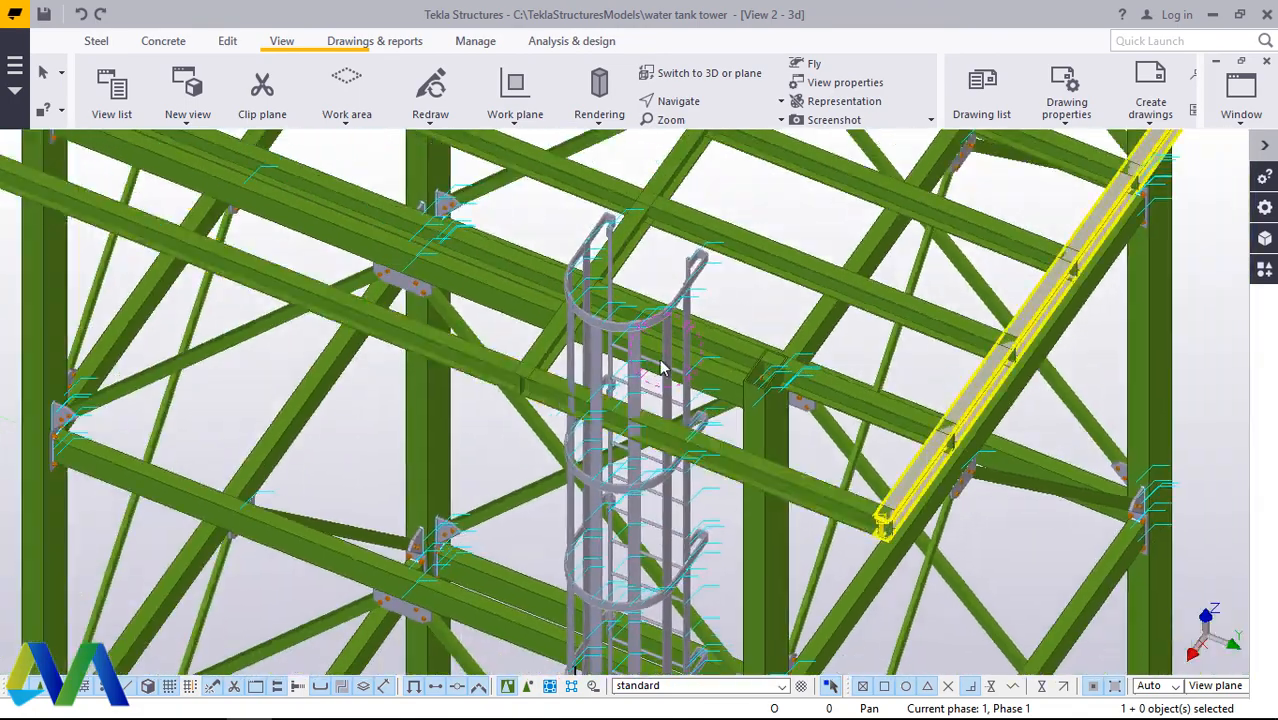
pyautogui.scroll(4, 534, 319)
pyautogui.scroll(1, 643, 315)
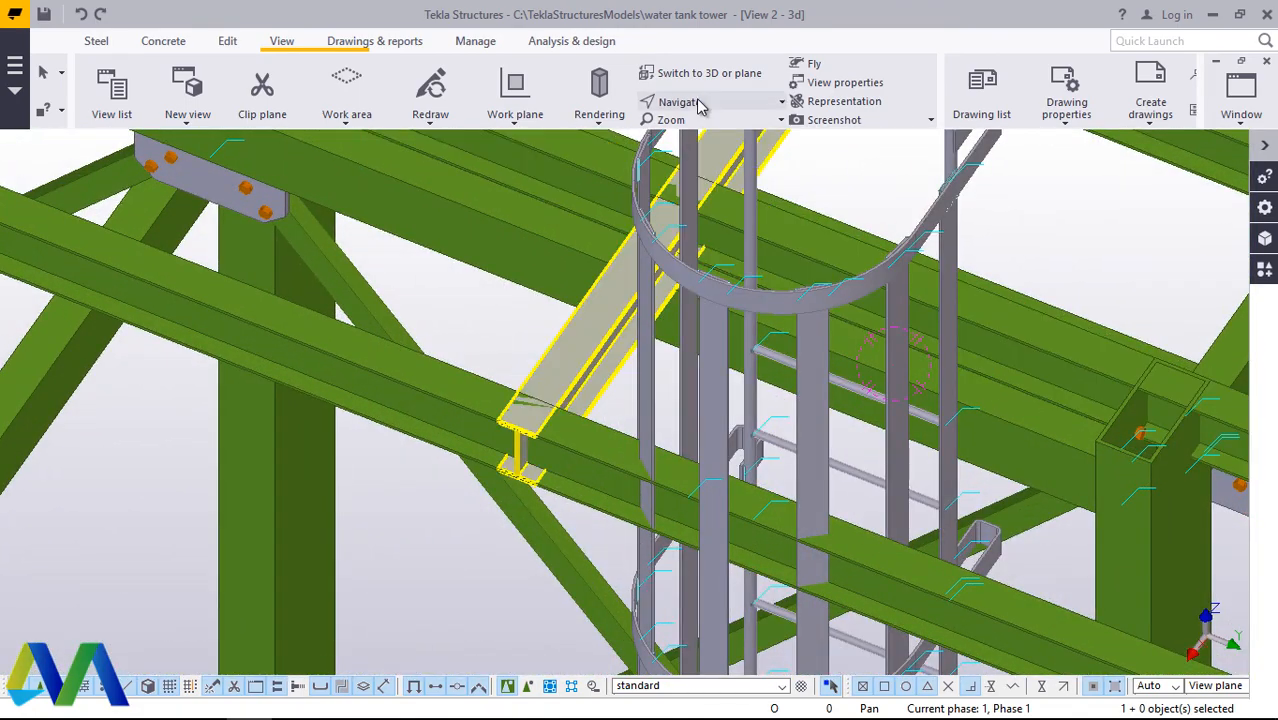
pyautogui.keyDown('ctrl'); pyautogui.moveTo(604, 462); pyautogui.dragTo(411, 449, button='middle'); pyautogui.keyUp('ctrl')
pyautogui.rightClick(990, 273)
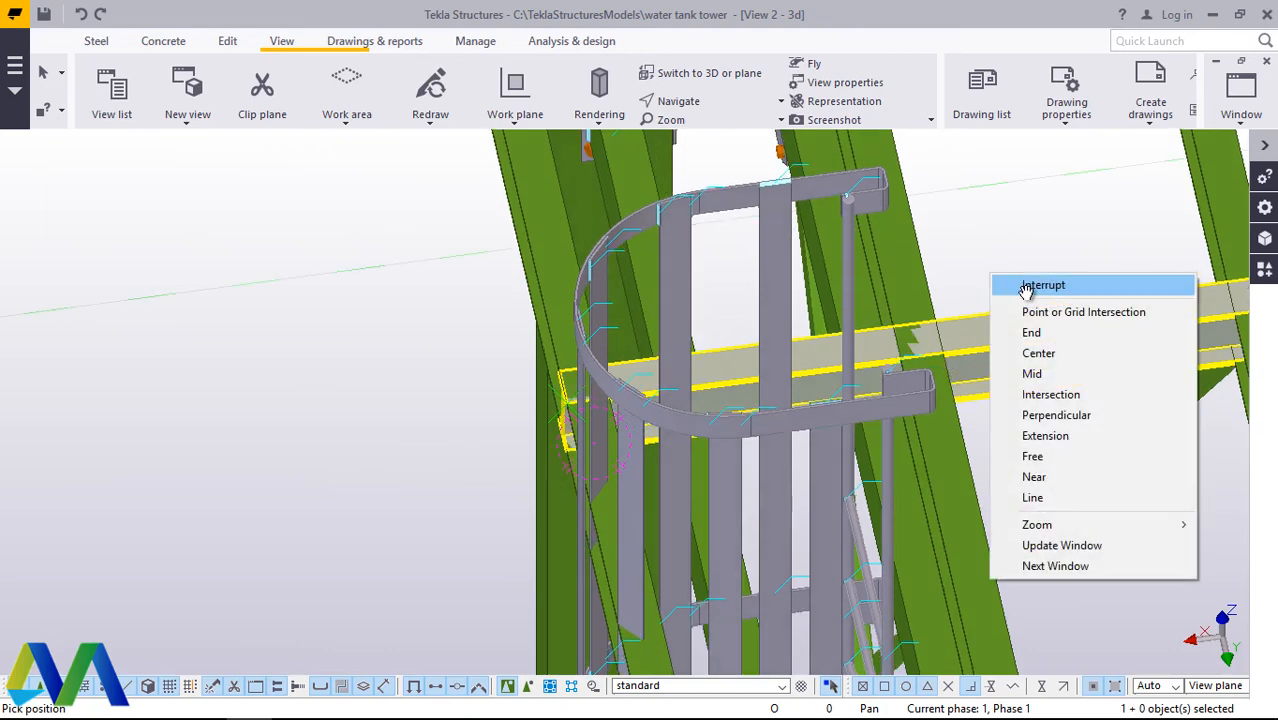
pyautogui.click(1025, 286)
pyautogui.scroll(6, 970, 310)
pyautogui.scroll(2, 928, 377)
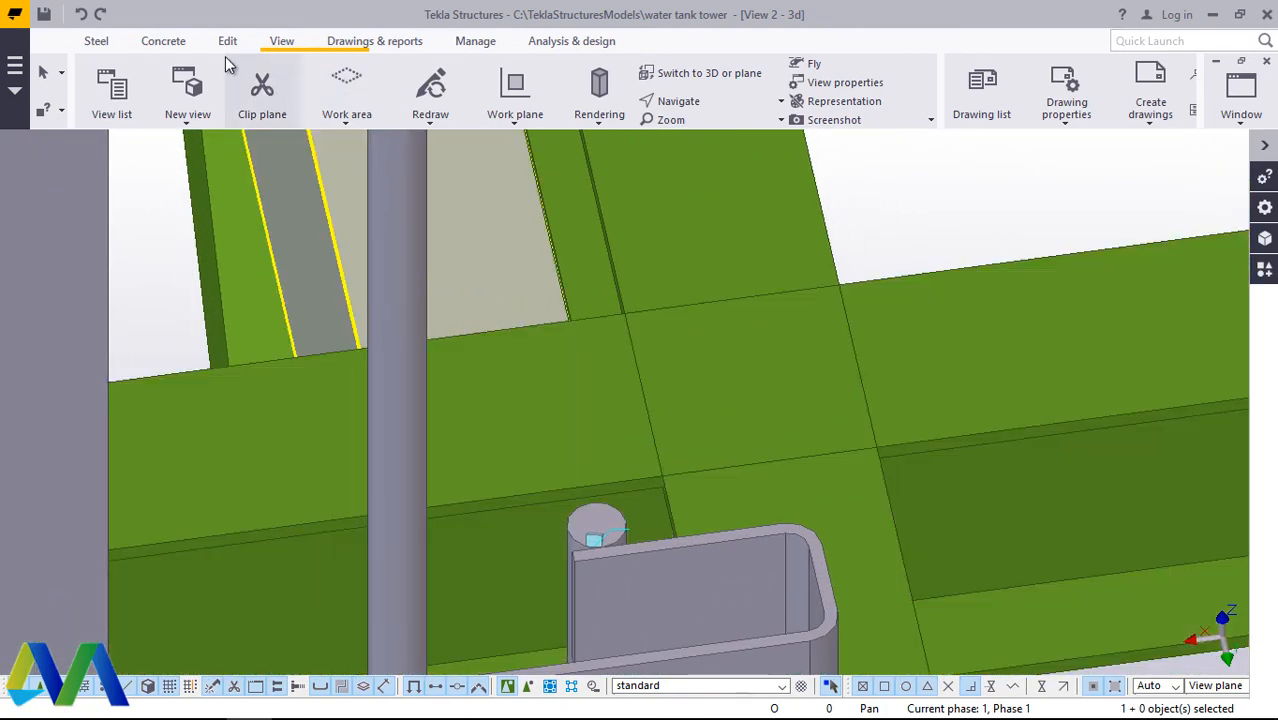
pyautogui.click(227, 42)
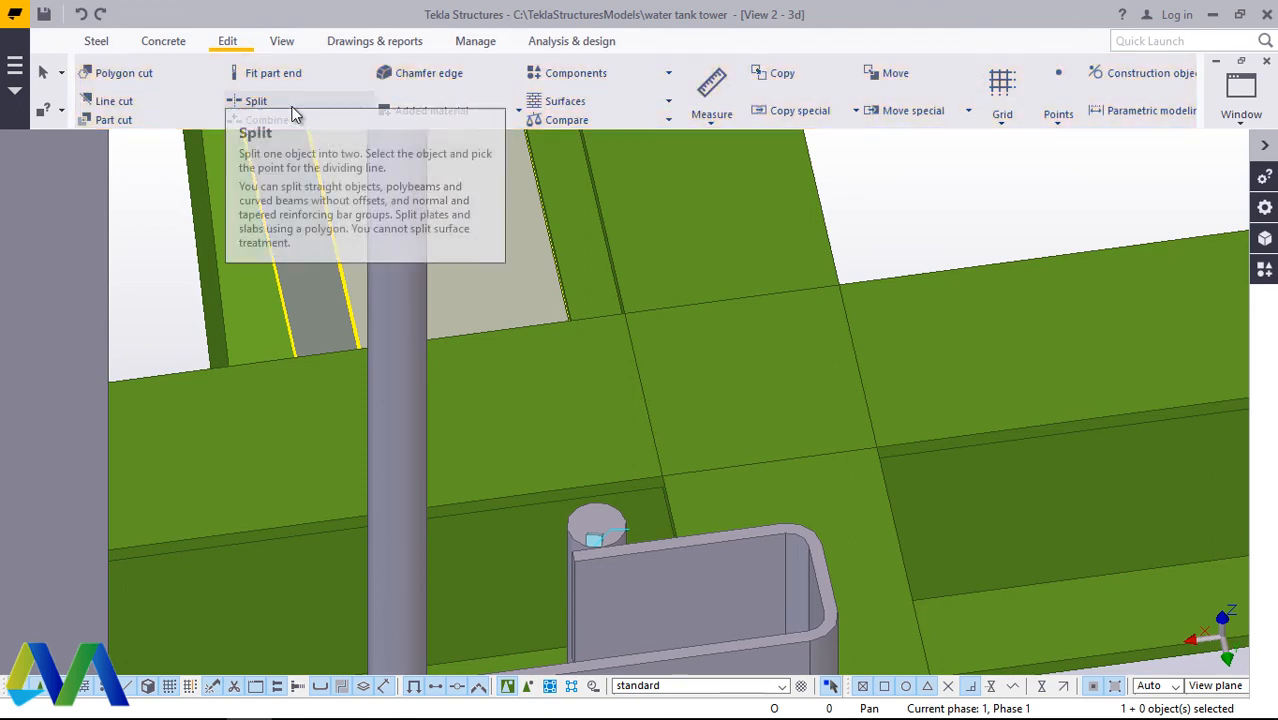
pyautogui.click(124, 75)
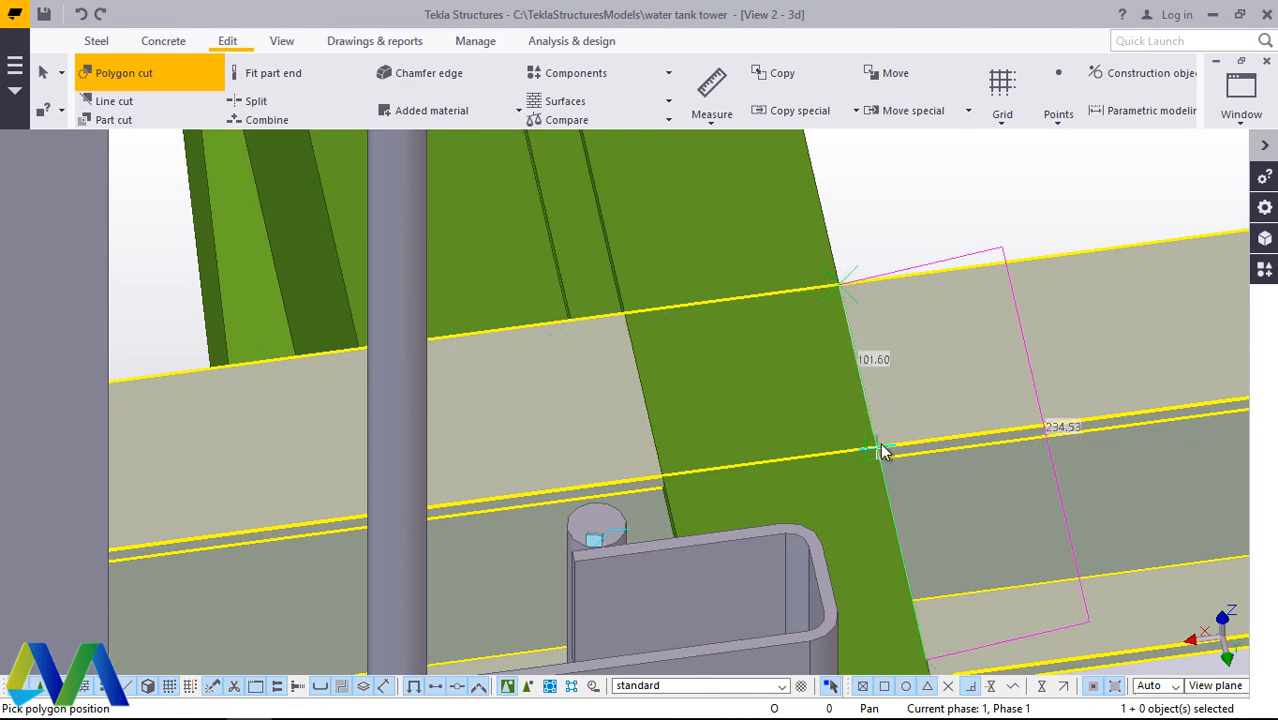
pyautogui.scroll(-10, 590, 434)
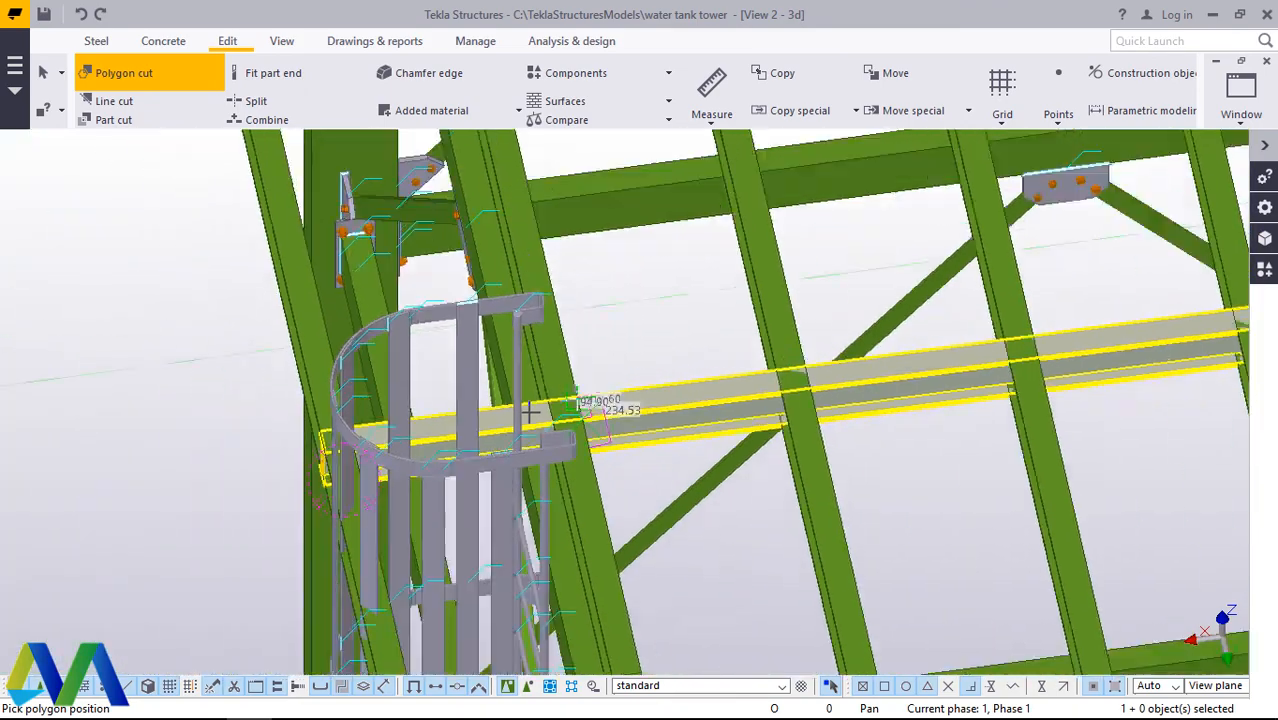
pyautogui.scroll(10, 1060, 340)
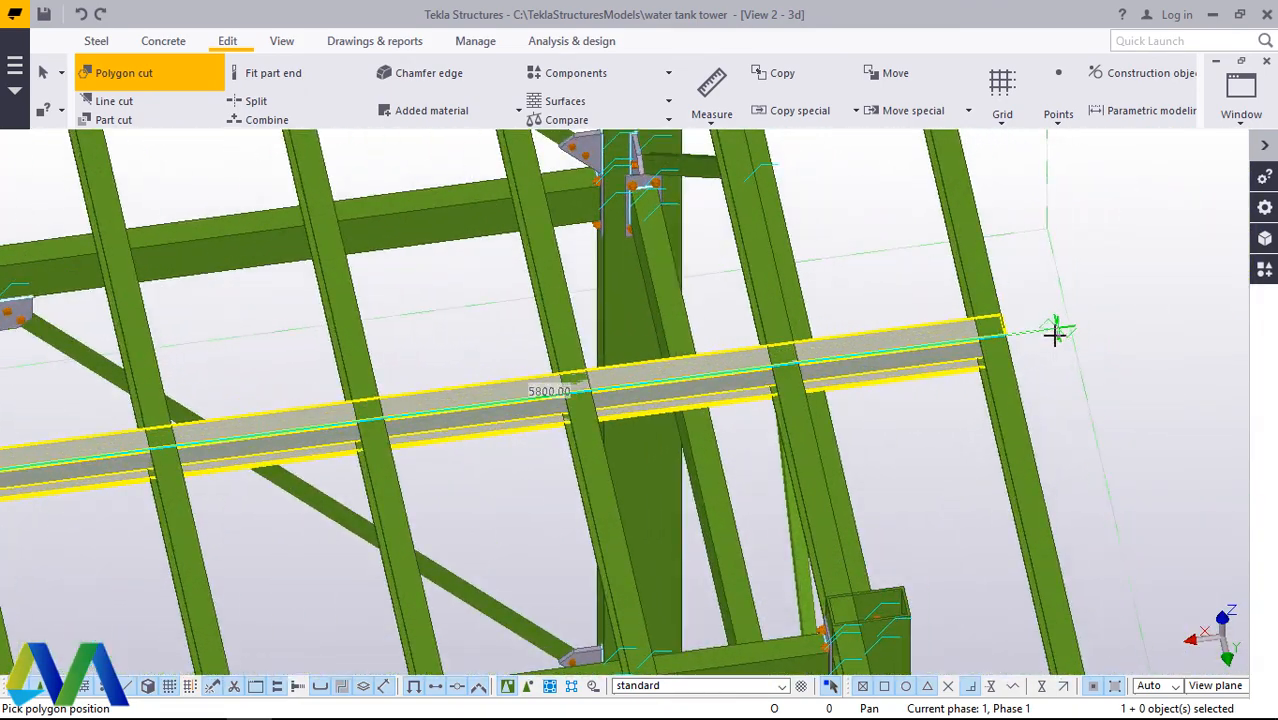
pyautogui.scroll(6, 995, 335)
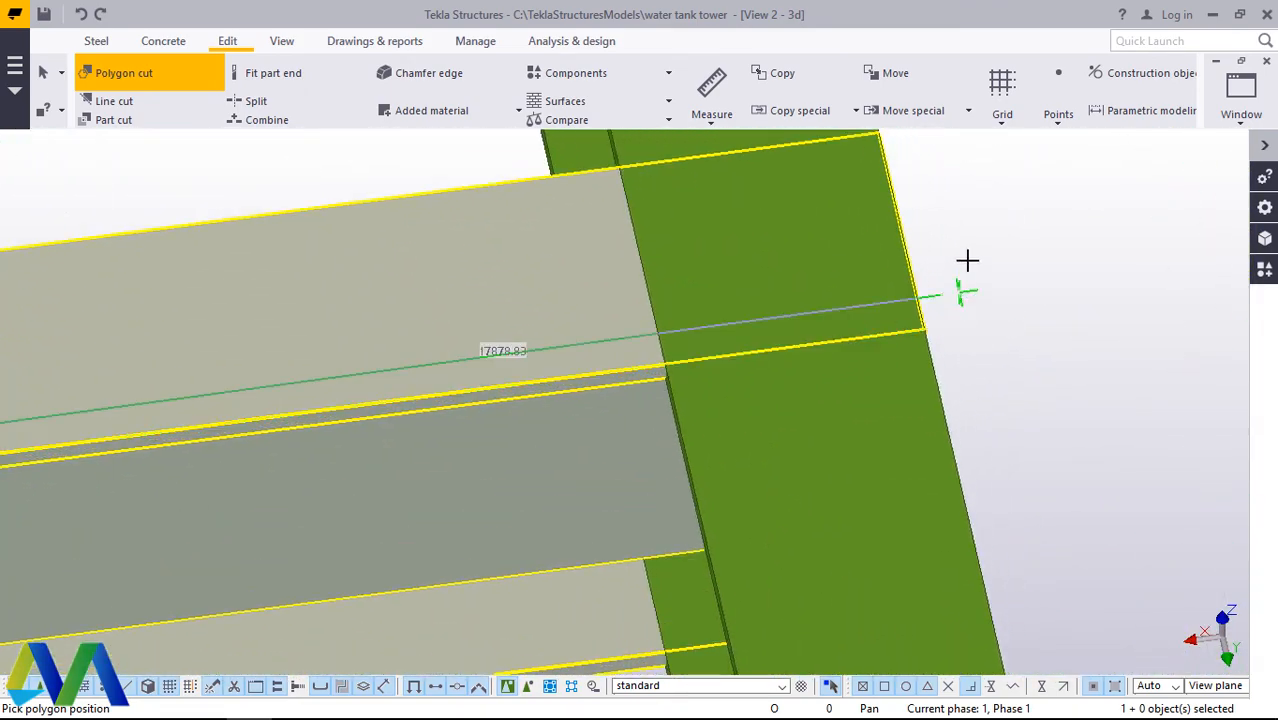
pyautogui.scroll(-4, 942, 414)
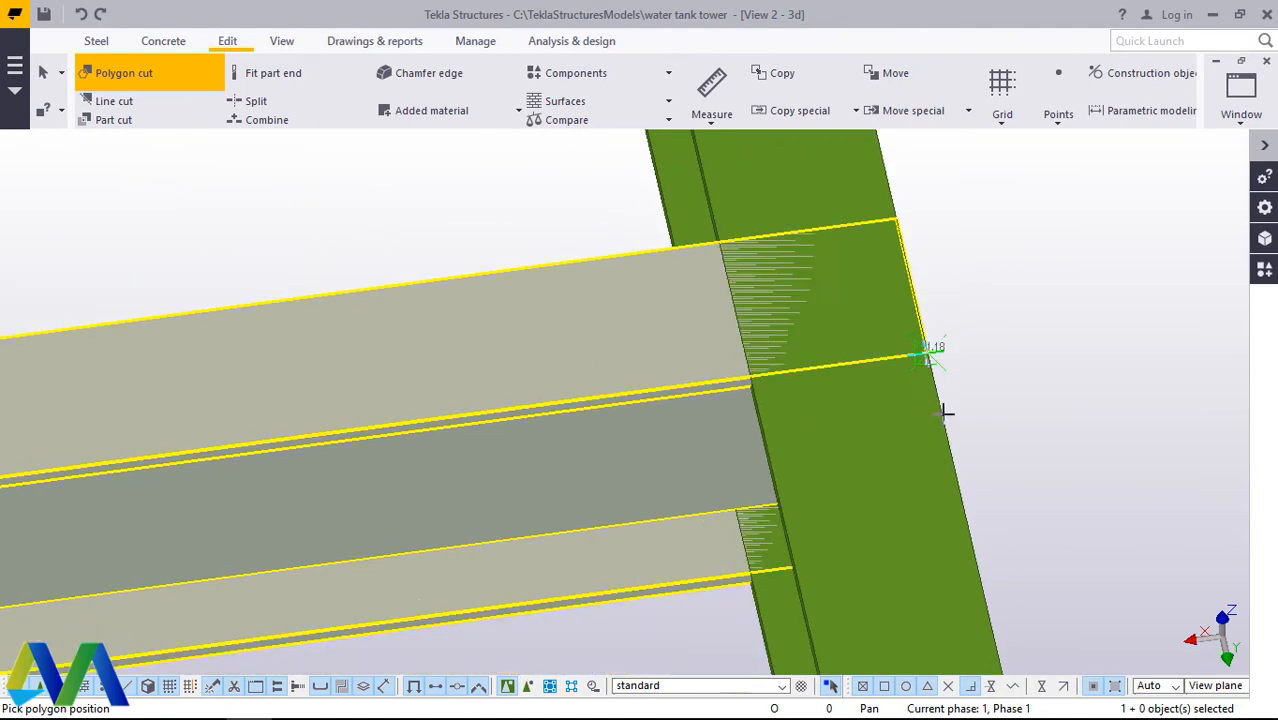
pyautogui.scroll(3, 940, 261)
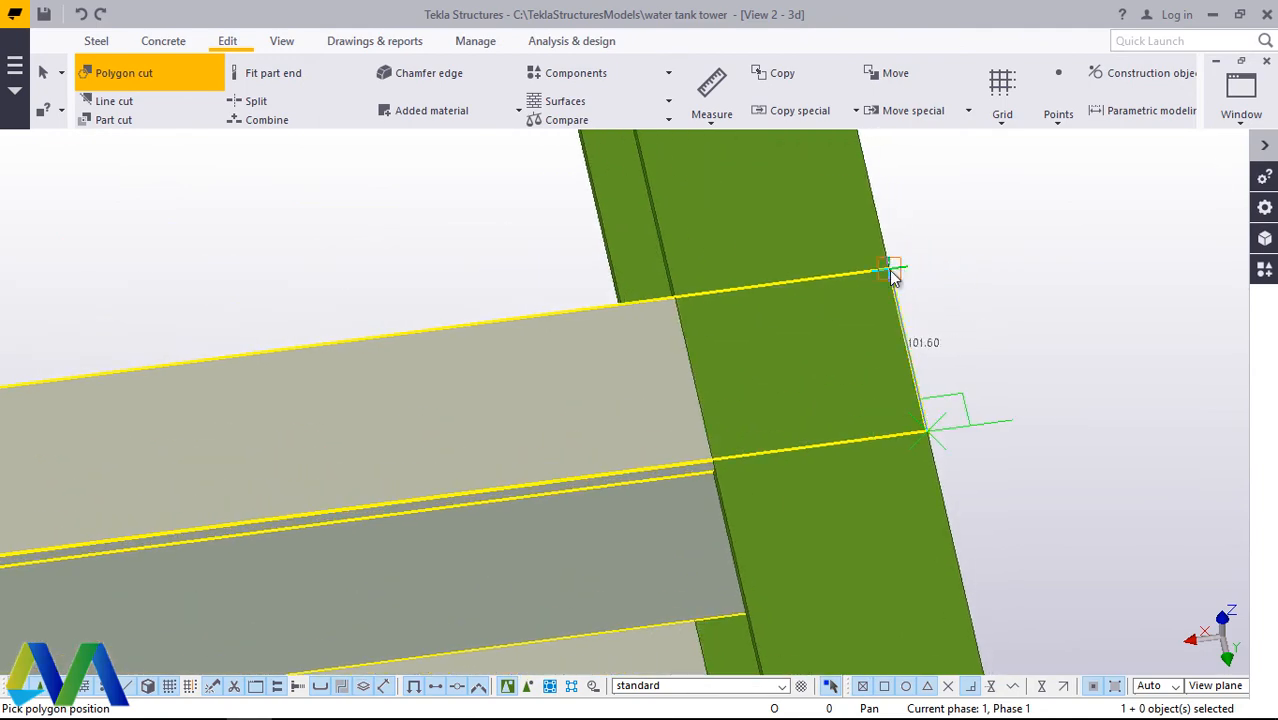
pyautogui.scroll(-3, 1016, 352)
pyautogui.scroll(-4, 1032, 354)
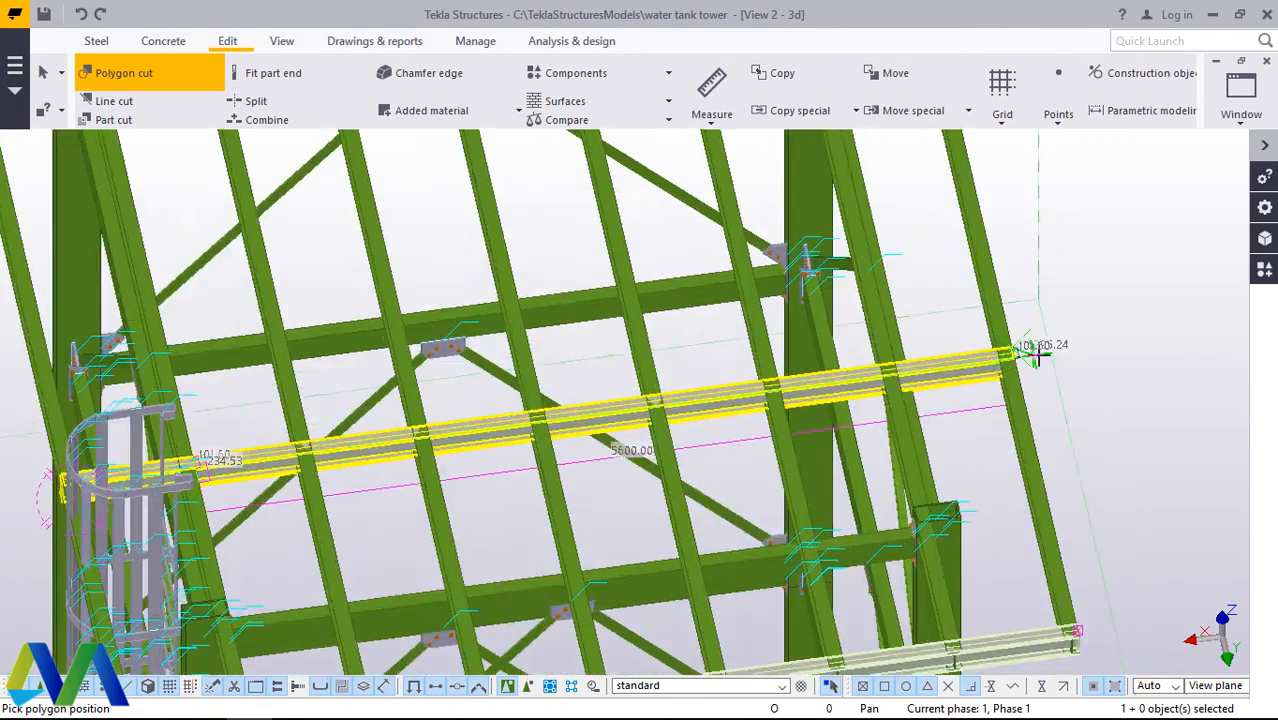
pyautogui.scroll(4, 460, 426)
pyautogui.scroll(6, 459, 425)
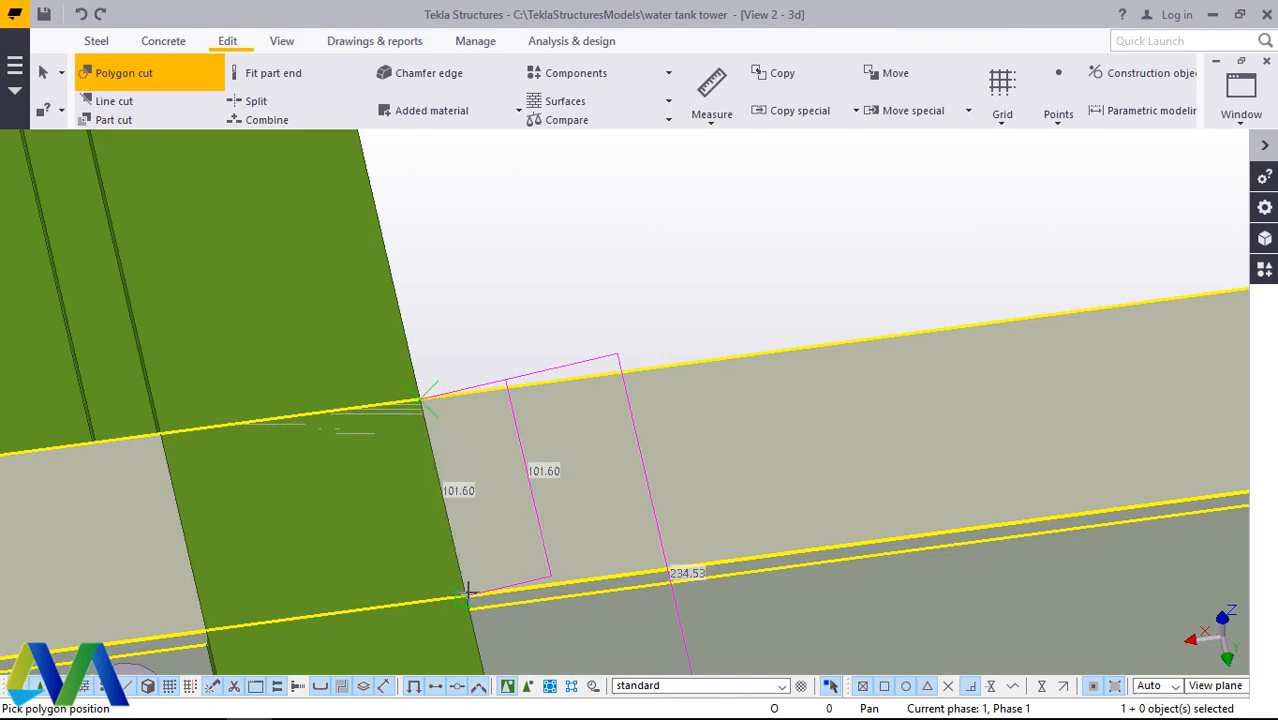
pyautogui.scroll(-2, 565, 497)
pyautogui.rightClick(531, 310)
pyautogui.click(591, 328)
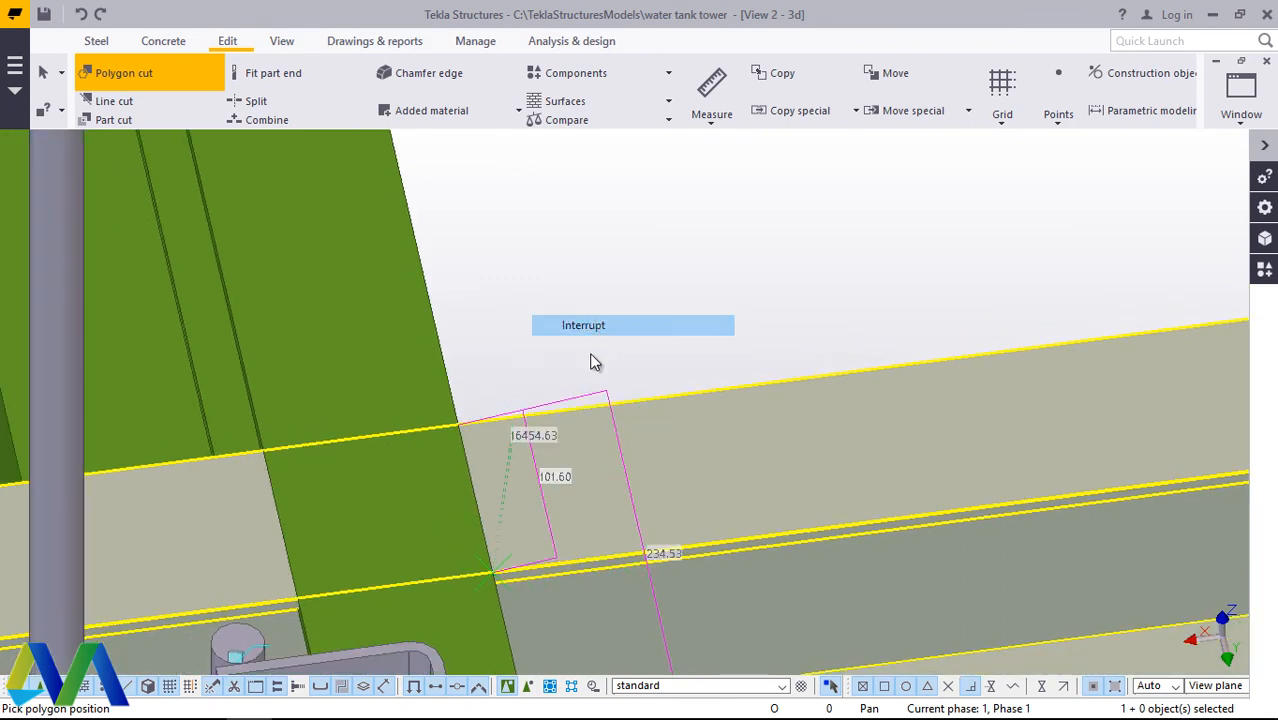
# Step: Restart the polygon cut on the copied beam and outline across its top flange along the cross beam edge beside the ladder cage
pyautogui.scroll(4, 450, 457)
pyautogui.scroll(3, 450, 455)
pyautogui.click(457, 318)
pyautogui.scroll(4, 461, 322)
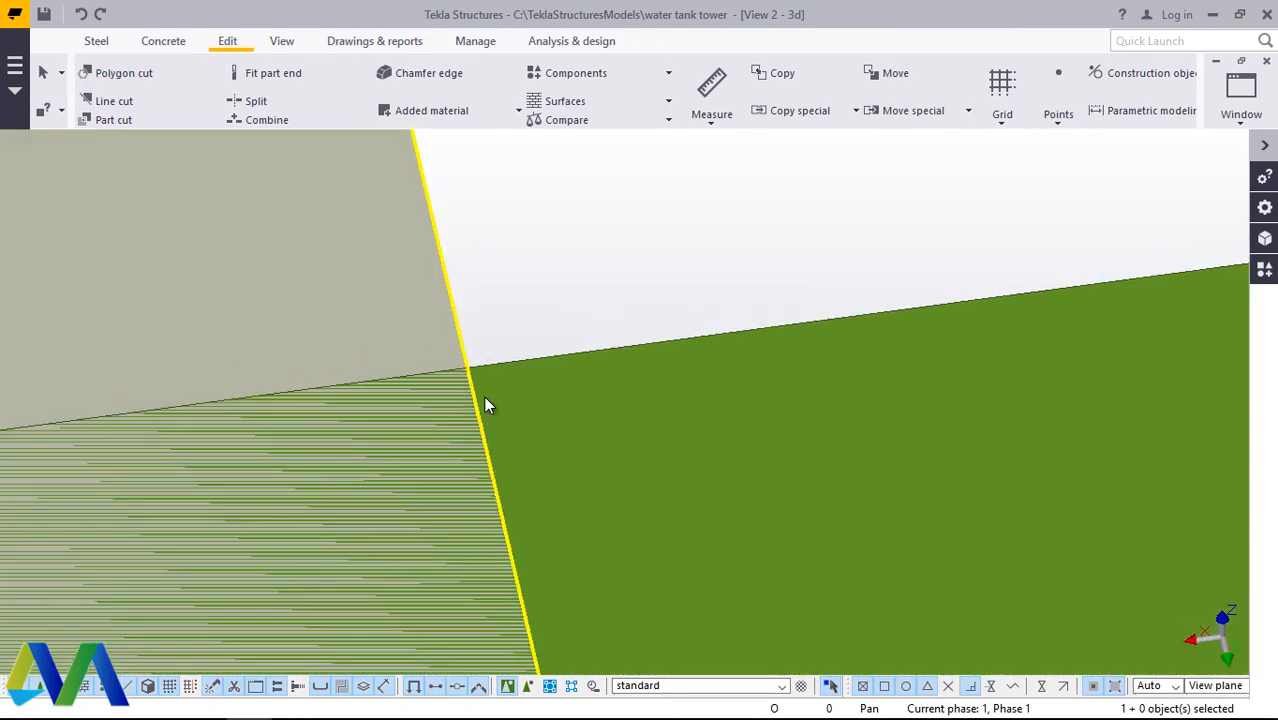
pyautogui.click(486, 398)
pyautogui.click(430, 318)
pyautogui.click(125, 75)
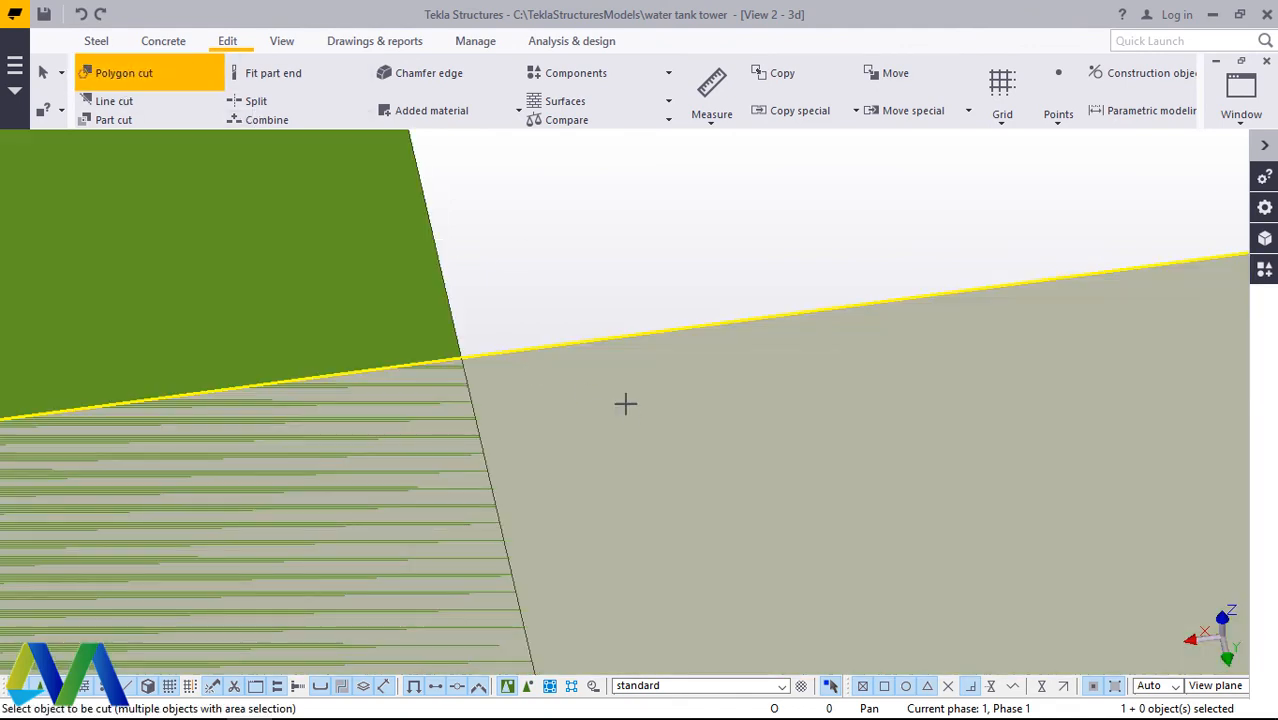
pyautogui.scroll(2, 465, 389)
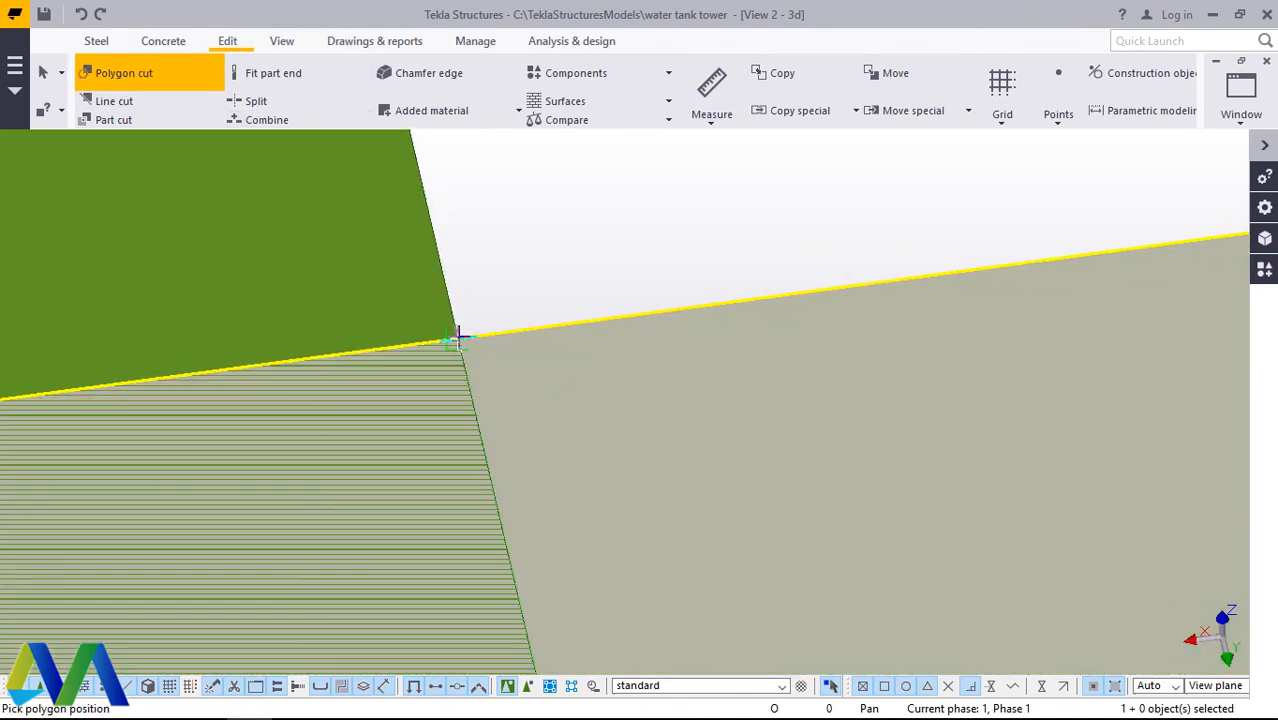
pyautogui.scroll(4, 459, 337)
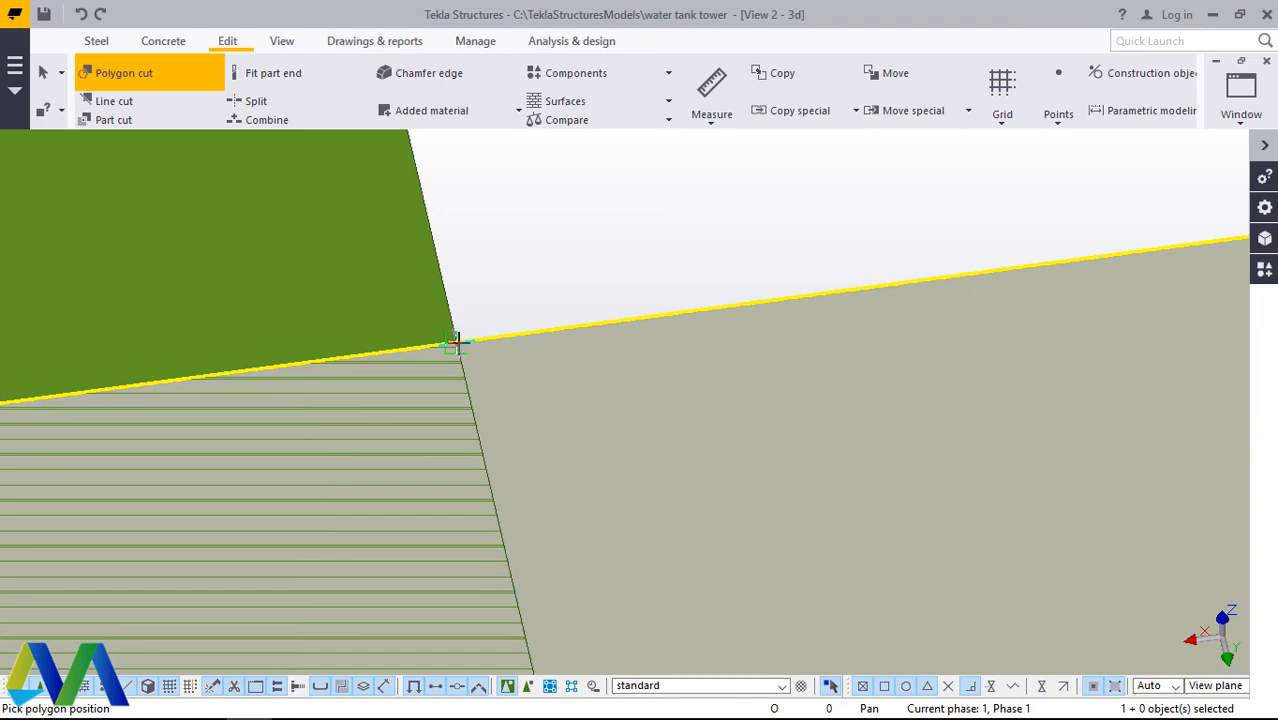
pyautogui.click(457, 343)
pyautogui.scroll(-9, 536, 297)
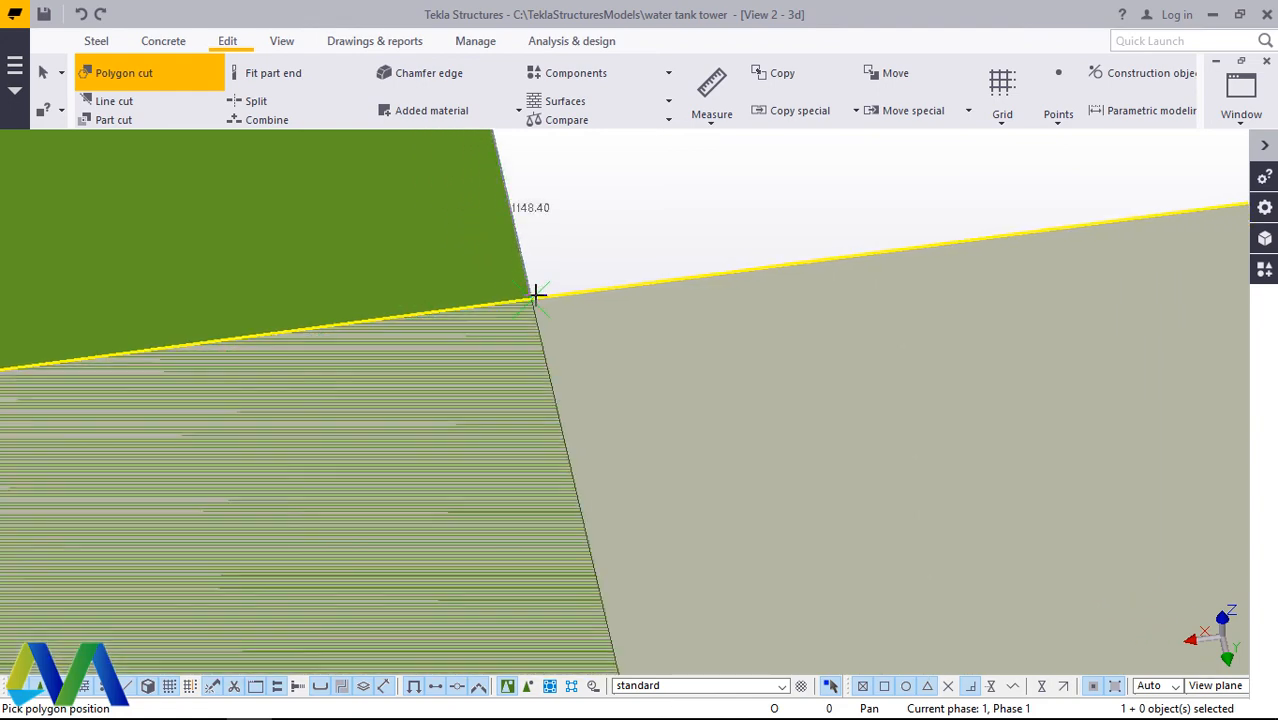
pyautogui.scroll(-5, 534, 292)
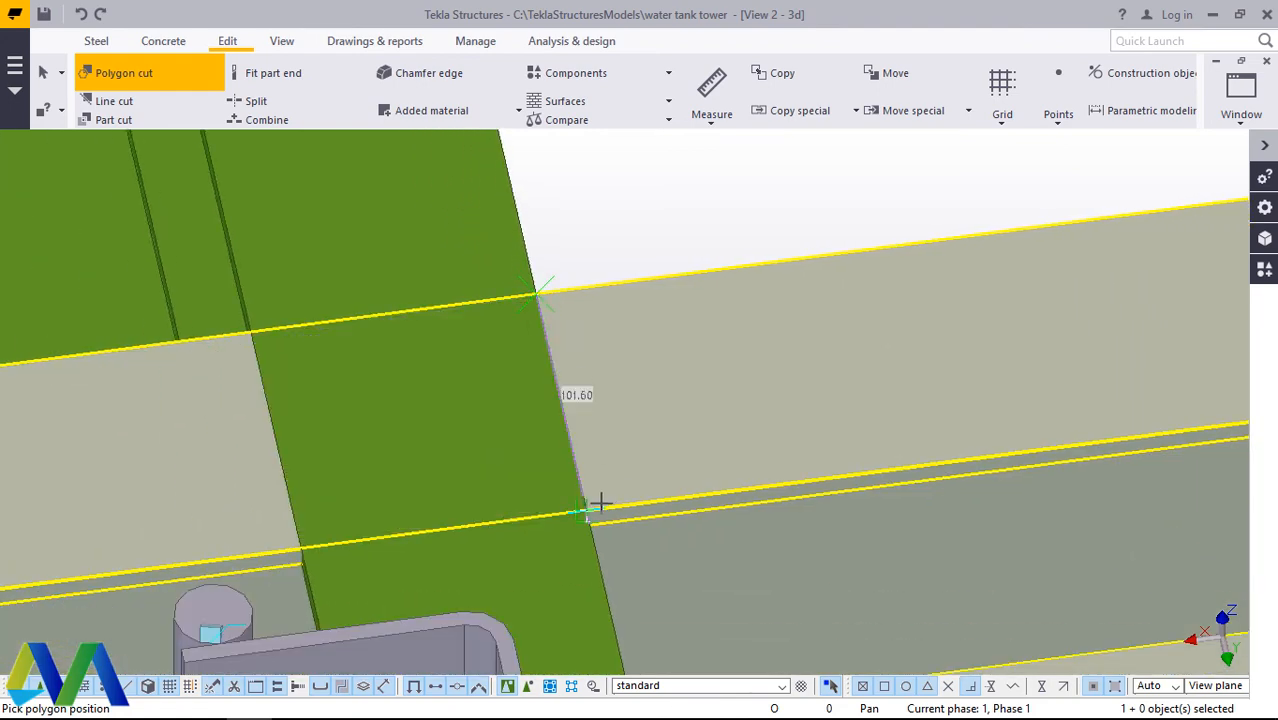
pyautogui.click(588, 515)
# Step: Carry the cut outline around the beam's far end and close it, removing everything beyond the cross beam beside the ladder cage
pyautogui.scroll(-8, 590, 495)
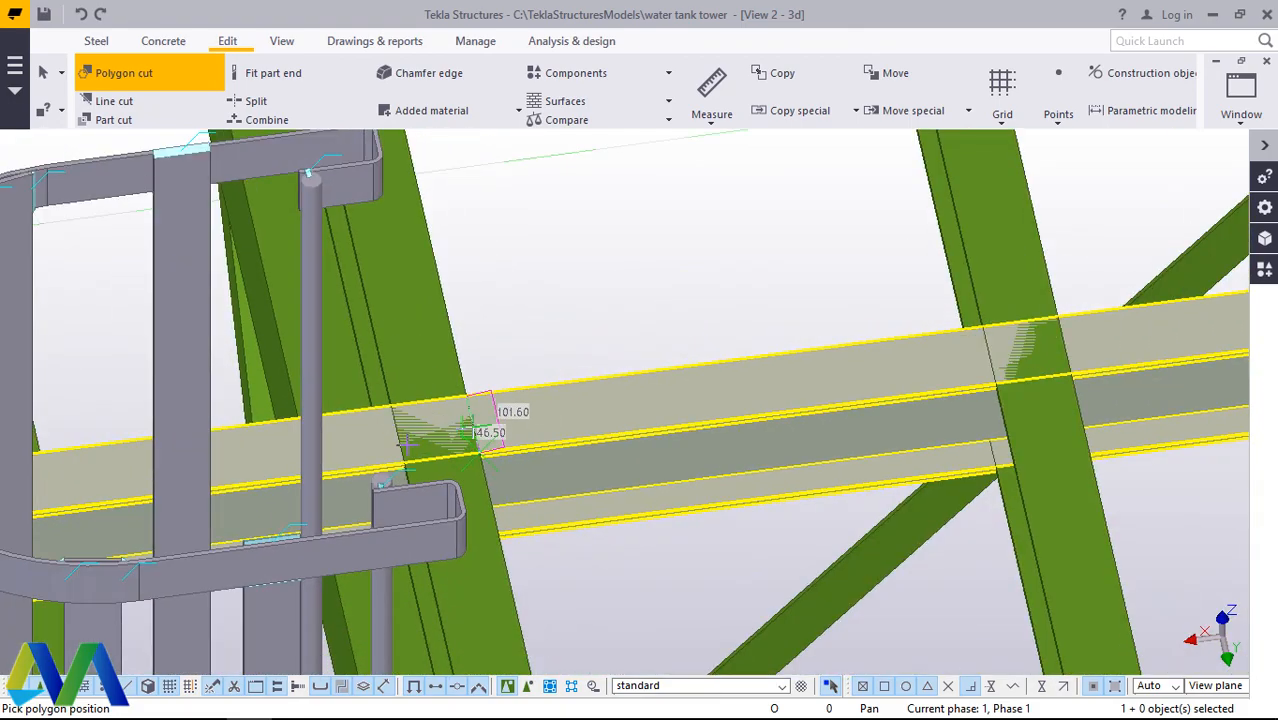
pyautogui.scroll(-5, 407, 455)
pyautogui.scroll(6, 830, 436)
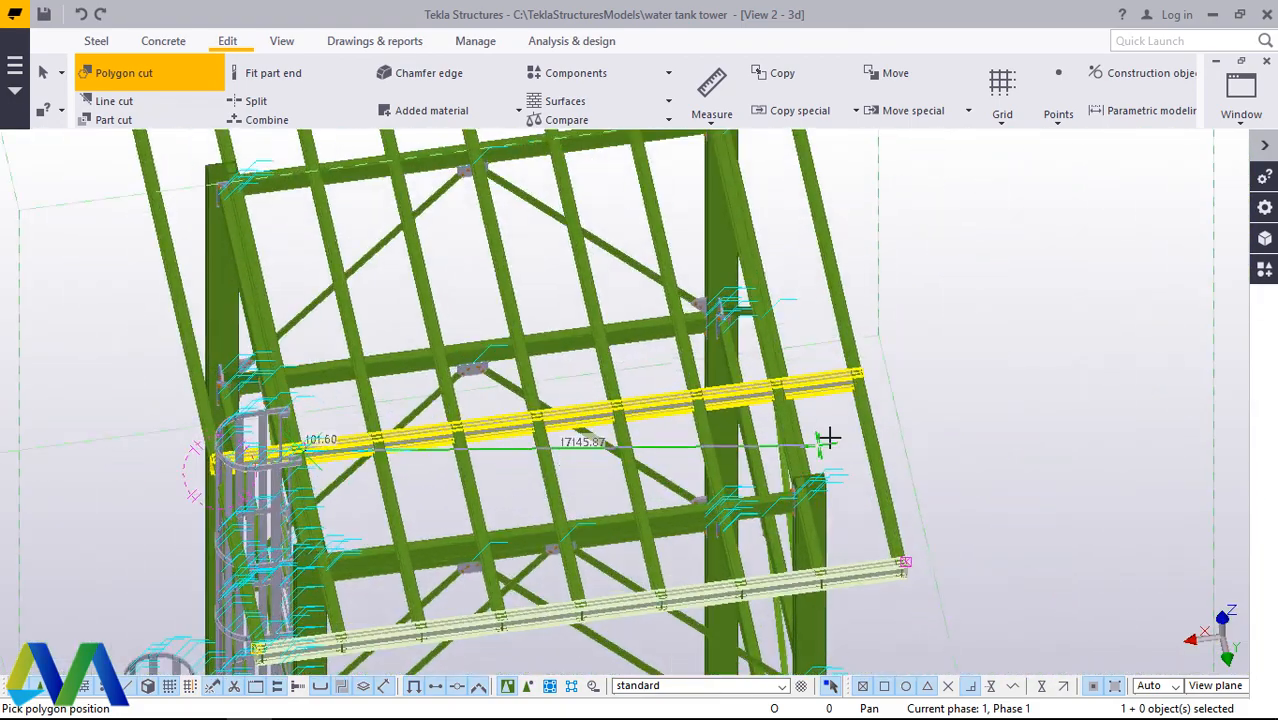
pyautogui.scroll(-3, 900, 380)
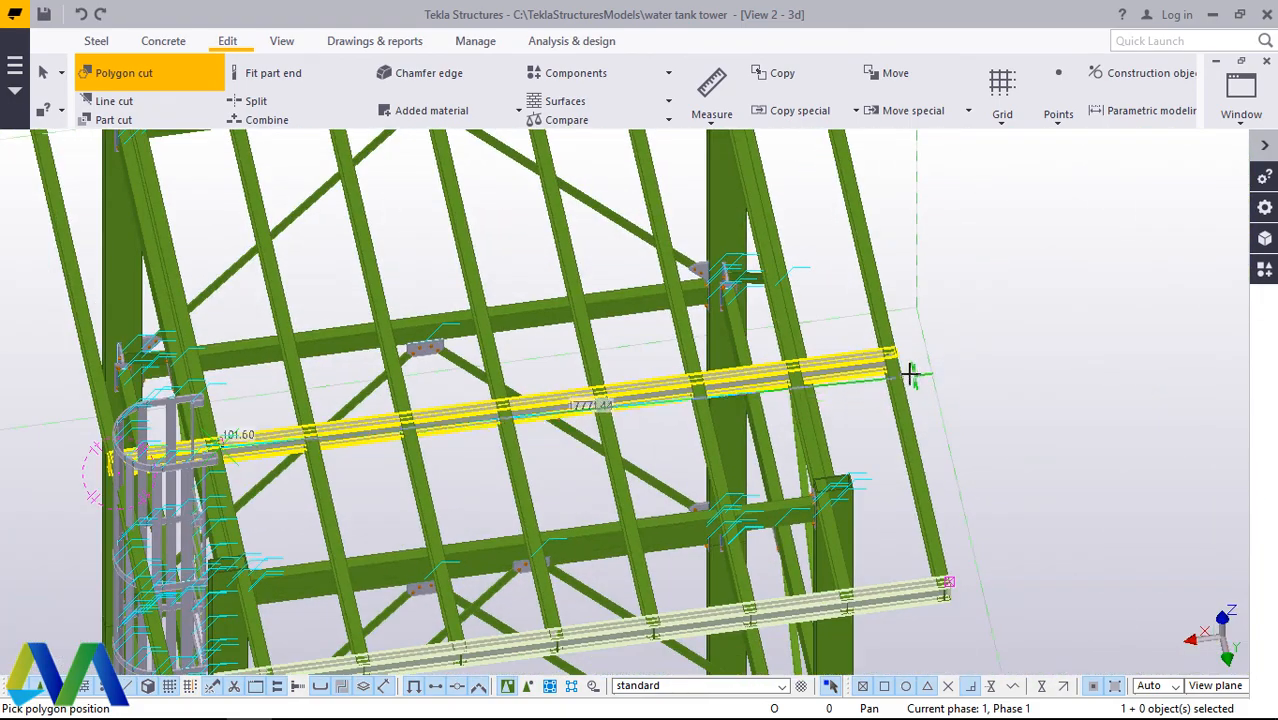
pyautogui.scroll(8, 905, 368)
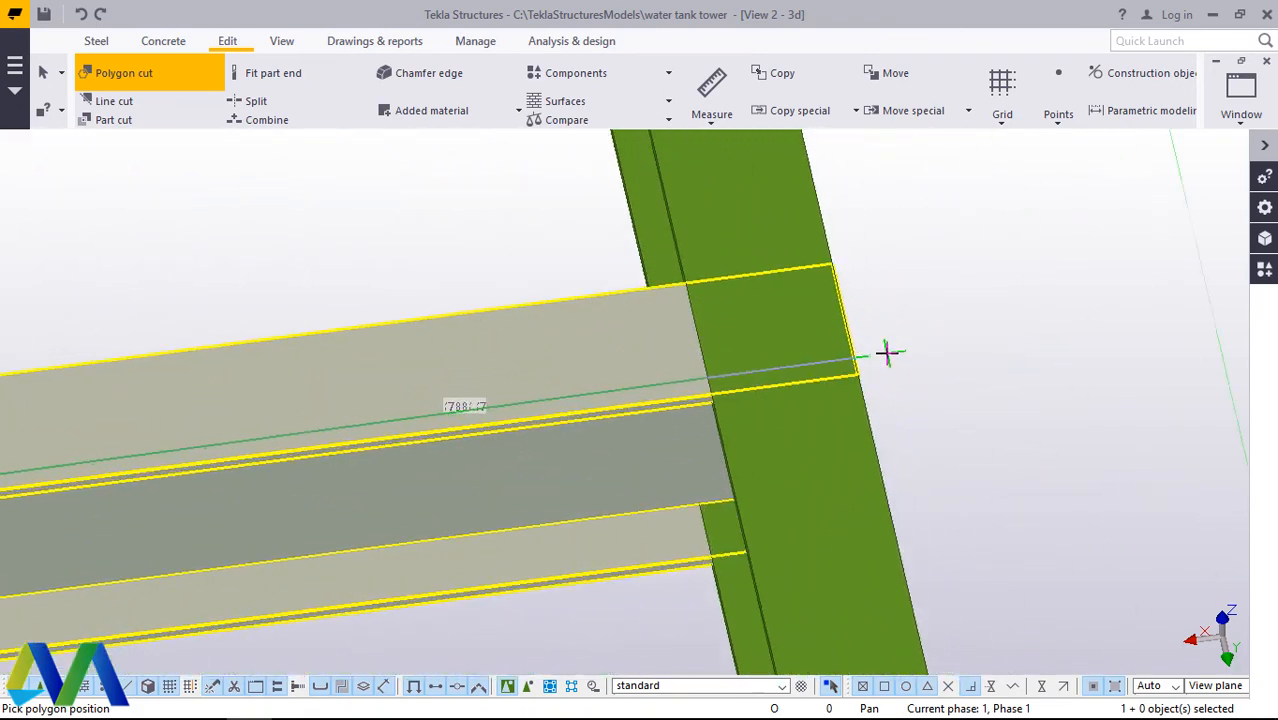
pyautogui.scroll(2, 887, 352)
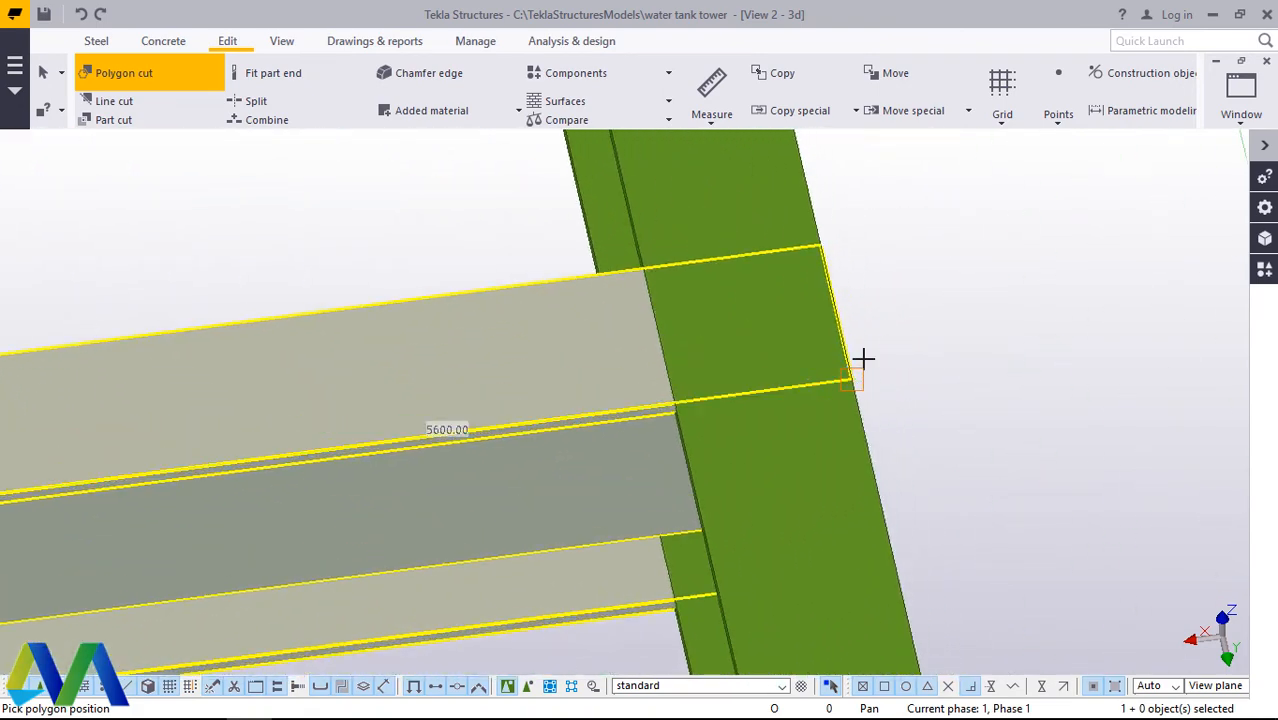
pyautogui.scroll(-8, 878, 345)
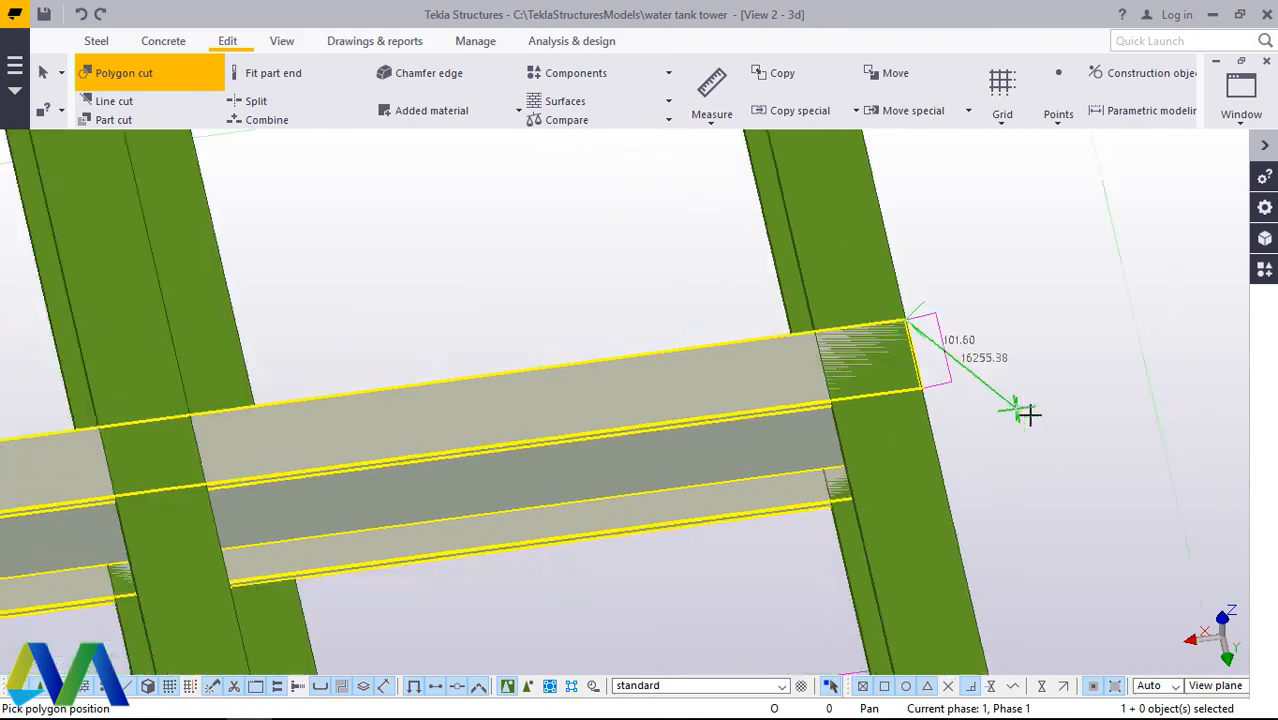
pyautogui.scroll(10, 530, 482)
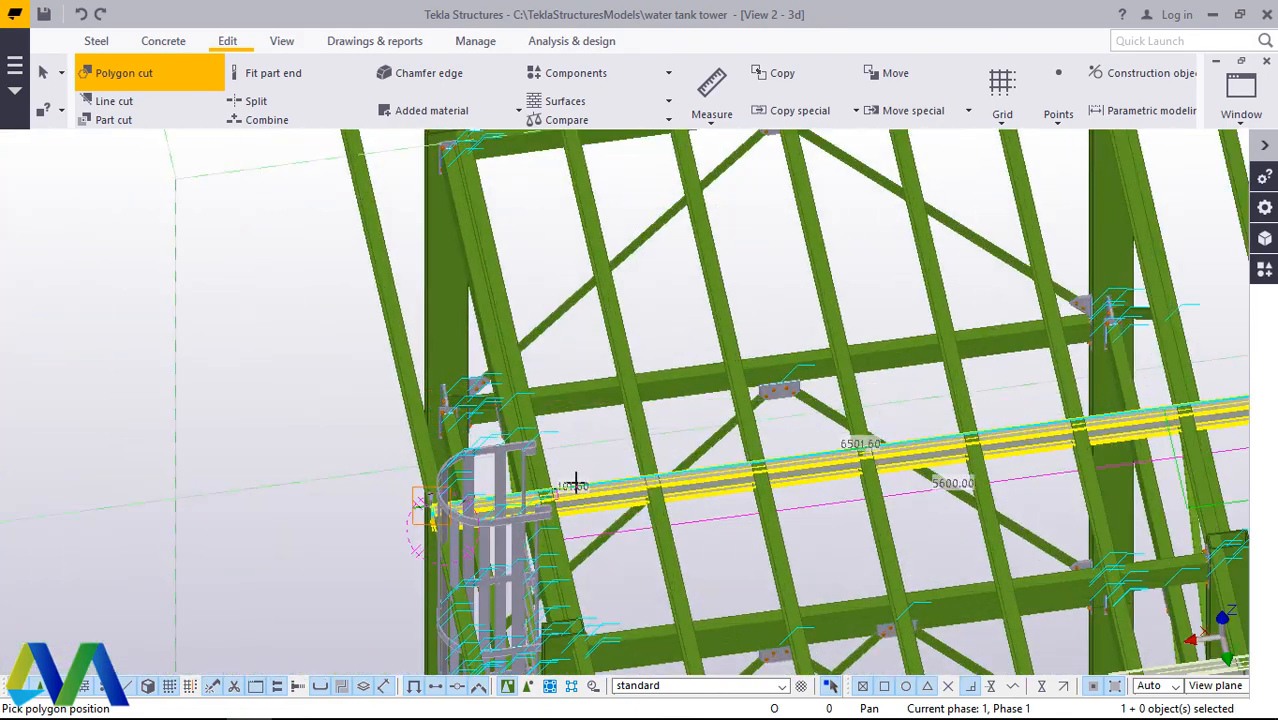
pyautogui.scroll(5, 520, 481)
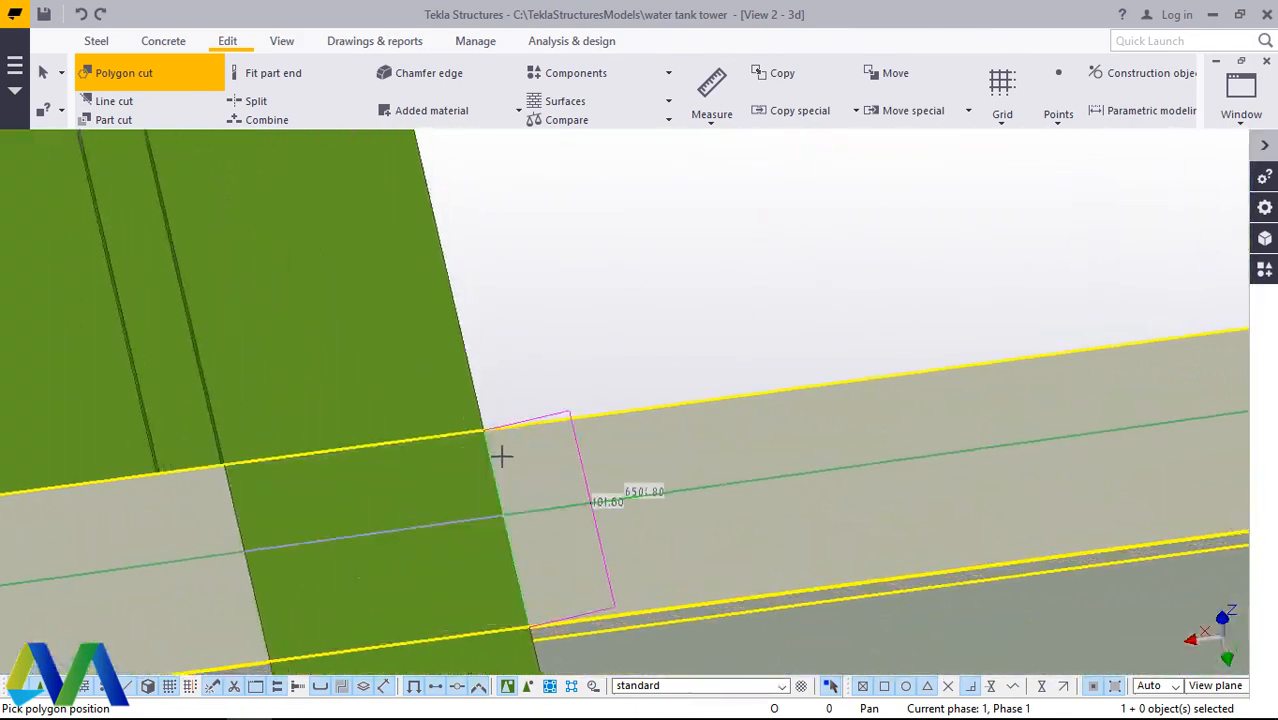
pyautogui.click(479, 416)
pyautogui.rightClick(565, 291)
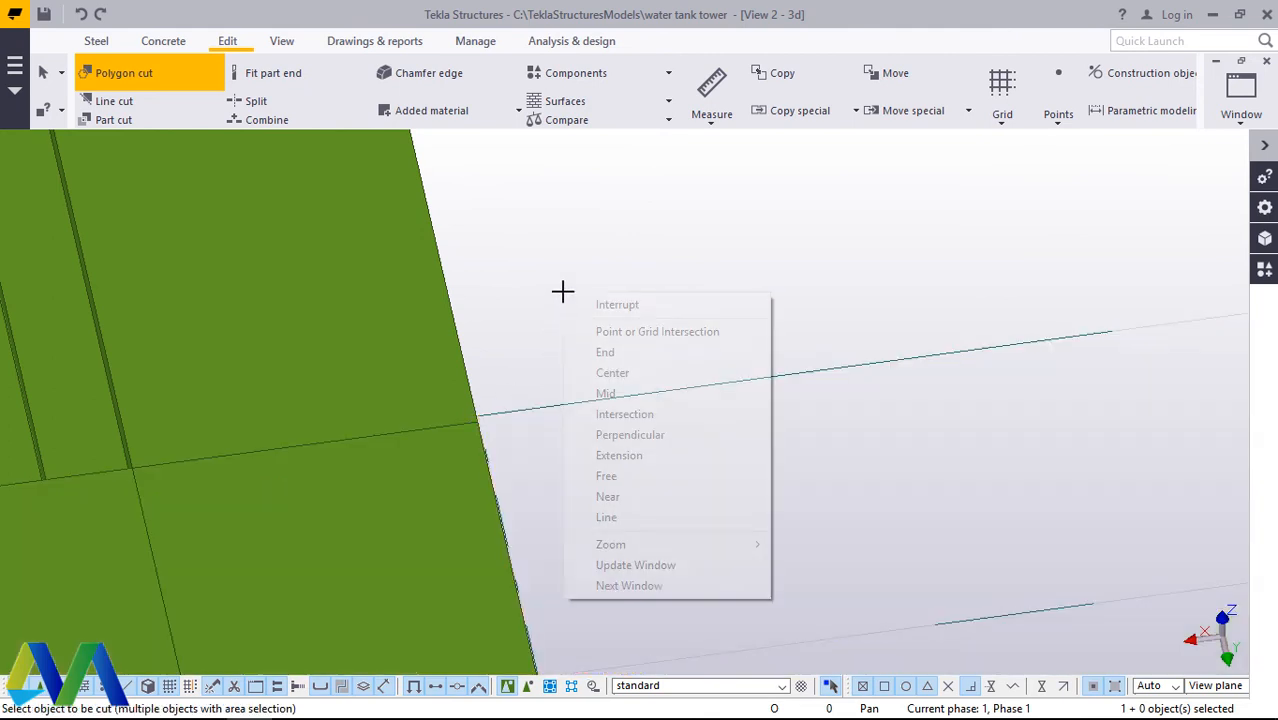
pyautogui.click(599, 303)
# Step: Redraw the view to clear the leftover outlines of the removed beam length
pyautogui.scroll(-3, 620, 320)
pyautogui.rightClick(704, 240)
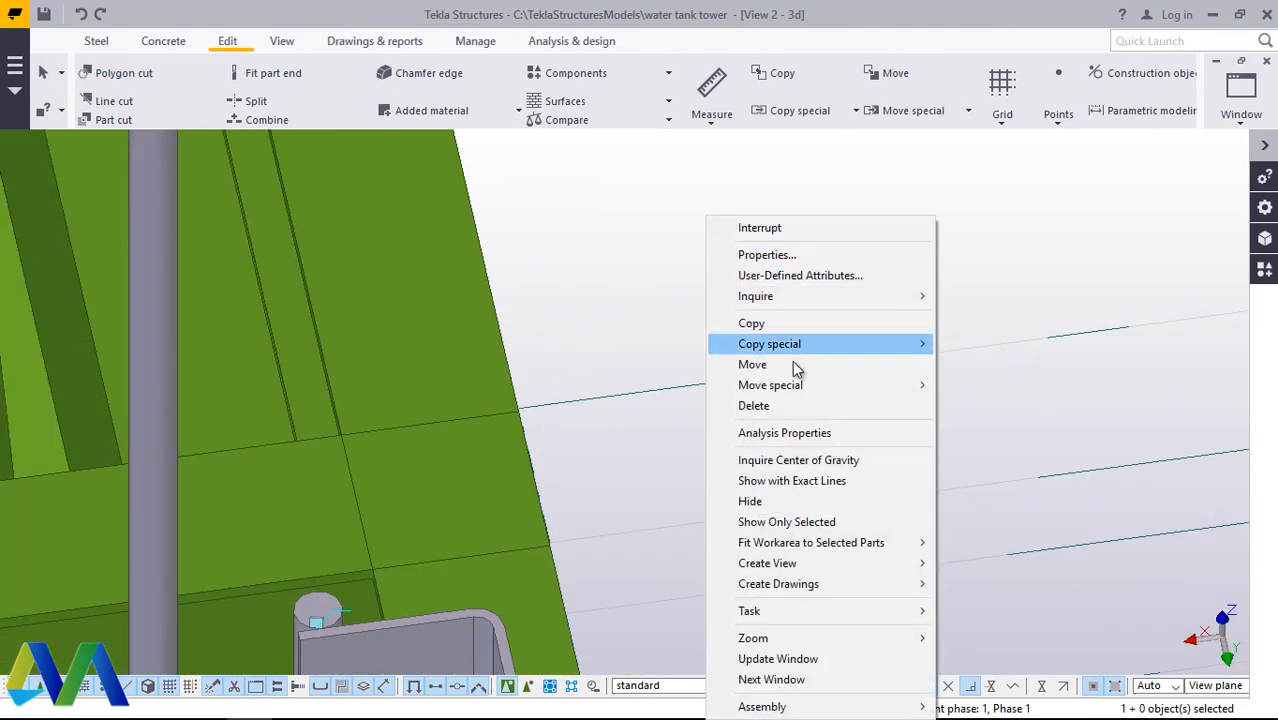
pyautogui.rightClick(625, 246)
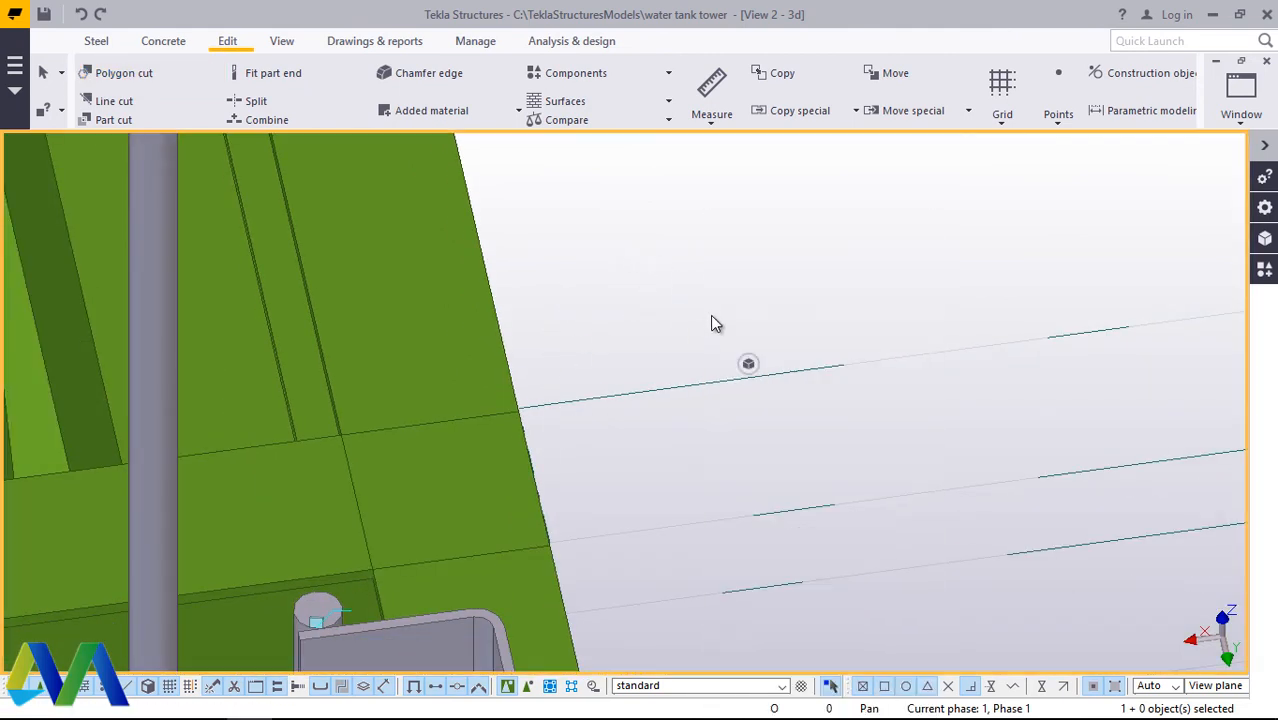
pyautogui.click(703, 353)
pyautogui.scroll(-5, 689, 400)
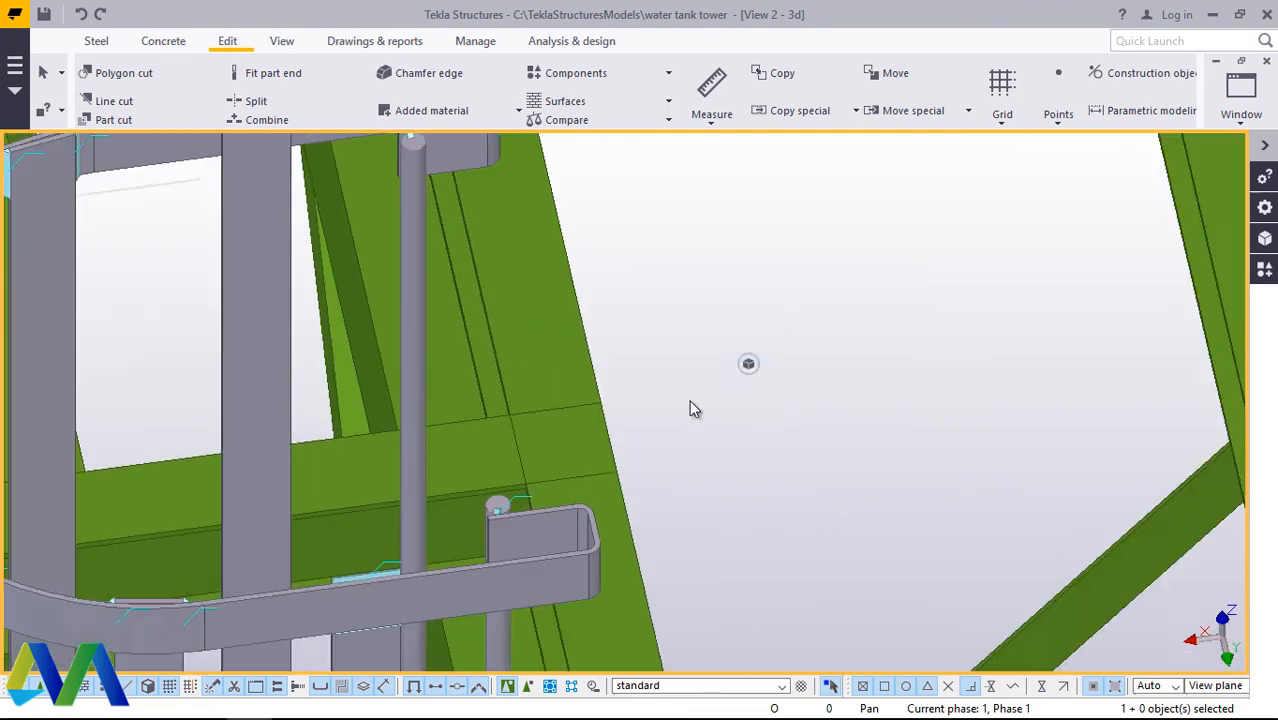
# Step: Examine the trimmed short beam behind the ladder cage from a rotated view of the platform
pyautogui.click(281, 41)
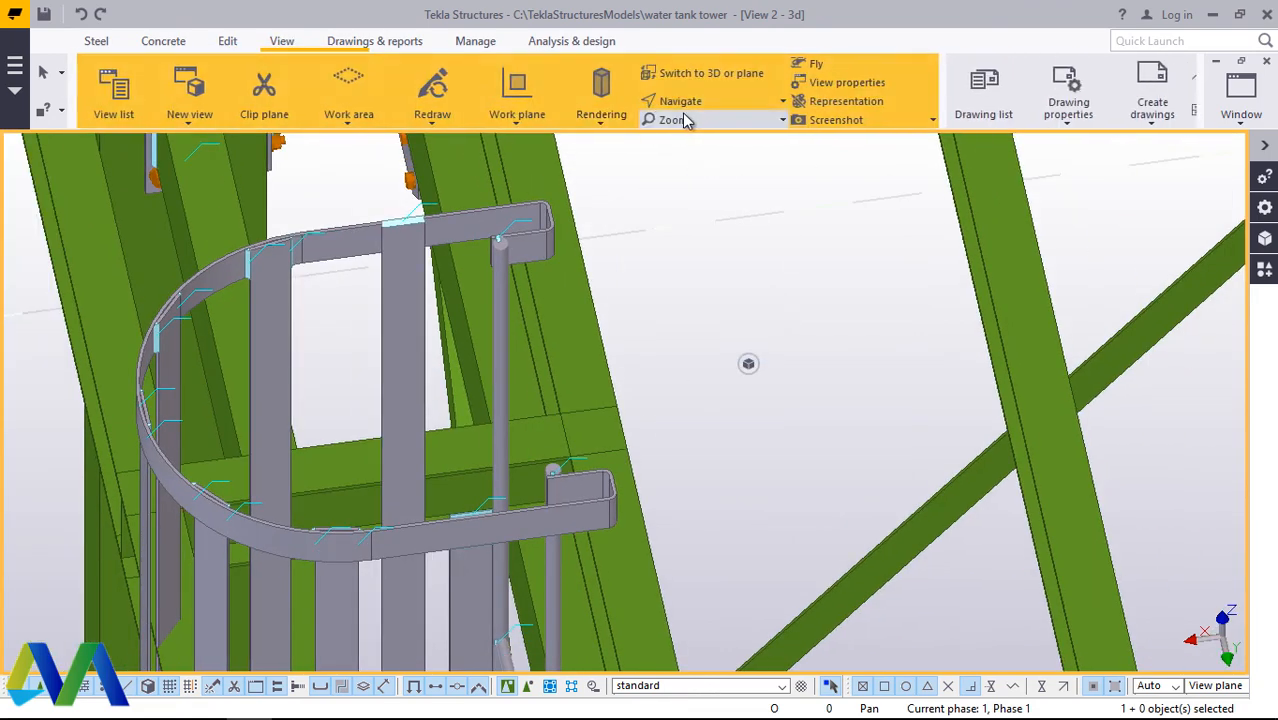
pyautogui.click(672, 101)
pyautogui.click(690, 124)
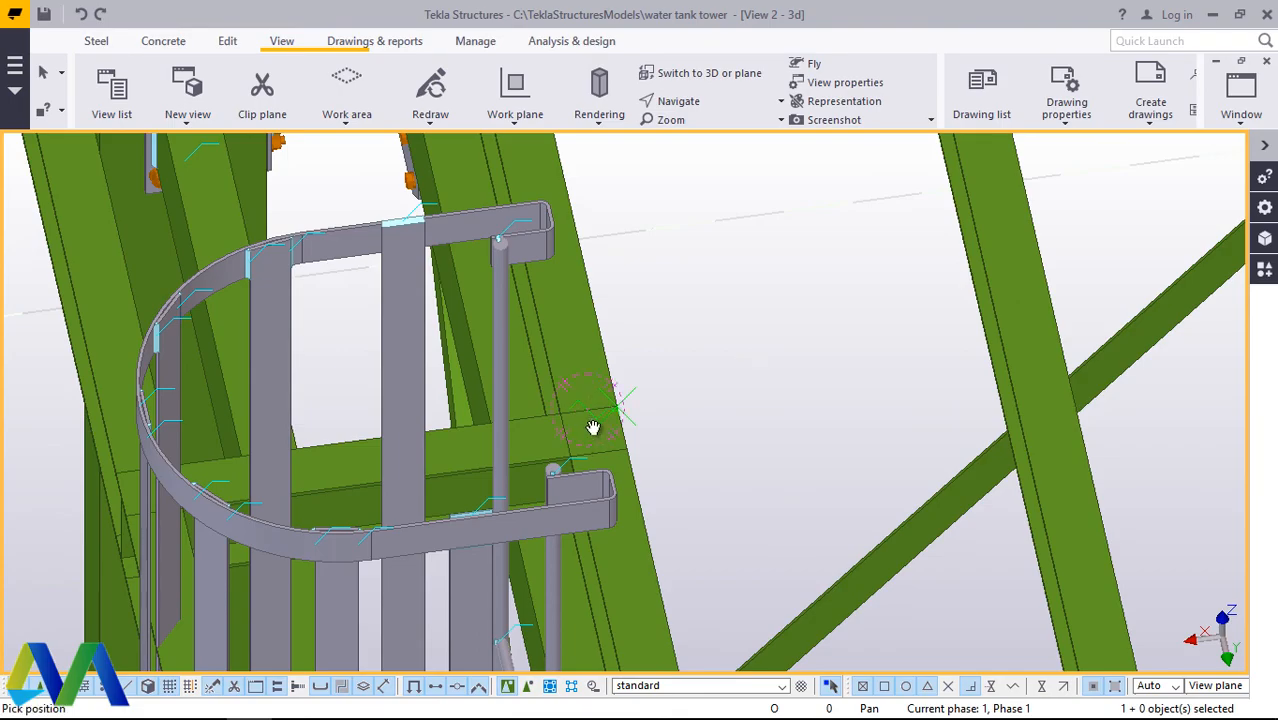
pyautogui.moveTo(593, 427)
pyautogui.mouseDown()
pyautogui.moveTo(676, 314)
pyautogui.moveTo(893, 357)
pyautogui.moveTo(893, 442)
pyautogui.moveTo(816, 411)
pyautogui.moveTo(570, 357)
pyautogui.moveTo(665, 371)
pyautogui.moveTo(747, 363)
pyautogui.moveTo(963, 414)
pyautogui.moveTo(930, 440)
pyautogui.moveTo(845, 456)
pyautogui.moveTo(893, 457)
pyautogui.moveTo(847, 469)
pyautogui.moveTo(862, 466)
pyautogui.mouseUp()
pyautogui.scroll(3, 790, 447)
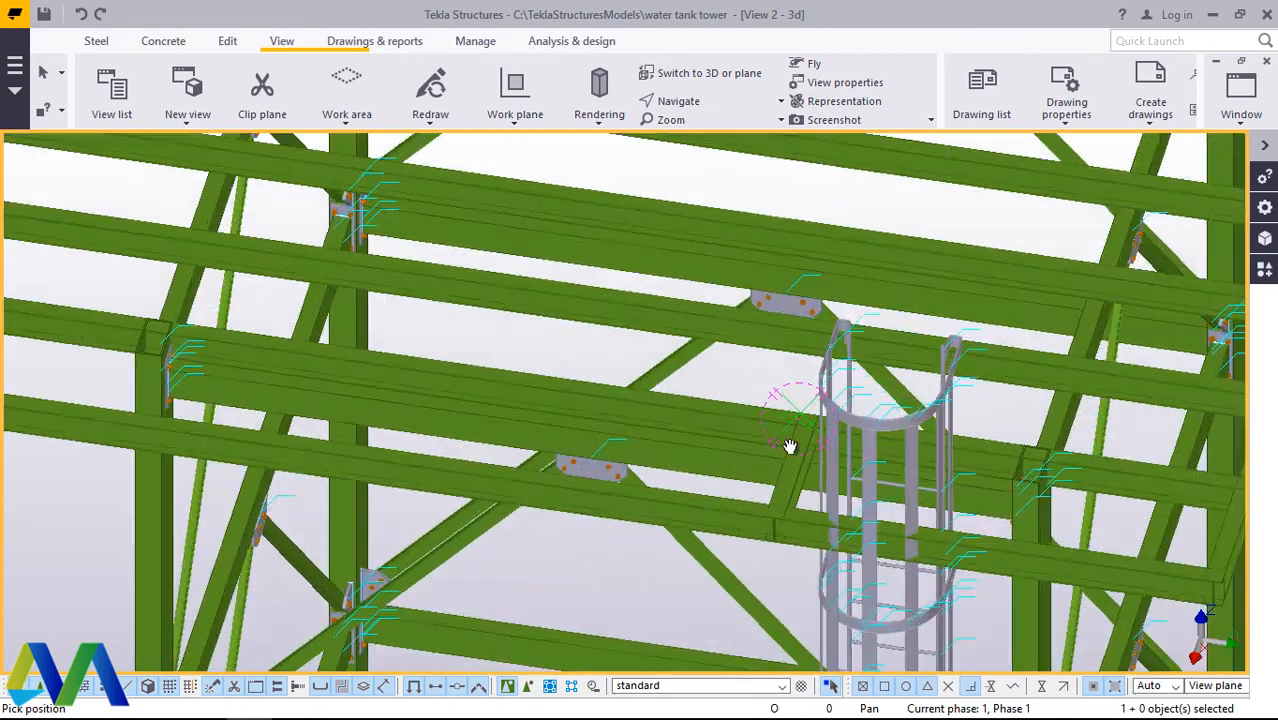
pyautogui.moveTo(790, 447)
pyautogui.mouseDown()
pyautogui.moveTo(924, 487)
pyautogui.moveTo(978, 474)
pyautogui.mouseUp()
pyautogui.rightClick(756, 360)
pyautogui.click(802, 376)
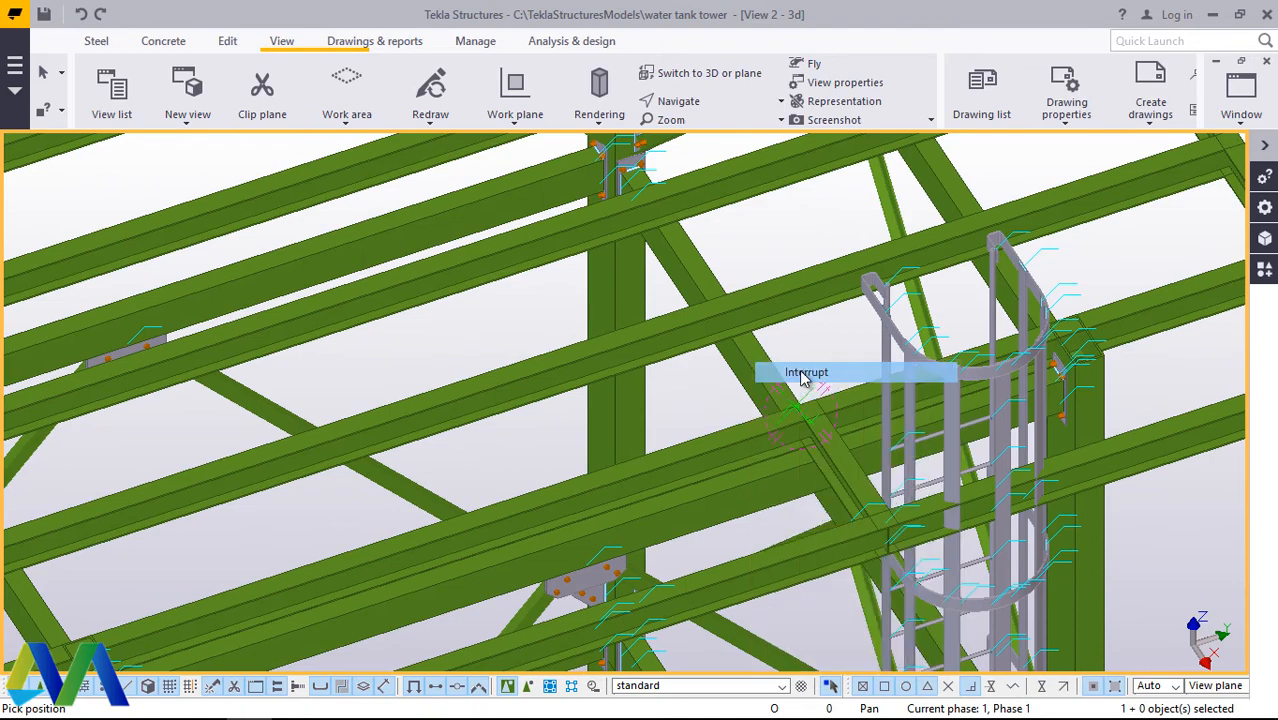
# Step: Copy the short beam from its top flange end midpoint to the top edge midpoint of the opposite tower column
pyautogui.scroll(3, 802, 378)
pyautogui.click(839, 479)
pyautogui.rightClick(834, 351)
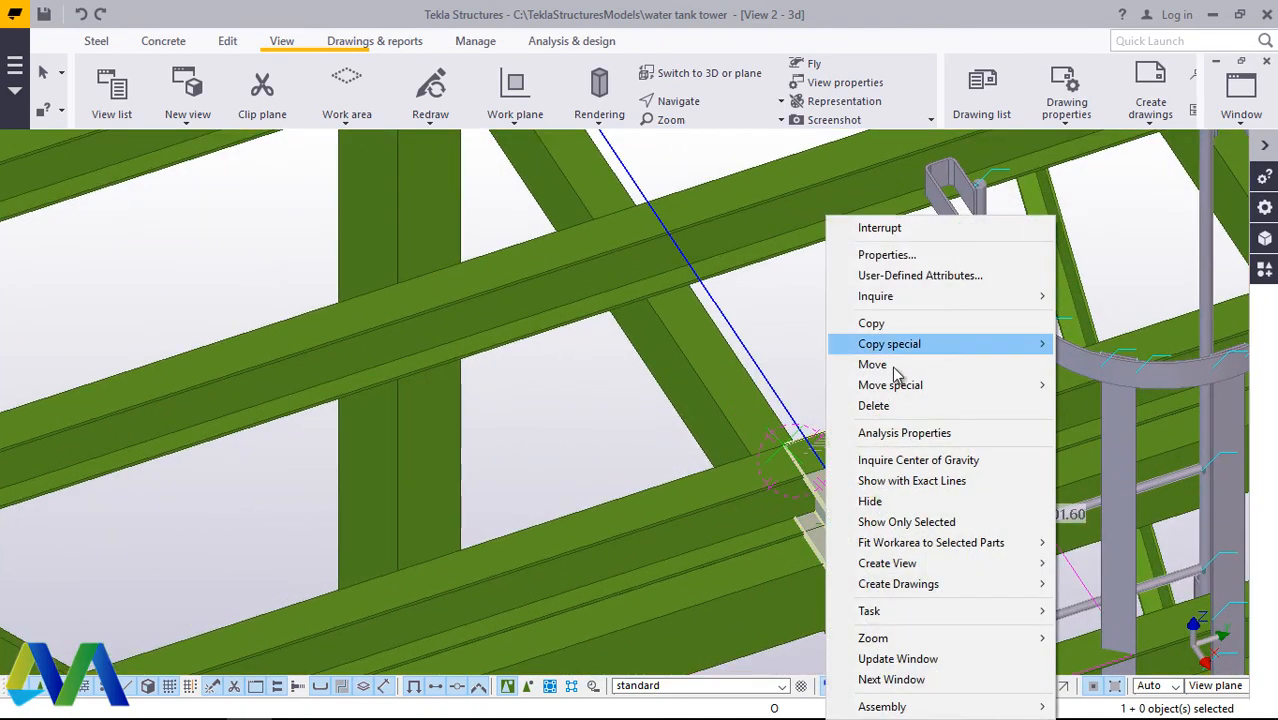
pyautogui.click(875, 323)
pyautogui.scroll(5, 824, 400)
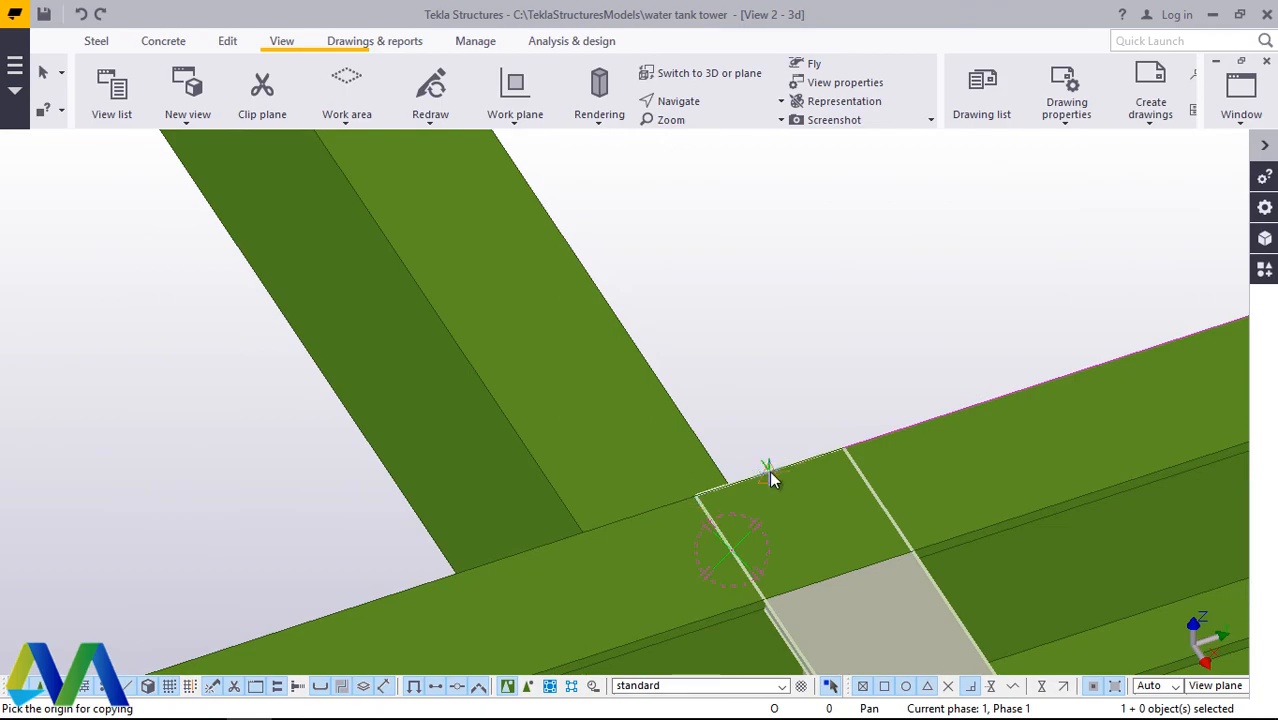
pyautogui.scroll(-8, 779, 424)
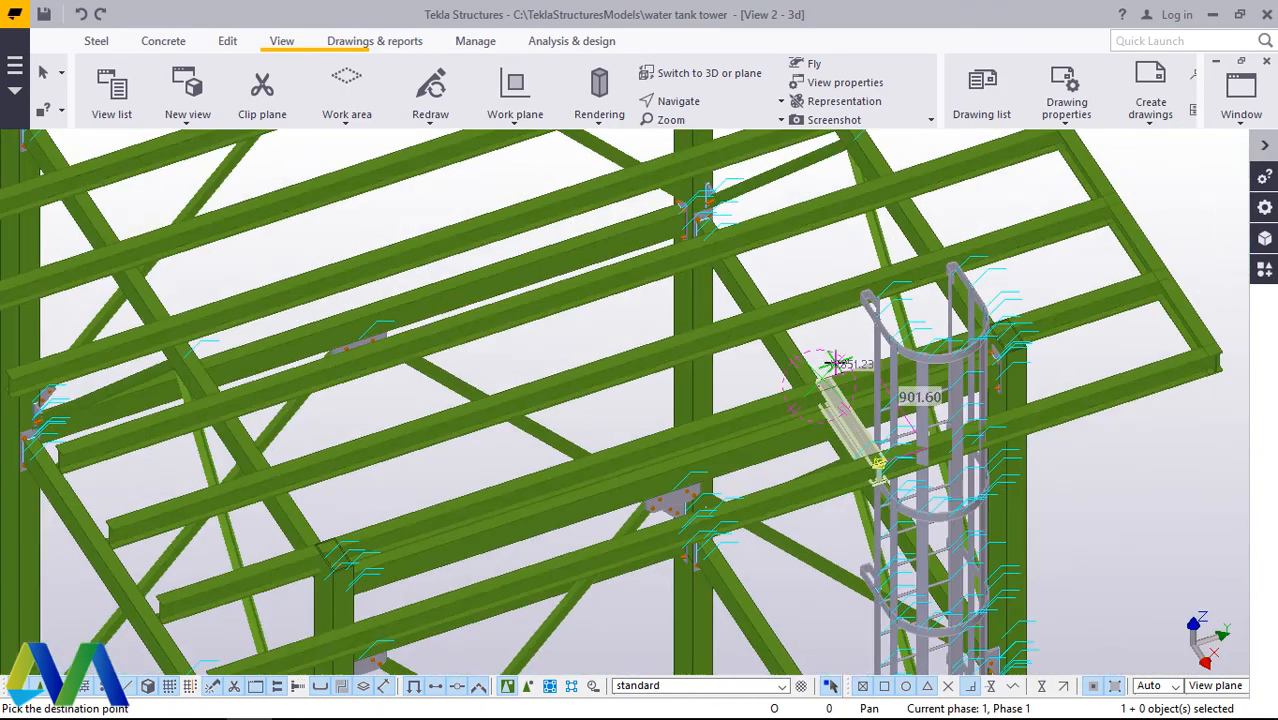
pyautogui.scroll(10, 838, 360)
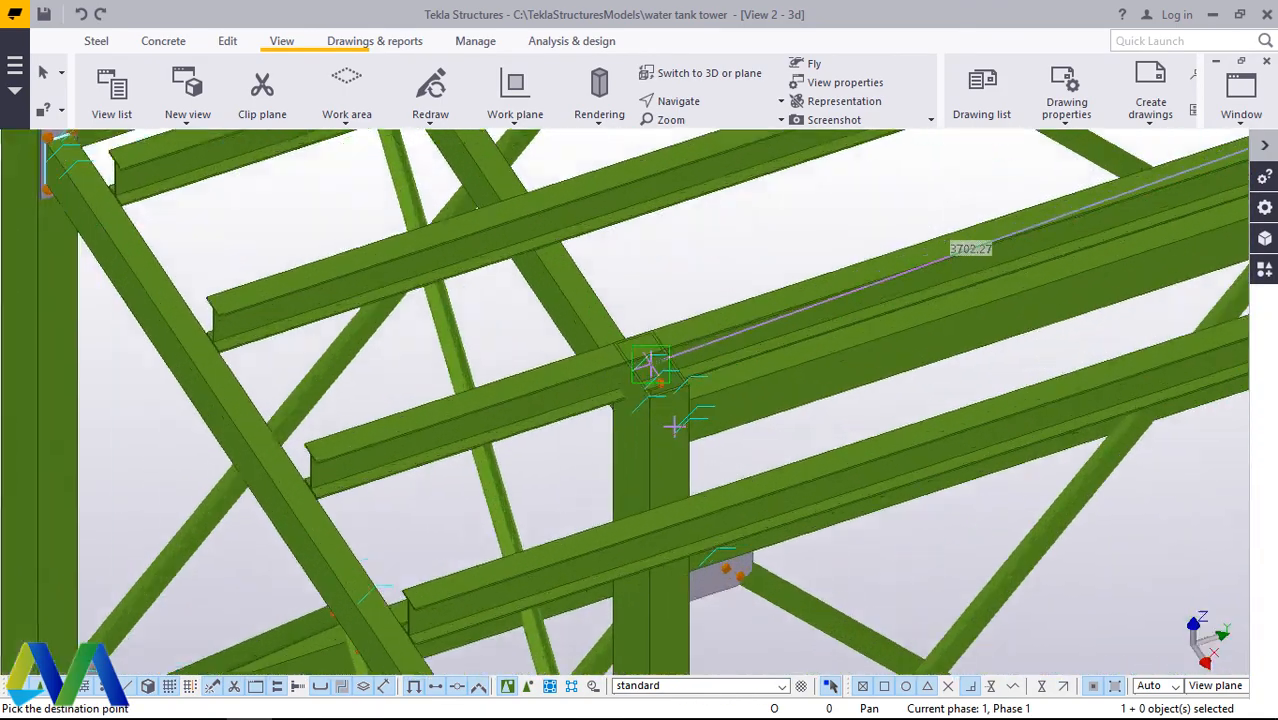
pyautogui.scroll(3, 676, 399)
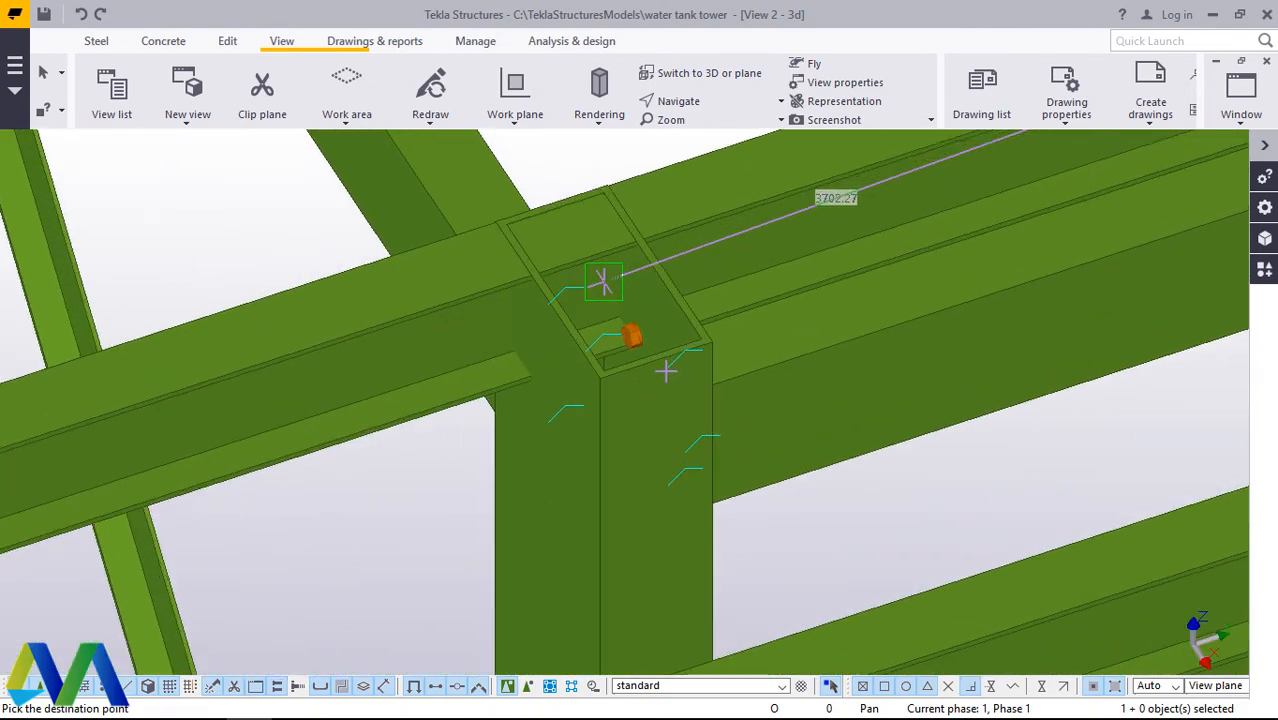
pyautogui.scroll(-2, 657, 370)
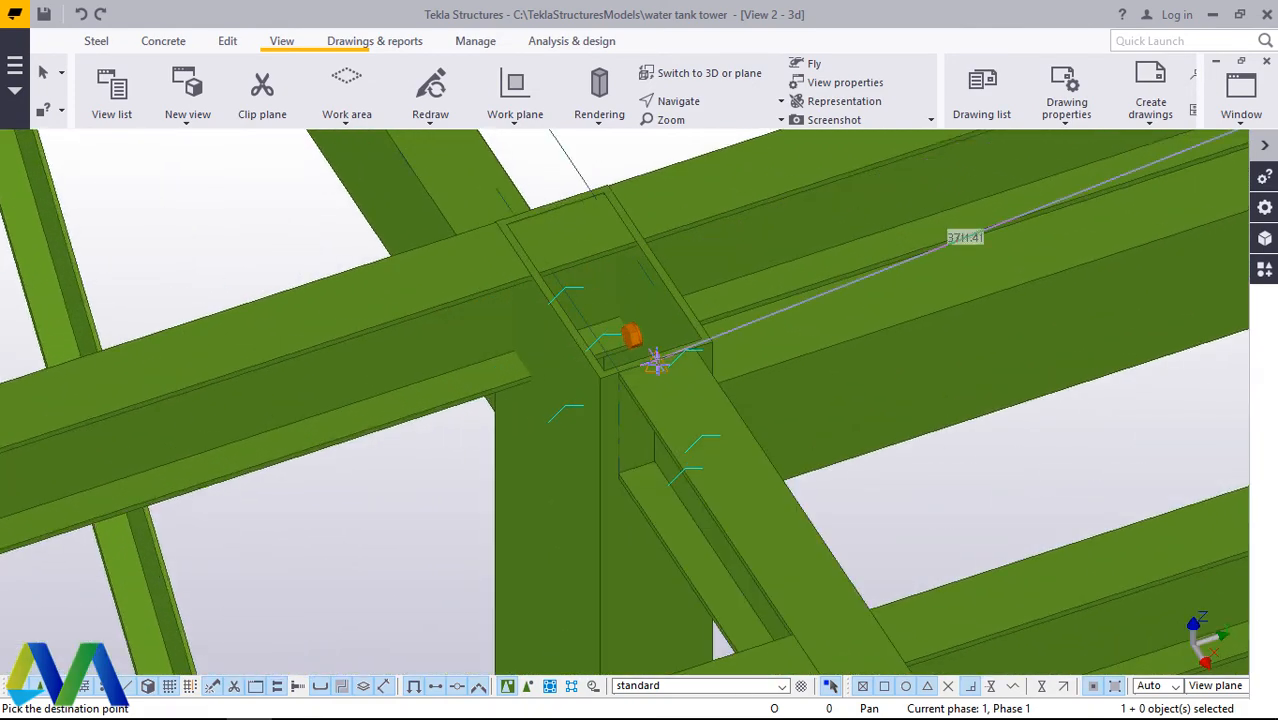
pyautogui.scroll(-4, 723, 407)
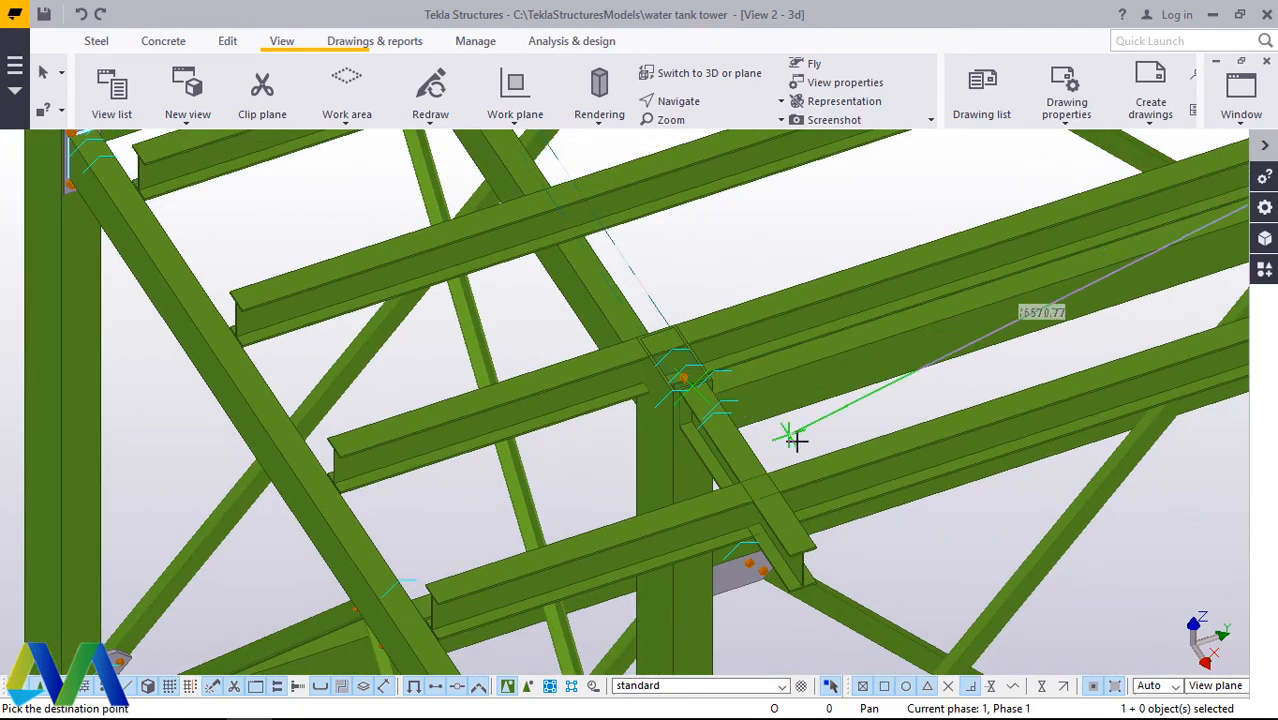
pyautogui.rightClick(796, 440)
pyautogui.click(852, 149)
# Step: Check the copied short beam against the column and outer cross beam, and redraw the view
pyautogui.scroll(6, 761, 496)
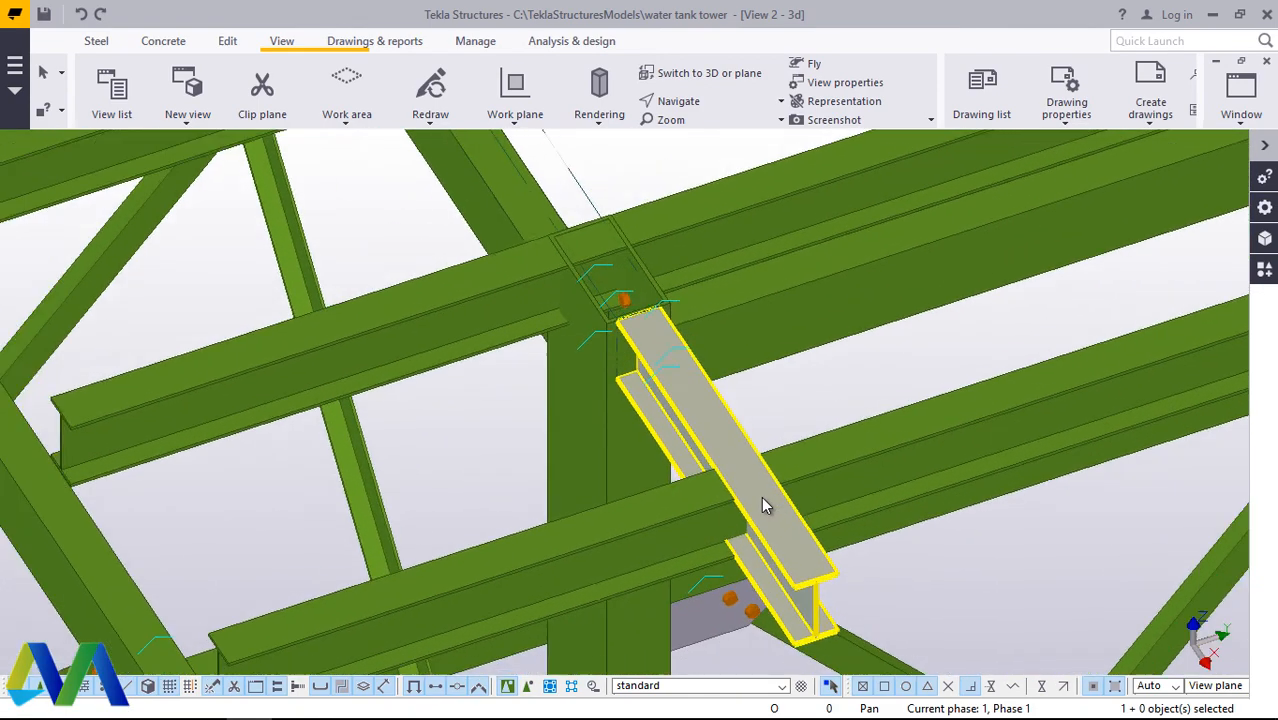
pyautogui.click(842, 336)
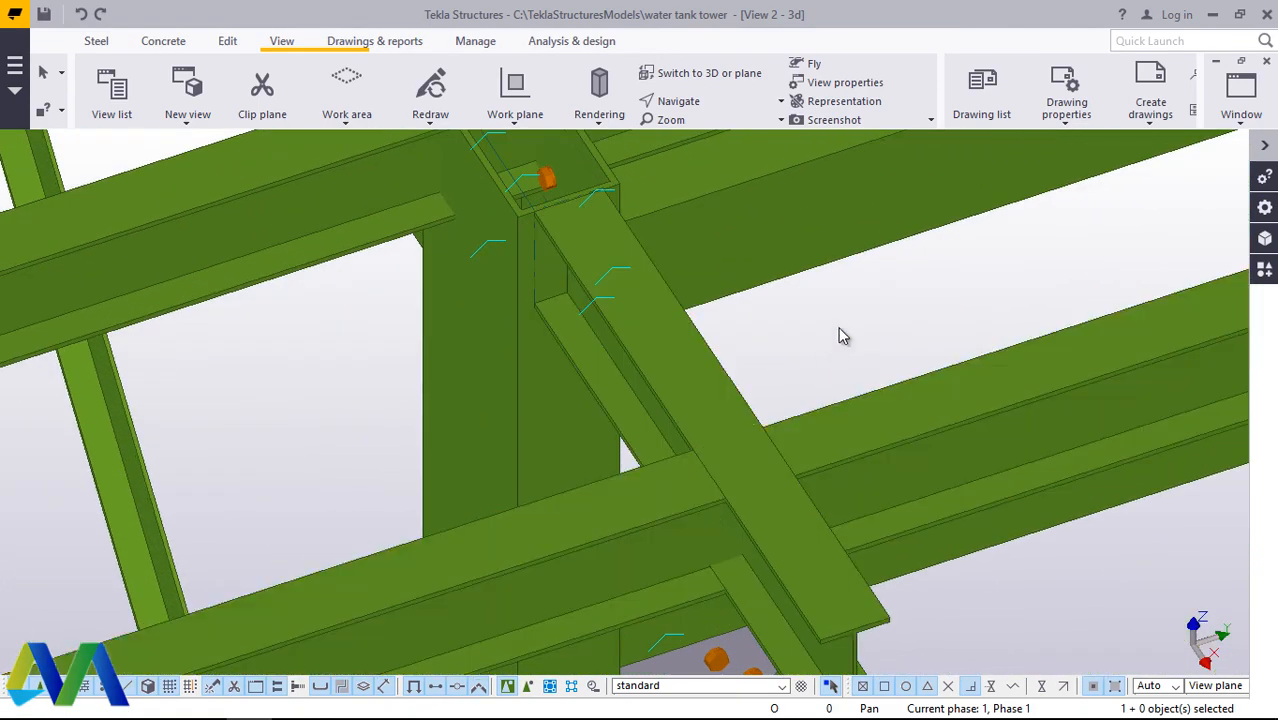
pyautogui.click(810, 448)
pyautogui.click(843, 340)
pyautogui.scroll(-1, 810, 345)
pyautogui.rightClick(791, 342)
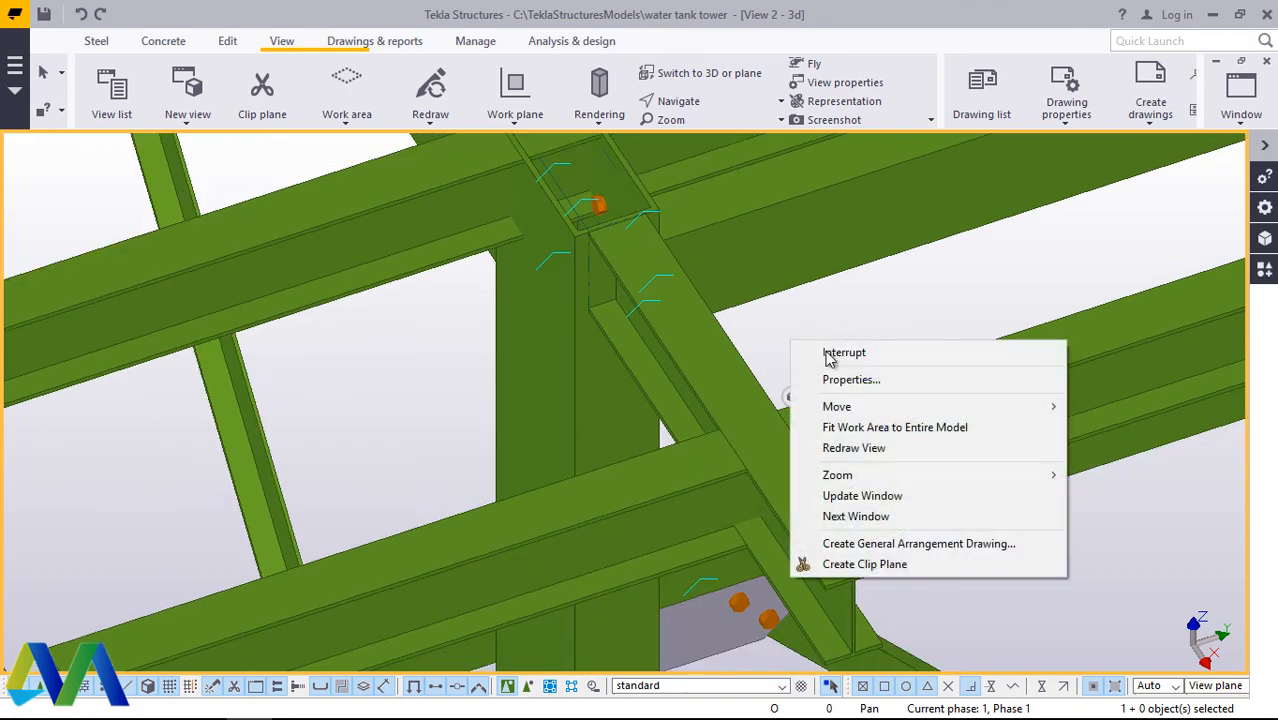
pyautogui.click(855, 449)
# Step: Examine the platform framing around the copied short beam and the ends of the neighbouring cross beams
pyautogui.scroll(-6, 793, 451)
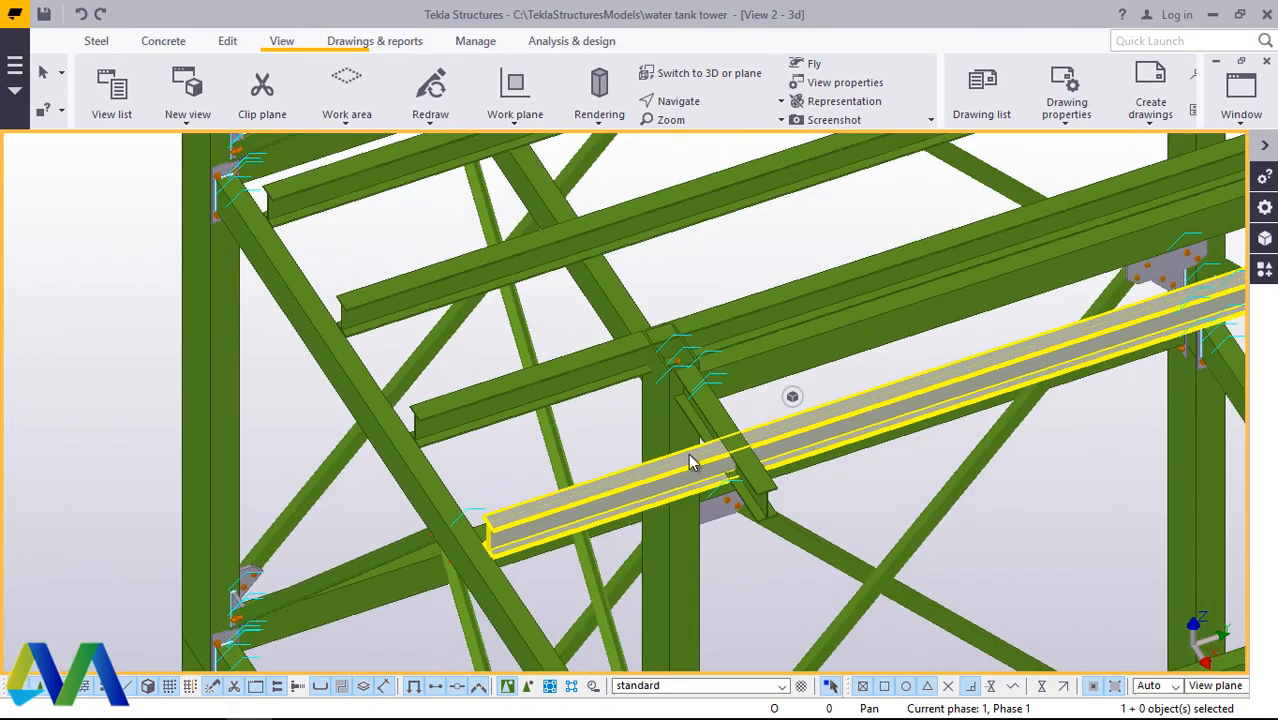
pyautogui.scroll(-6, 582, 444)
pyautogui.scroll(3, 514, 293)
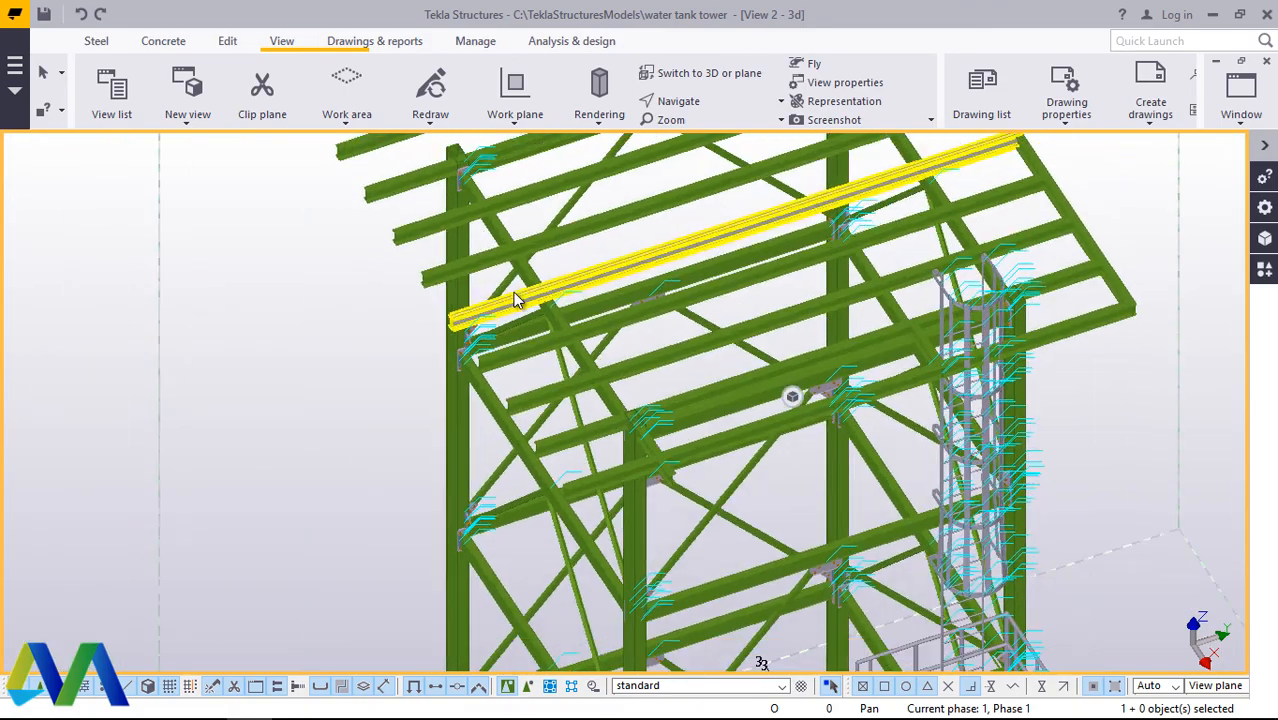
pyautogui.scroll(-3, 546, 457)
pyautogui.moveTo(546, 463)
pyautogui.keyDown('ctrl'); pyautogui.mouseDown(button='middle')
pyautogui.moveTo(637, 486)
pyautogui.moveTo(650, 555)
pyautogui.mouseUp(button='middle'); pyautogui.keyUp('ctrl')
pyautogui.scroll(10, 640, 530)
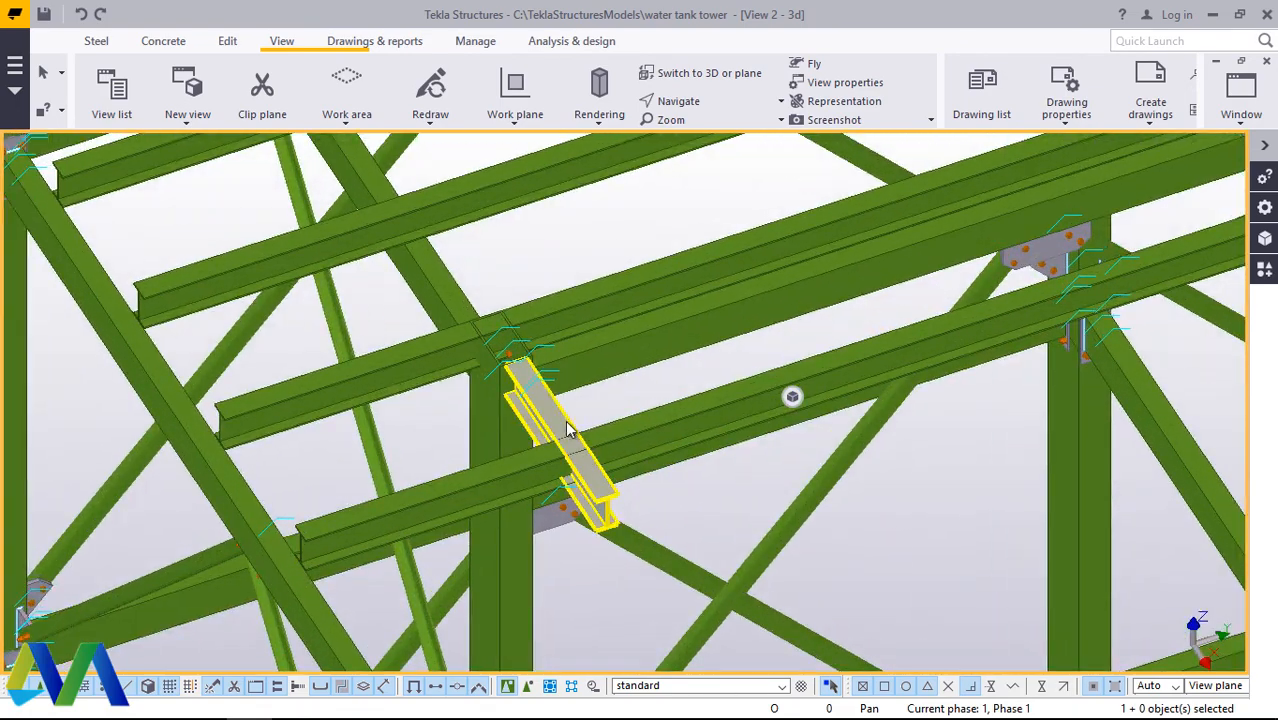
# Step: Copy the short beam from its outer top flange end midpoint to the top edge midpoint of the far tower column
pyautogui.rightClick(598, 430)
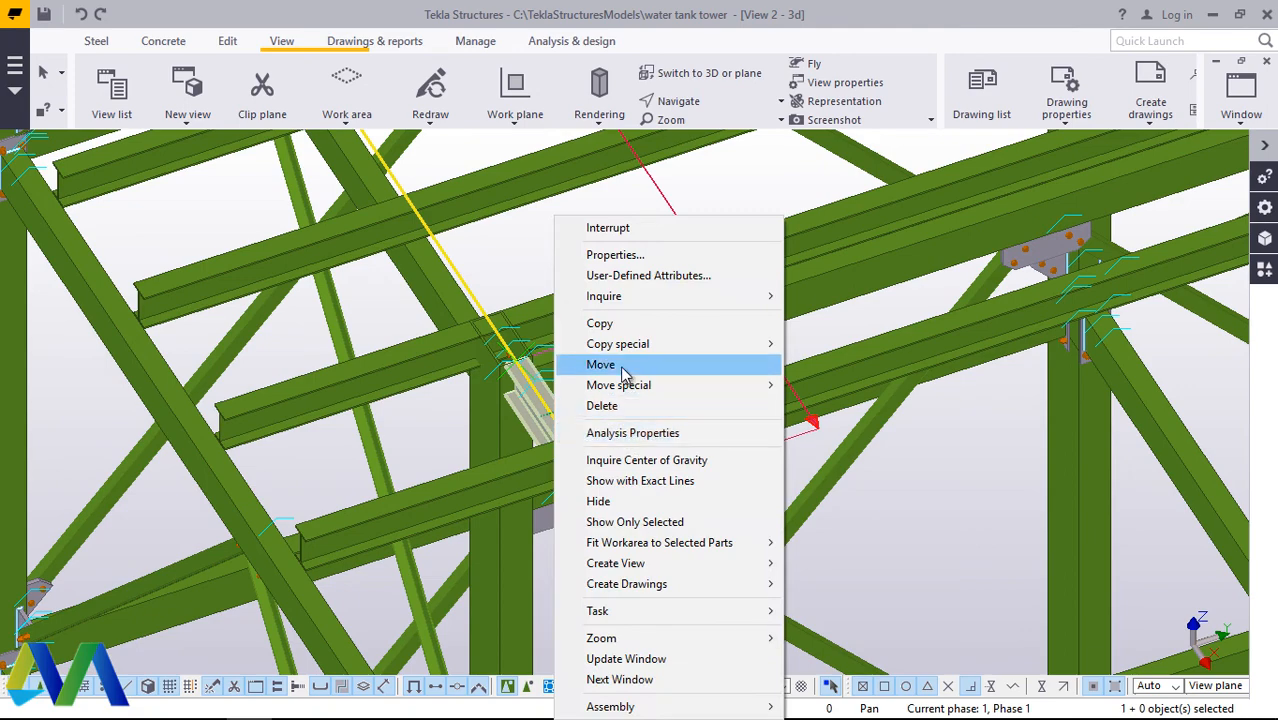
pyautogui.click(602, 323)
pyautogui.scroll(5, 610, 470)
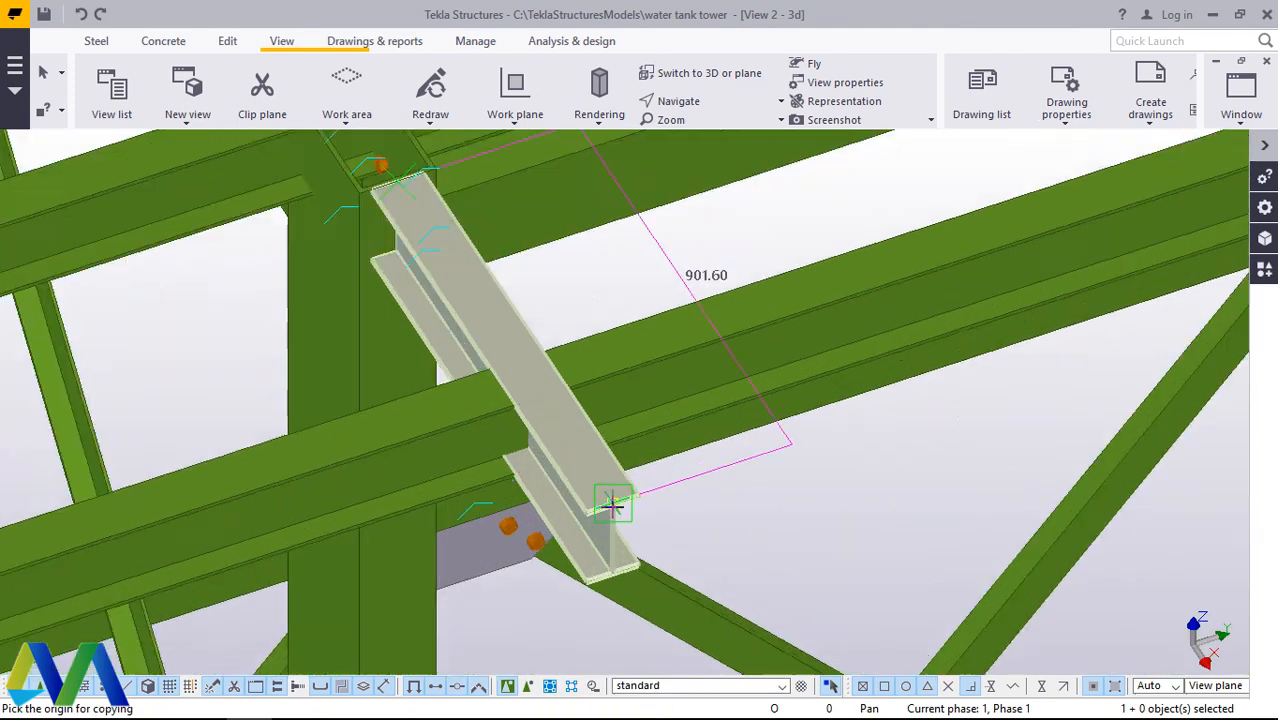
pyautogui.scroll(5, 612, 507)
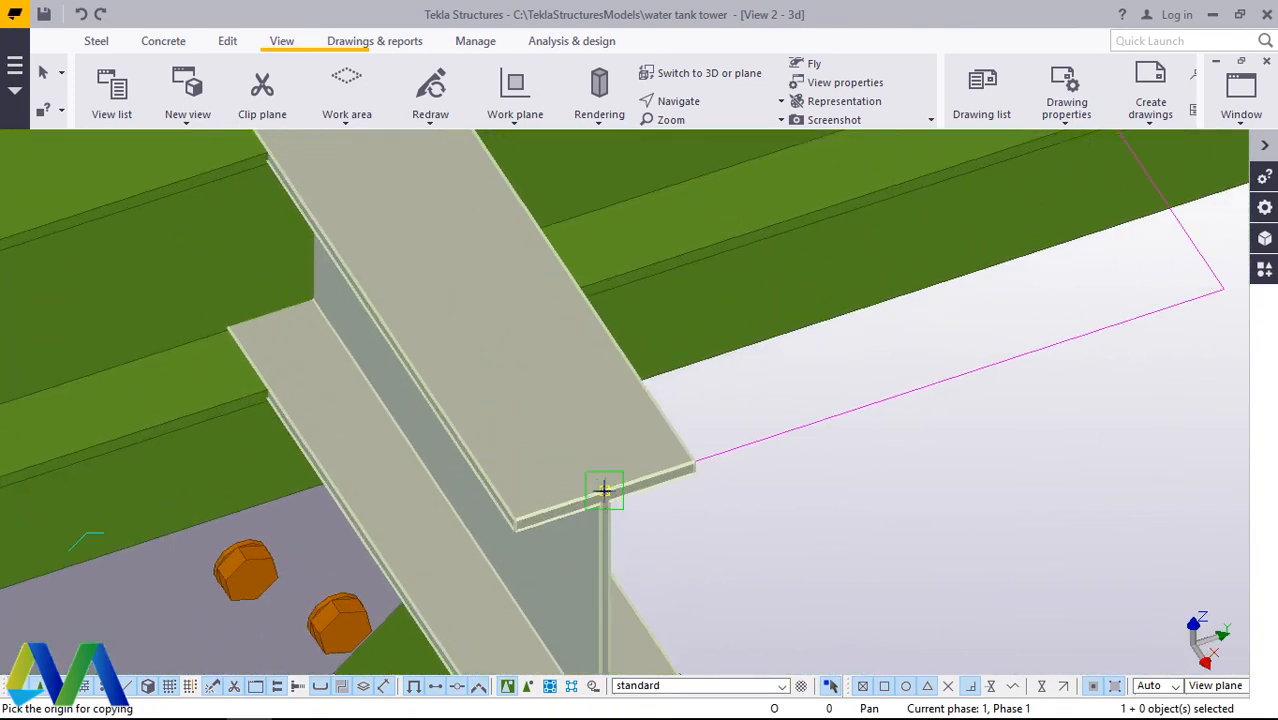
pyautogui.click(603, 489)
pyautogui.scroll(-10, 603, 489)
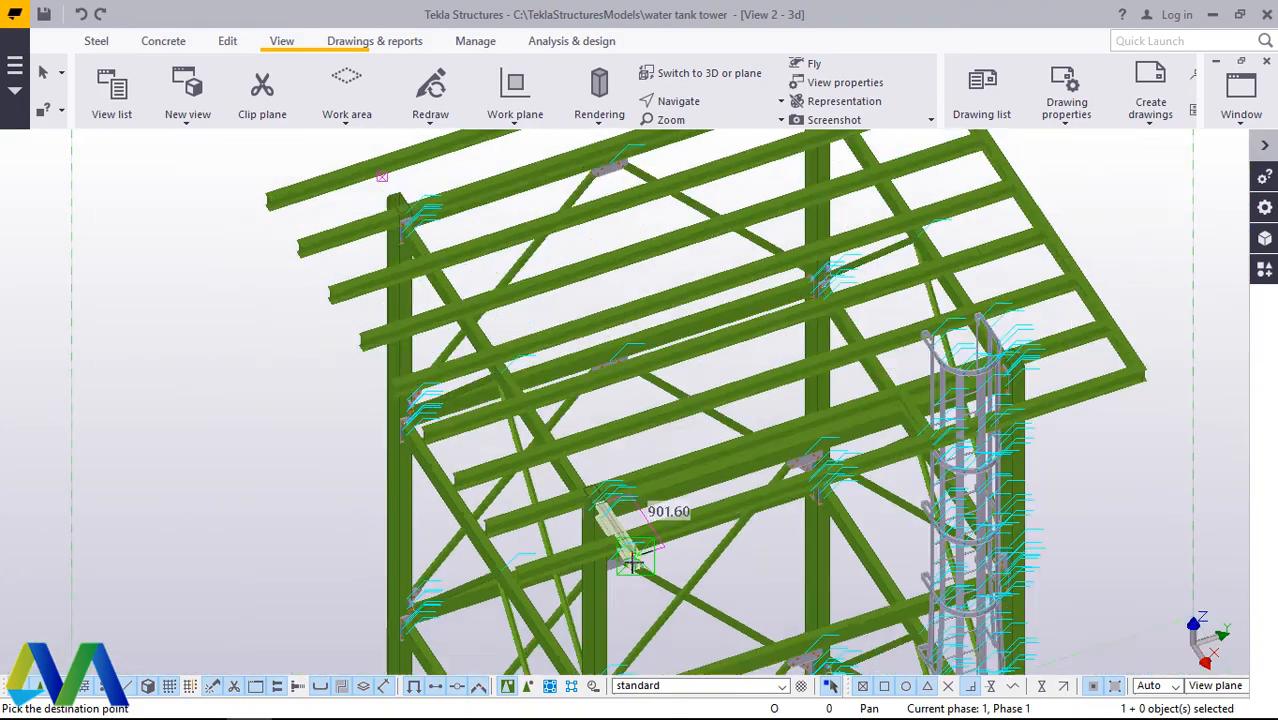
pyautogui.scroll(5, 610, 480)
pyautogui.scroll(5, 384, 217)
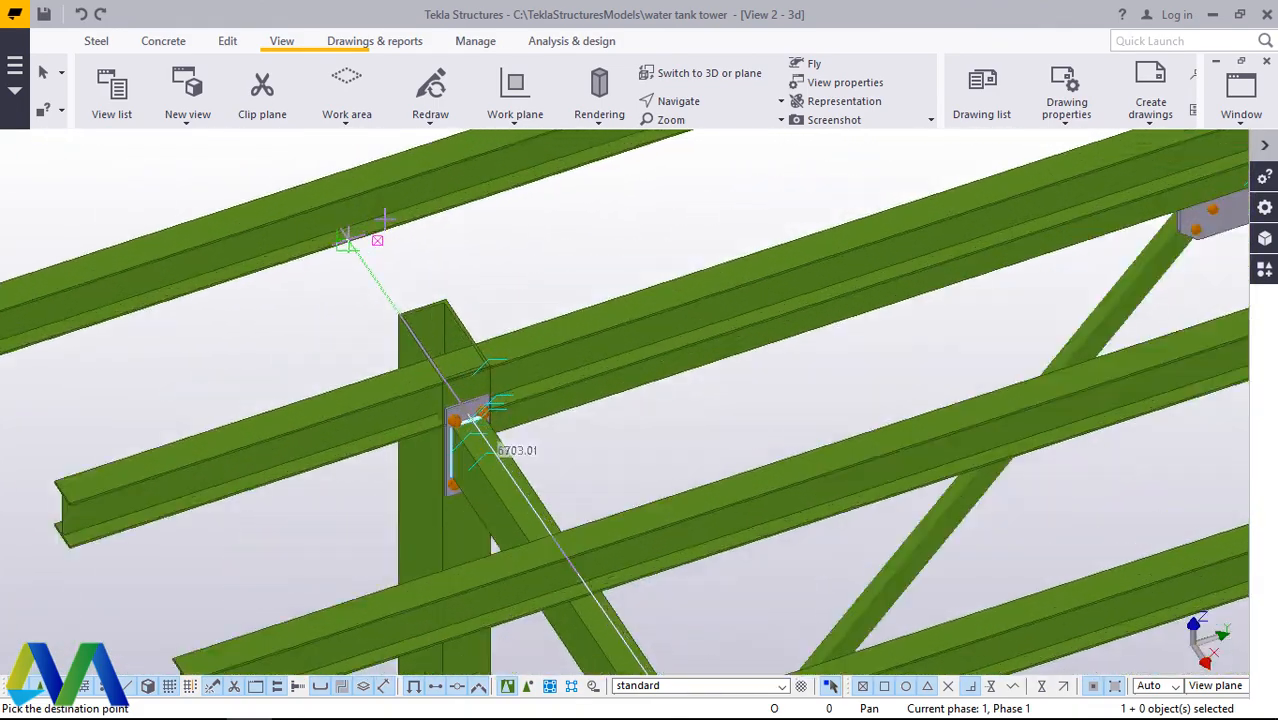
pyautogui.scroll(6, 384, 217)
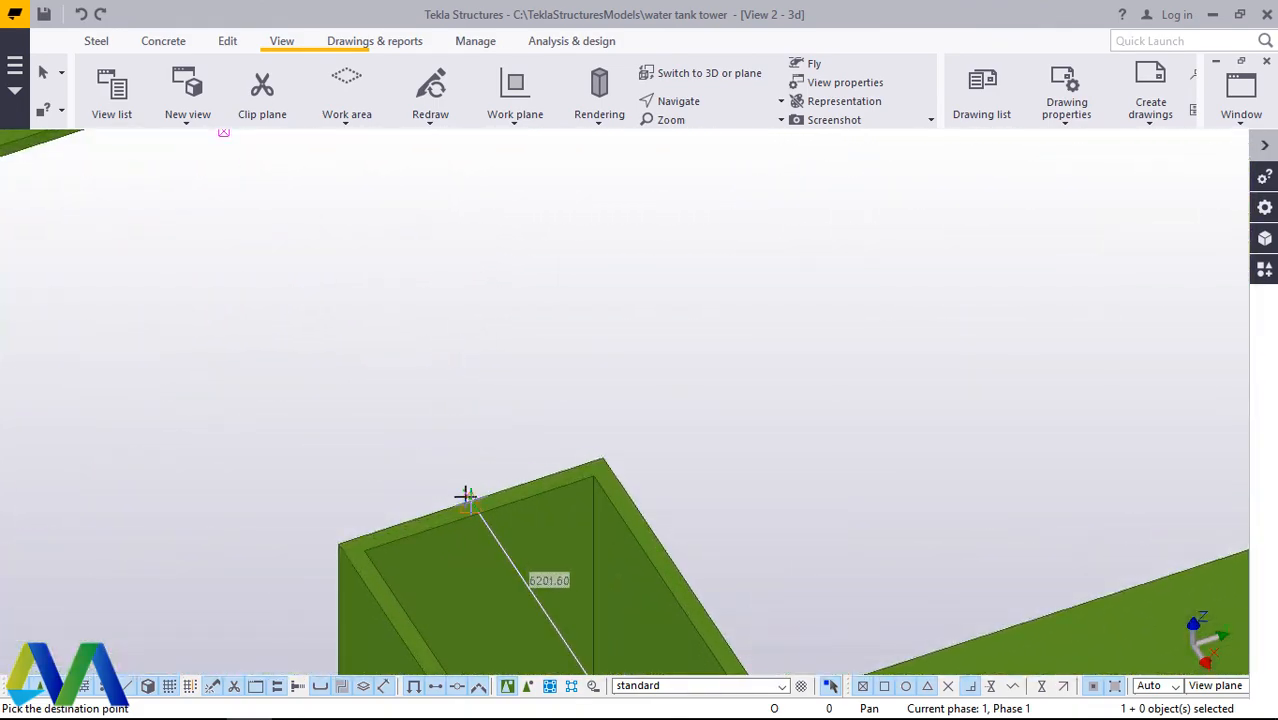
pyautogui.scroll(-8, 470, 507)
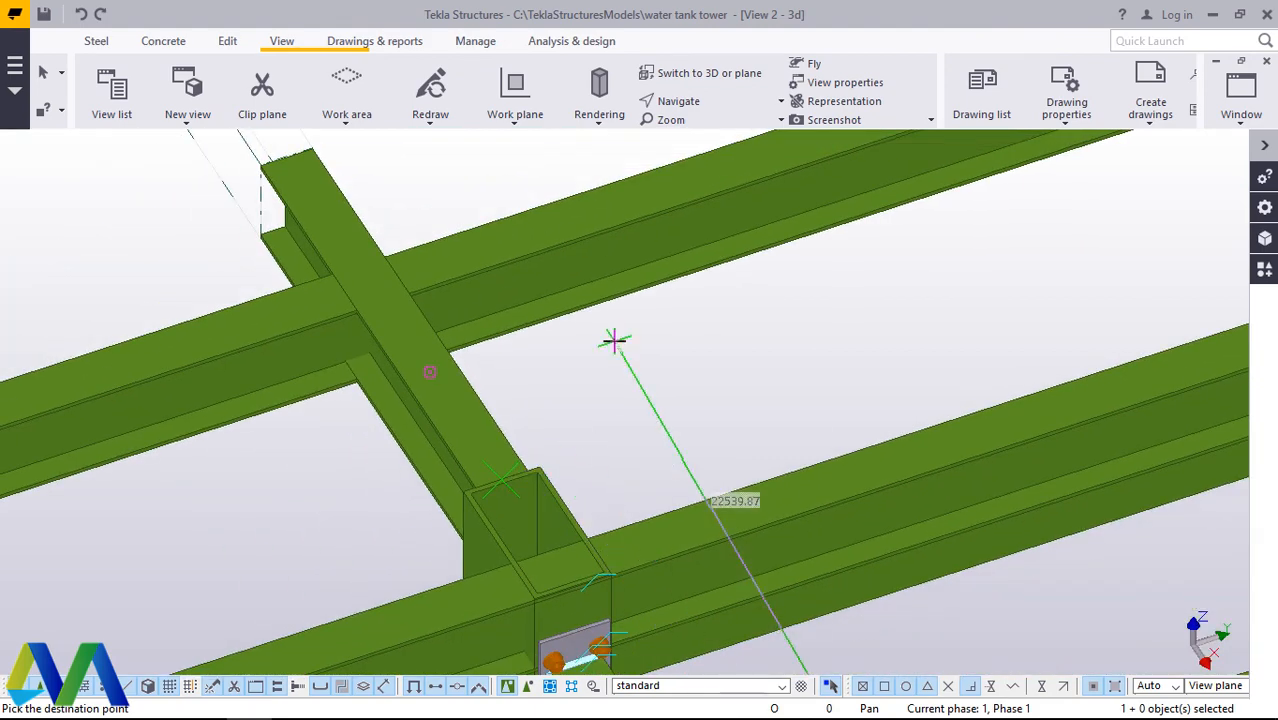
pyautogui.rightClick(660, 370)
pyautogui.scroll(-10, 371, 357)
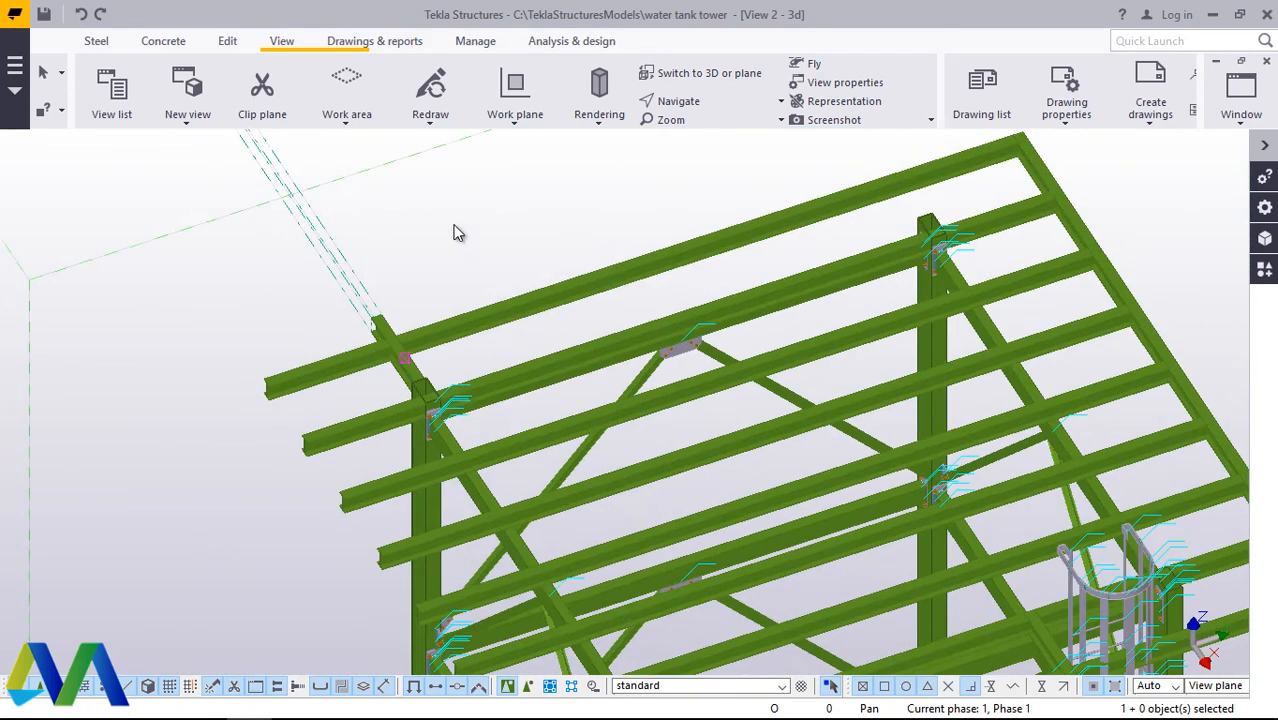
pyautogui.rightClick(455, 220)
pyautogui.click(540, 368)
# Step: Redraw the view and check the copied short beam and the platform's outer edge beam against the rest of the grid
pyautogui.rightClick(395, 226)
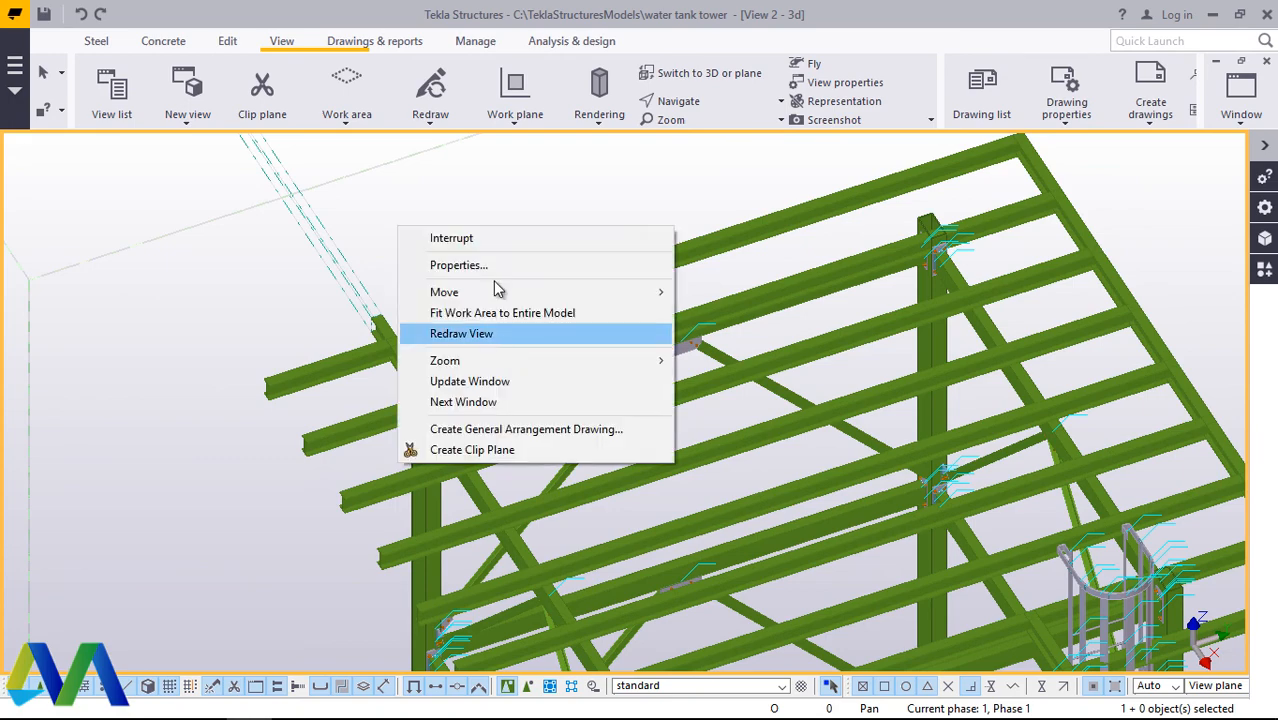
pyautogui.click(494, 331)
pyautogui.scroll(-2, 470, 306)
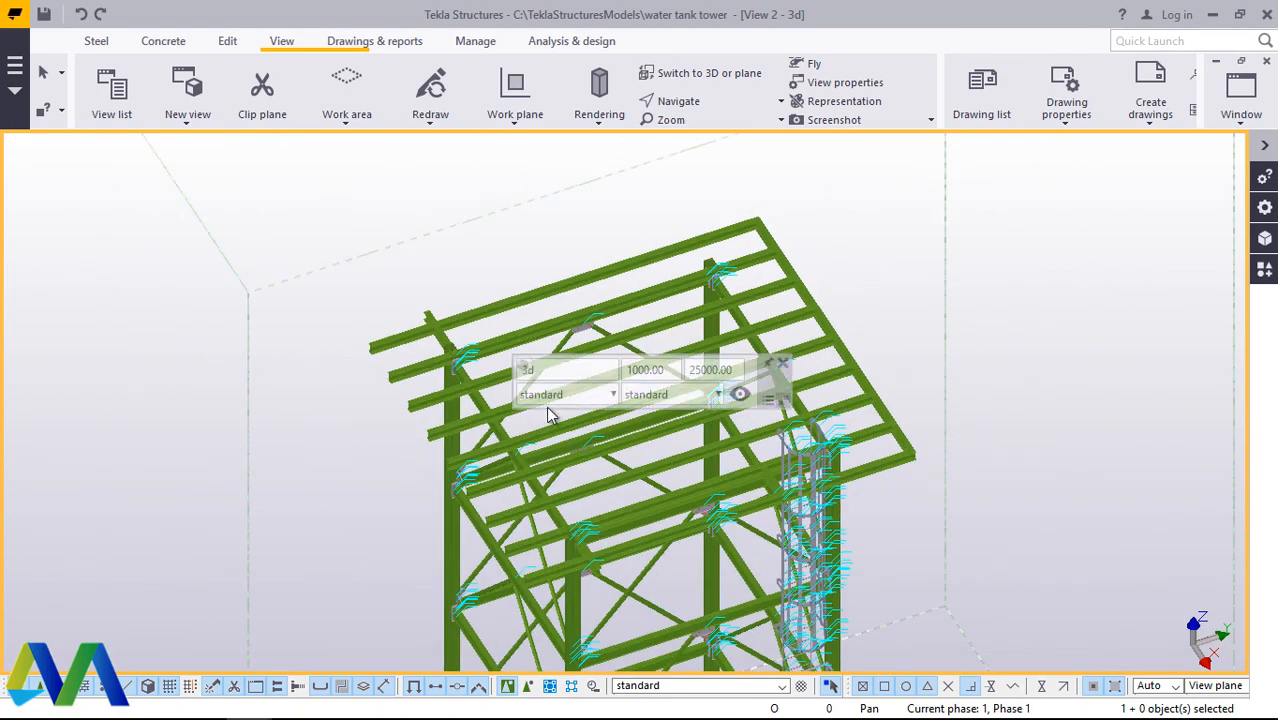
pyautogui.scroll(3, 399, 297)
pyautogui.scroll(-4, 366, 290)
pyautogui.scroll(-2, 370, 292)
pyautogui.scroll(6, 790, 380)
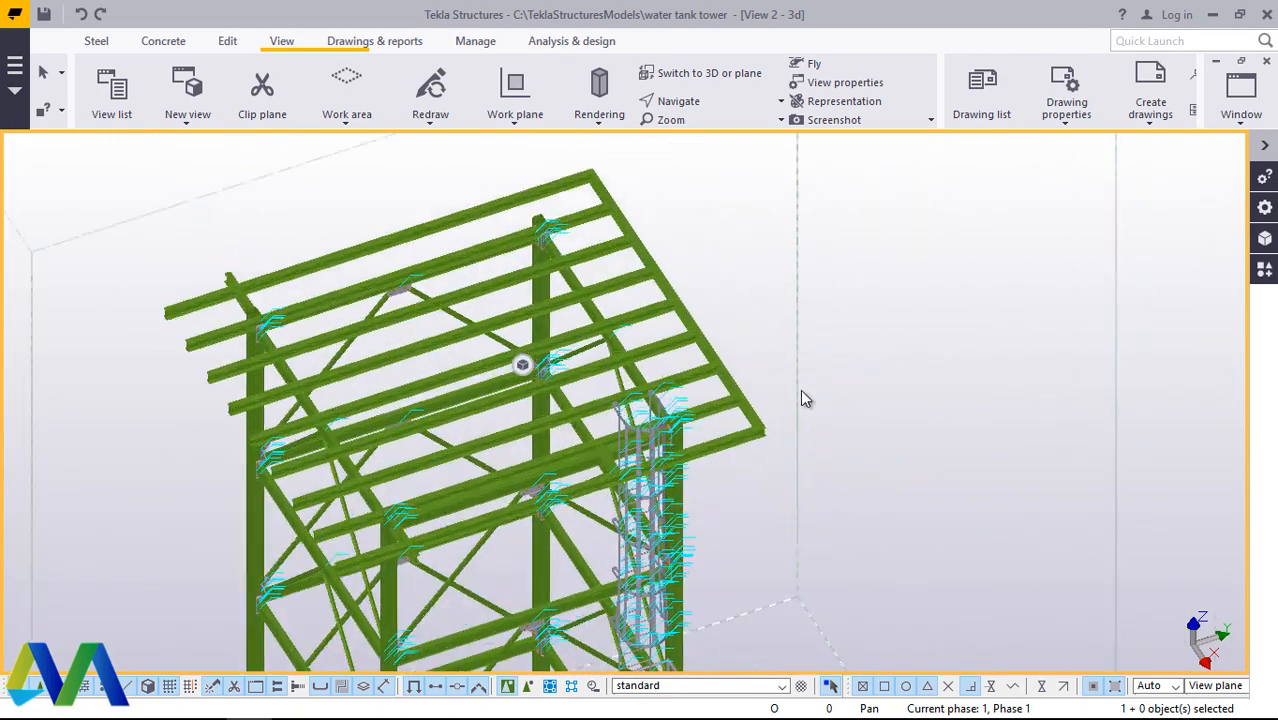
pyautogui.scroll(2, 785, 406)
pyautogui.scroll(-3, 844, 398)
pyautogui.scroll(3, 538, 532)
pyautogui.scroll(6, 900, 360)
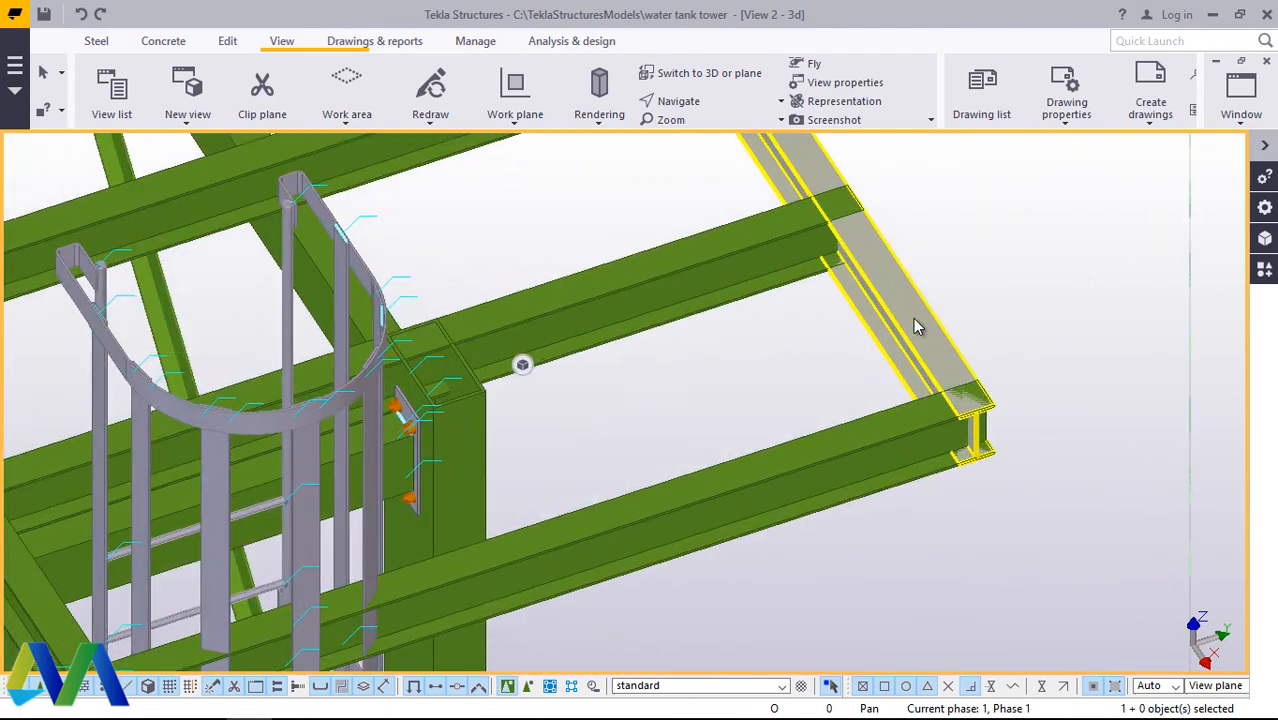
# Step: Change the profile of the edge beam across the cross beam ends to UB203*133*25
pyautogui.doubleClick(914, 320)
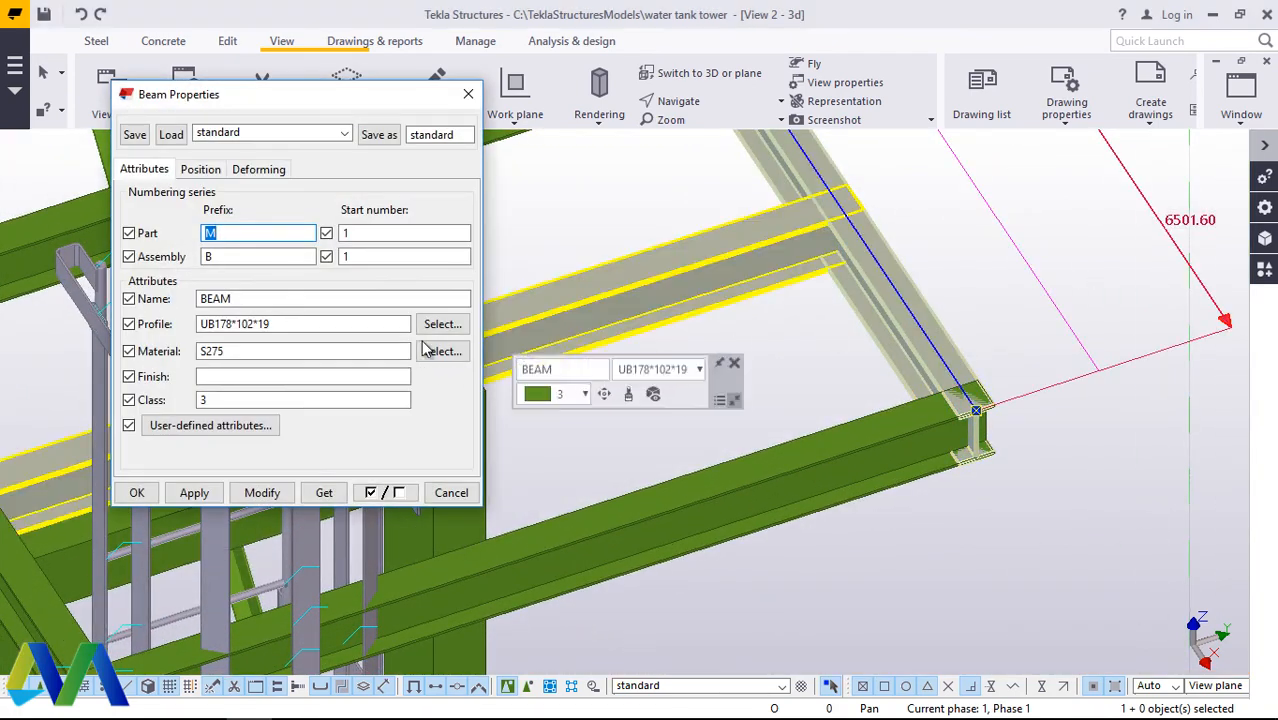
pyautogui.click(442, 325)
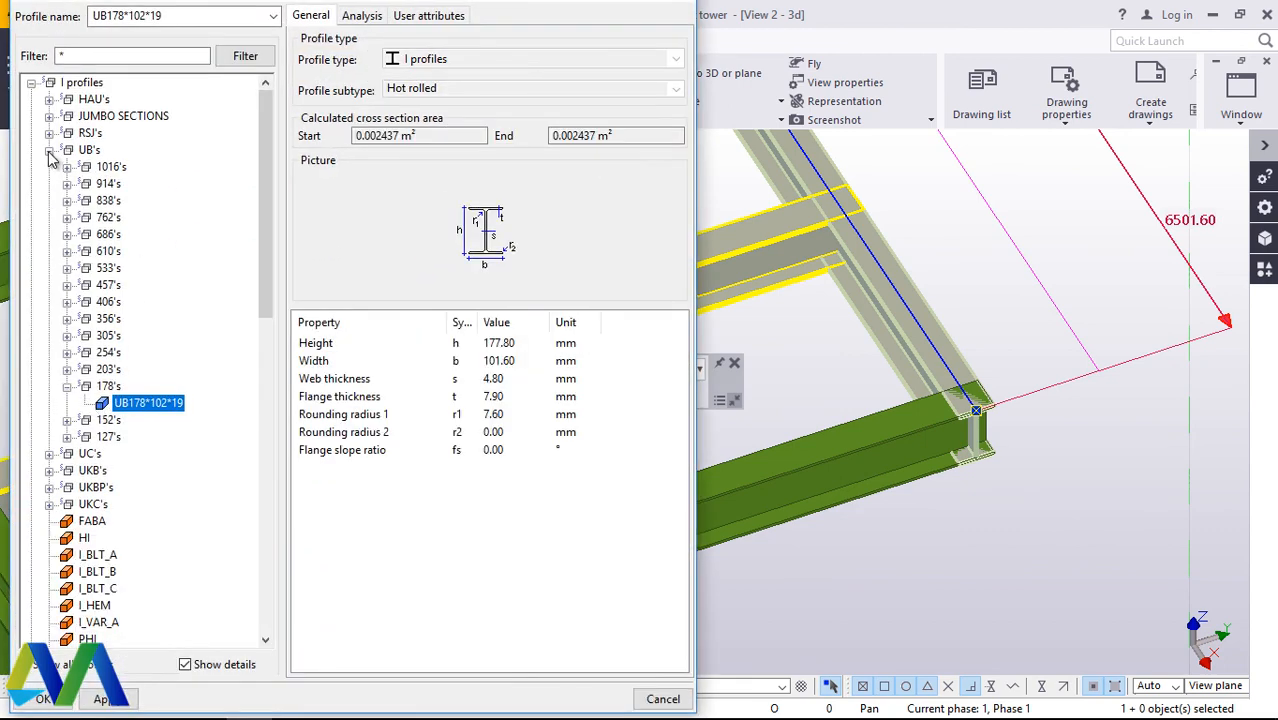
pyautogui.click(49, 150)
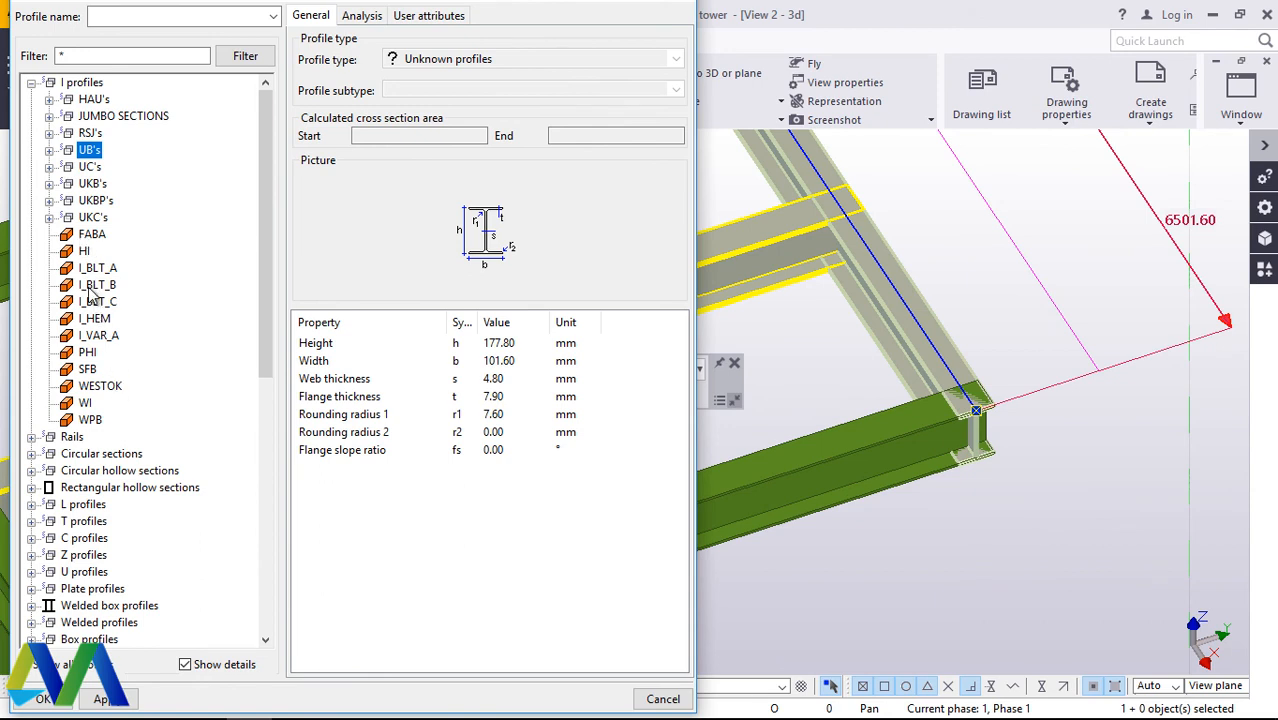
pyautogui.click(49, 150)
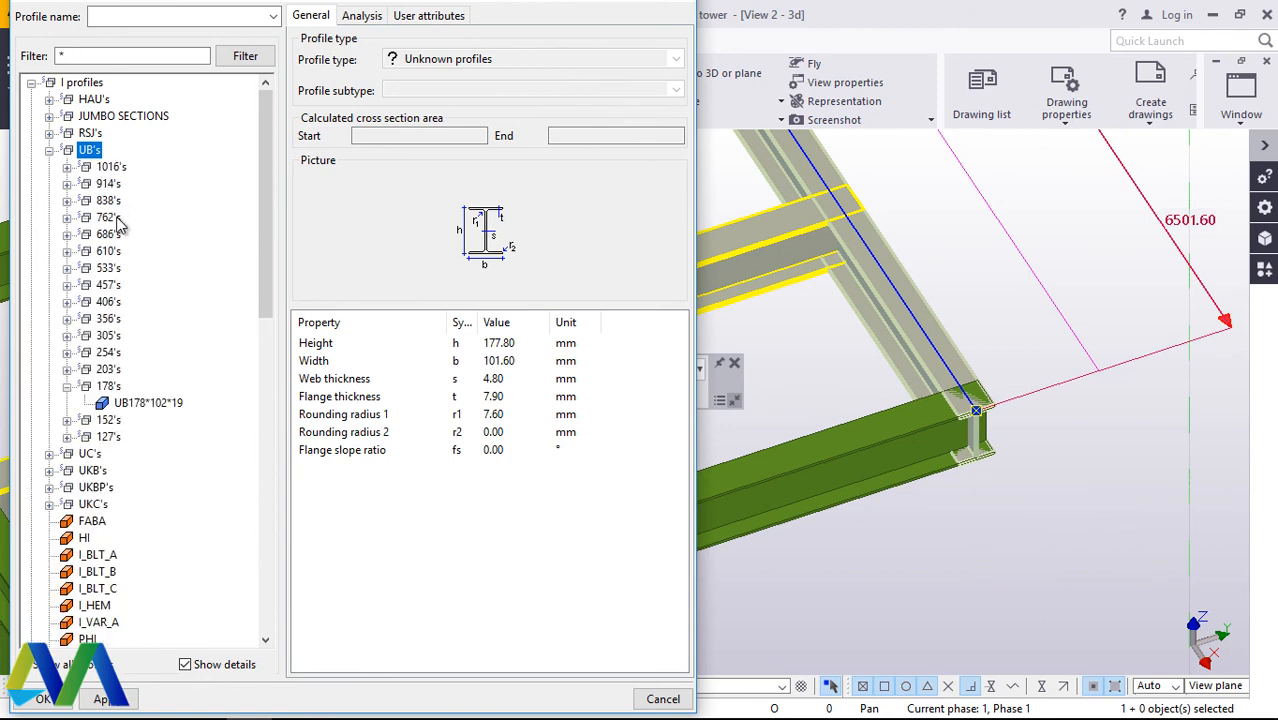
pyautogui.click(66, 370)
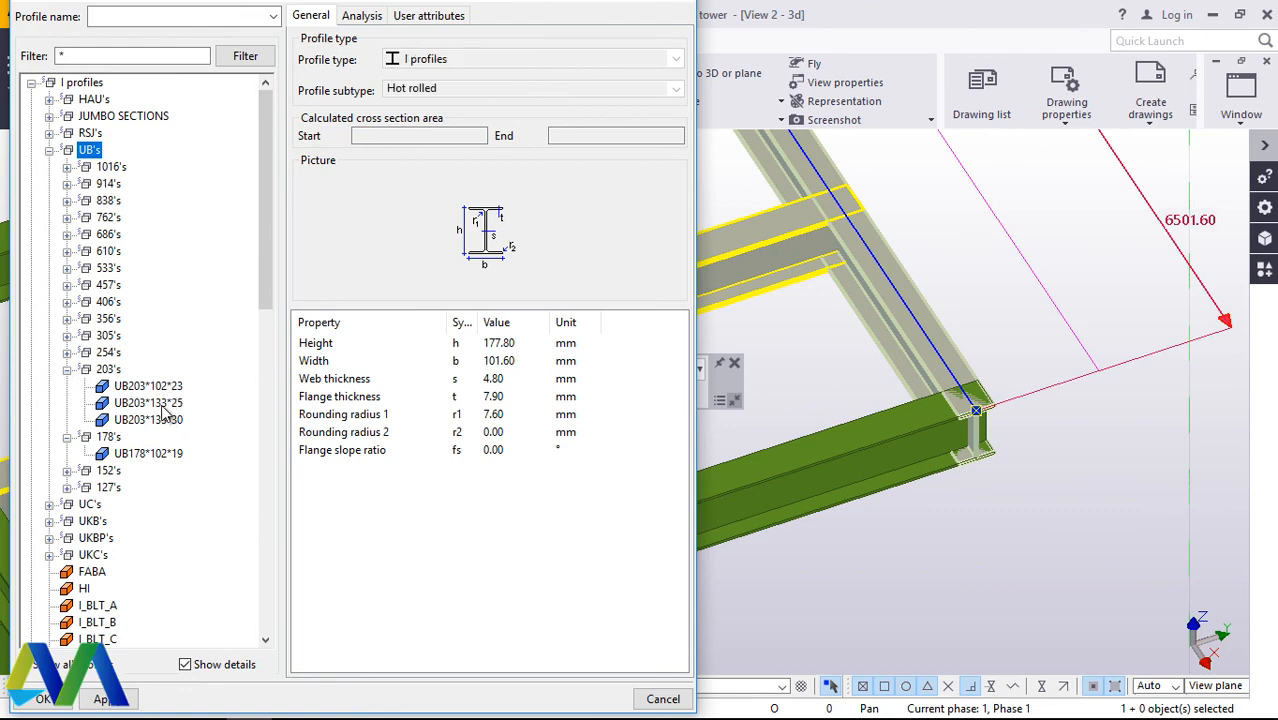
pyautogui.click(55, 701)
pyautogui.click(240, 498)
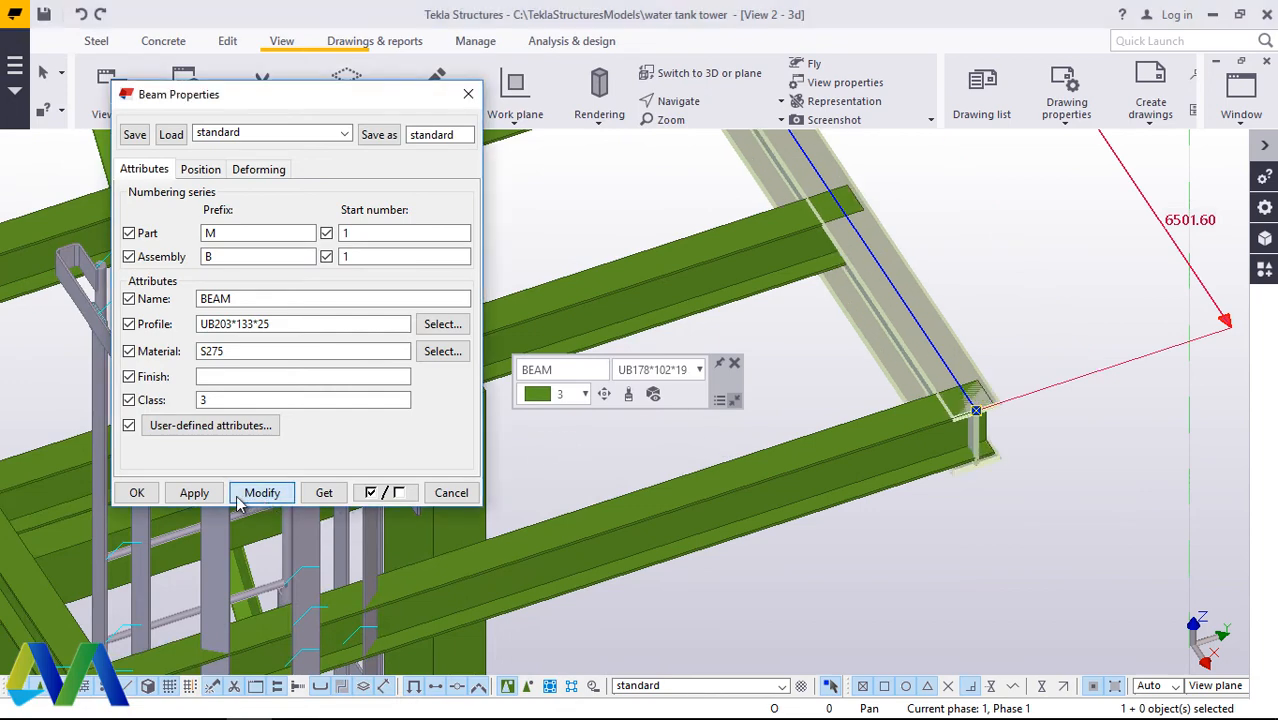
pyautogui.click(140, 493)
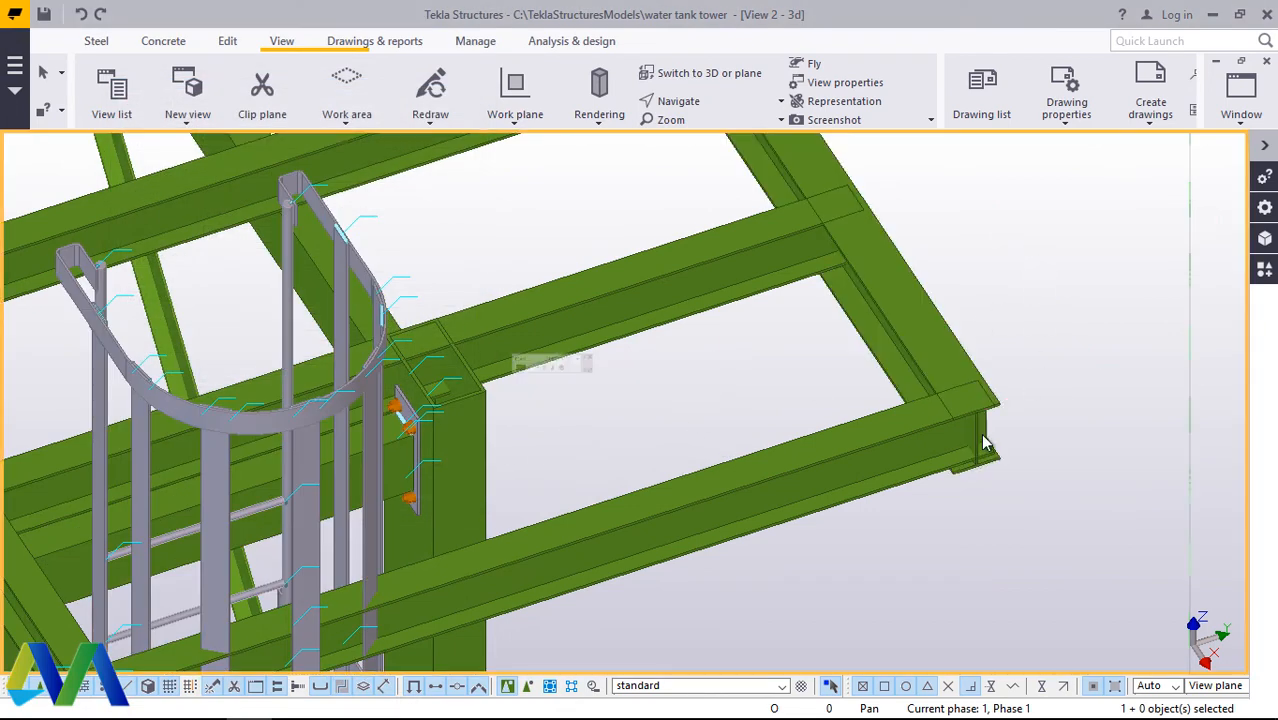
# Step: Examine the corner joint between the UB203*133*25 edge beam and the outer cross beam from a rotated side view
pyautogui.scroll(5, 980, 447)
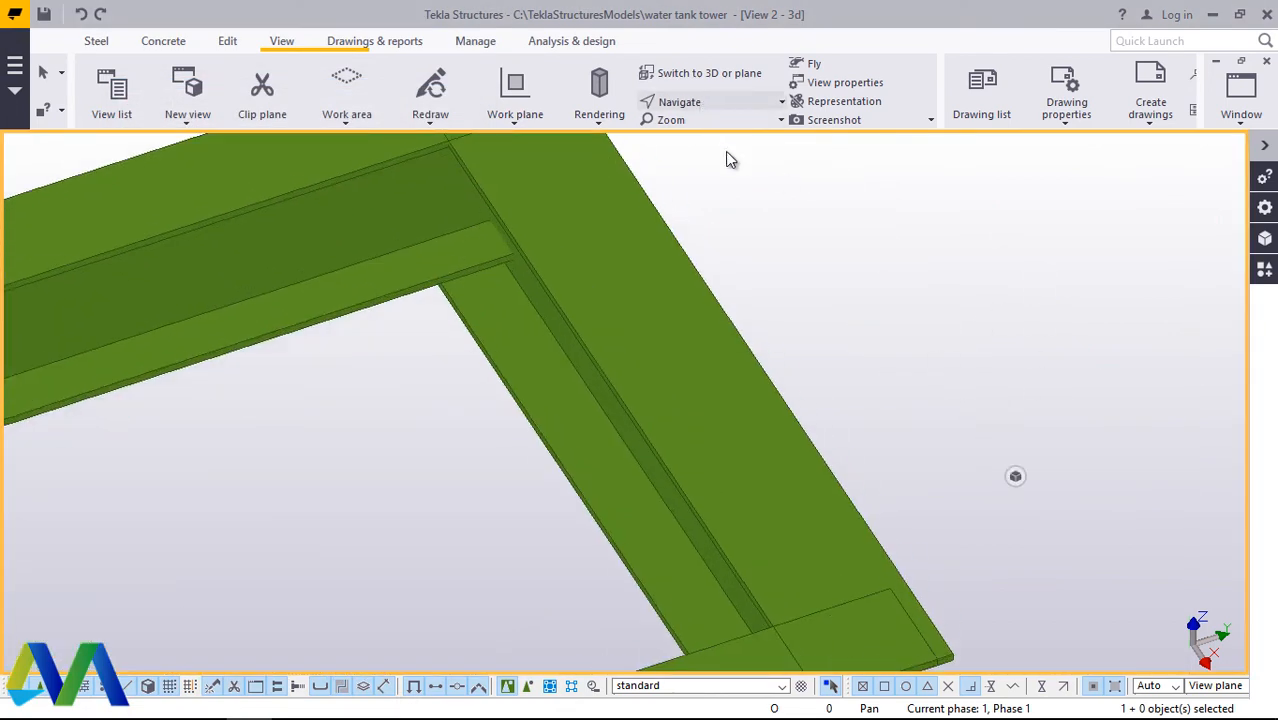
pyautogui.click(716, 103)
pyautogui.click(708, 130)
pyautogui.scroll(-4, 736, 222)
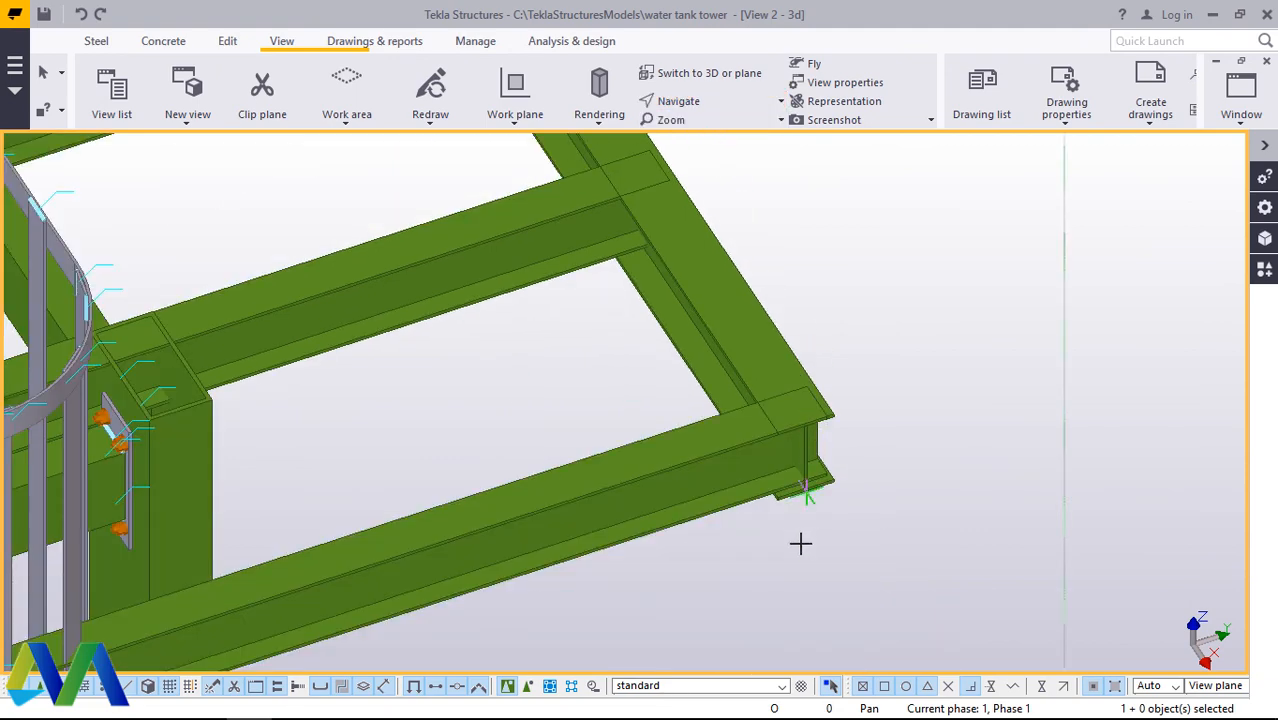
pyautogui.moveTo(795, 470); pyautogui.dragTo(731, 348)
pyautogui.moveTo(836, 432)
pyautogui.mouseDown()
pyautogui.moveTo(787, 434)
pyautogui.moveTo(820, 440)
pyautogui.mouseUp()
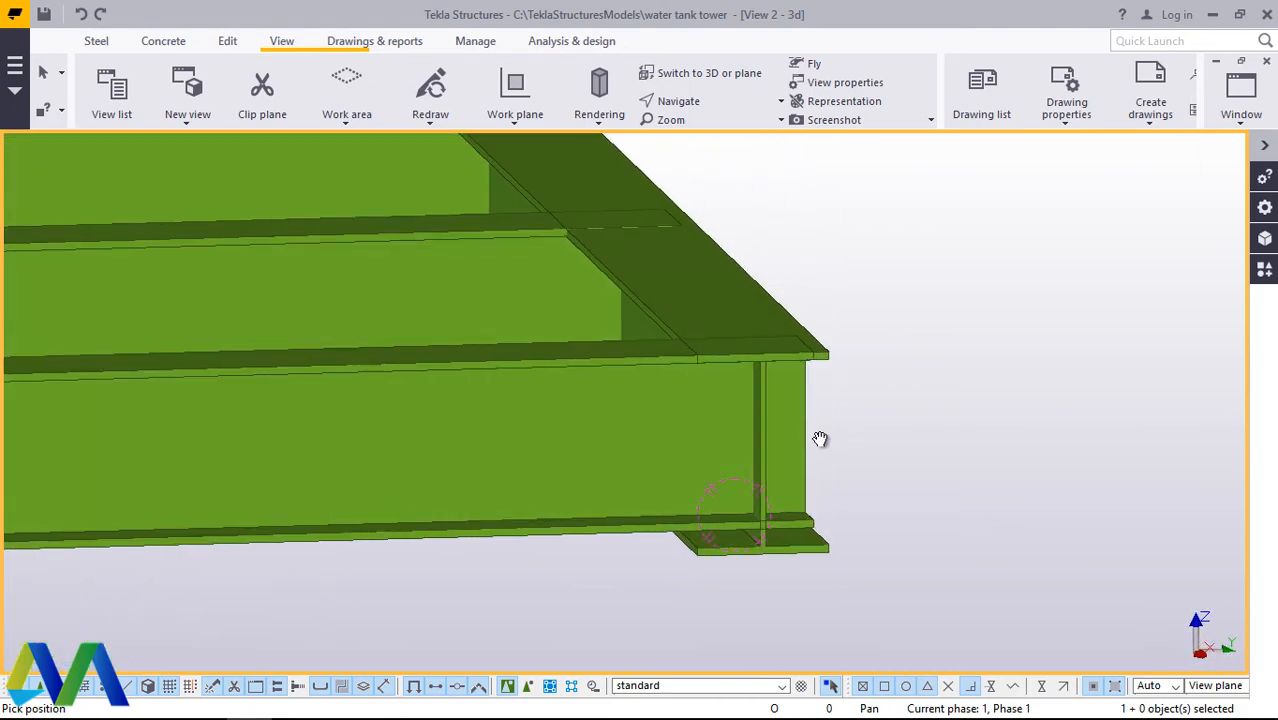
pyautogui.rightClick(869, 348)
pyautogui.click(916, 372)
pyautogui.scroll(3, 822, 430)
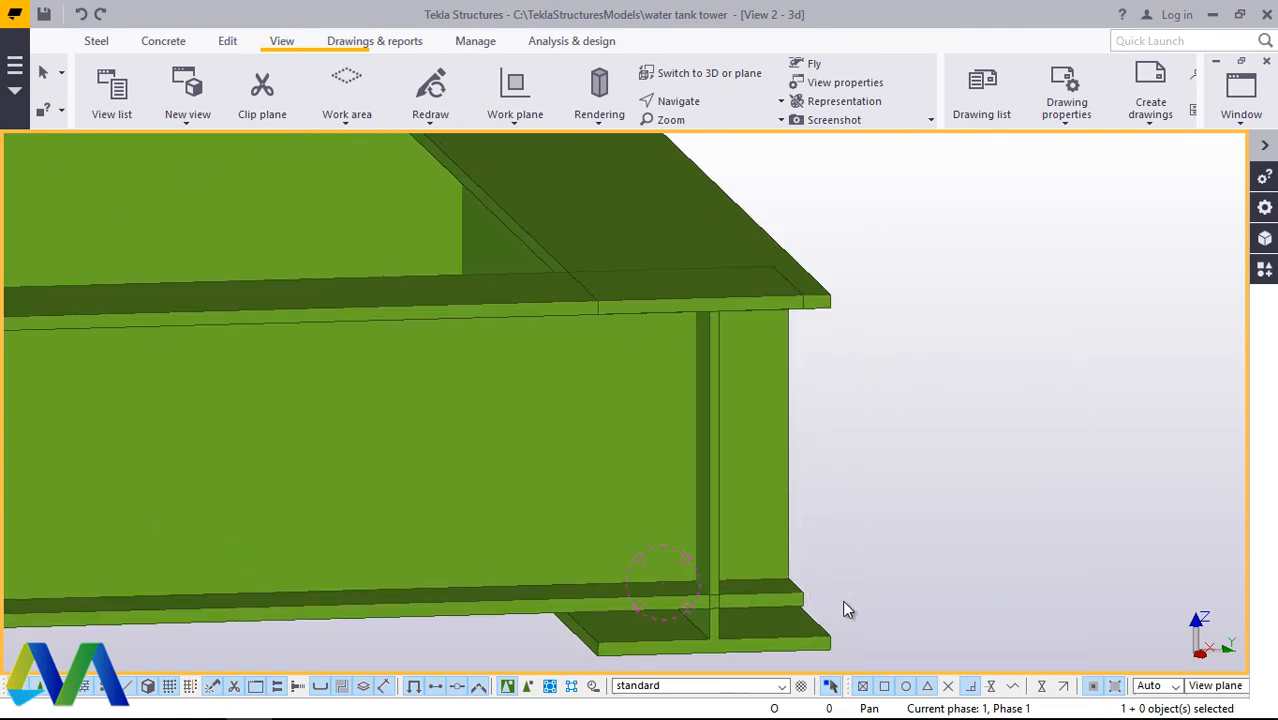
# Step: Set the edge beam's depth position to Middle in its beam properties
pyautogui.doubleClick(793, 641)
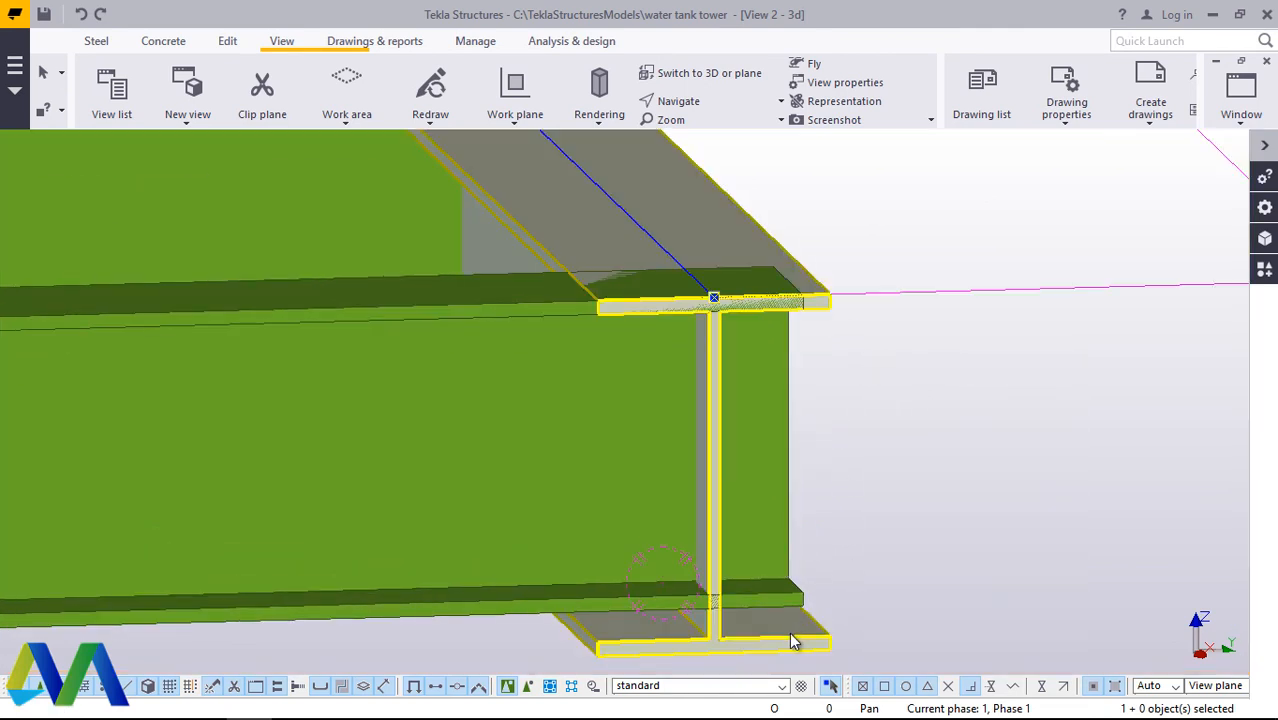
pyautogui.click(199, 170)
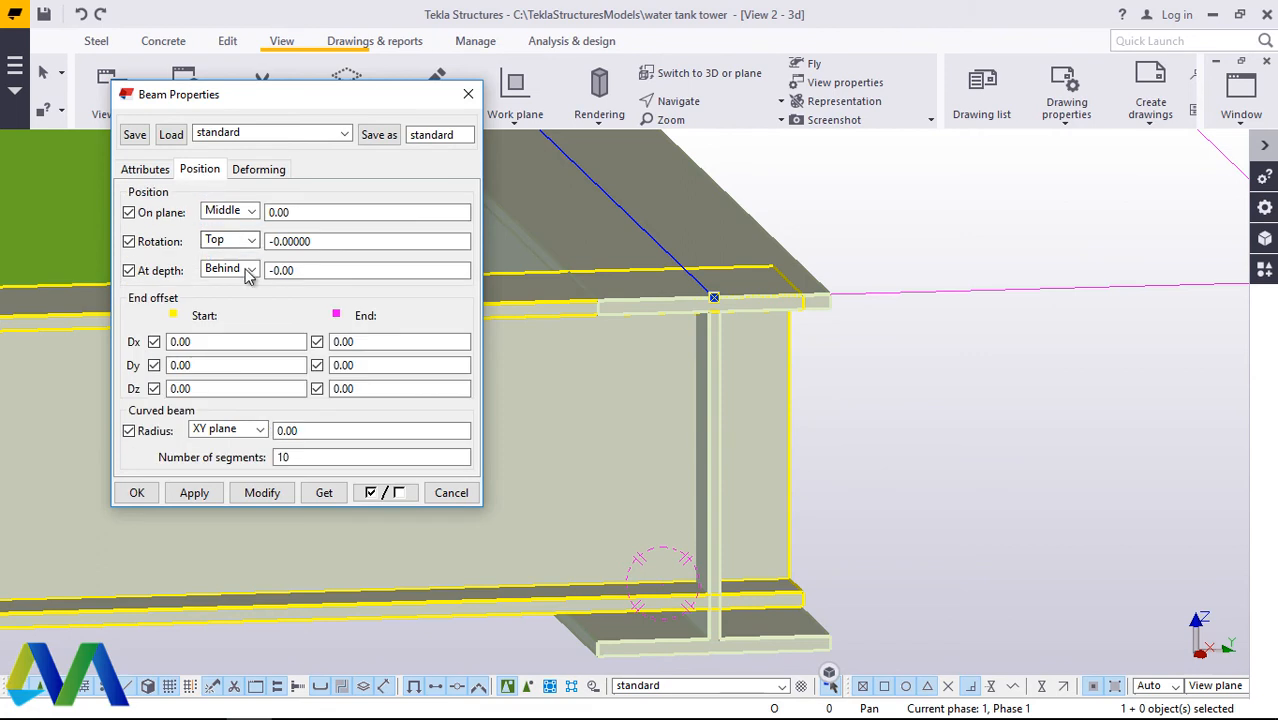
pyautogui.click(263, 498)
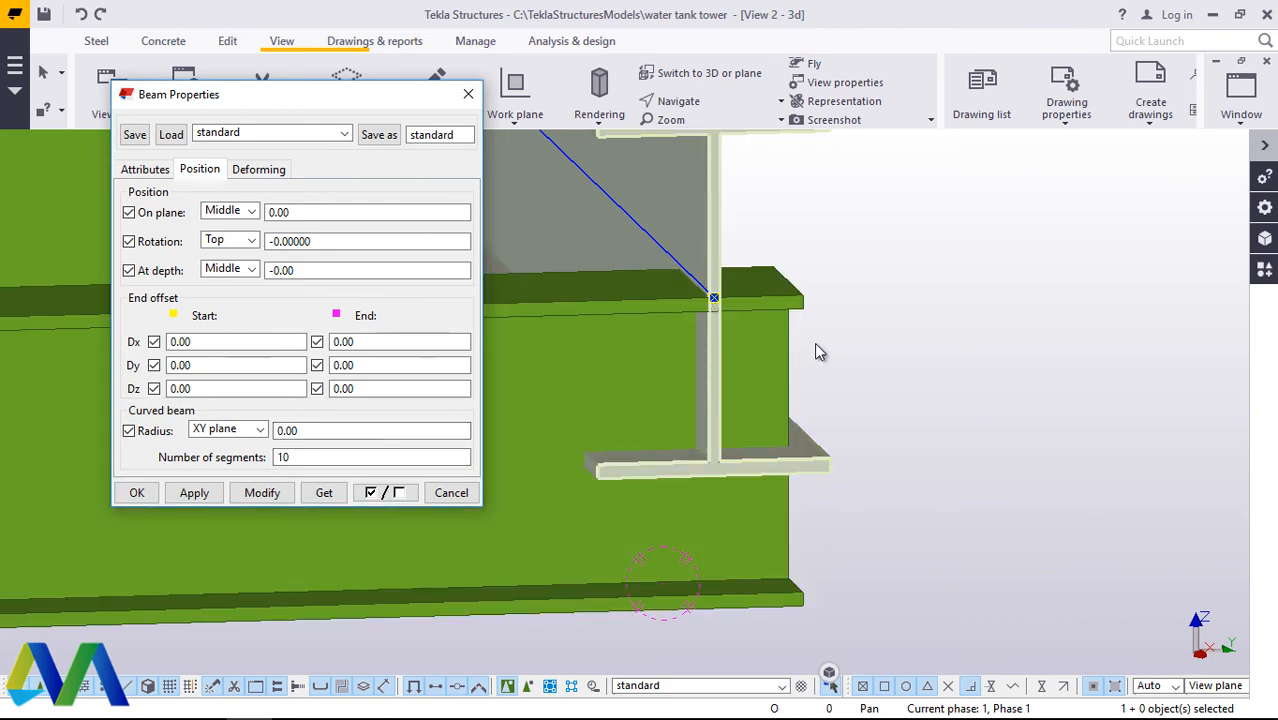
pyautogui.click(705, 378)
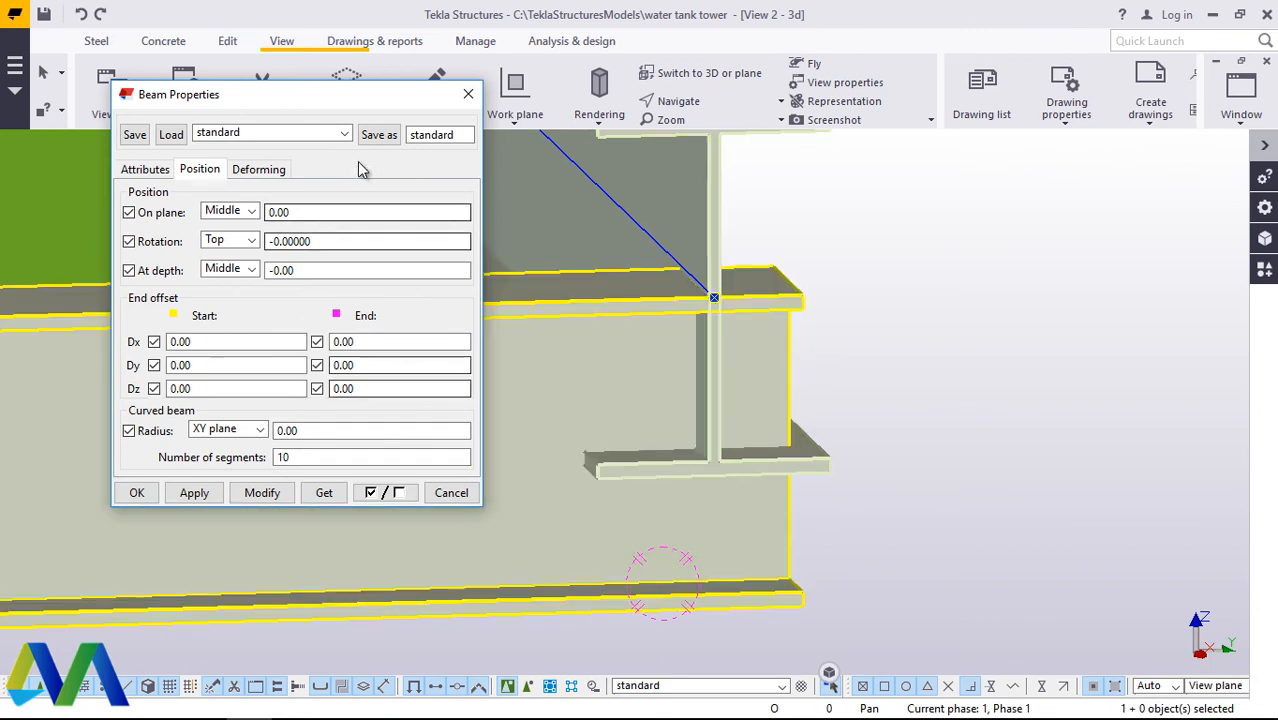
pyautogui.click(467, 96)
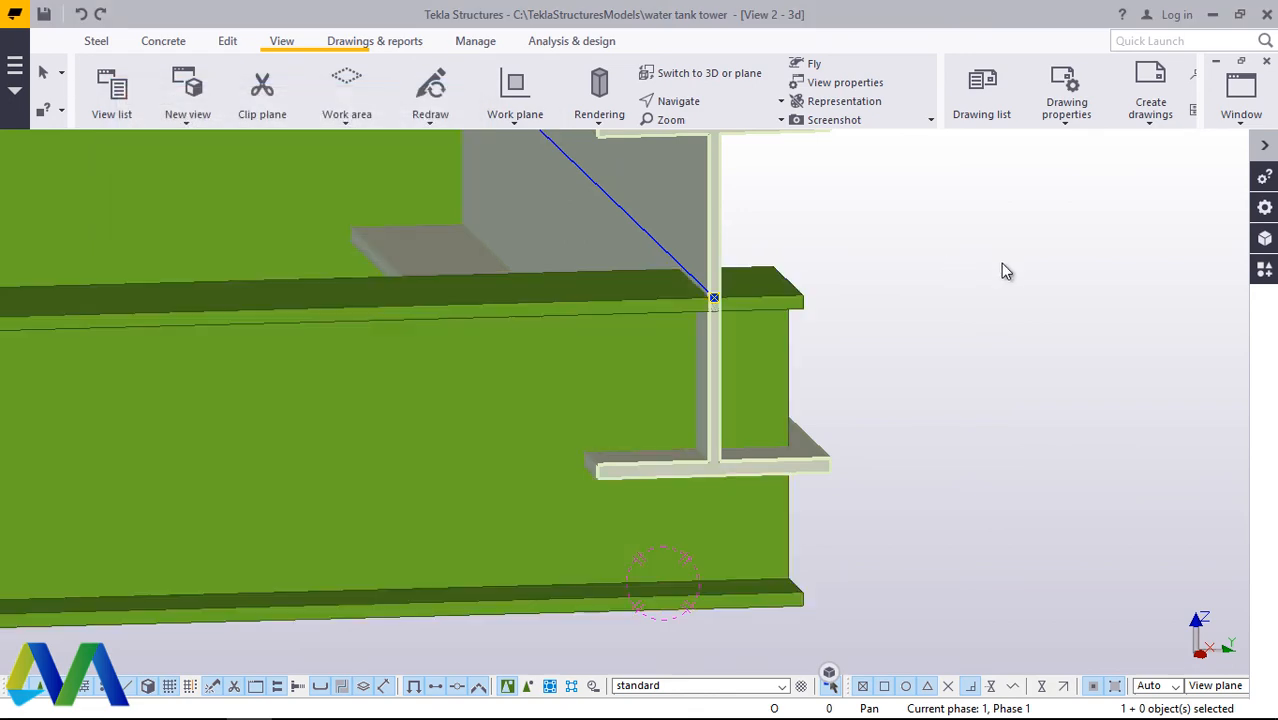
# Step: Examine how the edge beam overlaps the outer cross beam's end from a view facing the grid corner
pyautogui.click(706, 114)
pyautogui.click(710, 134)
pyautogui.moveTo(778, 427); pyautogui.dragTo(545, 461)
pyautogui.rightClick(693, 418)
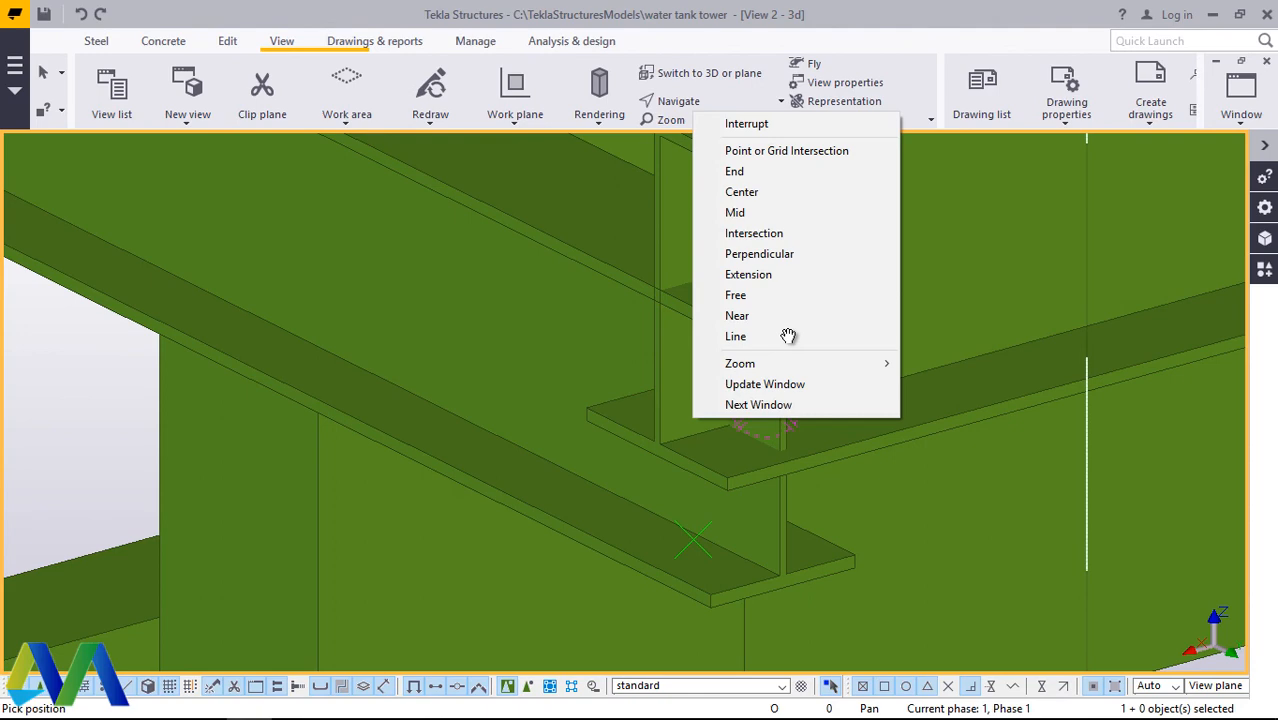
pyautogui.click(736, 125)
pyautogui.scroll(1, 796, 340)
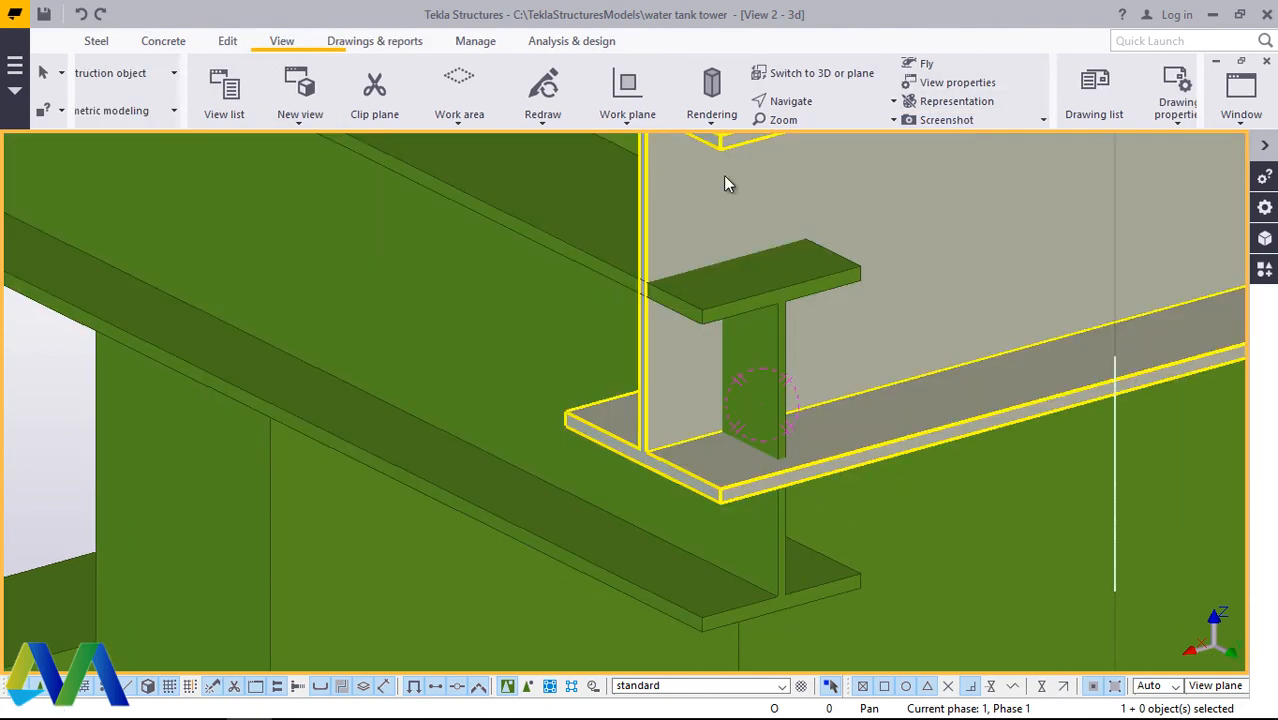
pyautogui.scroll(-3, 670, 433)
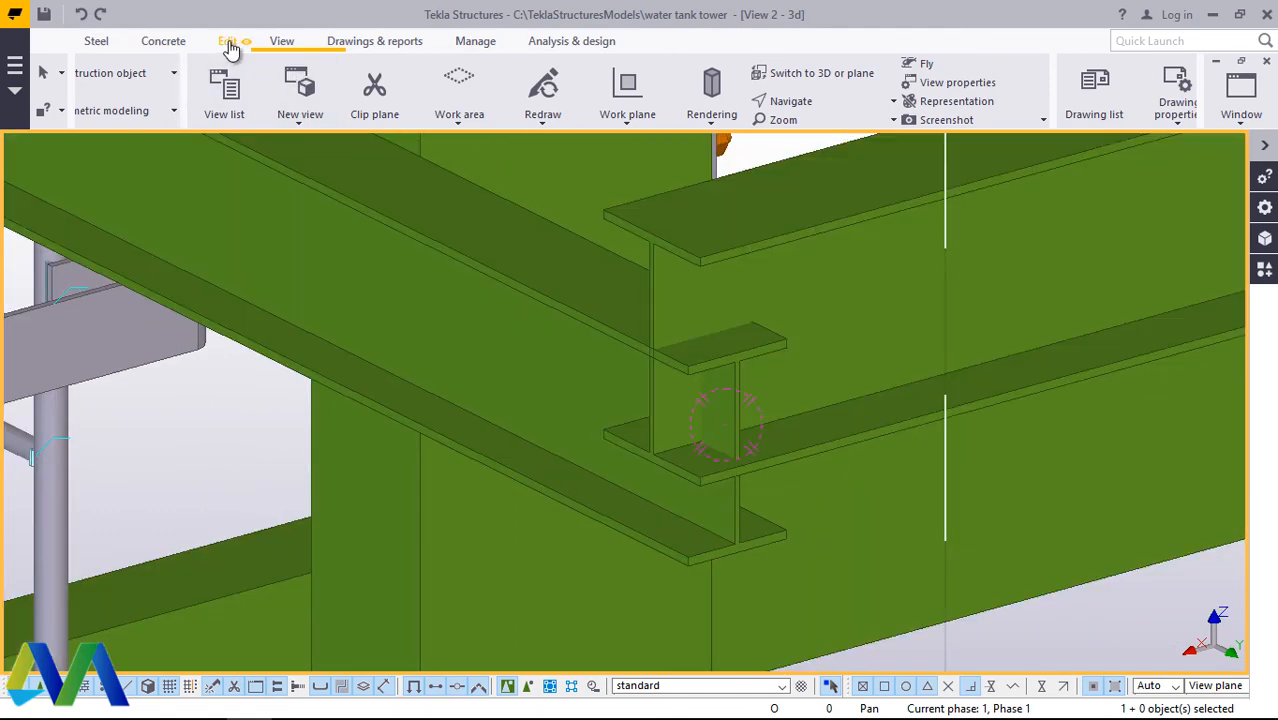
# Step: Add one division point on the line between the top and bottom flange midpoints of the outer cross beam's end
pyautogui.click(229, 45)
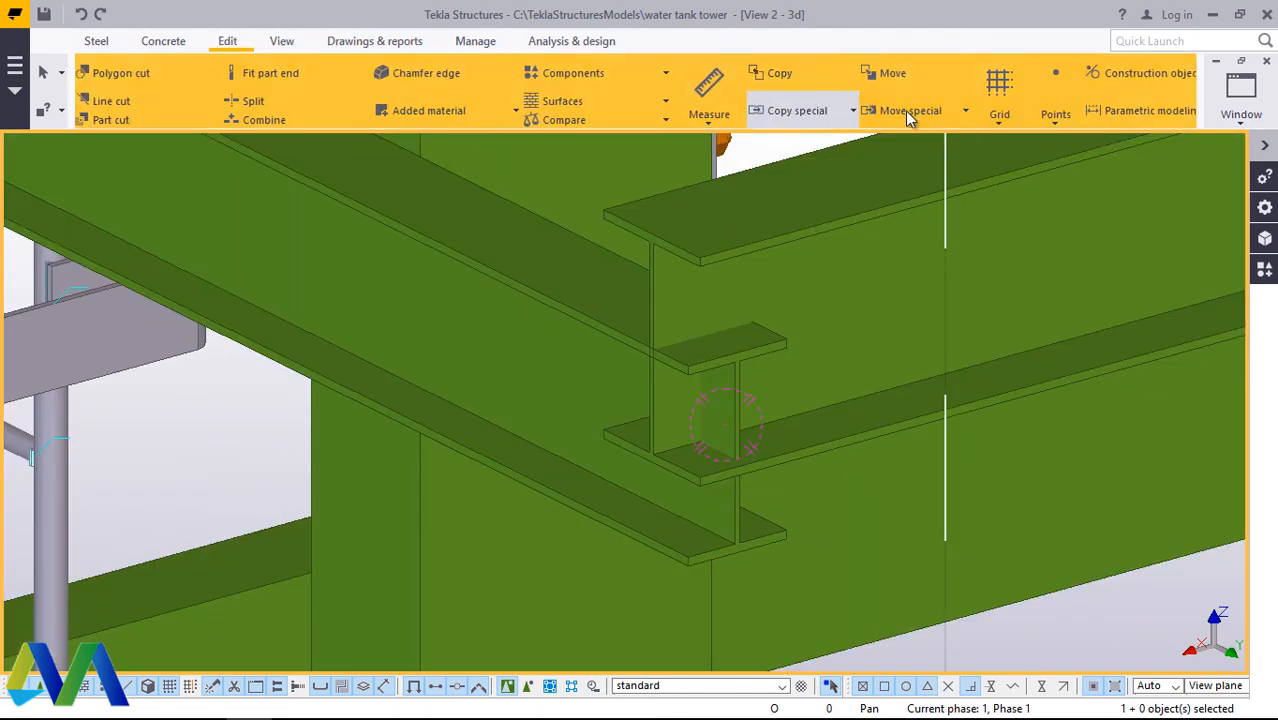
pyautogui.click(1060, 127)
pyautogui.click(1068, 151)
pyautogui.scroll(5, 760, 350)
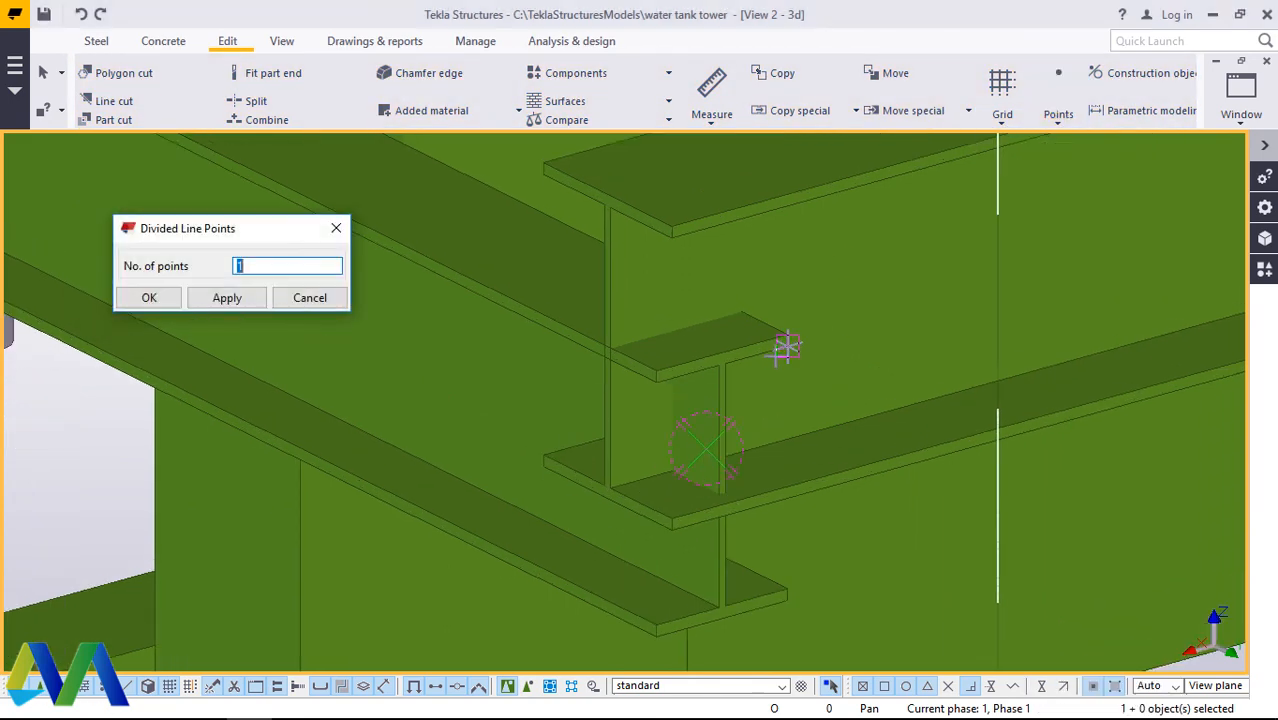
pyautogui.click(714, 338)
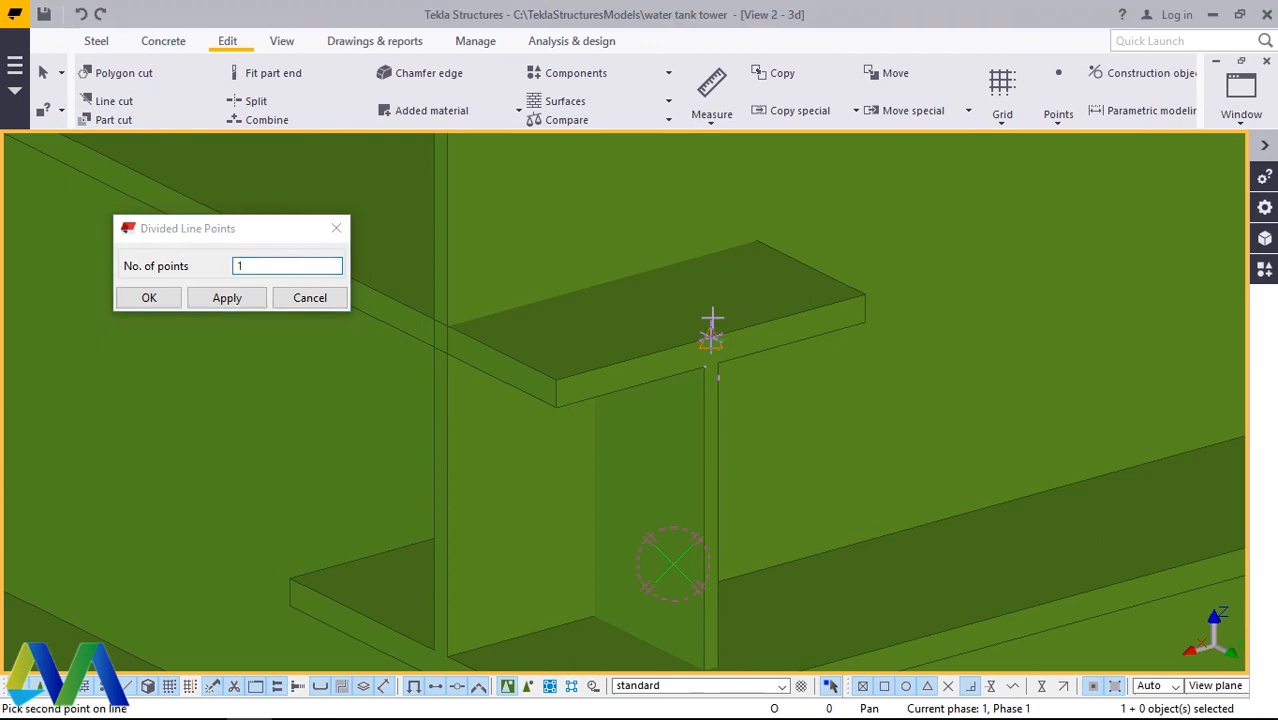
pyautogui.scroll(-6, 711, 292)
pyautogui.scroll(5, 738, 514)
pyautogui.scroll(1, 700, 540)
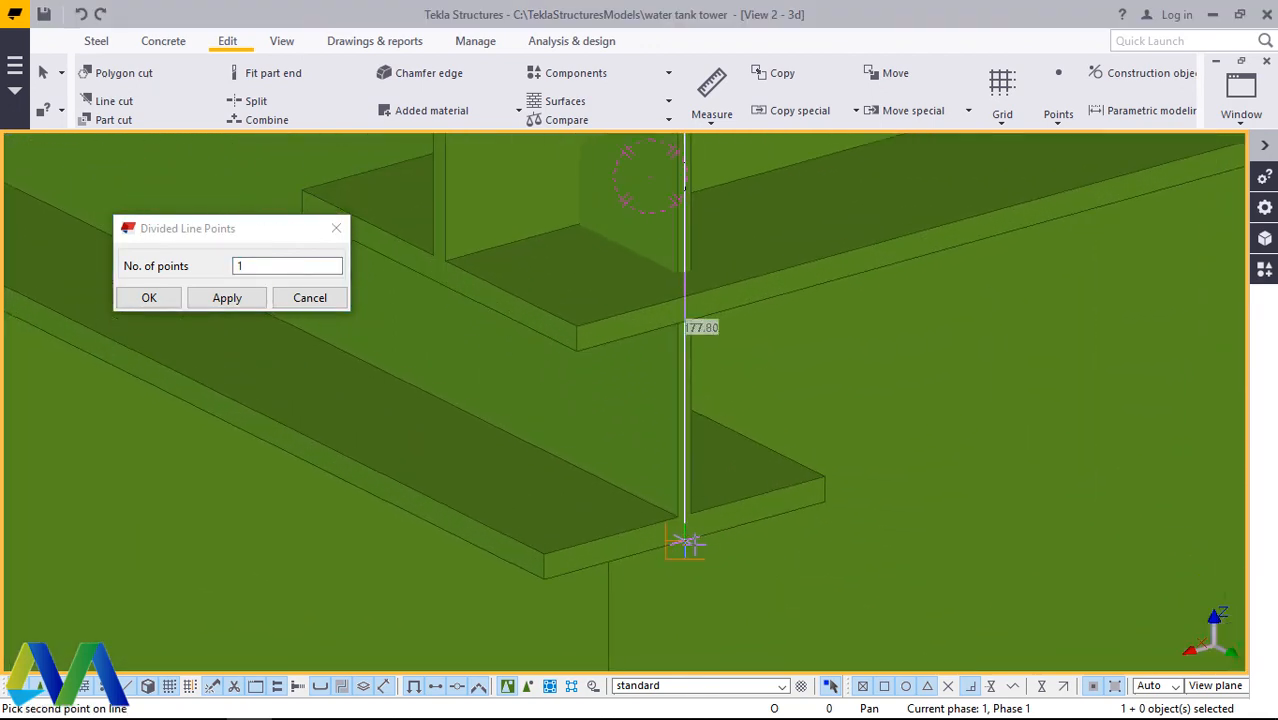
pyautogui.rightClick(762, 376)
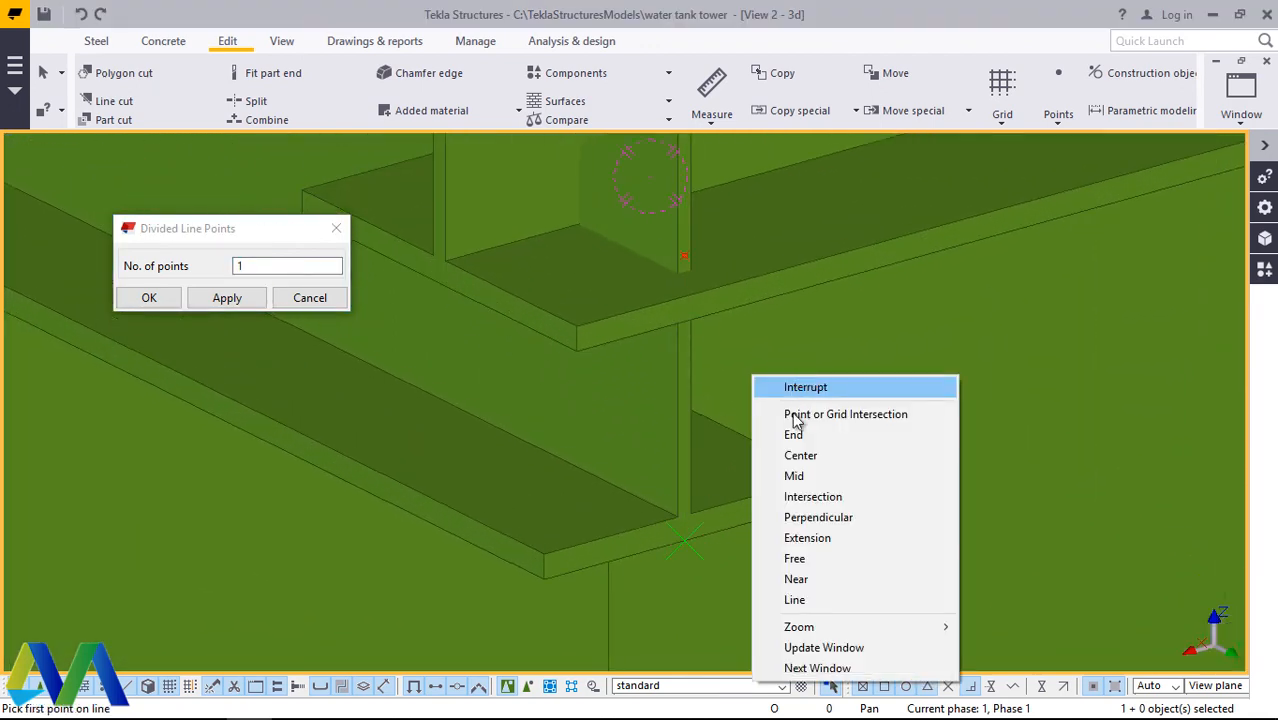
pyautogui.click(795, 389)
pyautogui.scroll(-5, 782, 423)
pyautogui.click(130, 303)
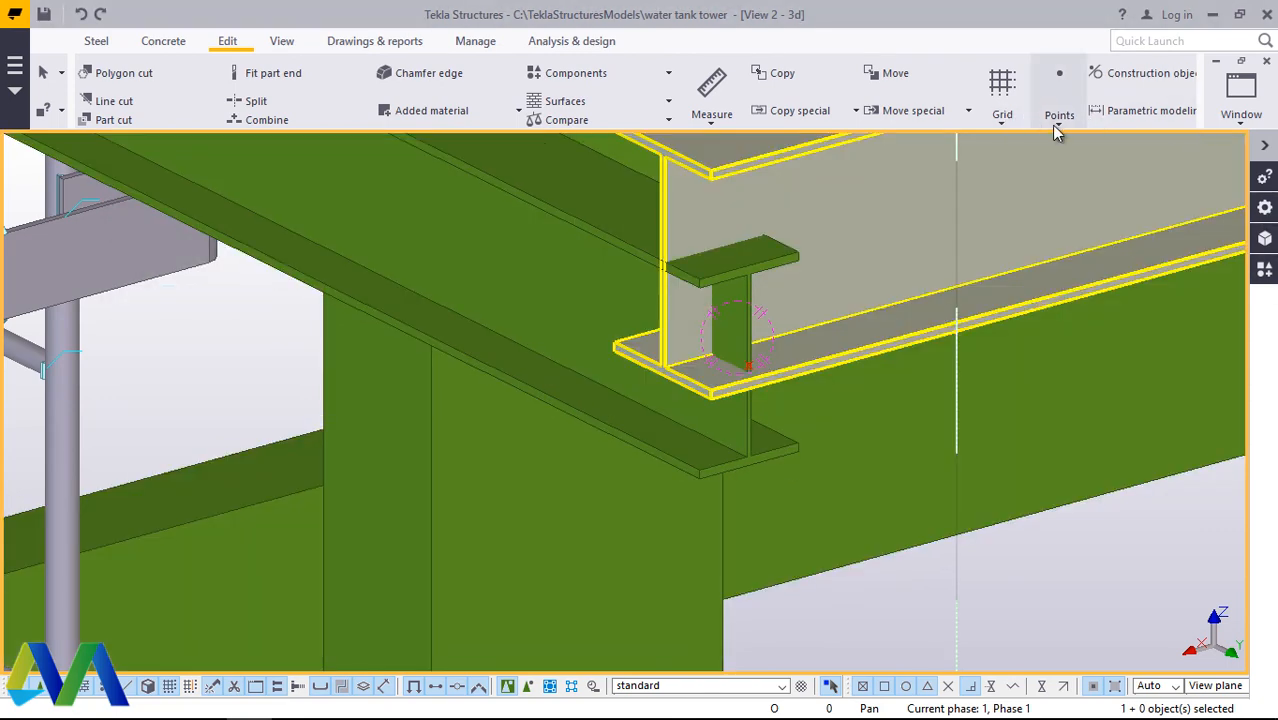
# Step: Add one division point on the line between the top and bottom flange midpoints of the edge beam's end
pyautogui.click(1059, 115)
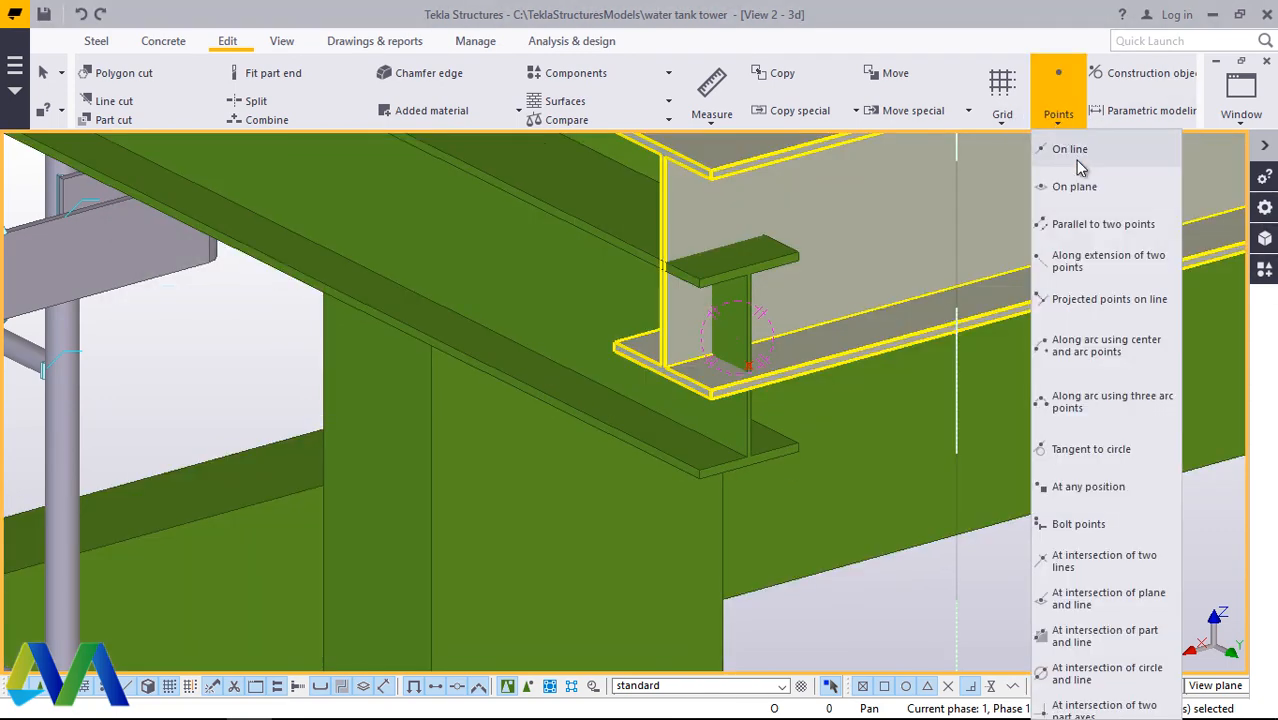
pyautogui.click(1060, 150)
pyautogui.scroll(2, 864, 405)
pyautogui.scroll(4, 676, 232)
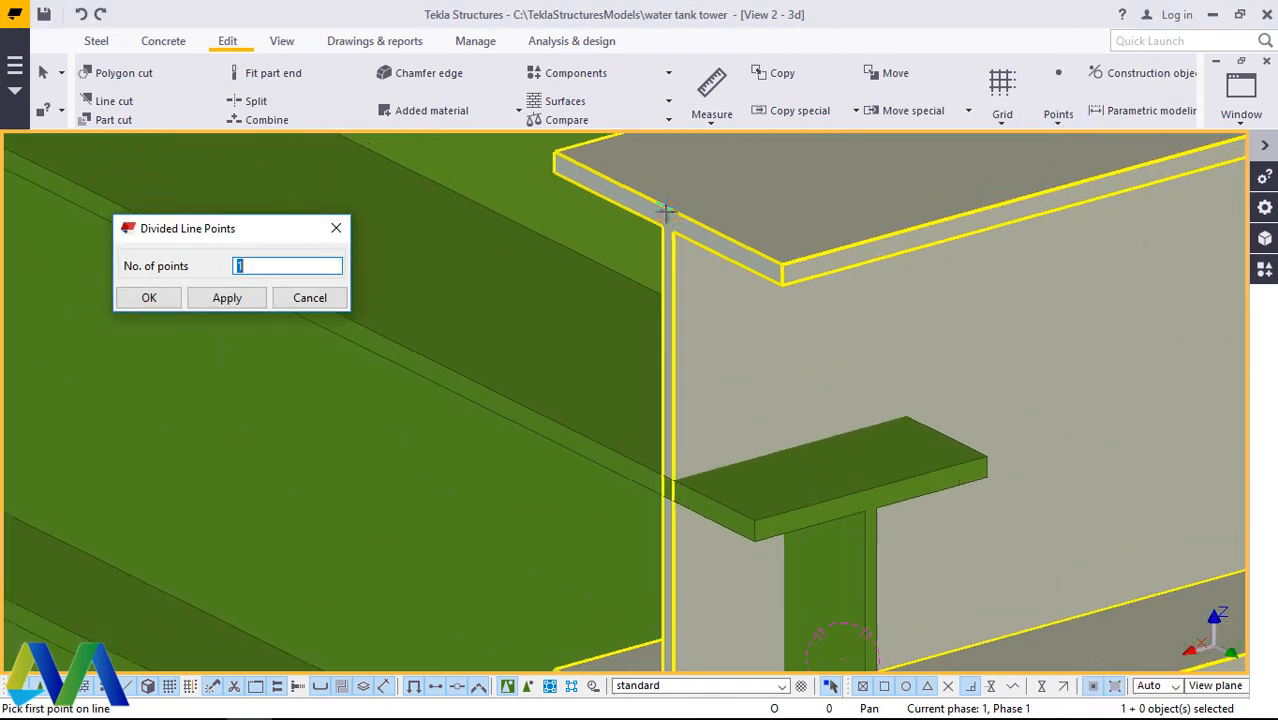
pyautogui.click(676, 230)
pyautogui.scroll(-4, 676, 232)
pyautogui.scroll(5, 684, 478)
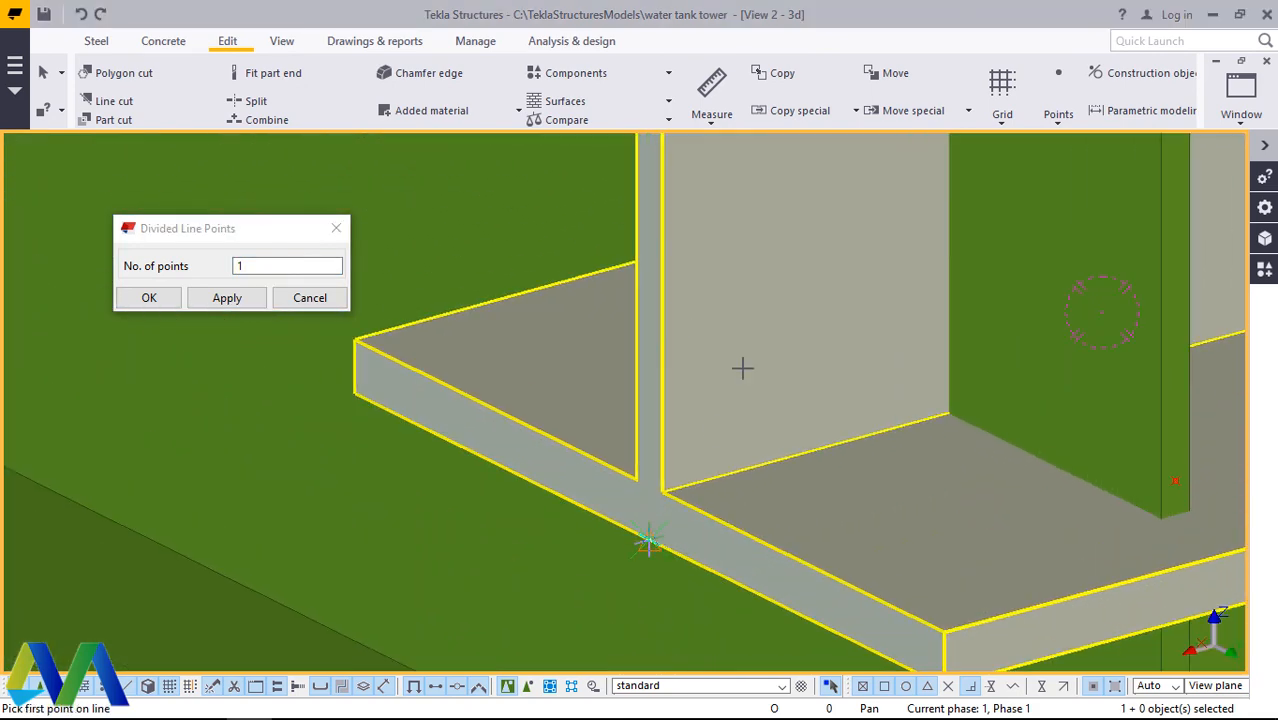
pyautogui.rightClick(766, 311)
pyautogui.click(824, 321)
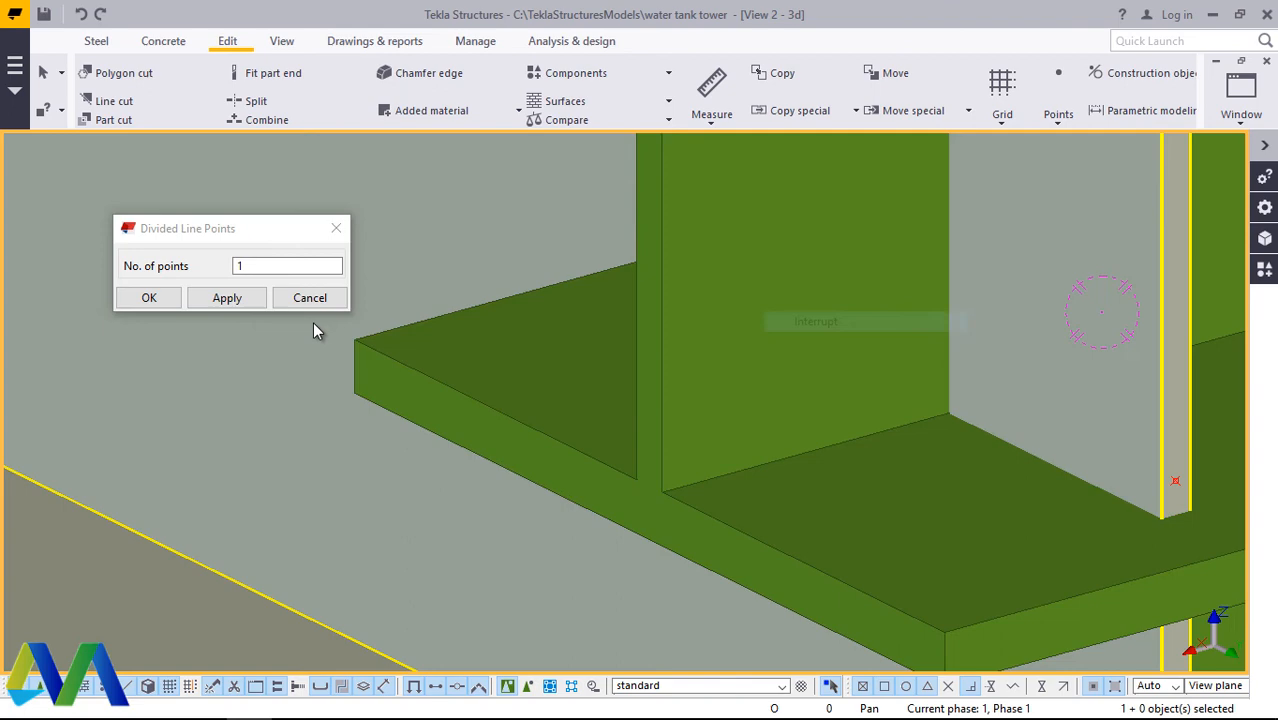
pyautogui.click(142, 298)
pyautogui.scroll(-6, 644, 413)
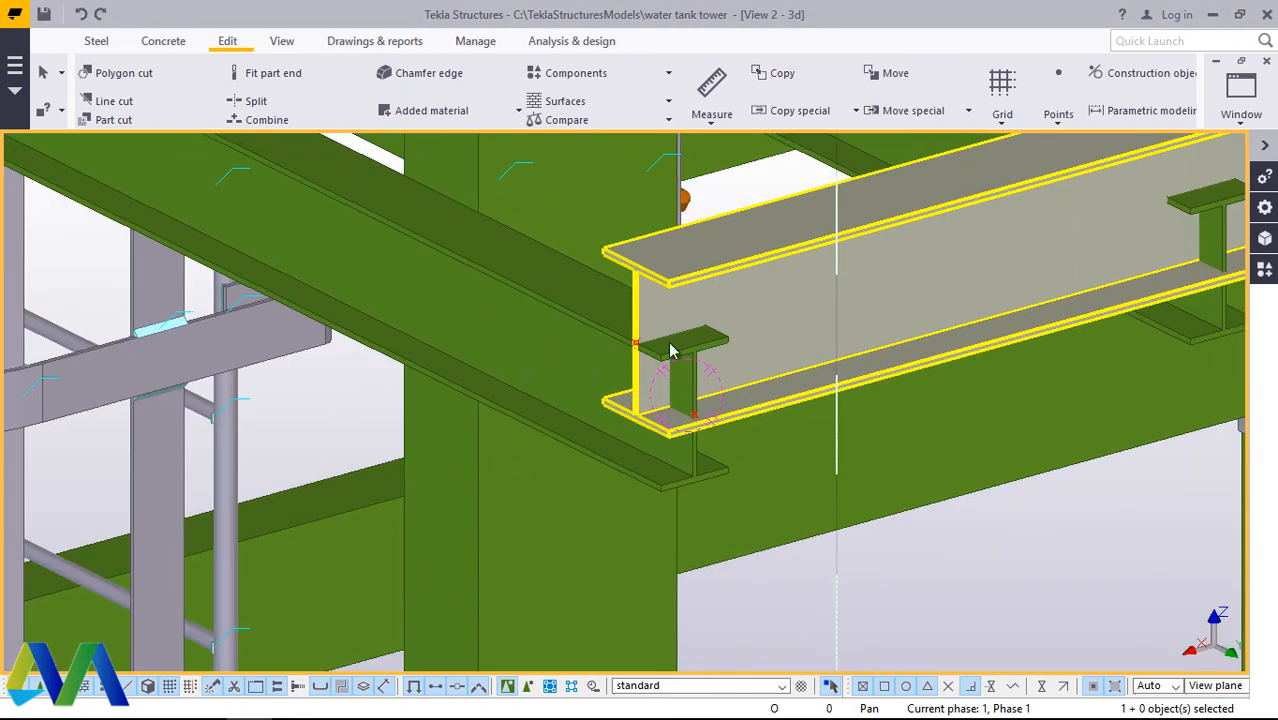
# Step: Move the edge beam from its own end's midpoint to the midpoint of the outer cross beam's end
pyautogui.scroll(2, 670, 350)
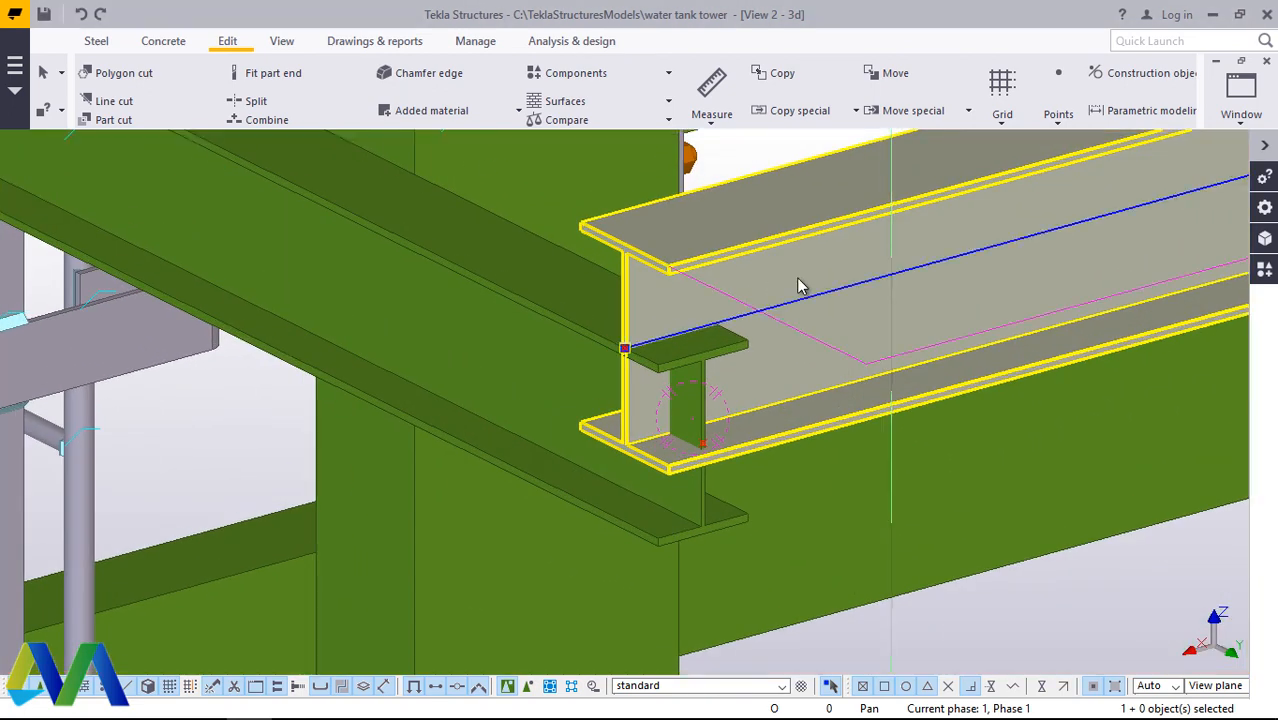
pyautogui.rightClick(798, 286)
pyautogui.click(844, 364)
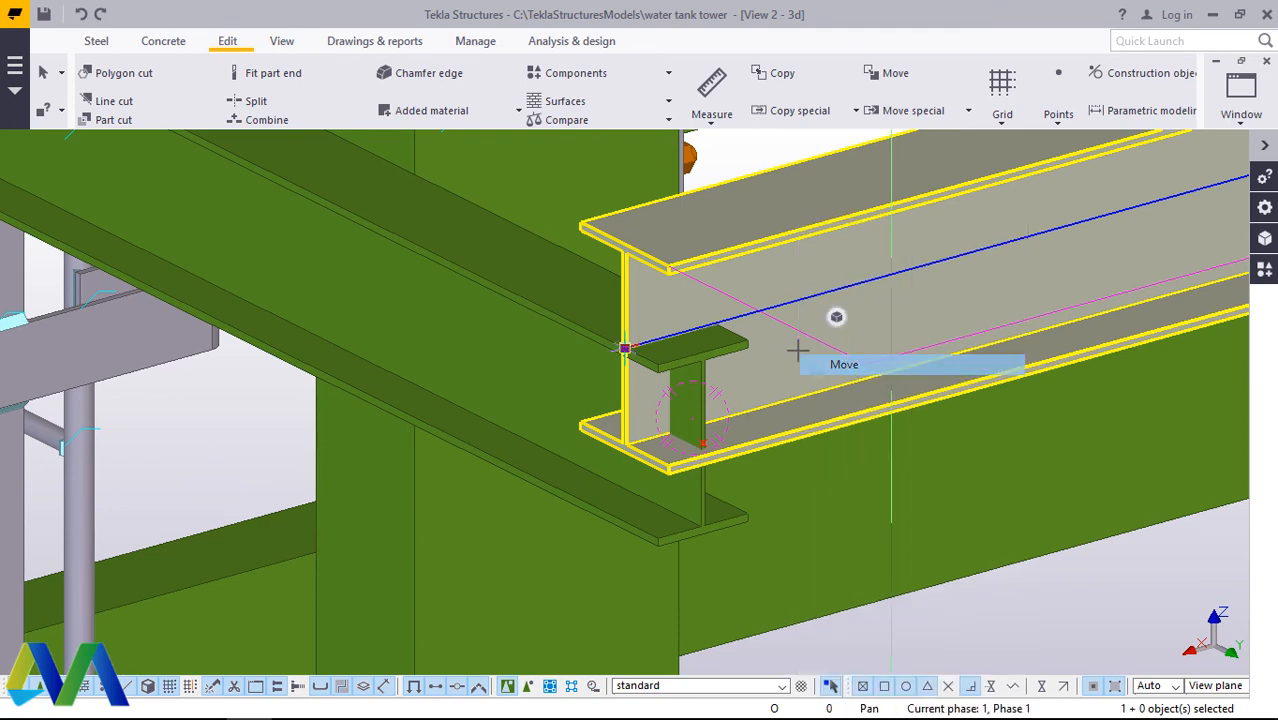
pyautogui.scroll(4, 625, 345)
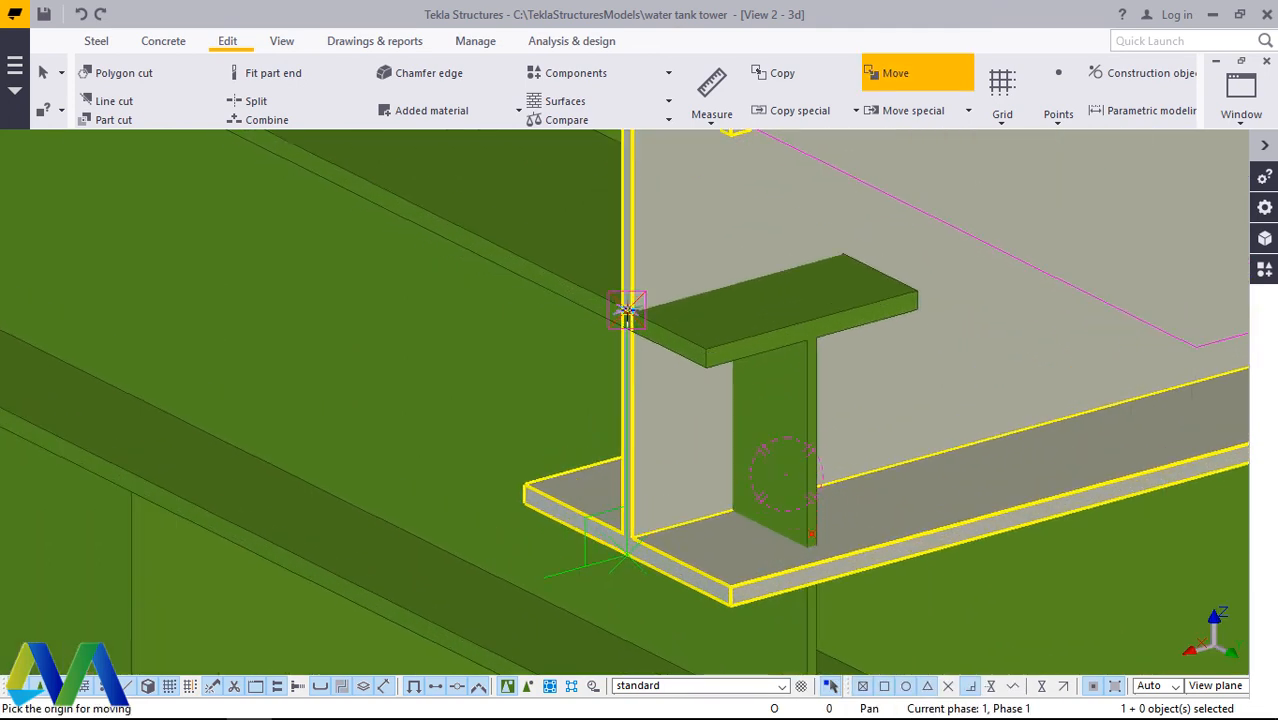
pyautogui.click(814, 541)
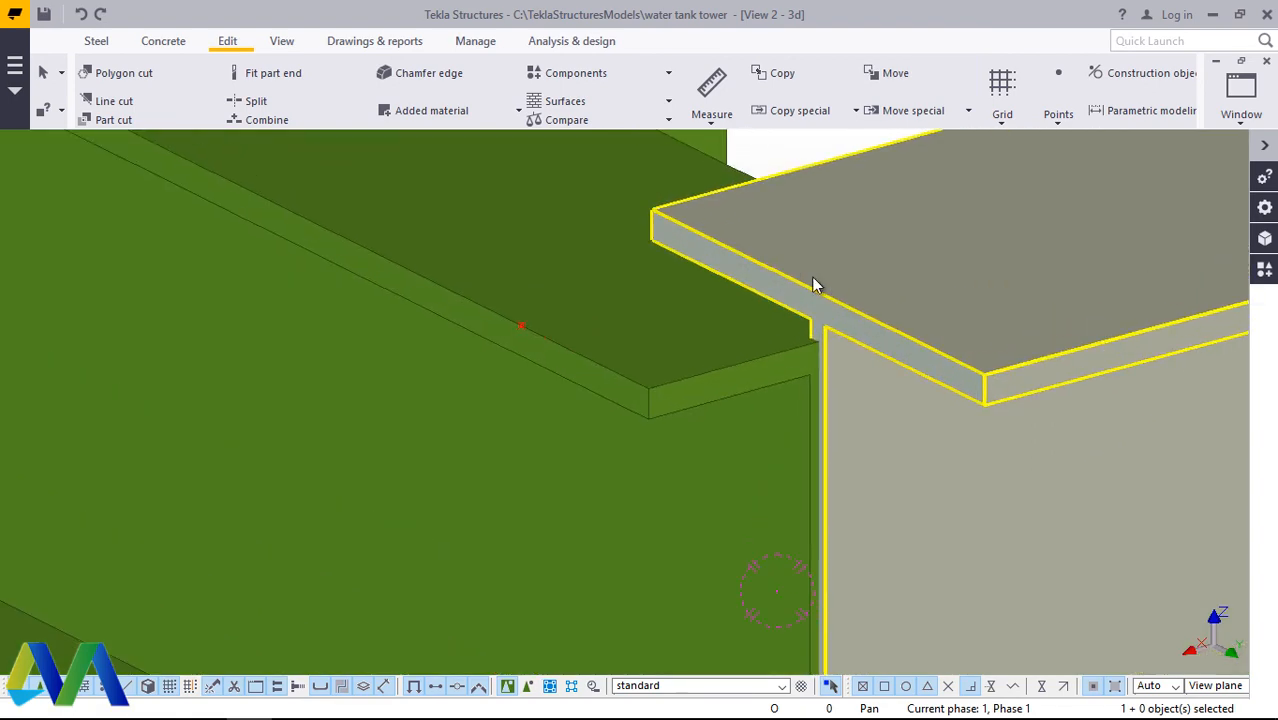
# Step: Examine the moved edge beam's fit against the cross beam ends at both corners of the grid
pyautogui.scroll(-3, 812, 290)
pyautogui.scroll(2, 820, 310)
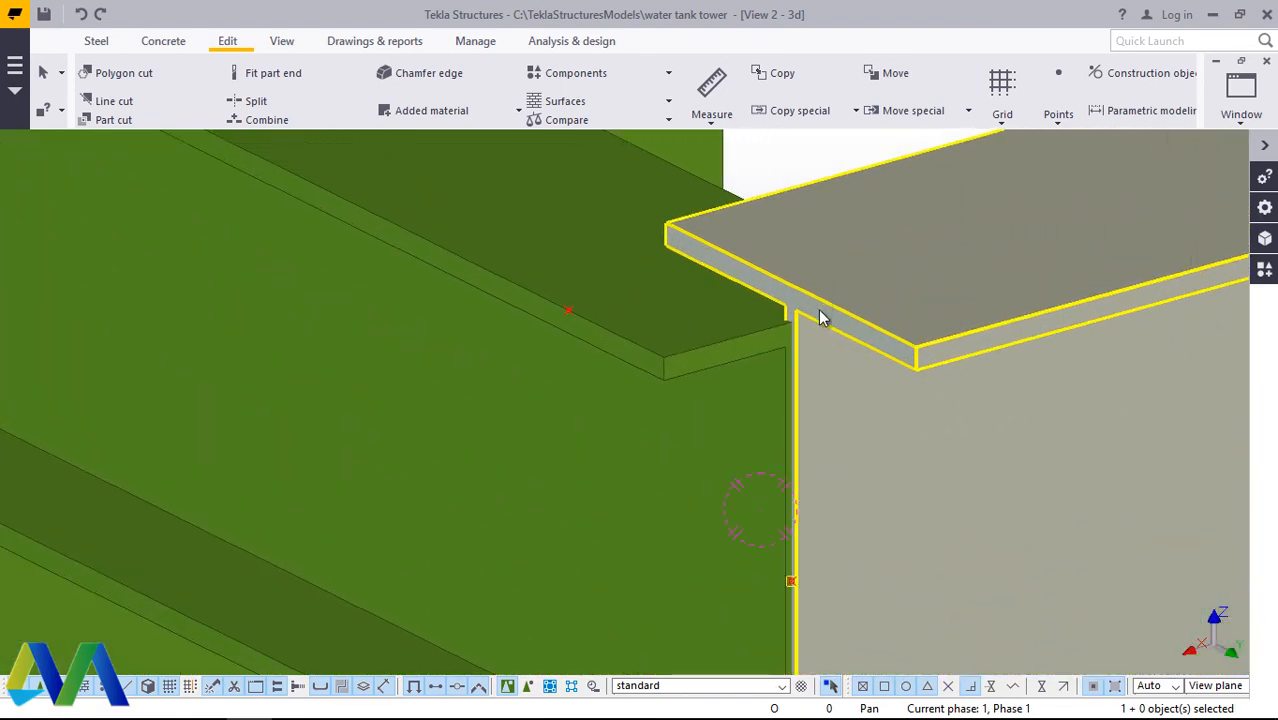
pyautogui.scroll(5, 815, 318)
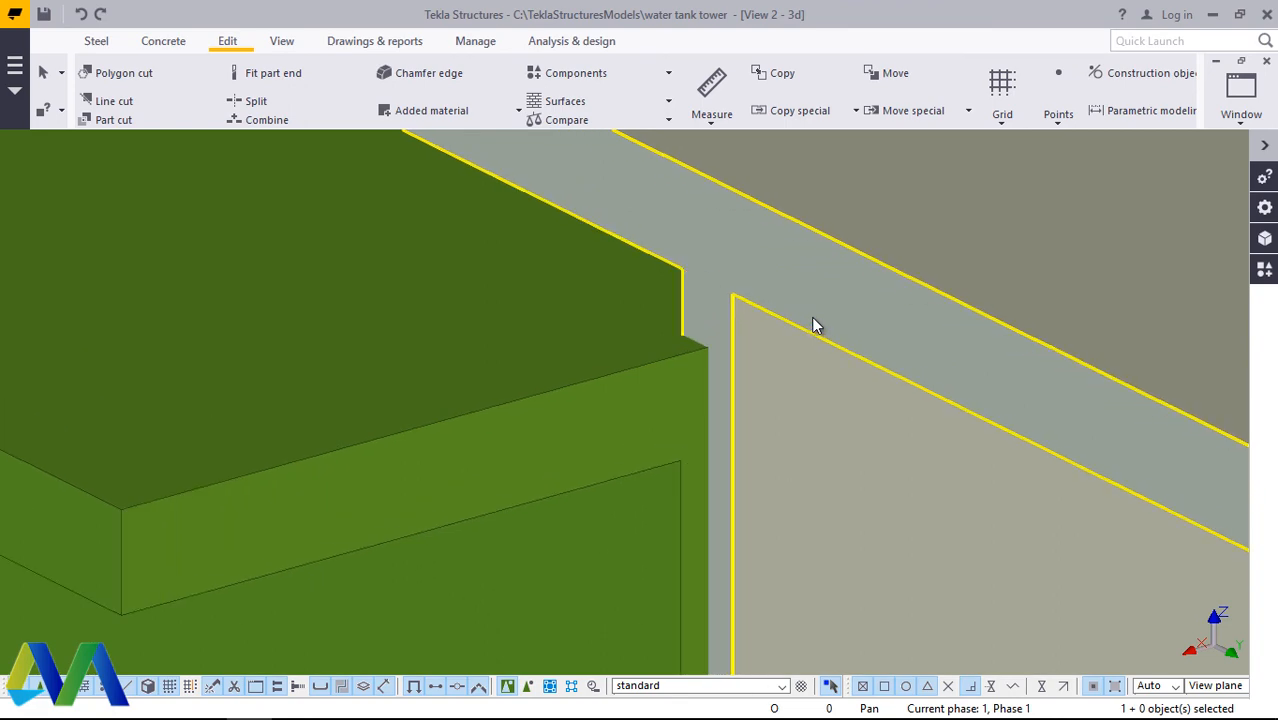
pyautogui.scroll(-7, 798, 358)
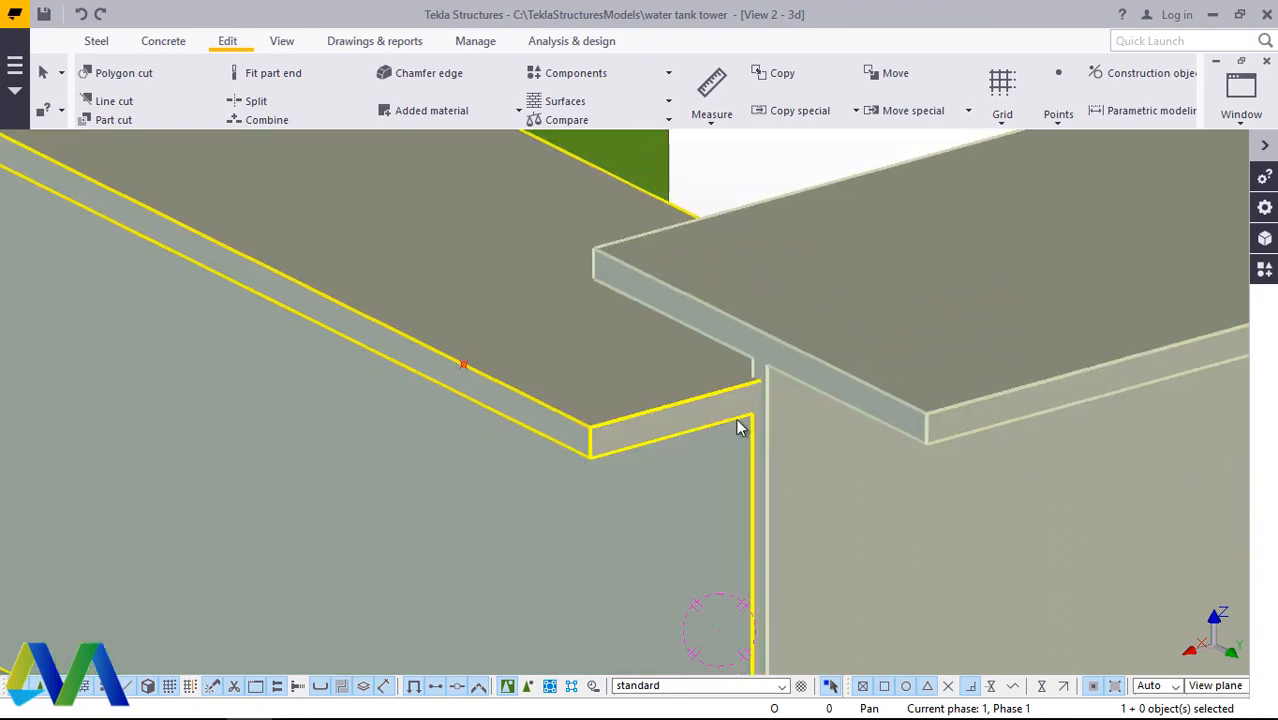
pyautogui.scroll(-5, 765, 402)
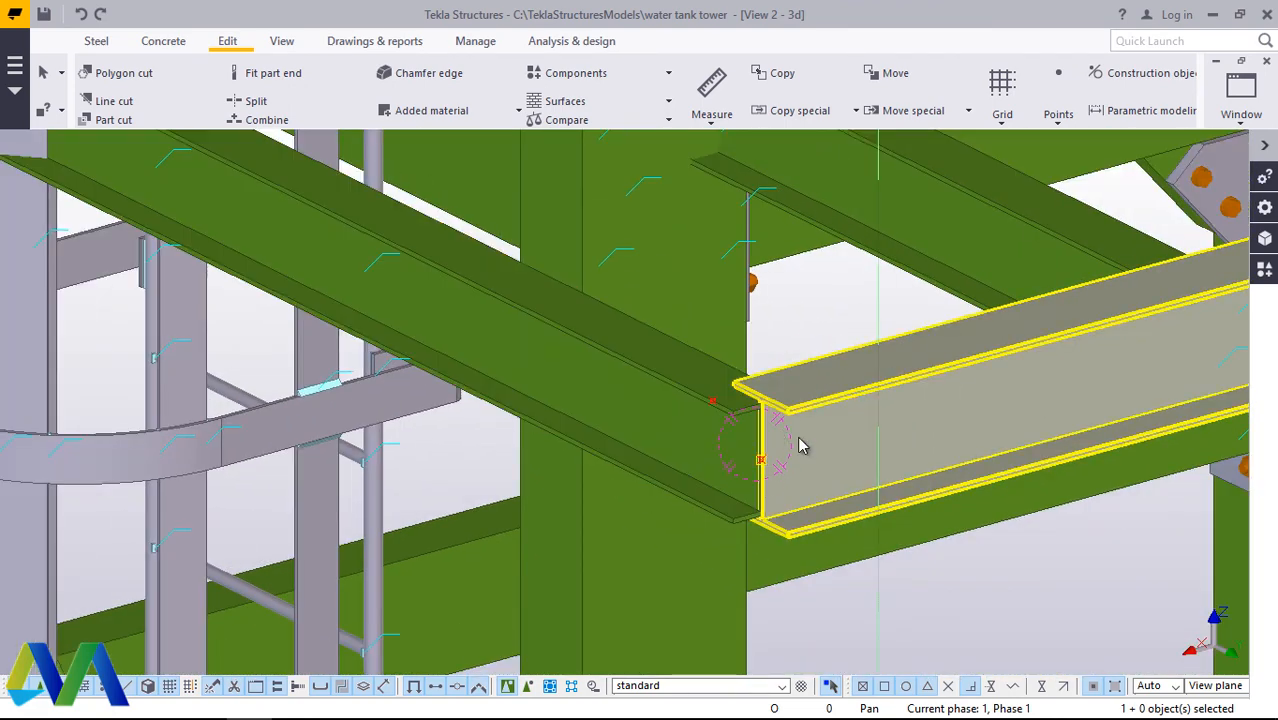
pyautogui.scroll(-8, 790, 490)
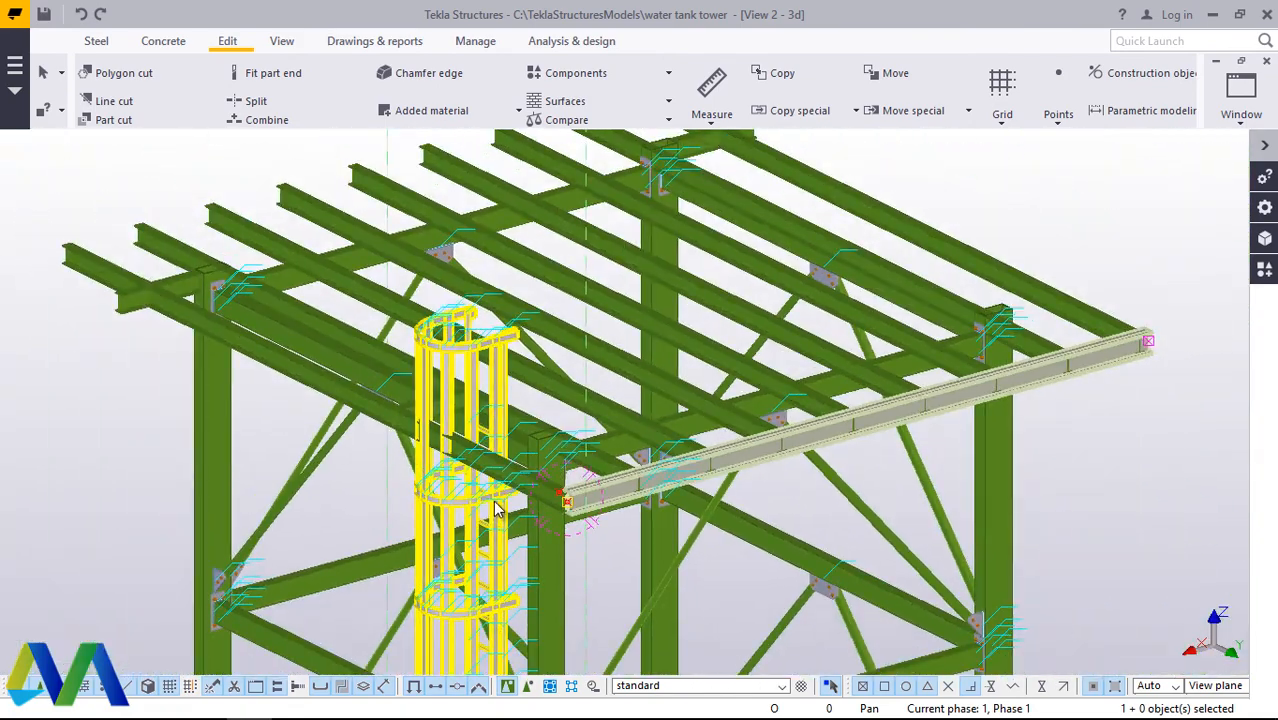
pyautogui.scroll(15, 950, 412)
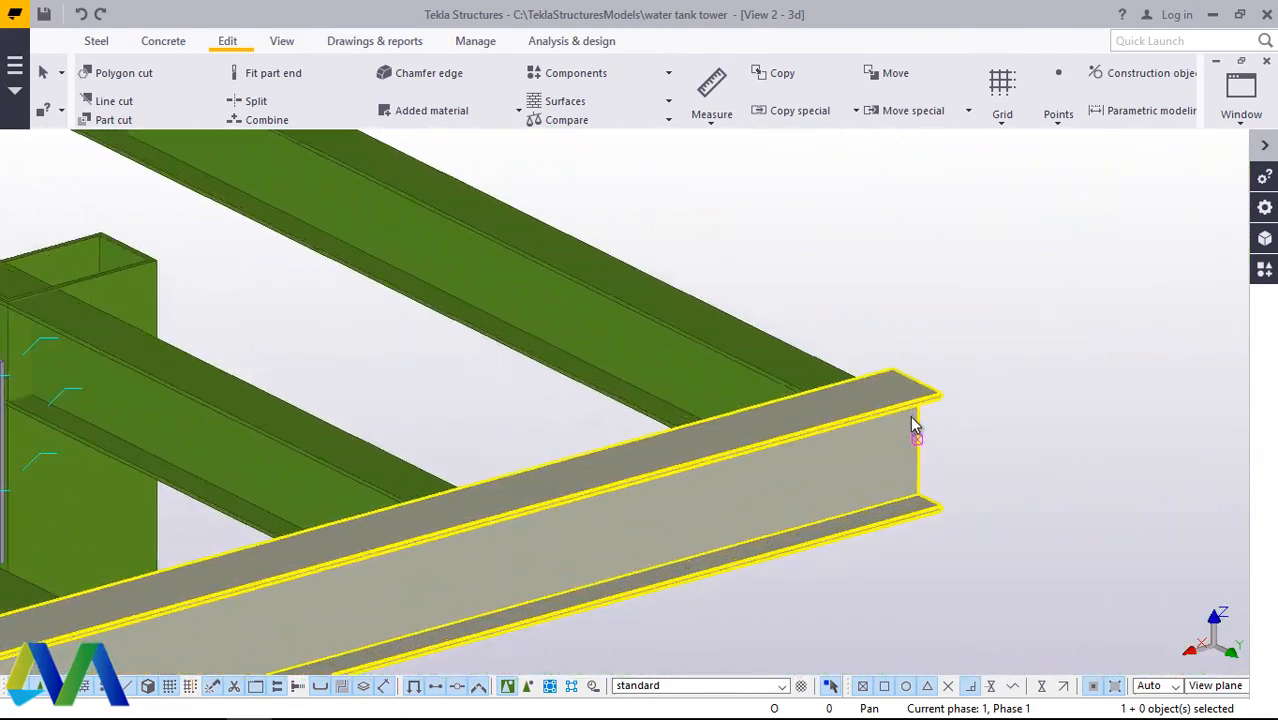
pyautogui.scroll(-10, 955, 395)
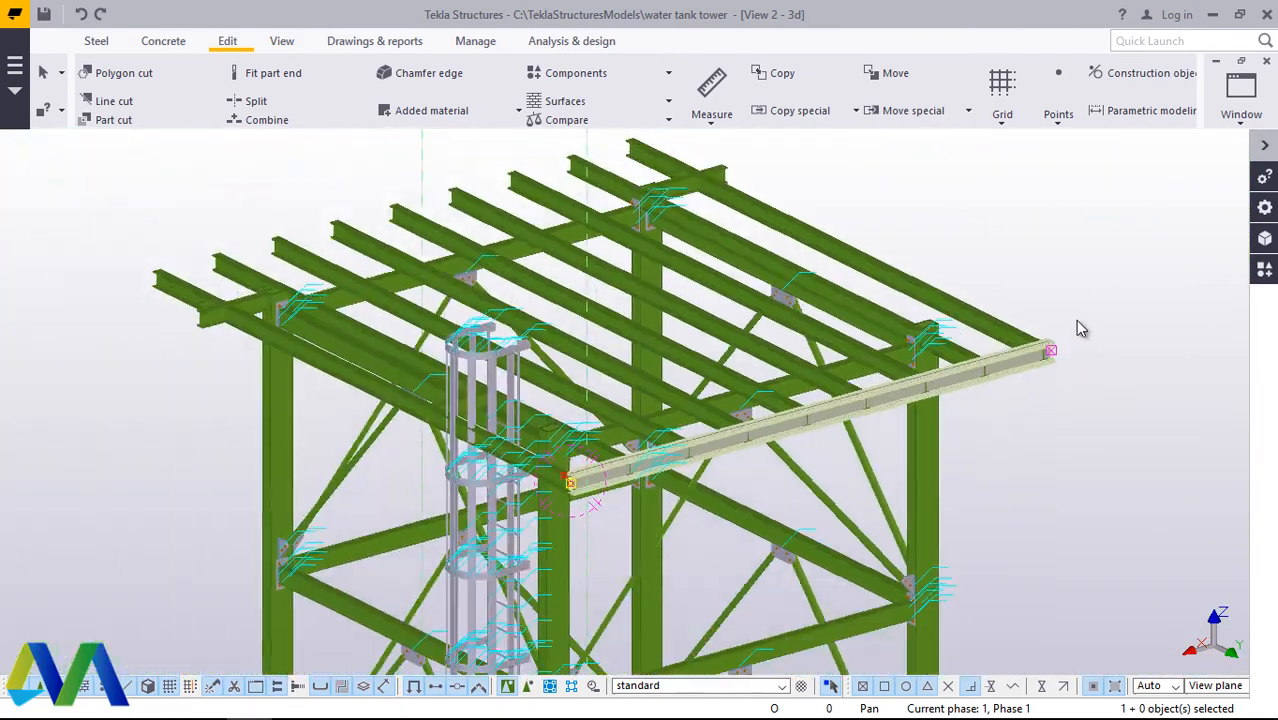
pyautogui.scroll(4, 660, 497)
pyautogui.scroll(10, 660, 497)
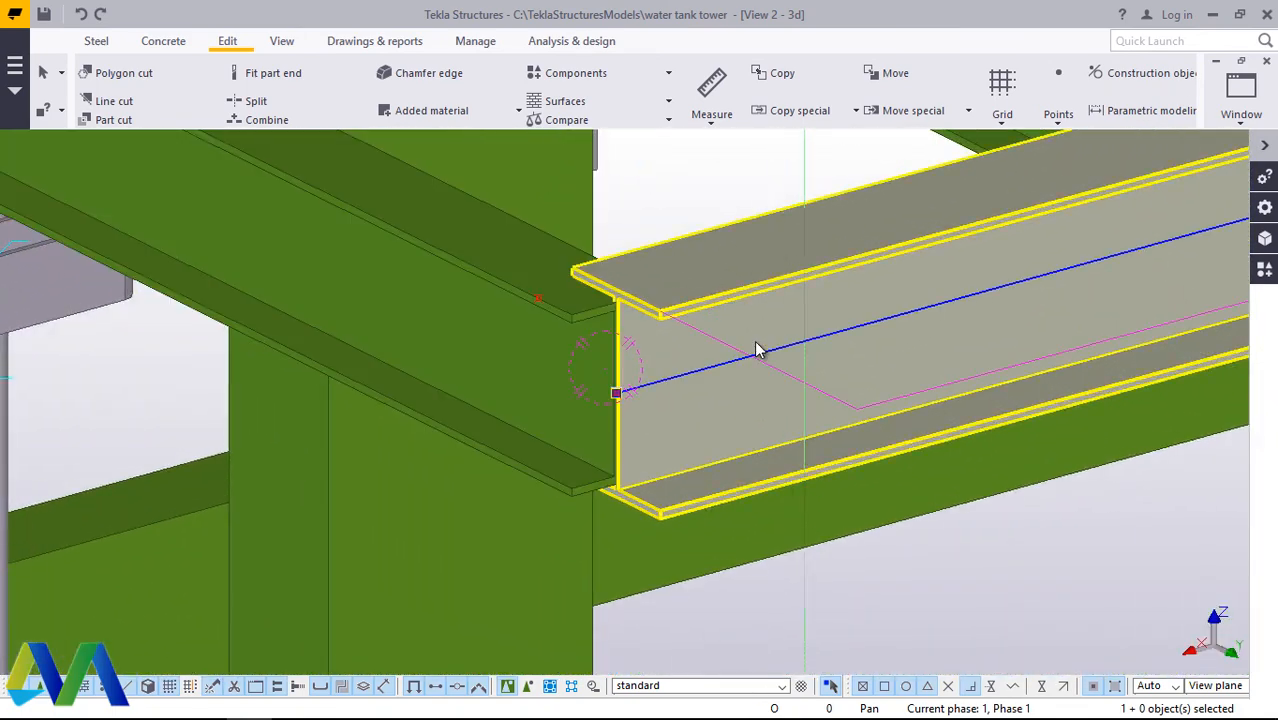
# Step: Set the edge beam's start Dx end offset to -100 in its beam properties
pyautogui.doubleClick(757, 350)
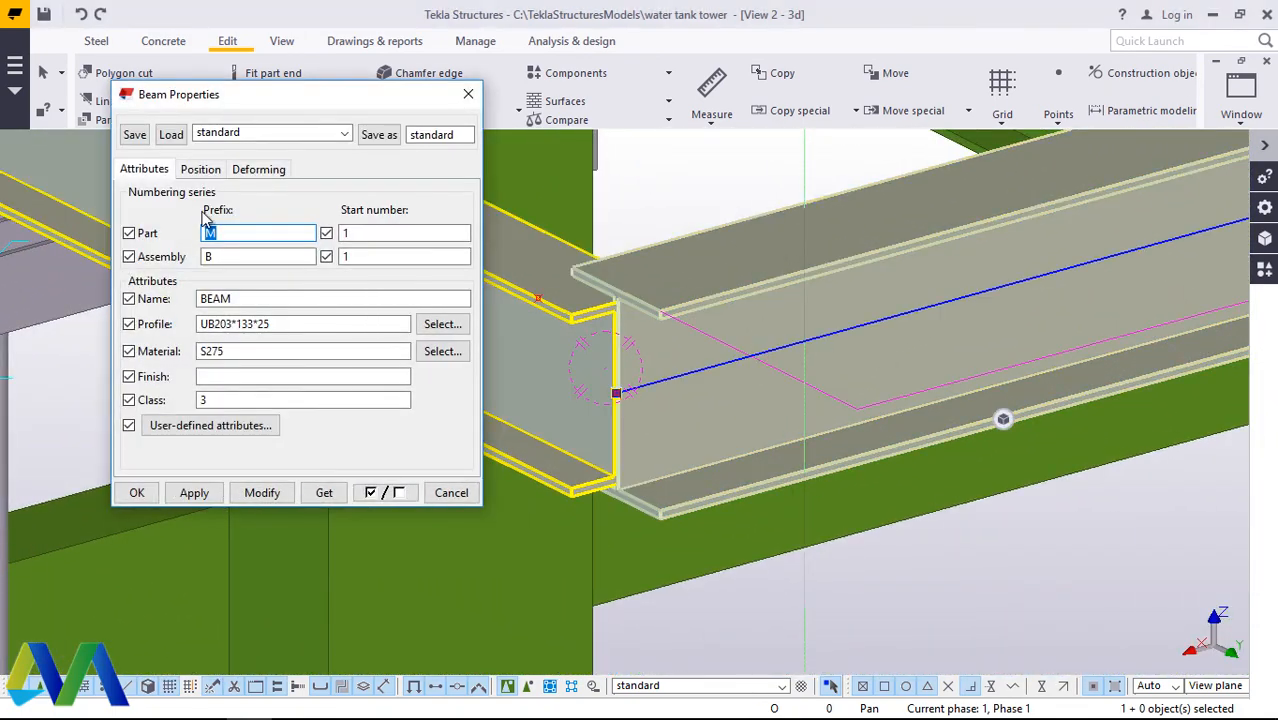
pyautogui.click(202, 172)
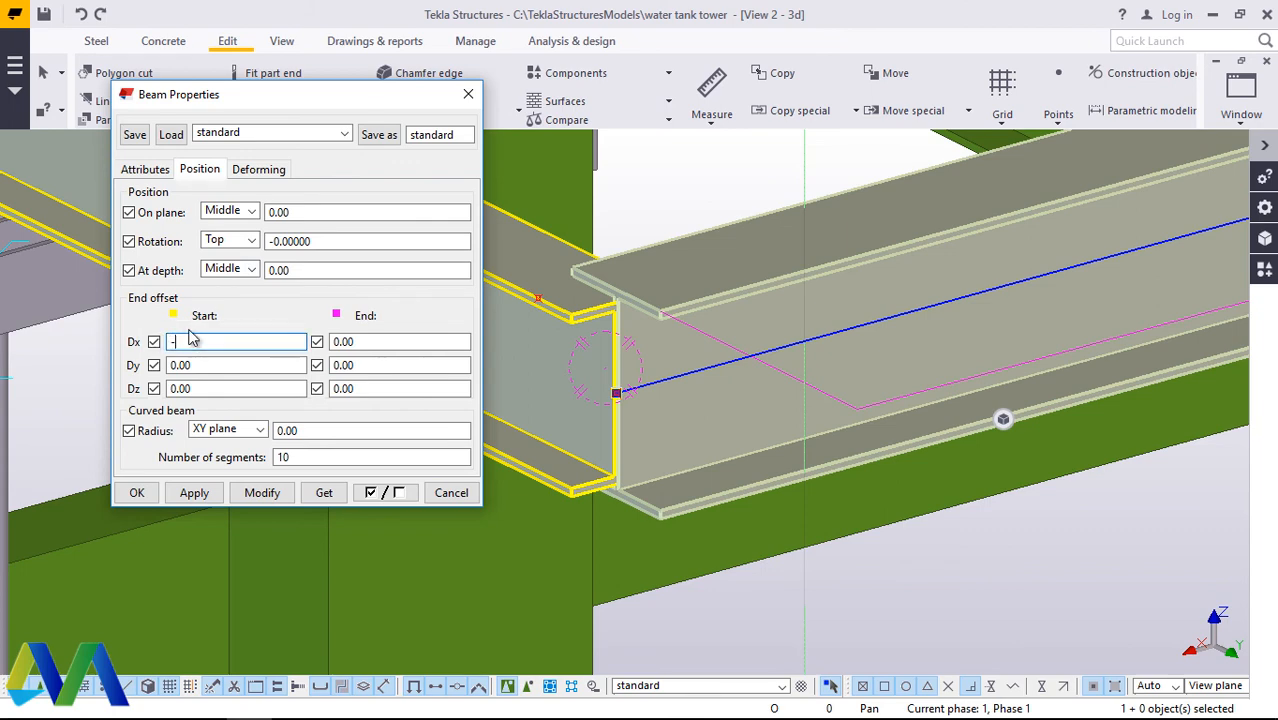
pyautogui.click(262, 493)
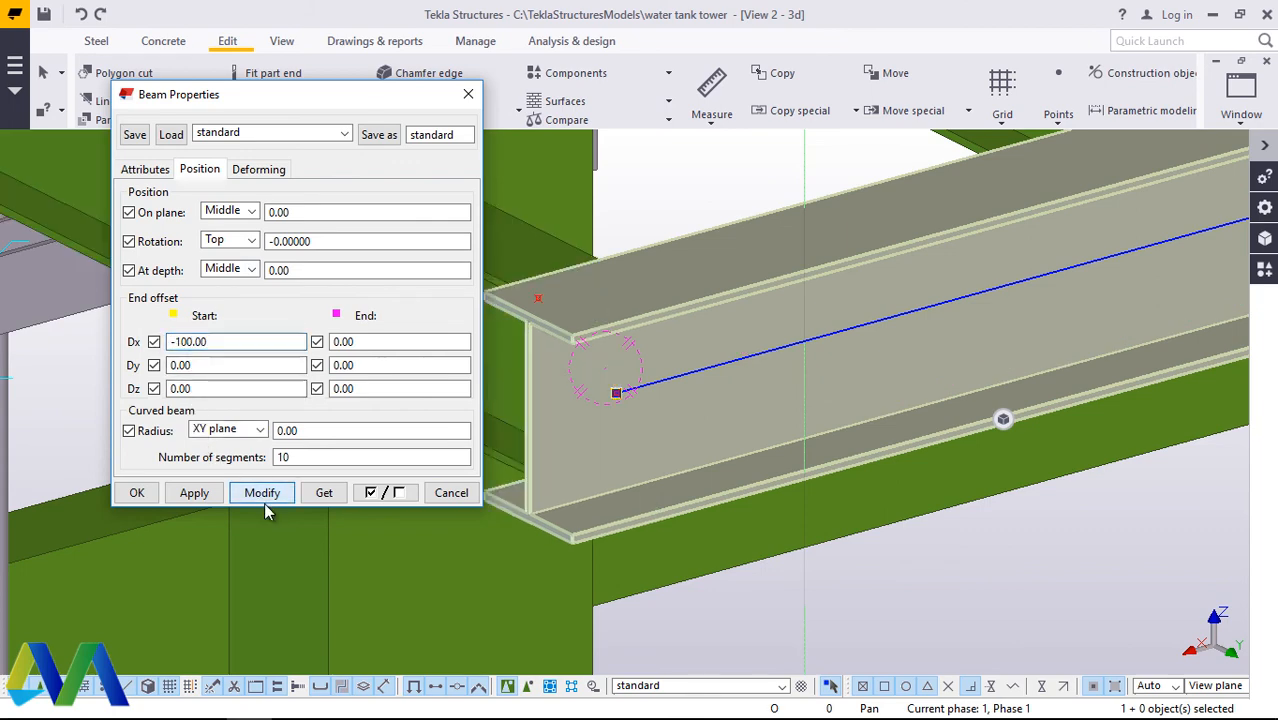
pyautogui.click(135, 493)
pyautogui.click(722, 171)
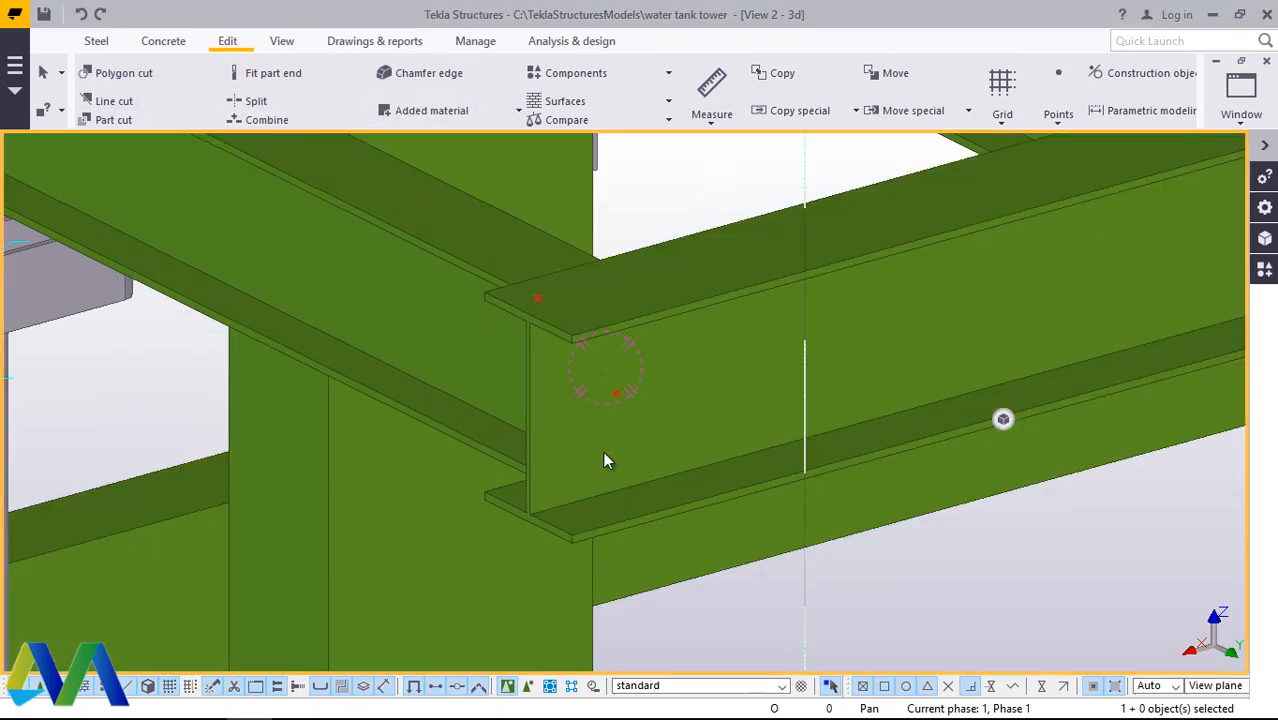
# Step: Select the UB203*133*25 edge beam that runs across the cross beam ends at the top of the tower
pyautogui.scroll(-6, 603, 461)
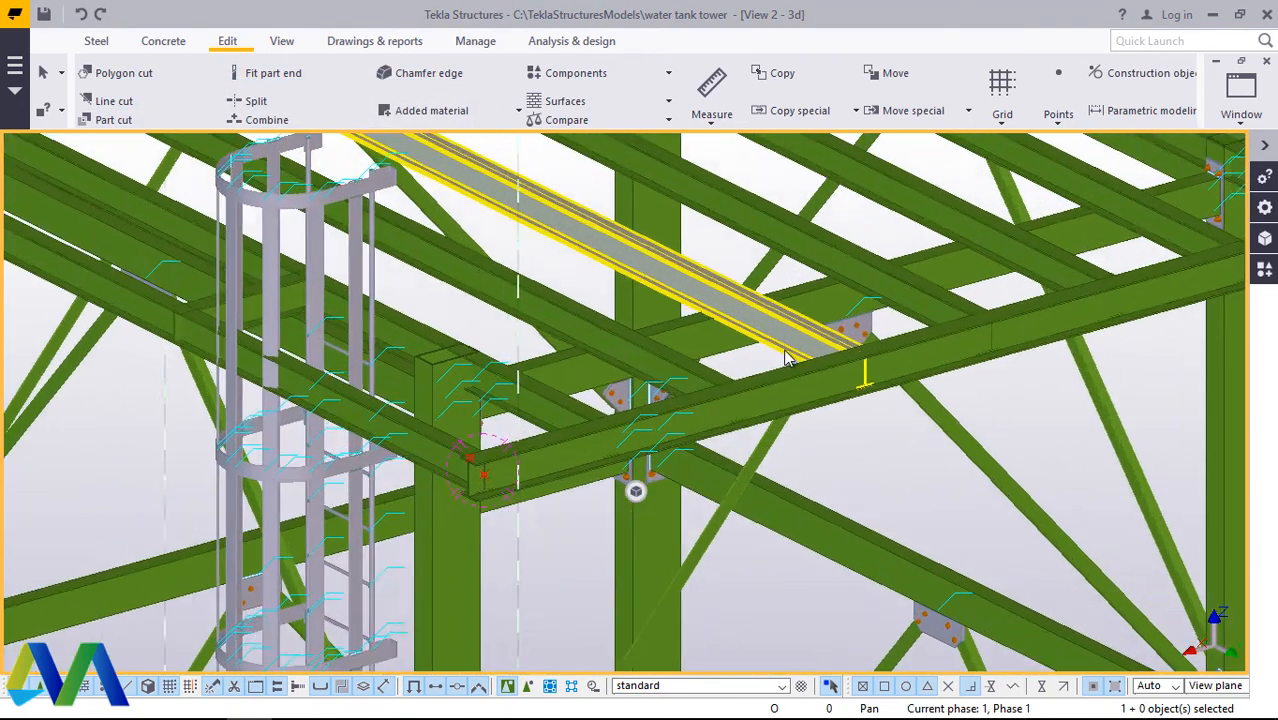
pyautogui.scroll(2, 795, 383)
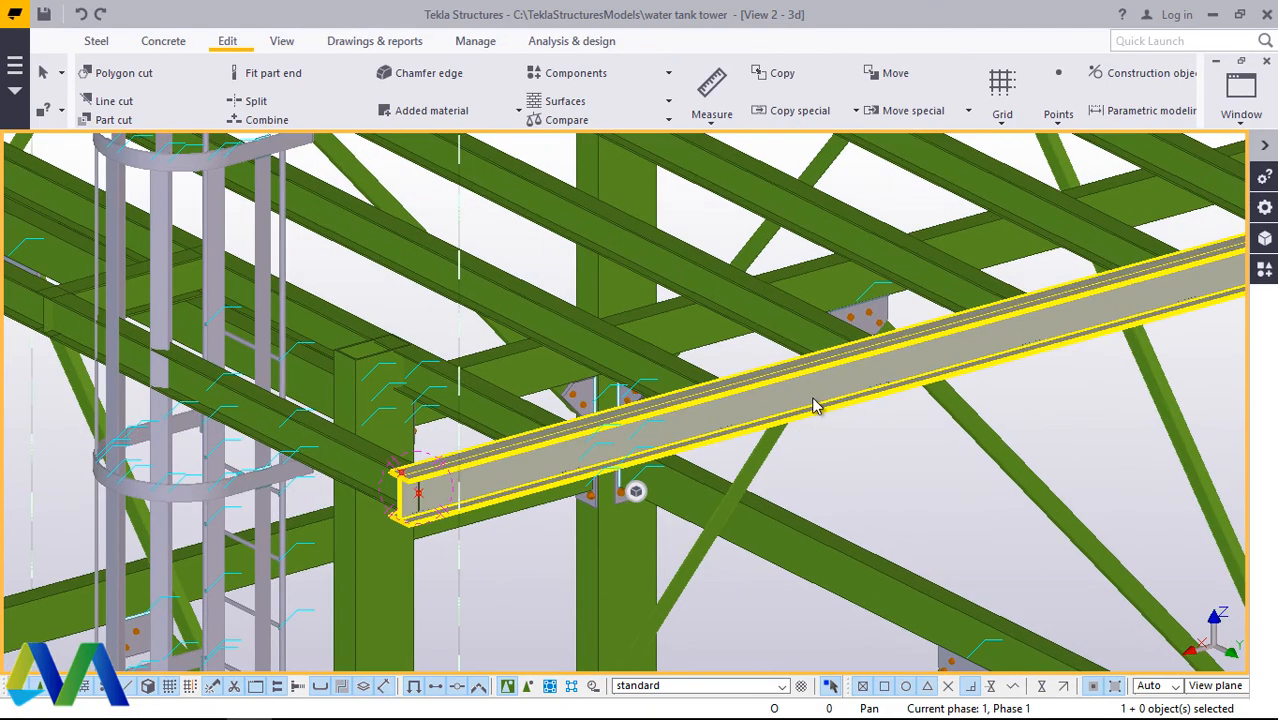
pyautogui.click(815, 405)
pyautogui.rightClick(924, 481)
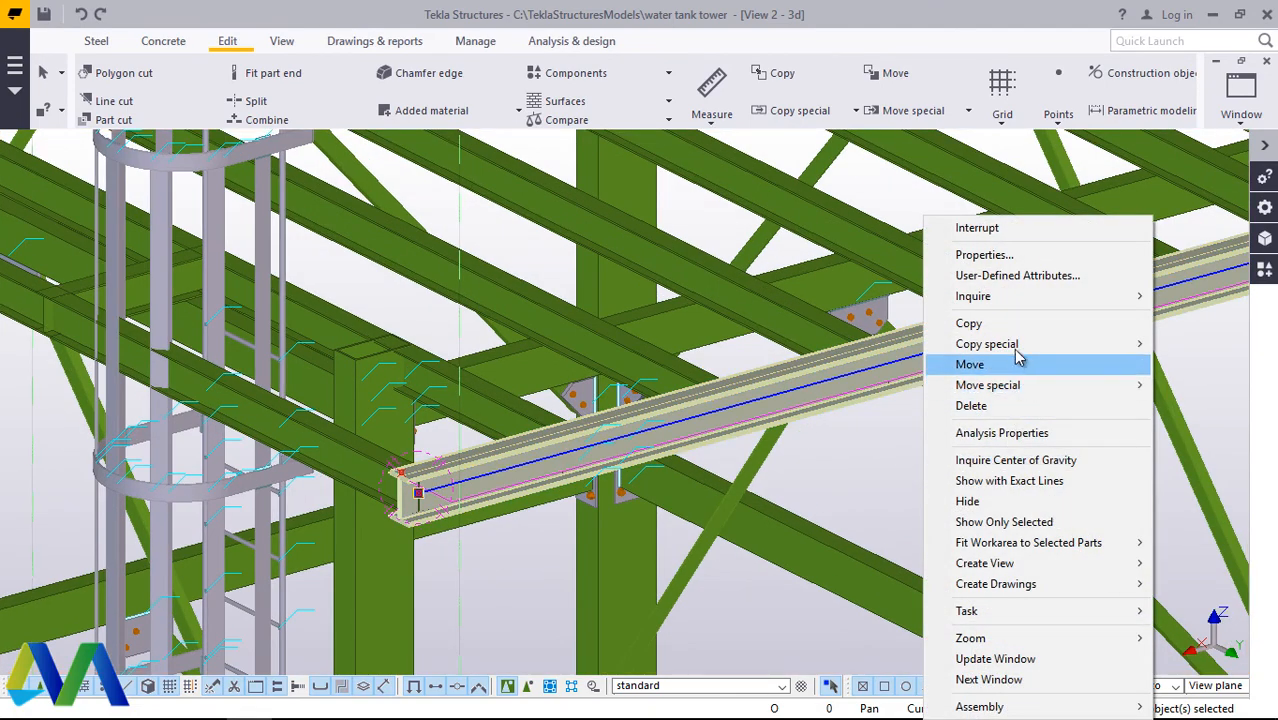
pyautogui.moveTo(1016, 346)
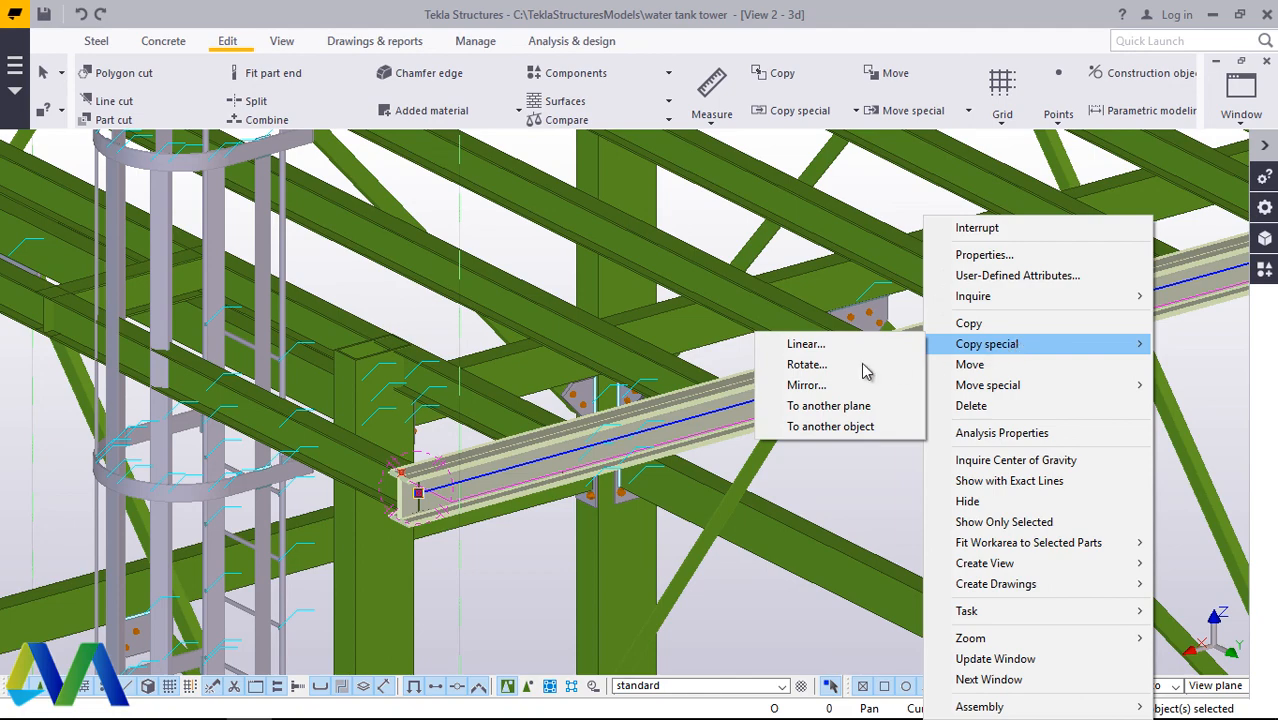
pyautogui.click(822, 350)
pyautogui.scroll(-5, 620, 463)
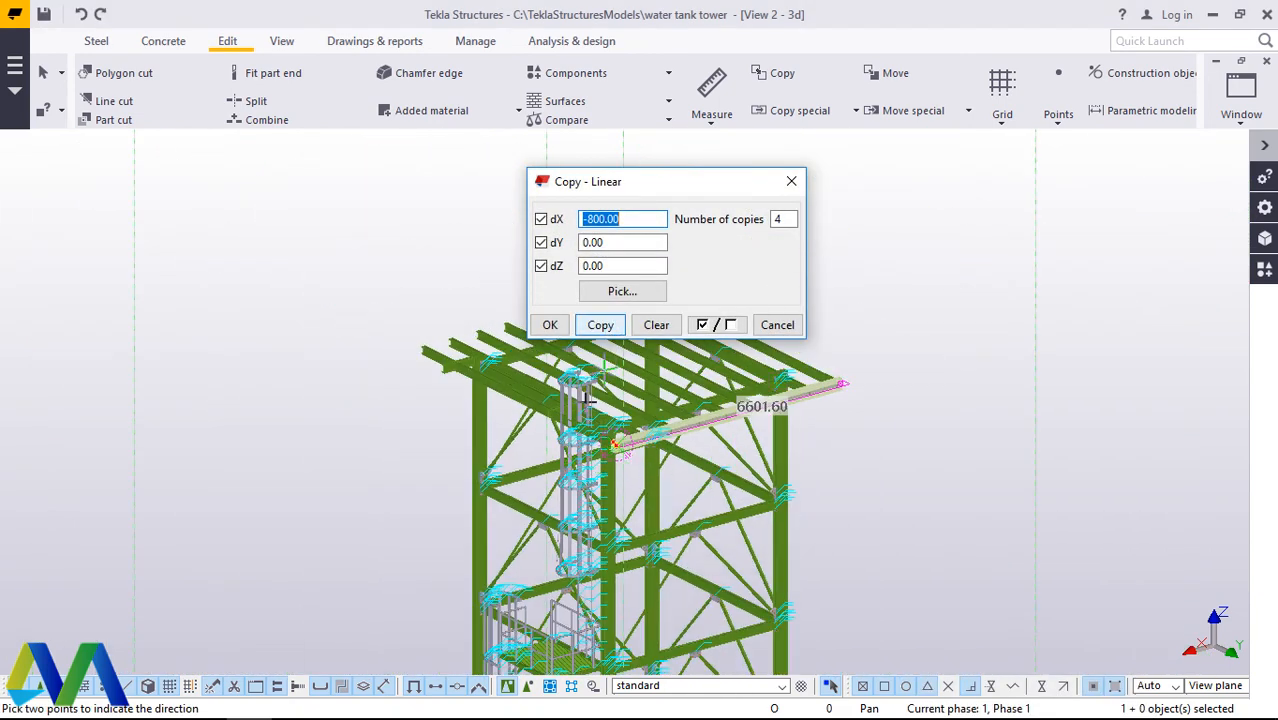
pyautogui.scroll(3, 590, 398)
pyautogui.scroll(-4, 650, 440)
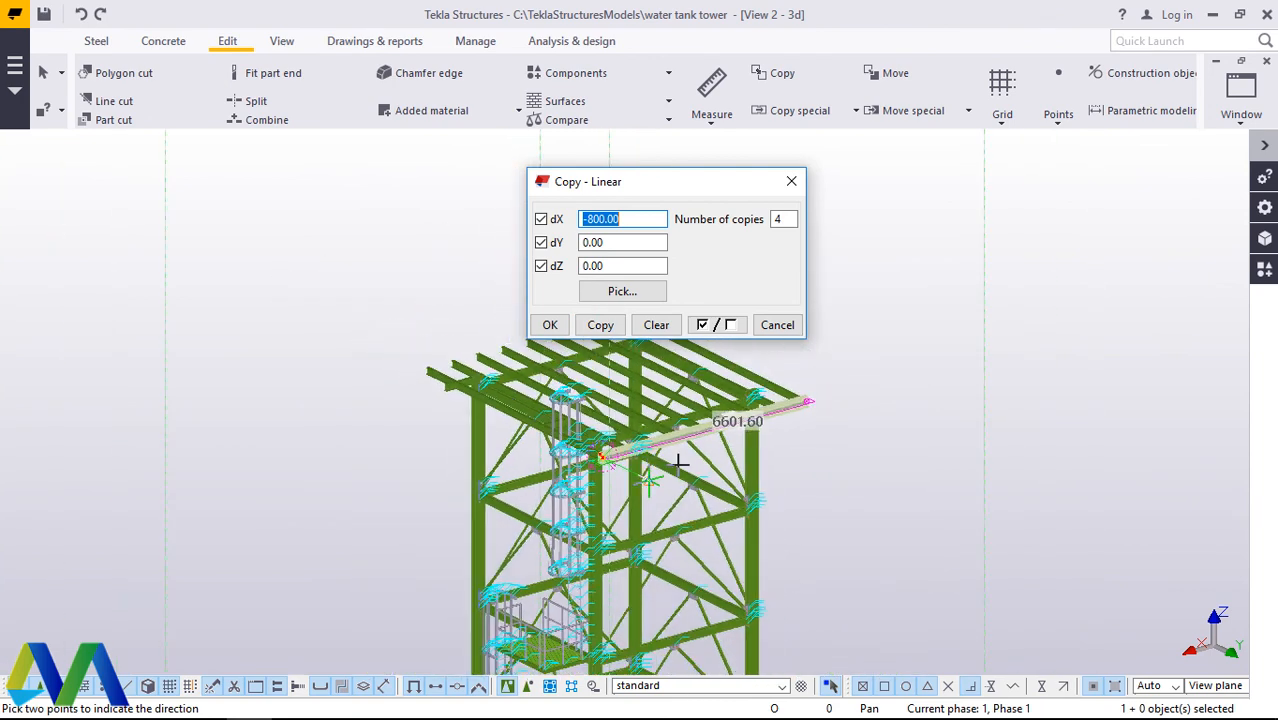
pyautogui.scroll(2, 665, 447)
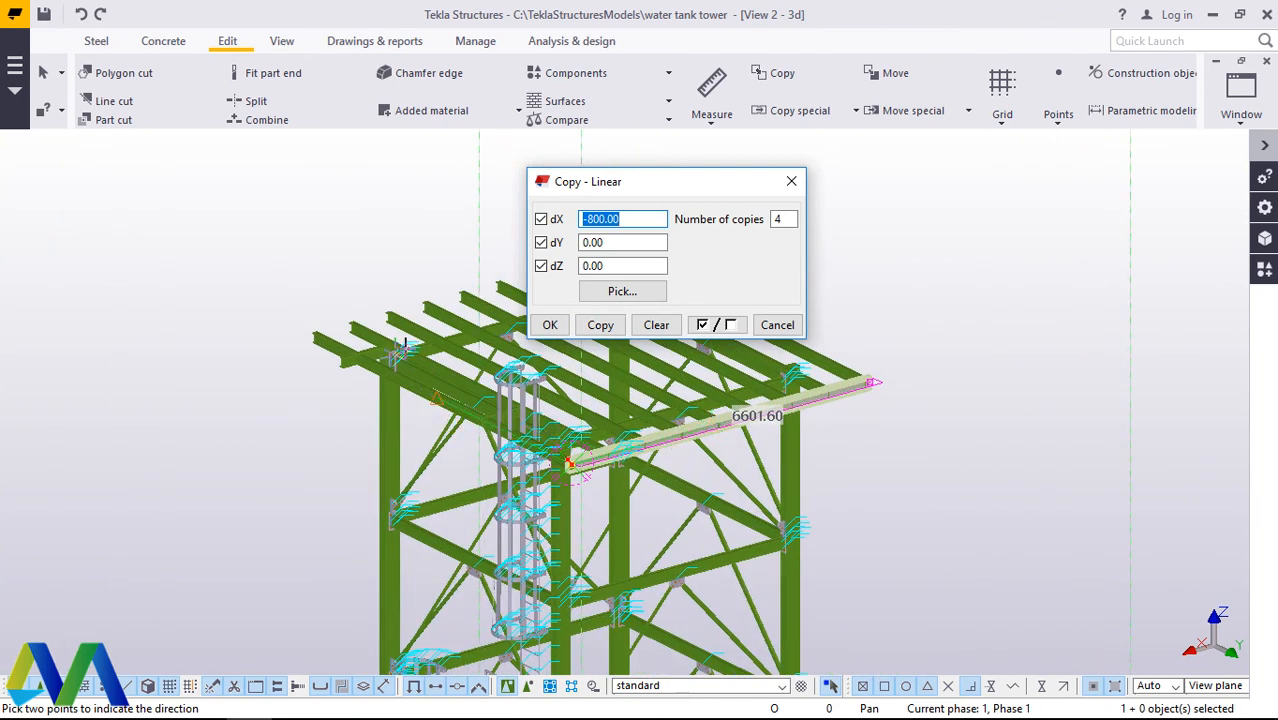
pyautogui.click(283, 44)
pyautogui.click(550, 325)
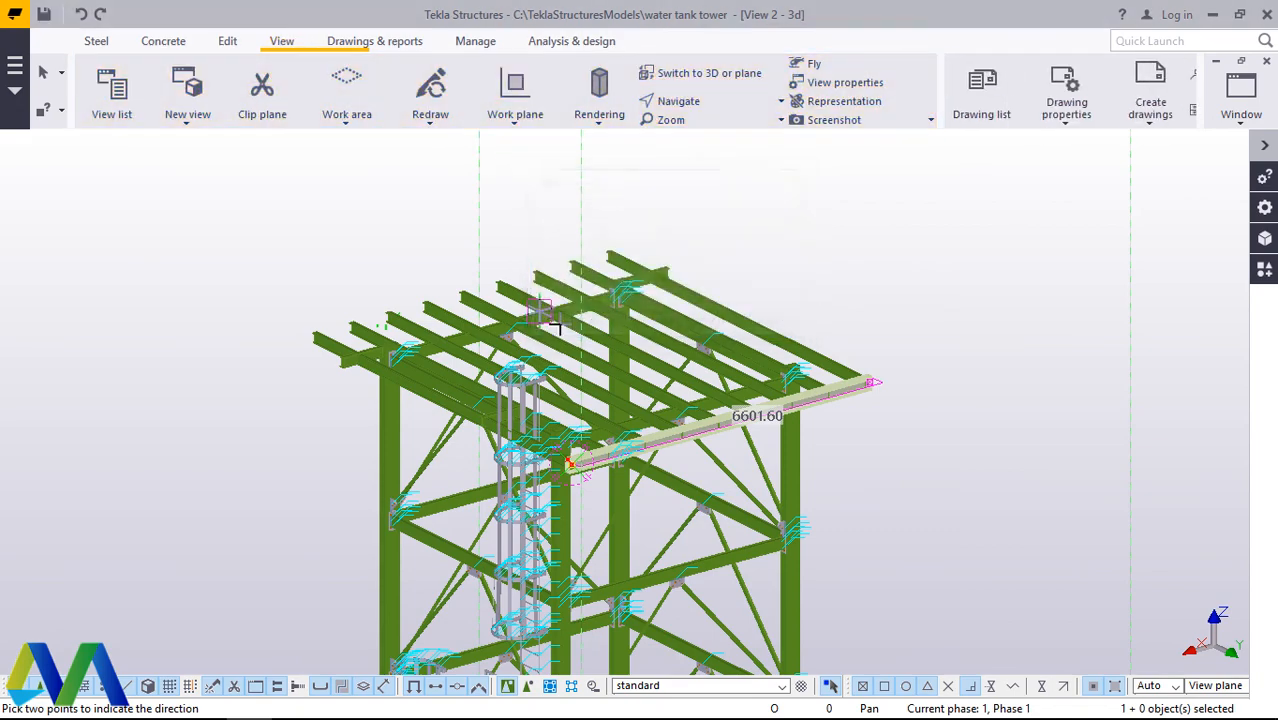
# Step: Examine the middle of the horizontal beam with the bracing gusset plate on the ladder side from a rotated view
pyautogui.click(693, 108)
pyautogui.click(688, 163)
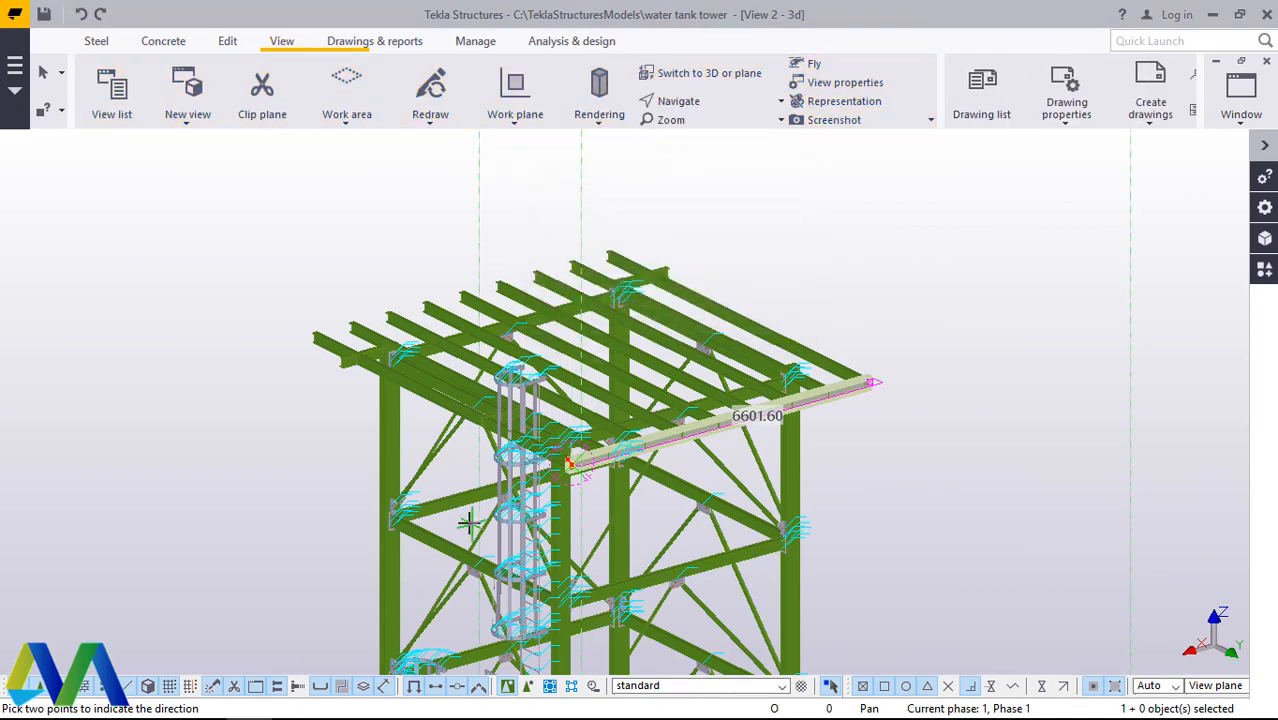
pyautogui.keyDown('ctrl'); pyautogui.moveTo(479, 525); pyautogui.dragTo(508, 517, button='middle'); pyautogui.keyUp('ctrl')
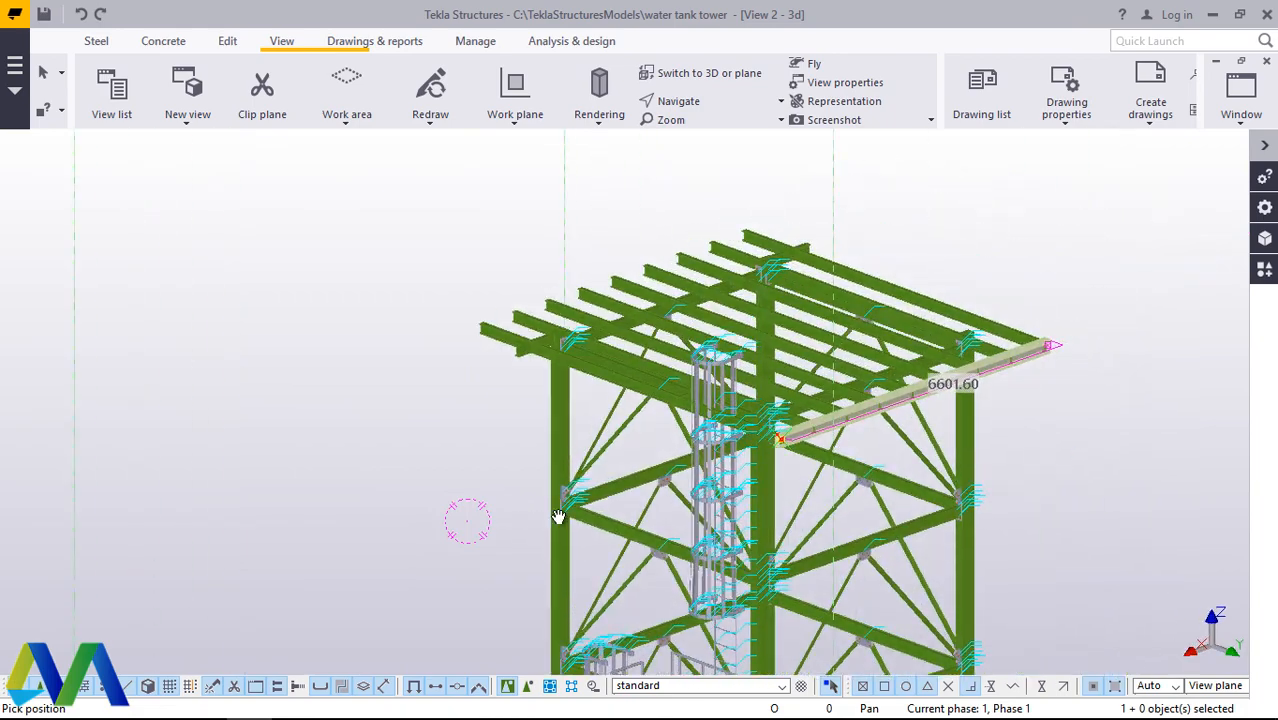
pyautogui.scroll(2, 612, 434)
pyautogui.scroll(2, 612, 434)
pyautogui.rightClick(740, 437)
pyautogui.click(720, 140)
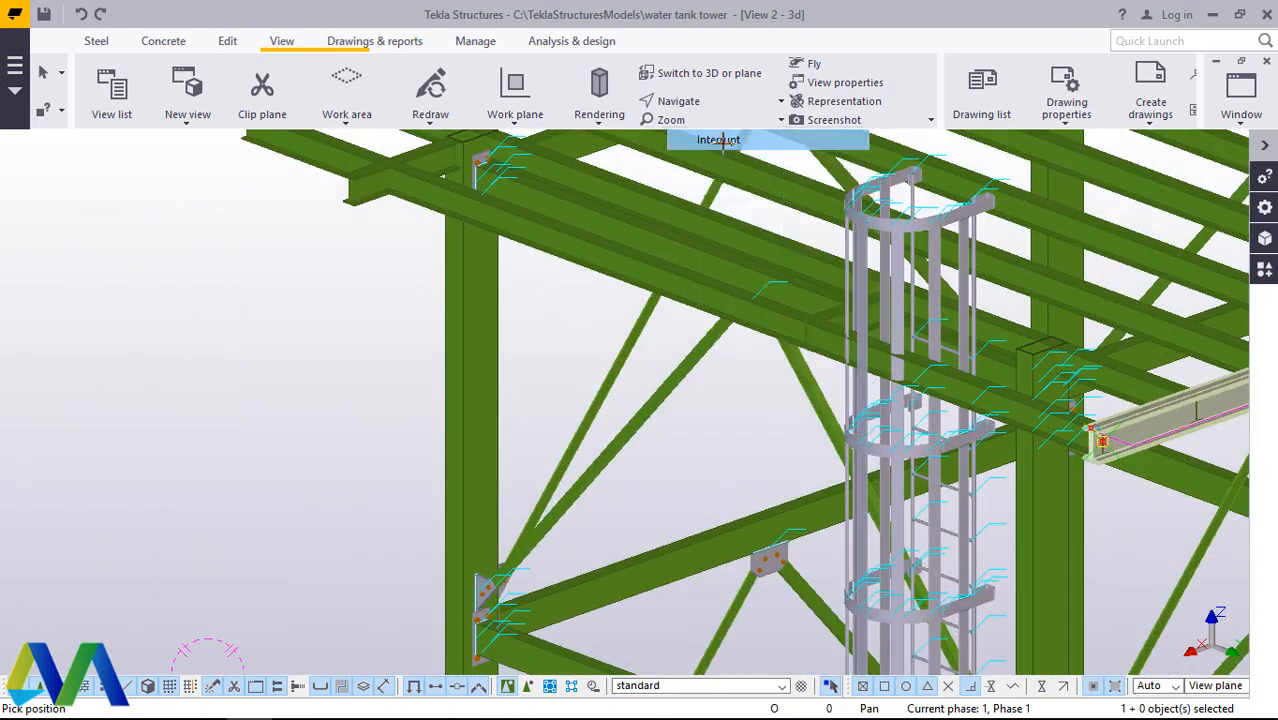
pyautogui.click(695, 102)
pyautogui.click(664, 133)
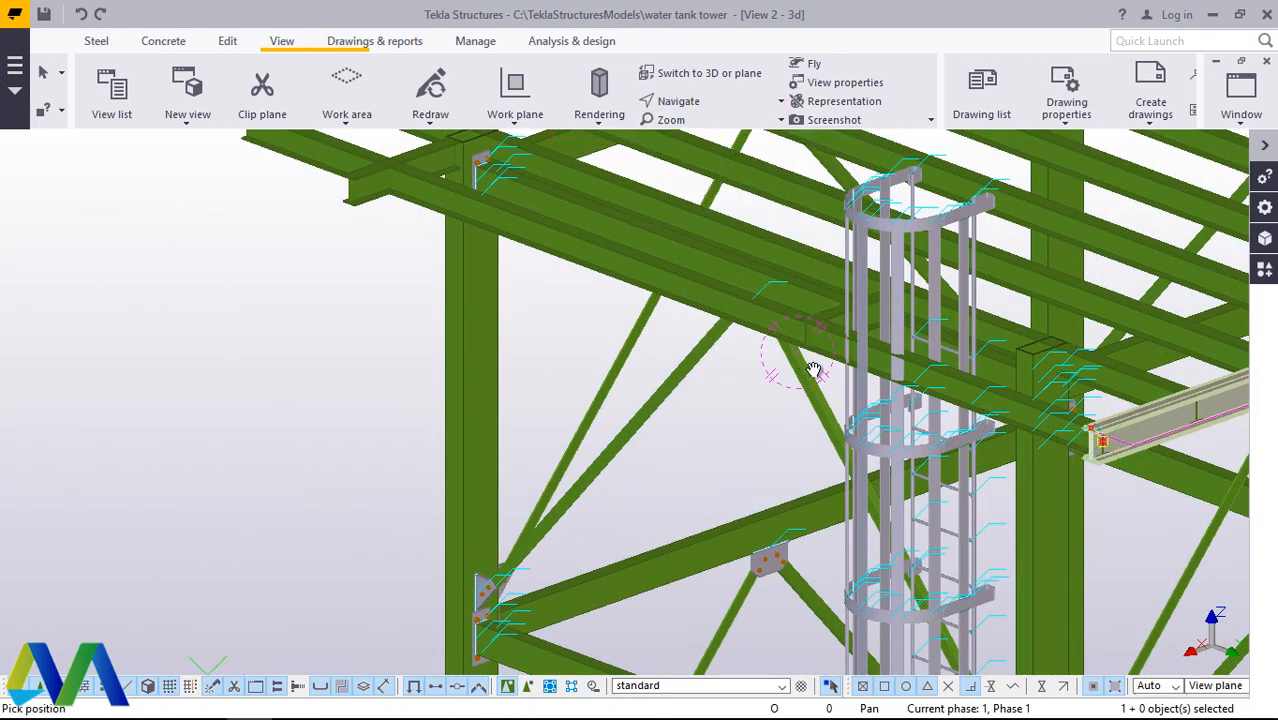
pyautogui.moveTo(813, 370)
pyautogui.keyDown('ctrl'); pyautogui.mouseDown(button='middle')
pyautogui.moveTo(990, 362)
pyautogui.moveTo(976, 380)
pyautogui.moveTo(990, 402)
pyautogui.moveTo(827, 380)
pyautogui.mouseUp(button='middle'); pyautogui.keyUp('ctrl')
pyautogui.scroll(-5, 684, 286)
pyautogui.scroll(7, 699, 522)
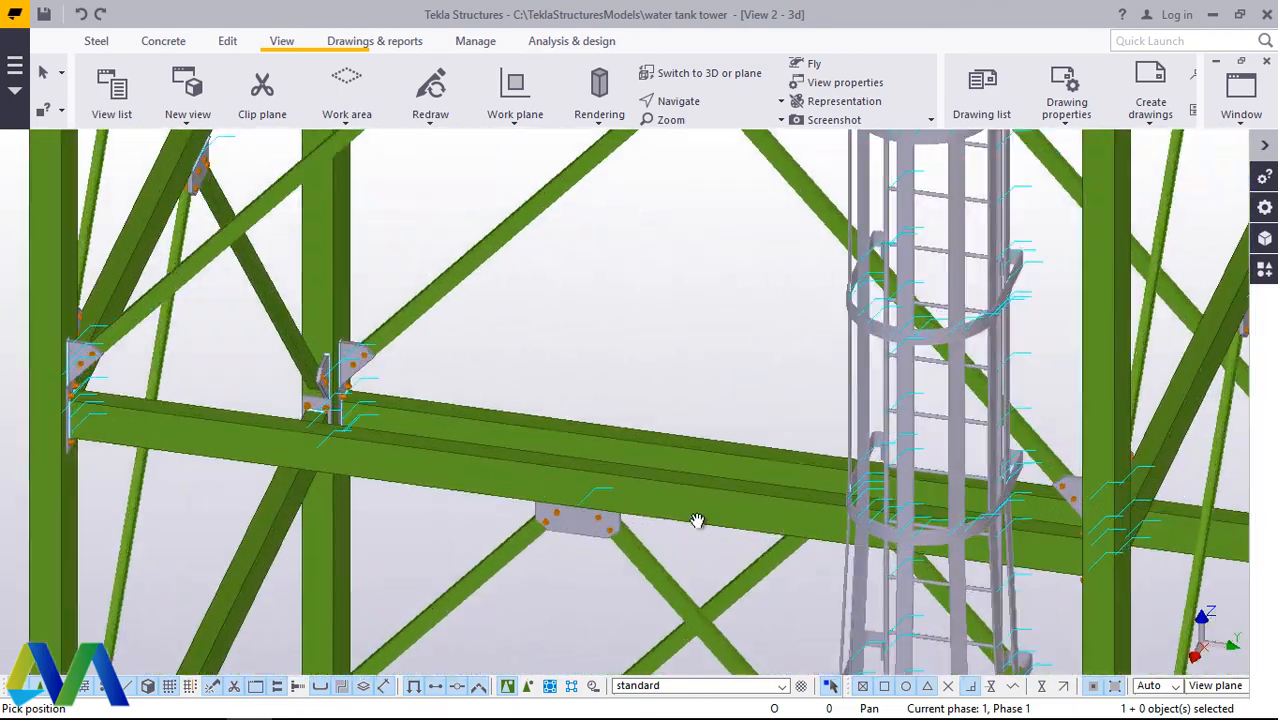
pyautogui.keyDown('ctrl'); pyautogui.moveTo(668, 498); pyautogui.dragTo(685, 323, button='middle'); pyautogui.keyUp('ctrl')
pyautogui.rightClick(685, 323)
pyautogui.click(730, 337)
pyautogui.scroll(-4, 636, 334)
pyautogui.rightClick(657, 296)
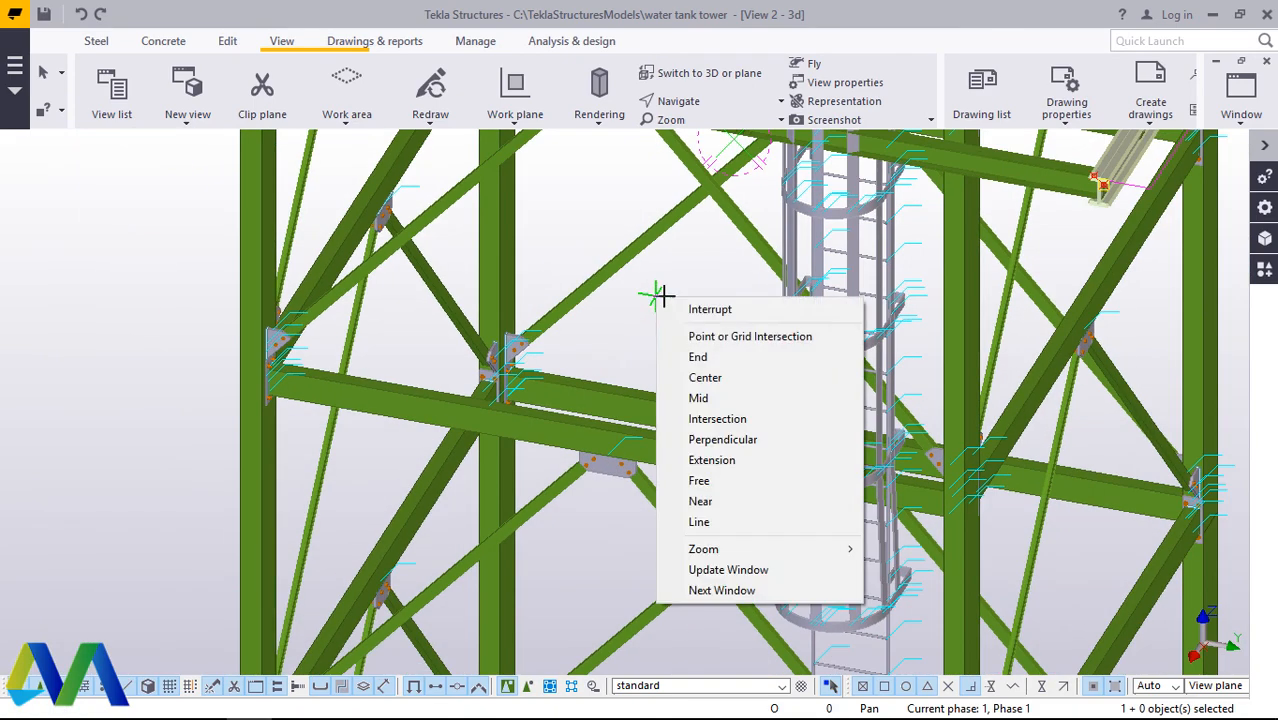
pyautogui.click(670, 320)
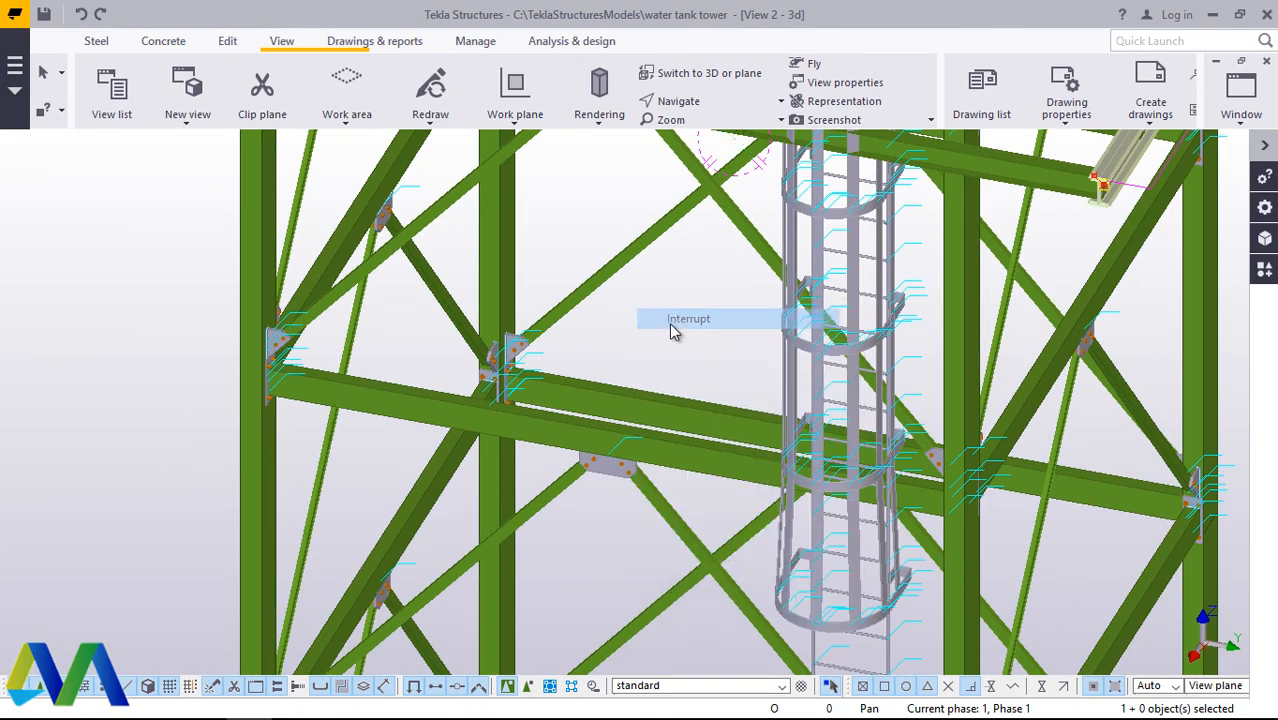
pyautogui.scroll(-2, 625, 381)
pyautogui.rightClick(657, 335)
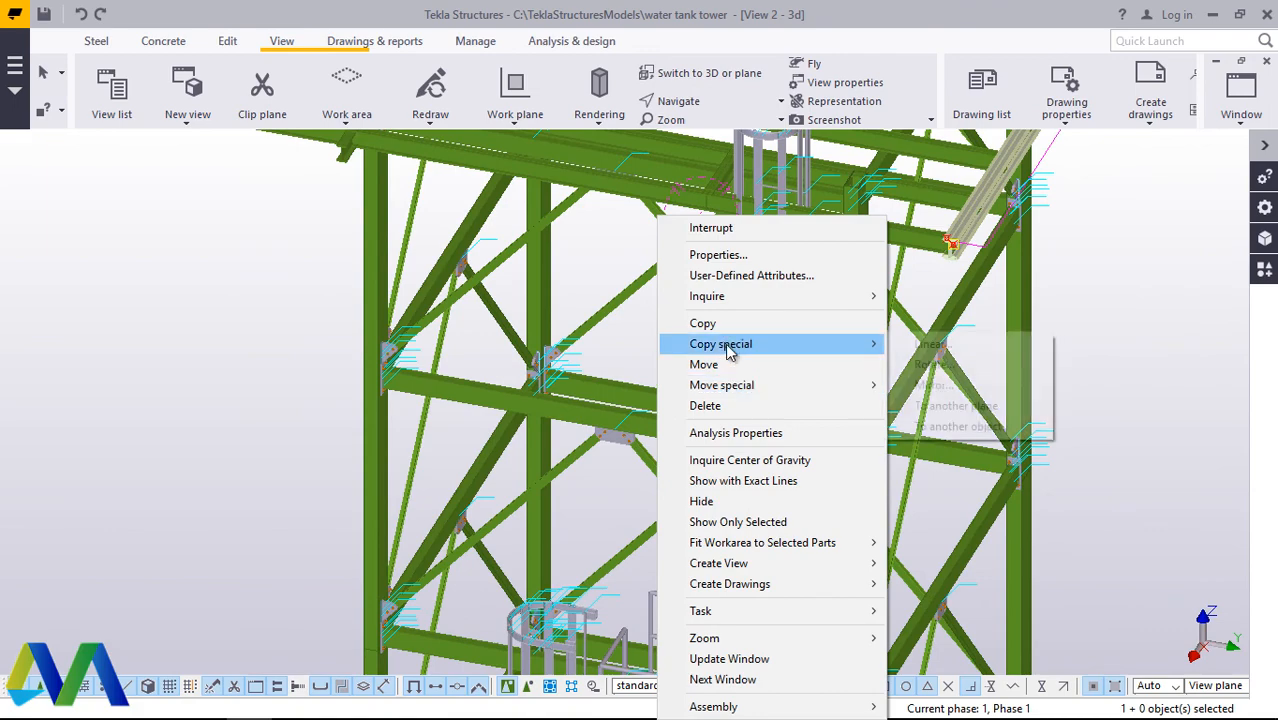
pyautogui.click(933, 343)
pyautogui.scroll(5, 590, 400)
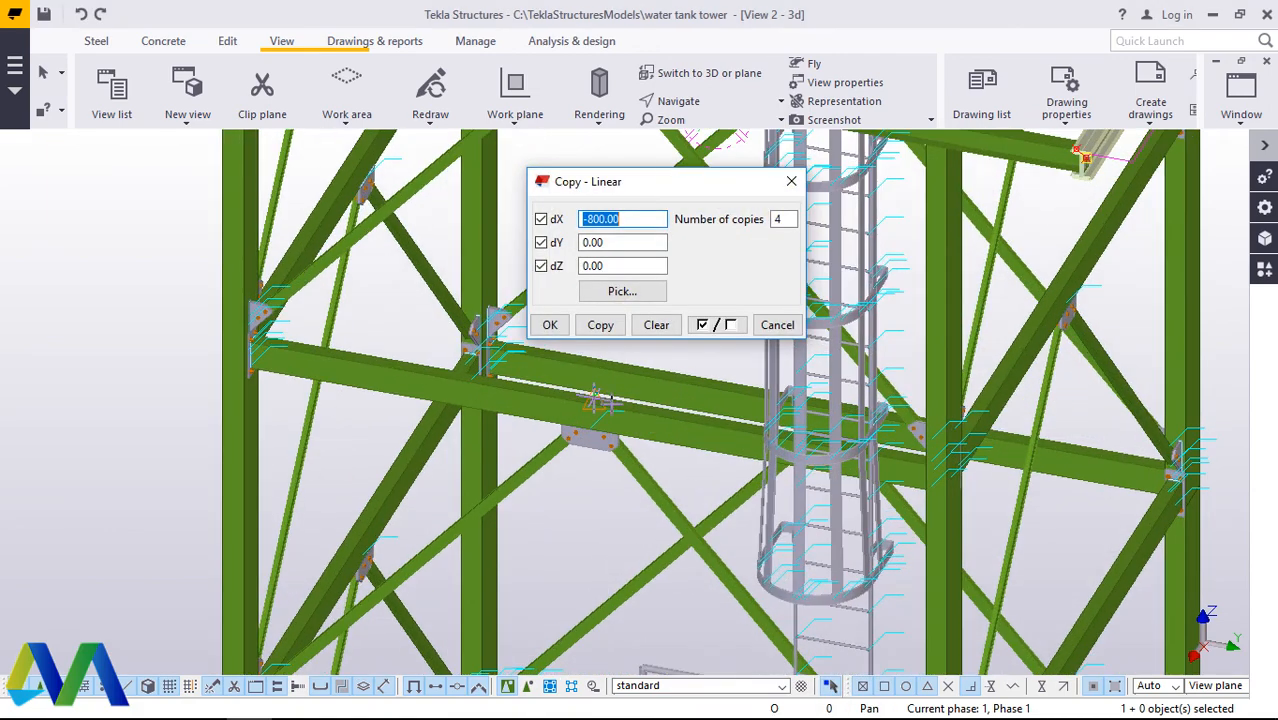
pyautogui.scroll(4, 601, 404)
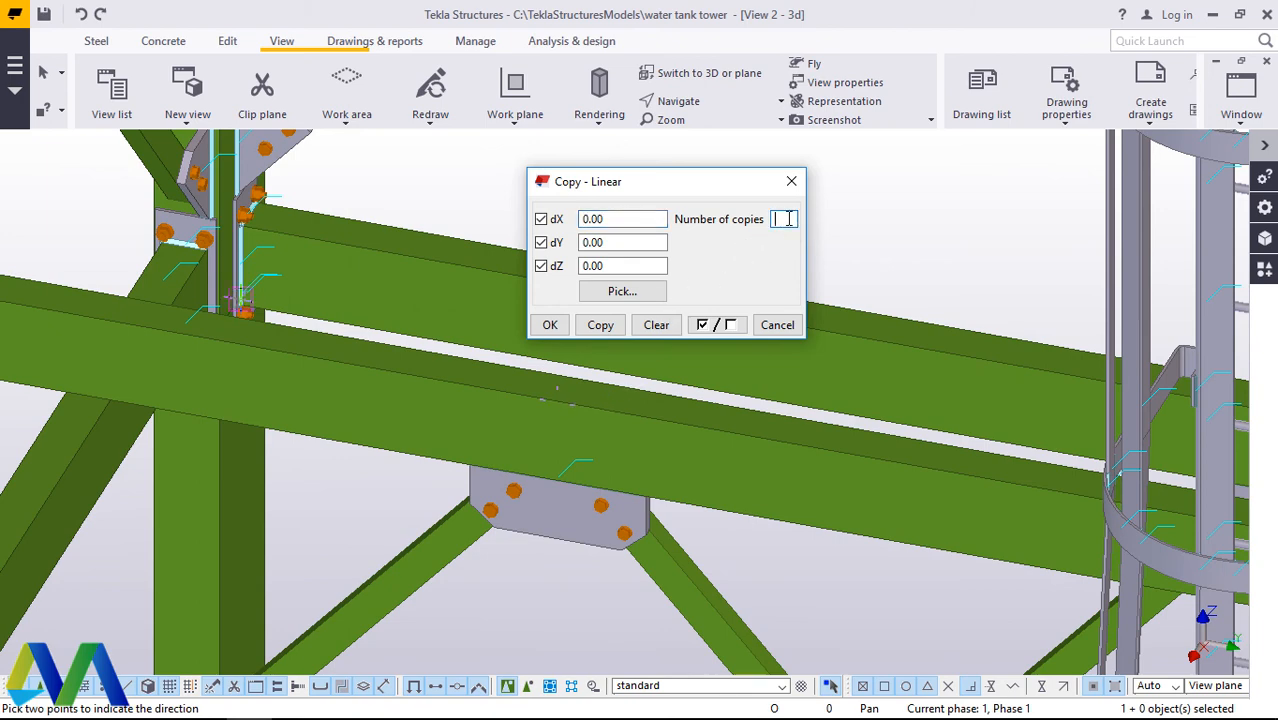
pyautogui.click(793, 182)
pyautogui.rightClick(678, 196)
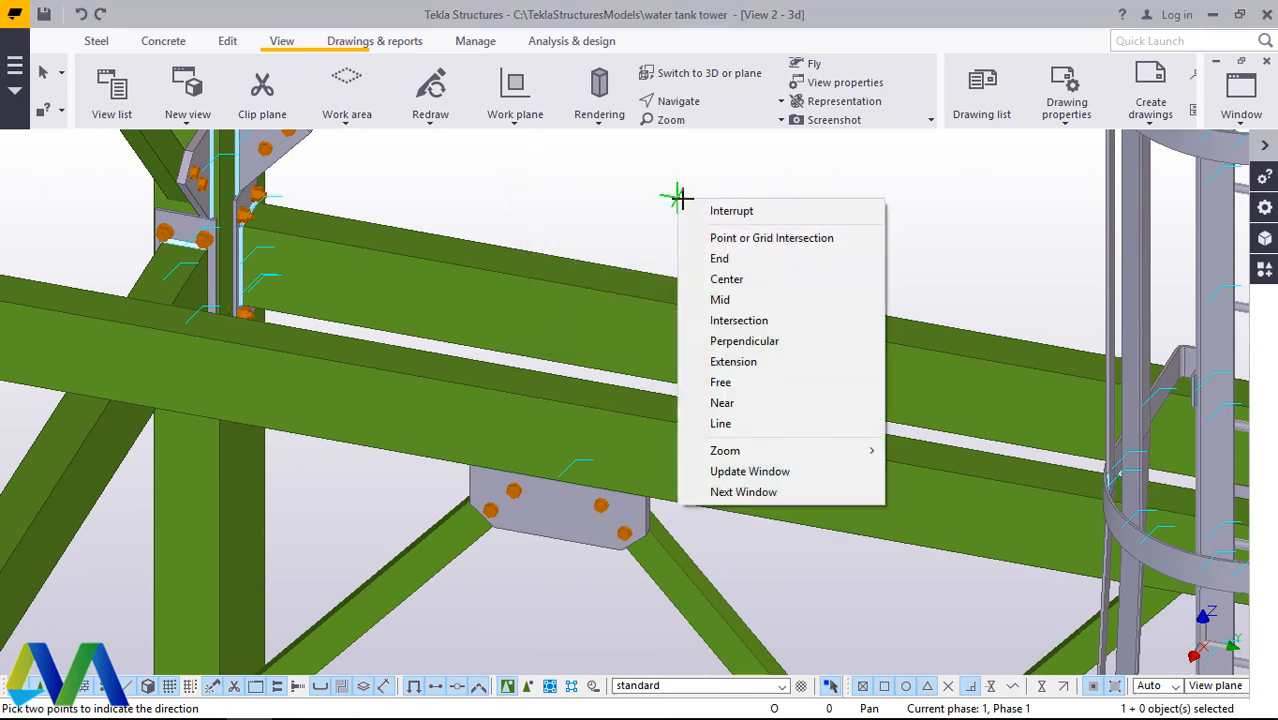
pyautogui.click(727, 214)
# Step: Start a mirrored copy of the edge beam with the mirror line's origin at the gusset-plate beam's midpoint, X0 5050 and Y0 2500
pyautogui.rightClick(706, 204)
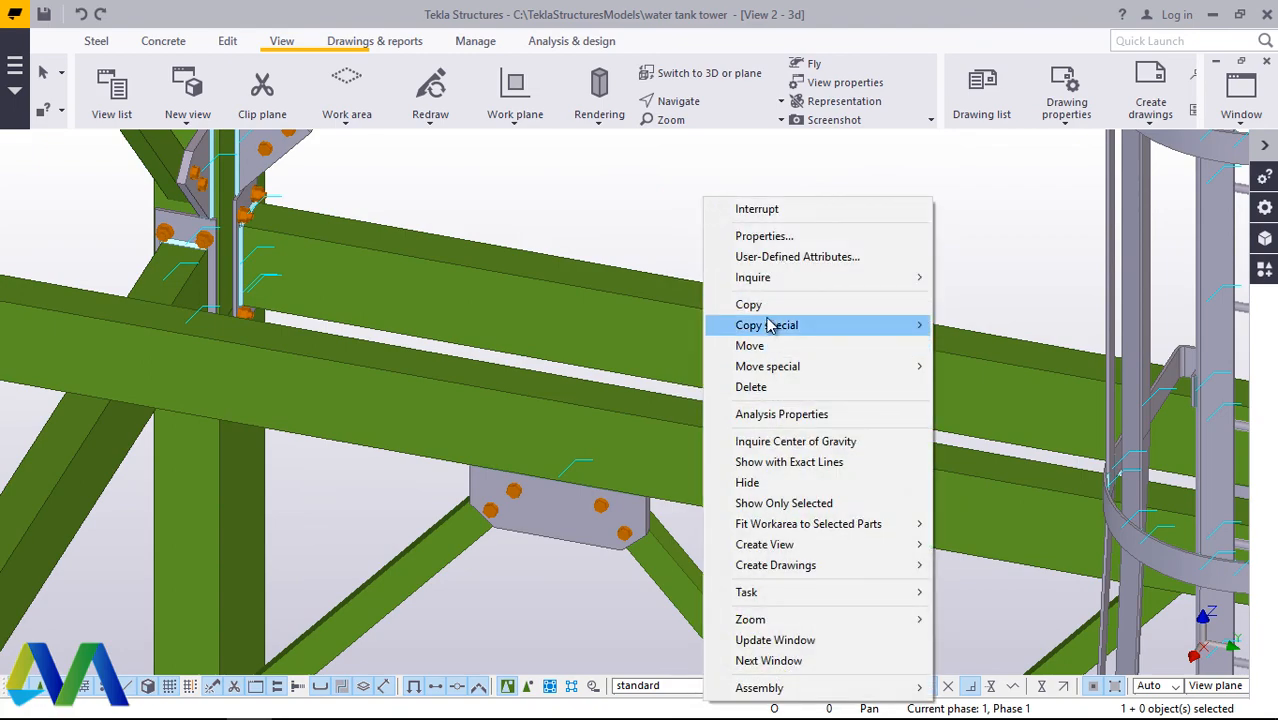
pyautogui.moveTo(869, 333)
pyautogui.click(1030, 368)
pyautogui.scroll(-5, 658, 375)
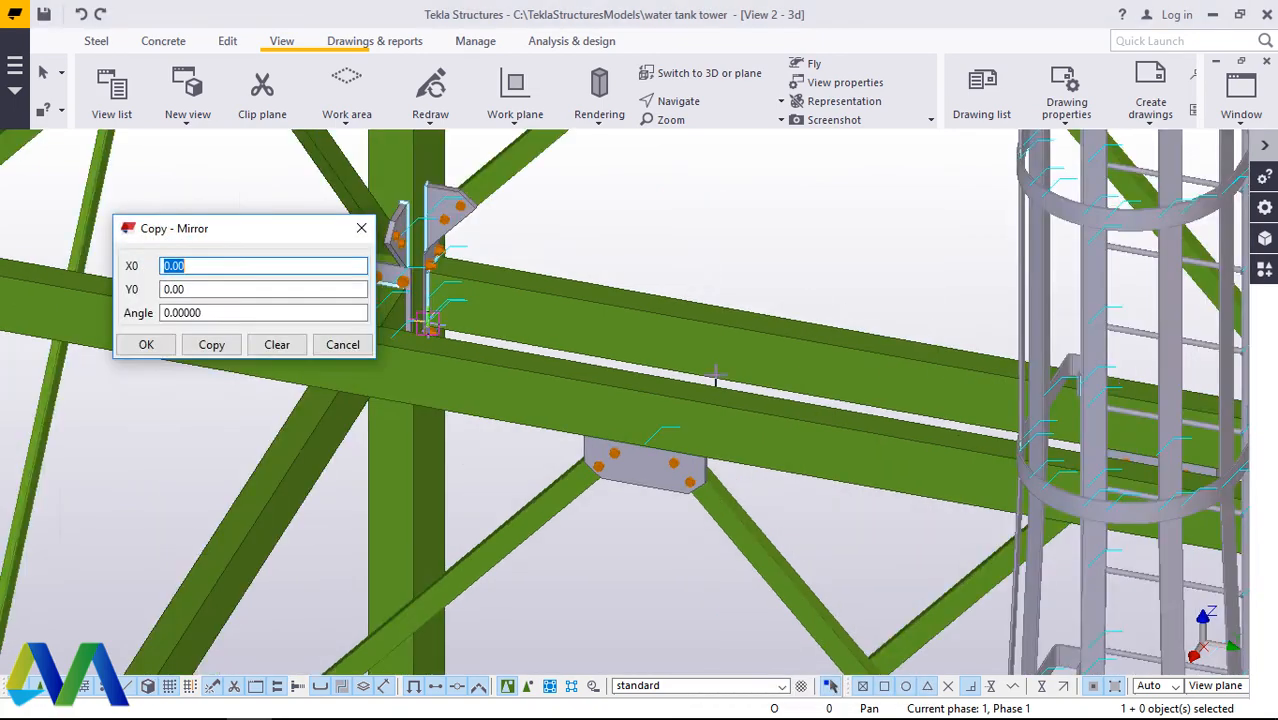
pyautogui.scroll(10, 700, 395)
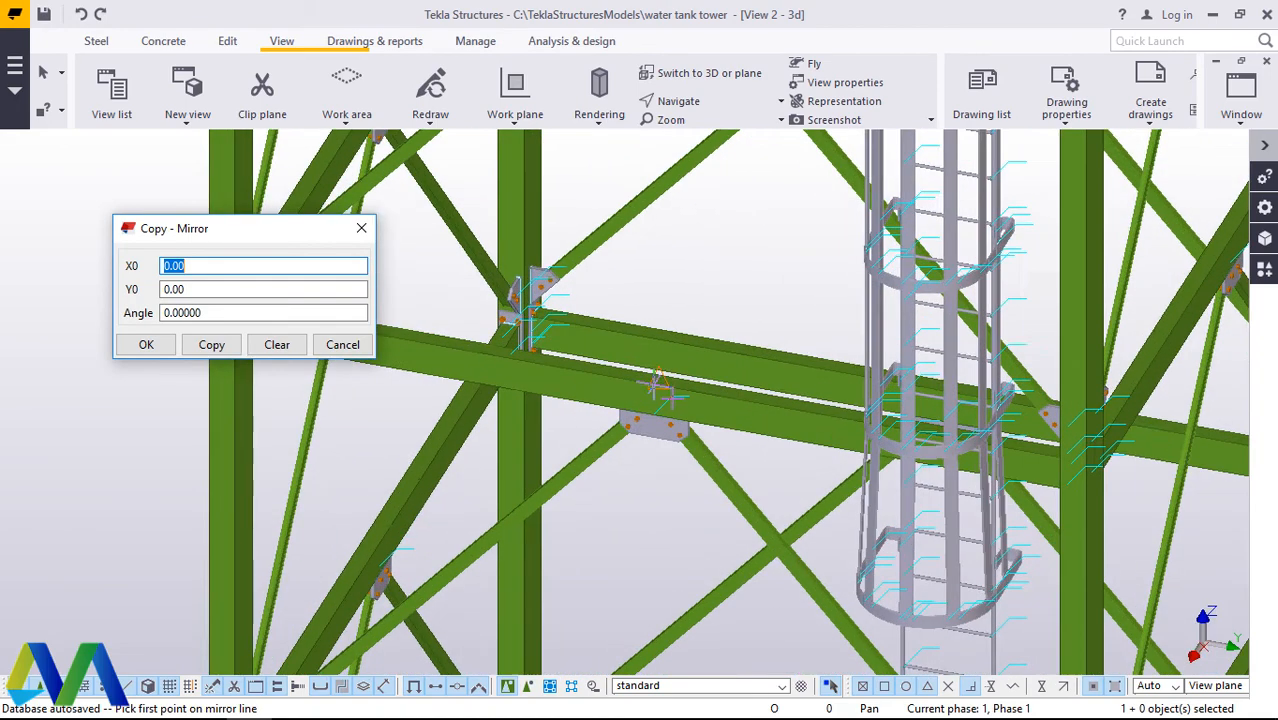
pyautogui.scroll(4, 690, 351)
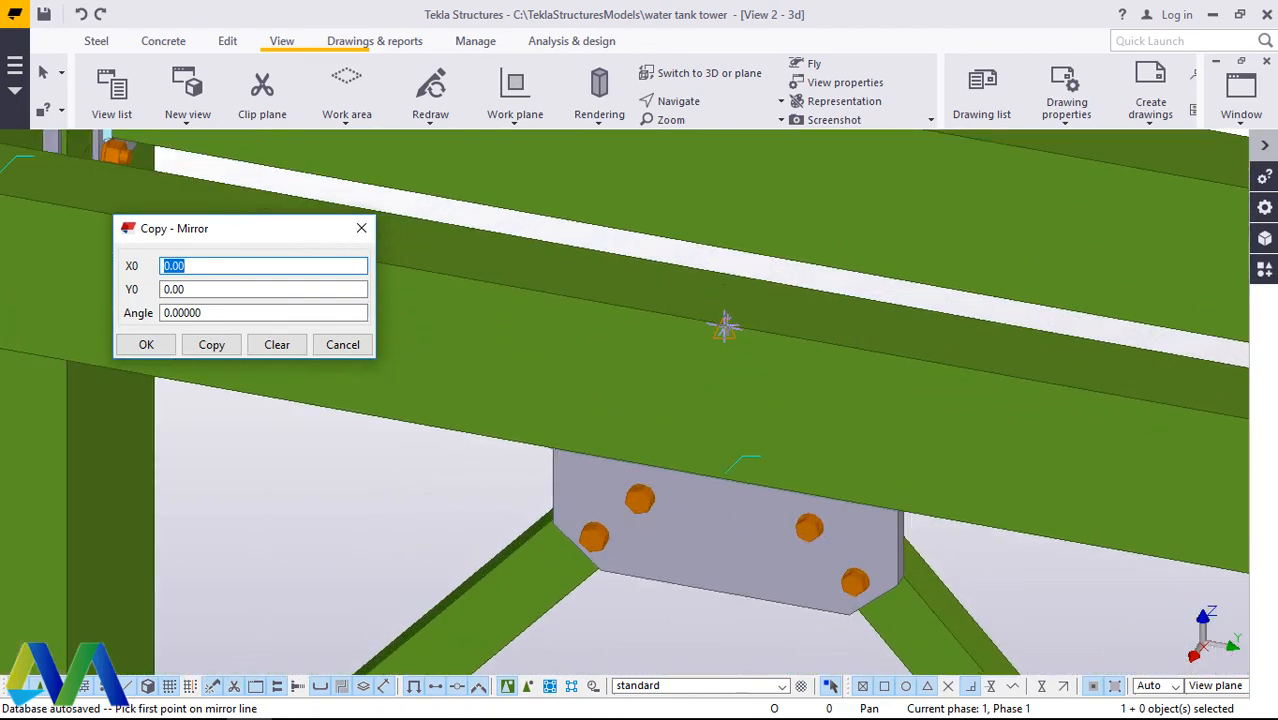
pyautogui.scroll(4, 724, 326)
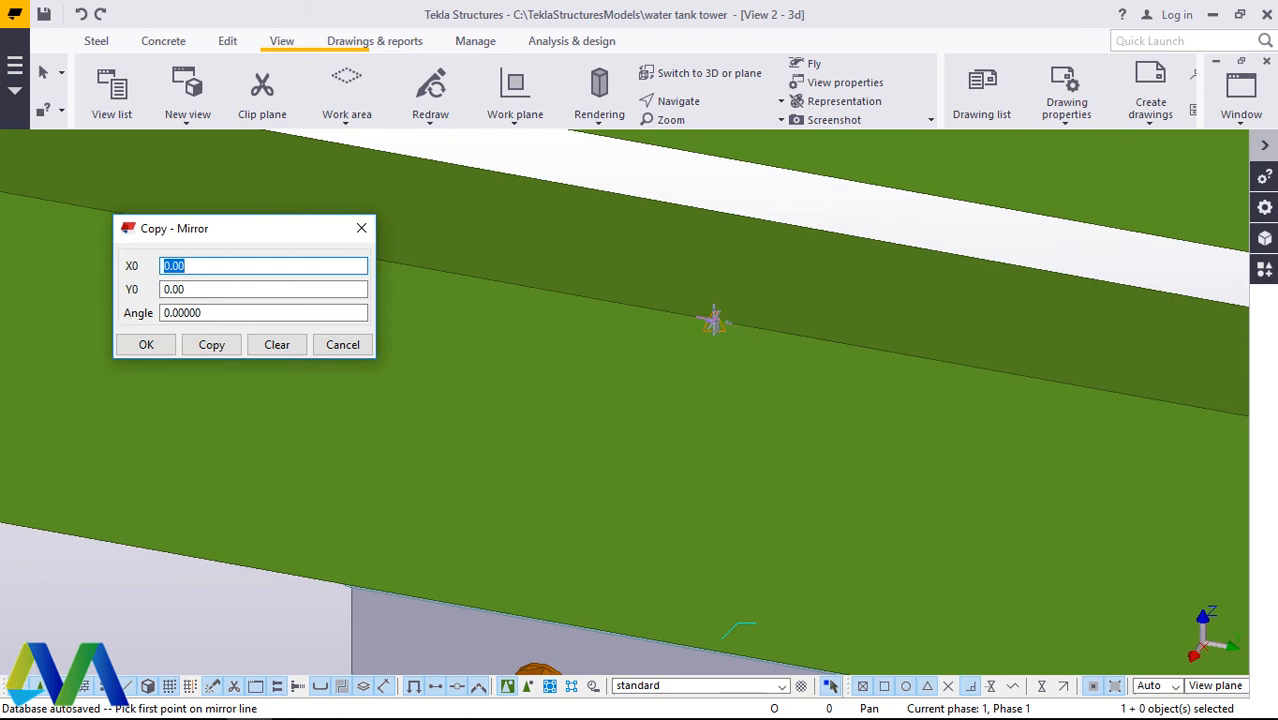
pyautogui.click(718, 327)
pyautogui.scroll(2, 723, 517)
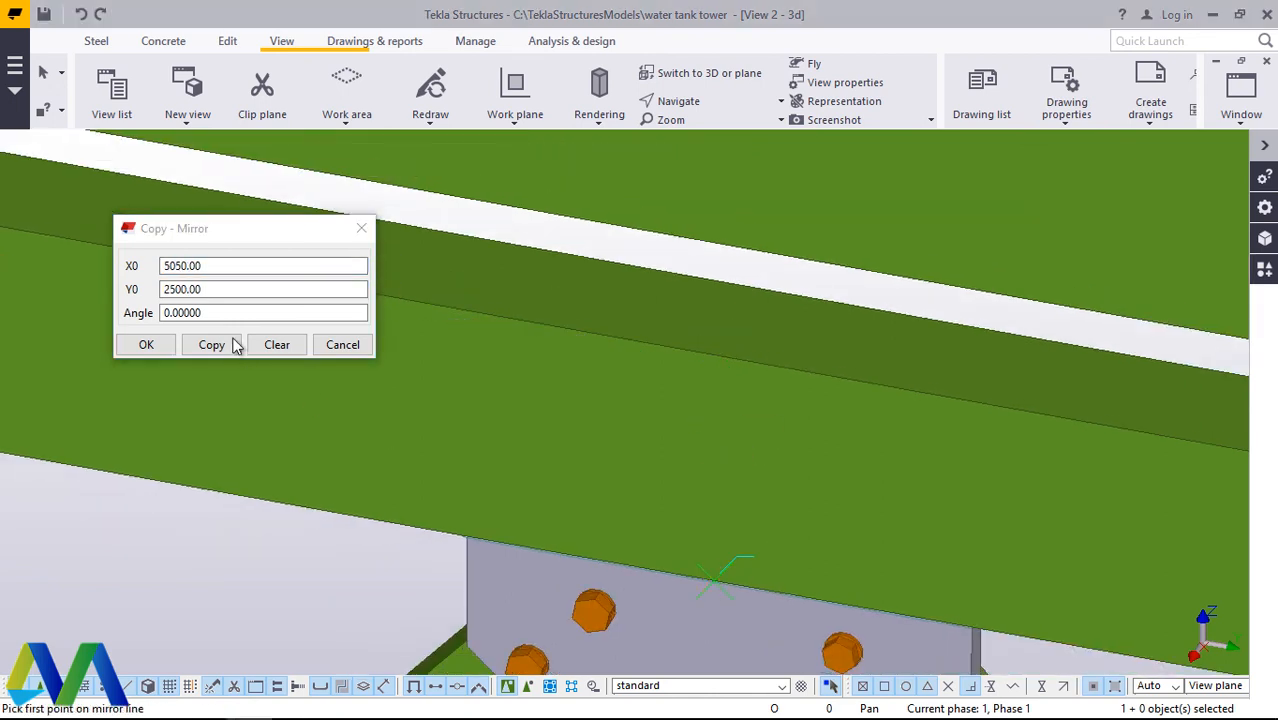
# Step: Try to mirror-copy the edge beam with the mirror angle set to 90, and check the top grid for the copy
pyautogui.moveTo(210, 314); pyautogui.dragTo(146, 313)
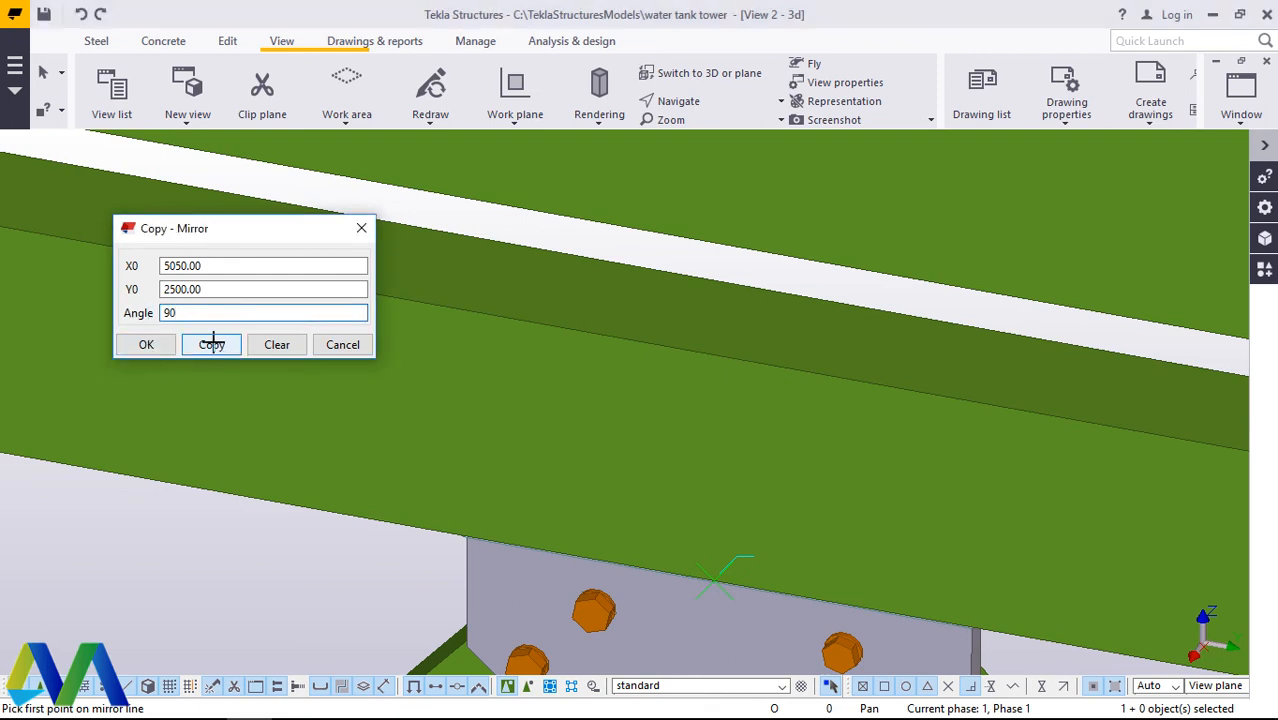
pyautogui.click(133, 344)
pyautogui.click(585, 397)
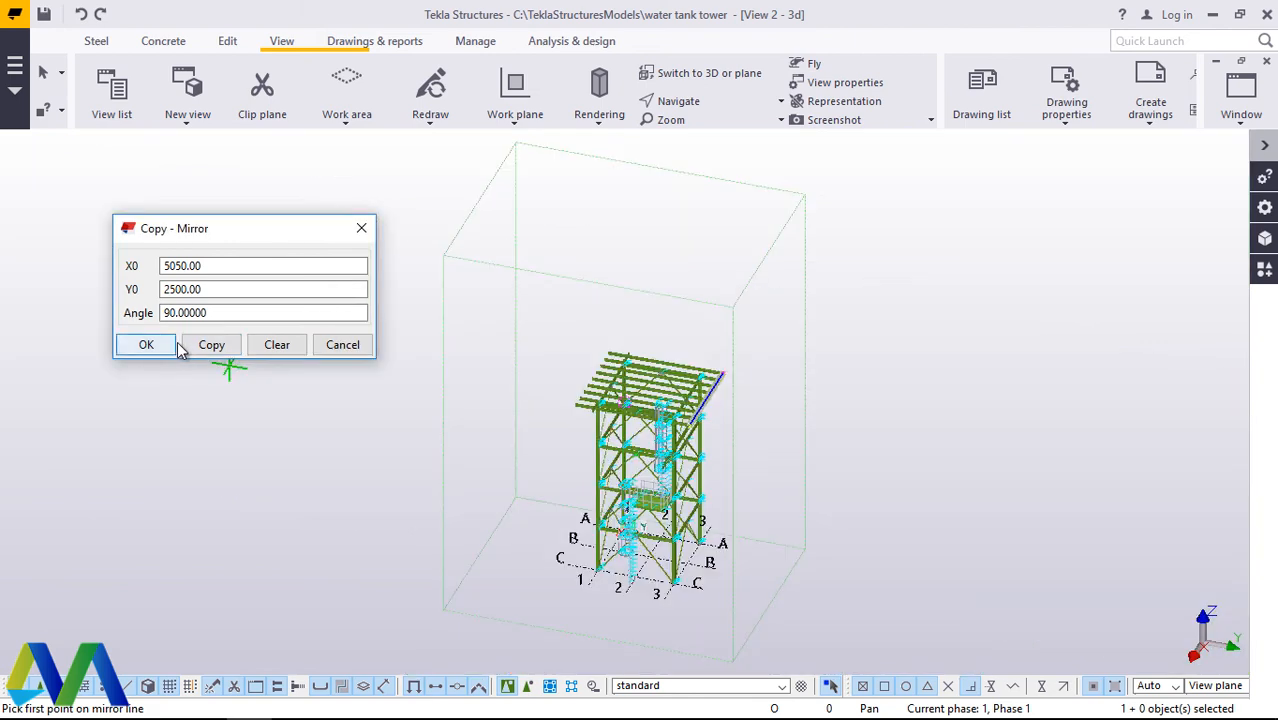
pyautogui.click(362, 229)
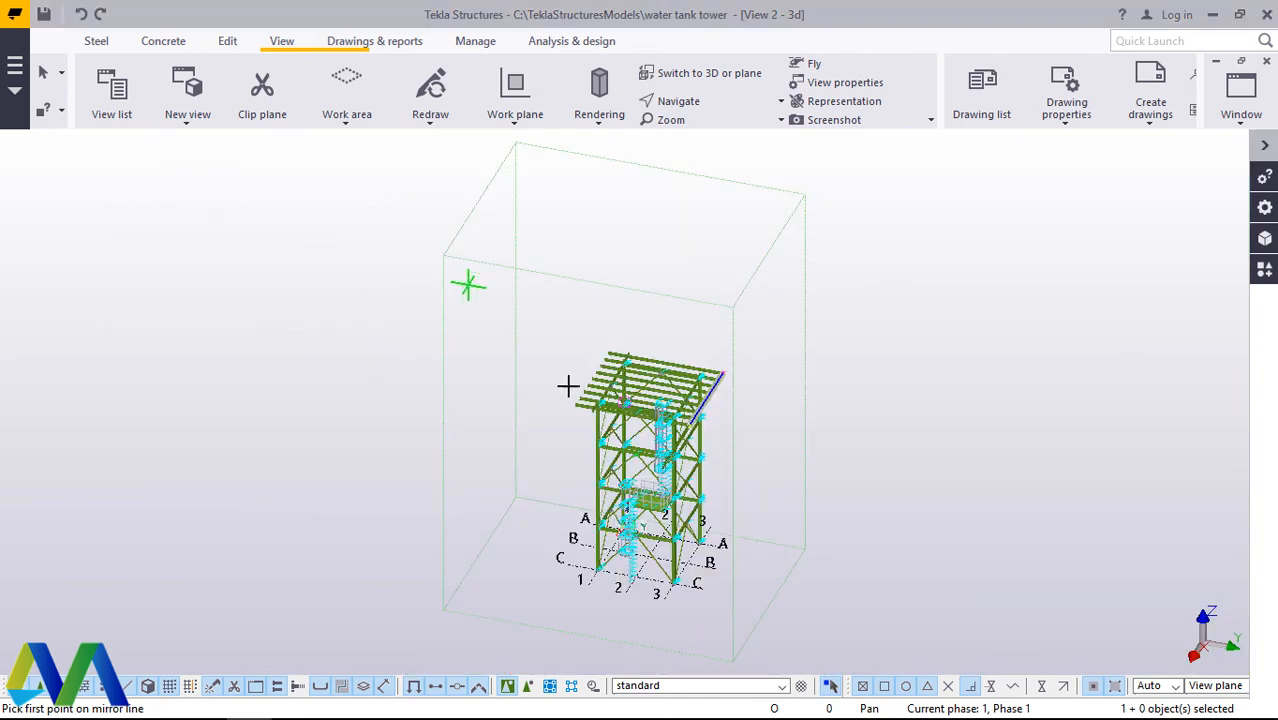
pyautogui.scroll(8, 690, 430)
pyautogui.scroll(2, 753, 447)
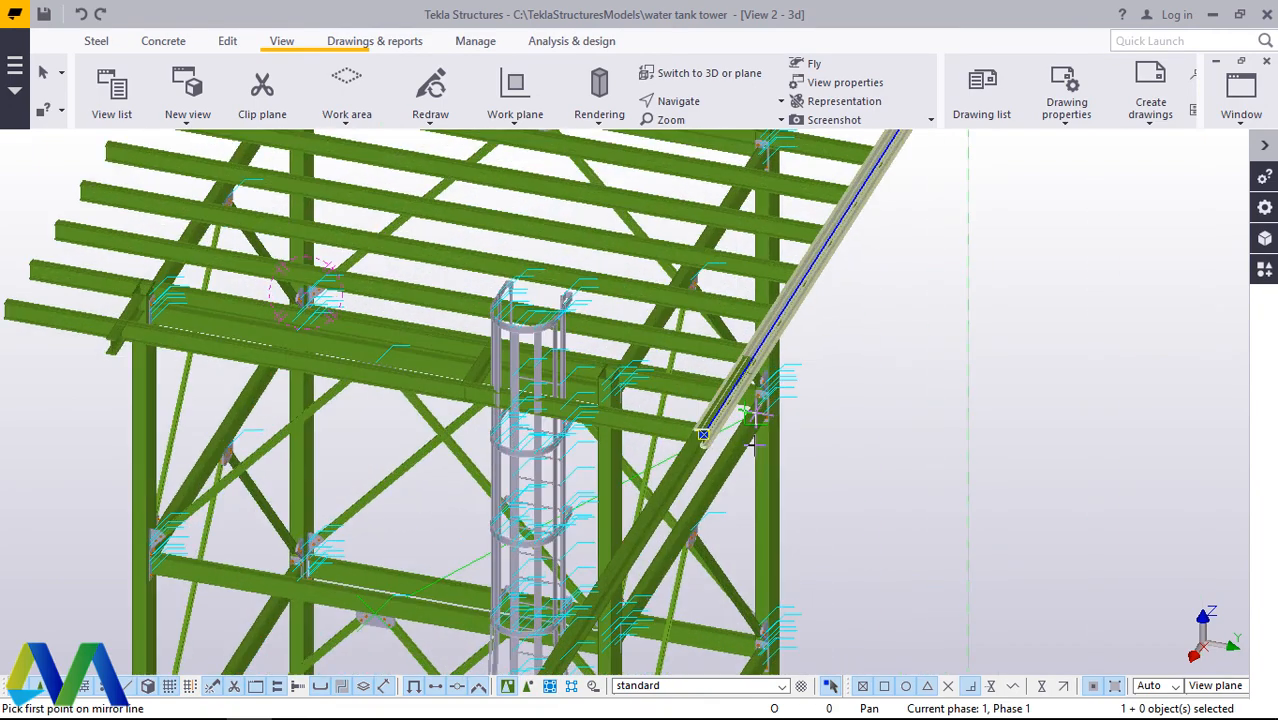
pyautogui.scroll(-2, 805, 480)
pyautogui.scroll(3, 856, 268)
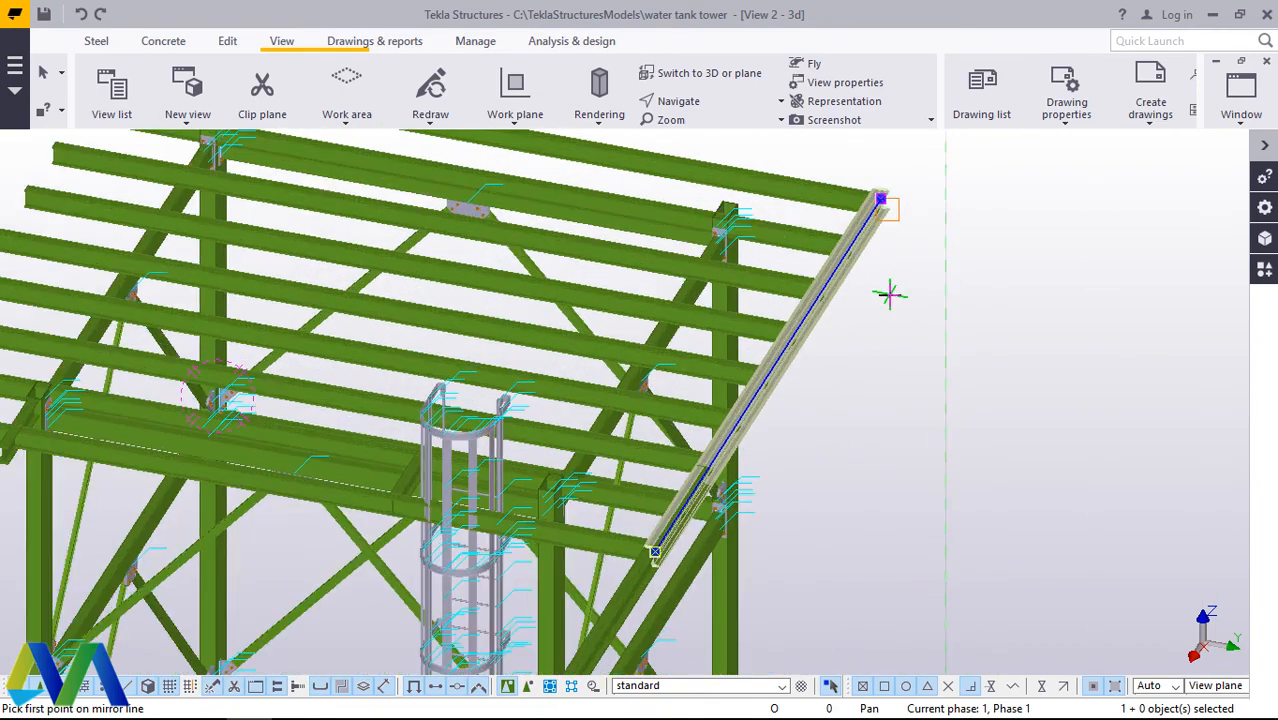
pyautogui.rightClick(887, 293)
pyautogui.click(944, 309)
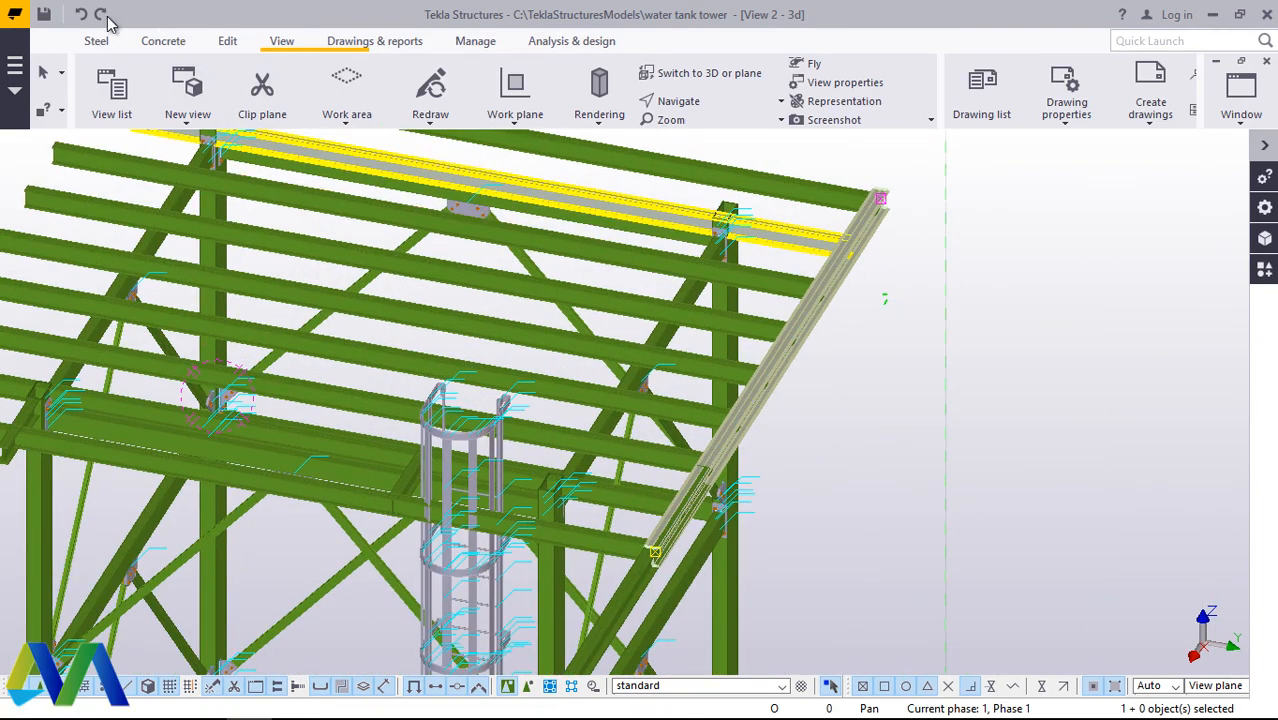
# Step: Restart the mirrored copy of the edge beam and set the mirror line's first point at the top-edge midpoint of the gusset-plate beam
pyautogui.scroll(1, 852, 519)
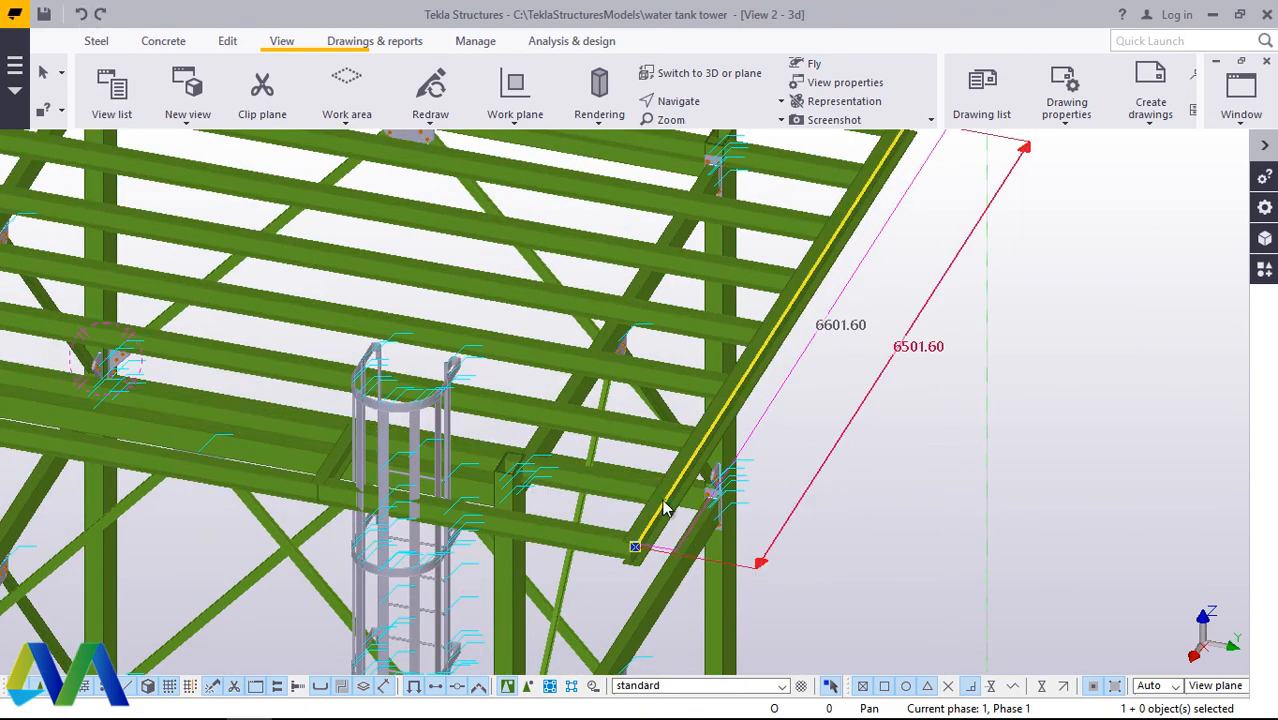
pyautogui.scroll(3, 650, 515)
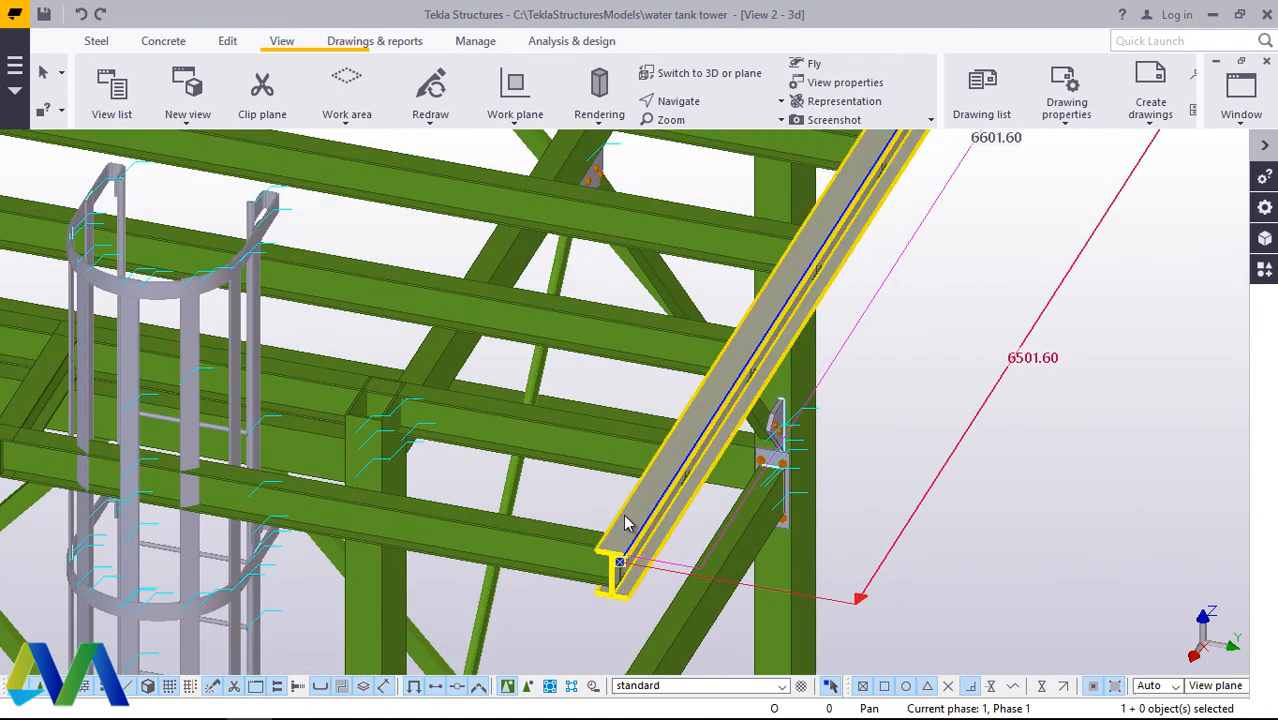
pyautogui.rightClick(1136, 373)
pyautogui.moveTo(1112, 344)
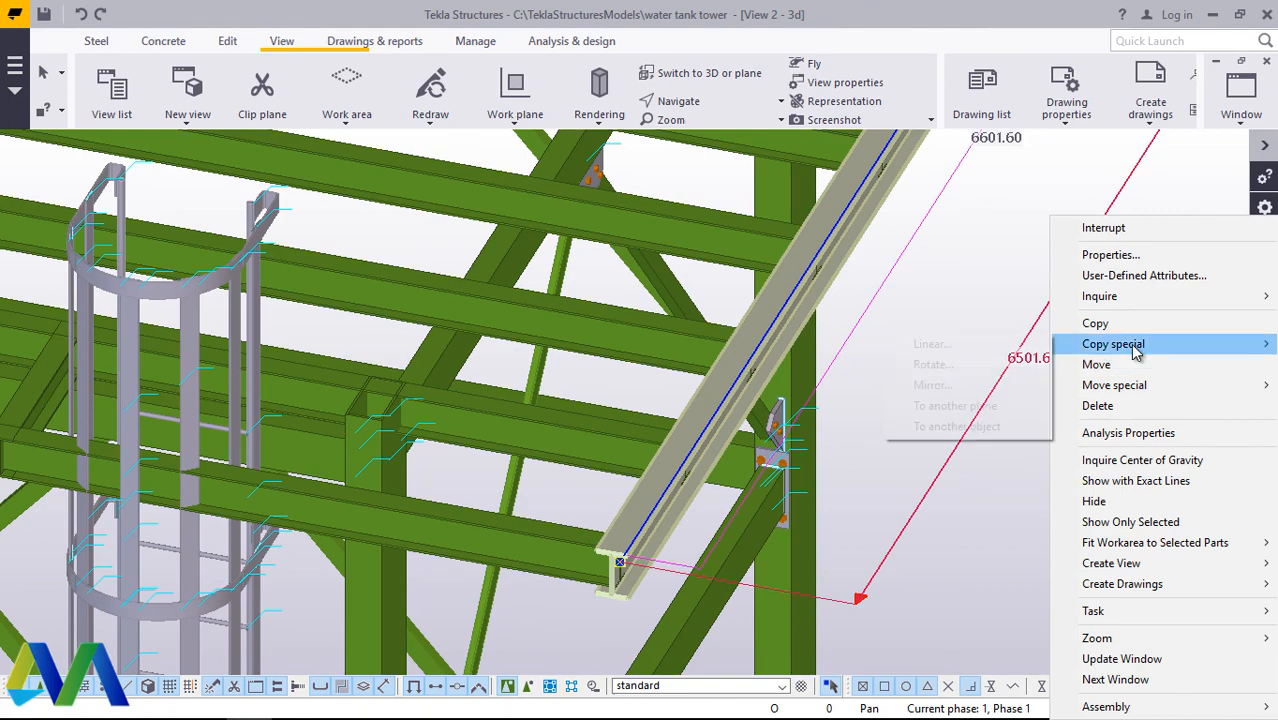
pyautogui.click(920, 384)
pyautogui.scroll(-5, 870, 318)
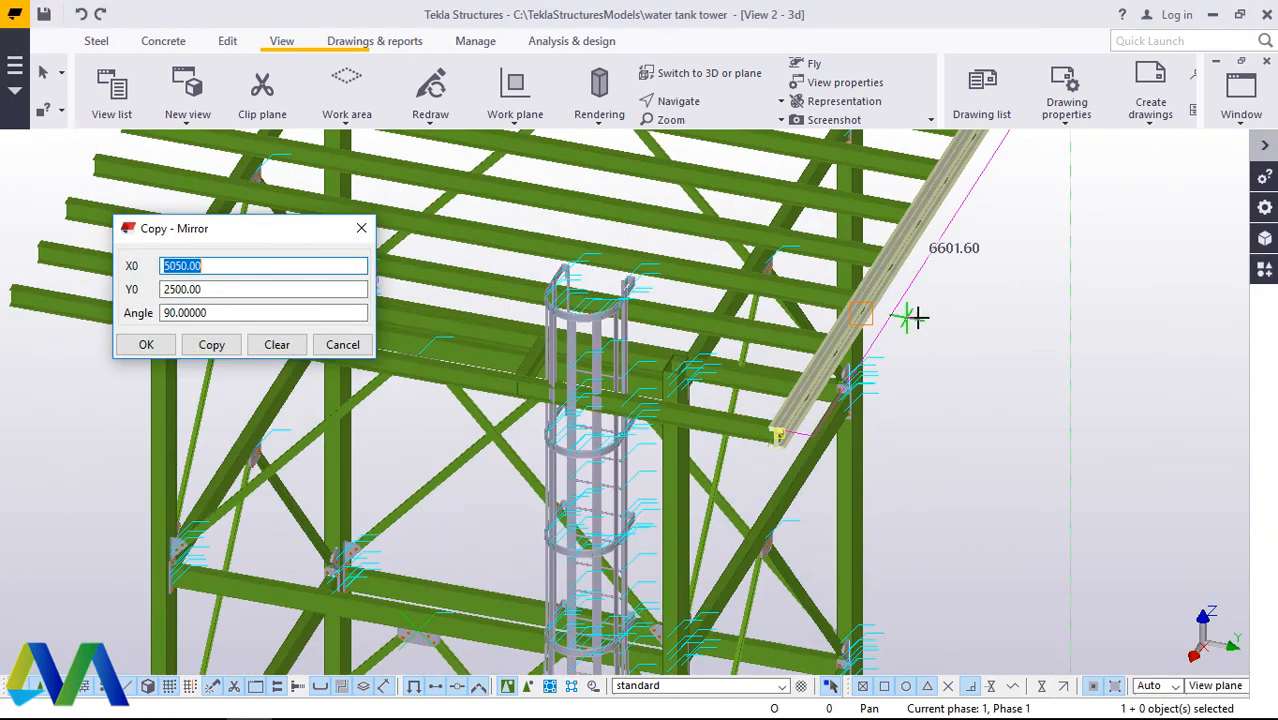
pyautogui.scroll(5, 700, 455)
pyautogui.scroll(8, 708, 453)
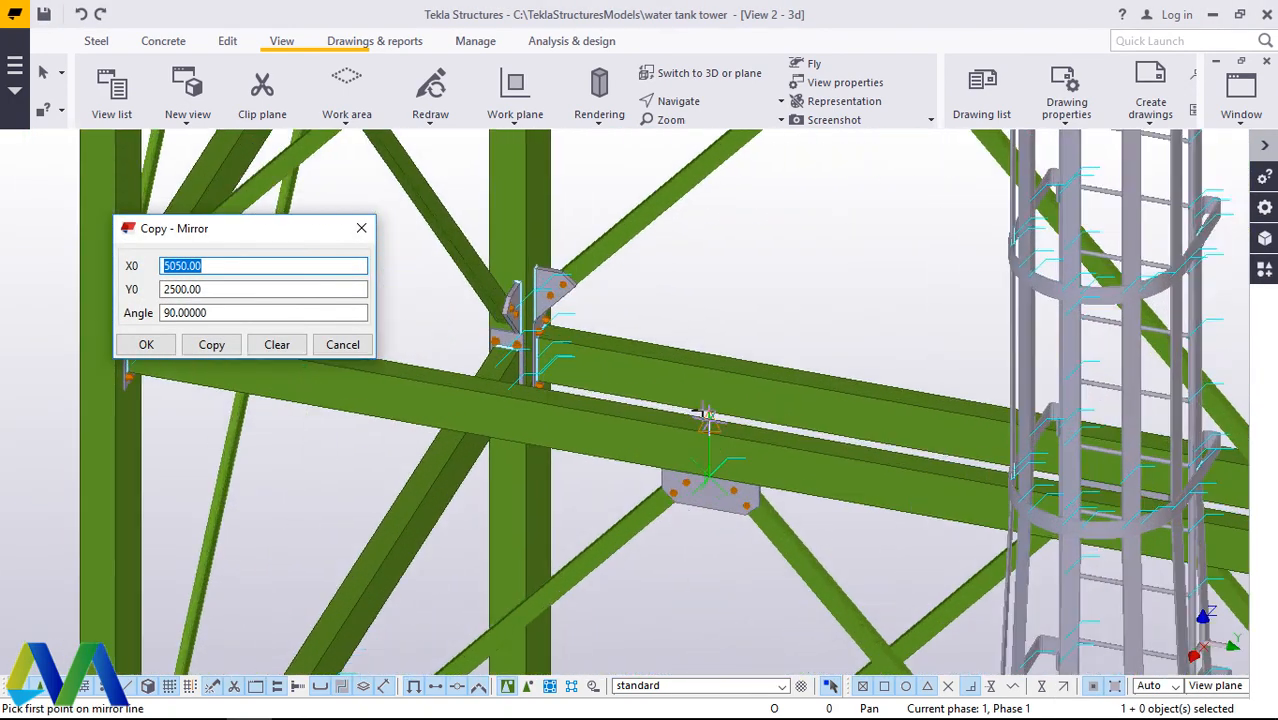
pyautogui.scroll(2, 667, 345)
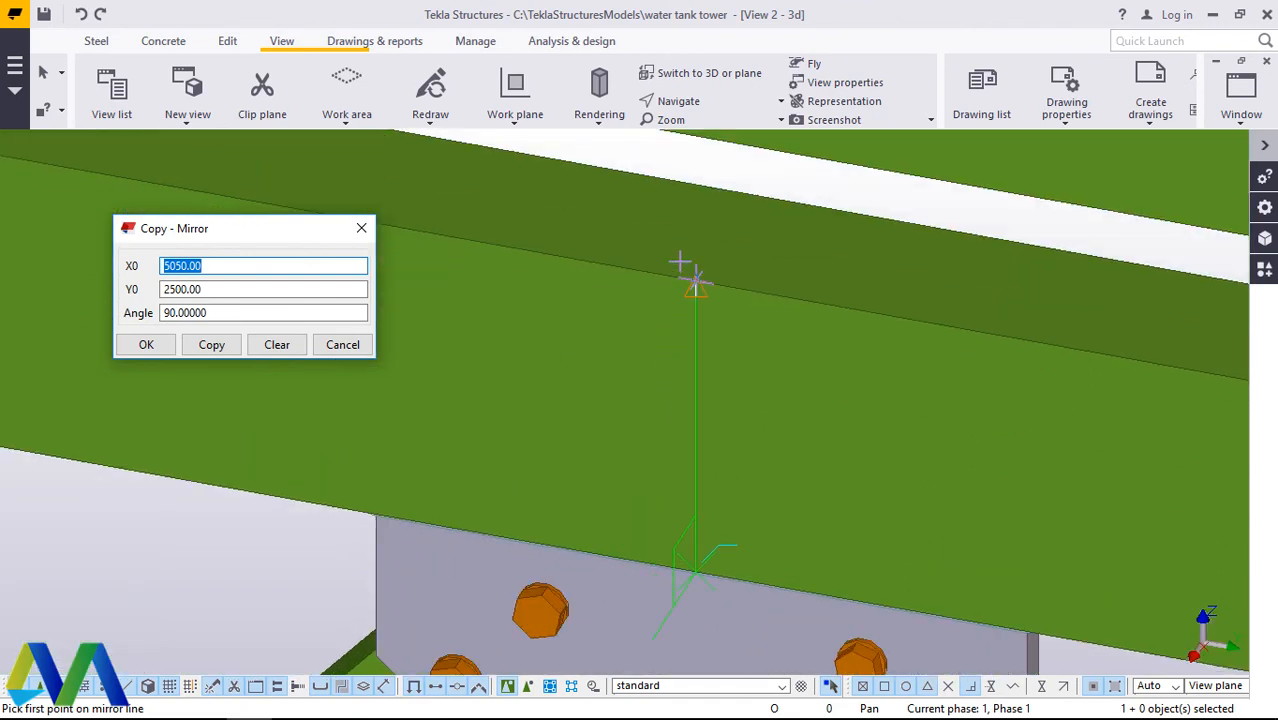
pyautogui.click(697, 283)
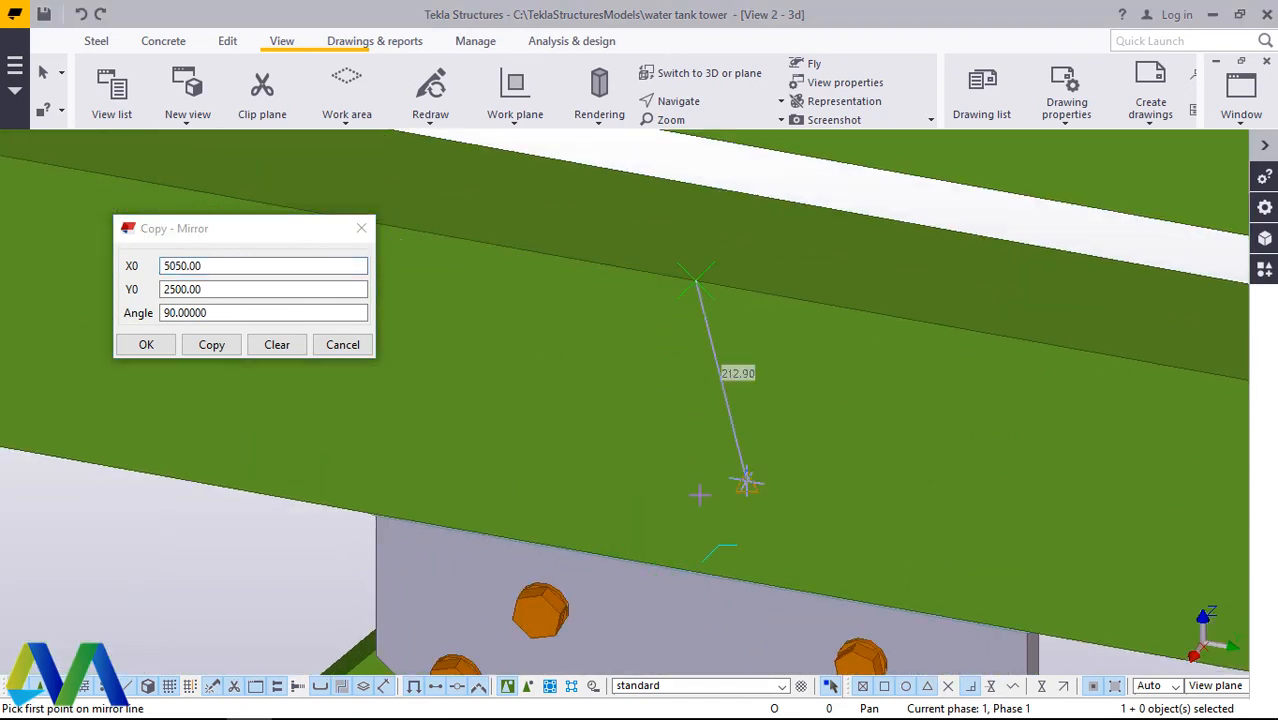
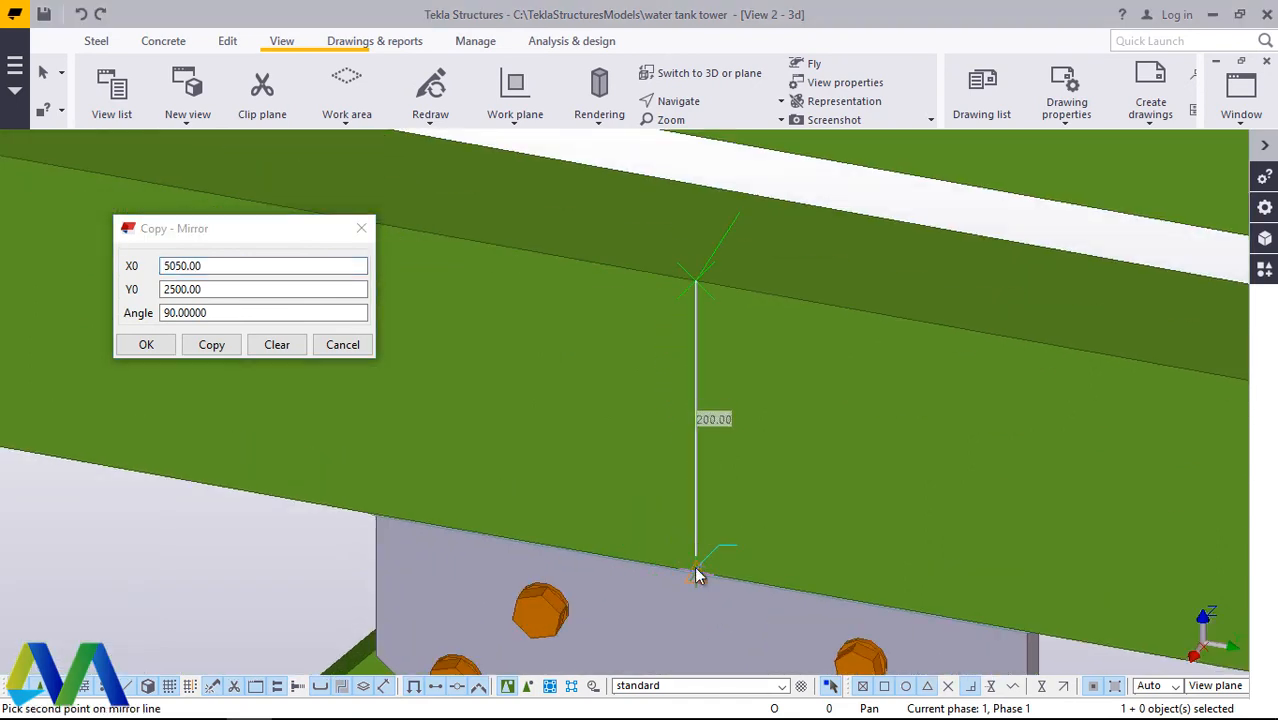
# Step: Close the mirror-copy settings and cancel the mirrored copy of the edge beam
pyautogui.click(146, 345)
pyautogui.scroll(-8, 620, 440)
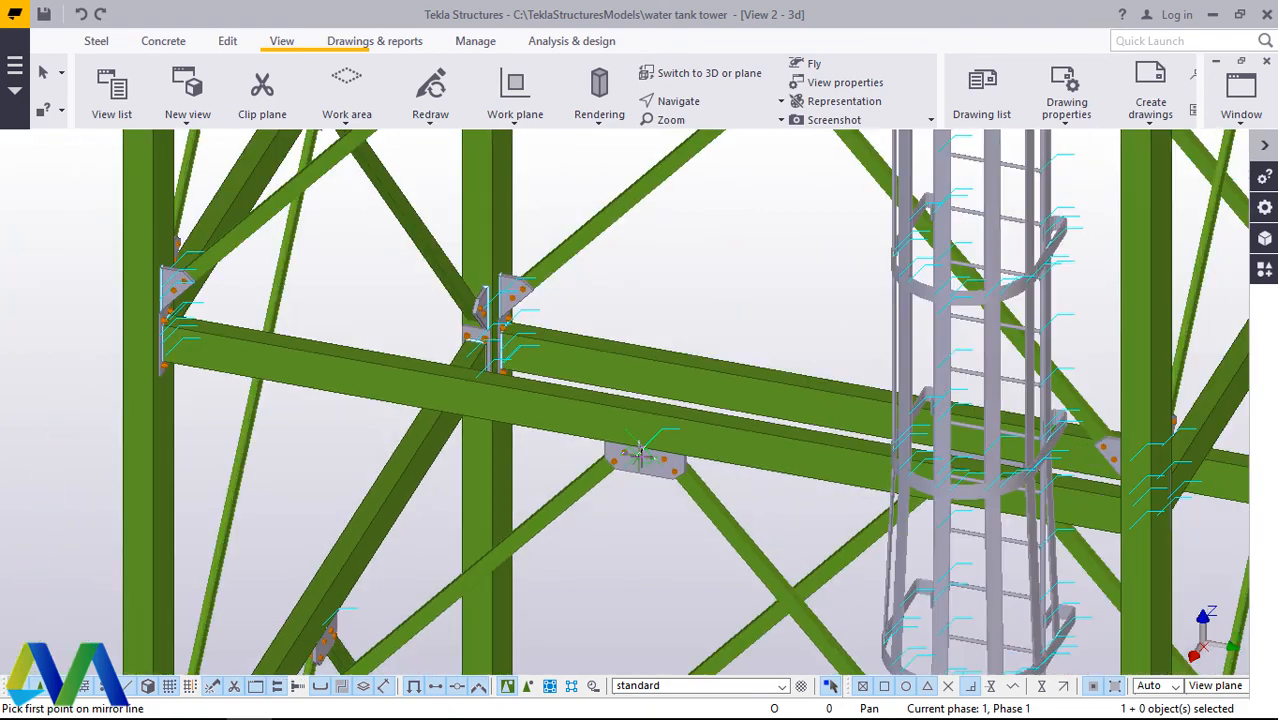
pyautogui.scroll(-10, 638, 452)
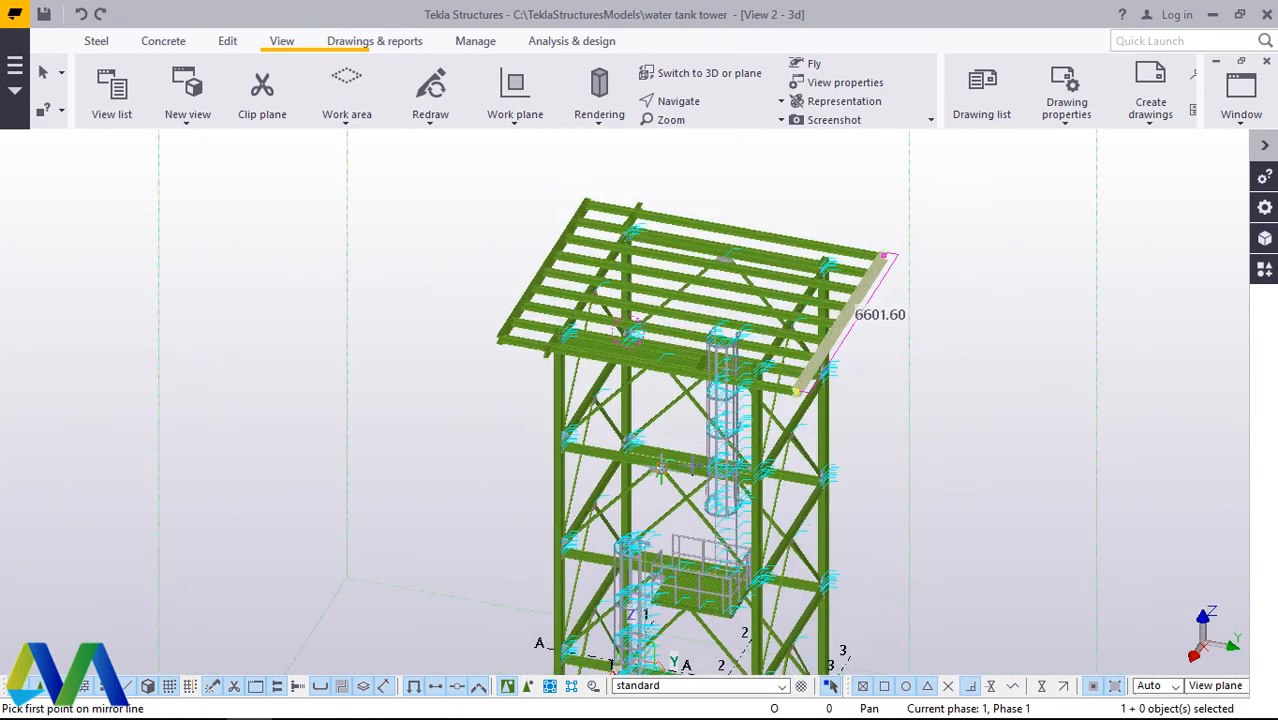
pyautogui.scroll(10, 640, 300)
pyautogui.rightClick(826, 183)
pyautogui.click(880, 197)
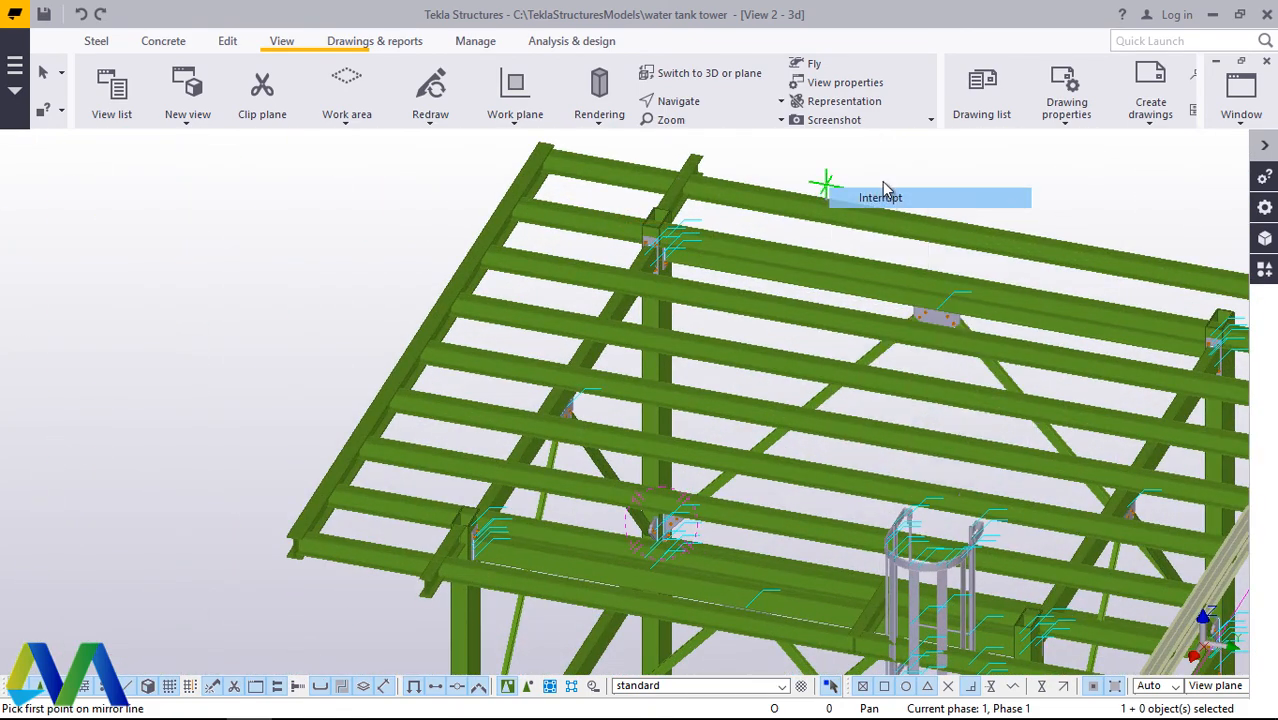
# Step: Examine the top beam grid from the opposite side, including the corner where the outermost cross beam meets the edge beam
pyautogui.click(716, 104)
pyautogui.click(722, 128)
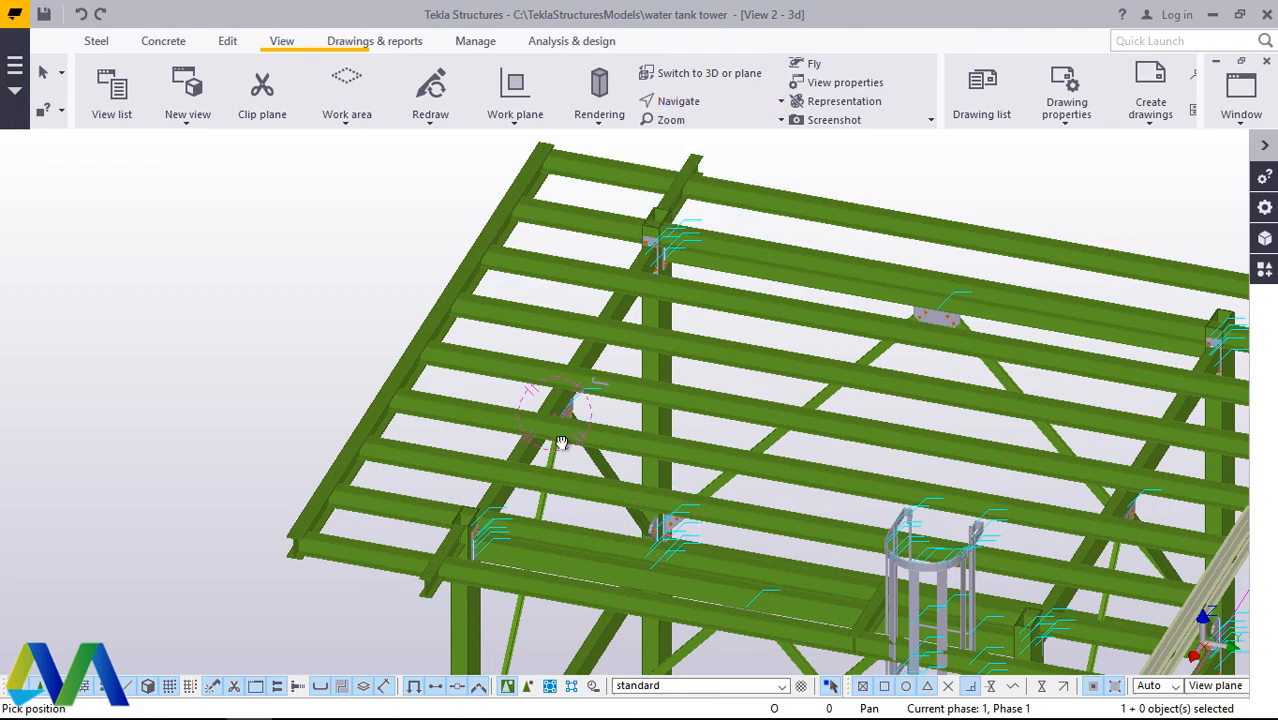
pyautogui.moveTo(562, 443); pyautogui.dragTo(249, 379)
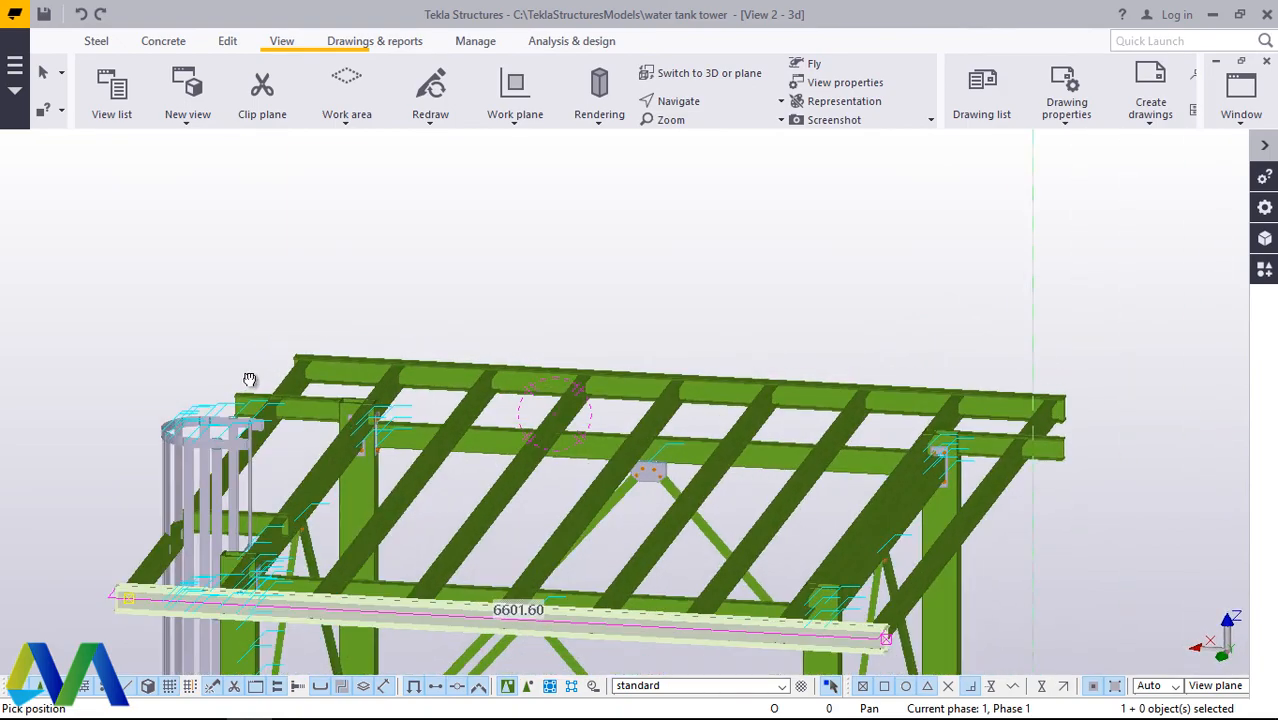
pyautogui.keyDown('ctrl'); pyautogui.moveTo(249, 380); pyautogui.dragTo(414, 402, button='middle'); pyautogui.keyUp('ctrl')
pyautogui.scroll(-4, 274, 394)
pyautogui.scroll(3, 771, 458)
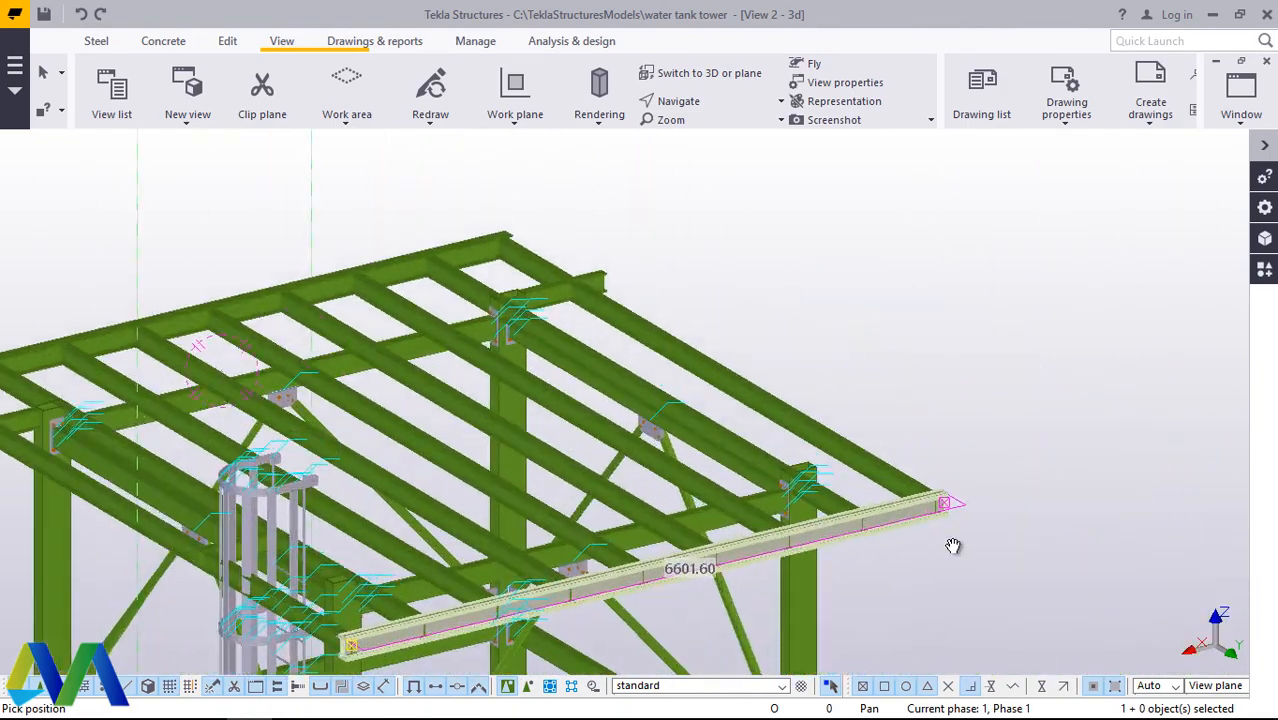
pyautogui.scroll(5, 953, 545)
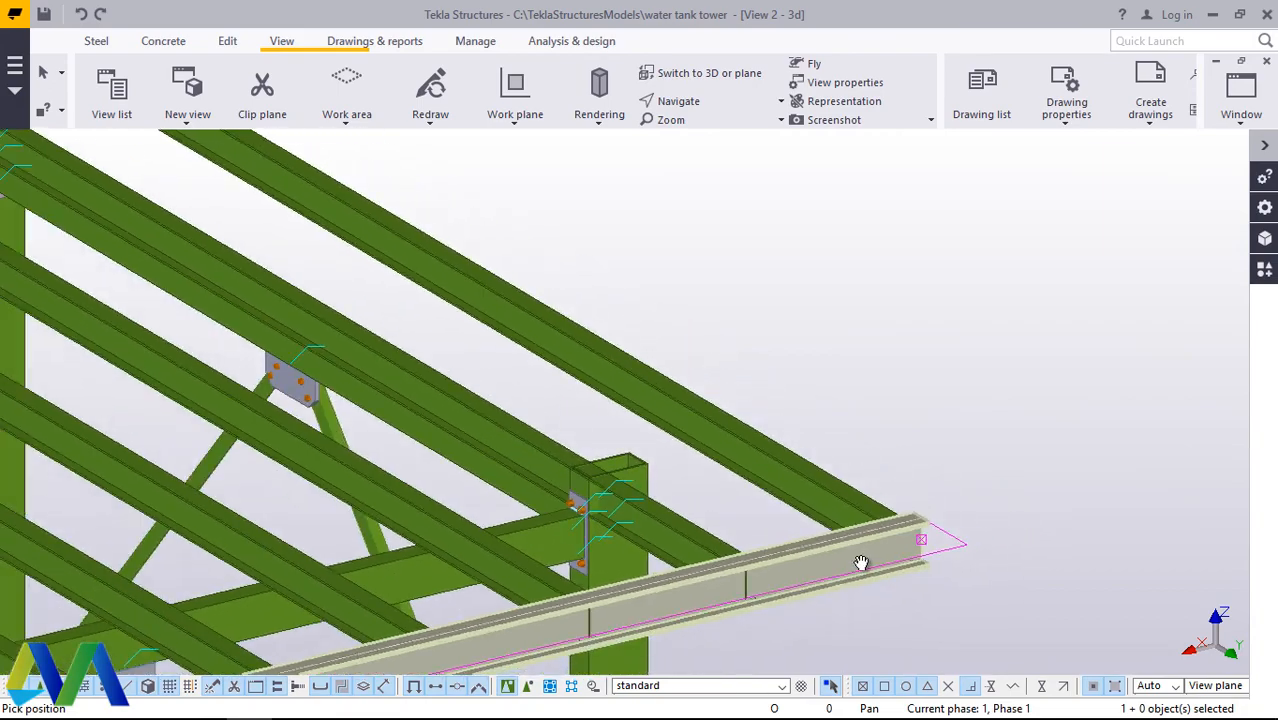
pyautogui.moveTo(861, 563); pyautogui.dragTo(822, 559, button='middle')
pyautogui.scroll(-5, 860, 453)
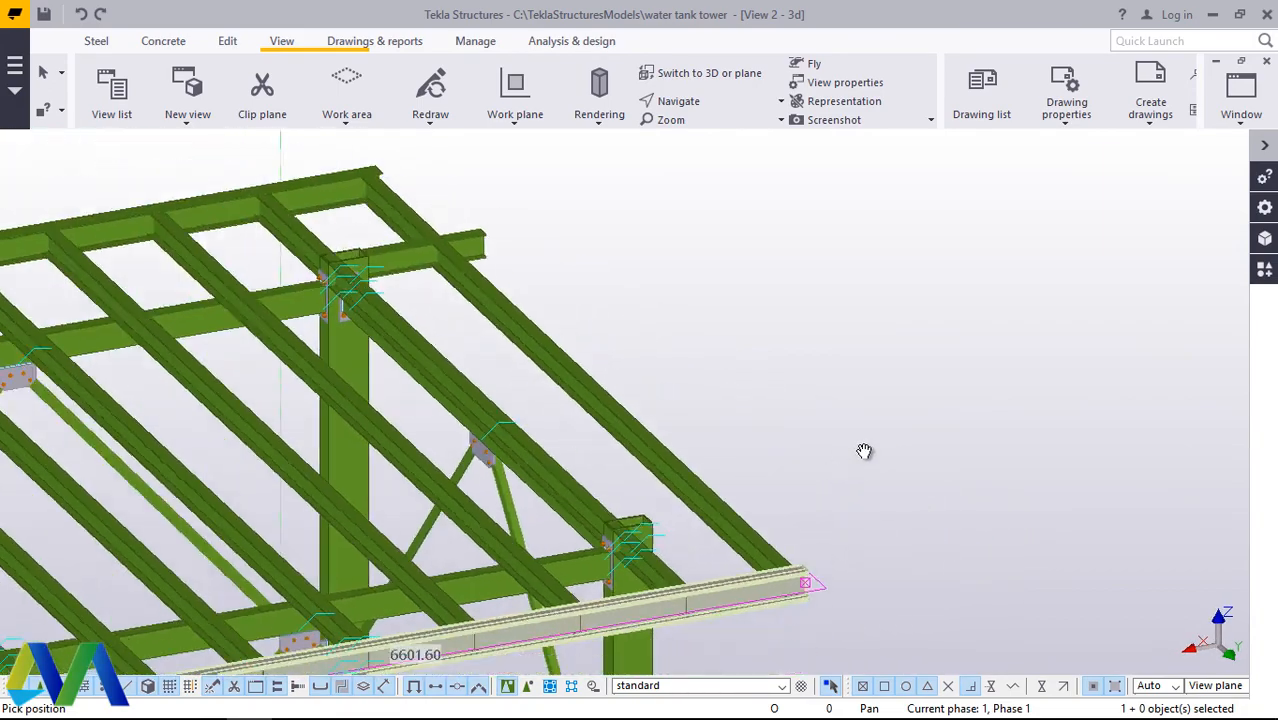
pyautogui.keyDown('ctrl'); pyautogui.moveTo(785, 514); pyautogui.dragTo(599, 511, button='middle'); pyautogui.keyUp('ctrl')
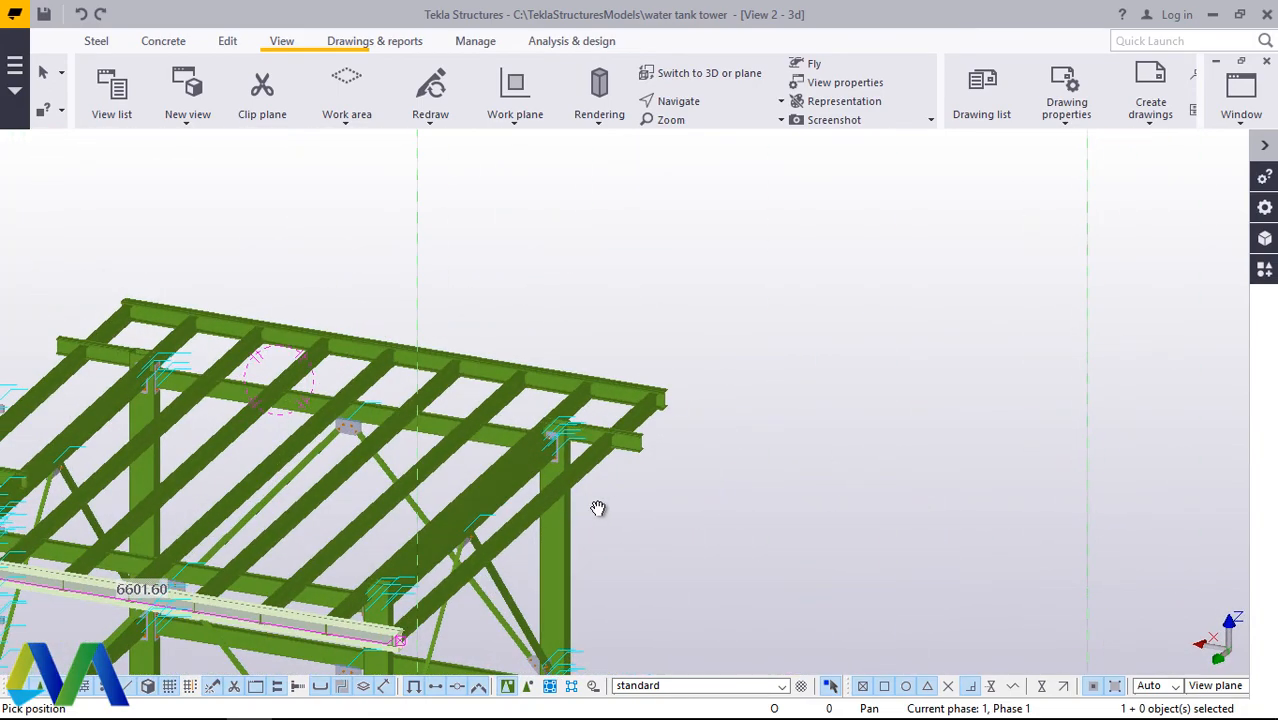
pyautogui.rightClick(796, 489)
pyautogui.click(850, 196)
# Step: Change the outermost cross beam's profile to UB203*133*25 from the 203's UB group and apply it to the beam
pyautogui.scroll(6, 590, 455)
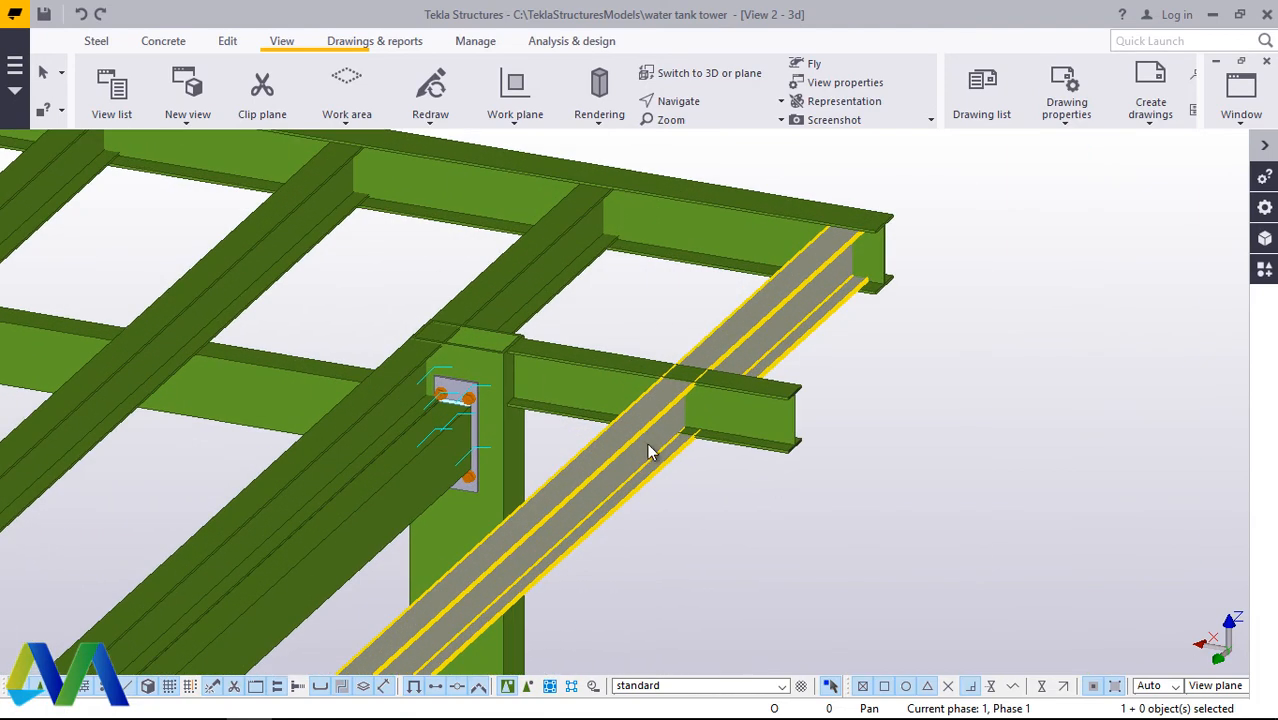
pyautogui.doubleClick(647, 451)
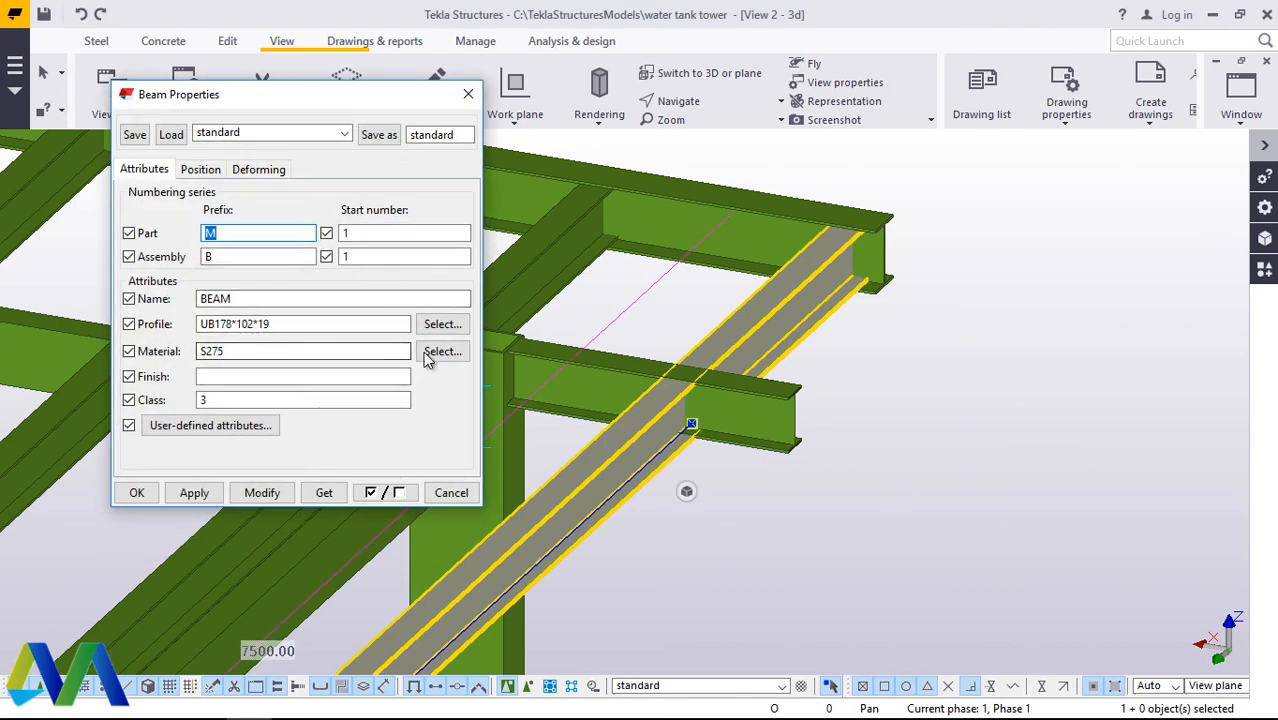
pyautogui.click(443, 325)
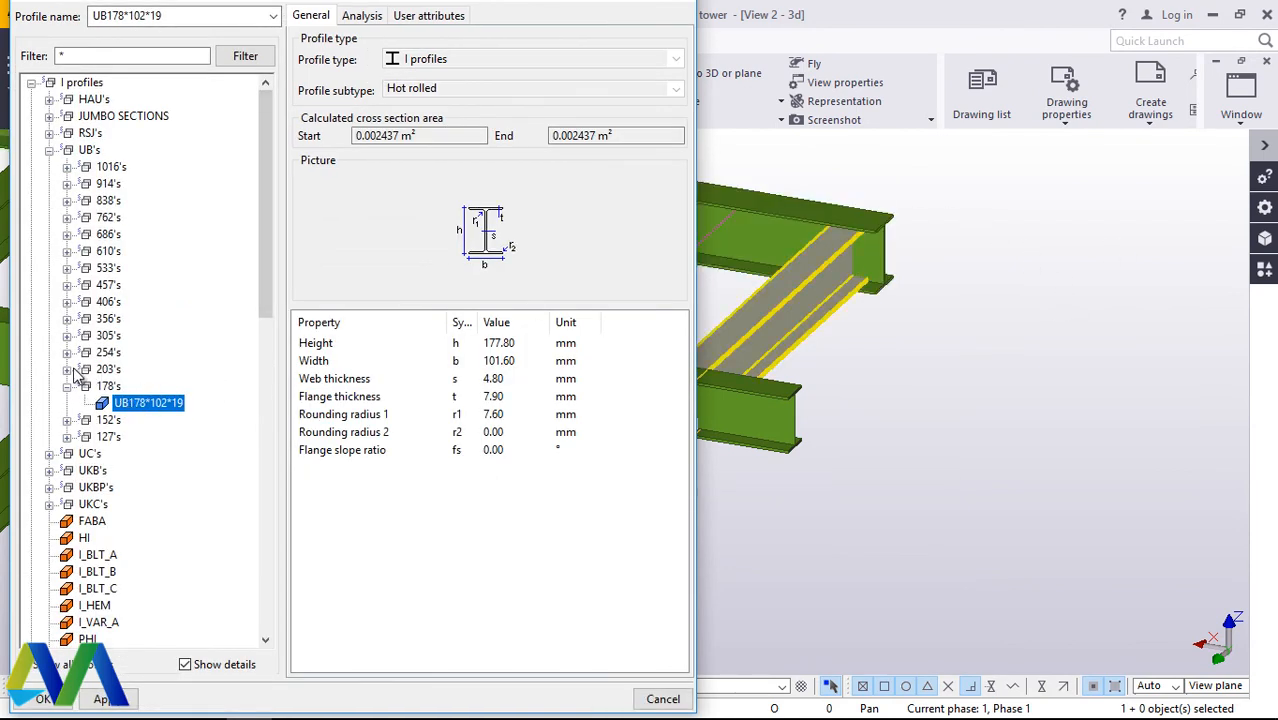
pyautogui.click(67, 370)
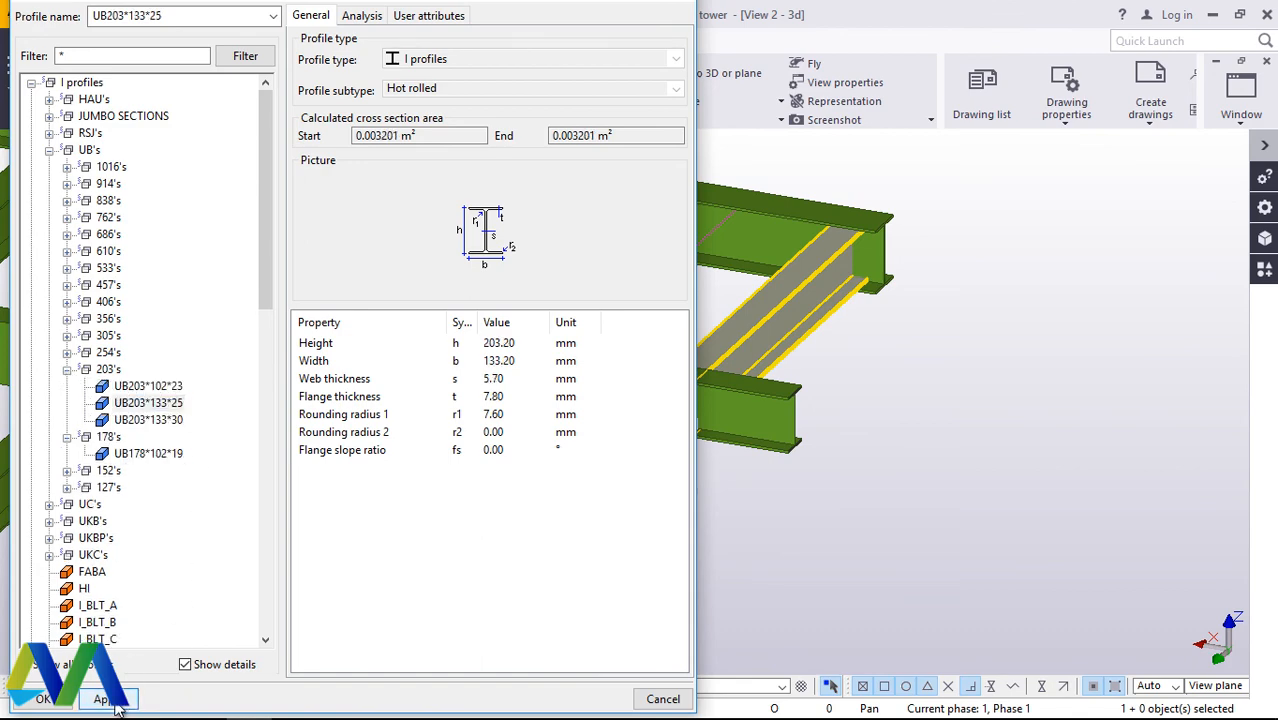
pyautogui.click(43, 700)
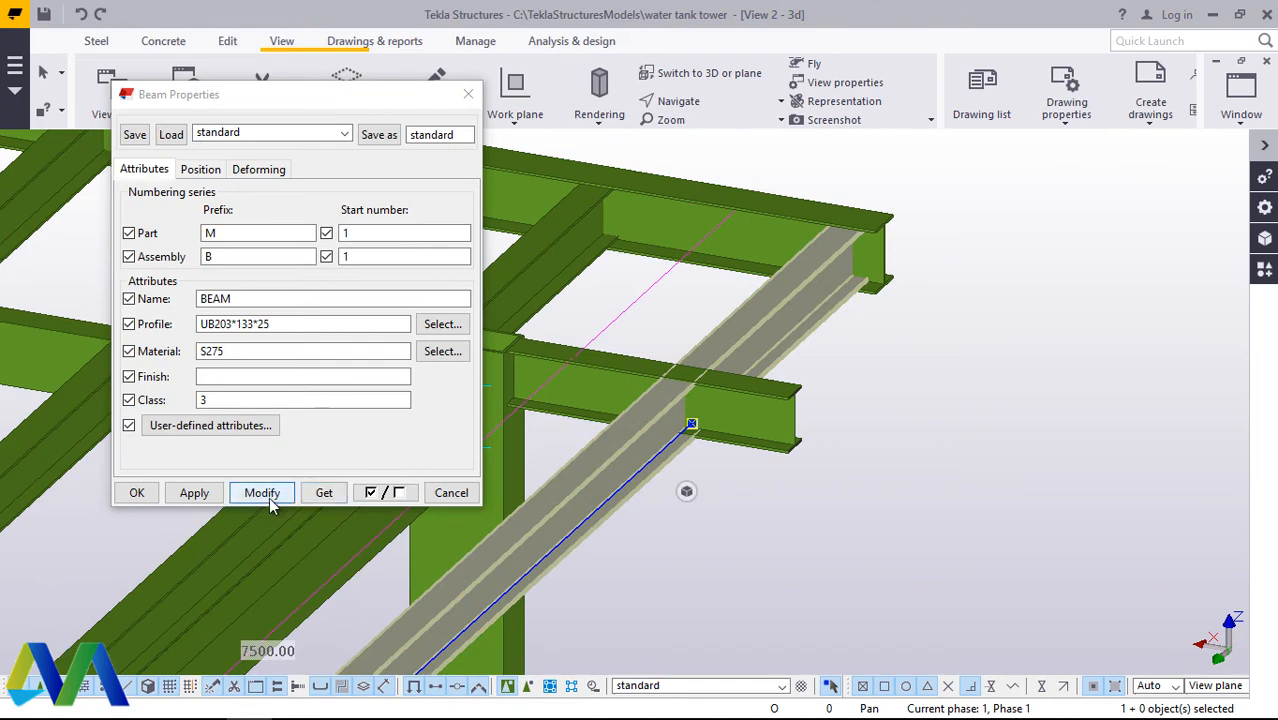
pyautogui.click(269, 500)
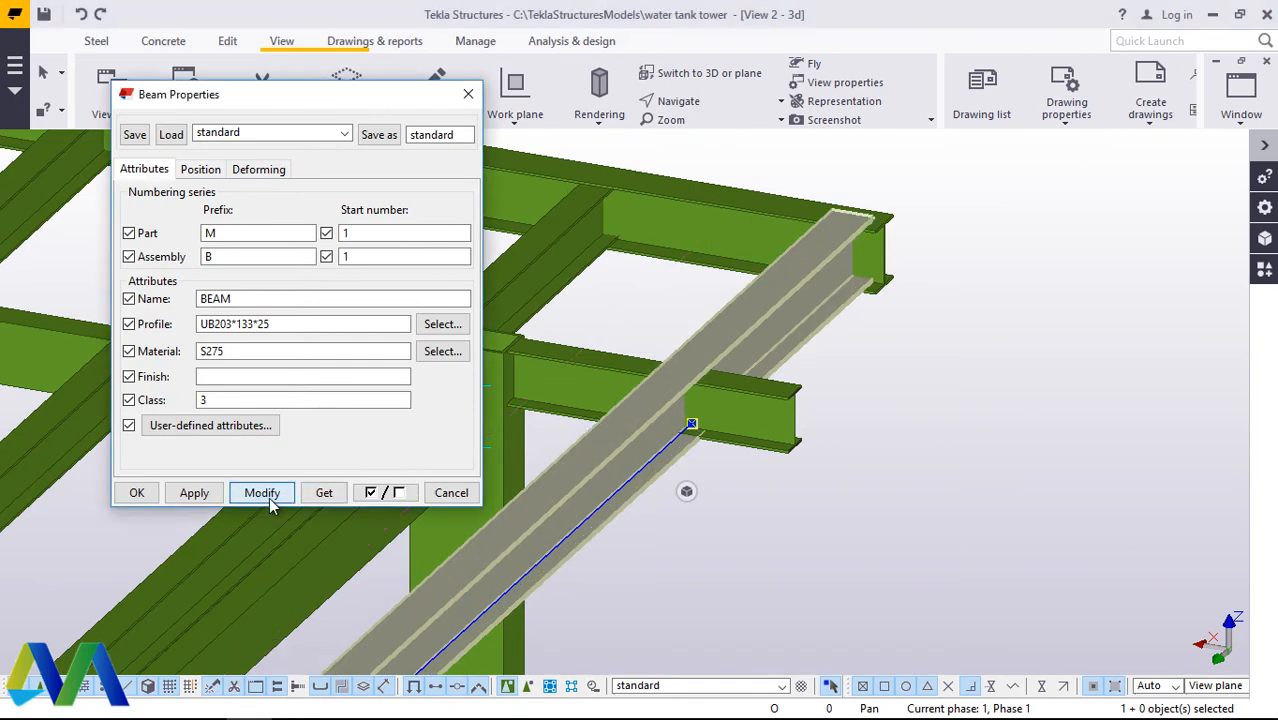
pyautogui.click(137, 493)
pyautogui.click(937, 234)
# Step: Move the resized outermost cross beam down at its joint with the edge beam, using its top-flange corner as the origin
pyautogui.scroll(6, 893, 234)
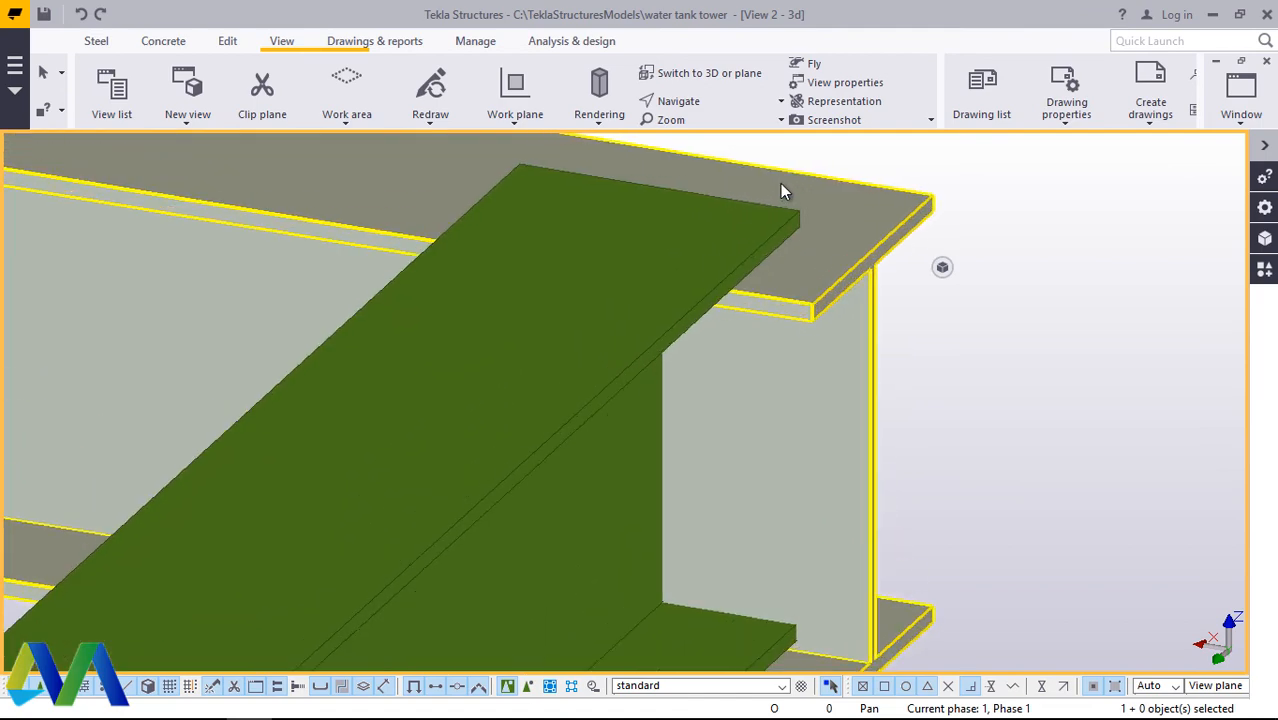
pyautogui.click(757, 231)
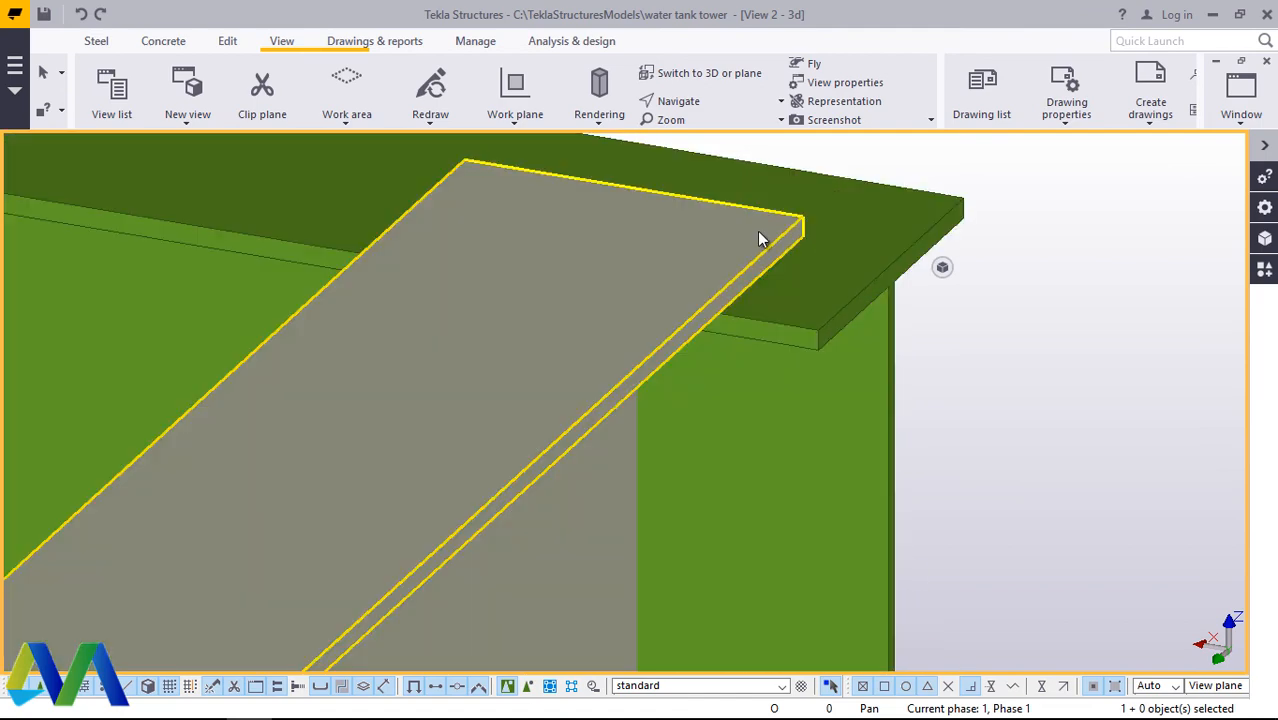
pyautogui.rightClick(757, 231)
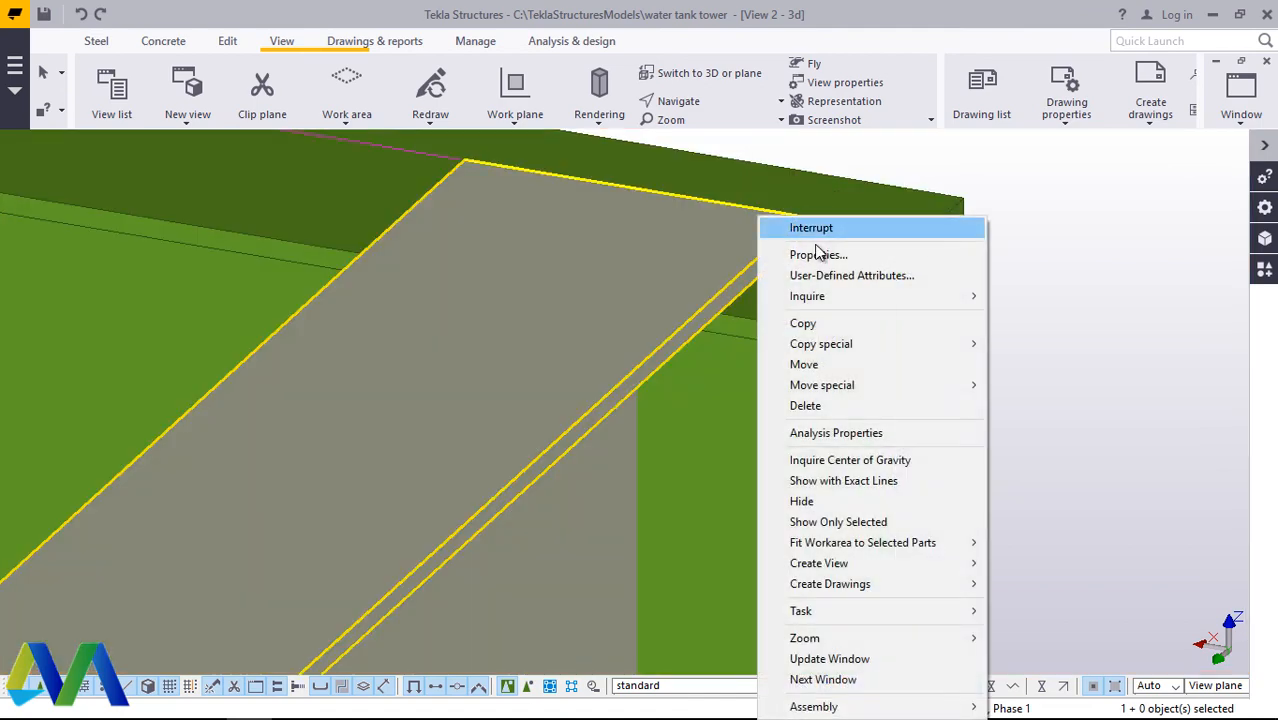
pyautogui.click(803, 364)
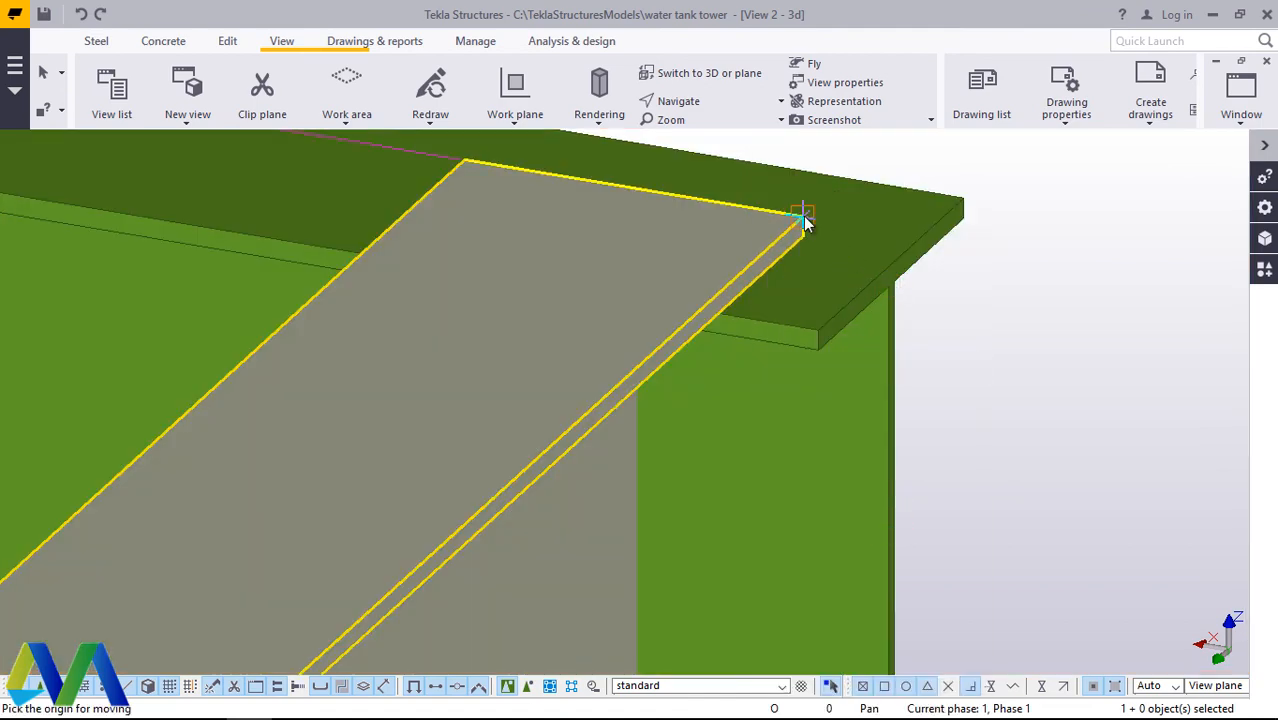
pyautogui.click(807, 273)
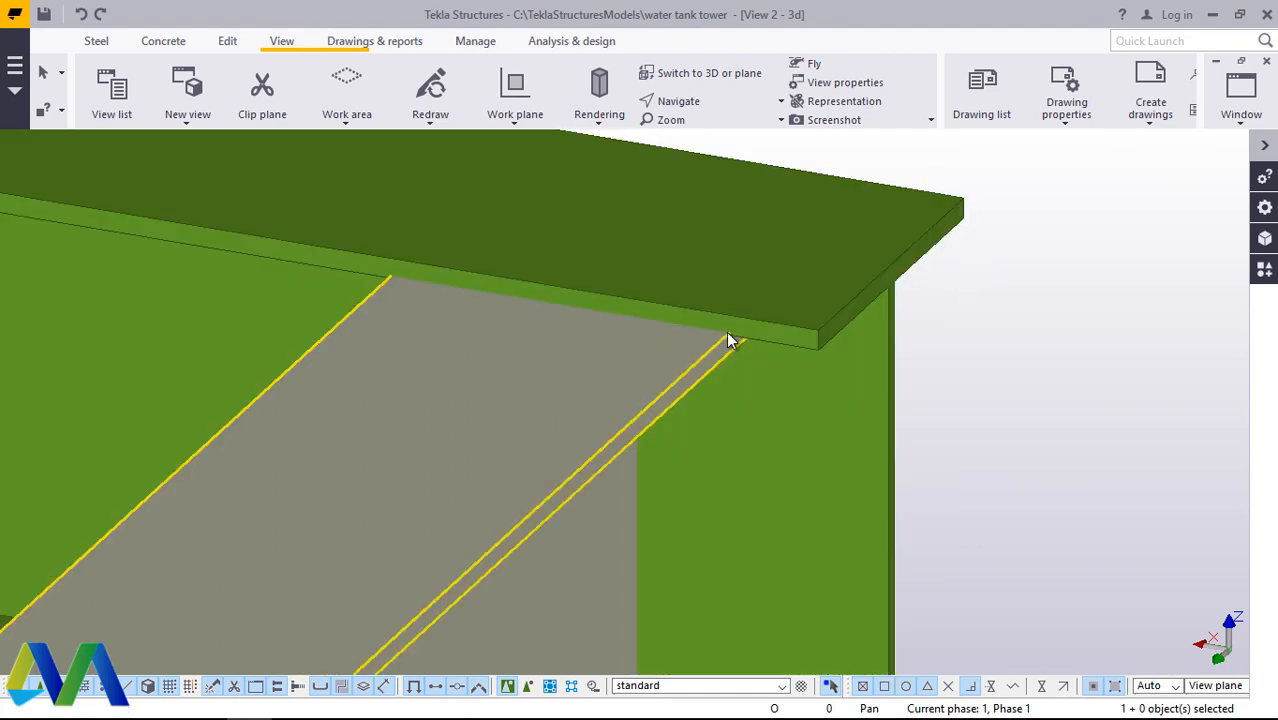
# Step: Move the outermost cross beam up to align its top flange with the top of the edge beam's flange
pyautogui.scroll(2, 728, 331)
pyautogui.scroll(-3, 949, 312)
pyautogui.click(738, 370)
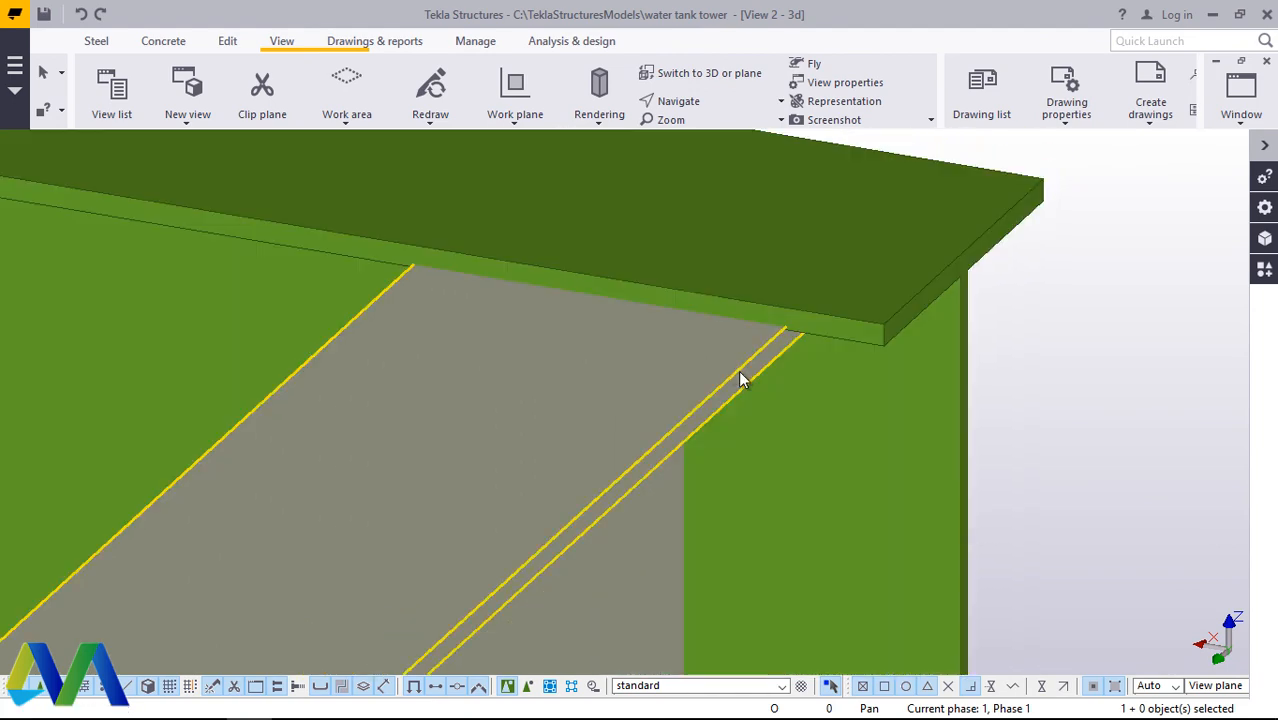
pyautogui.rightClick(728, 376)
pyautogui.click(782, 364)
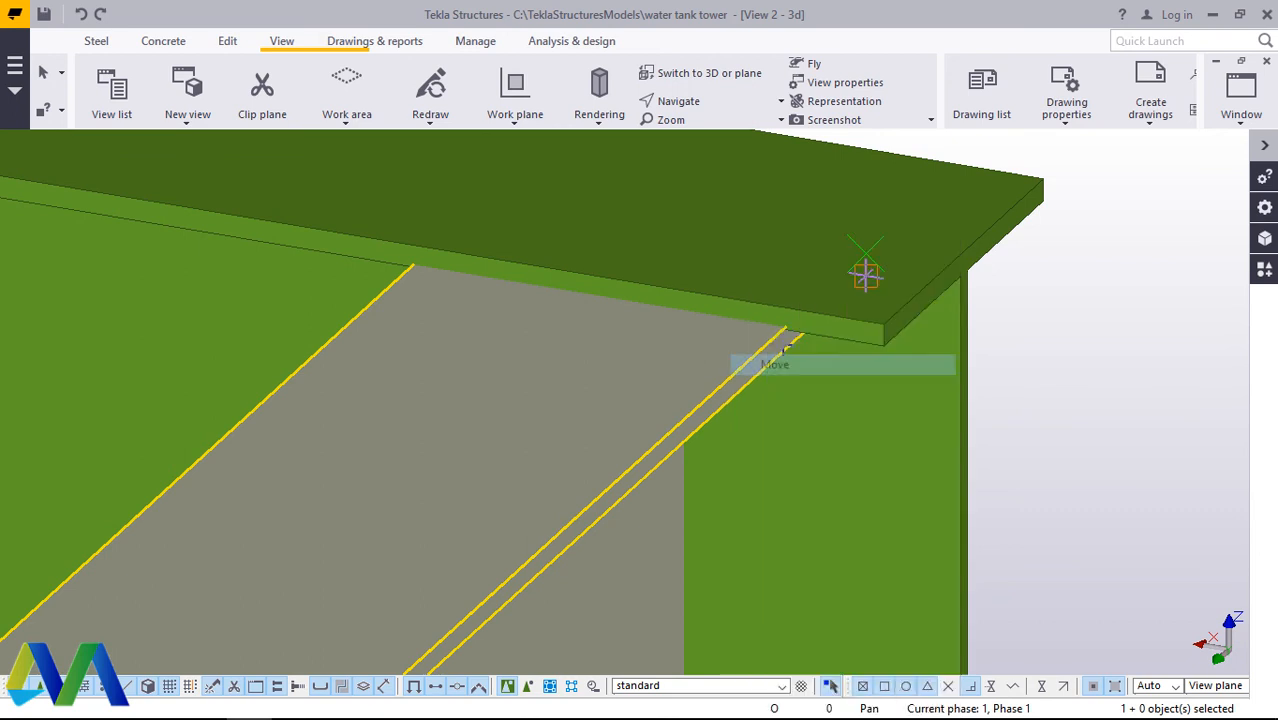
pyautogui.click(790, 316)
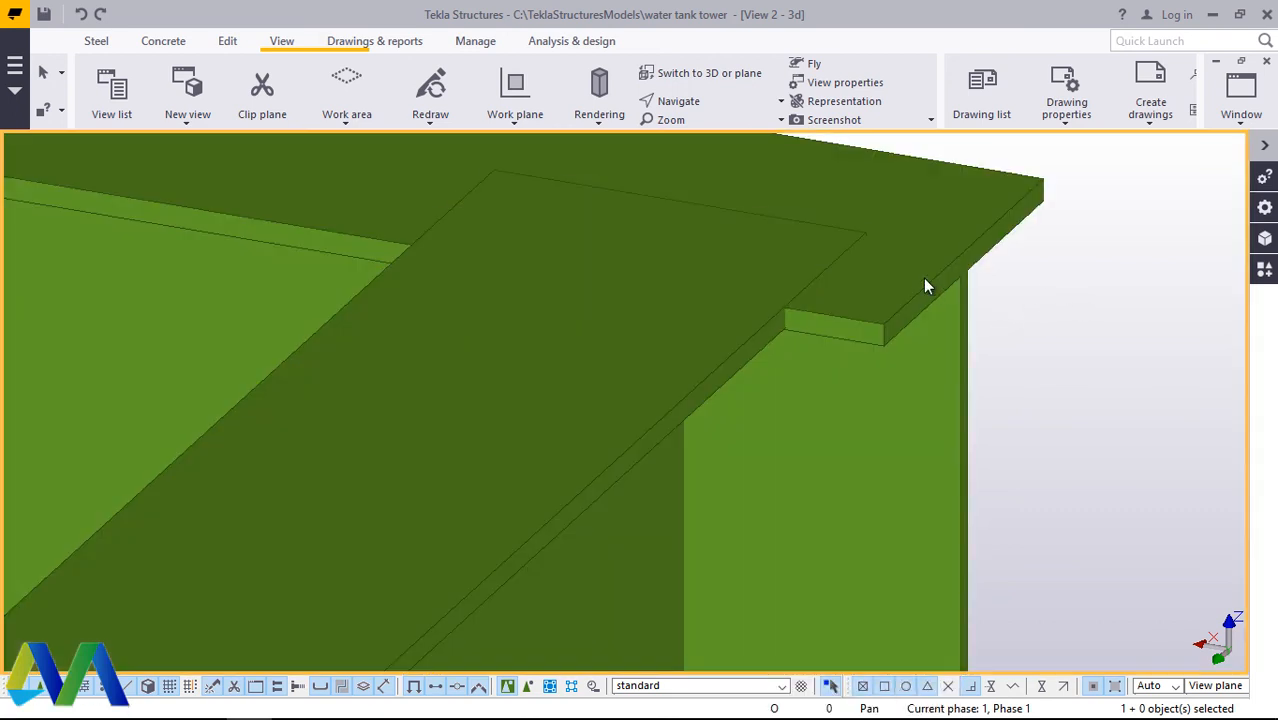
pyautogui.scroll(-3, 838, 268)
pyautogui.scroll(5, 1049, 282)
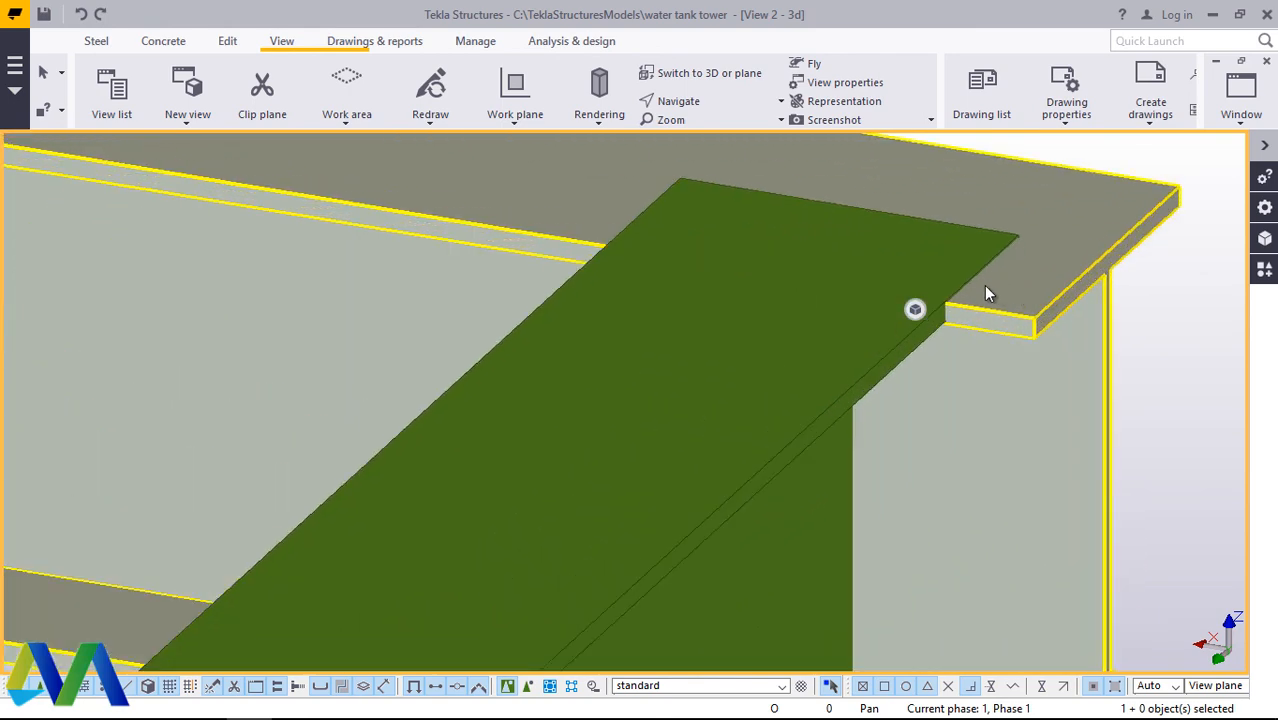
pyautogui.scroll(4, 970, 297)
pyautogui.click(852, 341)
pyautogui.scroll(1, 850, 341)
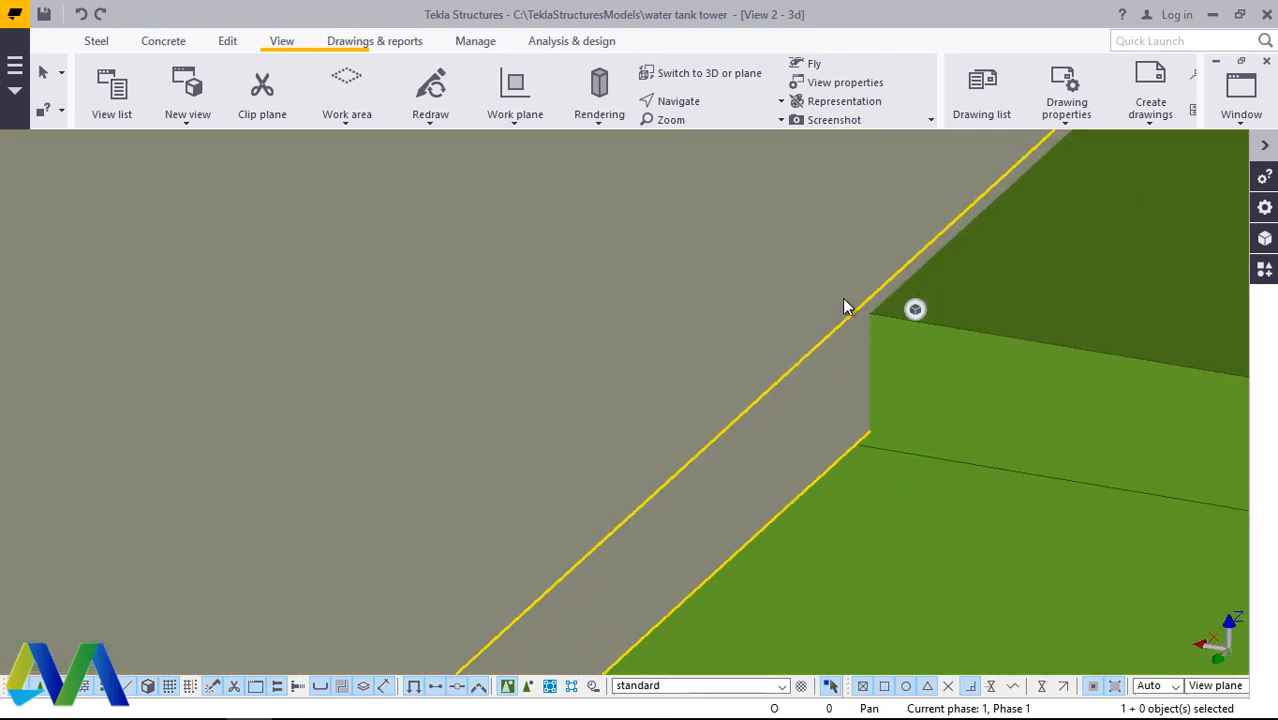
pyautogui.rightClick(843, 307)
pyautogui.click(916, 325)
pyautogui.scroll(-3, 967, 302)
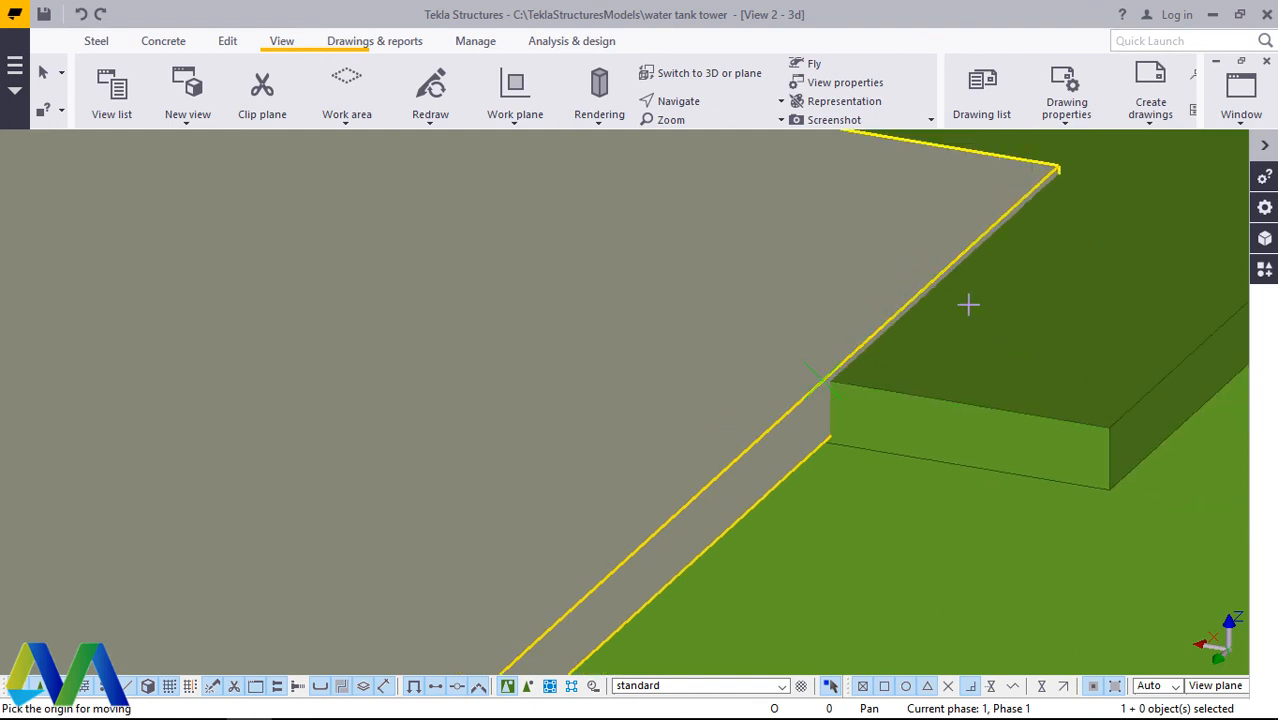
pyautogui.scroll(4, 984, 294)
pyautogui.scroll(1, 978, 228)
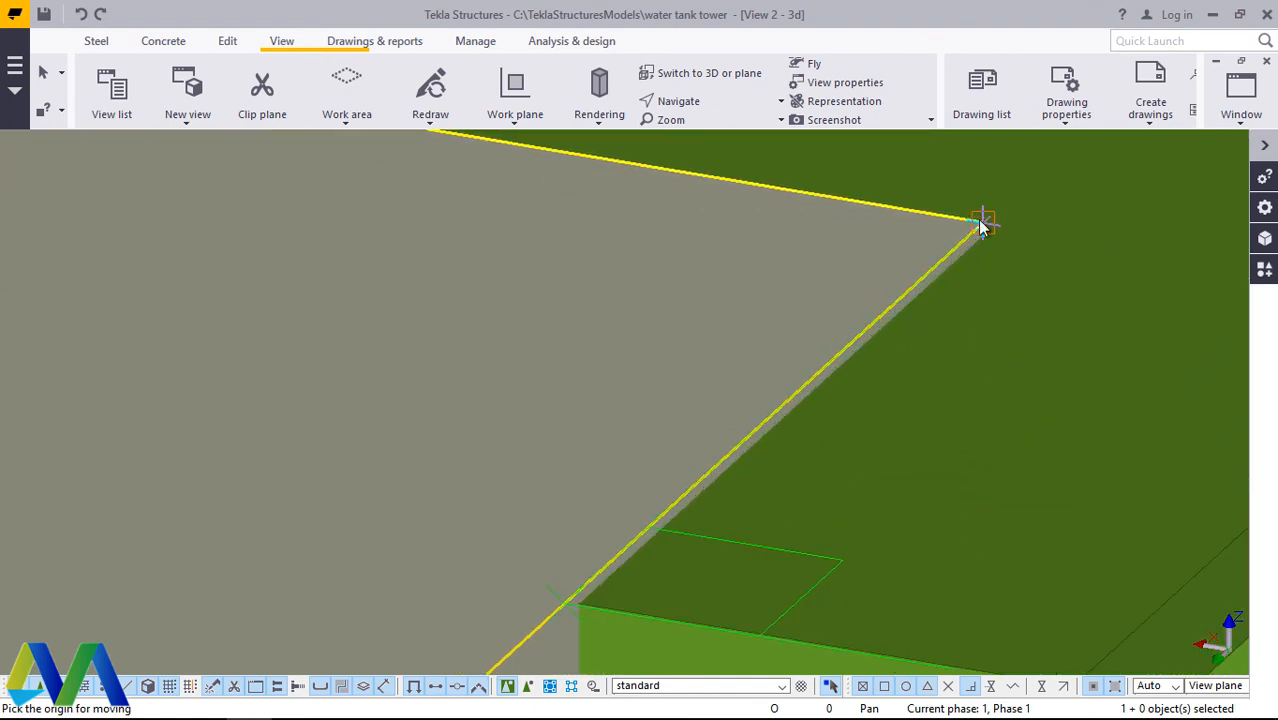
pyautogui.scroll(2, 985, 235)
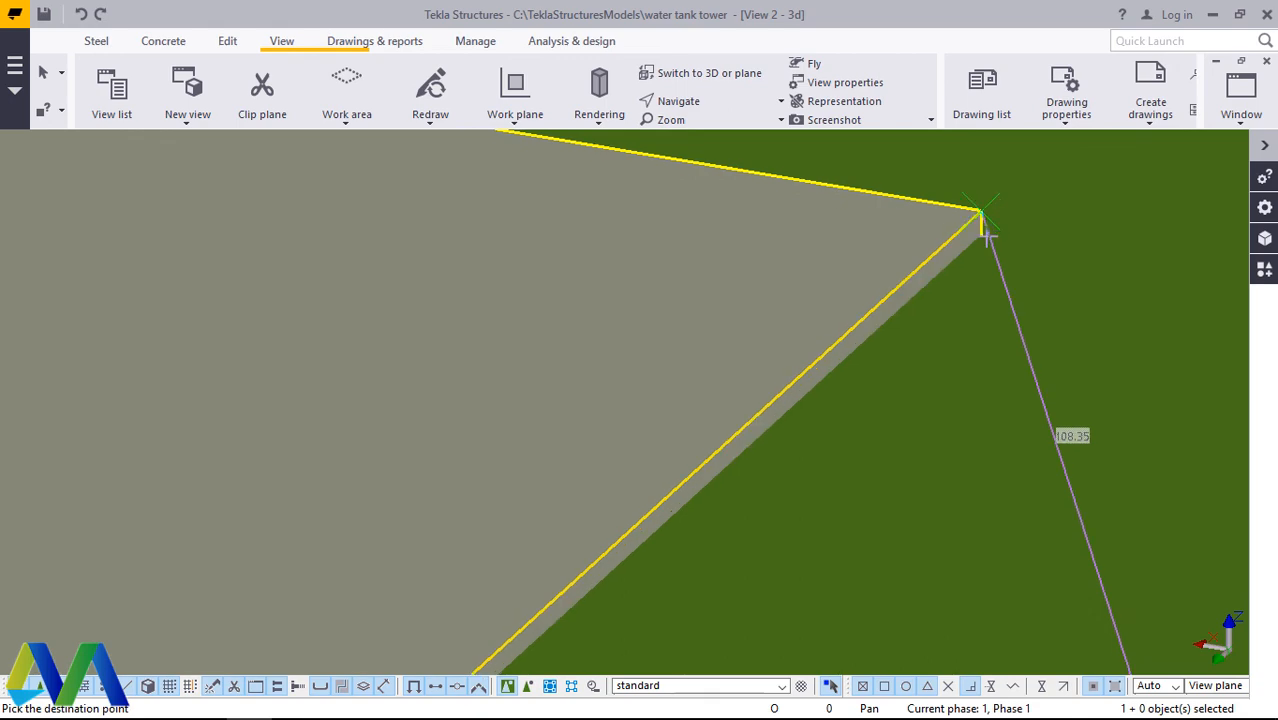
pyautogui.scroll(-5, 948, 240)
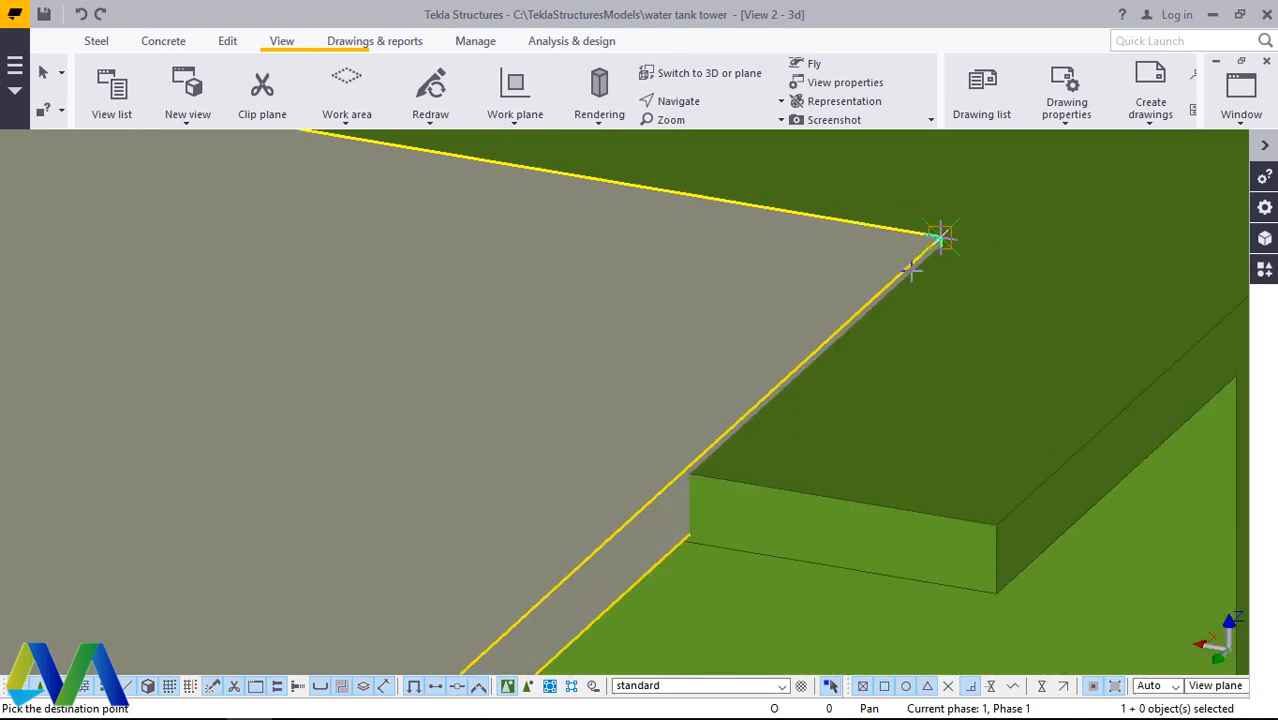
pyautogui.scroll(-2, 870, 337)
pyautogui.rightClick(993, 238)
pyautogui.click(1027, 255)
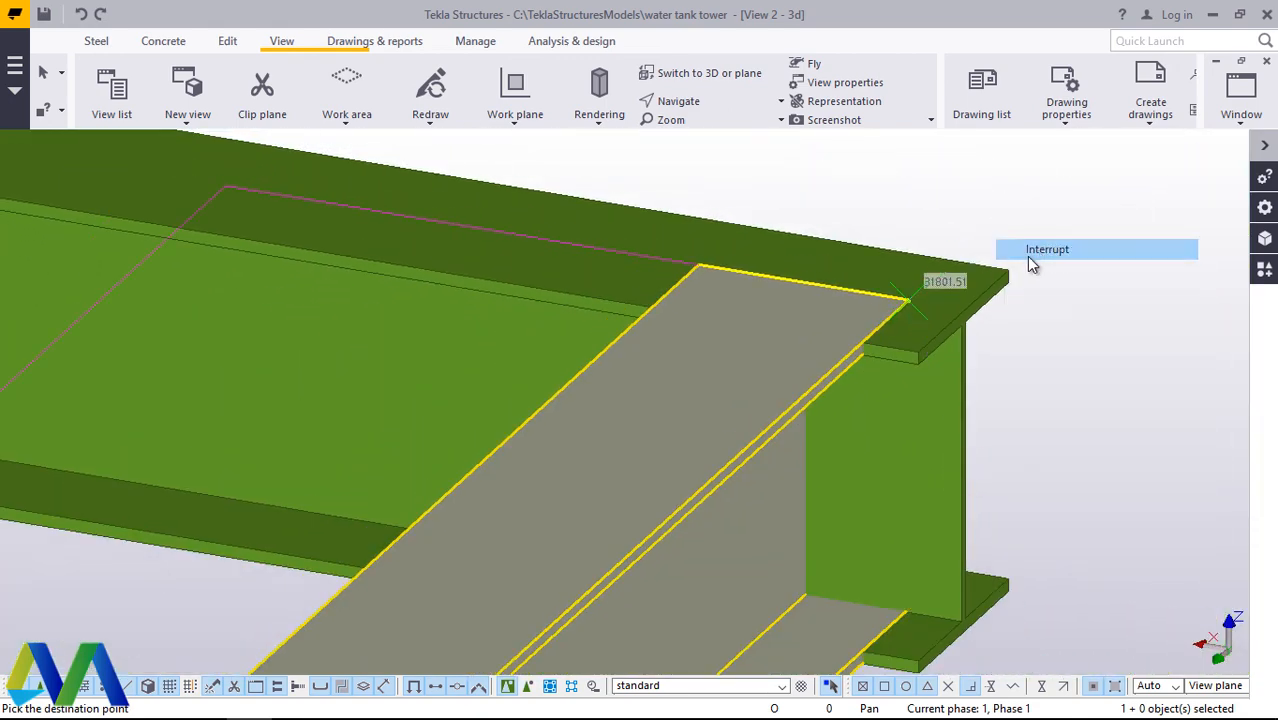
# Step: Examine both edge-beam joints of the resized outermost cross beam, and the matching corner on the opposite side of the top grid
pyautogui.scroll(-4, 957, 284)
pyautogui.scroll(-8, 960, 288)
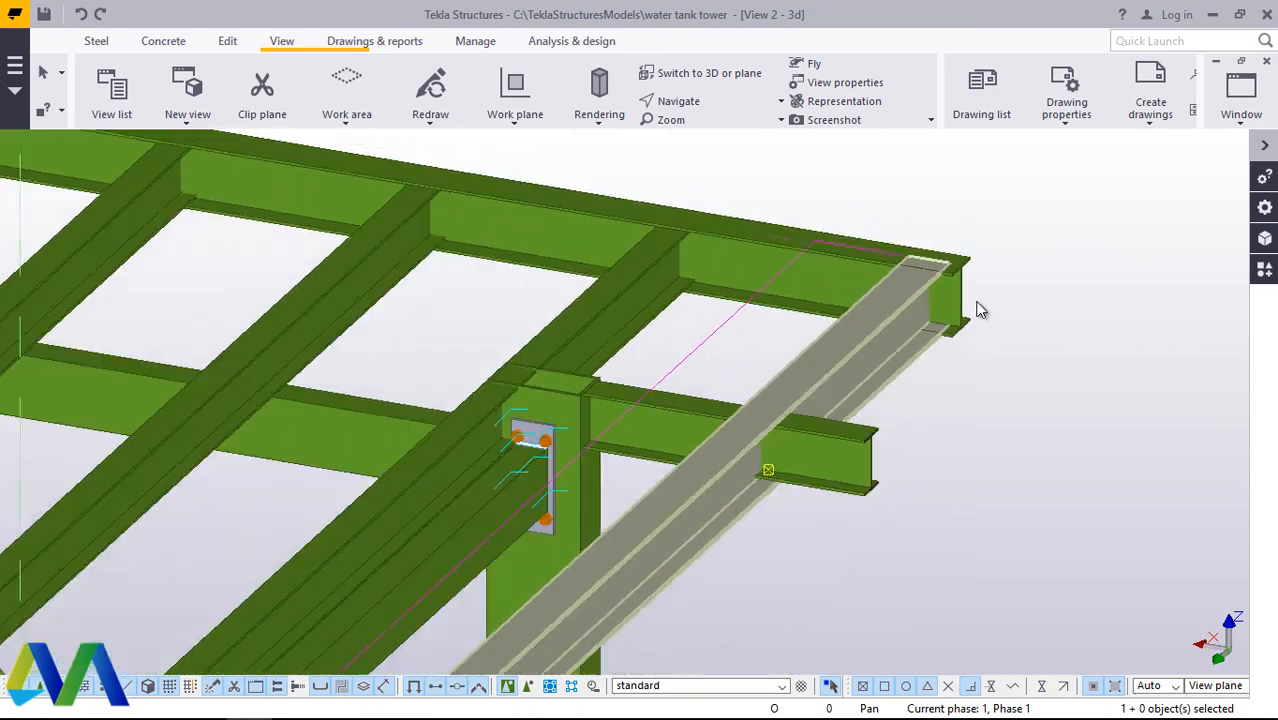
pyautogui.scroll(10, 905, 395)
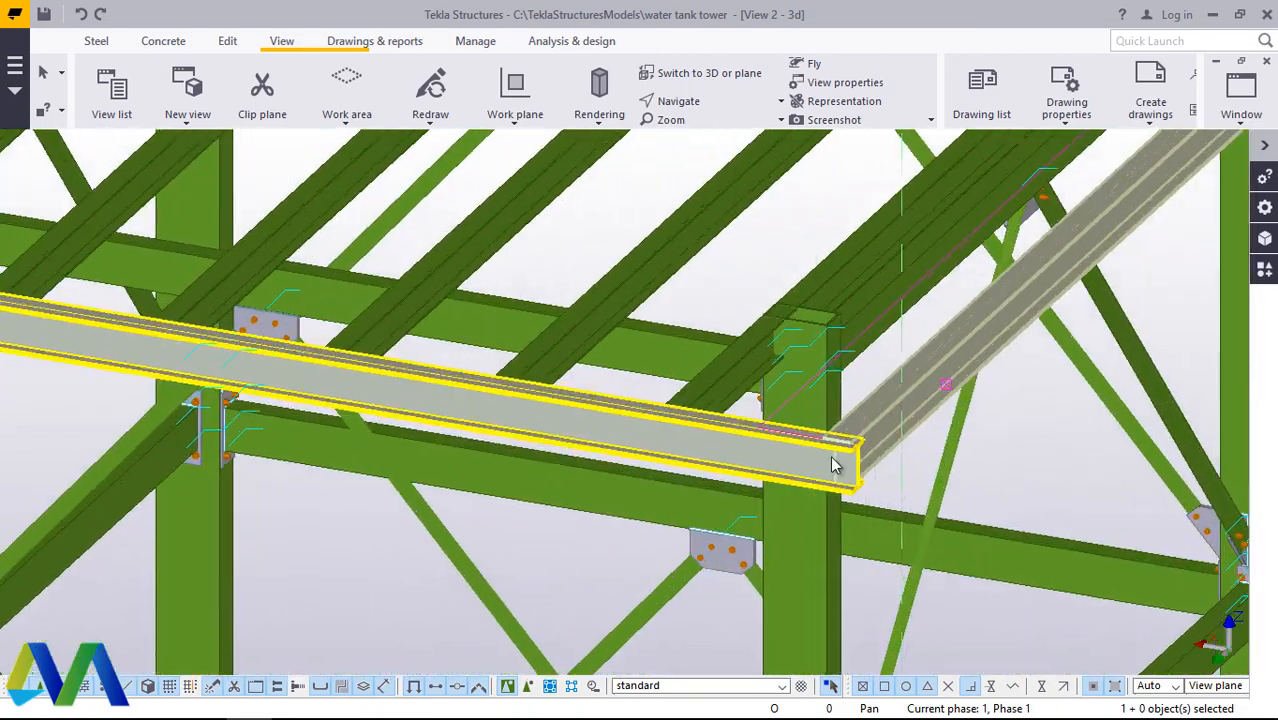
pyautogui.scroll(-8, 902, 525)
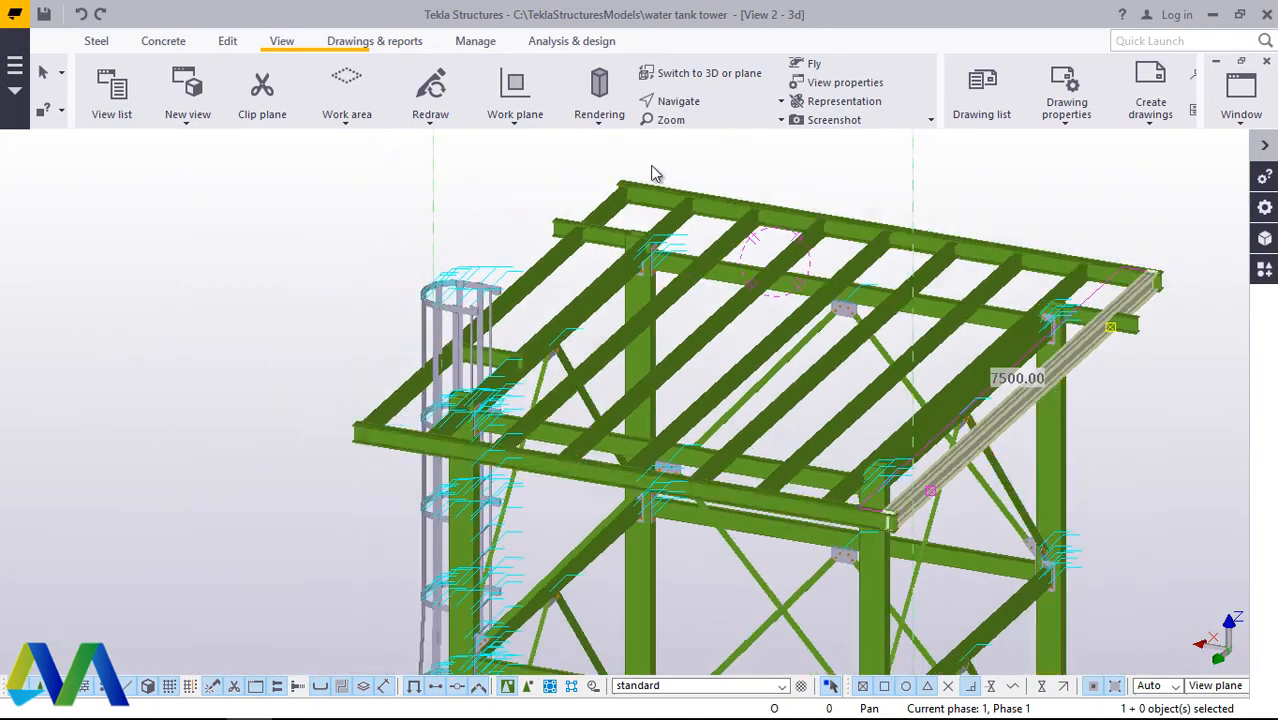
pyautogui.click(678, 101)
pyautogui.click(705, 165)
pyautogui.keyDown('ctrl'); pyautogui.moveTo(877, 436); pyautogui.dragTo(954, 491, button='middle'); pyautogui.keyUp('ctrl')
pyautogui.scroll(4, 345, 437)
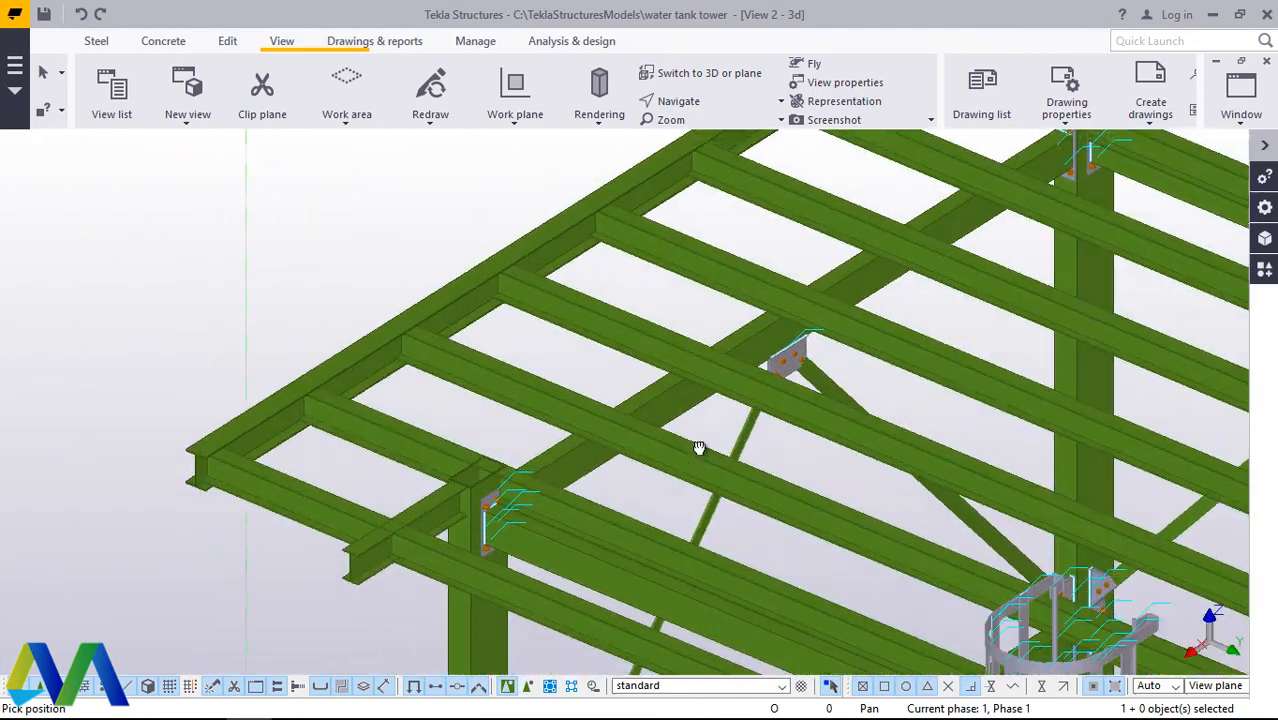
pyautogui.keyDown('ctrl'); pyautogui.moveTo(699, 445); pyautogui.dragTo(707, 428, button='middle'); pyautogui.keyUp('ctrl')
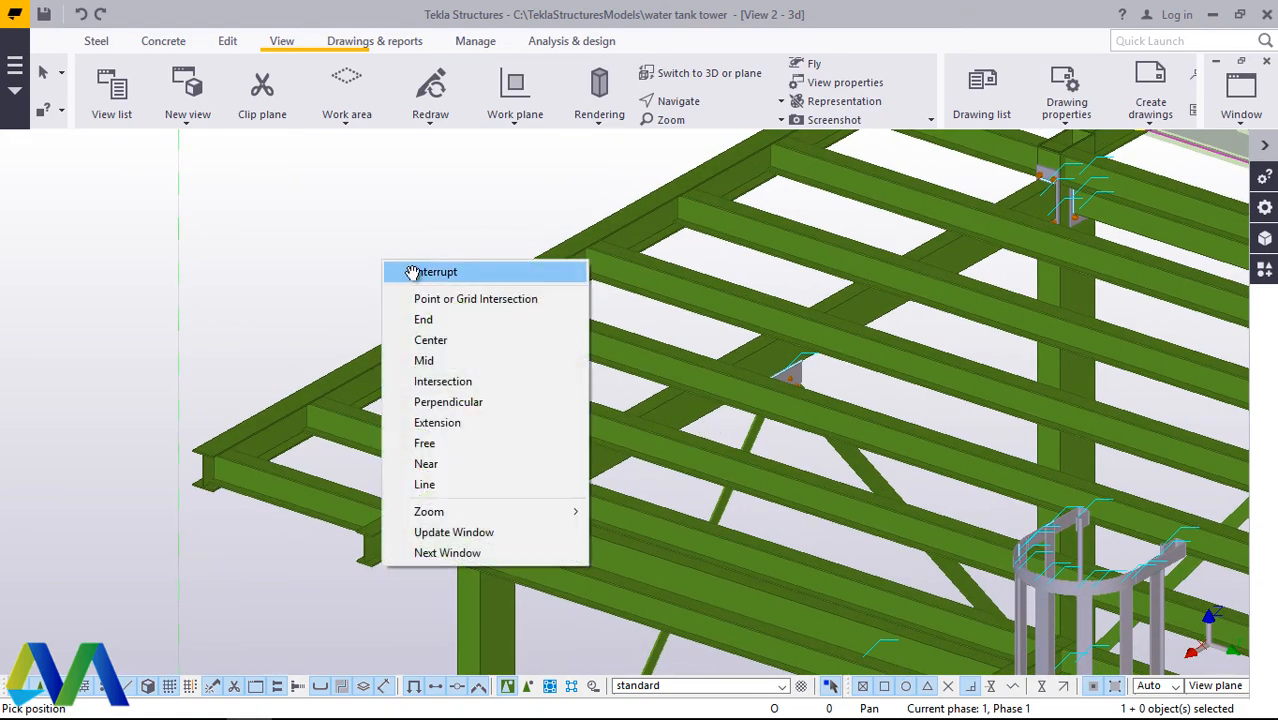
pyautogui.click(412, 273)
# Step: Search the component catalogue for "weld" and try Stanchion weld (85) with the edge beam as main part and outermost cross beam as secondary
pyautogui.click(1265, 271)
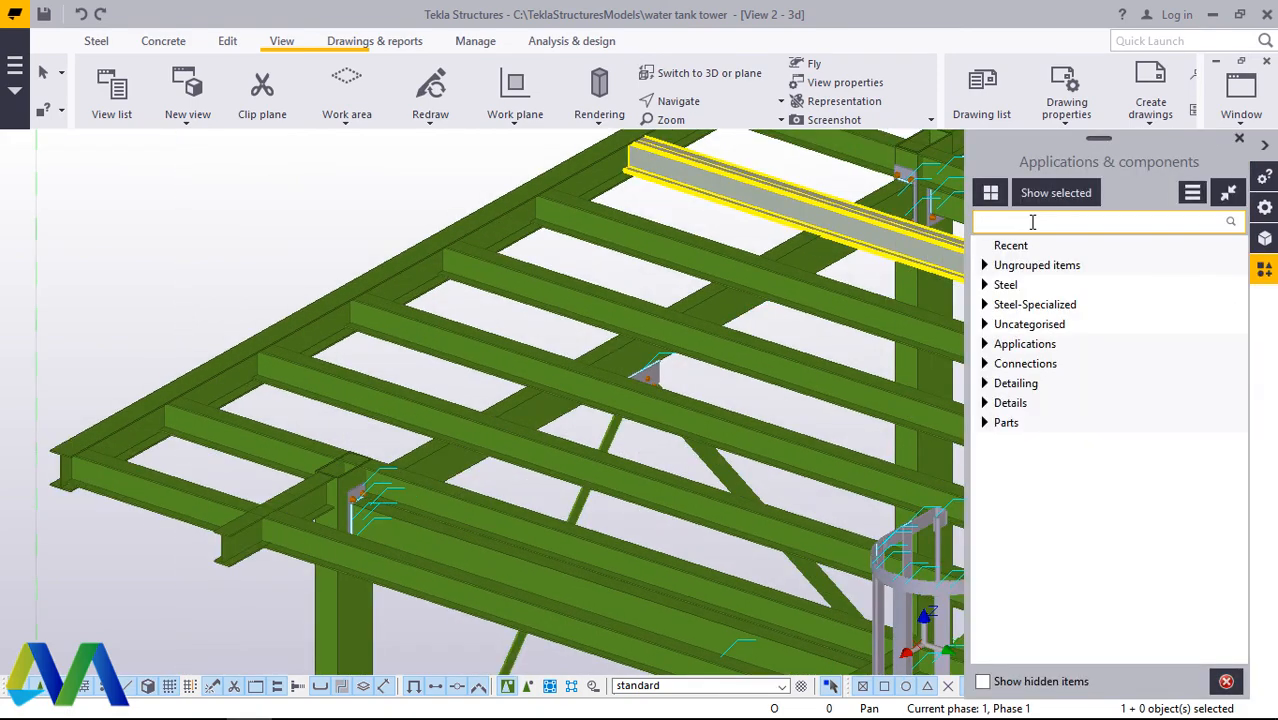
pyautogui.write('weld')
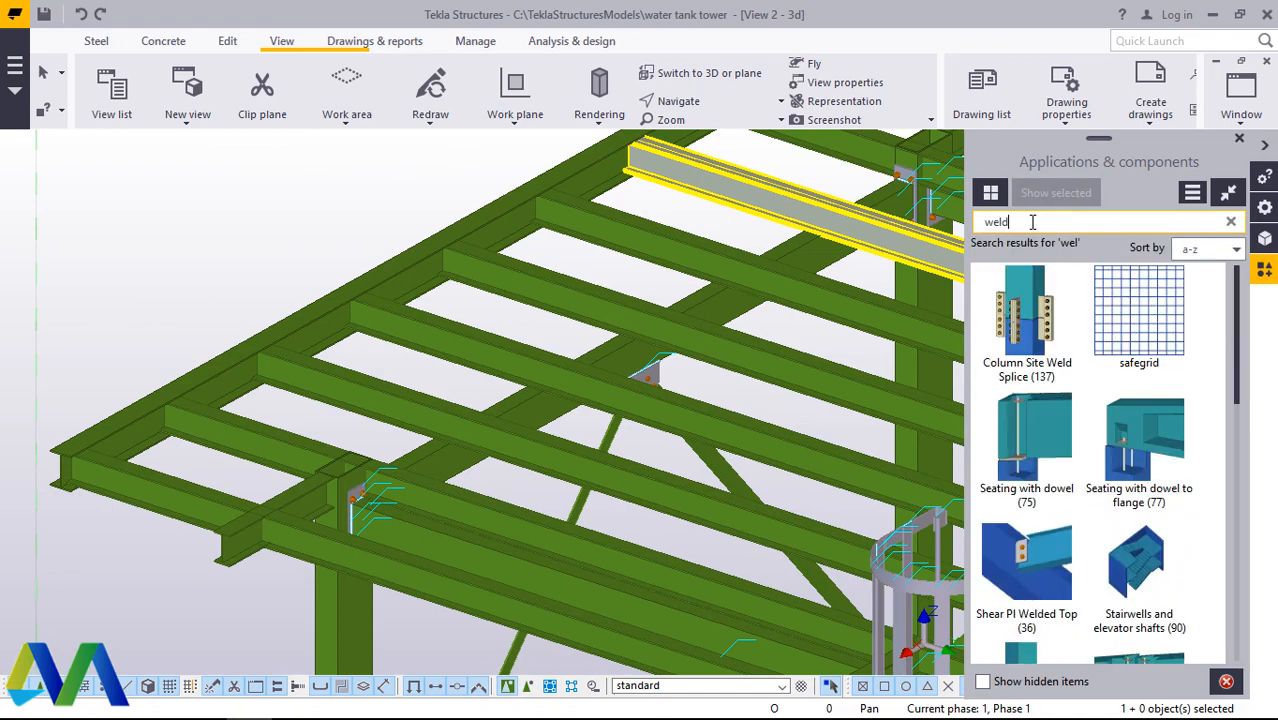
pyautogui.click(1143, 453)
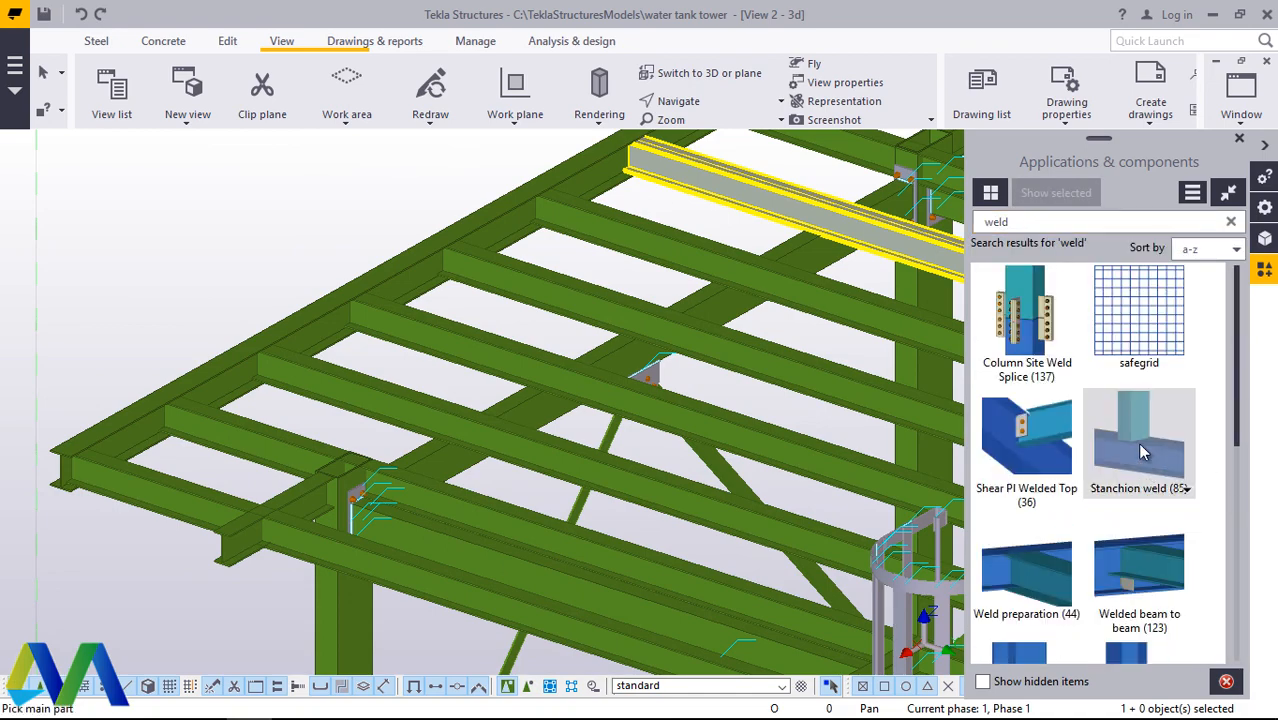
pyautogui.scroll(4, 310, 402)
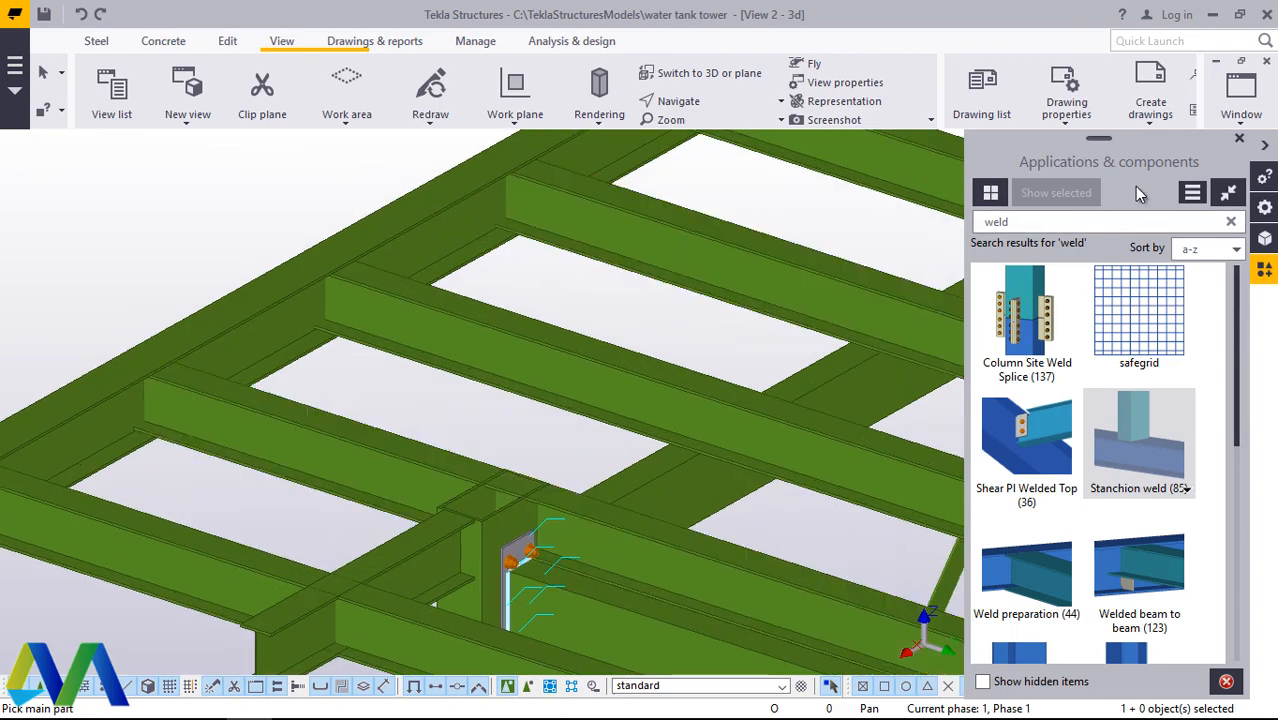
pyautogui.scroll(-3, 337, 409)
pyautogui.scroll(4, 100, 475)
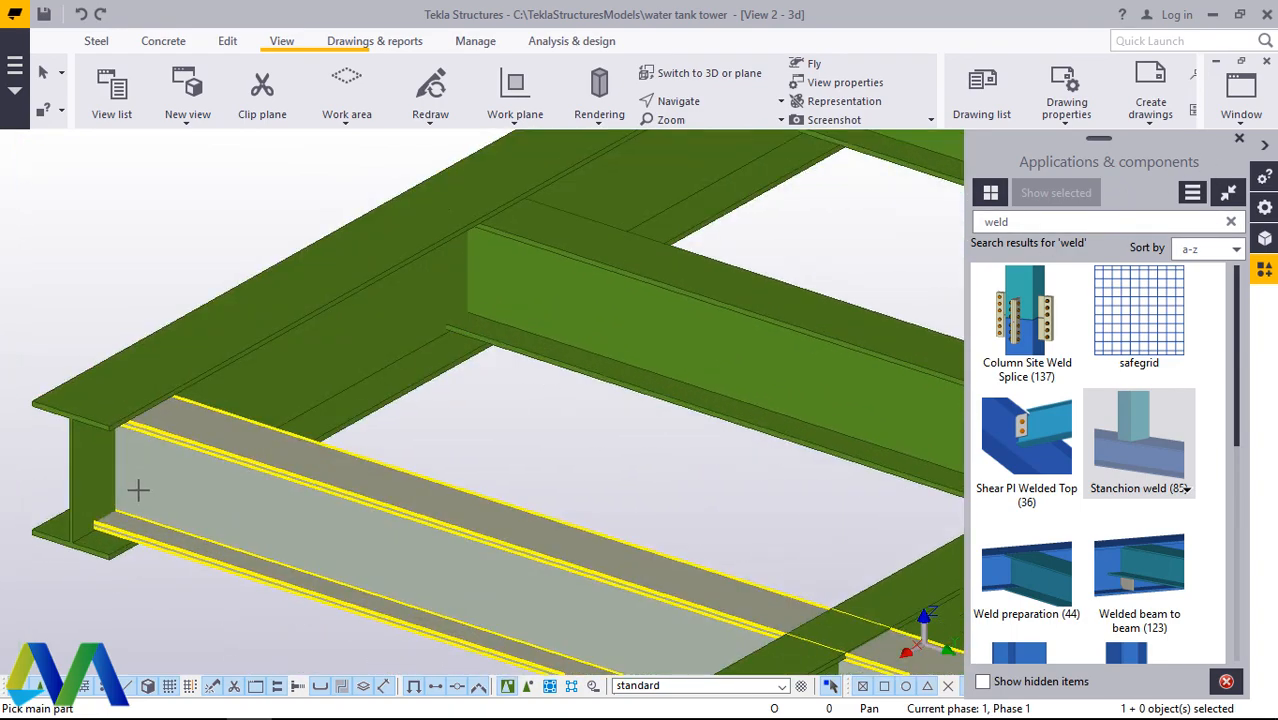
pyautogui.scroll(-3, 142, 498)
pyautogui.scroll(-3, 142, 498)
pyautogui.scroll(4, 120, 500)
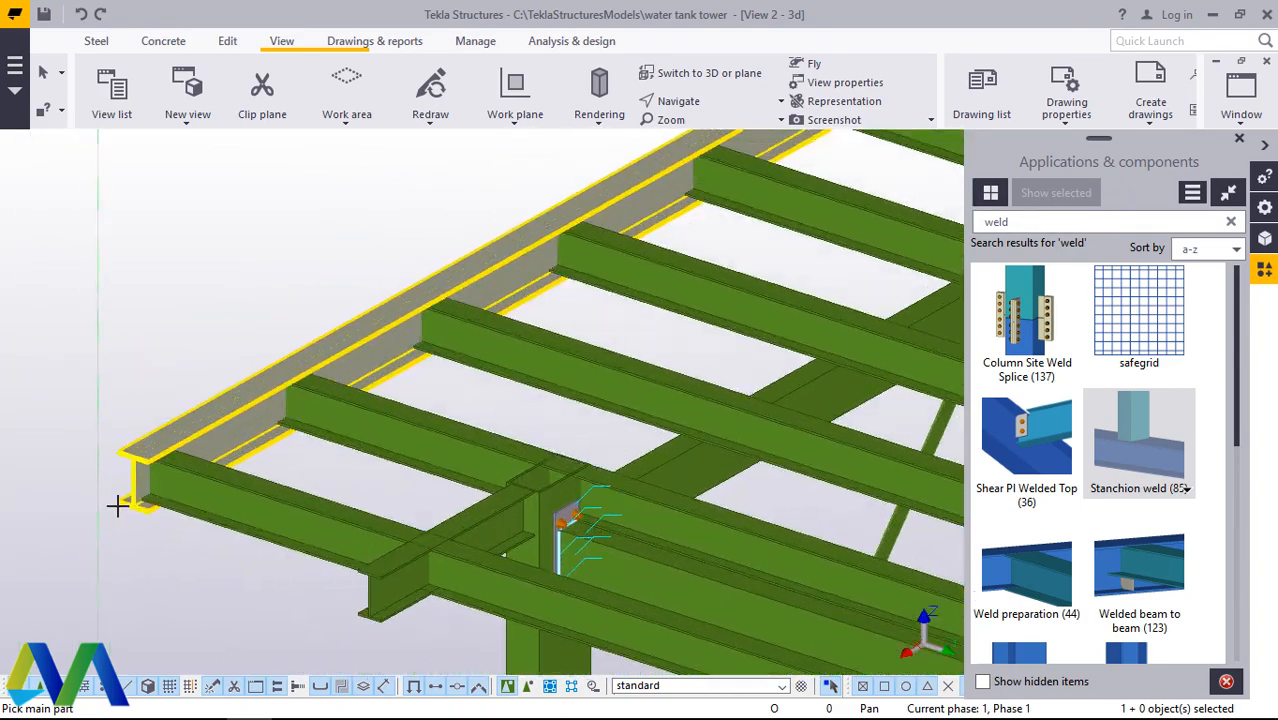
pyautogui.scroll(-4, 148, 403)
pyautogui.scroll(4, 722, 500)
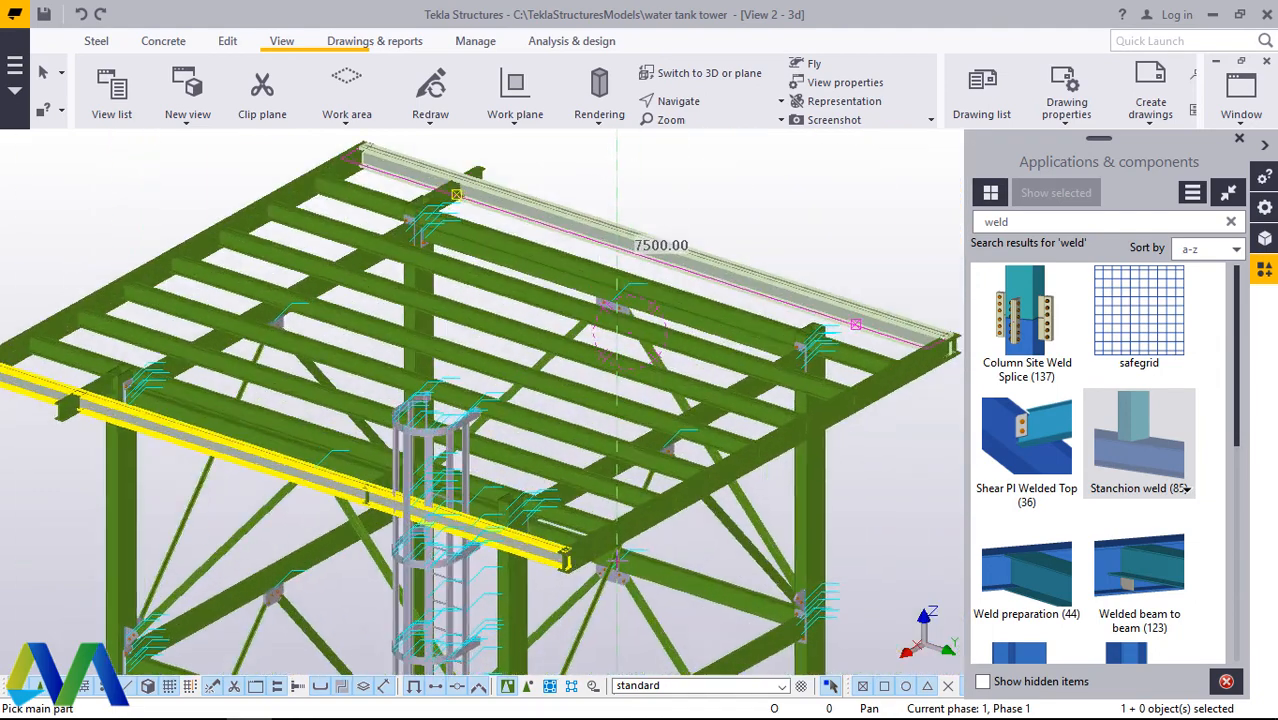
pyautogui.scroll(-3, 905, 365)
pyautogui.scroll(4, 910, 382)
pyautogui.click(860, 392)
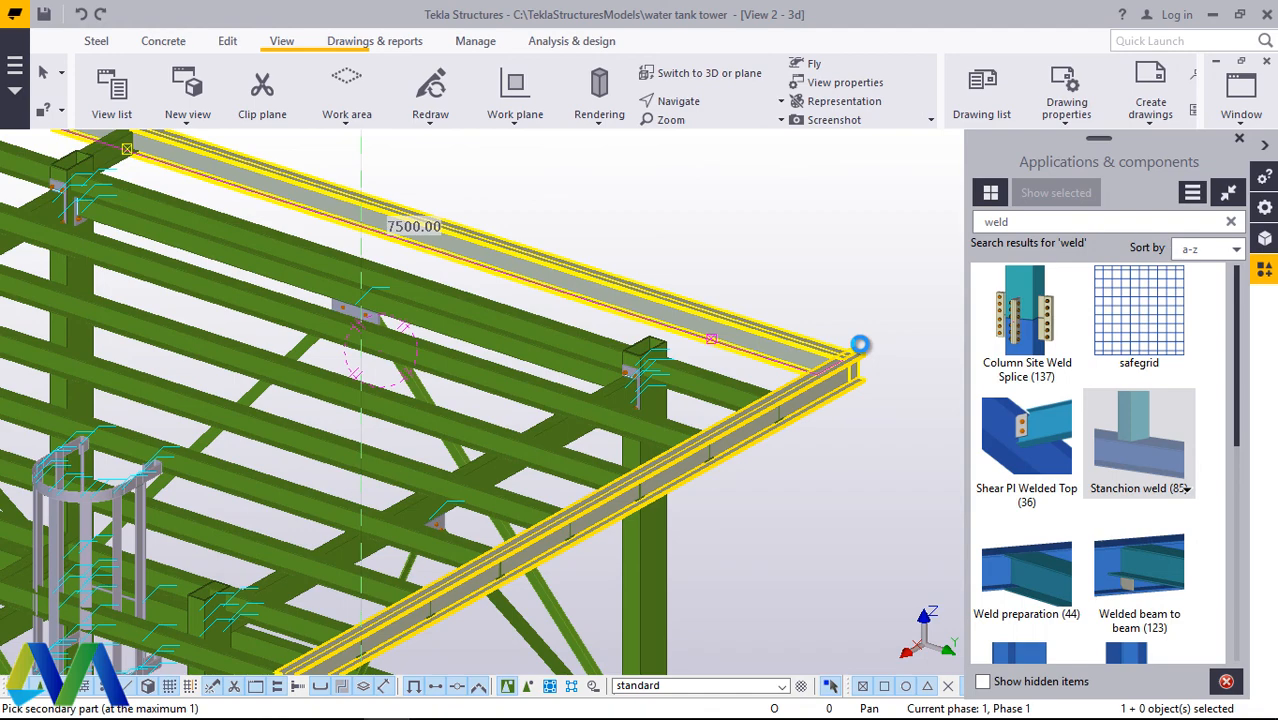
pyautogui.click(860, 344)
# Step: Inspect the welded corner between the edge beam and the outermost cross beam, and undo the stanchion weld
pyautogui.scroll(1, 860, 344)
pyautogui.scroll(6, 862, 342)
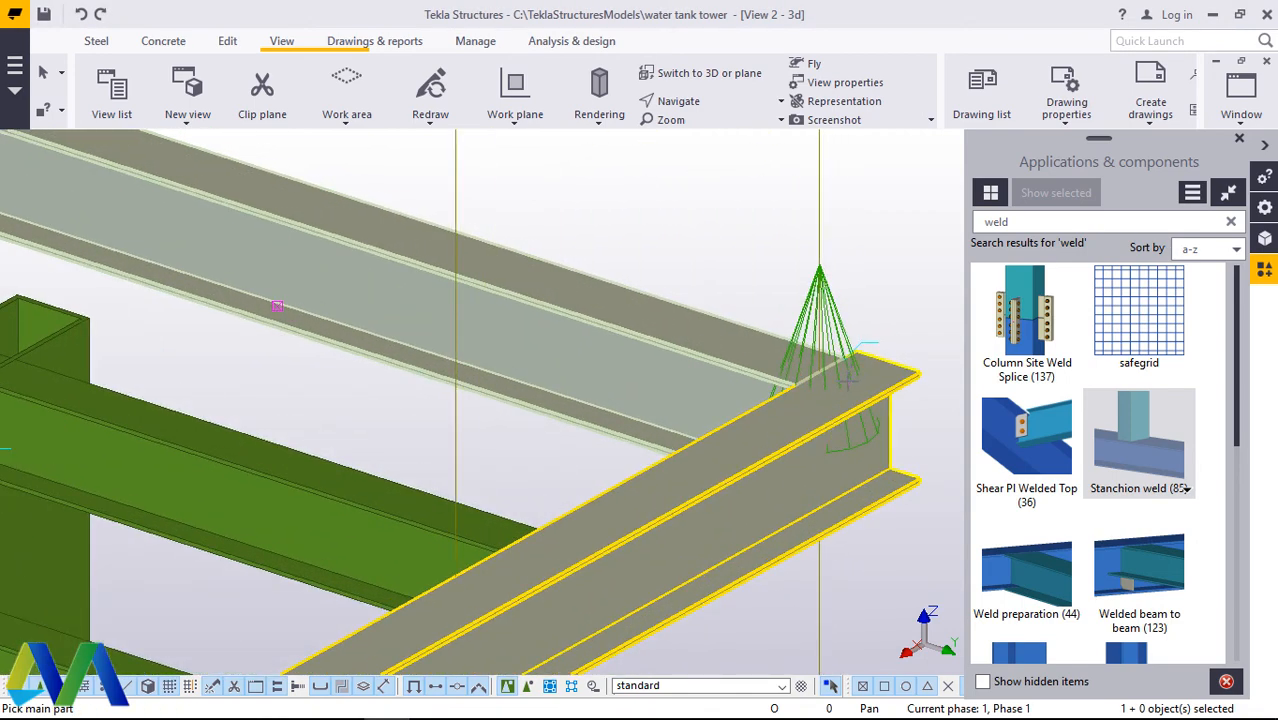
pyautogui.scroll(2, 781, 365)
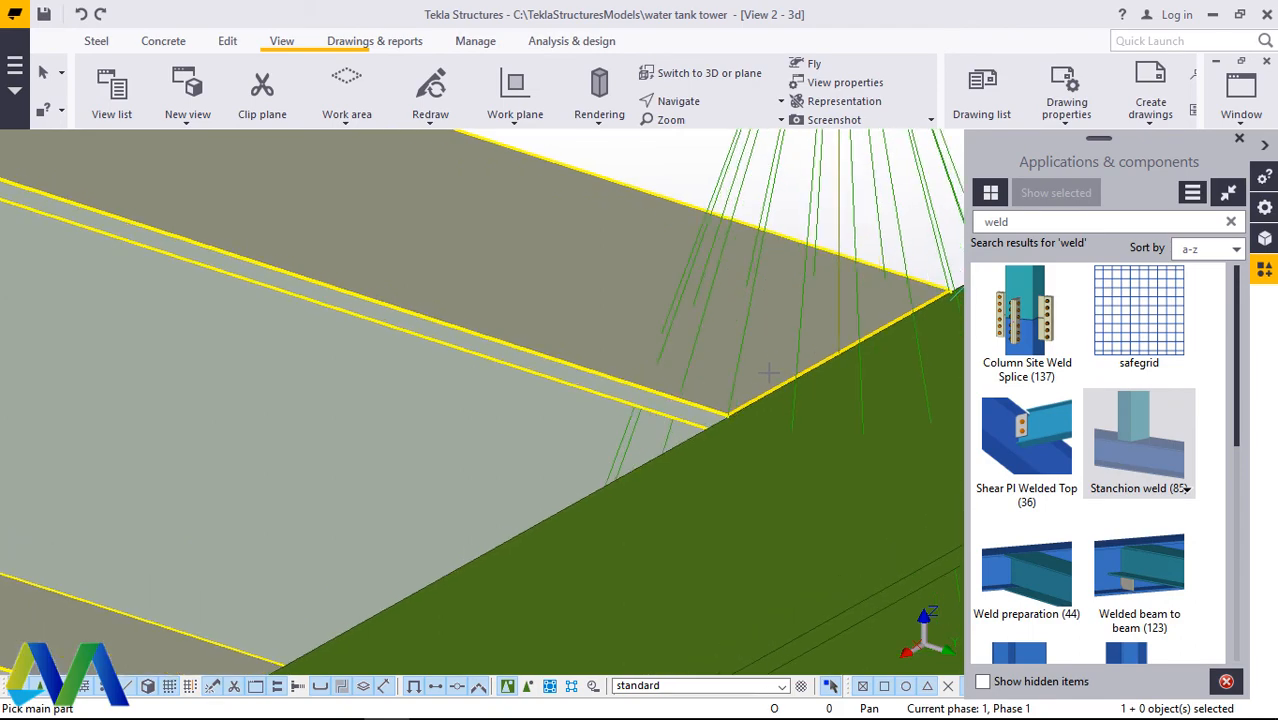
pyautogui.scroll(-4, 765, 395)
pyautogui.scroll(-3, 762, 403)
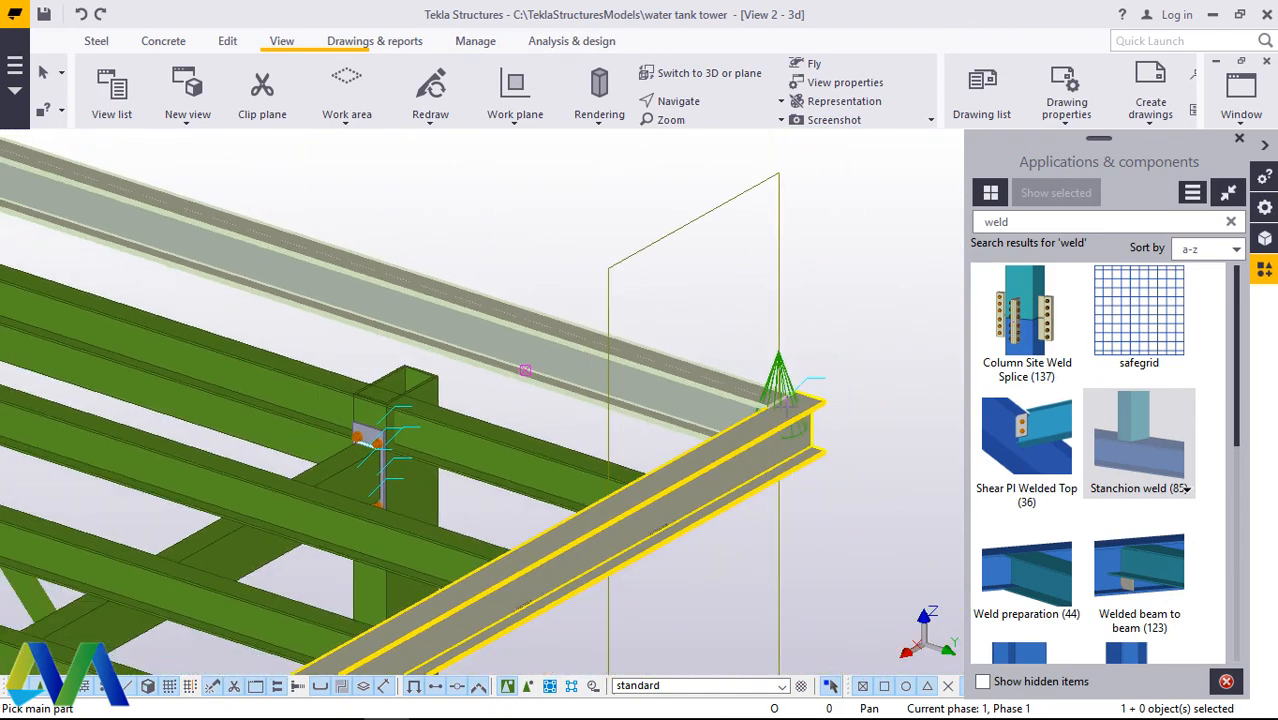
pyautogui.scroll(3, 790, 400)
pyautogui.scroll(4, 801, 400)
pyautogui.rightClick(802, 278)
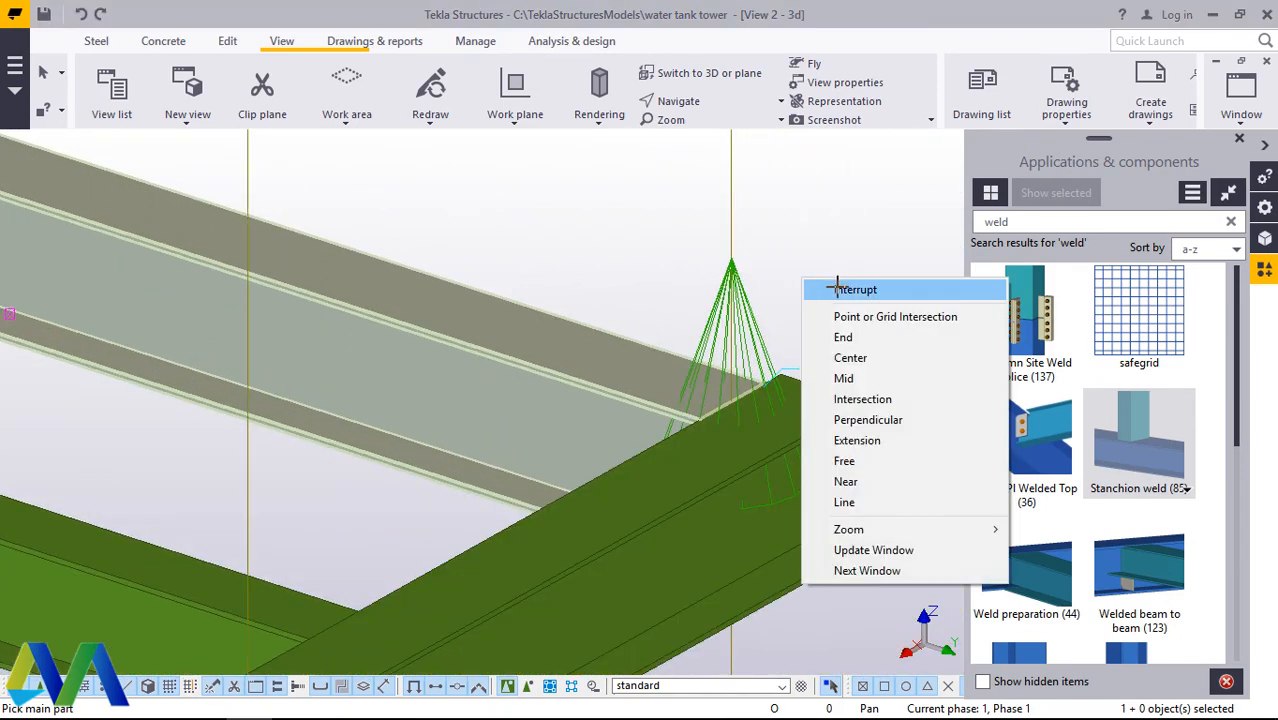
pyautogui.click(837, 287)
pyautogui.click(83, 14)
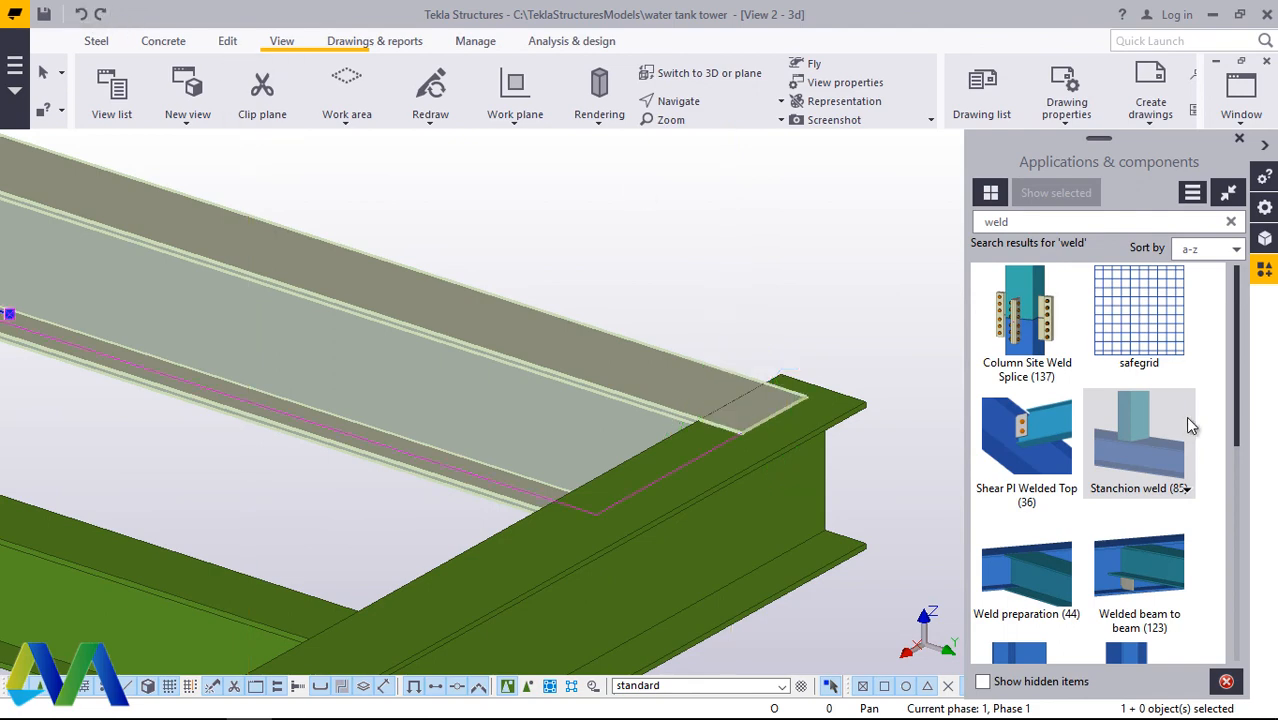
# Step: Try Stanchion weld (85) with the outermost cross beam as main part and the edge beam as secondary, and undo it
pyautogui.click(641, 375)
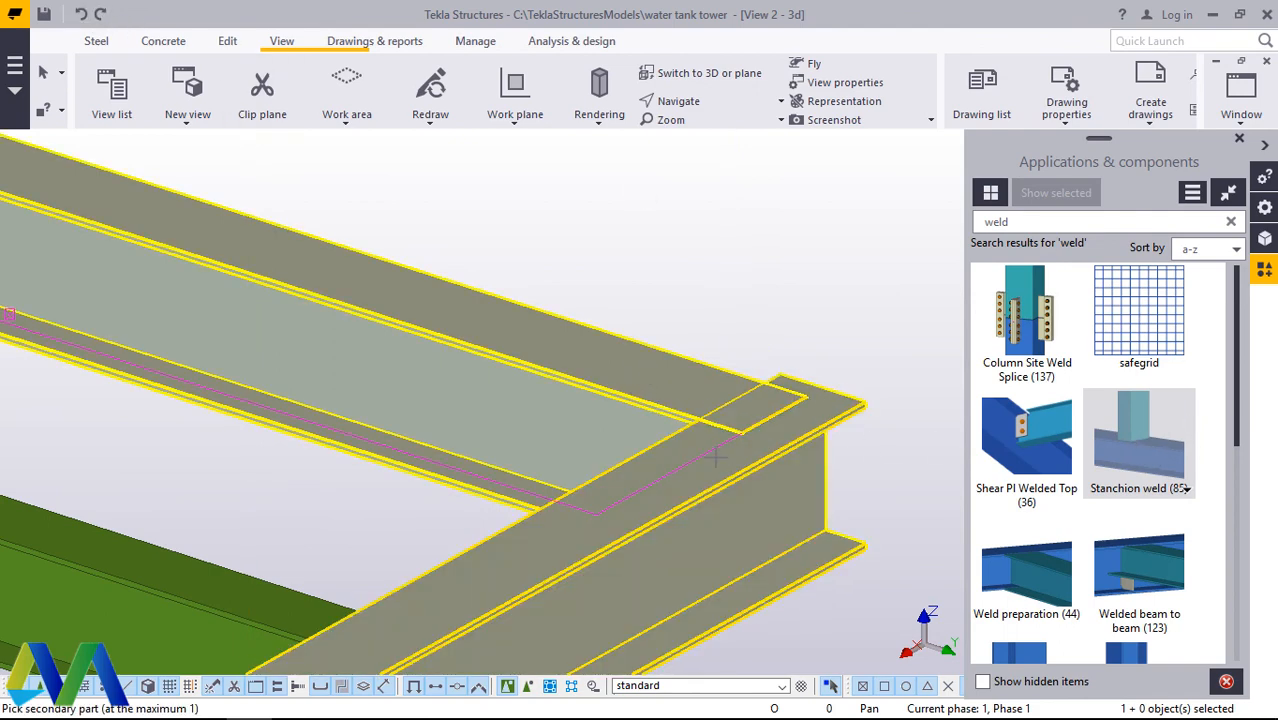
pyautogui.click(714, 457)
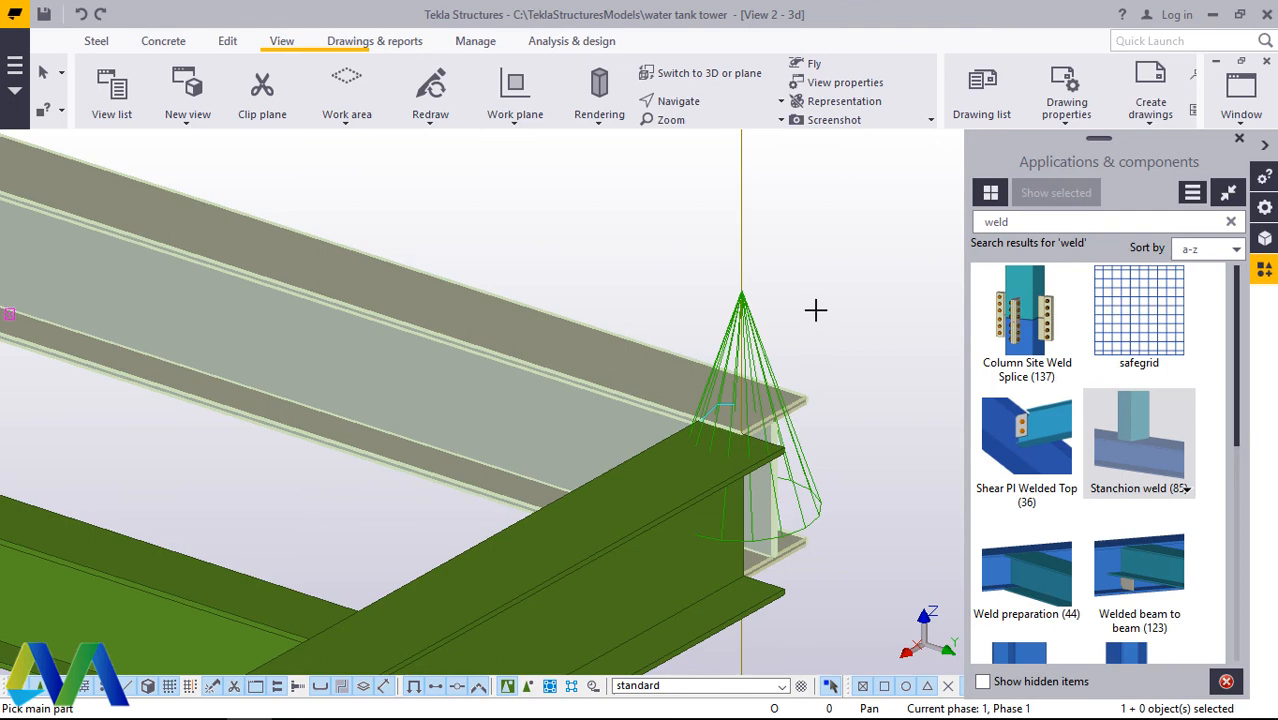
pyautogui.rightClick(800, 281)
pyautogui.click(837, 287)
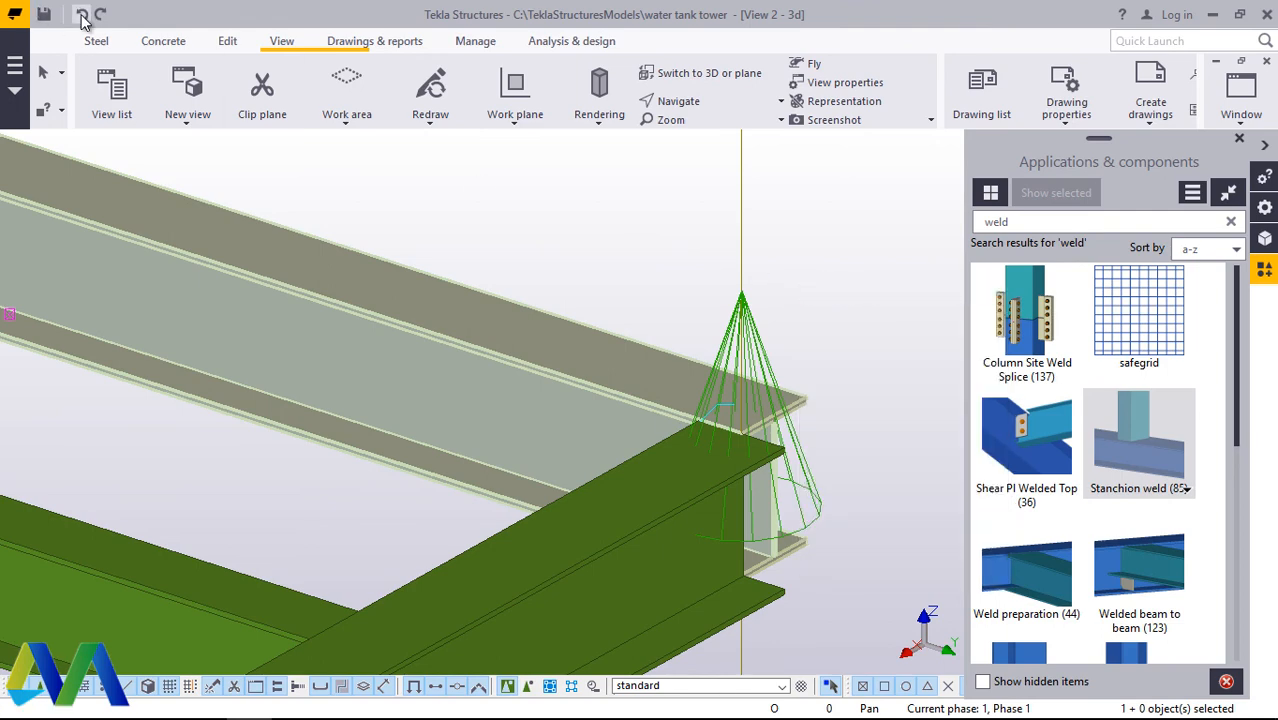
pyautogui.click(83, 14)
# Step: Close the component catalogue and examine from outside how the cross beam's end overlaps the edge beam's top flange
pyautogui.scroll(5, 820, 416)
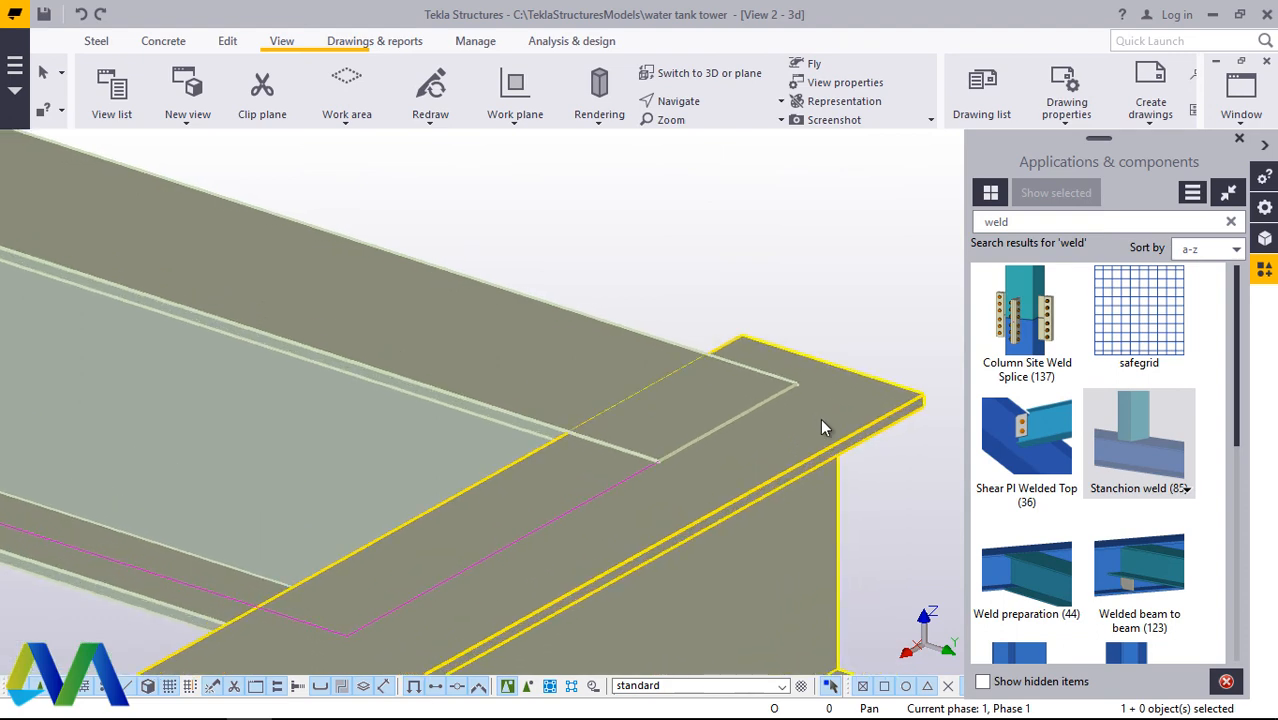
pyautogui.scroll(1, 821, 418)
pyautogui.scroll(2, 530, 489)
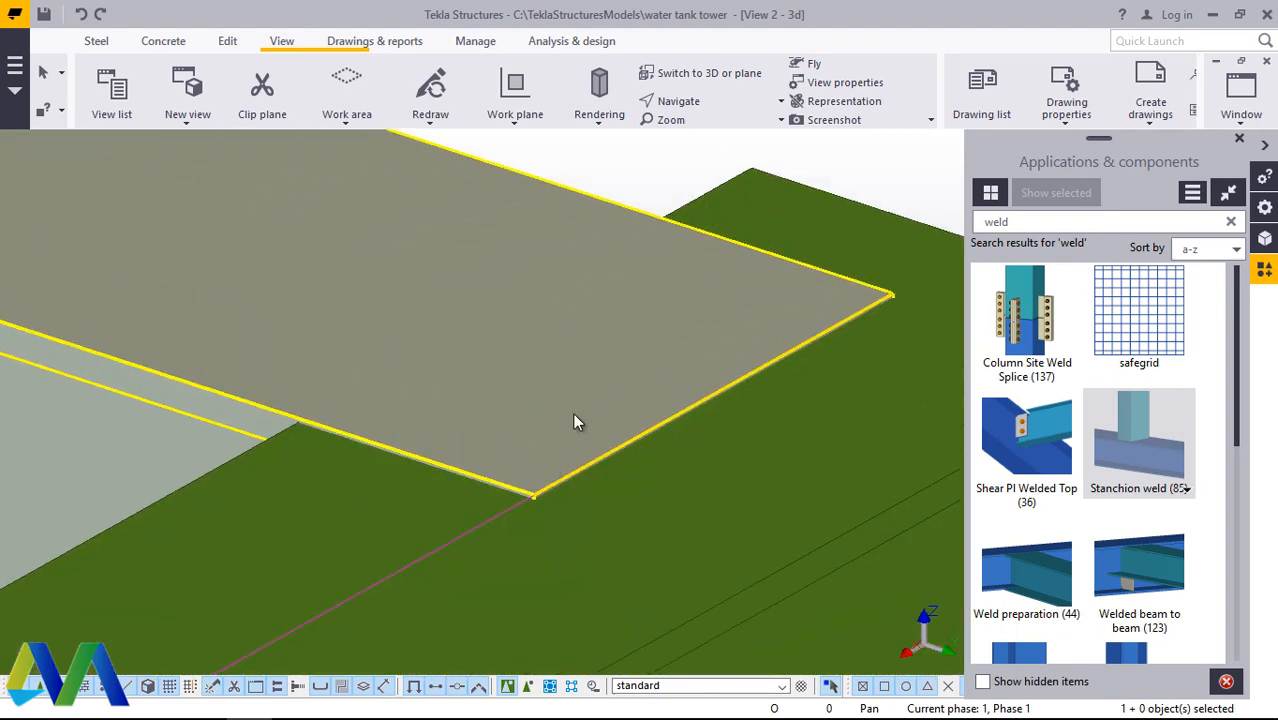
pyautogui.scroll(-3, 635, 432)
pyautogui.scroll(-3, 671, 437)
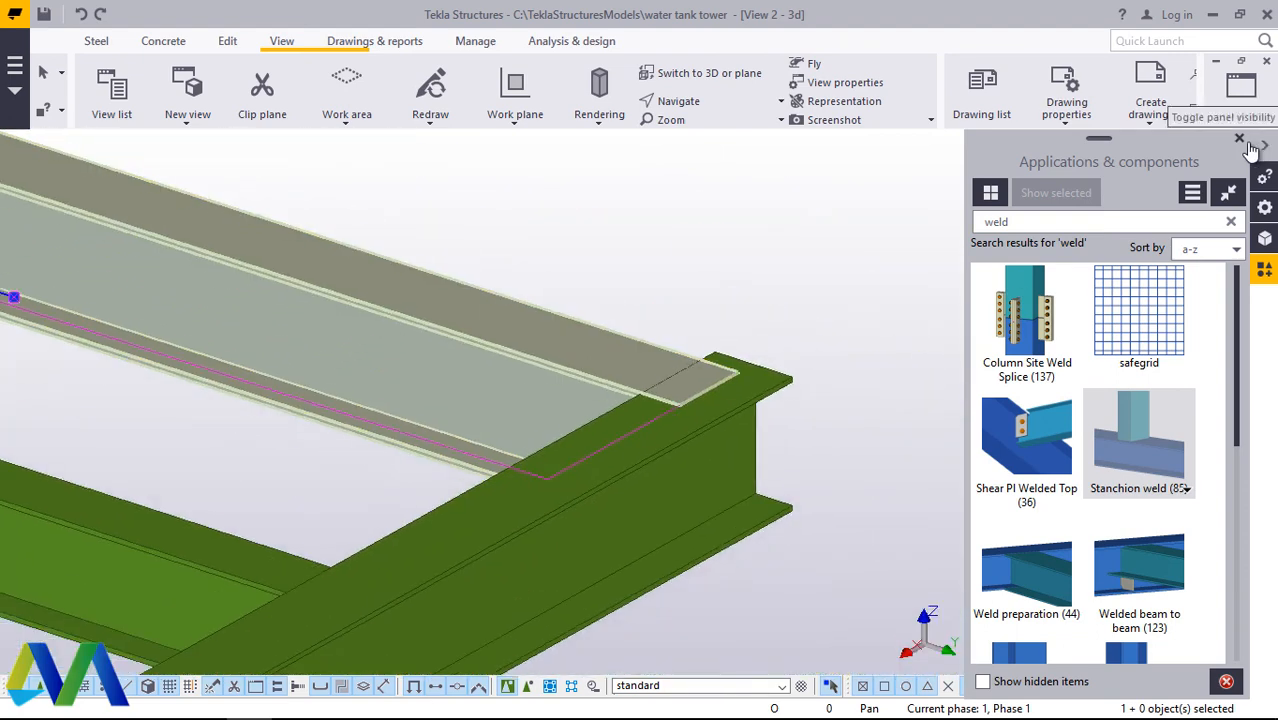
pyautogui.click(1239, 140)
pyautogui.click(697, 106)
pyautogui.click(712, 129)
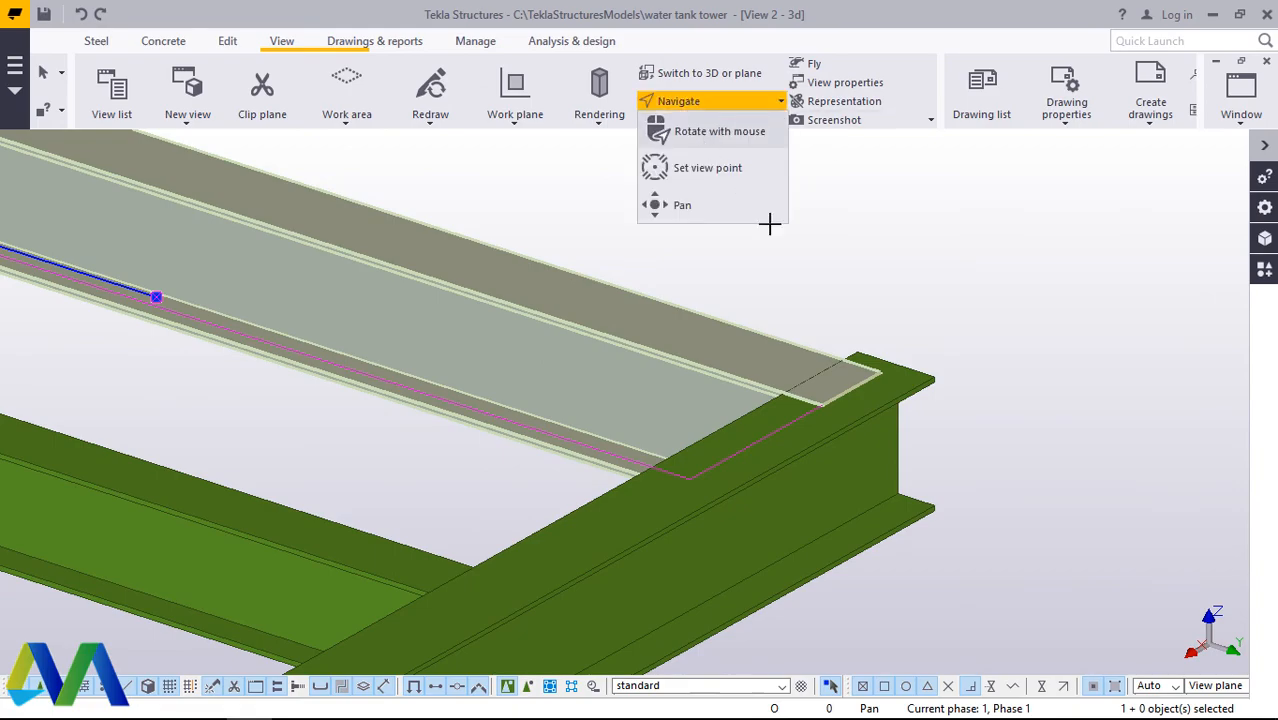
pyautogui.moveTo(849, 412); pyautogui.dragTo(811, 492)
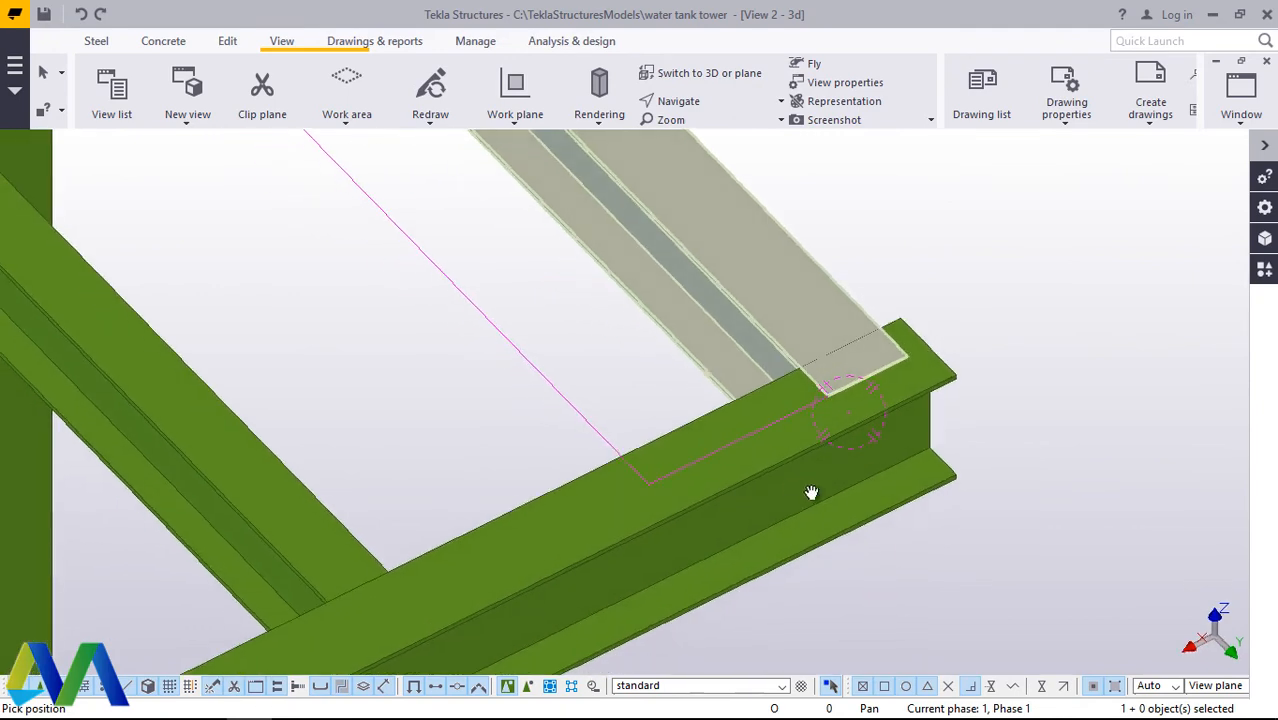
pyautogui.moveTo(963, 370); pyautogui.dragTo(1007, 305)
pyautogui.rightClick(1038, 252)
pyautogui.click(1060, 262)
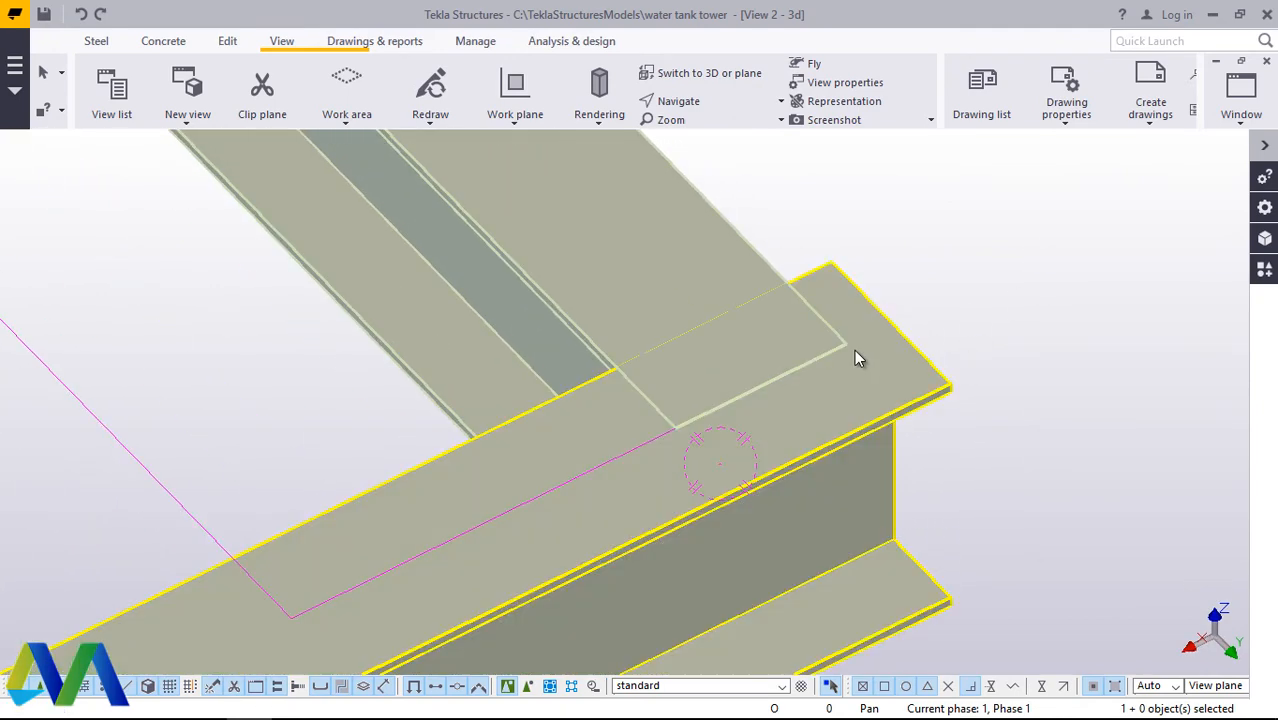
# Step: Try Dx end offsets of 100 and -100 at the edge beam's end point in its position properties
pyautogui.doubleClick(875, 350)
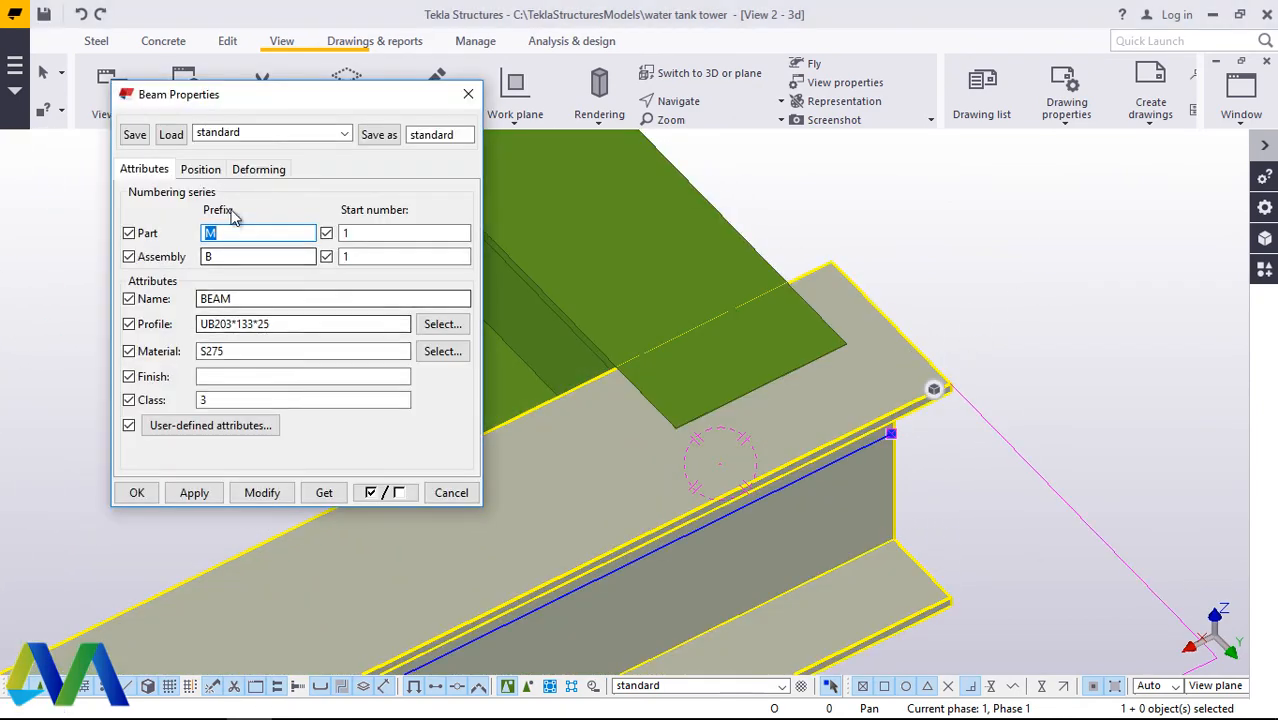
pyautogui.click(201, 172)
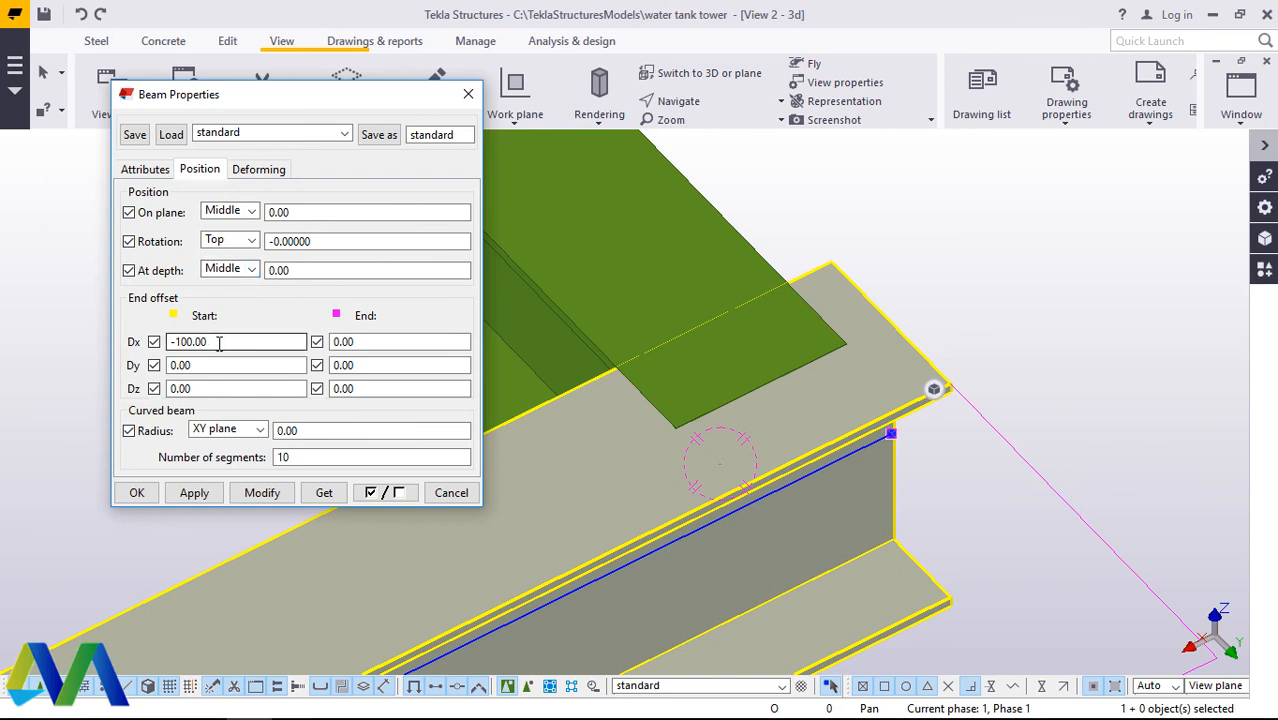
pyautogui.click(335, 343)
pyautogui.write('100')
pyautogui.click(272, 493)
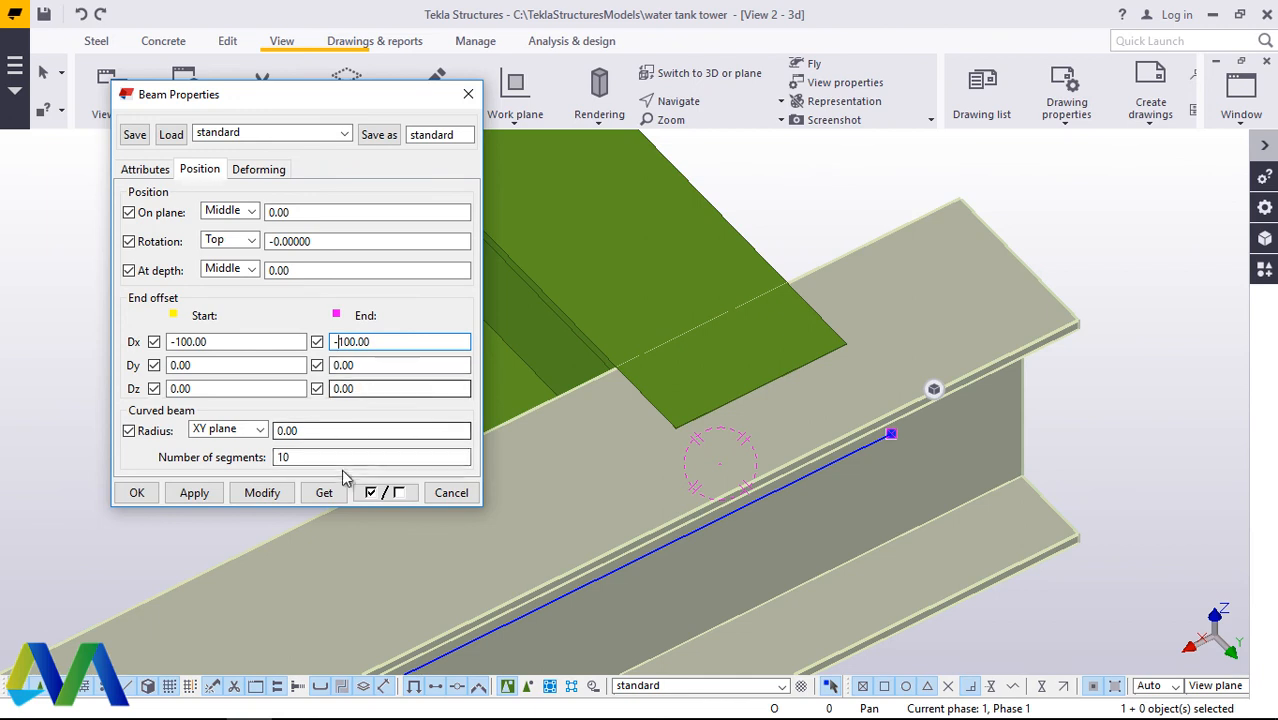
pyautogui.click(271, 495)
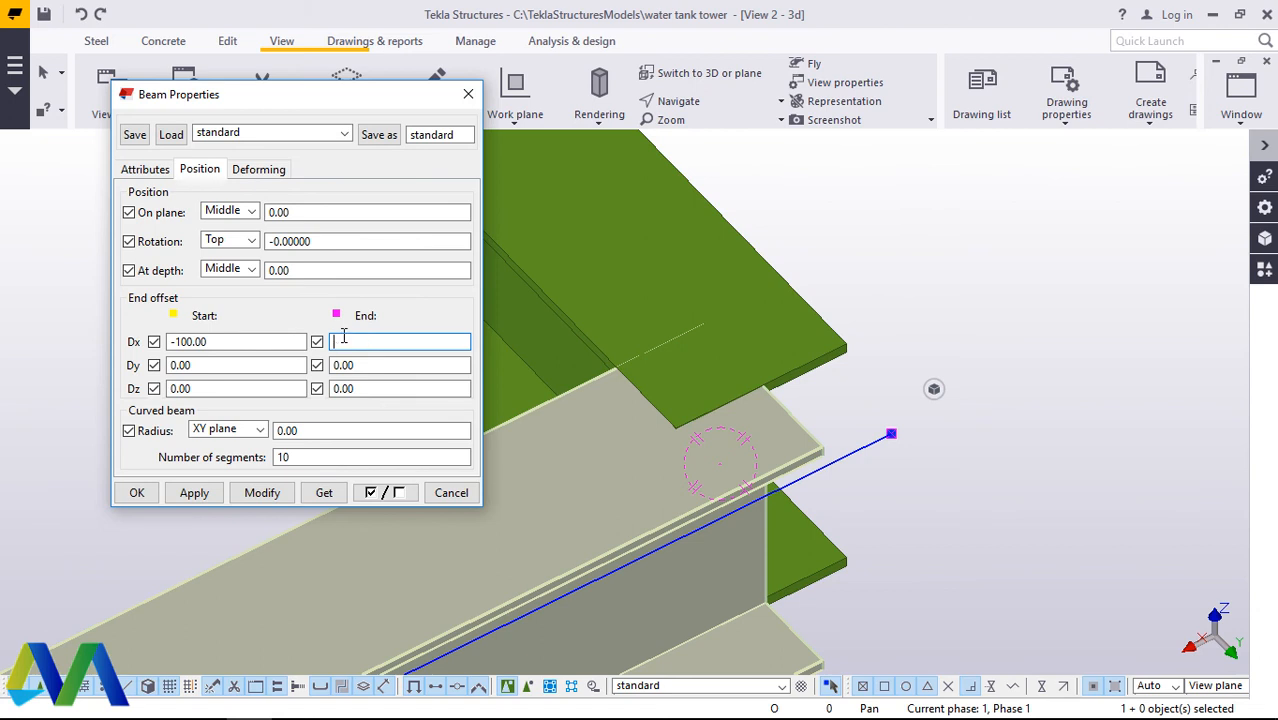
# Step: Set the edge beam's Dx end offset back to 0.00, apply it and close the beam properties
pyautogui.click(262, 492)
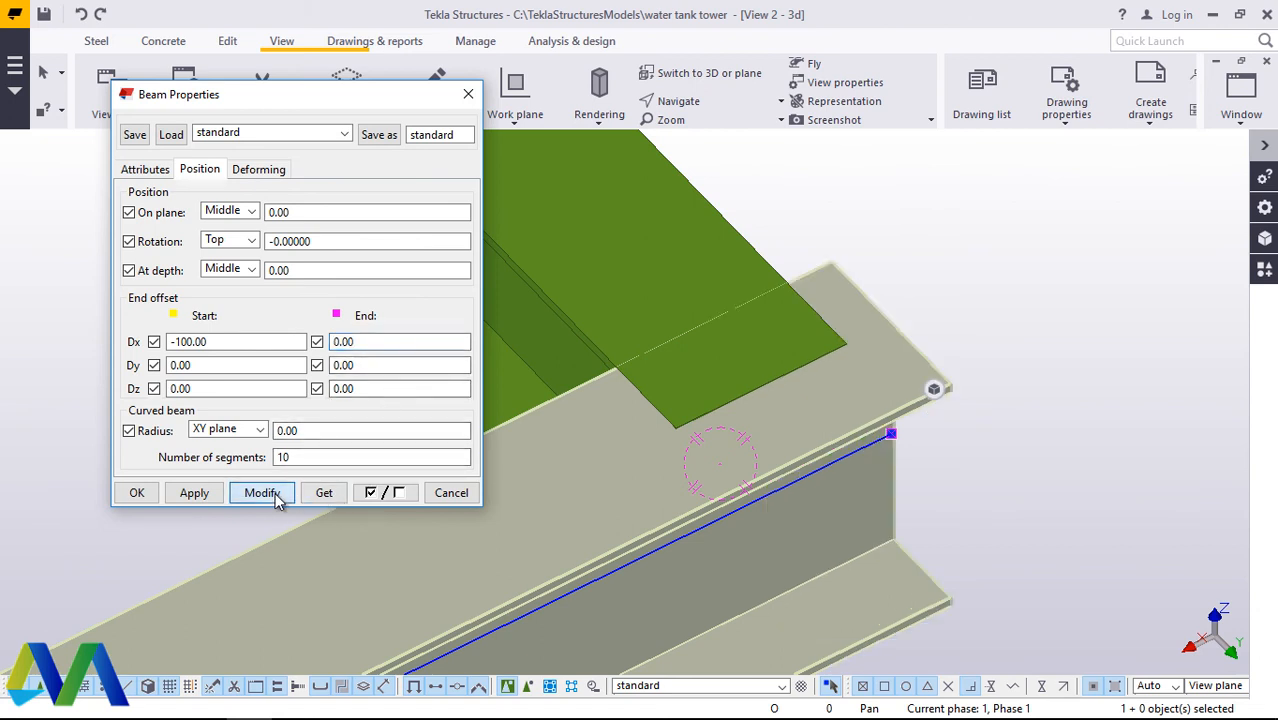
pyautogui.click(369, 342)
pyautogui.click(136, 492)
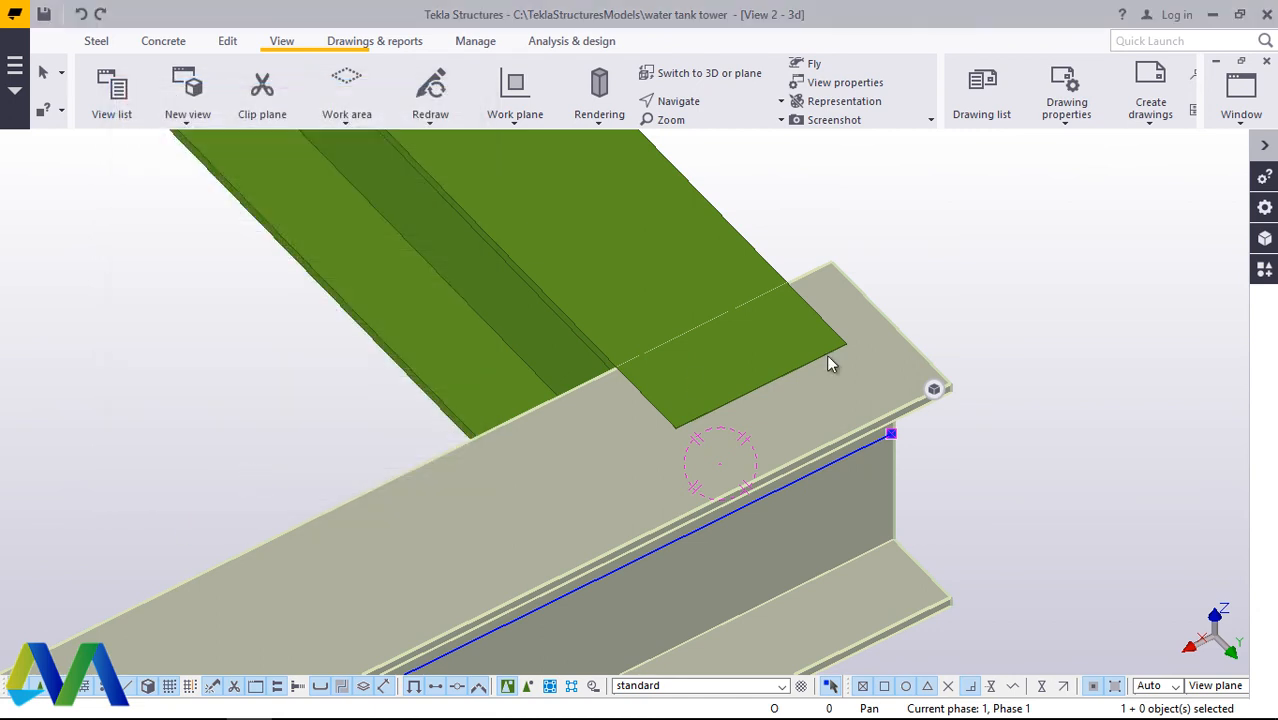
pyautogui.click(995, 250)
pyautogui.scroll(-10, 815, 428)
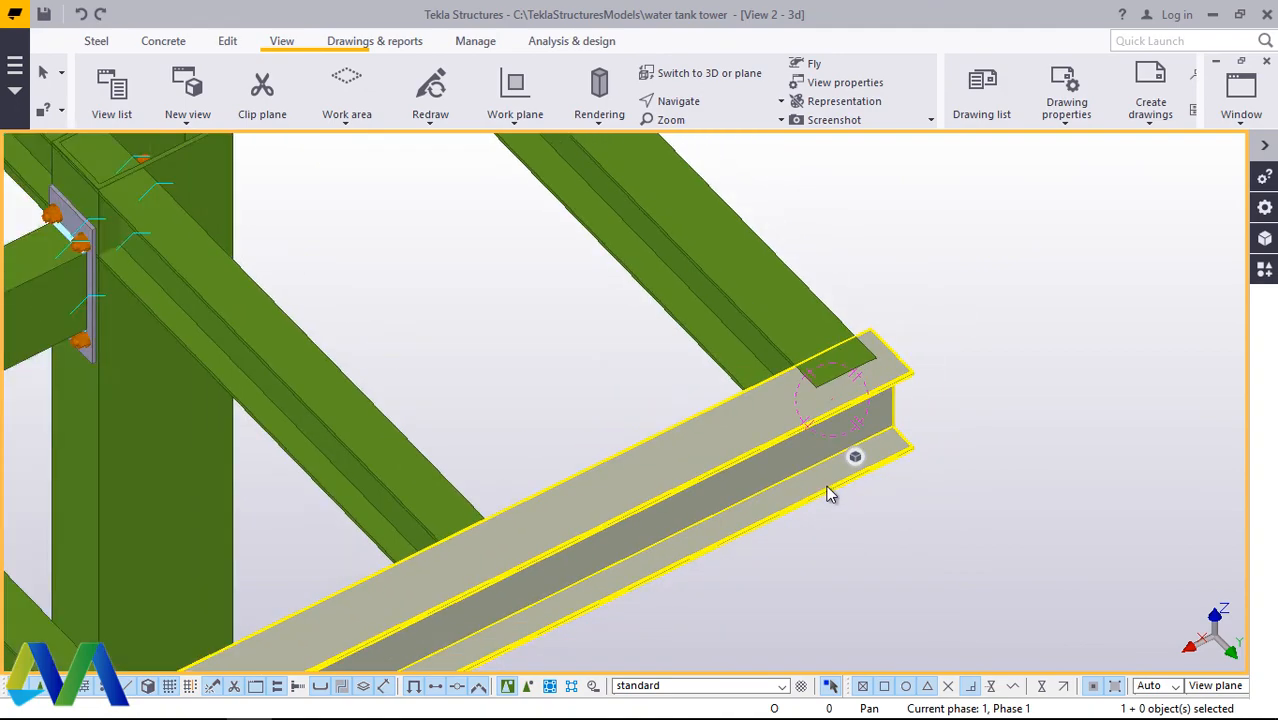
# Step: Move the outermost cross beam 35 mm outward so its flange corner aligns with the edge beam's end
pyautogui.click(628, 294)
pyautogui.scroll(10, 580, 280)
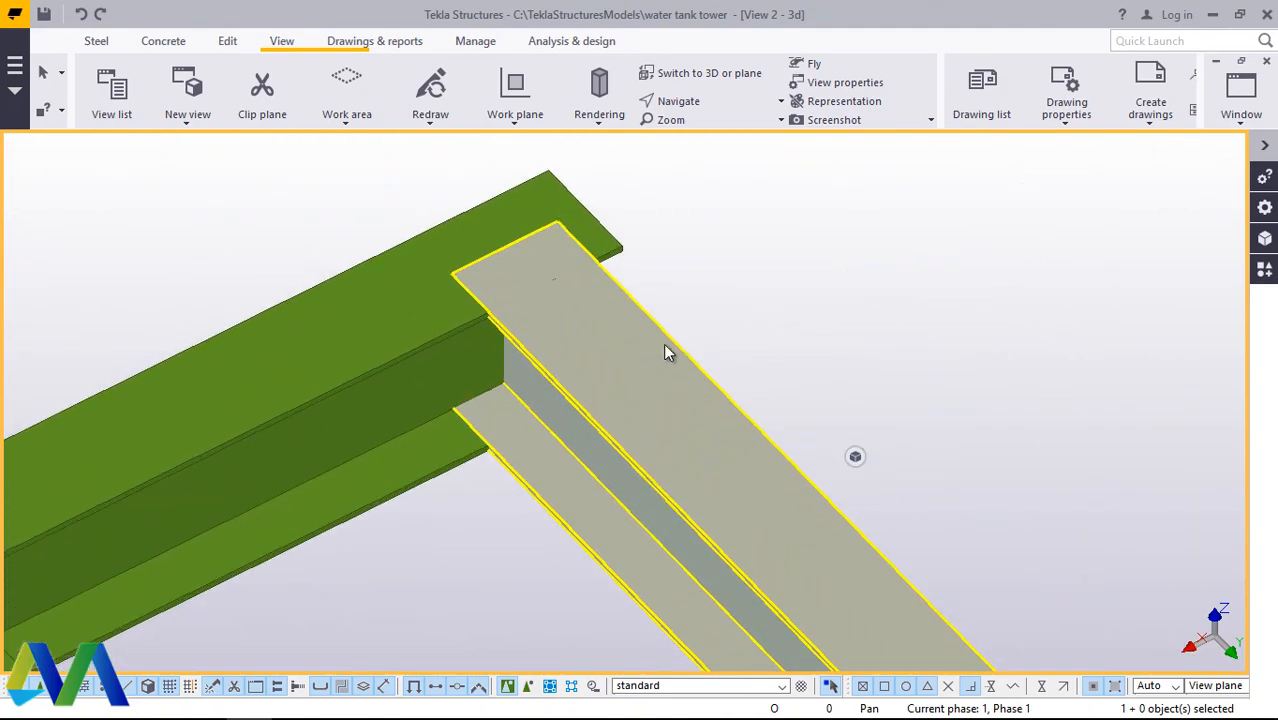
pyautogui.rightClick(845, 280)
pyautogui.click(864, 358)
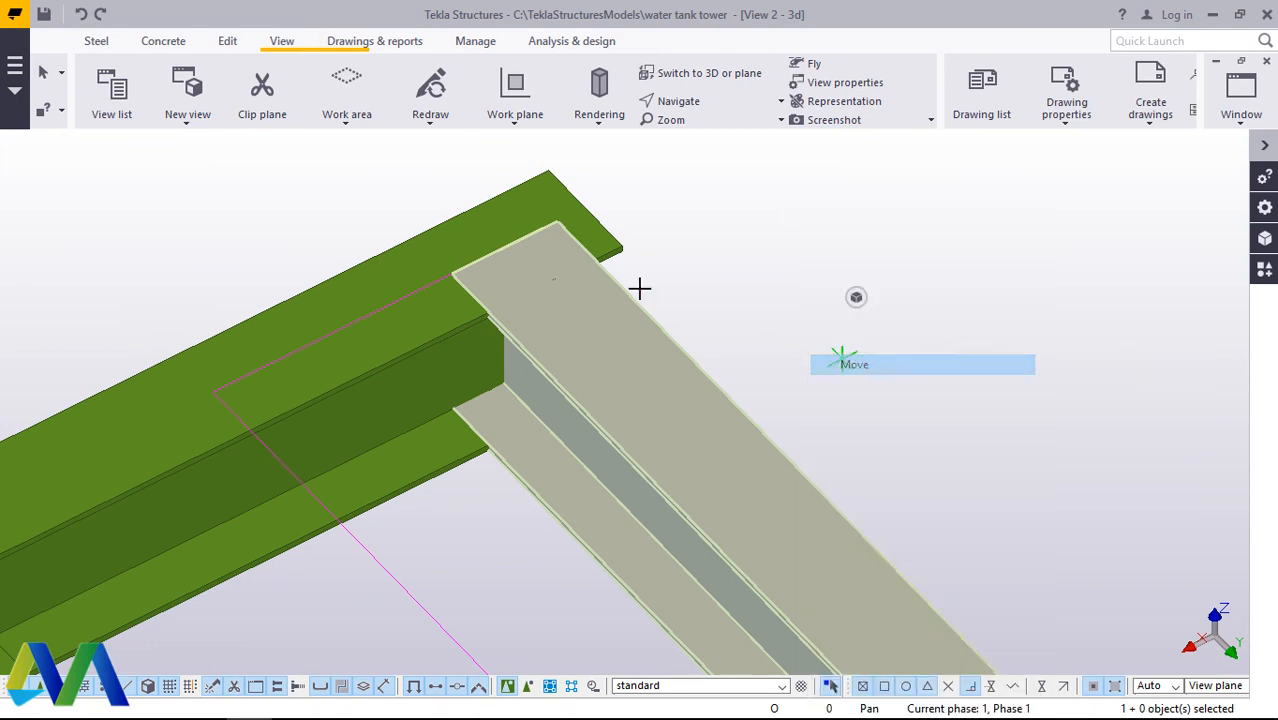
pyautogui.scroll(4, 545, 224)
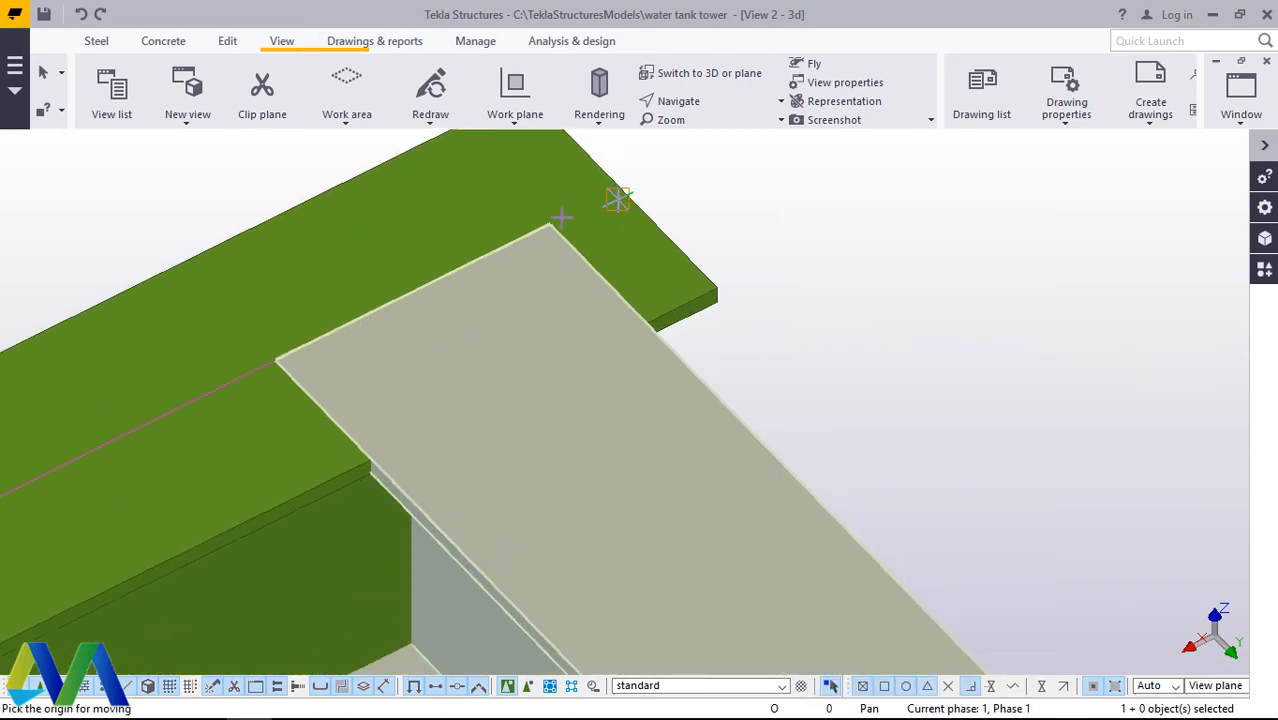
pyautogui.click(545, 228)
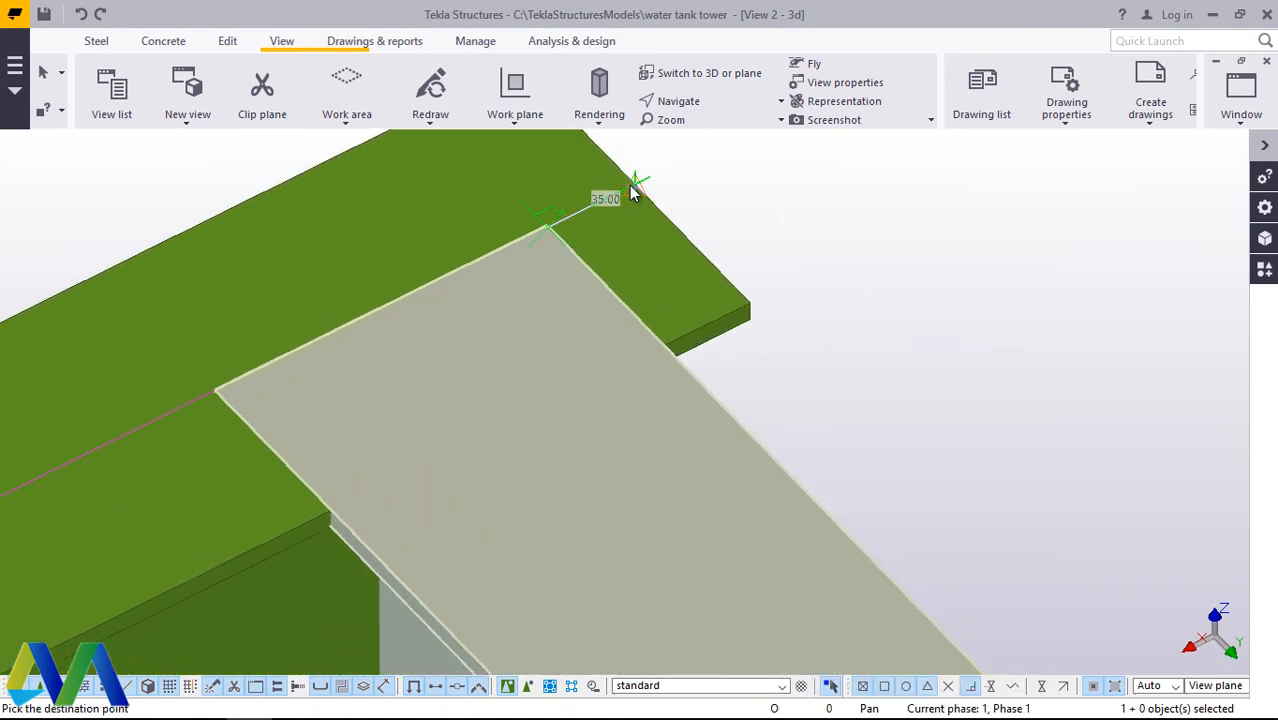
pyautogui.click(634, 187)
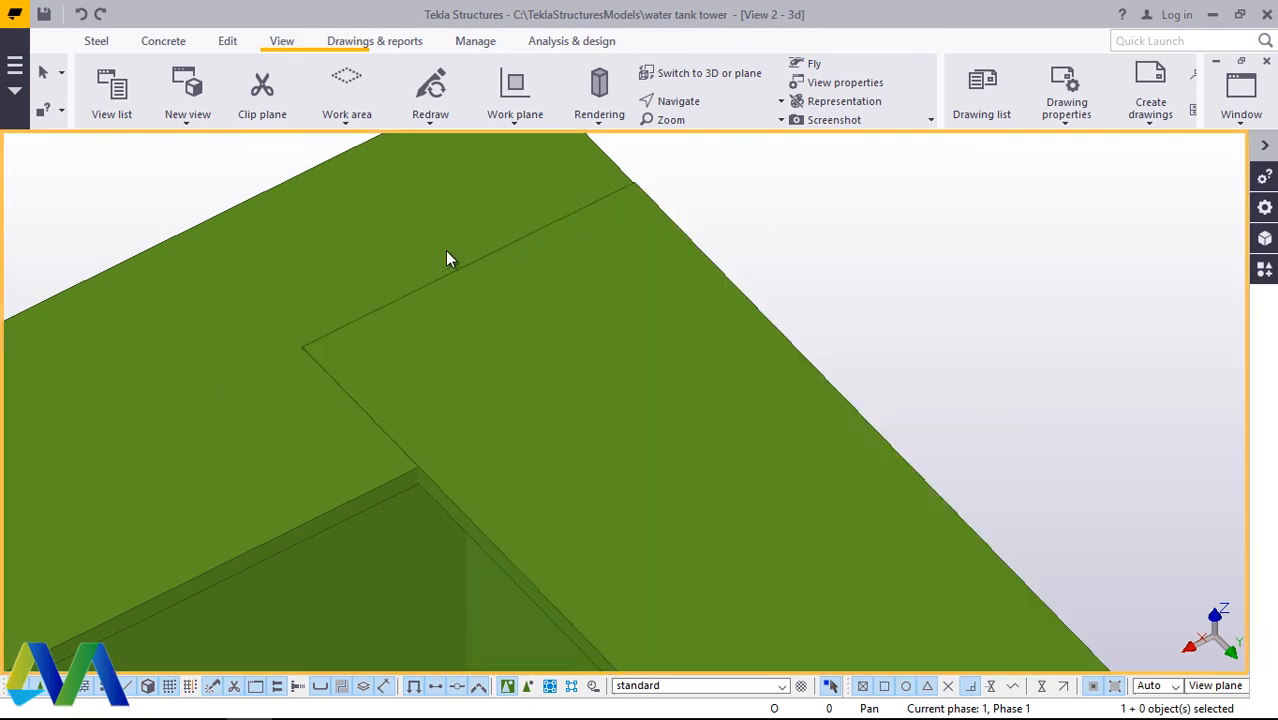
# Step: Apply Stanchion weld (85) at the moved cross beam's near end, with the edge beam as main part and the cross beam as secondary
pyautogui.scroll(-5, 447, 255)
pyautogui.scroll(-2, 560, 340)
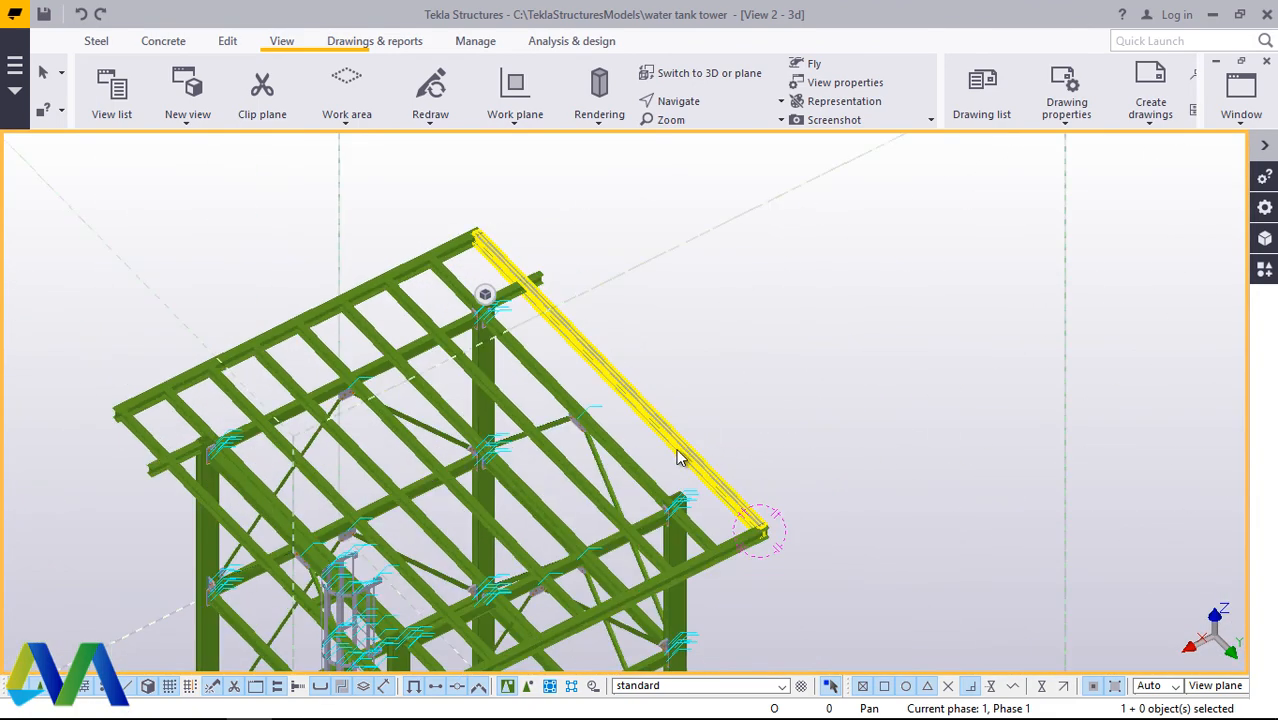
pyautogui.scroll(8, 755, 541)
pyautogui.scroll(3, 869, 622)
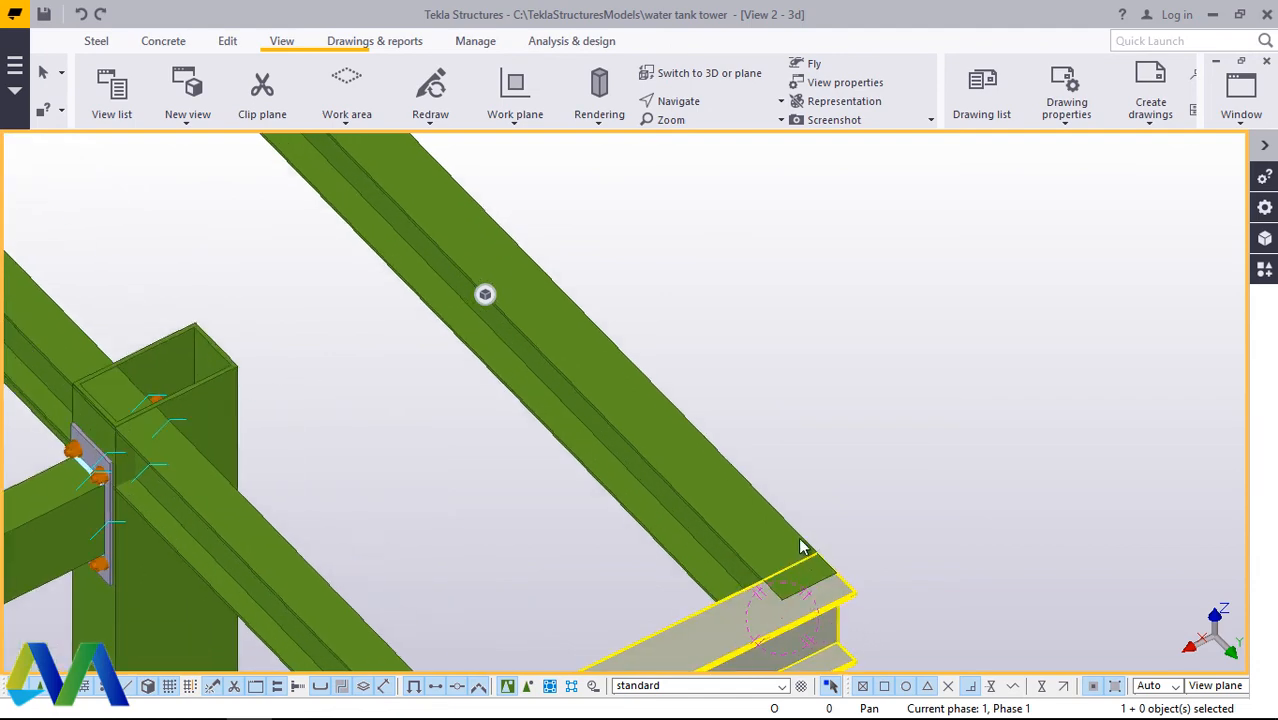
pyautogui.scroll(-4, 808, 560)
pyautogui.scroll(4, 831, 606)
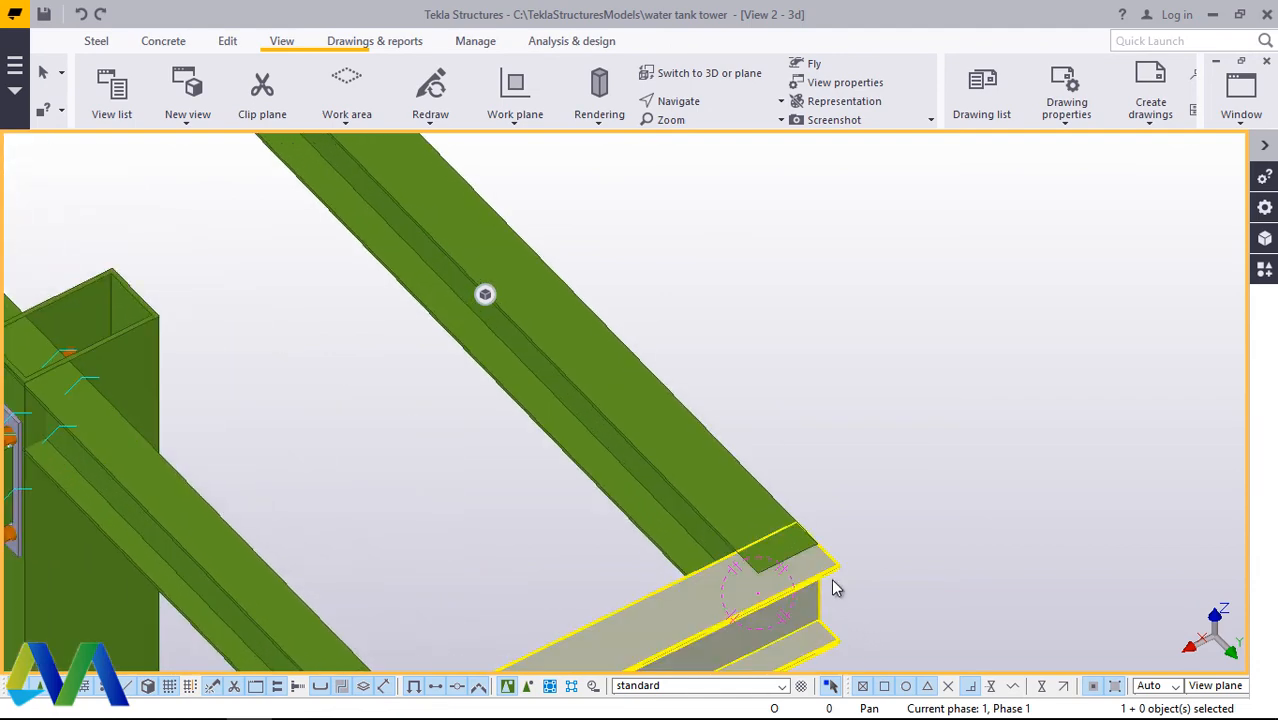
pyautogui.scroll(-3, 750, 571)
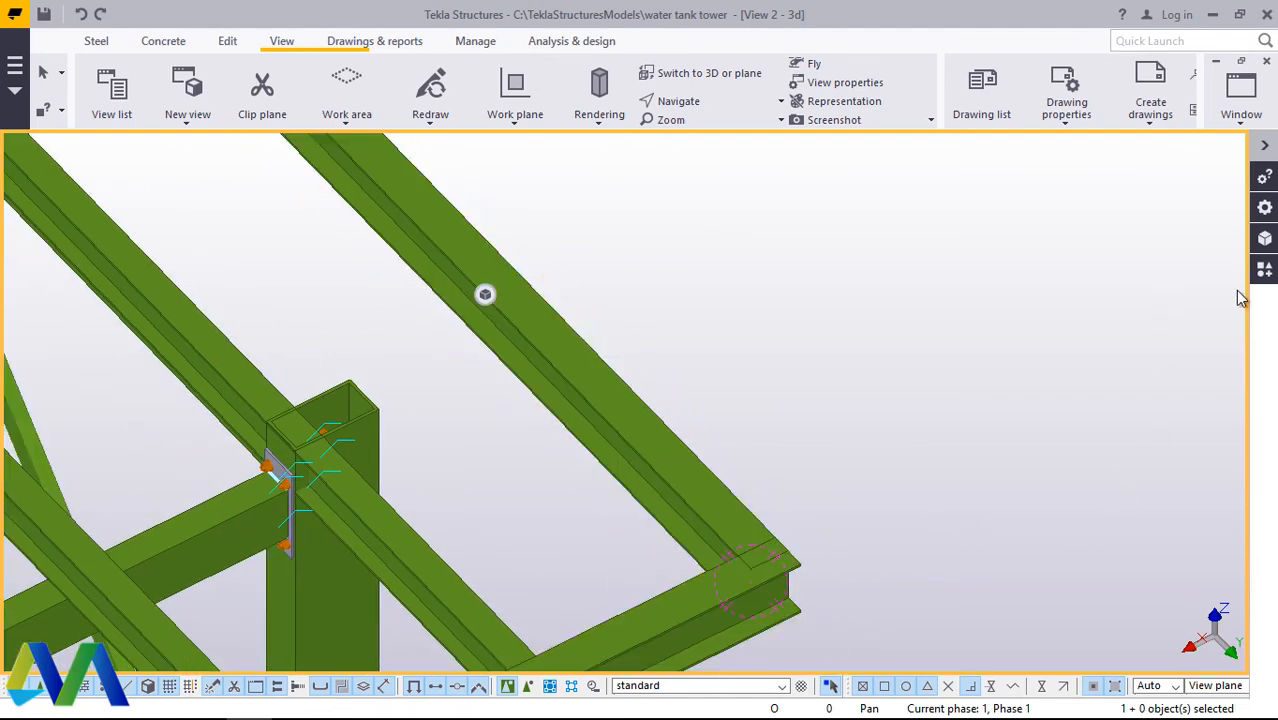
pyautogui.click(1263, 274)
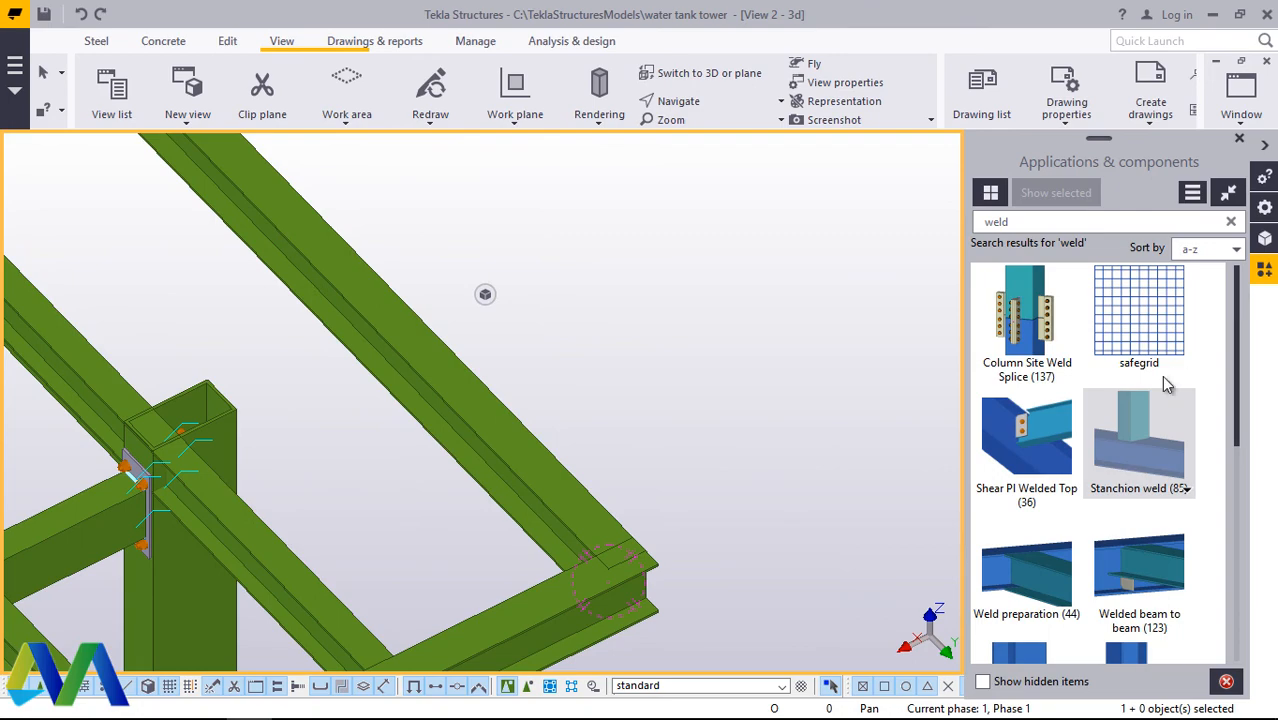
pyautogui.click(556, 593)
pyautogui.click(581, 502)
pyautogui.scroll(3, 645, 505)
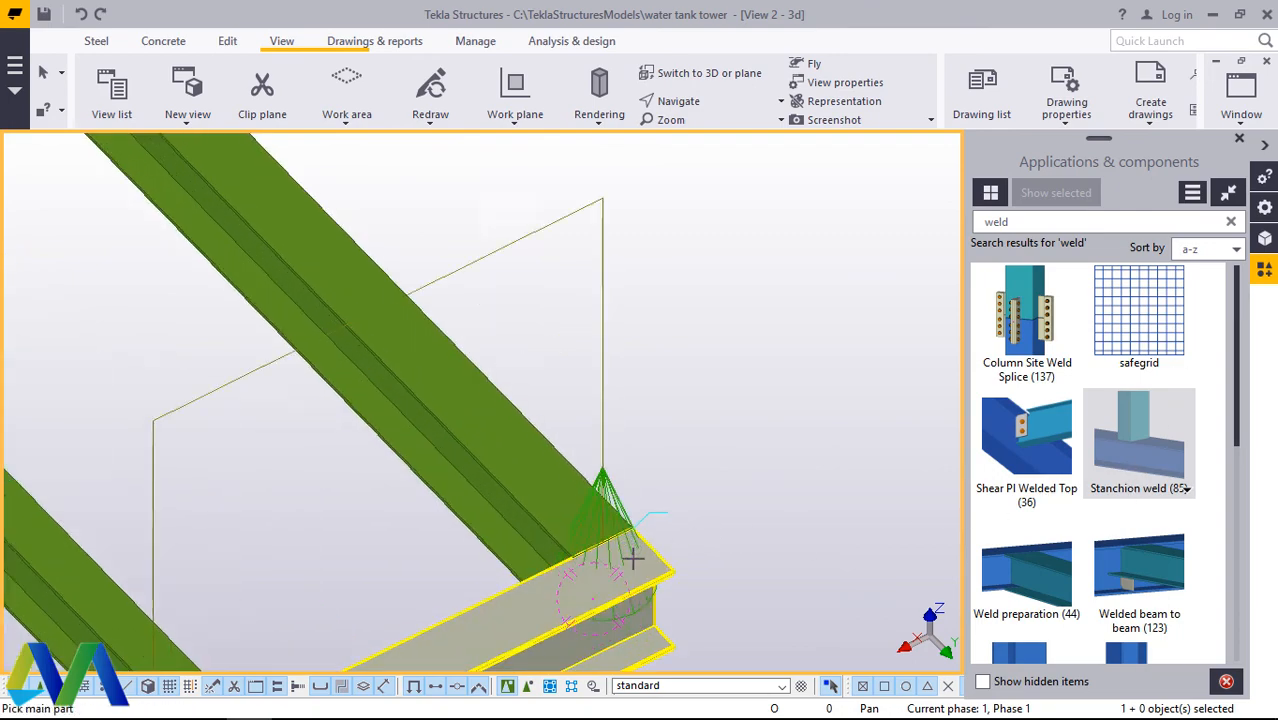
# Step: Apply Stanchion weld (85) at the same cross beam's far end, with the opposite edge beam as main part, and end the command
pyautogui.scroll(-5, 725, 513)
pyautogui.scroll(-5, 727, 508)
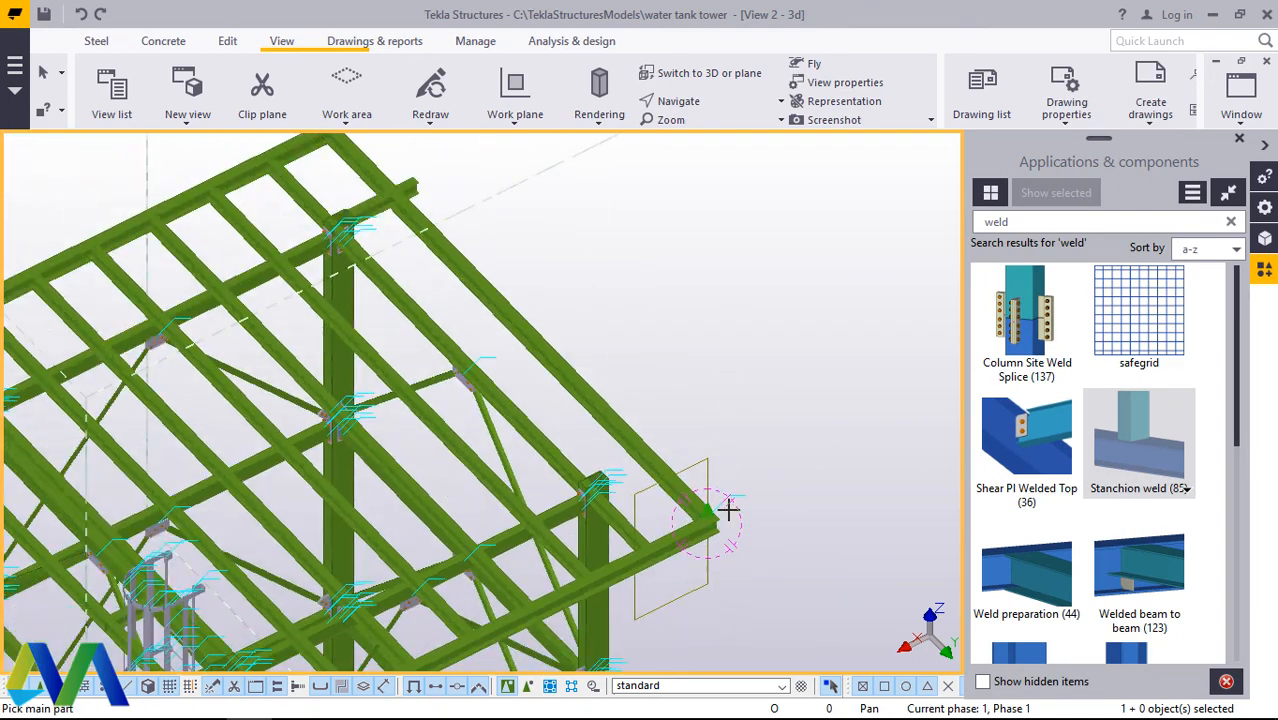
pyautogui.scroll(6, 468, 271)
pyautogui.scroll(4, 472, 303)
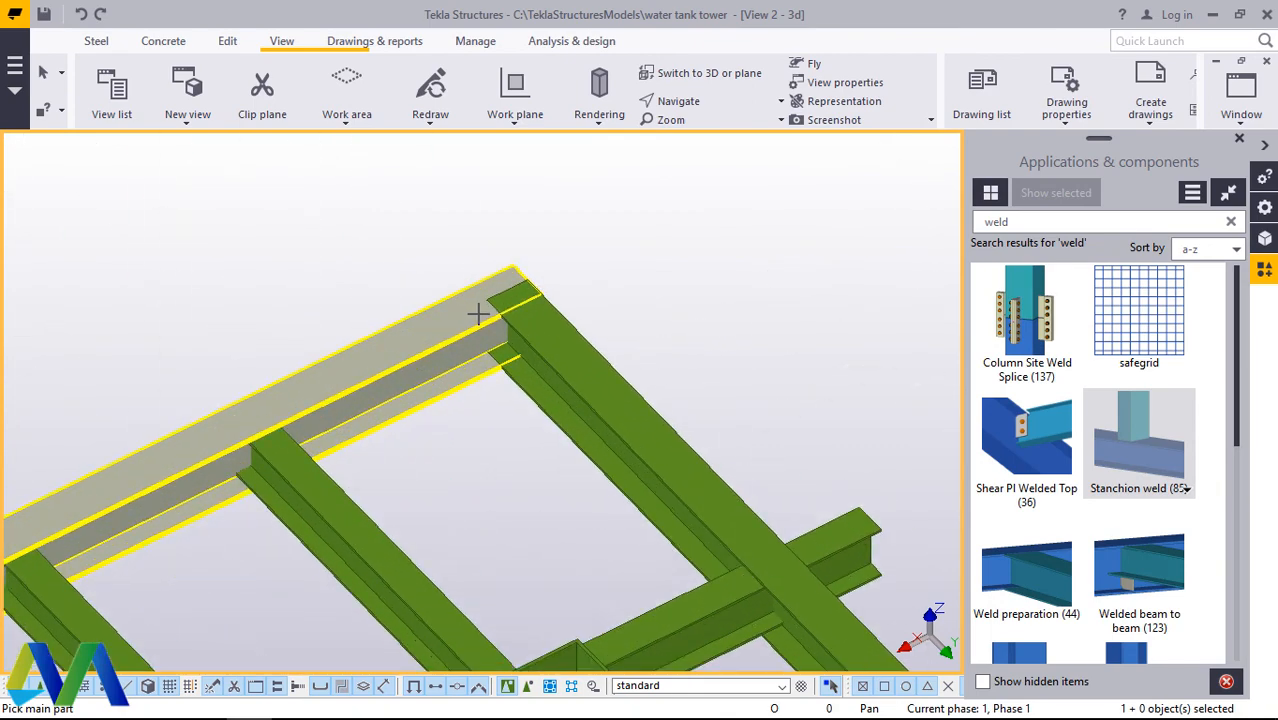
pyautogui.click(523, 318)
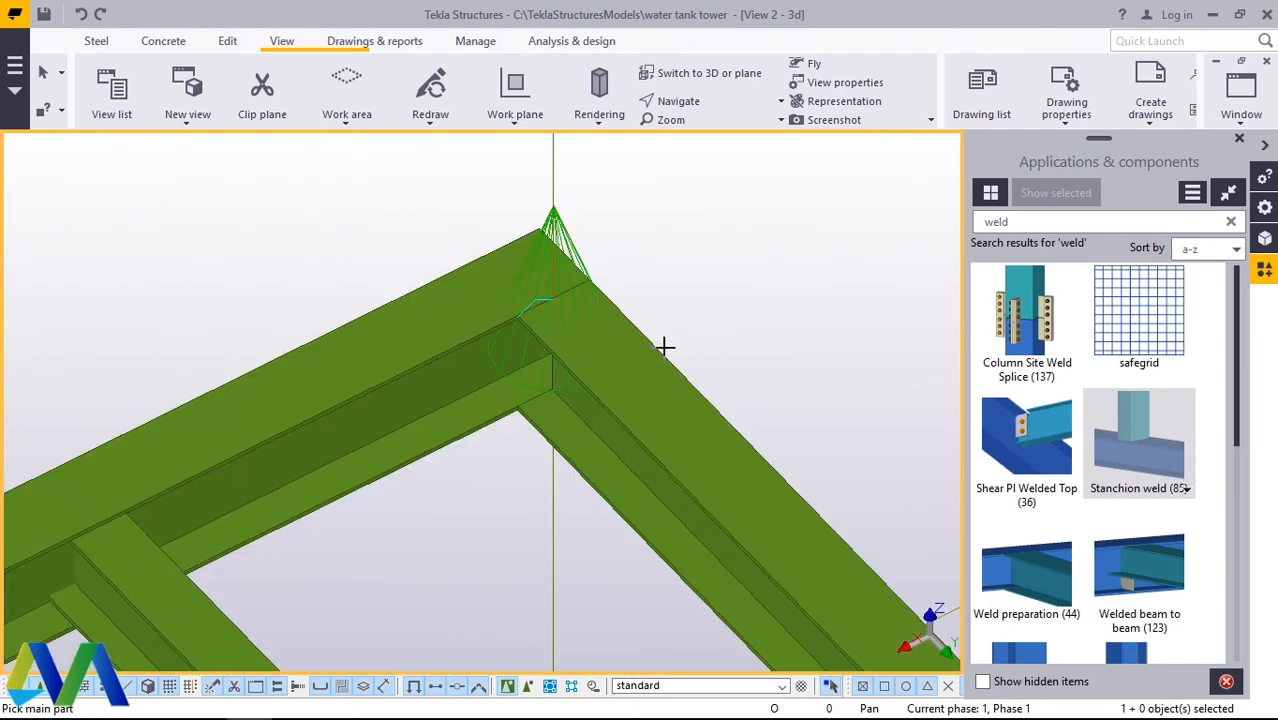
pyautogui.scroll(-6, 679, 294)
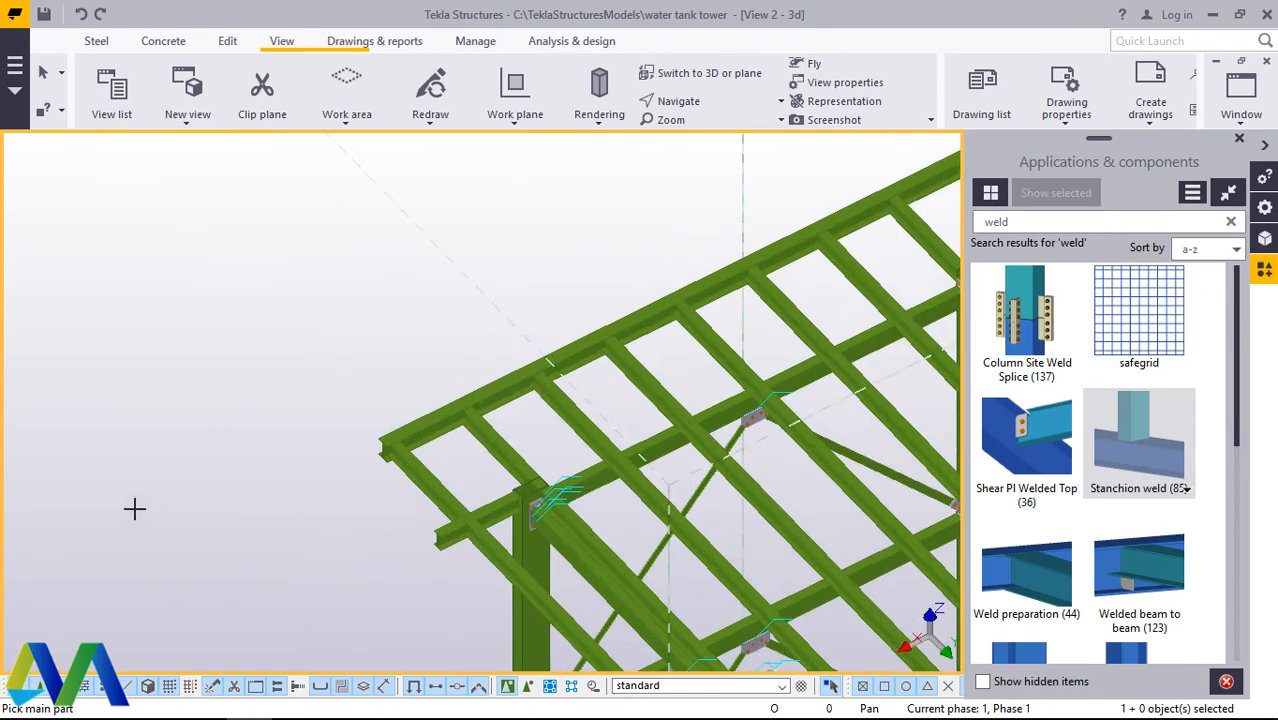
pyautogui.scroll(6, 422, 465)
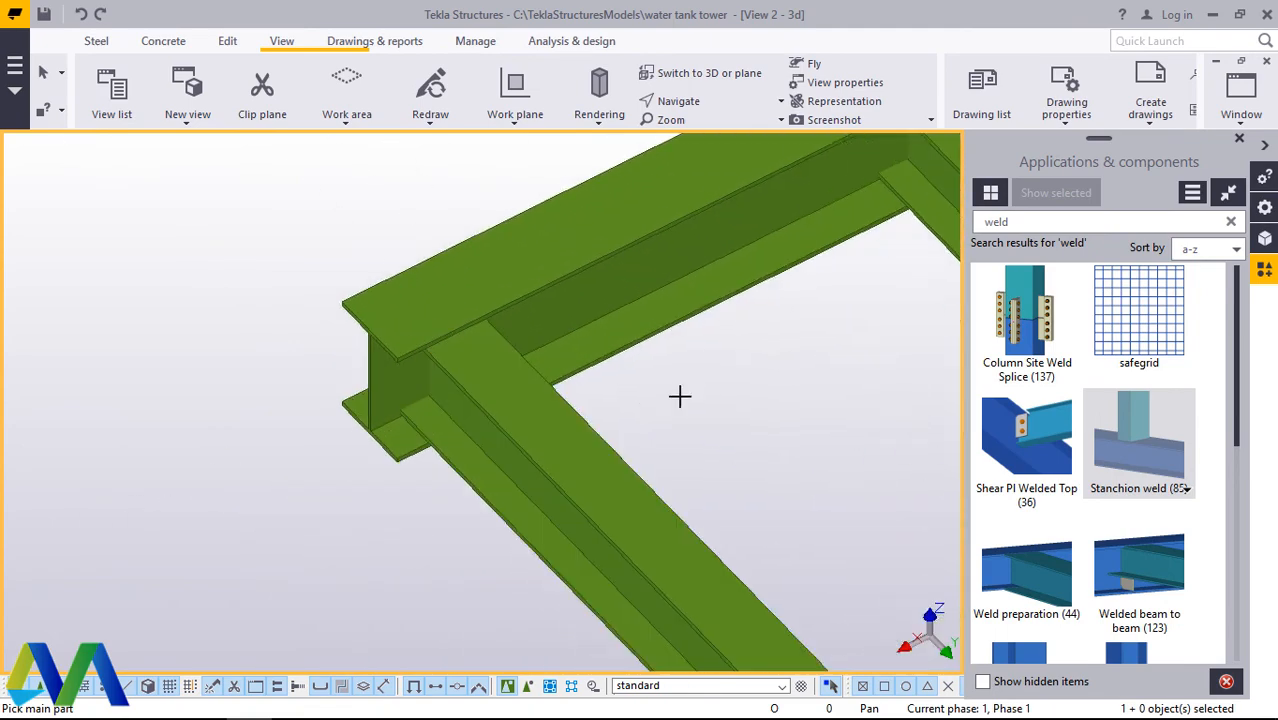
pyautogui.rightClick(679, 397)
pyautogui.press('Escape')
# Step: Examine the outermost cross beams on both sides of the grid and check the untreated one above the ladder
pyautogui.scroll(-5, 292, 365)
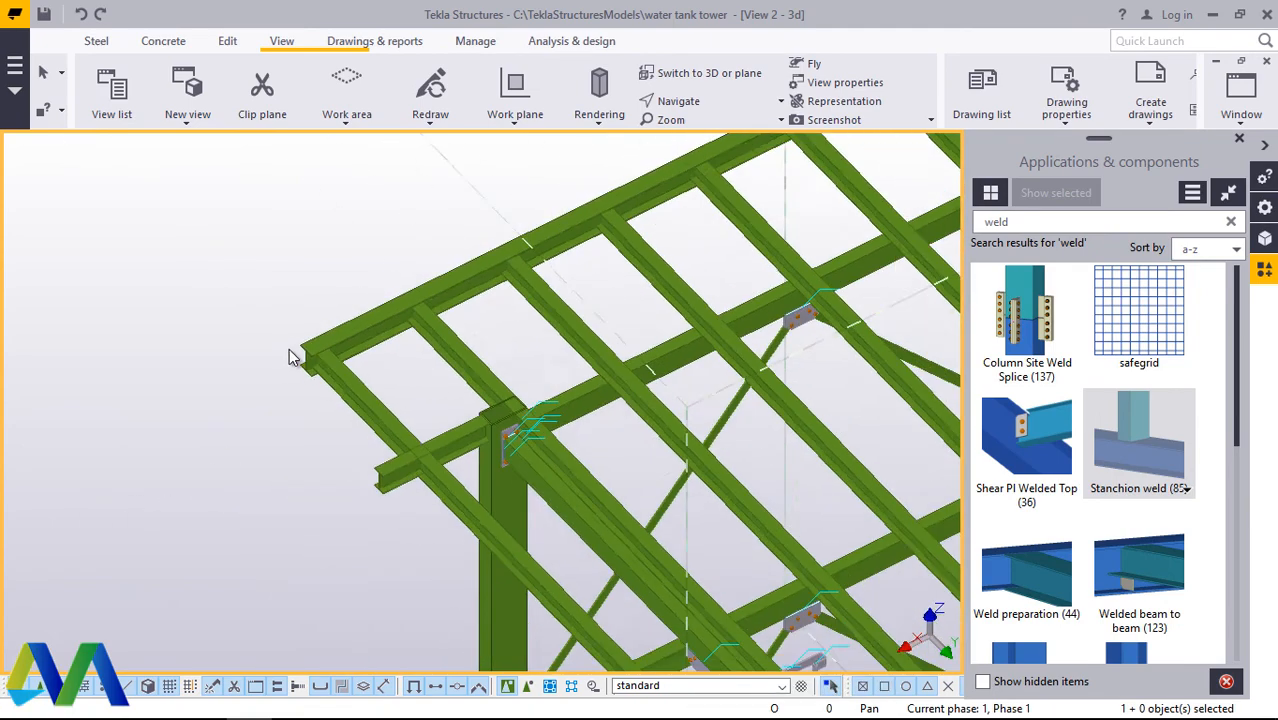
pyautogui.scroll(-4, 295, 352)
pyautogui.scroll(6, 484, 565)
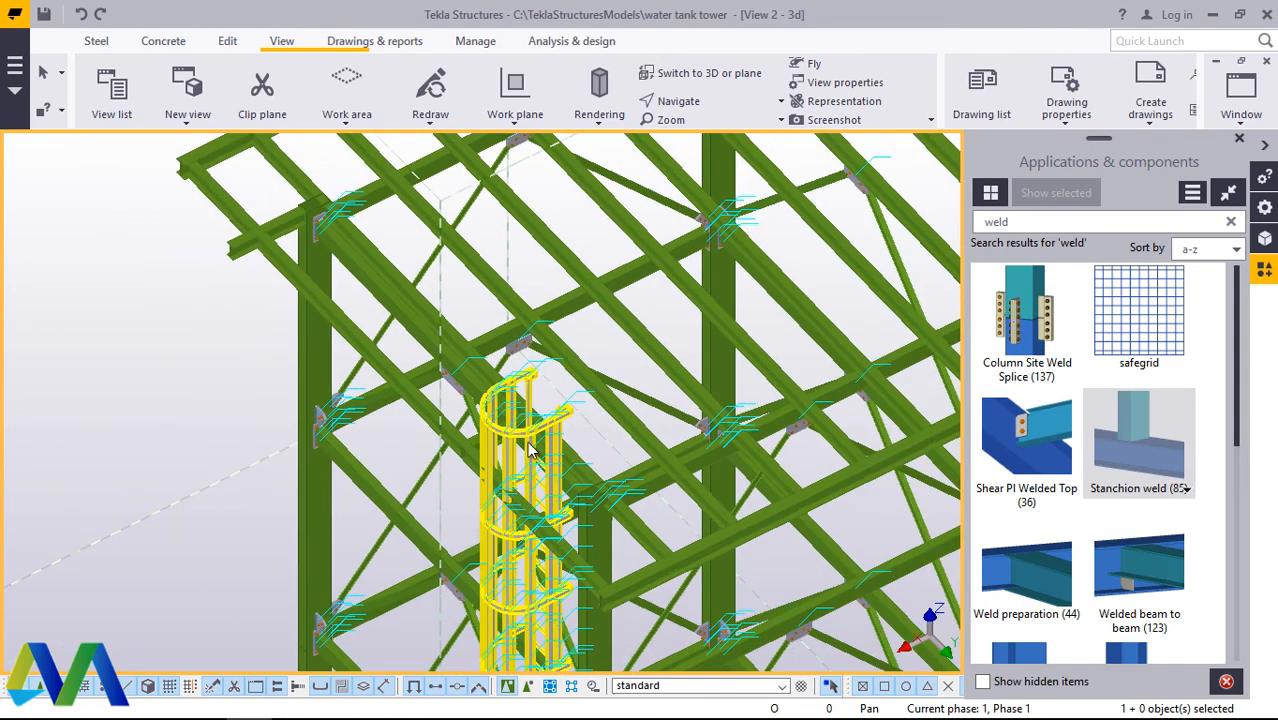
pyautogui.scroll(-2, 250, 441)
pyautogui.scroll(1, 425, 530)
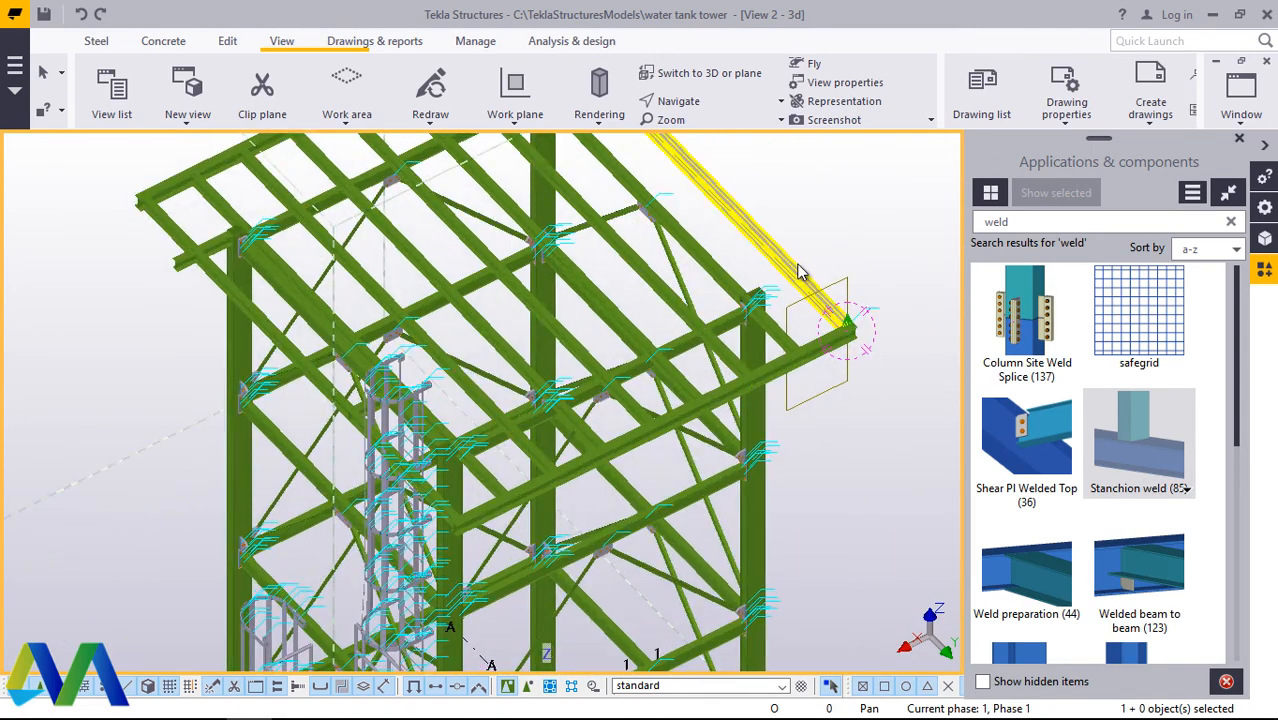
pyautogui.scroll(-2, 430, 490)
pyautogui.scroll(7, 238, 288)
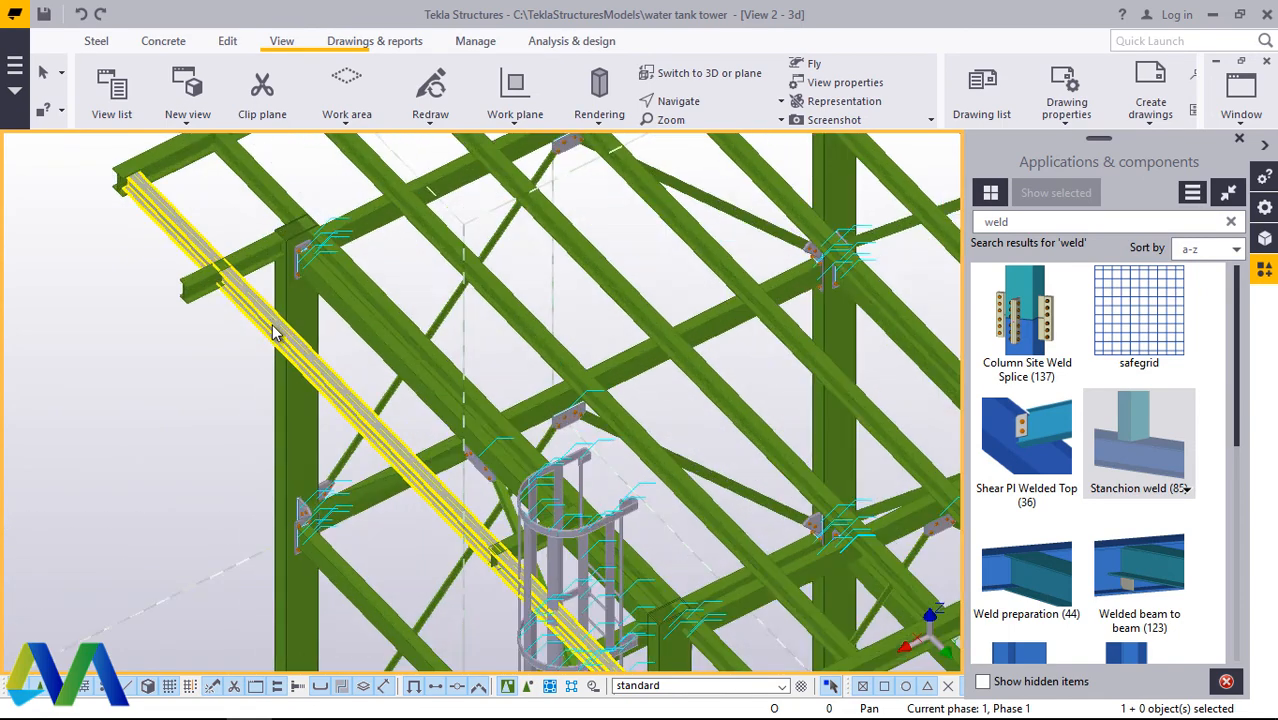
pyautogui.click(282, 335)
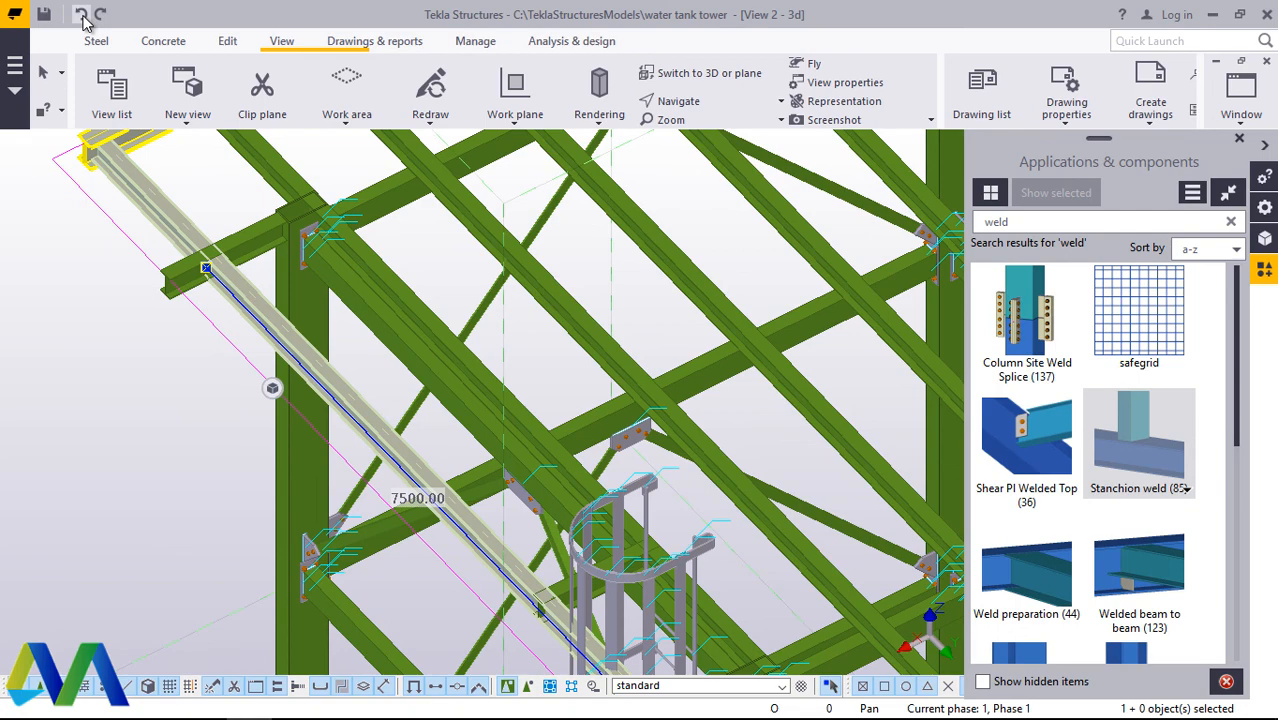
pyautogui.click(208, 431)
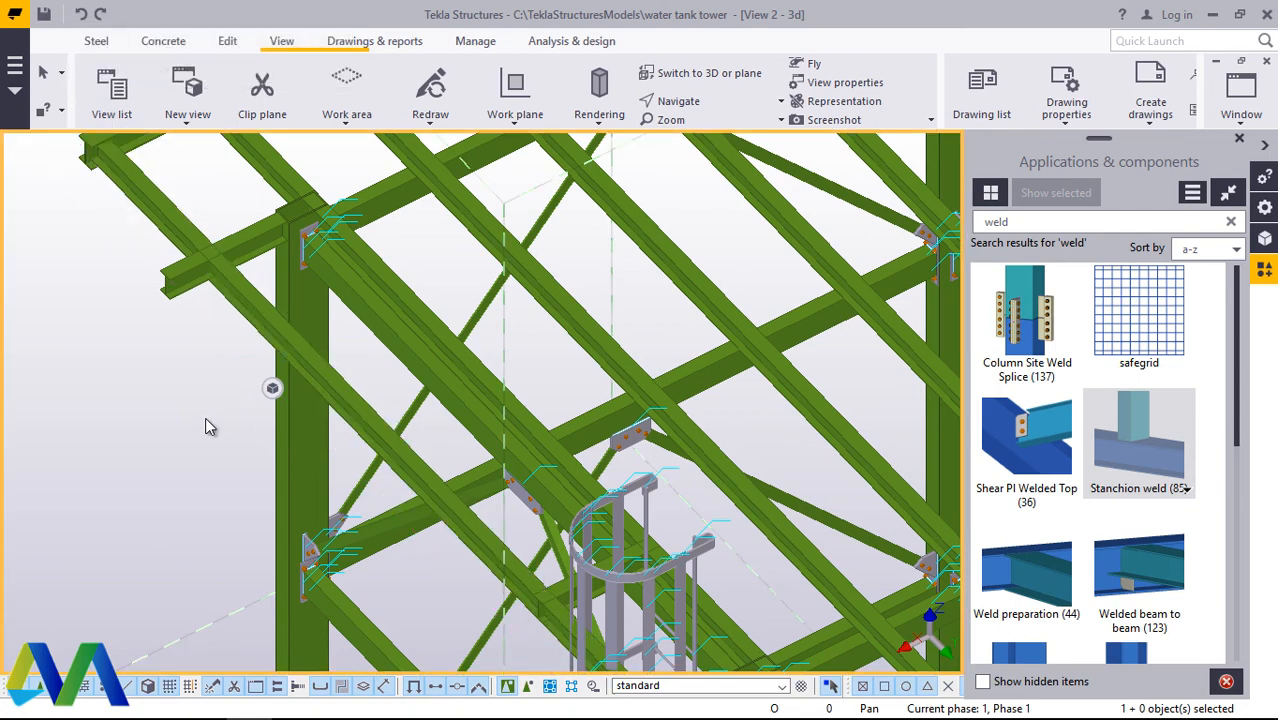
# Step: Select the welded outermost cross beam and close the component catalogue
pyautogui.scroll(-5, 208, 431)
pyautogui.scroll(1, 598, 326)
pyautogui.scroll(3, 605, 330)
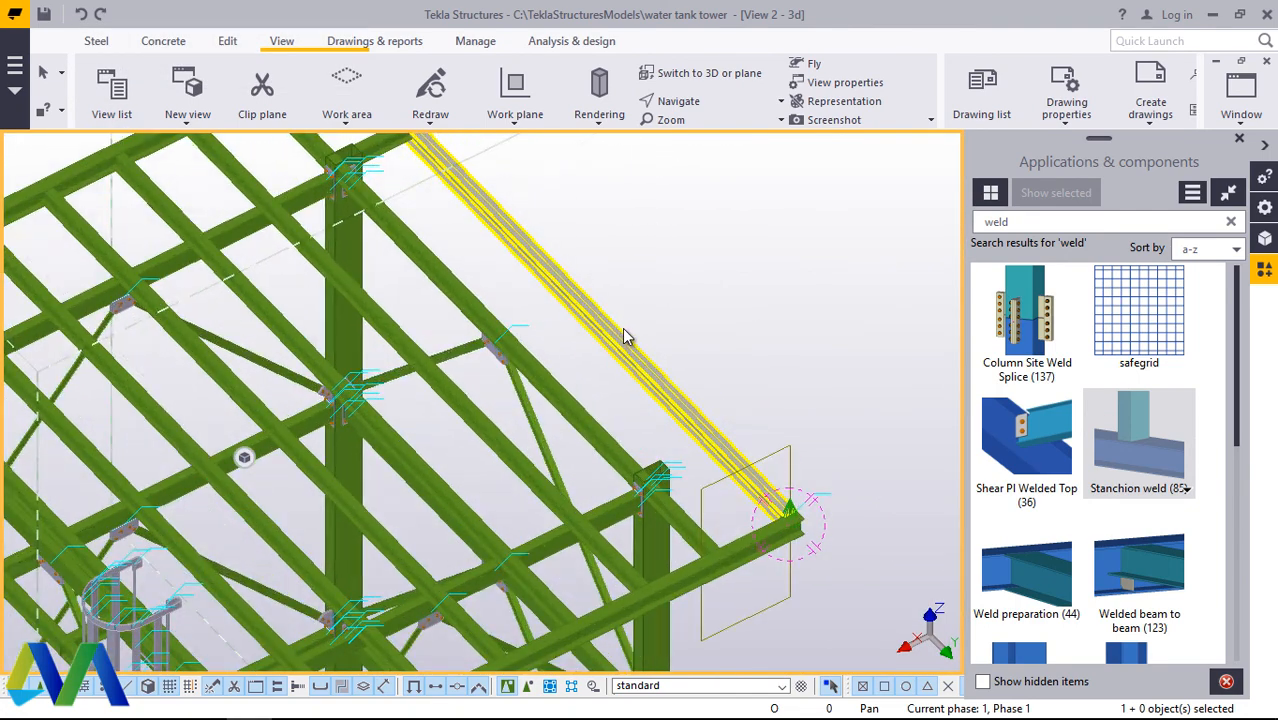
pyautogui.click(620, 352)
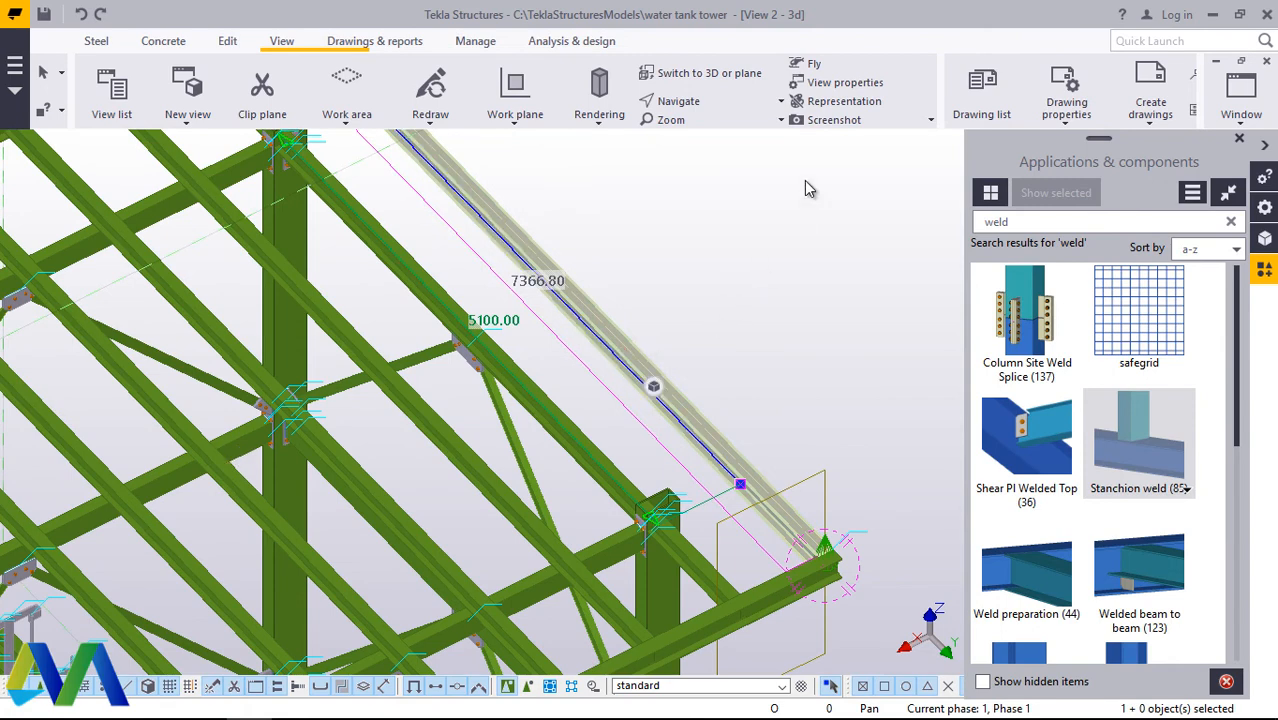
pyautogui.click(1240, 142)
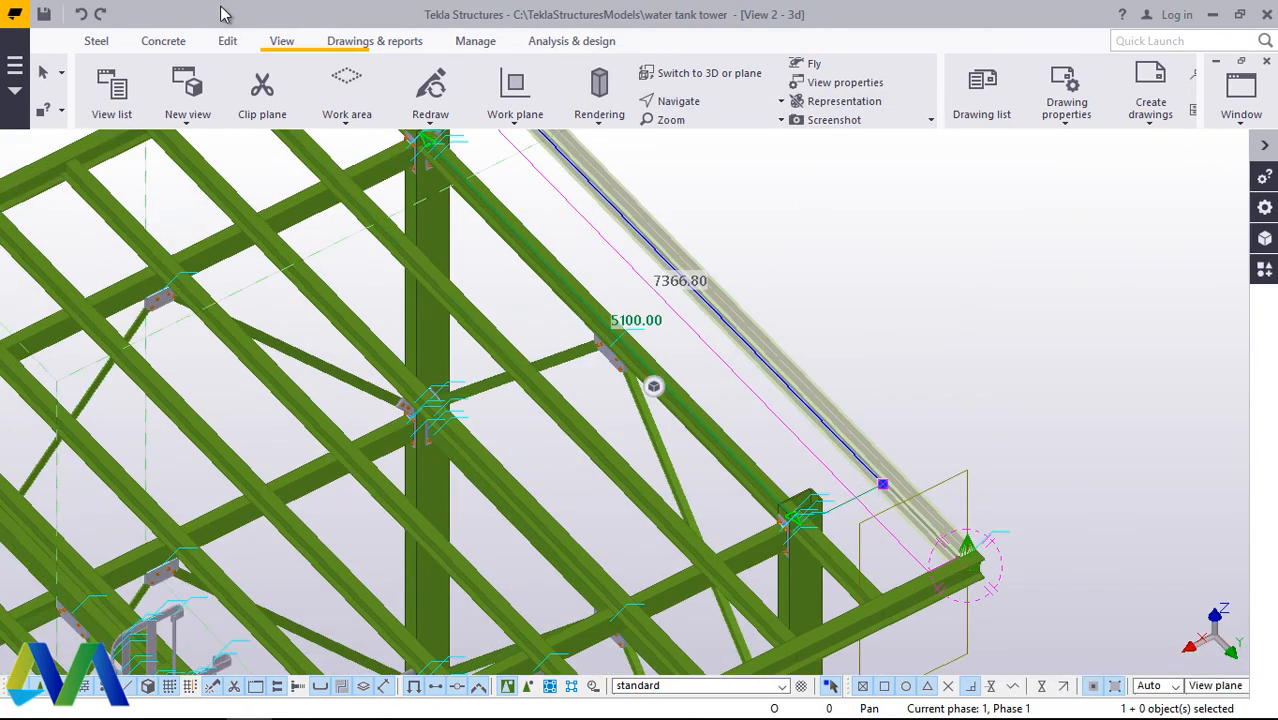
# Step: Rotate the model to face the tower's side and examine the middle gusset plate under the horizontal beam
pyautogui.click(703, 101)
pyautogui.click(707, 131)
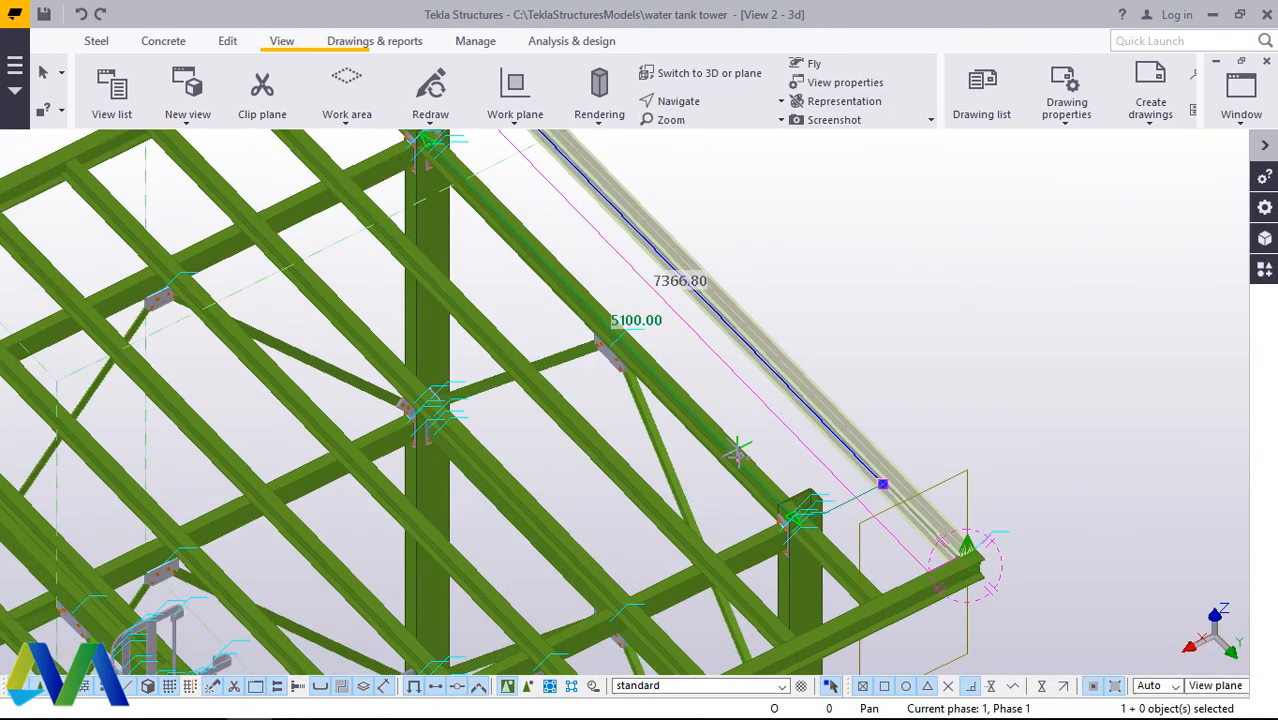
pyautogui.moveTo(803, 573); pyautogui.dragTo(638, 452)
pyautogui.scroll(-4, 638, 452)
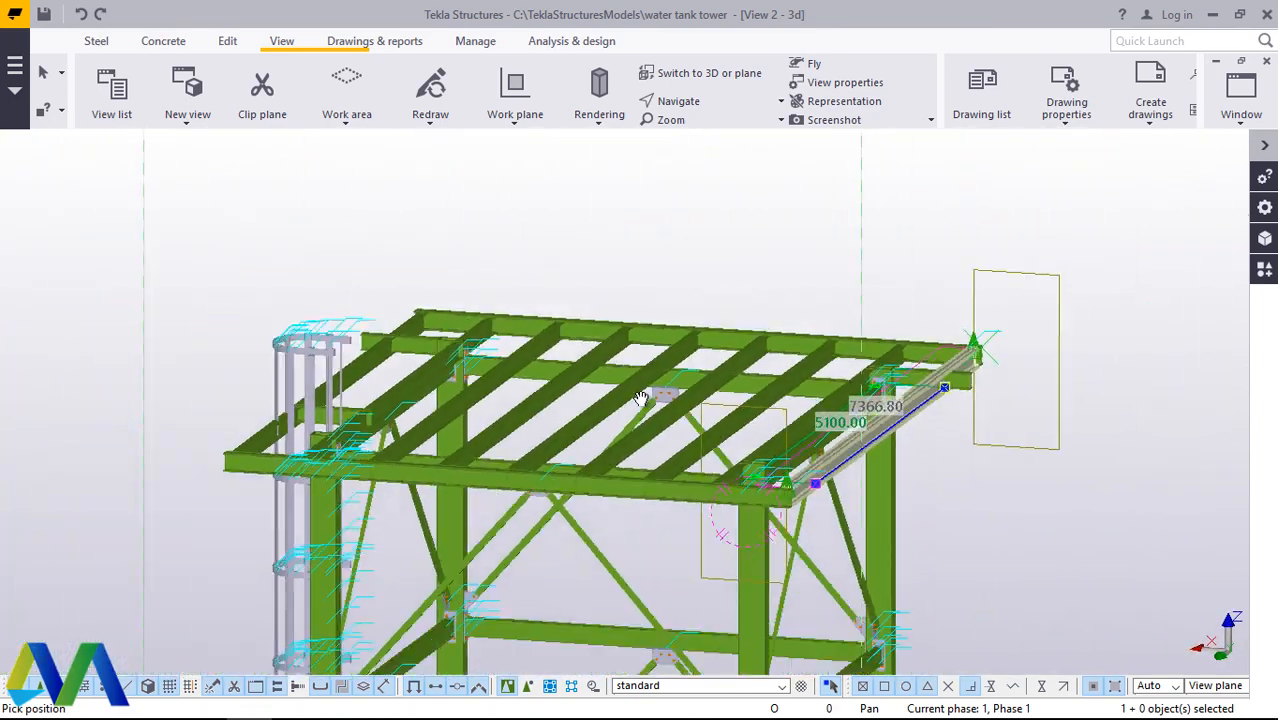
pyautogui.scroll(8, 605, 572)
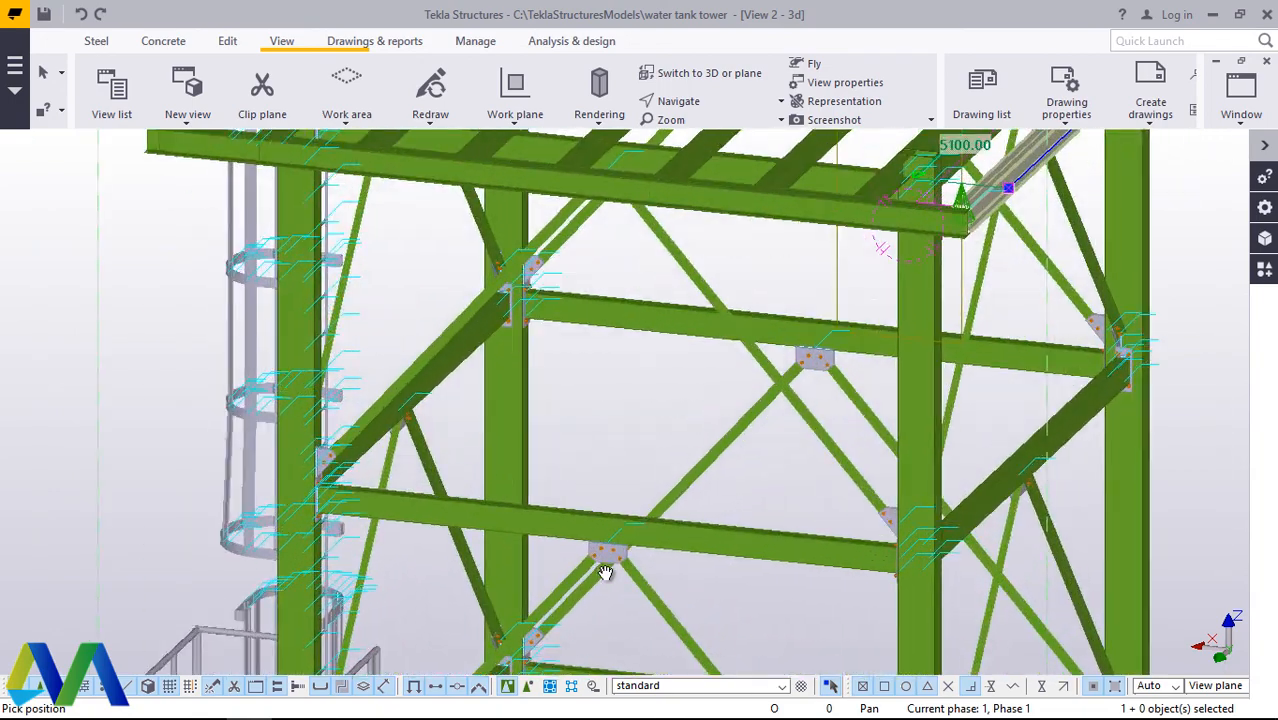
pyautogui.scroll(5, 605, 572)
pyautogui.rightClick(640, 236)
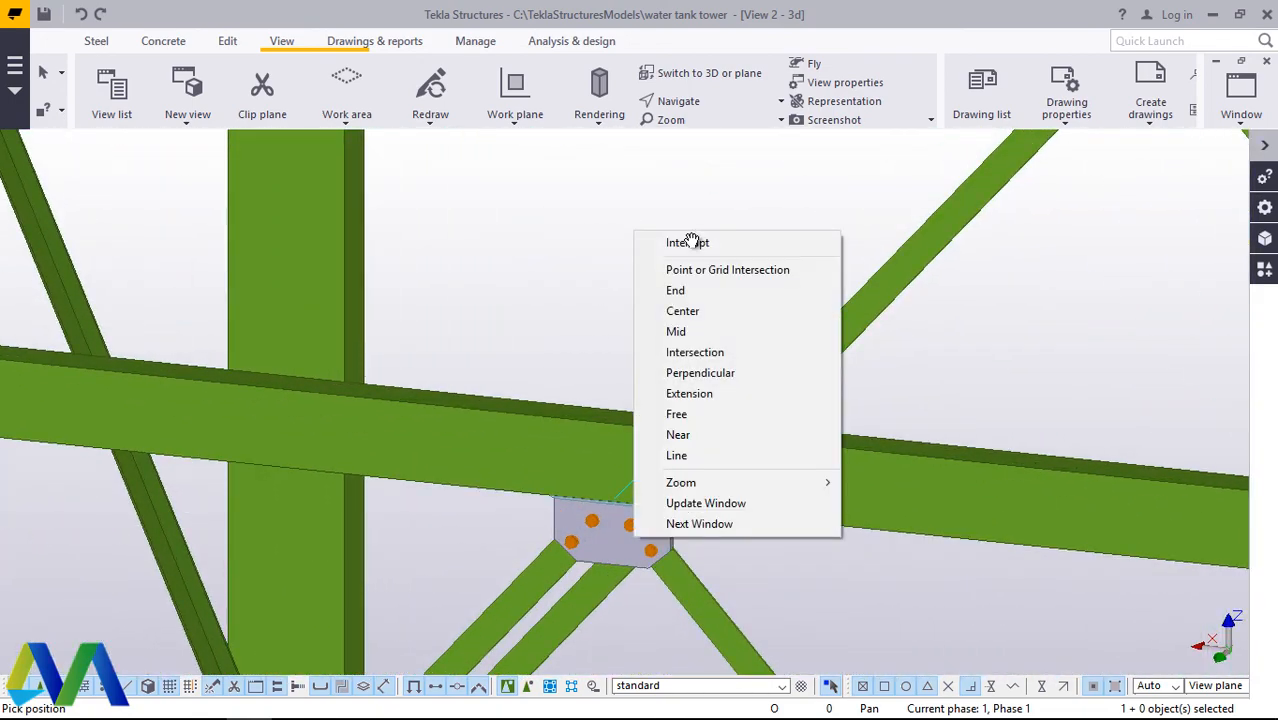
pyautogui.click(686, 248)
# Step: Try to mirror-copy the selected outermost cross beam about the horizontal beam's midpoint at X0 2500.00, Y0 5050.00, angle 0, expanding the work area
pyautogui.rightClick(645, 216)
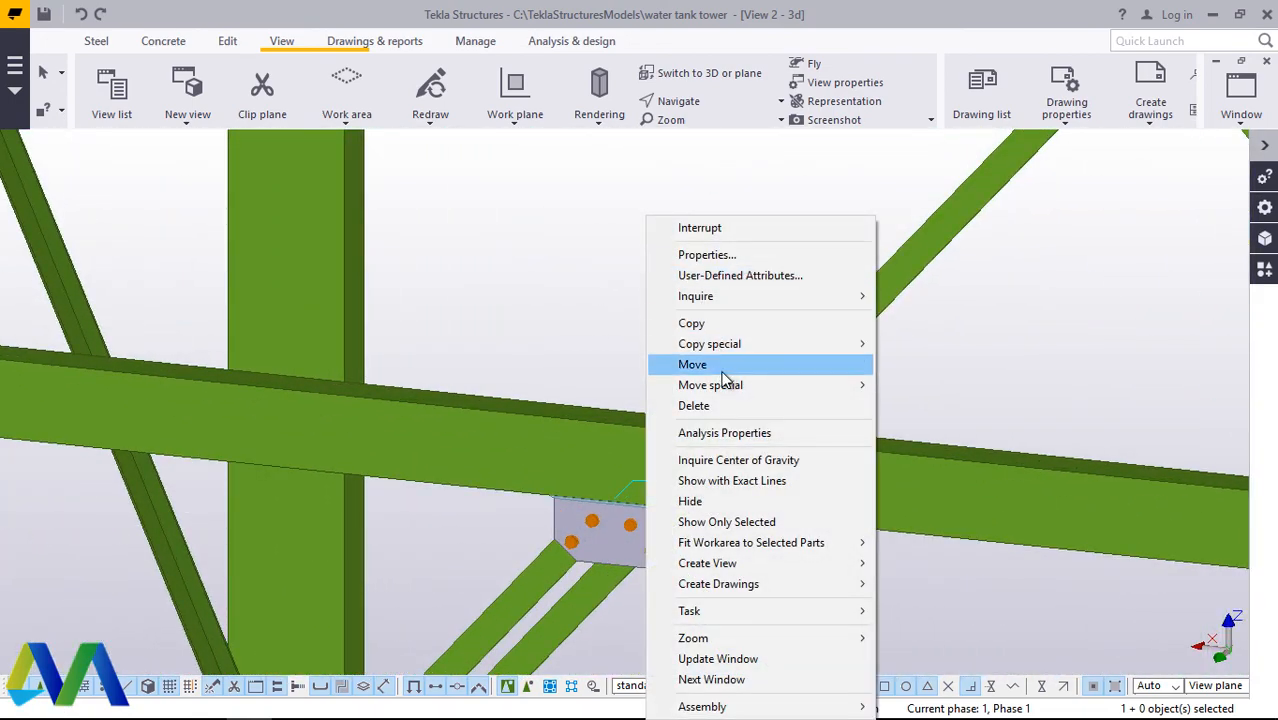
pyautogui.moveTo(730, 346)
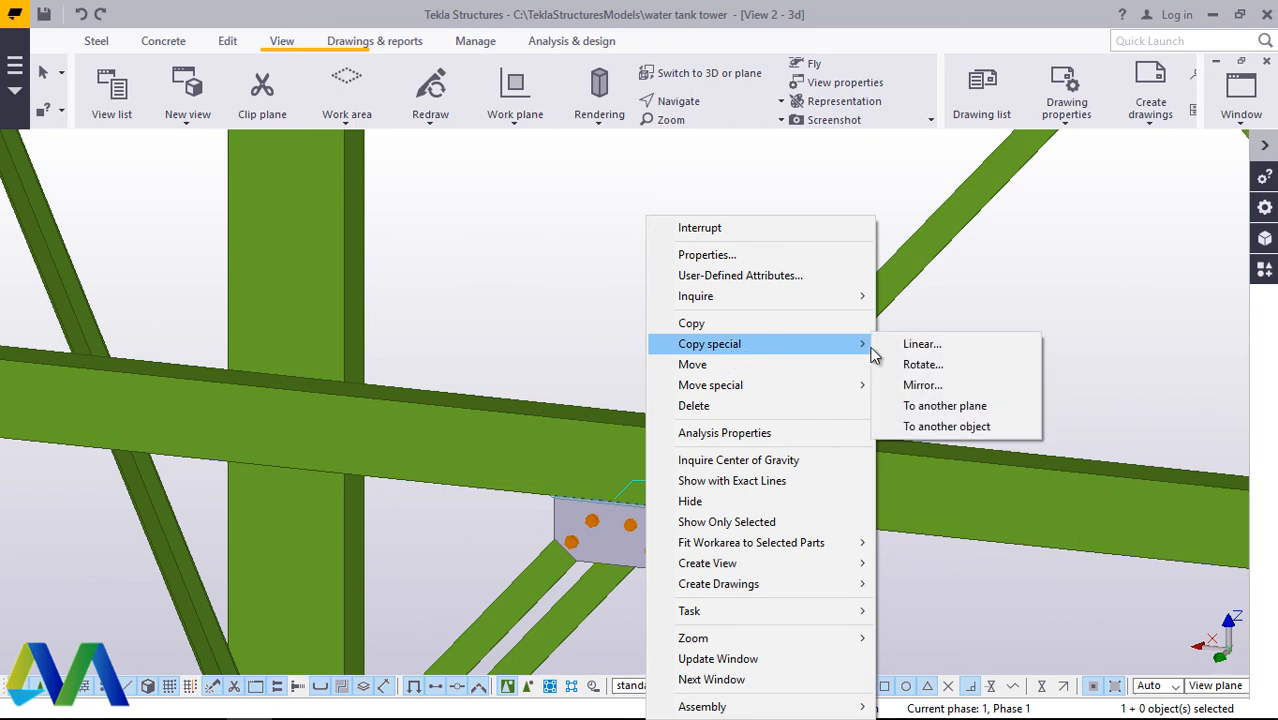
pyautogui.click(922, 385)
pyautogui.scroll(3, 617, 470)
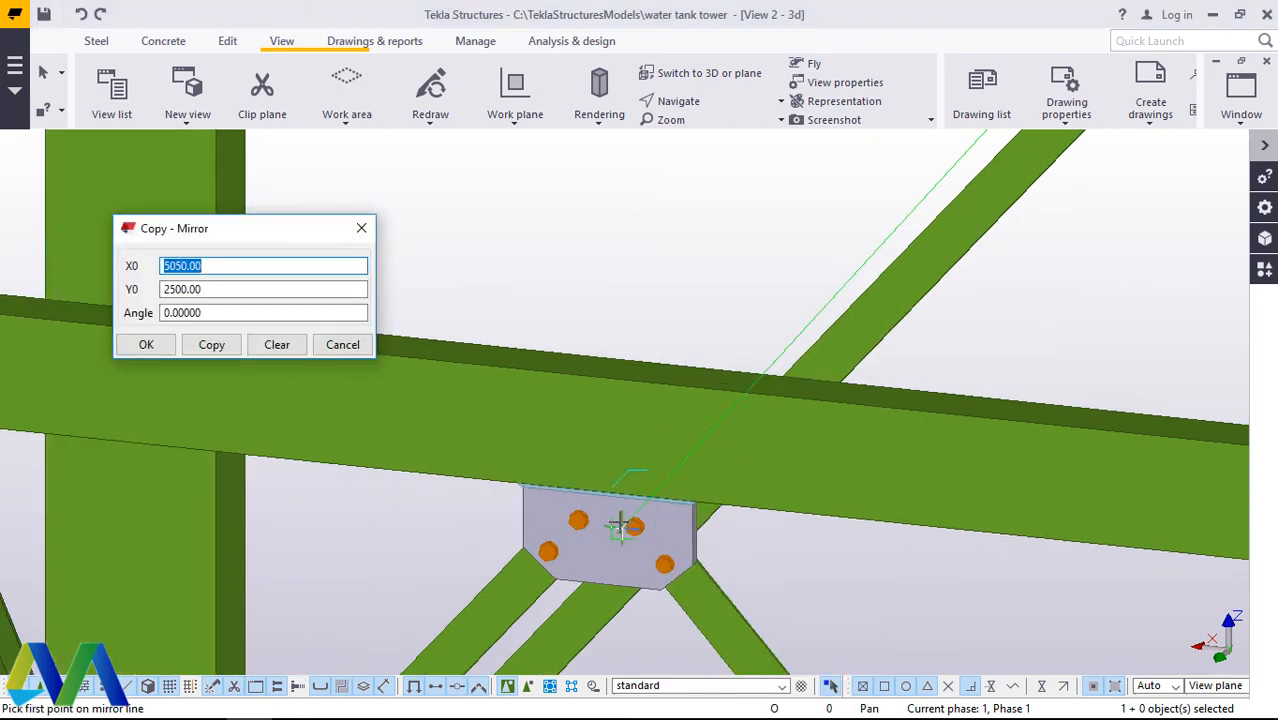
pyautogui.scroll(5, 603, 347)
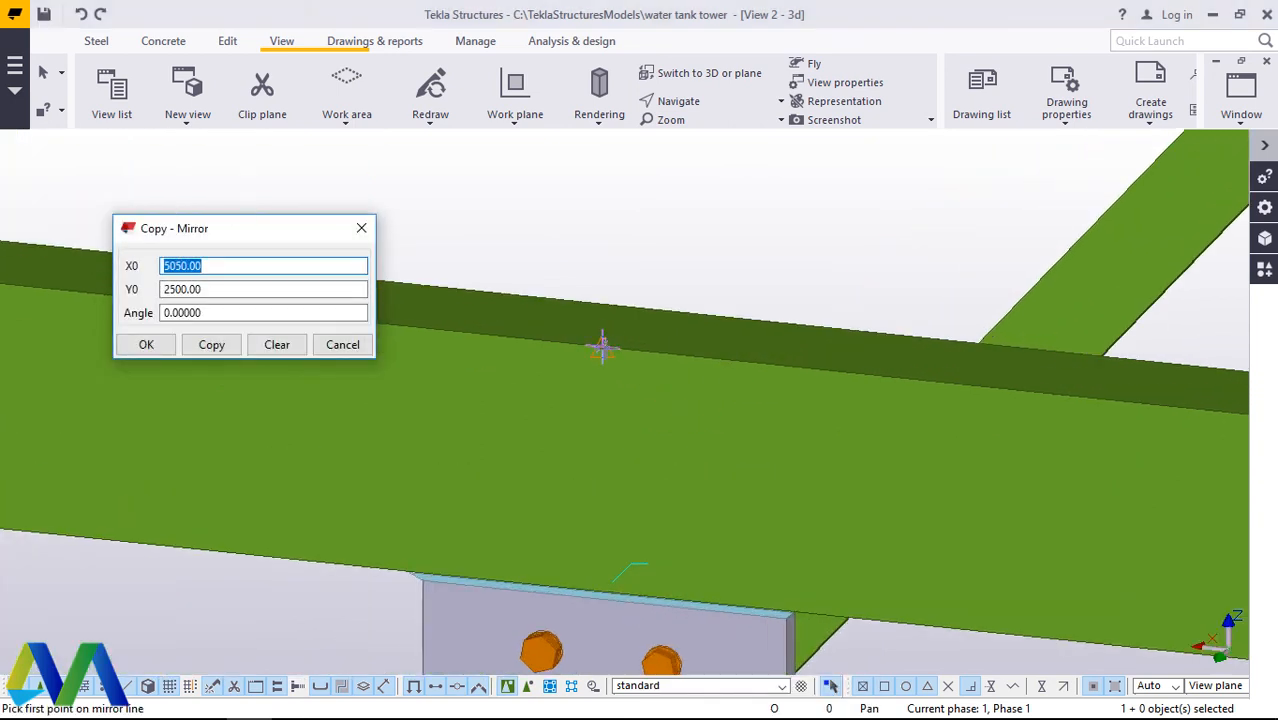
pyautogui.click(594, 342)
pyautogui.scroll(-3, 620, 300)
pyautogui.scroll(3, 624, 440)
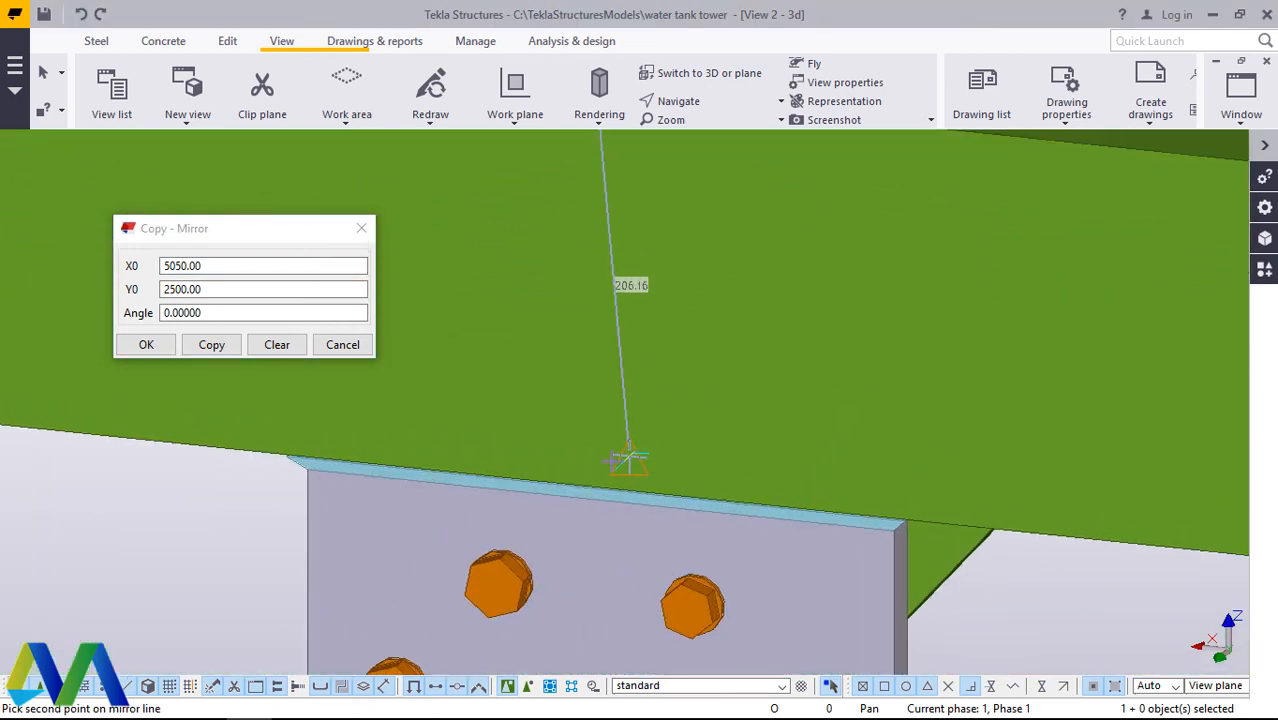
pyautogui.scroll(2, 627, 460)
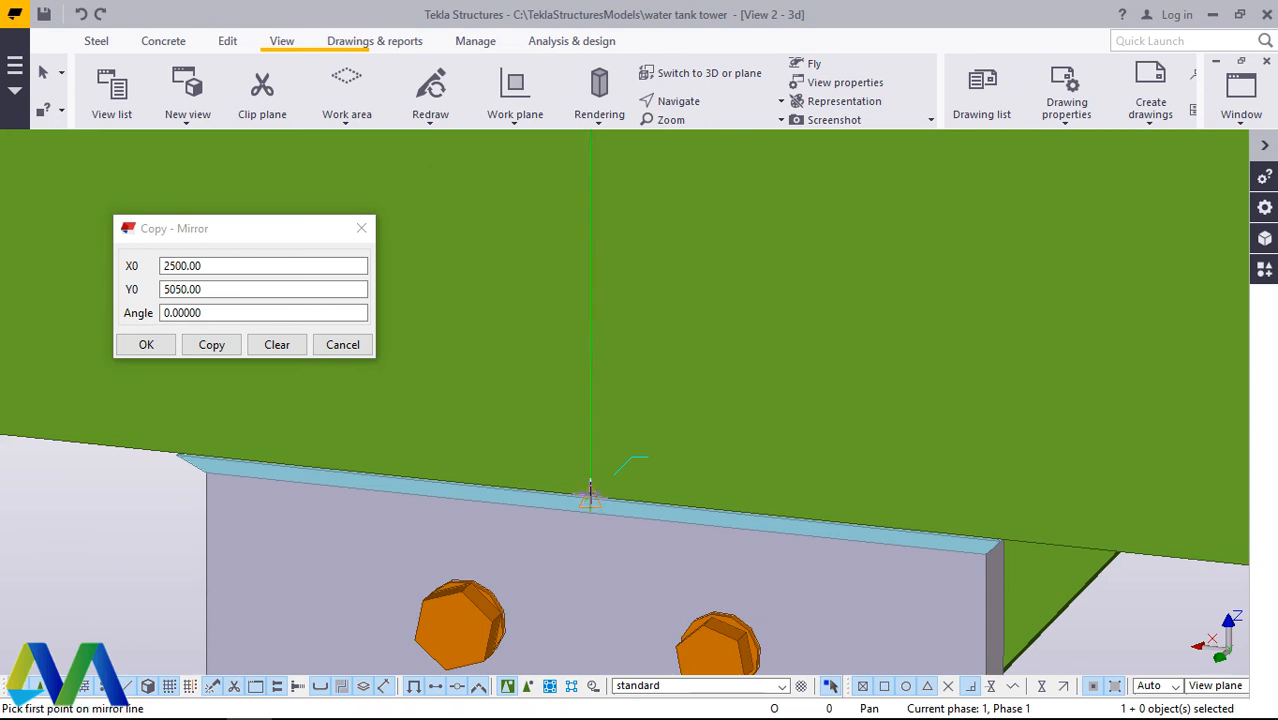
pyautogui.click(210, 345)
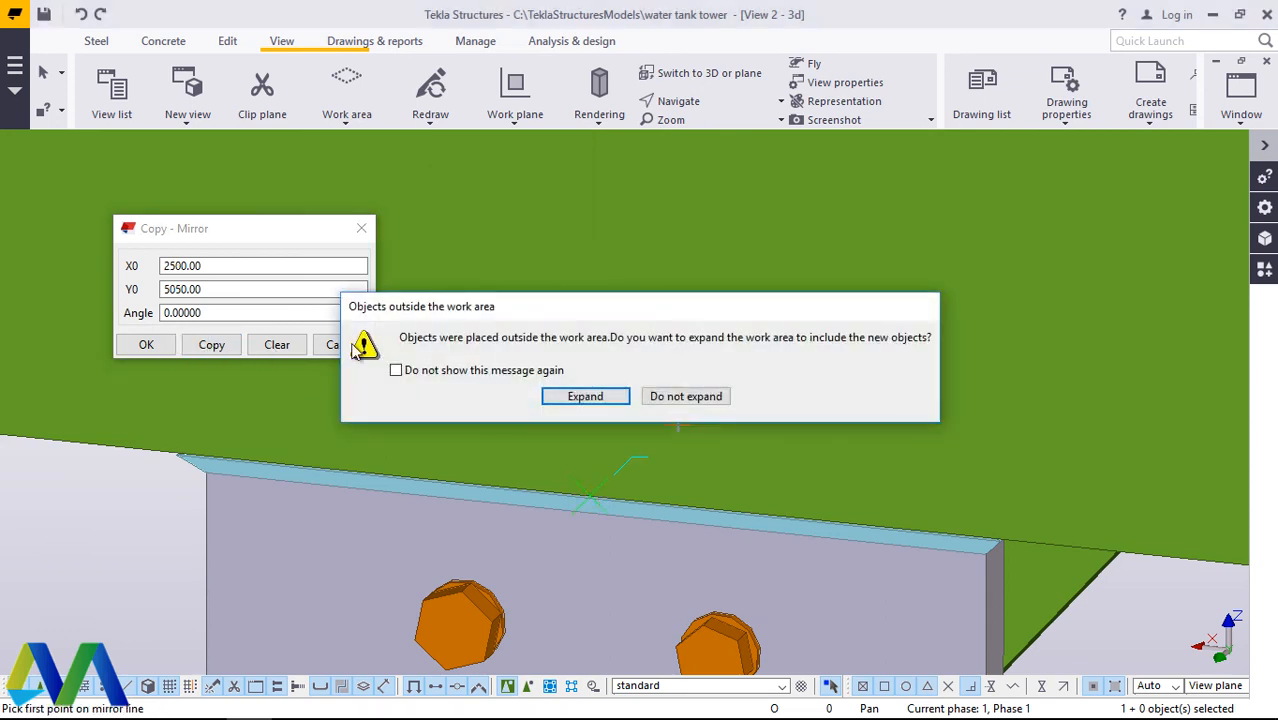
pyautogui.click(589, 395)
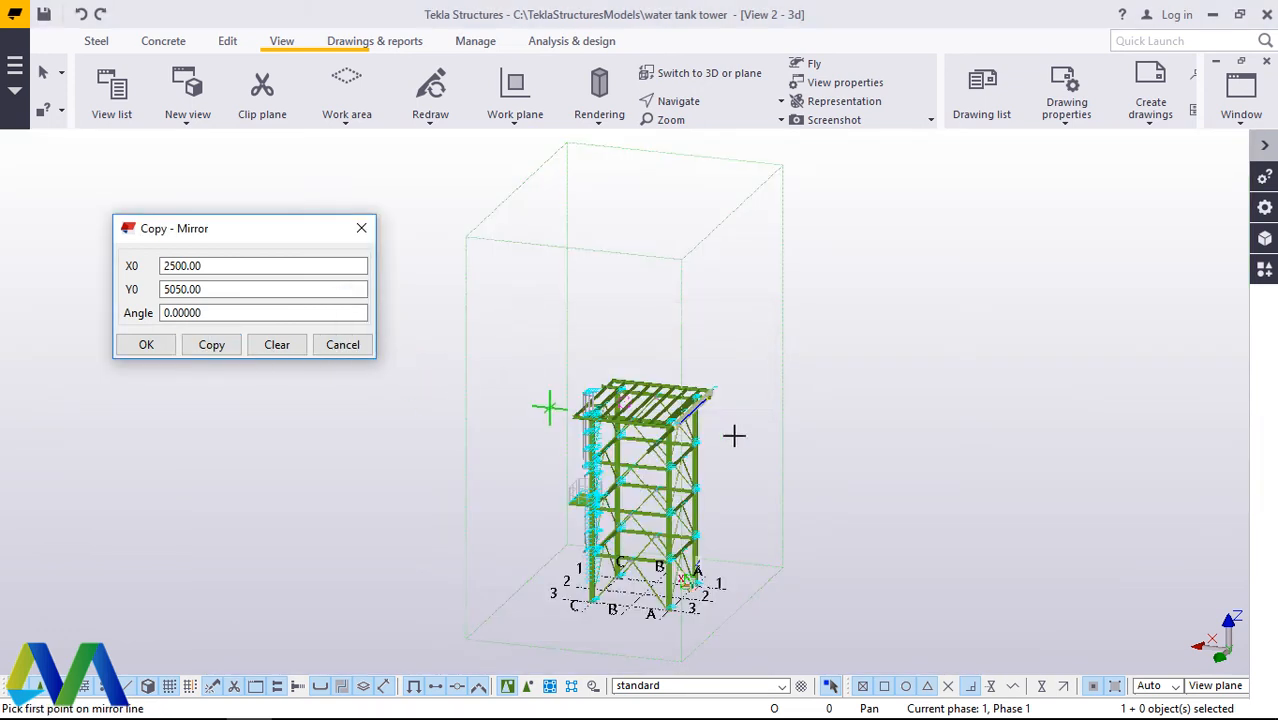
pyautogui.click(147, 344)
pyautogui.scroll(5, 700, 415)
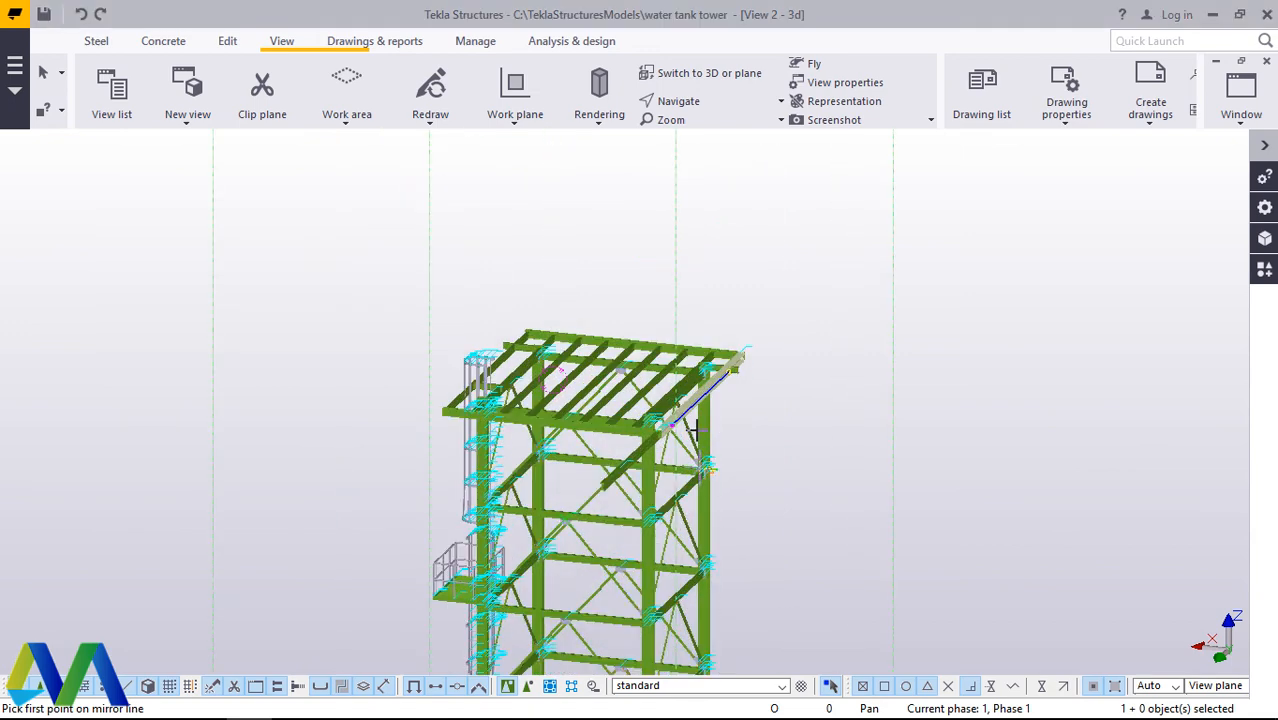
# Step: End the mirror command and delete the misplaced beam copy extending beyond the edge beam
pyautogui.rightClick(952, 358)
pyautogui.click(1005, 371)
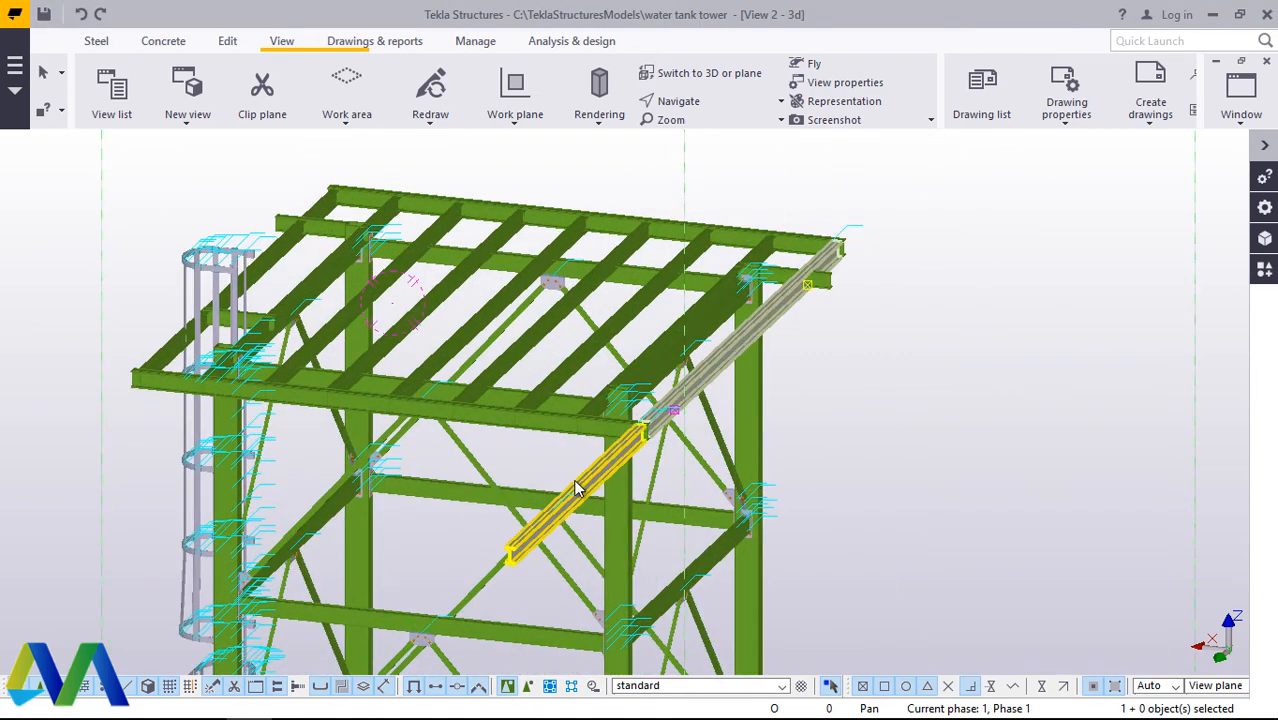
pyautogui.click(585, 492)
pyautogui.rightClick(946, 400)
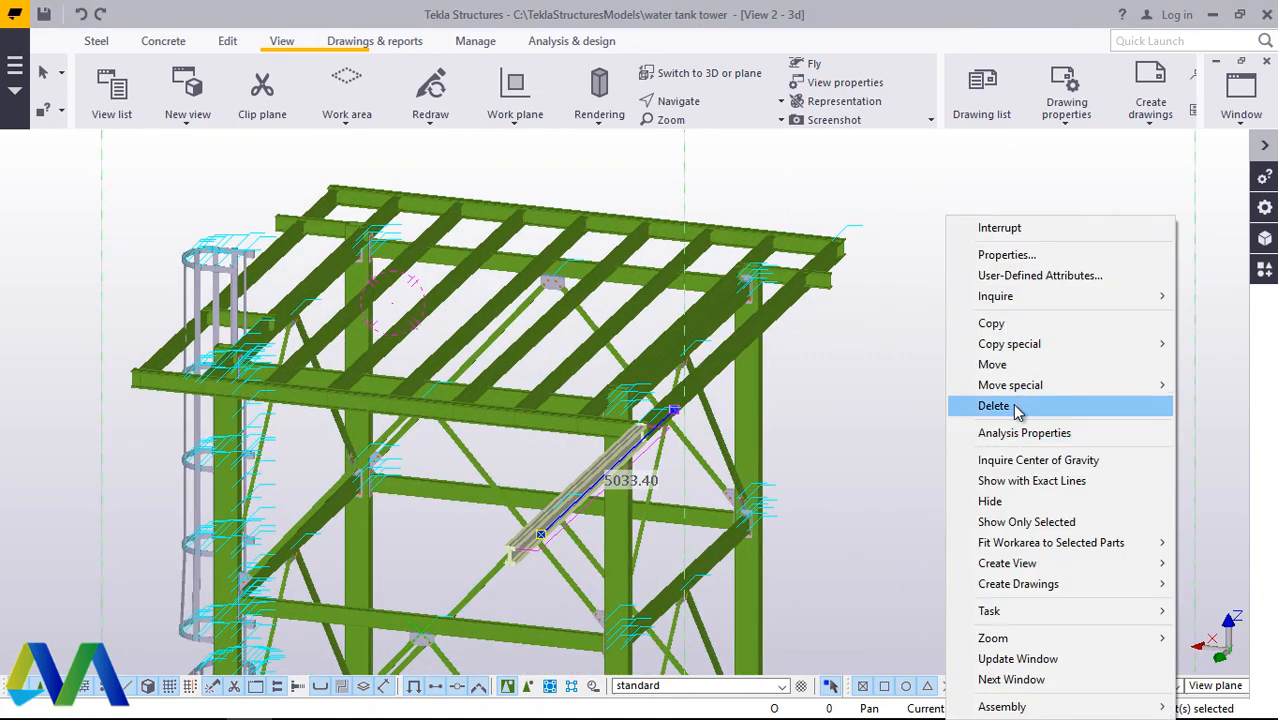
pyautogui.click(1020, 407)
# Step: Mirror-copy the welded outermost cross beam to the ladder side about X0 2500.00, Y0 5050.00 with angle 90, and end the command
pyautogui.rightClick(945, 344)
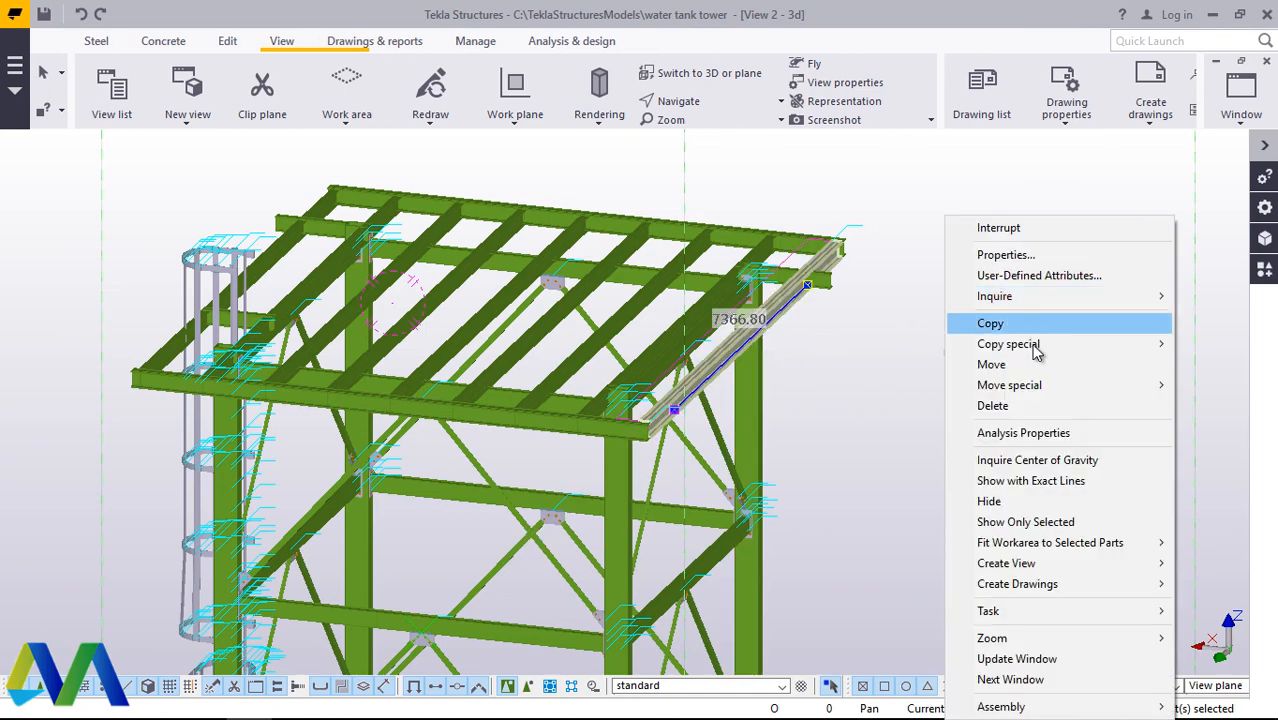
pyautogui.moveTo(1045, 350)
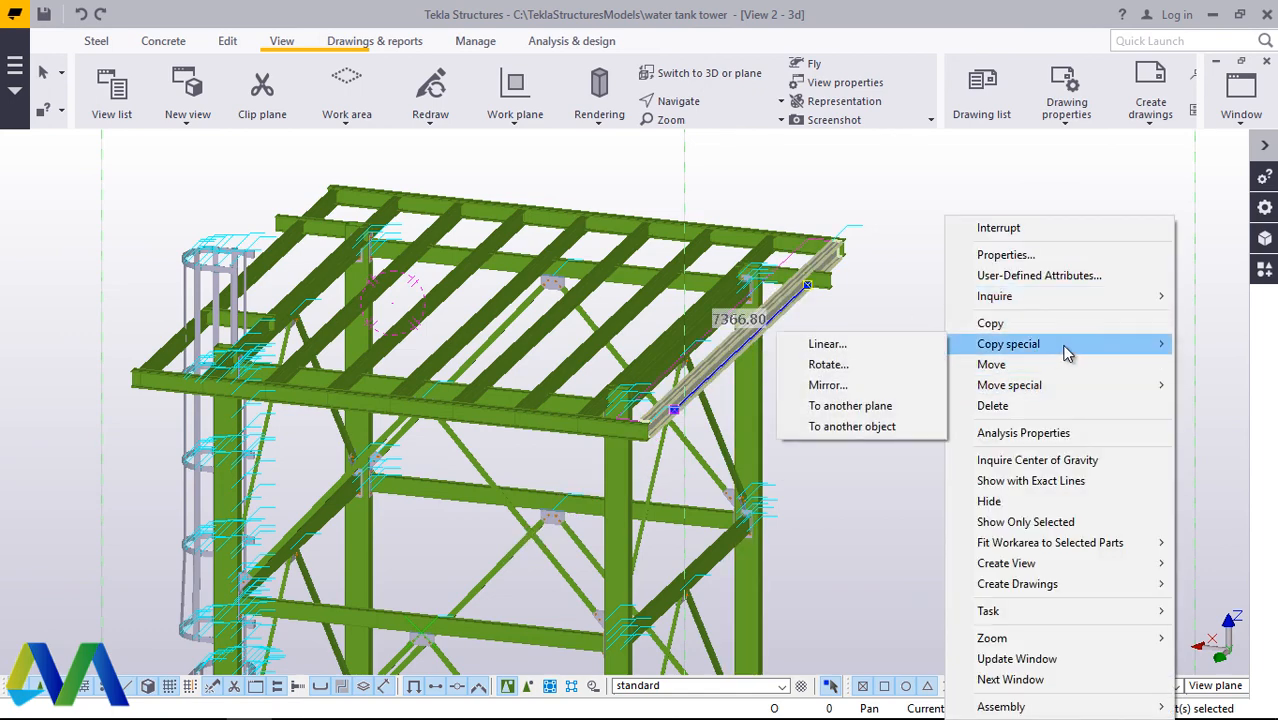
pyautogui.click(828, 385)
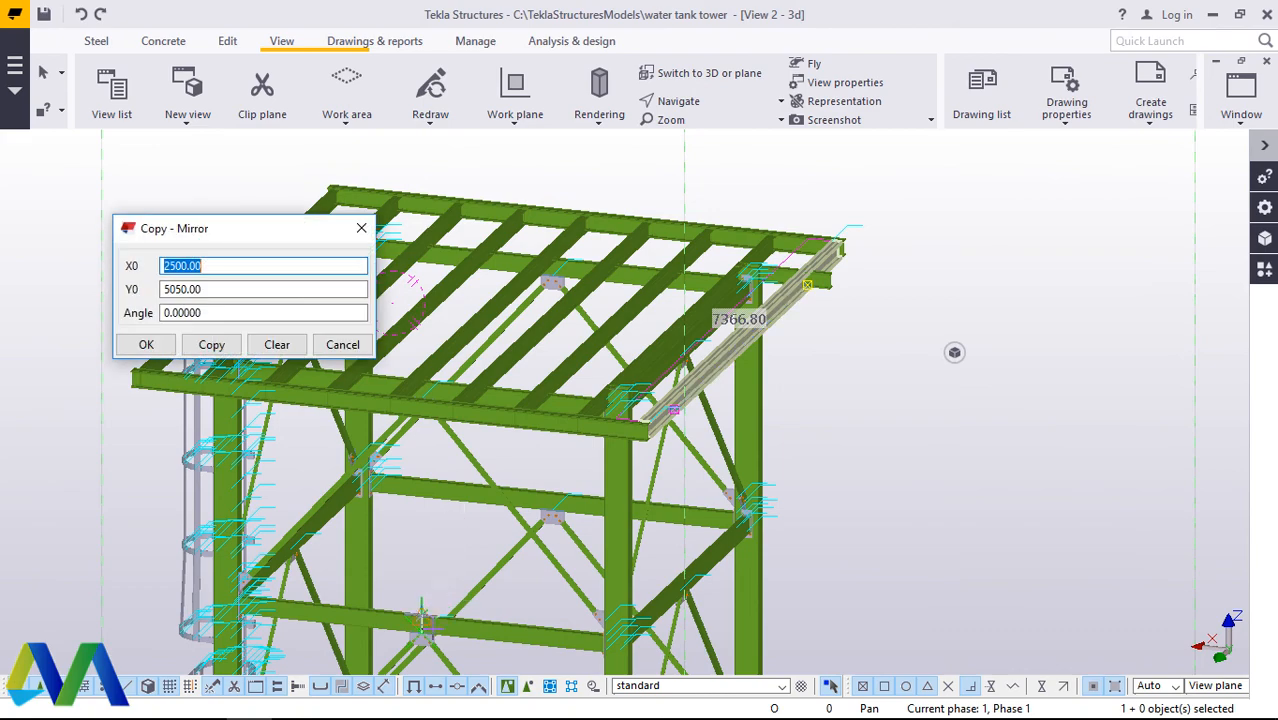
pyautogui.scroll(5, 937, 331)
pyautogui.scroll(-5, 622, 571)
pyautogui.scroll(6, 442, 556)
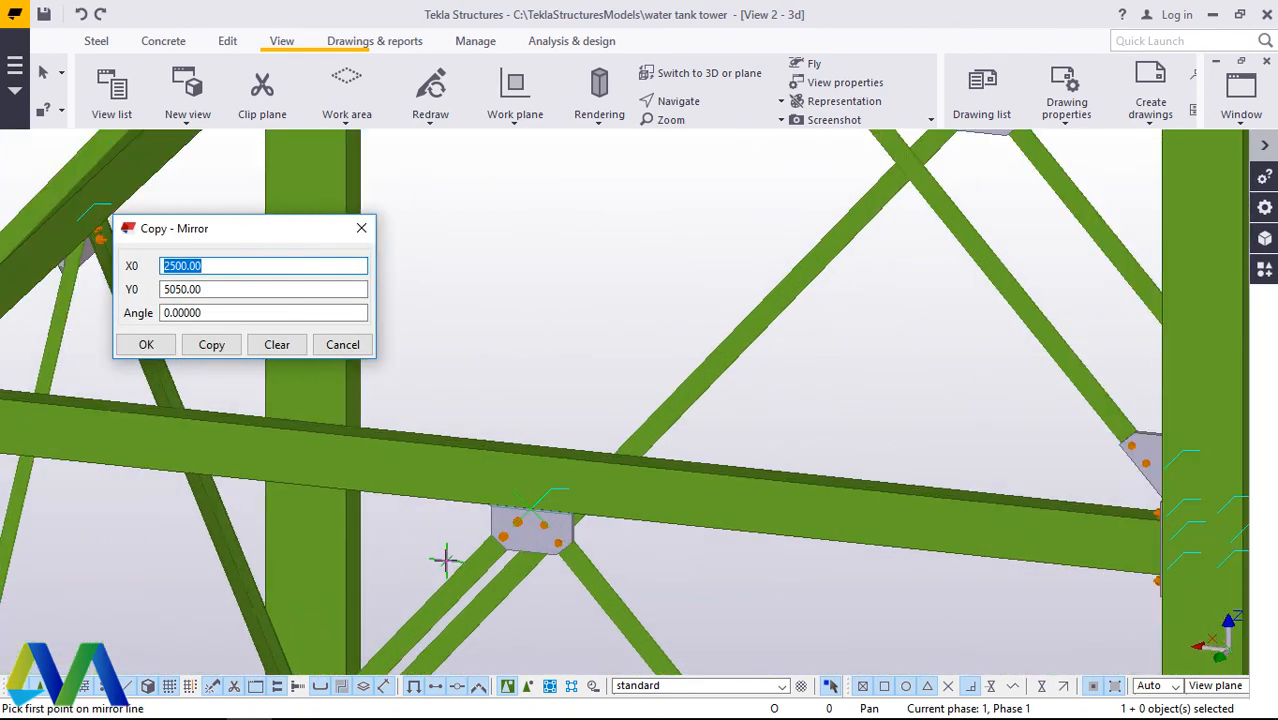
pyautogui.scroll(4, 552, 459)
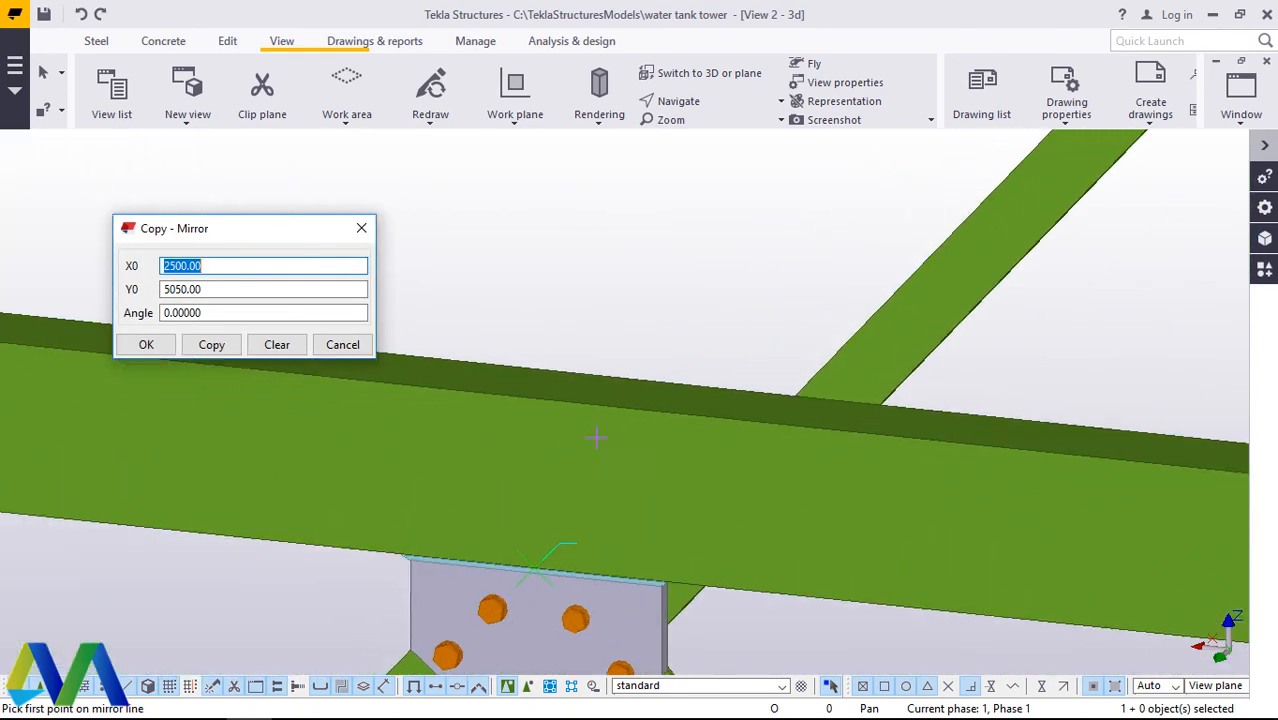
pyautogui.click(535, 398)
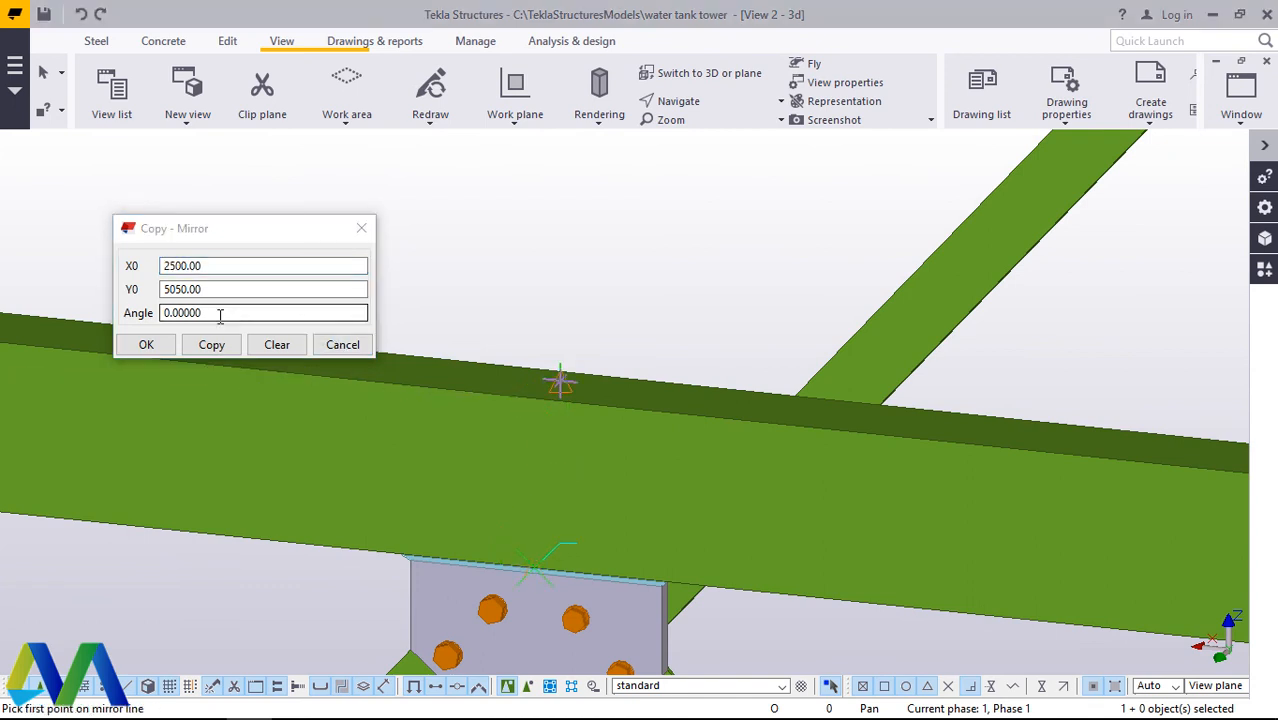
pyautogui.moveTo(220, 316); pyautogui.dragTo(148, 314)
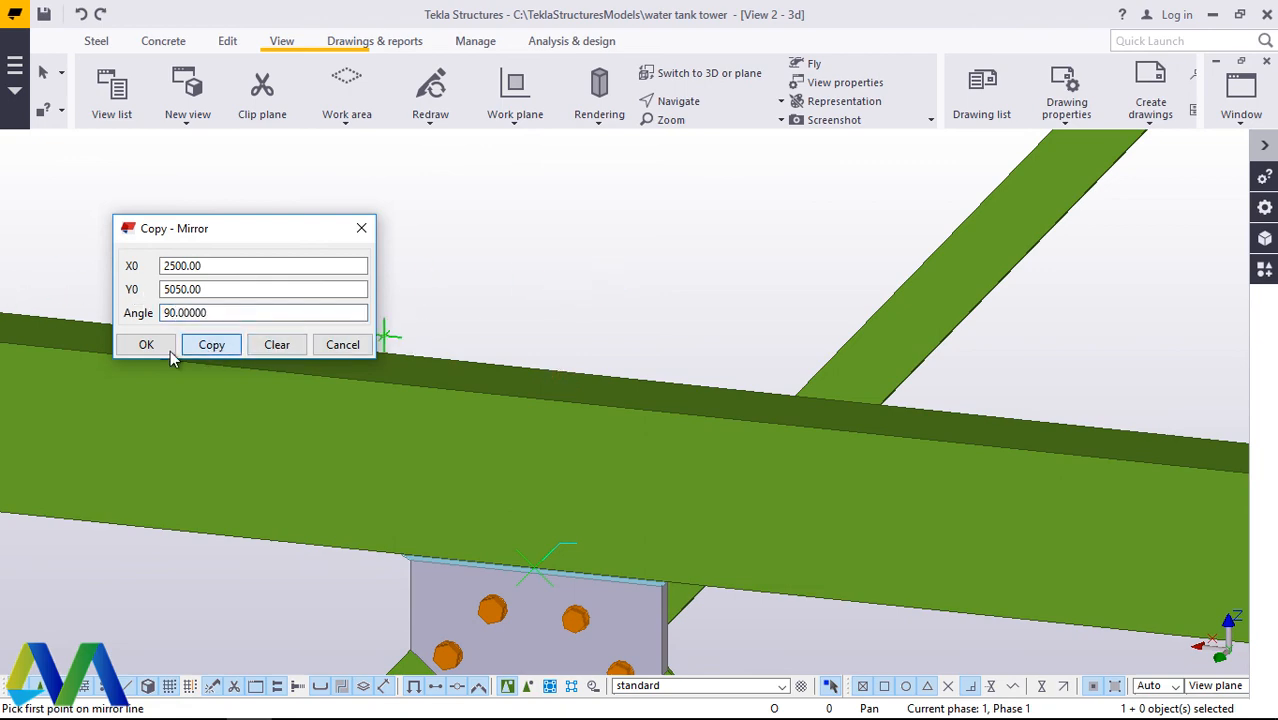
pyautogui.click(147, 344)
pyautogui.scroll(-5, 531, 394)
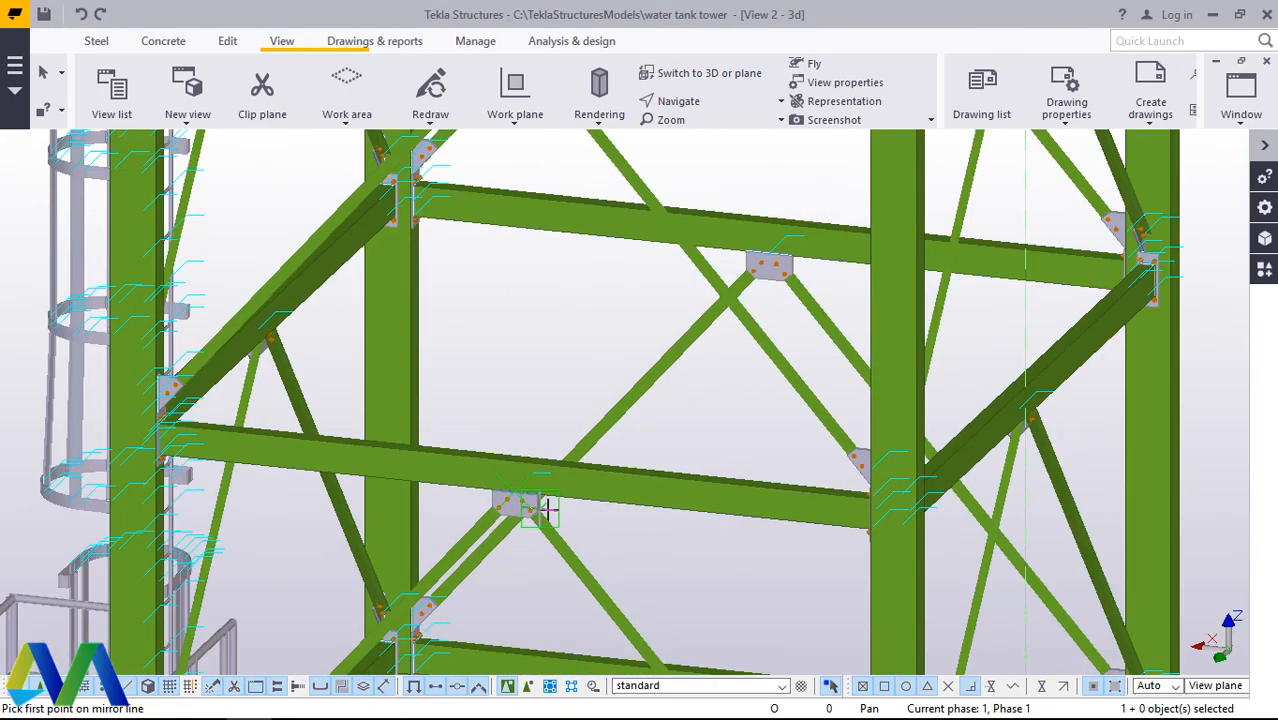
pyautogui.scroll(-5, 547, 510)
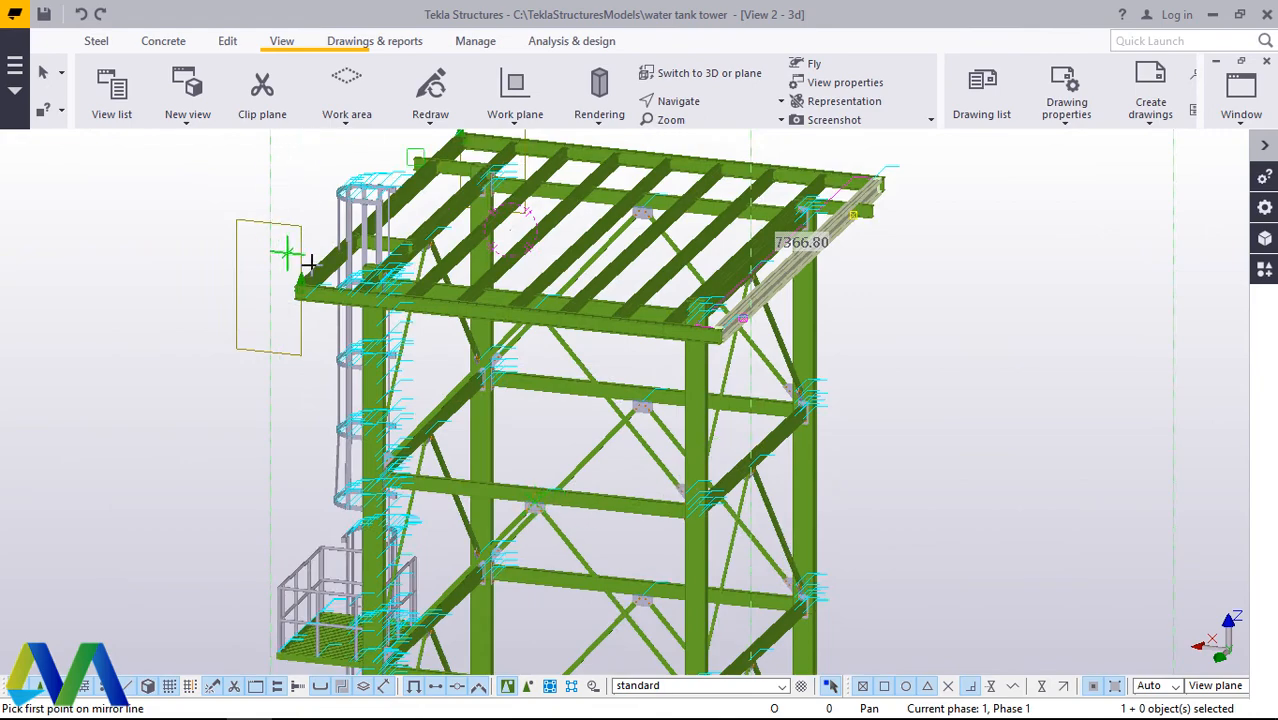
pyautogui.scroll(2, 311, 265)
pyautogui.rightClick(306, 154)
pyautogui.click(338, 170)
# Step: Delete the redundant untreated cross beam beside the mirrored one at the ladder-side corner of the grid
pyautogui.scroll(4, 318, 259)
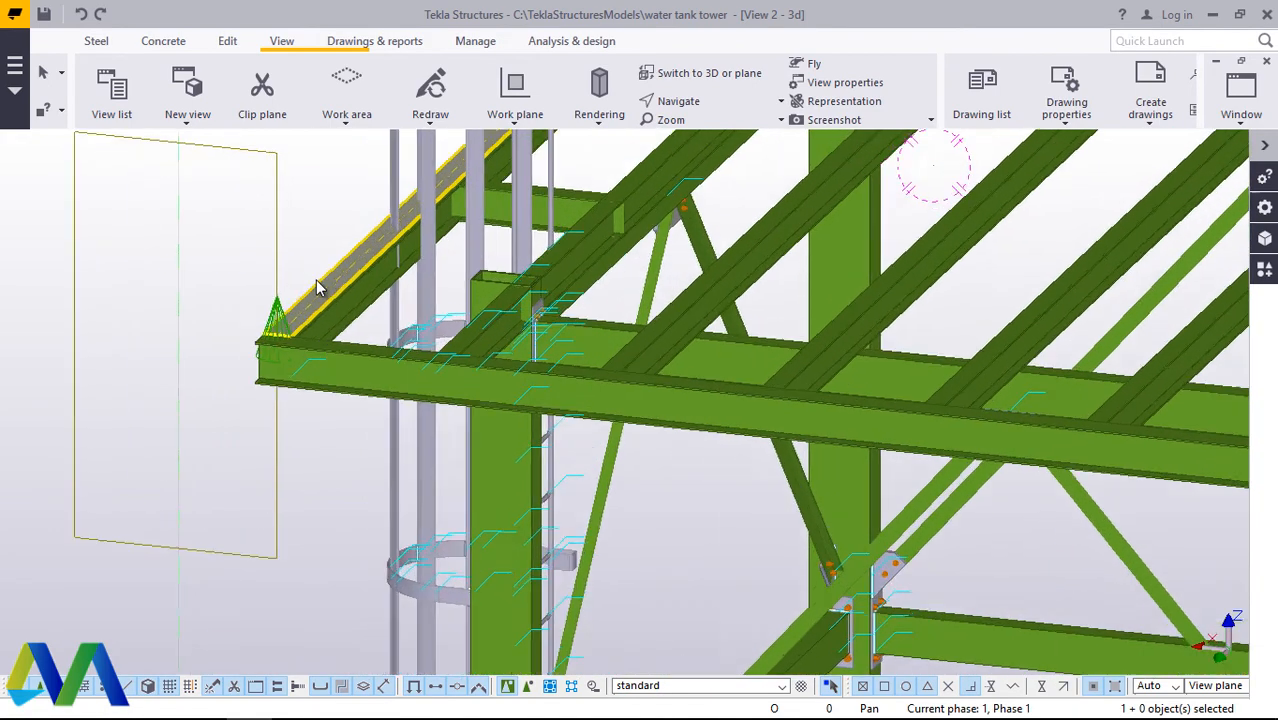
pyautogui.scroll(5, 316, 285)
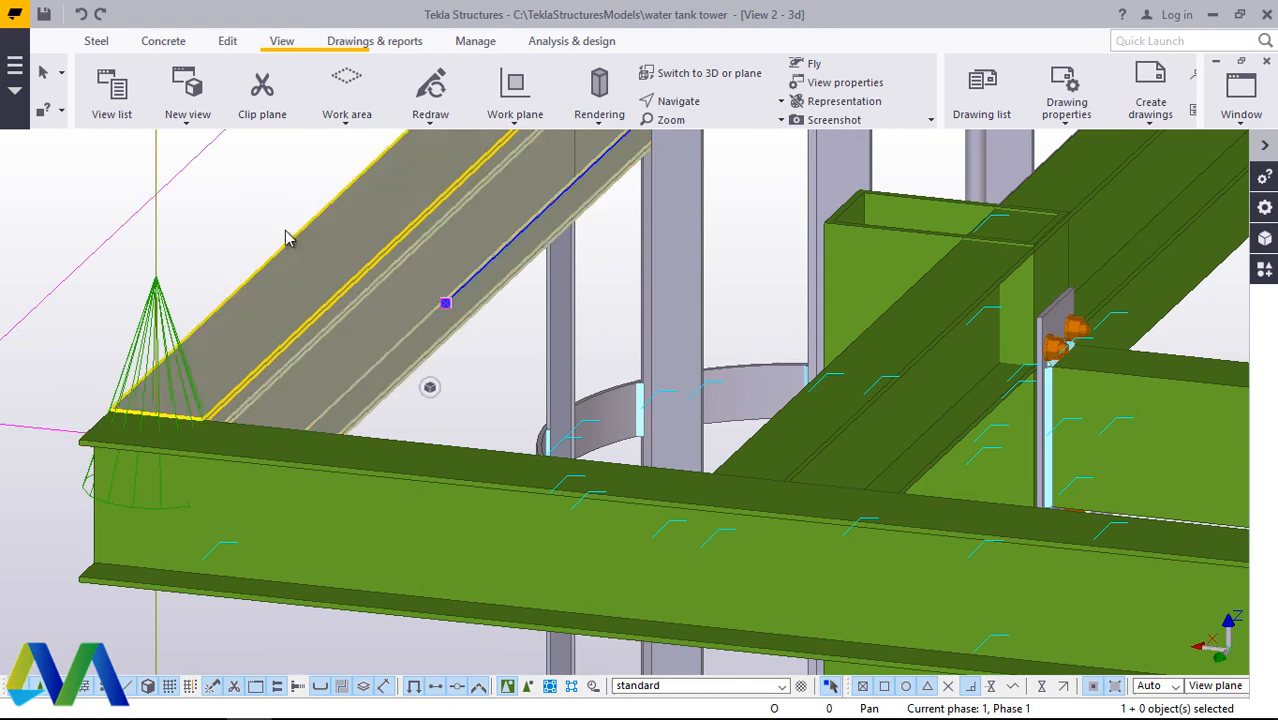
pyautogui.rightClick(241, 191)
pyautogui.click(314, 384)
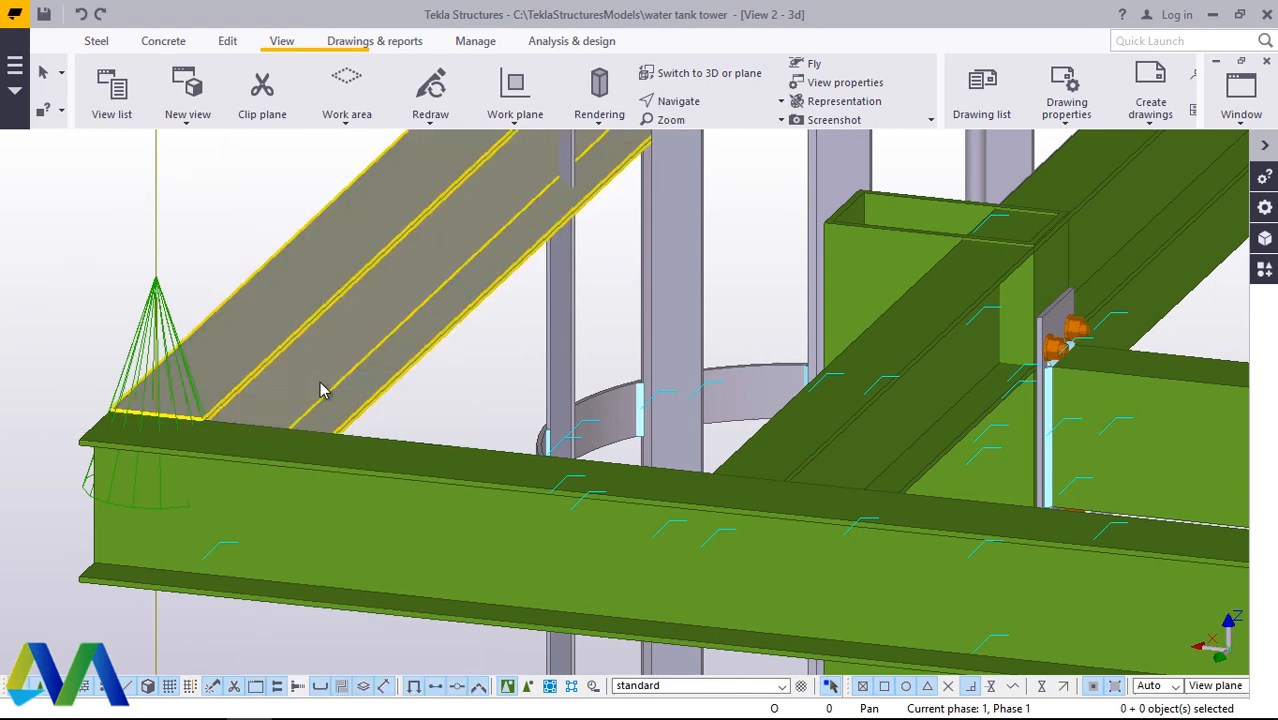
# Step: Rotate the model to the ladder side and examine where the outermost cross beam passes through the ladder cage
pyautogui.scroll(-4, 425, 390)
pyautogui.click(708, 106)
pyautogui.click(682, 205)
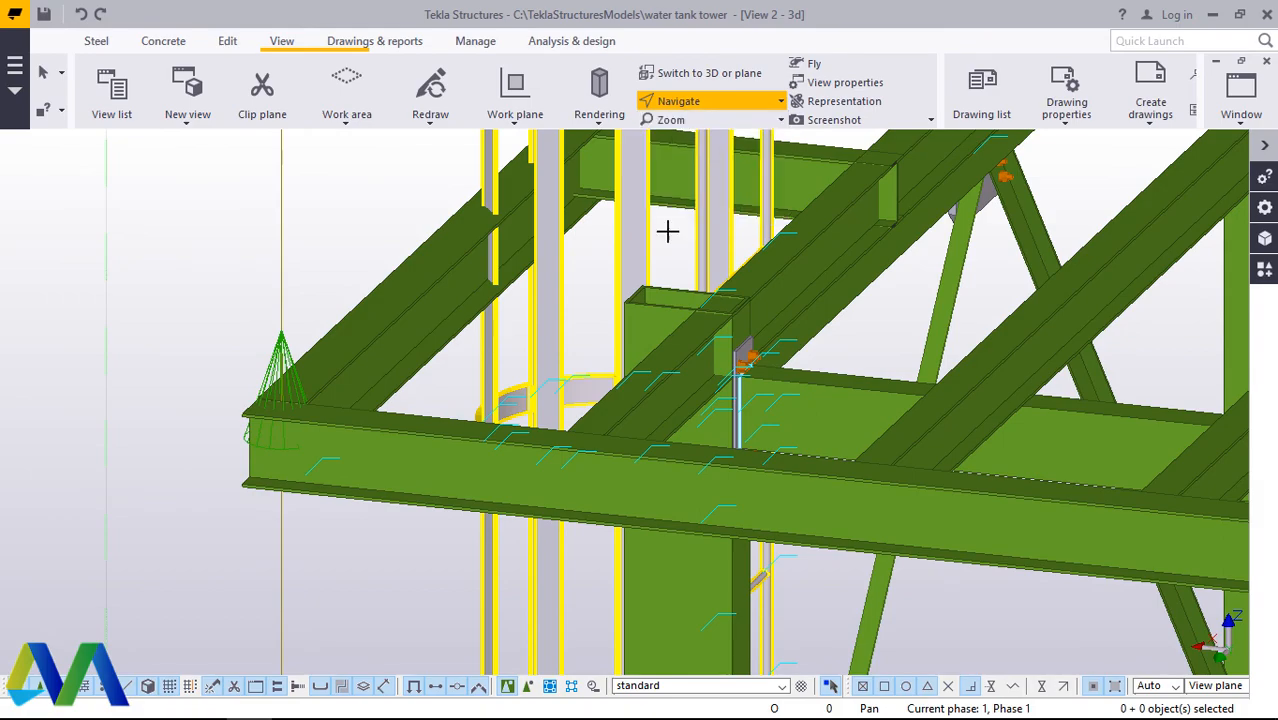
pyautogui.moveTo(482, 457); pyautogui.dragTo(925, 386)
pyautogui.scroll(-4, 927, 388)
pyautogui.keyDown('ctrl'); pyautogui.moveTo(883, 397); pyautogui.dragTo(642, 374, button='middle'); pyautogui.keyUp('ctrl')
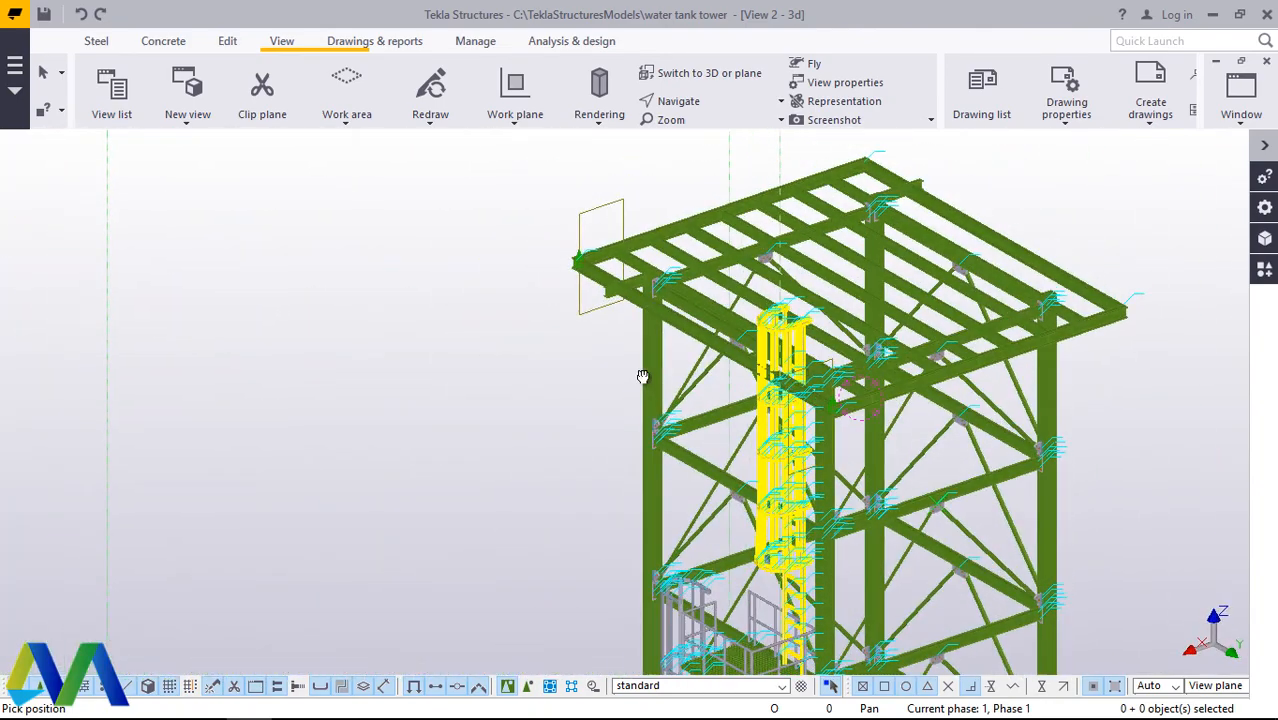
pyautogui.scroll(2, 806, 214)
pyautogui.scroll(2, 806, 214)
pyautogui.keyDown('ctrl'); pyautogui.moveTo(866, 268); pyautogui.dragTo(920, 349, button='middle'); pyautogui.keyUp('ctrl')
pyautogui.scroll(7, 648, 550)
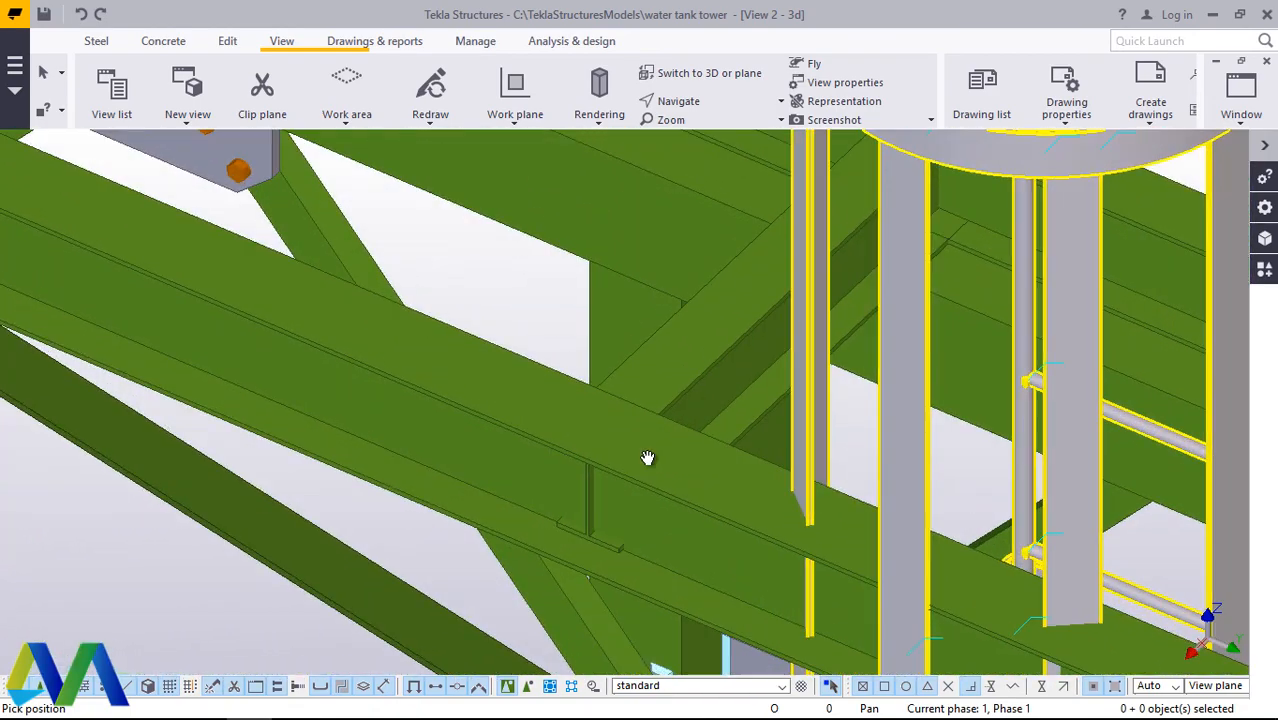
pyautogui.rightClick(648, 458)
pyautogui.click(697, 162)
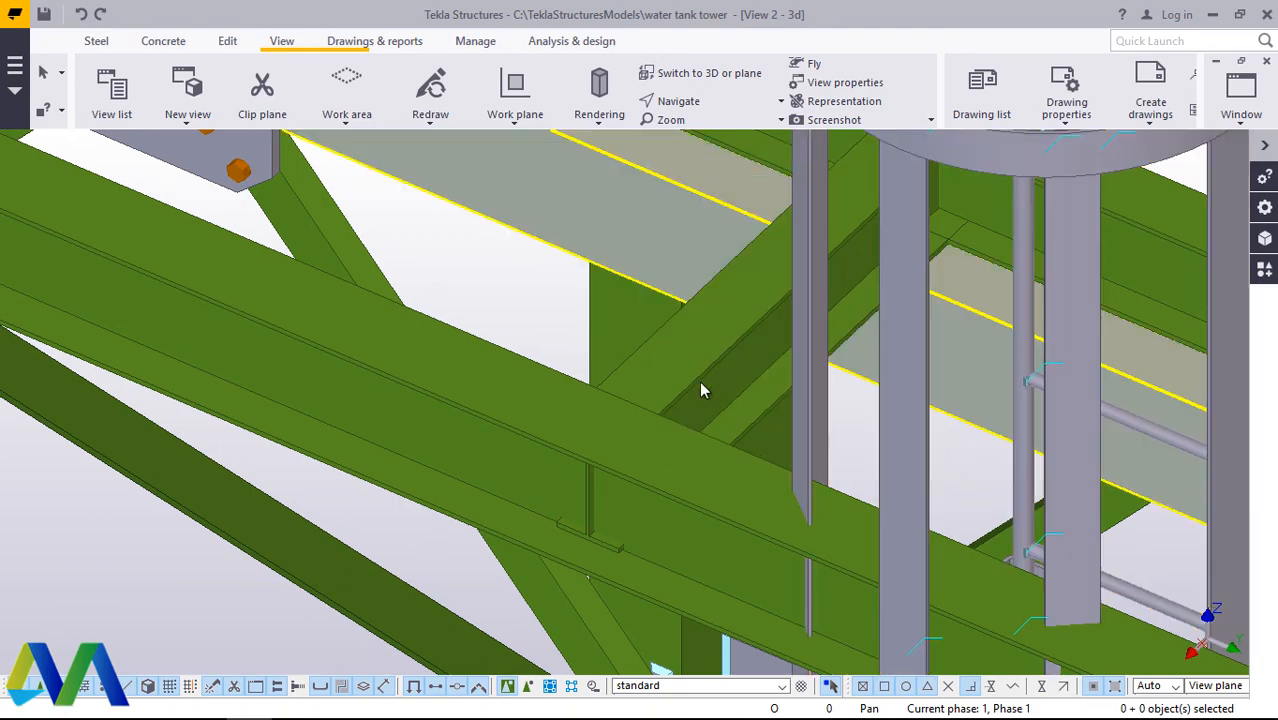
# Step: Place two points across the outermost cross beam's top flange, next to the end corner of the supporting beam beside the ladder cage
pyautogui.click(678, 101)
pyautogui.click(685, 129)
pyautogui.moveTo(638, 458); pyautogui.dragTo(653, 296)
pyautogui.rightClick(653, 296)
pyautogui.click(671, 313)
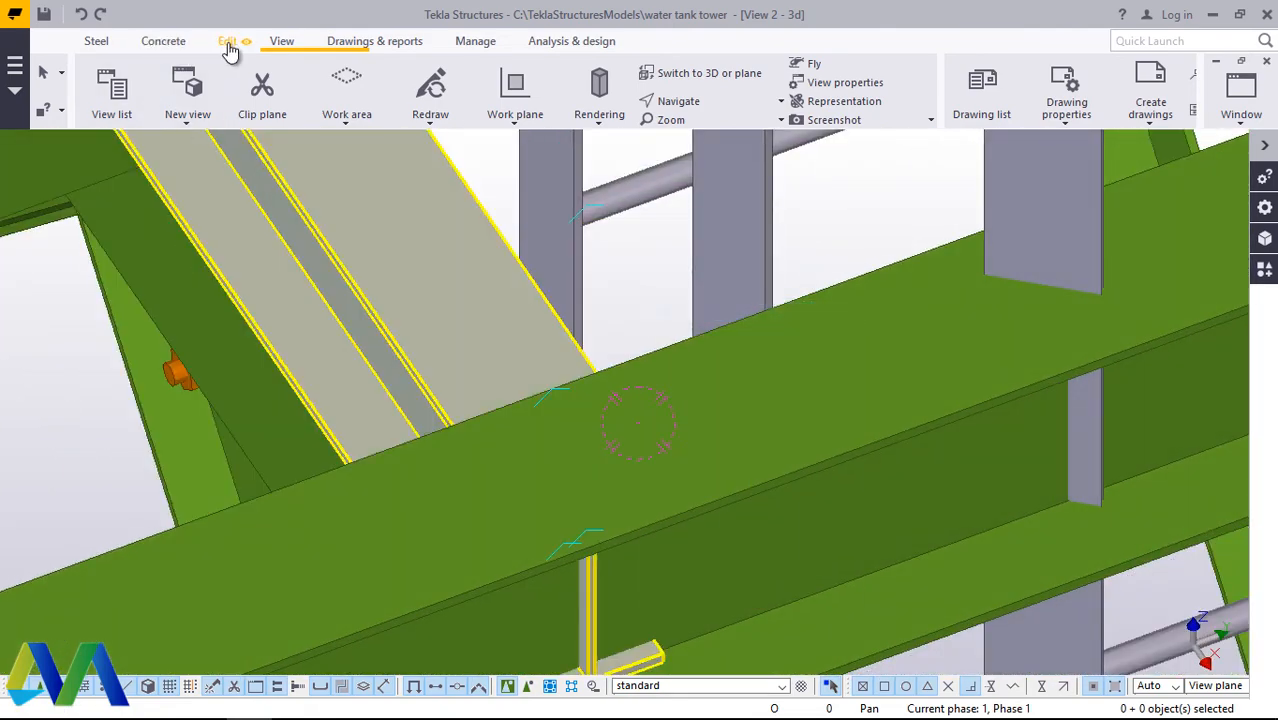
pyautogui.click(228, 44)
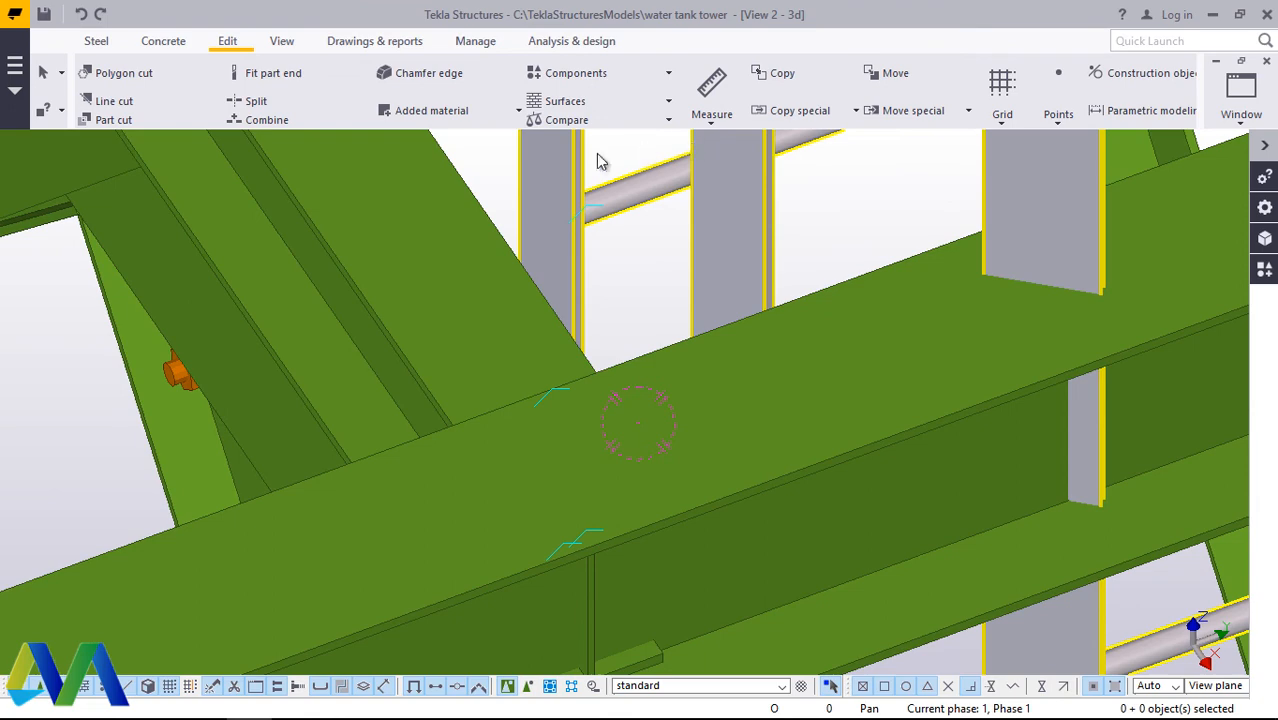
pyautogui.click(1058, 115)
pyautogui.click(1060, 492)
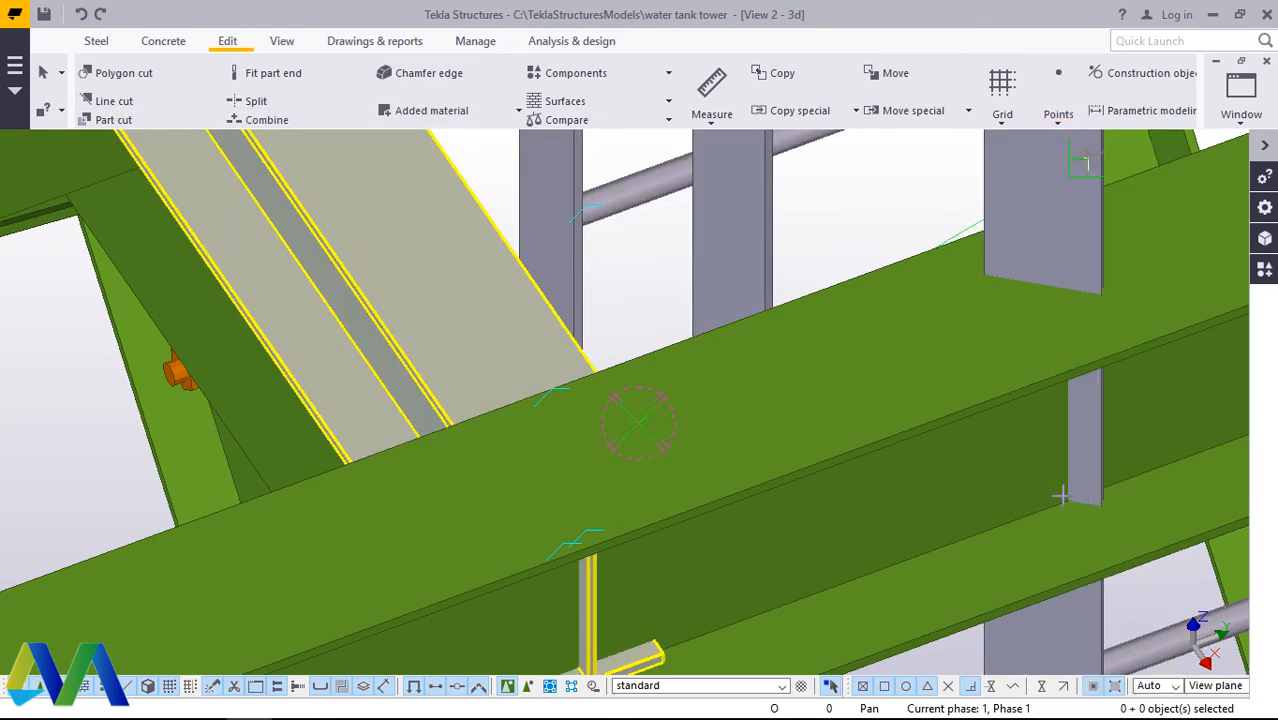
pyautogui.scroll(2, 614, 368)
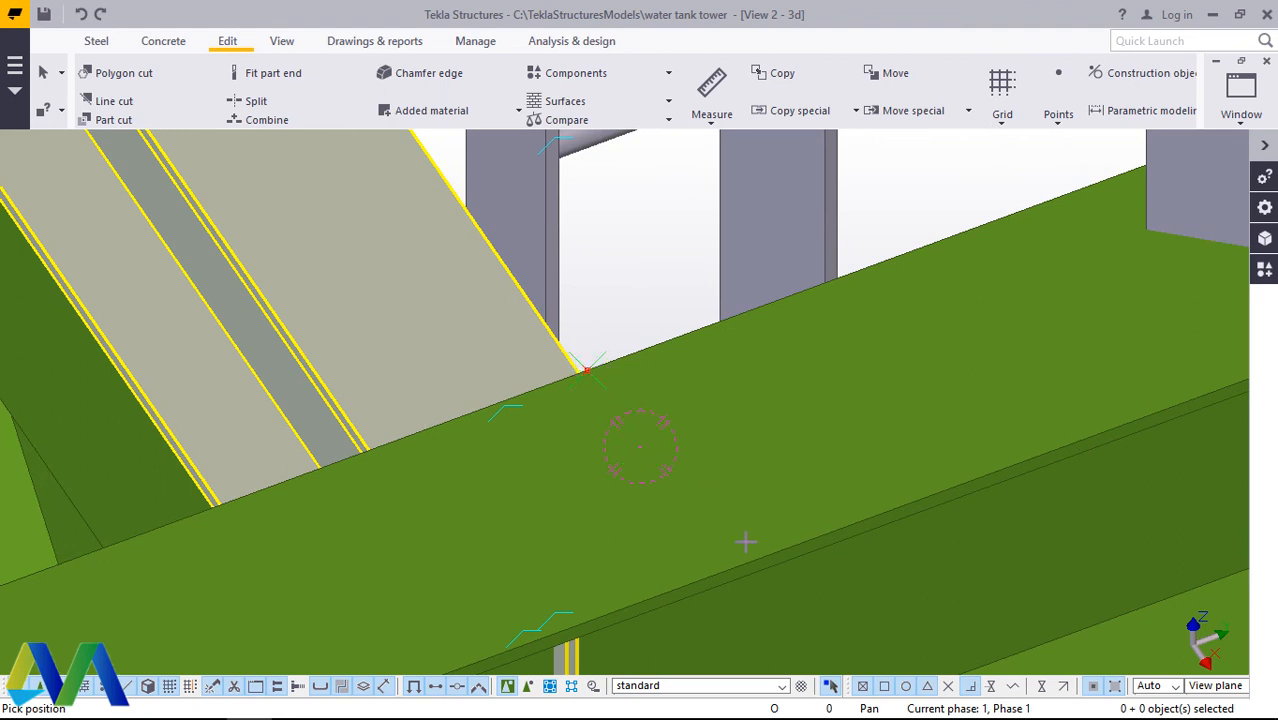
pyautogui.rightClick(672, 232)
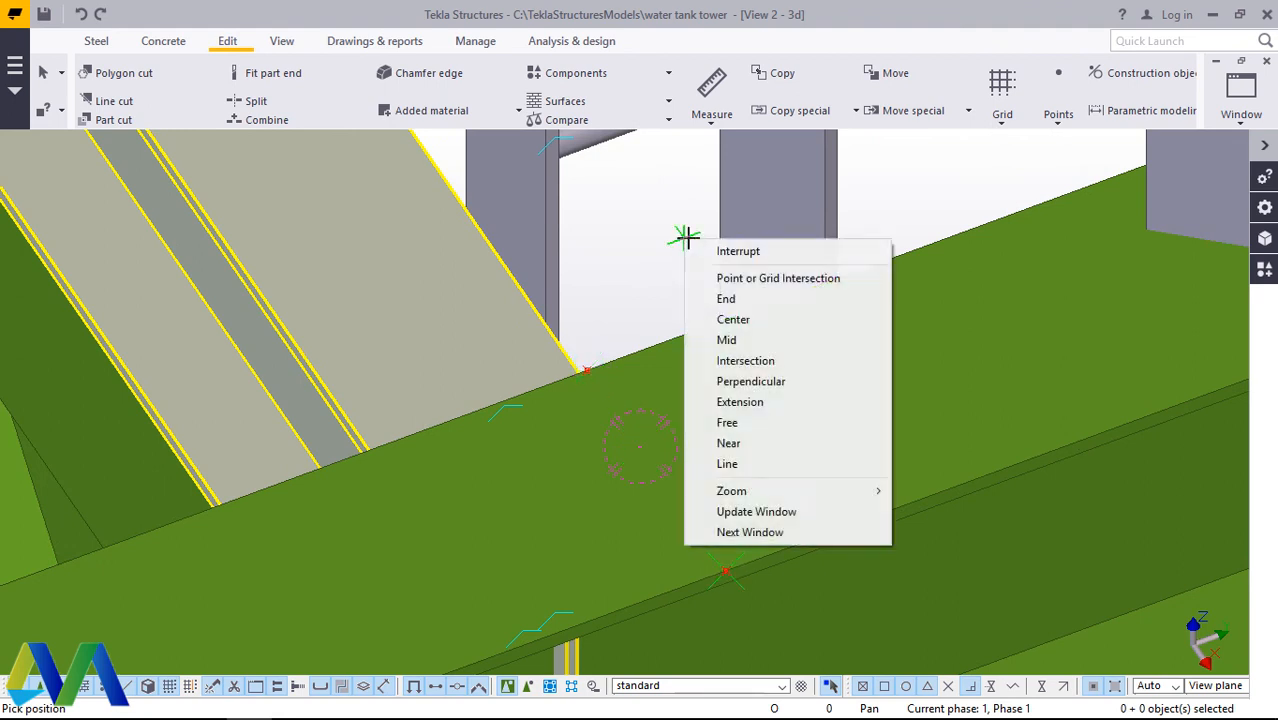
pyautogui.click(796, 254)
# Step: Cut away the outermost cross beam with a polygon cut from the two placed points to its far end past the ladder cage, and redraw the view
pyautogui.click(228, 44)
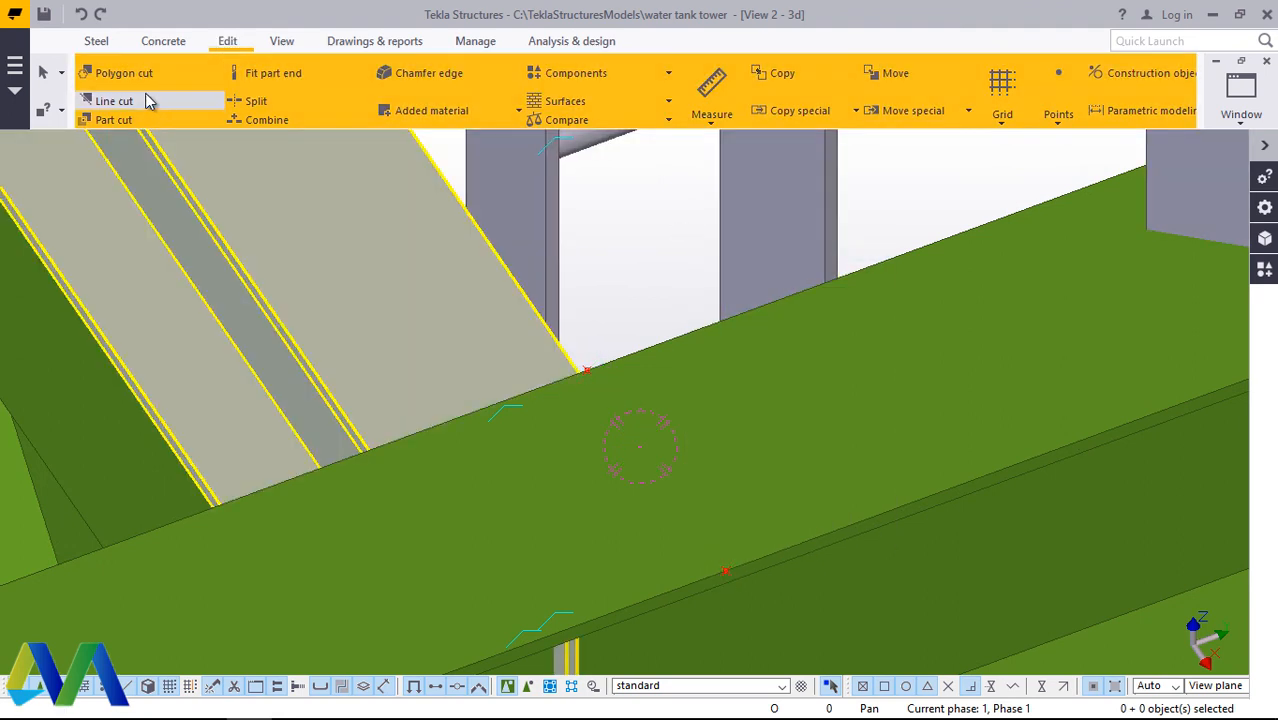
pyautogui.click(122, 74)
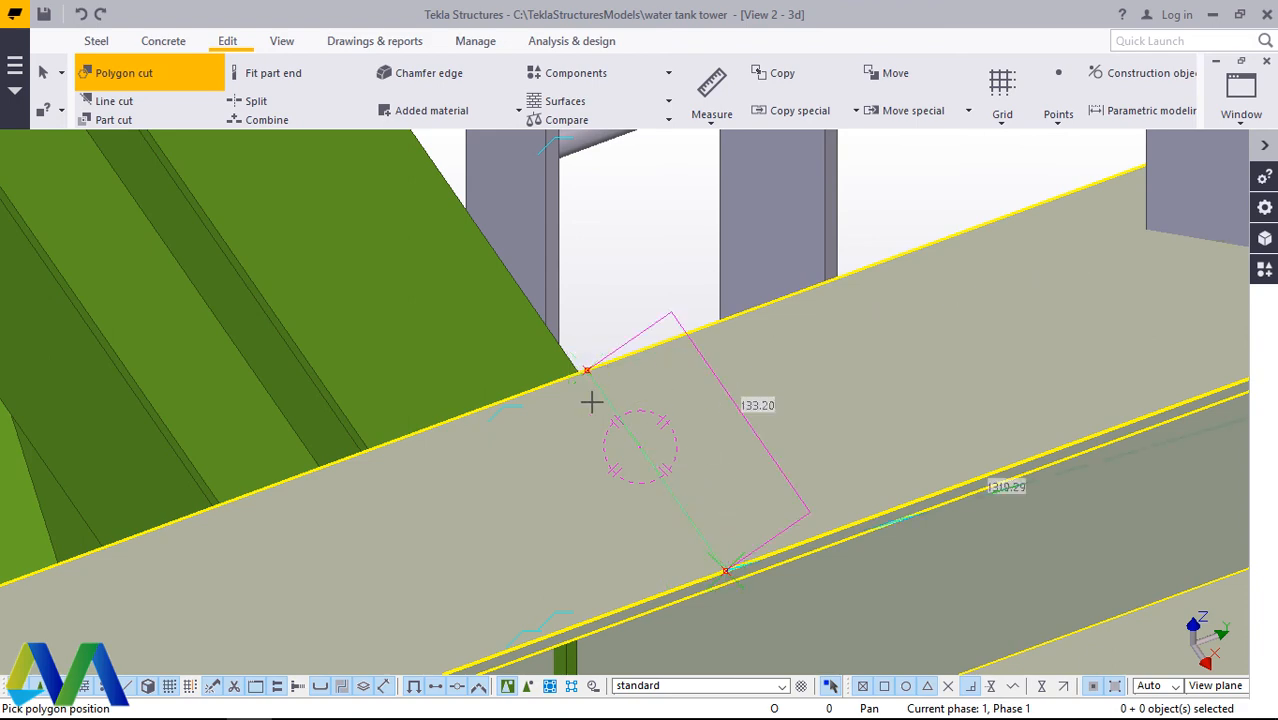
pyautogui.scroll(-6, 590, 402)
pyautogui.scroll(3, 1080, 268)
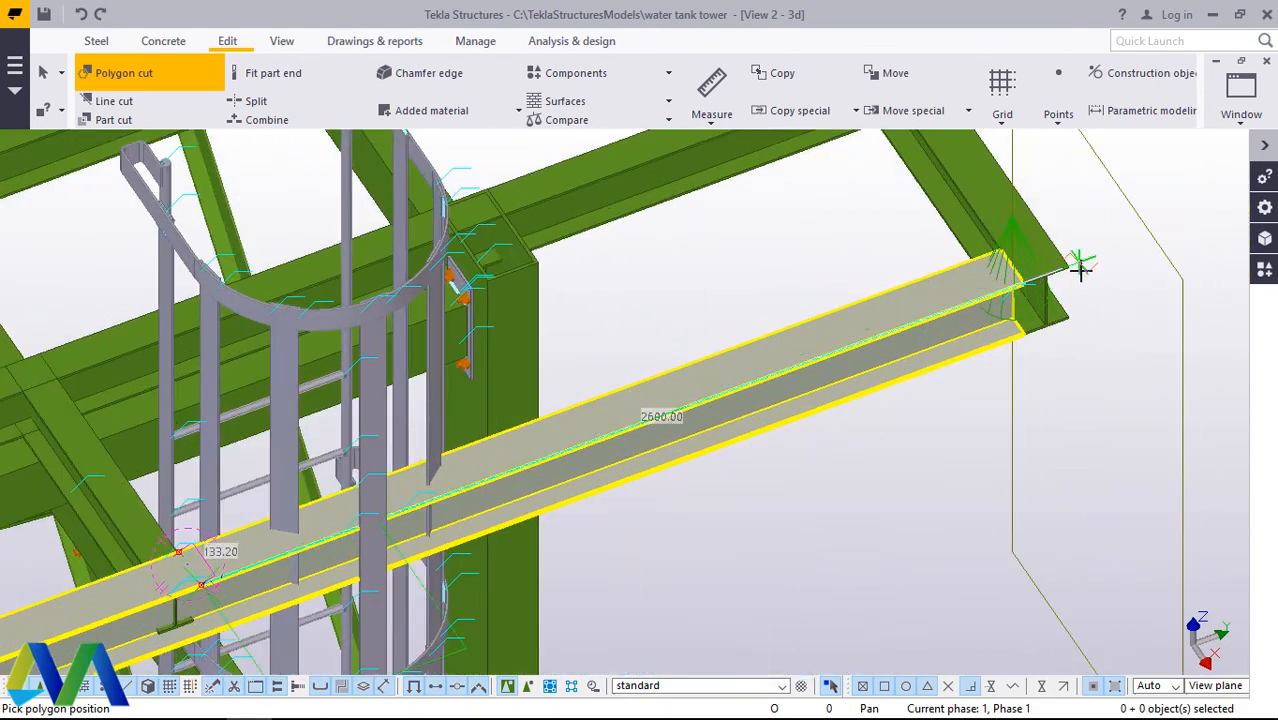
pyautogui.scroll(5, 1080, 268)
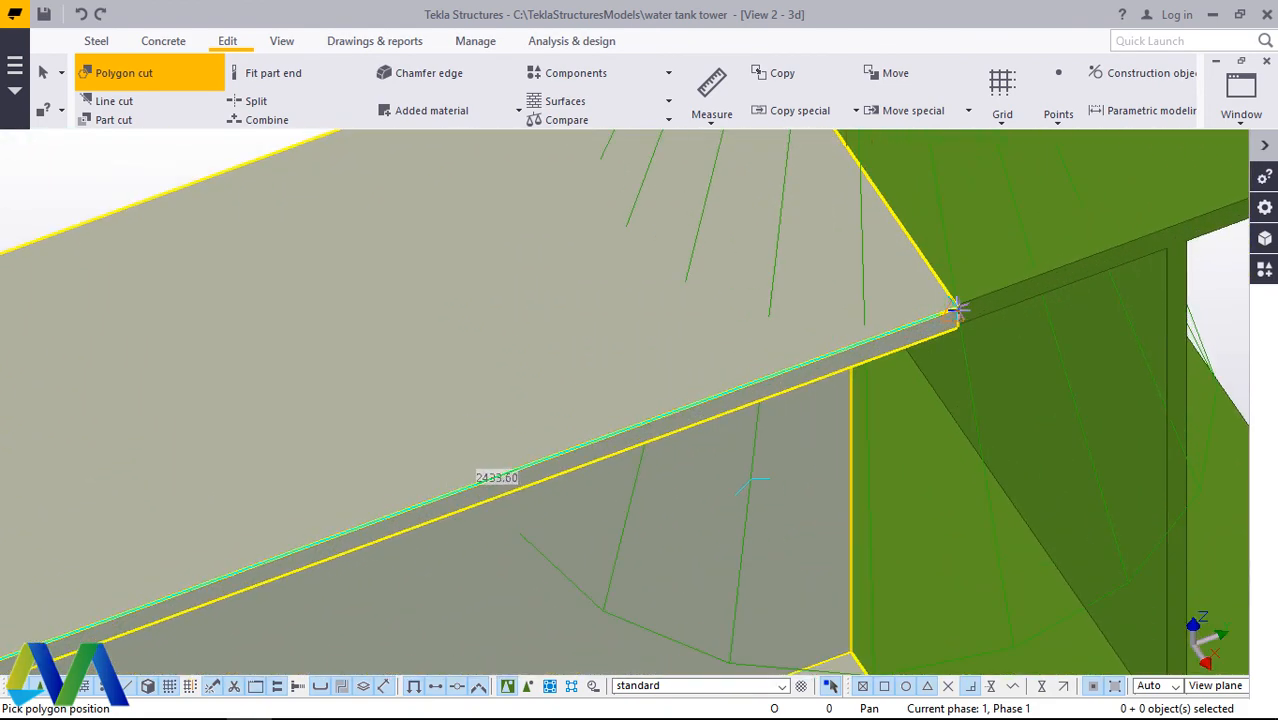
pyautogui.scroll(-3, 884, 237)
pyautogui.scroll(5, 850, 235)
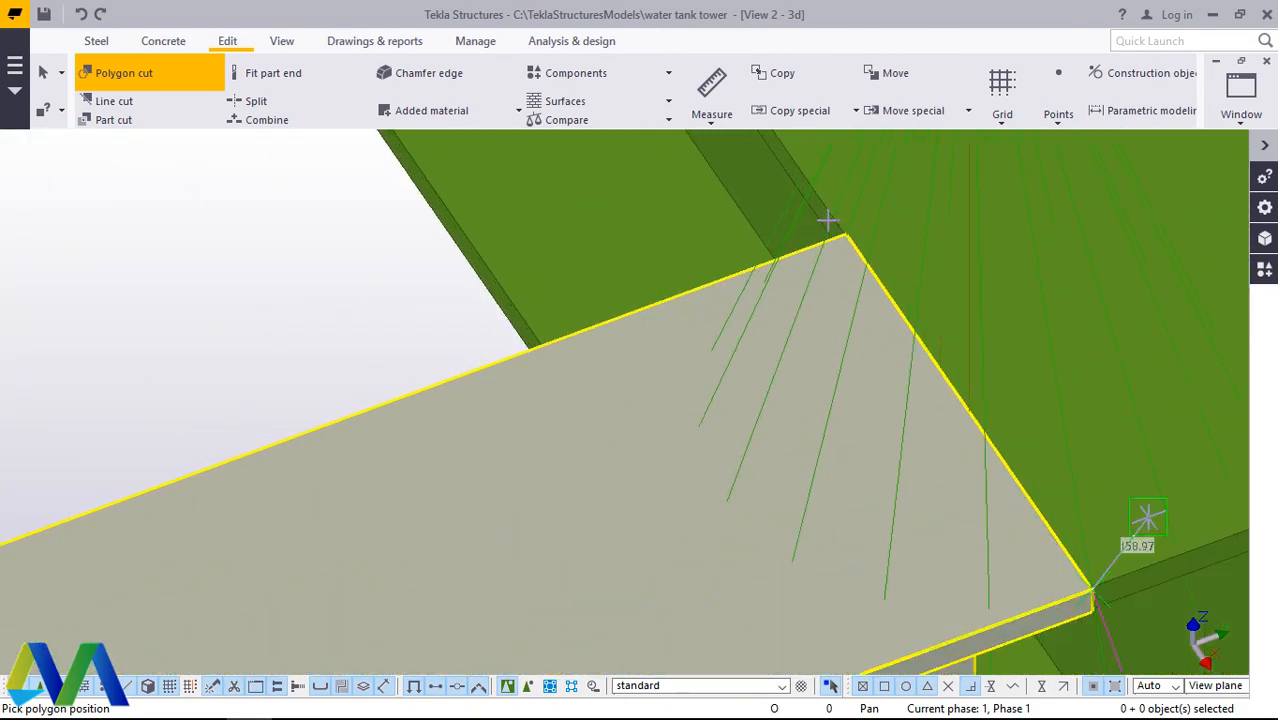
pyautogui.scroll(-6, 850, 235)
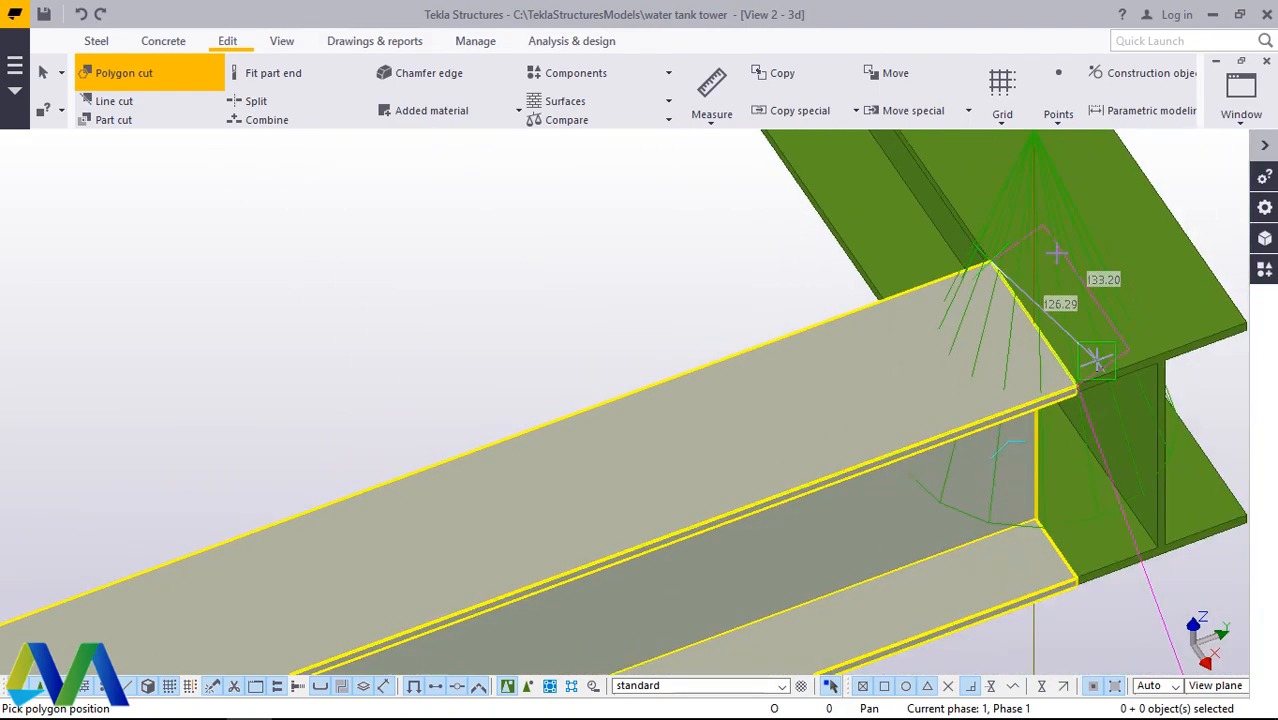
pyautogui.scroll(8, 436, 478)
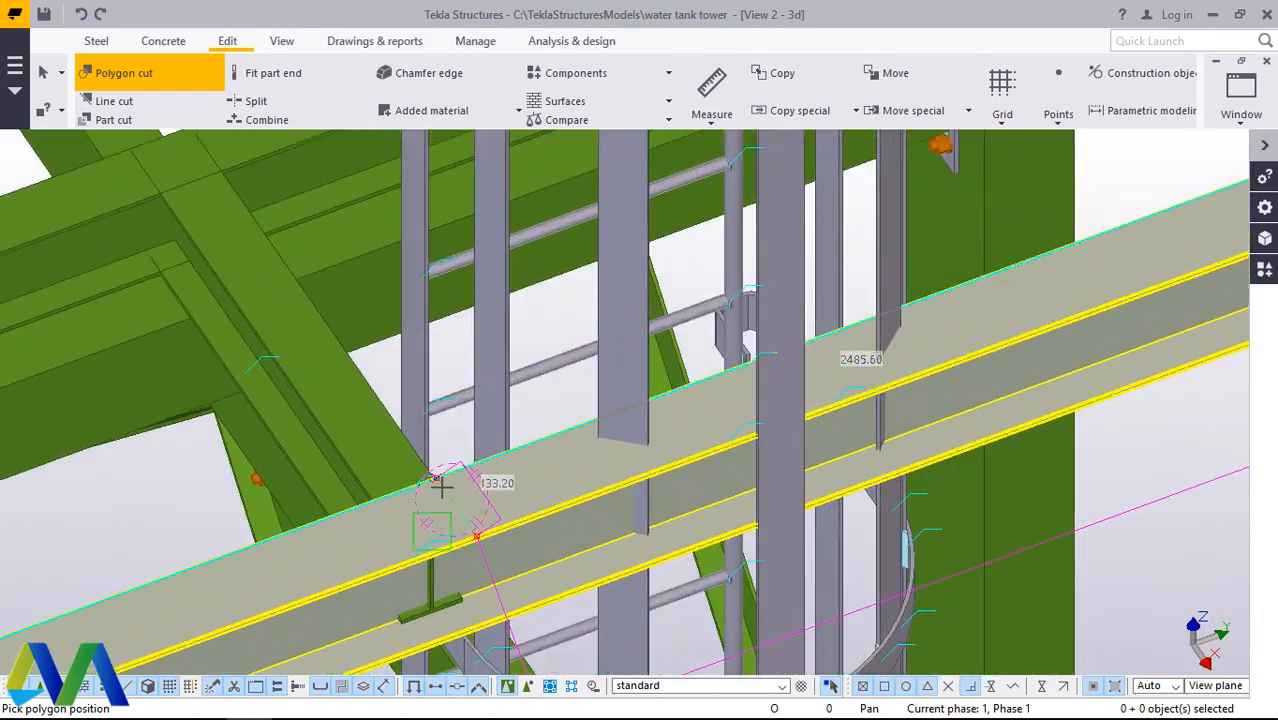
pyautogui.scroll(2, 413, 449)
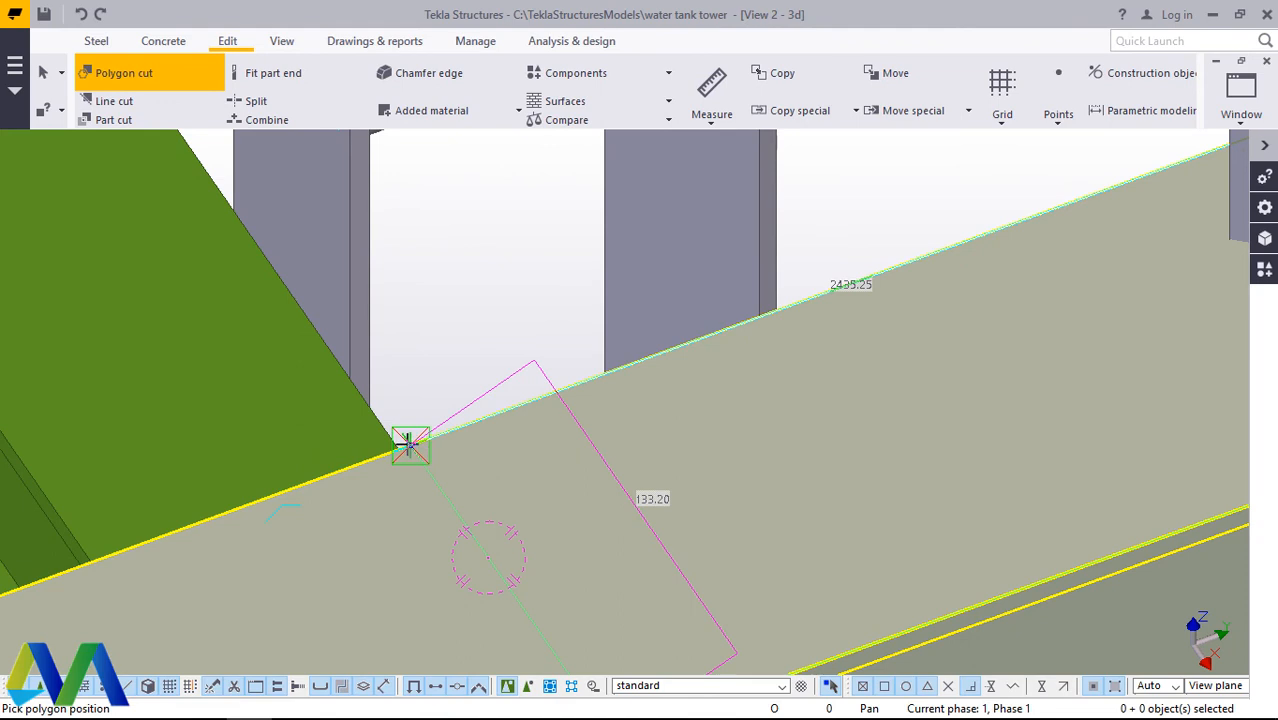
pyautogui.click(410, 447)
pyautogui.scroll(-5, 419, 431)
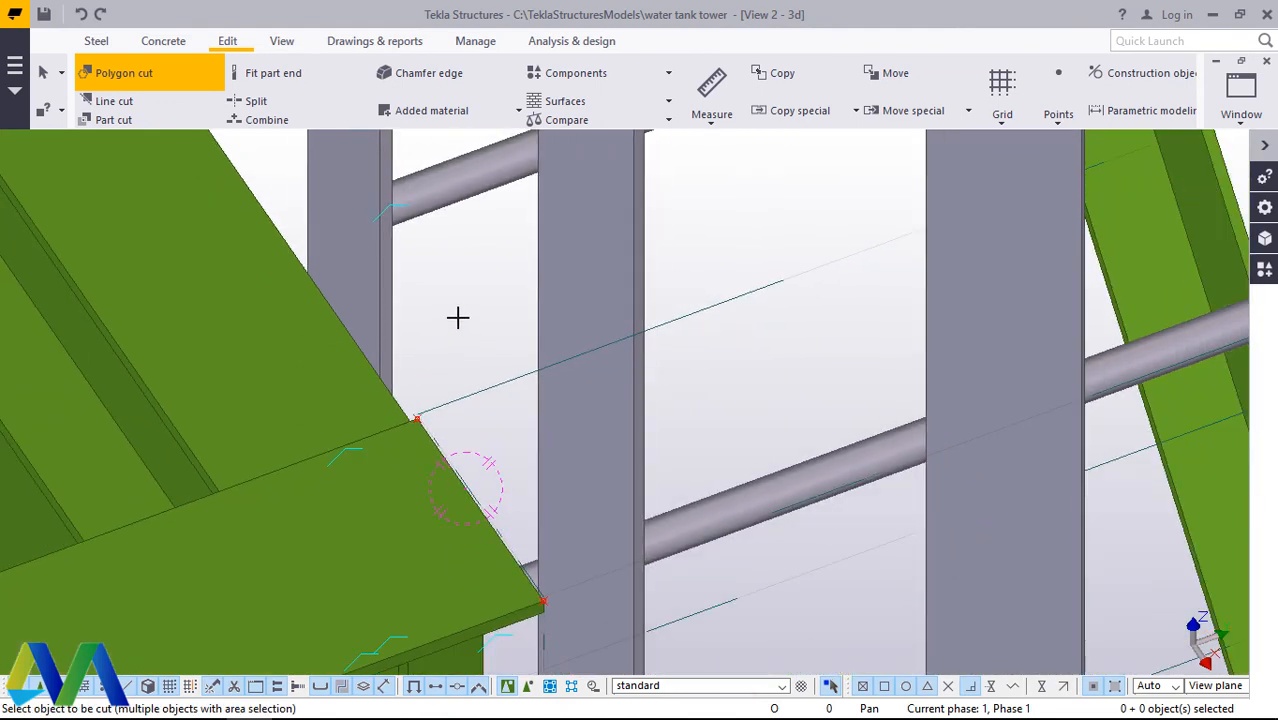
pyautogui.rightClick(436, 271)
pyautogui.click(495, 282)
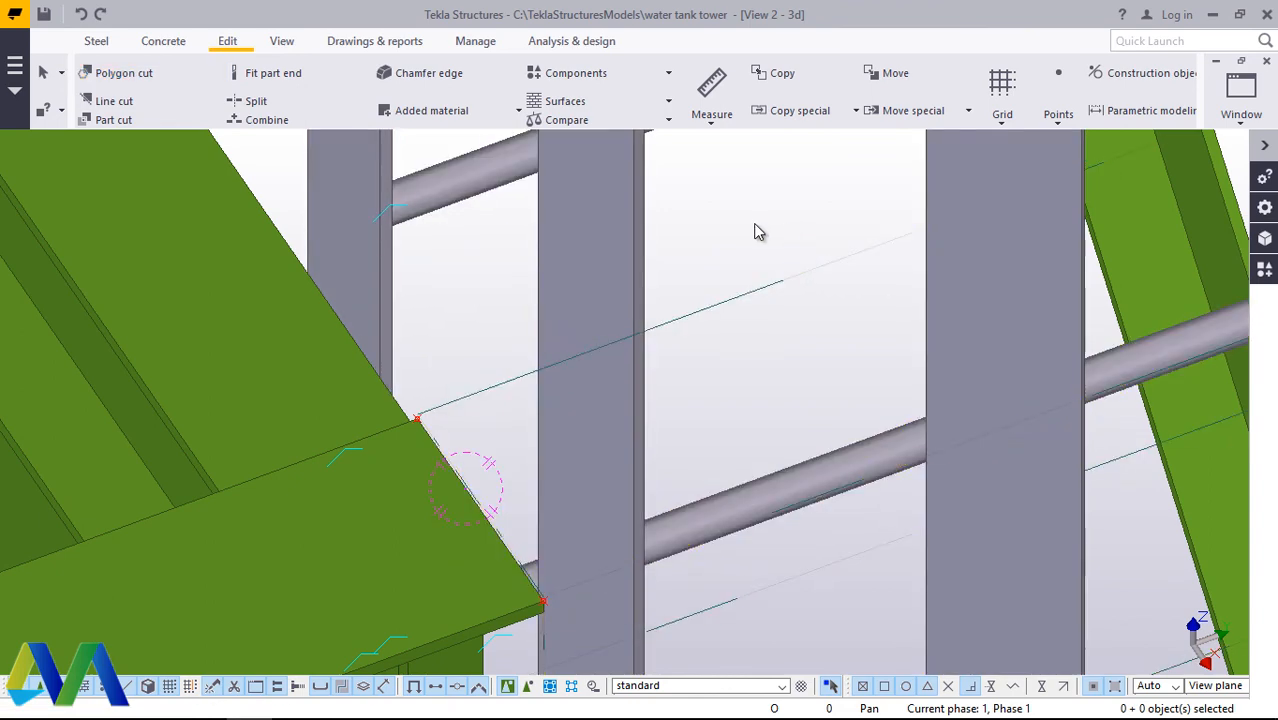
pyautogui.rightClick(745, 186)
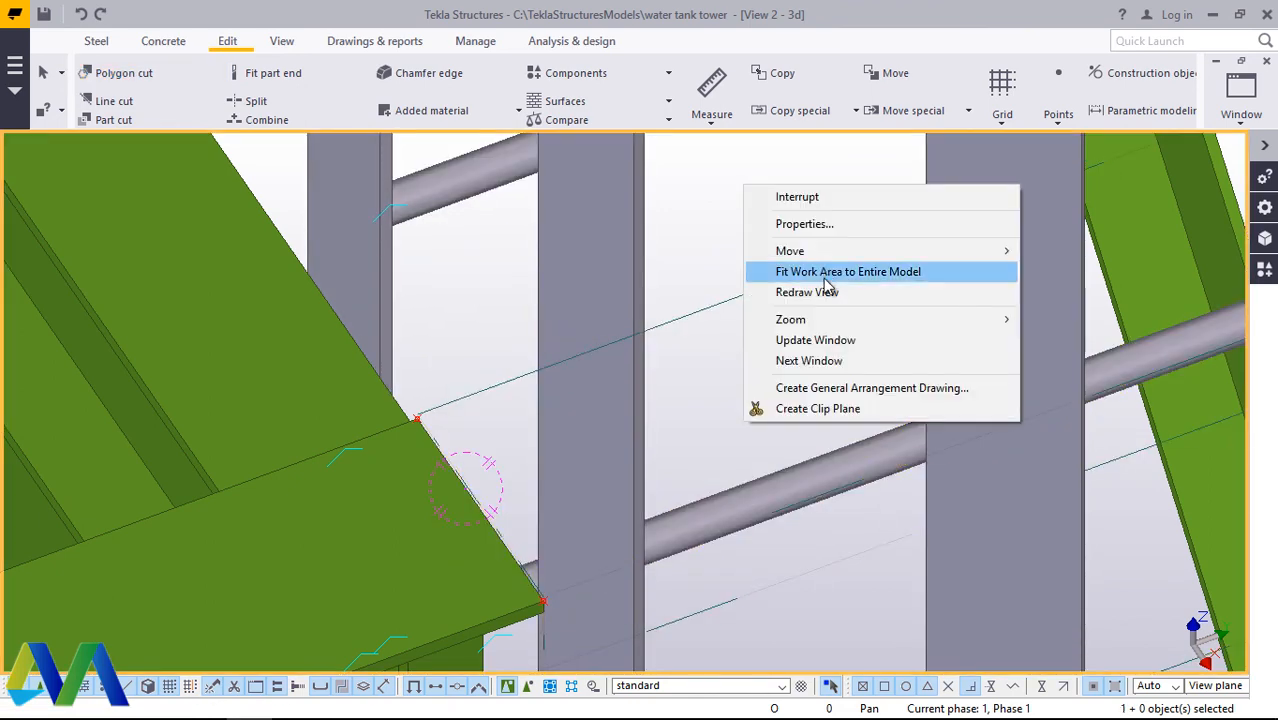
pyautogui.click(826, 290)
pyautogui.scroll(-3, 757, 373)
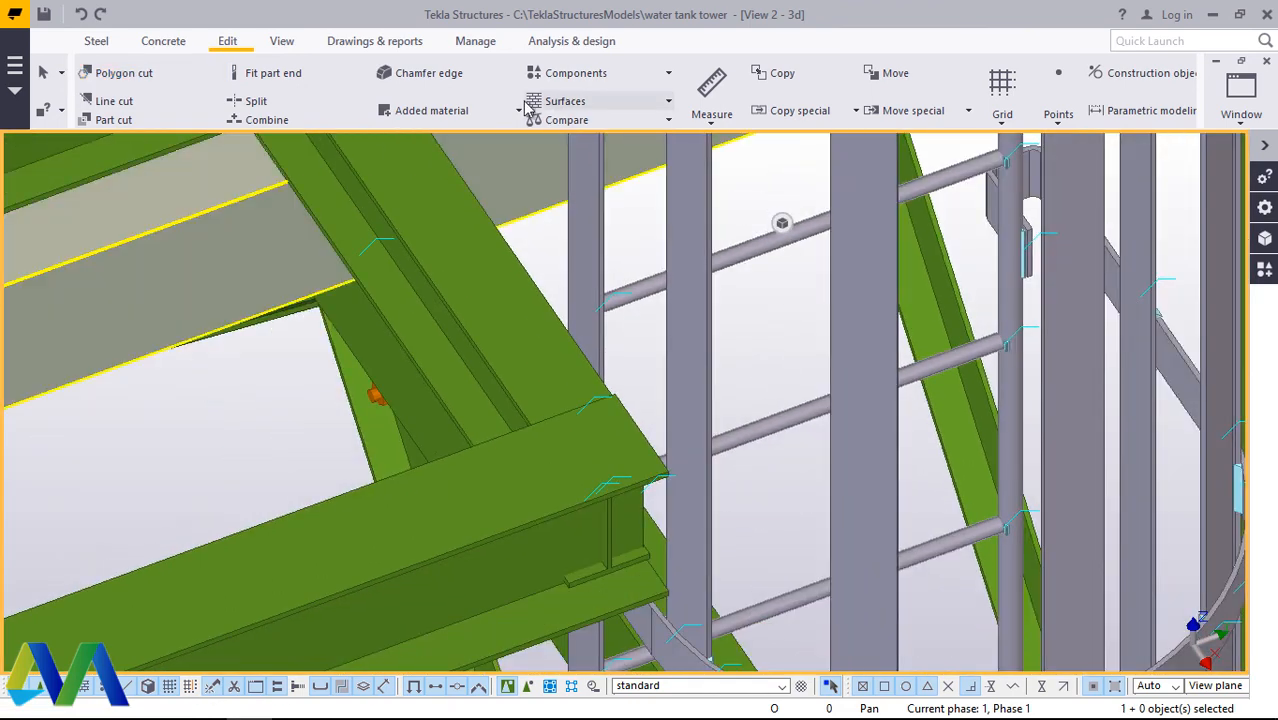
# Step: Rotate the model to the outer side of the grid and examine the top flange of the outermost beam
pyautogui.click(283, 43)
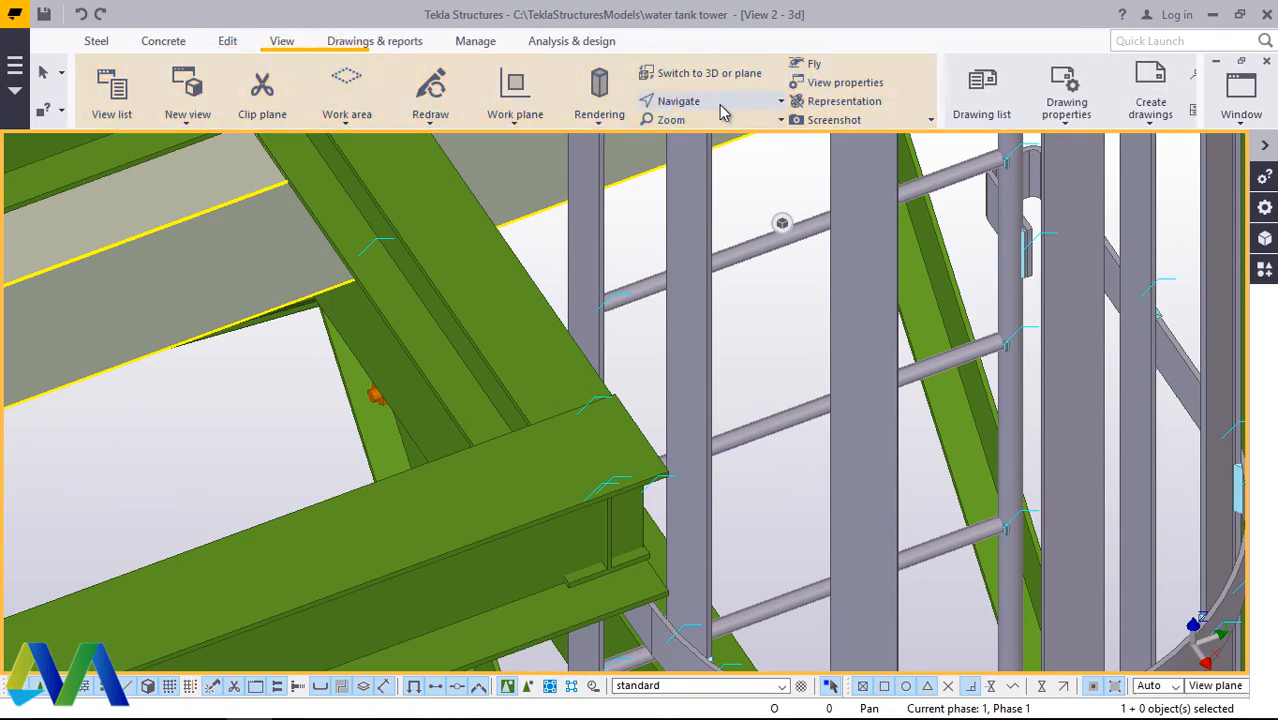
pyautogui.click(672, 101)
pyautogui.click(700, 131)
pyautogui.keyDown('ctrl'); pyautogui.moveTo(633, 448); pyautogui.dragTo(519, 377, button='middle'); pyautogui.keyUp('ctrl')
pyautogui.scroll(-3, 762, 378)
pyautogui.keyDown('ctrl'); pyautogui.moveTo(785, 387); pyautogui.dragTo(690, 365, button='middle'); pyautogui.keyUp('ctrl')
pyautogui.scroll(3, 717, 345)
pyautogui.rightClick(736, 265)
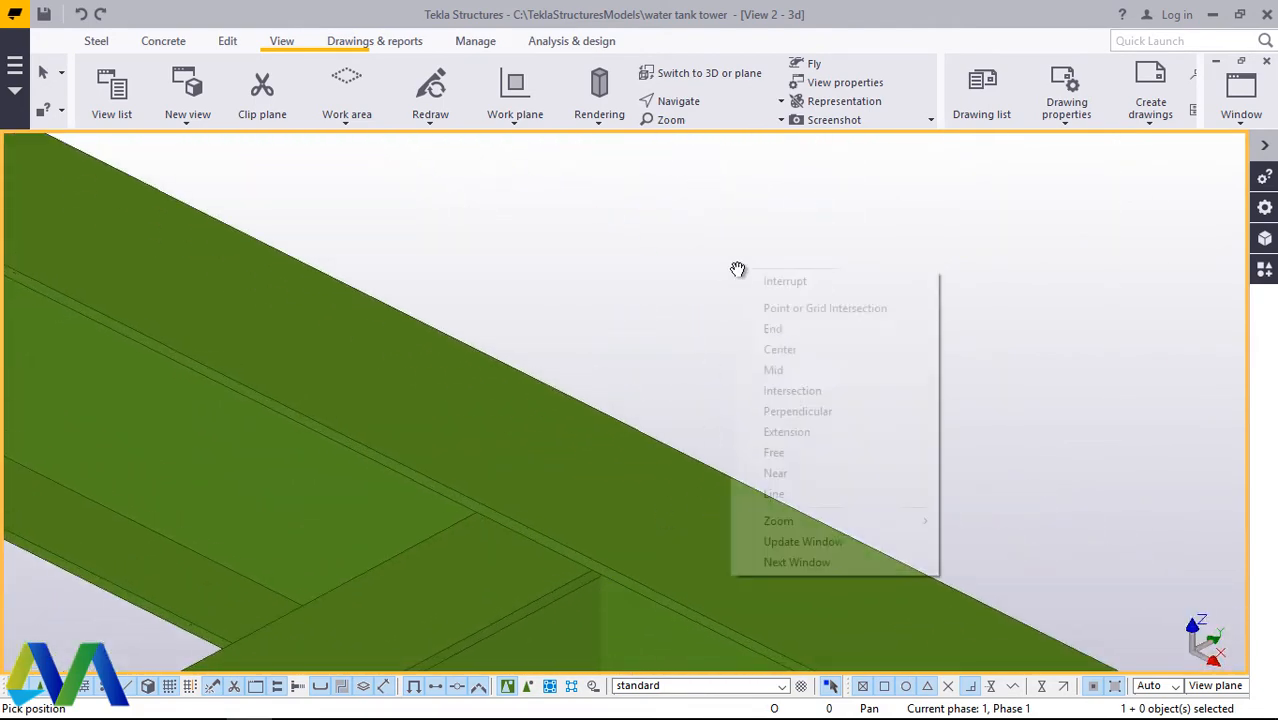
pyautogui.click(764, 277)
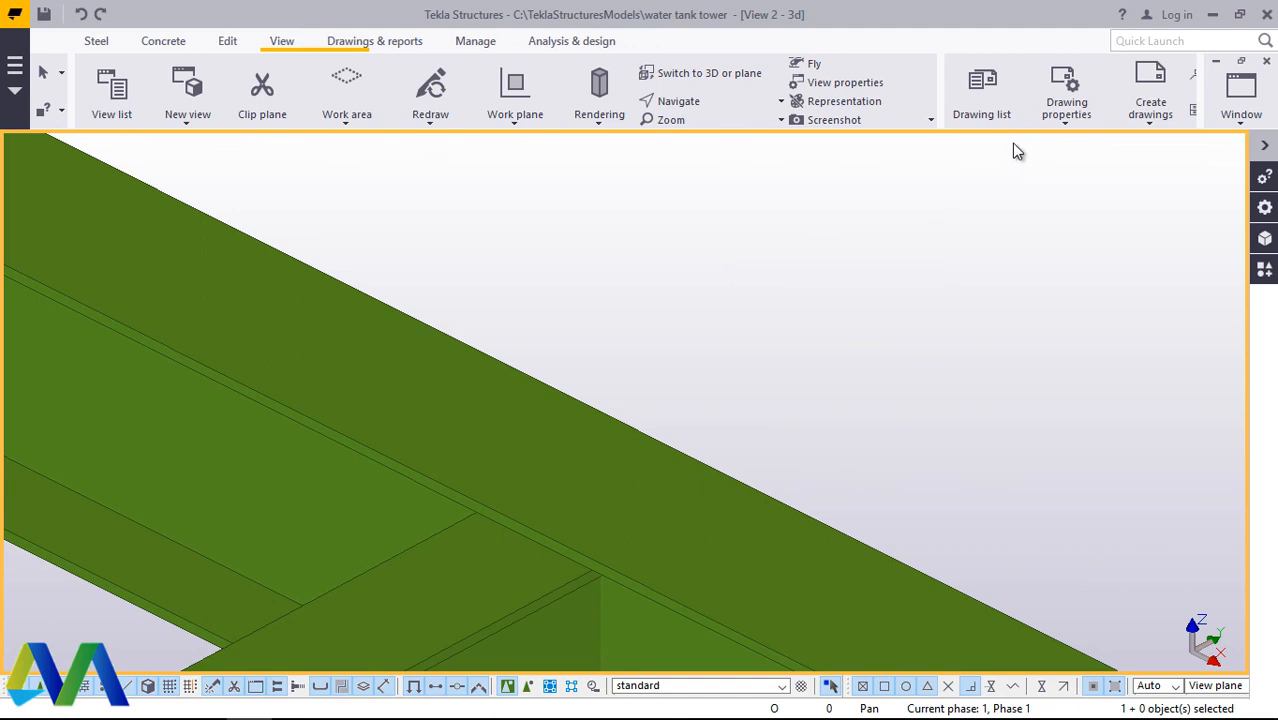
# Step: Place points at the two end corners of the outermost beam's top flange, and end the command
pyautogui.click(229, 44)
pyautogui.click(1057, 100)
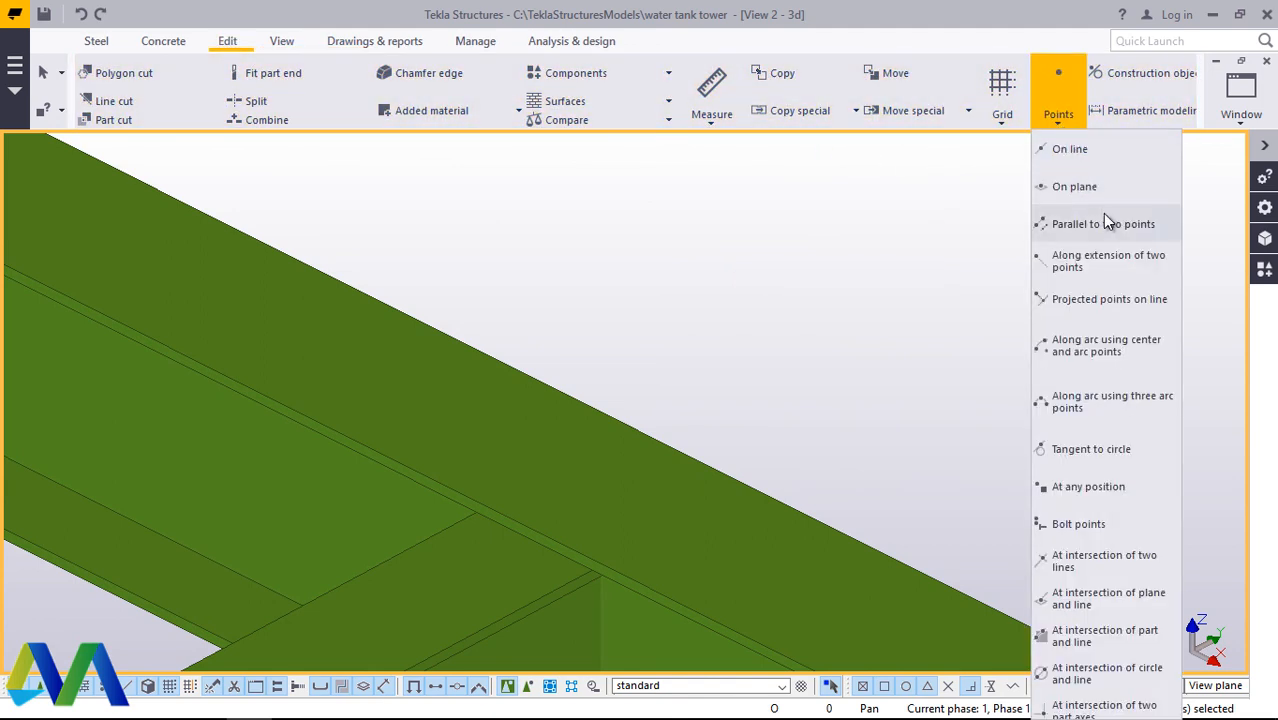
pyautogui.click(1094, 489)
pyautogui.scroll(2, 610, 570)
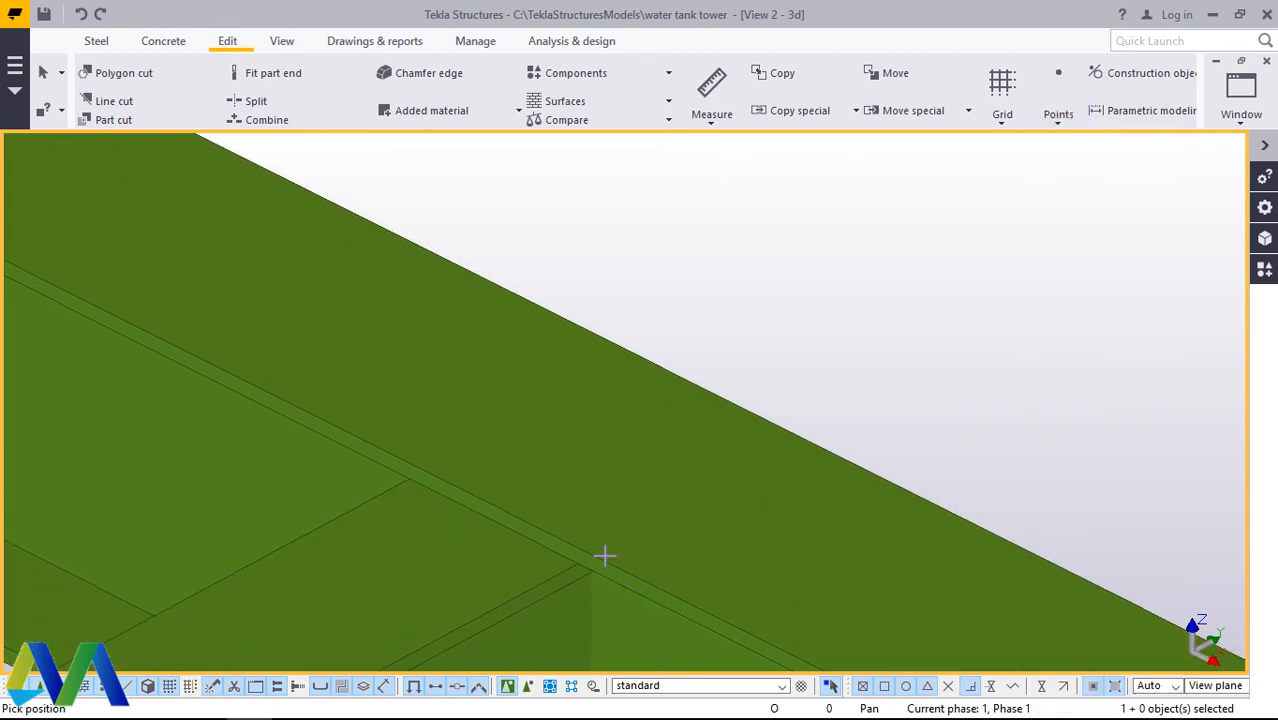
pyautogui.scroll(-1, 470, 468)
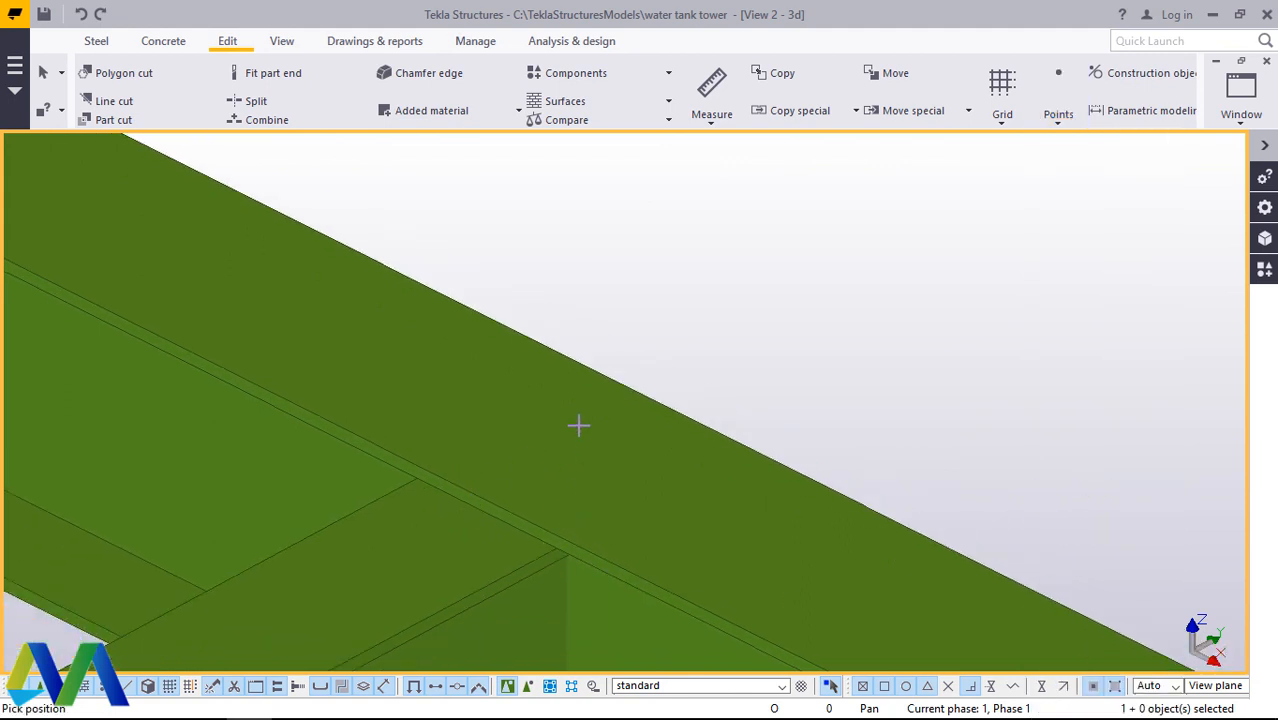
pyautogui.scroll(-3, 578, 425)
pyautogui.scroll(4, 908, 622)
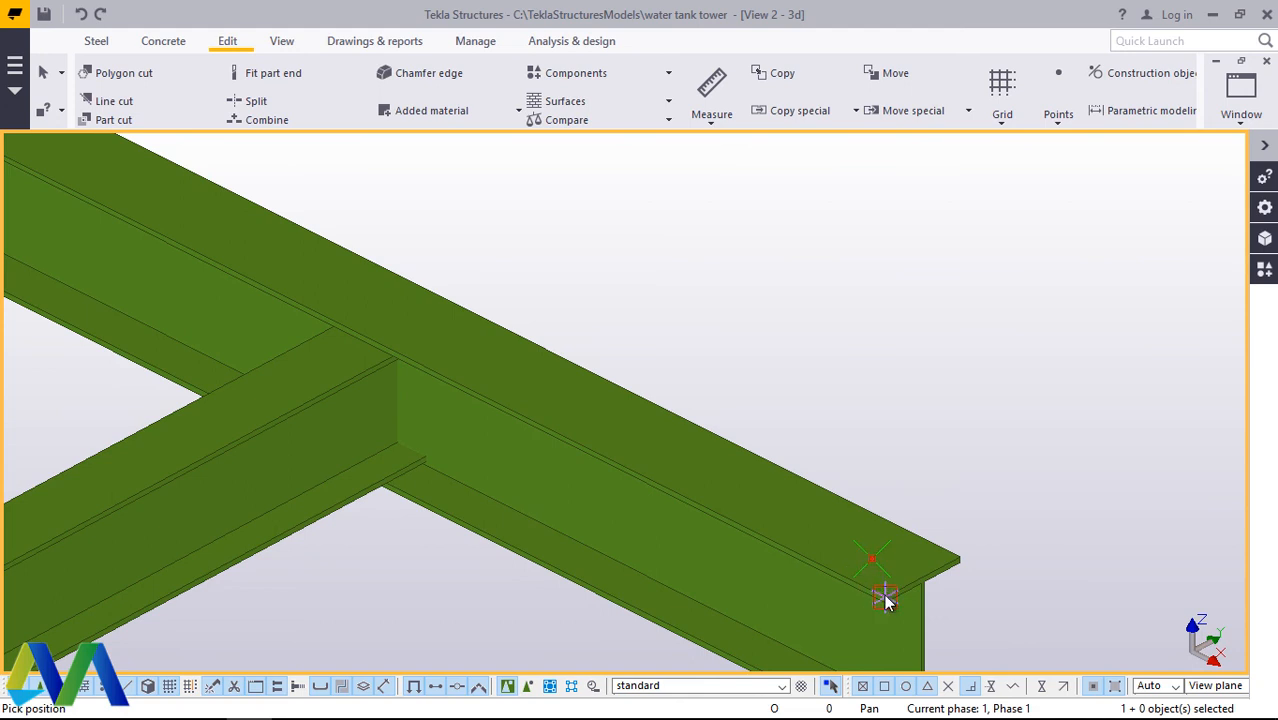
pyautogui.rightClick(975, 432)
pyautogui.click(1004, 135)
# Step: Copy the two flange corner points 300 mm inward along the outermost beam, and end the command
pyautogui.click(962, 556)
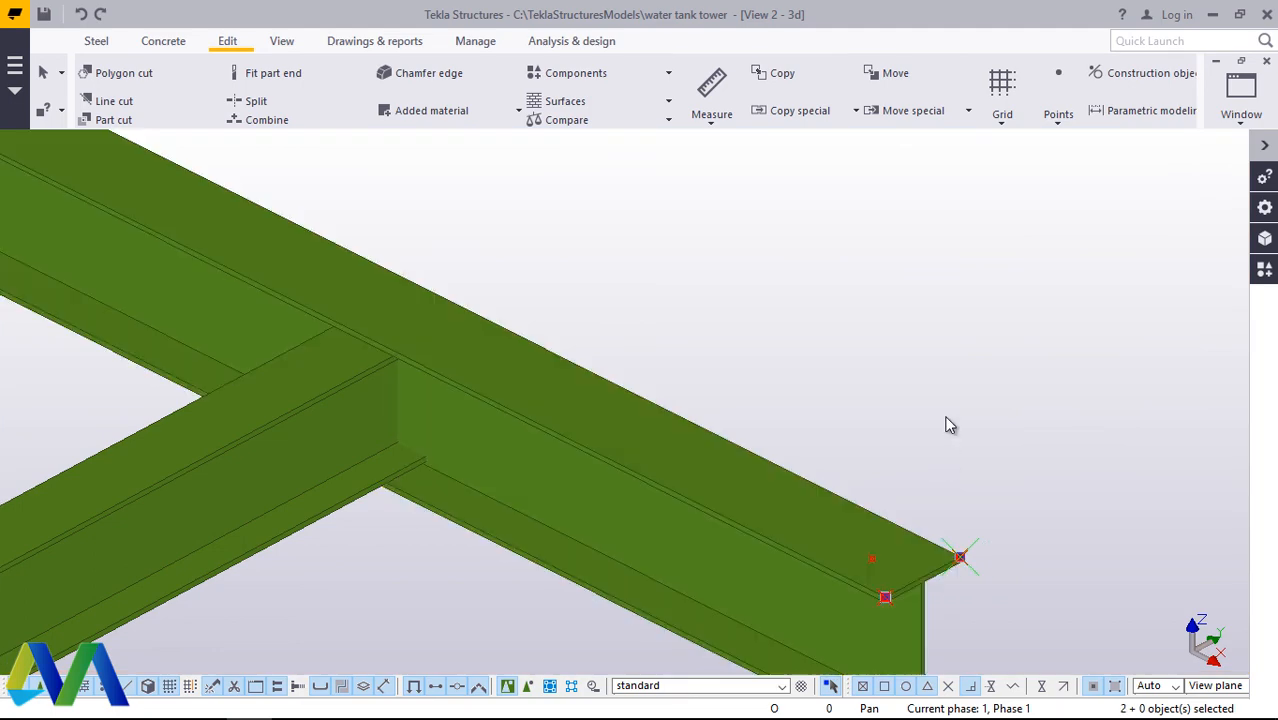
pyautogui.rightClick(950, 425)
pyautogui.click(990, 368)
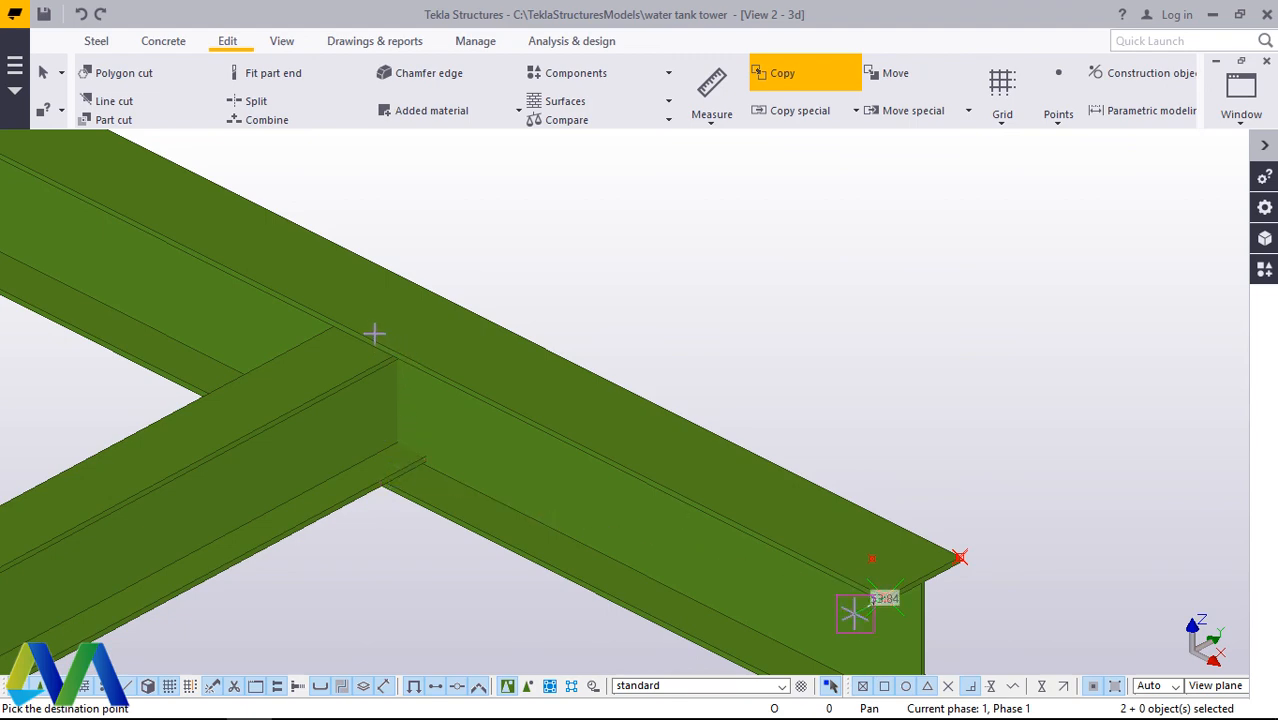
pyautogui.scroll(-4, 512, 446)
pyautogui.scroll(3, 522, 405)
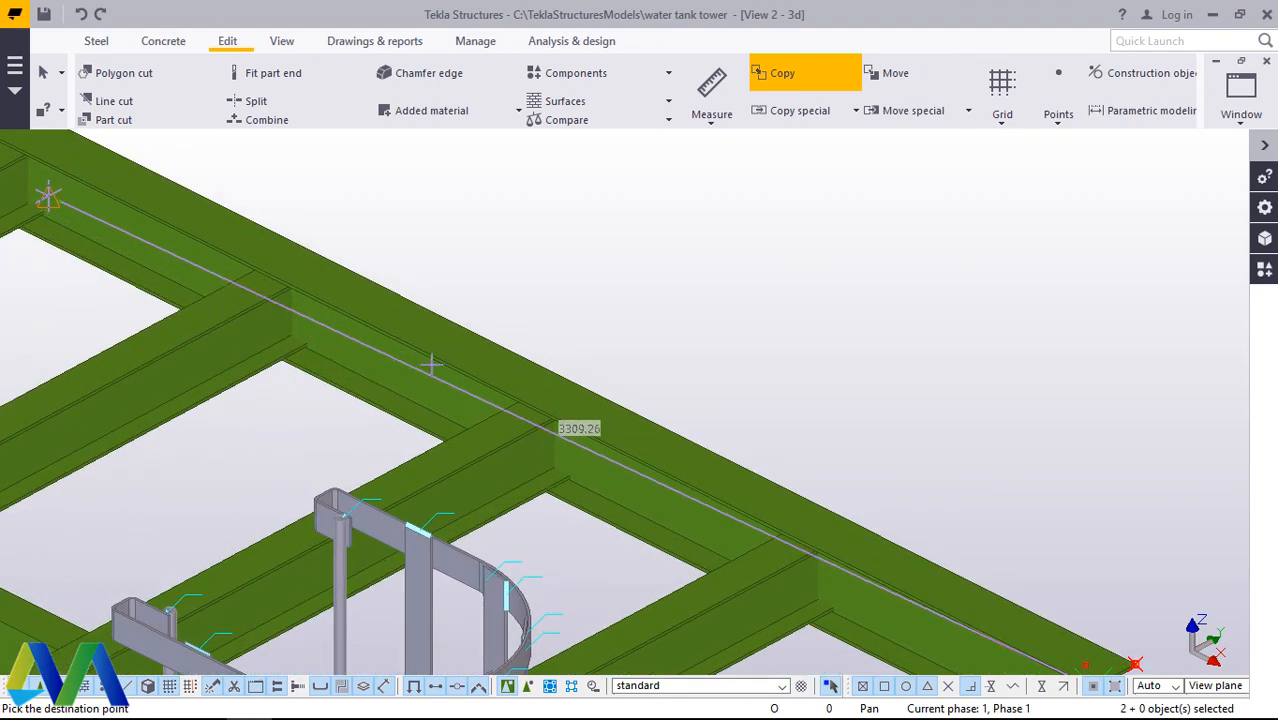
pyautogui.scroll(-3, 440, 350)
pyautogui.scroll(5, 365, 334)
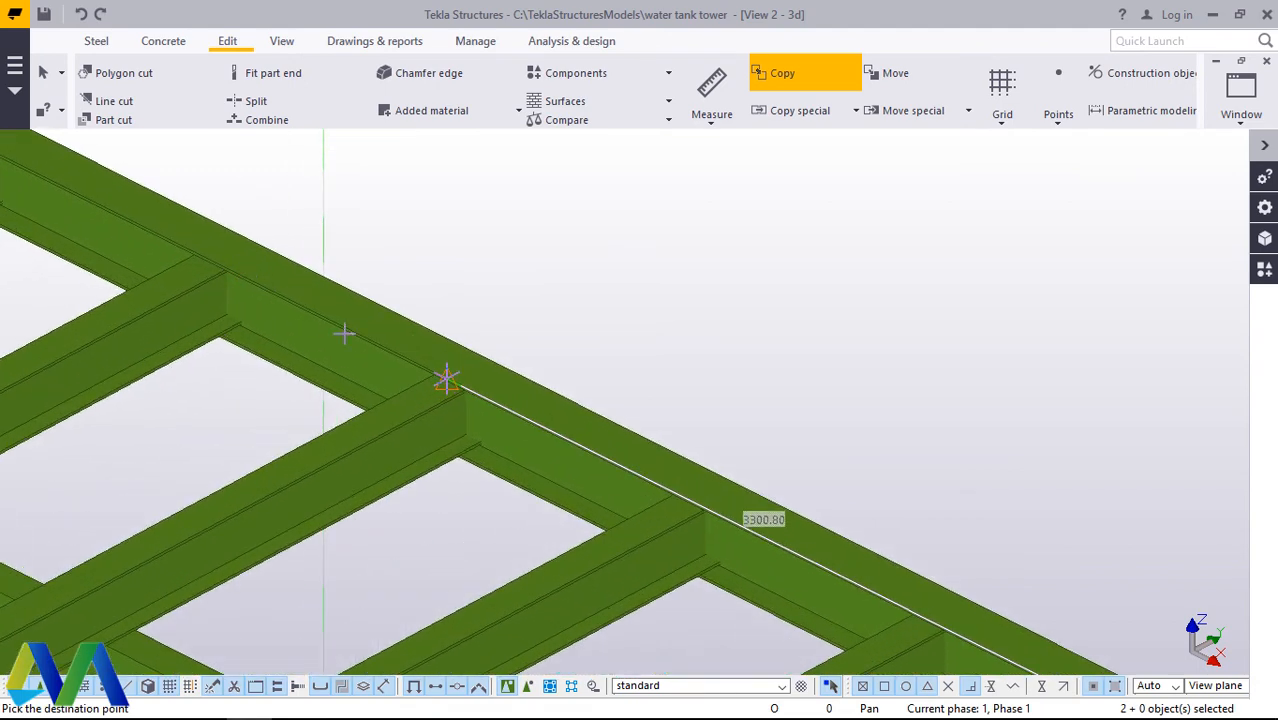
pyautogui.scroll(3, 448, 378)
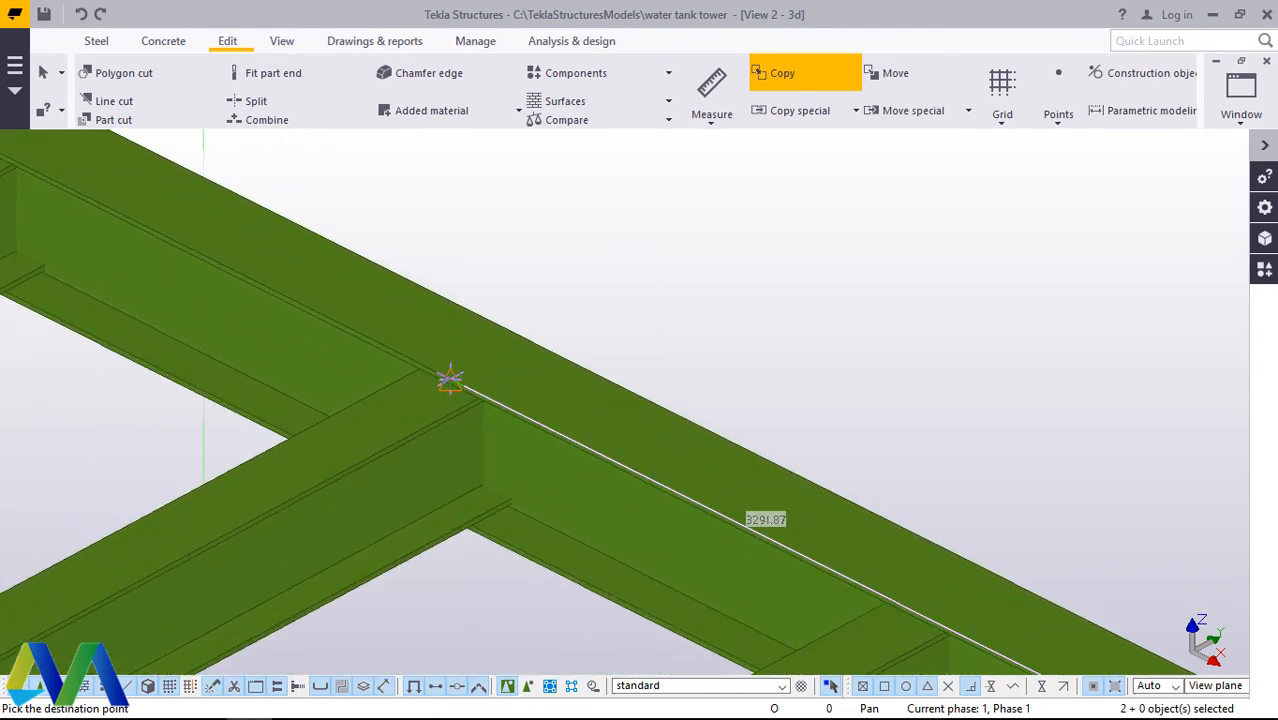
pyautogui.scroll(2, 450, 378)
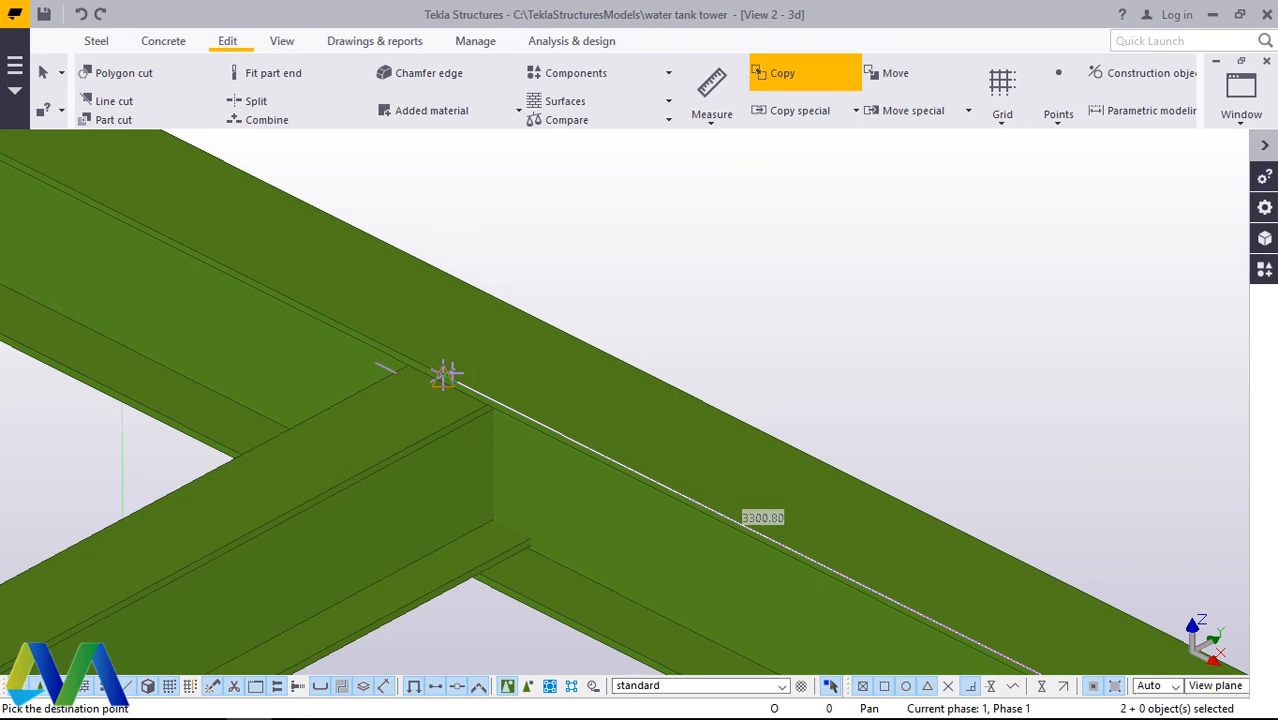
pyautogui.write('300')
pyautogui.press('Return')
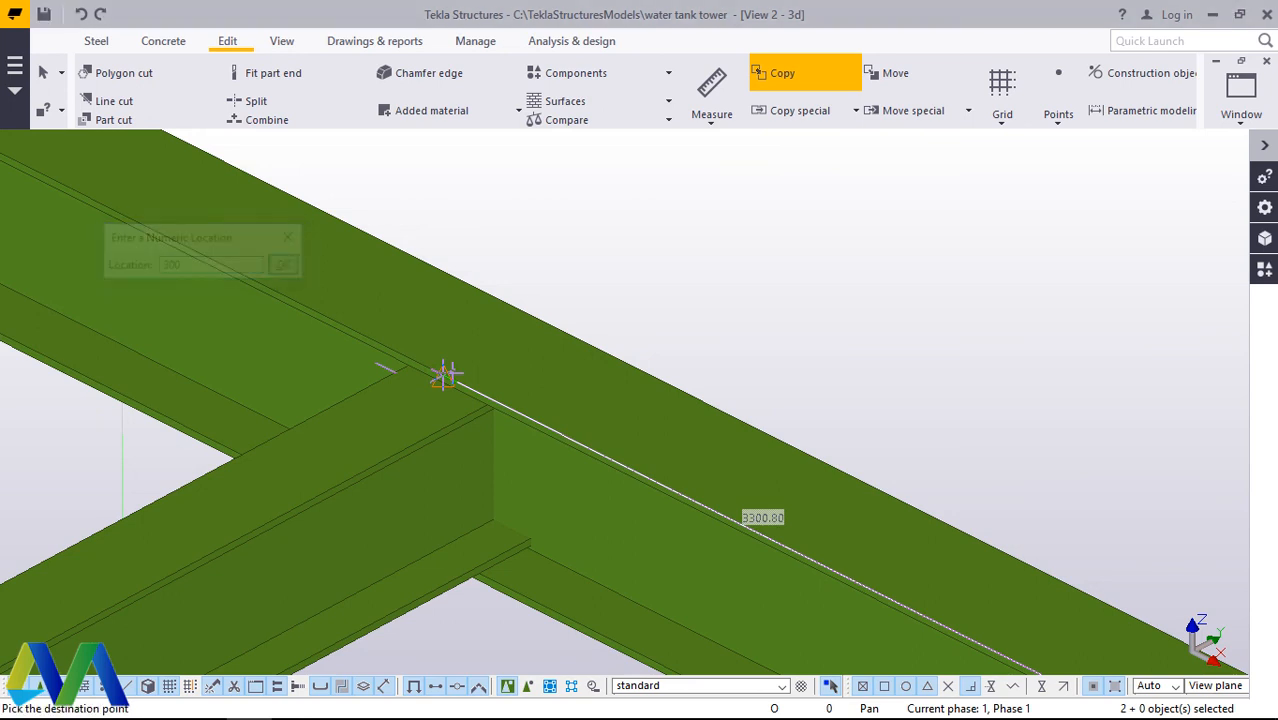
pyautogui.scroll(-4, 335, 200)
pyautogui.scroll(-4, 450, 292)
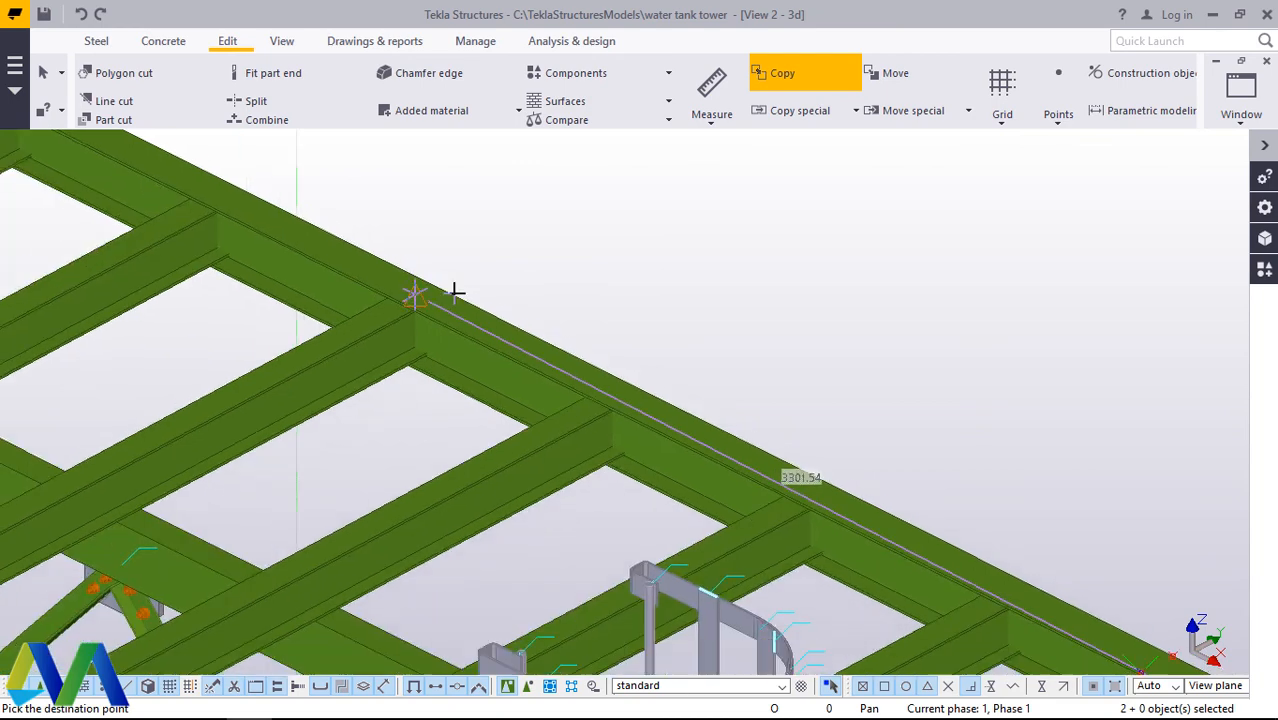
pyautogui.scroll(3, 1028, 548)
pyautogui.rightClick(859, 371)
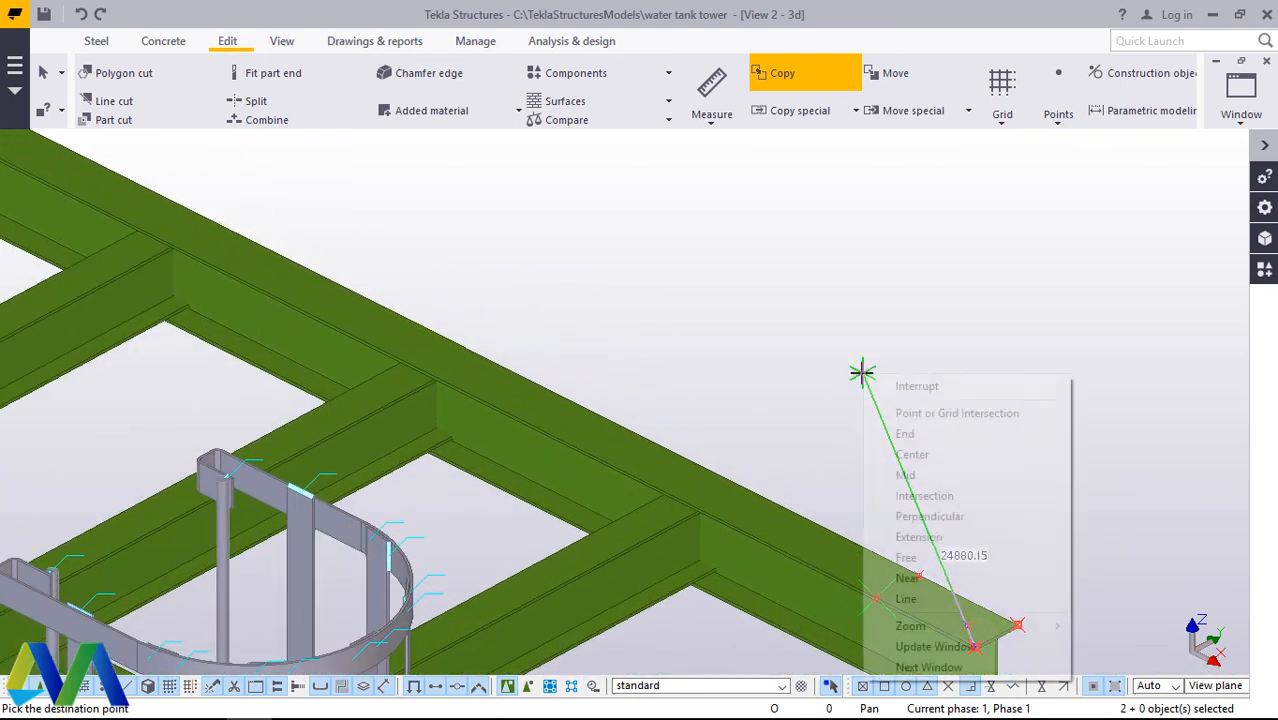
pyautogui.click(885, 382)
# Step: Copy the two inner points a further 450 mm along the outermost beam toward the grid, and end the command
pyautogui.scroll(4, 893, 599)
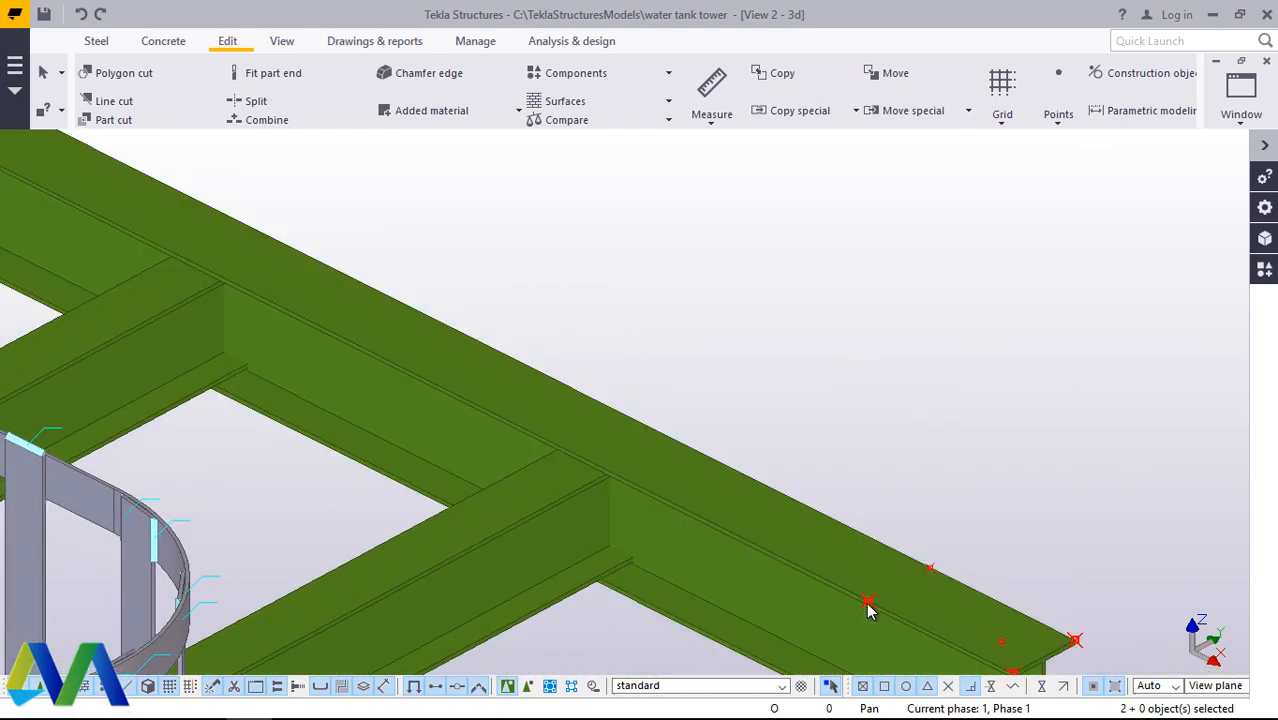
pyautogui.click(866, 602)
pyautogui.rightClick(984, 355)
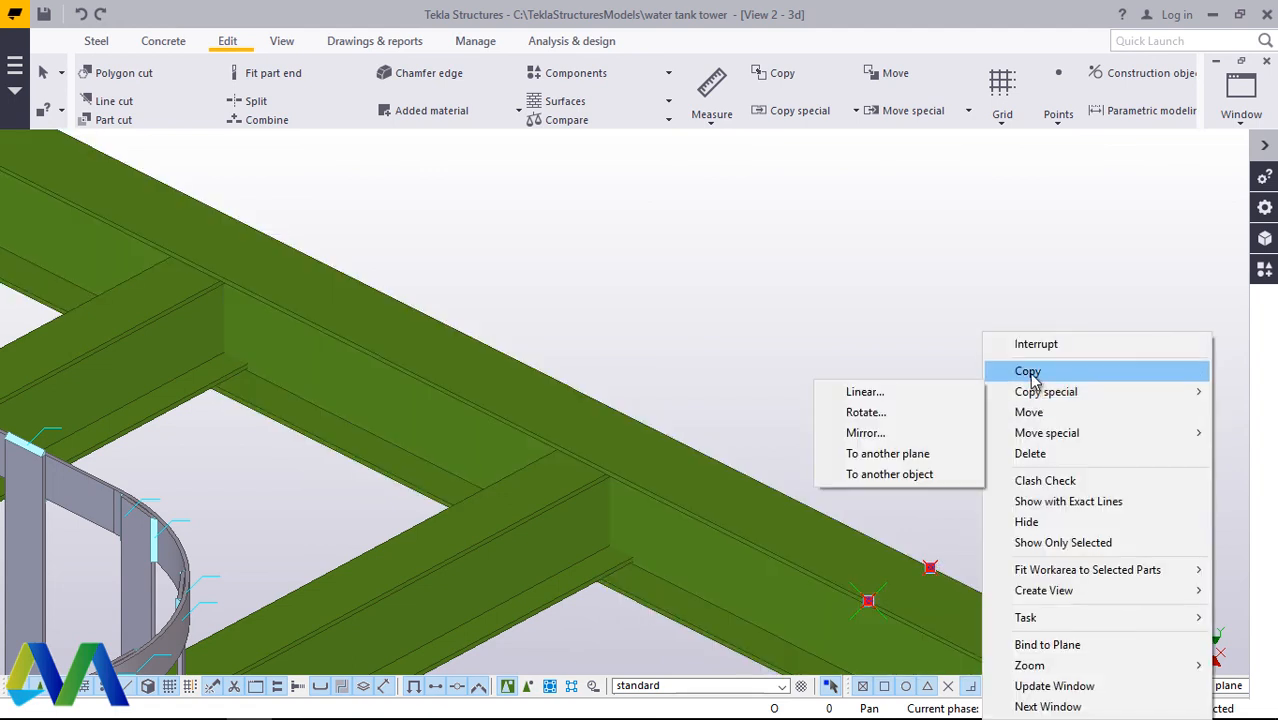
pyautogui.click(1022, 368)
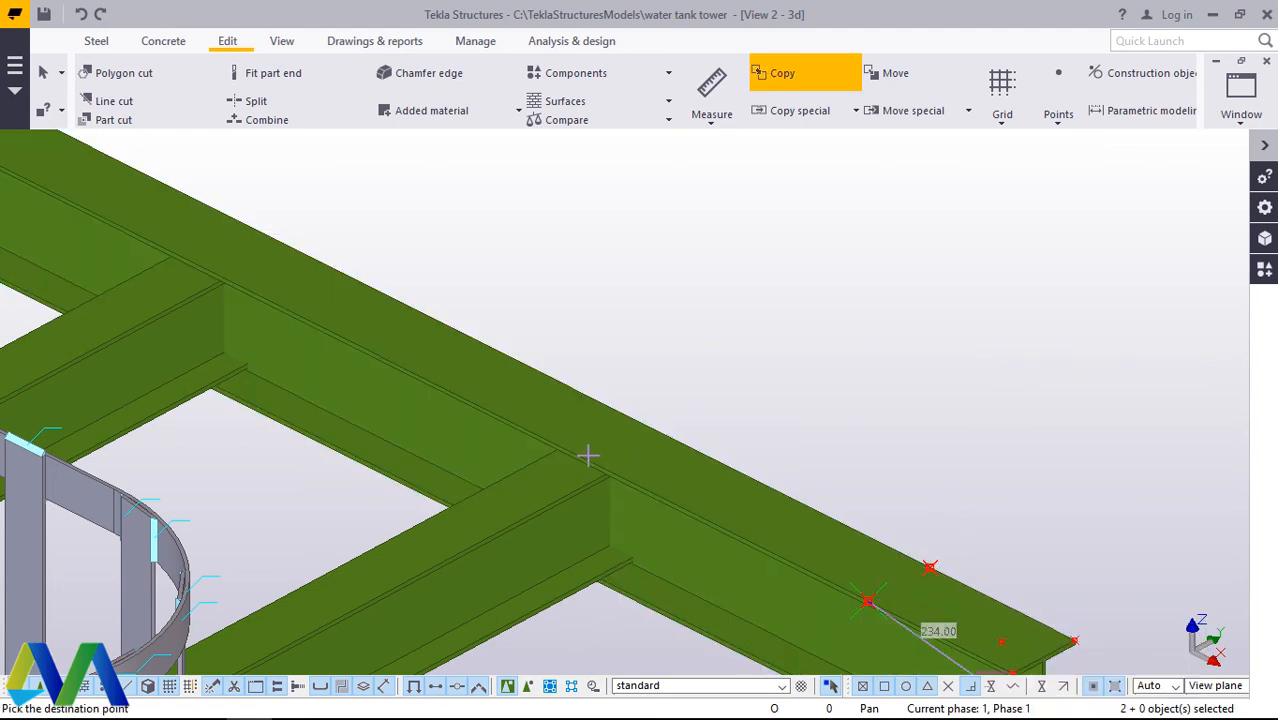
pyautogui.scroll(-2, 700, 513)
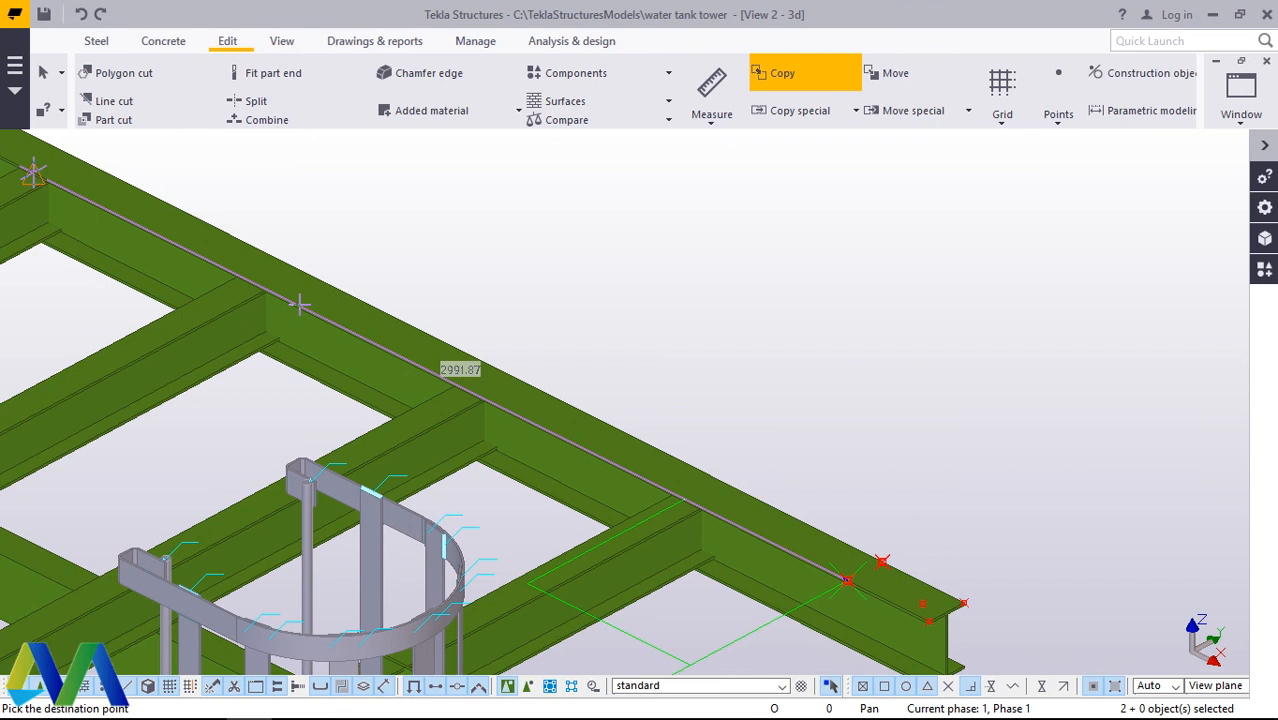
pyautogui.write('450')
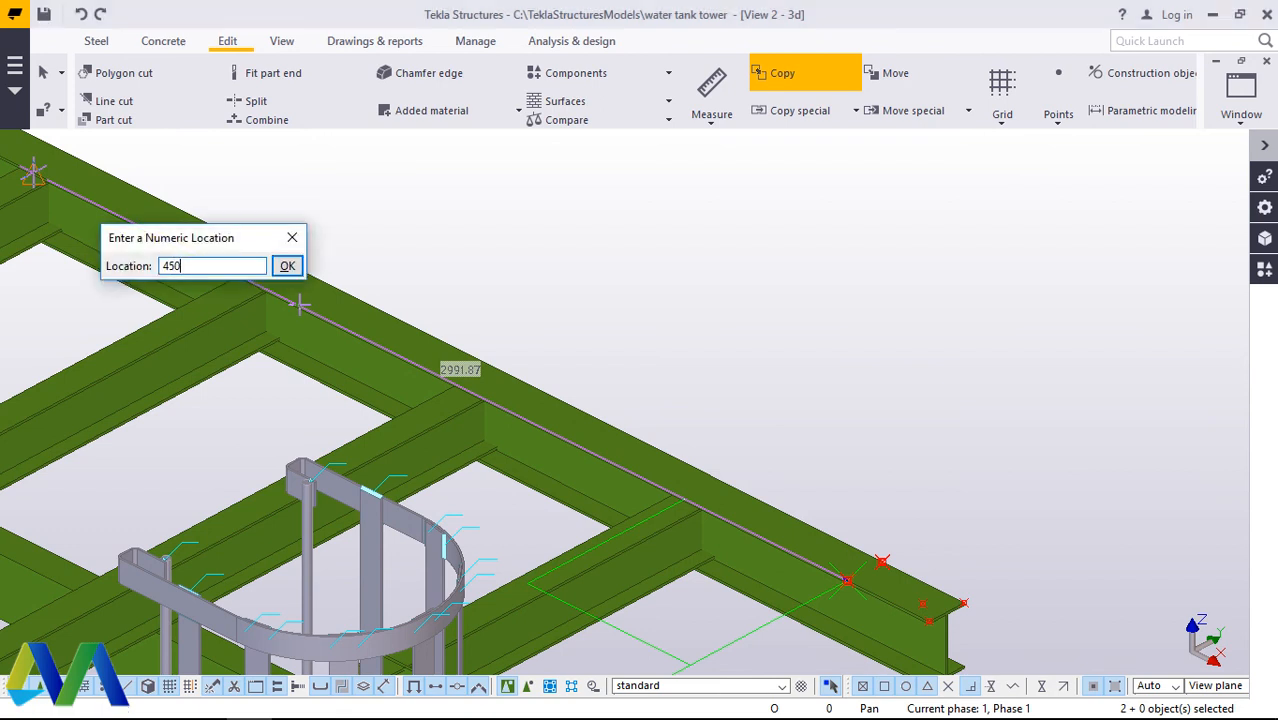
pyautogui.press('Return')
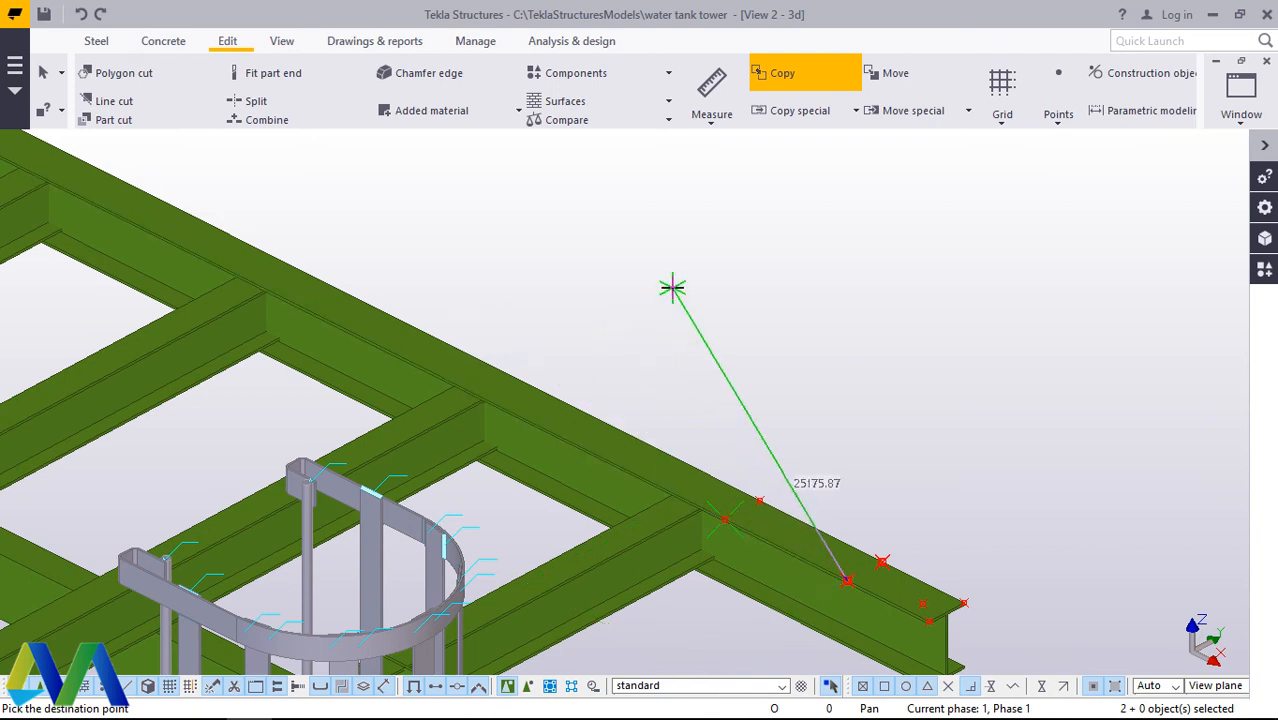
pyautogui.rightClick(673, 288)
pyautogui.click(746, 304)
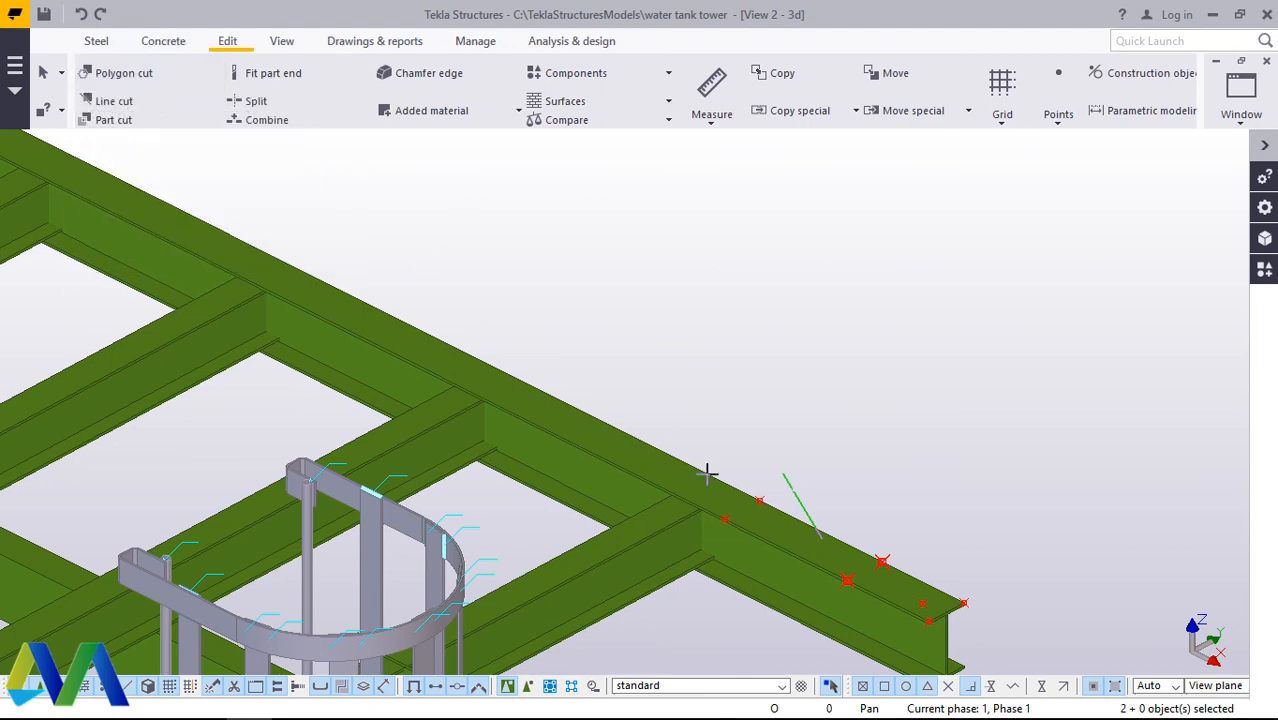
# Step: Cut 750 mm off the end of the outermost beam with a polygon cut through the inner points and flange corners, and end the command
pyautogui.click(120, 76)
pyautogui.scroll(10, 776, 565)
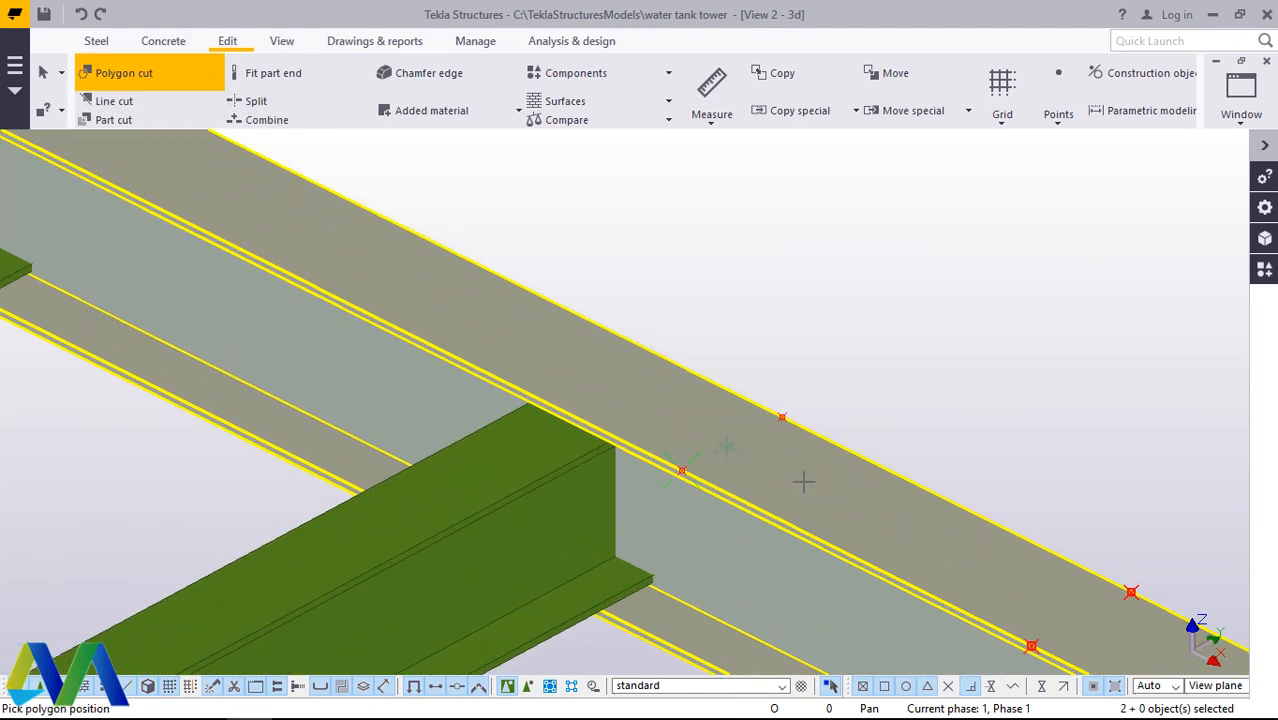
pyautogui.click(784, 405)
pyautogui.scroll(-5, 1024, 456)
pyautogui.scroll(8, 1033, 551)
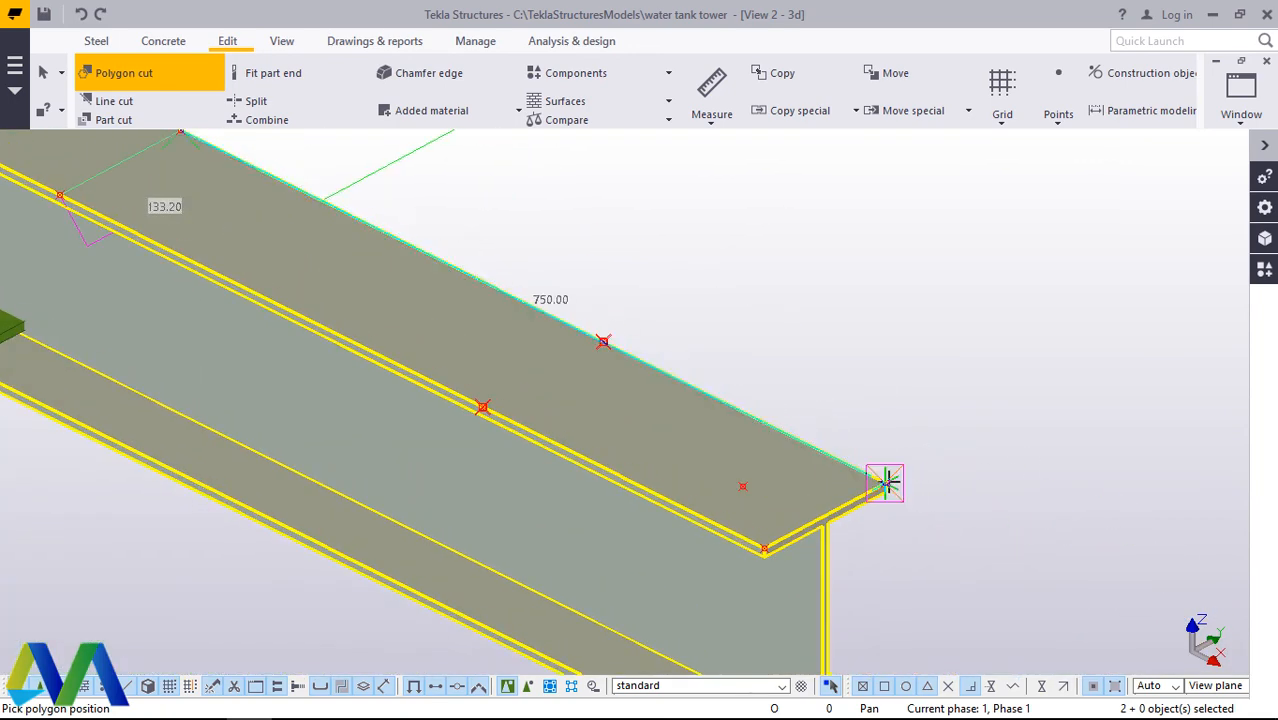
pyautogui.click(885, 483)
pyautogui.scroll(-5, 882, 577)
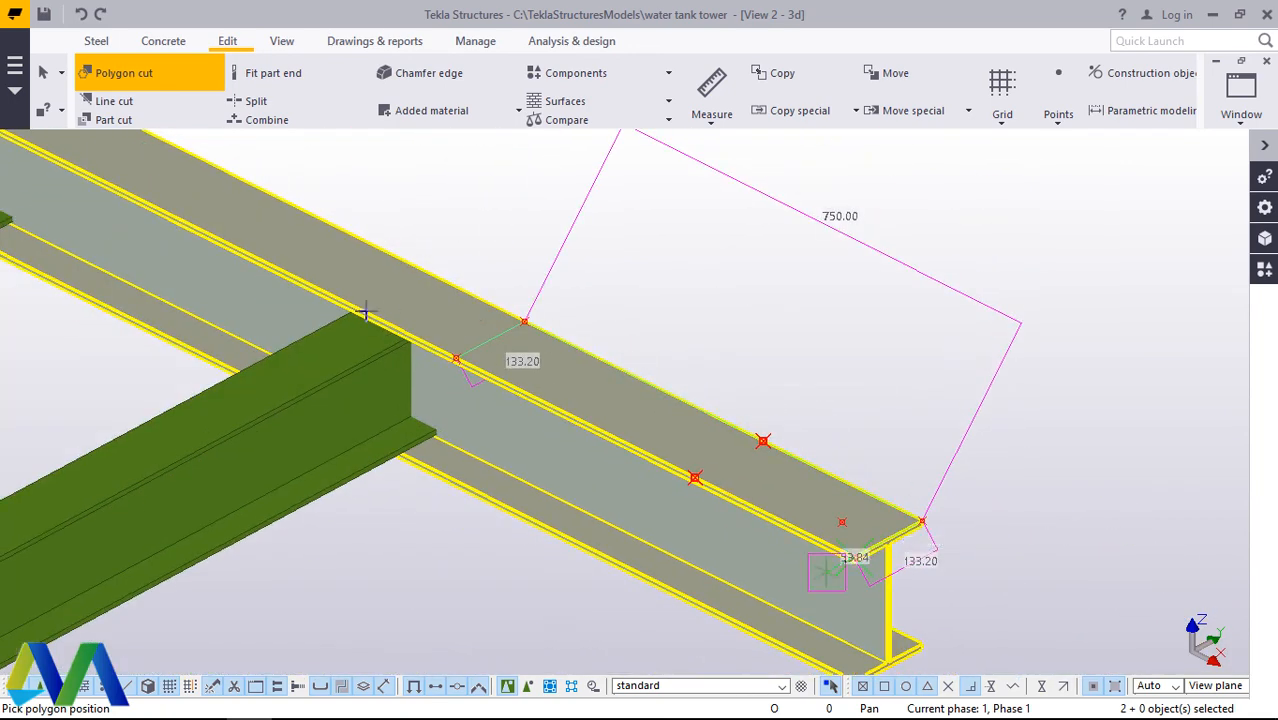
pyautogui.scroll(8, 510, 380)
pyautogui.click(490, 378)
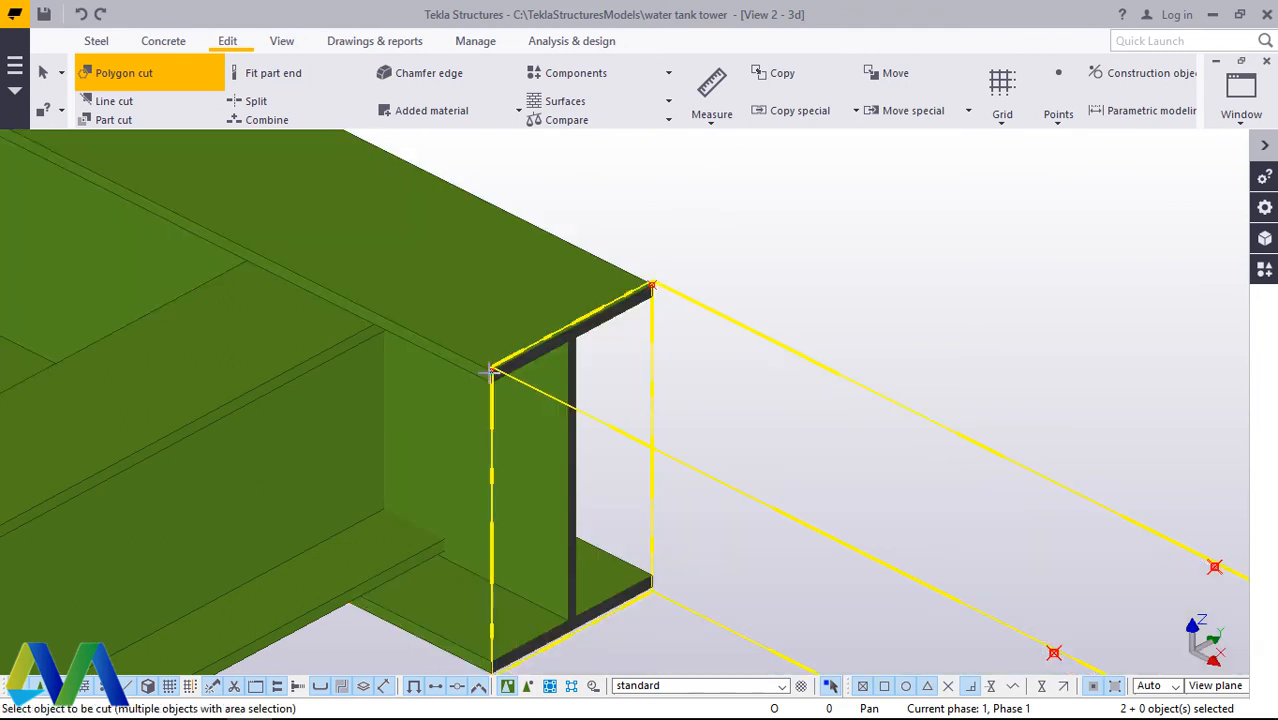
pyautogui.rightClick(785, 314)
pyautogui.click(845, 331)
pyautogui.rightClick(856, 286)
pyautogui.click(797, 242)
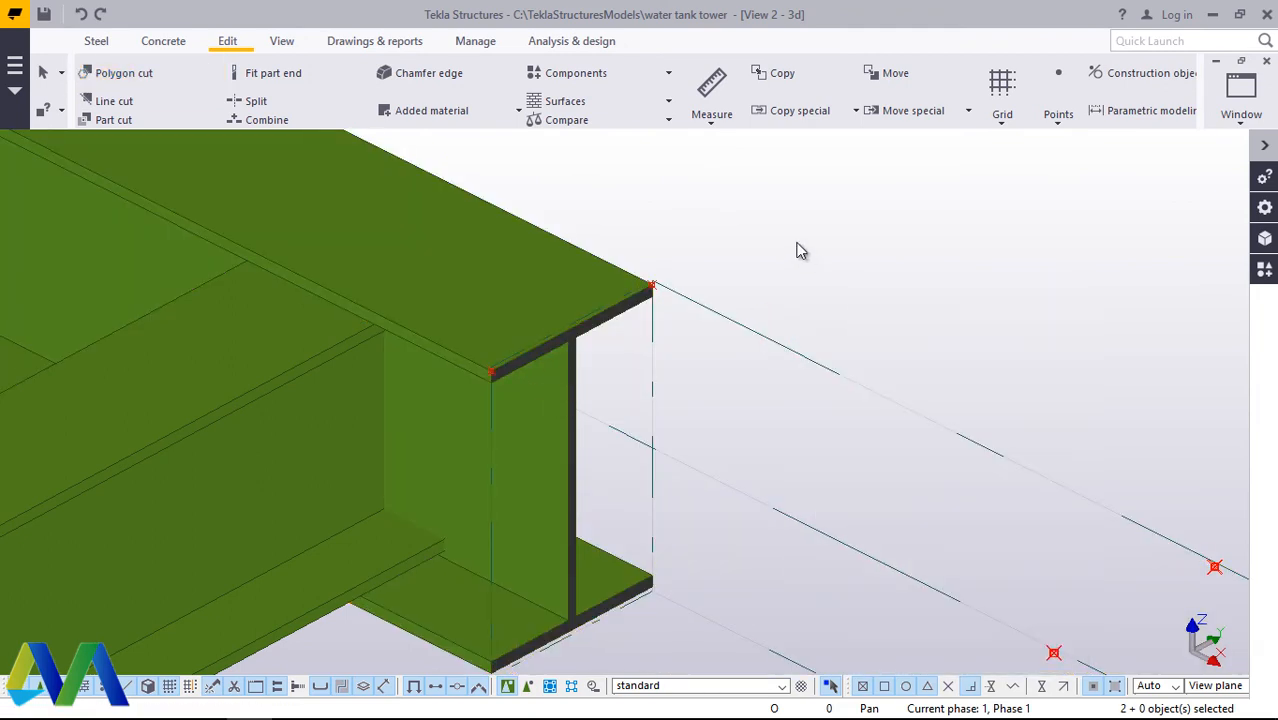
# Step: Clear the leftover points and cut outline around the shortened beam from the view
pyautogui.rightClick(797, 242)
pyautogui.click(866, 352)
pyautogui.scroll(-10, 833, 371)
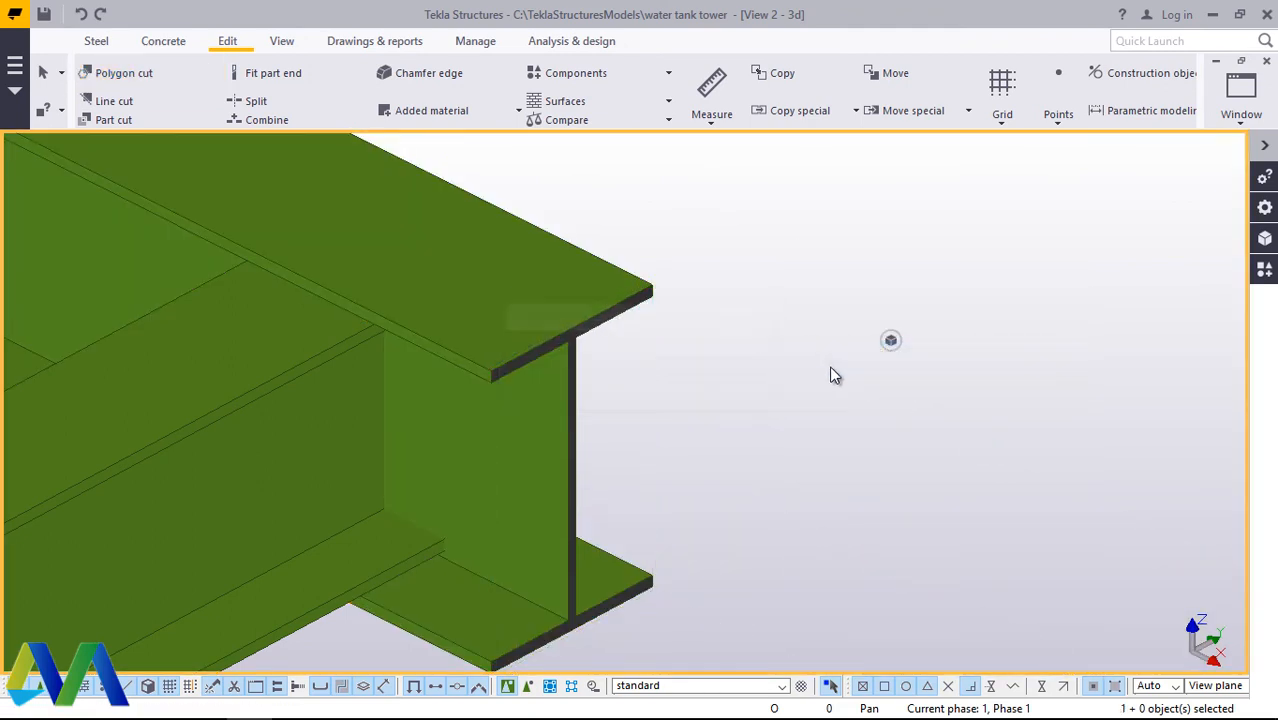
pyautogui.scroll(-8, 903, 445)
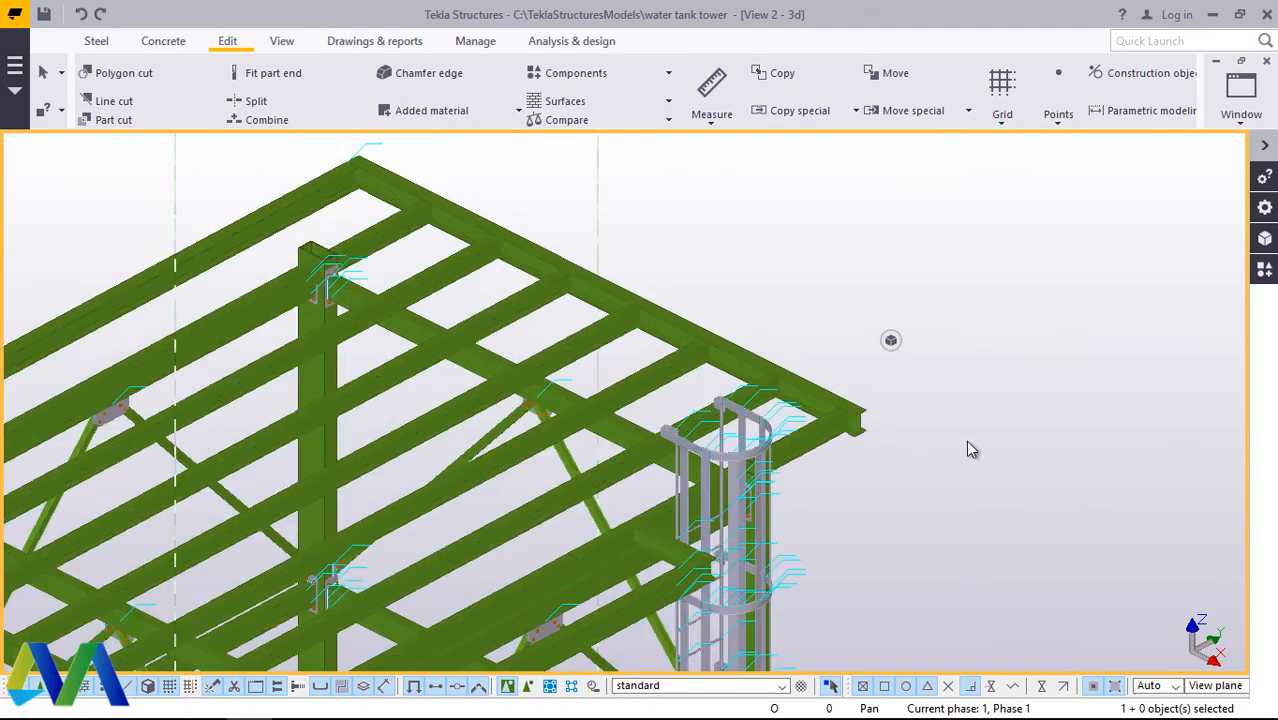
# Step: Rotate the model around the opposite corner of the grid and examine the beam crossing beside the column head
pyautogui.scroll(5, 415, 492)
pyautogui.scroll(5, 415, 492)
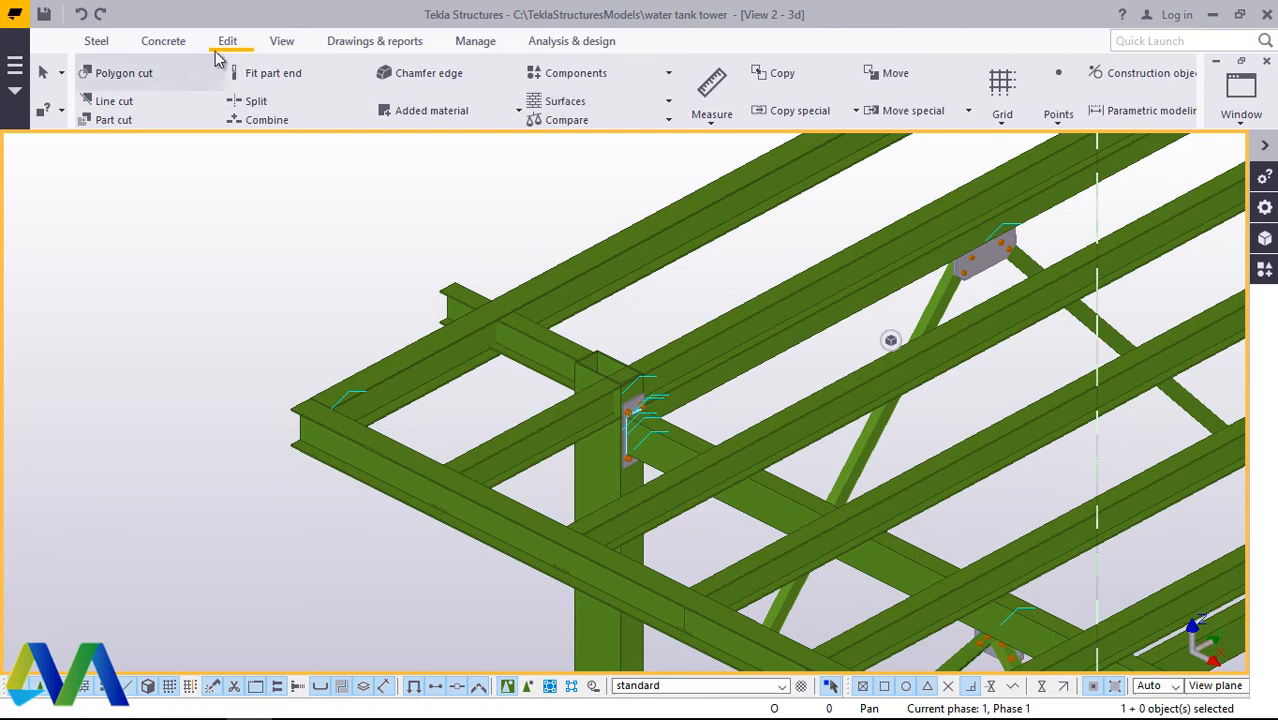
pyautogui.click(282, 41)
pyautogui.click(692, 106)
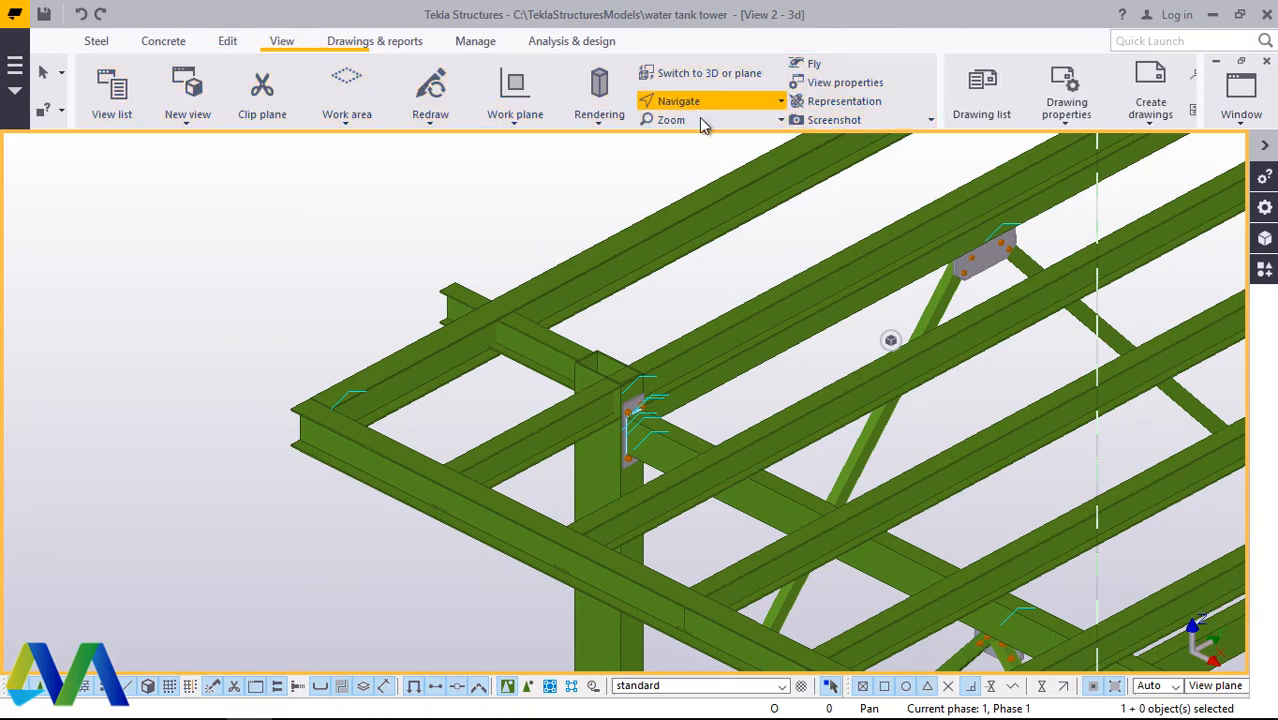
pyautogui.click(703, 164)
pyautogui.moveTo(665, 450)
pyautogui.mouseDown()
pyautogui.moveTo(311, 402)
pyautogui.moveTo(525, 371)
pyautogui.moveTo(950, 428)
pyautogui.mouseUp()
pyautogui.scroll(-10, 950, 428)
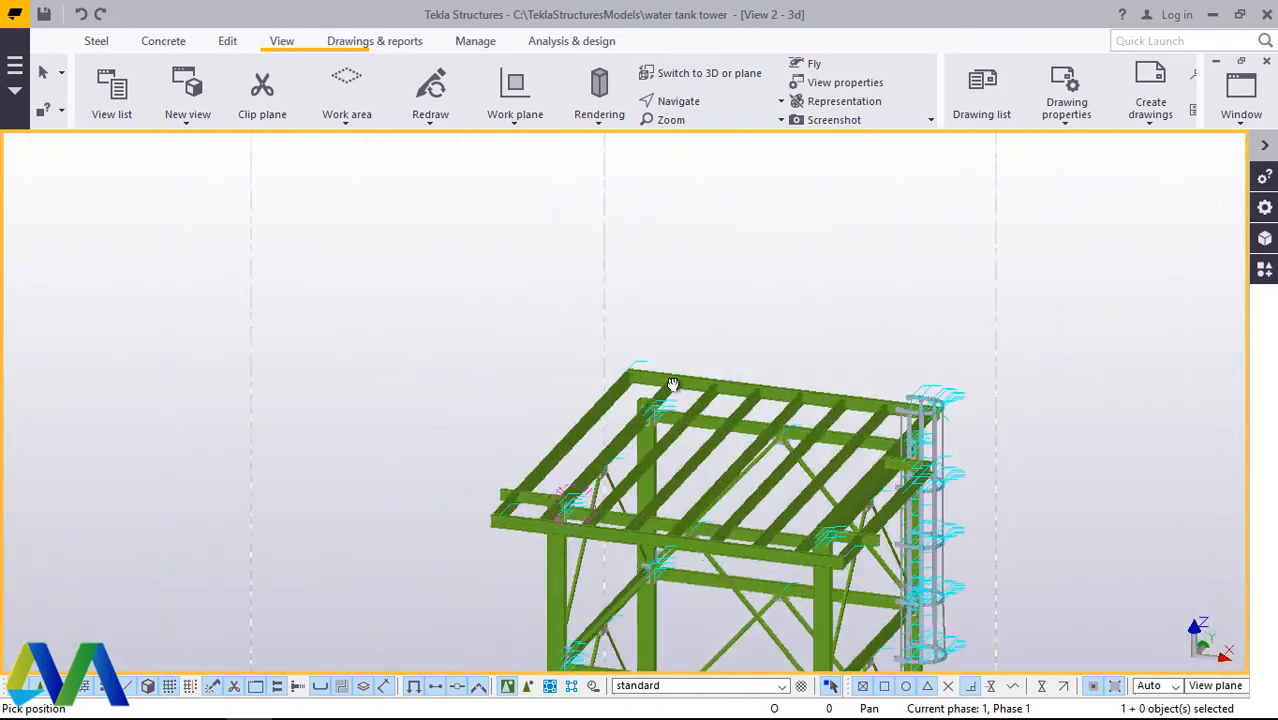
pyautogui.moveTo(673, 384); pyautogui.dragTo(660, 443)
pyautogui.scroll(10, 795, 607)
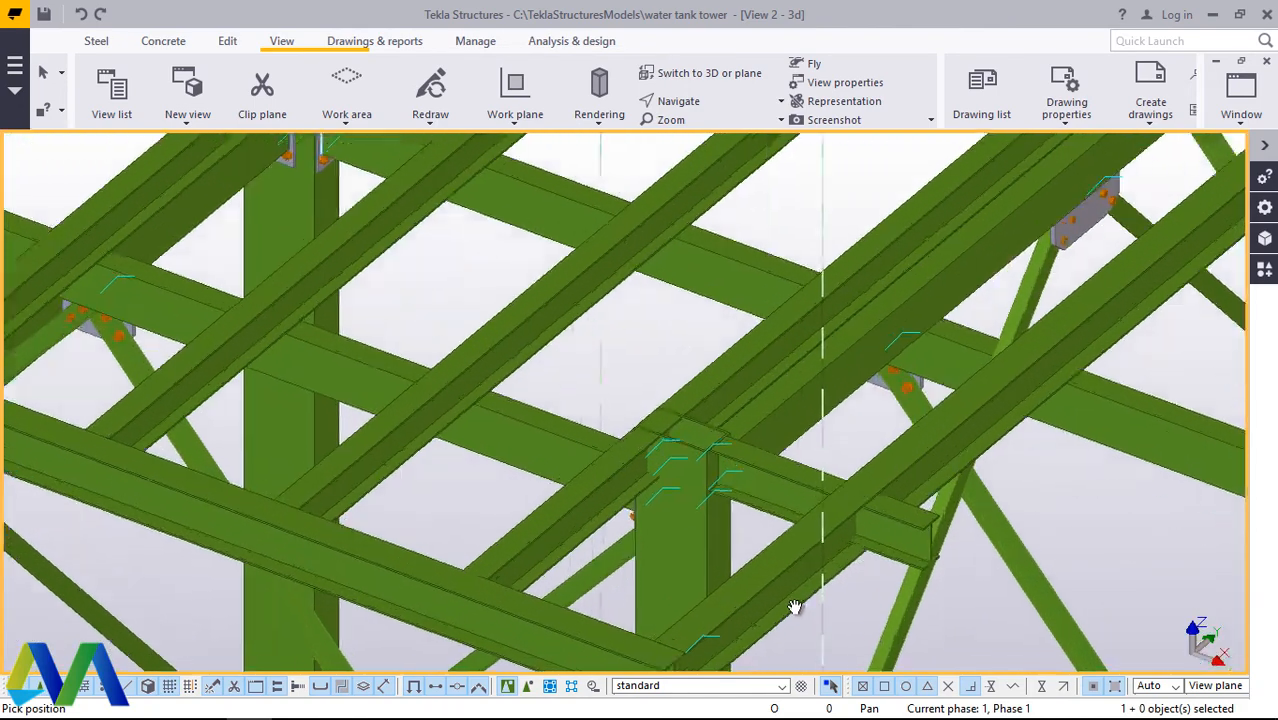
pyautogui.scroll(5, 780, 540)
pyautogui.rightClick(771, 406)
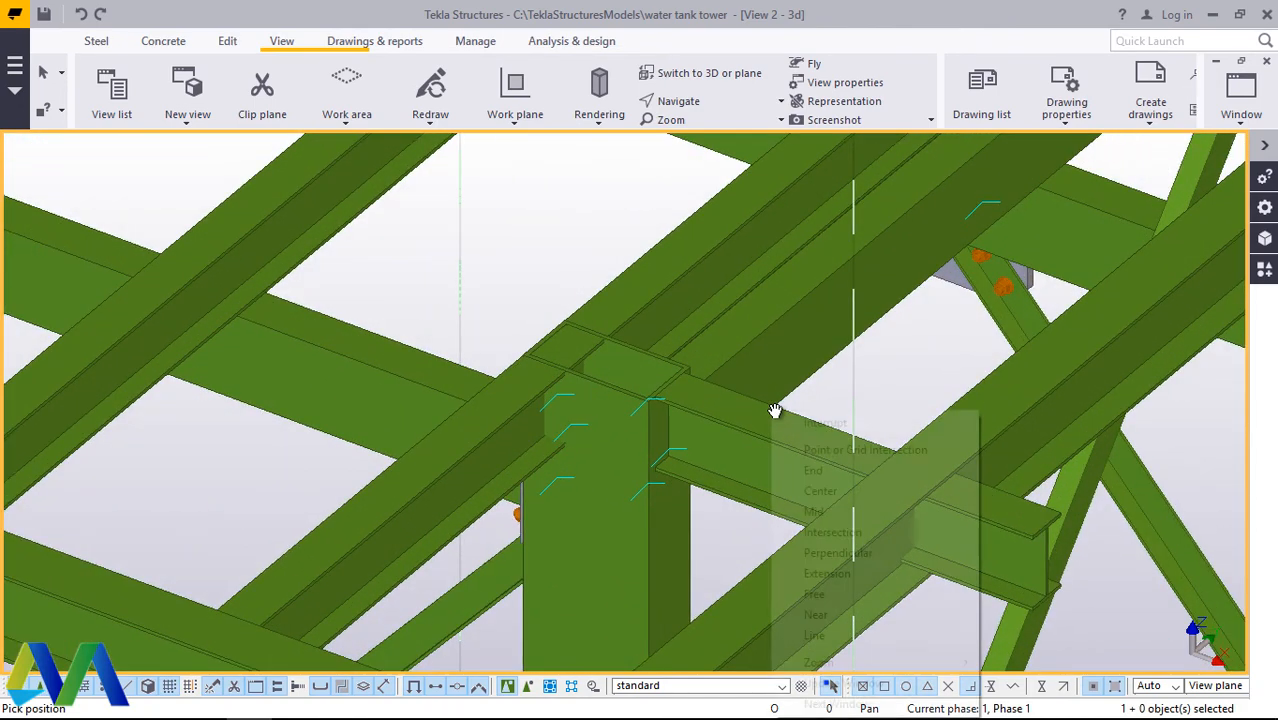
pyautogui.click(802, 422)
# Step: Open the component catalog and replace the search text with "end"
pyautogui.click(1264, 270)
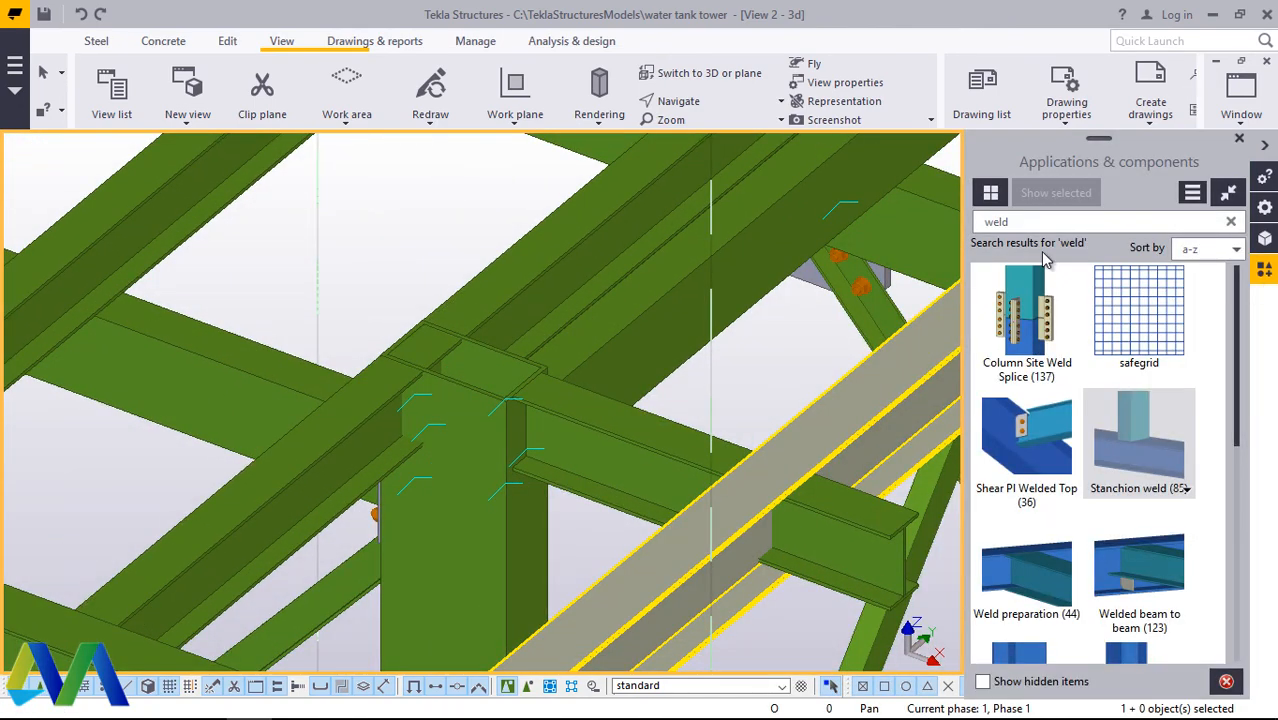
pyautogui.press('BackSpace')
pyautogui.press('BackSpace')
pyautogui.press('BackSpace')
pyautogui.press('BackSpace')
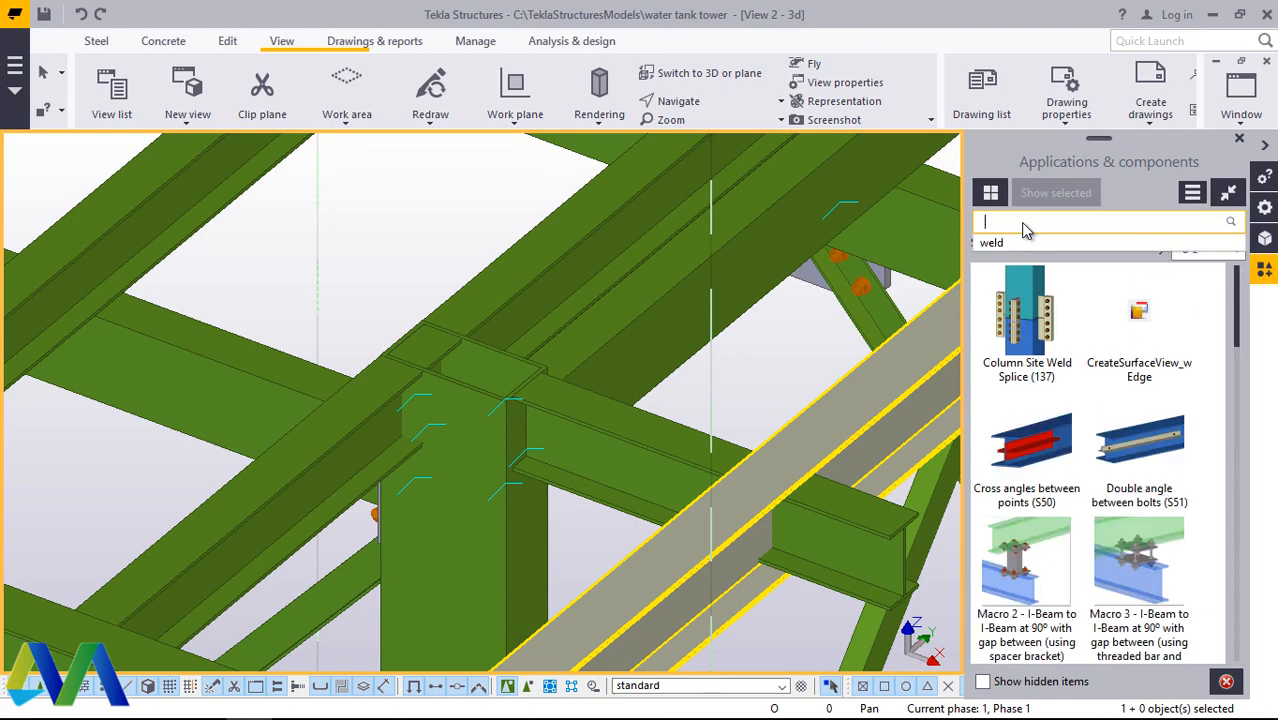
pyautogui.write('end')
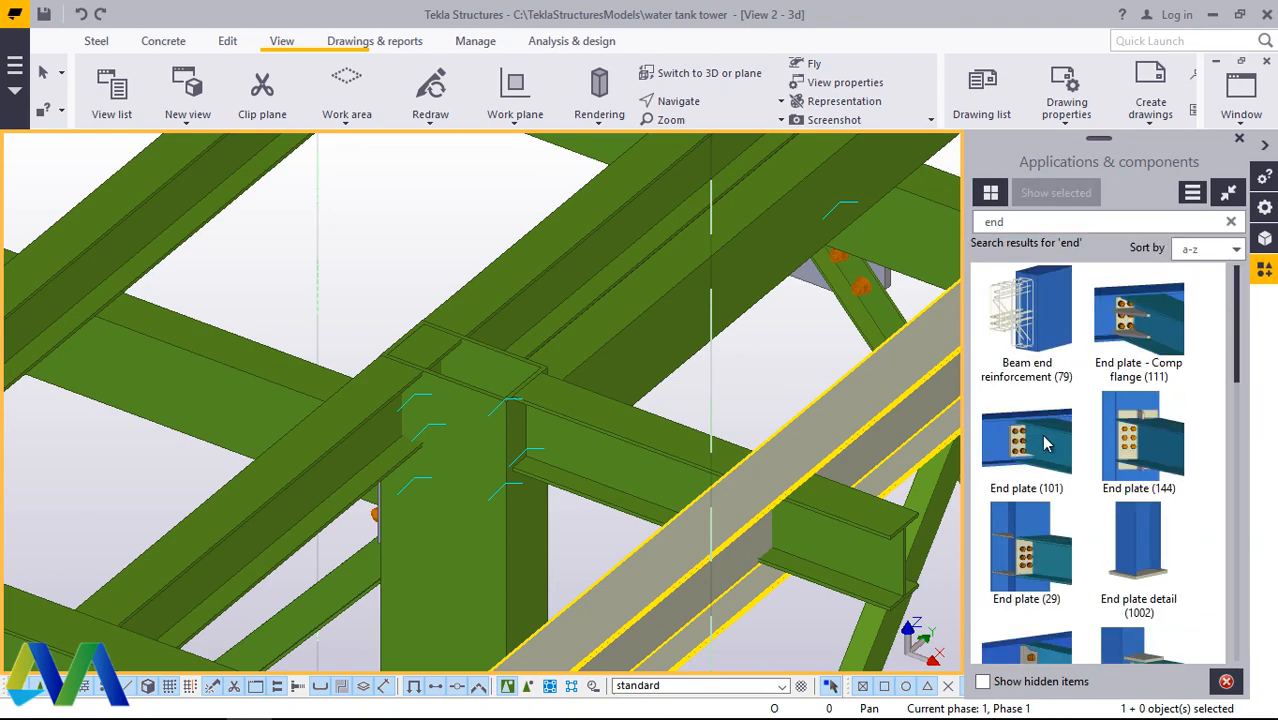
# Step: Connect the beam beside the column head to the long edge beam with End plate (101), end the command and close the catalog
pyautogui.click(1046, 443)
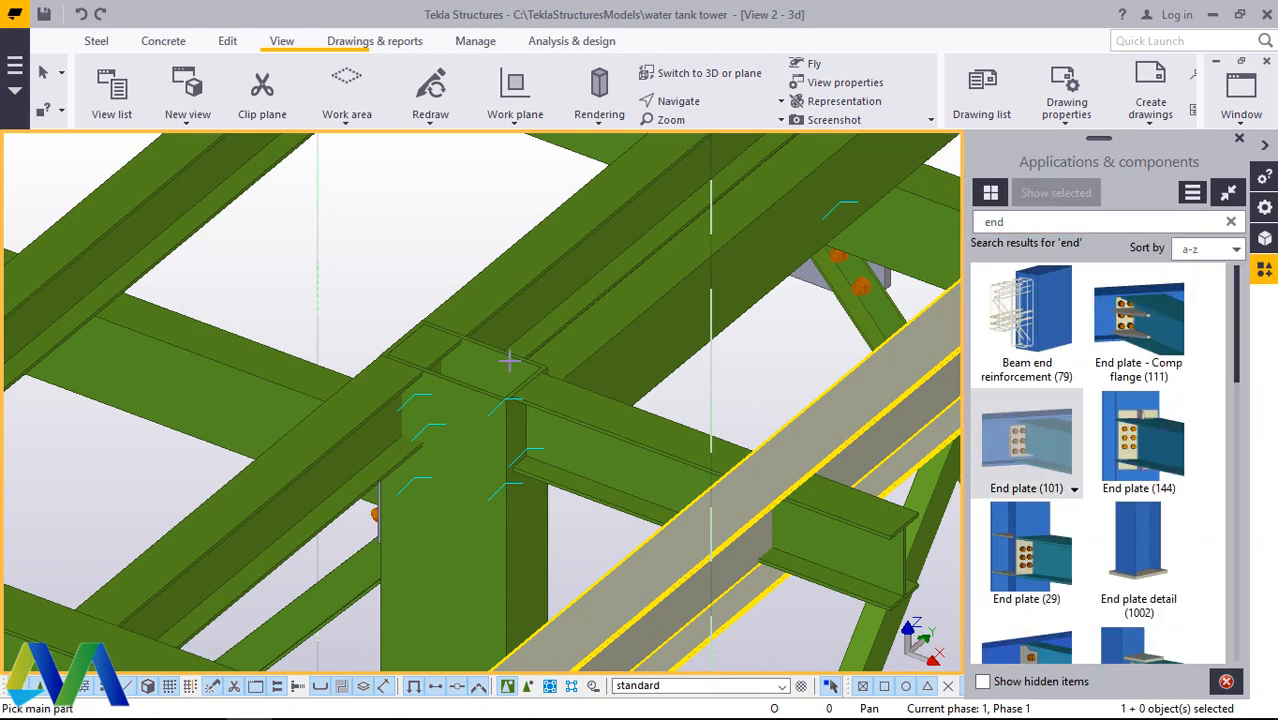
pyautogui.scroll(-4, 510, 360)
pyautogui.scroll(5, 626, 428)
pyautogui.scroll(2, 626, 428)
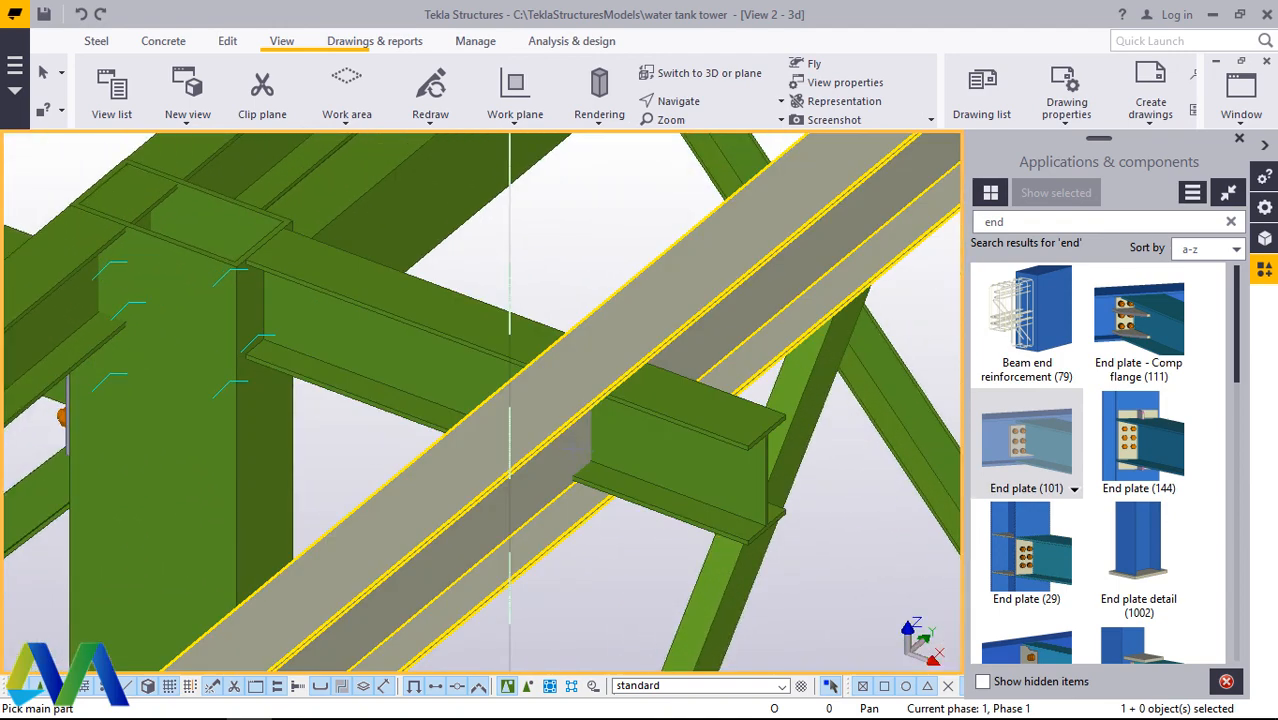
pyautogui.click(572, 455)
pyautogui.click(472, 320)
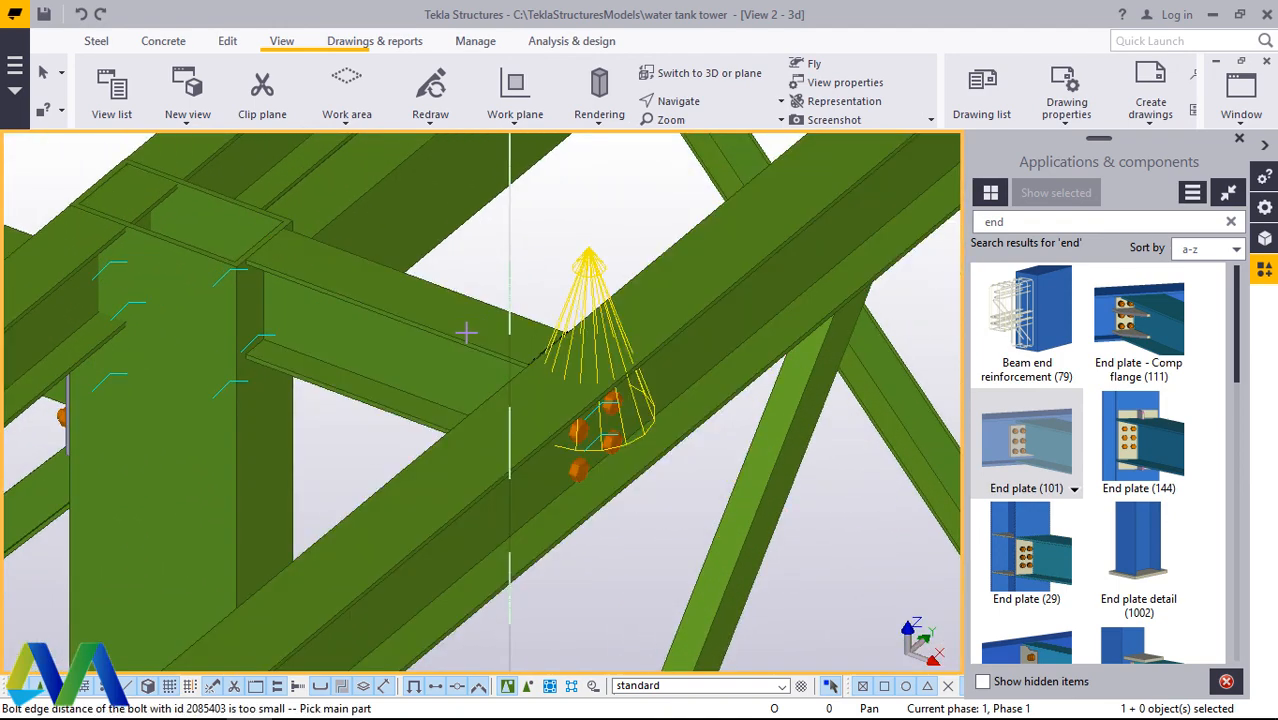
pyautogui.scroll(-5, 437, 412)
pyautogui.rightClick(590, 328)
pyautogui.click(656, 344)
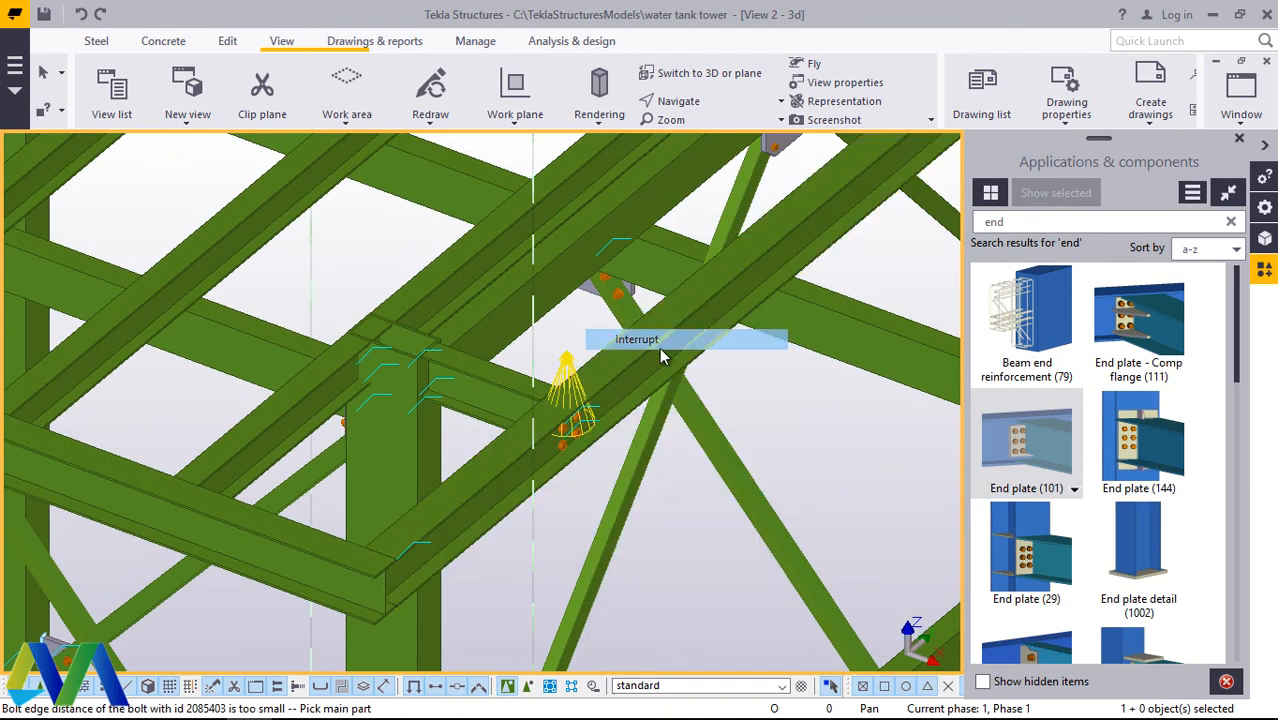
pyautogui.click(1240, 140)
# Step: Rotate the model to the inner face of the edge beam and open the properties of the new end plate connection
pyautogui.click(694, 104)
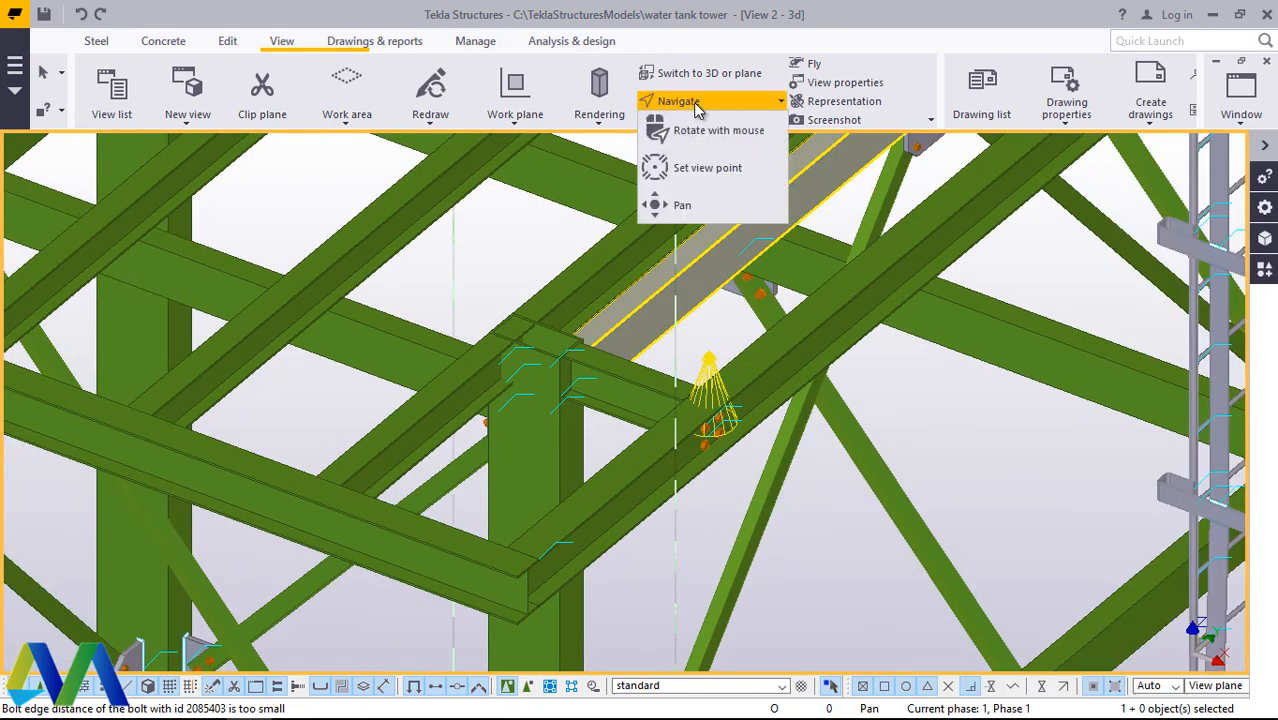
pyautogui.click(703, 130)
pyautogui.moveTo(704, 434); pyautogui.dragTo(1078, 368)
pyautogui.scroll(2, 747, 426)
pyautogui.scroll(2, 747, 426)
pyautogui.rightClick(735, 408)
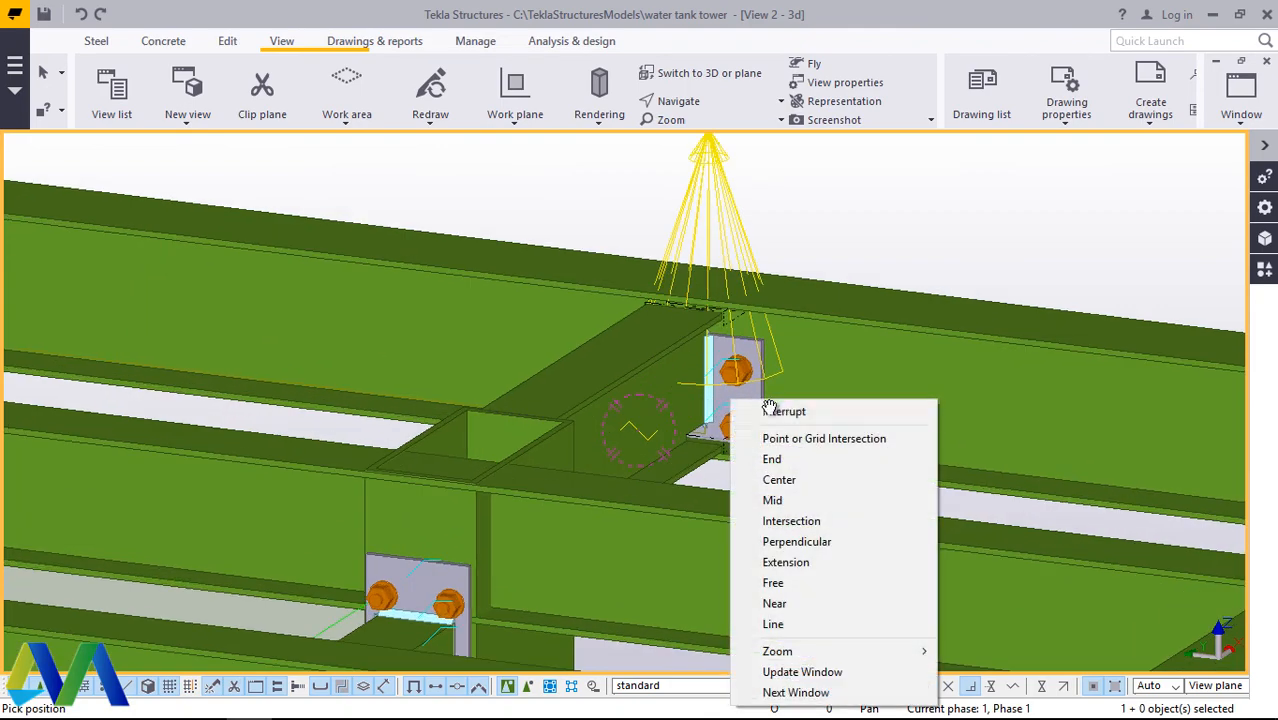
pyautogui.scroll(3, 735, 410)
pyautogui.doubleClick(742, 386)
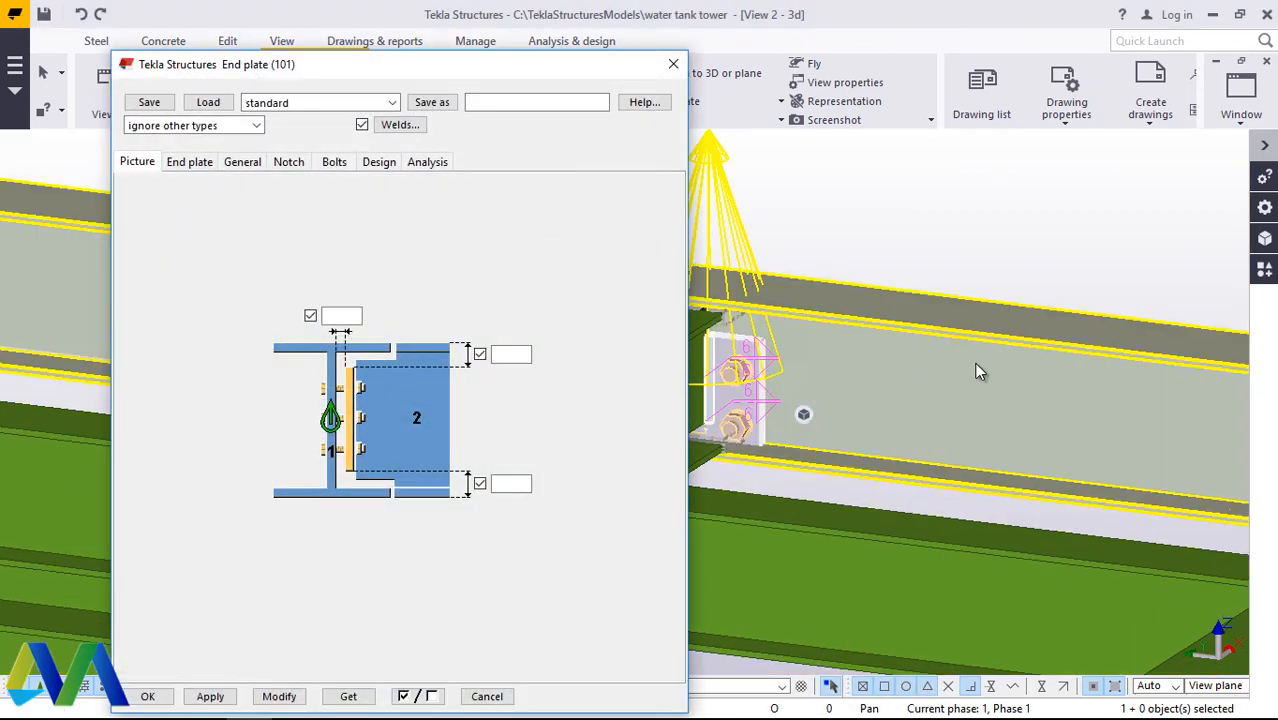
pyautogui.scroll(-3, 979, 371)
pyautogui.scroll(3, 862, 354)
pyautogui.scroll(1, 843, 388)
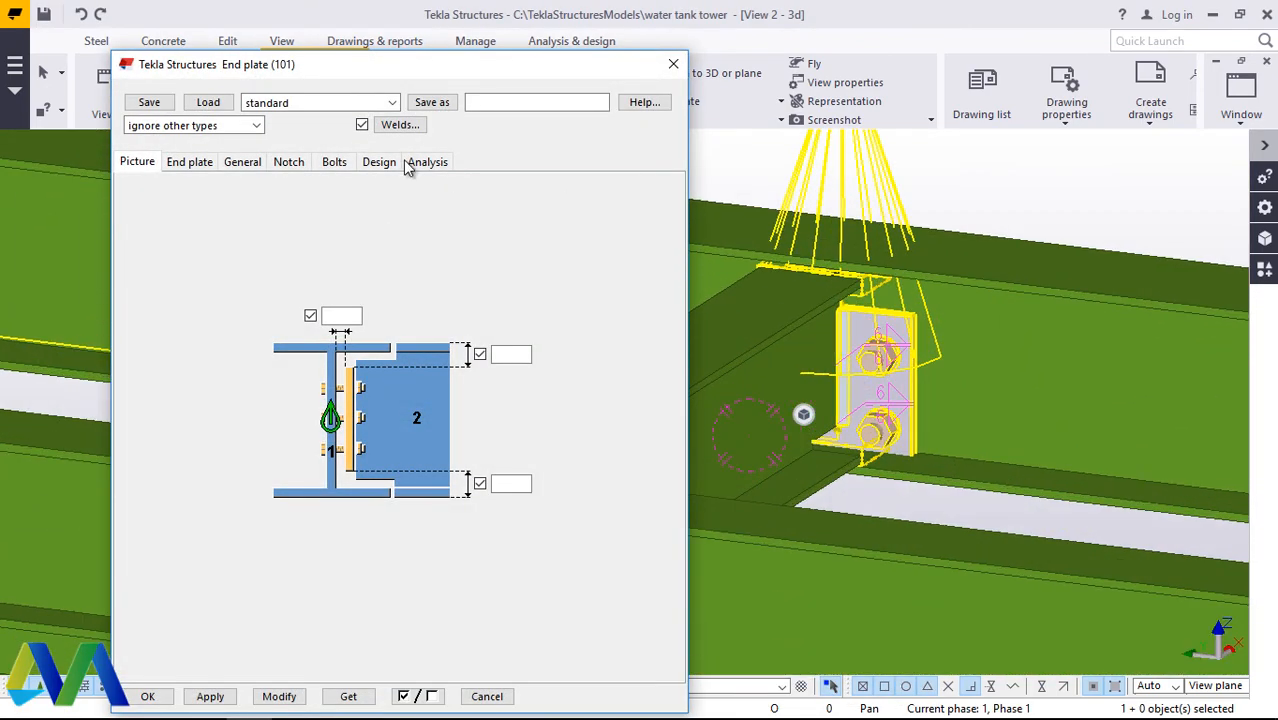
# Step: Set the end plate's bolt size to 16 and its bolt standard to HSFG-XOX
pyautogui.click(336, 165)
pyautogui.click(281, 194)
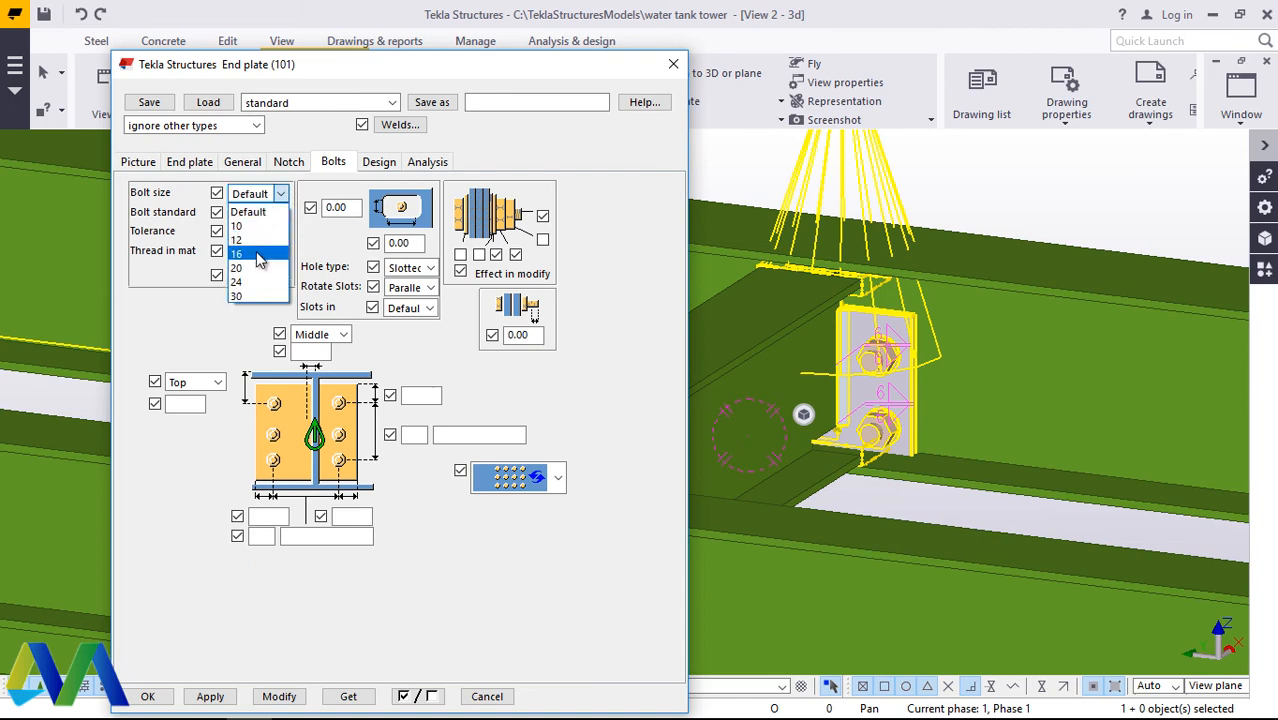
pyautogui.click(258, 256)
pyautogui.click(281, 213)
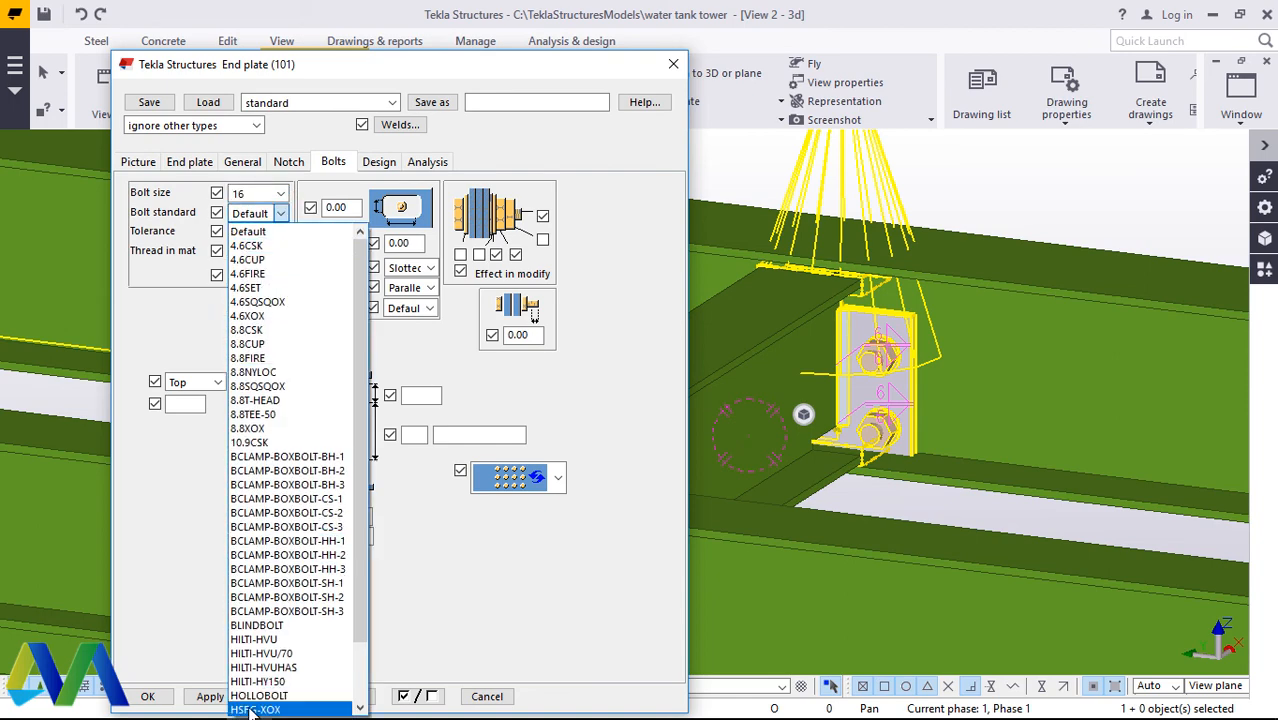
pyautogui.click(255, 709)
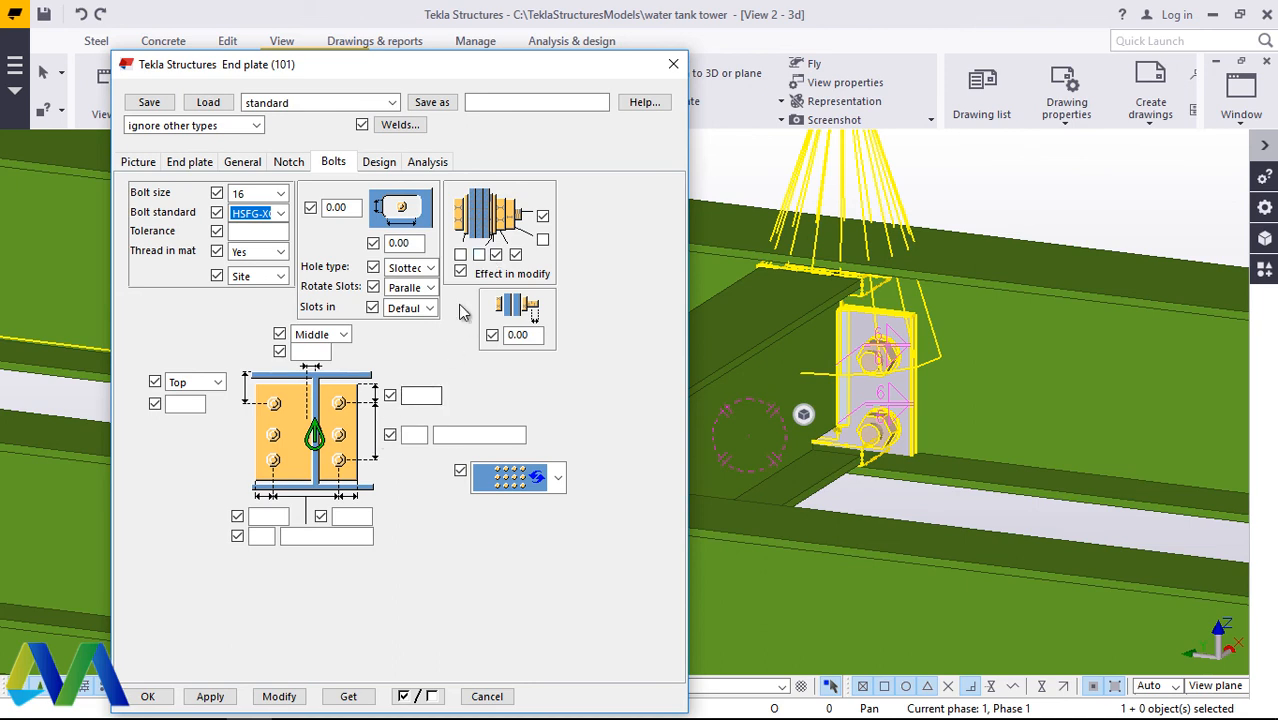
# Step: Set the bolt group's vertical position to Middle, apply the modification to the end plate connection and close its properties
pyautogui.click(218, 383)
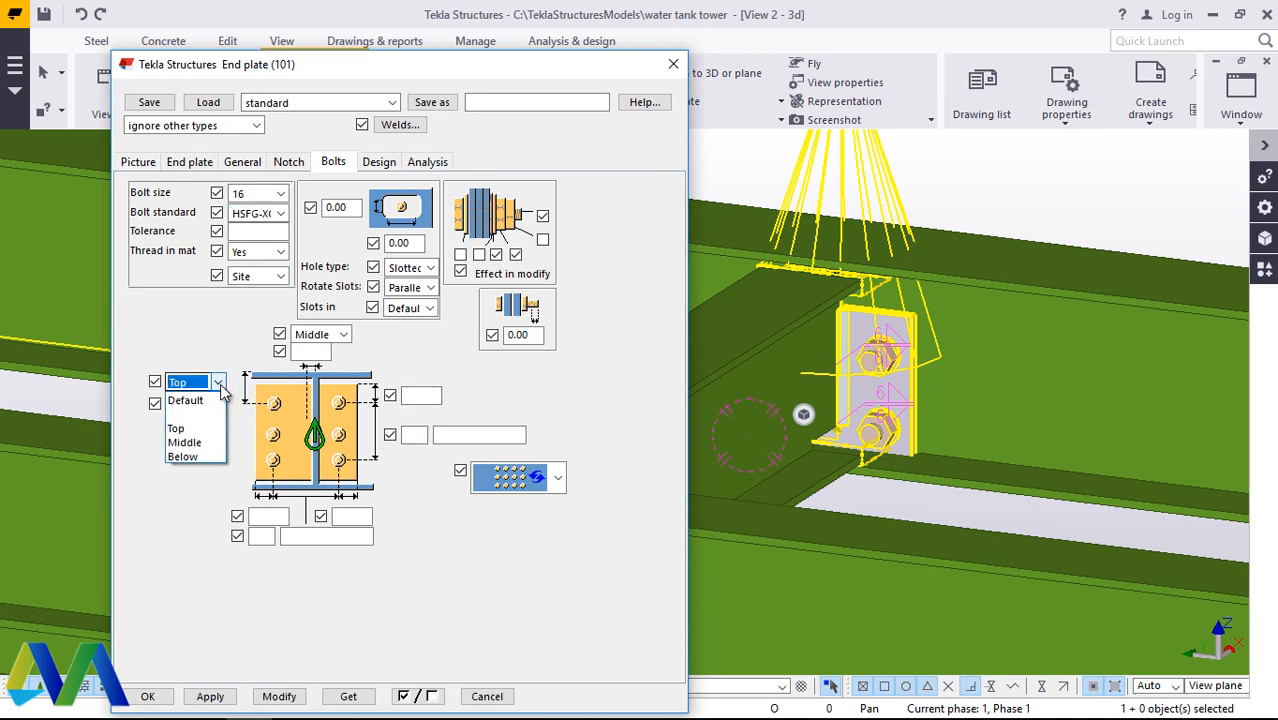
pyautogui.click(199, 442)
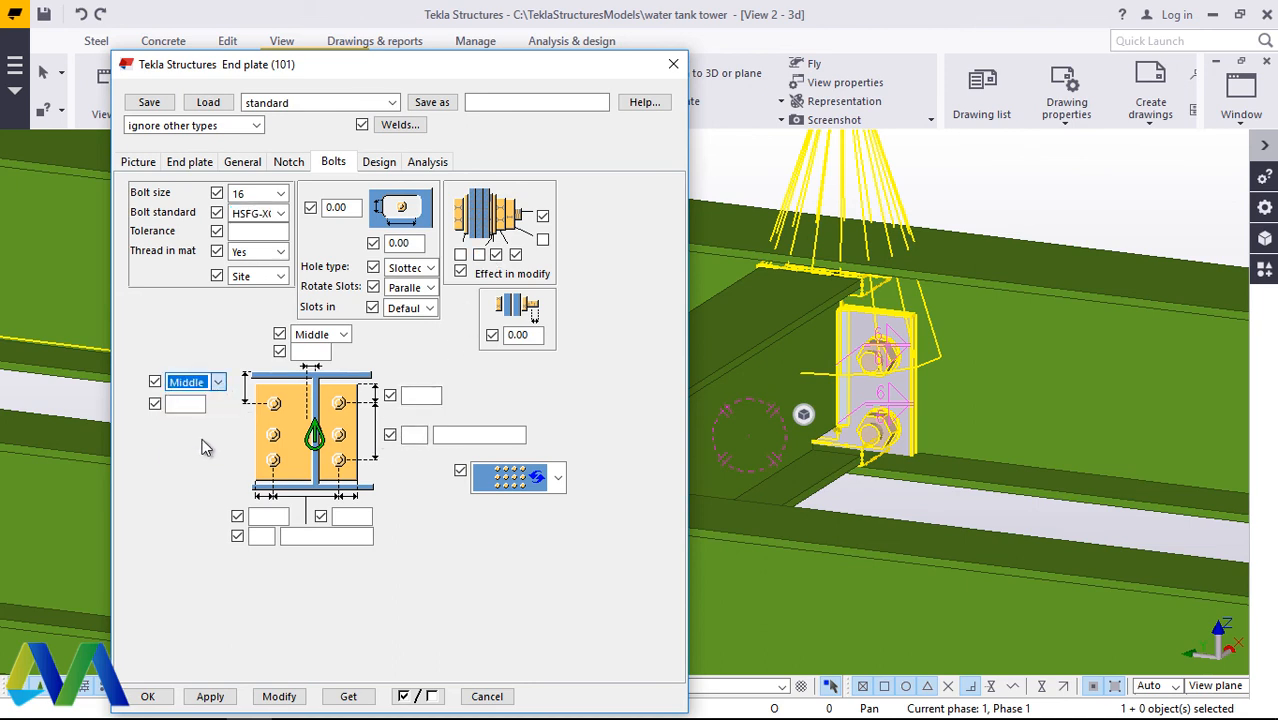
pyautogui.click(279, 696)
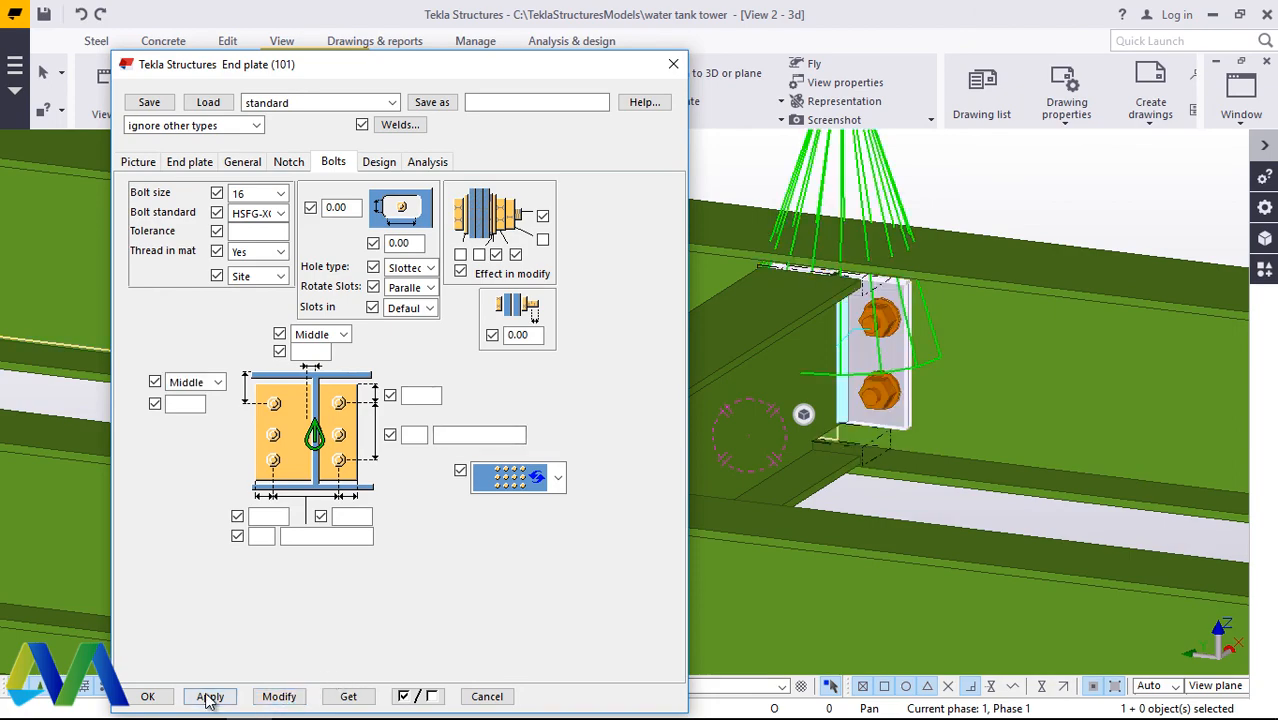
pyautogui.click(160, 700)
# Step: Examine the modified end plate up close and rotate the model back to the outer side of the edge beam
pyautogui.scroll(-6, 828, 440)
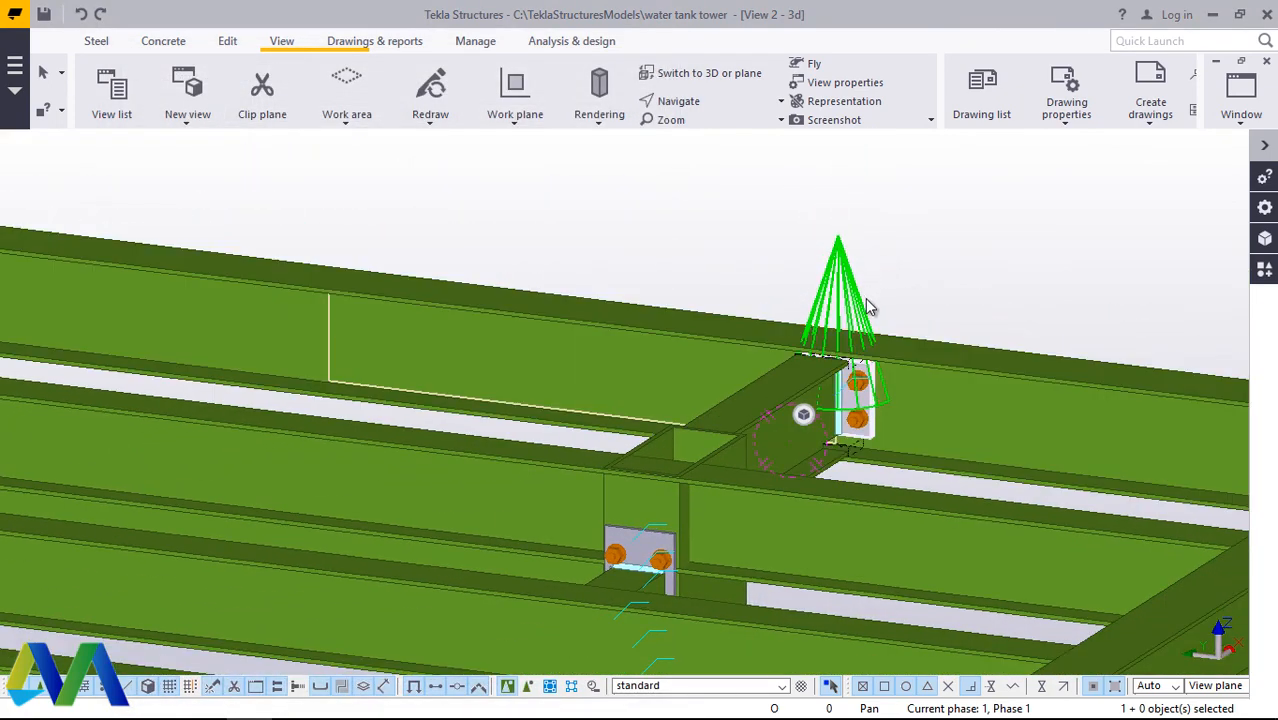
pyautogui.scroll(3, 866, 307)
pyautogui.scroll(2, 855, 332)
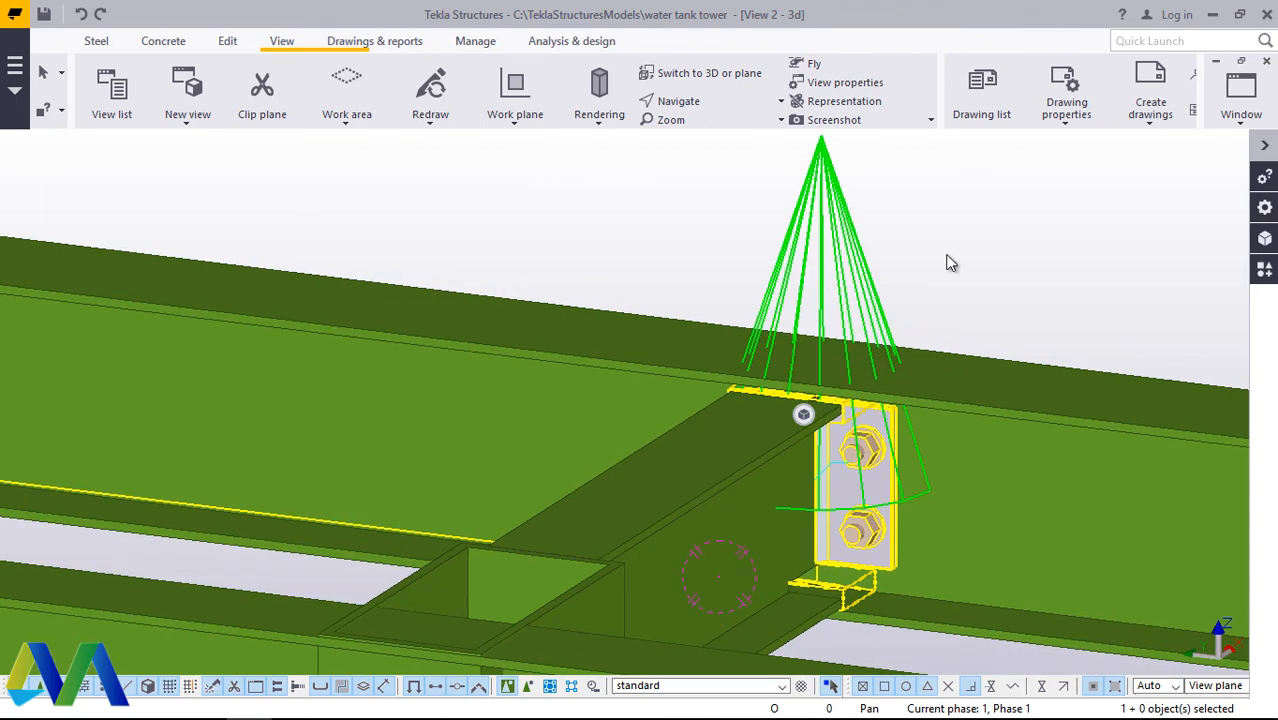
pyautogui.click(709, 101)
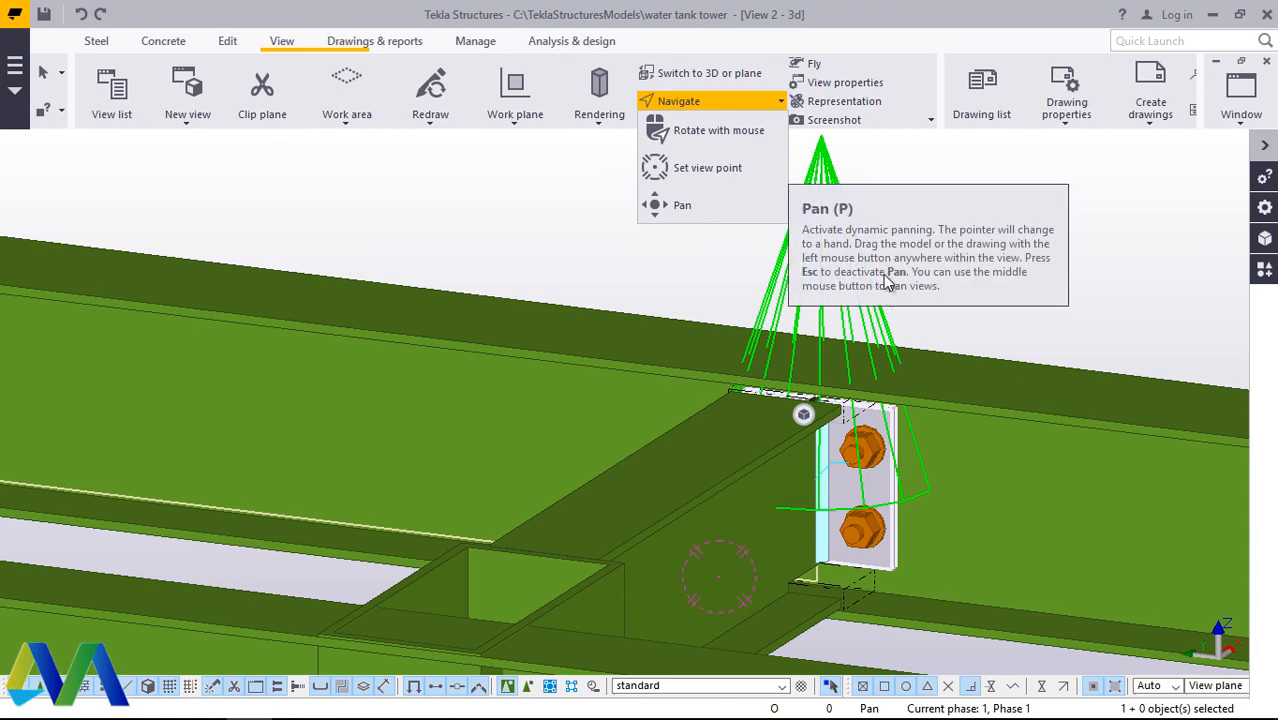
pyautogui.click(719, 131)
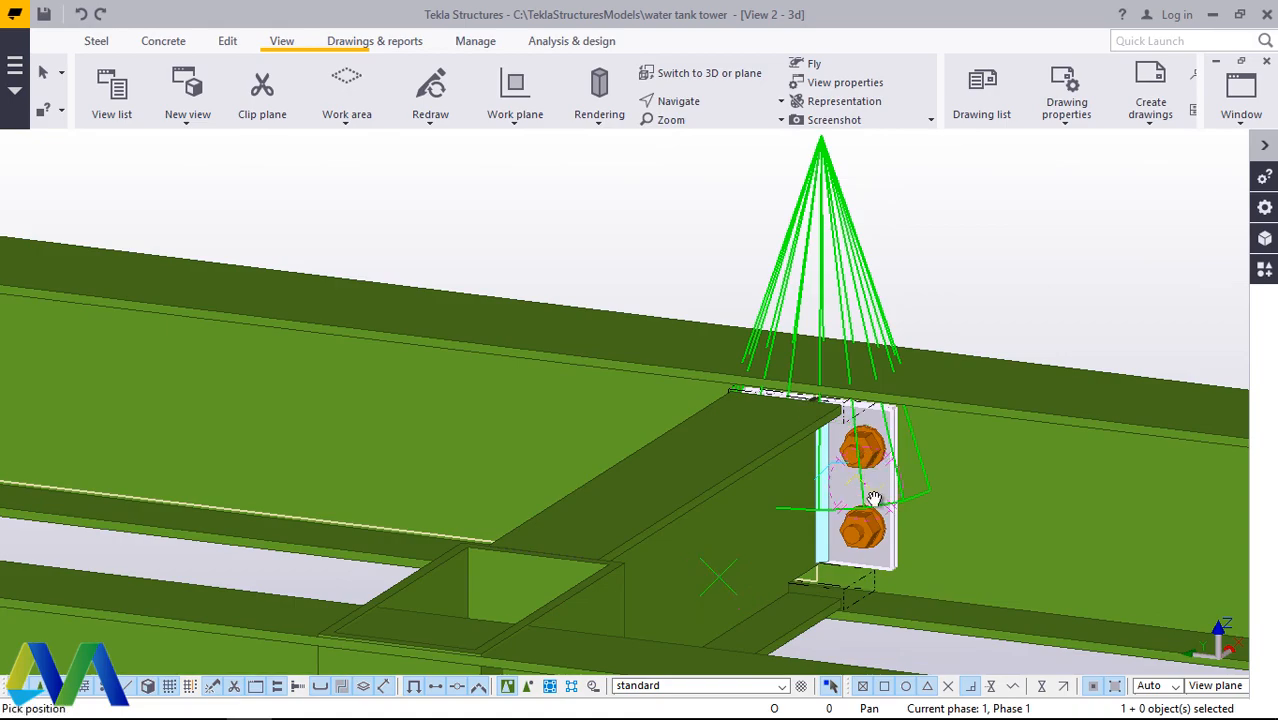
pyautogui.moveTo(874, 498); pyautogui.dragTo(782, 431)
pyautogui.rightClick(778, 436)
pyautogui.click(822, 140)
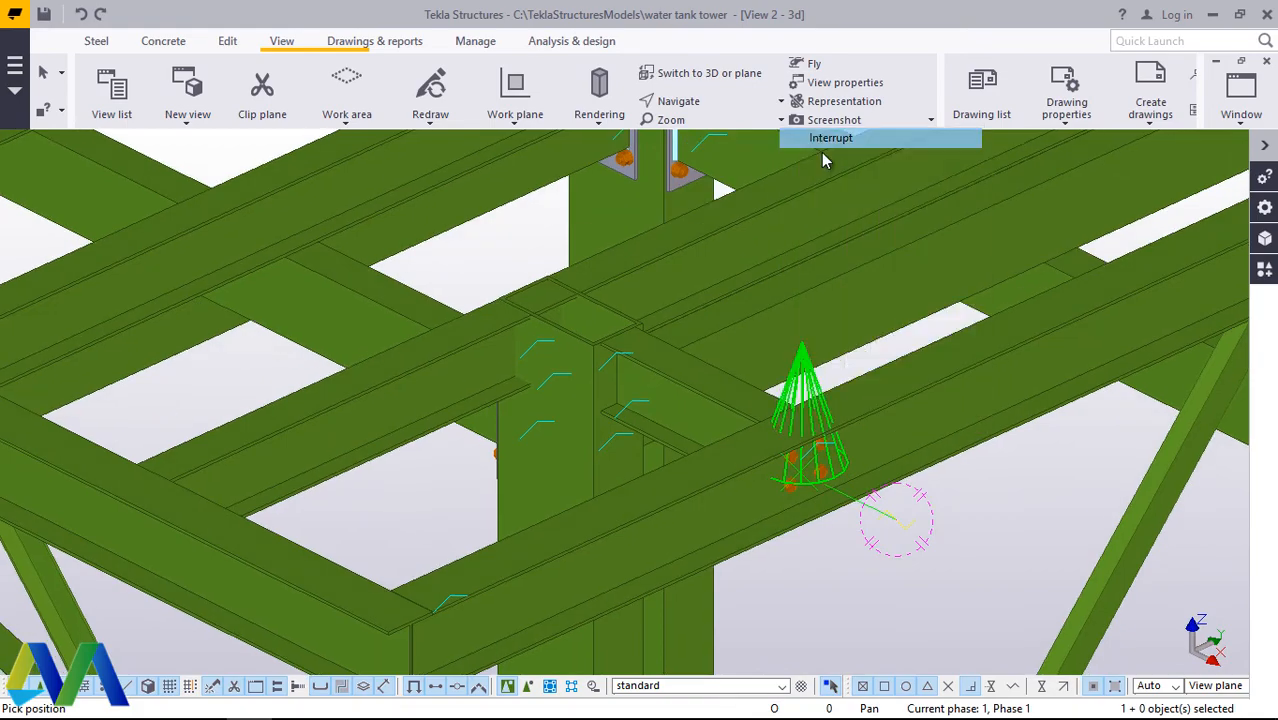
# Step: Join the short cross beam to the end of the outermost edge beam at the ladder with an End plate (101) connection
pyautogui.click(1264, 274)
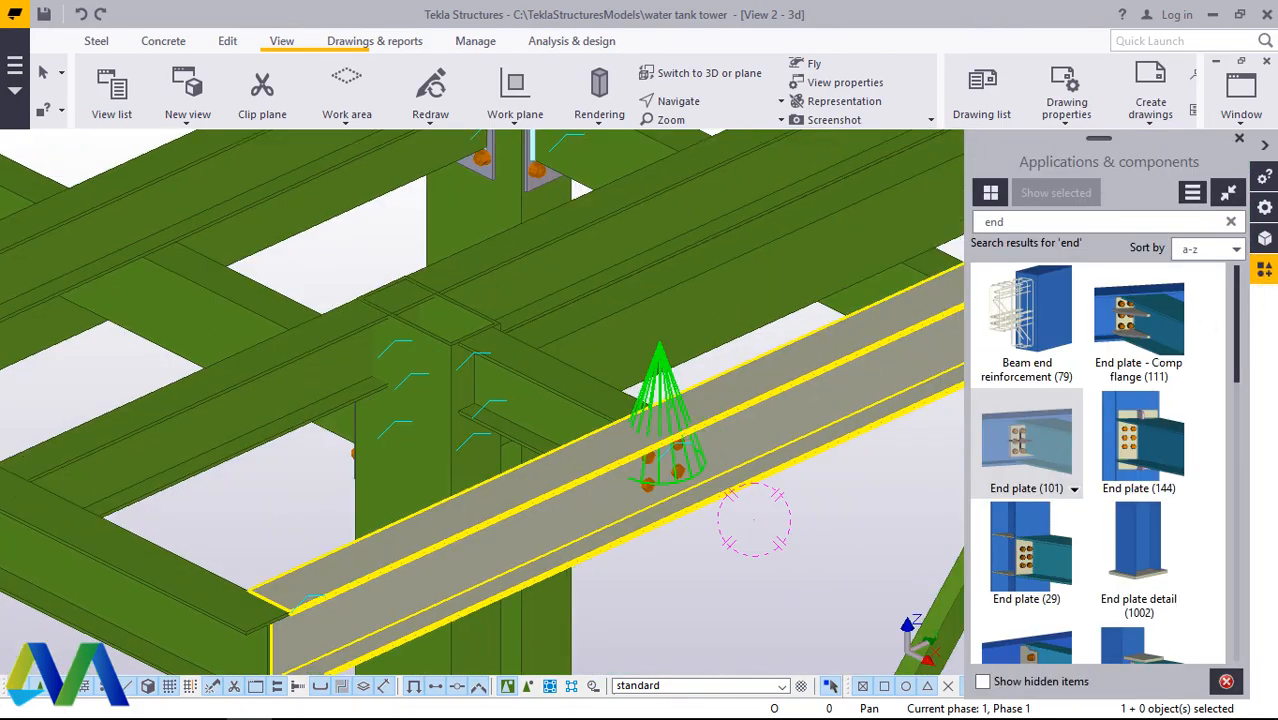
pyautogui.scroll(-13, 690, 493)
pyautogui.scroll(3, 707, 425)
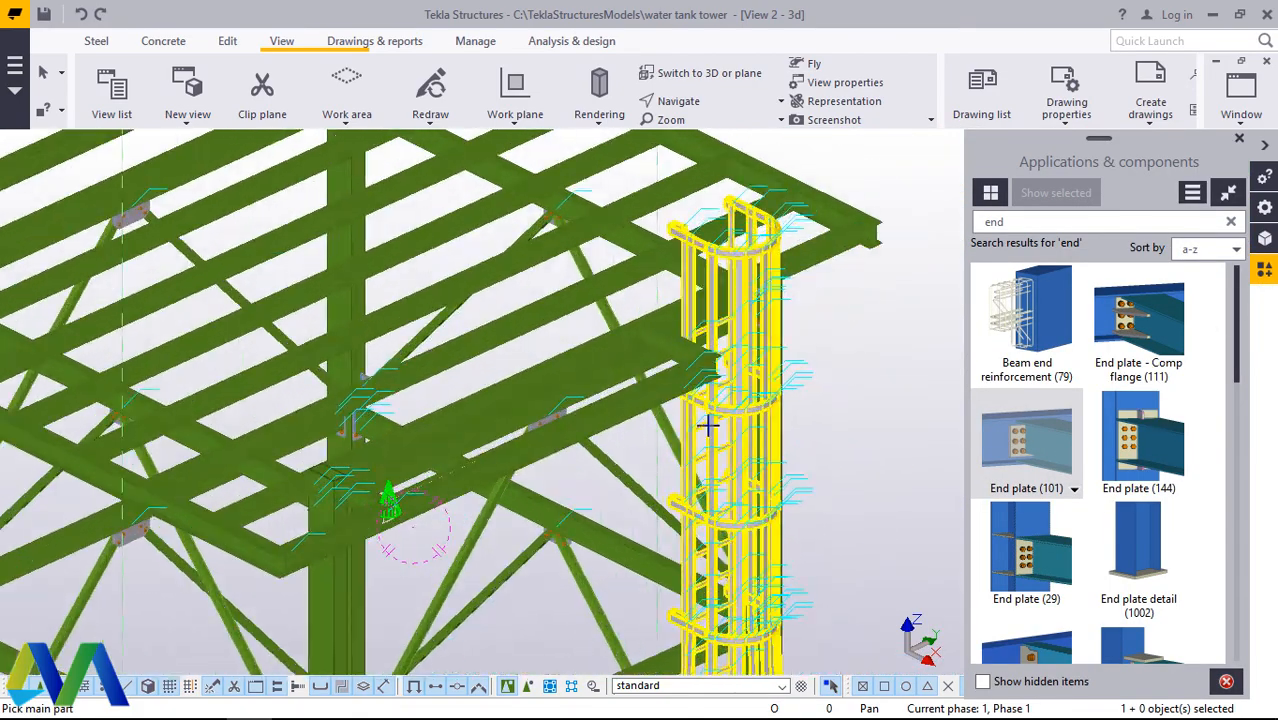
pyautogui.scroll(8, 707, 425)
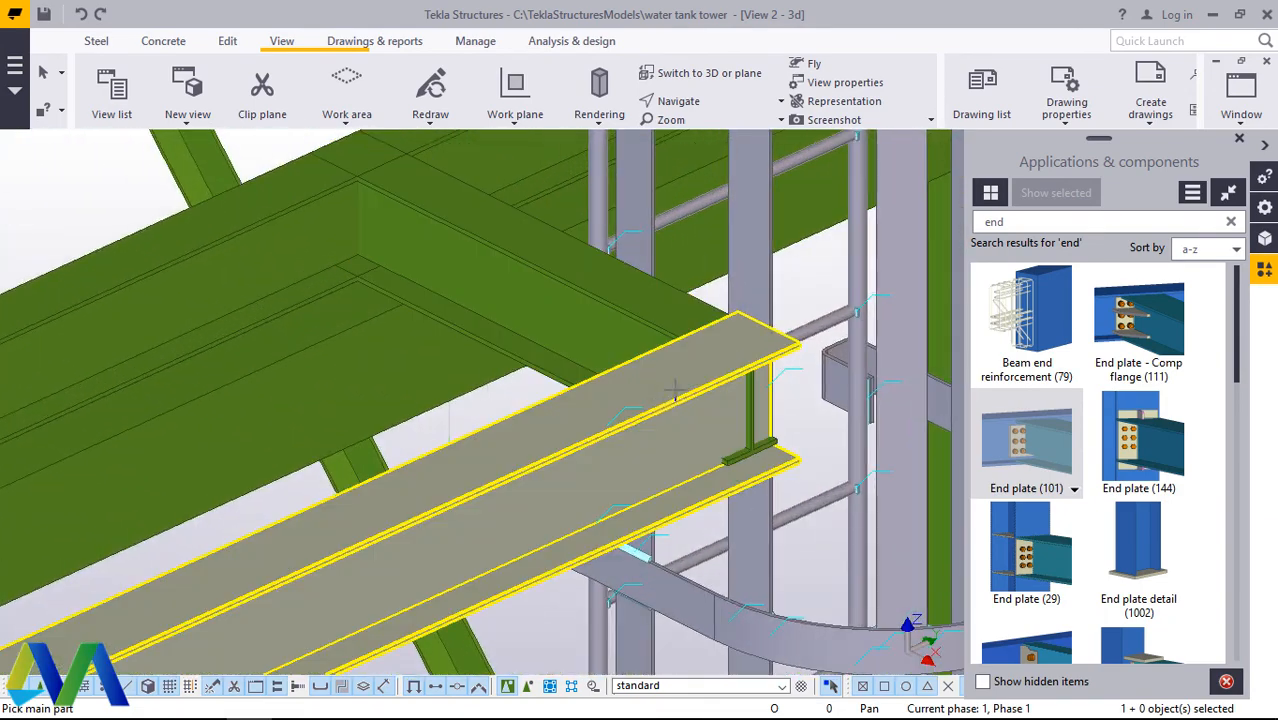
pyautogui.click(665, 392)
pyautogui.click(676, 316)
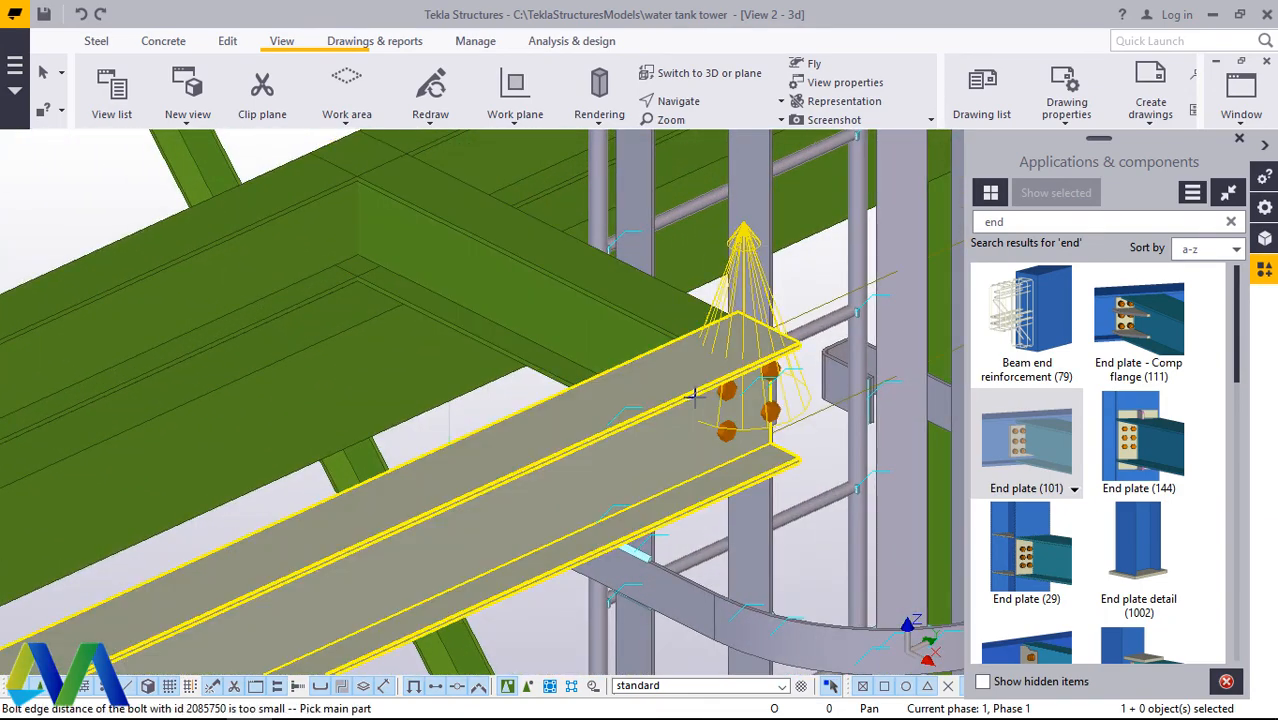
pyautogui.scroll(-3, 694, 398)
pyautogui.scroll(5, 692, 396)
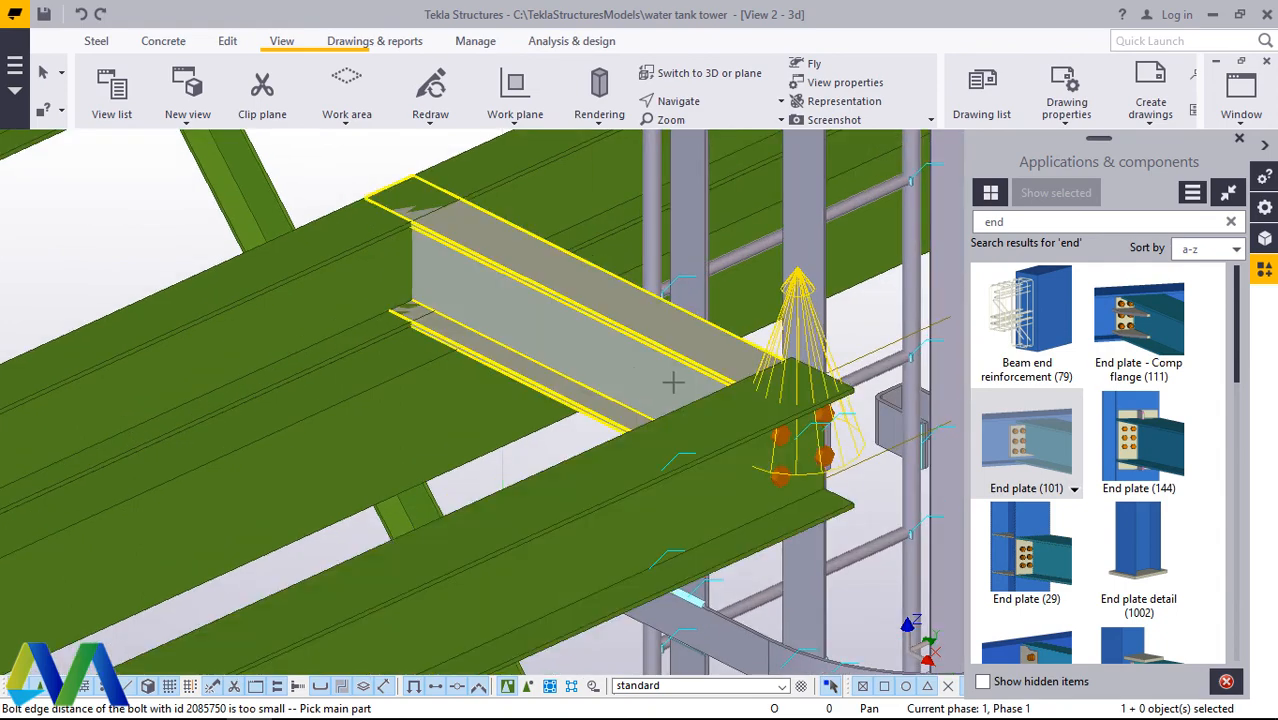
pyautogui.rightClick(680, 387)
pyautogui.click(733, 395)
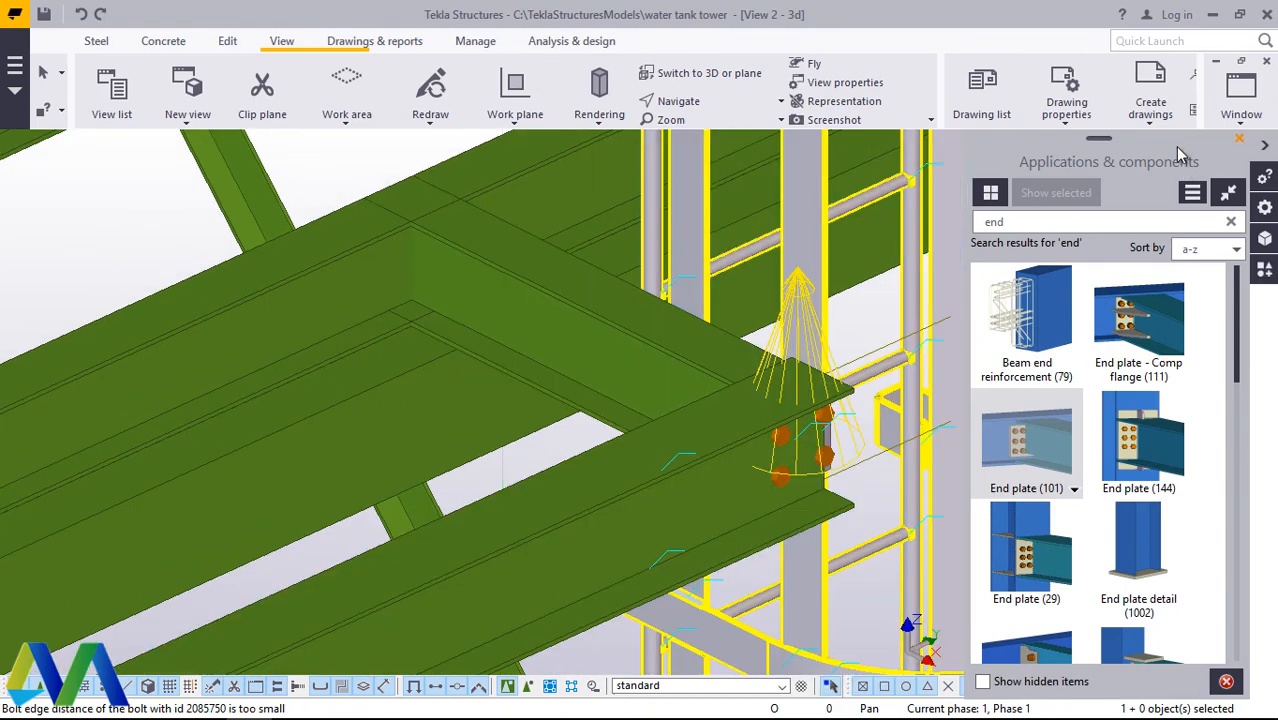
# Step: Close the component catalog and rotate the model to view the short beam and its new end plate from the inner side
pyautogui.click(1239, 139)
pyautogui.click(717, 107)
pyautogui.click(752, 162)
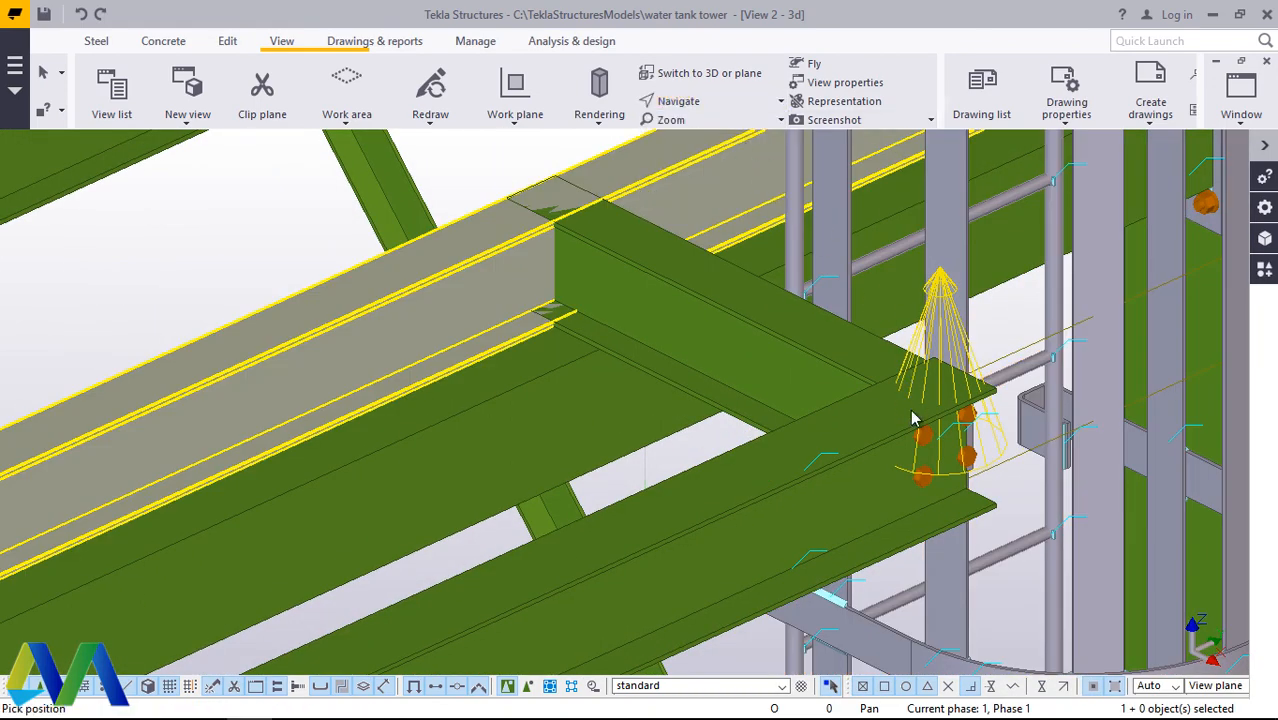
pyautogui.click(911, 411)
pyautogui.moveTo(914, 414)
pyautogui.keyDown('ctrl'); pyautogui.mouseDown(button='middle')
pyautogui.moveTo(1209, 359)
pyautogui.moveTo(1134, 450)
pyautogui.mouseUp(button='middle'); pyautogui.keyUp('ctrl')
pyautogui.moveTo(860, 478)
pyautogui.keyDown('ctrl'); pyautogui.mouseDown(button='middle')
pyautogui.moveTo(954, 494)
pyautogui.moveTo(1027, 471)
pyautogui.moveTo(1087, 494)
pyautogui.moveTo(1027, 508)
pyautogui.moveTo(865, 509)
pyautogui.moveTo(1084, 451)
pyautogui.moveTo(1245, 433)
pyautogui.moveTo(736, 508)
pyautogui.moveTo(733, 522)
pyautogui.moveTo(756, 372)
pyautogui.mouseUp(button='middle'); pyautogui.keyUp('ctrl')
pyautogui.scroll(6, 755, 560)
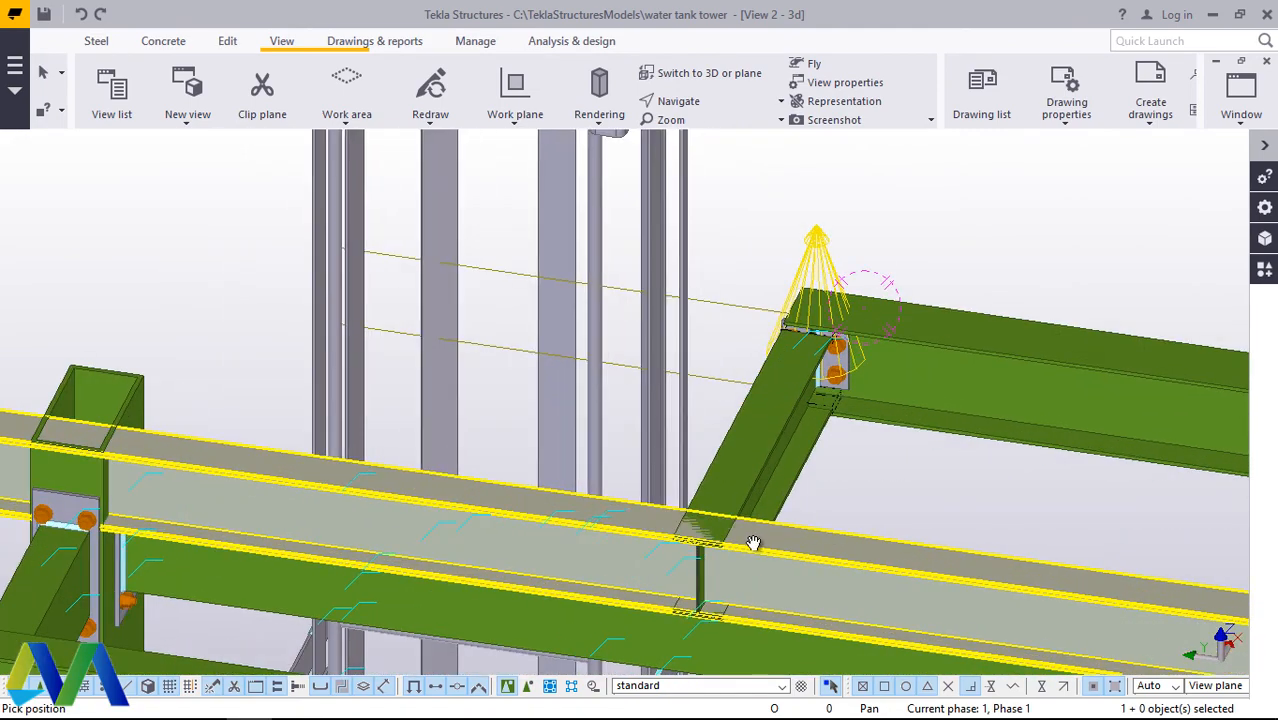
pyautogui.rightClick(1006, 436)
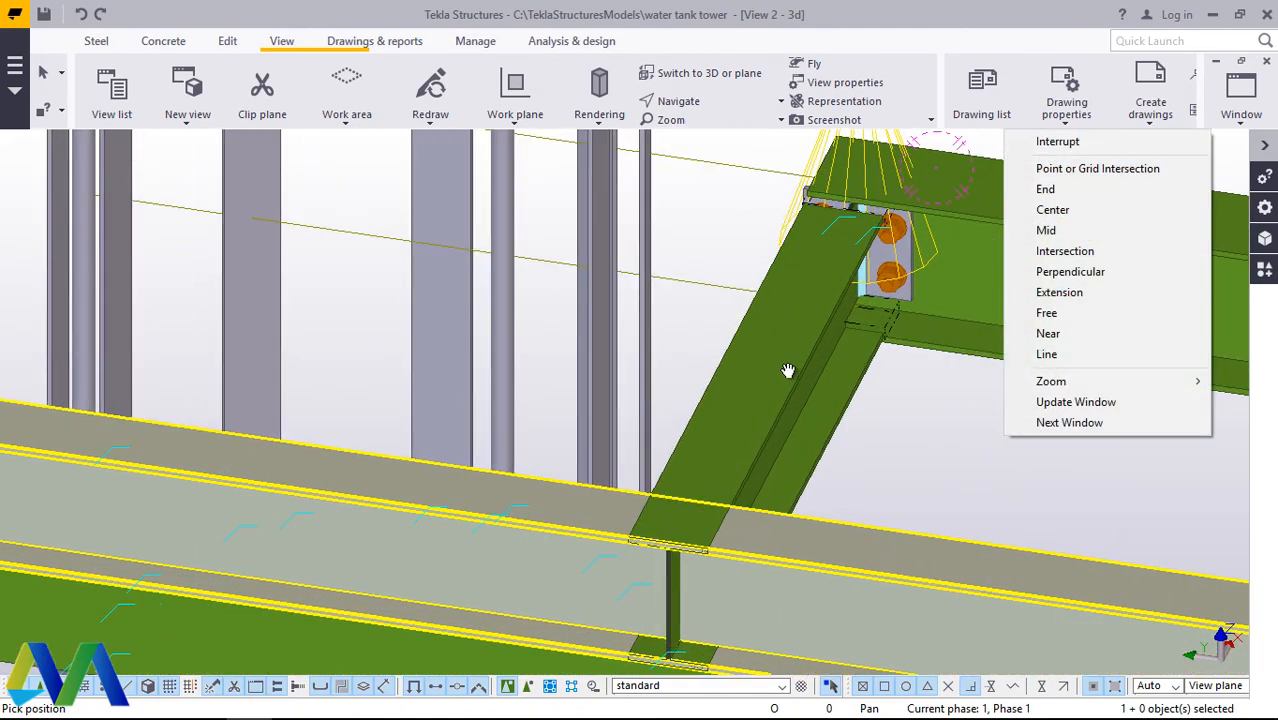
pyautogui.click(1041, 141)
# Step: Move the short cross beam 40 mm along the edge beam, inward from the edge beam's free end
pyautogui.click(800, 372)
pyautogui.rightClick(1030, 430)
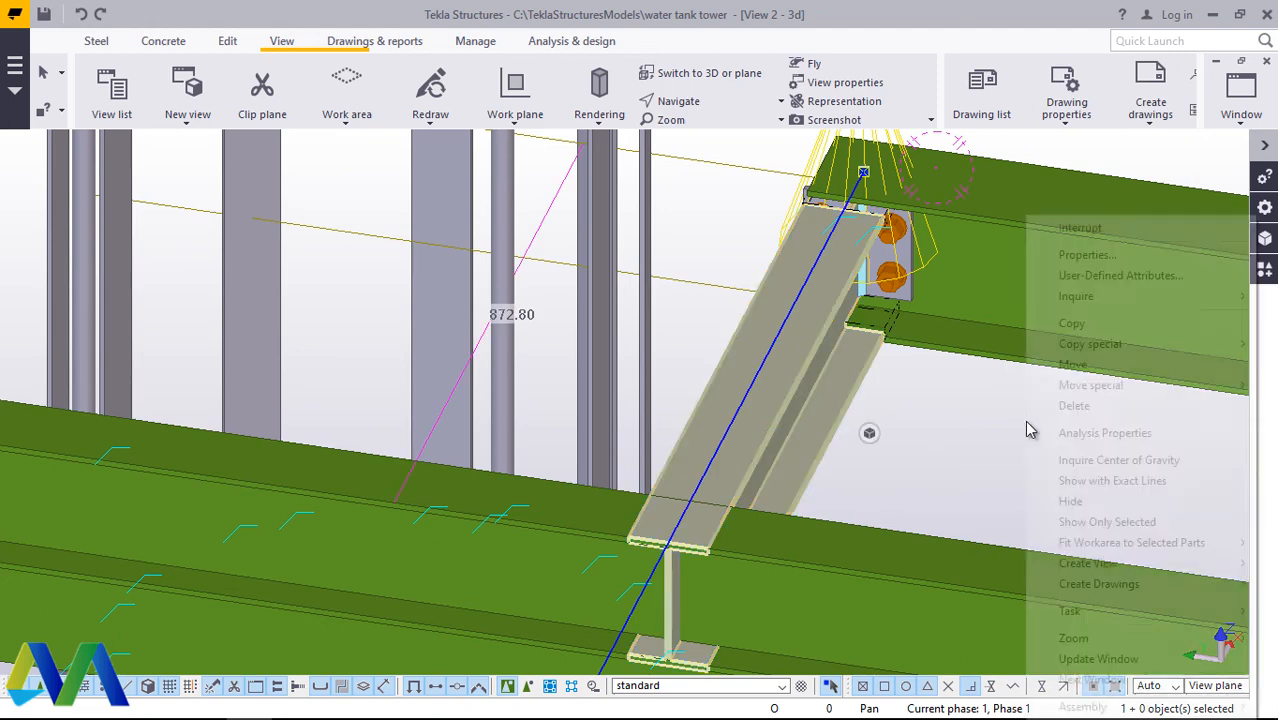
pyautogui.click(1073, 364)
pyautogui.scroll(6, 700, 548)
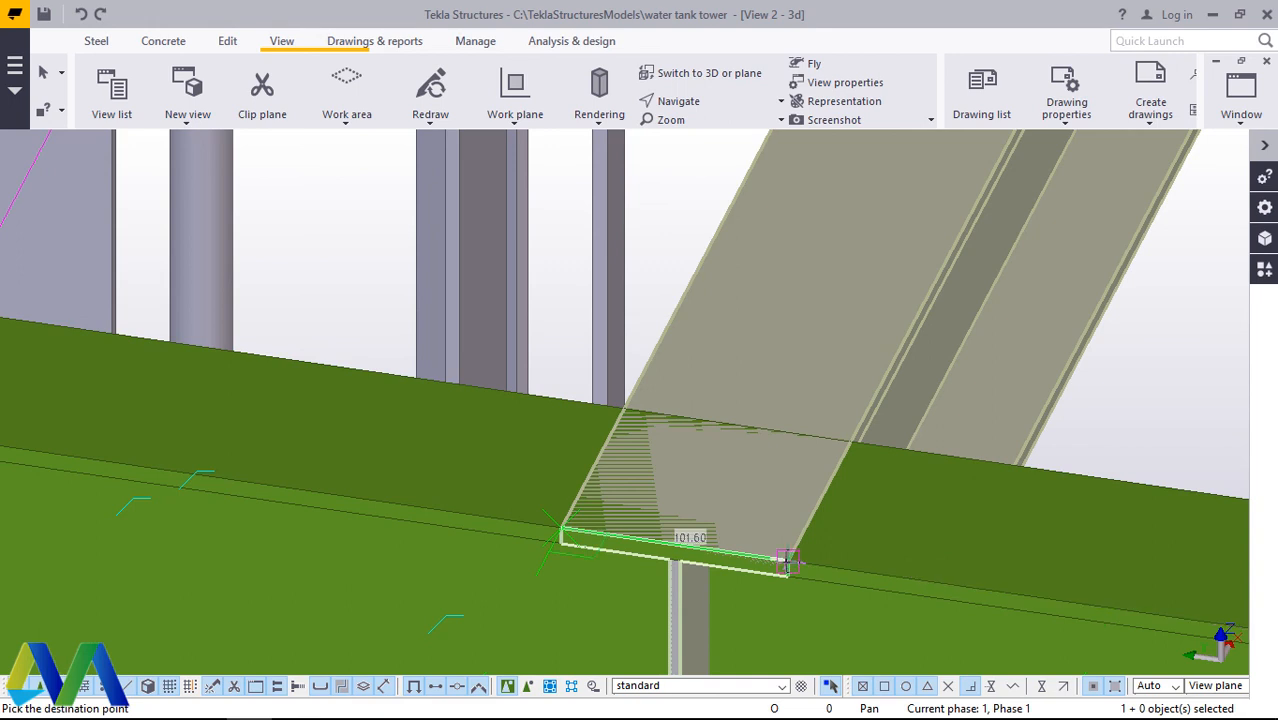
pyautogui.write('40')
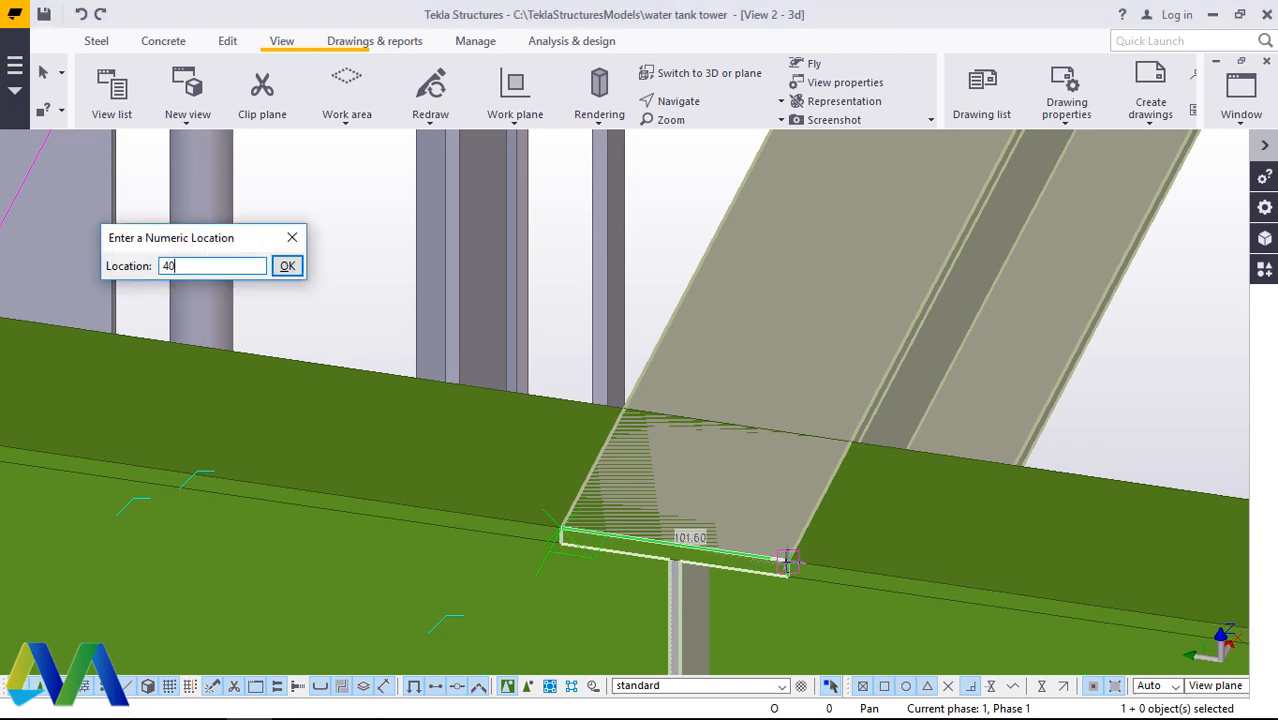
pyautogui.press('Return')
pyautogui.scroll(-5, 879, 556)
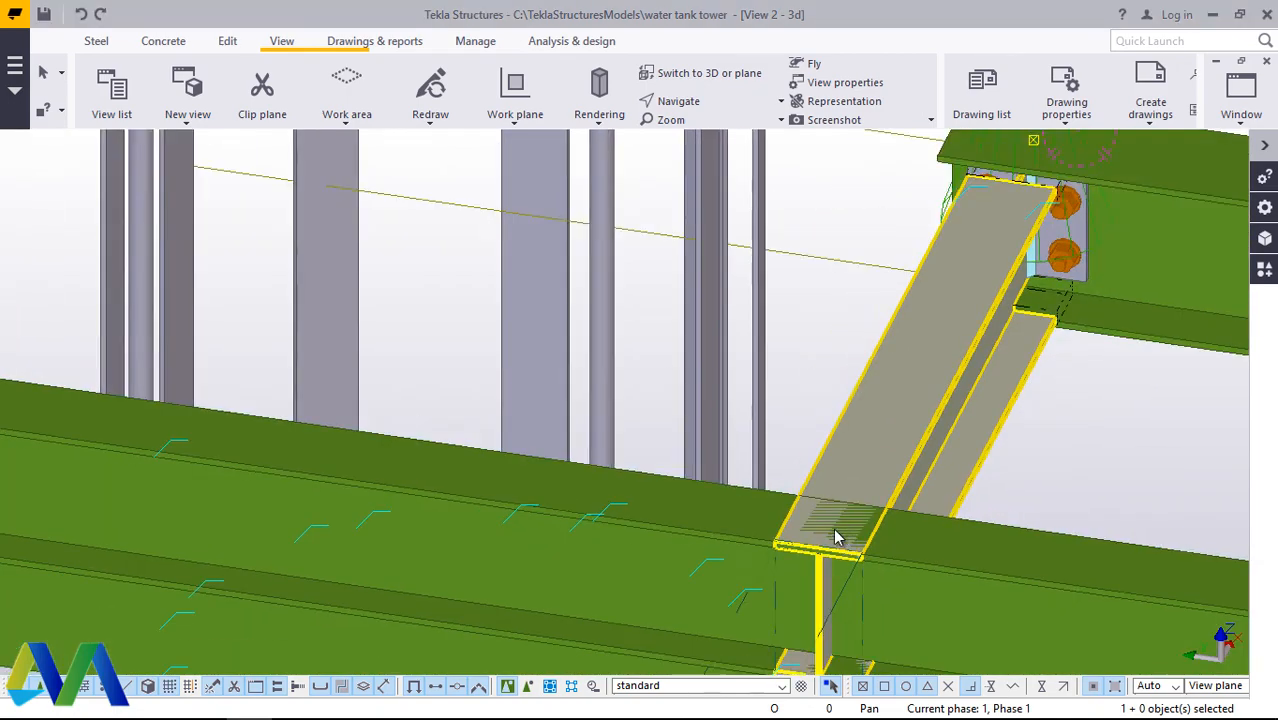
# Step: Examine the end plate on the moved short beam and rotate the model to where its other end meets the long beam
pyautogui.scroll(4, 1015, 250)
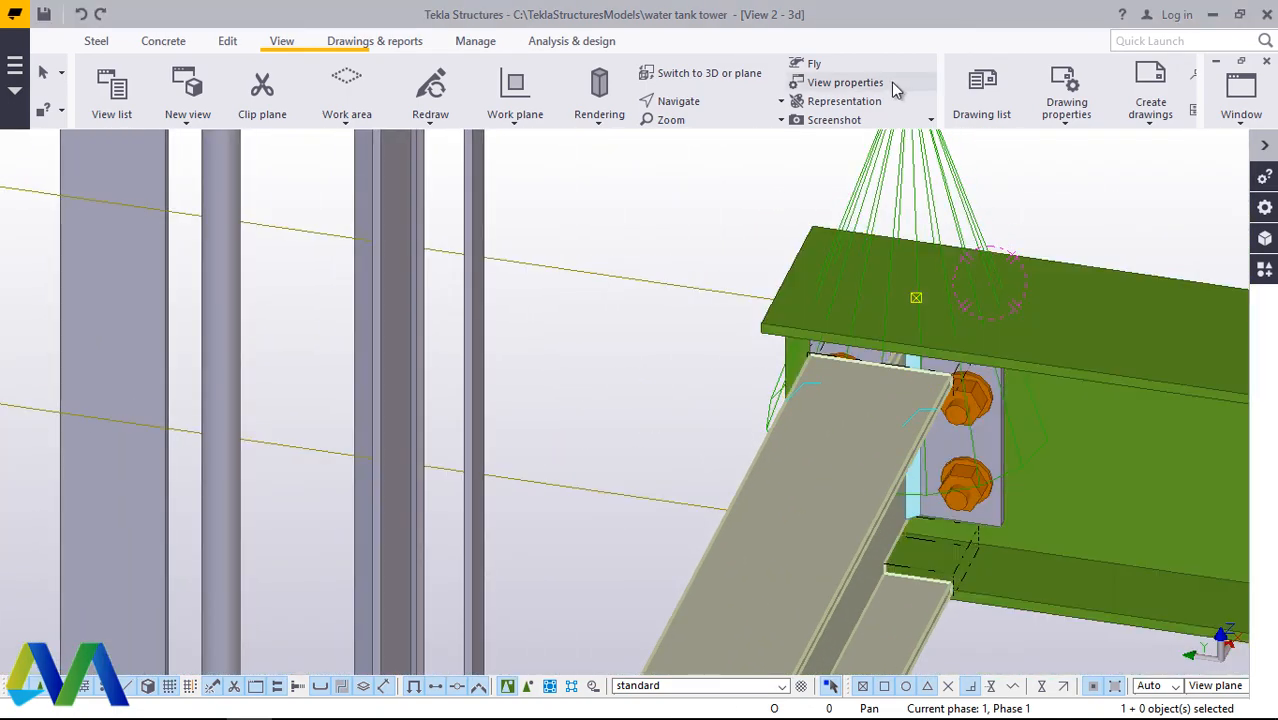
pyautogui.click(681, 104)
pyautogui.click(694, 129)
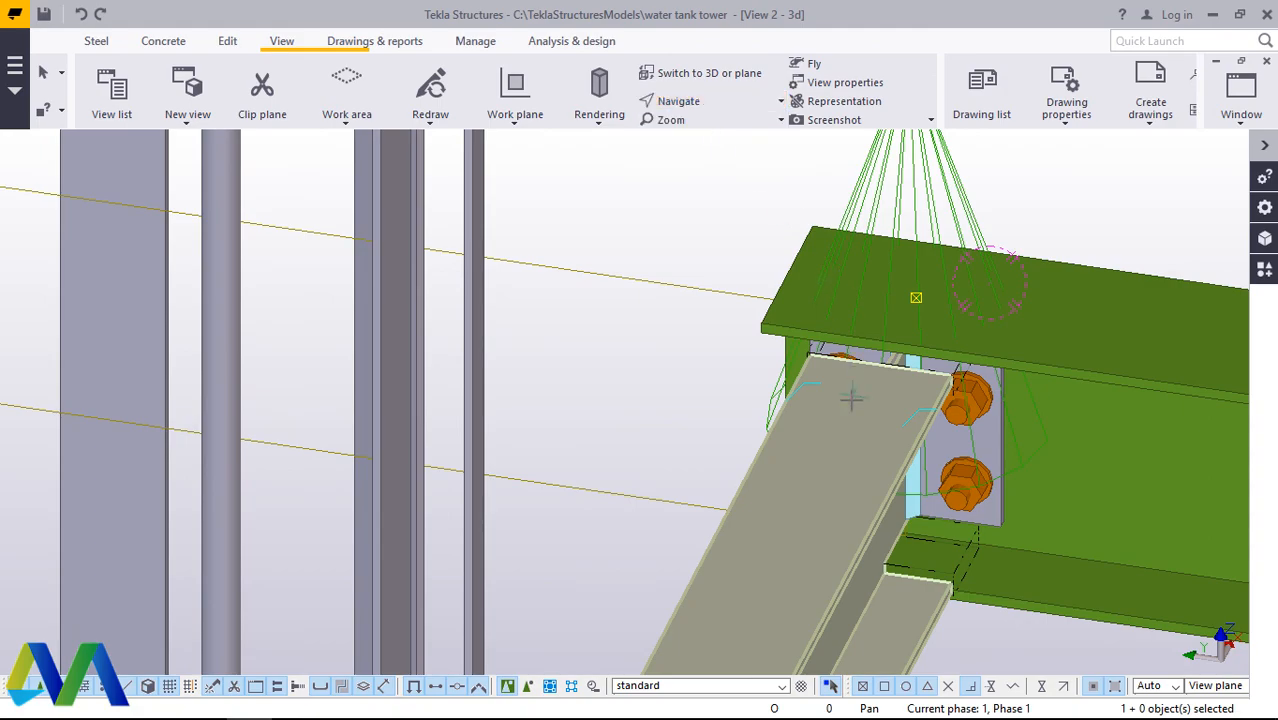
pyautogui.moveTo(861, 403); pyautogui.dragTo(750, 516)
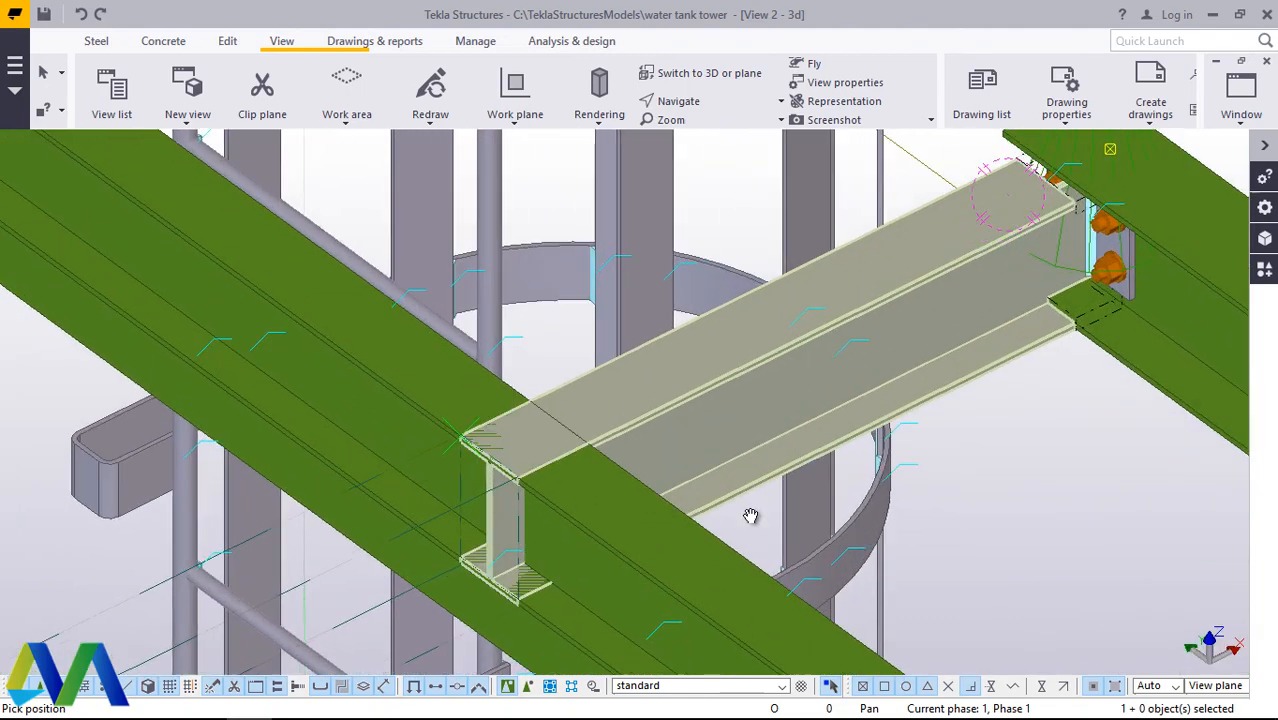
pyautogui.rightClick(1094, 530)
pyautogui.click(1126, 236)
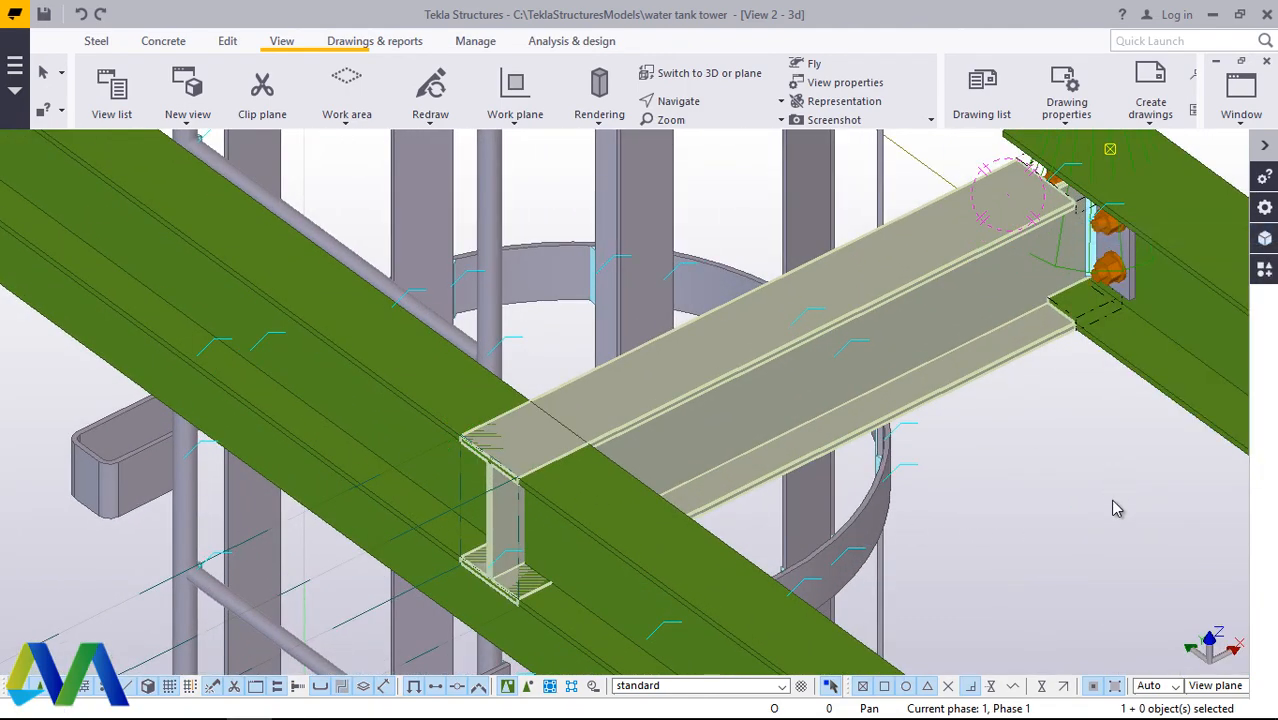
pyautogui.click(1087, 528)
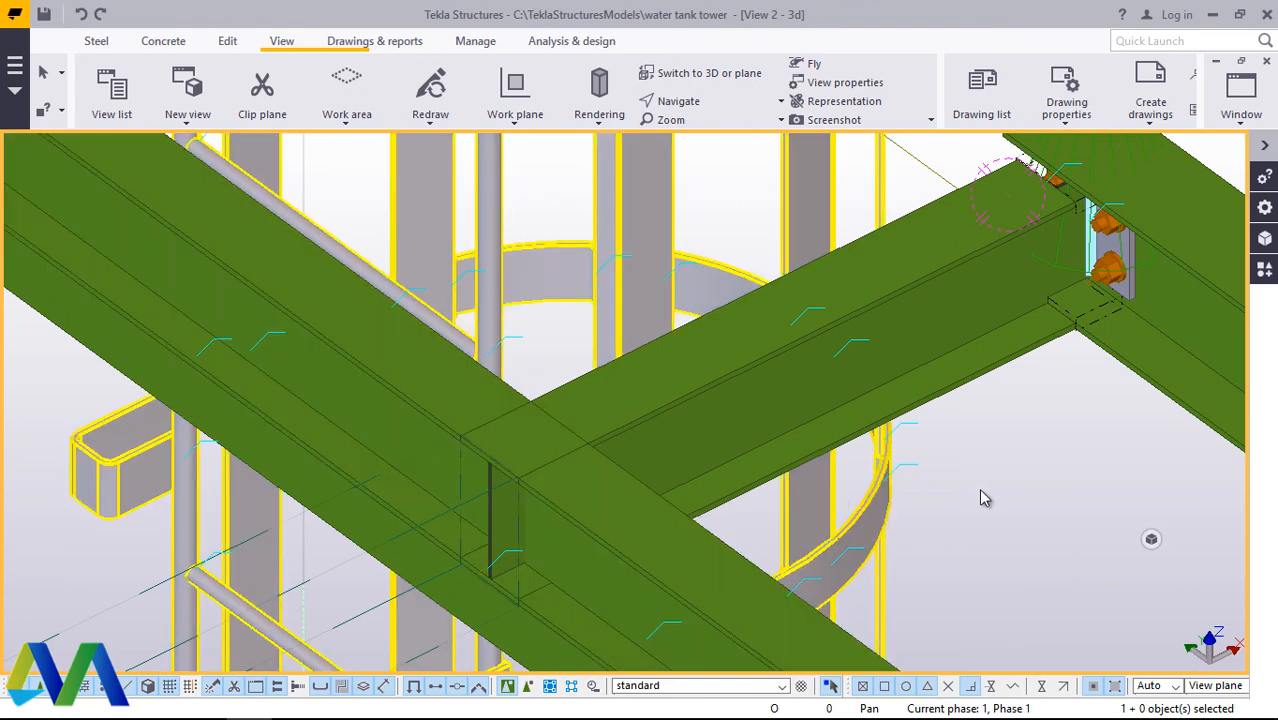
# Step: Search the components for weld, join the short beam's other end to the long beam with Stanchion weld (85), and redraw the view
pyautogui.click(1264, 271)
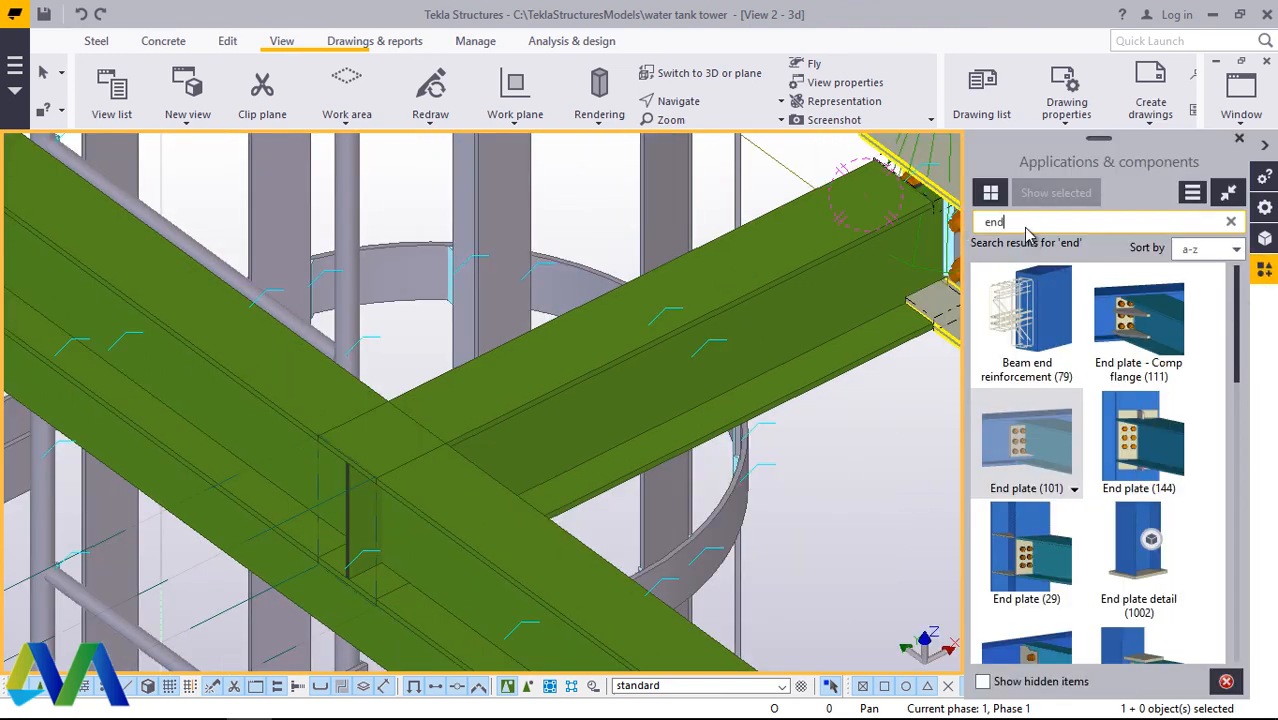
pyautogui.press('BackSpace')
pyautogui.press('BackSpace')
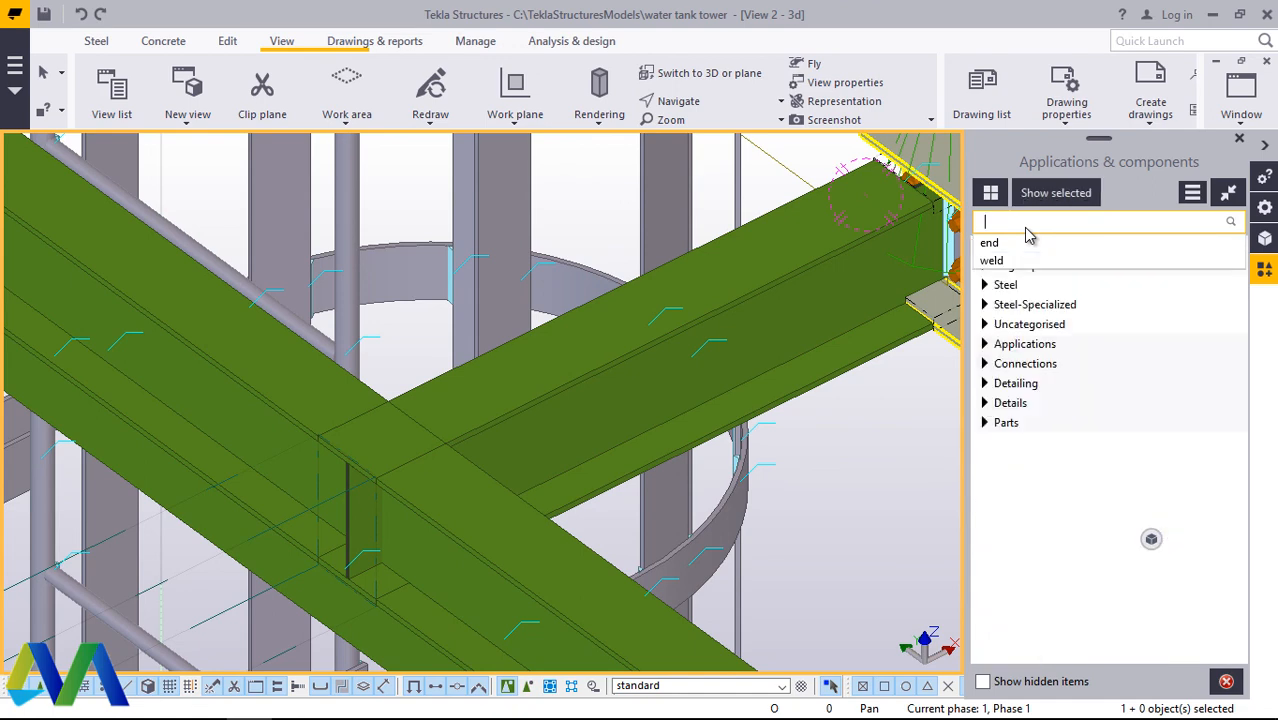
pyautogui.write('wel')
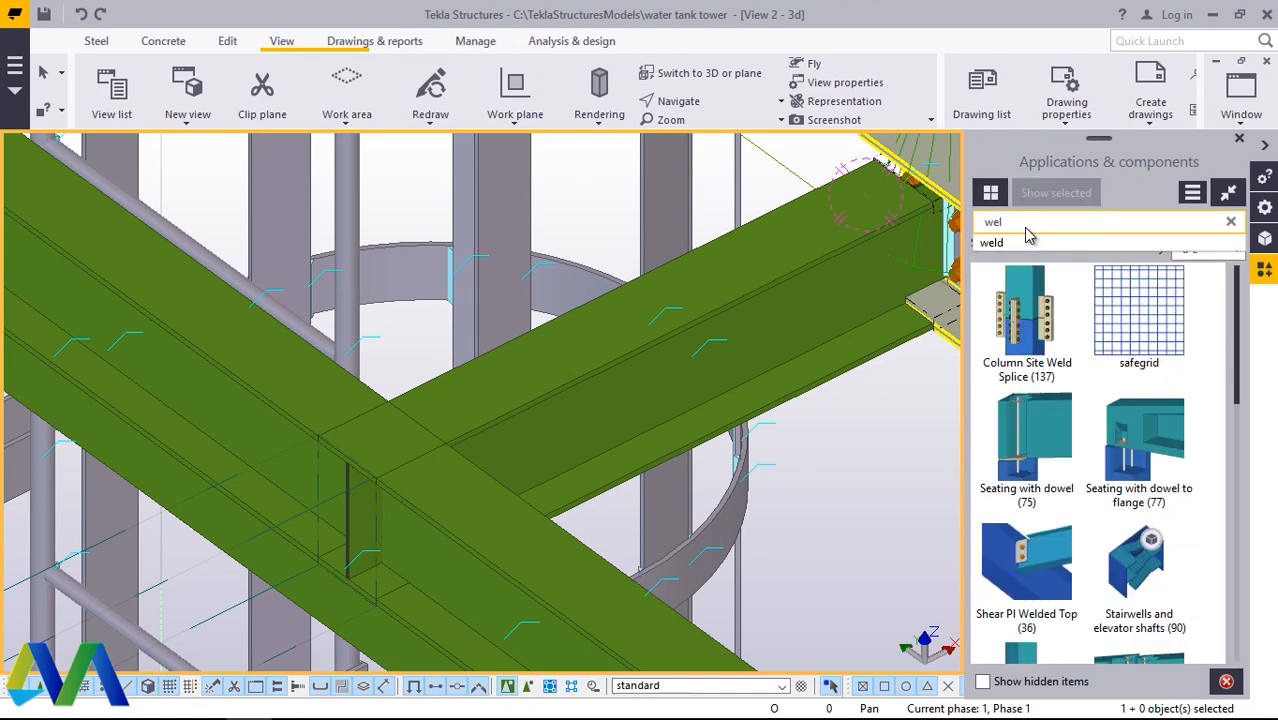
pyautogui.write('d')
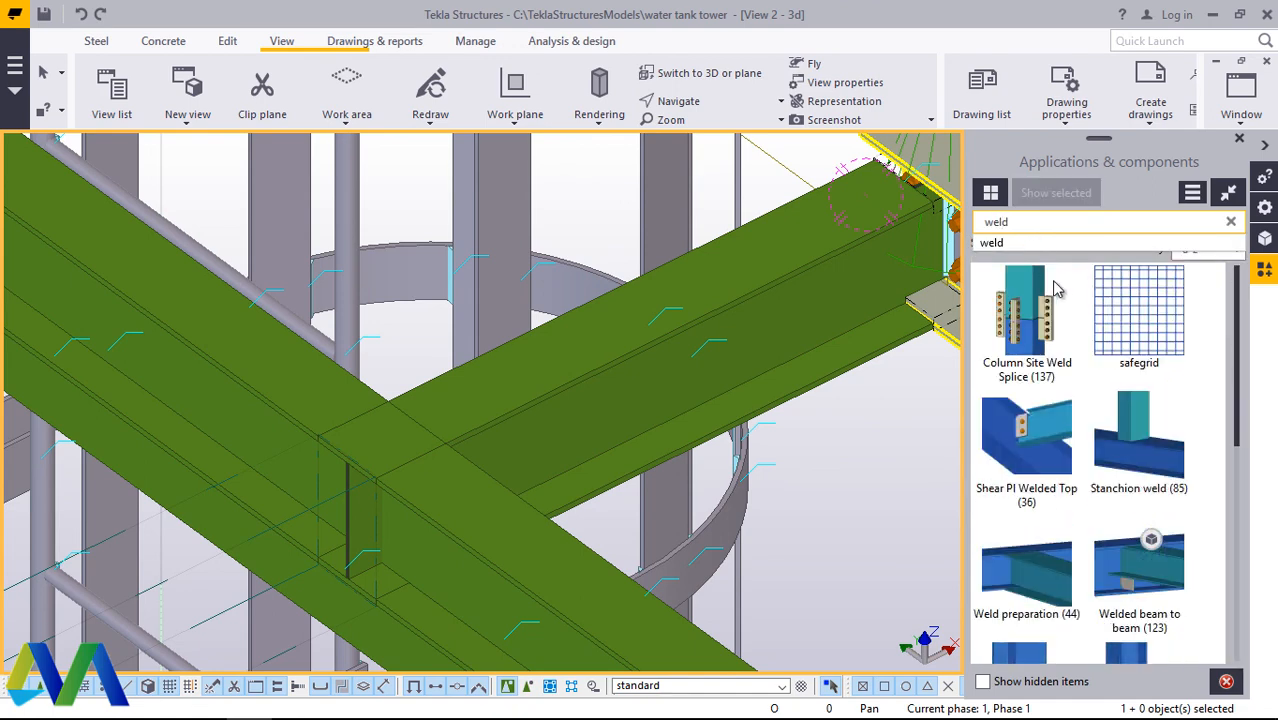
pyautogui.click(1130, 430)
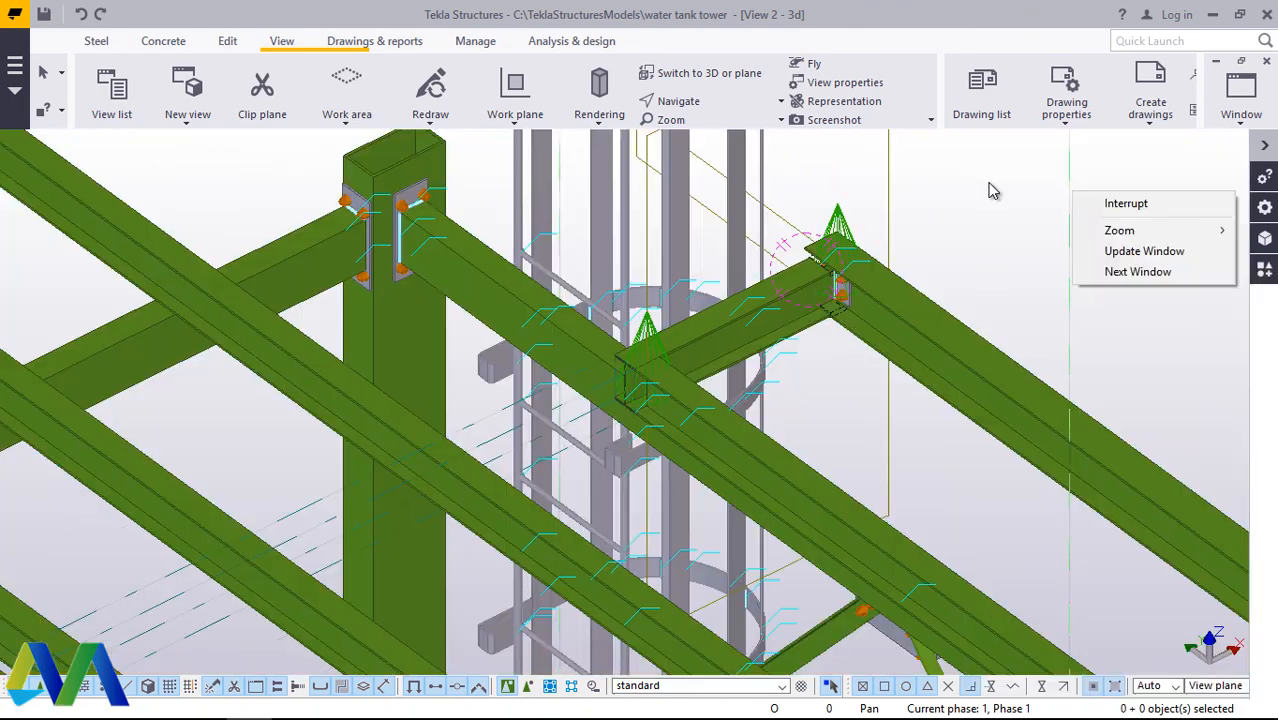
pyautogui.press('Escape')
pyautogui.rightClick(1034, 263)
pyautogui.click(1055, 287)
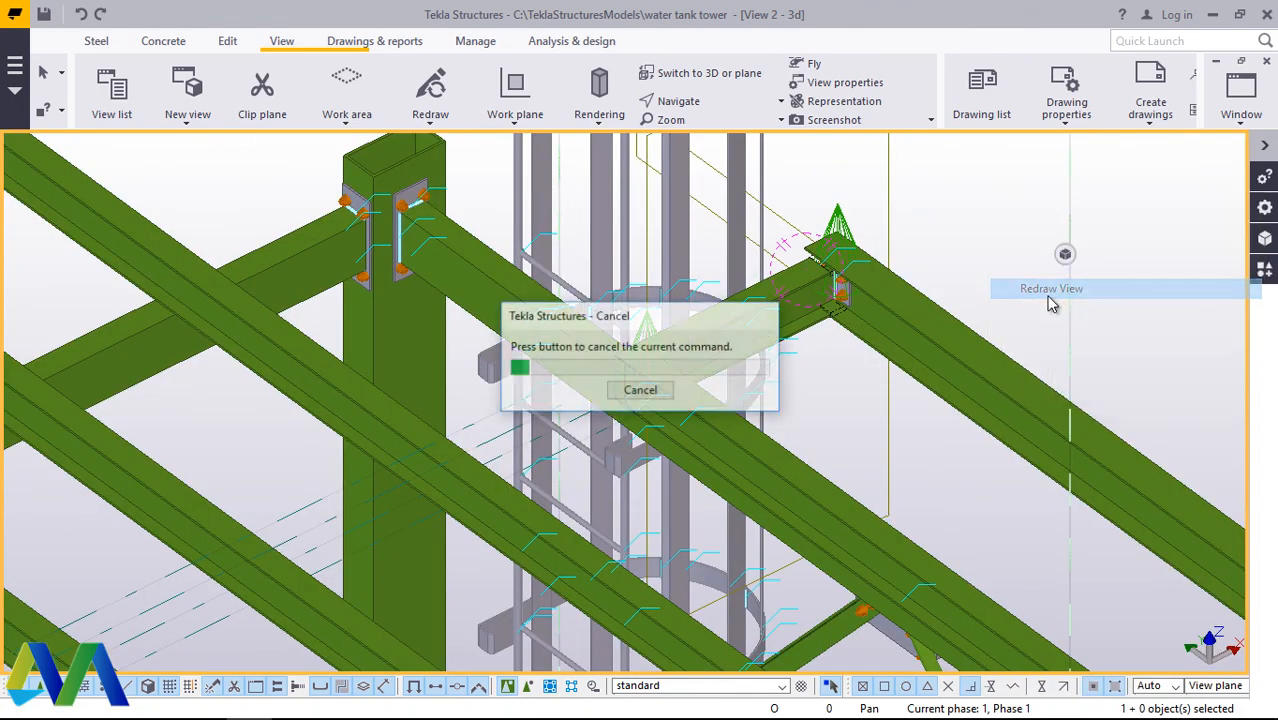
# Step: Move the long beam that cuts through the top of the corner column and ends at the ladder cage
pyautogui.scroll(-3, 1045, 273)
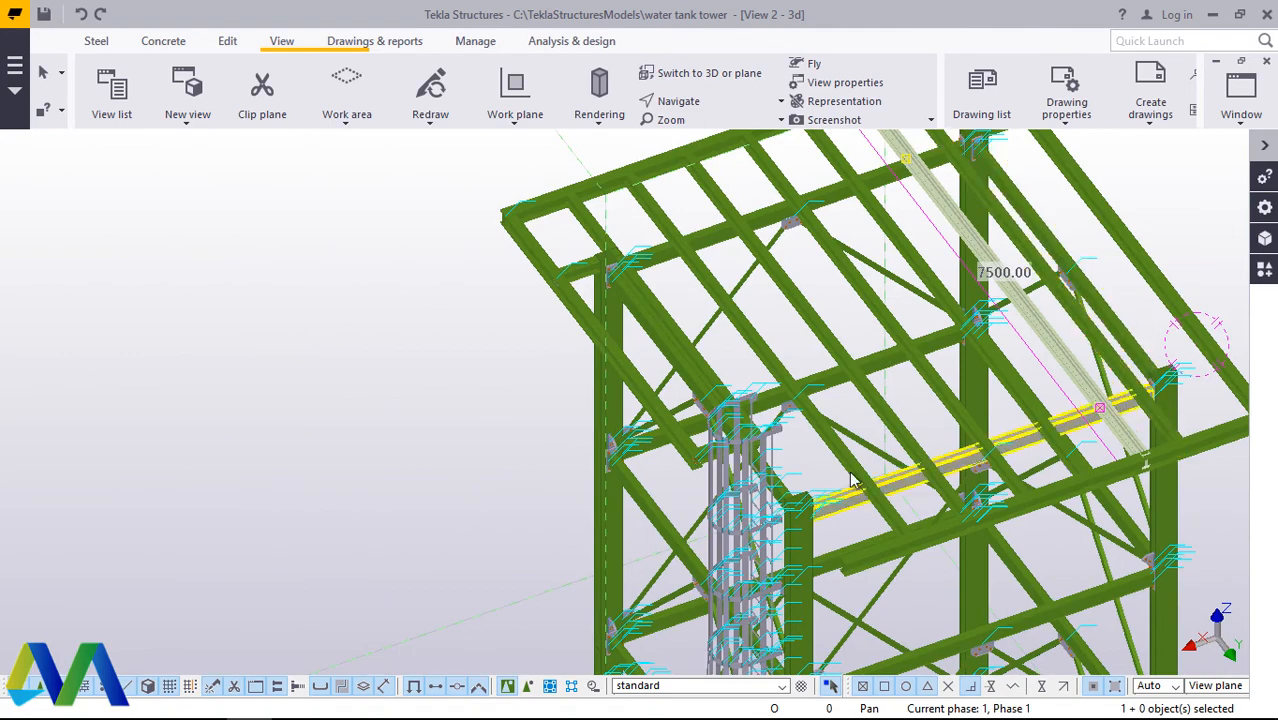
pyautogui.scroll(4, 822, 517)
pyautogui.scroll(-3, 822, 517)
pyautogui.scroll(6, 557, 165)
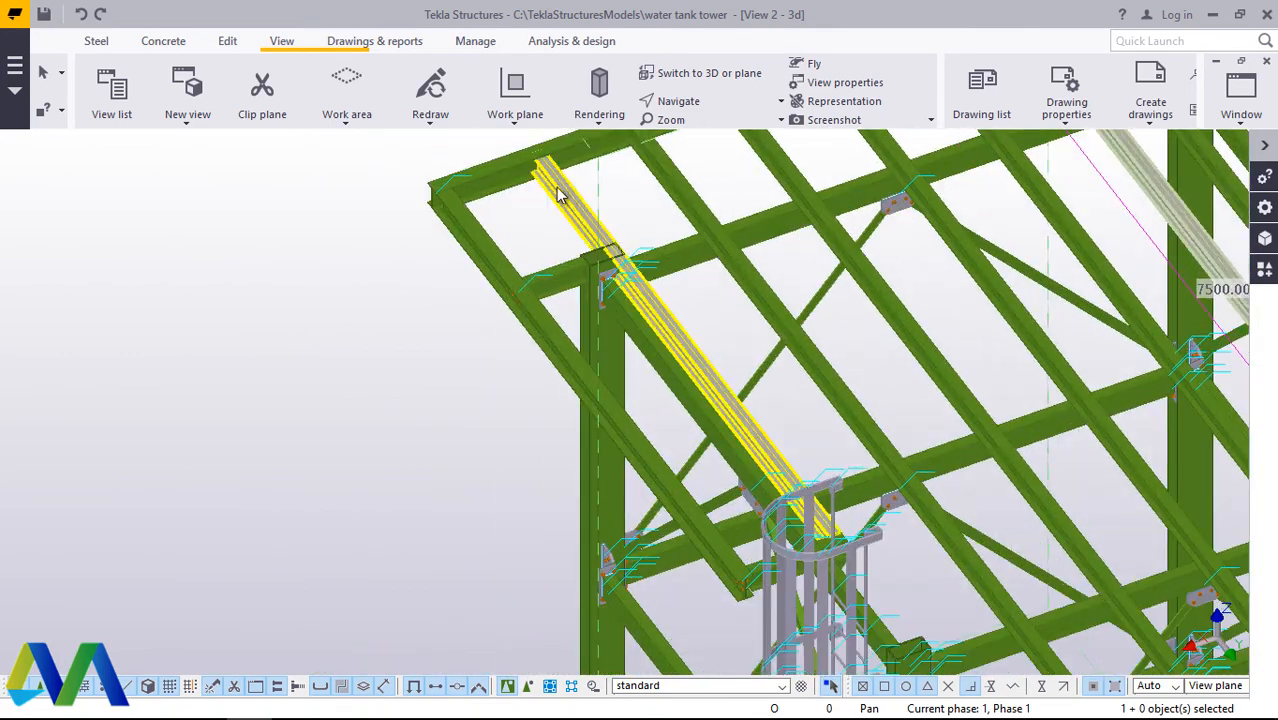
pyautogui.scroll(5, 828, 560)
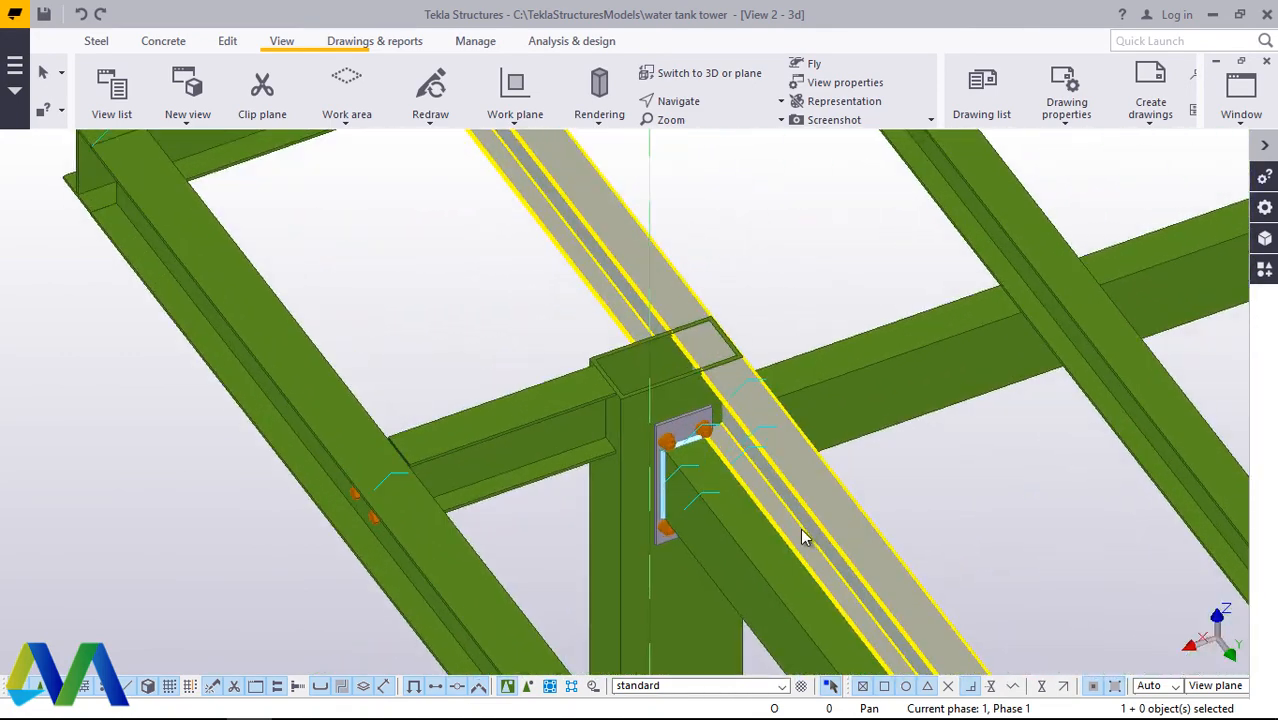
pyautogui.rightClick(1012, 410)
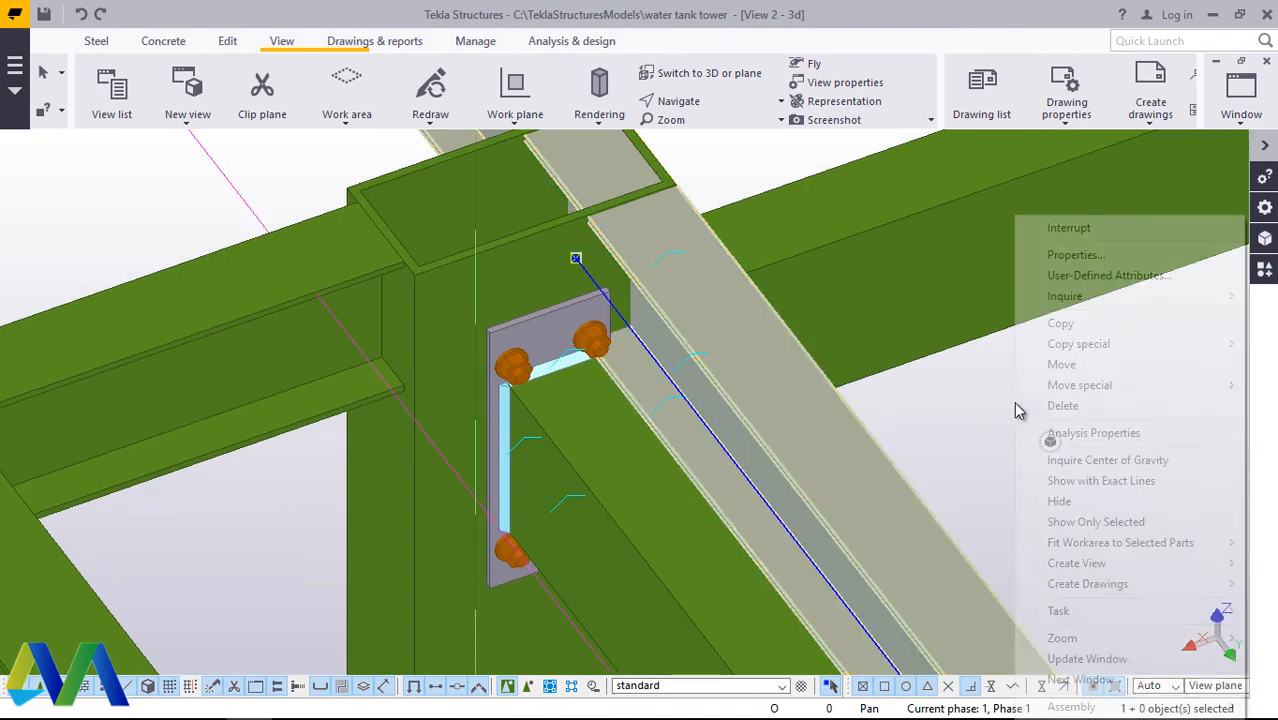
pyautogui.click(1004, 364)
pyautogui.scroll(-10, 781, 372)
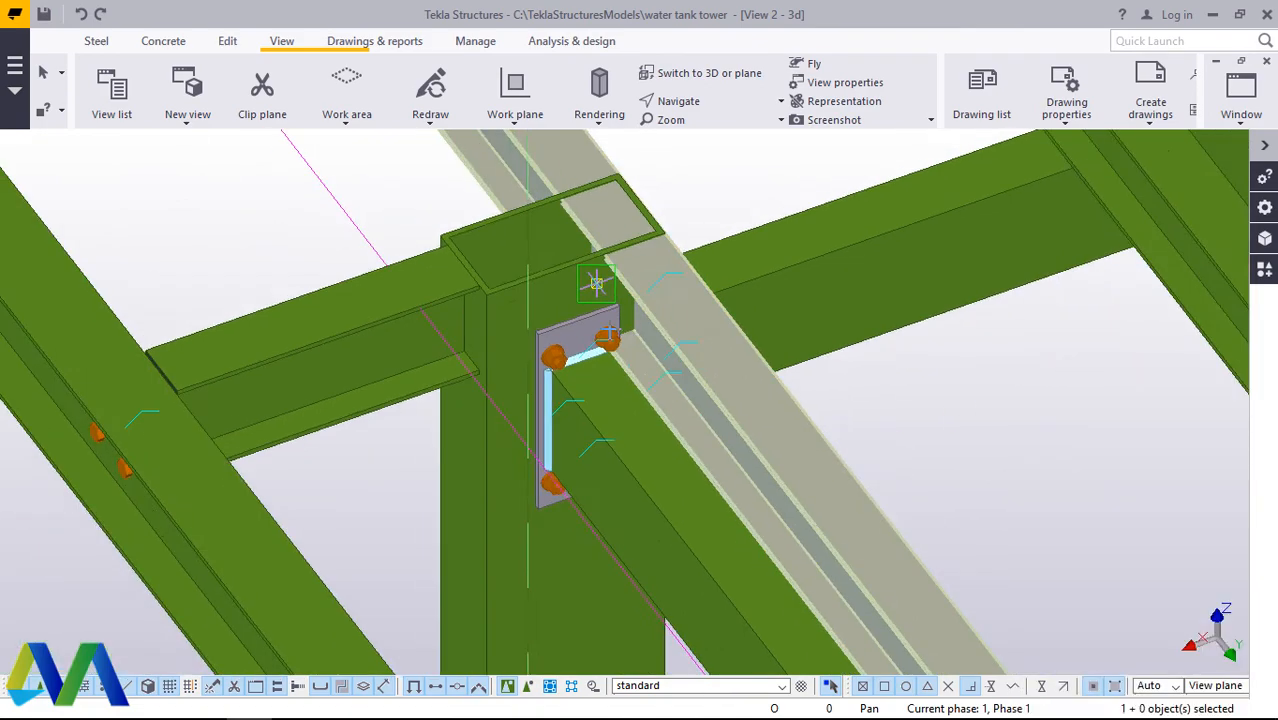
pyautogui.scroll(8, 858, 481)
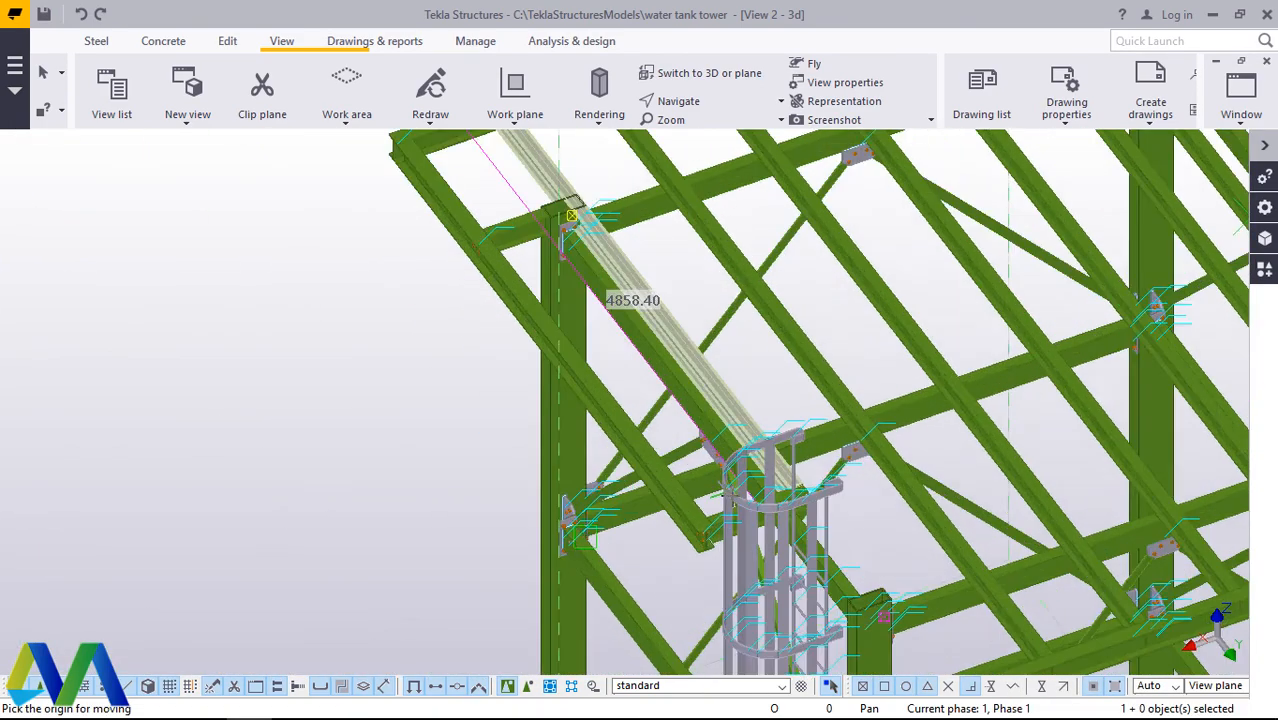
pyautogui.scroll(5, 858, 481)
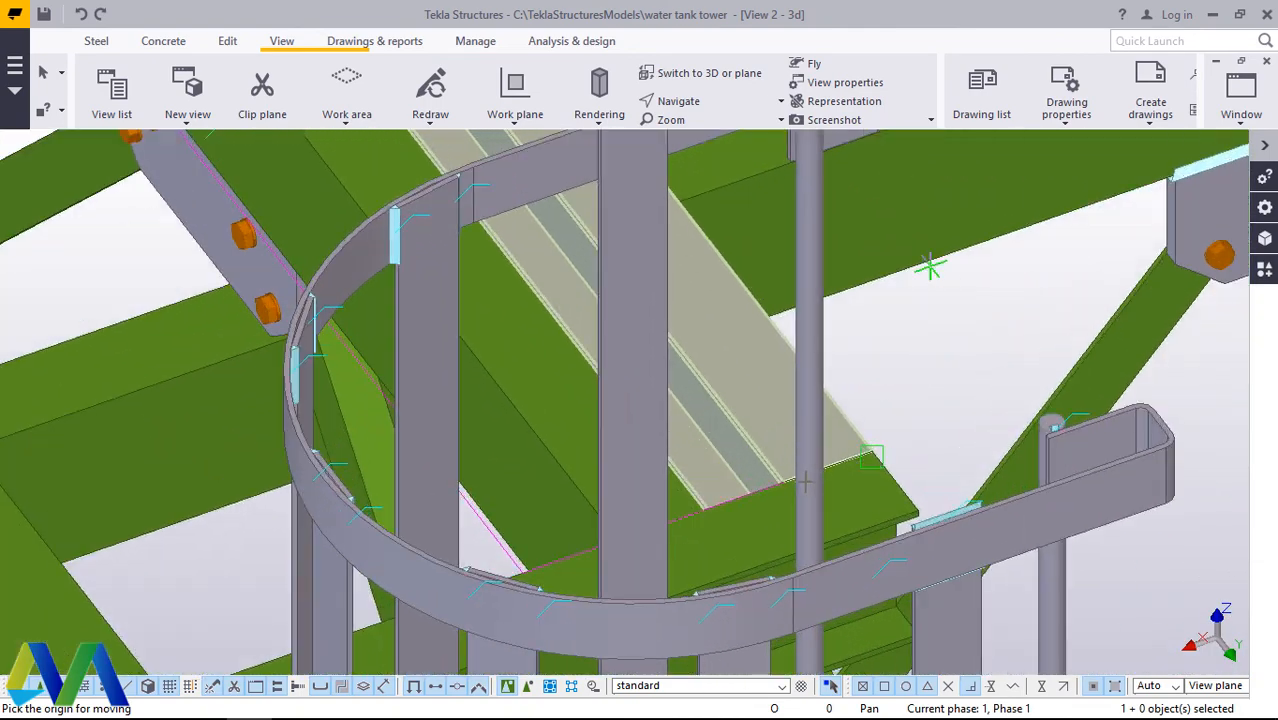
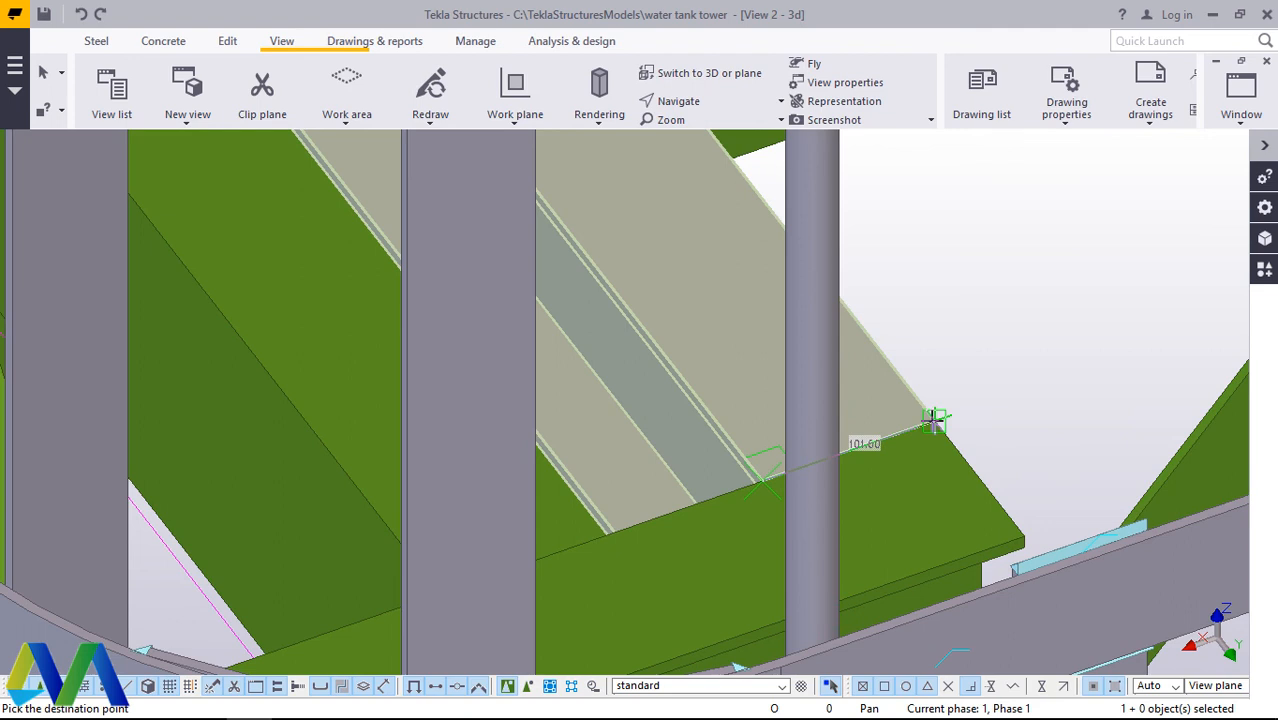
# Step: Shift the long beam a set distance toward the short cross beam's free end, clear of the corner column
pyautogui.write('180')
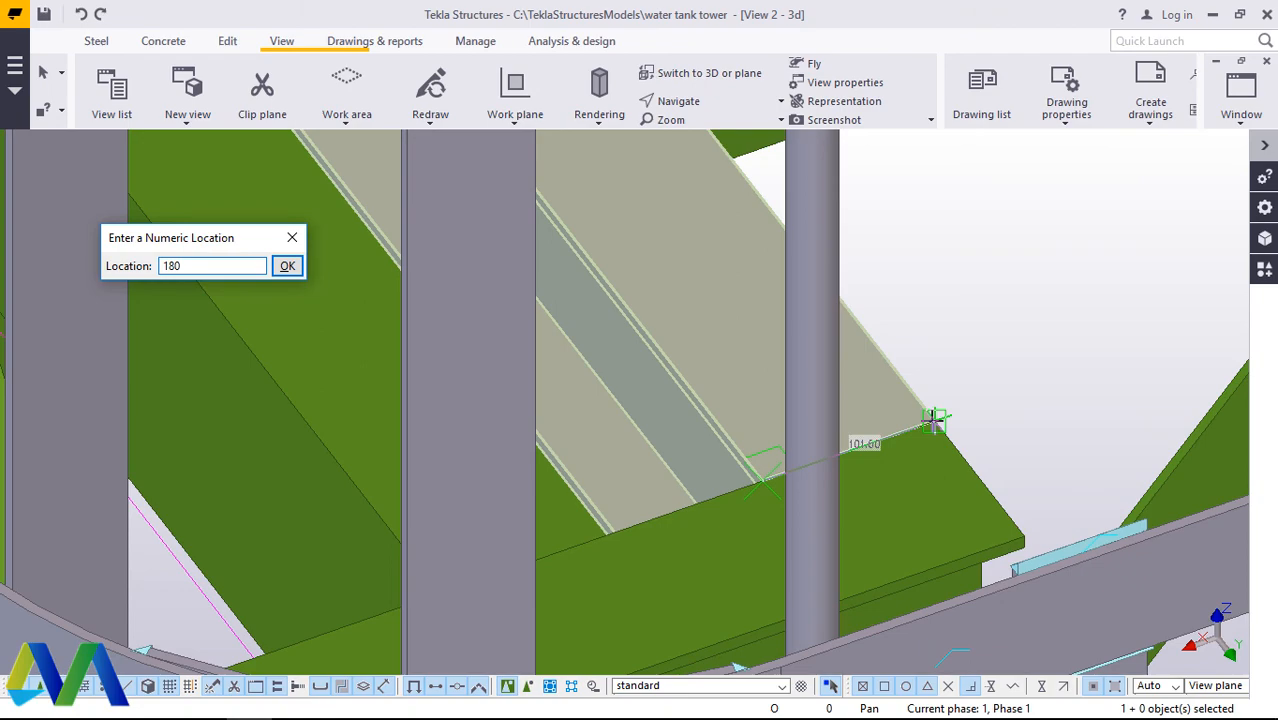
pyautogui.press('Return')
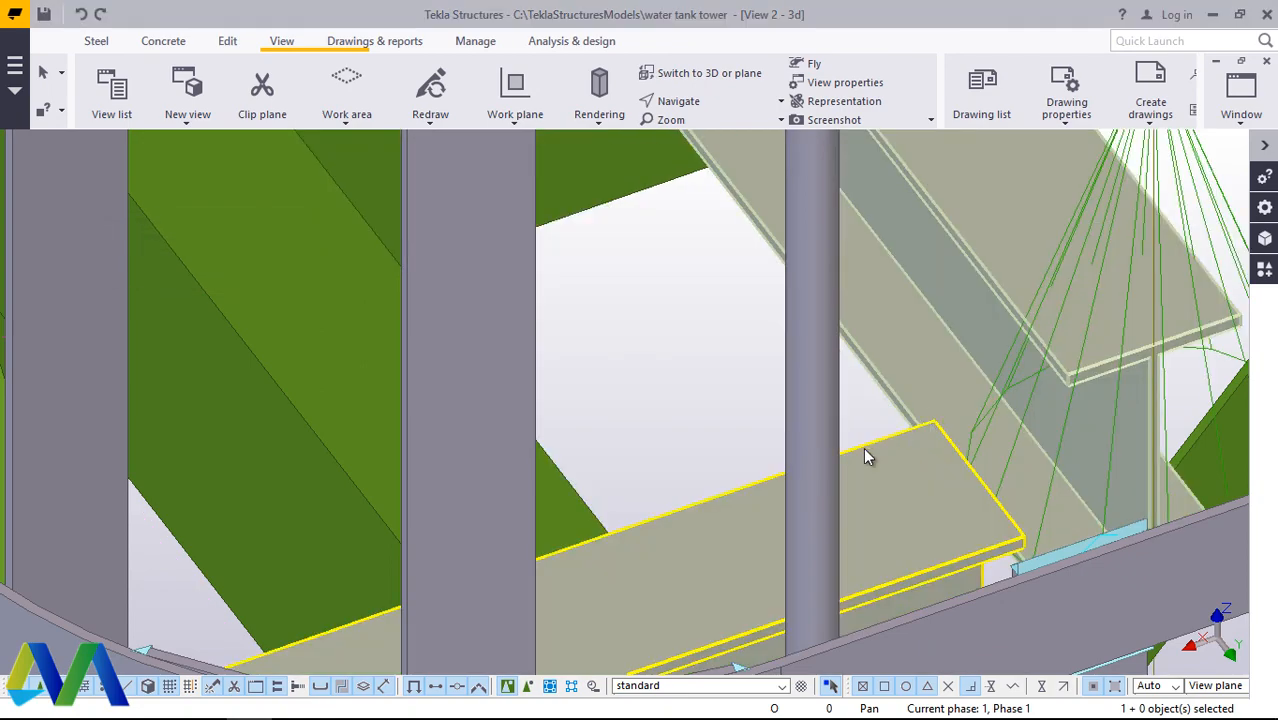
pyautogui.rightClick(637, 206)
pyautogui.click(697, 218)
pyautogui.scroll(-3, 793, 455)
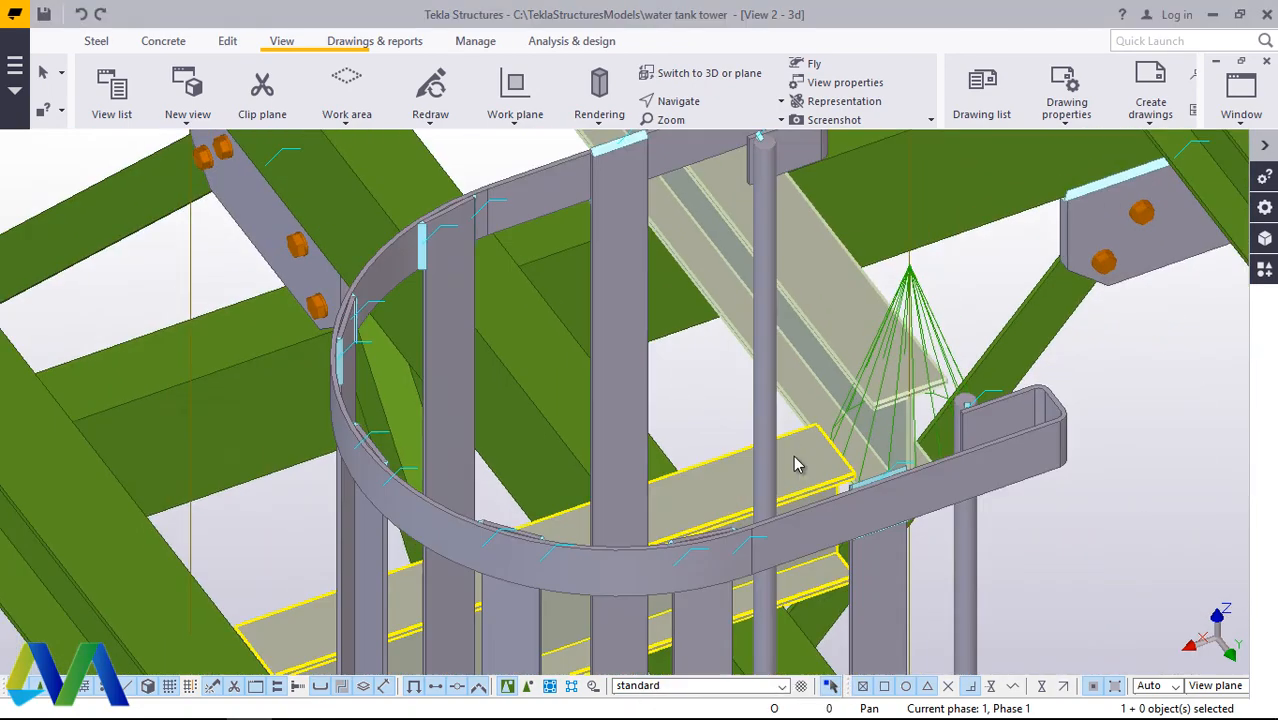
pyautogui.scroll(-5, 797, 463)
pyautogui.scroll(-2, 750, 498)
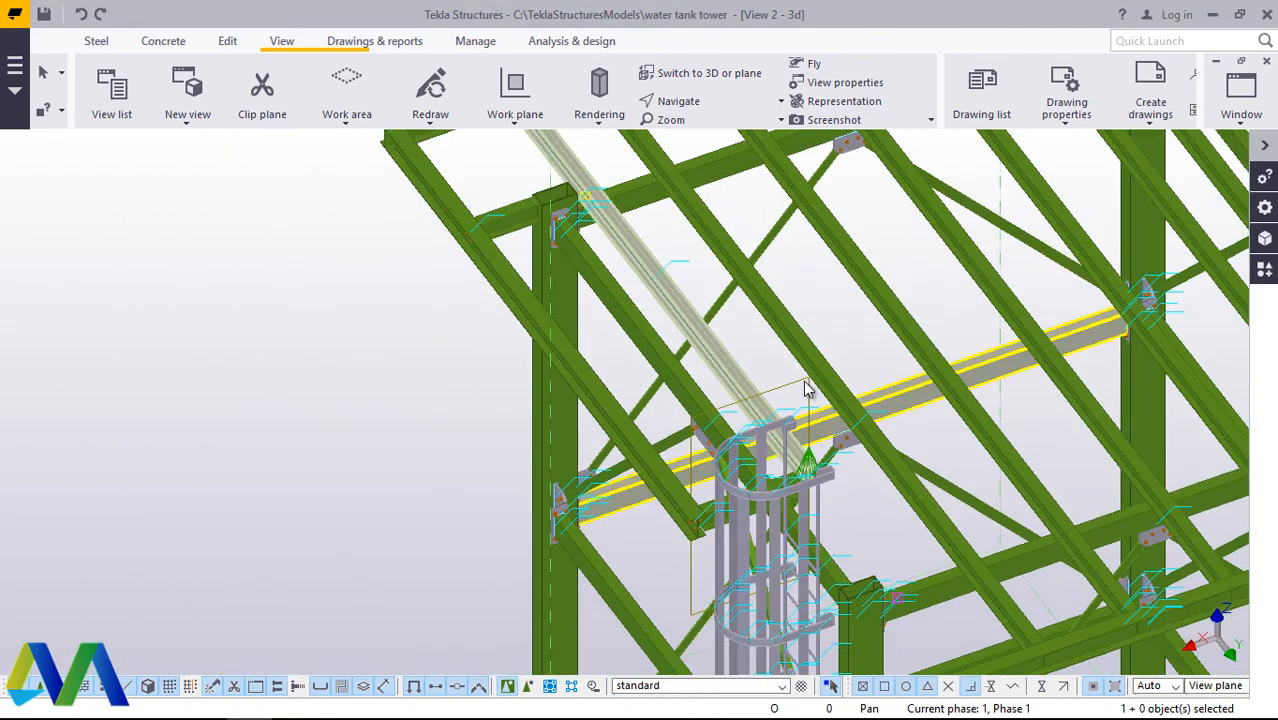
# Step: Delete the connection component between the short cross beam's end and the moved long beam beside the ladder cage
pyautogui.scroll(8, 575, 205)
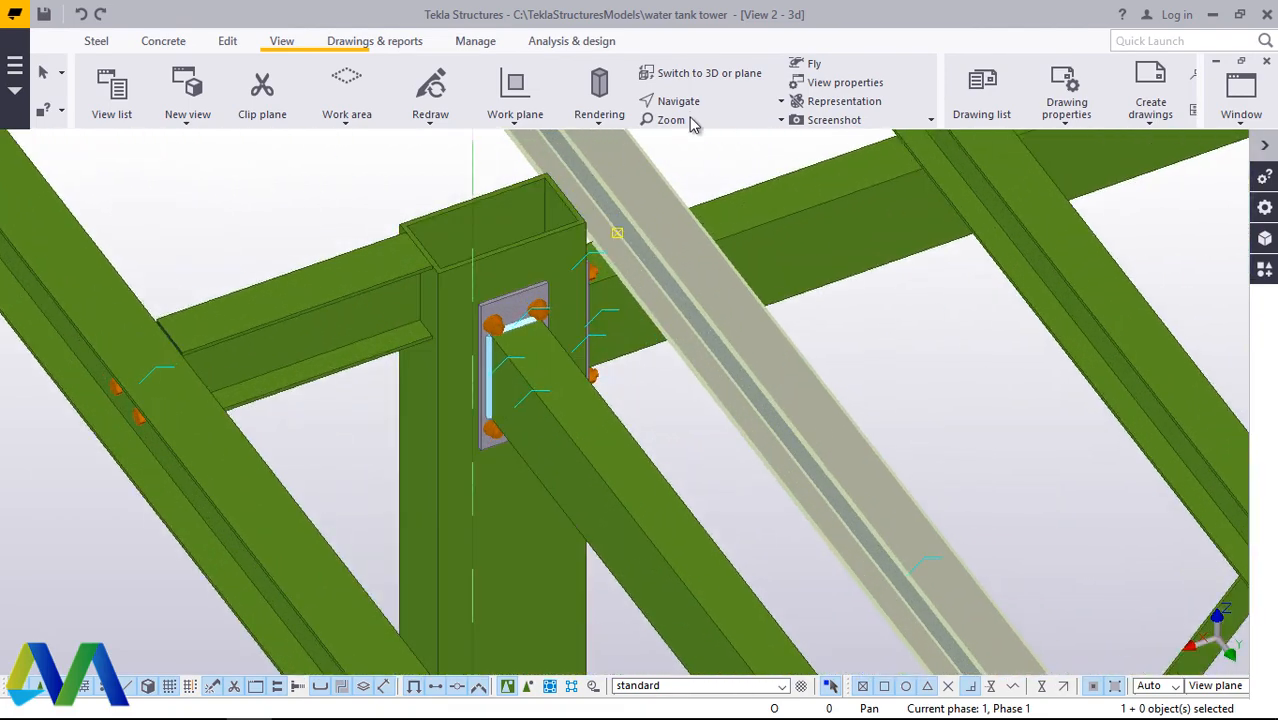
pyautogui.click(688, 101)
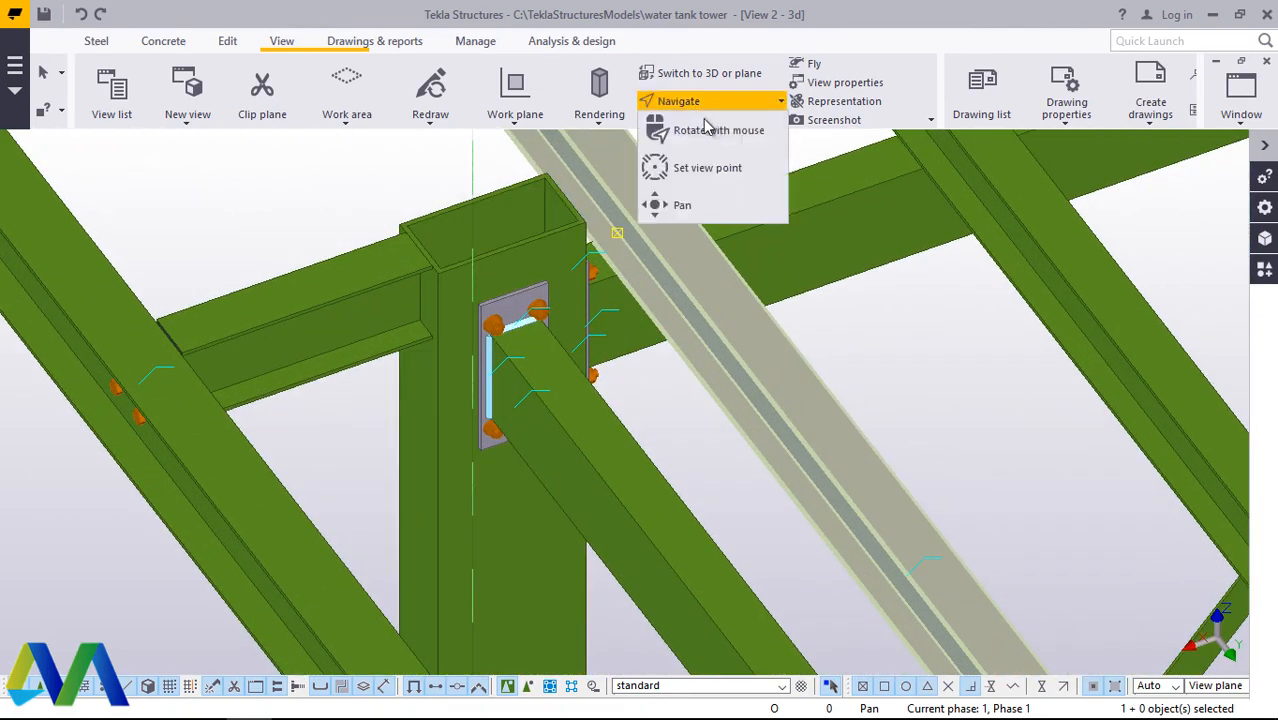
pyautogui.click(708, 130)
pyautogui.moveTo(652, 277)
pyautogui.mouseDown()
pyautogui.moveTo(625, 137)
pyautogui.moveTo(505, 163)
pyautogui.moveTo(612, 308)
pyautogui.moveTo(722, 302)
pyautogui.moveTo(600, 290)
pyautogui.moveTo(696, 331)
pyautogui.moveTo(946, 338)
pyautogui.moveTo(713, 274)
pyautogui.moveTo(886, 458)
pyautogui.moveTo(895, 435)
pyautogui.mouseUp()
pyautogui.scroll(2, 895, 435)
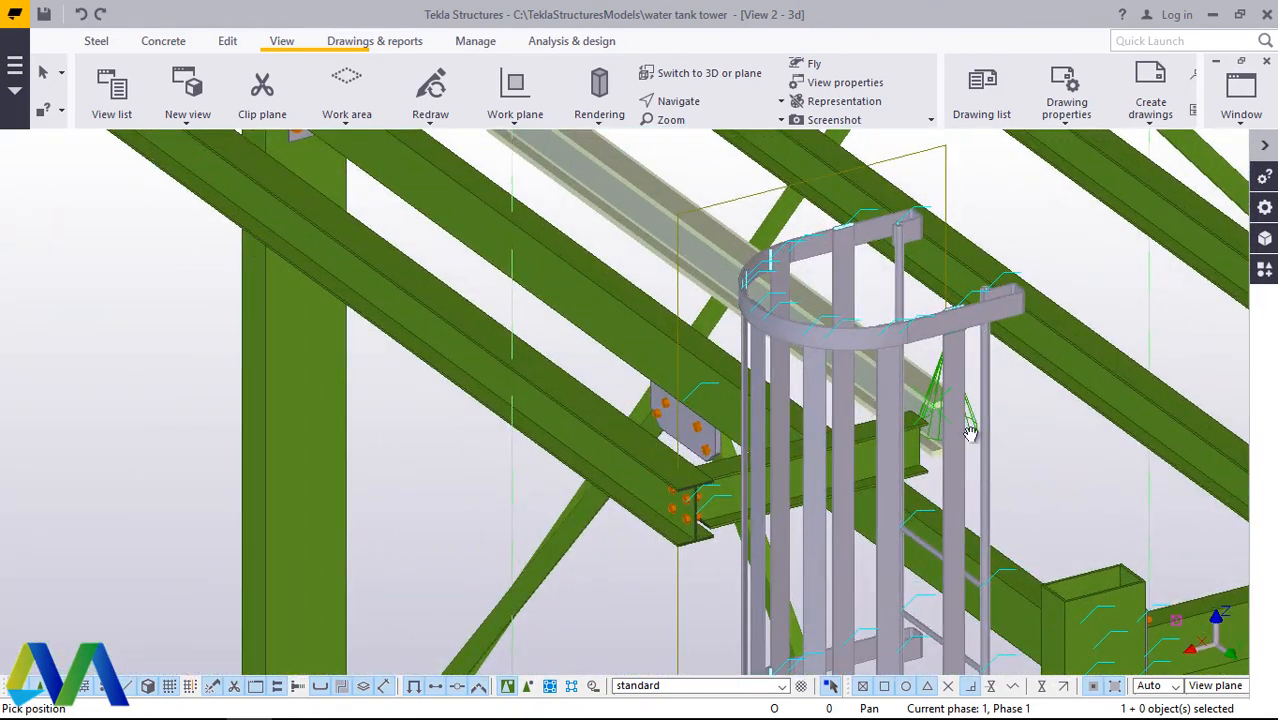
pyautogui.rightClick(1044, 442)
pyautogui.click(1120, 146)
pyautogui.scroll(2, 920, 442)
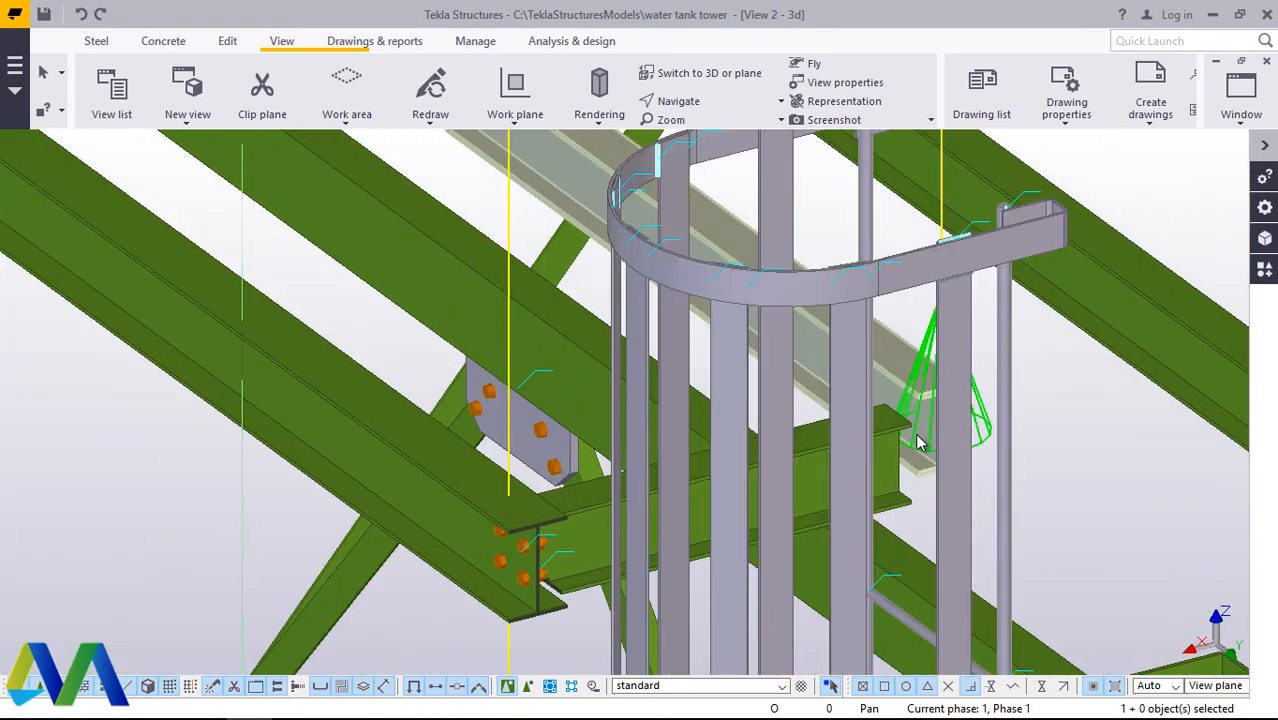
pyautogui.scroll(1, 920, 442)
pyautogui.click(926, 445)
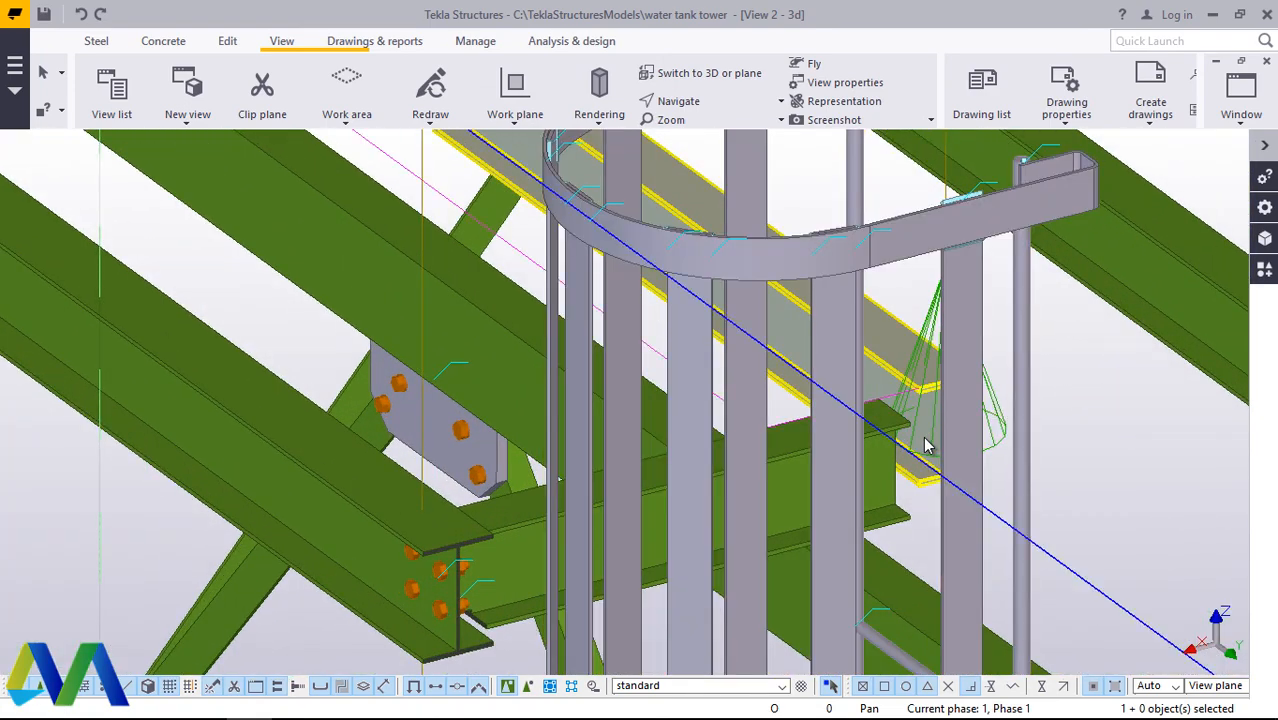
pyautogui.click(929, 386)
pyautogui.rightClick(931, 382)
pyautogui.click(974, 400)
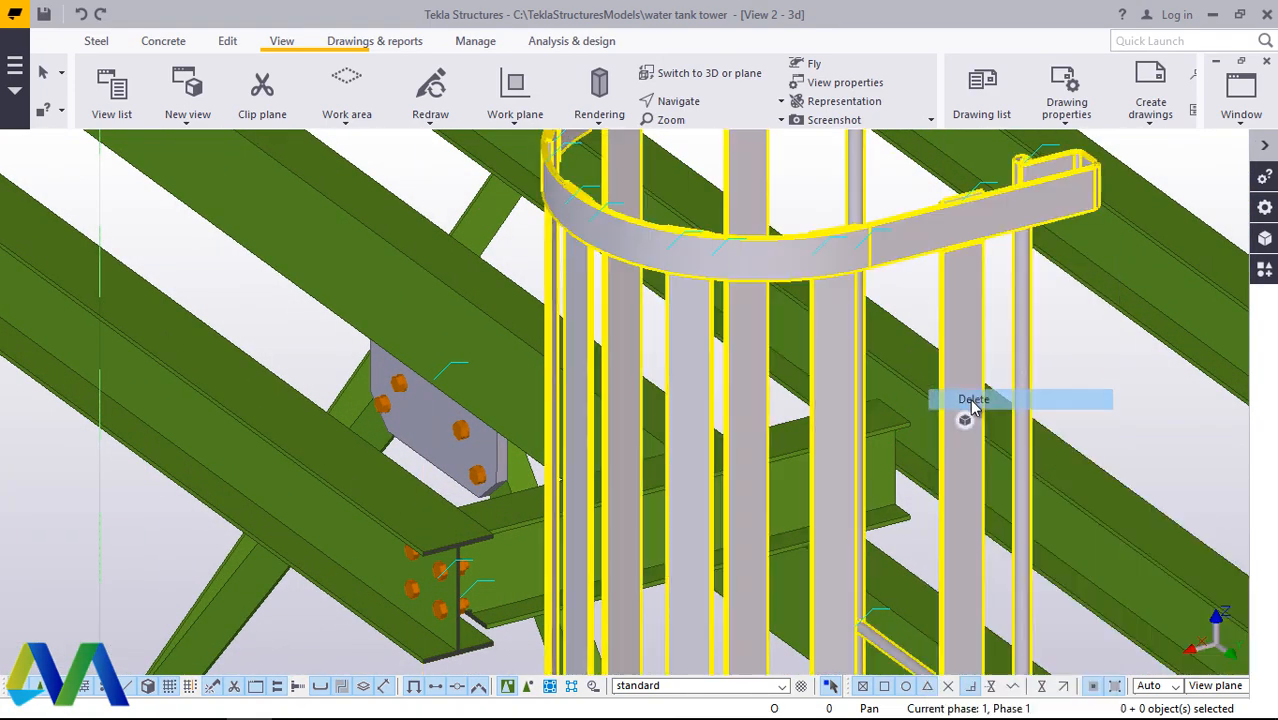
# Step: Check the short cross beam's extent and rotate the model to view where its free end meets the long beam
pyautogui.click(930, 451)
pyautogui.scroll(-3, 930, 451)
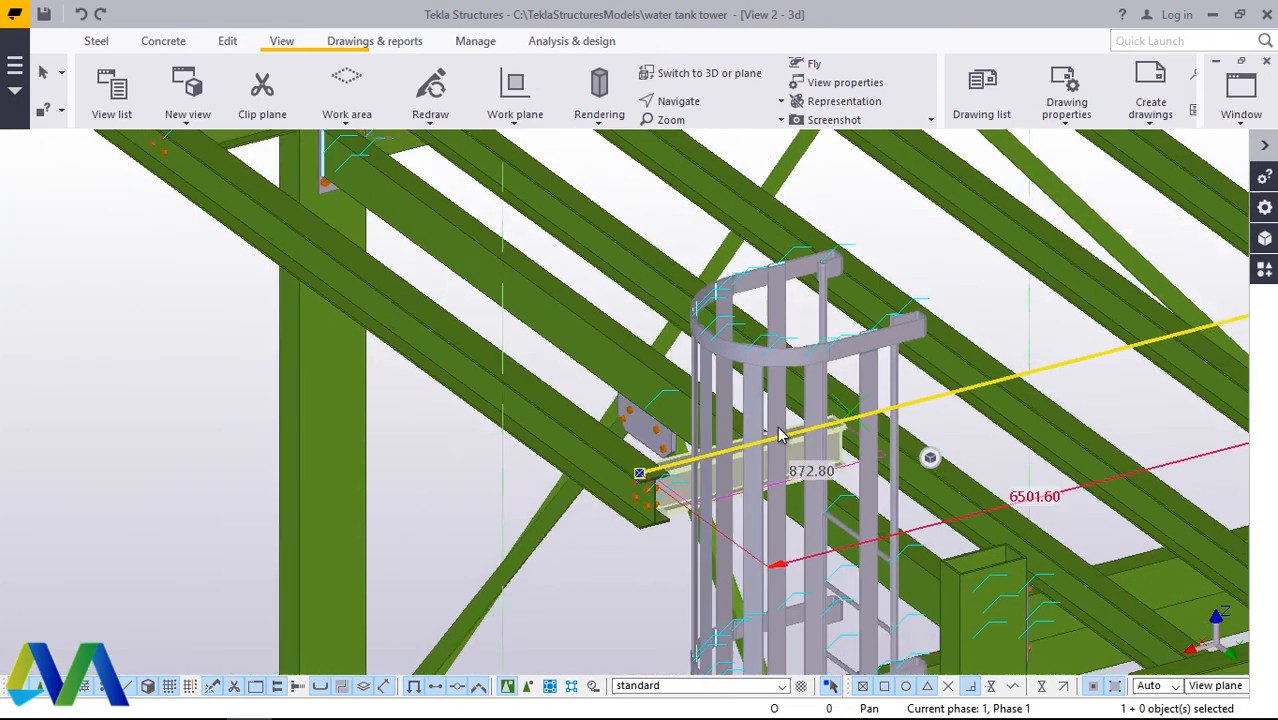
pyautogui.scroll(-1, 779, 428)
pyautogui.click(925, 423)
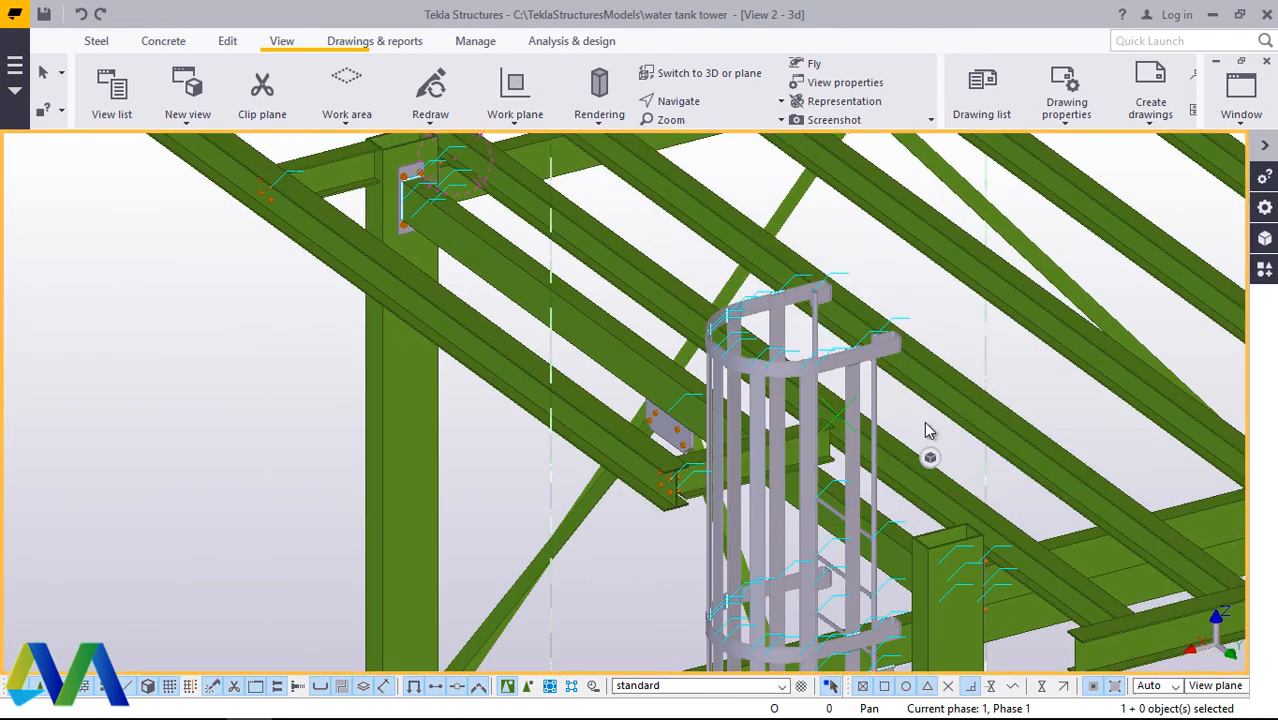
pyautogui.click(692, 101)
pyautogui.click(710, 167)
pyautogui.keyDown('ctrl'); pyautogui.moveTo(722, 496); pyautogui.dragTo(1154, 580, button='middle'); pyautogui.keyUp('ctrl')
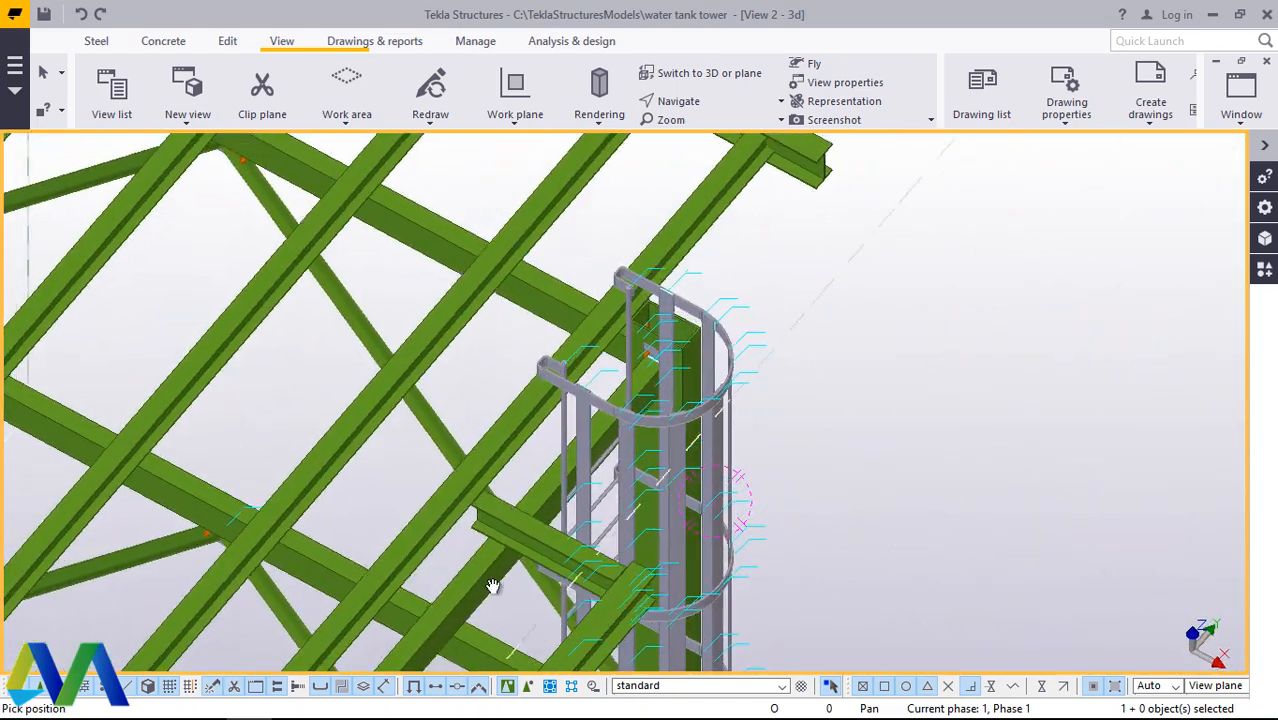
pyautogui.scroll(5, 422, 491)
pyautogui.rightClick(465, 477)
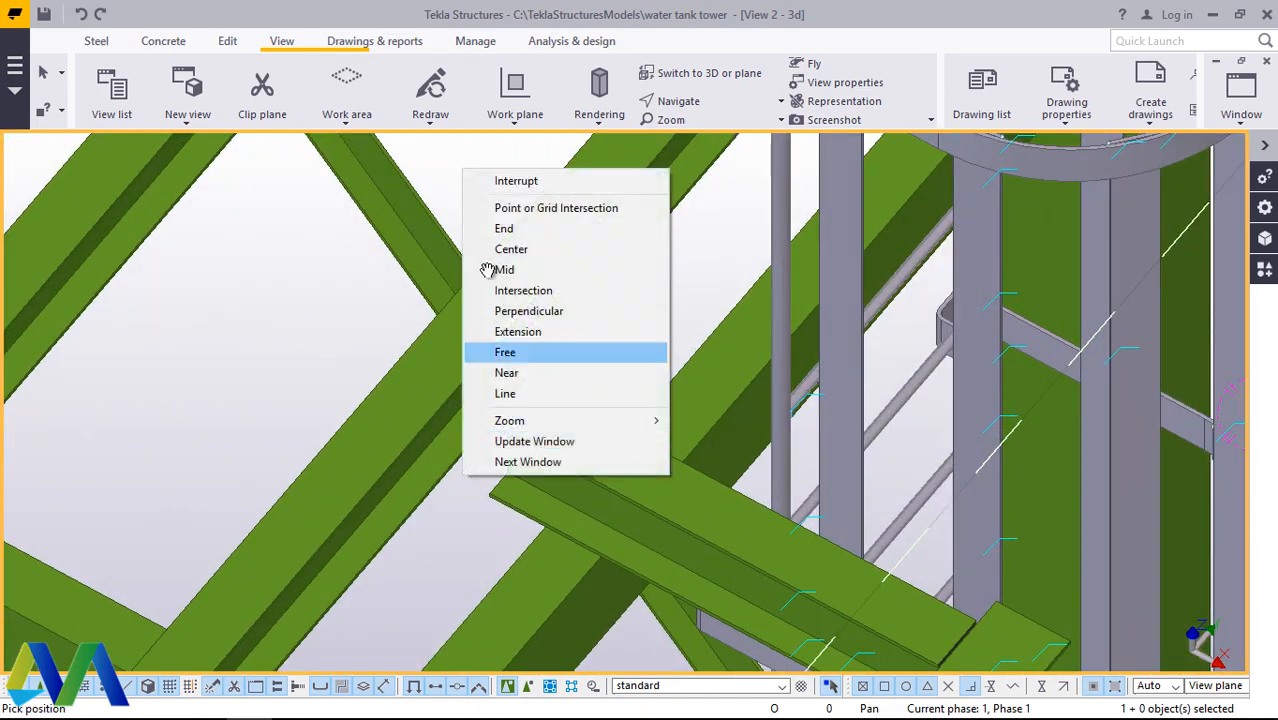
pyautogui.click(487, 181)
pyautogui.keyDown('ctrl'); pyautogui.moveTo(505, 208); pyautogui.dragTo(781, 532, button='middle'); pyautogui.keyUp('ctrl')
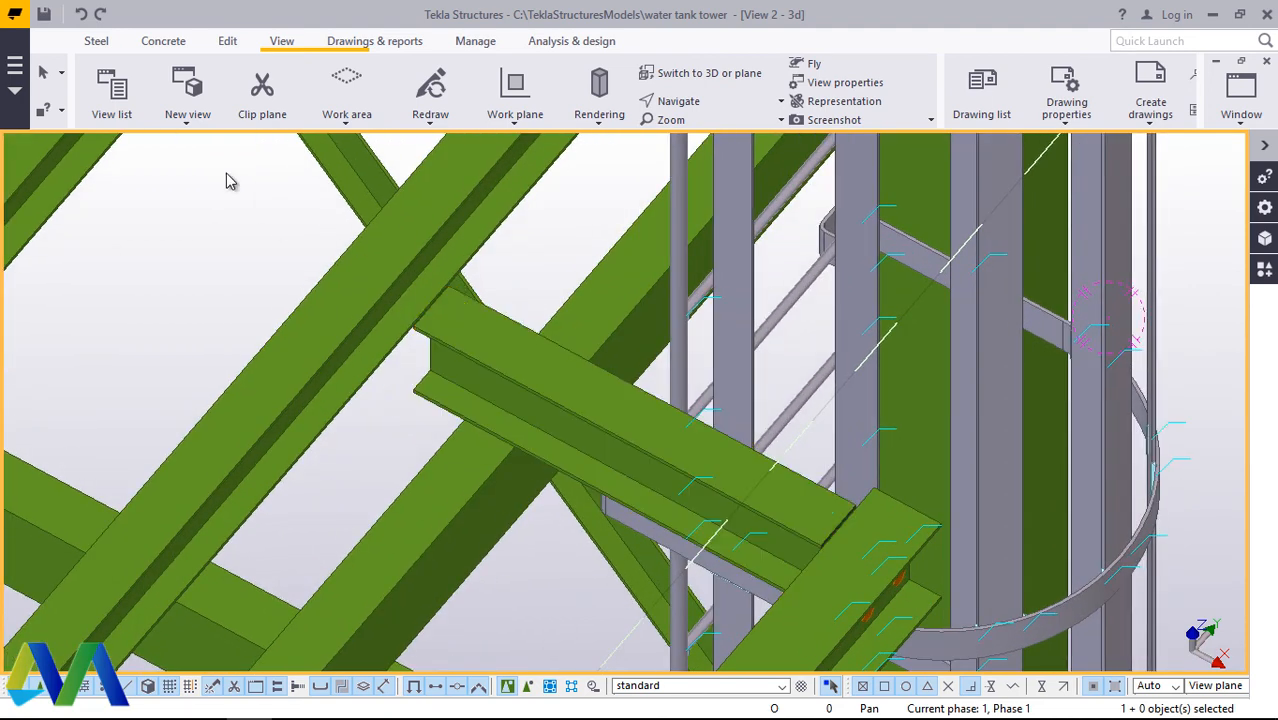
# Step: Try placing a steel beam on top of the short cross beam, from its ladder-side end to the long beam, and undo it
pyautogui.click(96, 41)
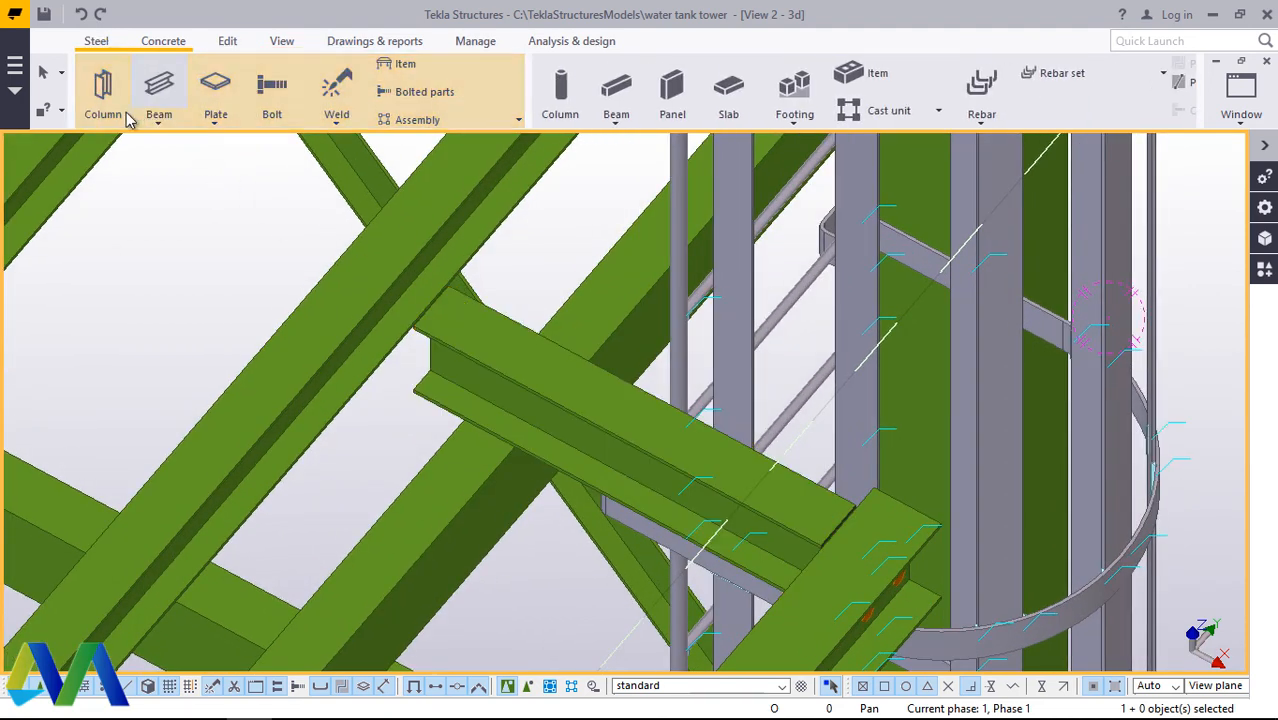
pyautogui.click(160, 120)
pyautogui.click(172, 152)
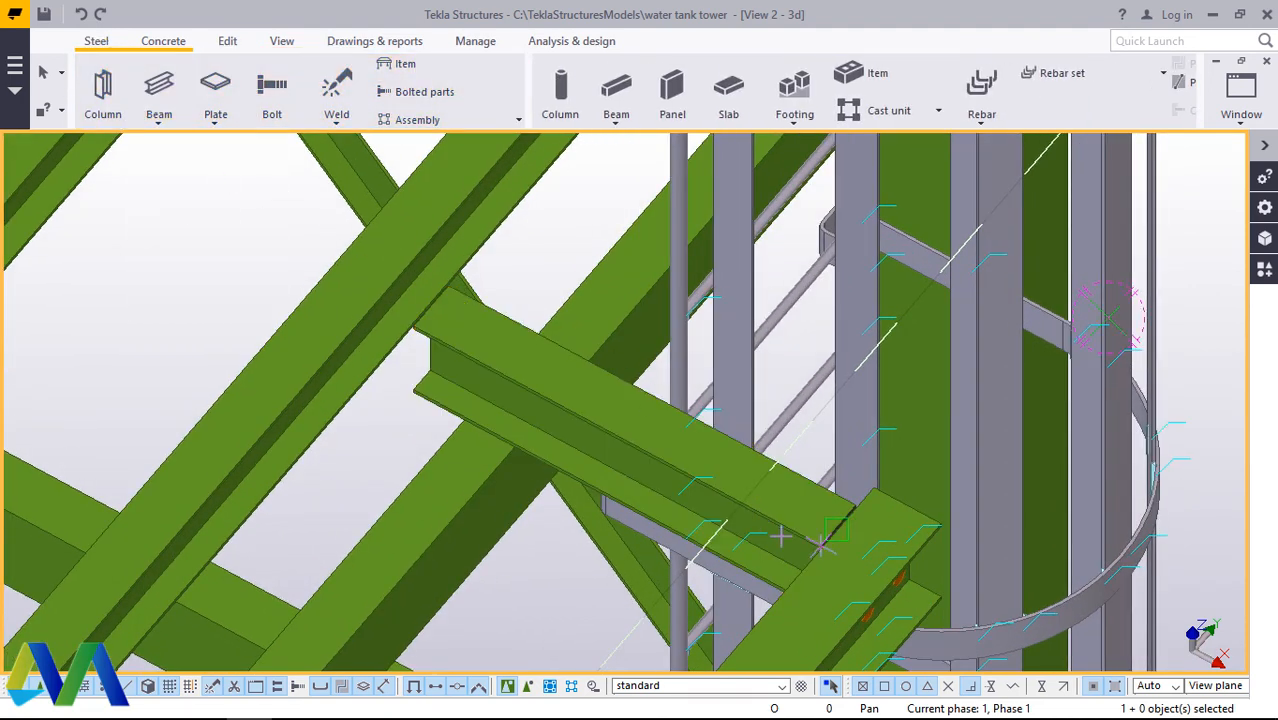
pyautogui.scroll(4, 820, 535)
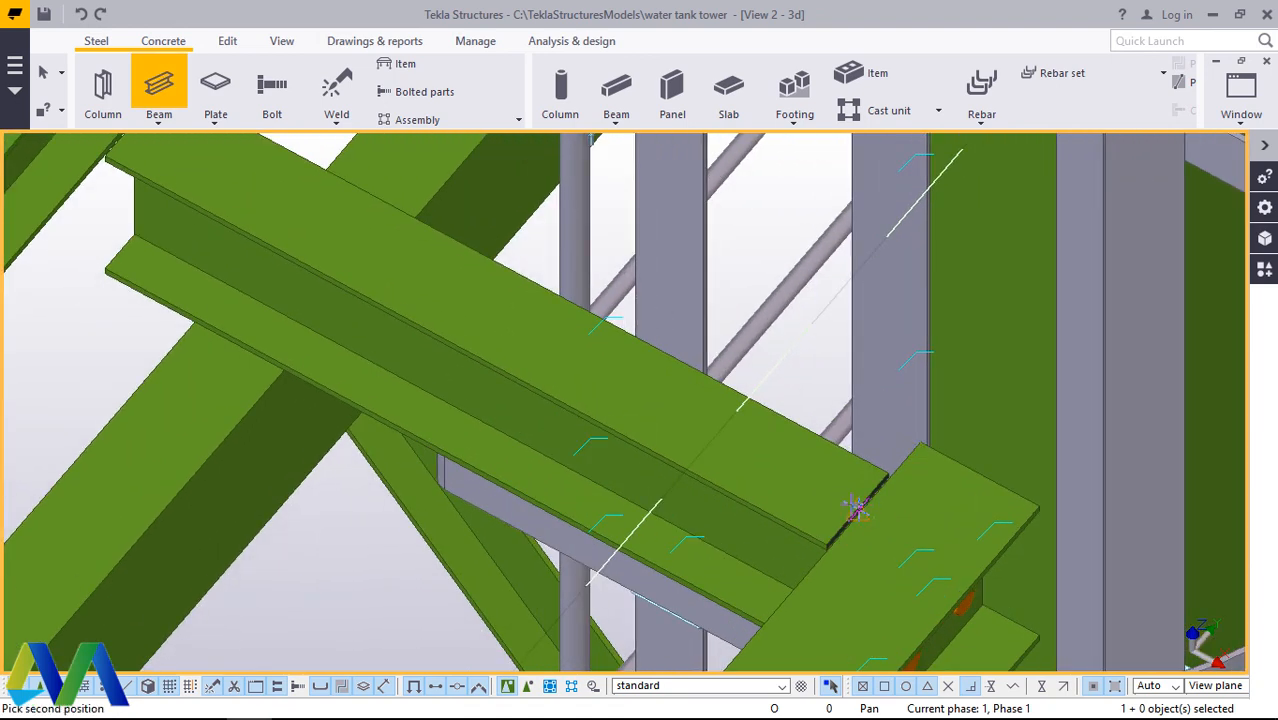
pyautogui.scroll(-3, 855, 511)
pyautogui.scroll(1, 467, 346)
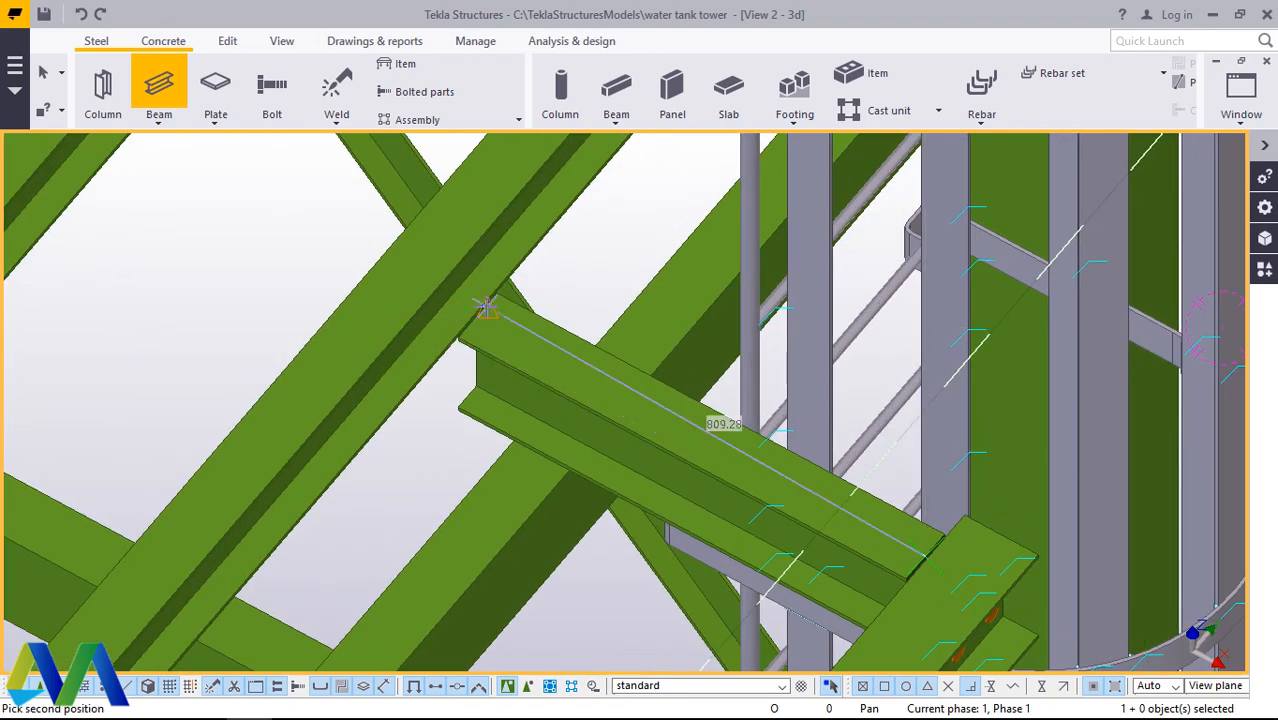
pyautogui.click(486, 309)
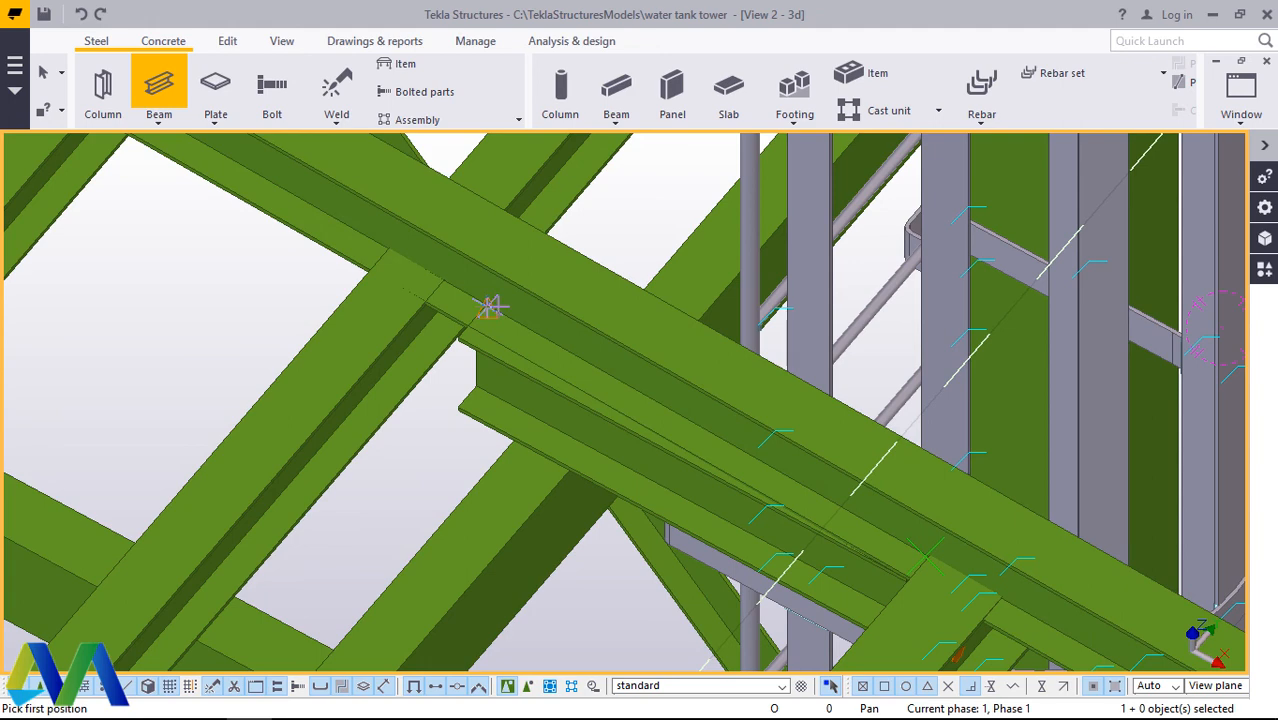
pyautogui.rightClick(618, 223)
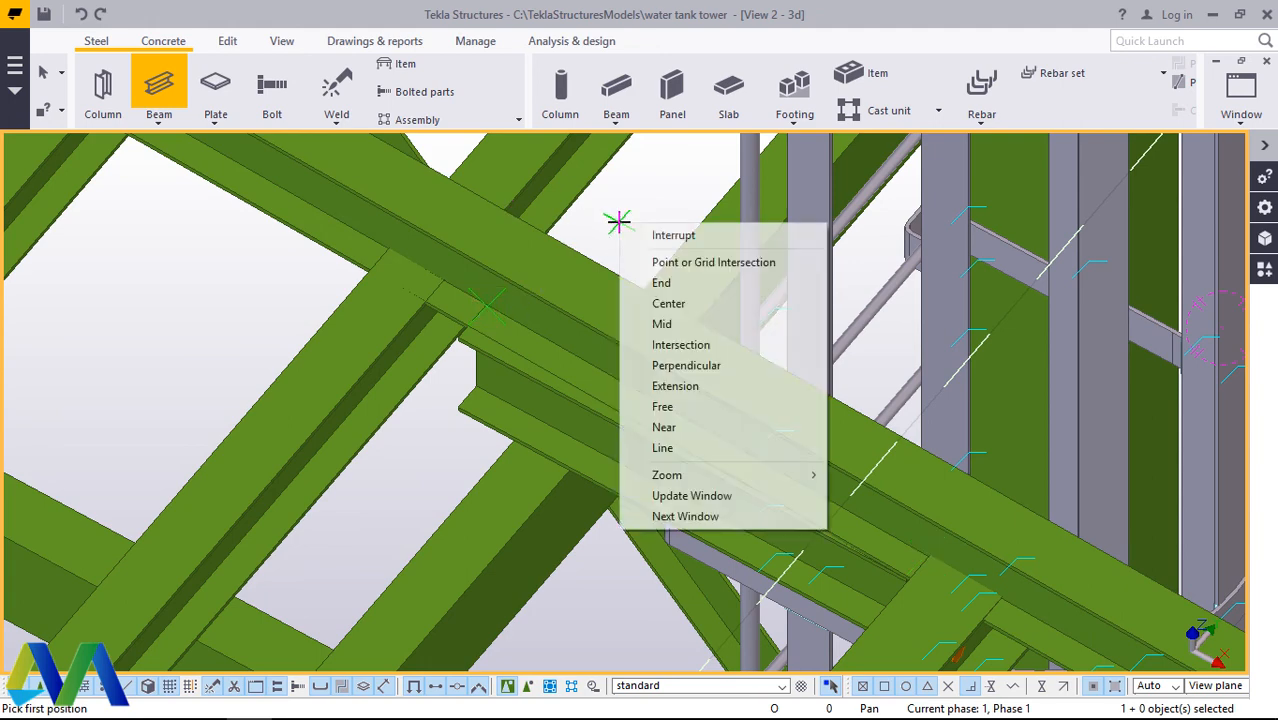
pyautogui.click(650, 229)
pyautogui.click(81, 14)
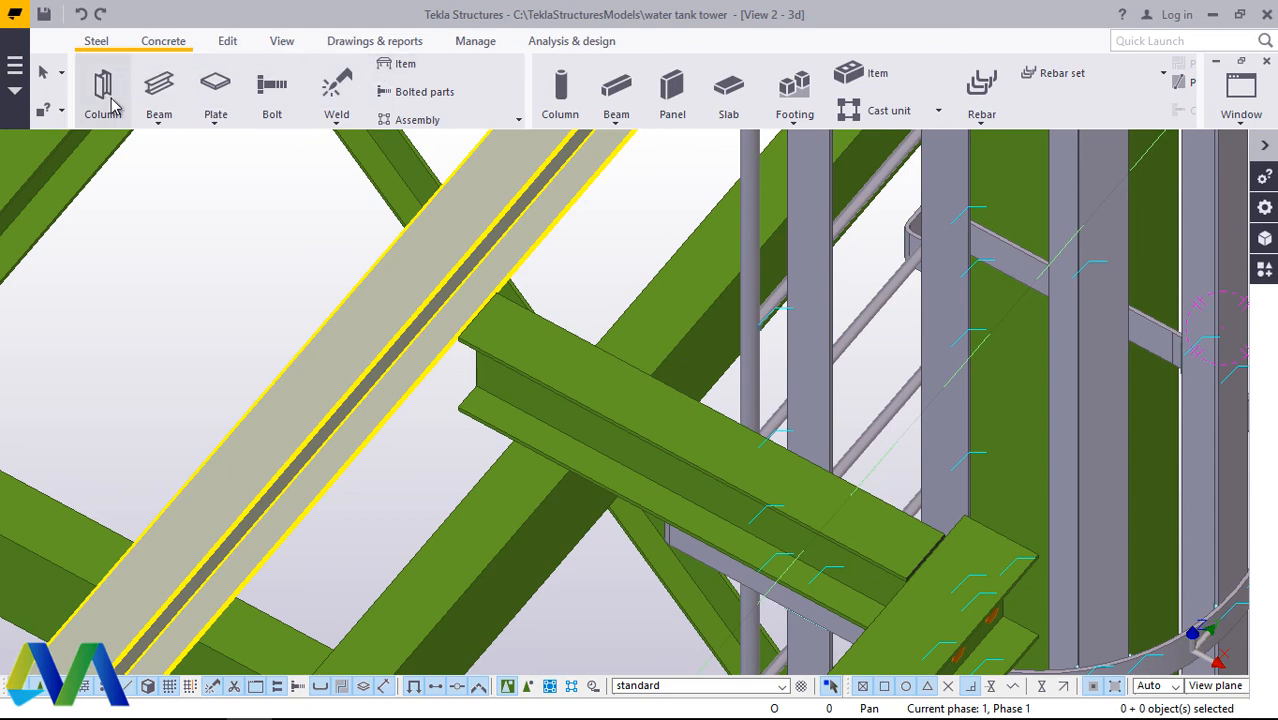
# Step: Place a steel beam about 809 mm between end points on the short cross beam's top flange, starting at the long beam
pyautogui.click(158, 121)
pyautogui.click(222, 186)
pyautogui.scroll(5, 566, 347)
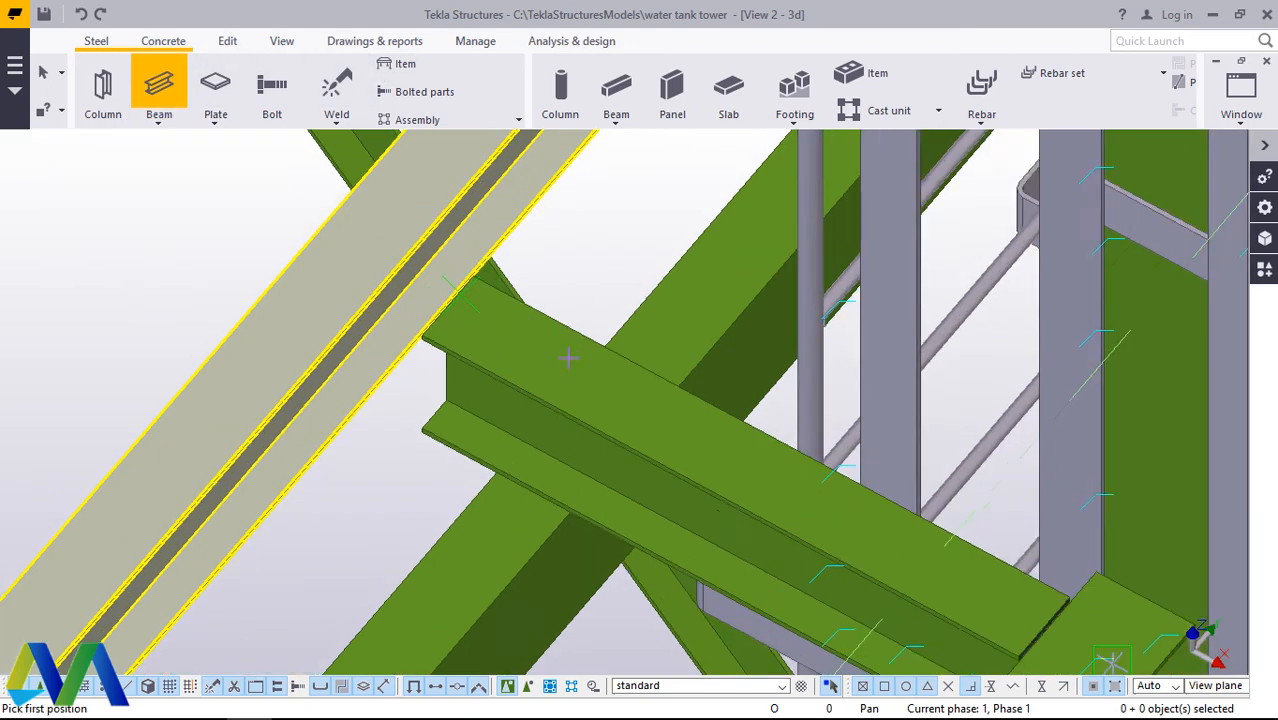
pyautogui.scroll(1, 390, 265)
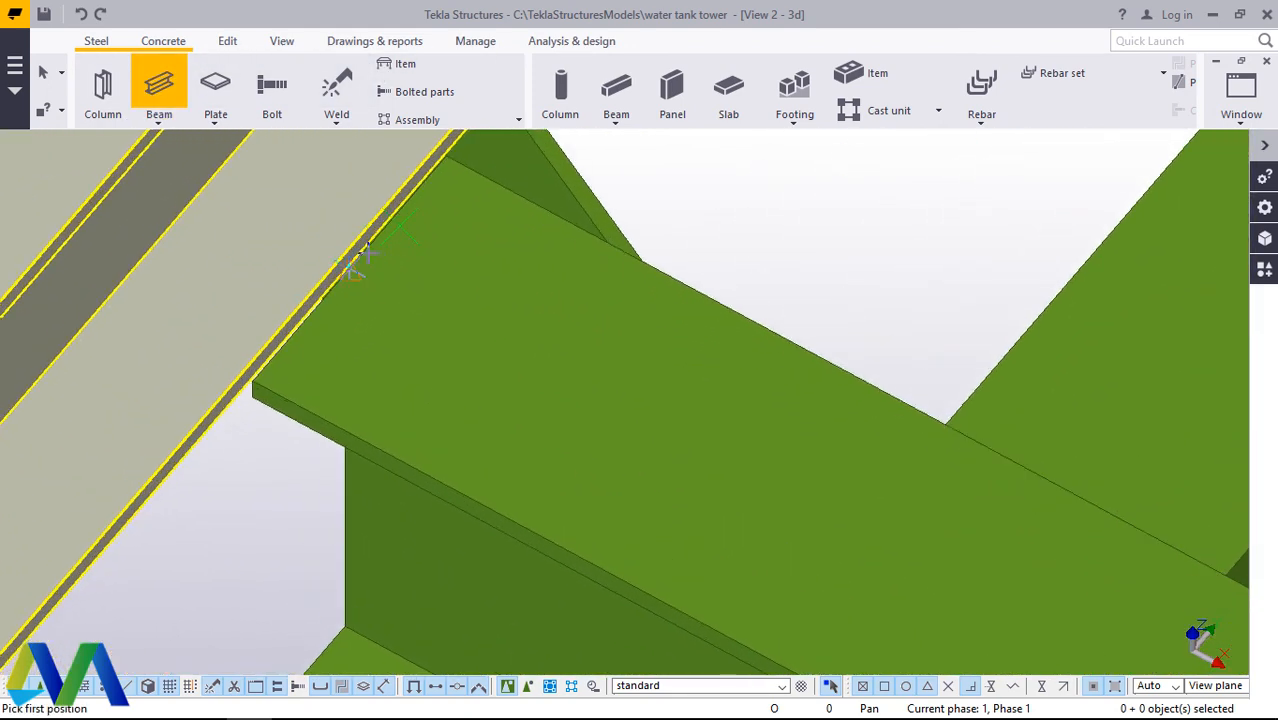
pyautogui.scroll(3, 349, 268)
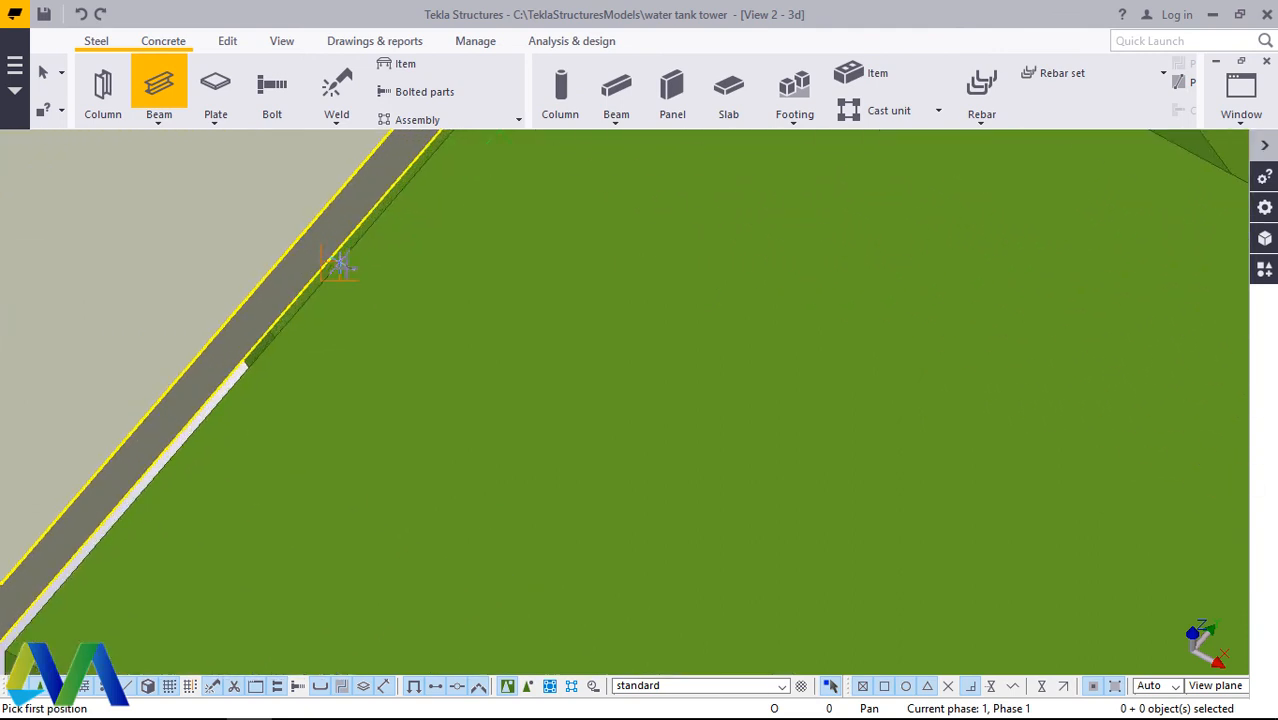
pyautogui.scroll(2, 340, 265)
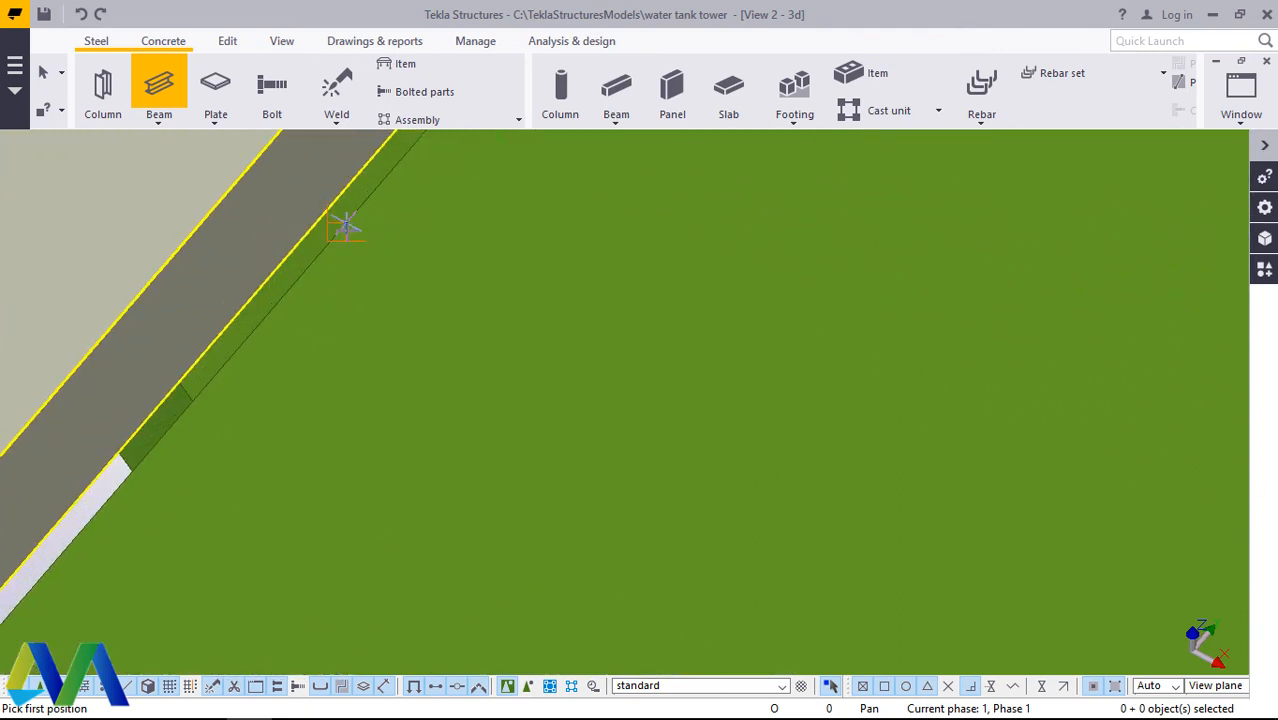
pyautogui.click(330, 243)
pyautogui.scroll(-4, 345, 240)
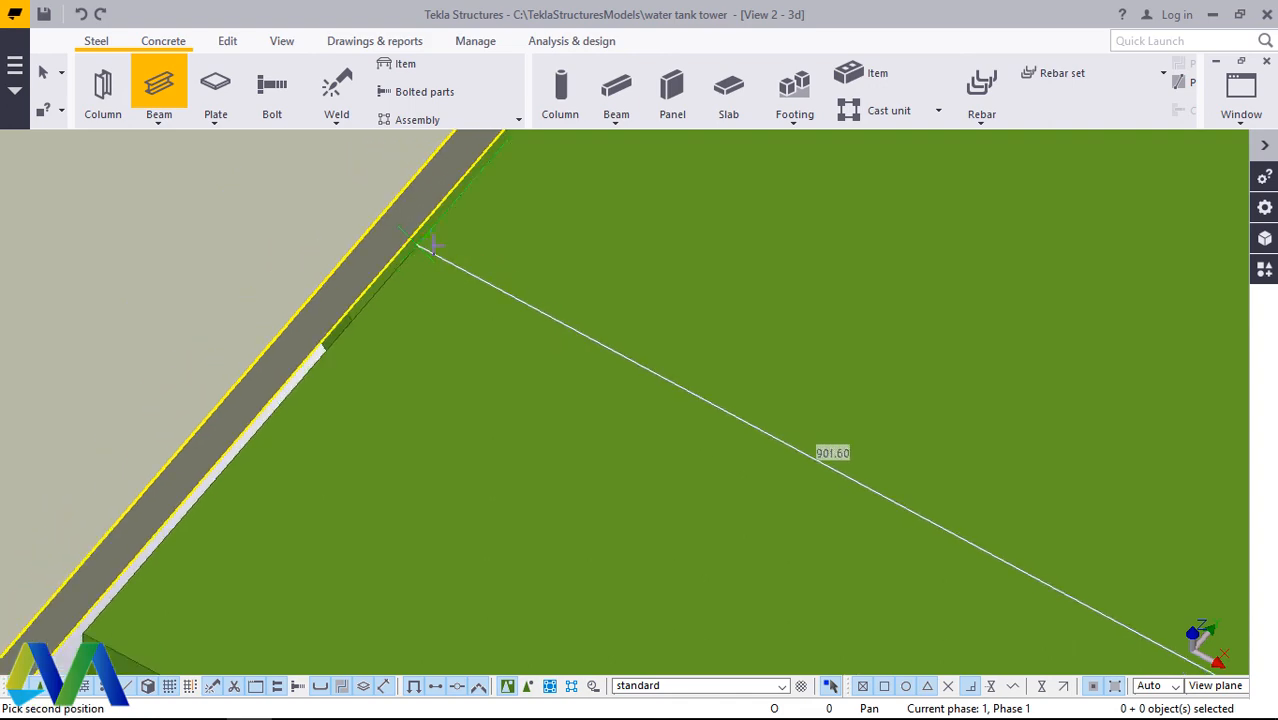
pyautogui.scroll(-5, 407, 232)
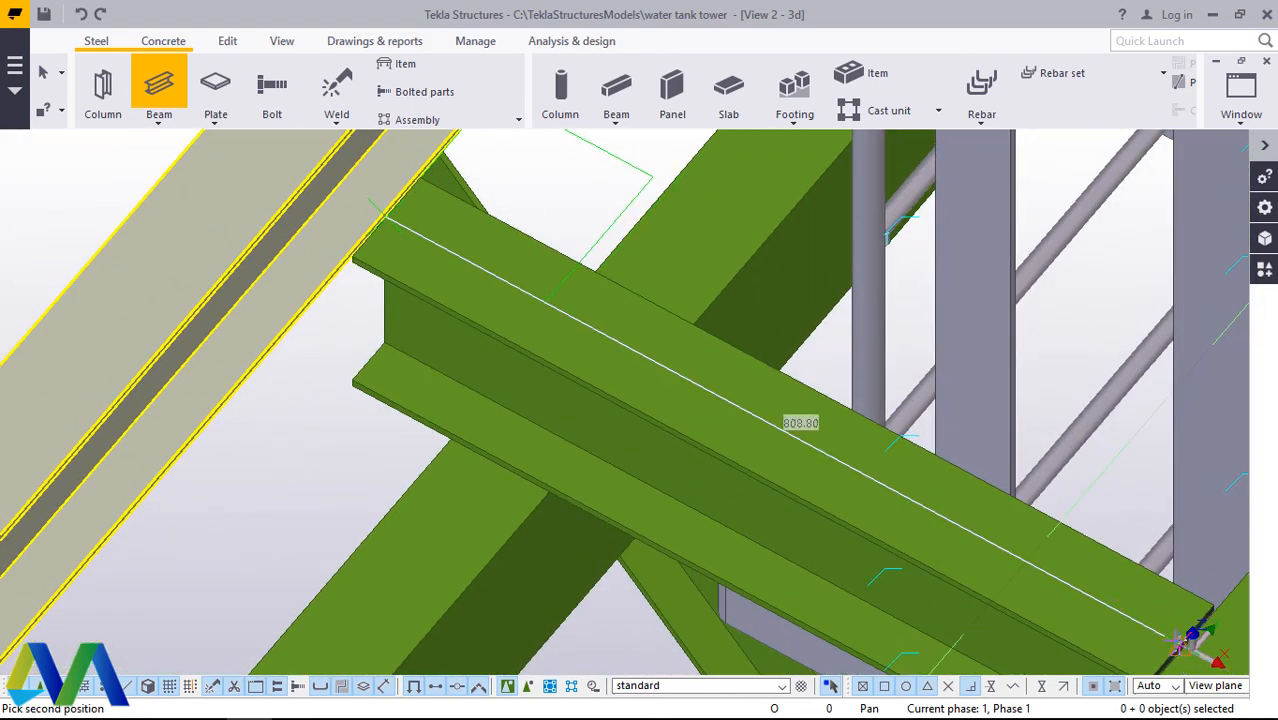
pyautogui.click(1178, 648)
pyautogui.rightClick(756, 400)
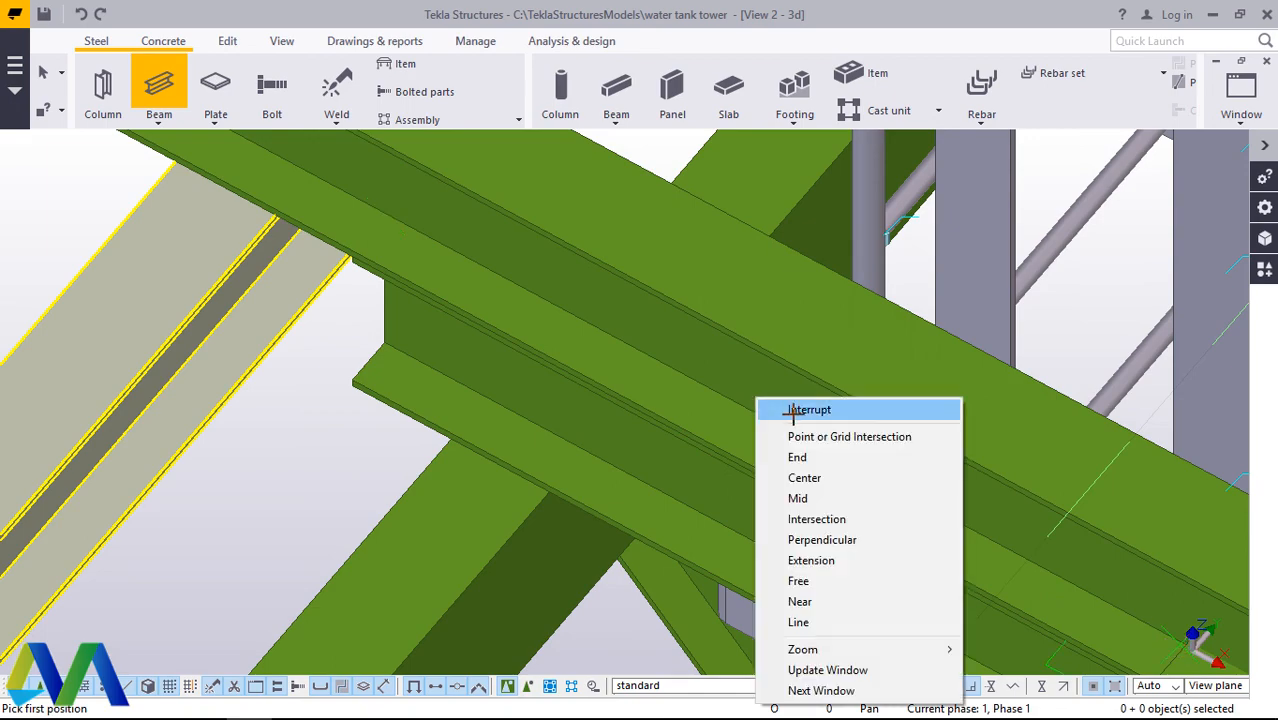
pyautogui.click(778, 410)
# Step: Set the new beam's start and end Dx offsets to 0.00 and apply the change
pyautogui.scroll(-6, 573, 354)
pyautogui.scroll(-1, 562, 344)
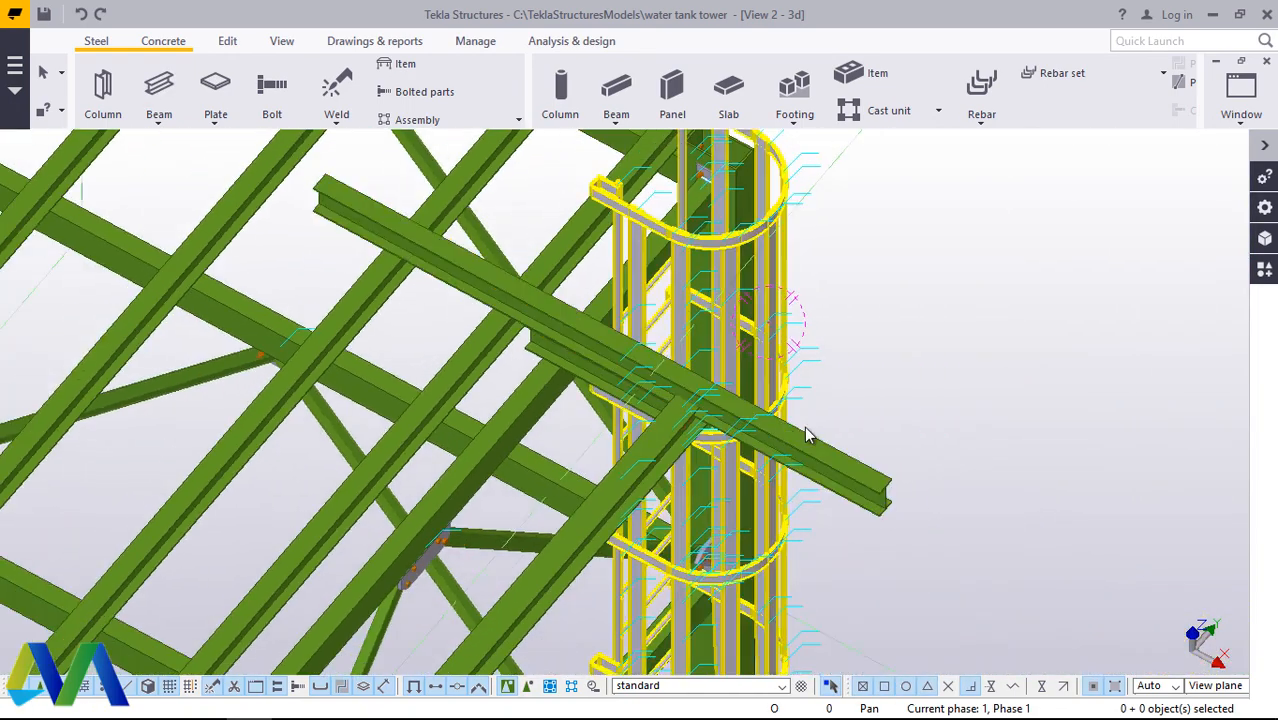
pyautogui.doubleClick(836, 462)
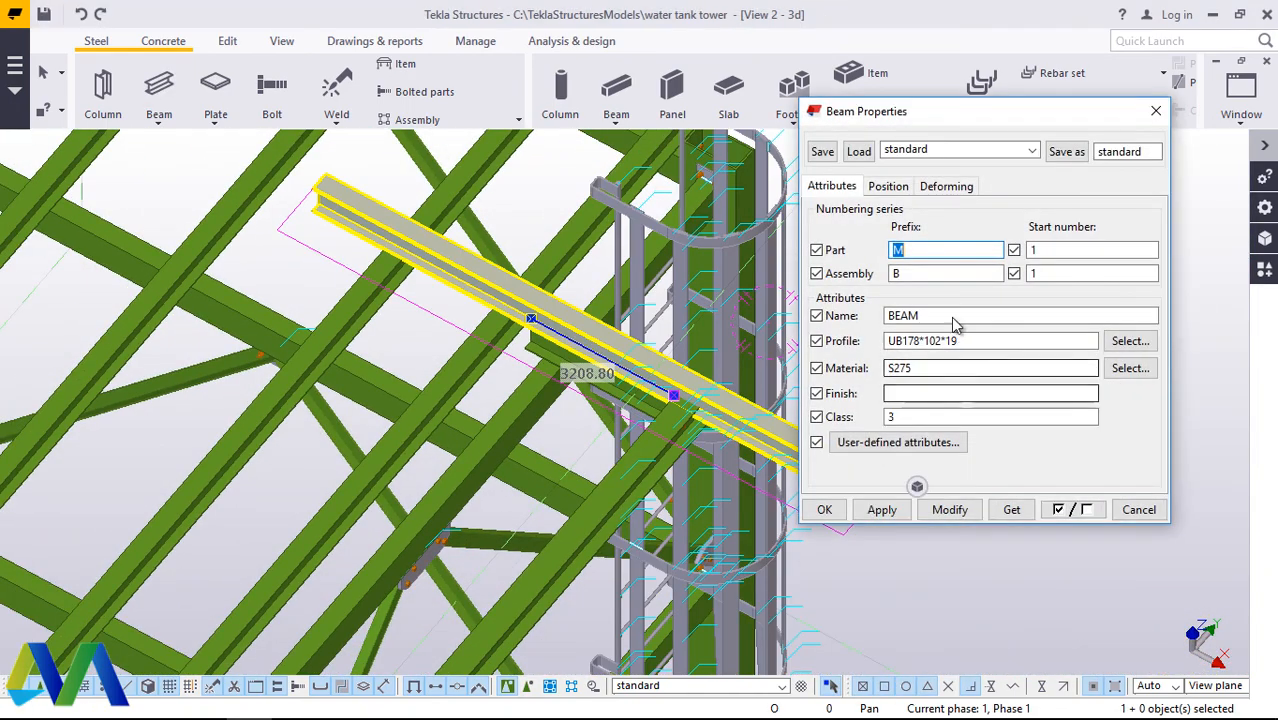
pyautogui.click(884, 187)
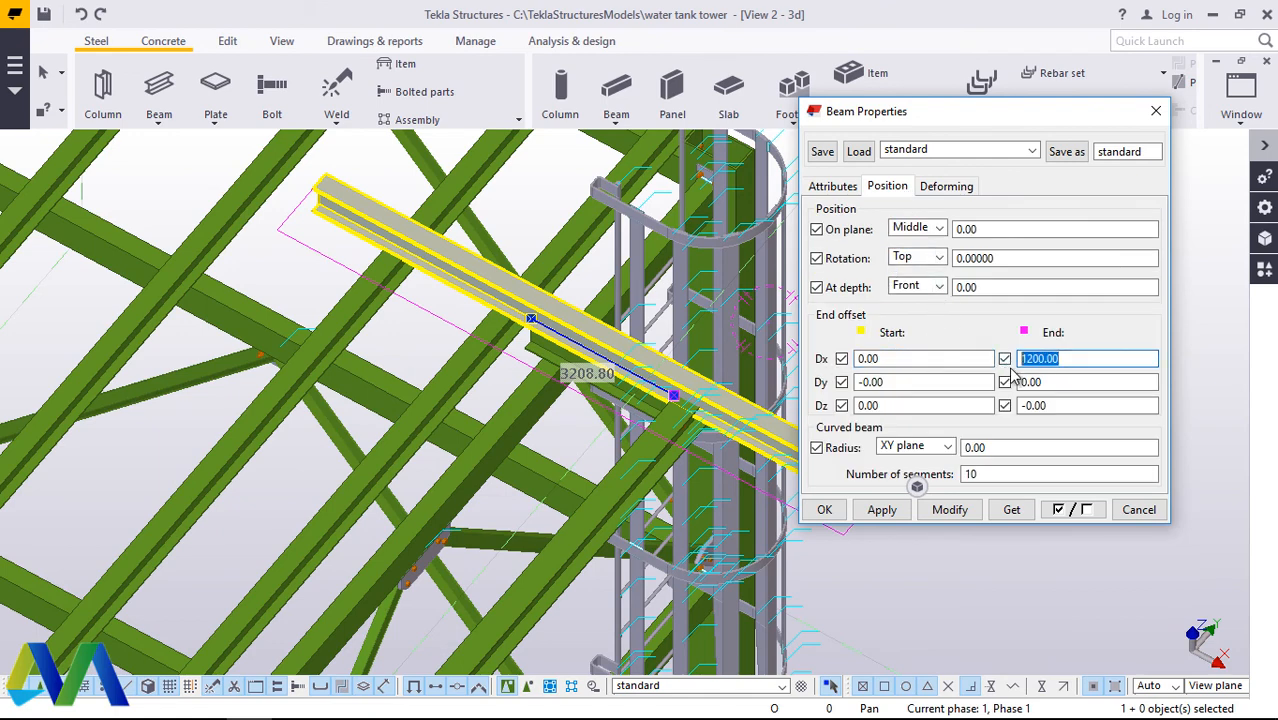
pyautogui.click(949, 509)
pyautogui.click(824, 509)
# Step: Extend the new beam at both ends, over the long beam and over the edge beam, to about 1060 mm
pyautogui.scroll(5, 602, 337)
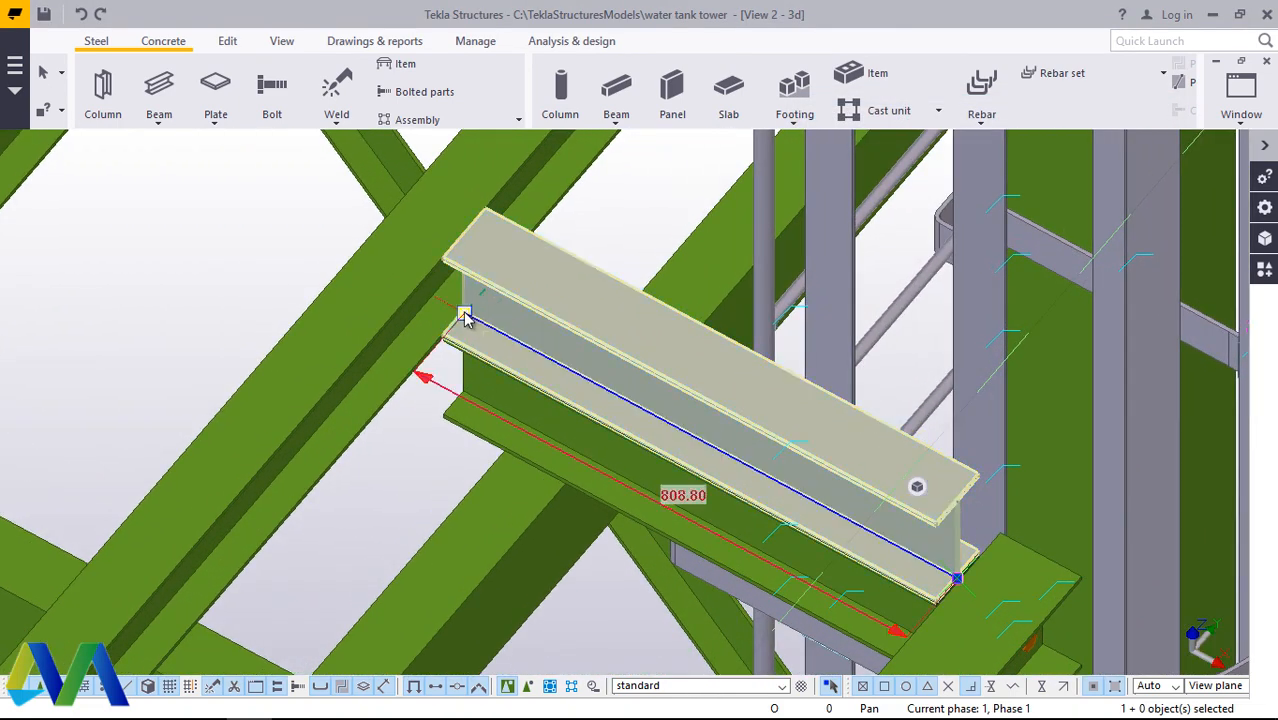
pyautogui.moveTo(399, 286); pyautogui.dragTo(360, 255)
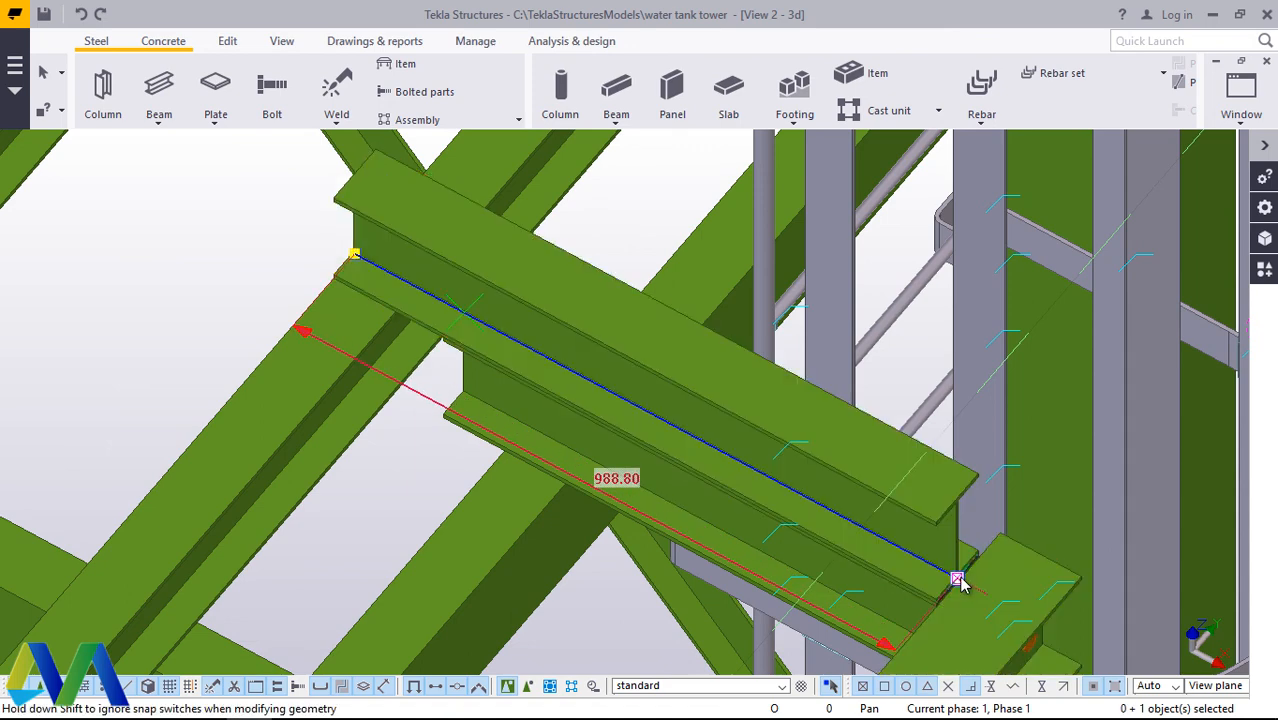
pyautogui.moveTo(995, 598); pyautogui.dragTo(1002, 601)
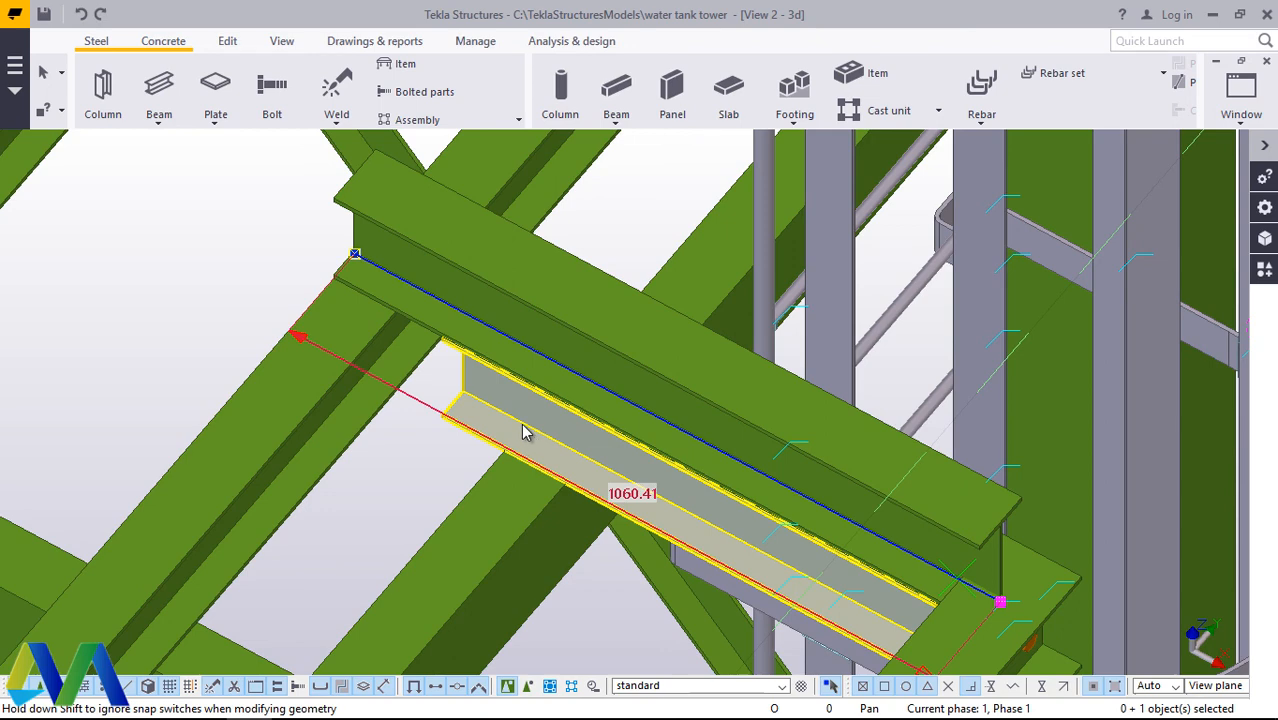
# Step: Set the new beam's At depth position to Behind and modify it, keeping On plane at Middle and Rotation at Top
pyautogui.click(191, 237)
pyautogui.doubleClick(539, 289)
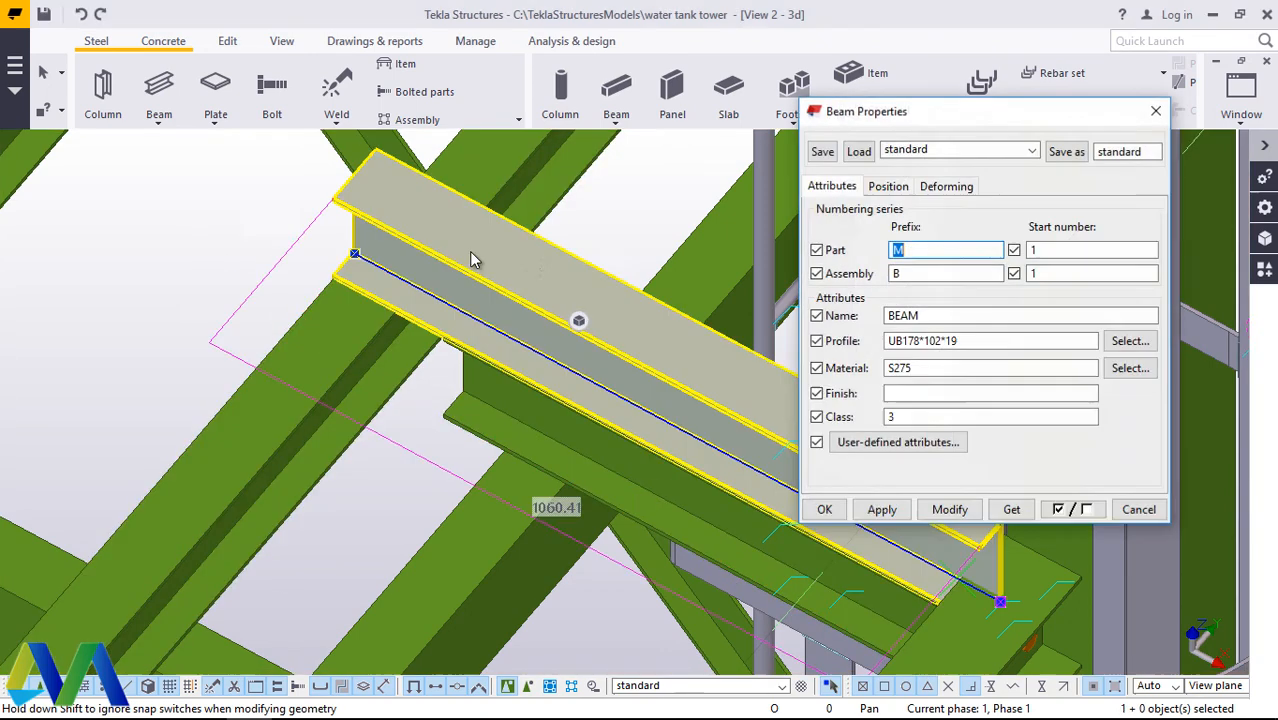
pyautogui.click(887, 188)
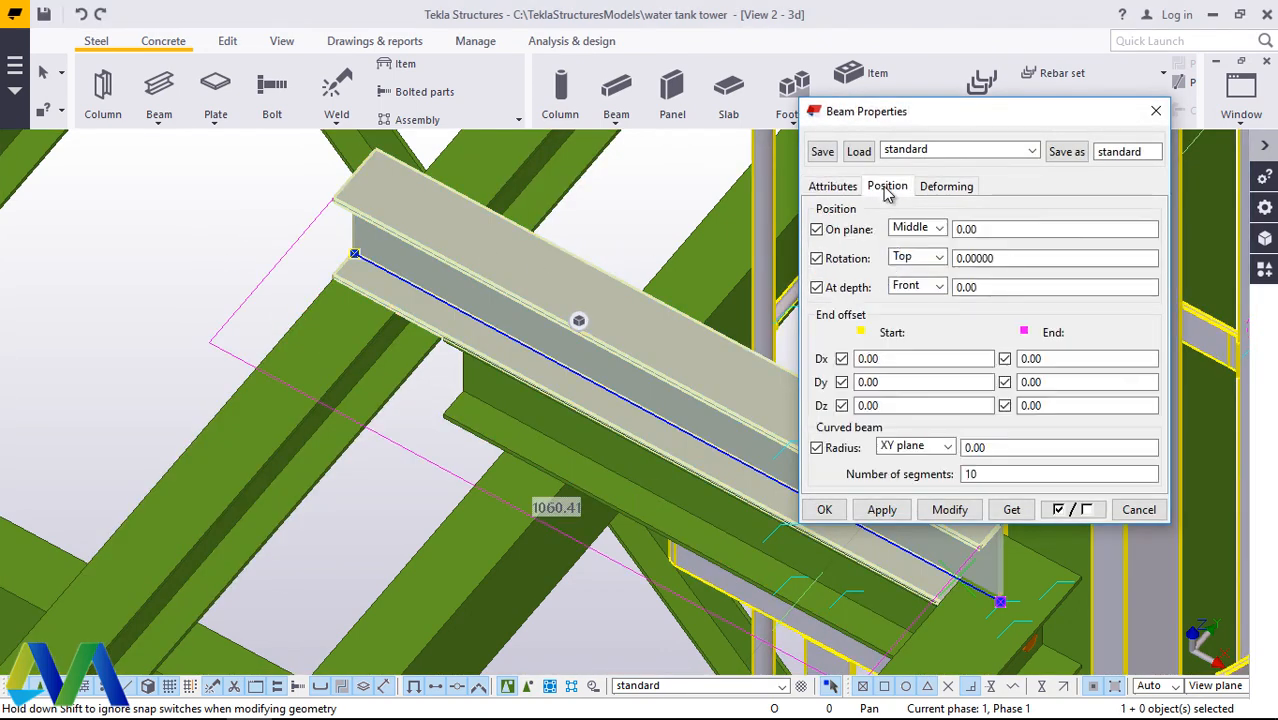
pyautogui.click(983, 258)
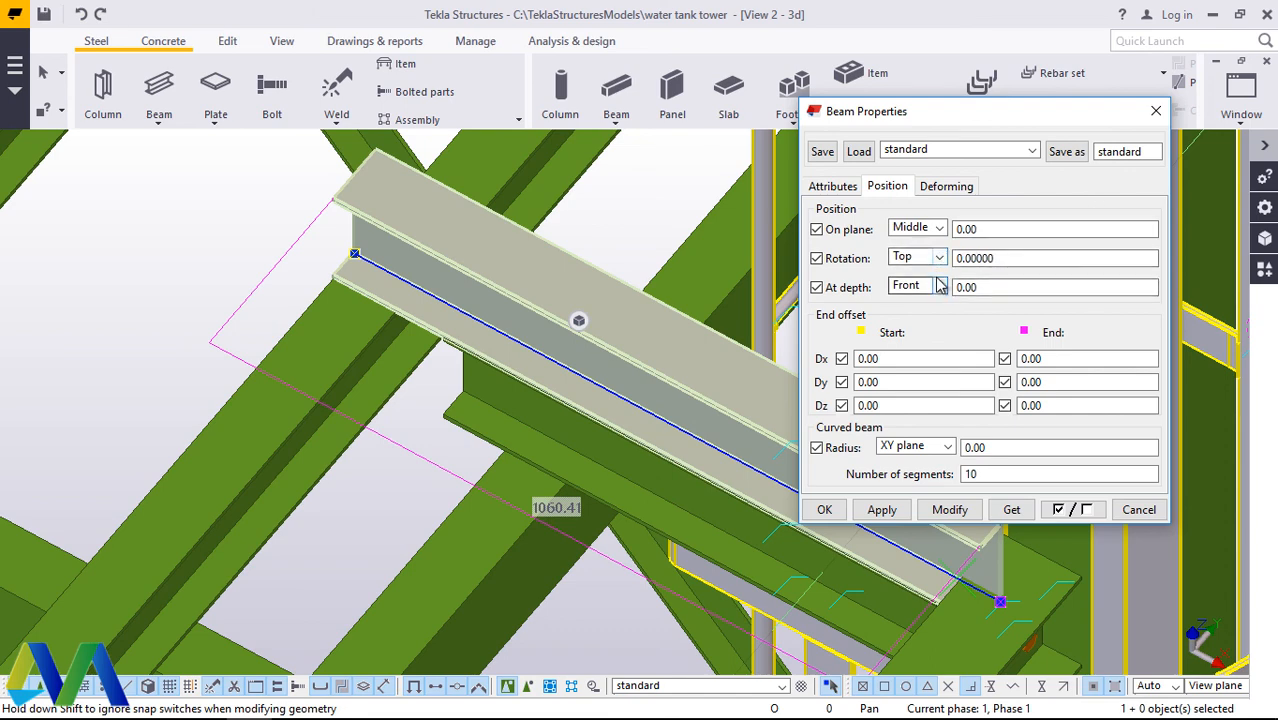
pyautogui.click(915, 337)
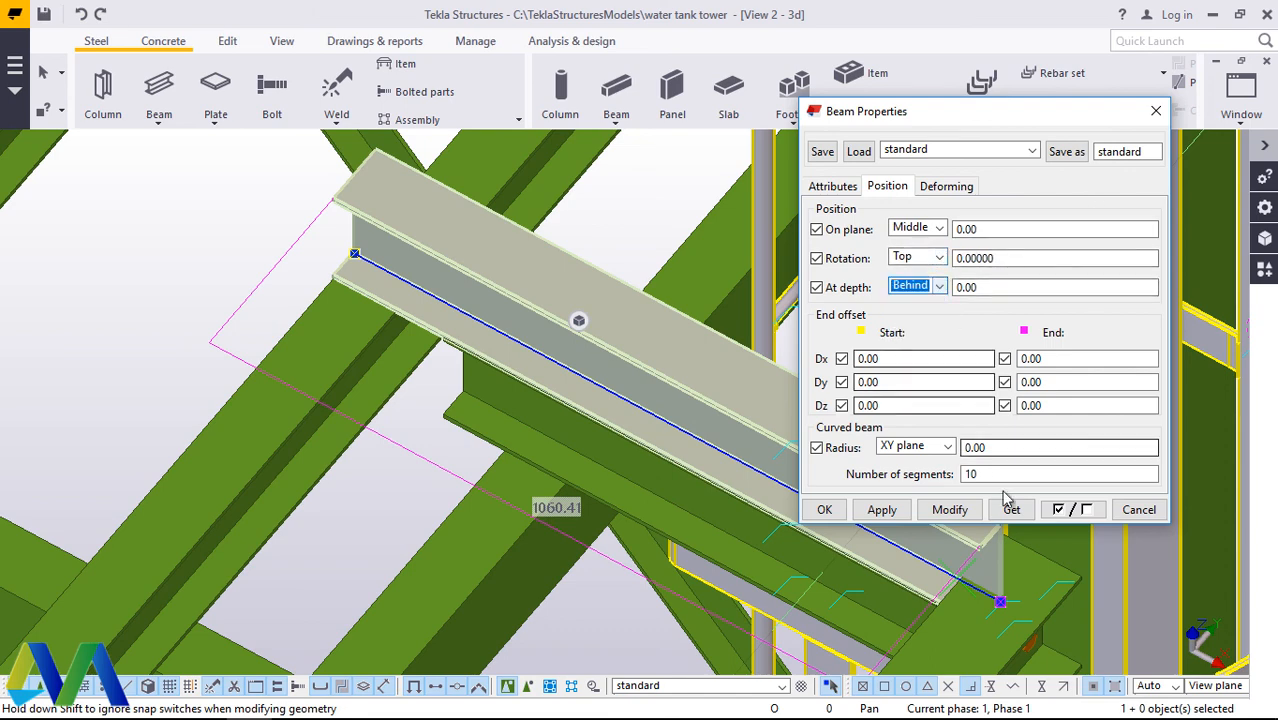
pyautogui.click(949, 510)
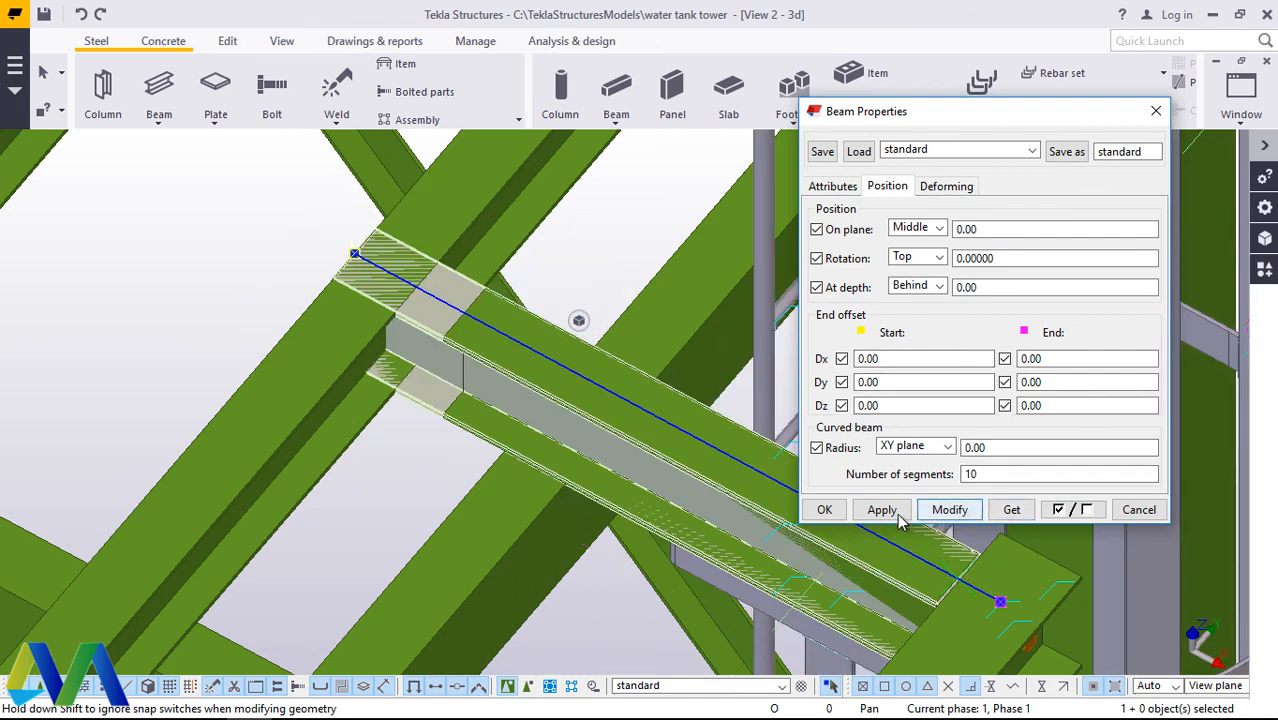
pyautogui.click(822, 511)
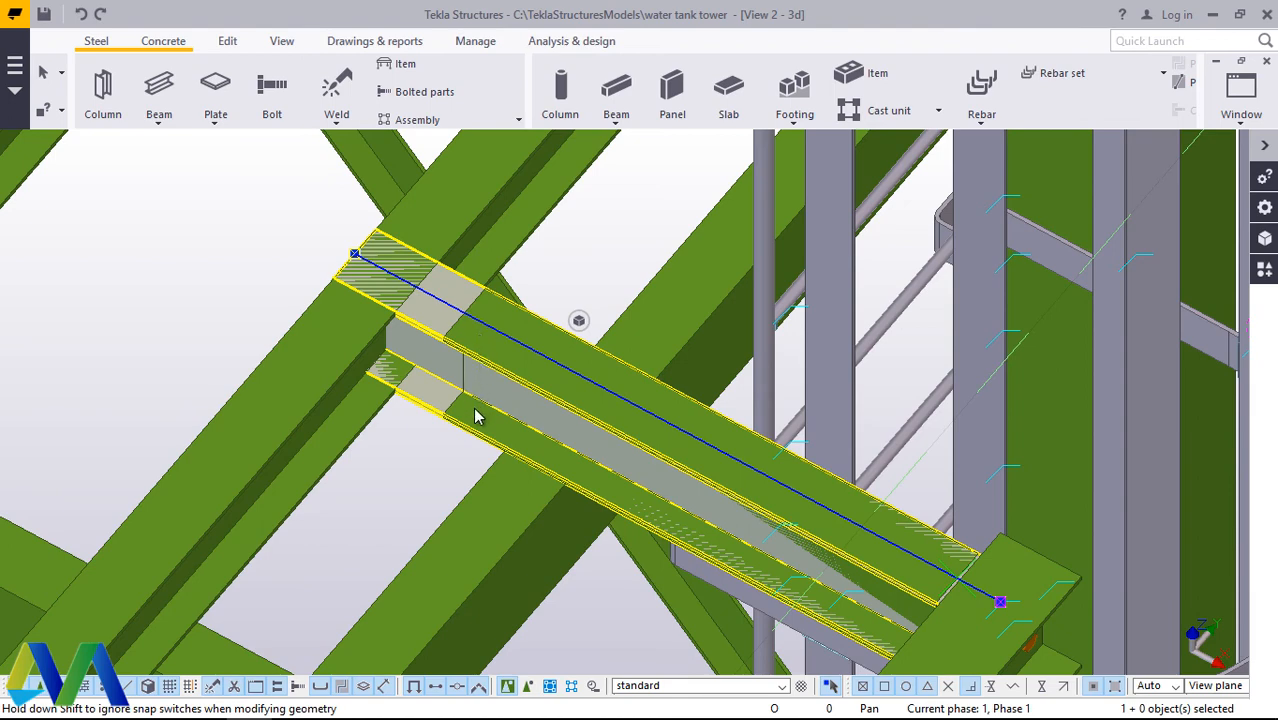
# Step: Delete the old short cross beam that overlaps the new, longer beam
pyautogui.scroll(-5, 474, 335)
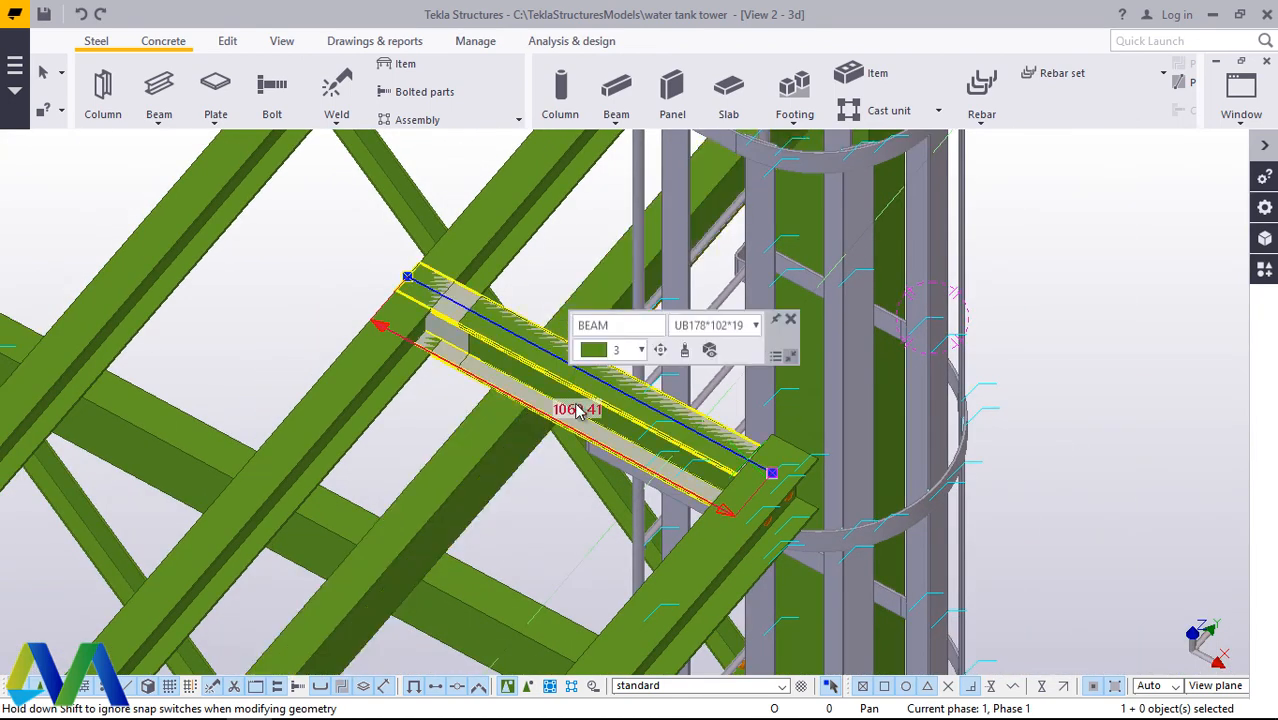
pyautogui.scroll(3, 725, 459)
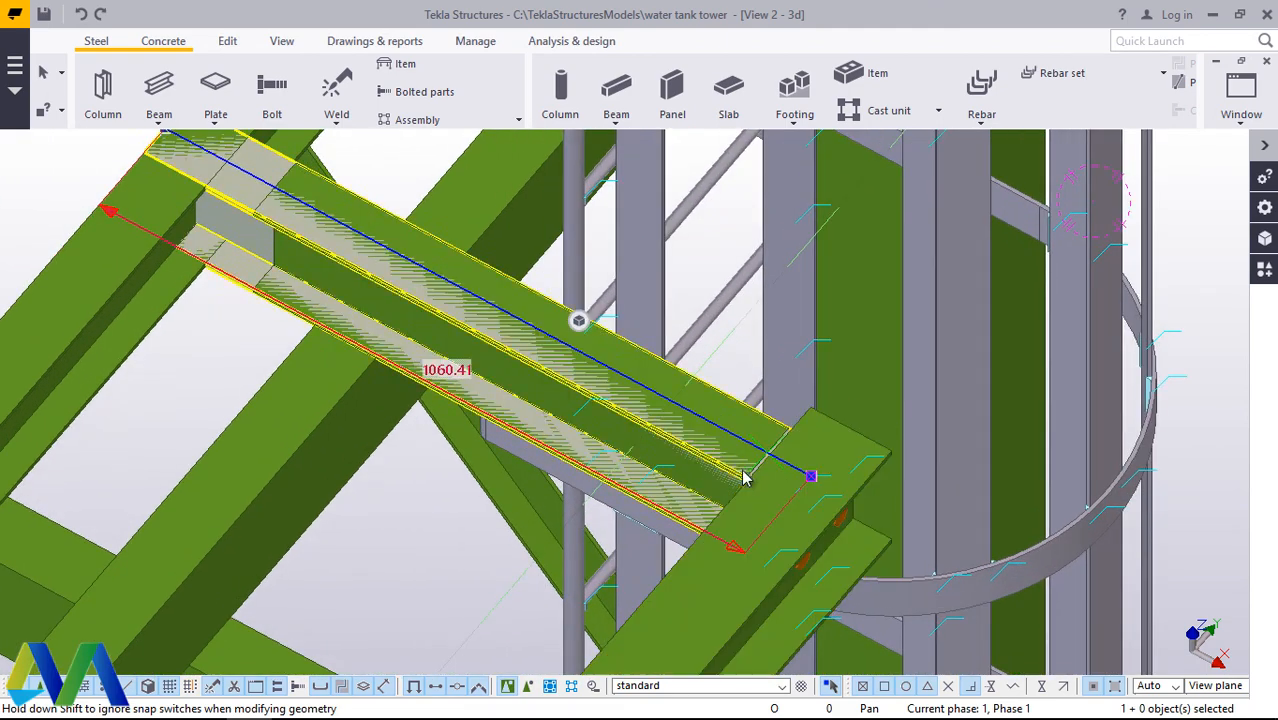
pyautogui.click(283, 42)
pyautogui.click(687, 106)
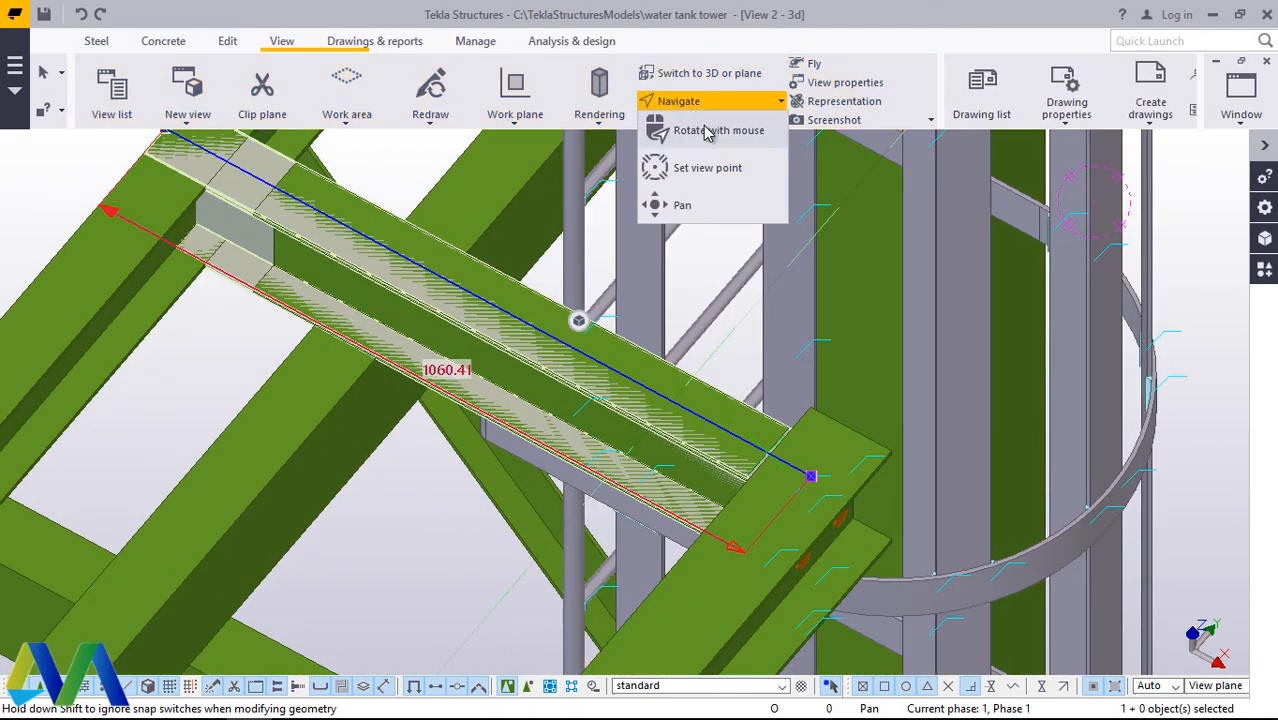
pyautogui.click(707, 129)
pyautogui.moveTo(500, 362); pyautogui.dragTo(510, 294)
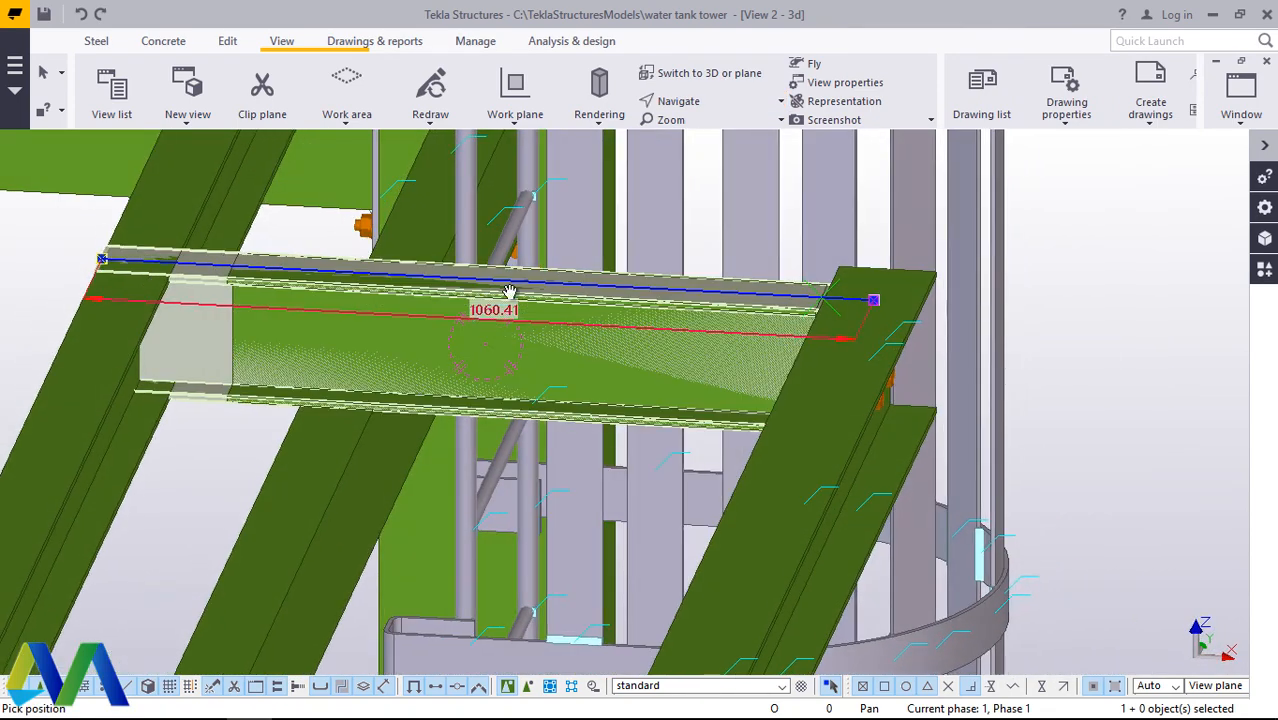
pyautogui.rightClick(255, 352)
pyautogui.click(290, 363)
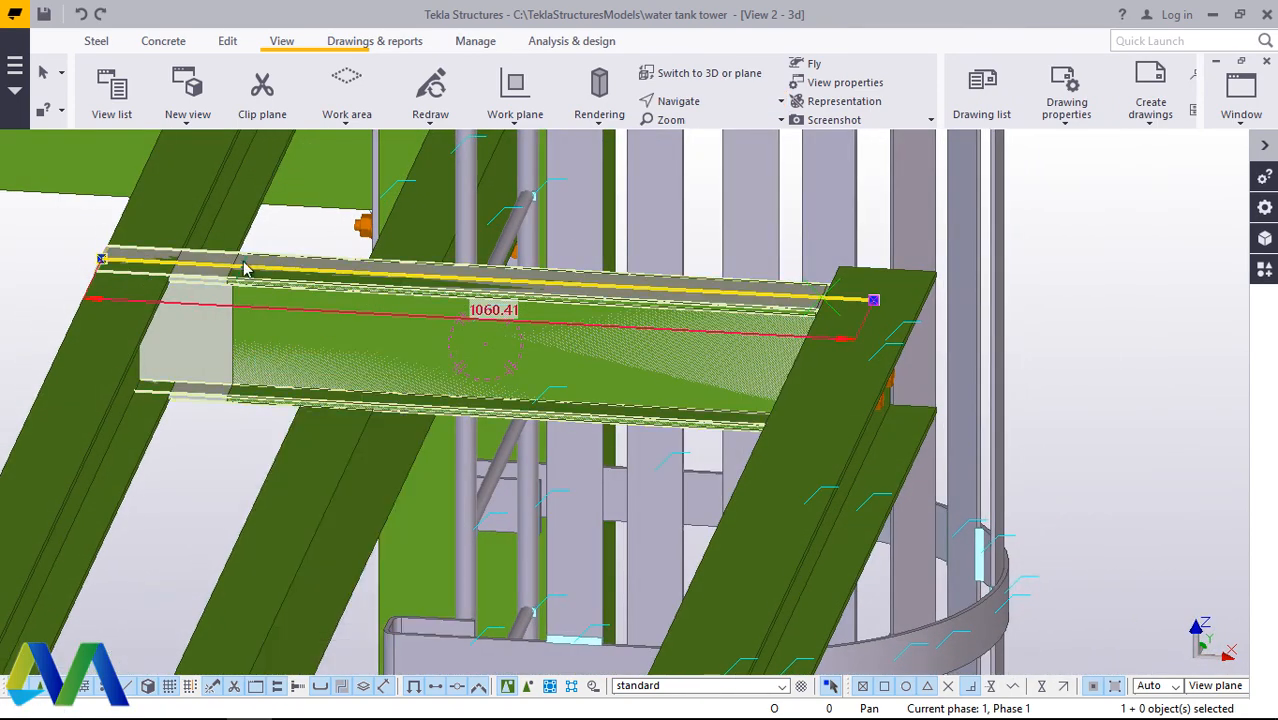
pyautogui.rightClick(234, 334)
pyautogui.click(283, 404)
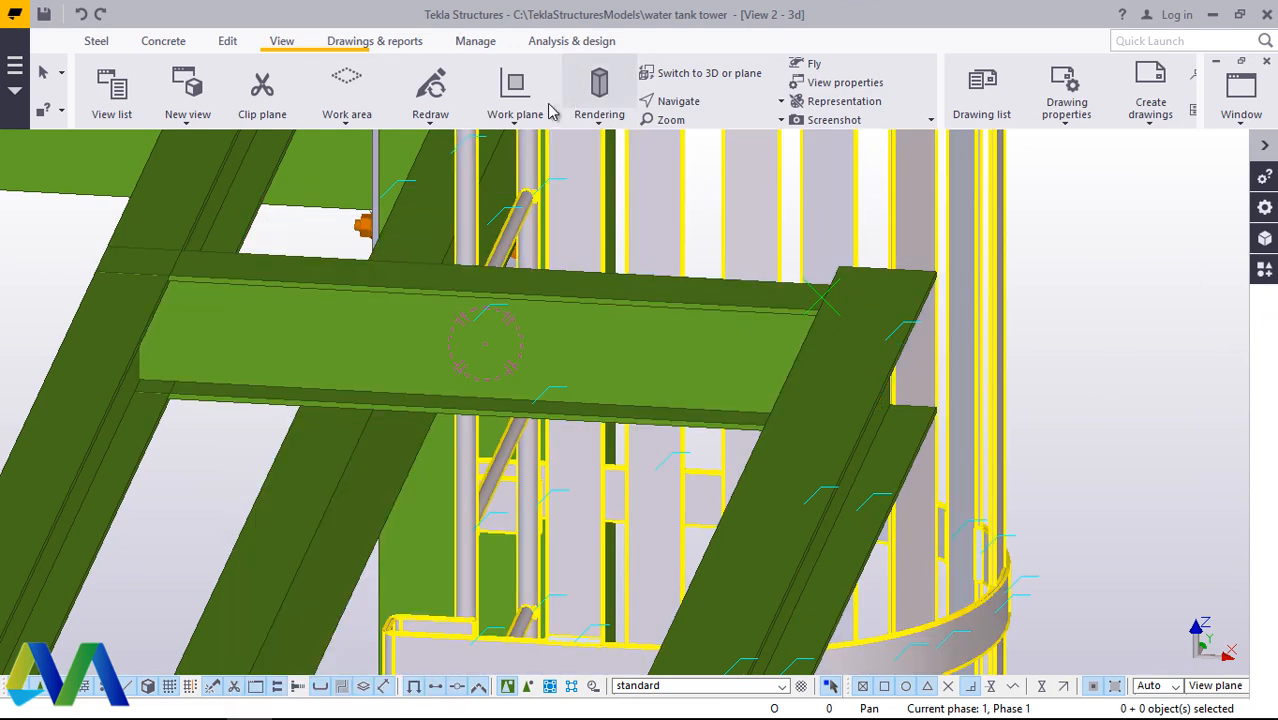
# Step: Join the cross beam to the edge beam with an End plate (101) connection, taking the edge beam as the main part
pyautogui.click(686, 102)
pyautogui.click(701, 168)
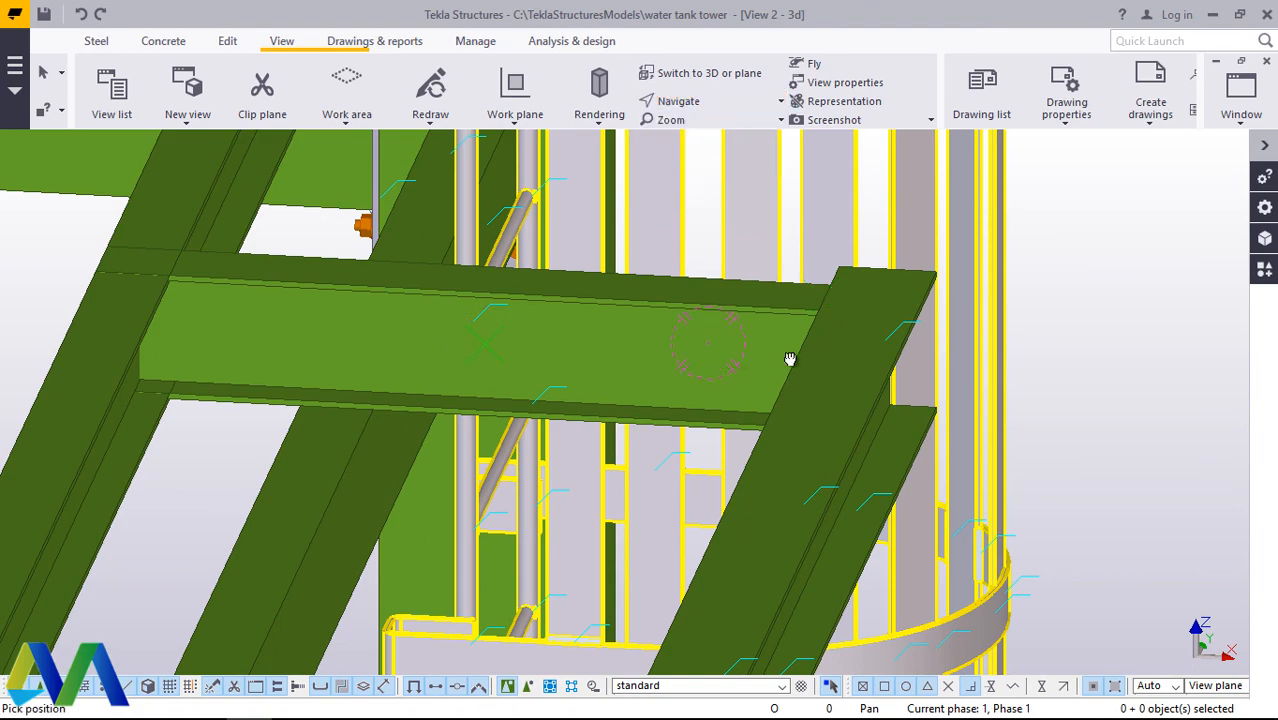
pyautogui.keyDown('ctrl'); pyautogui.moveTo(790, 358); pyautogui.dragTo(951, 275, button='middle'); pyautogui.keyUp('ctrl')
pyautogui.moveTo(879, 318)
pyautogui.keyDown('ctrl'); pyautogui.mouseDown(button='middle')
pyautogui.moveTo(1044, 285)
pyautogui.moveTo(933, 317)
pyautogui.moveTo(892, 310)
pyautogui.mouseUp(button='middle'); pyautogui.keyUp('ctrl')
pyautogui.rightClick(892, 310)
pyautogui.click(965, 328)
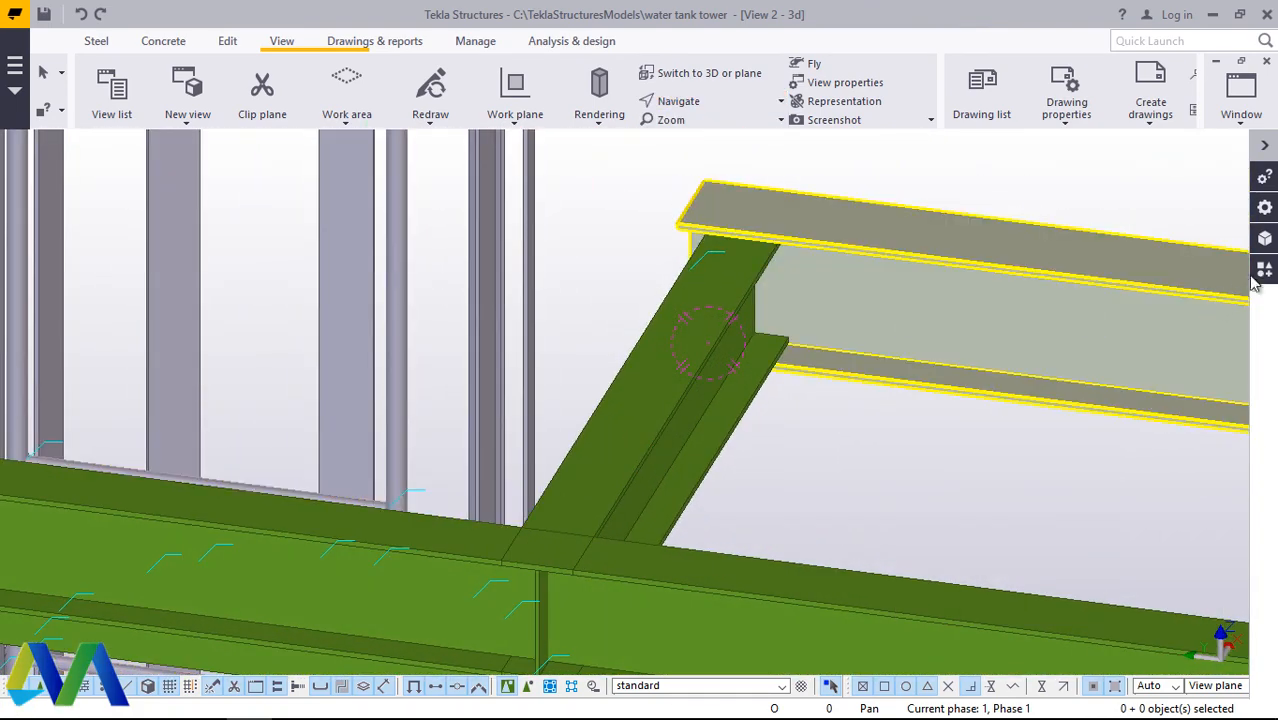
pyautogui.click(1264, 270)
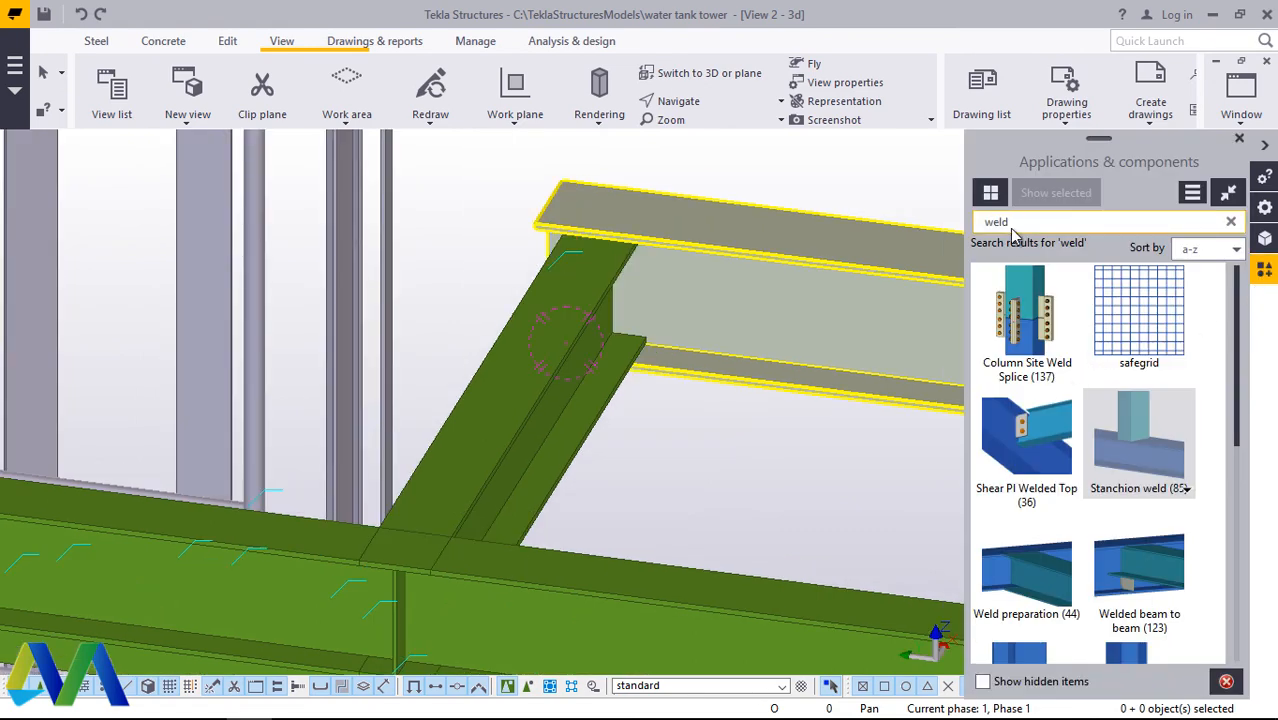
pyautogui.press('BackSpace')
pyautogui.press('BackSpace')
pyautogui.press('BackSpace')
pyautogui.press('BackSpace')
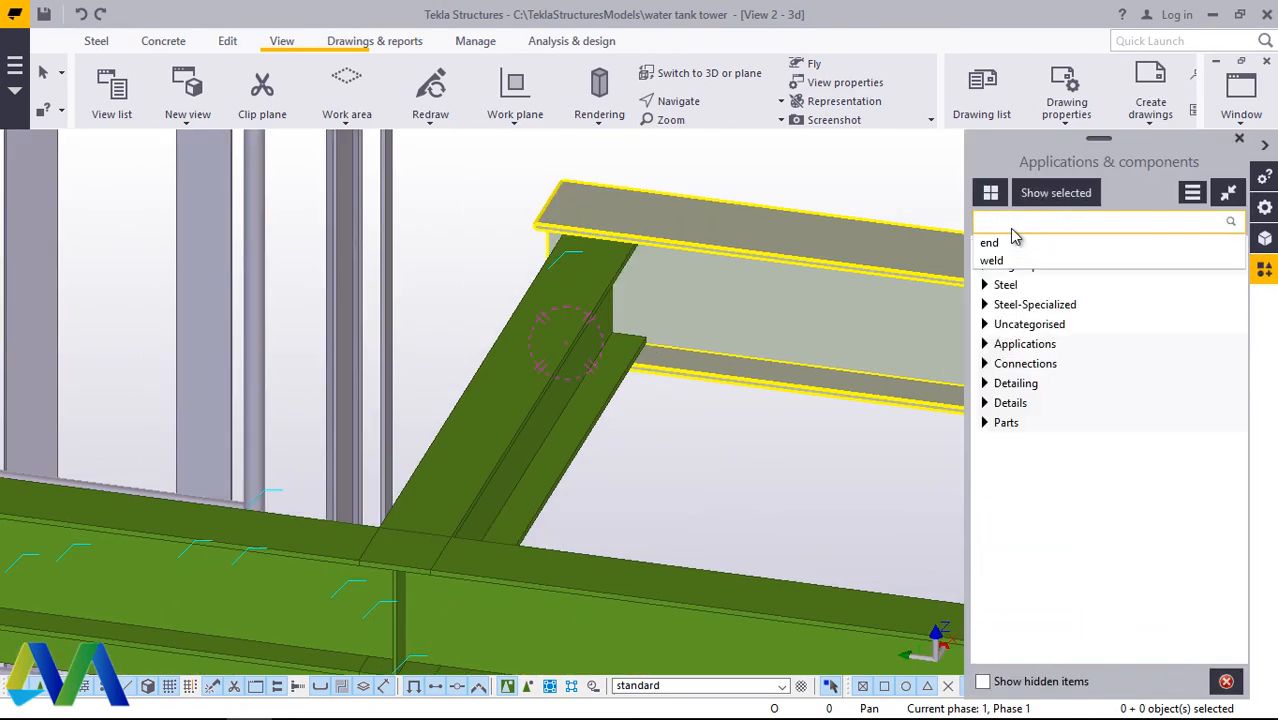
pyautogui.write('end')
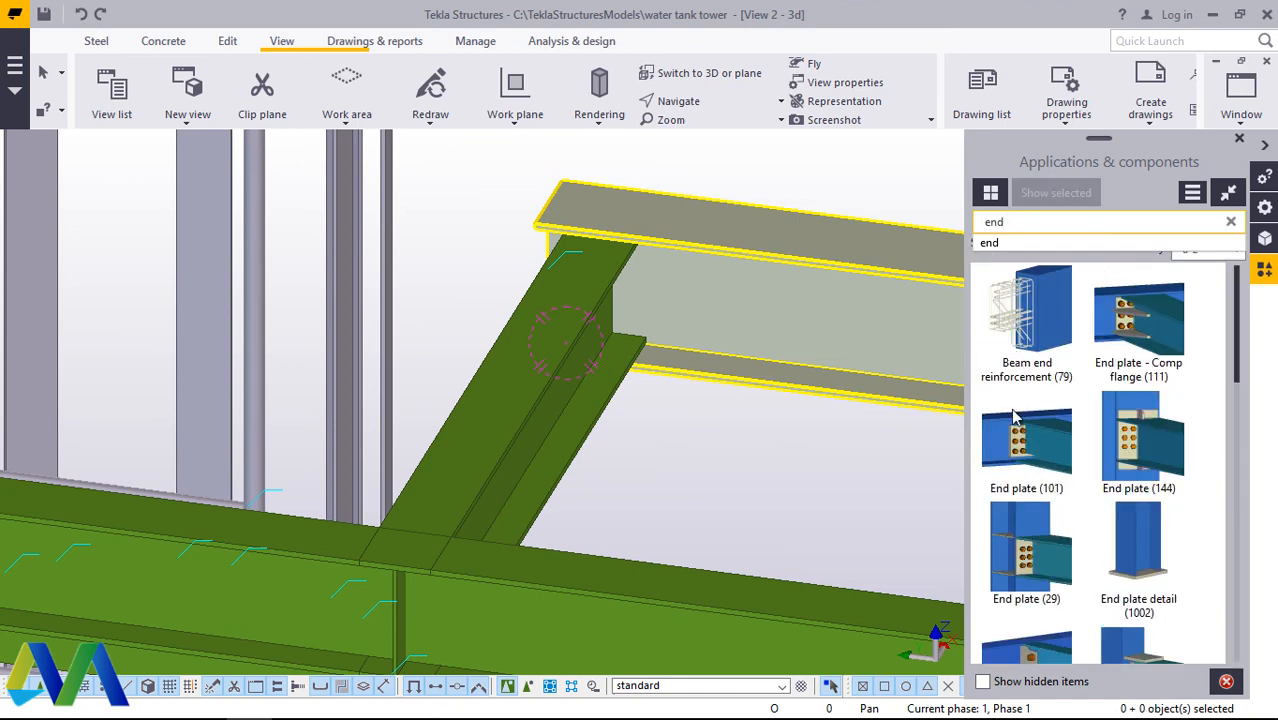
pyautogui.click(1013, 450)
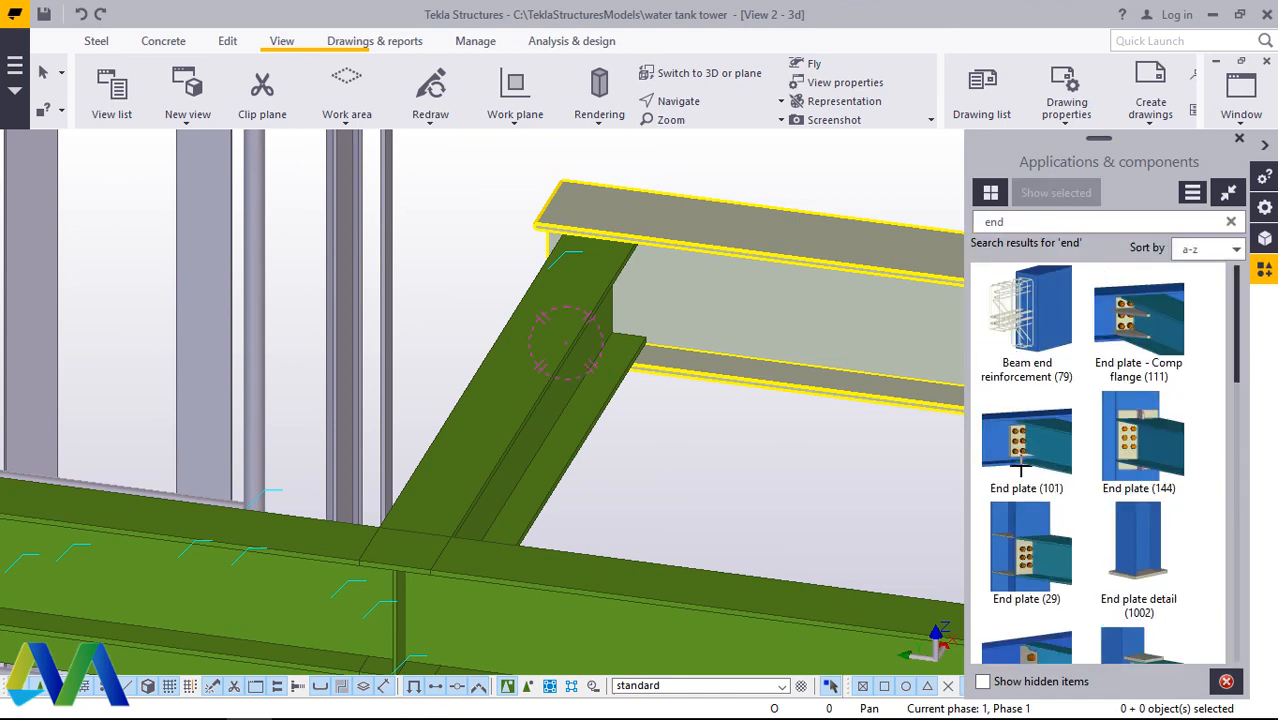
pyautogui.click(695, 286)
pyautogui.click(592, 294)
pyautogui.scroll(-2, 593, 299)
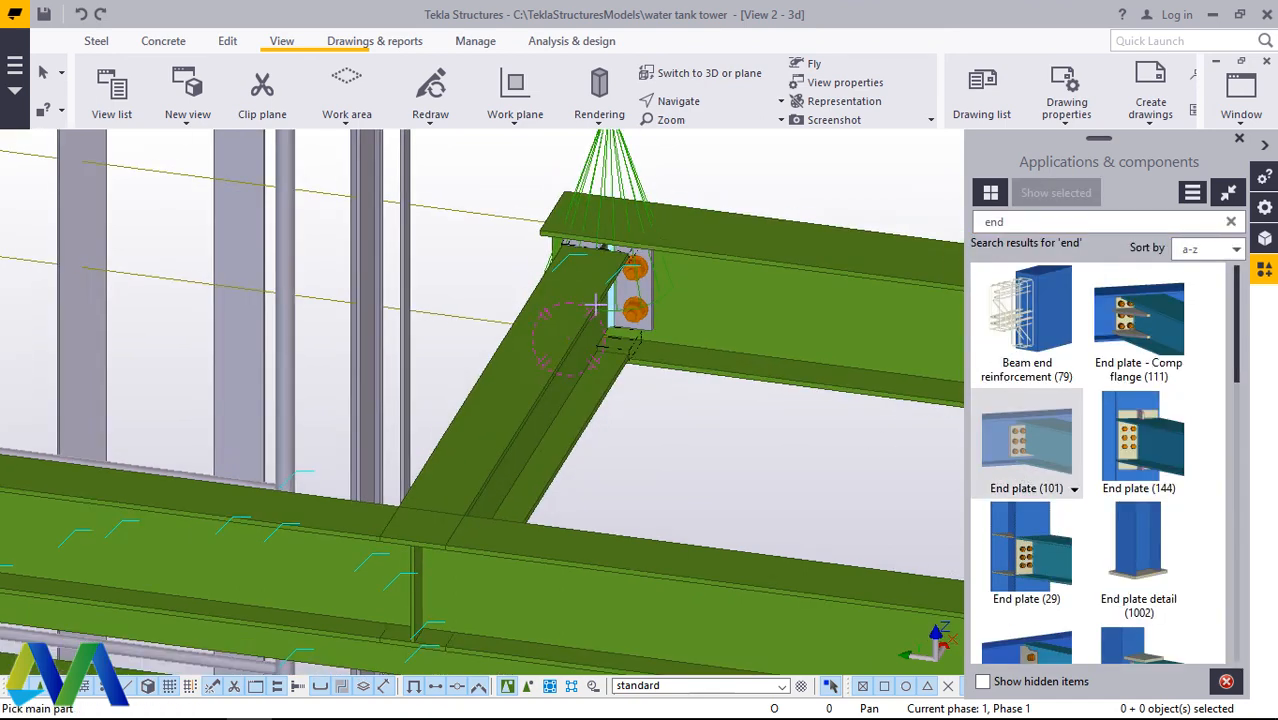
pyautogui.rightClick(699, 443)
pyautogui.click(765, 150)
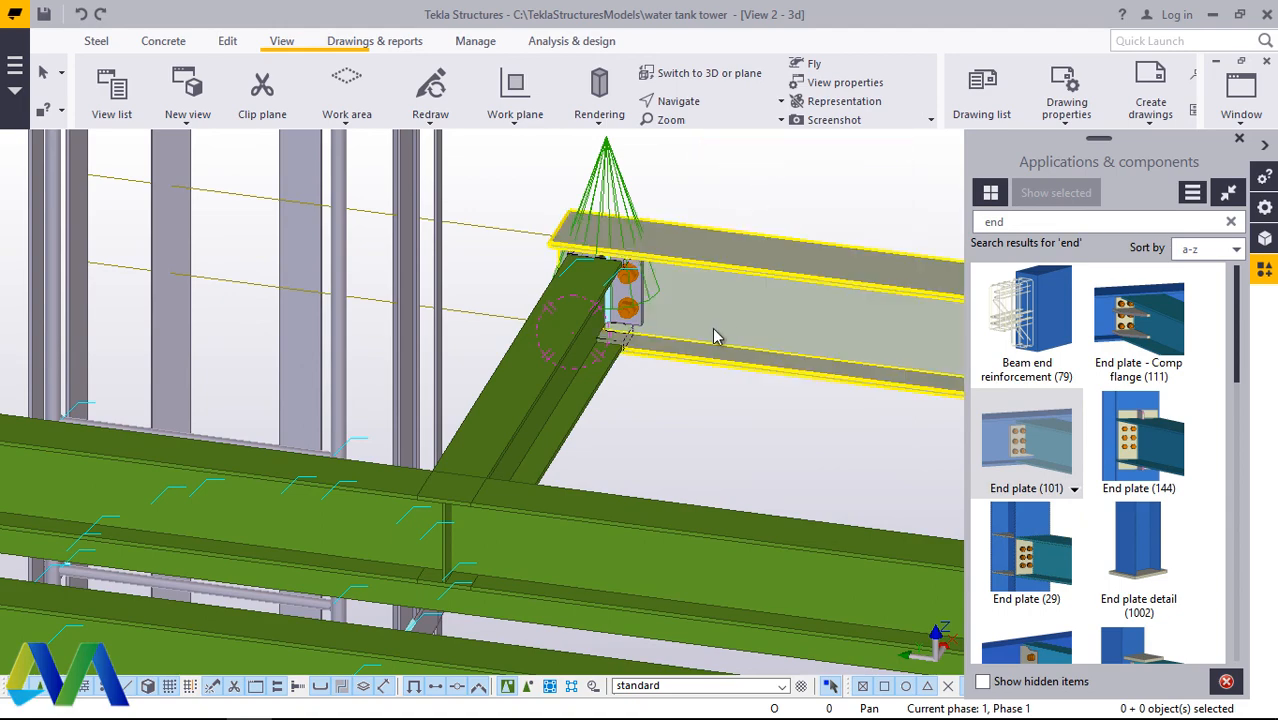
# Step: Examine the junction where the cross beam's other end overlaps the long beam next to the column
pyautogui.scroll(-1, 722, 342)
pyautogui.scroll(-3, 735, 355)
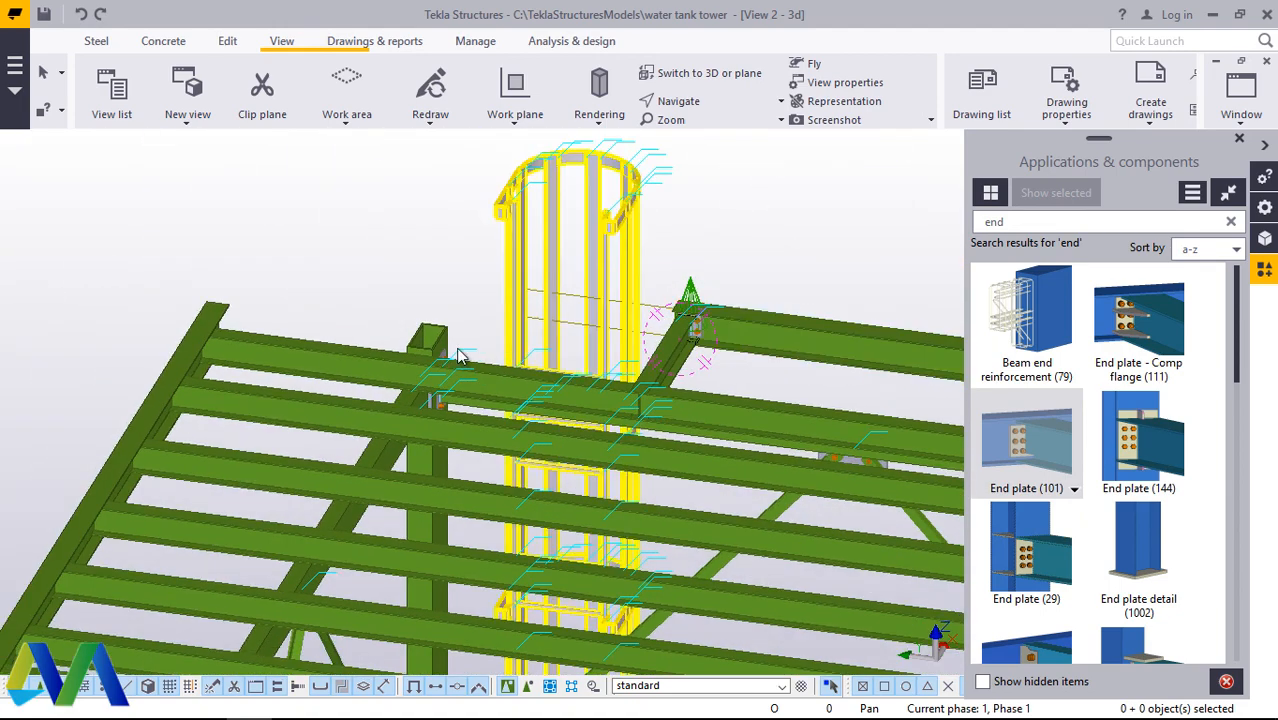
pyautogui.click(704, 106)
pyautogui.click(712, 132)
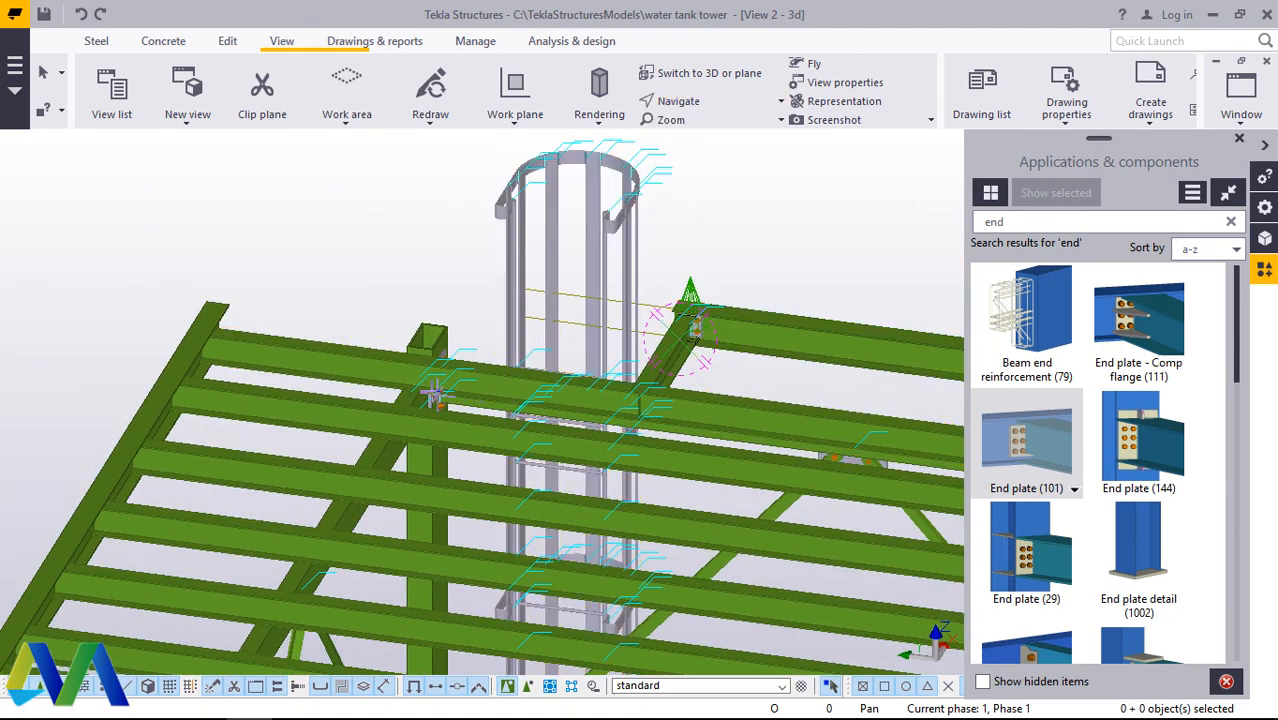
pyautogui.moveTo(450, 398); pyautogui.dragTo(497, 440)
pyautogui.scroll(5, 536, 429)
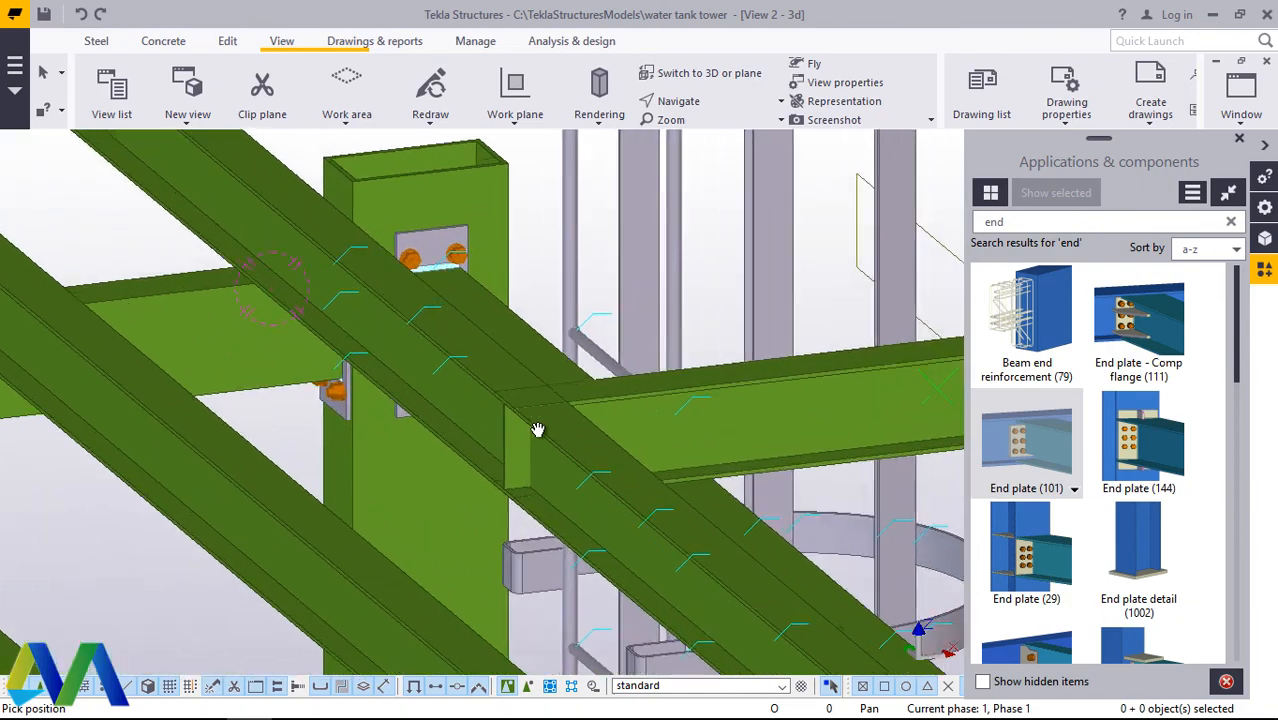
pyautogui.keyDown('ctrl'); pyautogui.moveTo(590, 436); pyautogui.dragTo(646, 466, button='middle'); pyautogui.keyUp('ctrl')
pyautogui.scroll(-3, 590, 507)
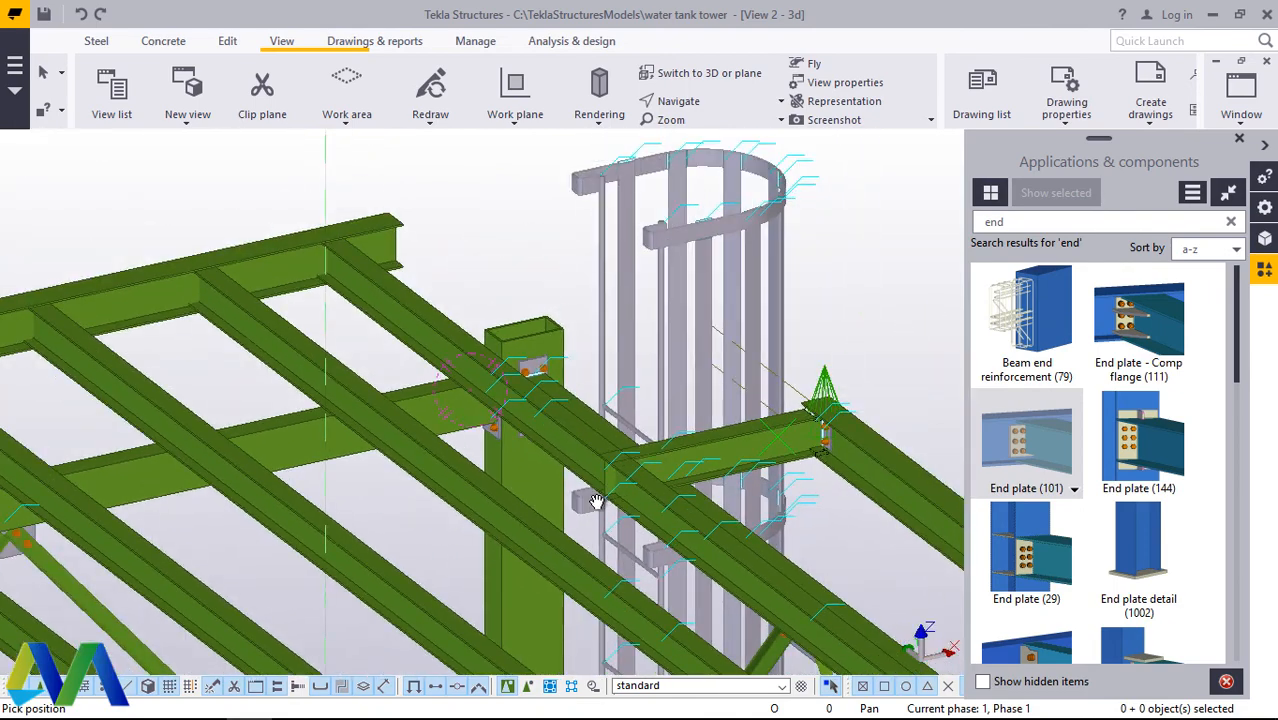
pyautogui.scroll(6, 599, 460)
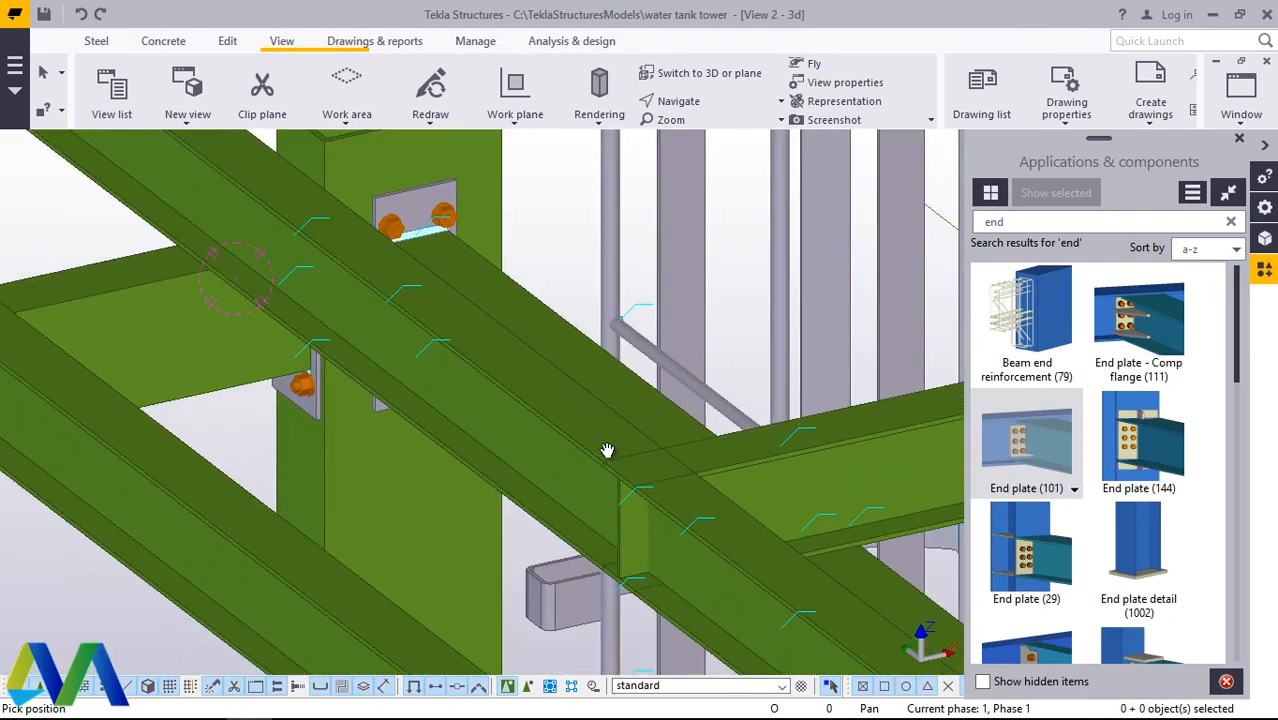
pyautogui.rightClick(607, 450)
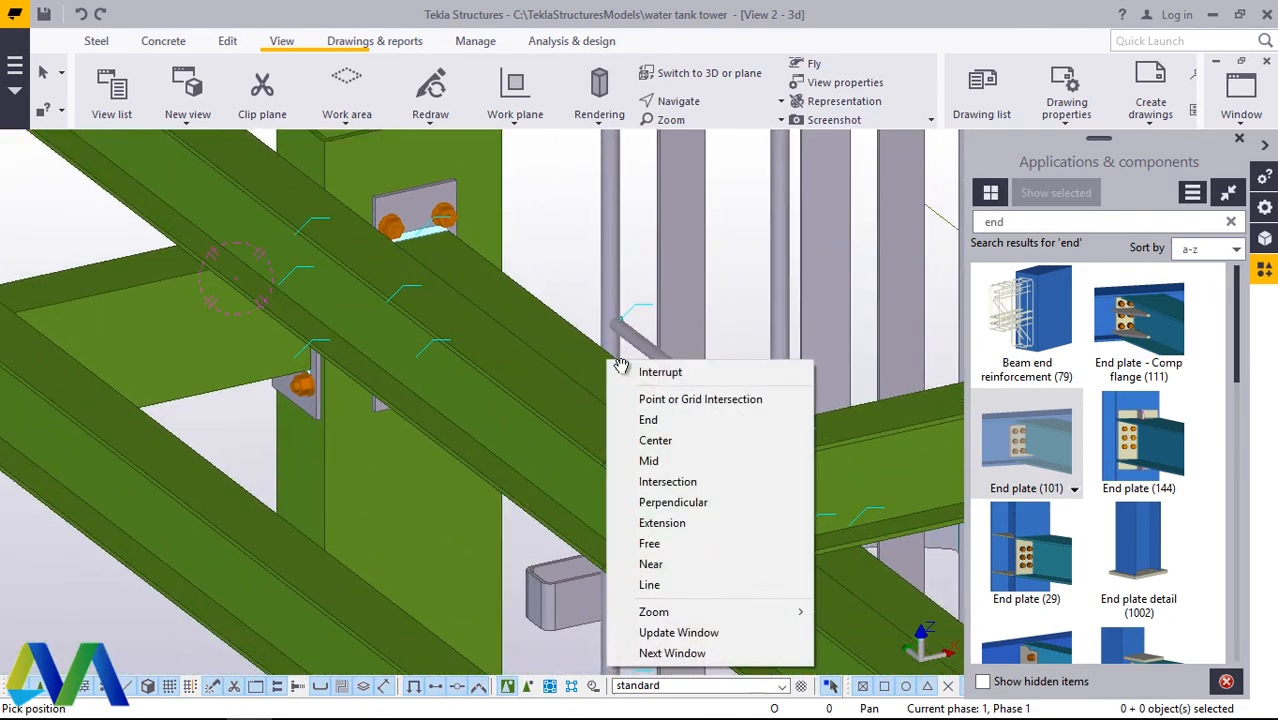
pyautogui.click(625, 365)
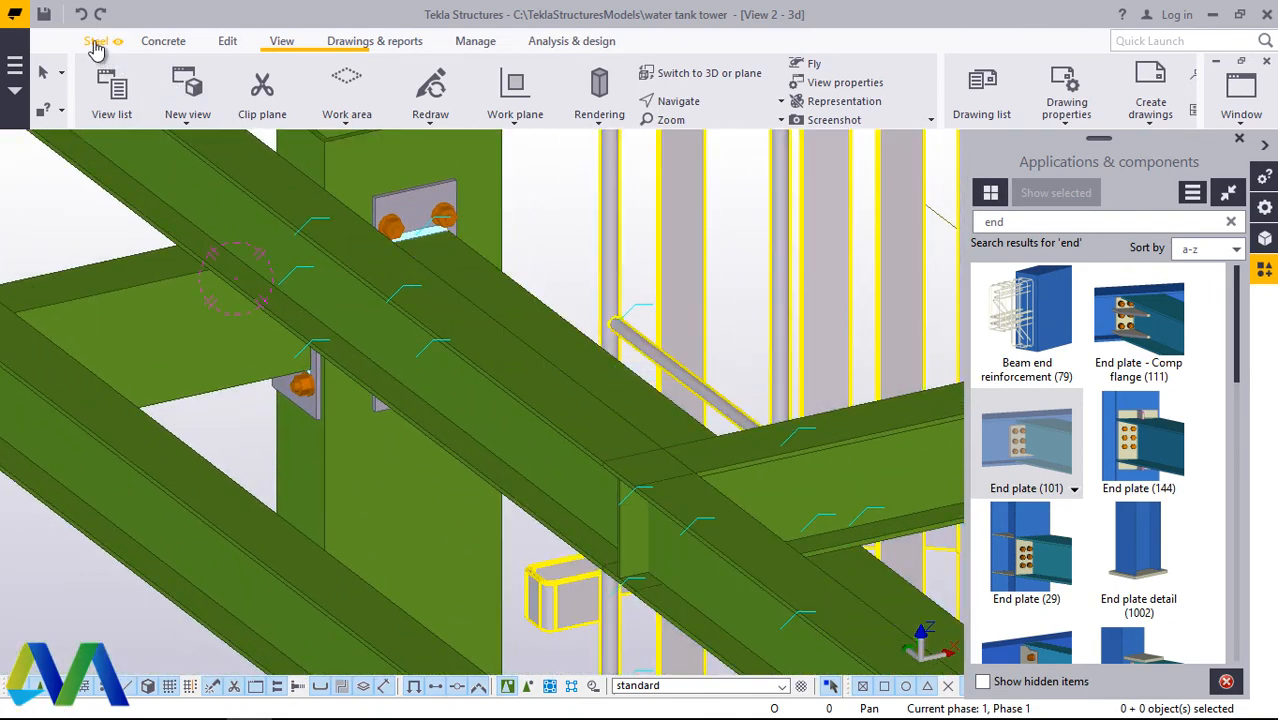
pyautogui.click(96, 41)
pyautogui.click(159, 118)
pyautogui.click(170, 148)
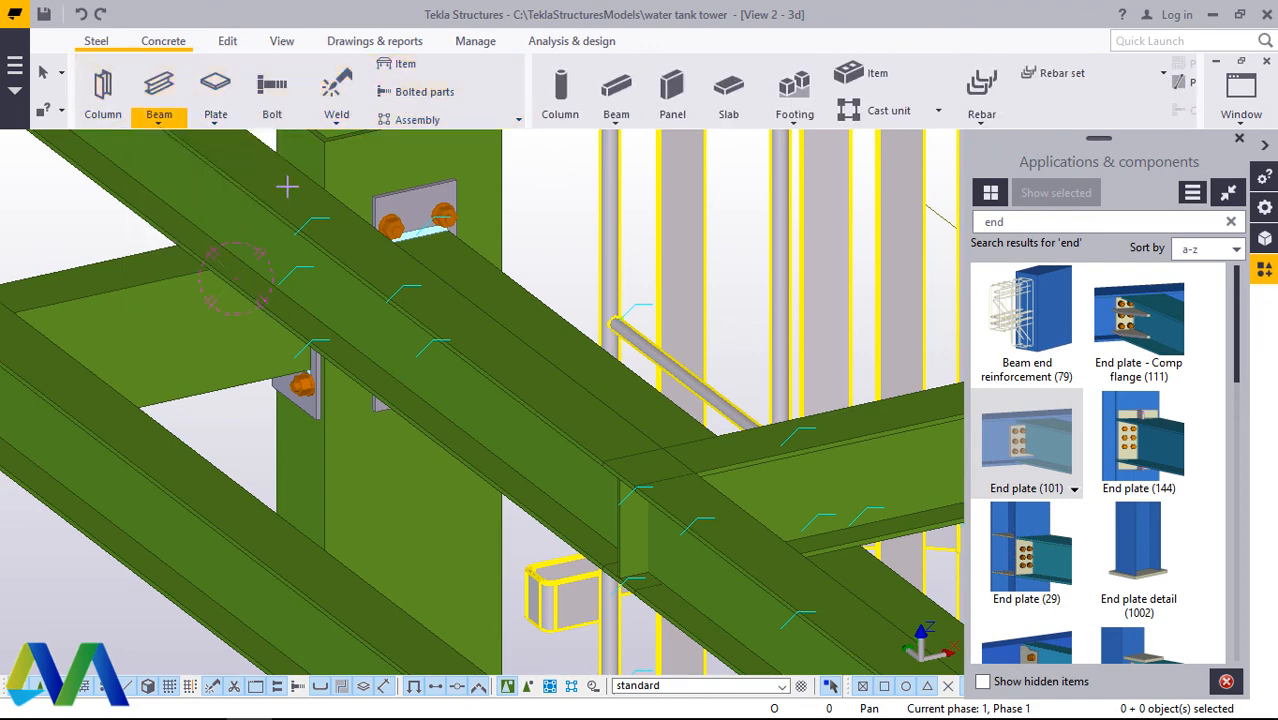
pyautogui.scroll(4, 600, 467)
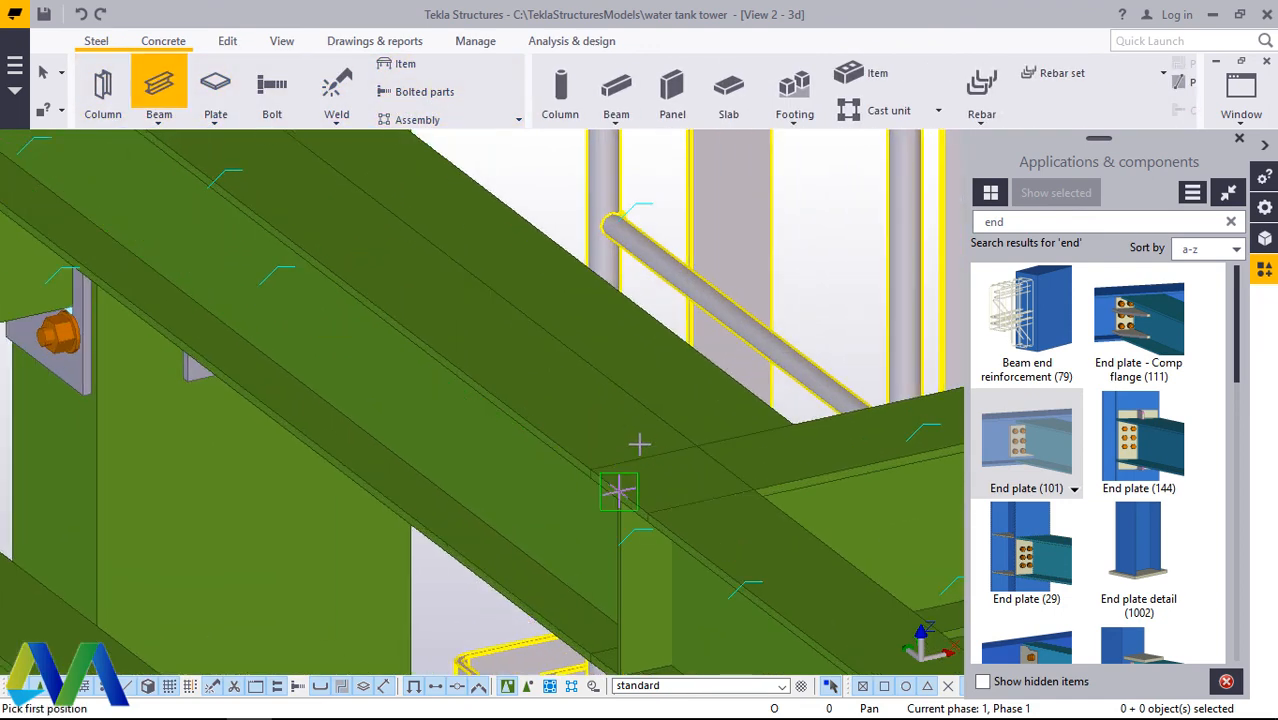
pyautogui.rightClick(651, 375)
pyautogui.click(690, 385)
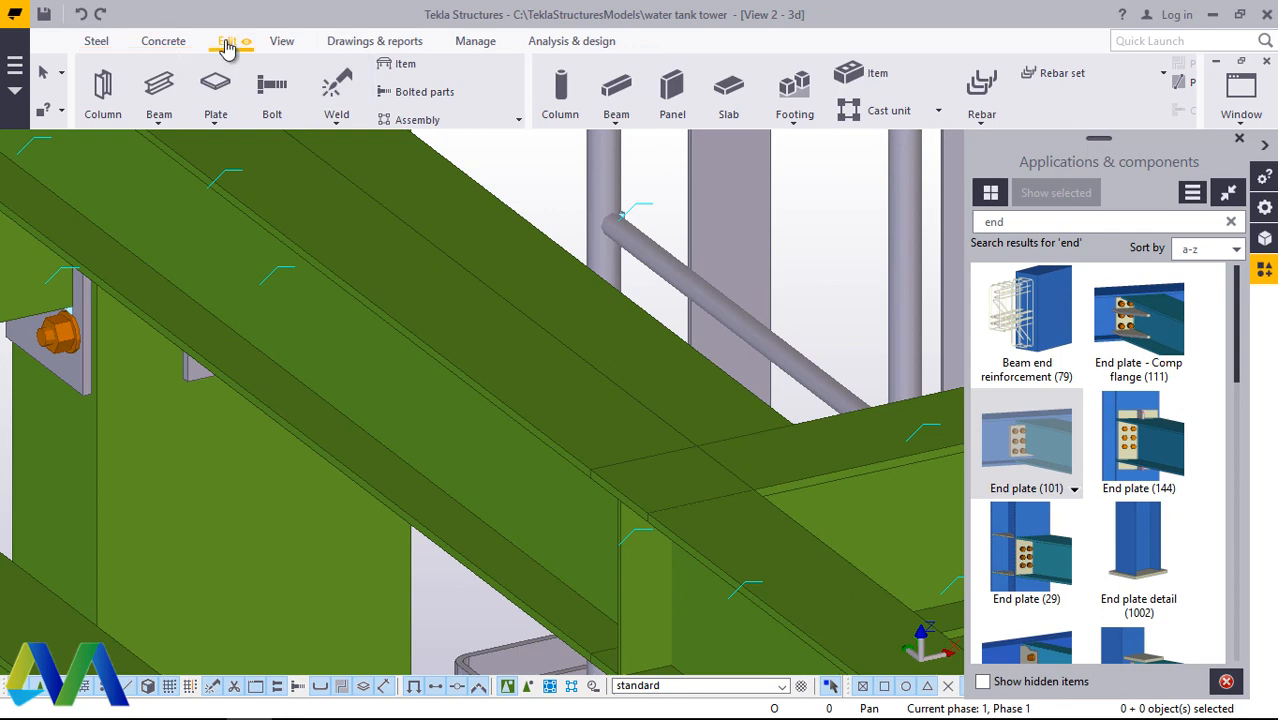
# Step: Create one divided line point midway across the long beam's top flange, along the overlapping cross beam's flange edge
pyautogui.click(227, 41)
pyautogui.click(1059, 100)
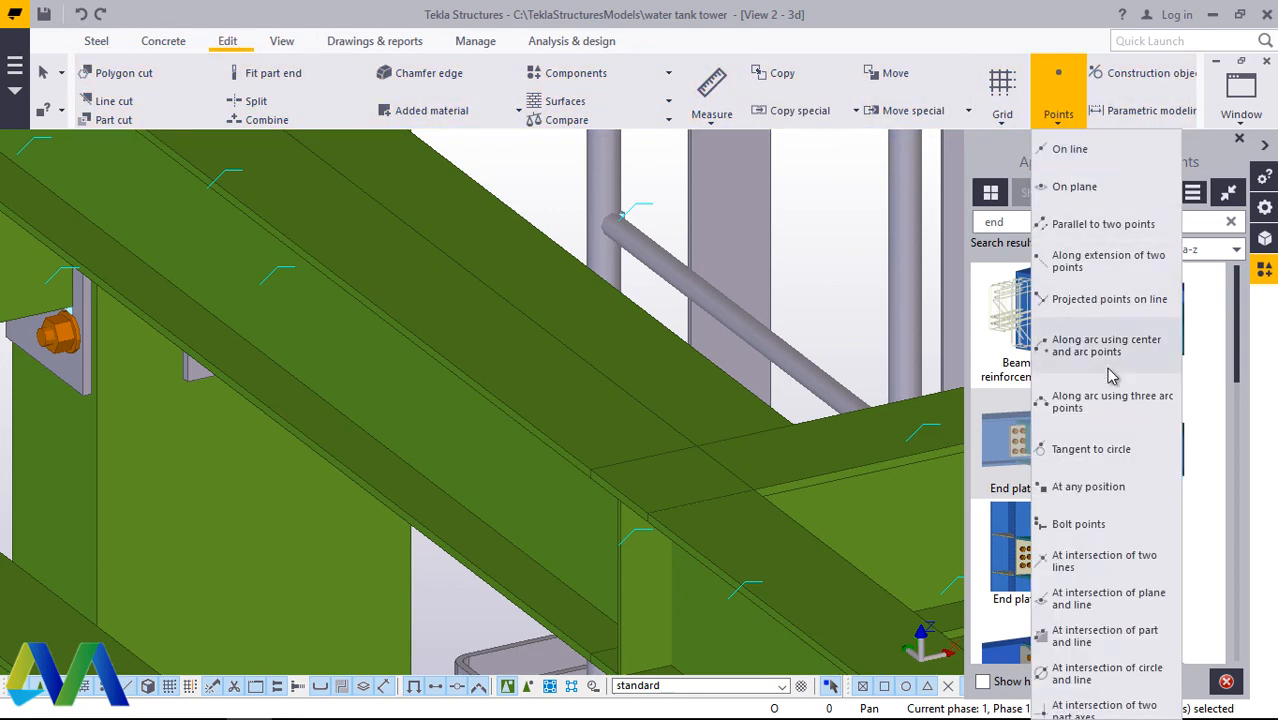
pyautogui.click(1068, 149)
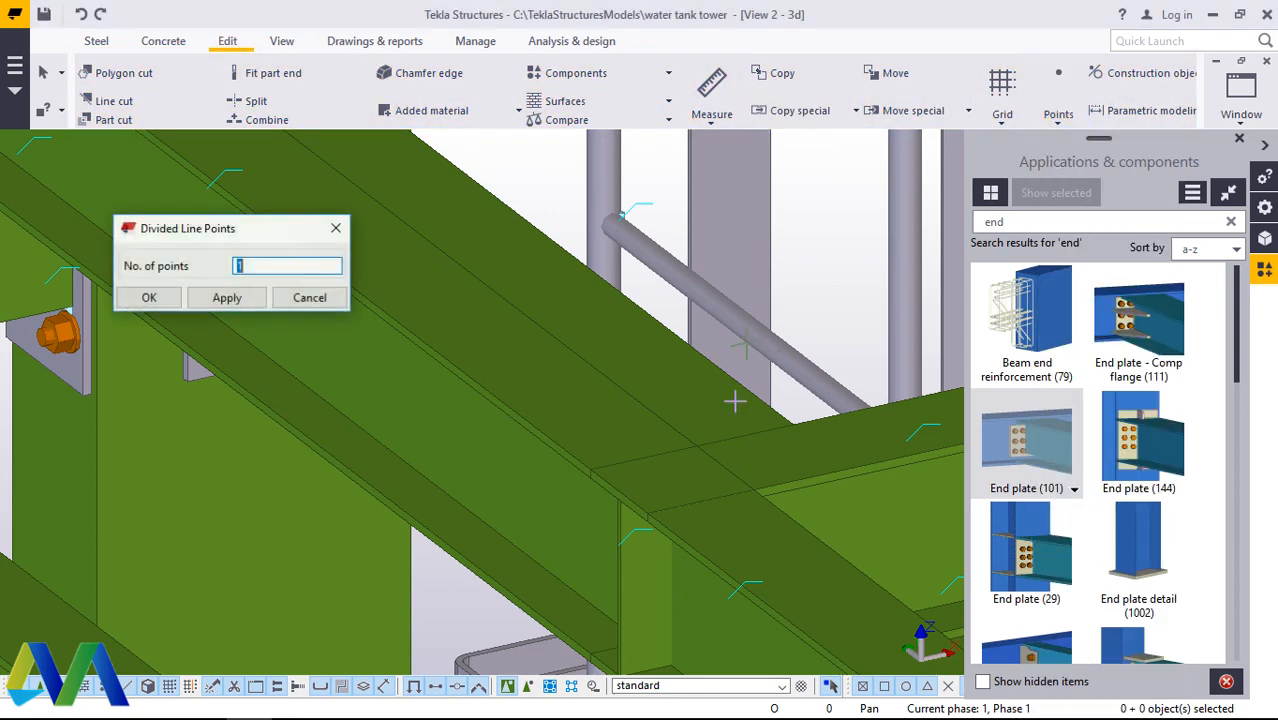
pyautogui.scroll(3, 690, 440)
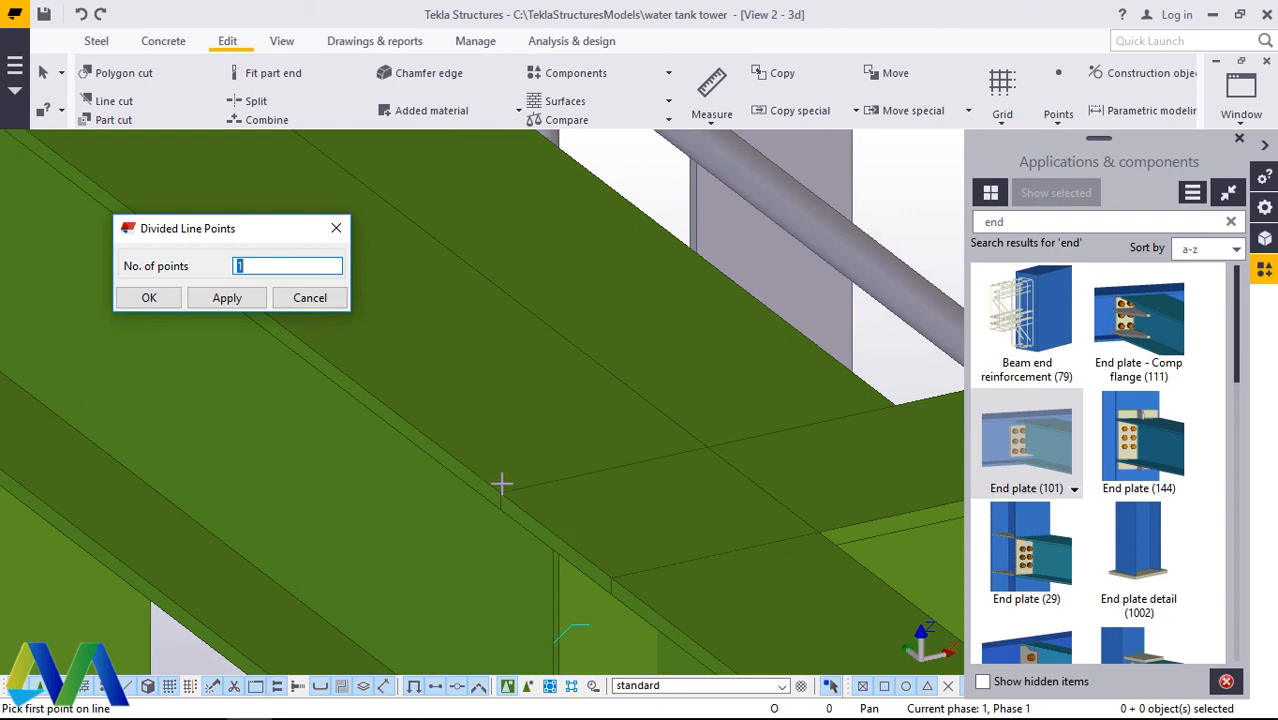
pyautogui.click(501, 494)
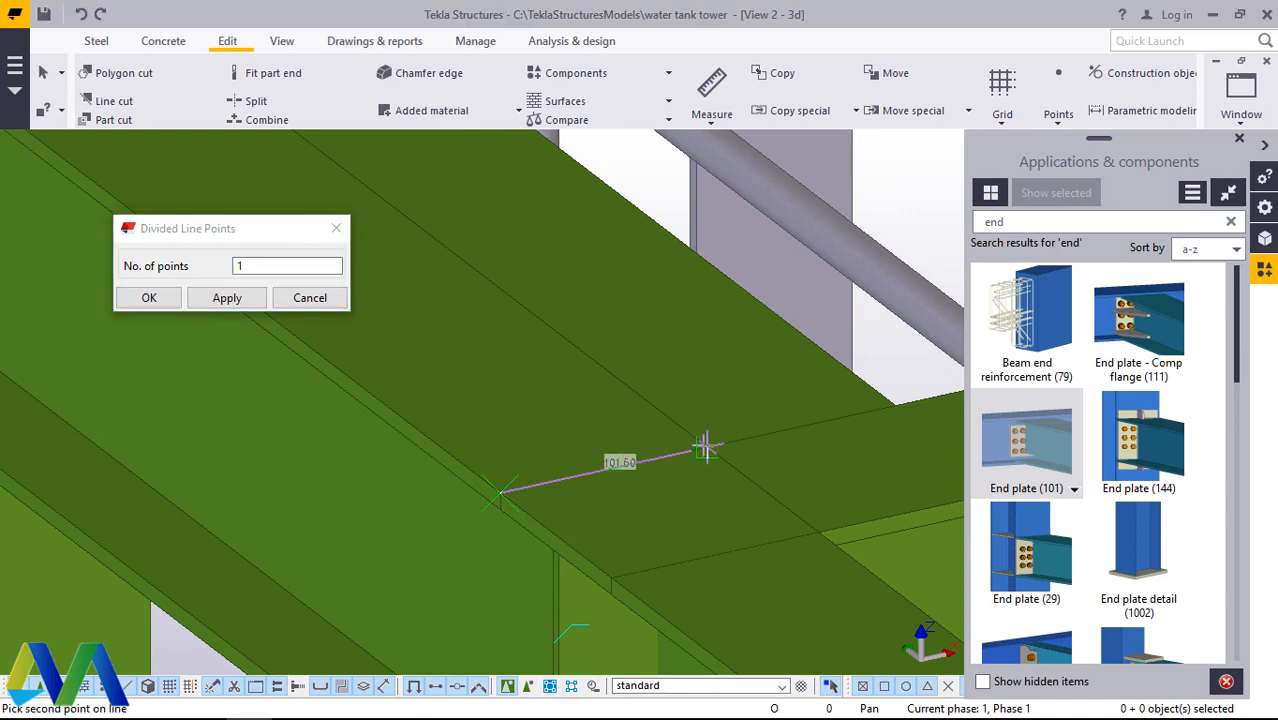
pyautogui.rightClick(736, 352)
pyautogui.click(783, 363)
pyautogui.click(162, 298)
pyautogui.scroll(-2, 512, 450)
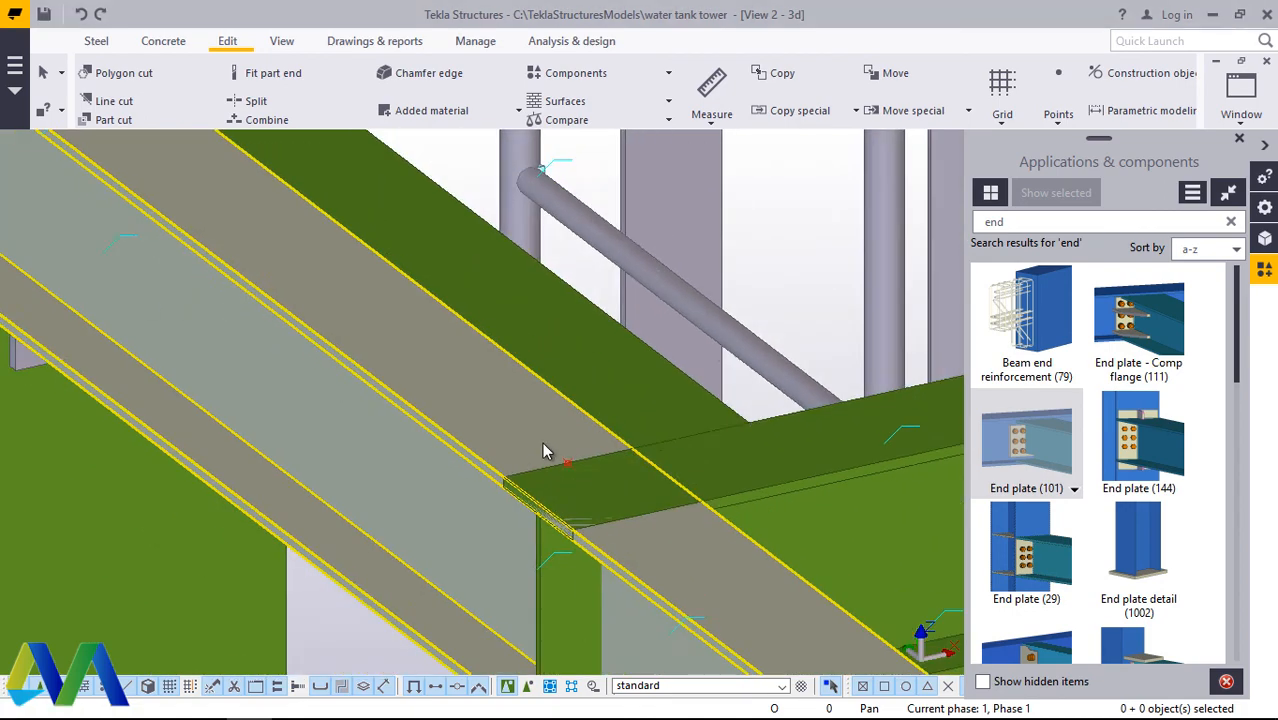
pyautogui.scroll(-6, 543, 450)
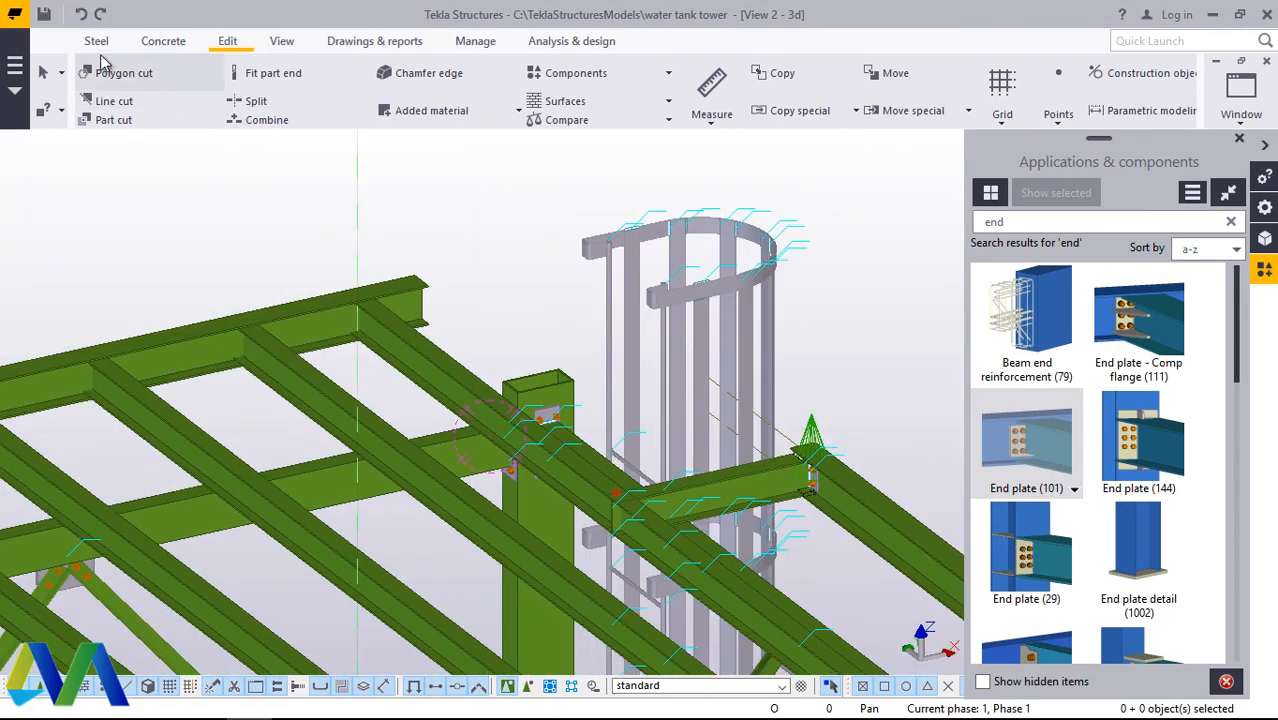
# Step: Create a steel beam about 2525 mm long from the point at the cross beam junction to the long beam's end at the edge beam
pyautogui.click(90, 41)
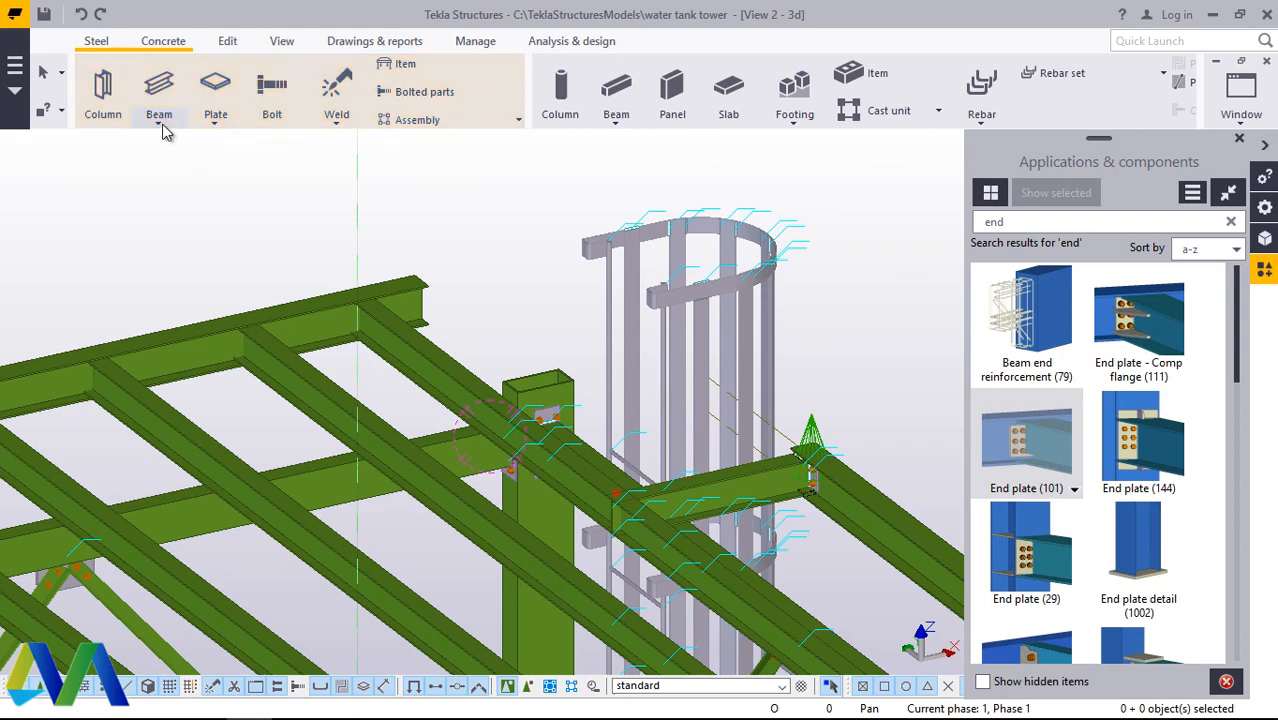
pyautogui.click(161, 124)
pyautogui.click(160, 142)
pyautogui.scroll(3, 595, 481)
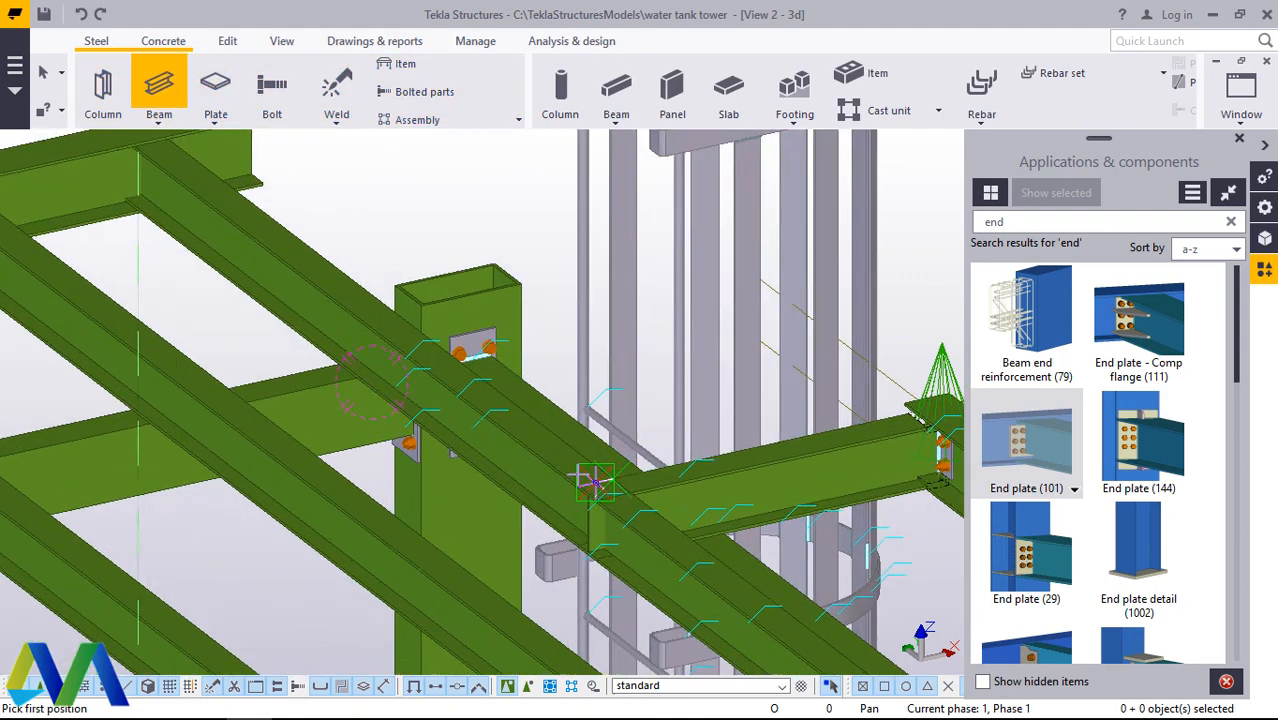
pyautogui.scroll(5, 595, 481)
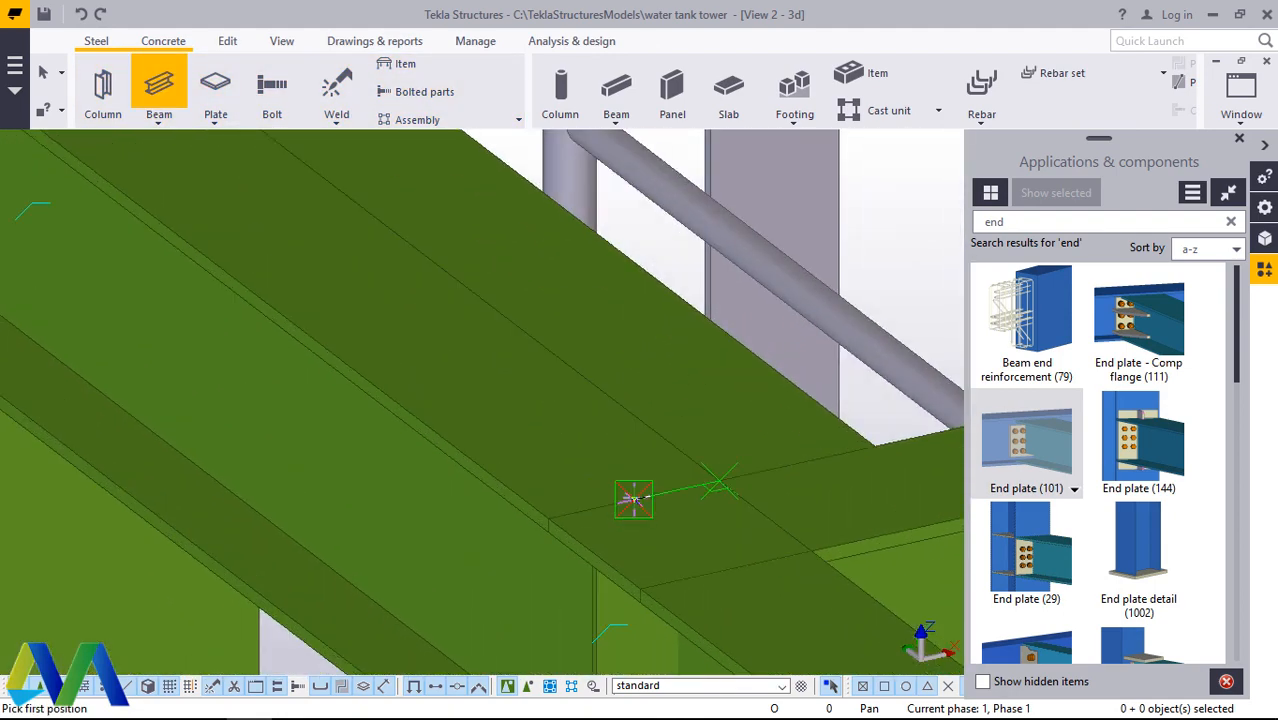
pyautogui.scroll(-8, 655, 505)
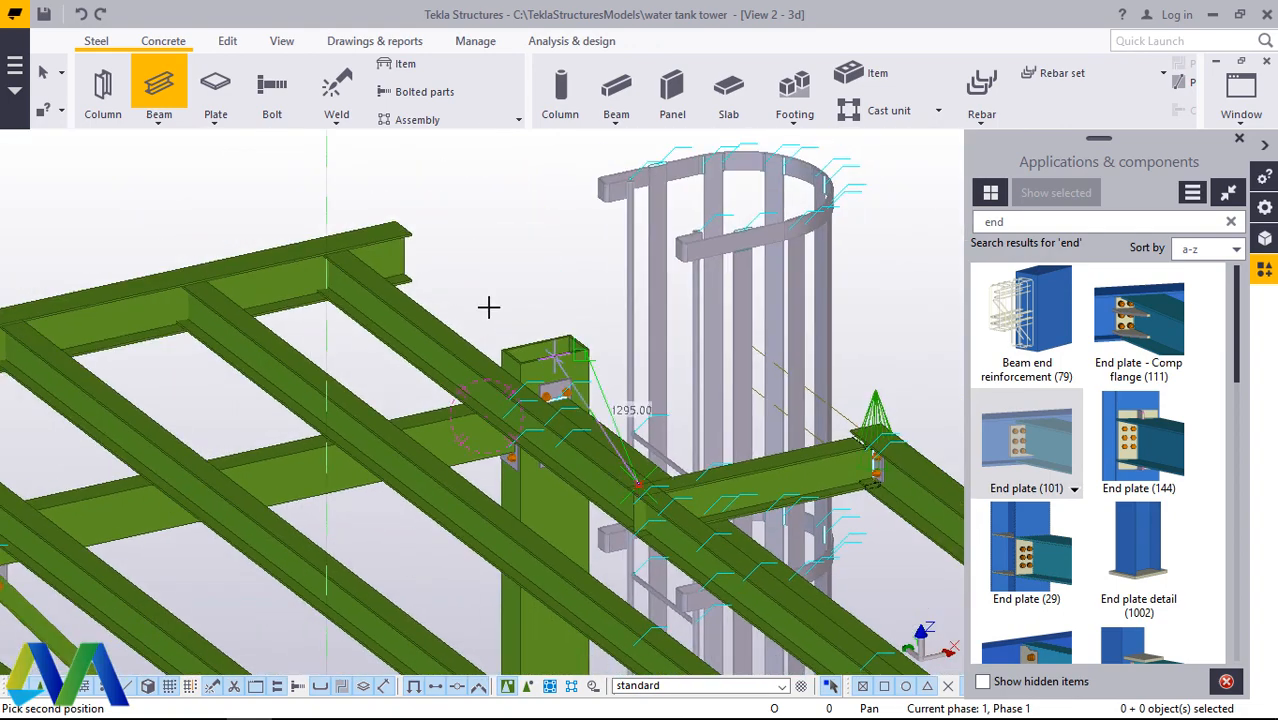
pyautogui.scroll(3, 300, 228)
pyautogui.scroll(2, 283, 230)
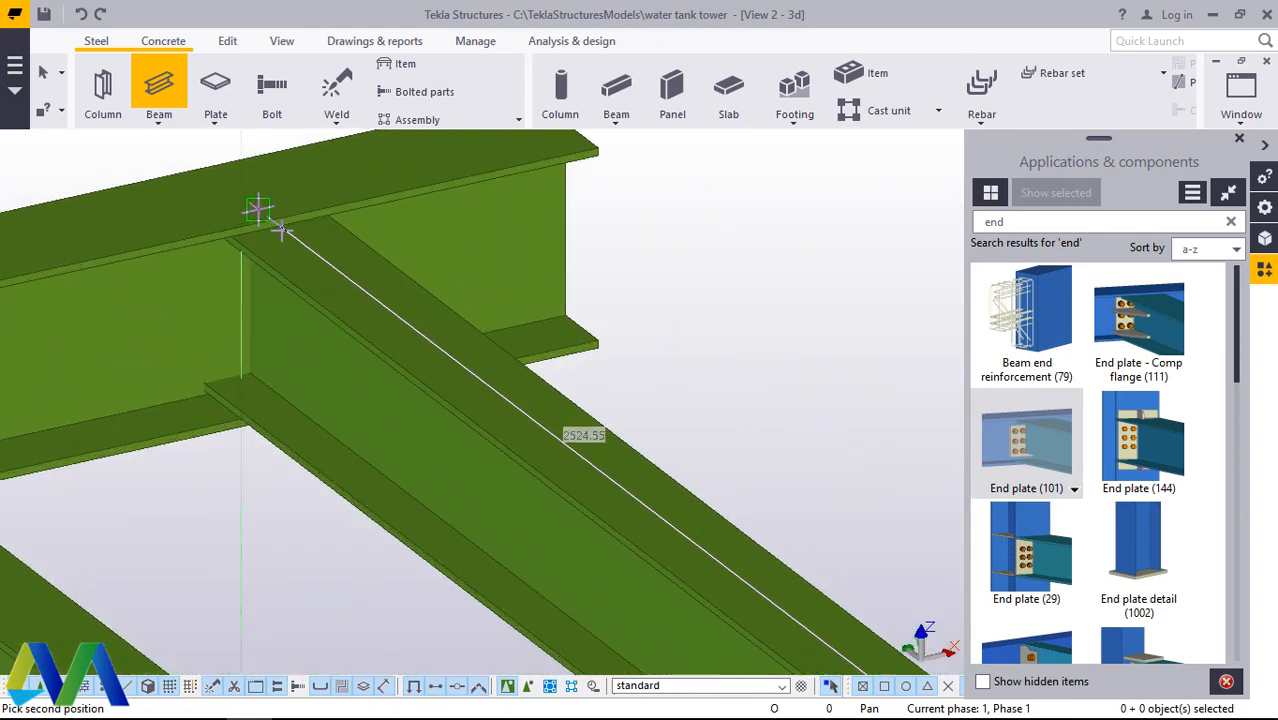
pyautogui.click(282, 231)
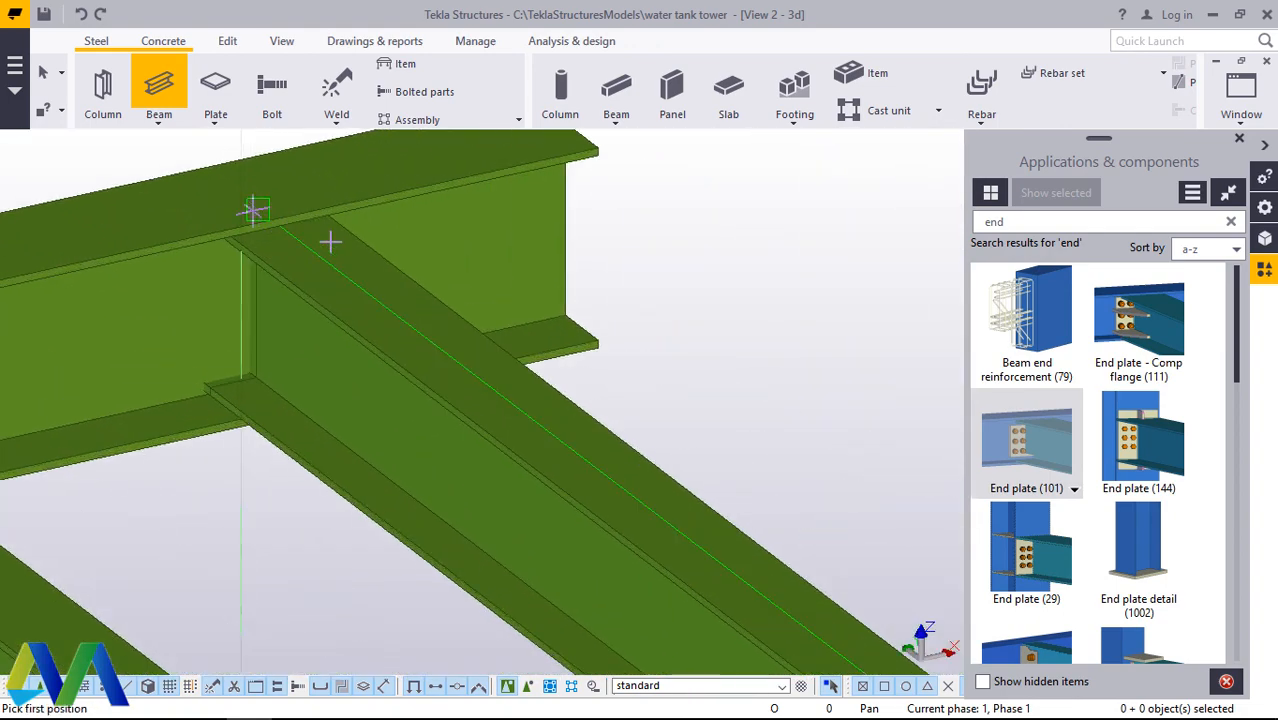
pyautogui.rightClick(382, 250)
pyautogui.click(427, 261)
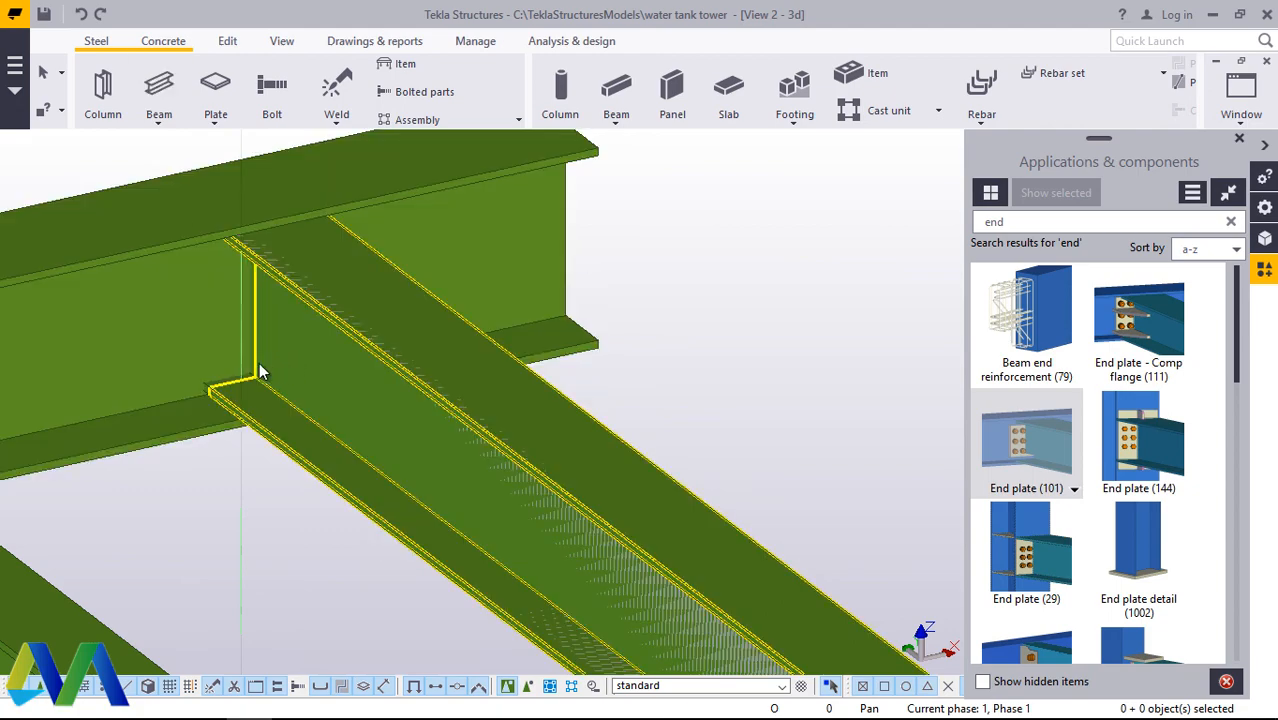
# Step: Search the component catalog for weld
pyautogui.scroll(-5, 297, 248)
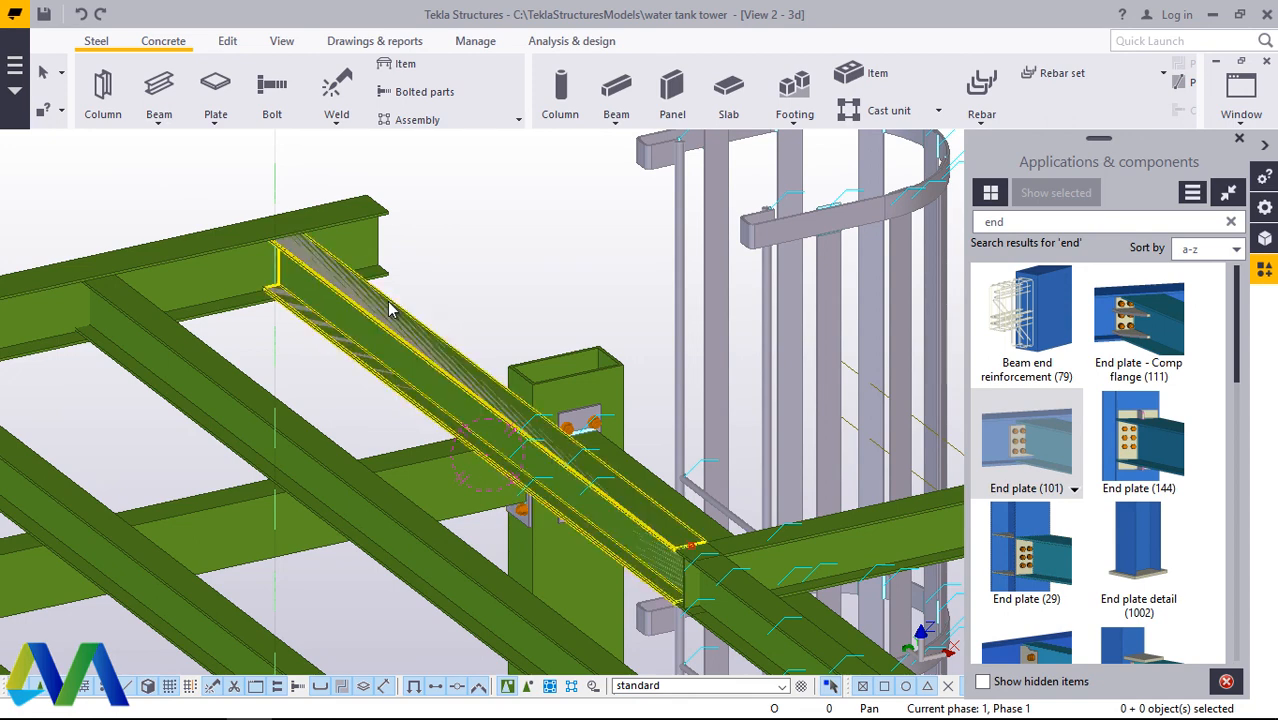
pyautogui.scroll(-1, 390, 309)
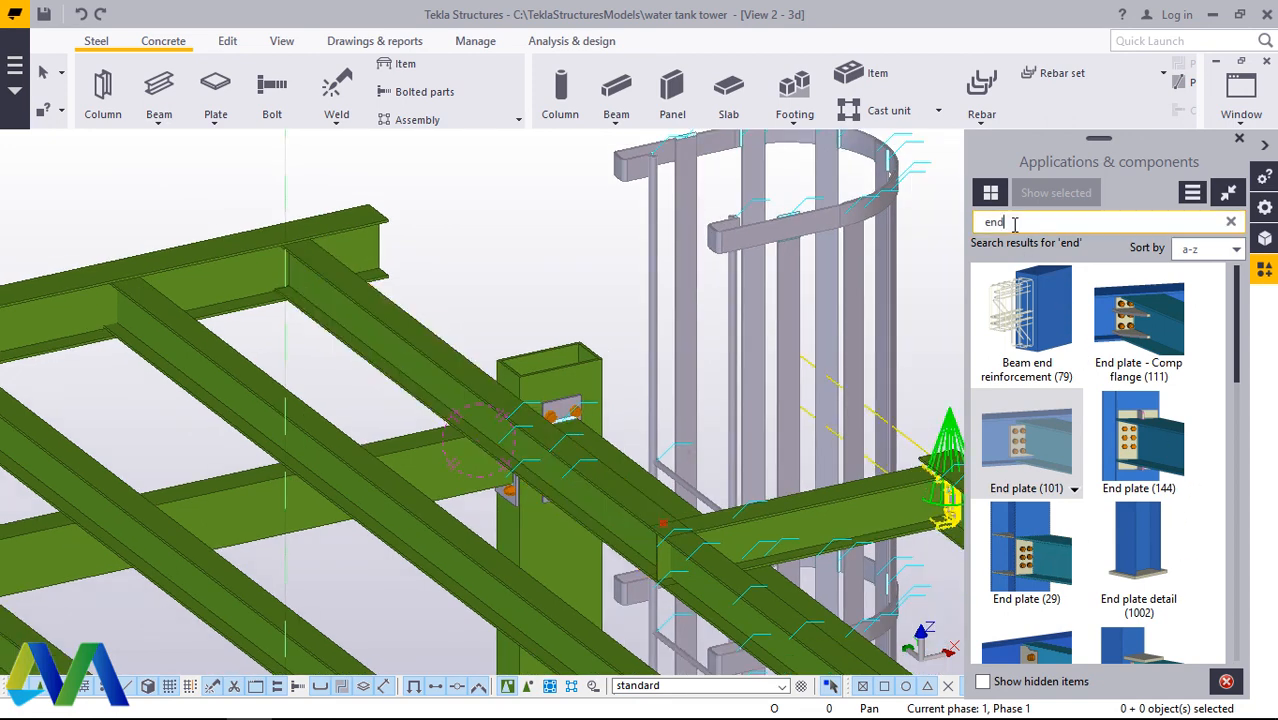
pyautogui.press('BackSpace')
pyautogui.press('BackSpace')
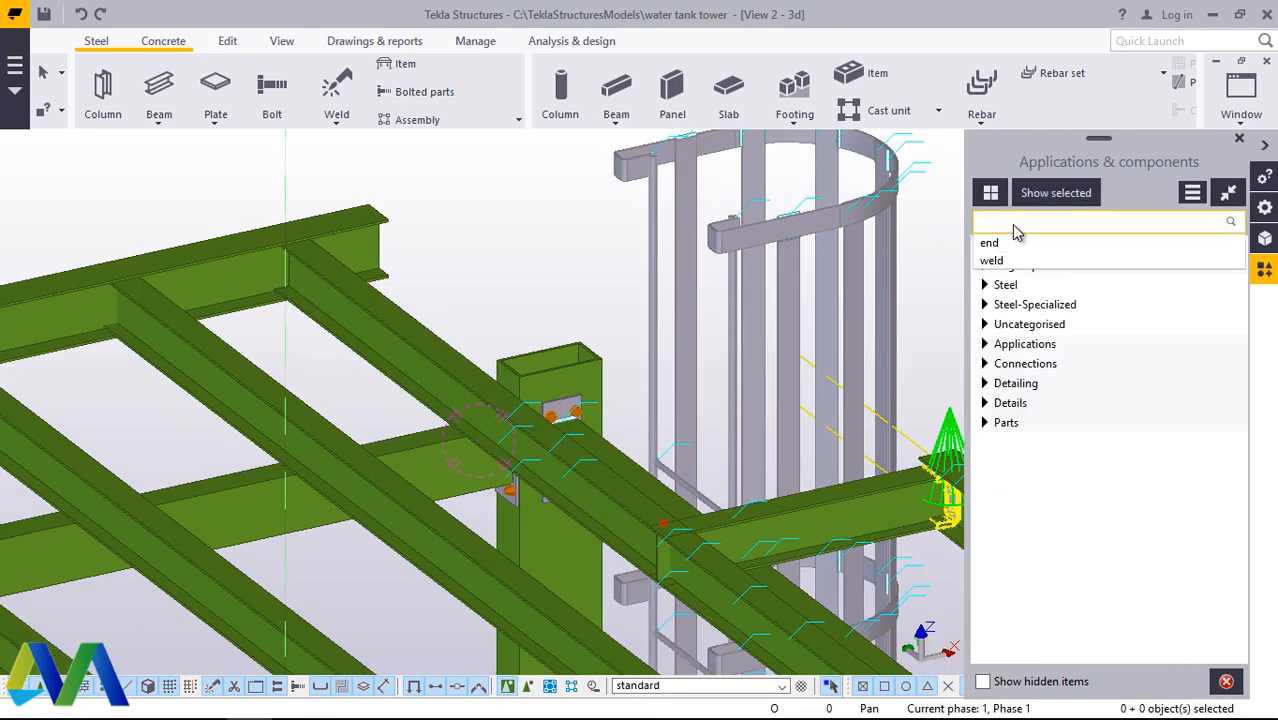
pyautogui.write('wel')
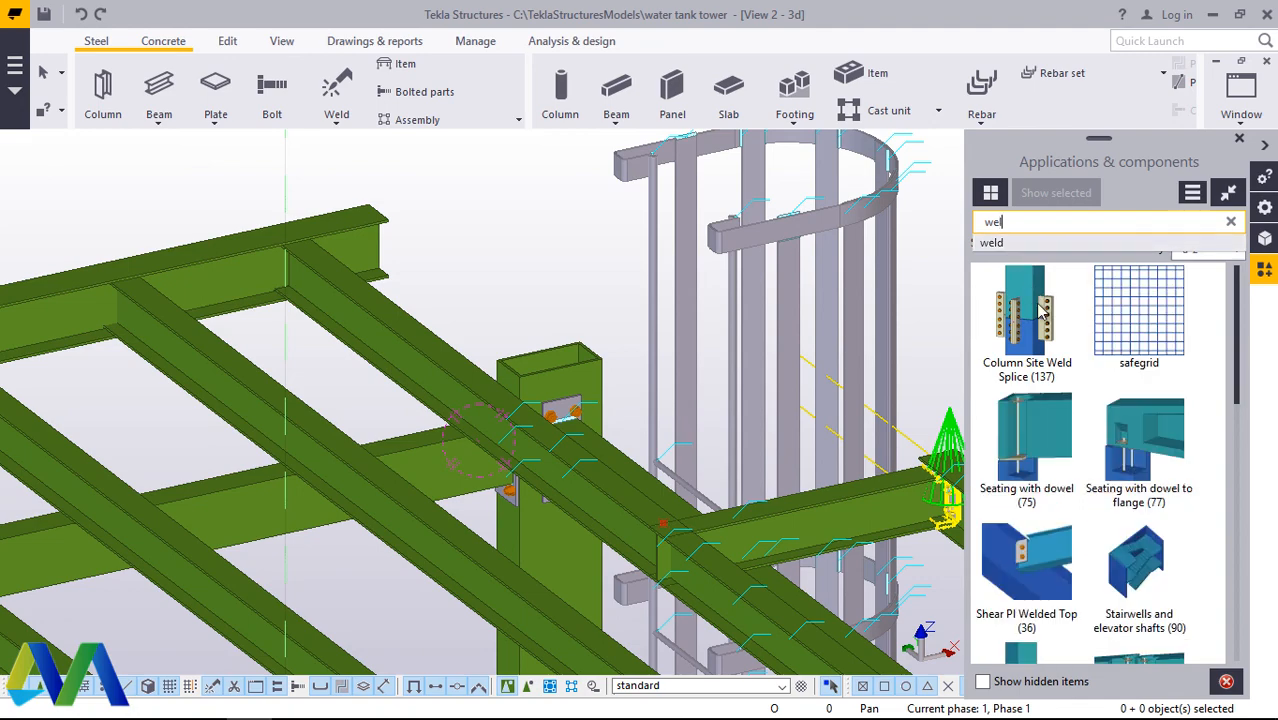
pyautogui.click(993, 244)
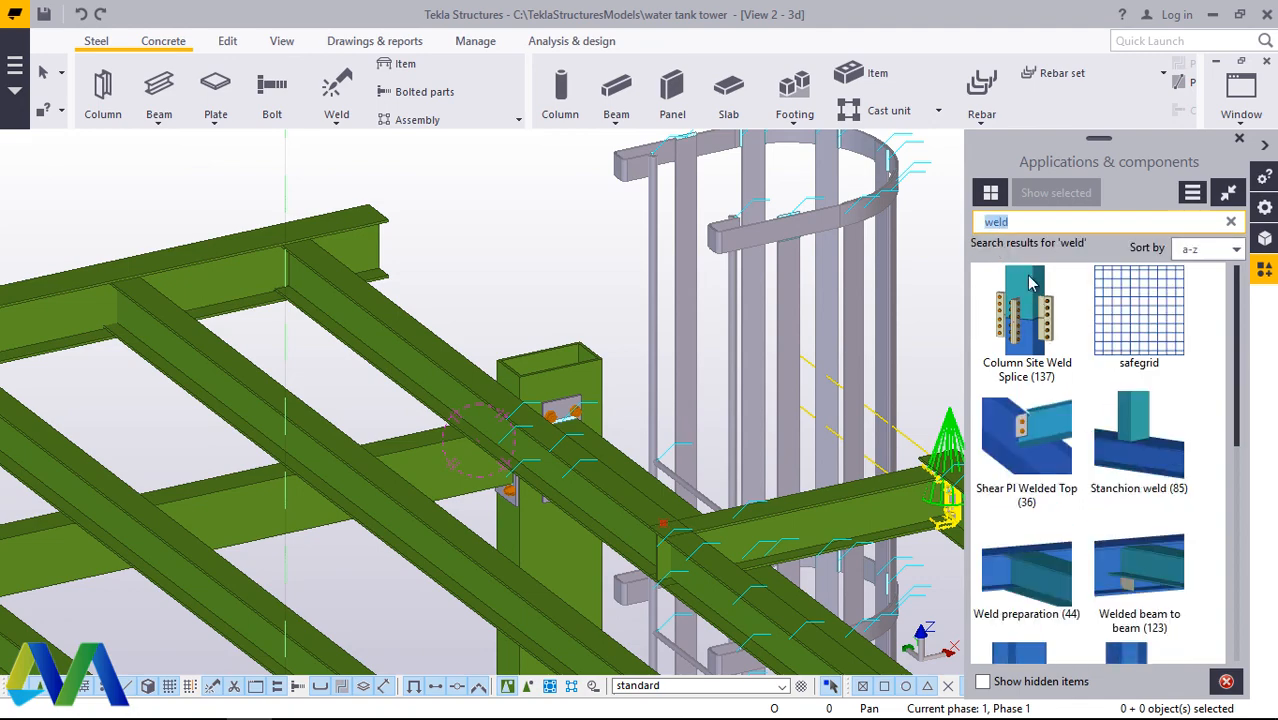
# Step: Connect the cross beam to the long beam with a Stanchion weld (85), taking the long beam as the main part
pyautogui.click(1140, 478)
pyautogui.scroll(5, 668, 516)
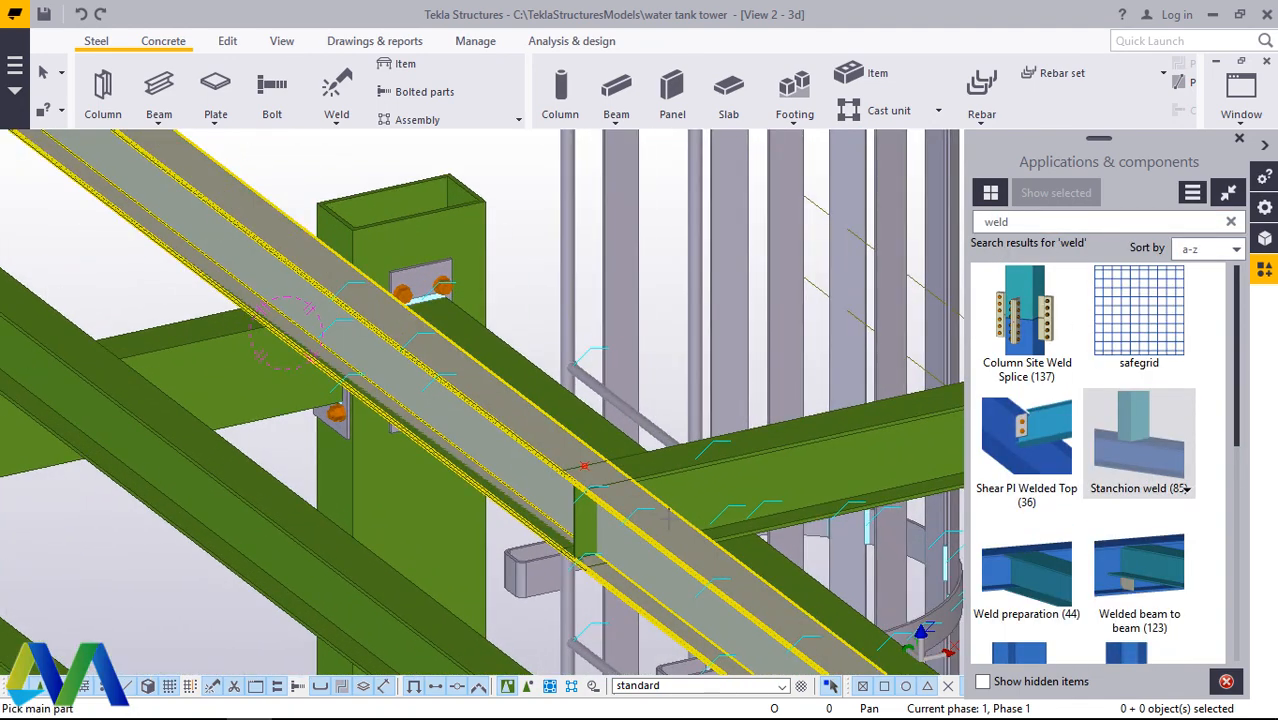
pyautogui.click(645, 505)
pyautogui.click(688, 474)
pyautogui.middleClick(692, 476)
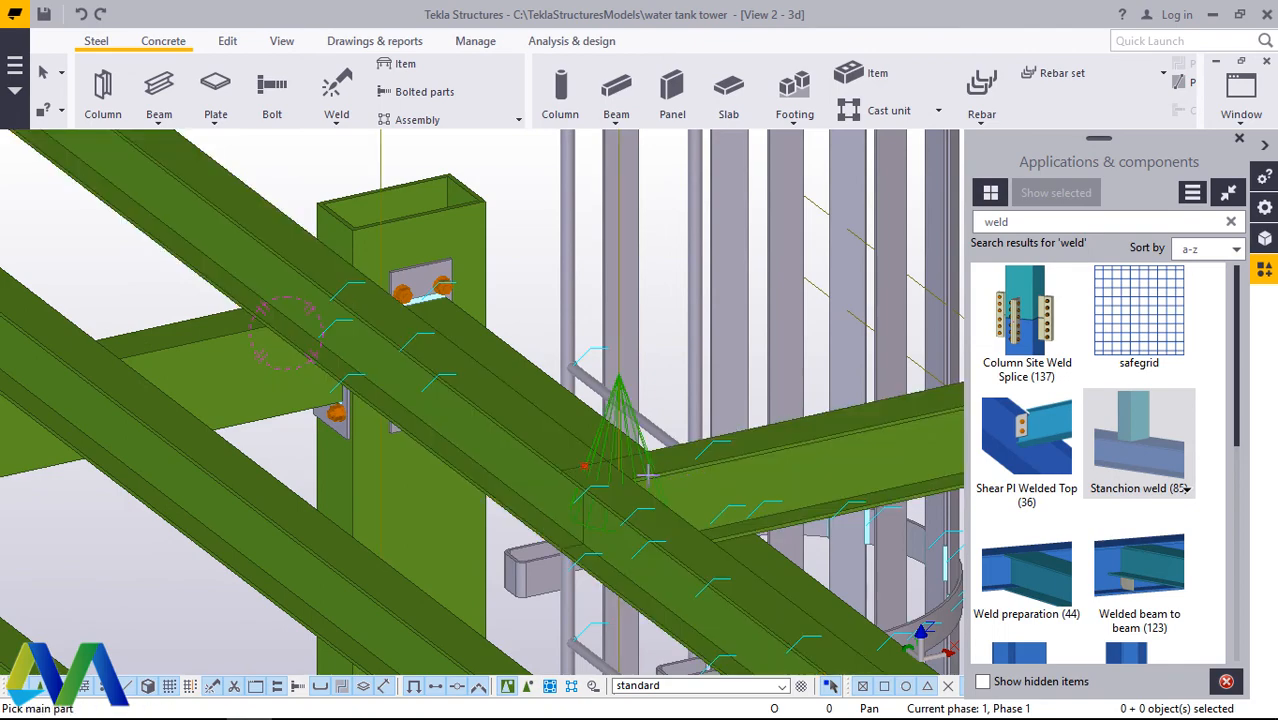
pyautogui.scroll(-4, 646, 474)
pyautogui.scroll(2, 640, 486)
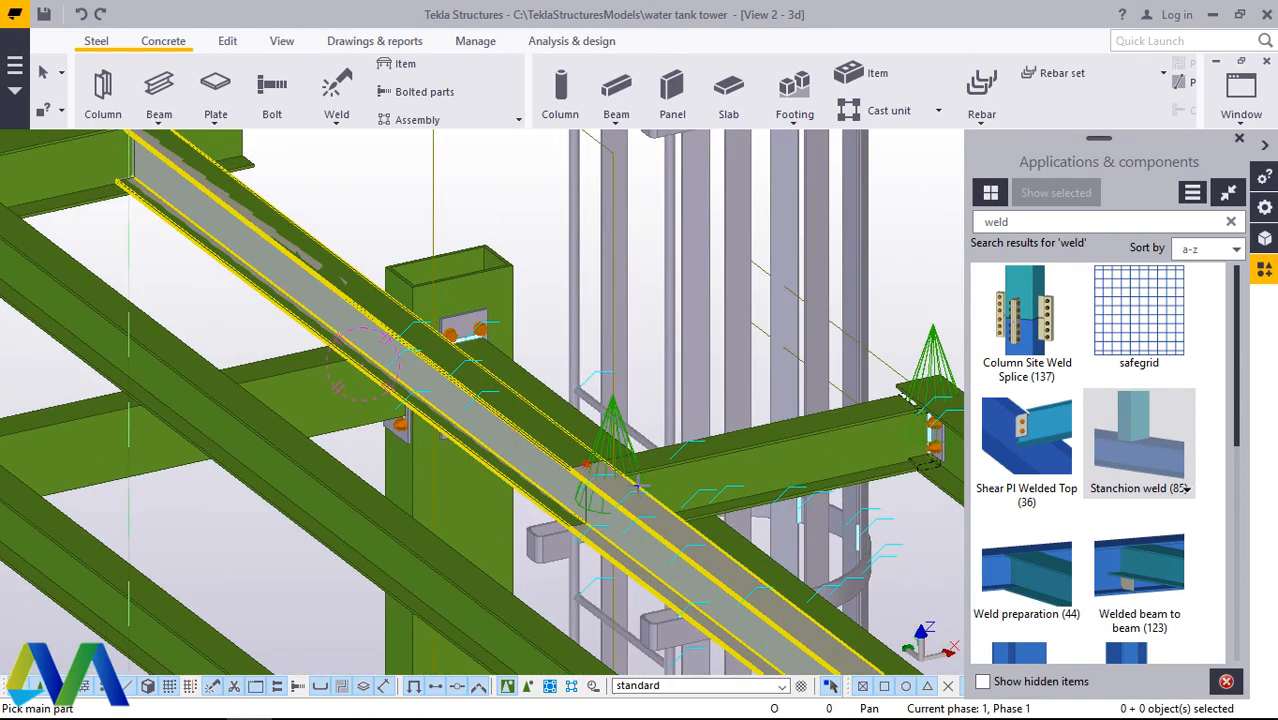
pyautogui.scroll(4, 638, 487)
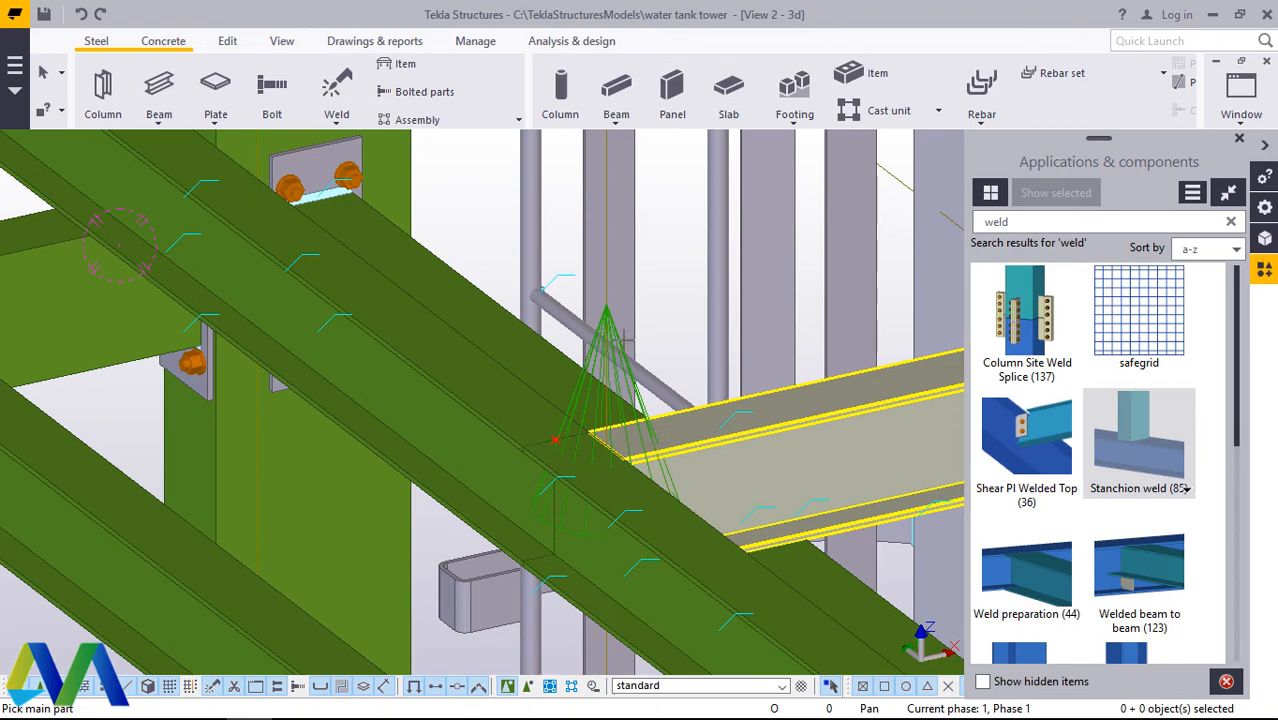
pyautogui.rightClick(670, 265)
pyautogui.click(682, 278)
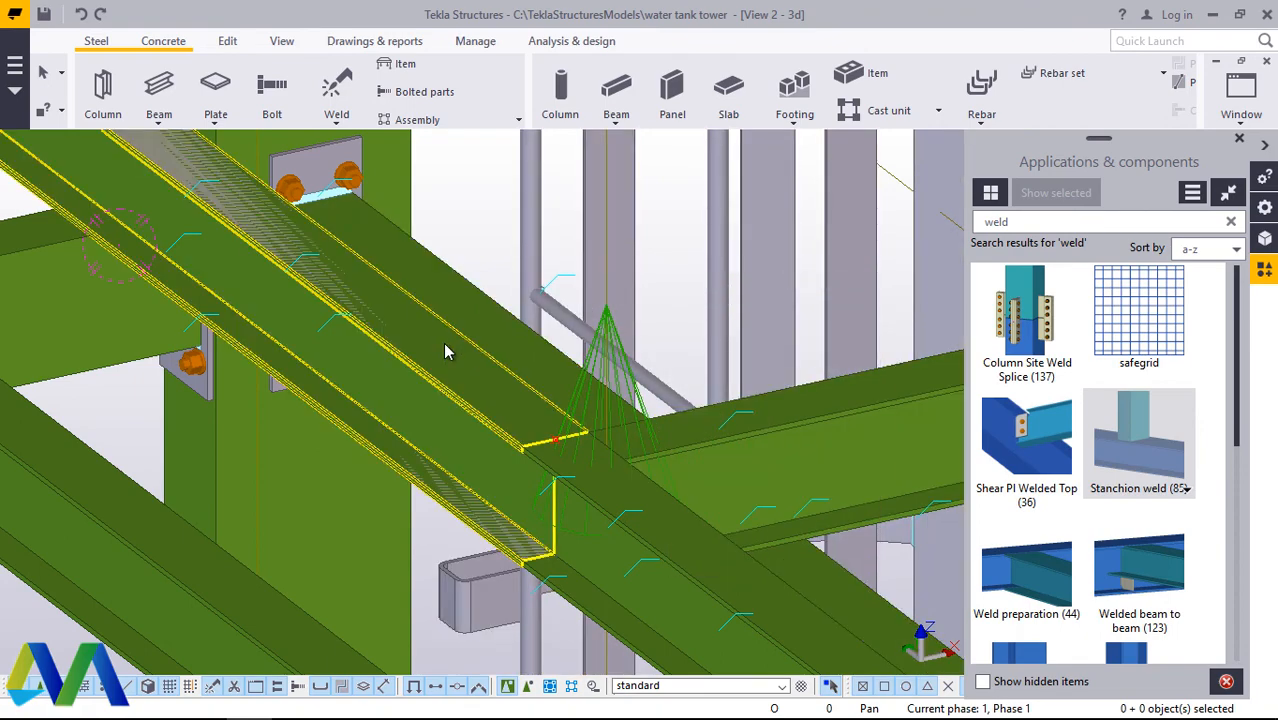
# Step: Delete the overlapping beam segment that runs along the long beam from the edge beam to the cross beam
pyautogui.scroll(-3, 585, 547)
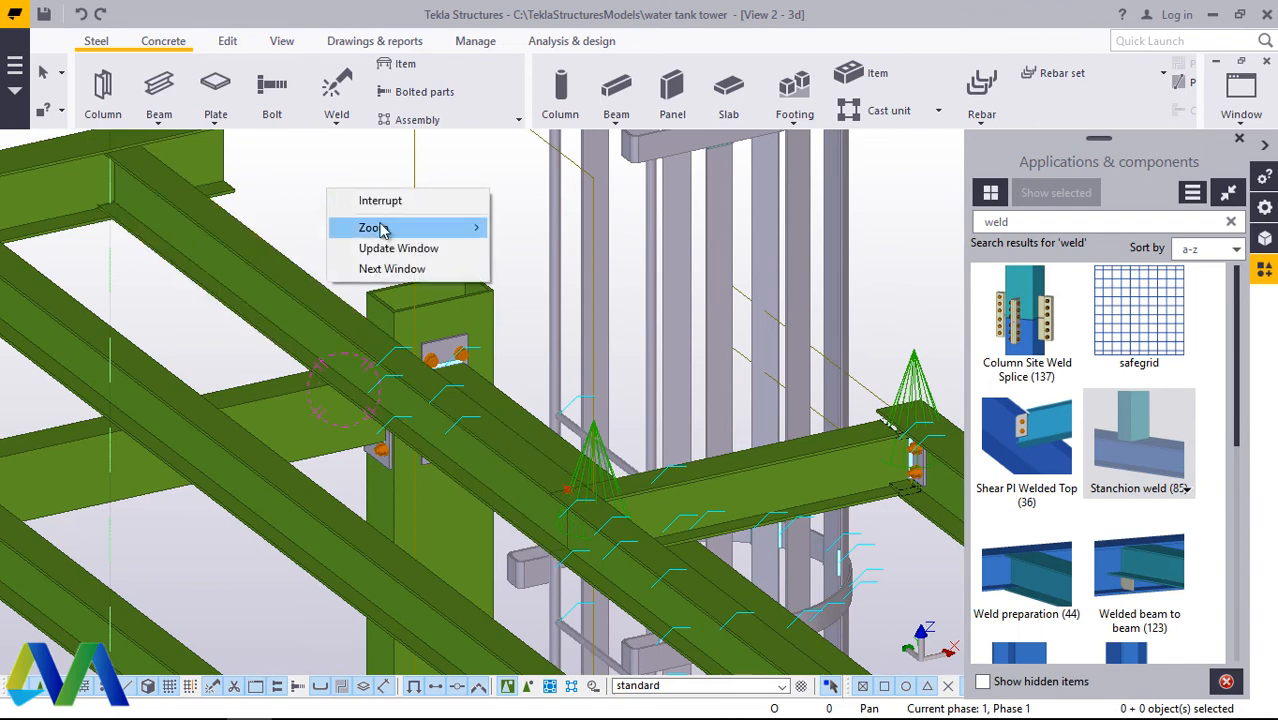
pyautogui.rightClick(294, 167)
pyautogui.click(367, 278)
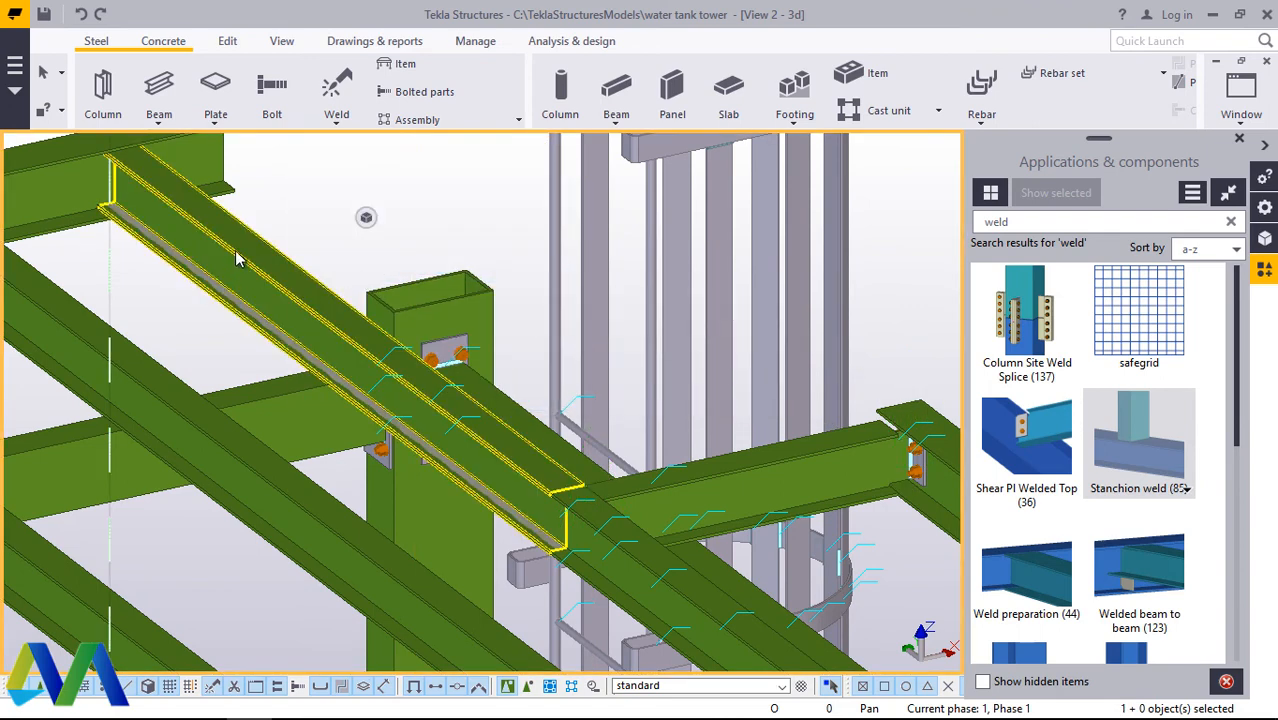
pyautogui.click(540, 522)
pyautogui.rightClick(426, 163)
pyautogui.click(503, 356)
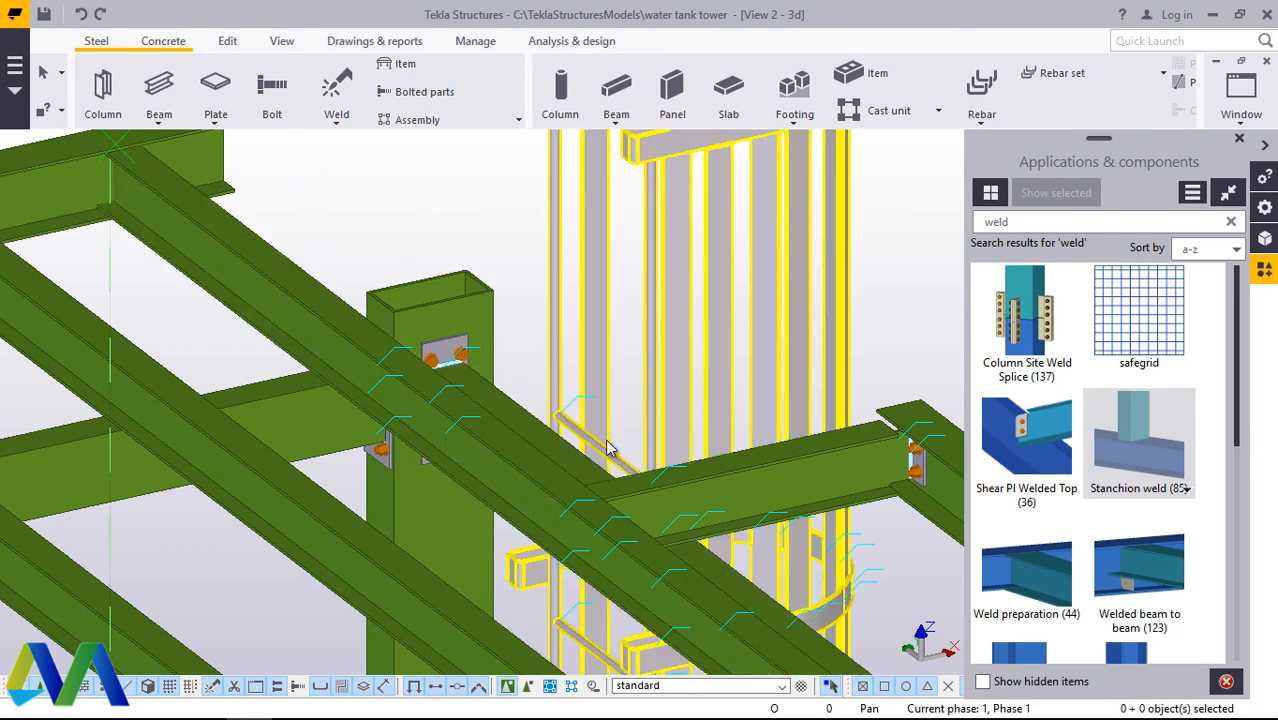
# Step: Examine the end of the edge beam where the outermost long beam next to the ladder cage meets it
pyautogui.click(282, 41)
pyautogui.click(678, 101)
pyautogui.click(683, 185)
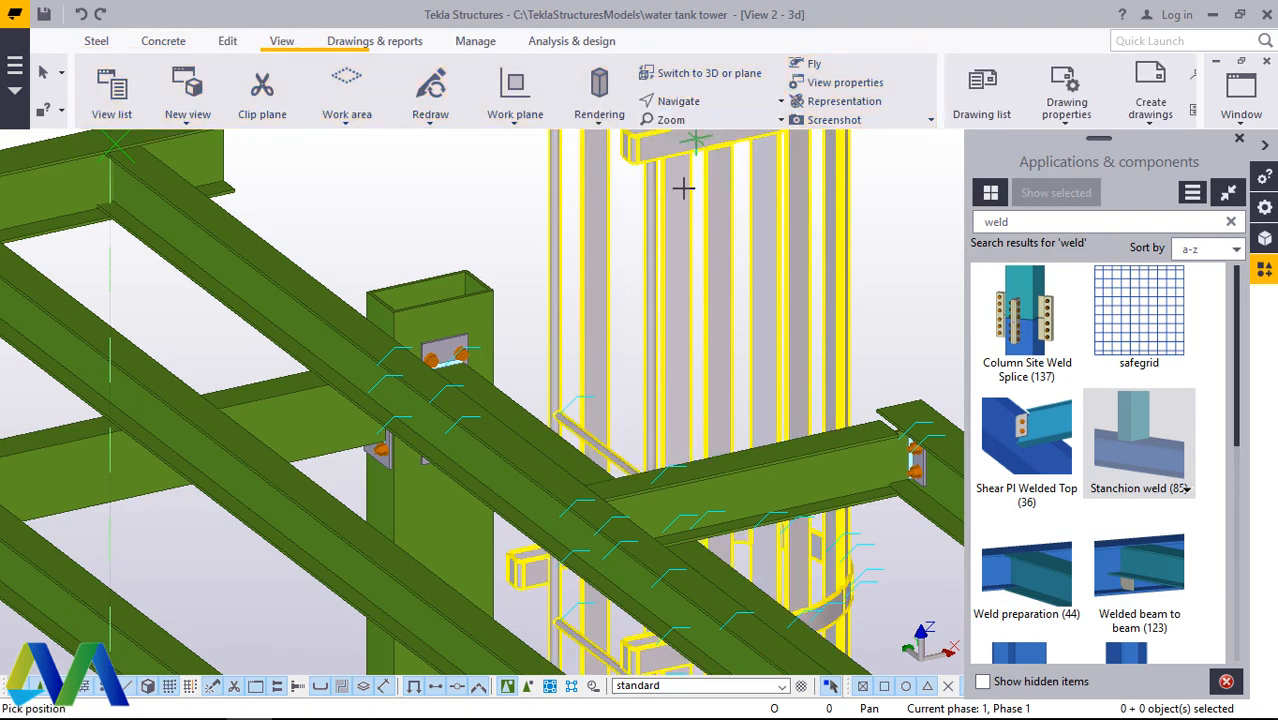
pyautogui.moveTo(538, 512); pyautogui.dragTo(182, 520)
pyautogui.keyDown('ctrl'); pyautogui.moveTo(182, 520); pyautogui.dragTo(693, 371, button='middle'); pyautogui.keyUp('ctrl')
pyautogui.scroll(6, 632, 275)
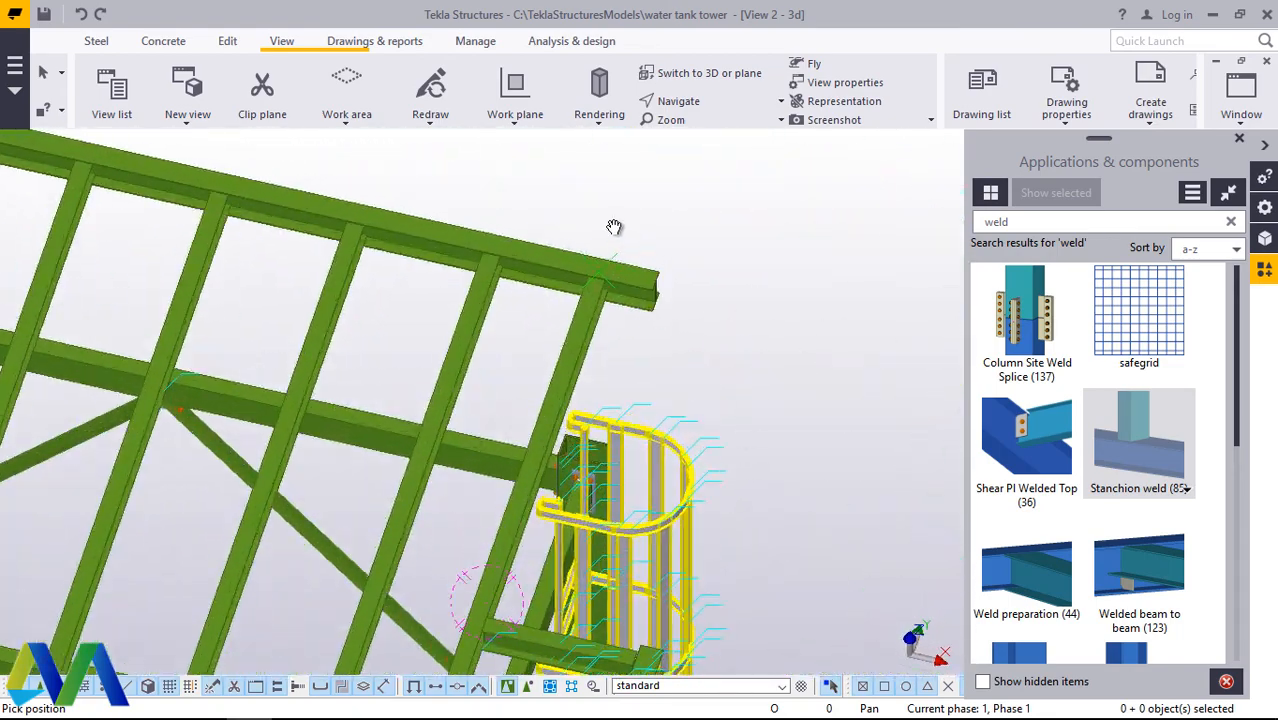
pyautogui.keyDown('ctrl'); pyautogui.moveTo(594, 307); pyautogui.dragTo(599, 277, button='middle'); pyautogui.keyUp('ctrl')
pyautogui.scroll(5, 617, 490)
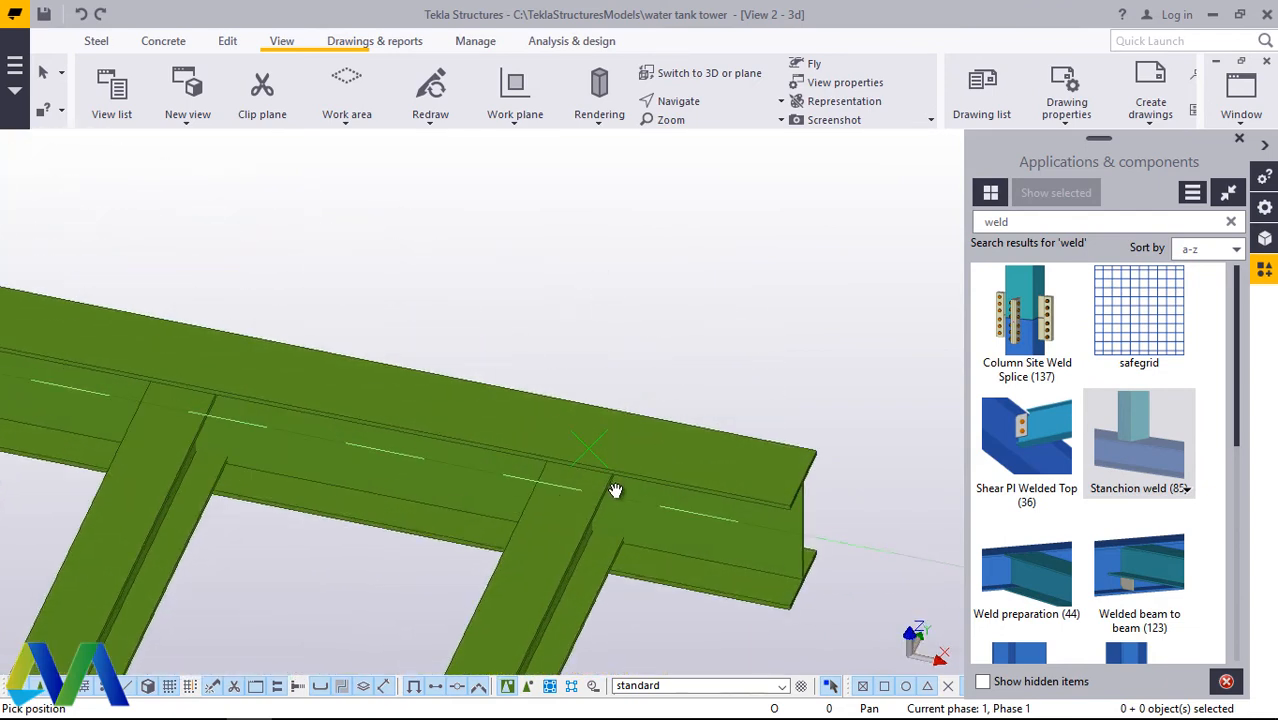
pyautogui.rightClick(680, 296)
pyautogui.click(720, 307)
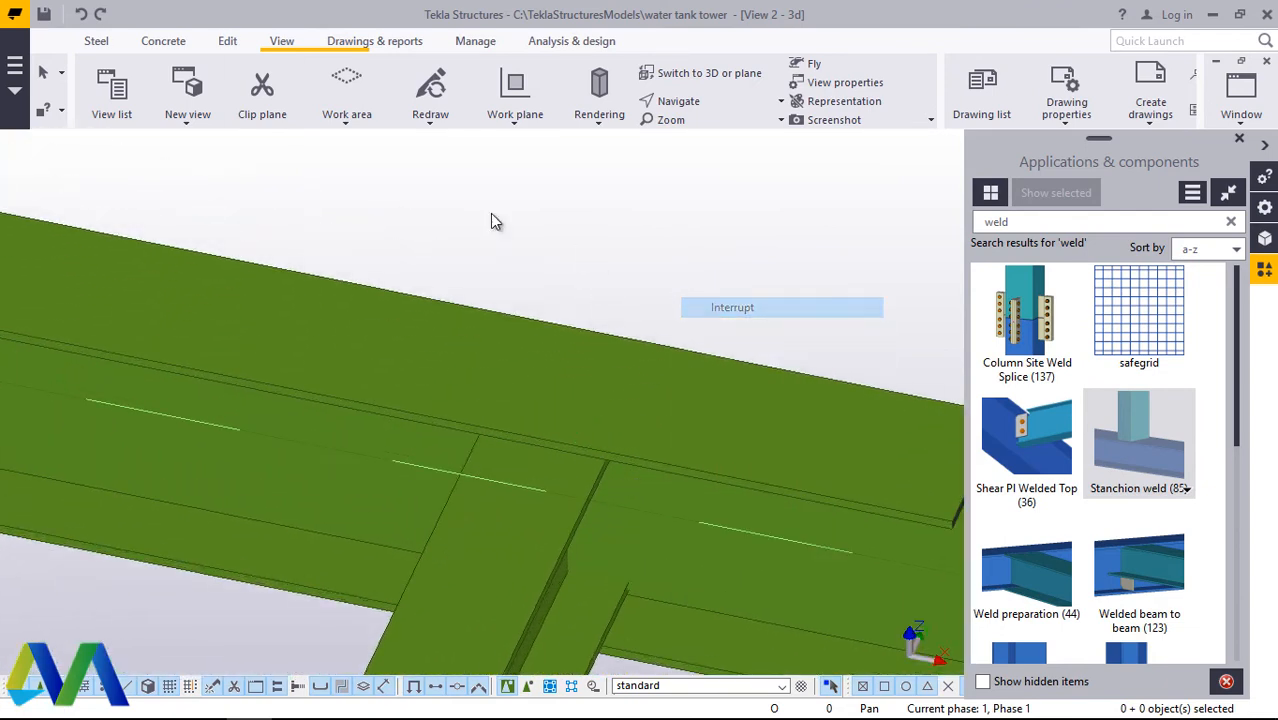
# Step: Add two points at any position on opposite edges of the edge beam's top flange, in line with the outermost long beam
pyautogui.click(228, 42)
pyautogui.click(1058, 95)
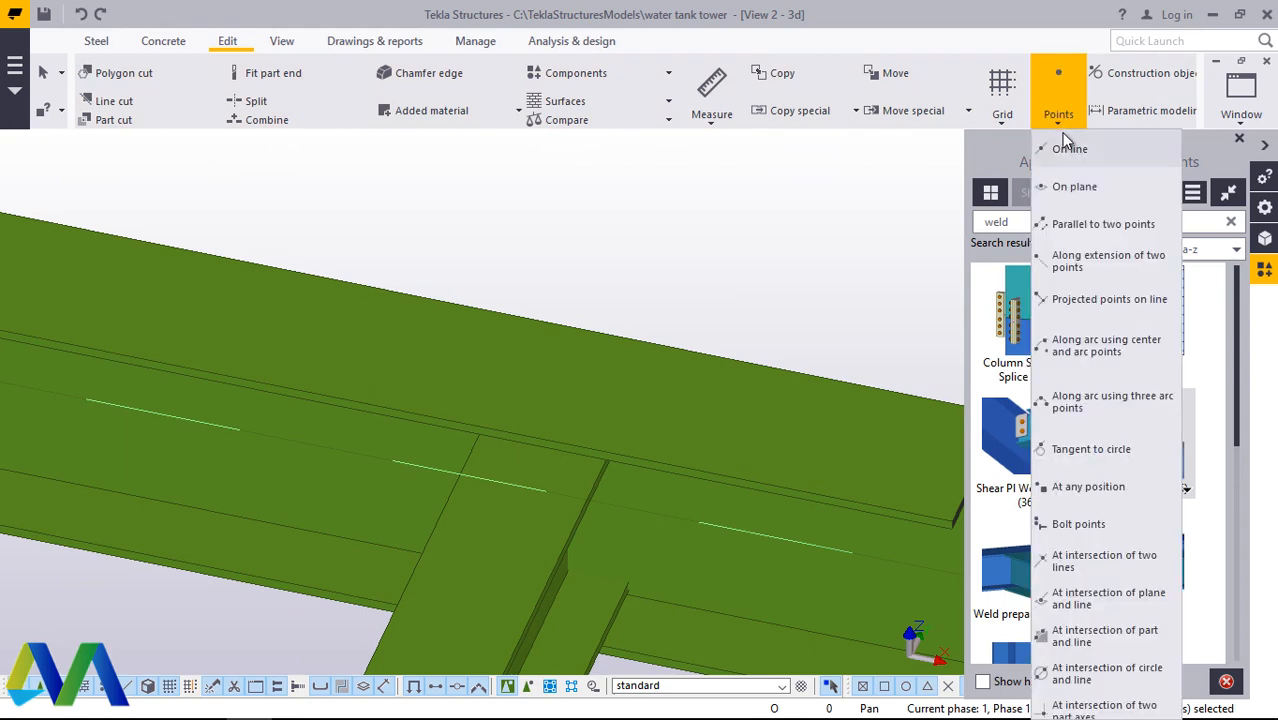
pyautogui.click(1240, 141)
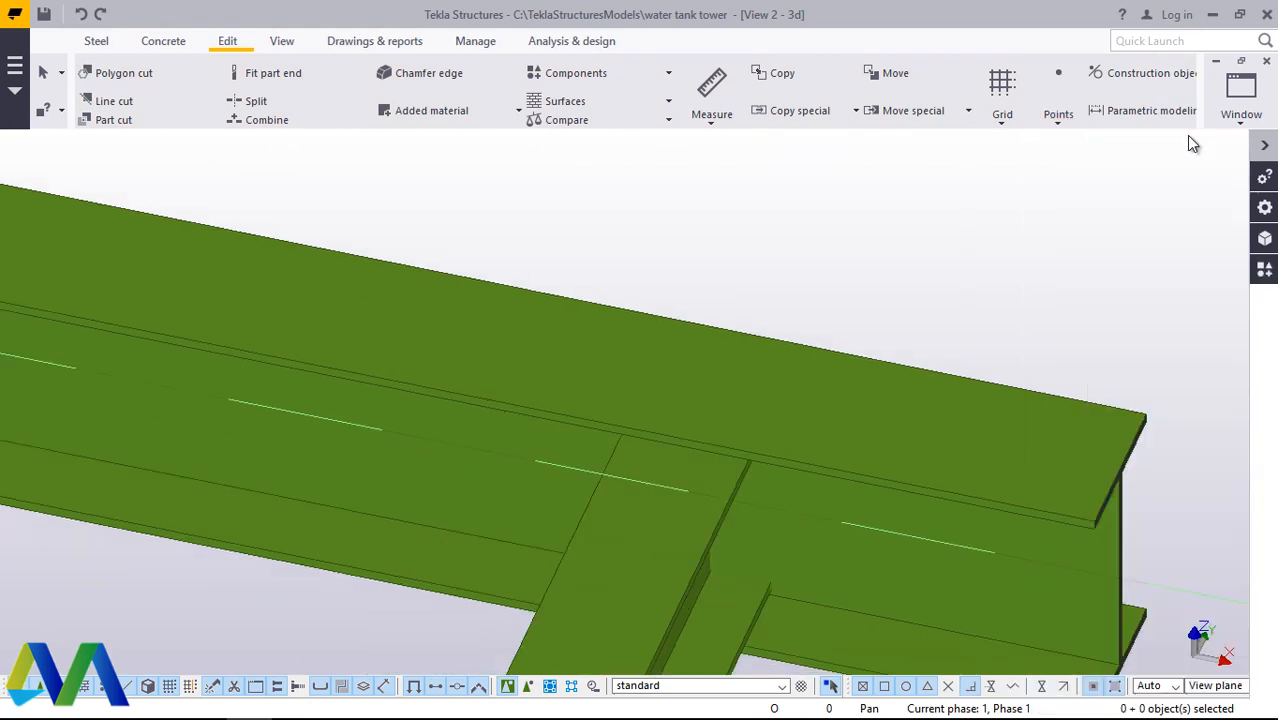
pyautogui.click(1072, 122)
pyautogui.click(1060, 489)
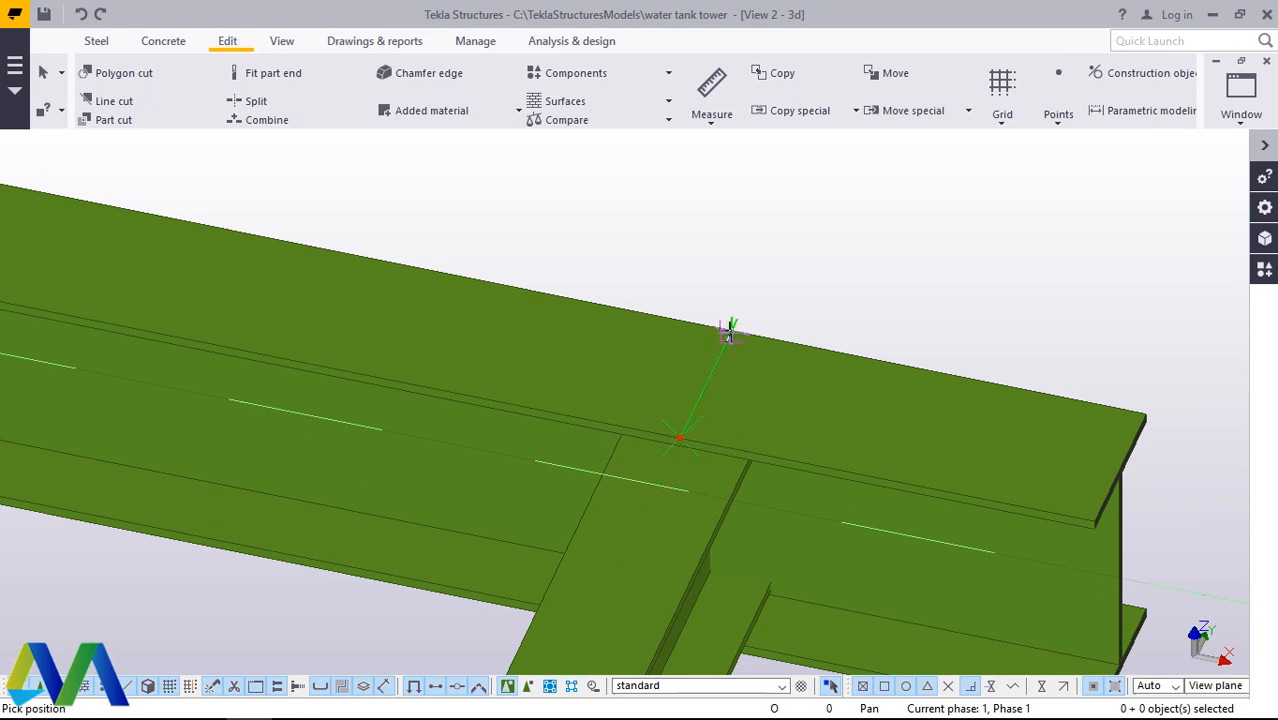
pyautogui.click(735, 332)
pyautogui.rightClick(788, 292)
pyautogui.click(818, 307)
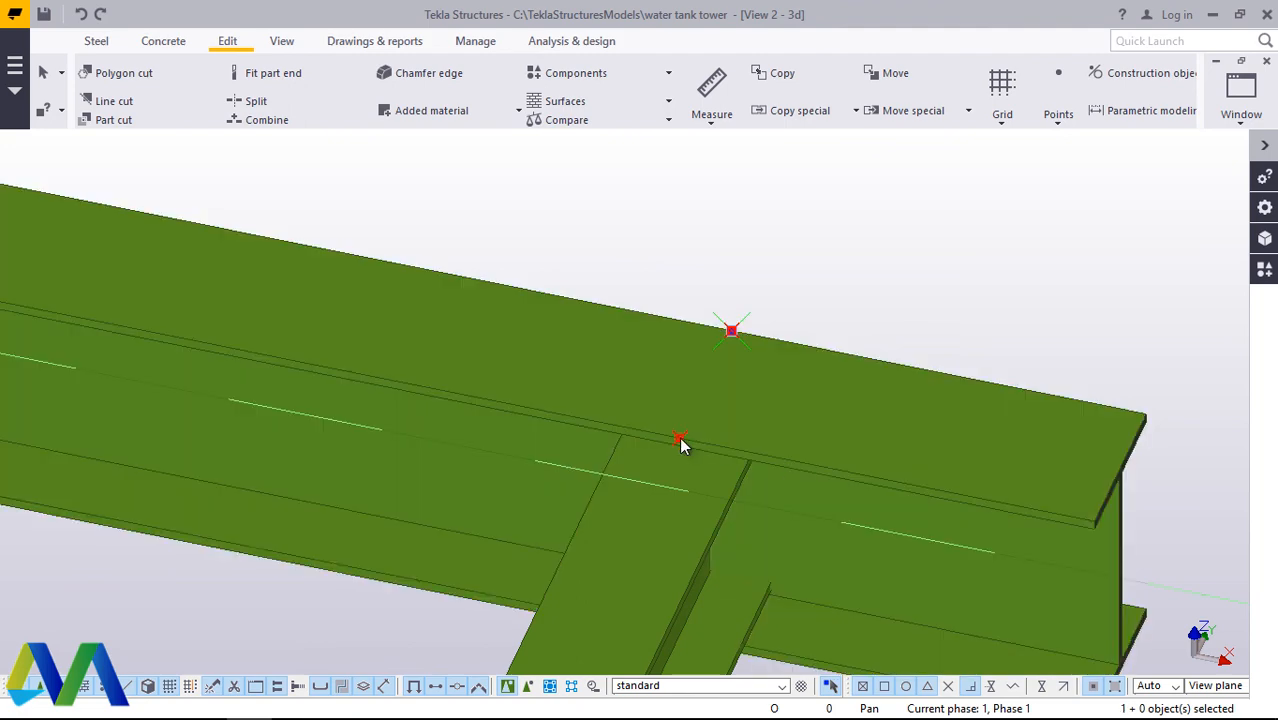
# Step: Try to move both flange points 250 mm along the edge beam towards its free end
pyautogui.rightClick(848, 276)
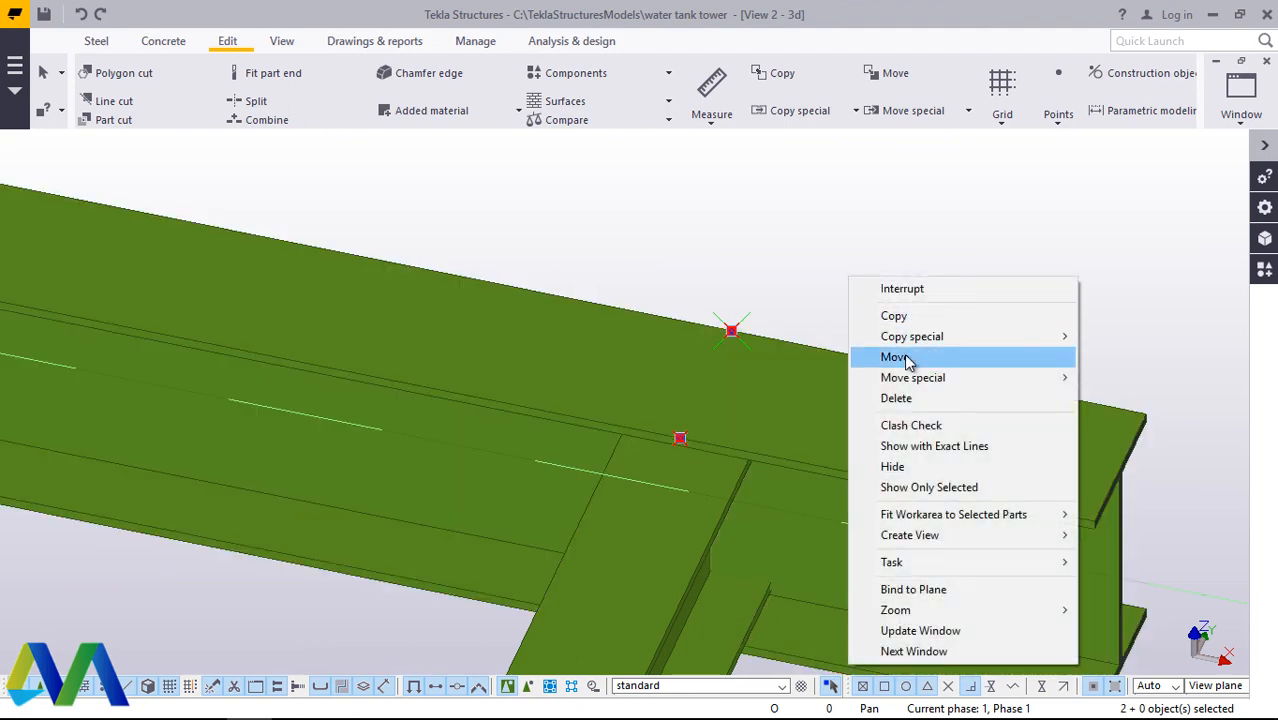
pyautogui.click(900, 357)
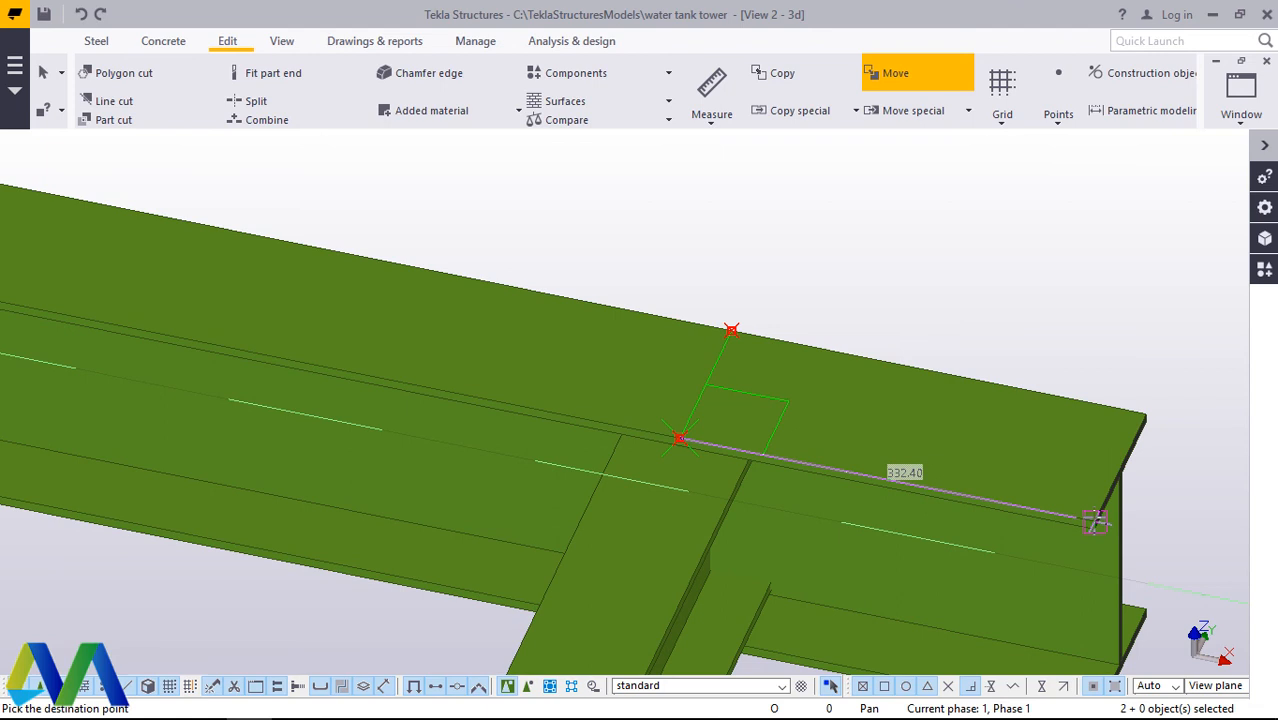
pyautogui.write('250')
pyautogui.press('Return')
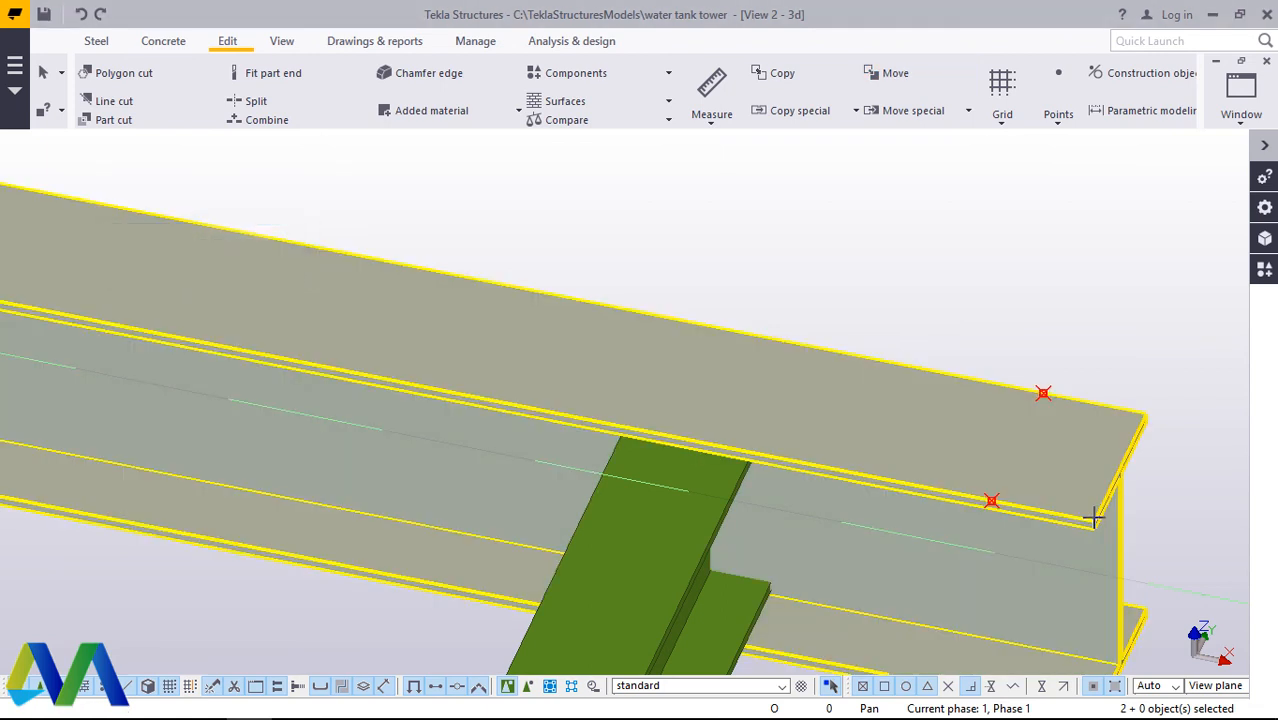
pyautogui.press('Escape')
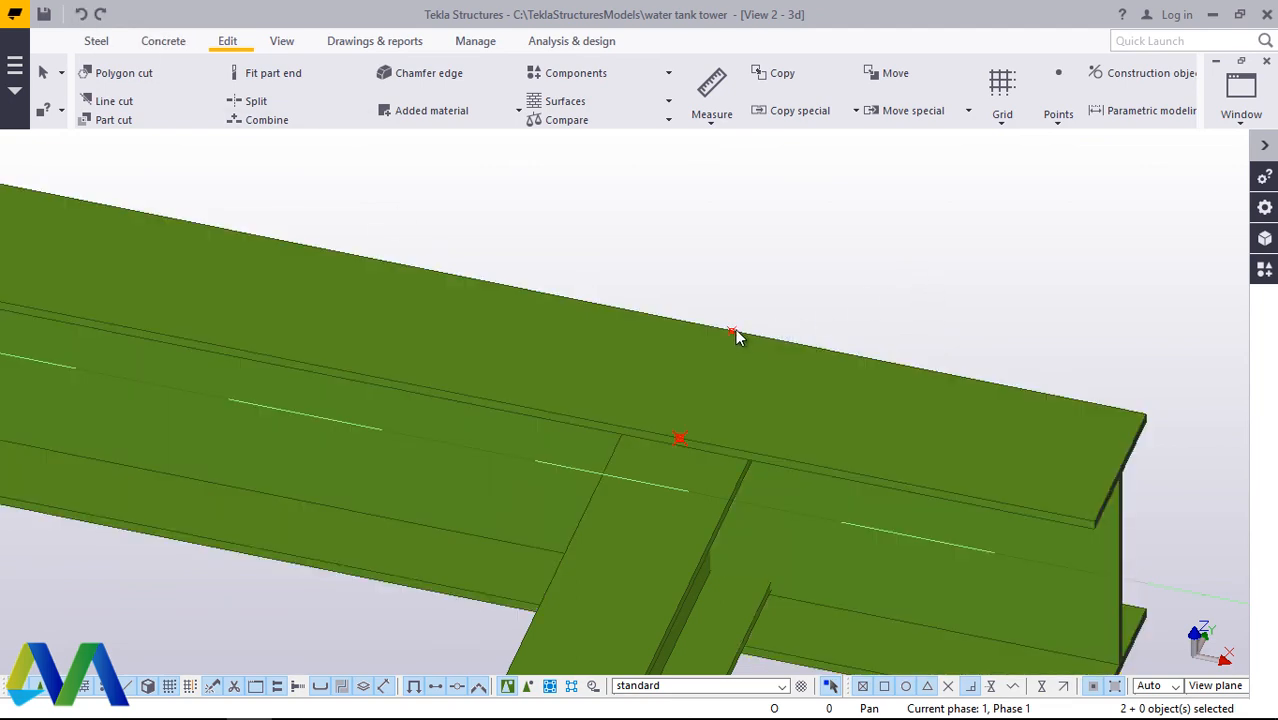
# Step: Move both flange points 100 mm along the edge beam towards its free end
pyautogui.click(731, 334)
pyautogui.rightClick(873, 267)
pyautogui.click(882, 340)
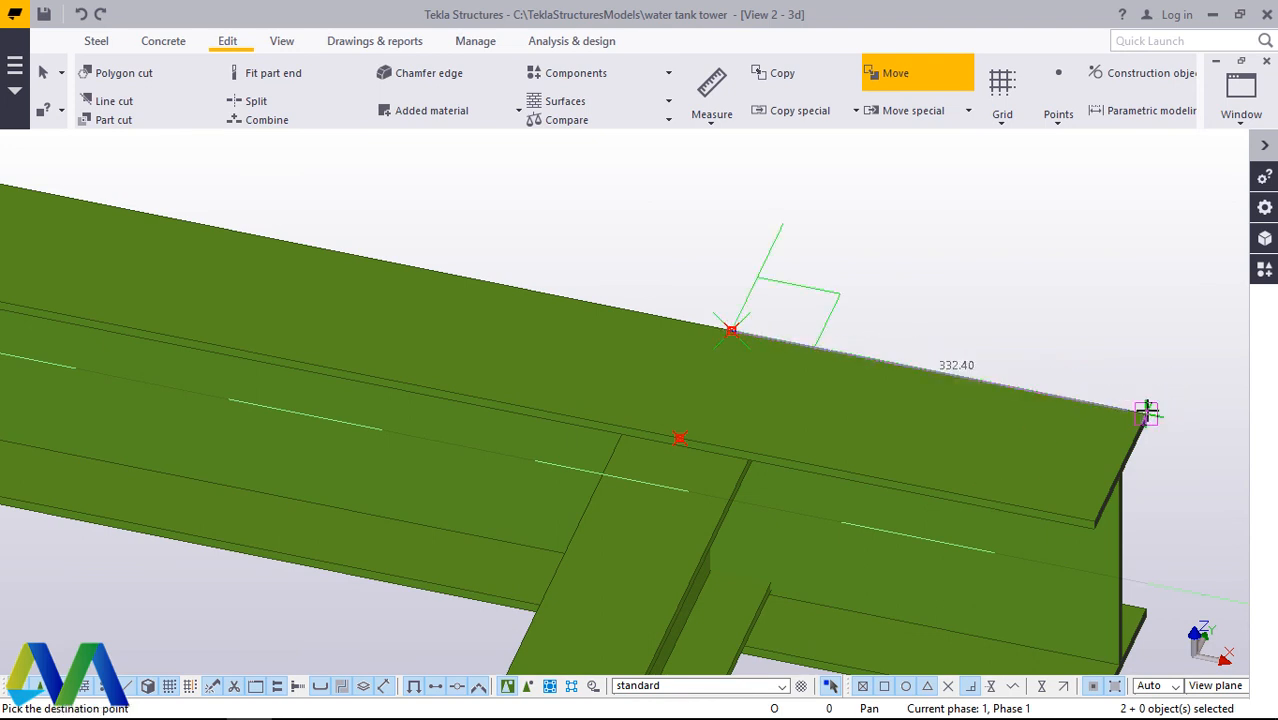
pyautogui.write('100')
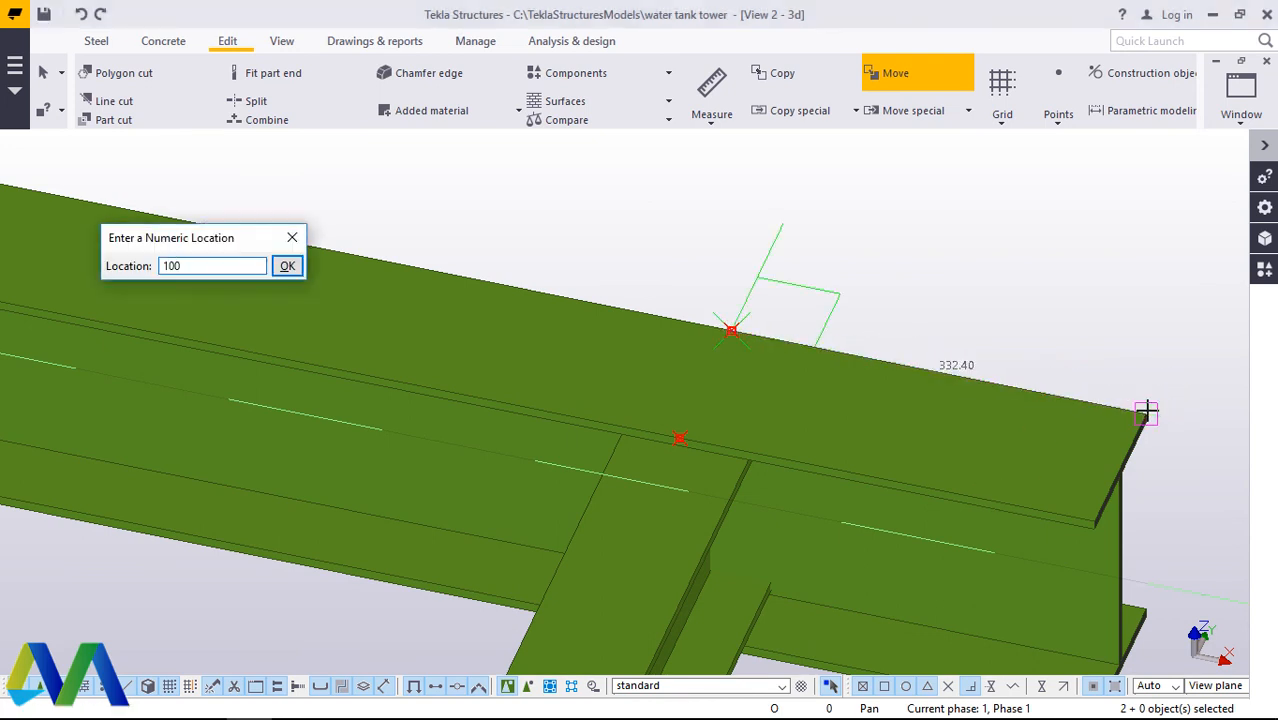
pyautogui.press('Return')
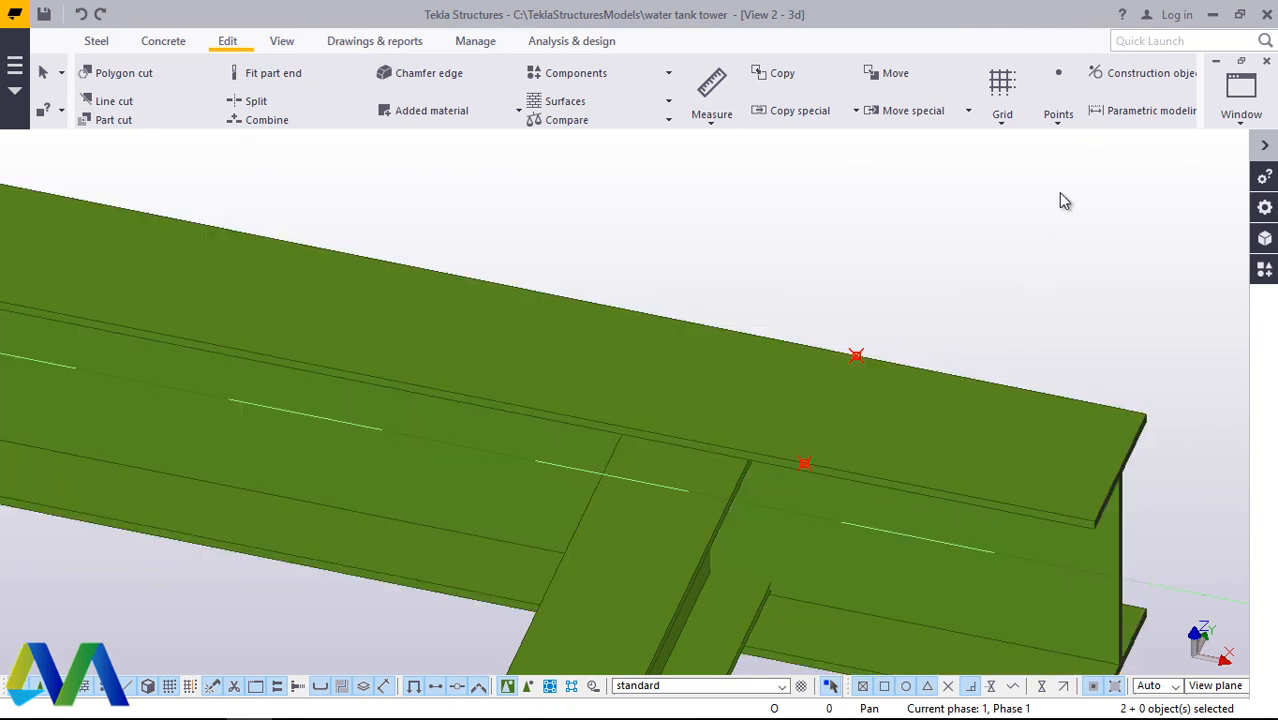
pyautogui.click(1058, 193)
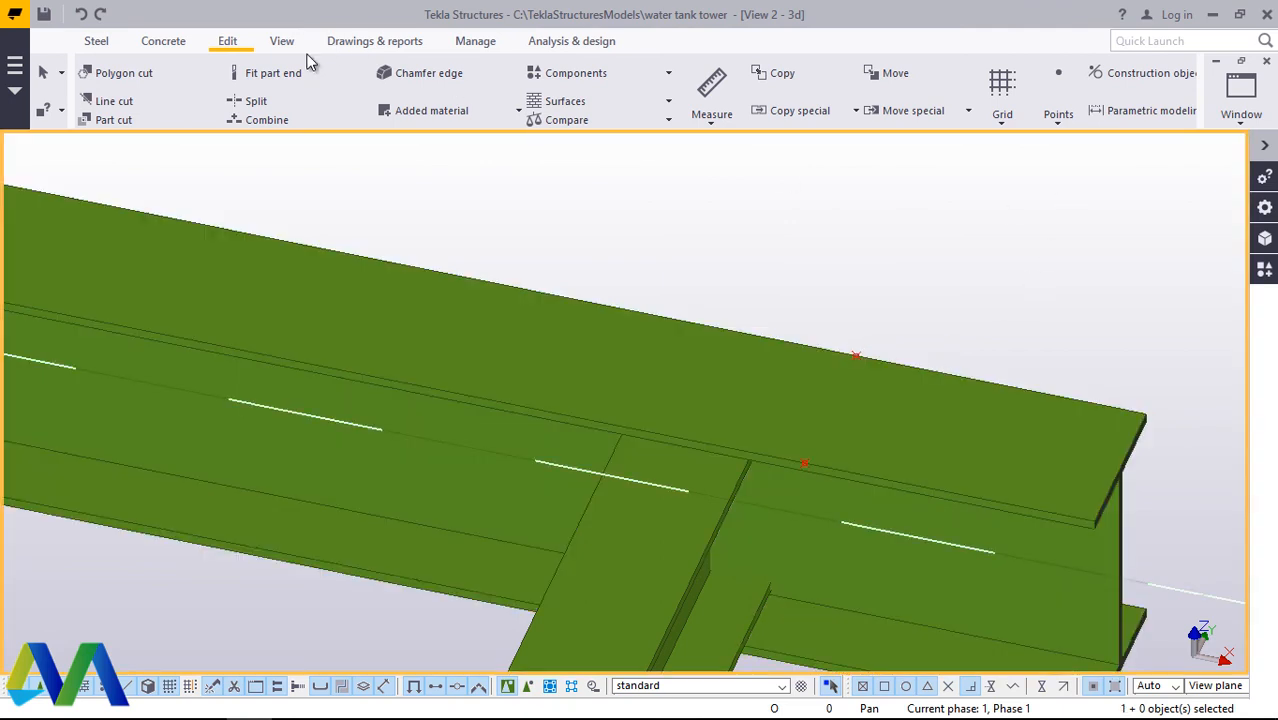
# Step: Cut off the edge beam's free end with a polygon cut through the two flange points and the top flange's end corners, and redraw the view
pyautogui.click(920, 420)
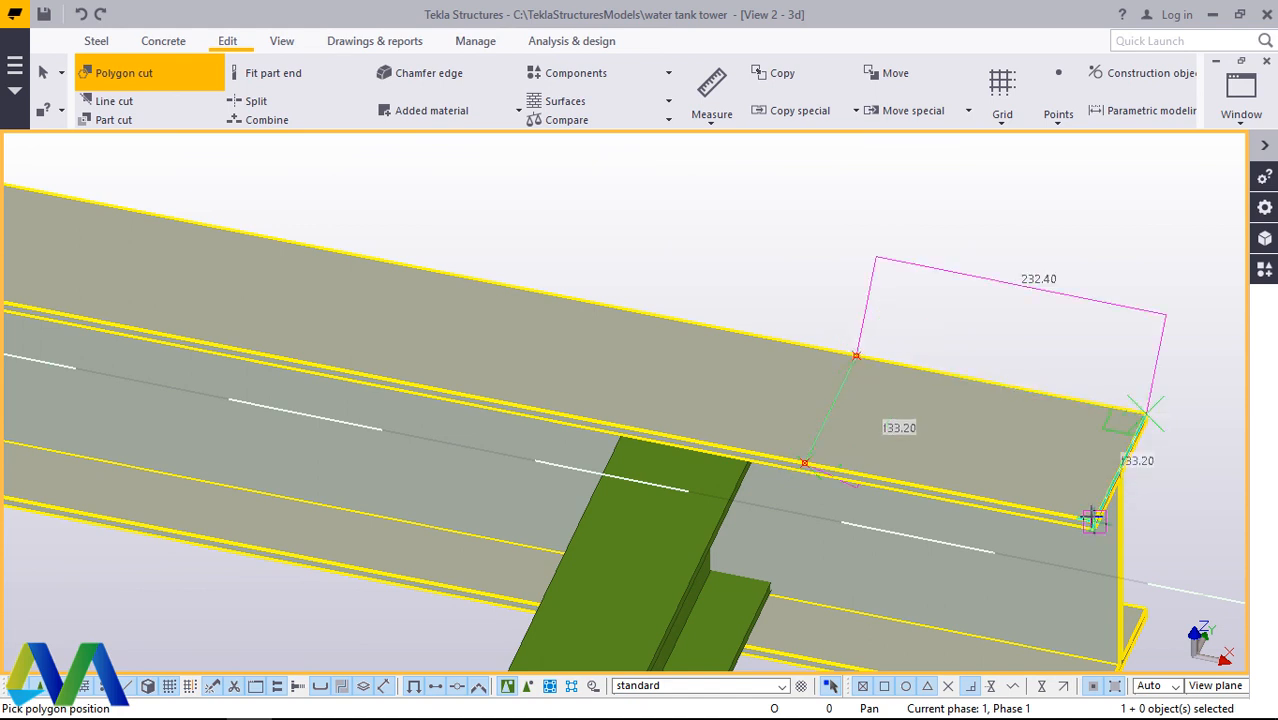
pyautogui.click(805, 462)
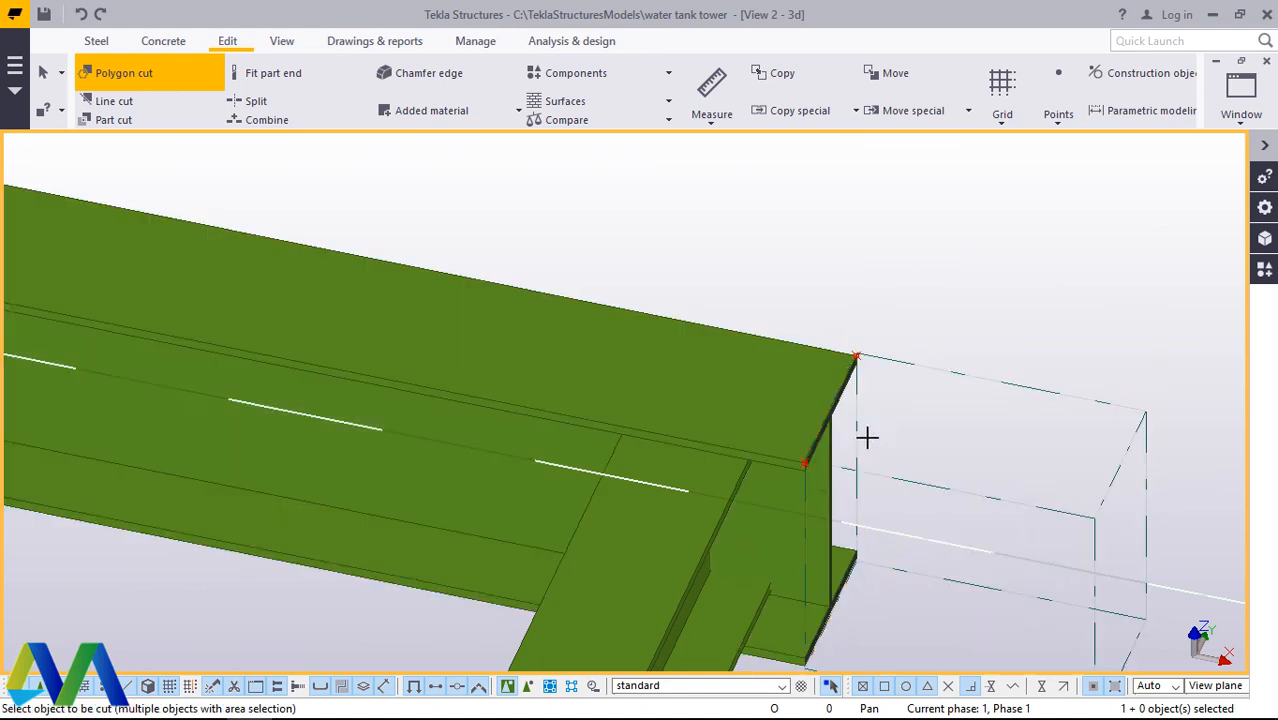
pyautogui.rightClick(960, 310)
pyautogui.click(972, 320)
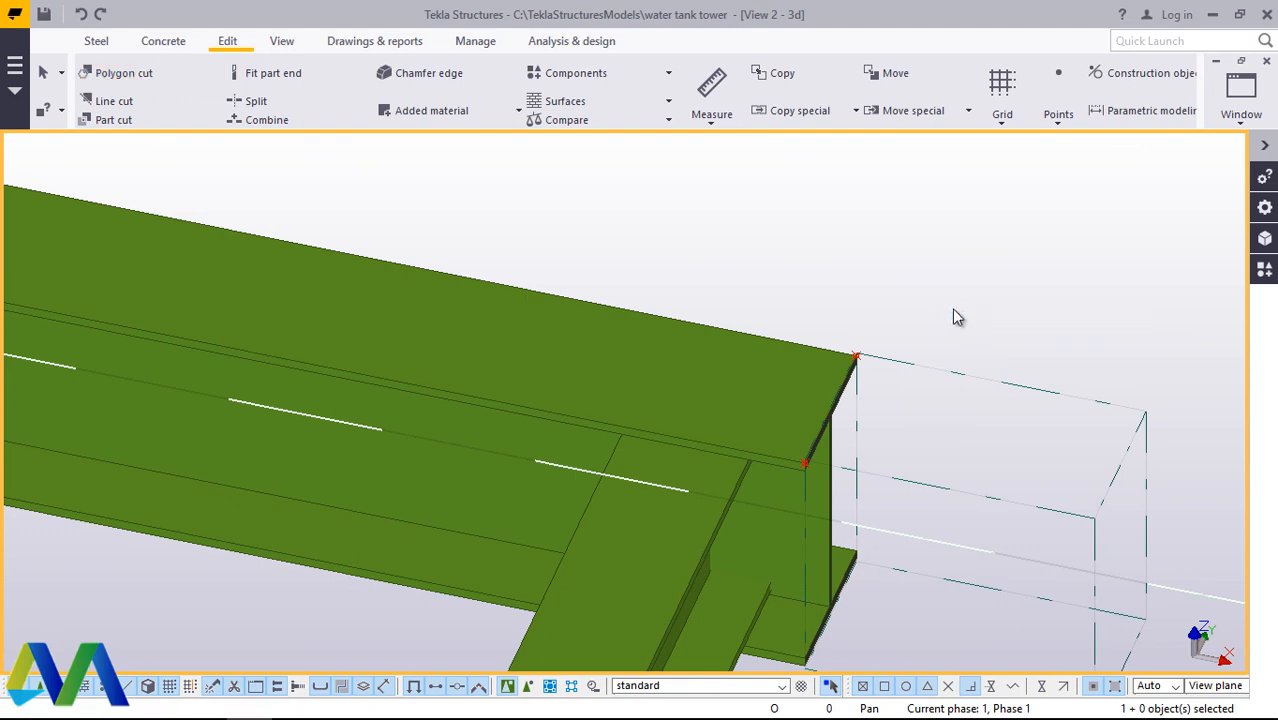
pyautogui.rightClick(920, 268)
pyautogui.click(980, 370)
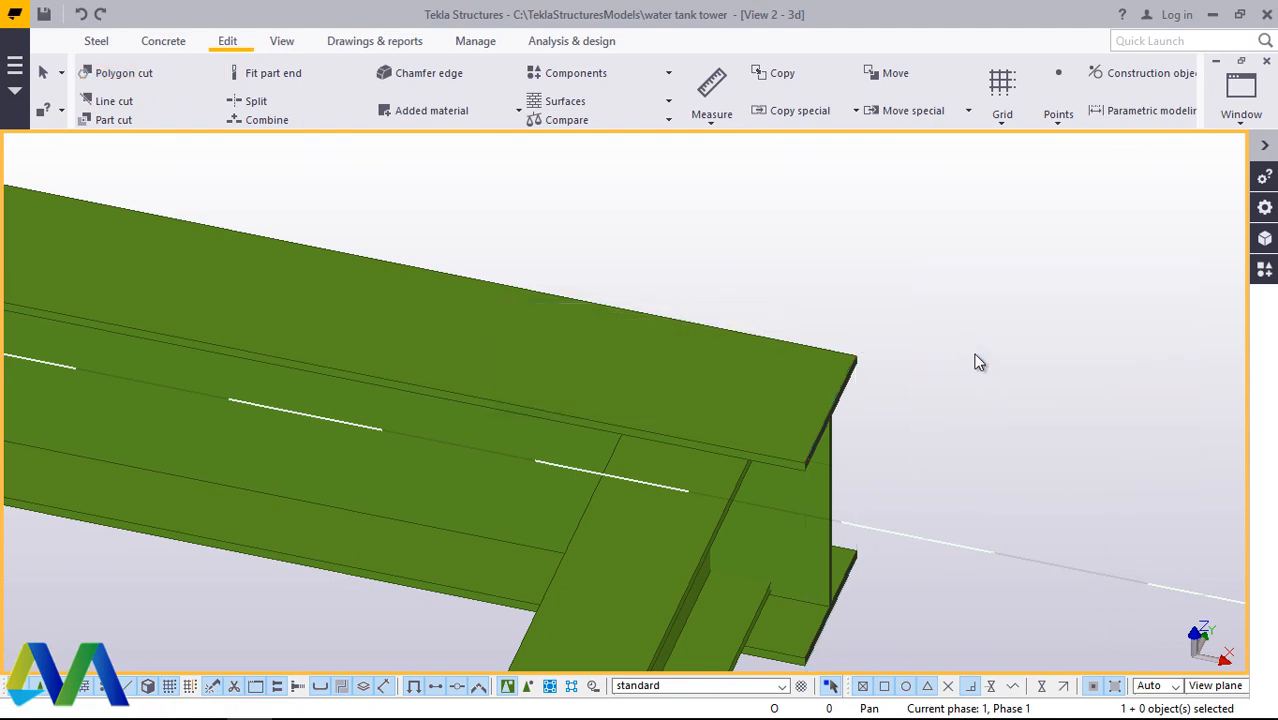
pyautogui.scroll(-4, 843, 315)
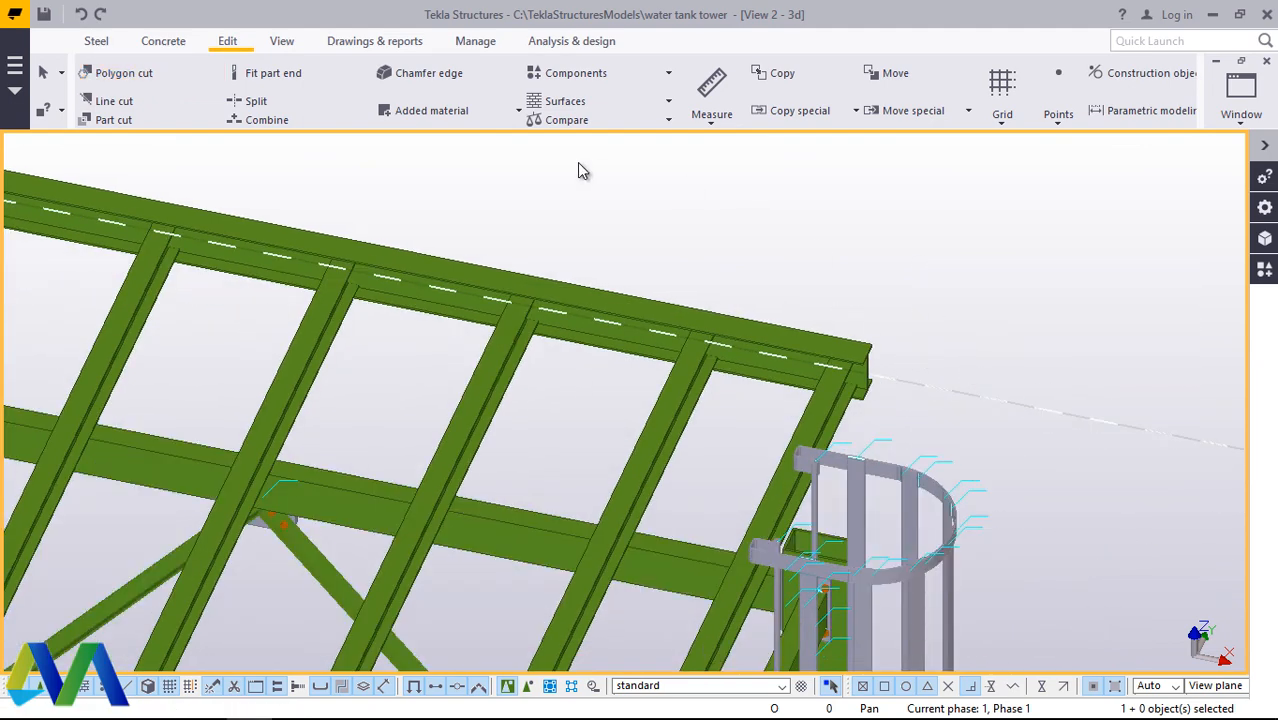
# Step: Examine the corner column where the short beam runs through and projects beyond the outer long beam
pyautogui.click(281, 41)
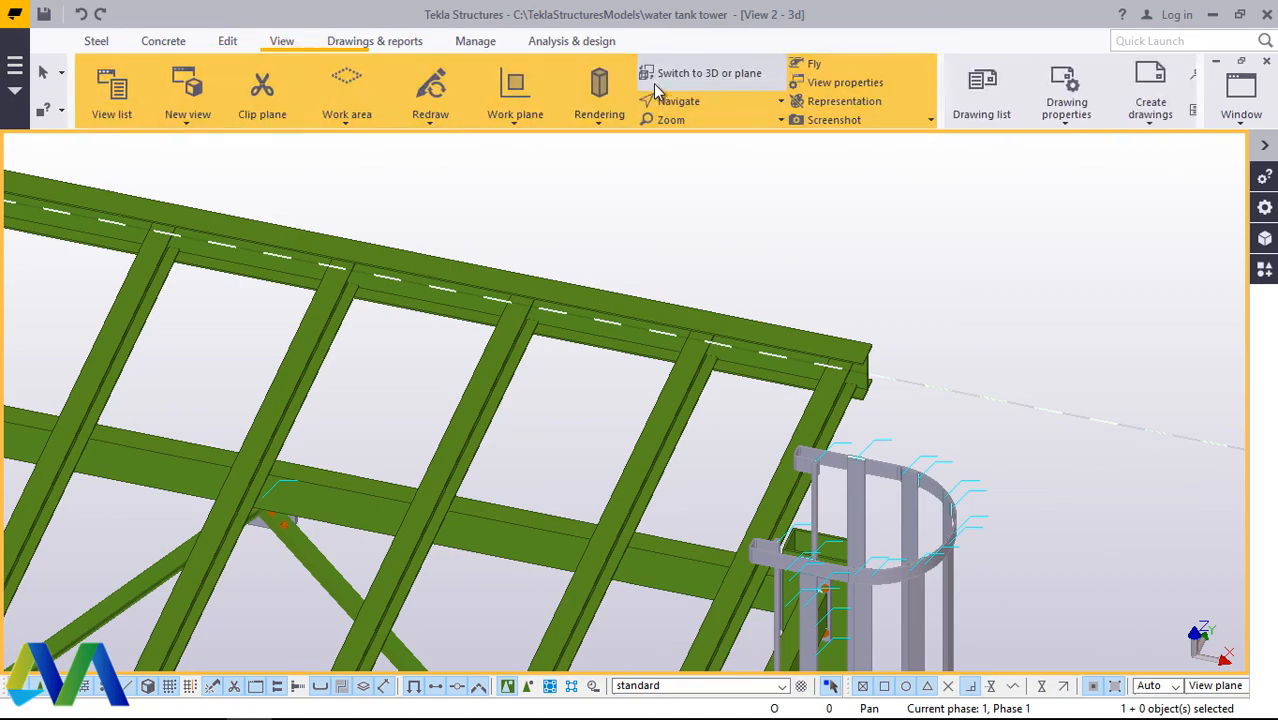
pyautogui.click(727, 110)
pyautogui.click(740, 133)
pyautogui.keyDown('ctrl'); pyautogui.moveTo(833, 503); pyautogui.dragTo(691, 528, button='middle'); pyautogui.keyUp('ctrl')
pyautogui.scroll(-4, 605, 606)
pyautogui.scroll(4, 743, 342)
pyautogui.scroll(5, 677, 270)
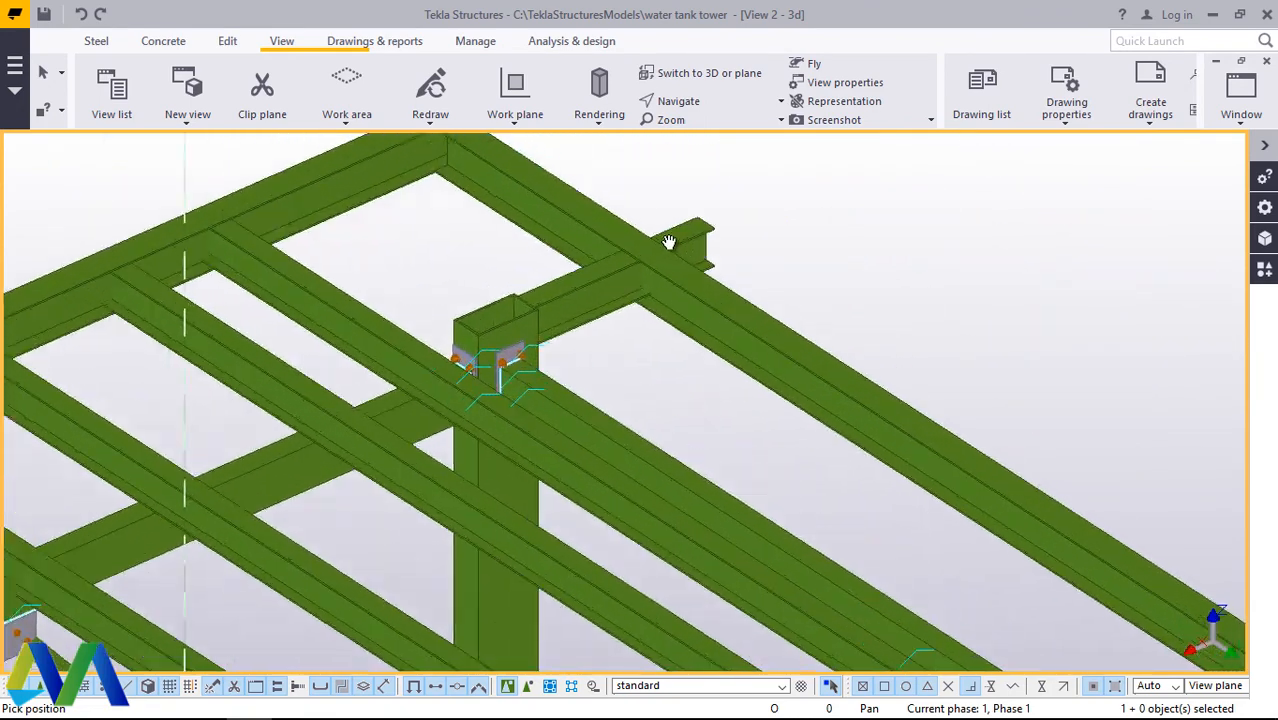
pyautogui.rightClick(882, 252)
pyautogui.click(927, 264)
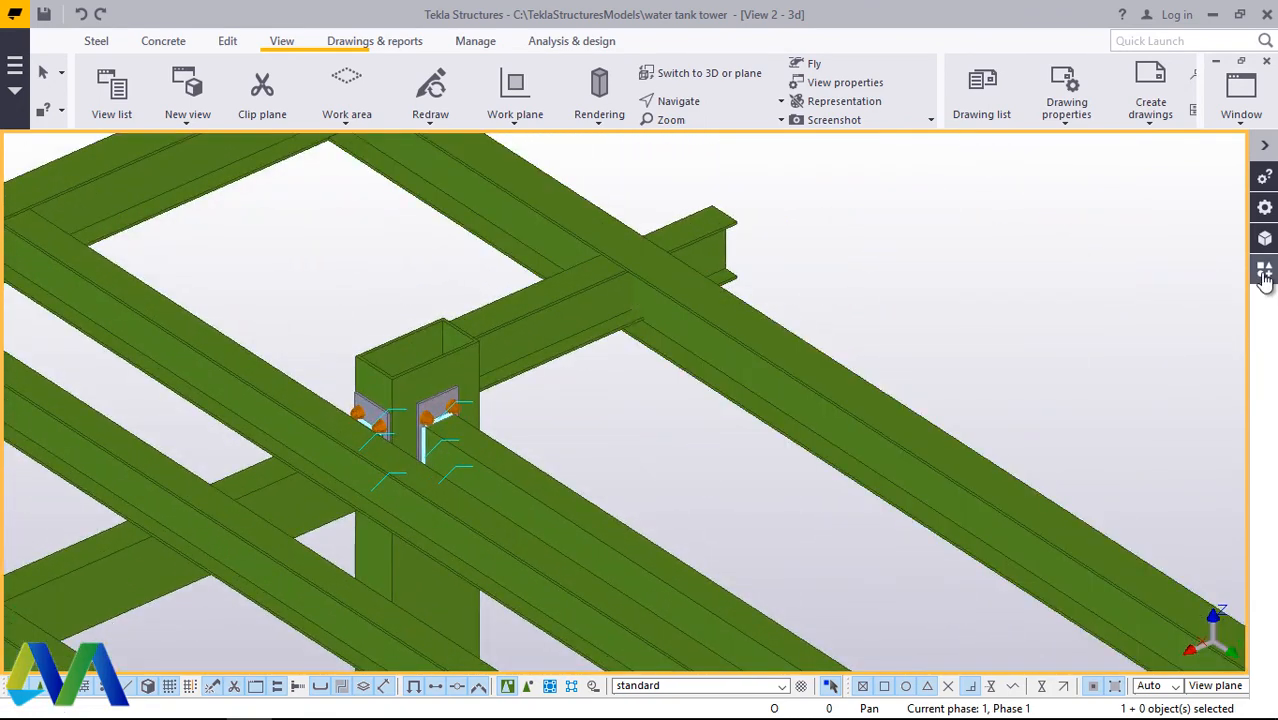
# Step: Search the components catalog for "end" and choose End plate (101)
pyautogui.click(1264, 272)
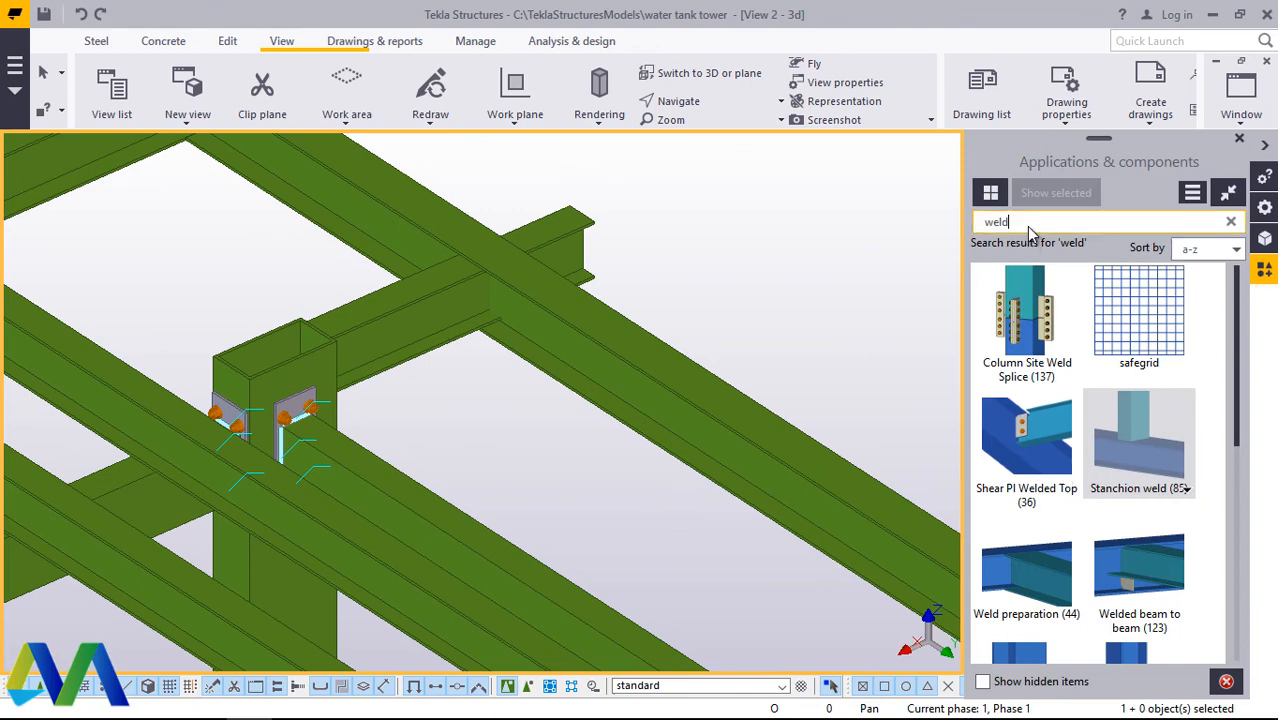
pyautogui.press('BackSpace')
pyautogui.press('BackSpace')
pyautogui.press('BackSpace')
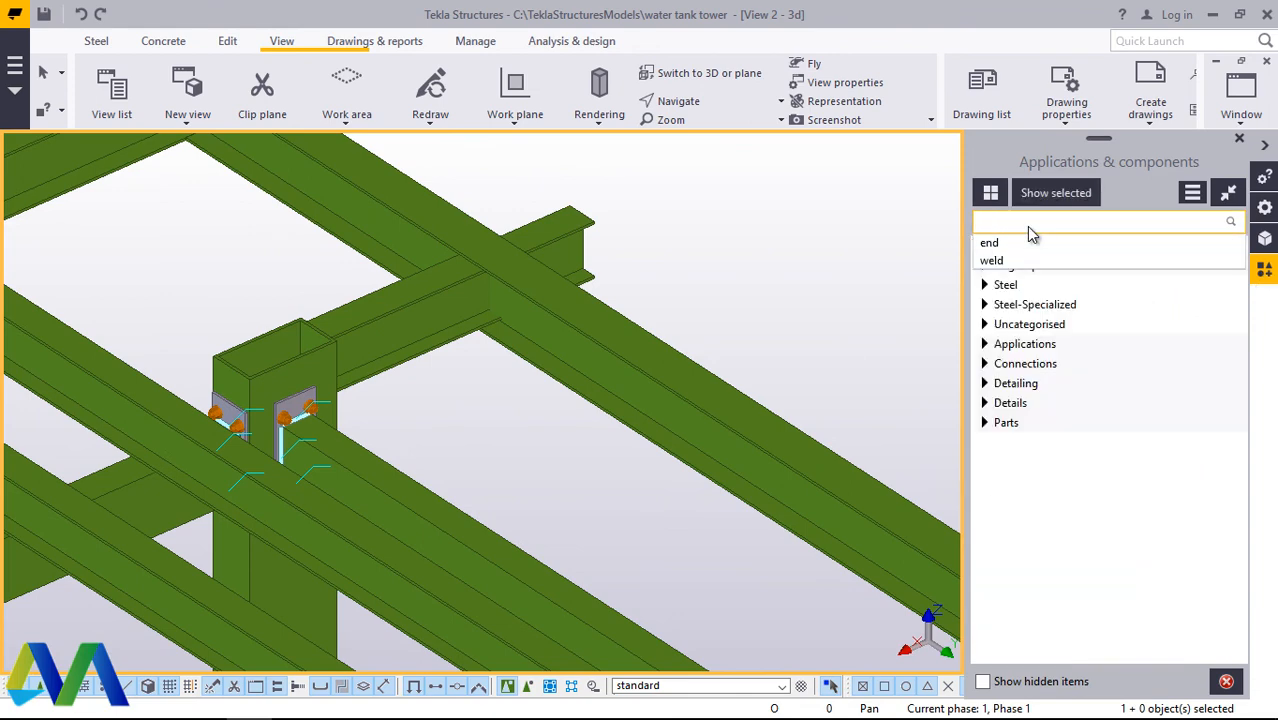
pyautogui.write('en')
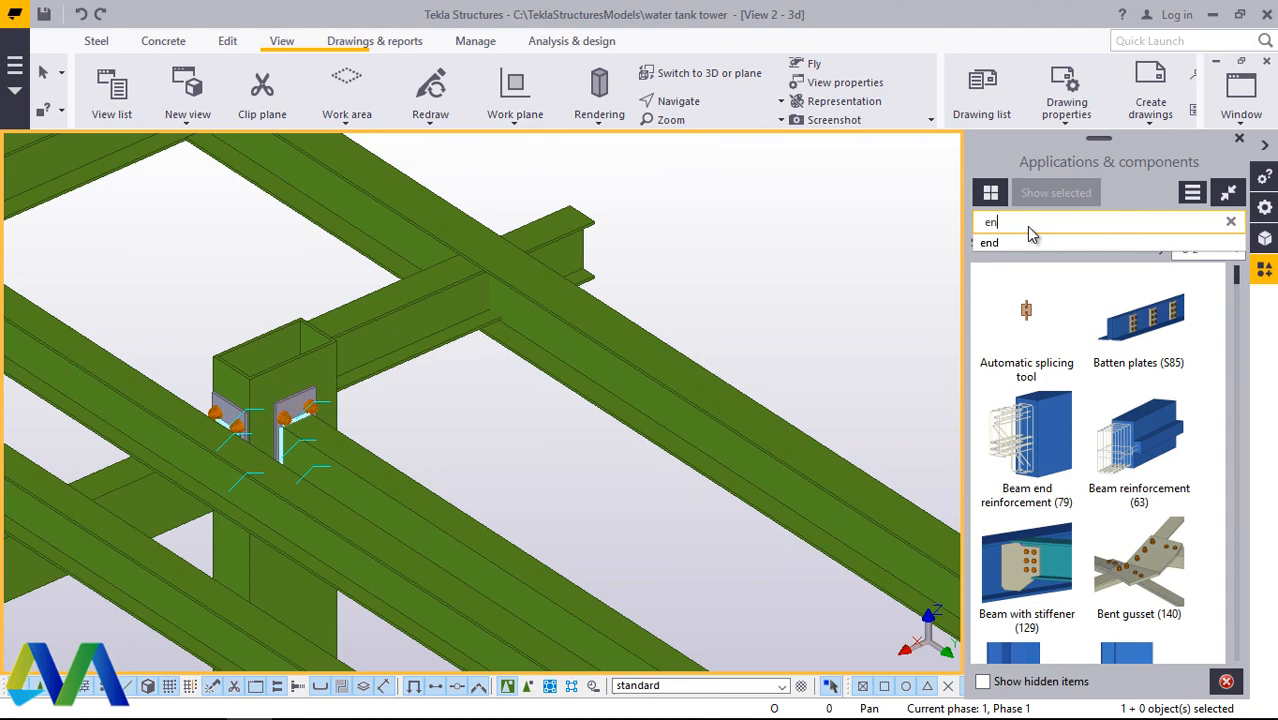
pyautogui.write('d')
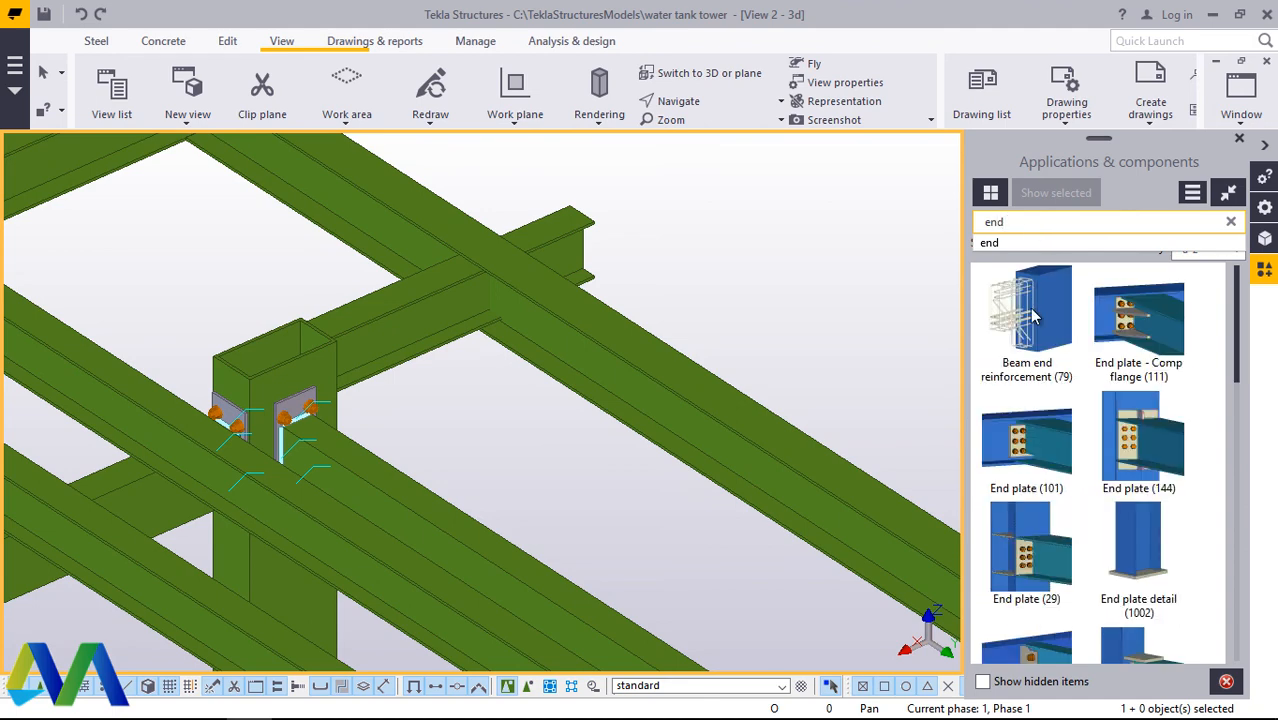
pyautogui.press('Return')
pyautogui.click(1034, 432)
# Step: Try End plate (101) between the short beam and the outer long beam, swapping main and secondary part, and undo the connection
pyautogui.scroll(2, 452, 220)
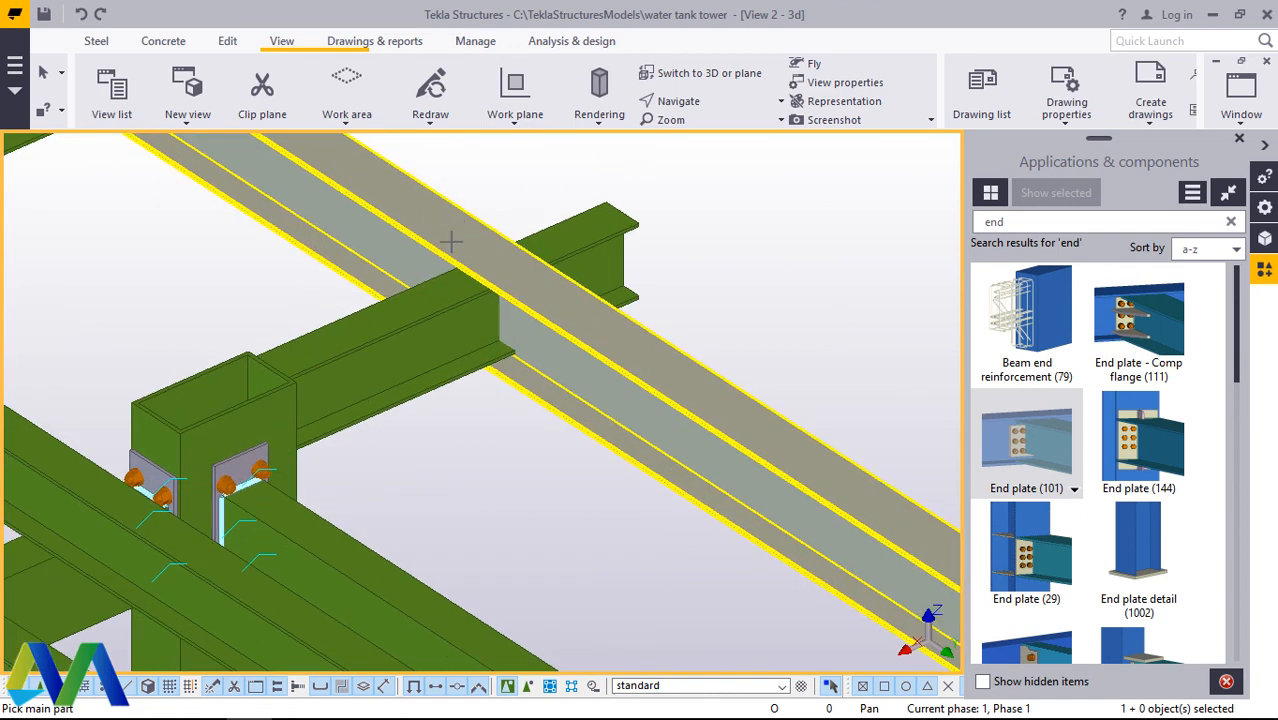
pyautogui.click(455, 250)
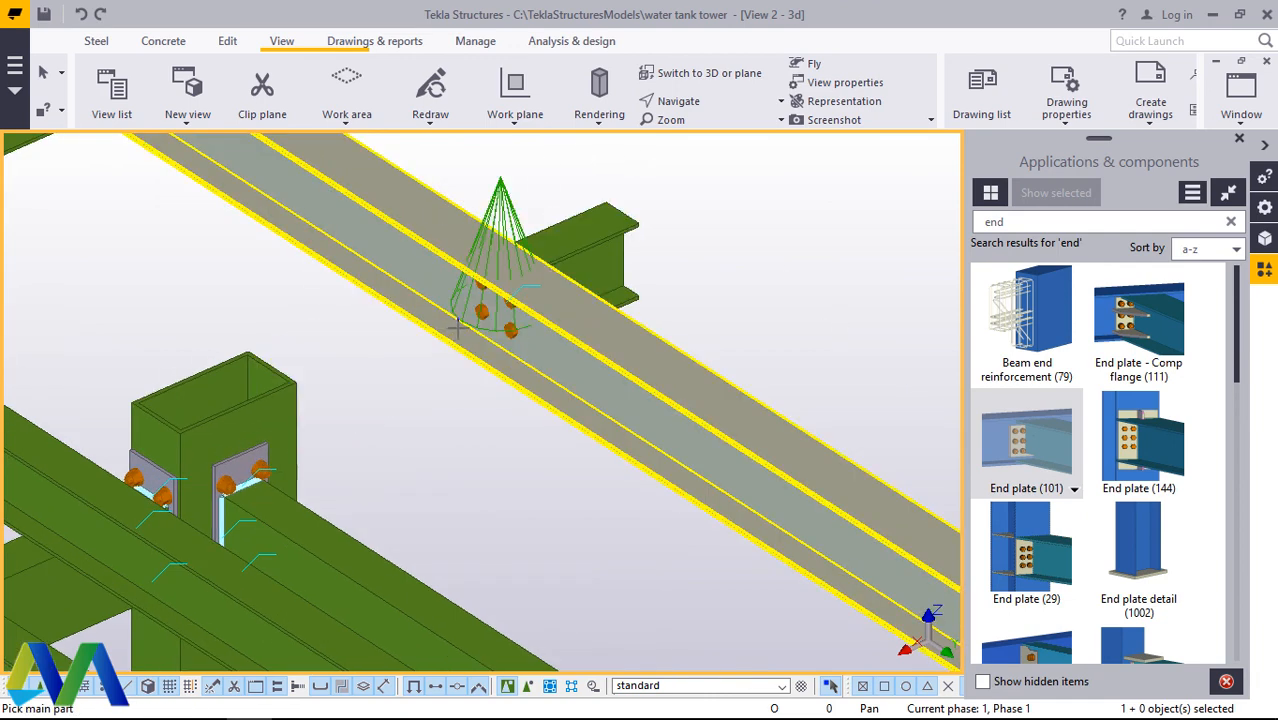
pyautogui.click(442, 286)
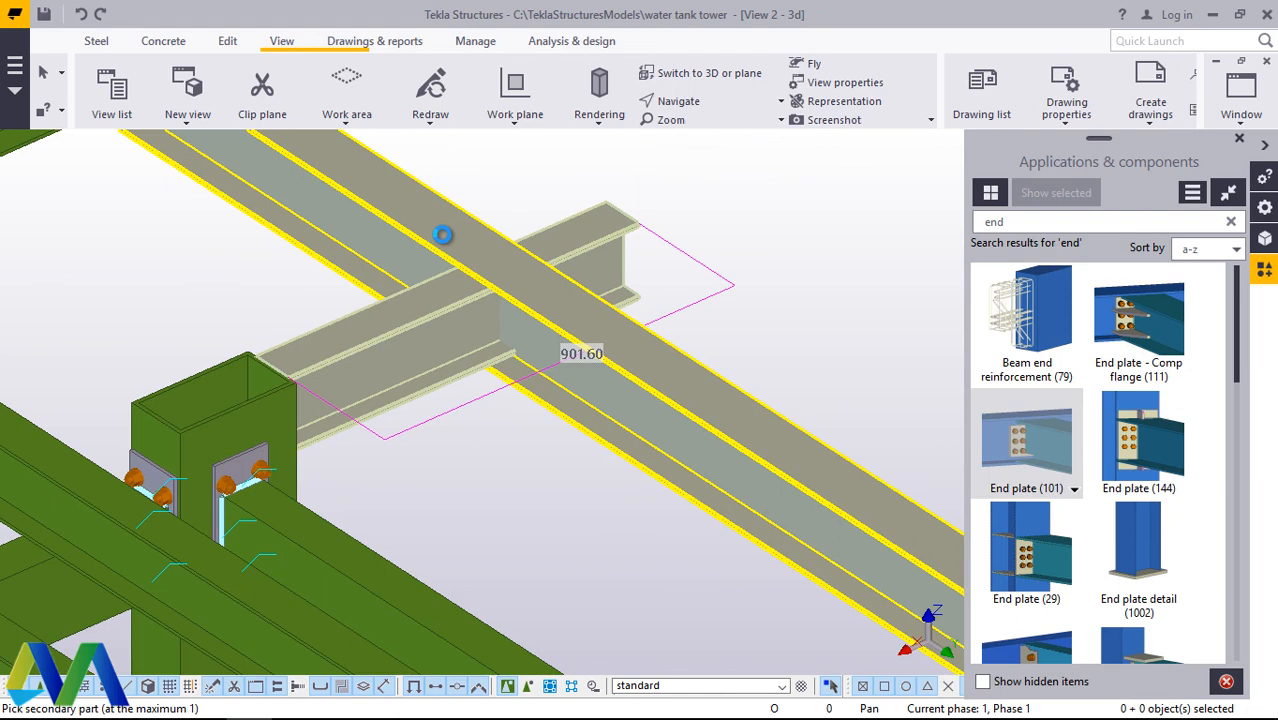
pyautogui.click(442, 234)
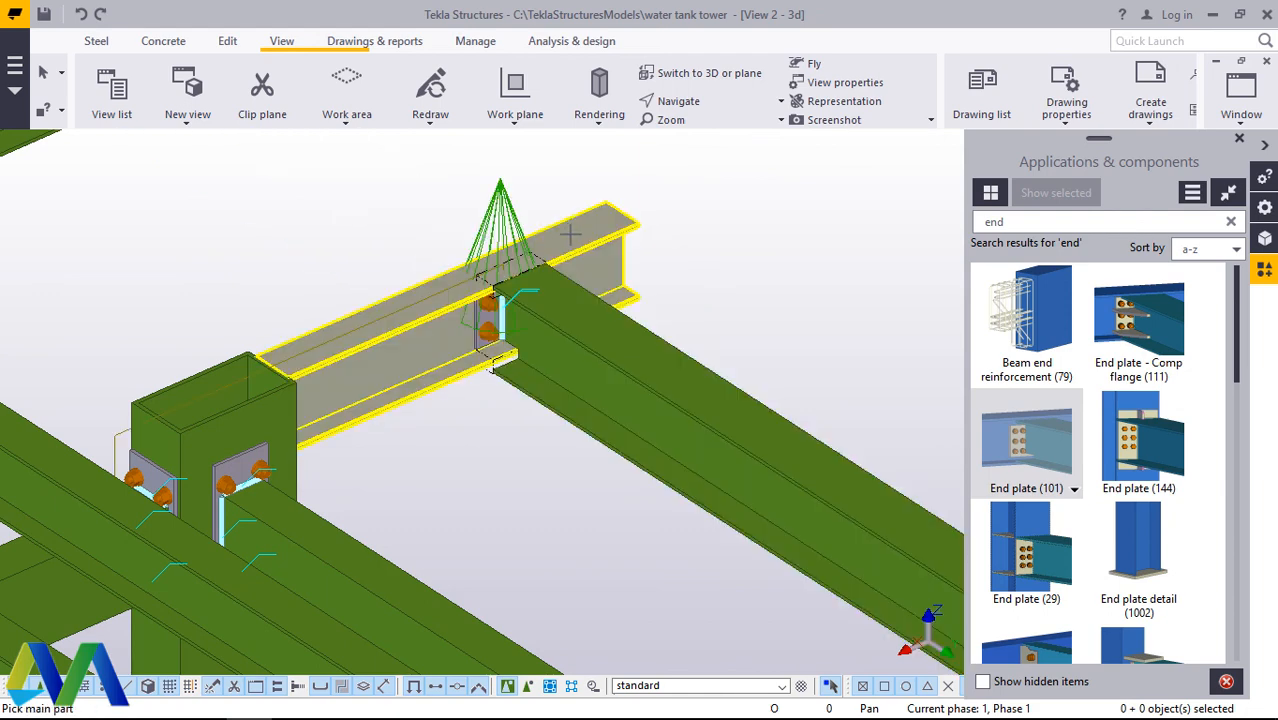
pyautogui.click(82, 14)
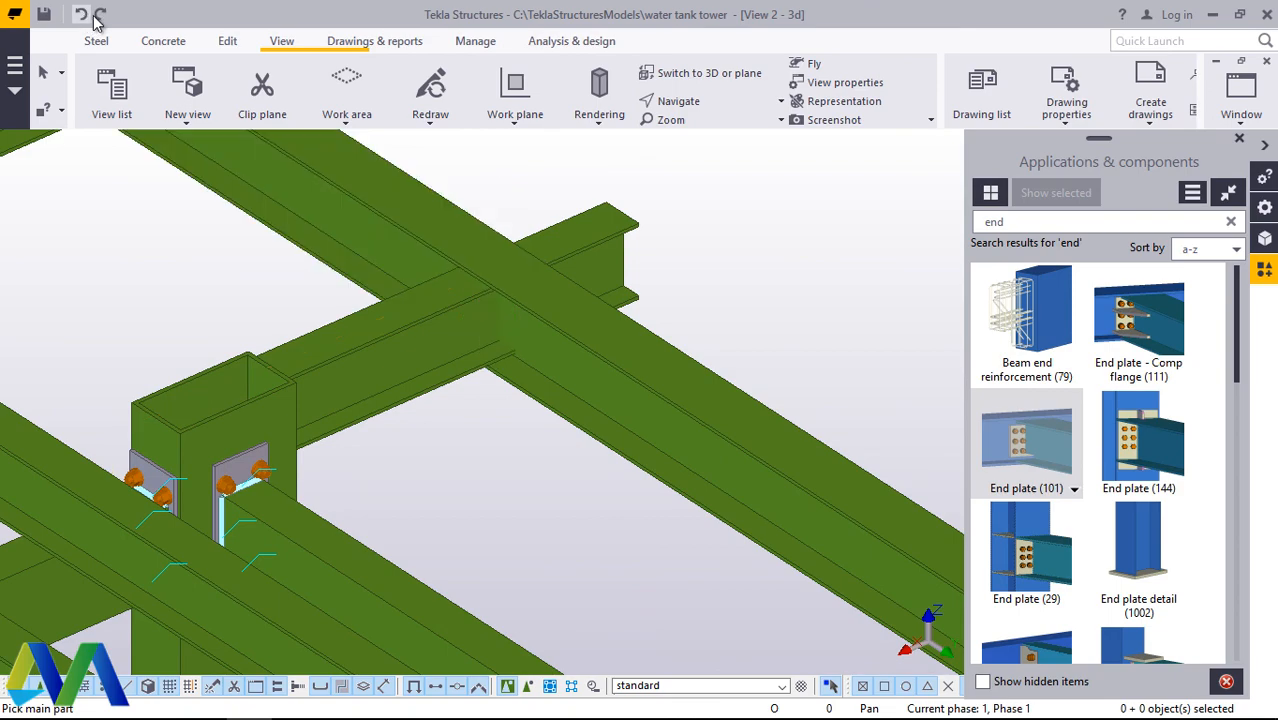
pyautogui.rightClick(703, 213)
pyautogui.click(750, 222)
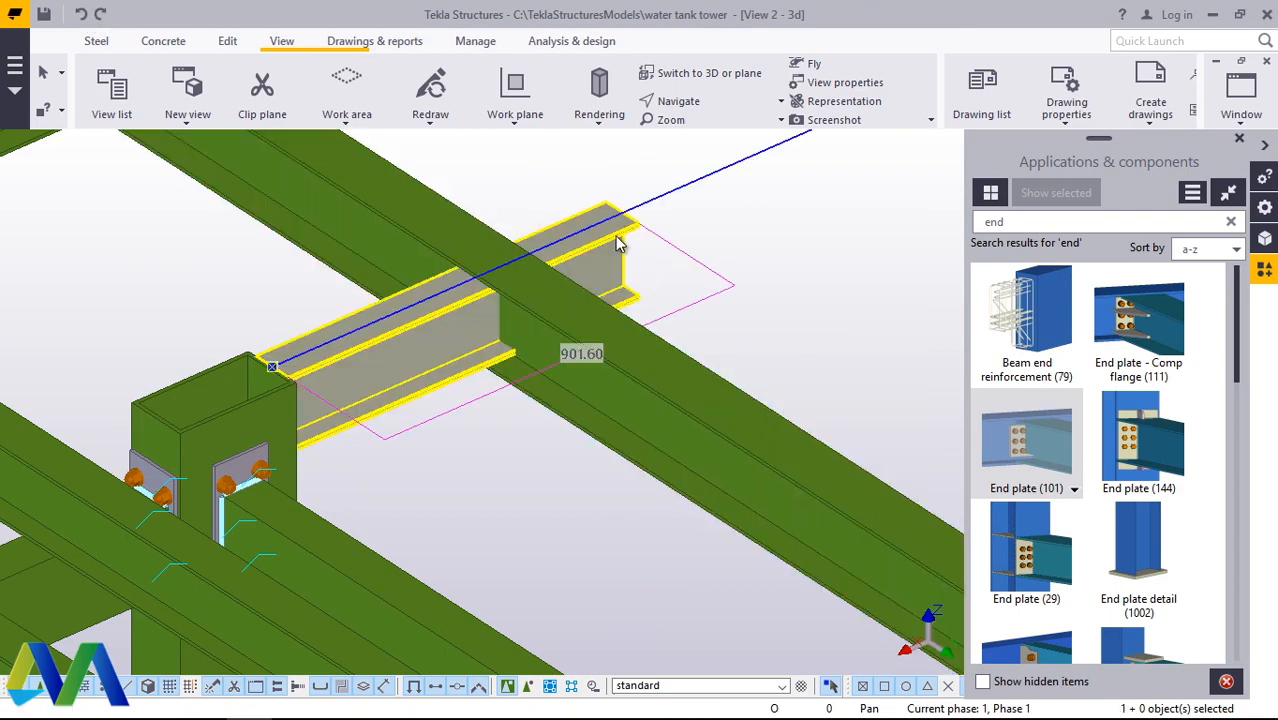
# Step: Move the short beam's distant end point back to the visible end of its stub beyond the outer long beam, and redraw the view
pyautogui.scroll(-8, 657, 220)
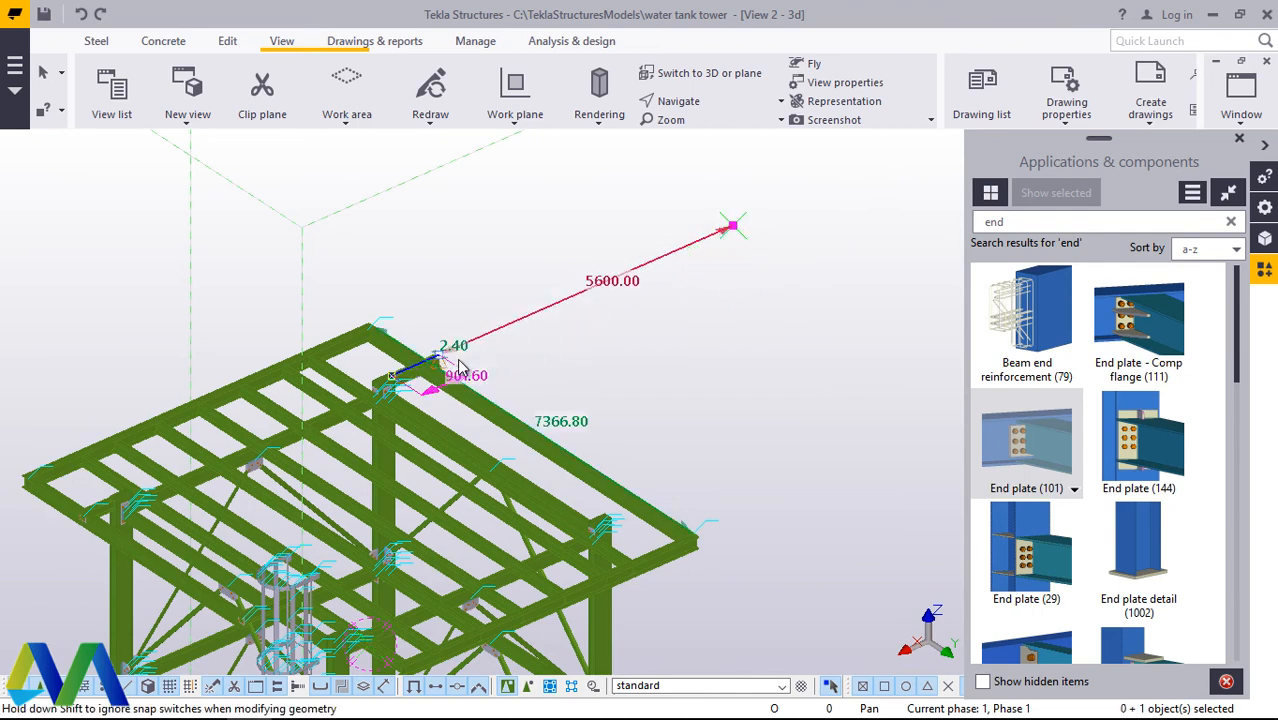
pyautogui.scroll(5, 418, 354)
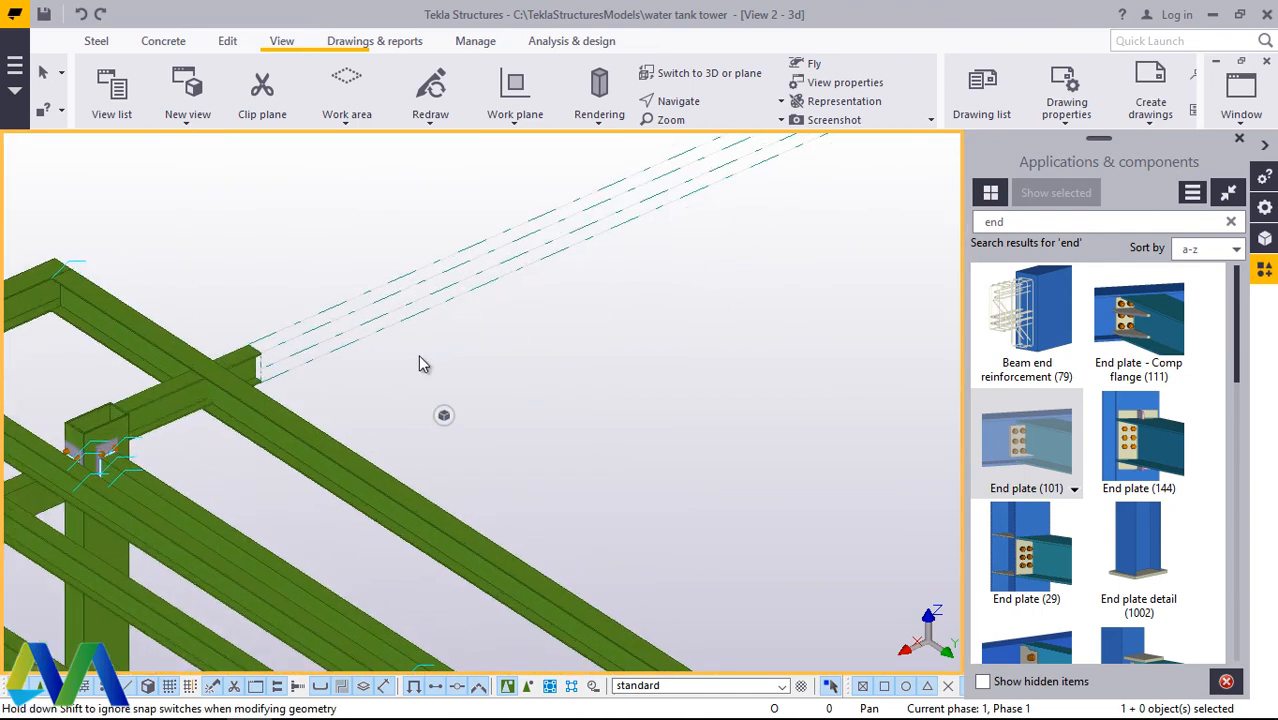
pyautogui.scroll(3, 195, 351)
pyautogui.rightClick(786, 357)
pyautogui.click(851, 466)
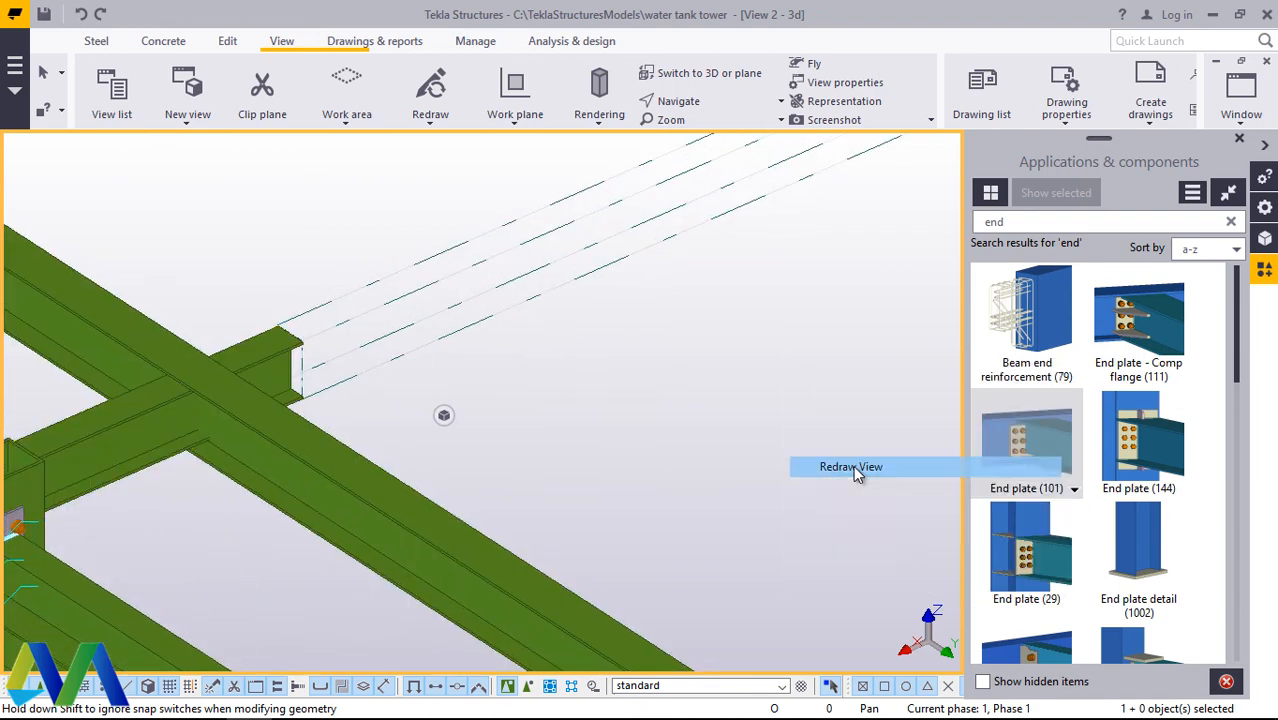
# Step: Shorten the short beam to about 552 mm so that it stops at the outer long beam, and redraw the view
pyautogui.scroll(-2, 710, 334)
pyautogui.scroll(3, 373, 400)
pyautogui.scroll(2, 375, 408)
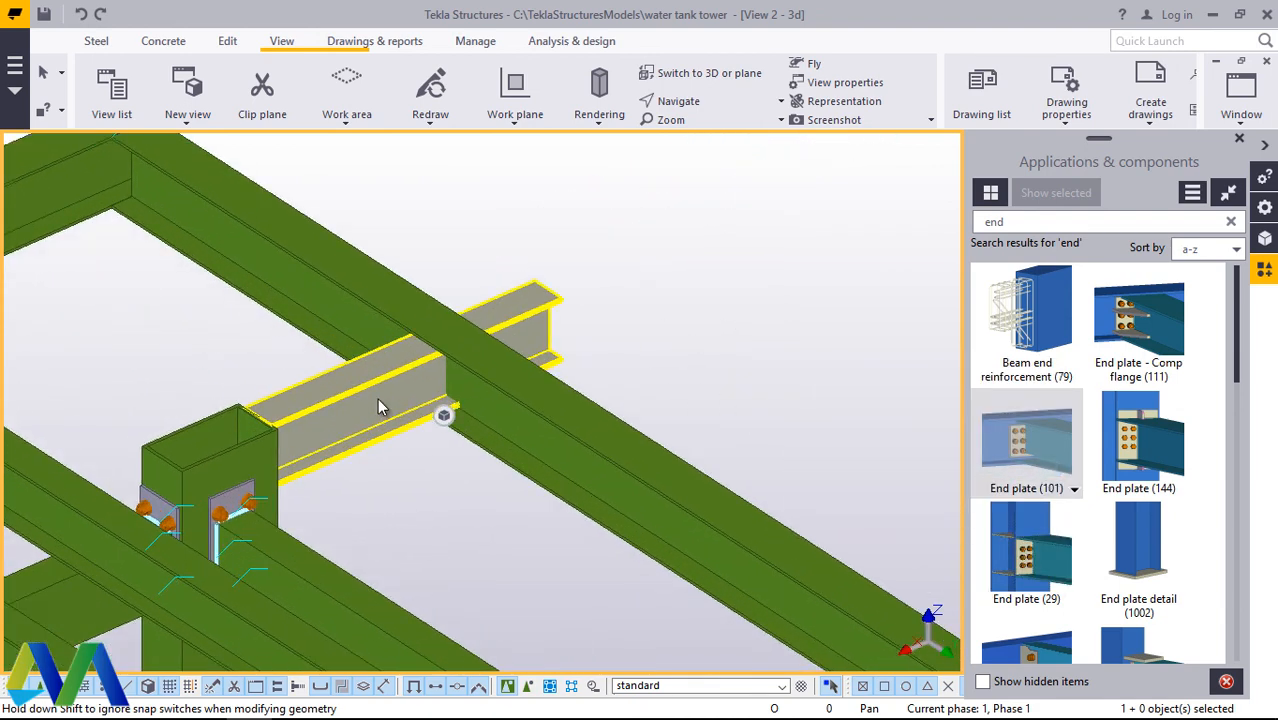
pyautogui.click(379, 403)
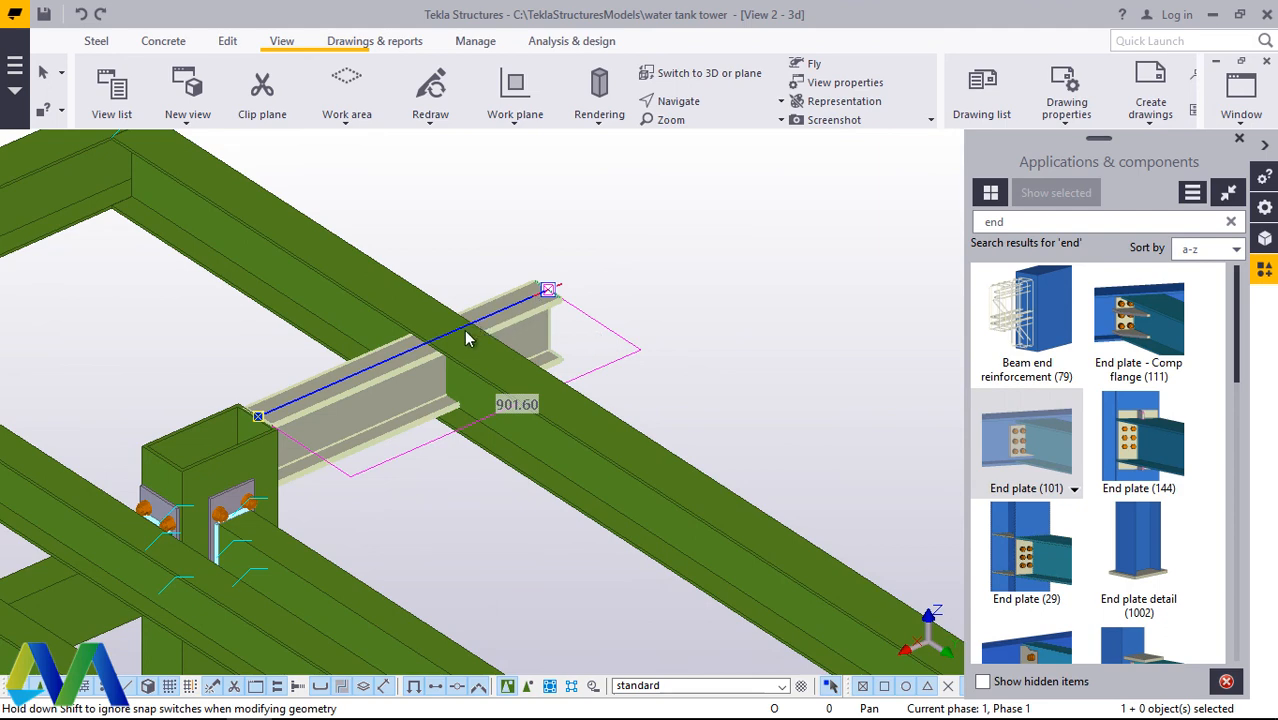
pyautogui.moveTo(466, 338); pyautogui.dragTo(436, 348)
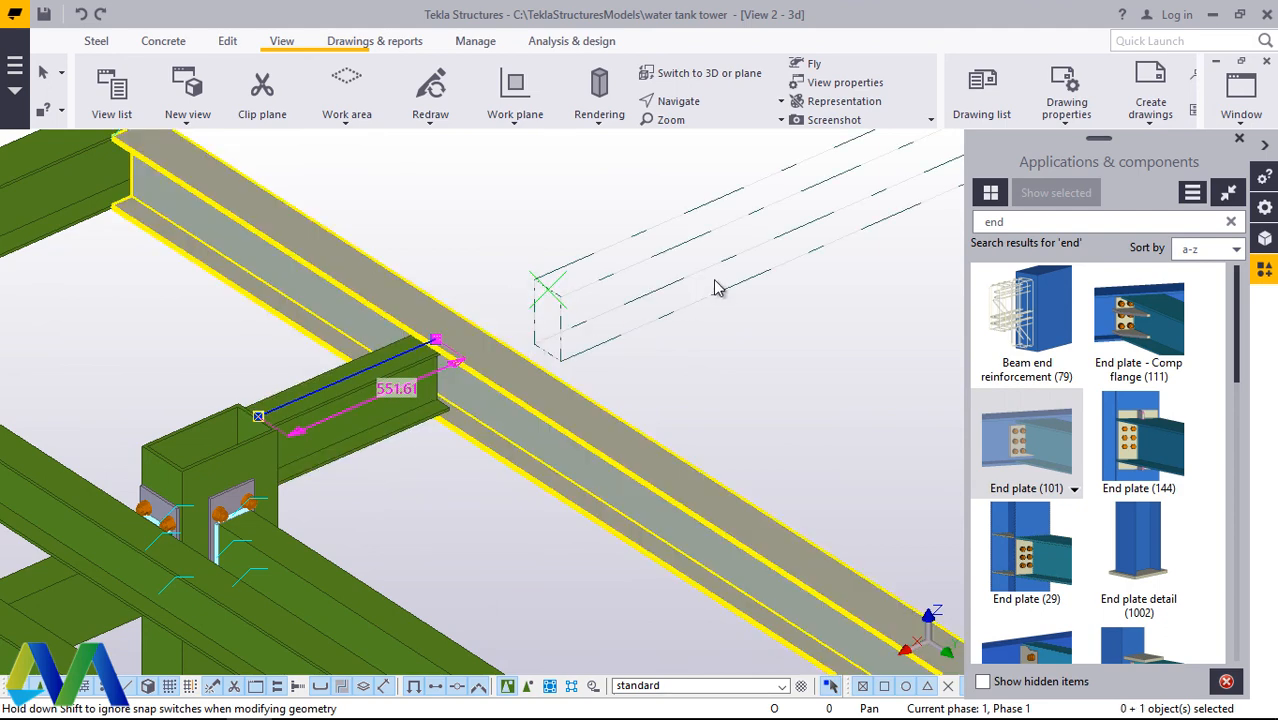
pyautogui.rightClick(545, 214)
pyautogui.click(589, 340)
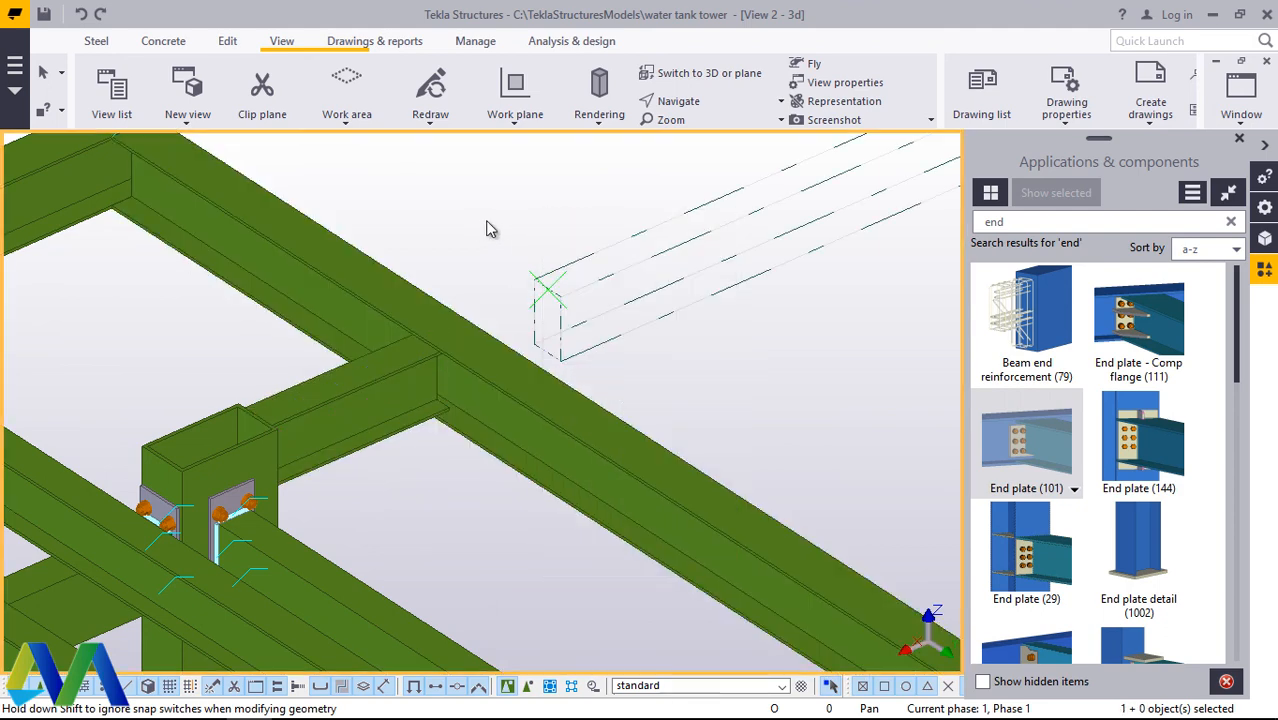
pyautogui.rightClick(489, 224)
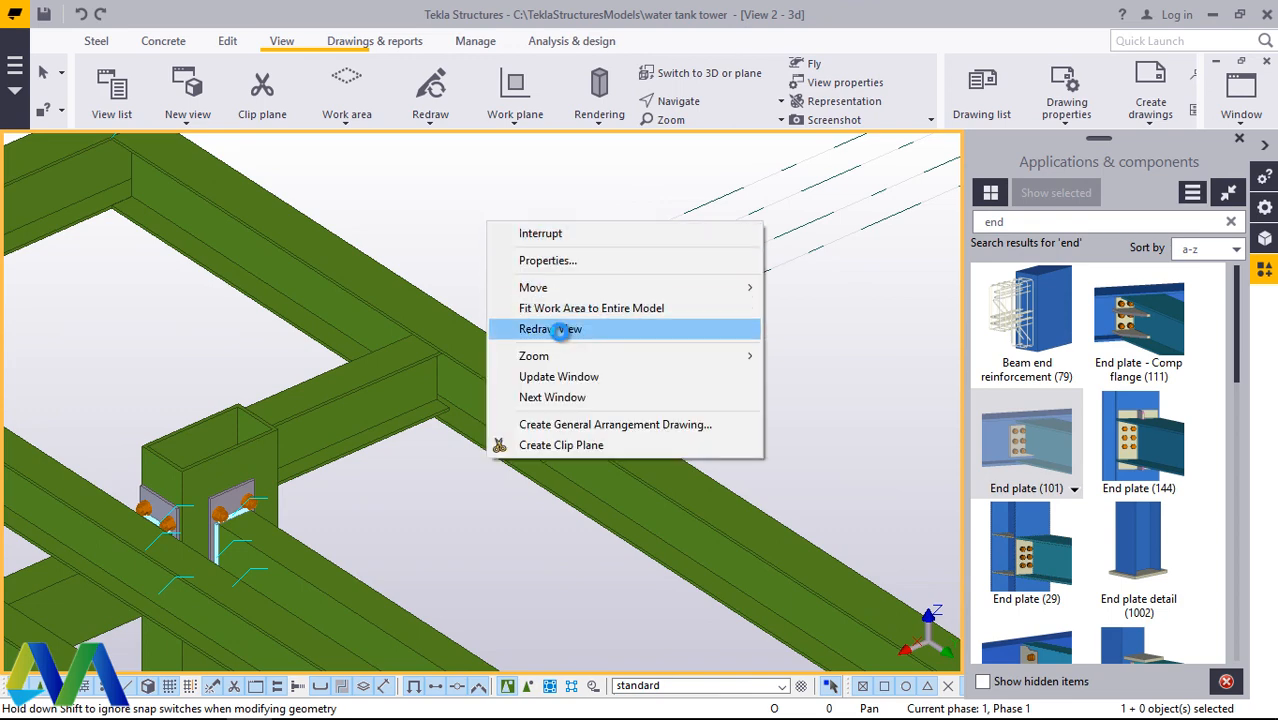
pyautogui.click(560, 330)
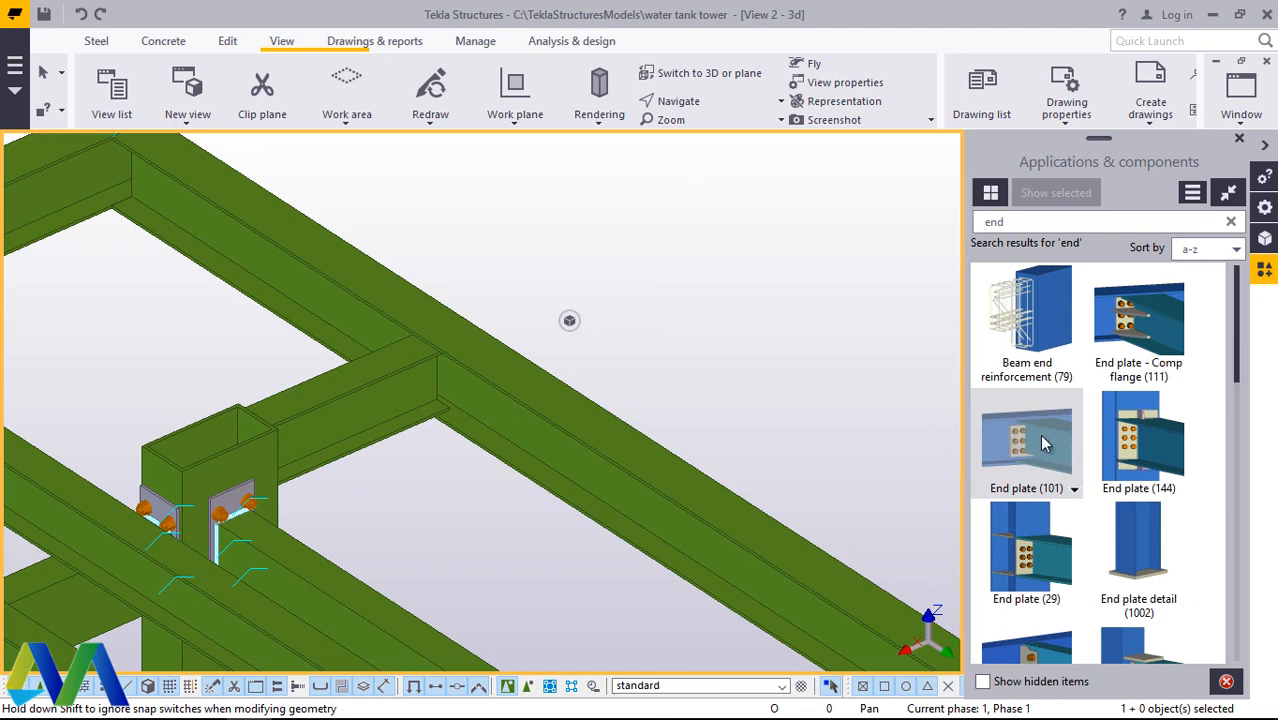
# Step: Connect the shortened beam as secondary part to the outer long beam with End plate (101)
pyautogui.click(445, 383)
pyautogui.scroll(2, 445, 380)
pyautogui.rightClick(633, 237)
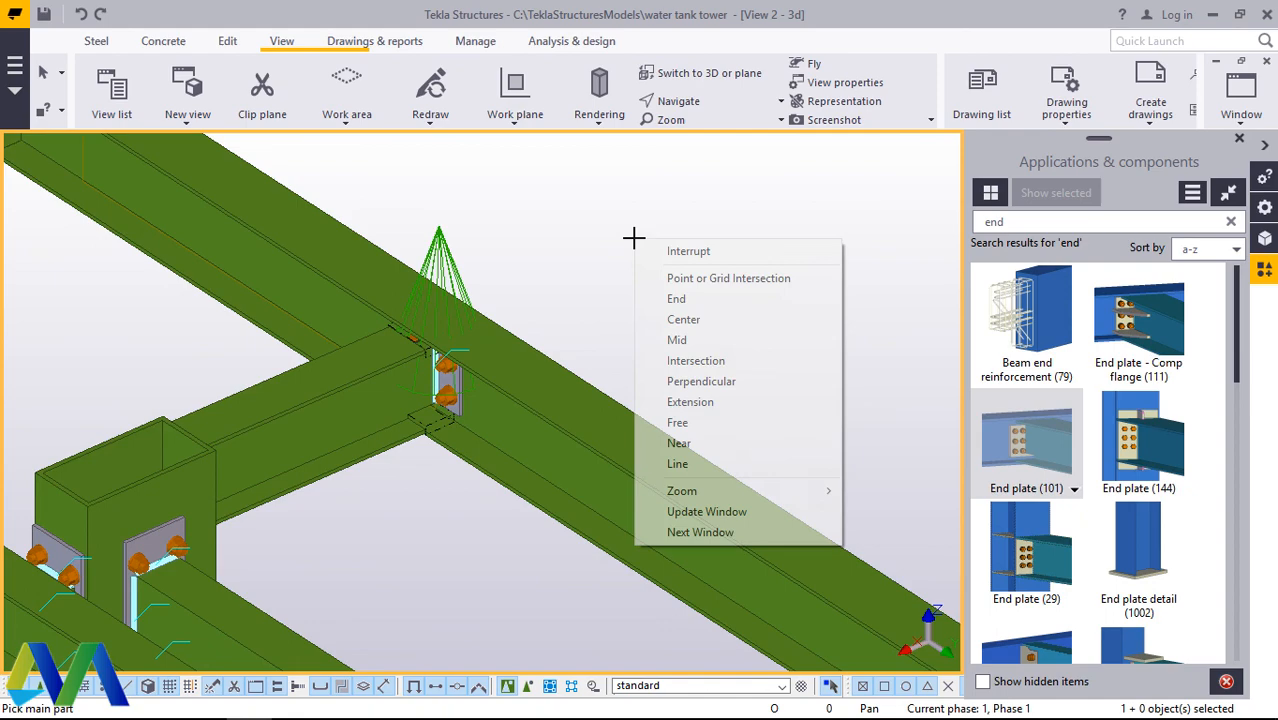
pyautogui.click(699, 249)
# Step: Search the components for "weld" and join the short beam to the corner column with Stanchion weld (85)
pyautogui.click(691, 103)
pyautogui.click(703, 140)
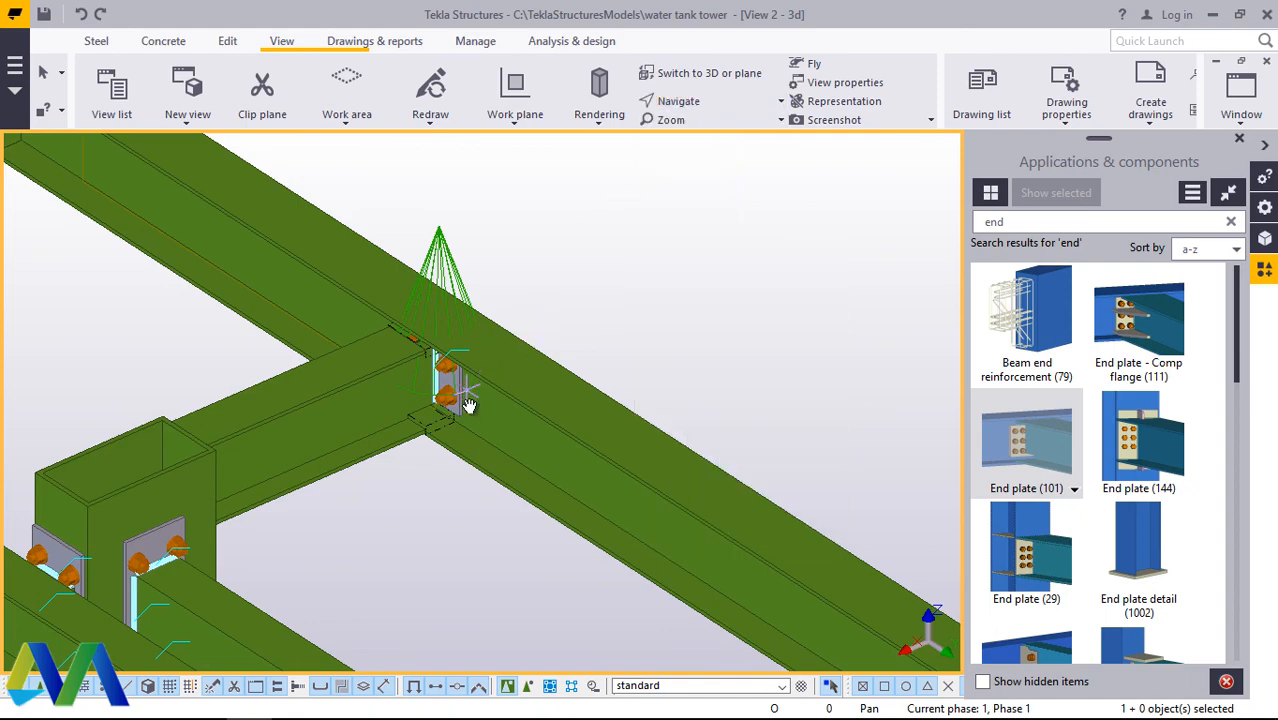
pyautogui.moveTo(470, 403)
pyautogui.mouseDown()
pyautogui.moveTo(471, 286)
pyautogui.moveTo(285, 348)
pyautogui.moveTo(342, 338)
pyautogui.moveTo(482, 365)
pyautogui.moveTo(402, 422)
pyautogui.moveTo(665, 399)
pyautogui.moveTo(298, 416)
pyautogui.moveTo(300, 380)
pyautogui.moveTo(254, 379)
pyautogui.moveTo(374, 354)
pyautogui.moveTo(548, 279)
pyautogui.mouseUp()
pyautogui.rightClick(548, 279)
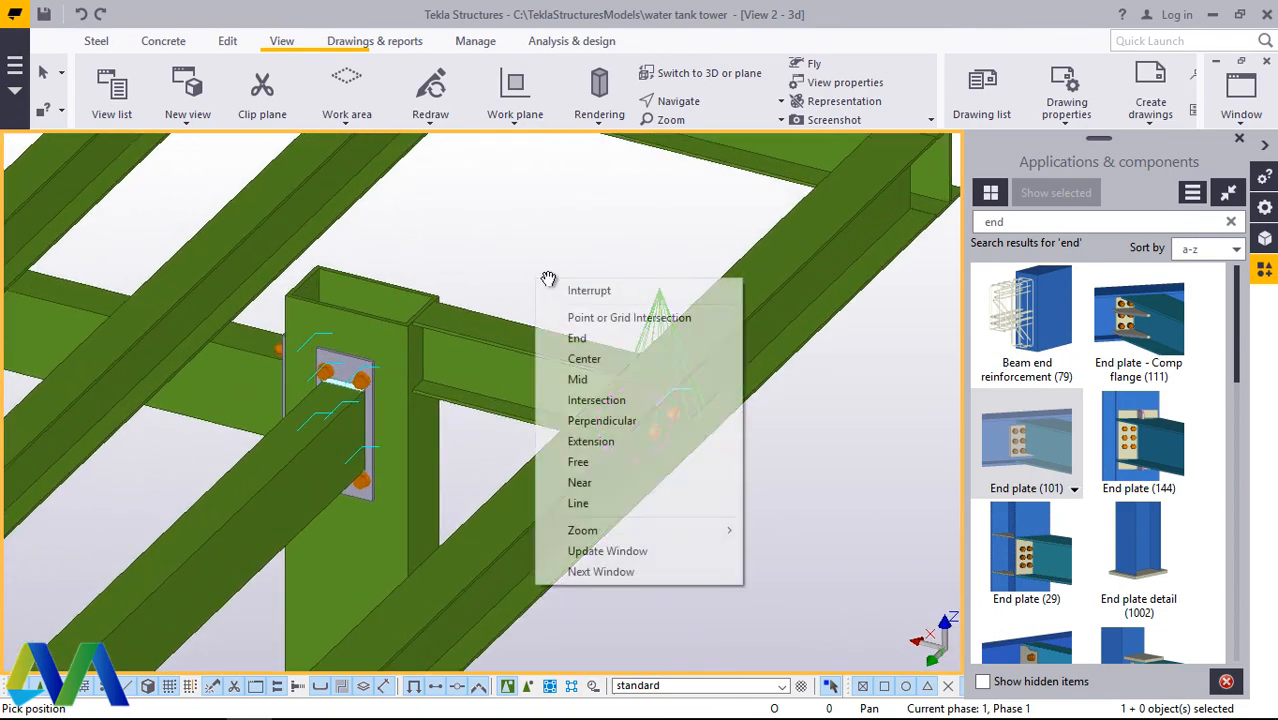
pyautogui.click(589, 290)
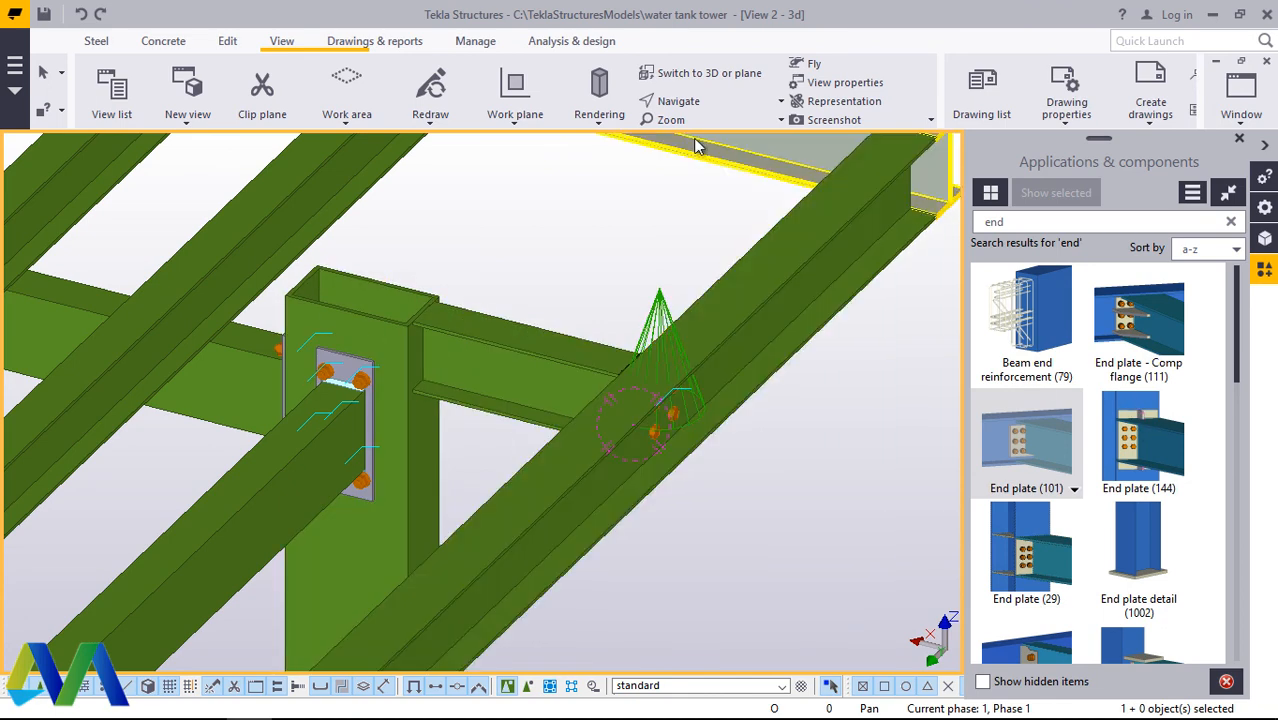
pyautogui.press('BackSpace')
pyautogui.press('BackSpace')
pyautogui.press('BackSpace')
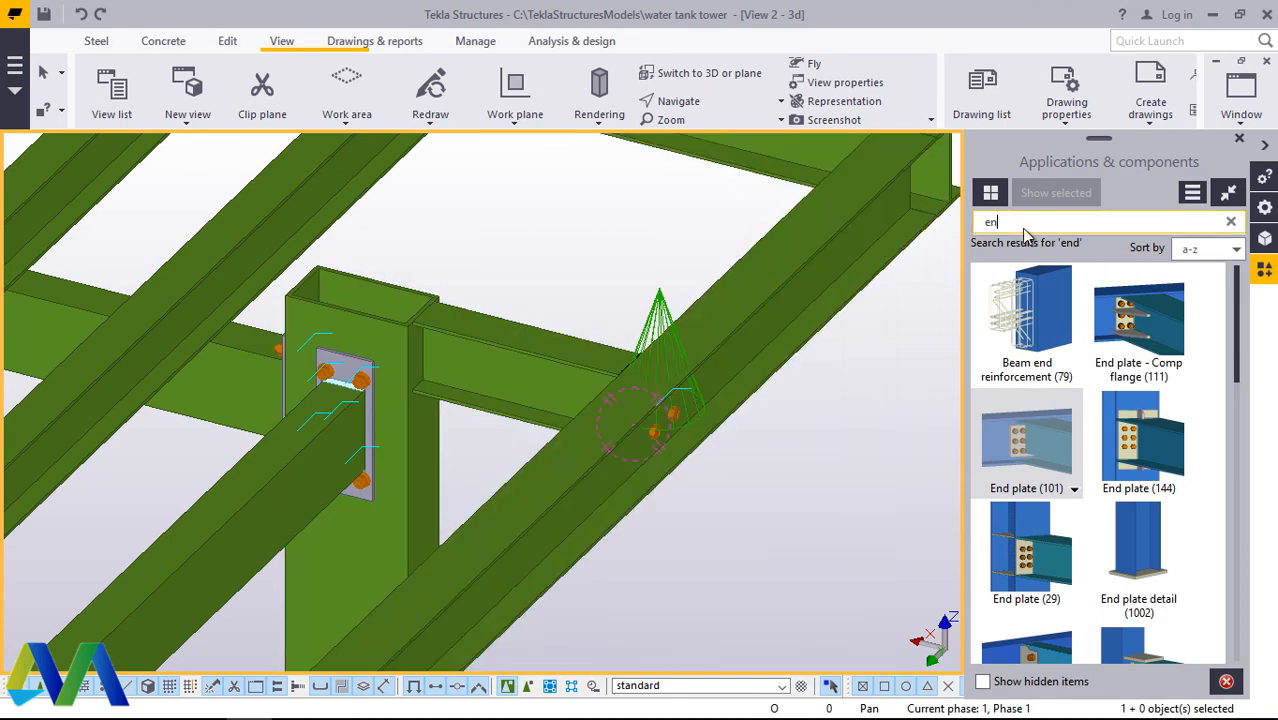
pyautogui.write('wel')
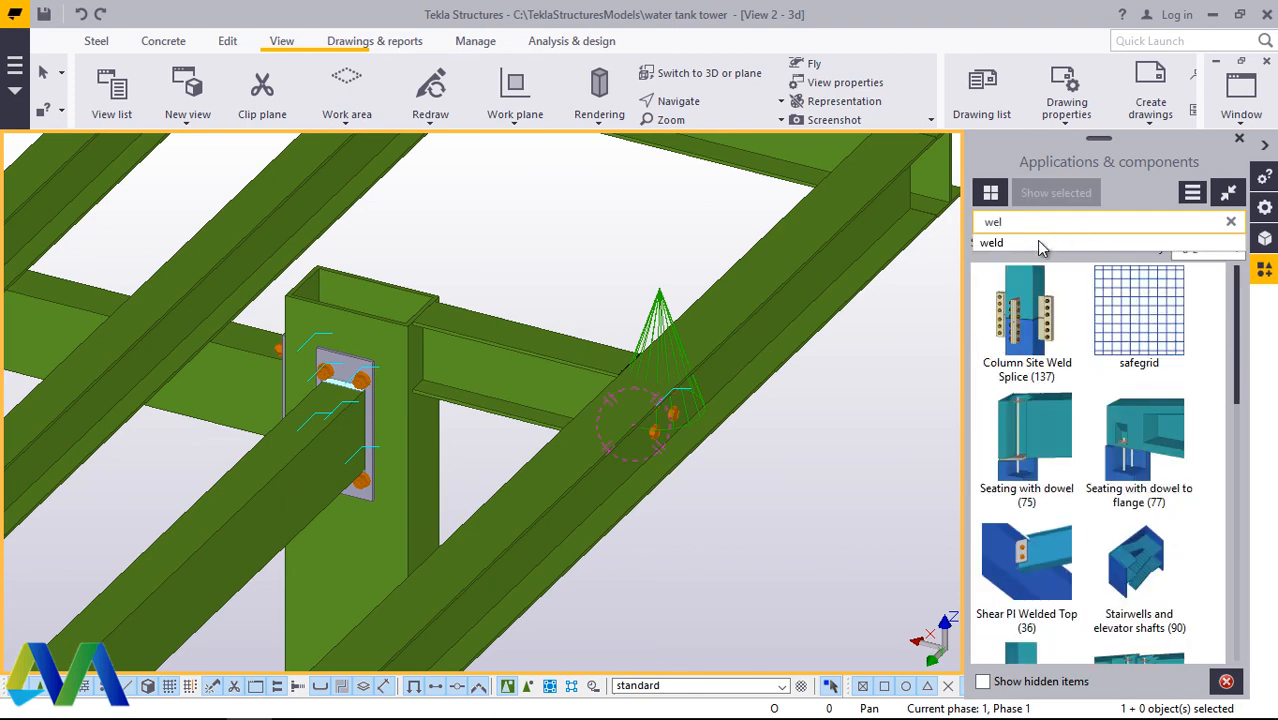
pyautogui.write('d')
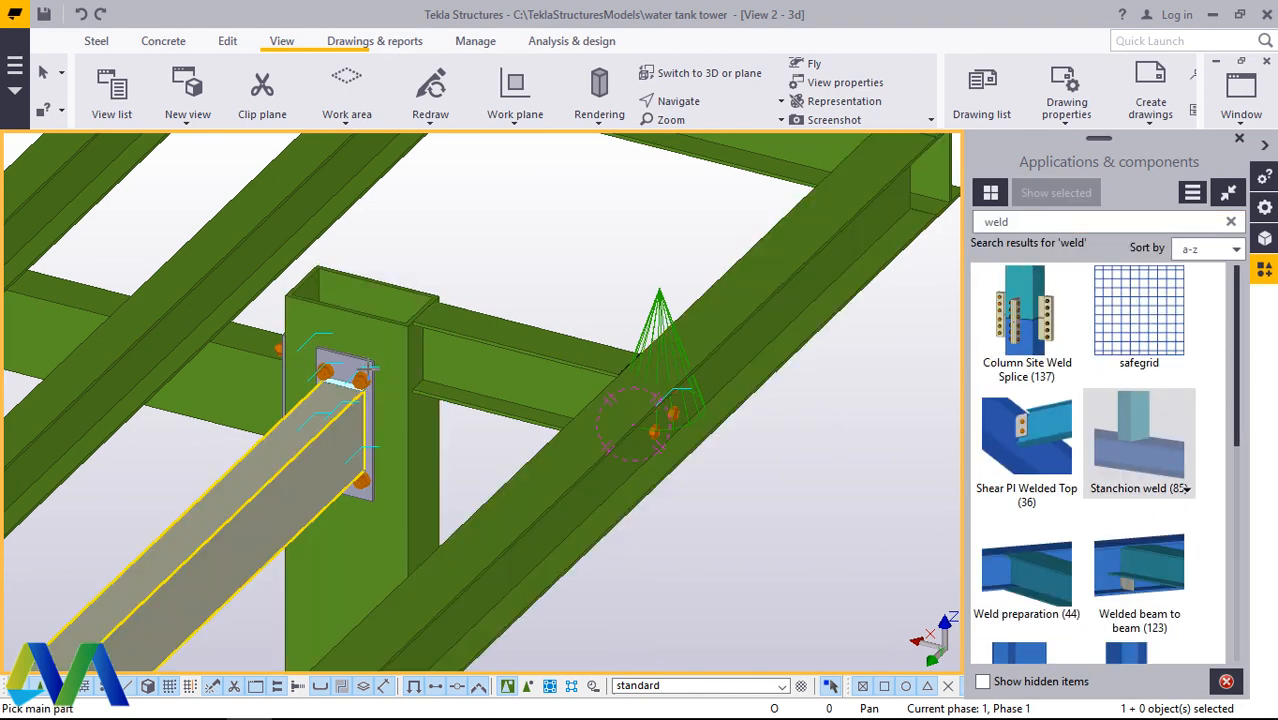
pyautogui.click(388, 349)
pyautogui.click(455, 348)
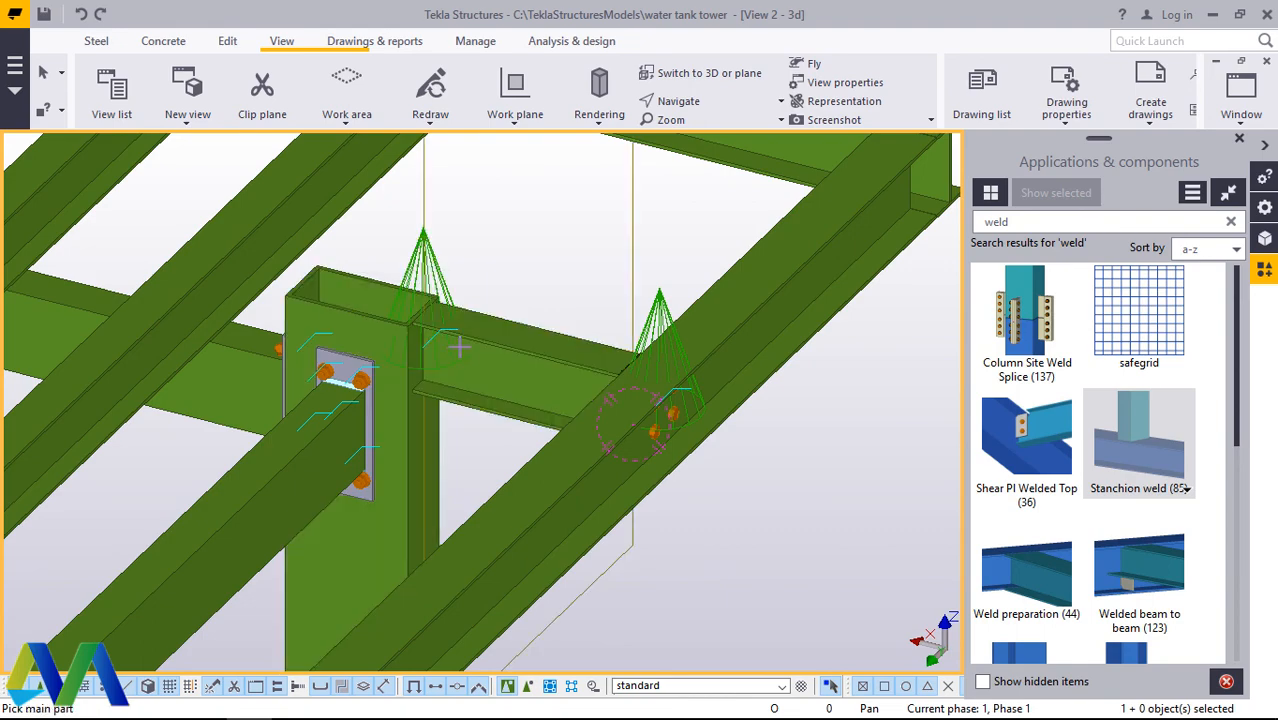
# Step: End the Stanchion weld command and redraw the view
pyautogui.rightClick(532, 249)
pyautogui.click(540, 254)
pyautogui.rightClick(534, 221)
pyautogui.click(590, 332)
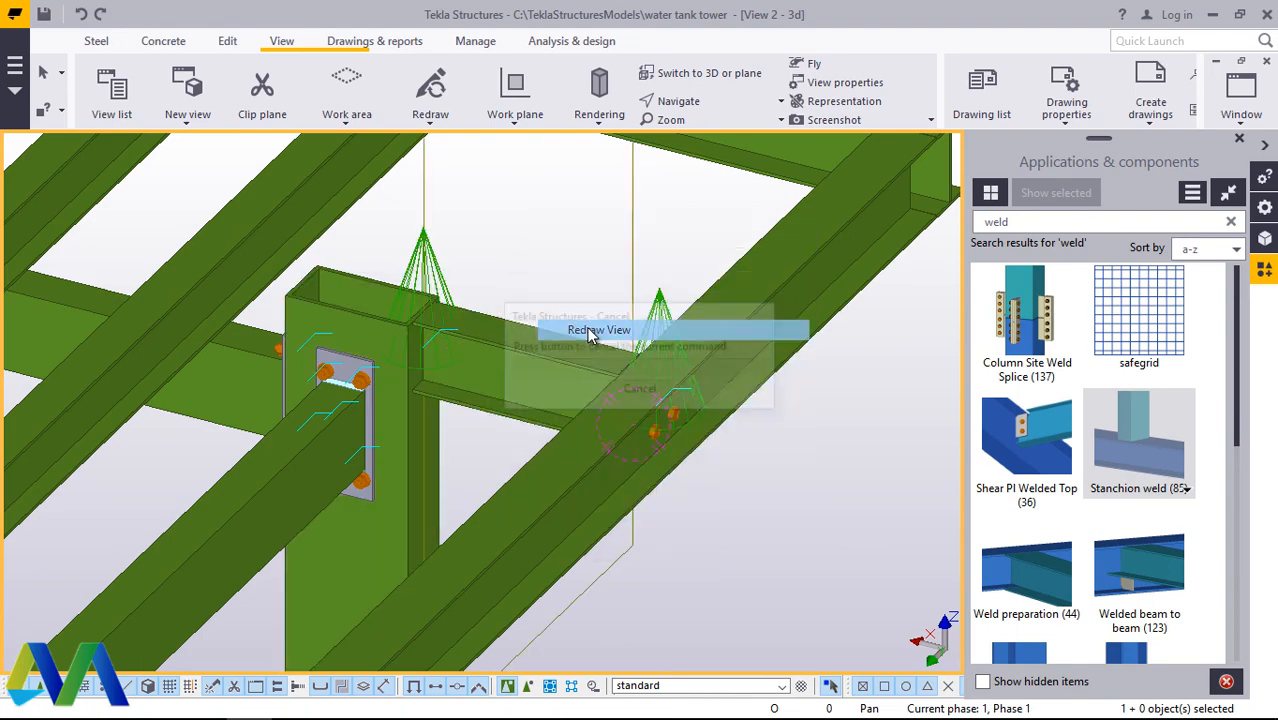
# Step: Search the components for "end" and connect the inner long beam nearest the corner to the outer edge beam with End plate (101)
pyautogui.scroll(-10, 680, 420)
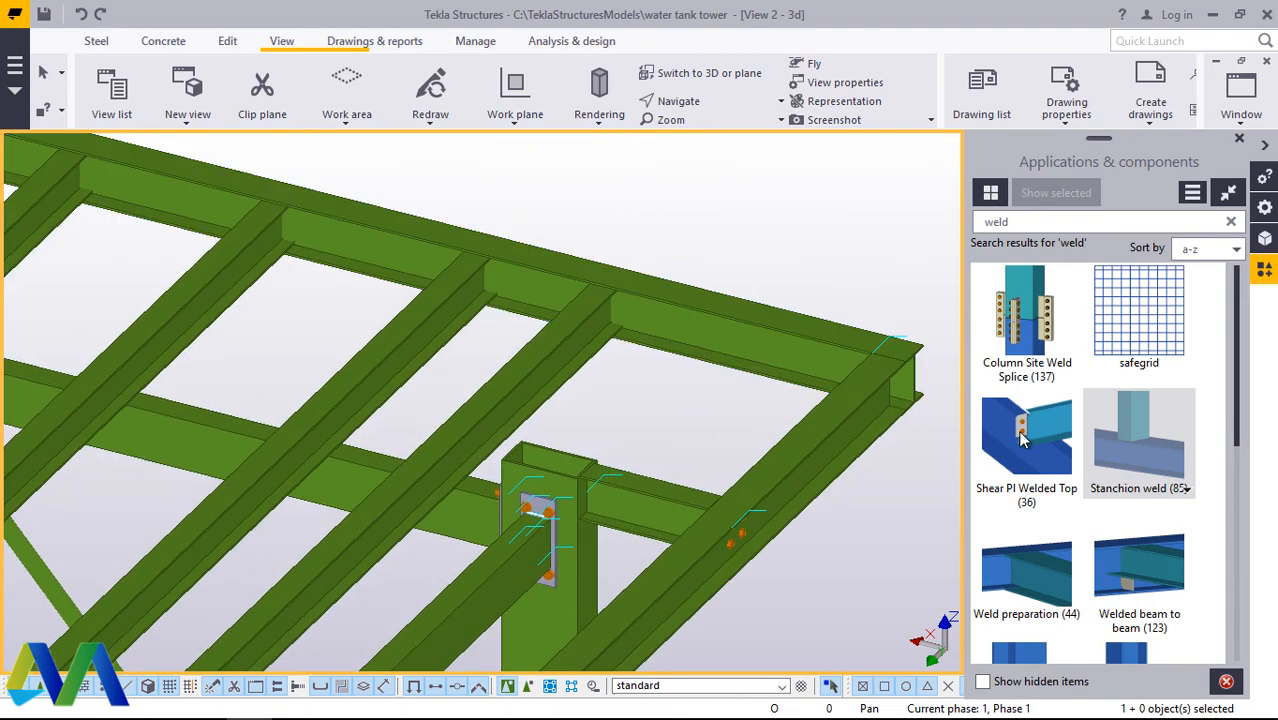
pyautogui.scroll(-3, 1020, 433)
pyautogui.scroll(-3, 510, 352)
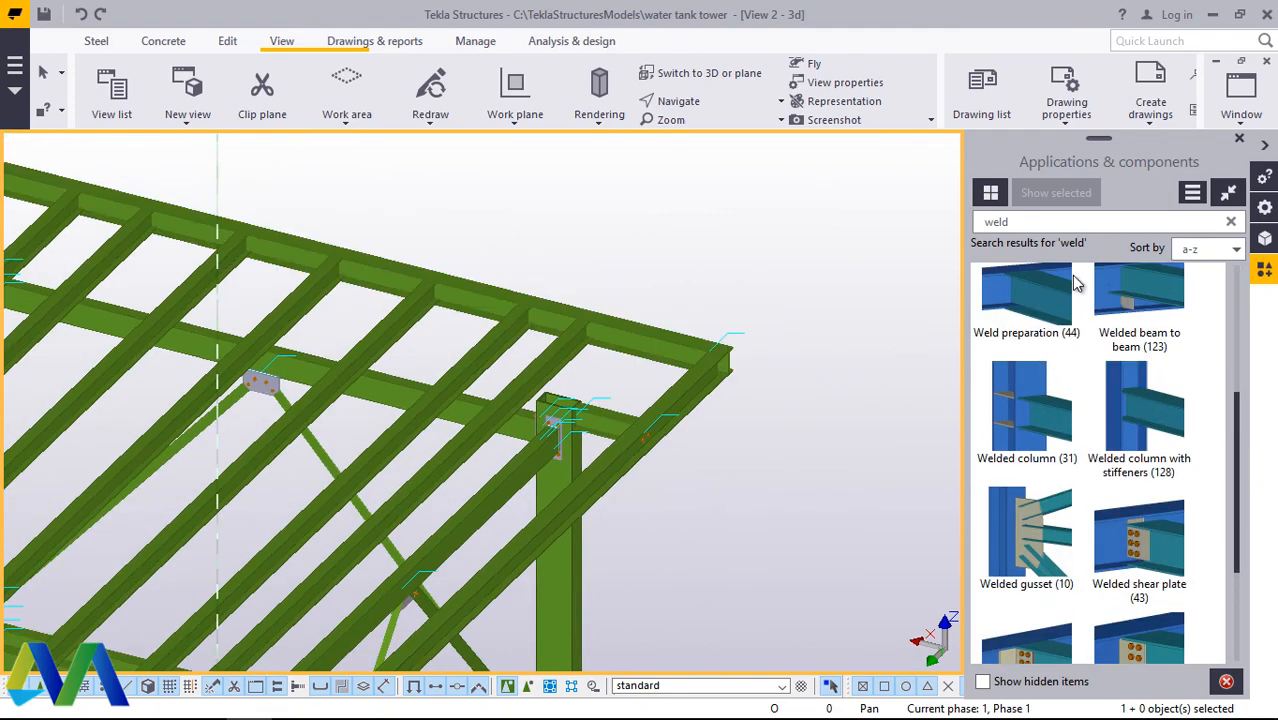
pyautogui.press('BackSpace')
pyautogui.press('BackSpace')
pyautogui.press('BackSpace')
pyautogui.press('BackSpace')
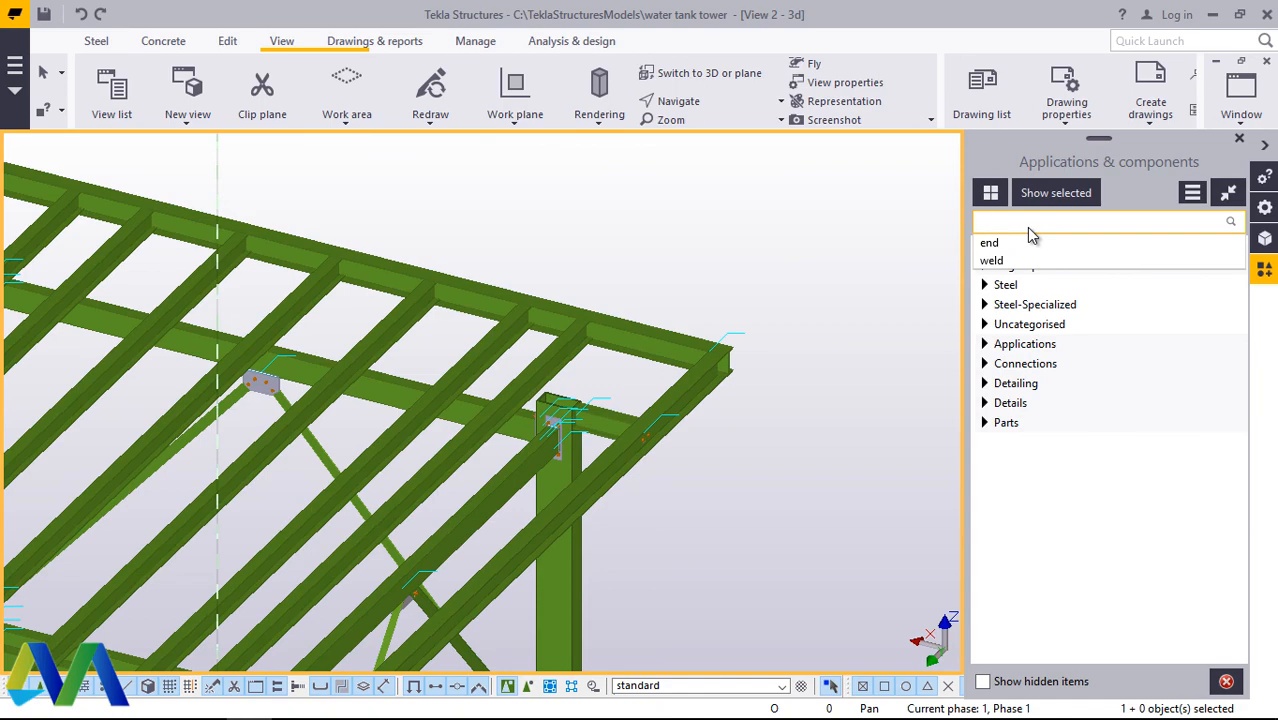
pyautogui.click(991, 243)
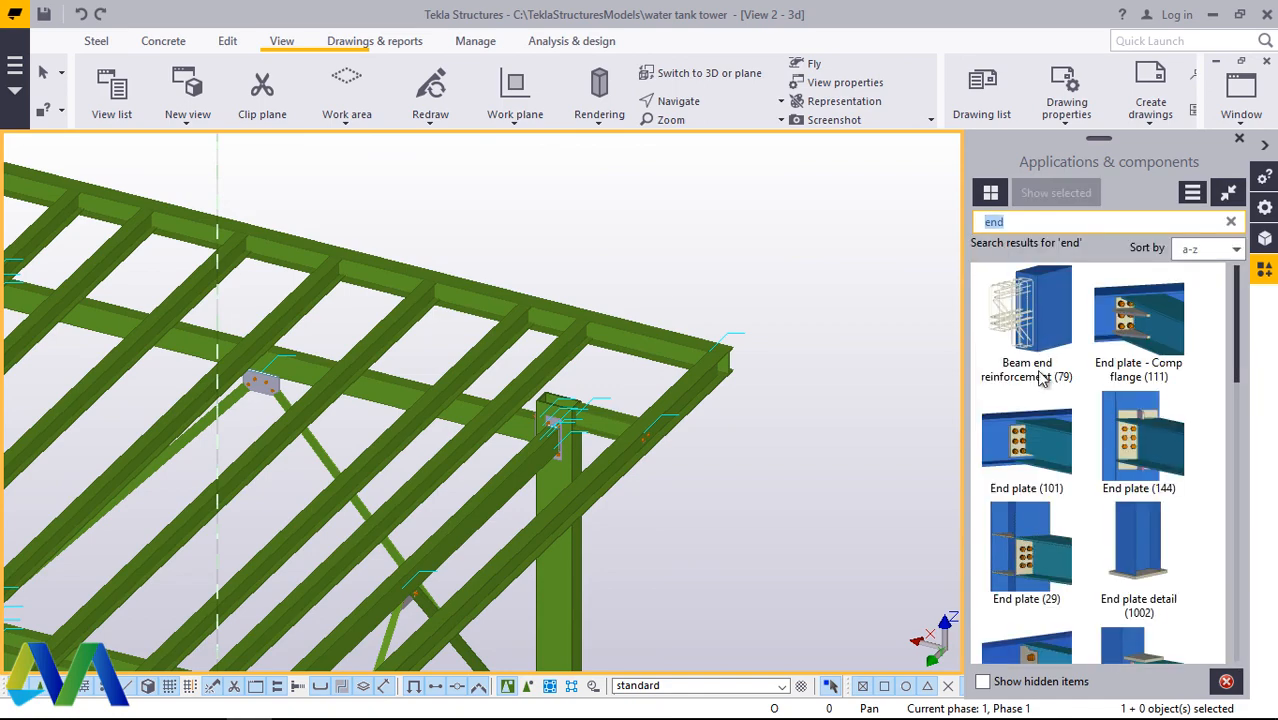
pyautogui.scroll(6, 495, 320)
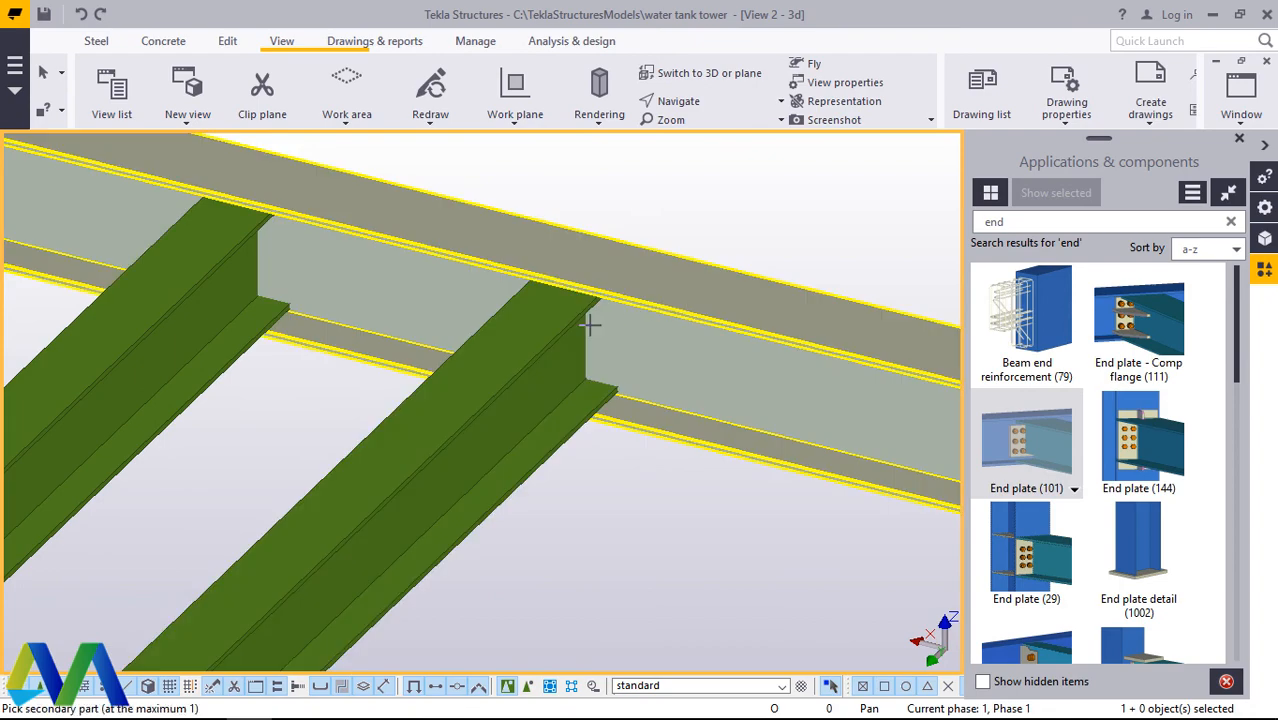
pyautogui.click(545, 350)
# Step: Connect the next two inner long beams to the same outer edge beam with End plate (101)
pyautogui.scroll(-5, 575, 340)
pyautogui.scroll(2, 137, 200)
pyautogui.scroll(-2, 527, 299)
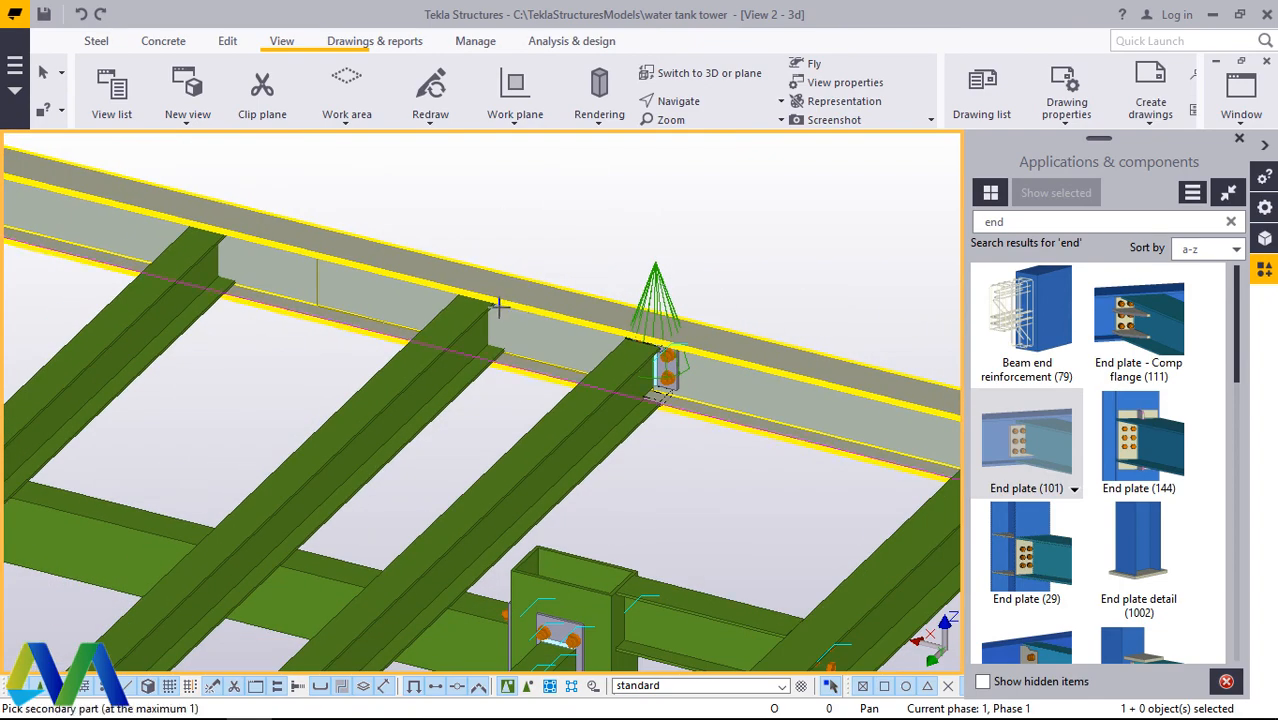
pyautogui.click(497, 307)
pyautogui.click(206, 244)
pyautogui.click(255, 268)
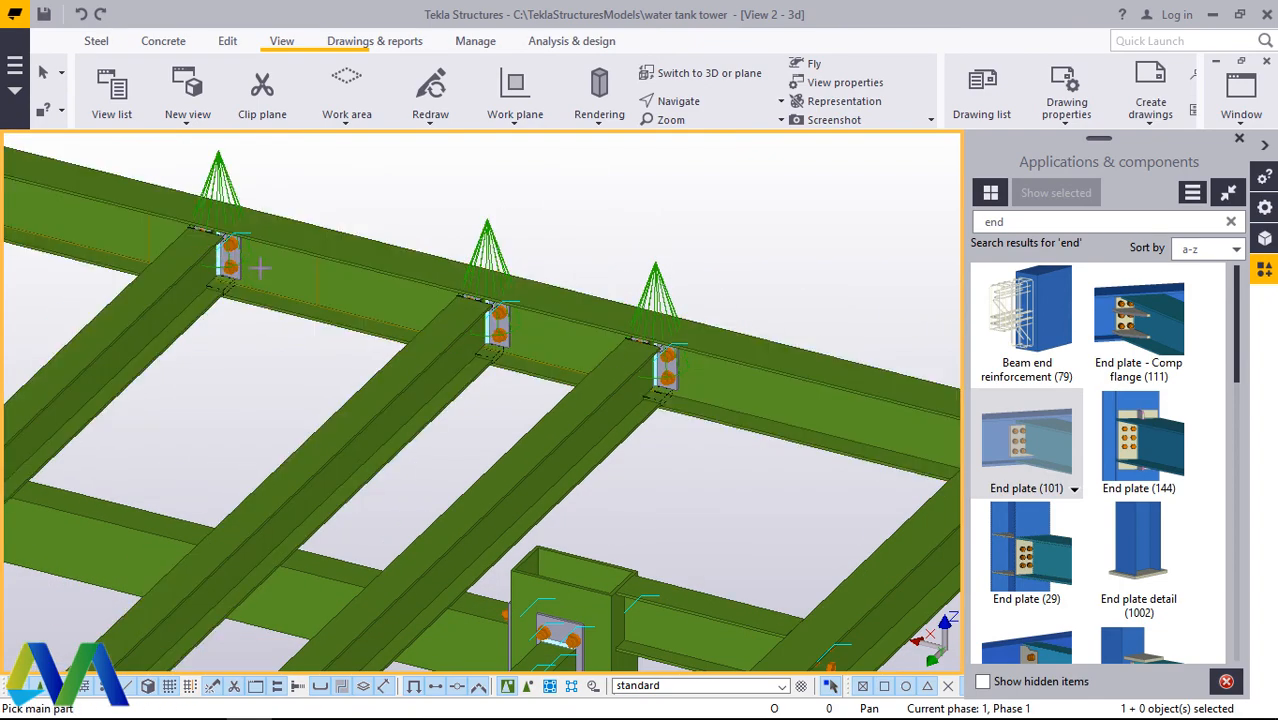
# Step: Connect the three following inner long beams around mid-span to the outer edge beam with End plate (101)
pyautogui.scroll(-4, 700, 345)
pyautogui.scroll(3, 262, 277)
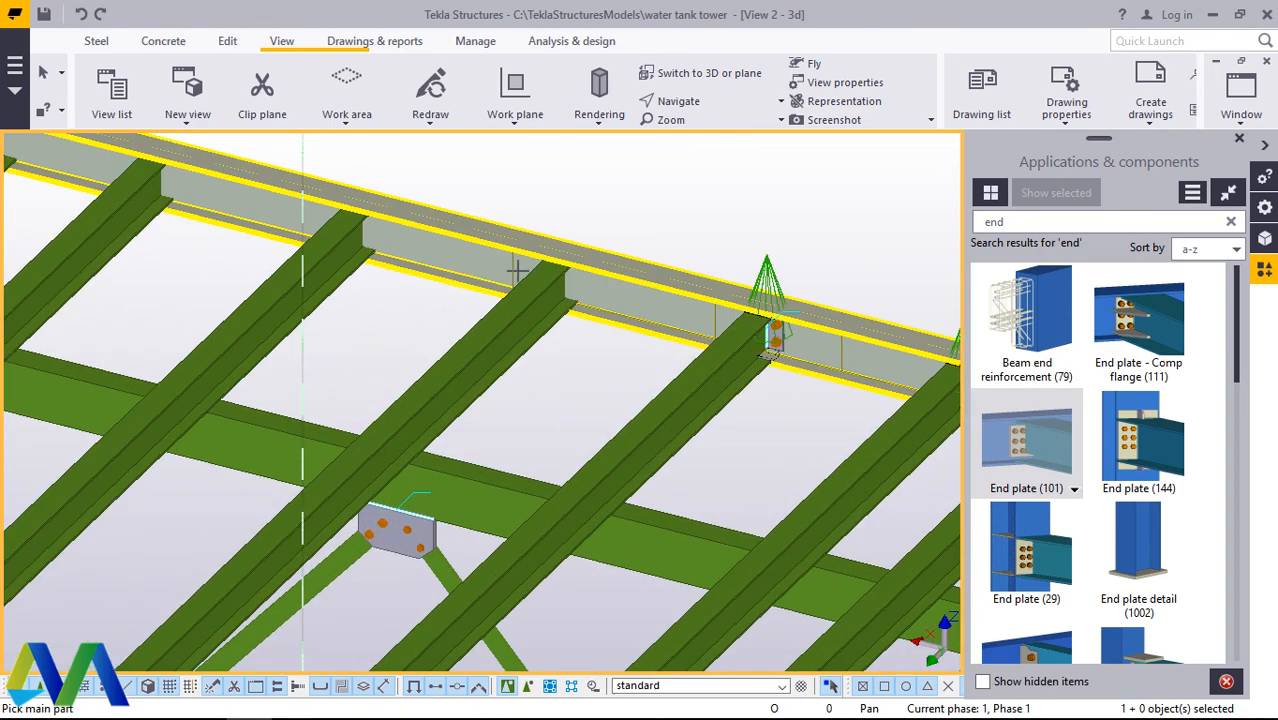
pyautogui.click(522, 240)
pyautogui.click(540, 288)
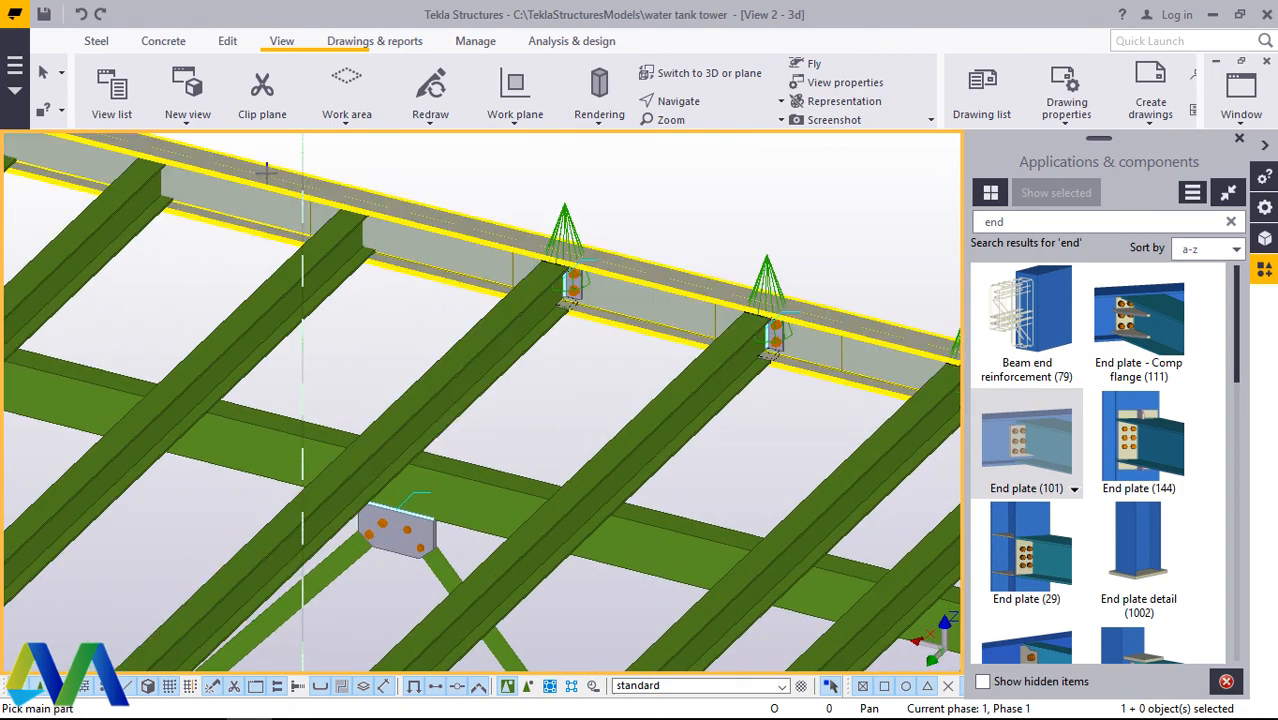
pyautogui.click(326, 238)
pyautogui.click(333, 252)
pyautogui.click(146, 193)
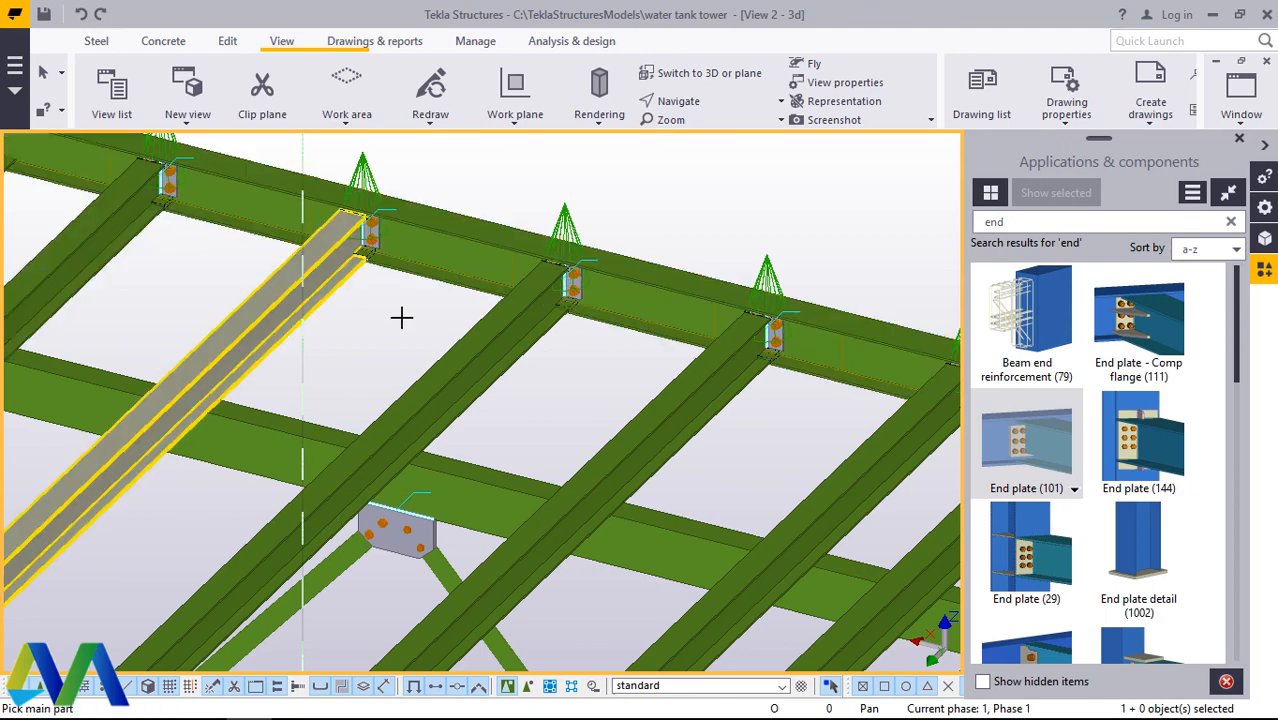
# Step: Connect the last inner long beam before the far corner to the outer edge beam with End plate (101)
pyautogui.scroll(-4, 579, 348)
pyautogui.scroll(3, 205, 252)
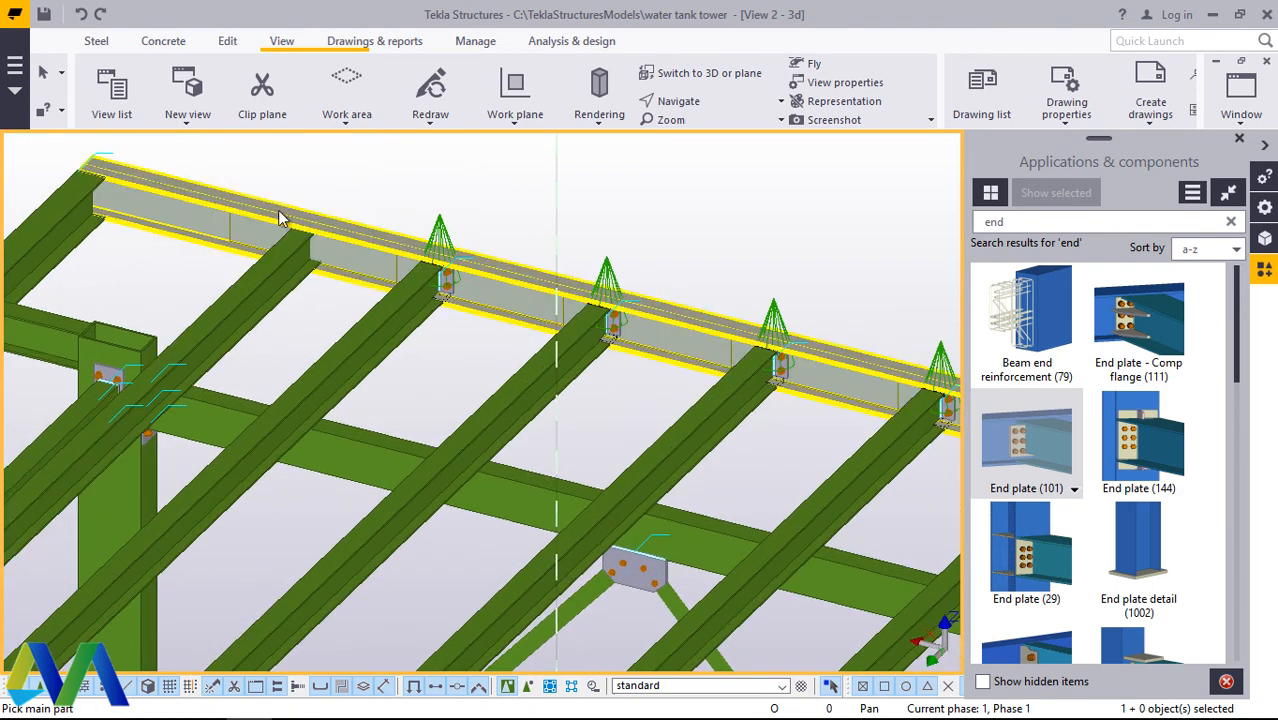
pyautogui.click(281, 216)
pyautogui.click(302, 262)
pyautogui.scroll(-4, 336, 276)
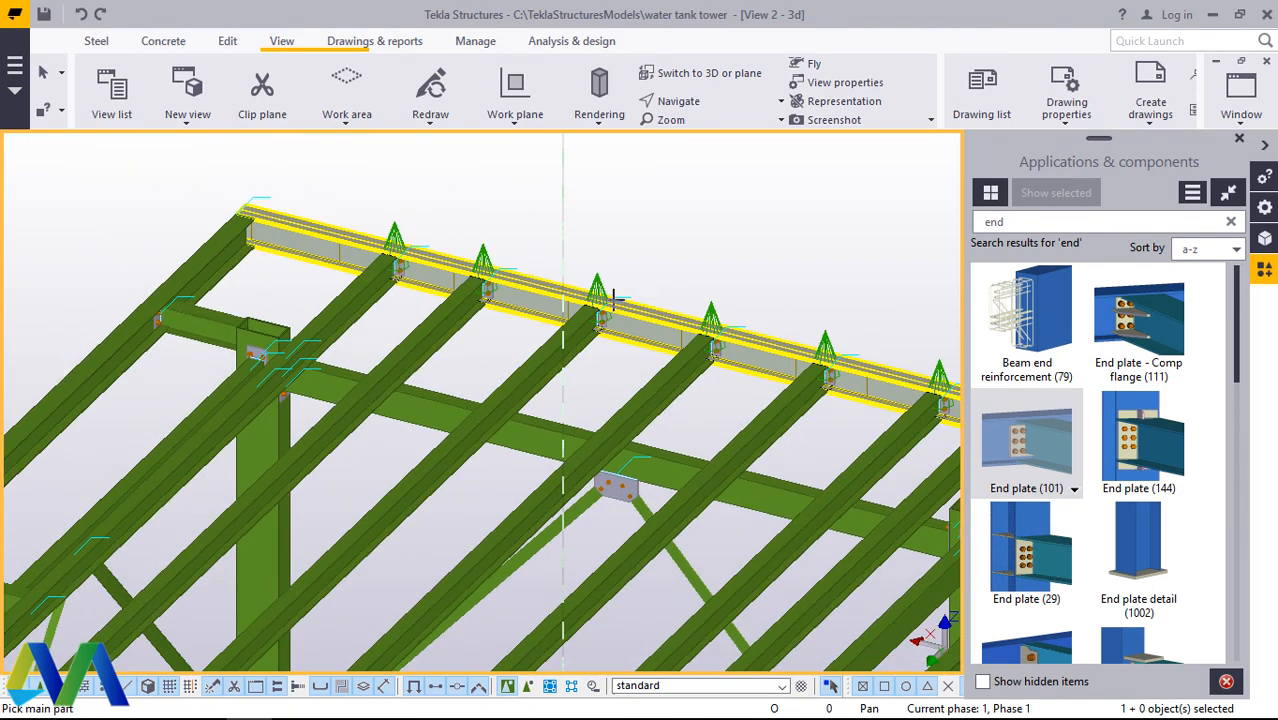
# Step: Try to join an inner long beam and the opposite, ladder-side edge beam with End plate (101), and undo the connection
pyautogui.scroll(5, 399, 251)
pyautogui.scroll(-6, 470, 242)
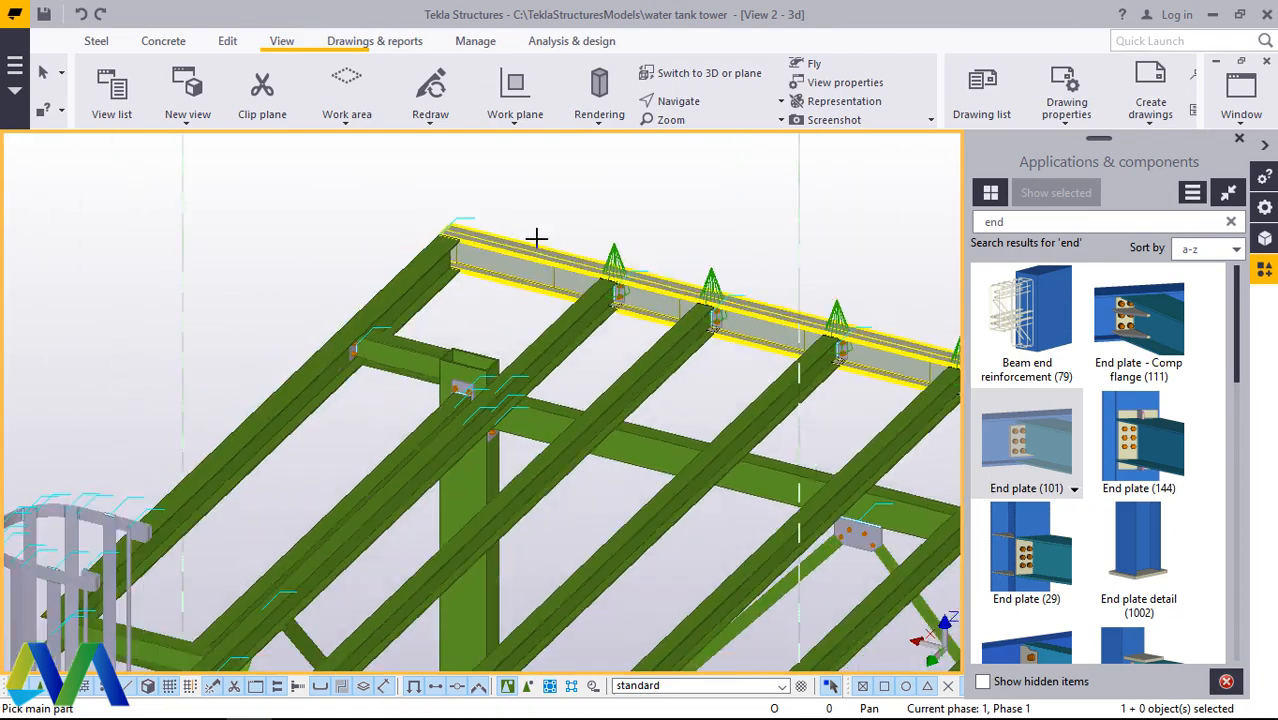
pyautogui.scroll(3, 437, 491)
pyautogui.scroll(6, 440, 490)
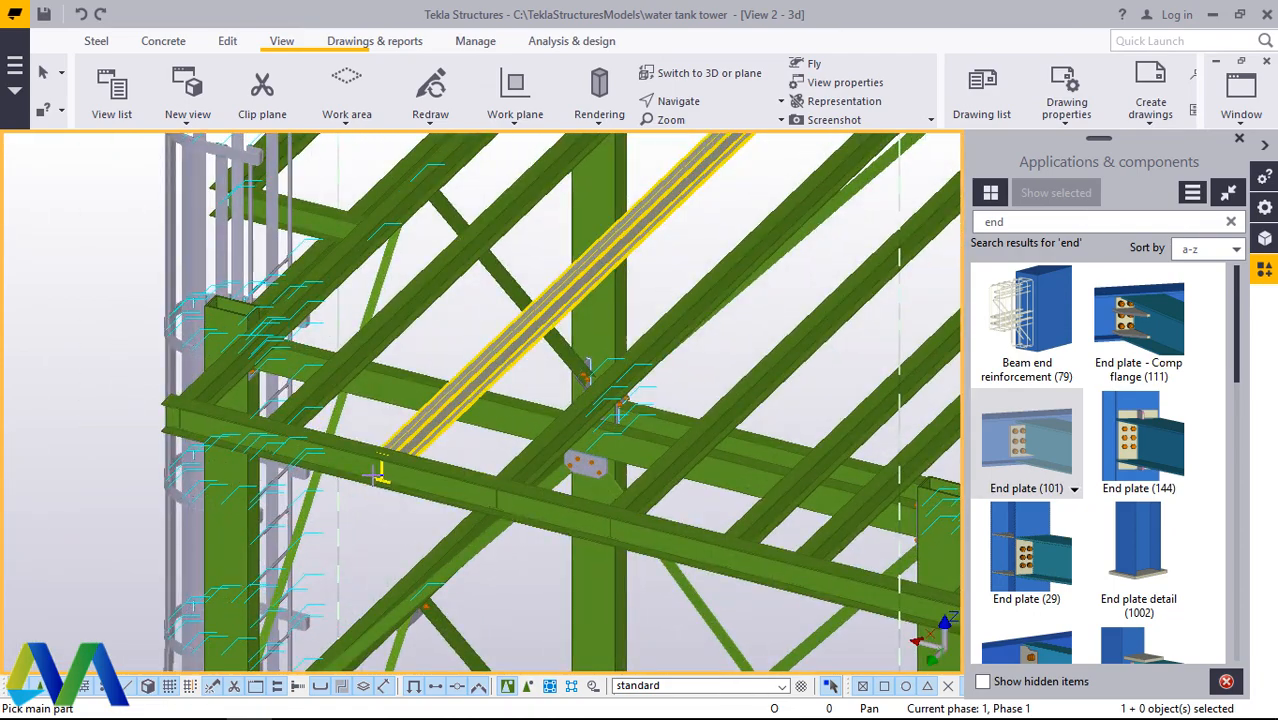
pyautogui.click(459, 436)
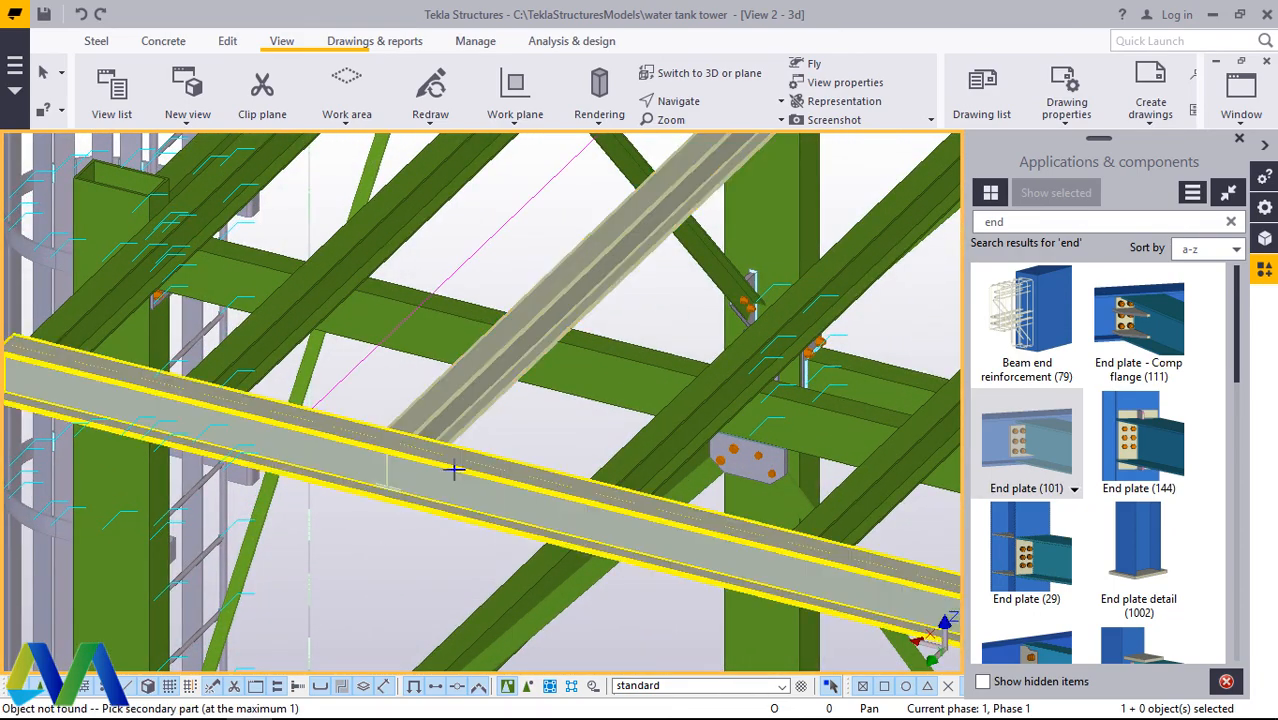
pyautogui.click(455, 444)
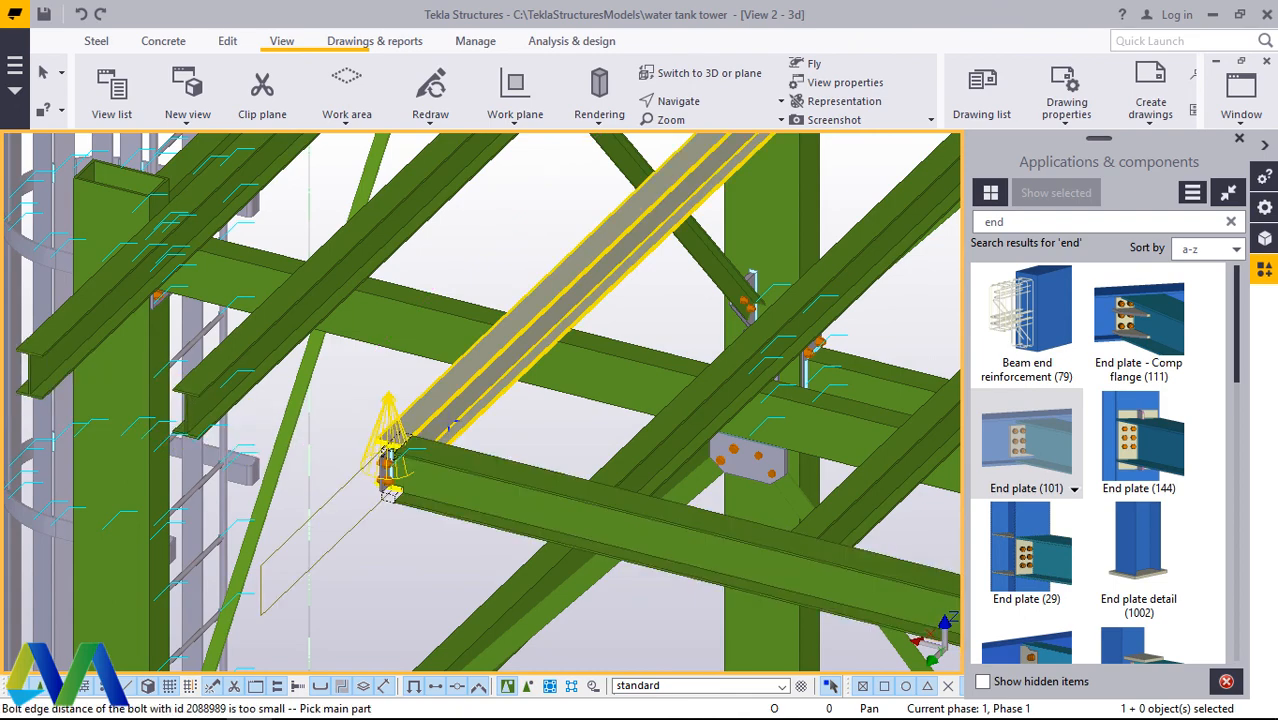
pyautogui.click(84, 15)
# Step: Connect two neighbouring inner long beams as secondary parts to the ladder-side edge beam with End plate (101)
pyautogui.click(427, 489)
pyautogui.click(445, 423)
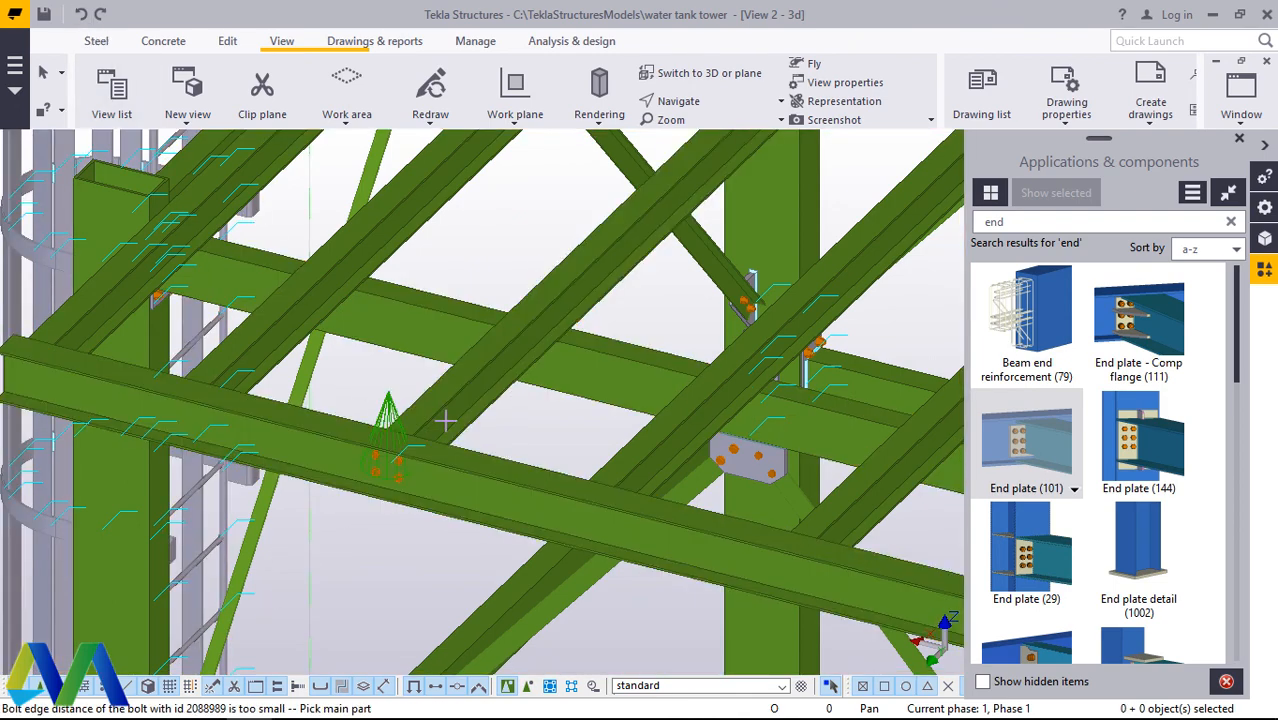
pyautogui.scroll(2, 615, 537)
pyautogui.click(648, 520)
pyautogui.click(635, 466)
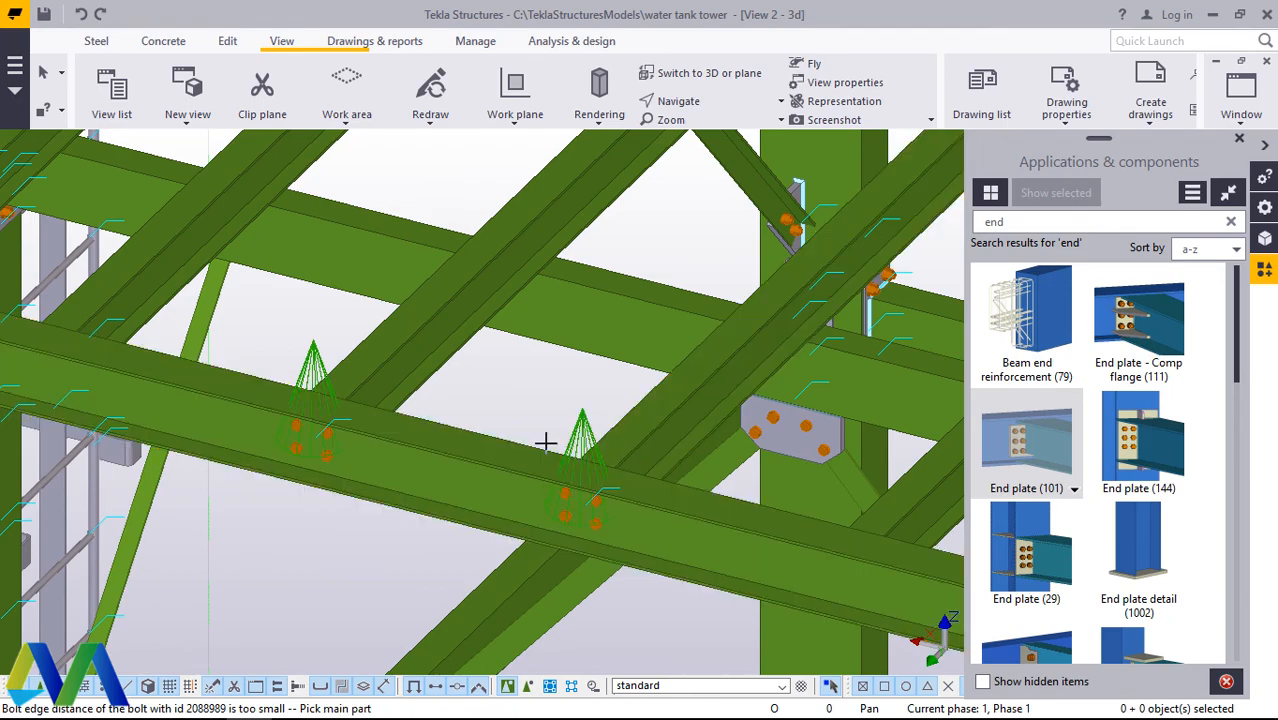
# Step: Connect the remaining three inner long beams towards the corner away from the ladder to this edge beam with End plate (101)
pyautogui.scroll(-4, 500, 430)
pyautogui.scroll(3, 762, 527)
pyautogui.click(748, 484)
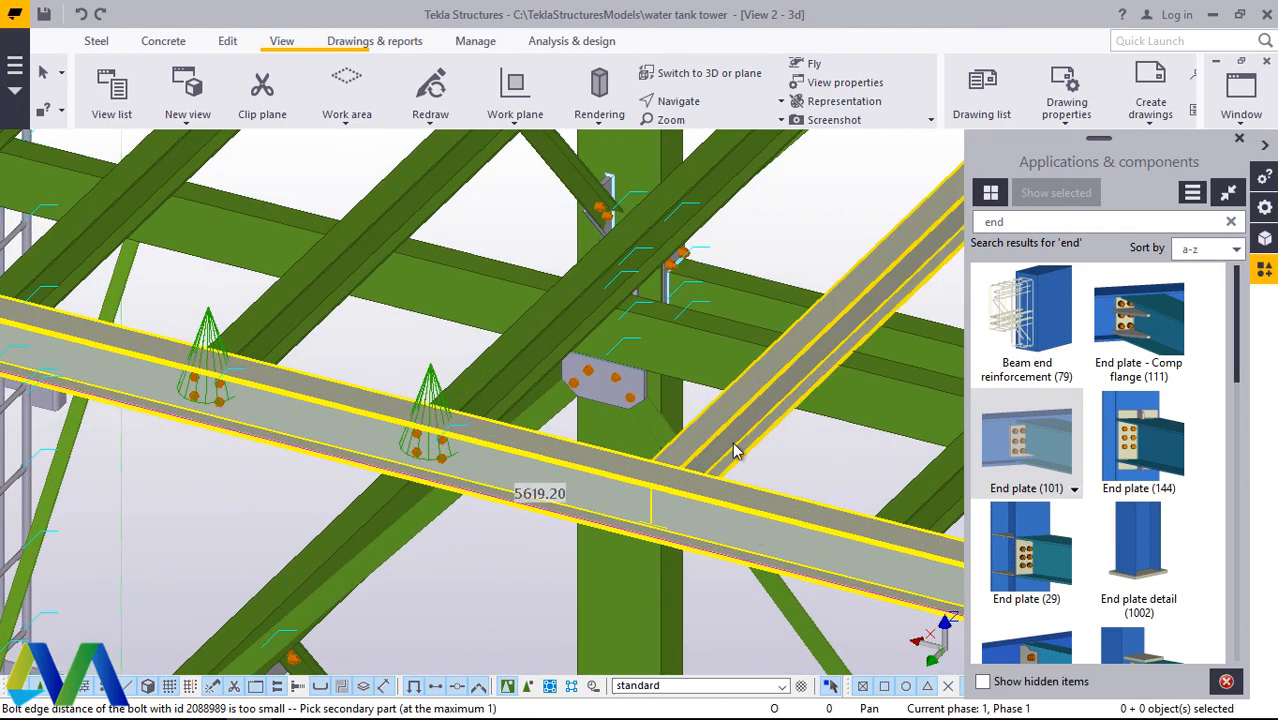
pyautogui.click(735, 450)
pyautogui.scroll(-3, 720, 455)
pyautogui.scroll(3, 680, 462)
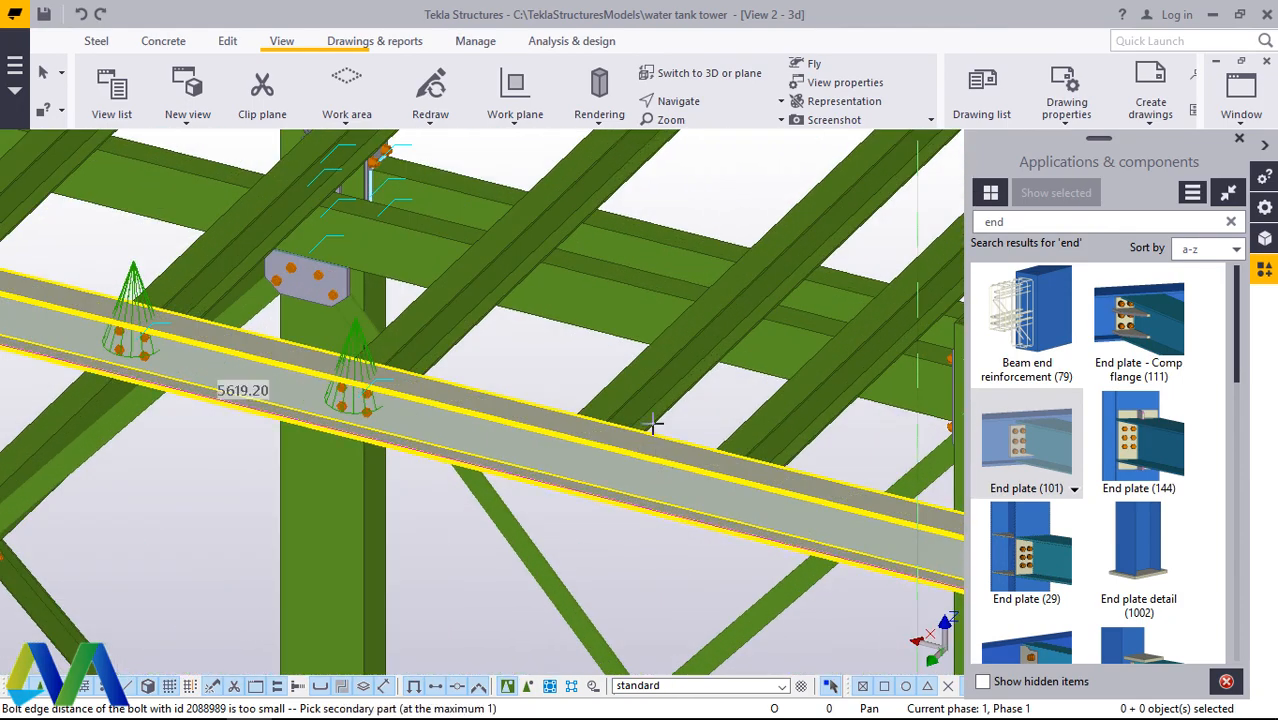
pyautogui.click(651, 424)
pyautogui.click(775, 452)
pyautogui.scroll(-3, 676, 428)
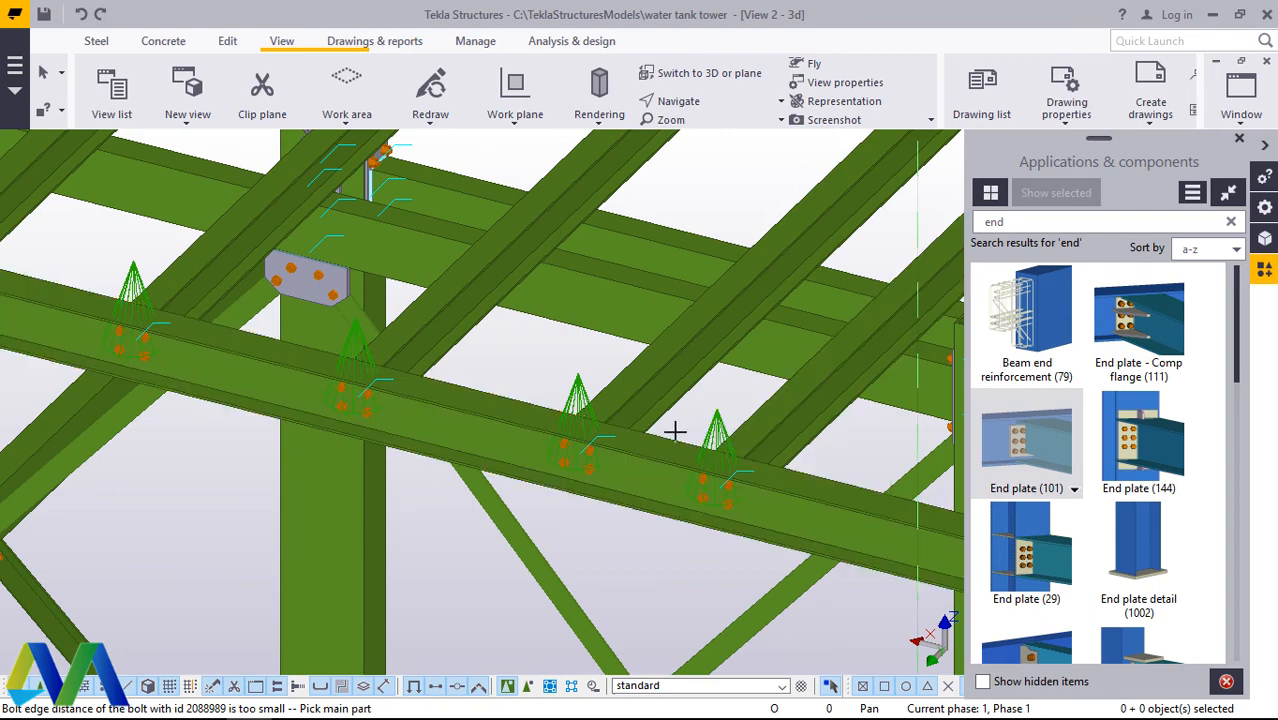
# Step: Try to connect the outer long beam to the edge beam at the corner away from the ladder with End plate (101)
pyautogui.scroll(3, 836, 485)
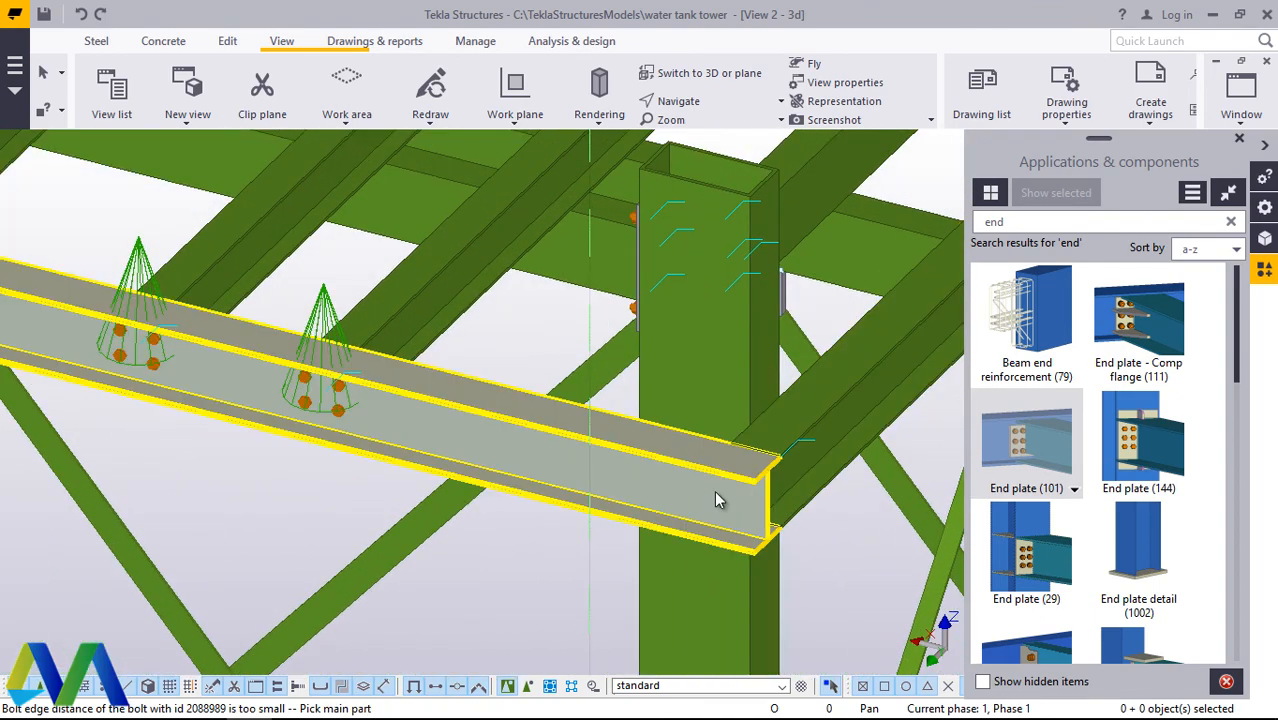
pyautogui.click(720, 500)
pyautogui.click(822, 403)
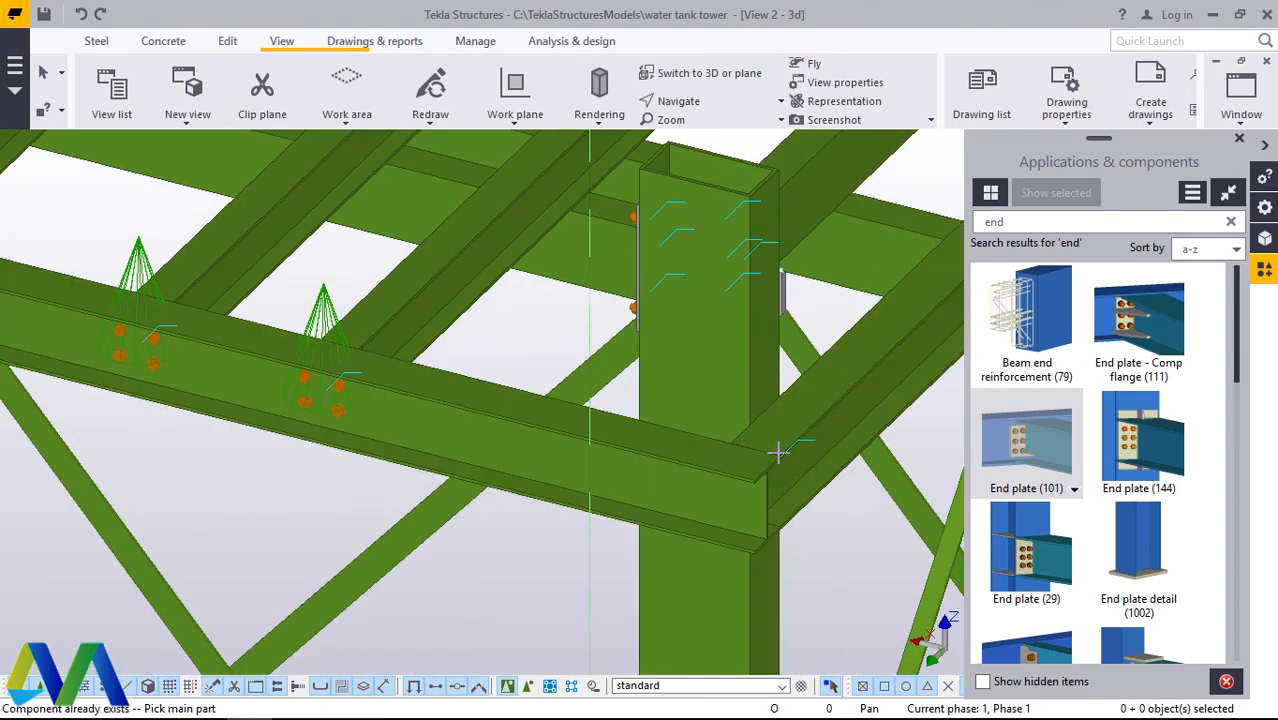
pyautogui.rightClick(804, 428)
pyautogui.click(828, 133)
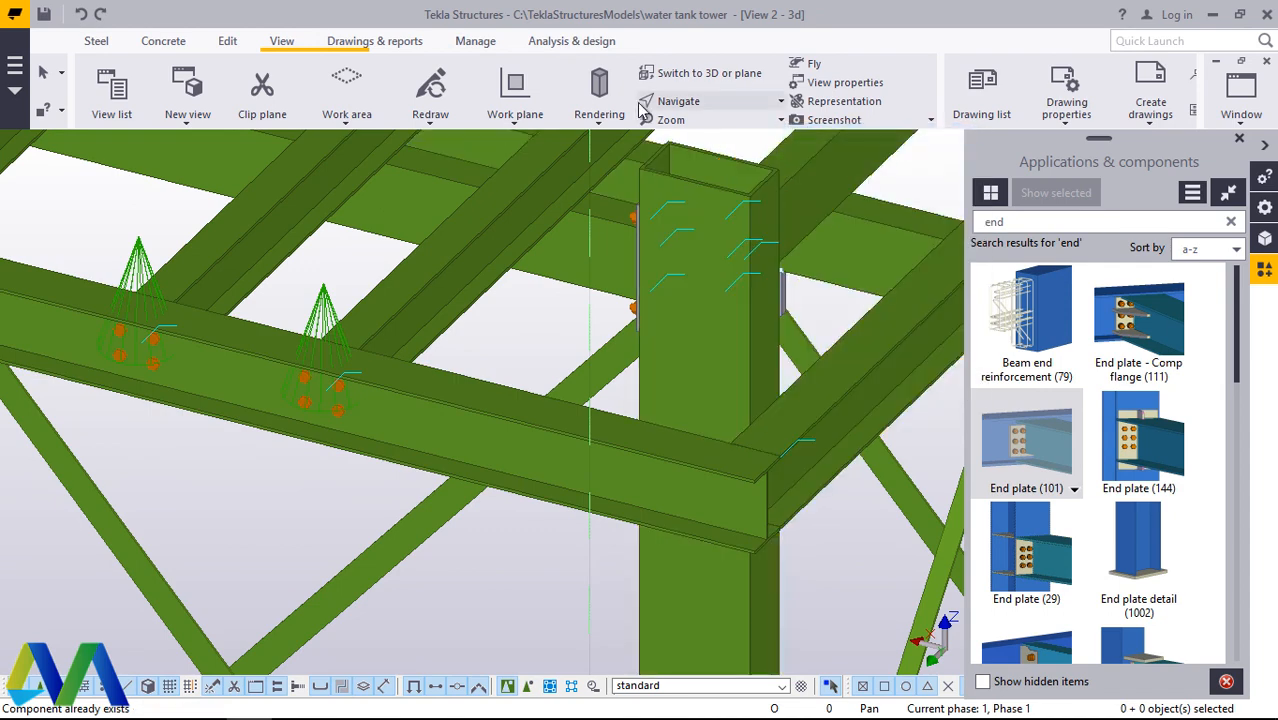
pyautogui.click(660, 460)
pyautogui.click(818, 413)
pyautogui.rightClick(807, 429)
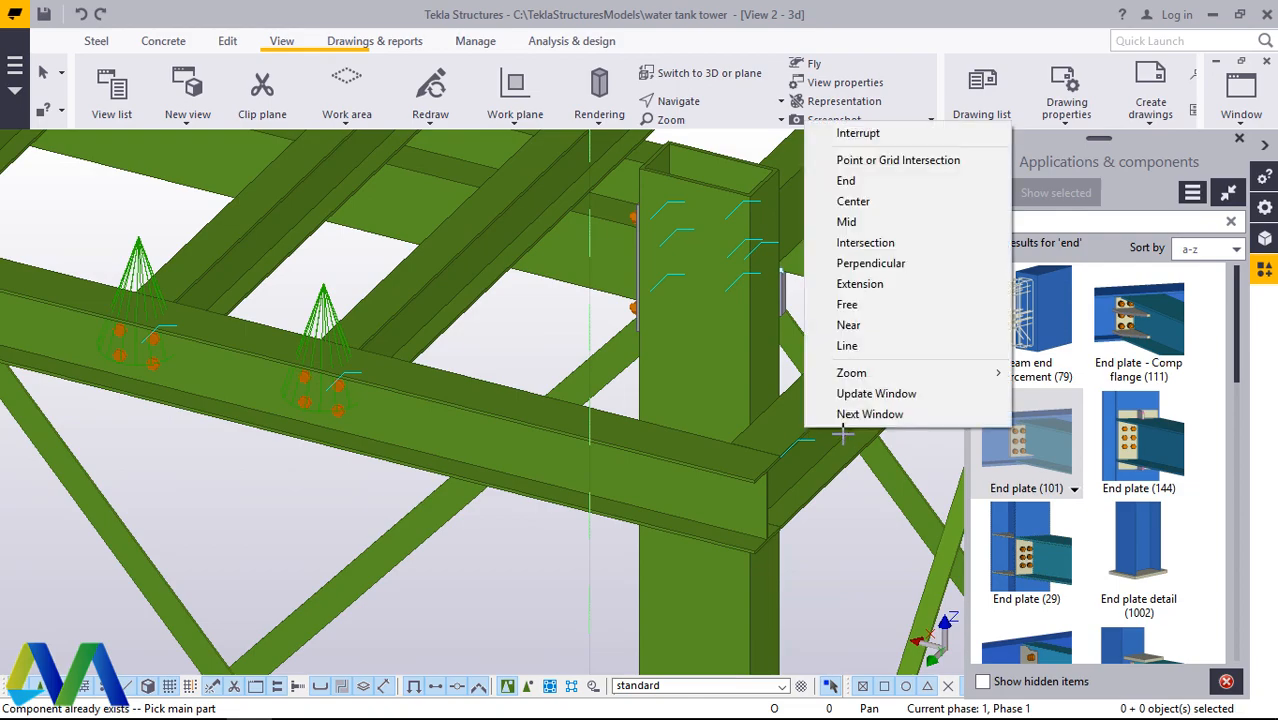
pyautogui.click(832, 136)
# Step: Connect the outer long beam at the ladder-side corner to the edge beam with End plate (101), and end the command
pyautogui.scroll(-4, 782, 463)
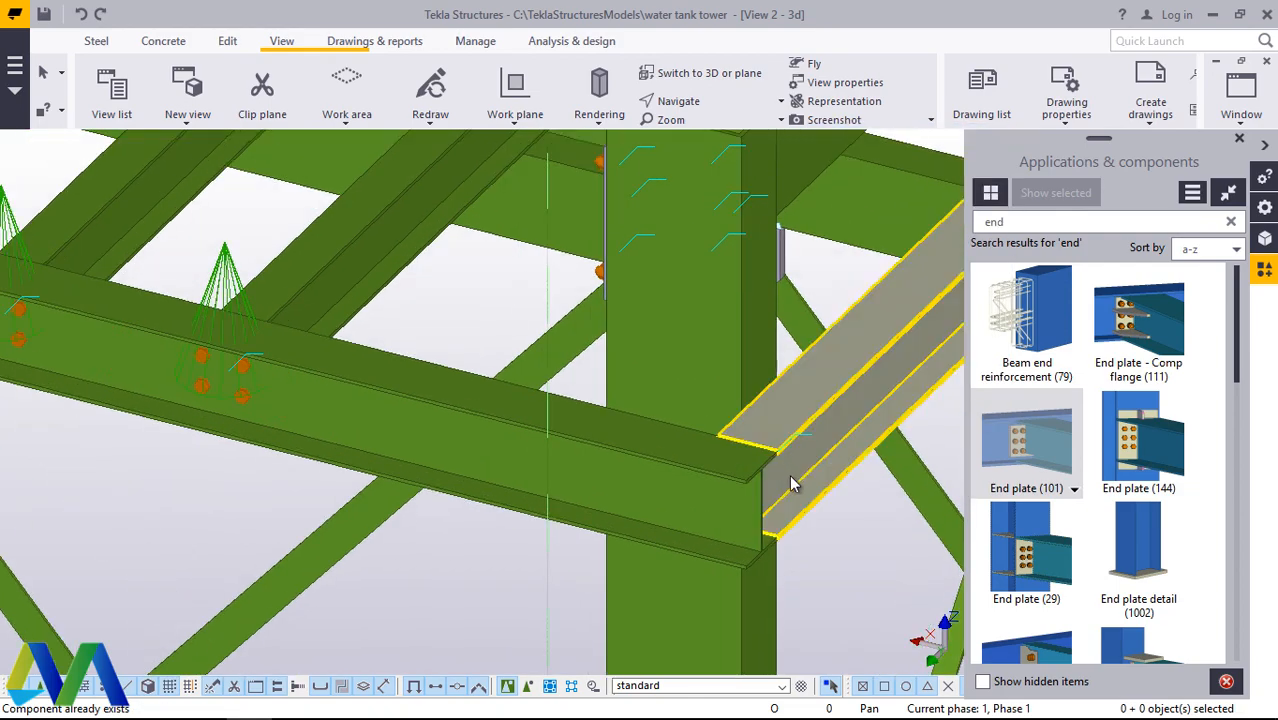
pyautogui.scroll(-2, 795, 497)
pyautogui.scroll(6, 400, 391)
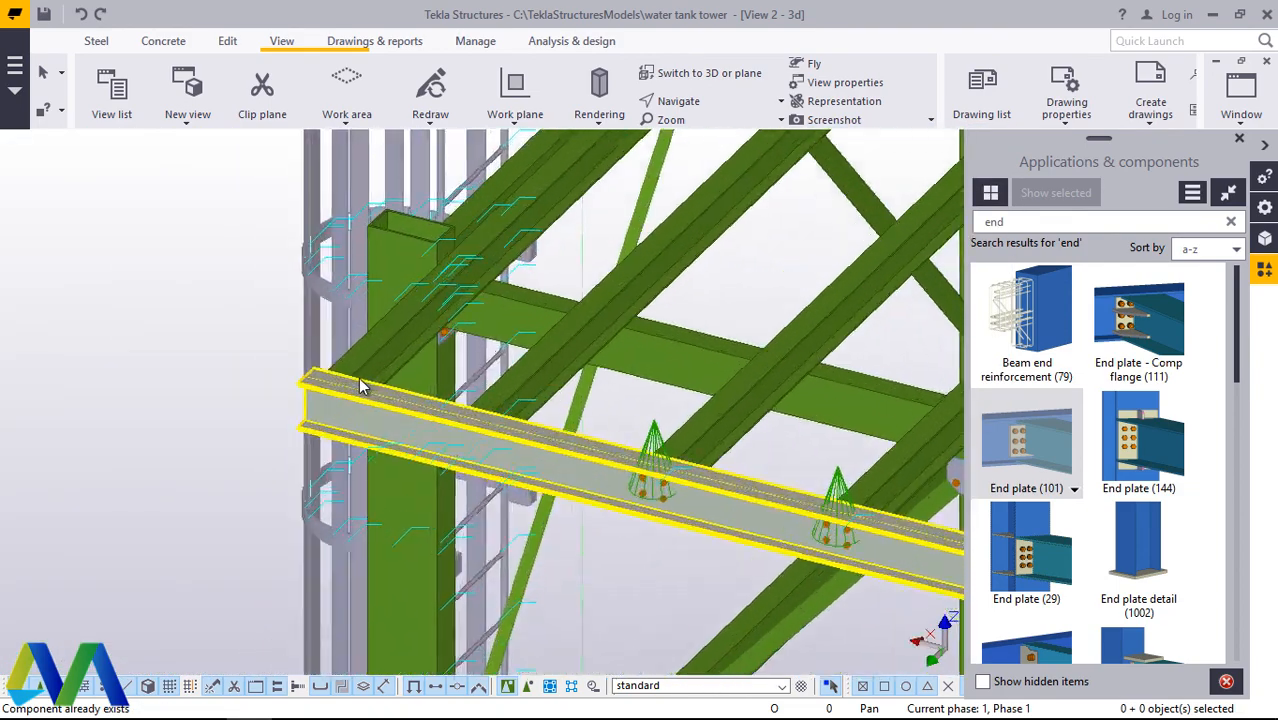
pyautogui.scroll(4, 357, 390)
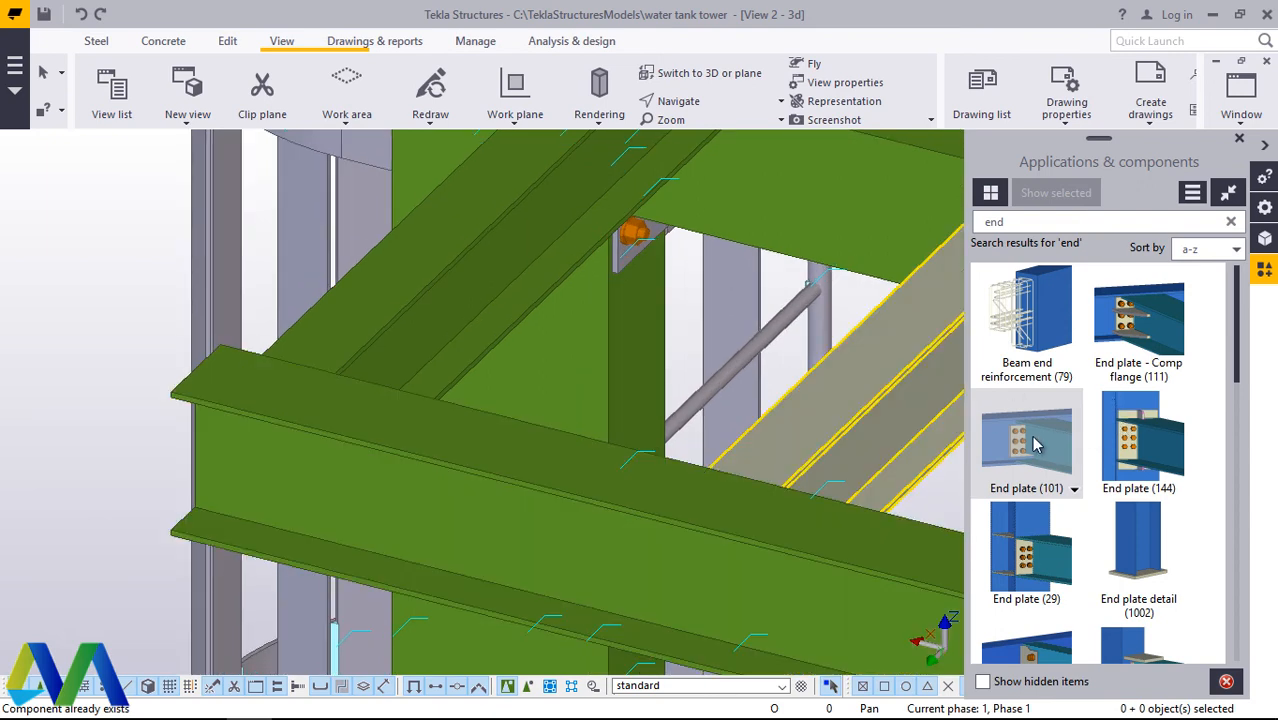
pyautogui.click(1035, 445)
pyautogui.click(367, 390)
pyautogui.click(372, 318)
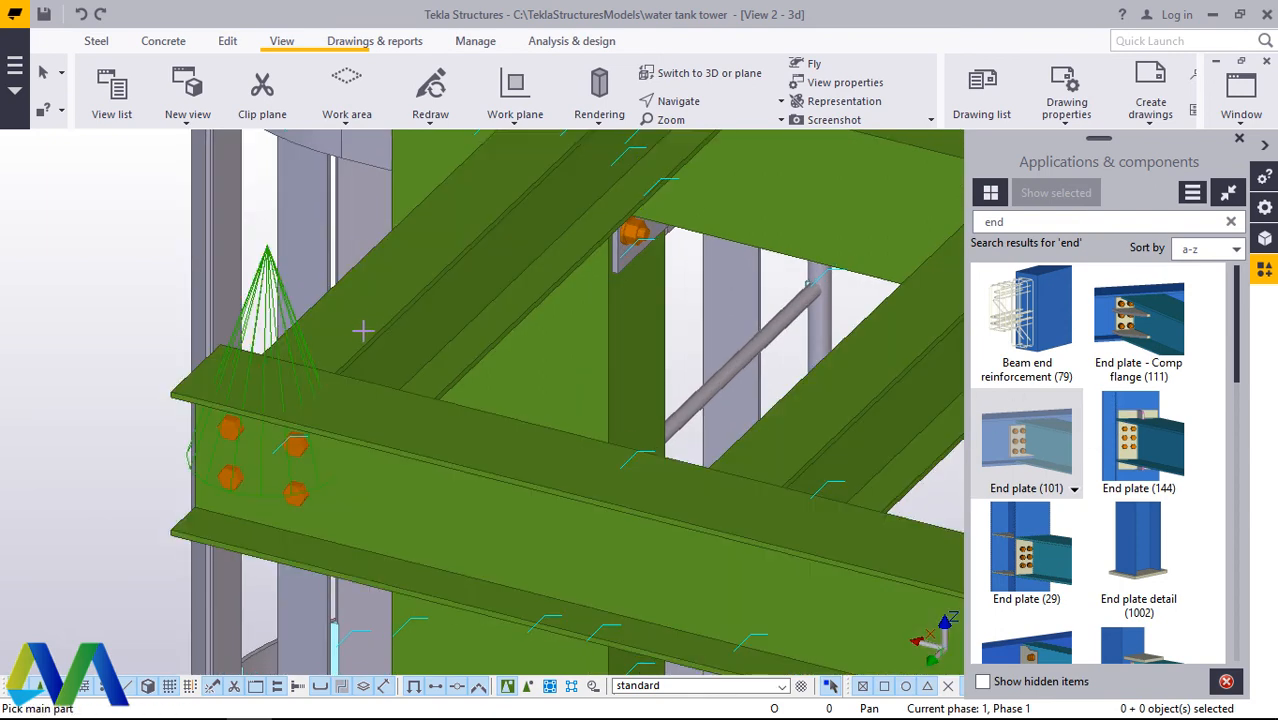
pyautogui.rightClick(342, 325)
pyautogui.click(395, 352)
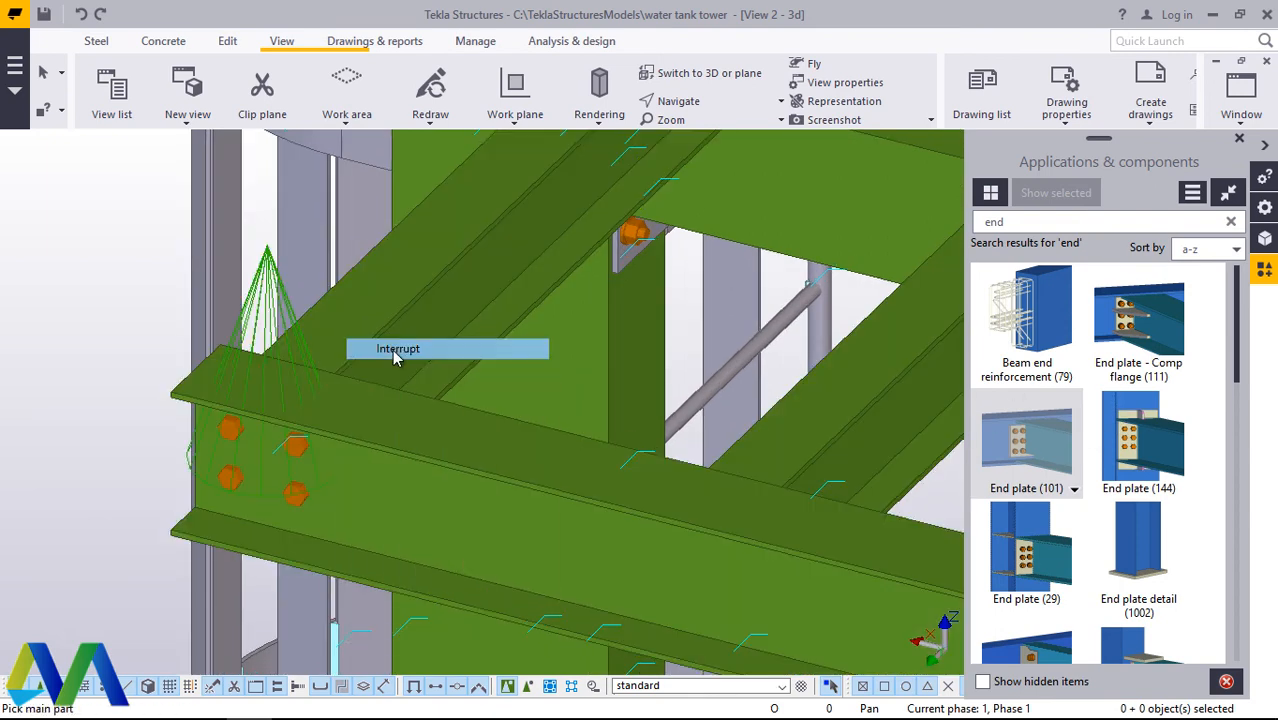
# Step: Close the Applications & components pane and rotate around the top beam grid to examine the end plate connections along the edge beams
pyautogui.click(678, 101)
pyautogui.click(692, 164)
pyautogui.click(607, 415)
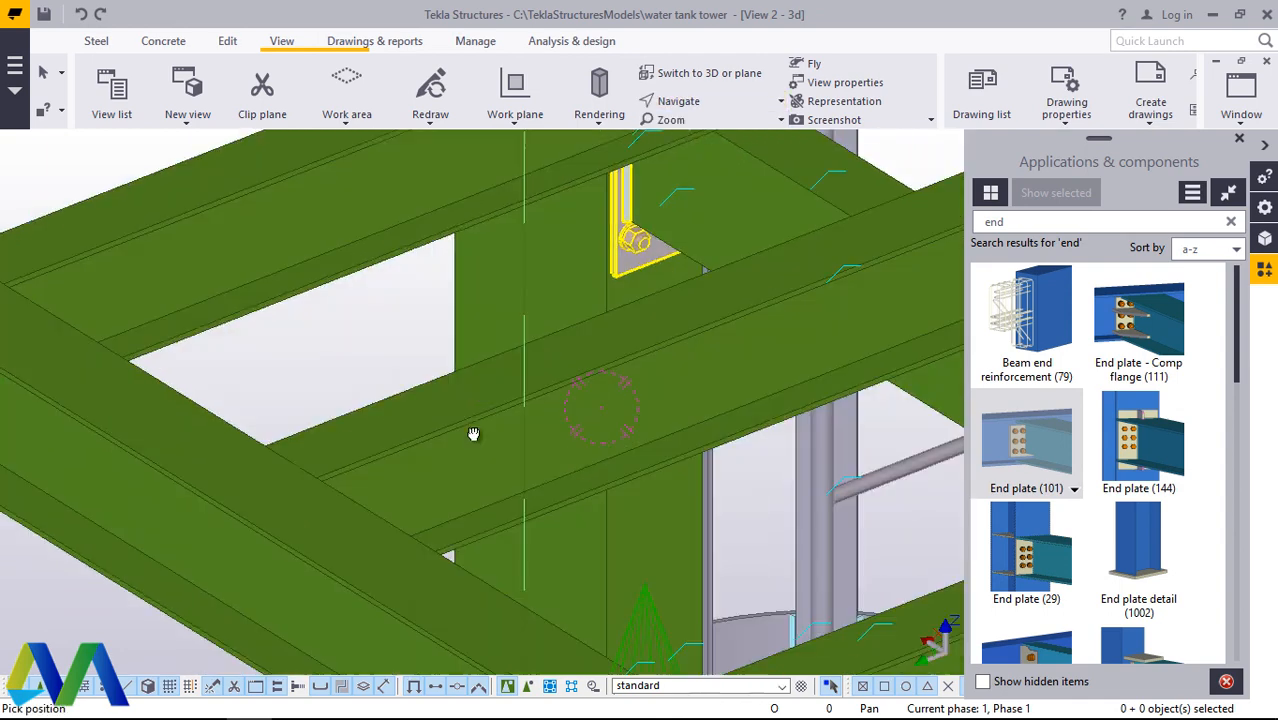
pyautogui.click(1247, 141)
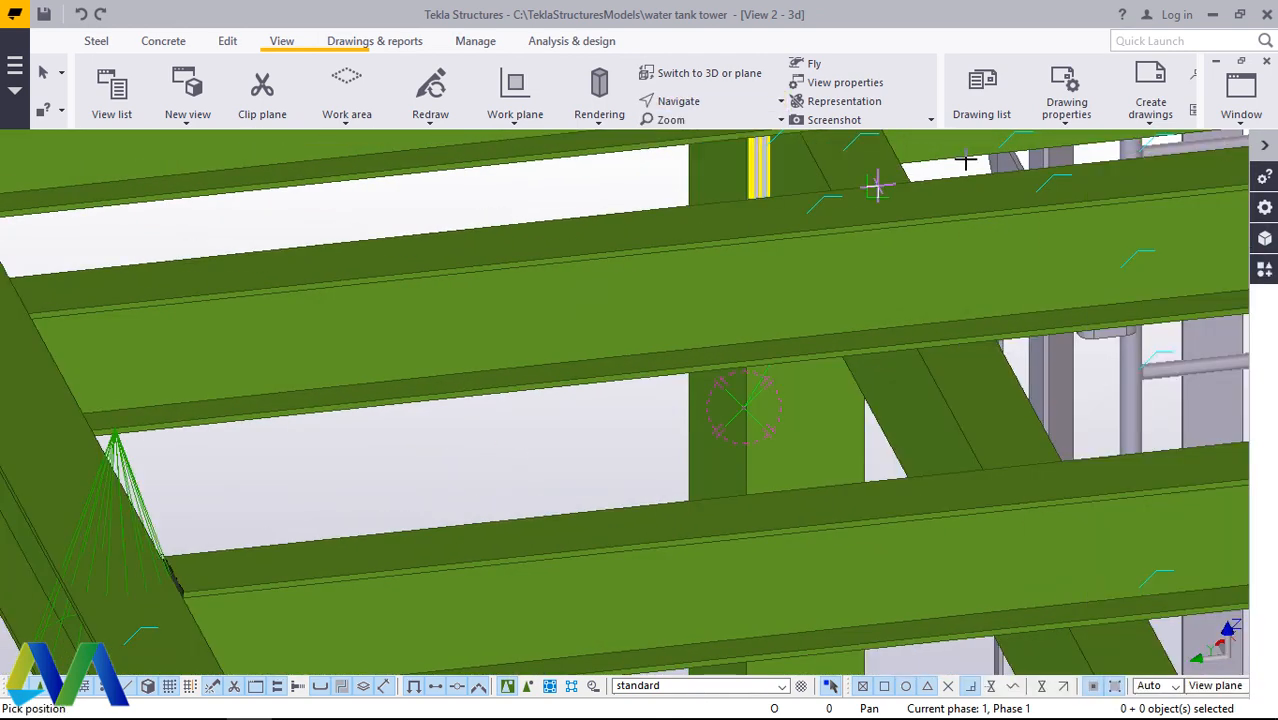
pyautogui.click(720, 106)
pyautogui.click(722, 128)
pyautogui.scroll(-10, 818, 267)
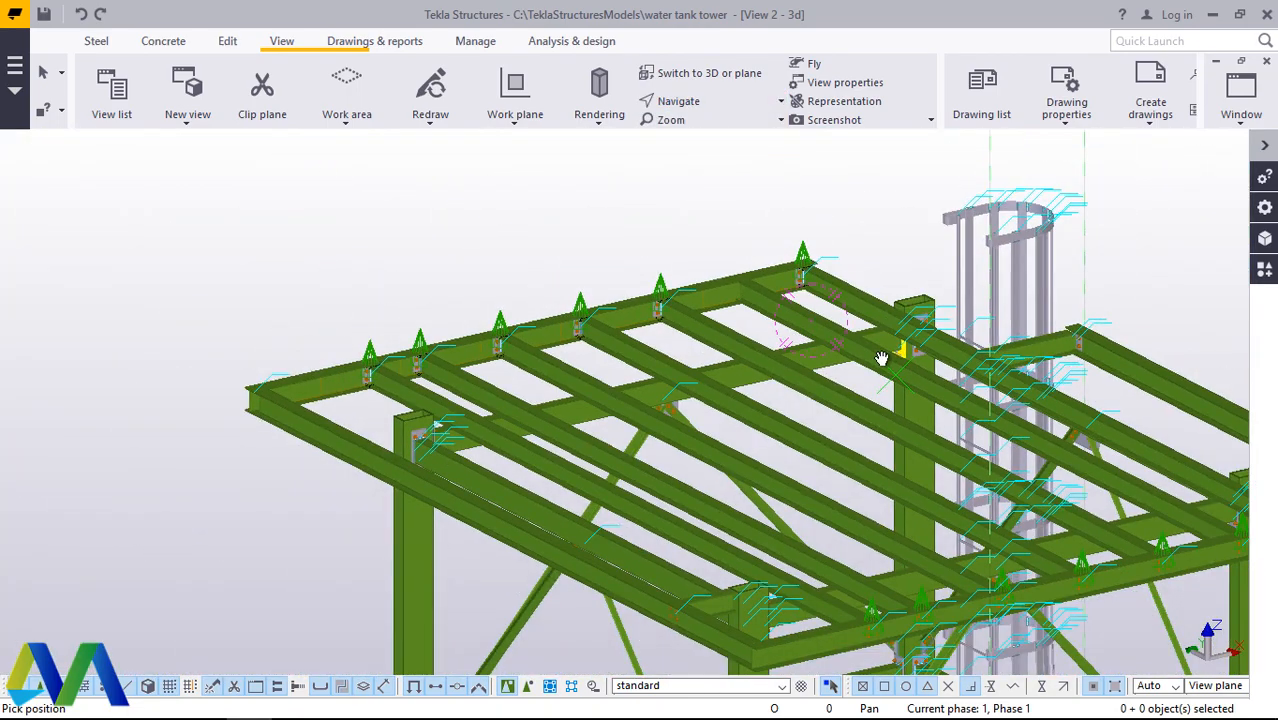
pyautogui.keyDown('ctrl'); pyautogui.moveTo(882, 358); pyautogui.dragTo(873, 383, button='middle'); pyautogui.keyUp('ctrl')
pyautogui.rightClick(390, 233)
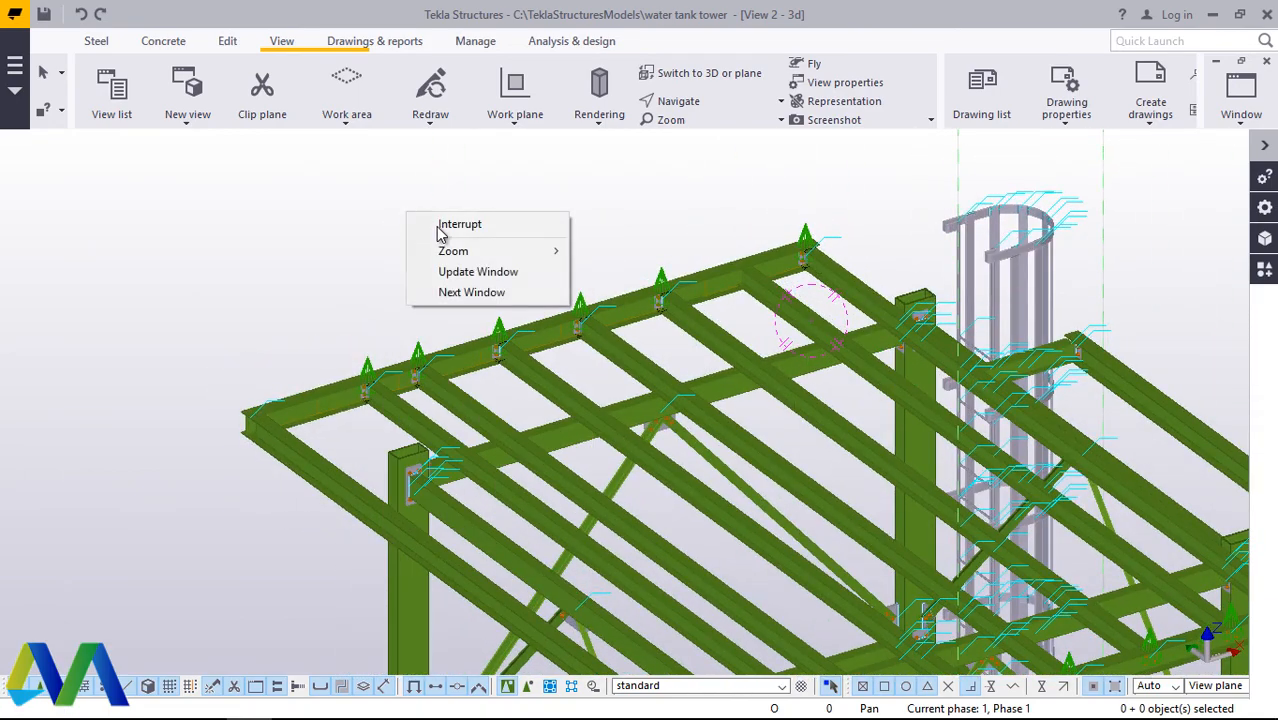
# Step: Redraw the 3D view to clear the temporary connection symbols from the top beam grid
pyautogui.click(312, 237)
pyautogui.rightClick(308, 230)
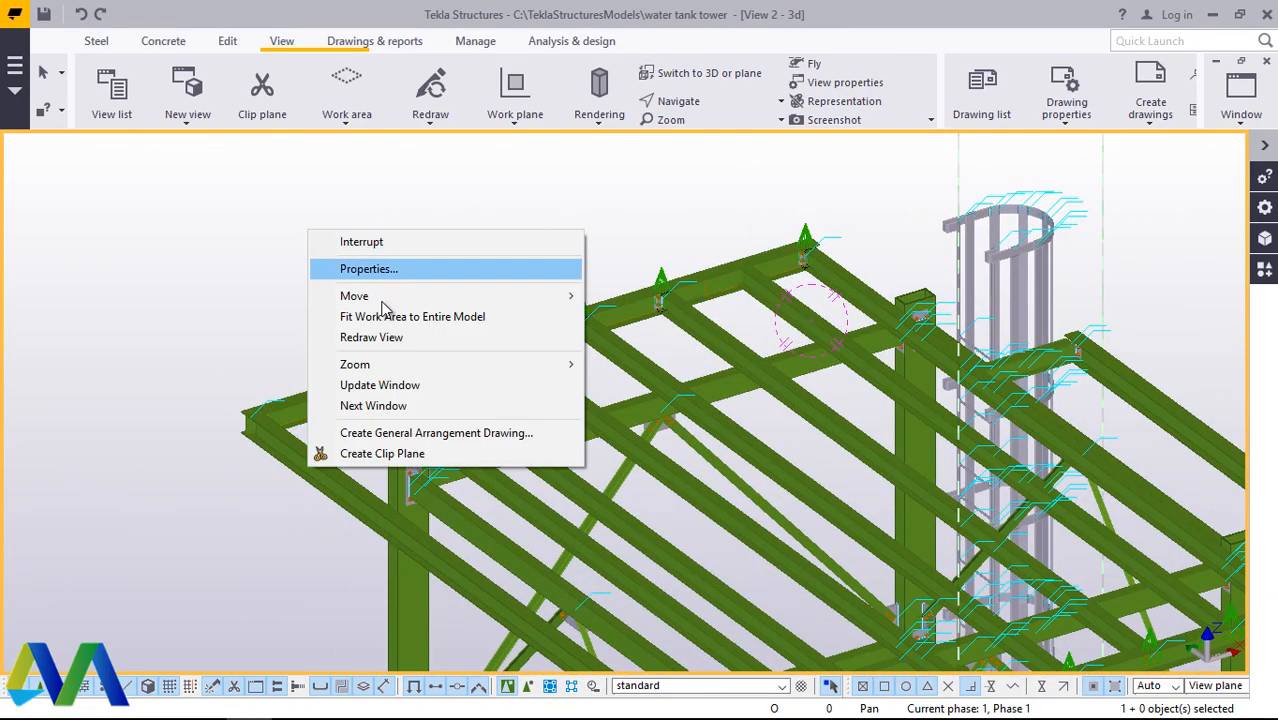
pyautogui.click(372, 338)
pyautogui.scroll(3, 362, 390)
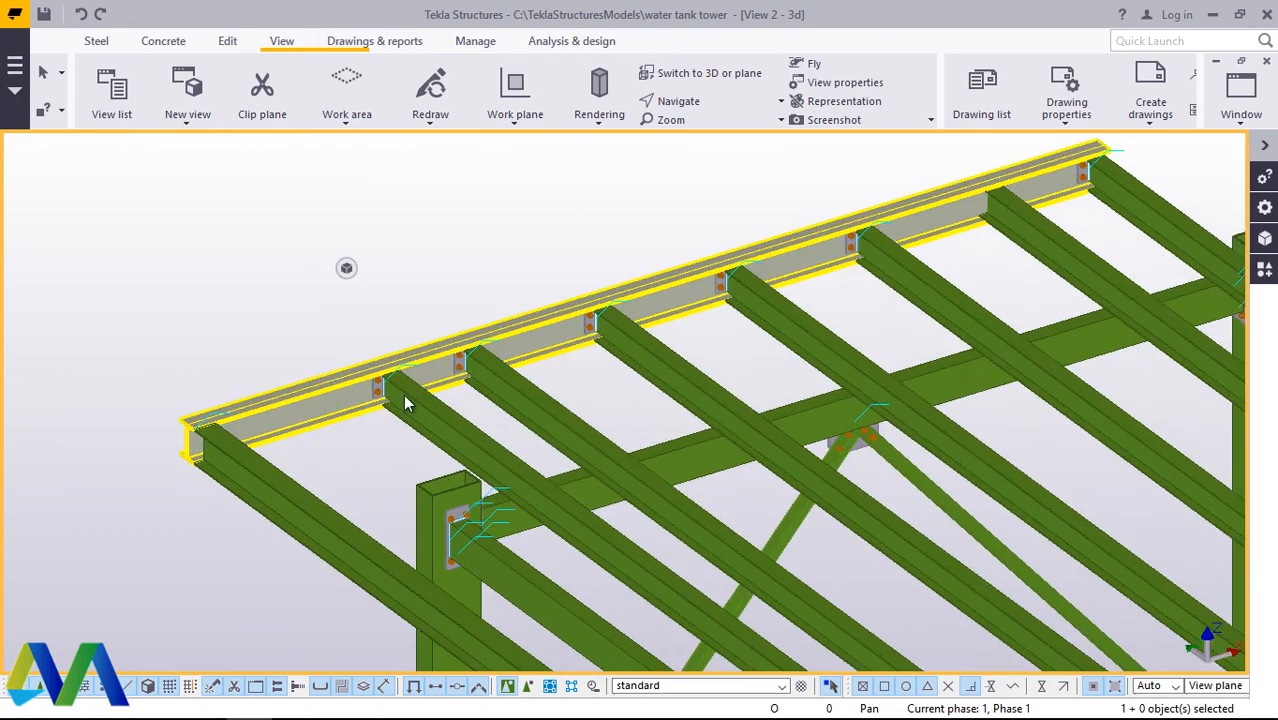
# Step: Examine the top beam grid from several angles, focusing on the corner joints between the outer long beams and the edge beams
pyautogui.click(716, 102)
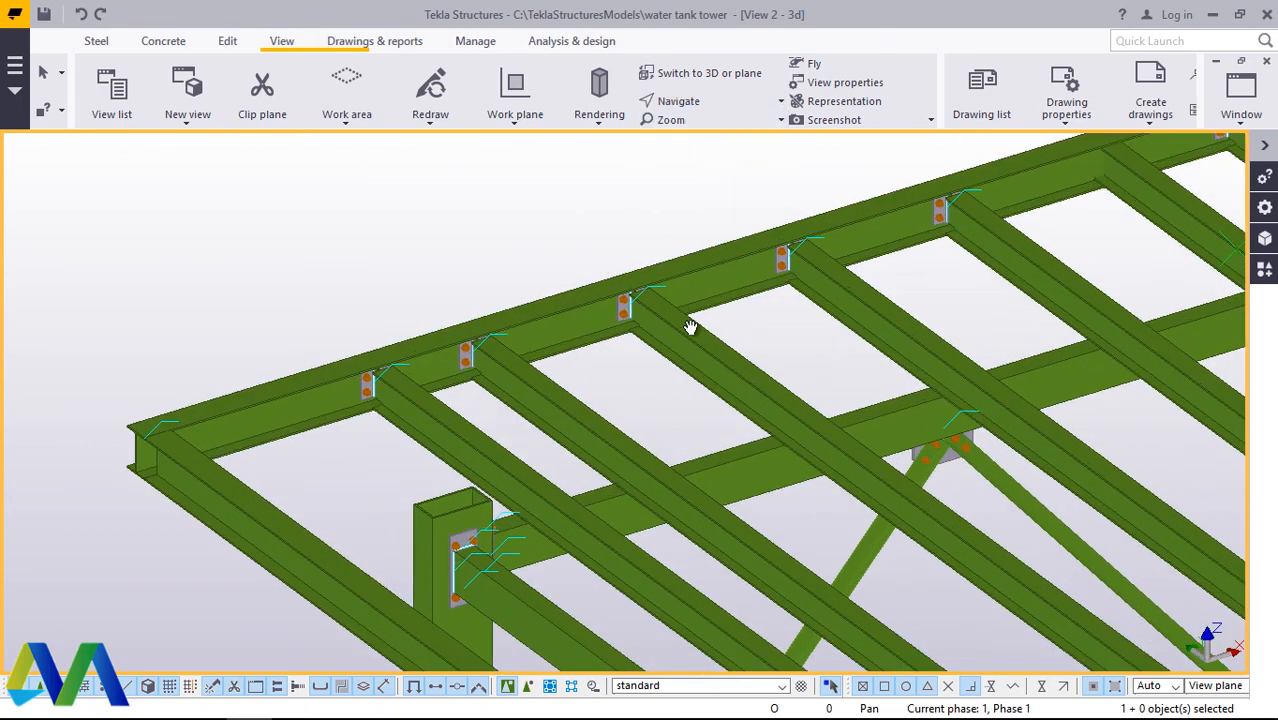
pyautogui.moveTo(475, 325); pyautogui.dragTo(710, 422)
pyautogui.scroll(-4, 840, 400)
pyautogui.moveTo(590, 362); pyautogui.dragTo(768, 370)
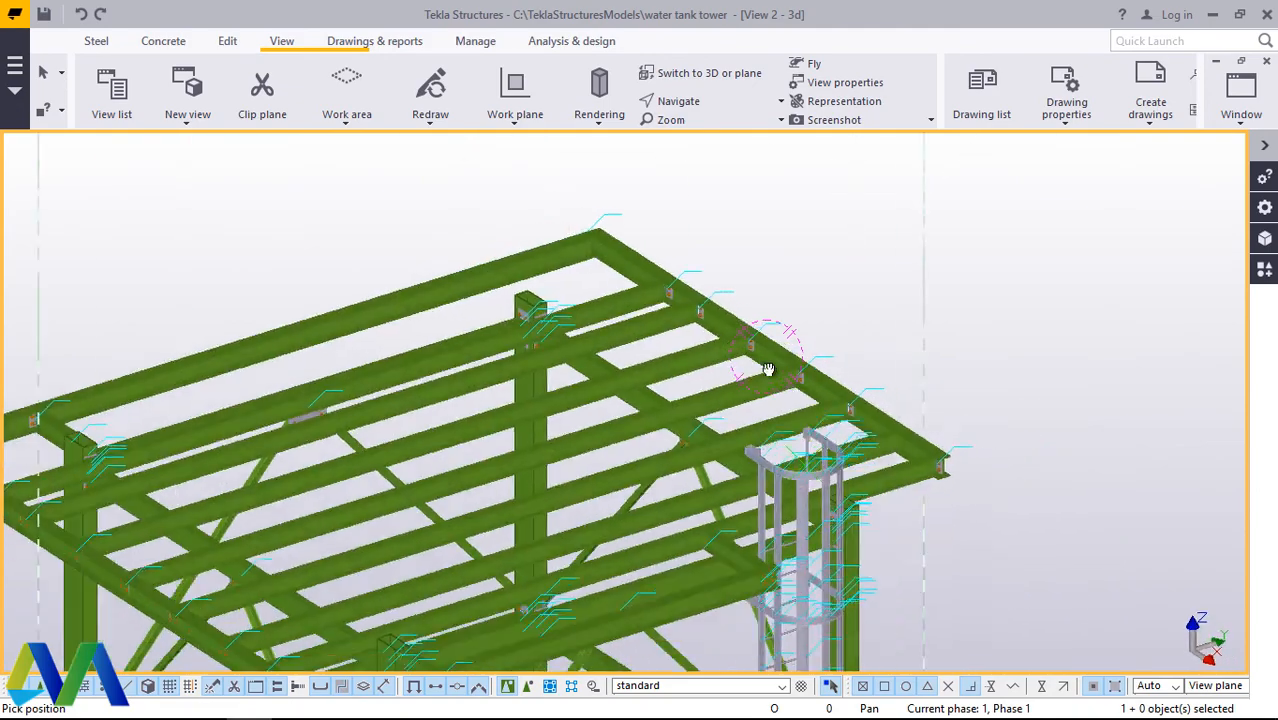
pyautogui.scroll(-5, 768, 370)
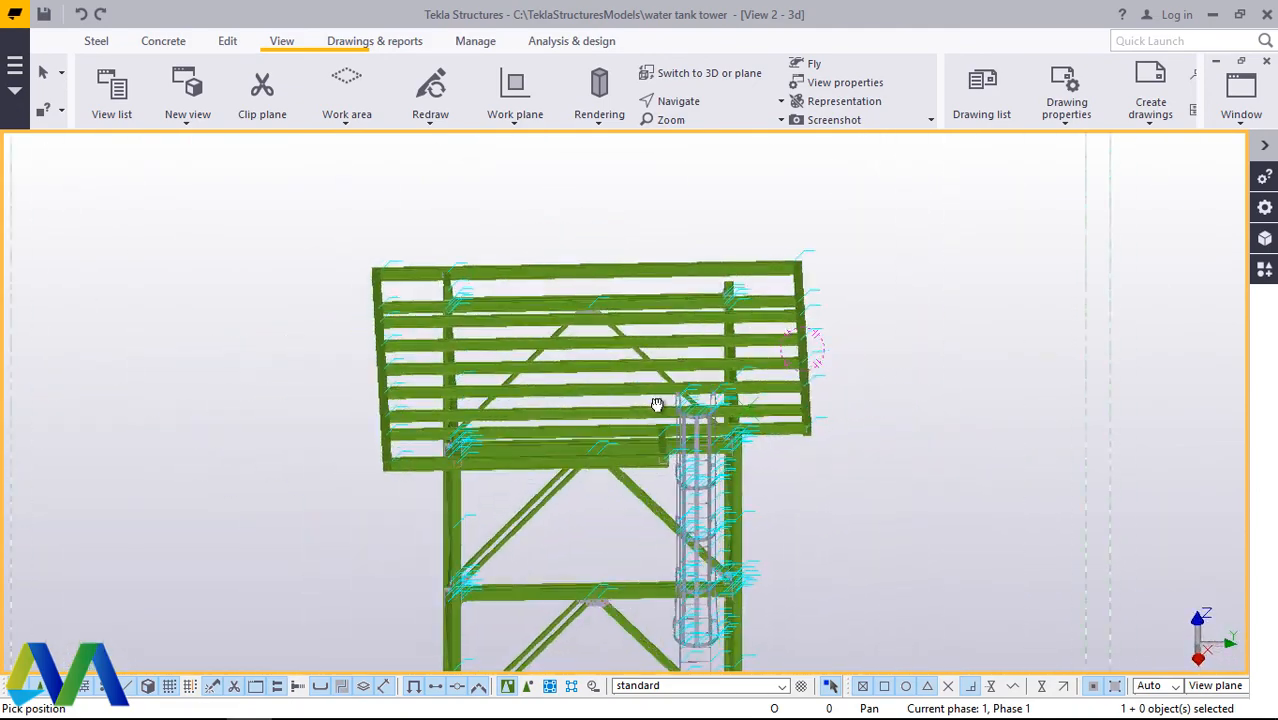
pyautogui.moveTo(656, 404); pyautogui.dragTo(634, 375)
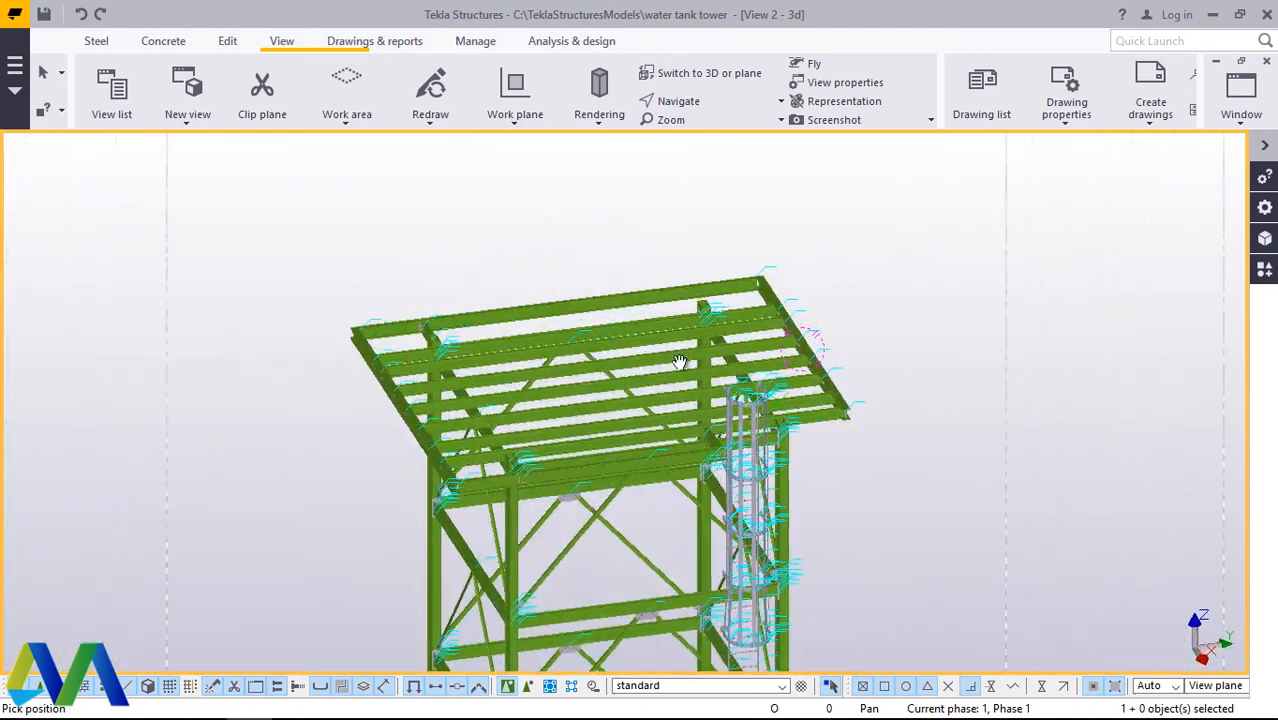
pyautogui.scroll(8, 350, 334)
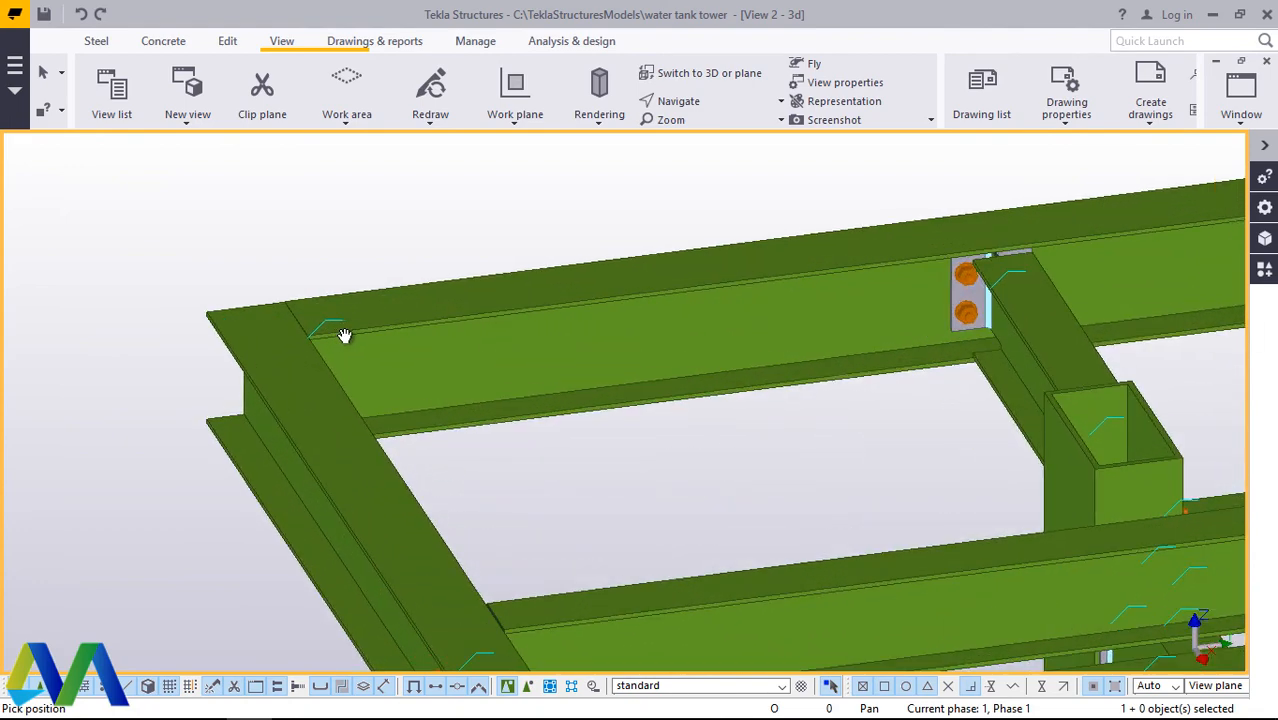
pyautogui.scroll(3, 300, 265)
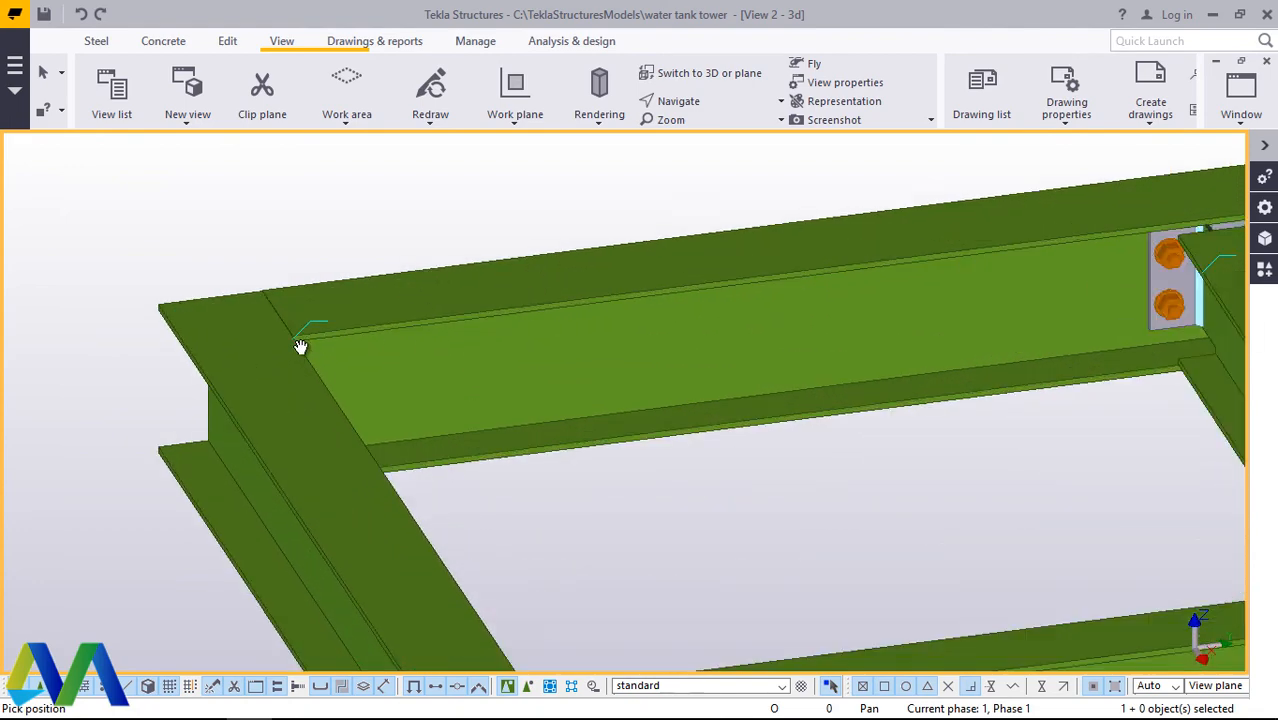
pyautogui.scroll(-5, 357, 288)
pyautogui.scroll(3, 424, 284)
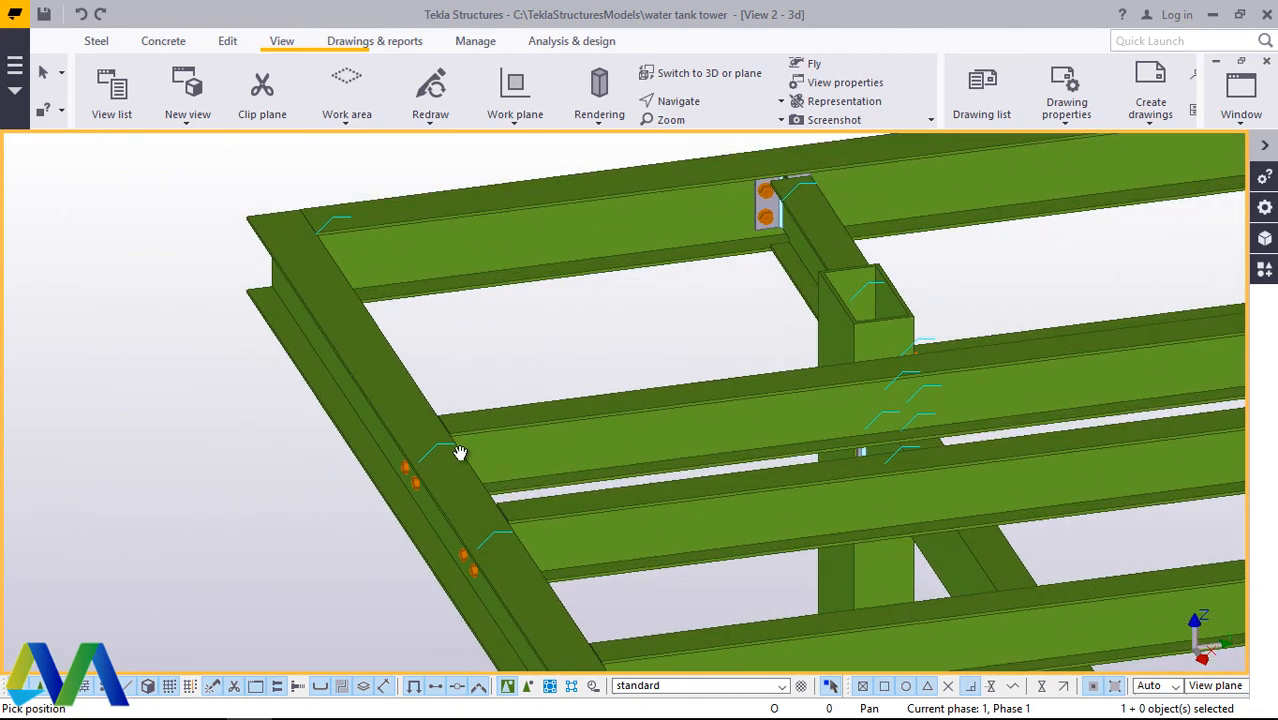
pyautogui.scroll(-4, 442, 370)
pyautogui.scroll(-3, 488, 428)
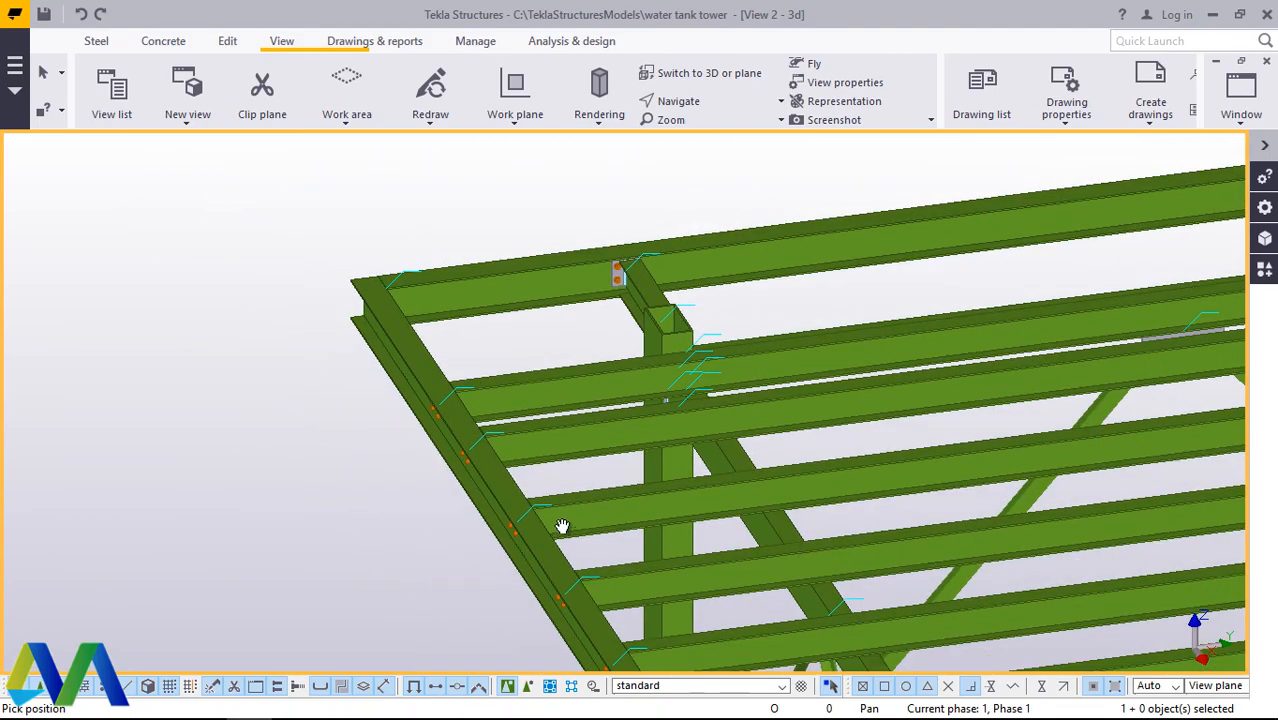
pyautogui.keyDown('ctrl'); pyautogui.moveTo(562, 528); pyautogui.dragTo(455, 436, button='middle'); pyautogui.keyUp('ctrl')
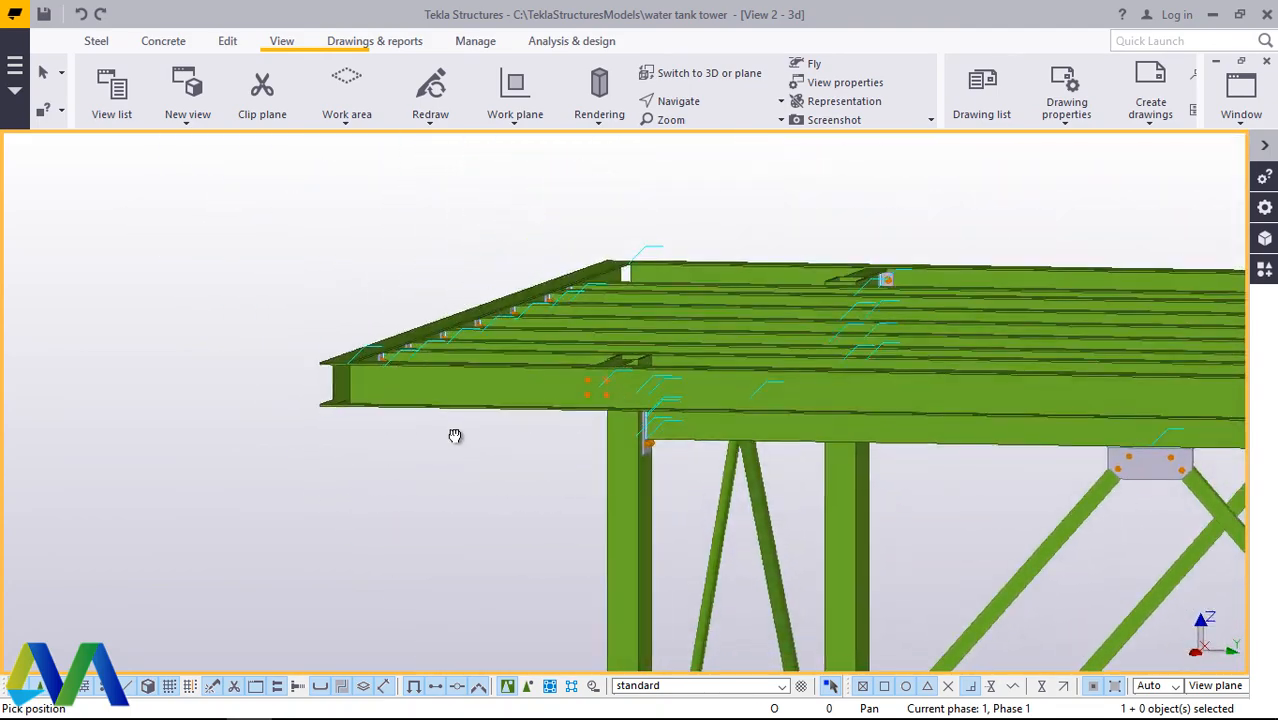
pyautogui.scroll(8, 610, 214)
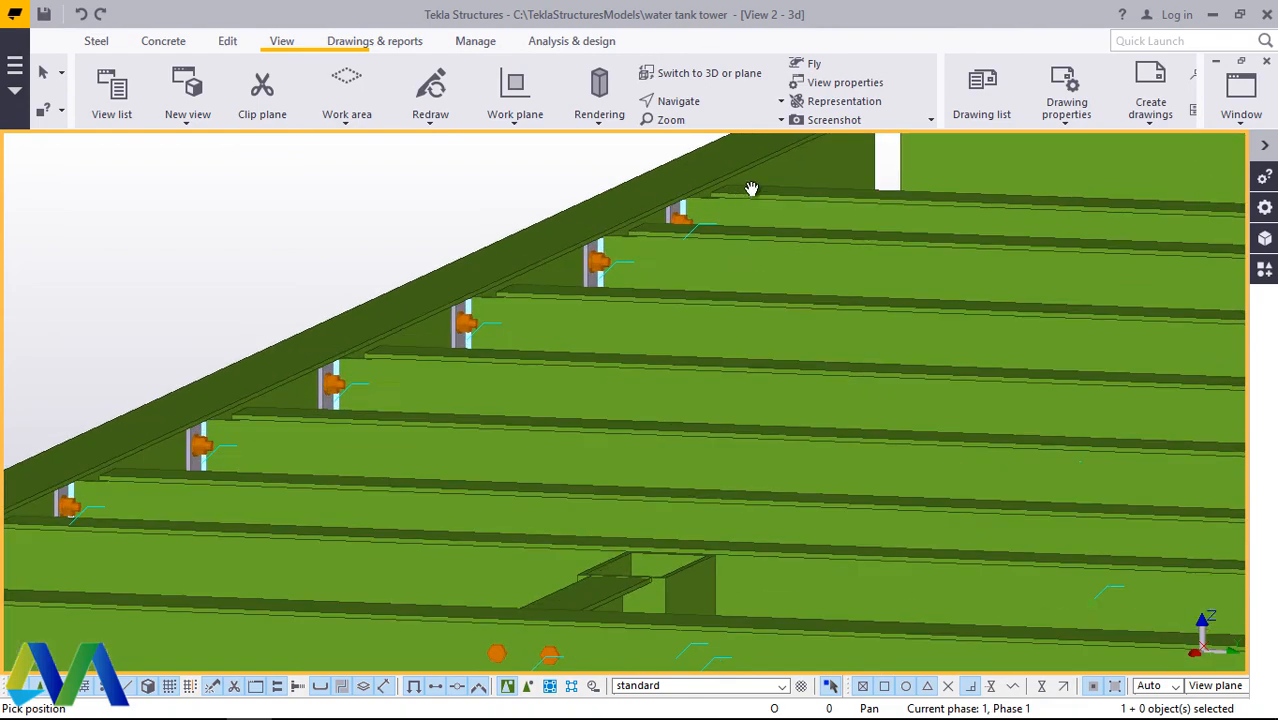
pyautogui.scroll(-6, 799, 431)
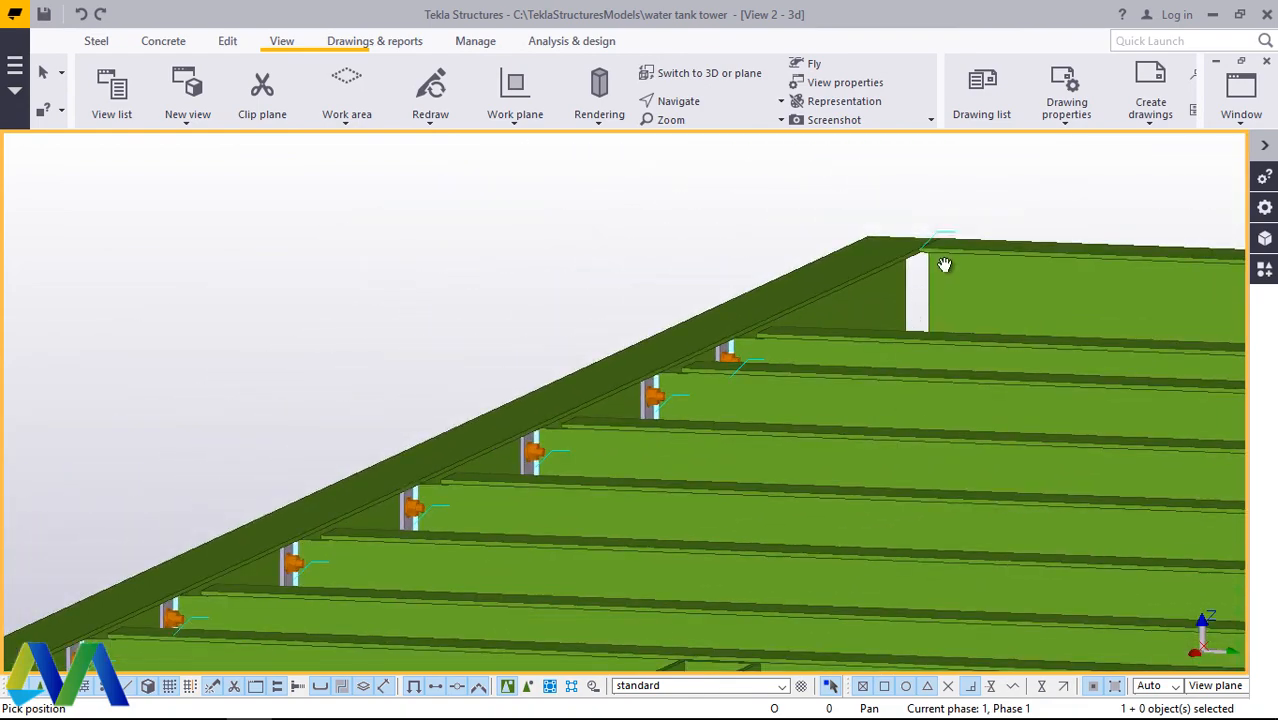
pyautogui.keyDown('ctrl'); pyautogui.moveTo(967, 250); pyautogui.dragTo(1039, 292, button='middle'); pyautogui.keyUp('ctrl')
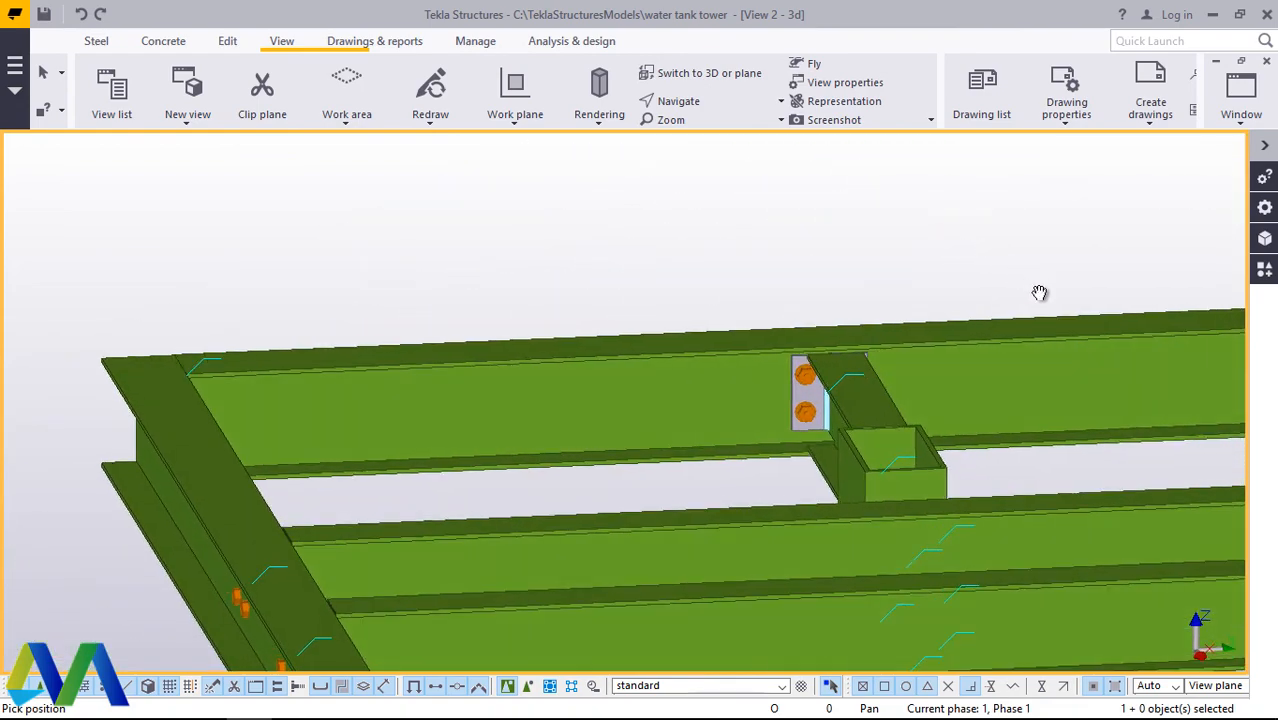
# Step: Examine the bolted end plates where the inner long beams meet the edge beam, and end the view rotation
pyautogui.keyDown('ctrl'); pyautogui.moveTo(958, 313); pyautogui.dragTo(754, 440, button='middle'); pyautogui.keyUp('ctrl')
pyautogui.scroll(8, 733, 278)
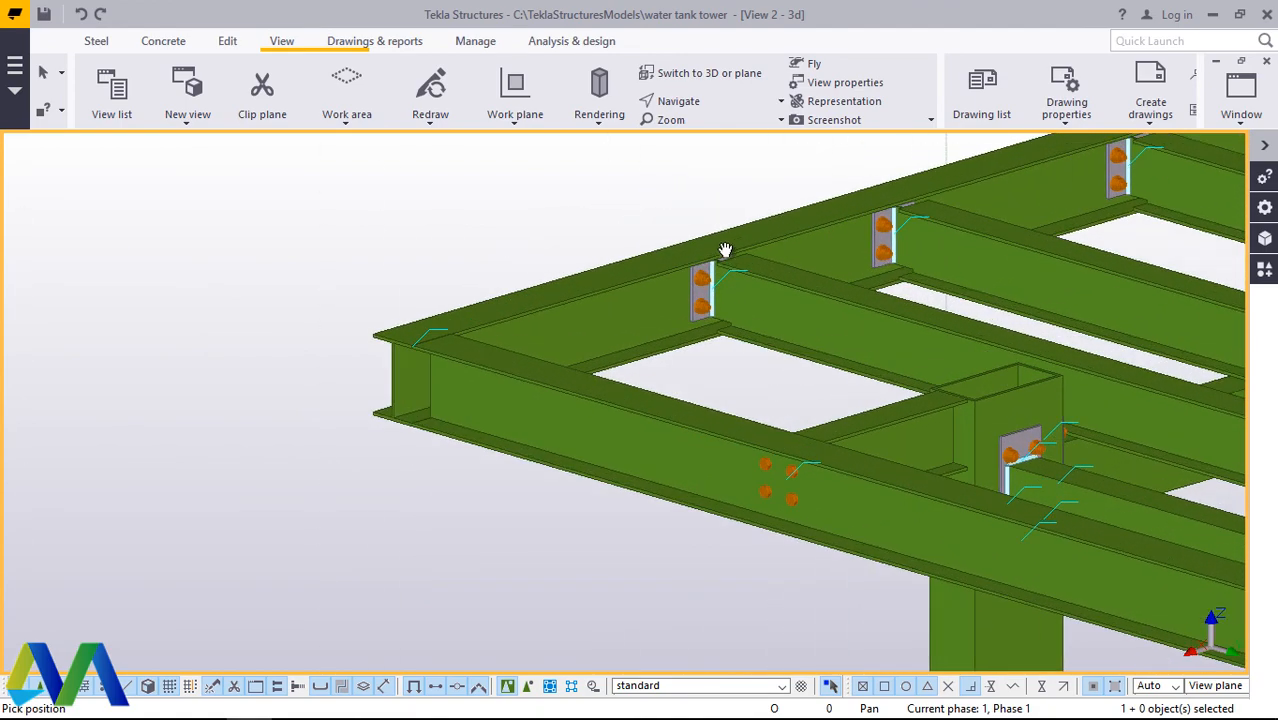
pyautogui.scroll(-6, 693, 379)
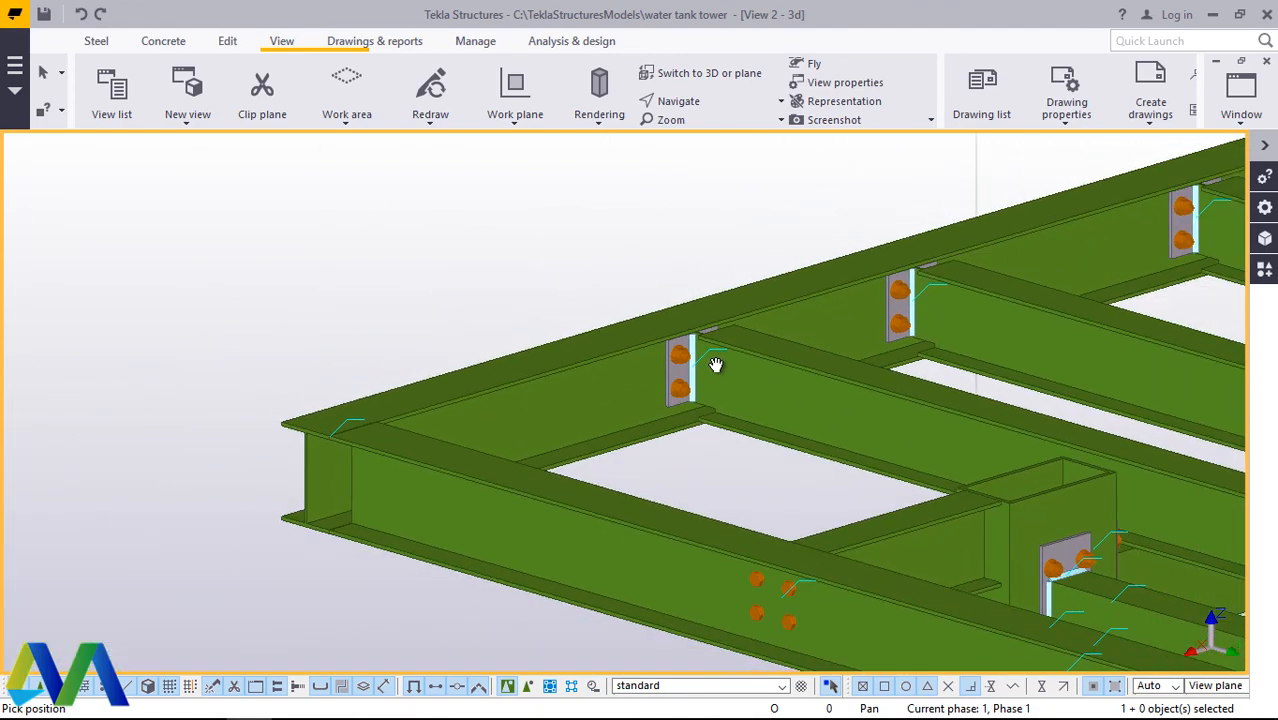
pyautogui.scroll(5, 431, 430)
pyautogui.scroll(-4, 431, 430)
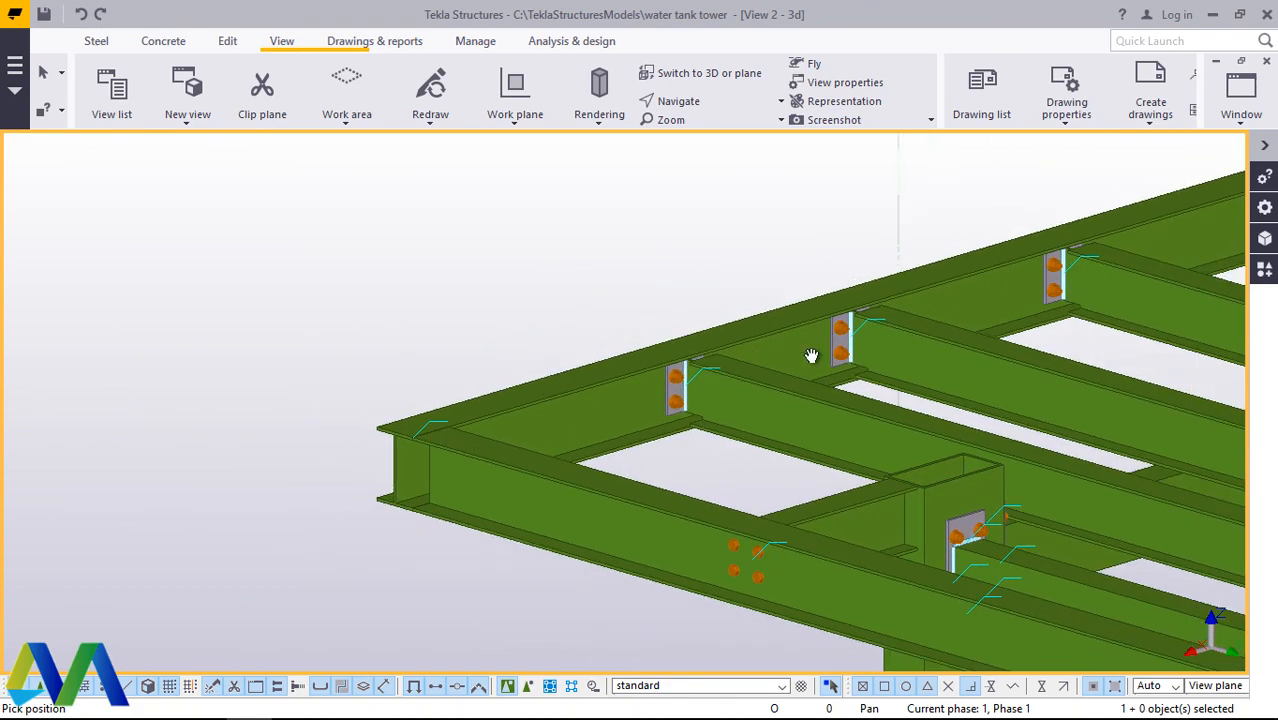
pyautogui.scroll(5, 873, 280)
pyautogui.scroll(1, 895, 340)
pyautogui.rightClick(899, 338)
pyautogui.click(965, 355)
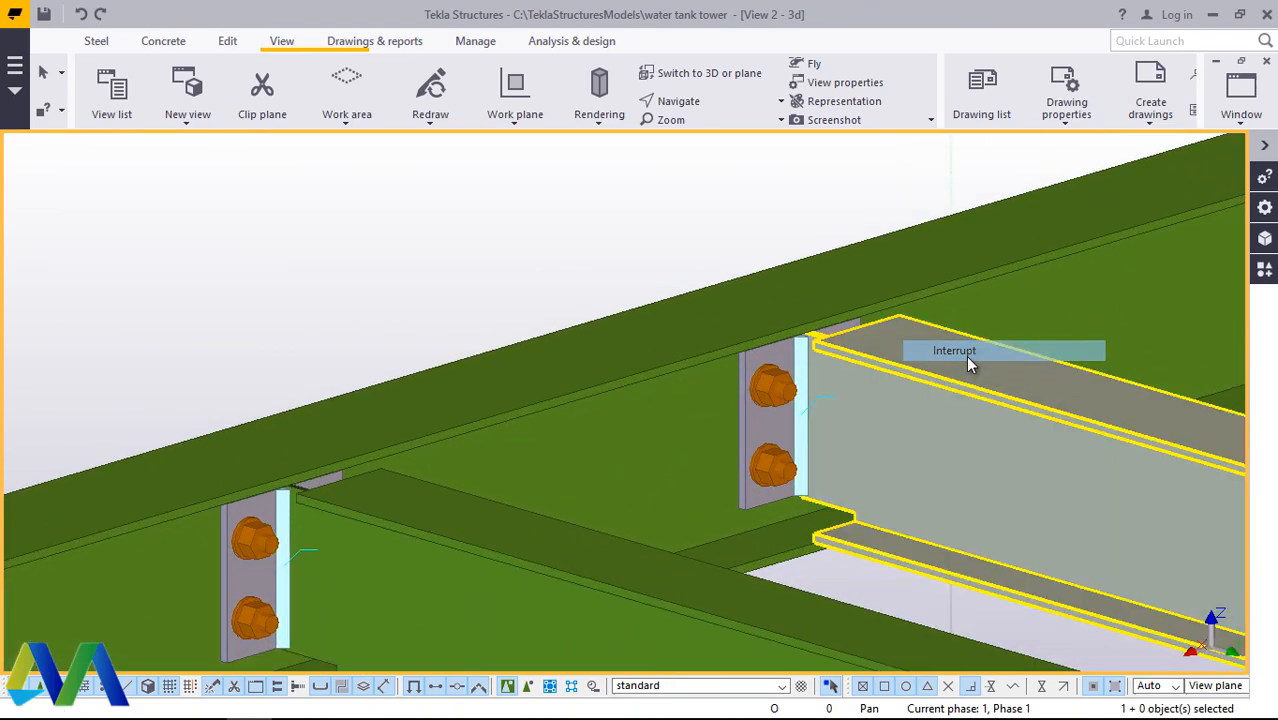
# Step: Create a steel beam about 4400 mm long across the inner long beams' top flange ends, beside the edge beam, and end the command
pyautogui.click(97, 42)
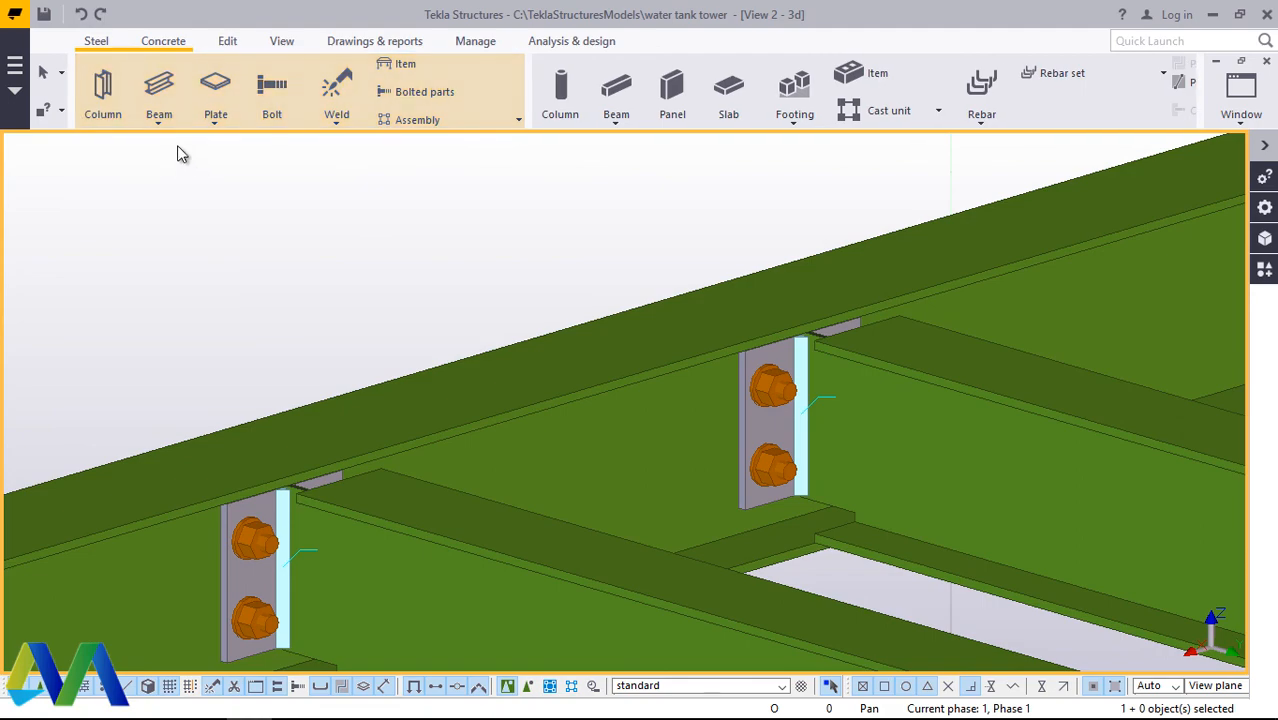
pyautogui.click(159, 112)
pyautogui.scroll(-5, 636, 448)
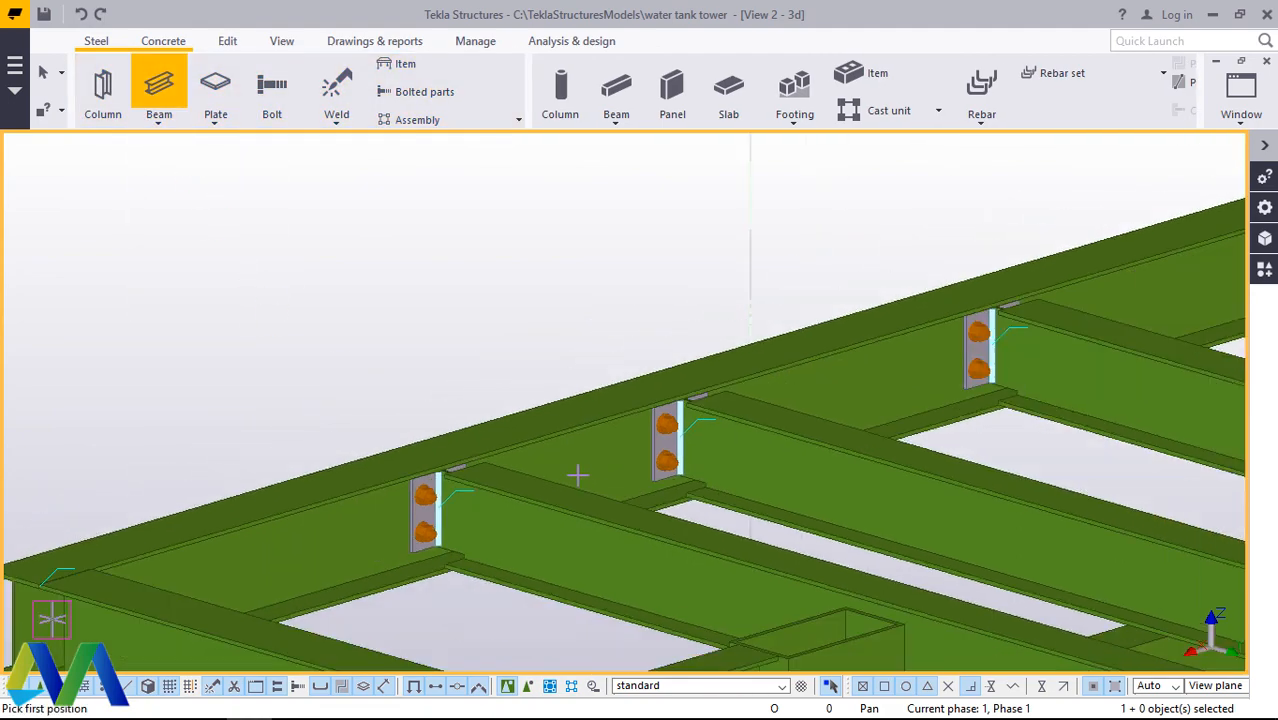
pyautogui.scroll(1, 1098, 262)
pyautogui.scroll(-4, 508, 446)
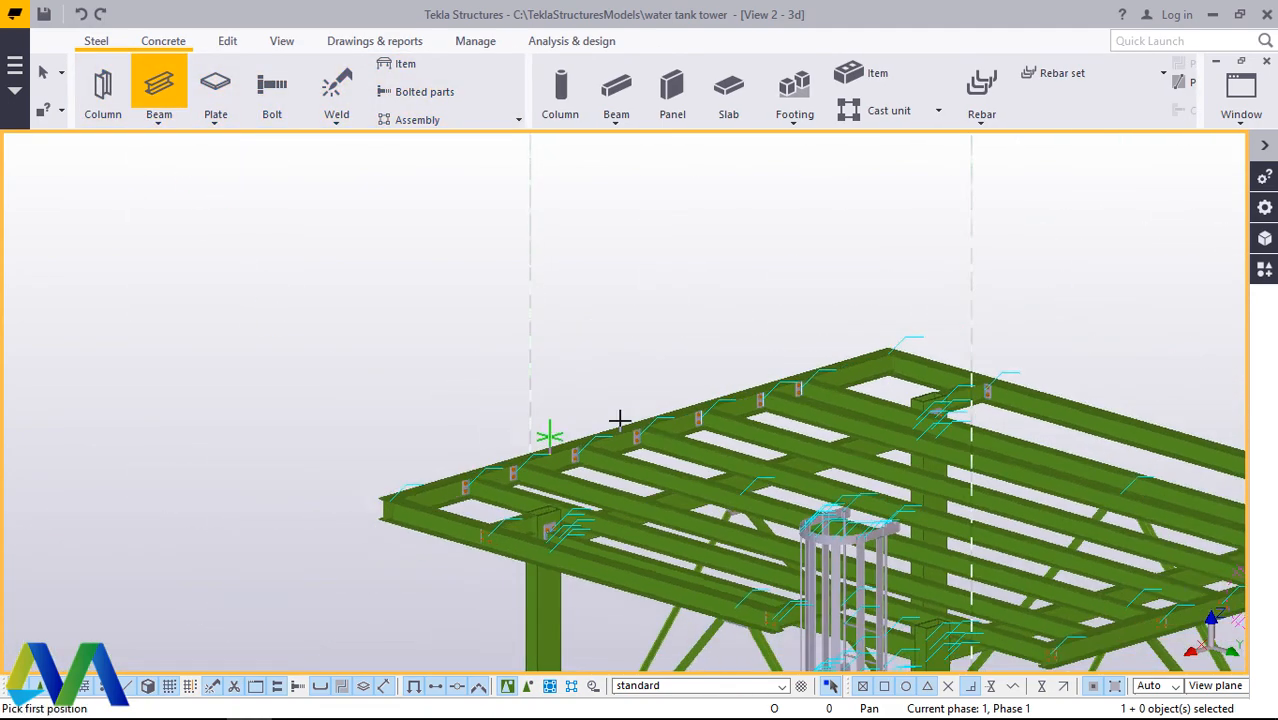
pyautogui.scroll(6, 805, 371)
pyautogui.scroll(8, 815, 387)
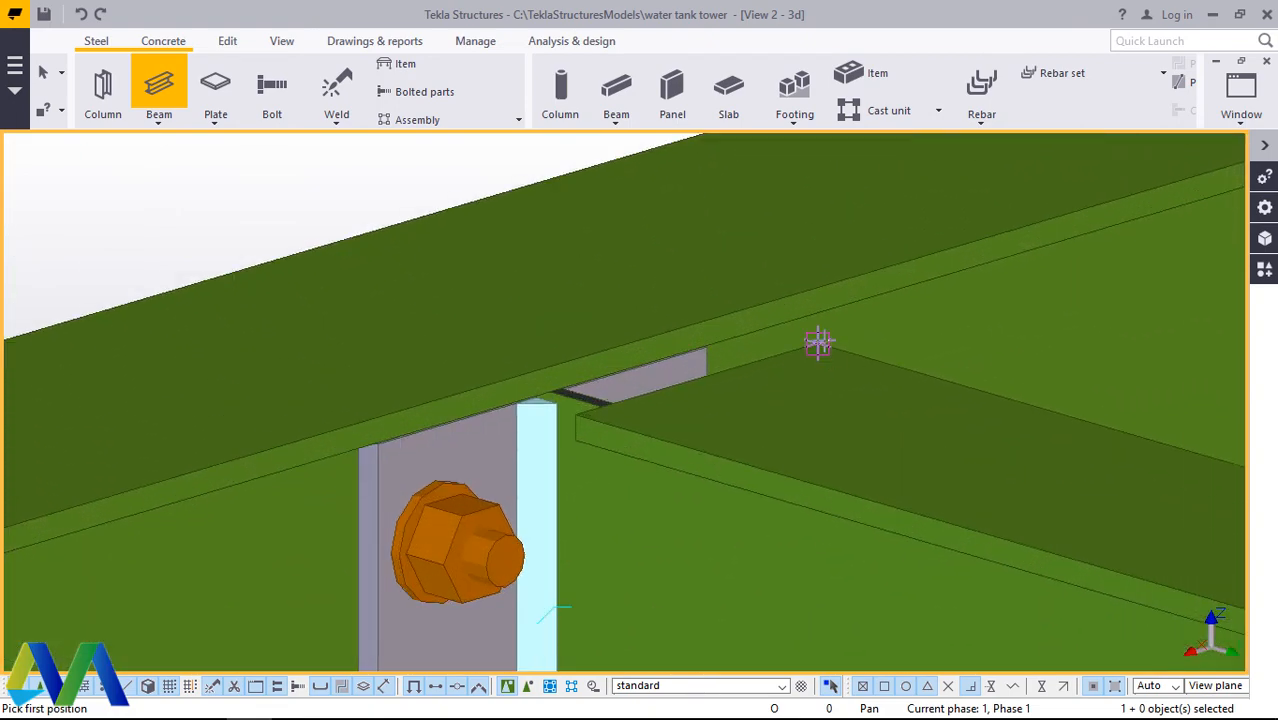
pyautogui.click(817, 343)
pyautogui.scroll(-8, 1000, 370)
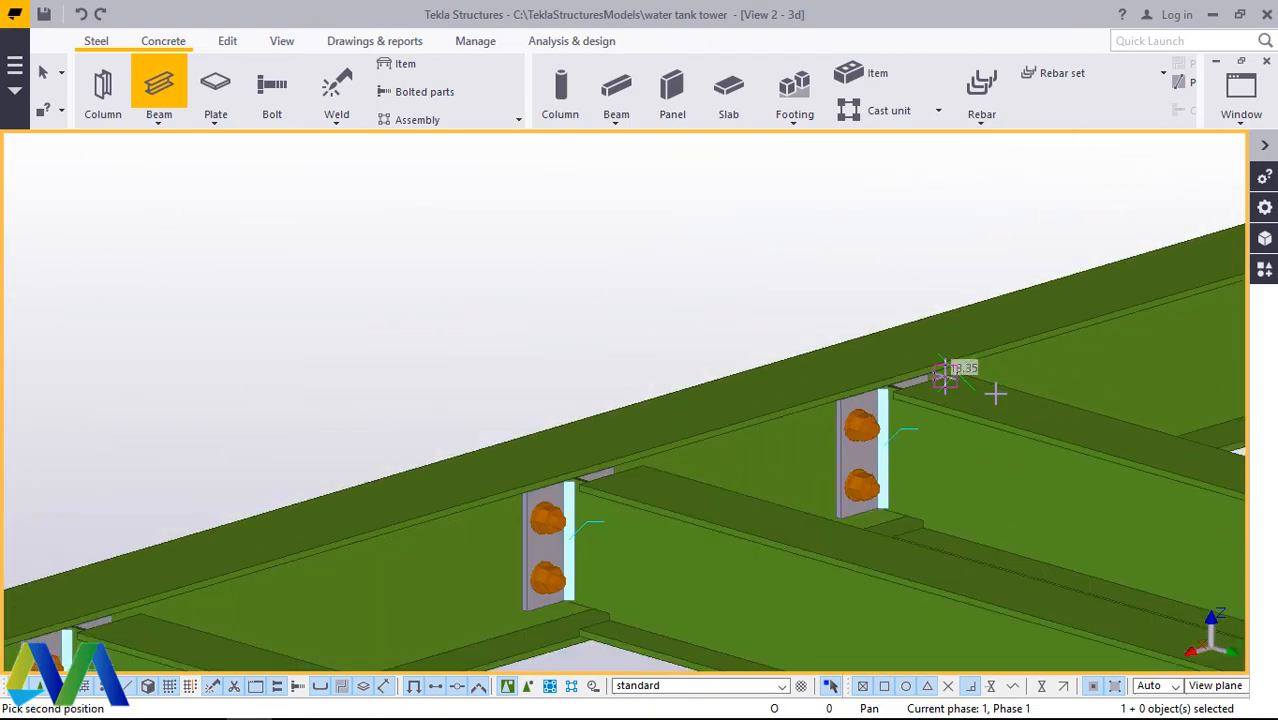
pyautogui.scroll(8, 1010, 368)
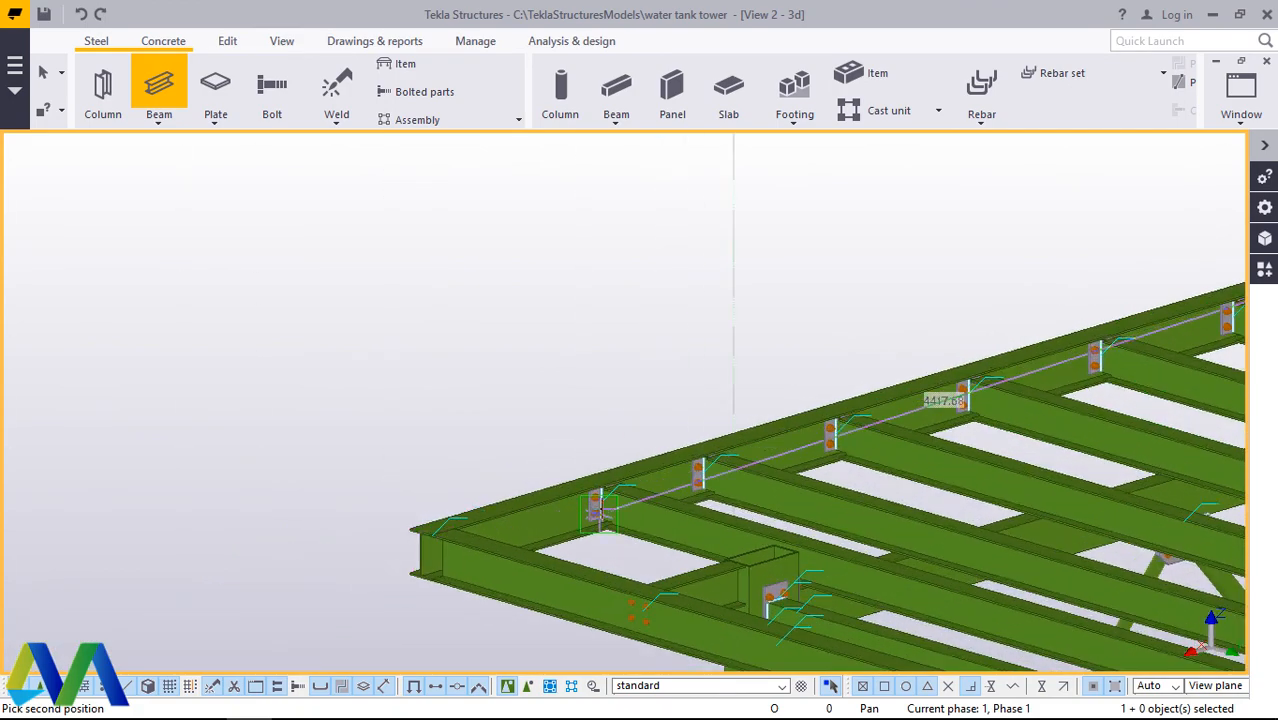
pyautogui.scroll(5, 607, 470)
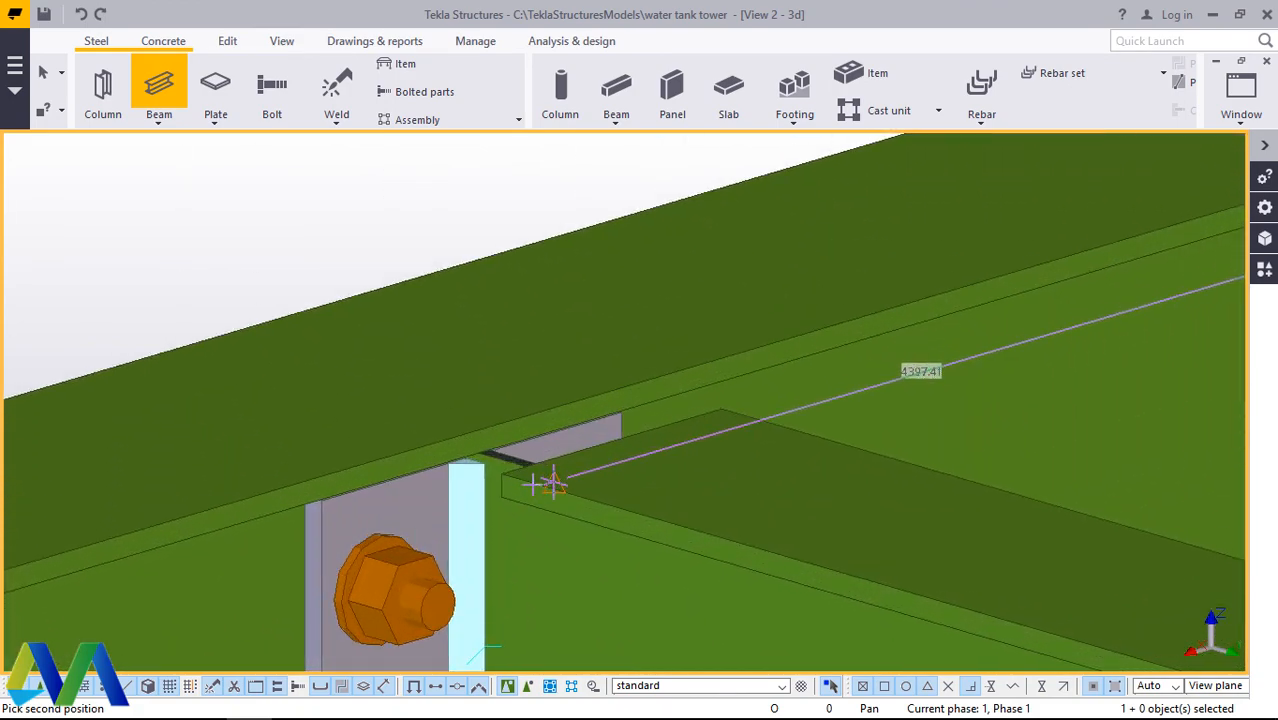
pyautogui.click(505, 476)
pyautogui.rightClick(624, 464)
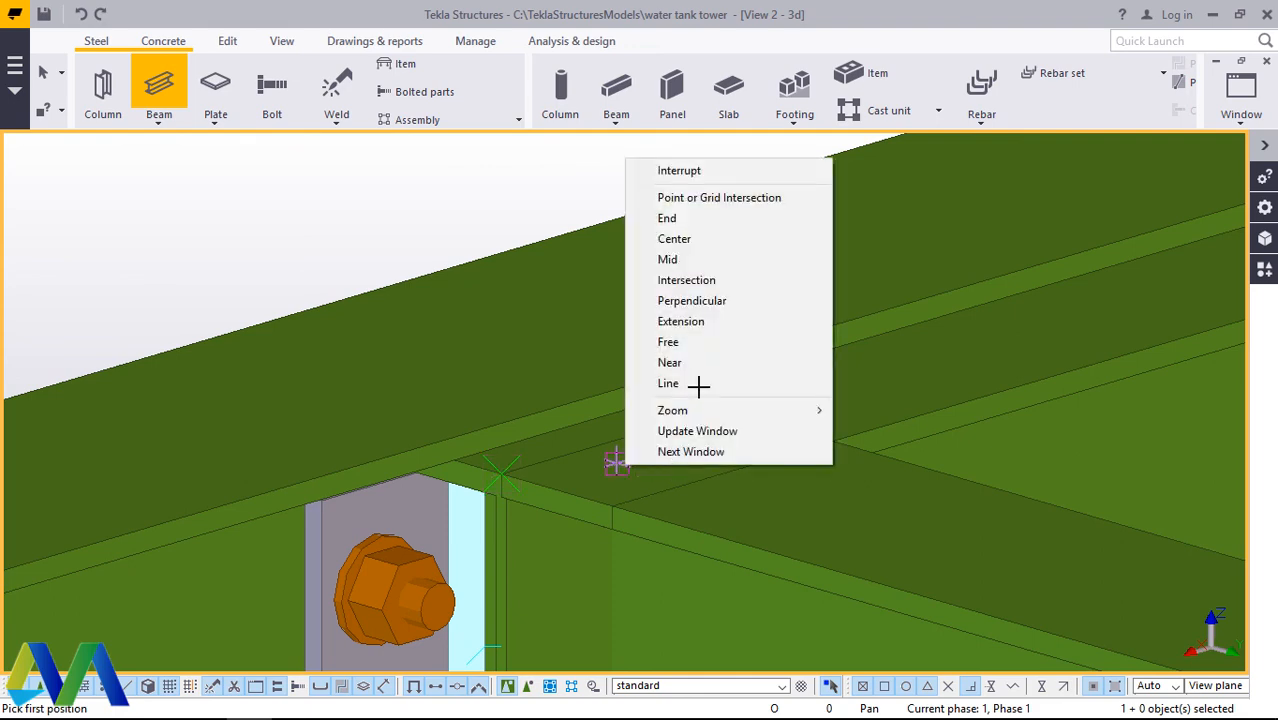
pyautogui.click(636, 196)
# Step: Modify the new beam's position to Left on plane and Front at depth so it sits on top of the long beams
pyautogui.doubleClick(990, 362)
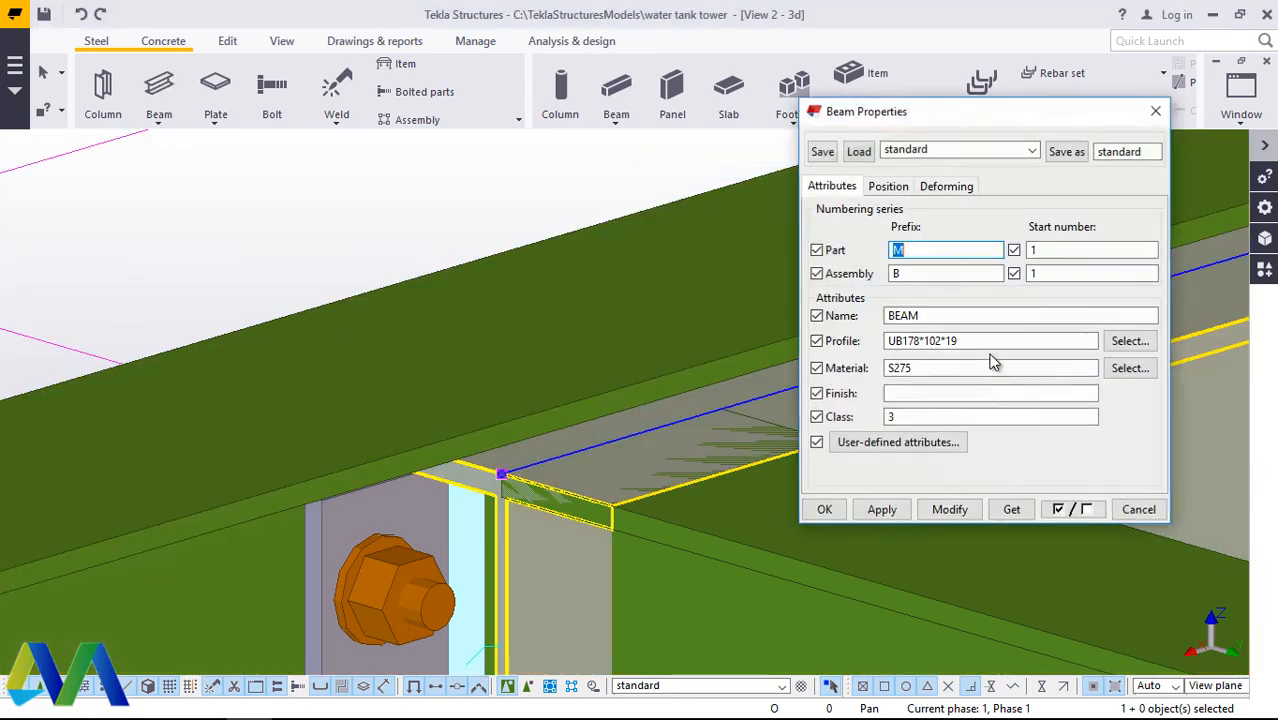
pyautogui.click(887, 186)
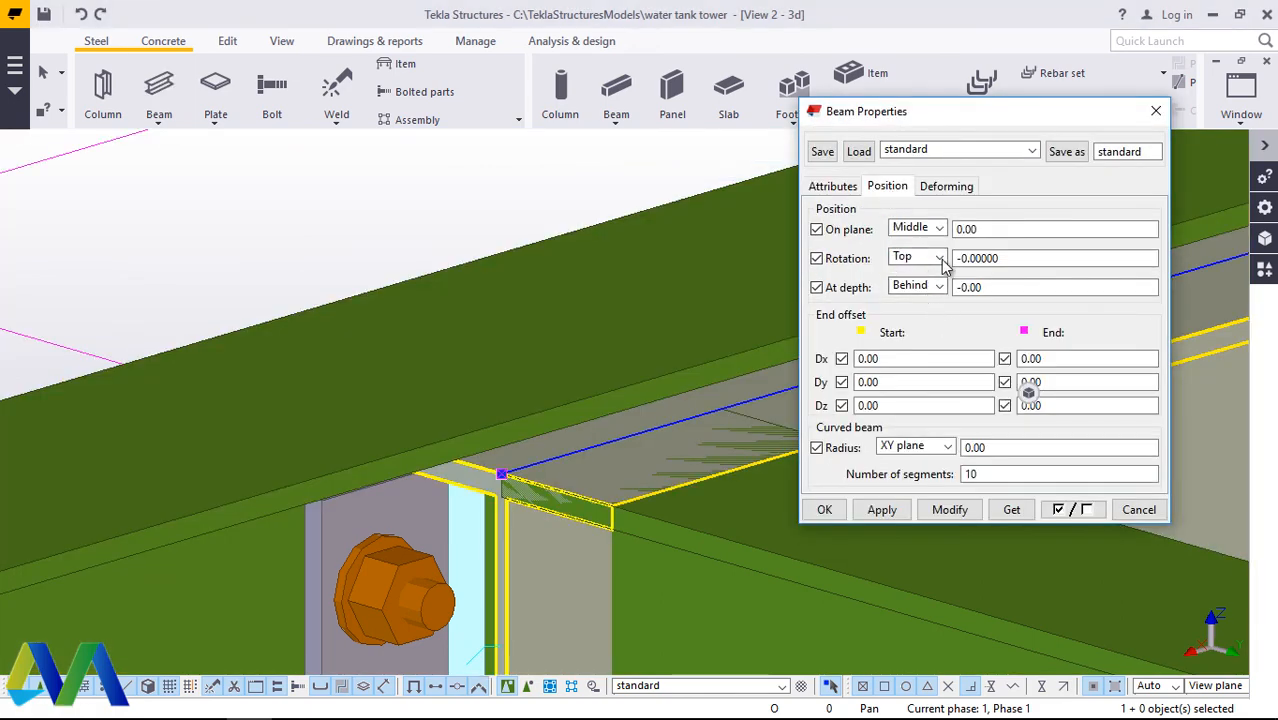
pyautogui.click(940, 229)
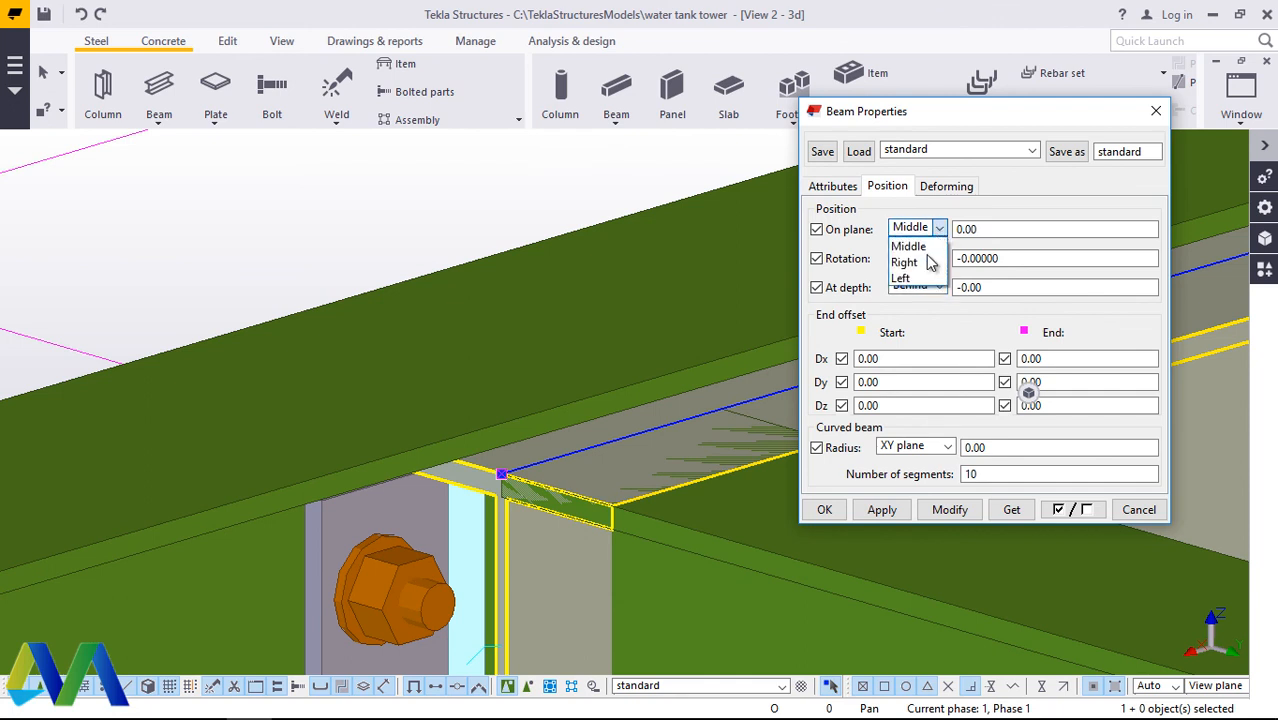
pyautogui.click(905, 278)
pyautogui.click(950, 510)
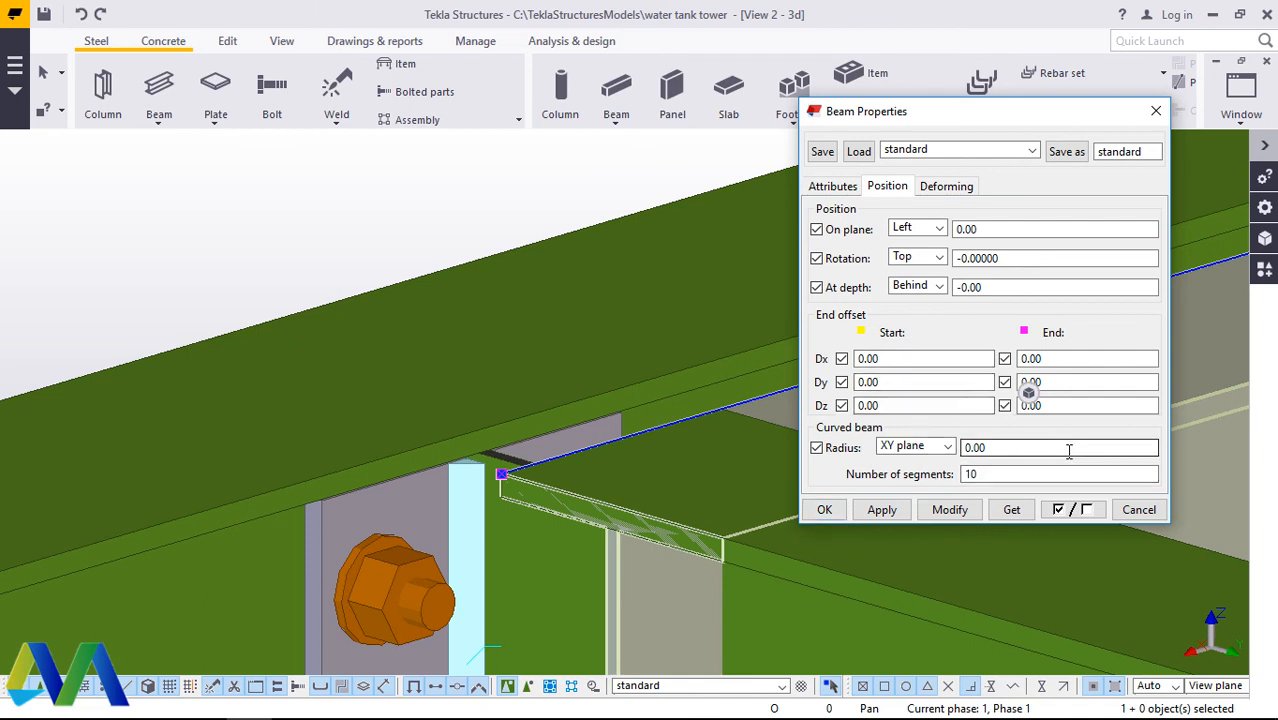
pyautogui.click(918, 287)
pyautogui.click(912, 321)
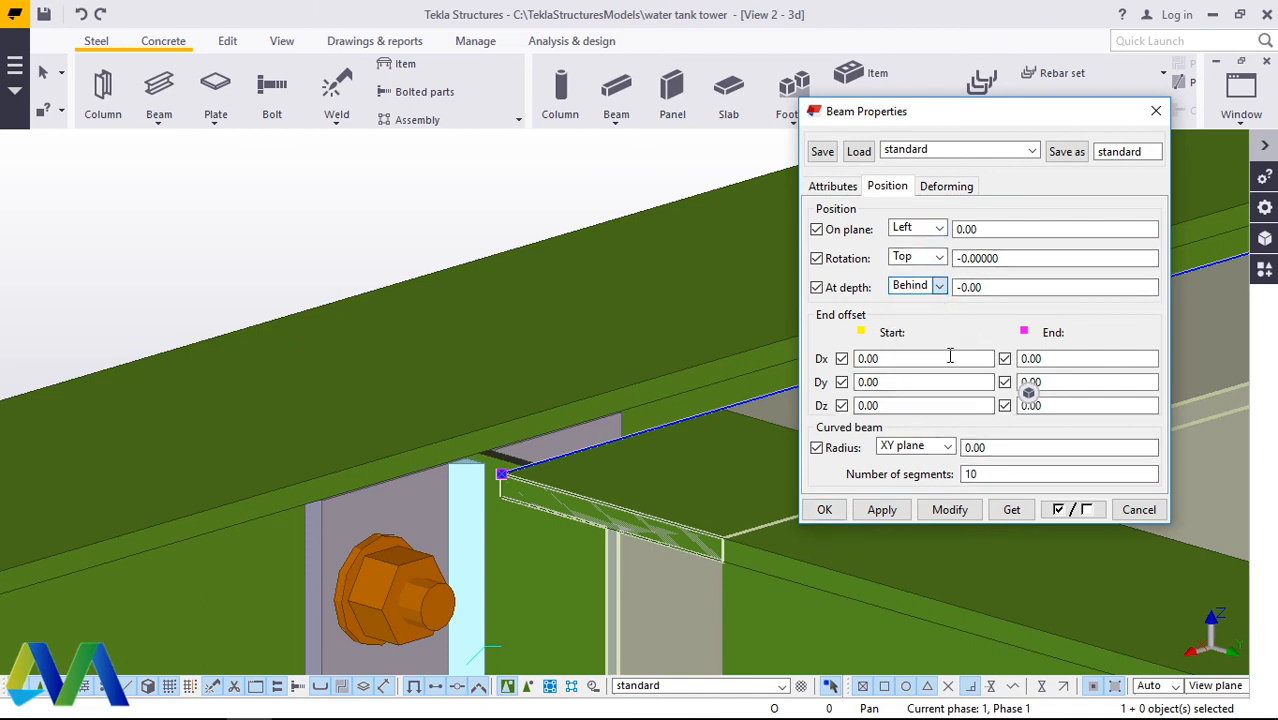
pyautogui.click(950, 510)
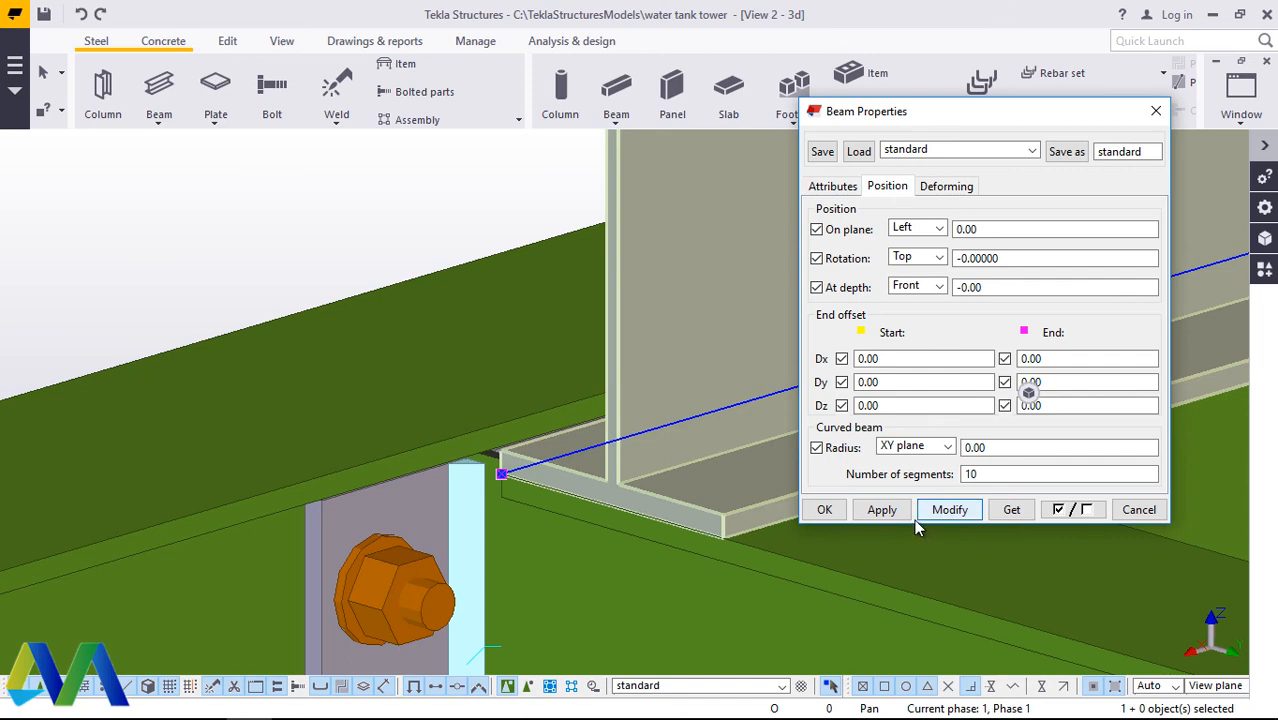
# Step: Choose the ALUM_GRTG plate profile from the profile catalog as the new beam's profile
pyautogui.click(840, 188)
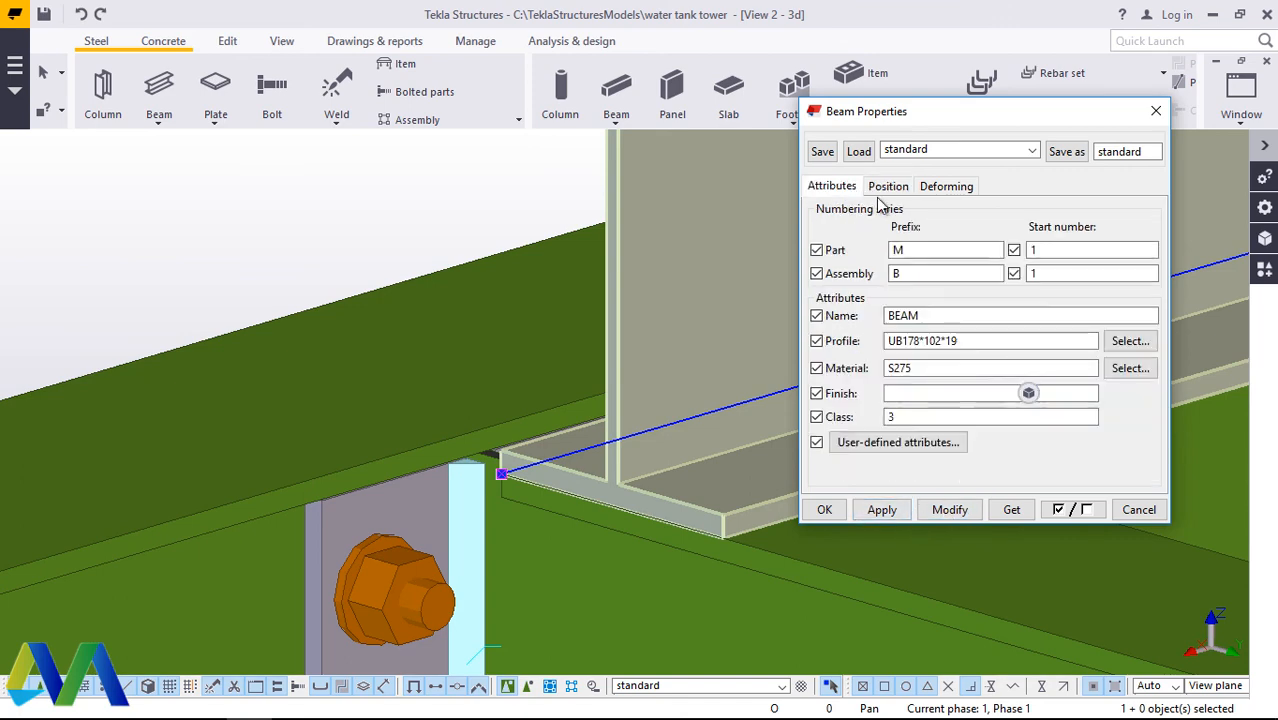
pyautogui.click(1131, 341)
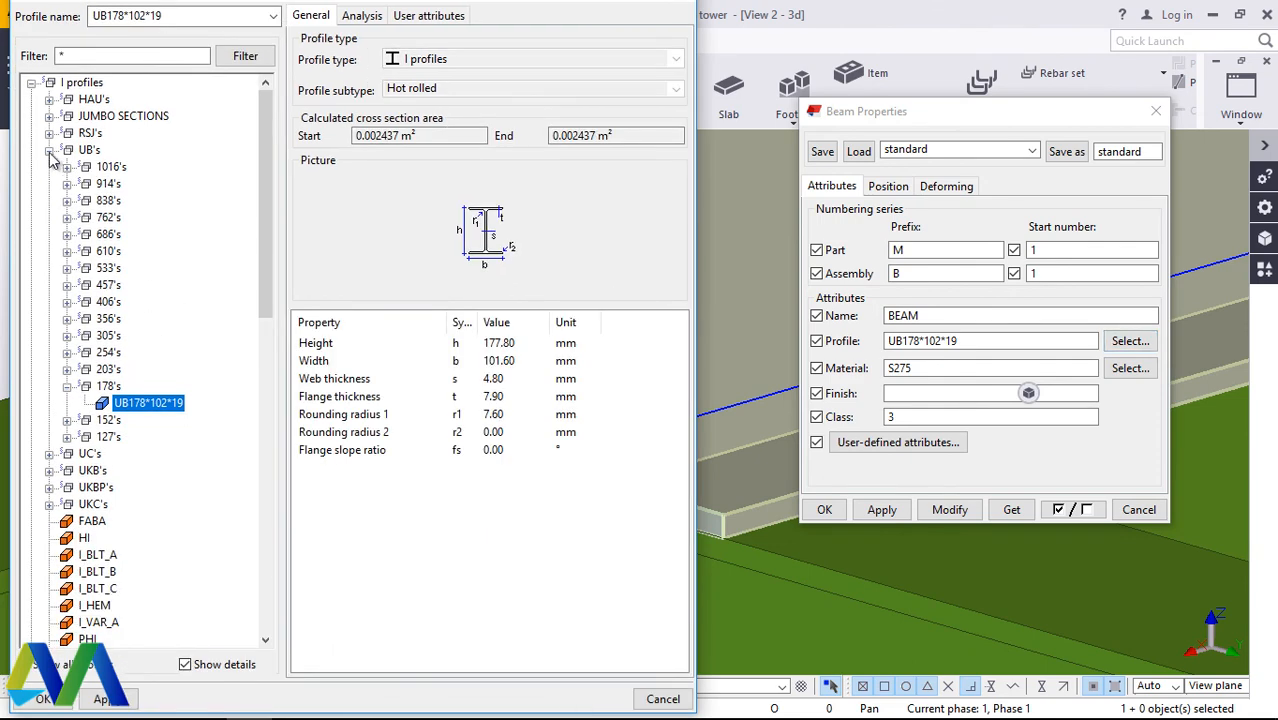
pyautogui.click(50, 152)
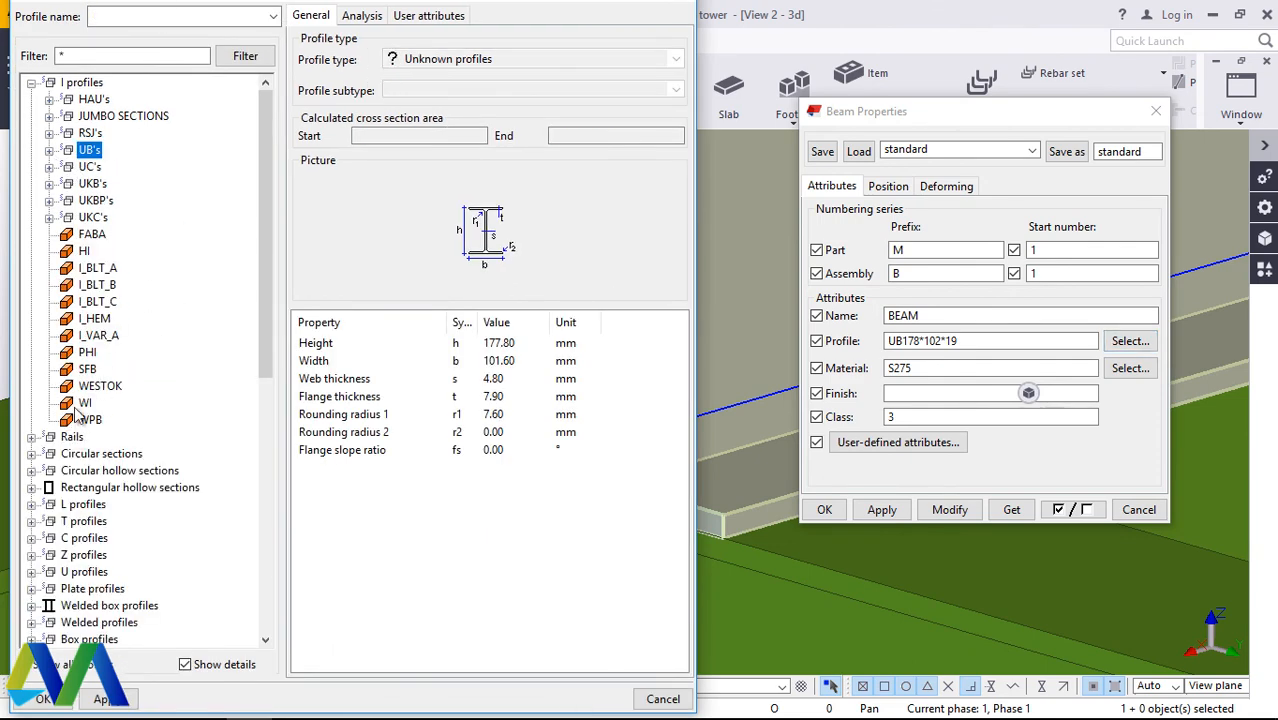
pyautogui.scroll(-6, 150, 352)
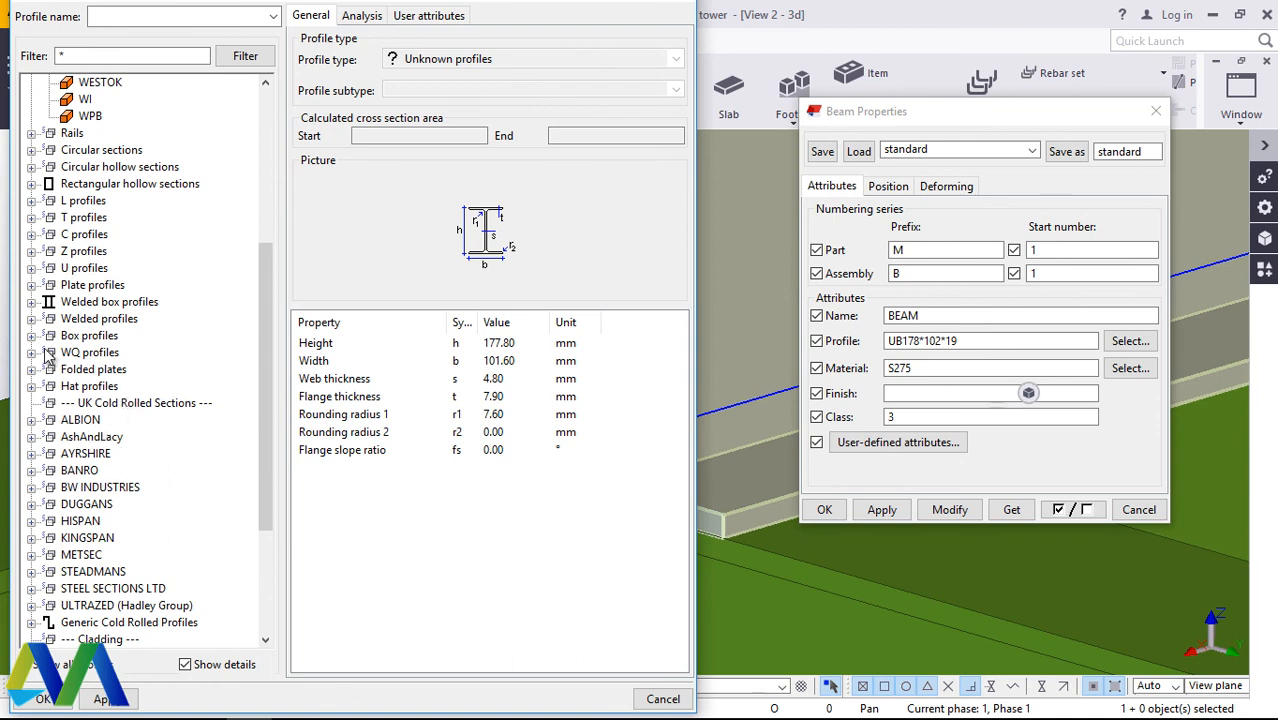
pyautogui.click(32, 285)
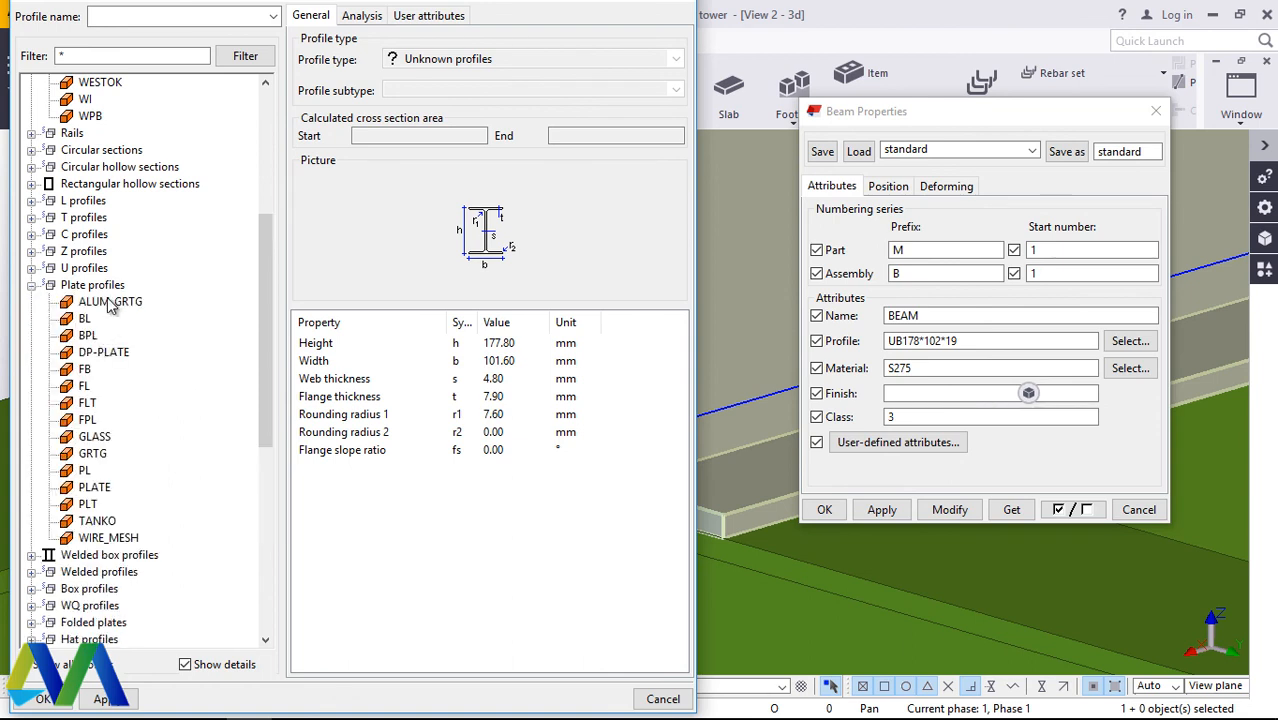
pyautogui.click(110, 302)
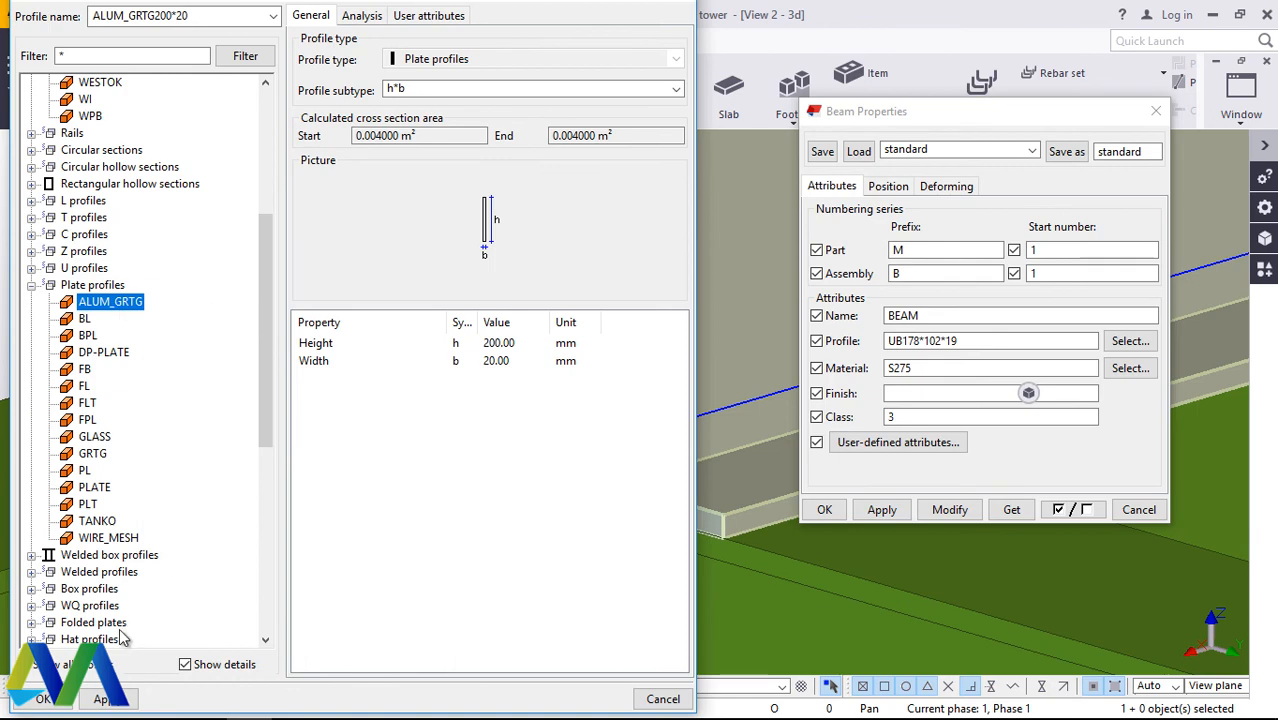
pyautogui.click(108, 699)
pyautogui.click(42, 699)
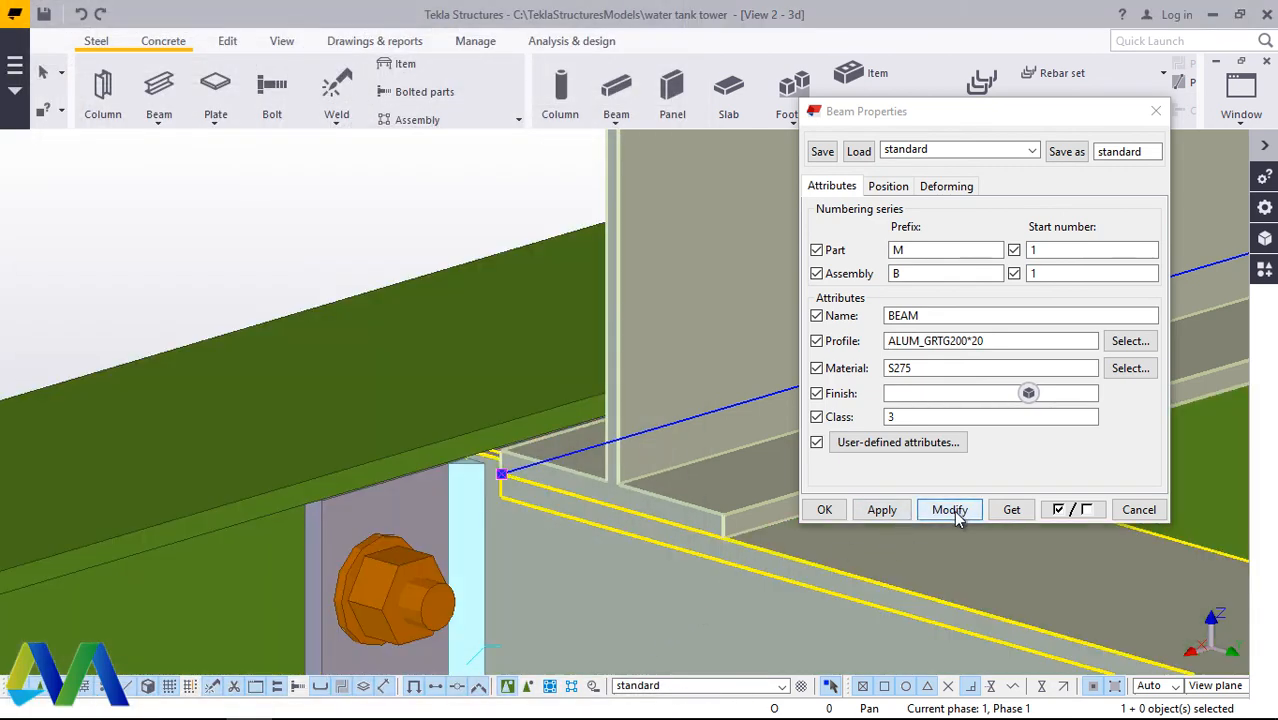
# Step: Modify the selected beam's profile size to ALUM_GRTG60*20 and accept its properties
pyautogui.click(963, 341)
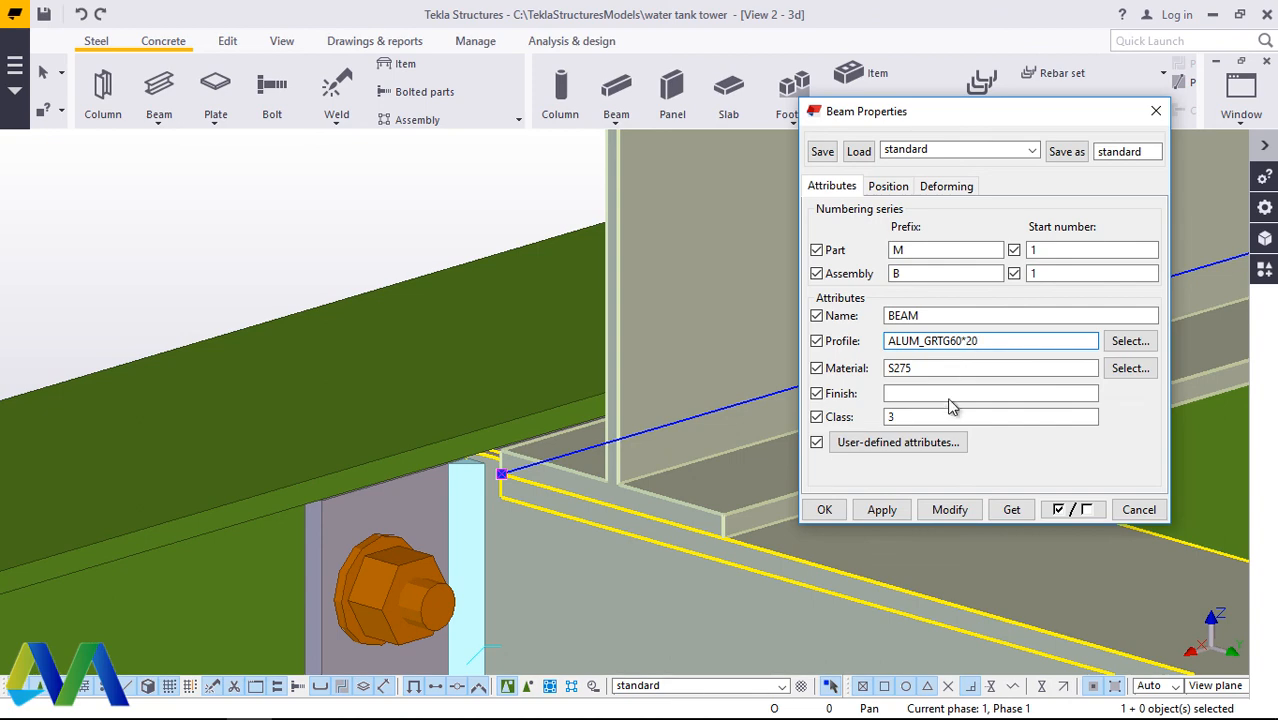
pyautogui.click(950, 509)
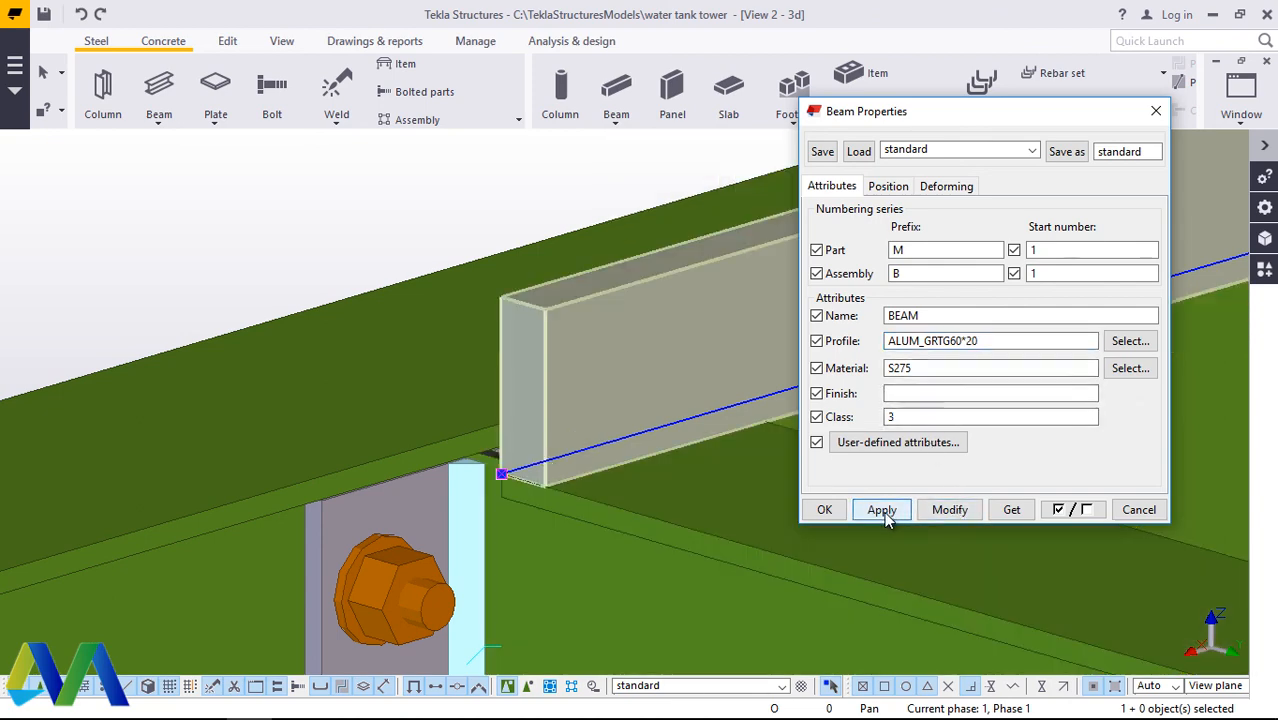
pyautogui.click(824, 509)
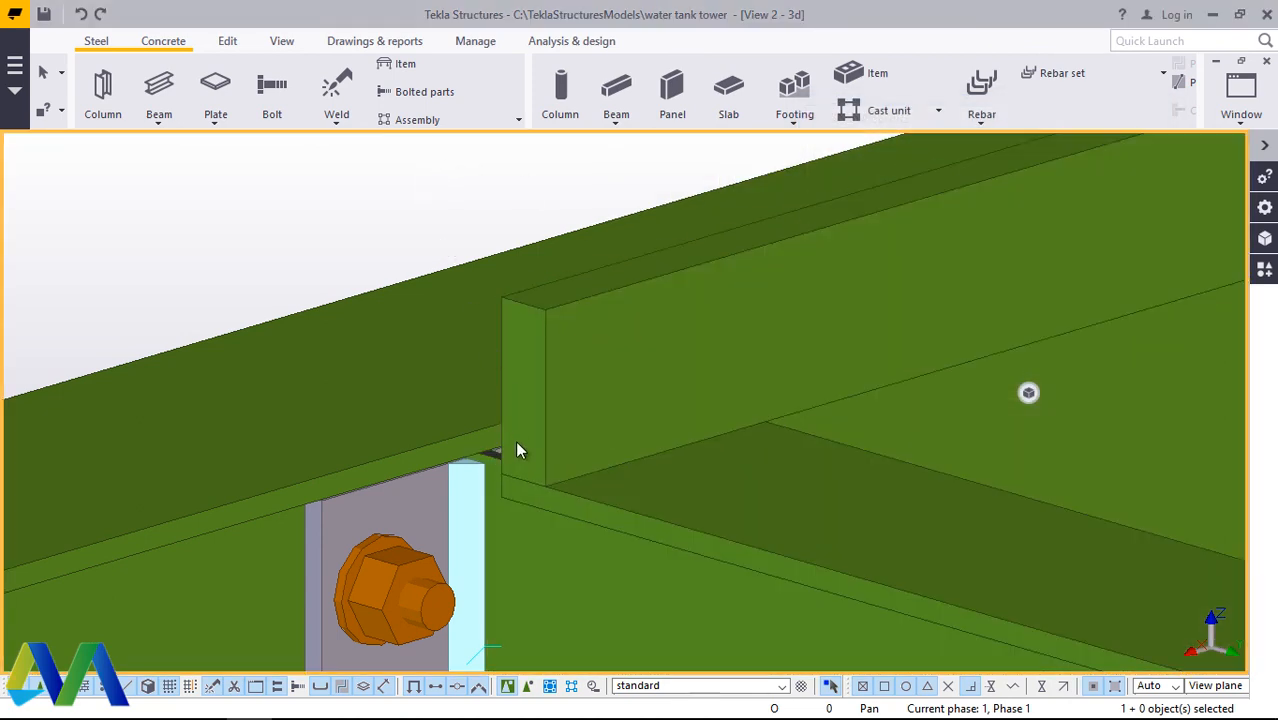
# Step: Examine the flat member along the edge beam, checking how far its end stops from the platform corner
pyautogui.scroll(-1, 539, 460)
pyautogui.moveTo(539, 460); pyautogui.dragTo(497, 343, button='middle')
pyautogui.scroll(-5, 346, 514)
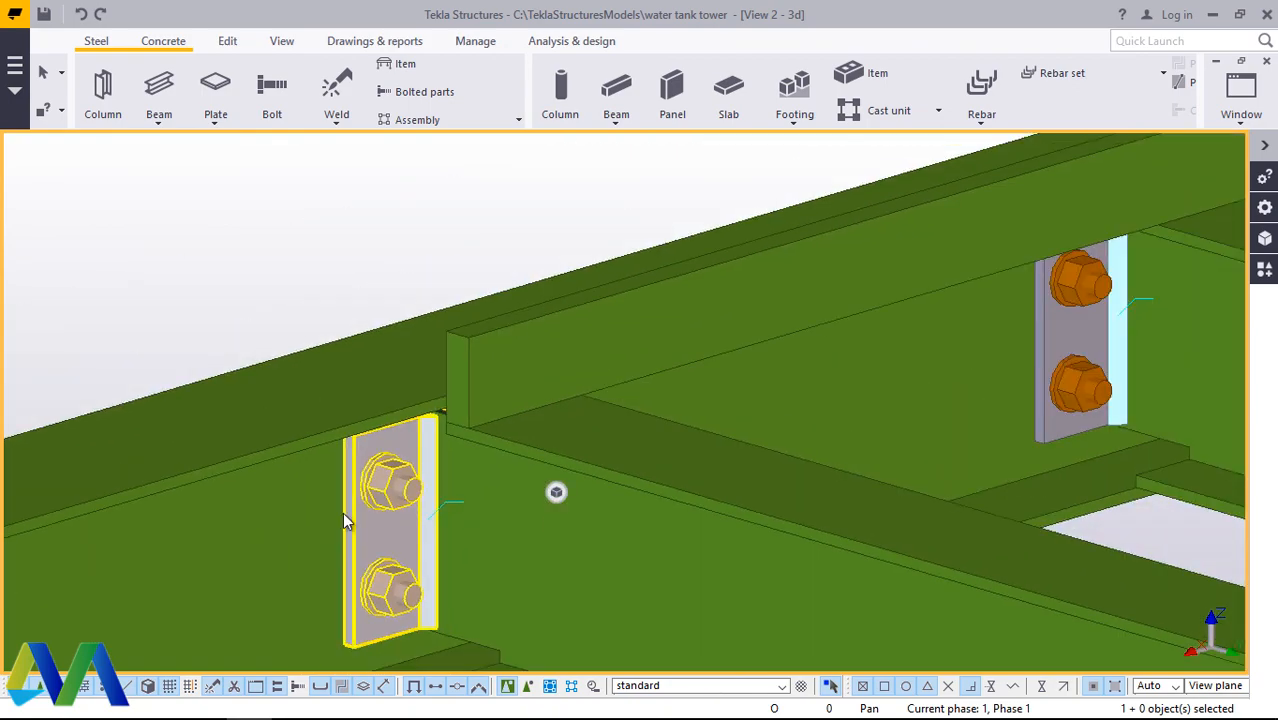
pyautogui.scroll(-9, 476, 471)
pyautogui.scroll(1, 960, 327)
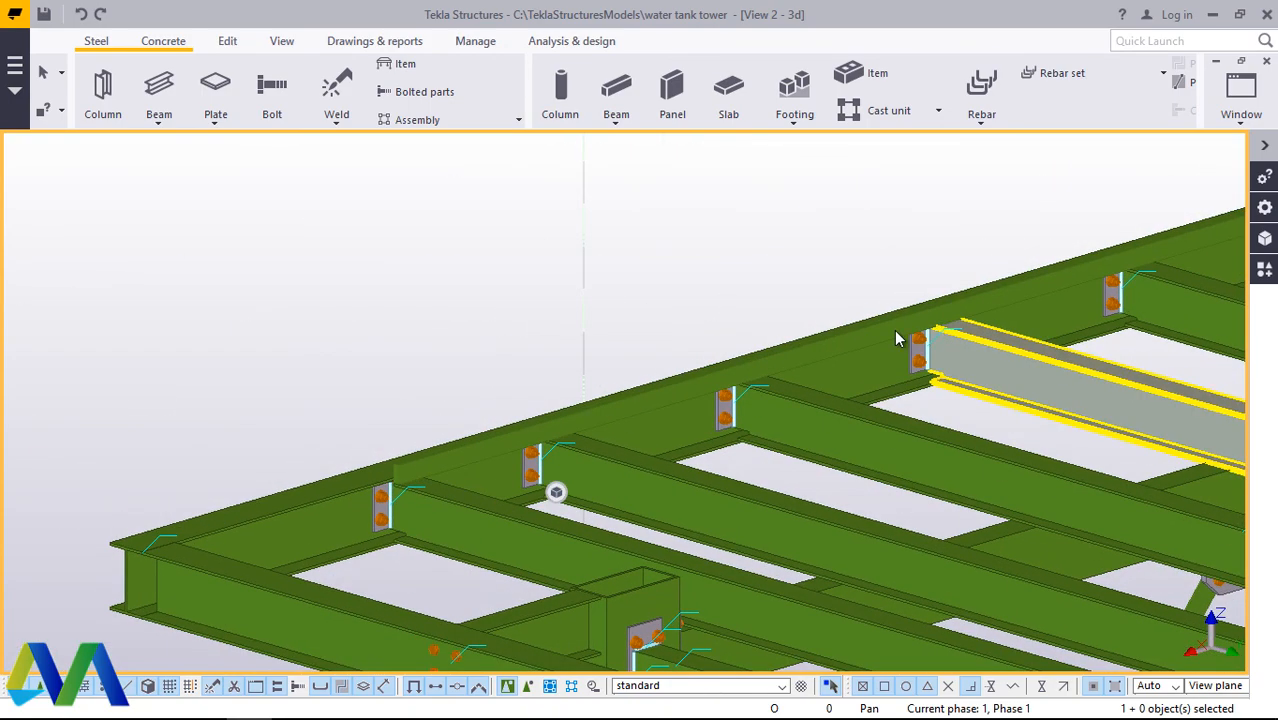
pyautogui.scroll(-1, 895, 331)
pyautogui.scroll(4, 409, 472)
pyautogui.scroll(3, 657, 398)
pyautogui.scroll(-5, 500, 440)
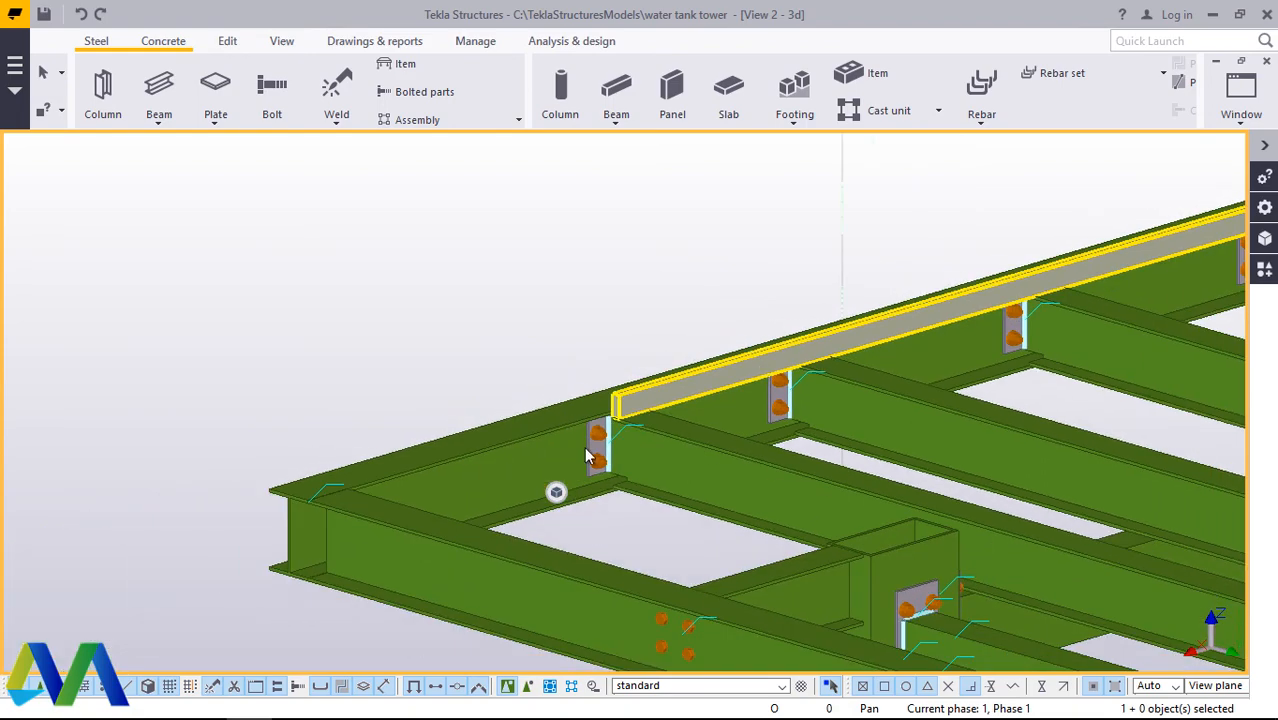
pyautogui.scroll(4, 313, 478)
pyautogui.scroll(1, 314, 478)
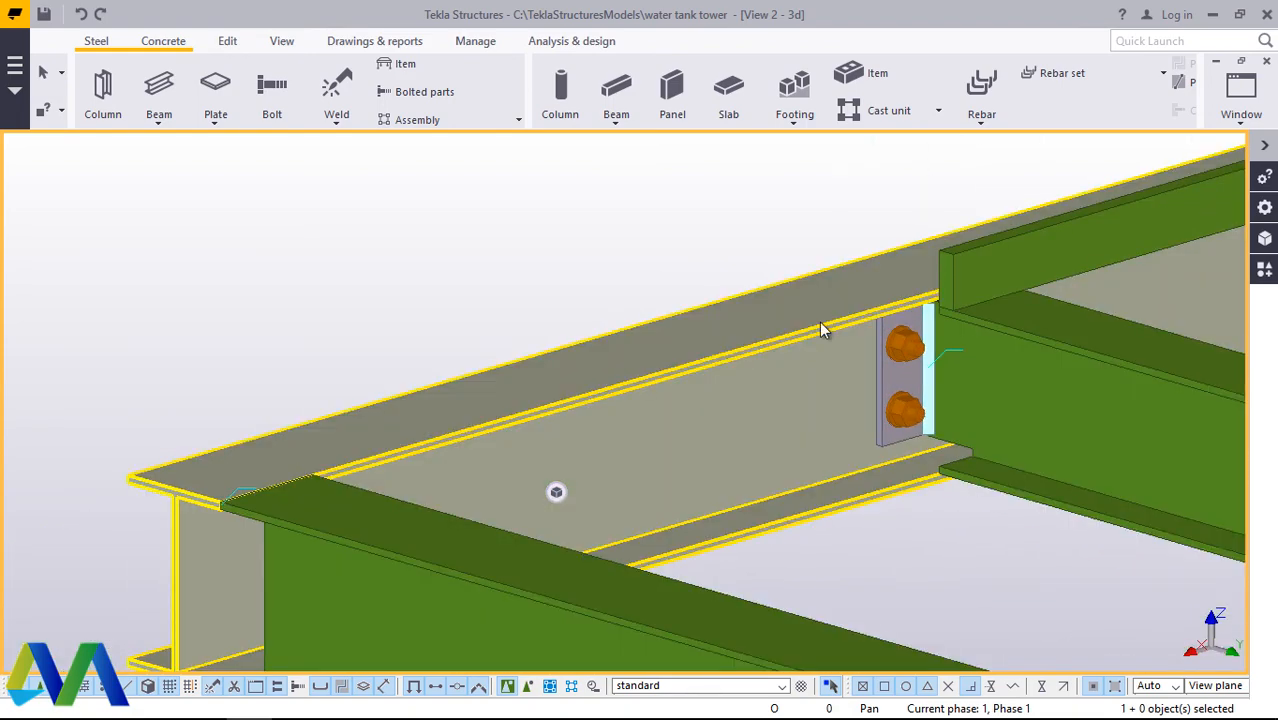
# Step: Try to extend the flat member towards the platform corner with a start Dx offset of 1200
pyautogui.doubleClick(975, 270)
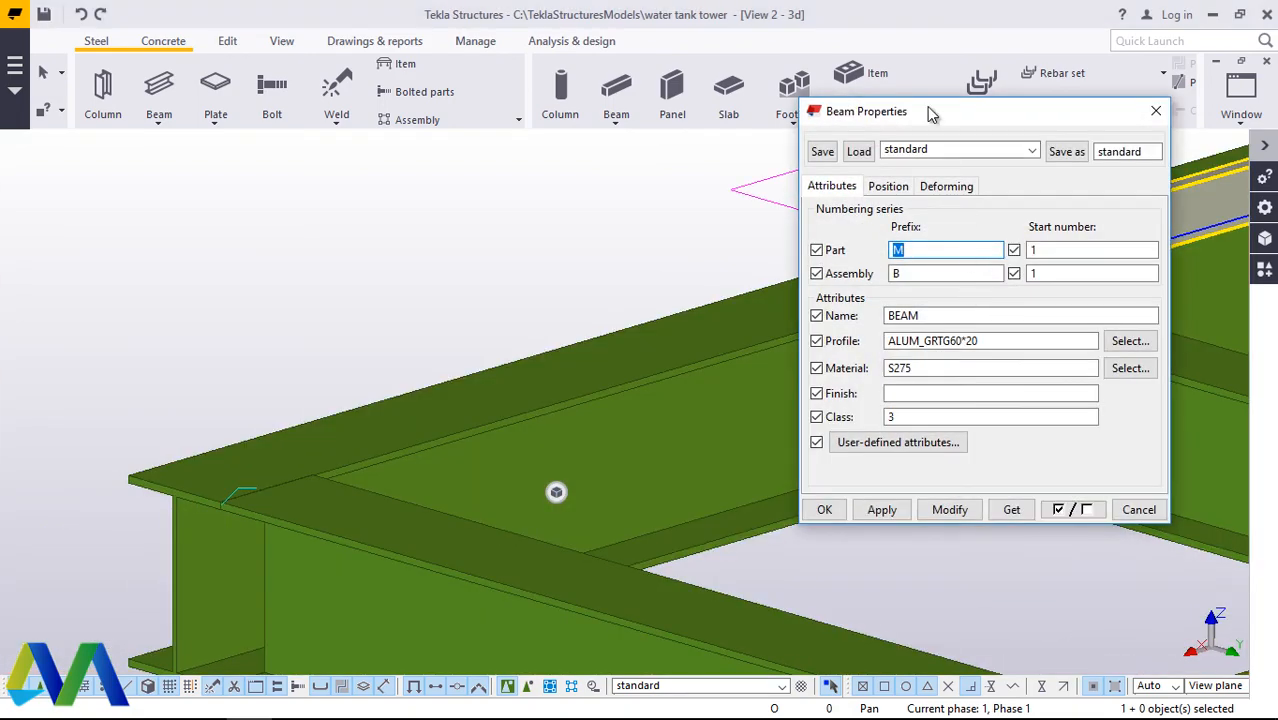
pyautogui.moveTo(927, 111); pyautogui.dragTo(219, 76)
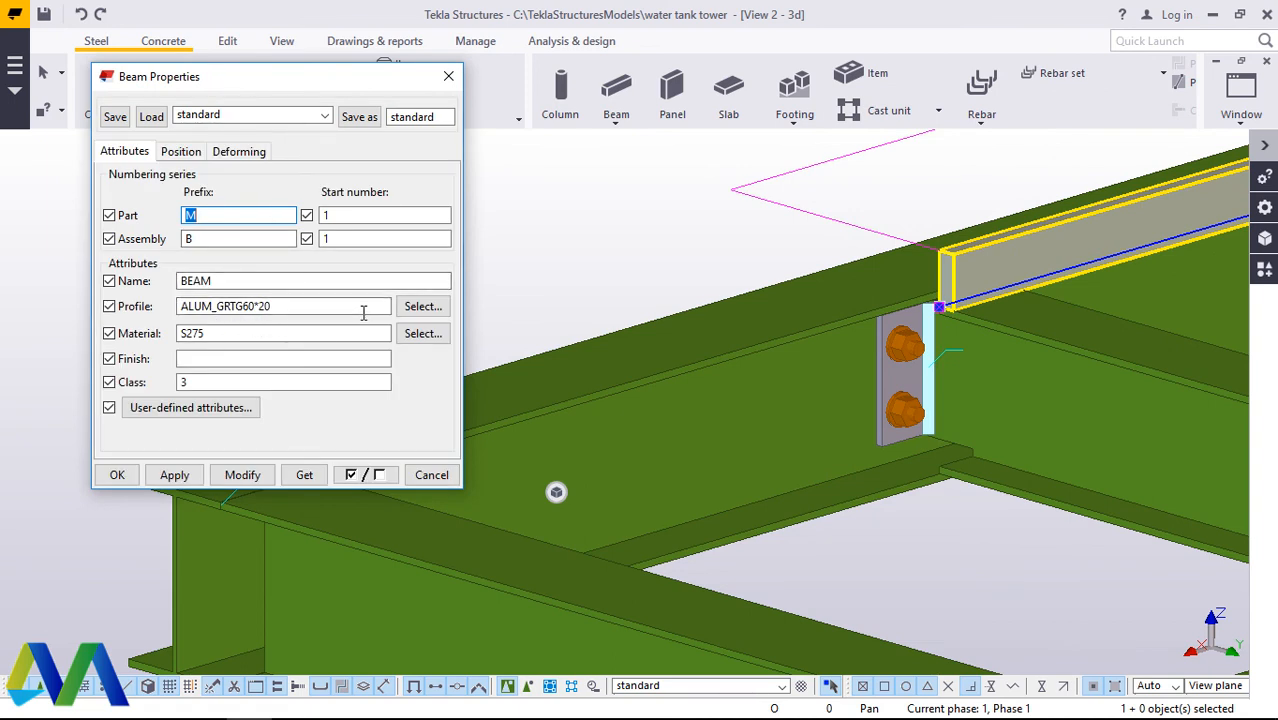
pyautogui.click(181, 152)
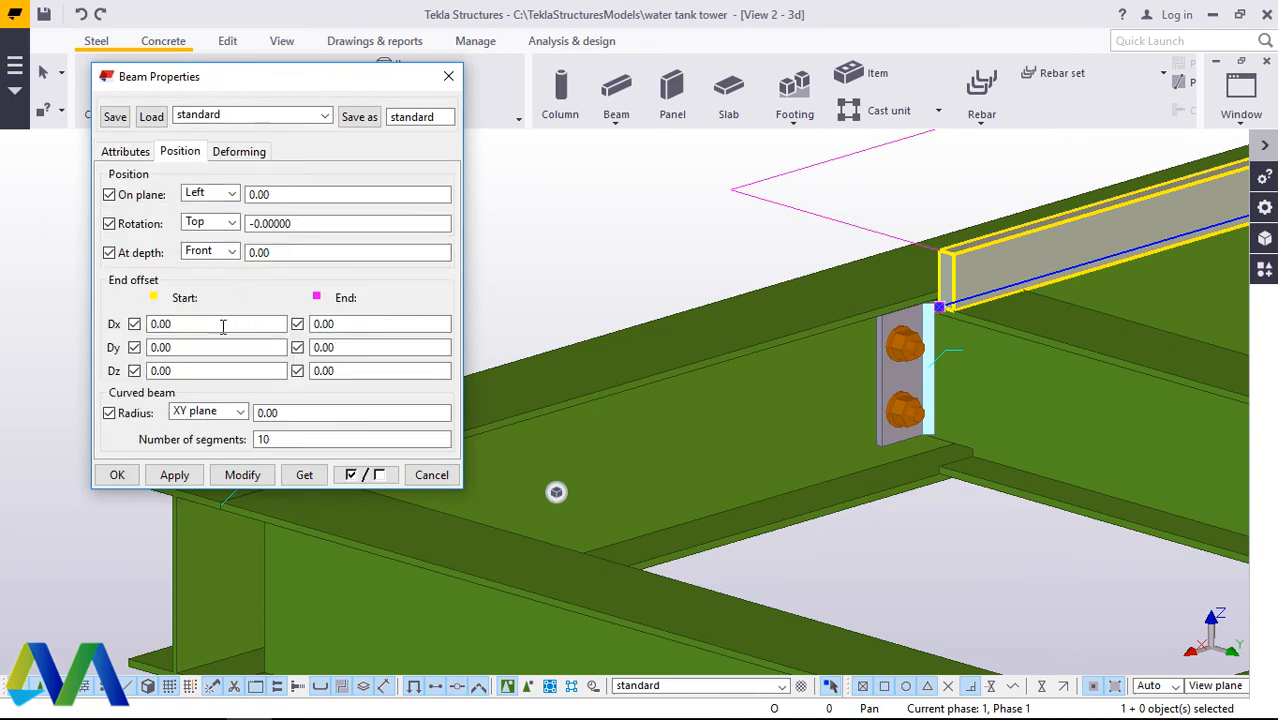
pyautogui.click(169, 324)
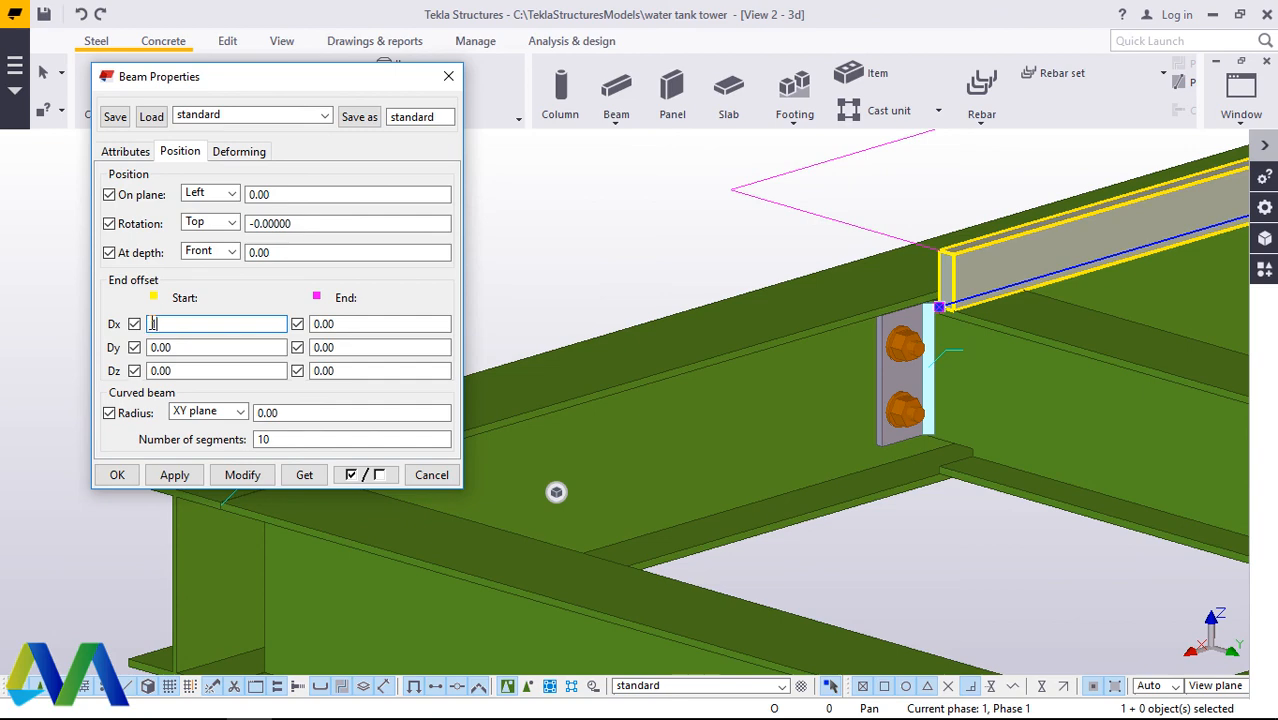
pyautogui.click(242, 475)
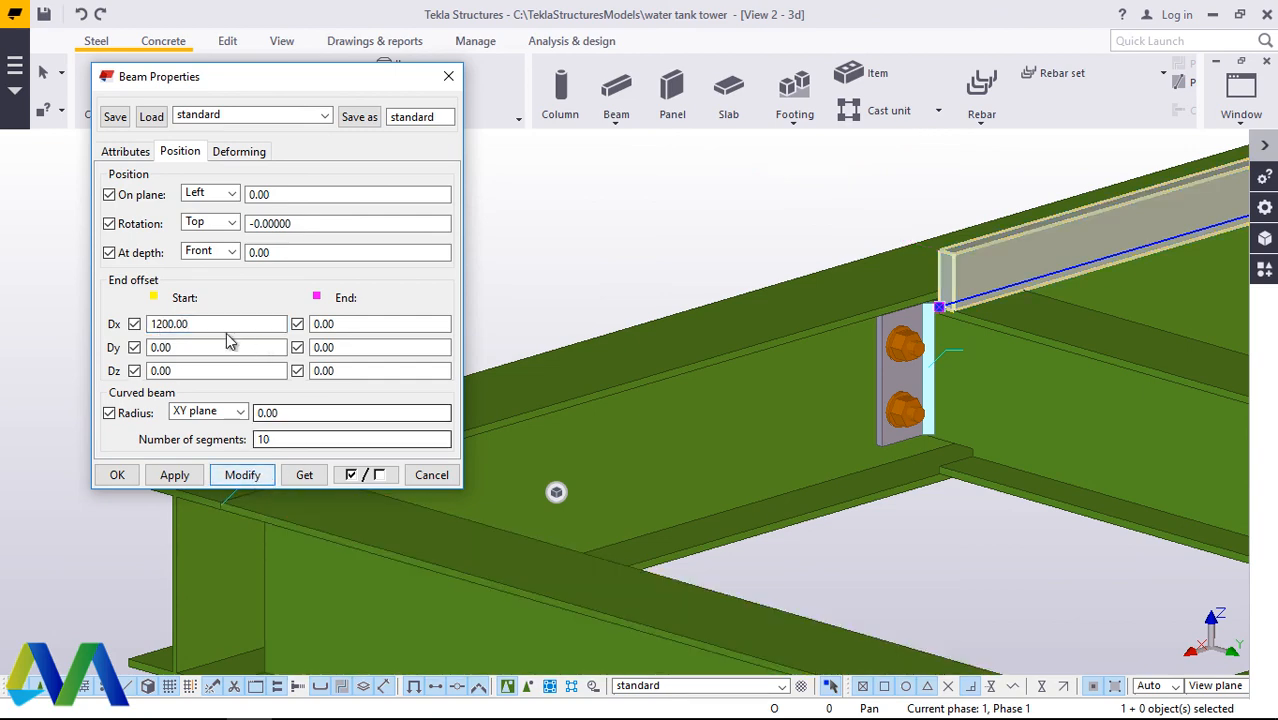
# Step: Modify the flat member's start Dx offset to -1200 and close its properties
pyautogui.click(151, 323)
pyautogui.write('-')
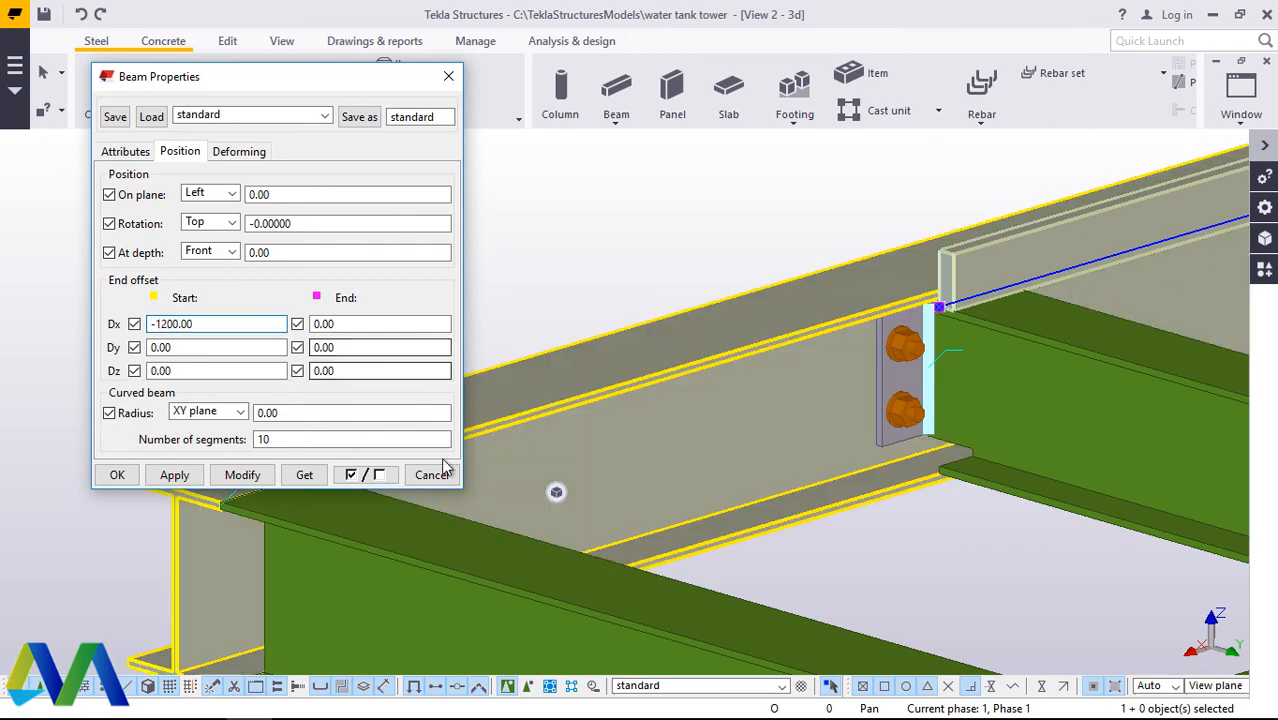
pyautogui.click(242, 475)
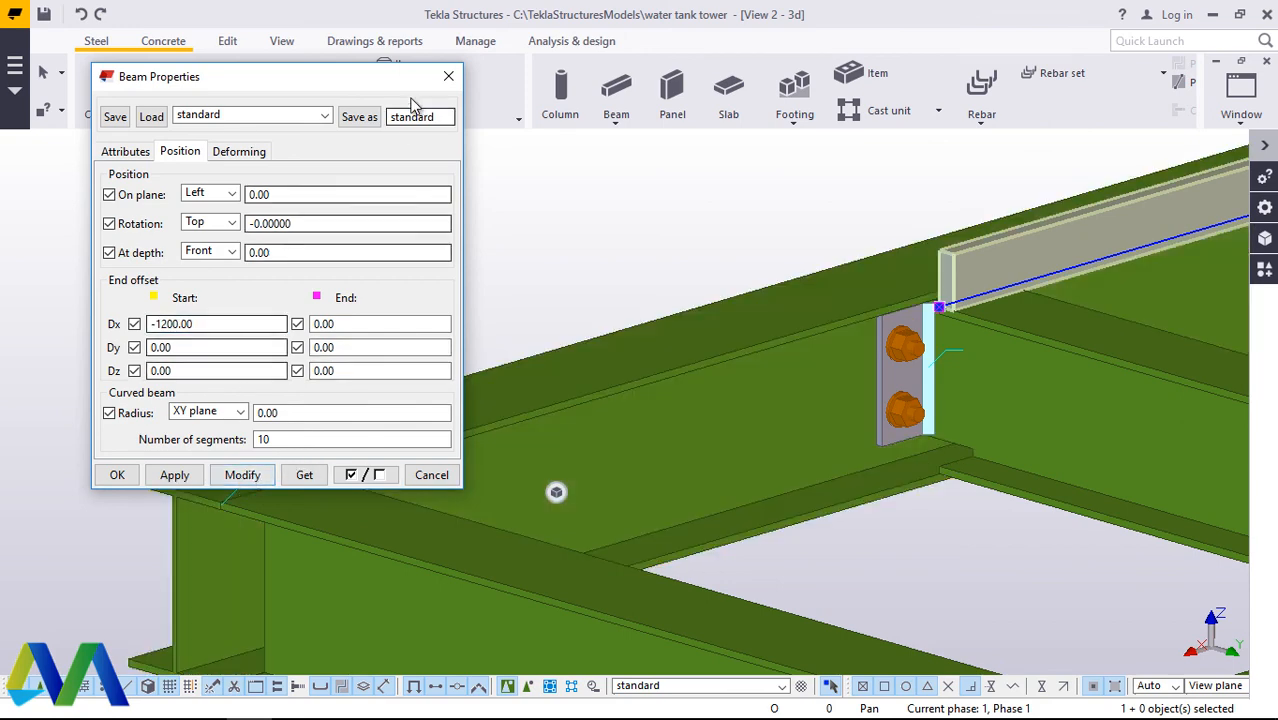
pyautogui.click(448, 76)
# Step: Try start Dx offsets of -1100 and -1050 to pull the flat member's overhanging far end back to the platform corner
pyautogui.scroll(-3, 448, 482)
pyautogui.scroll(-8, 435, 498)
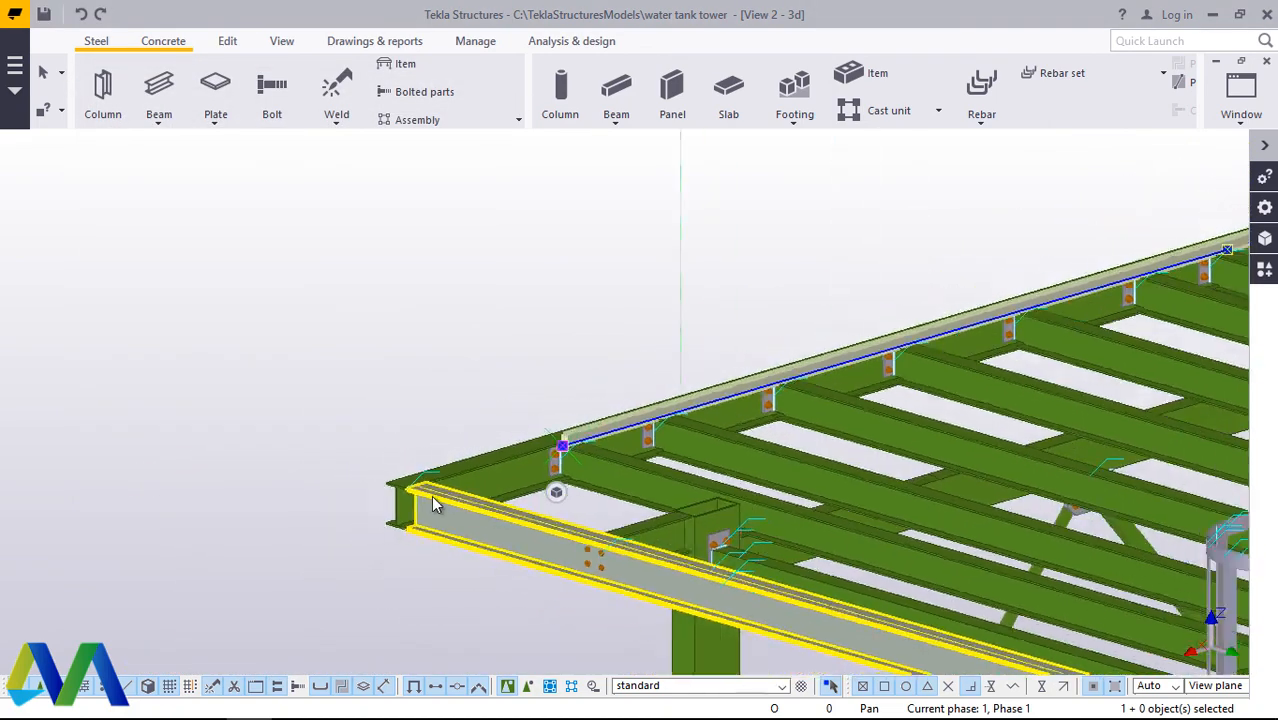
pyautogui.scroll(3, 1047, 328)
pyautogui.scroll(5, 938, 337)
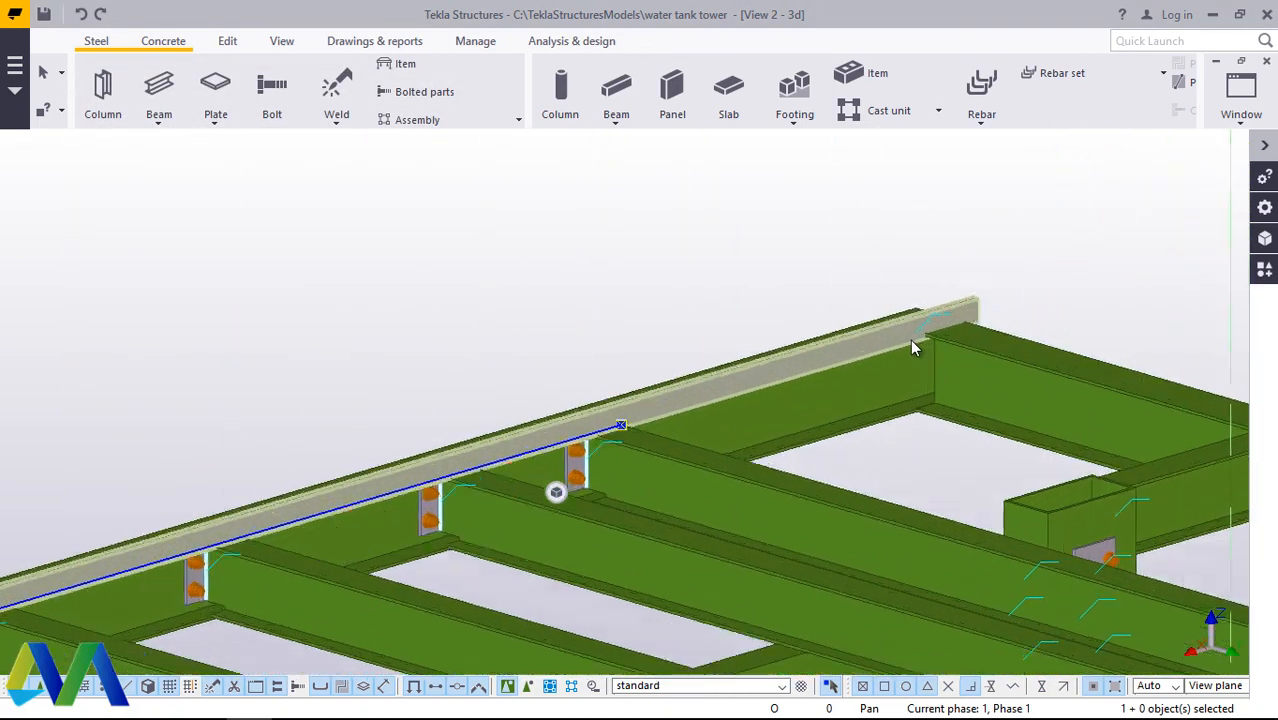
pyautogui.scroll(-4, 1004, 291)
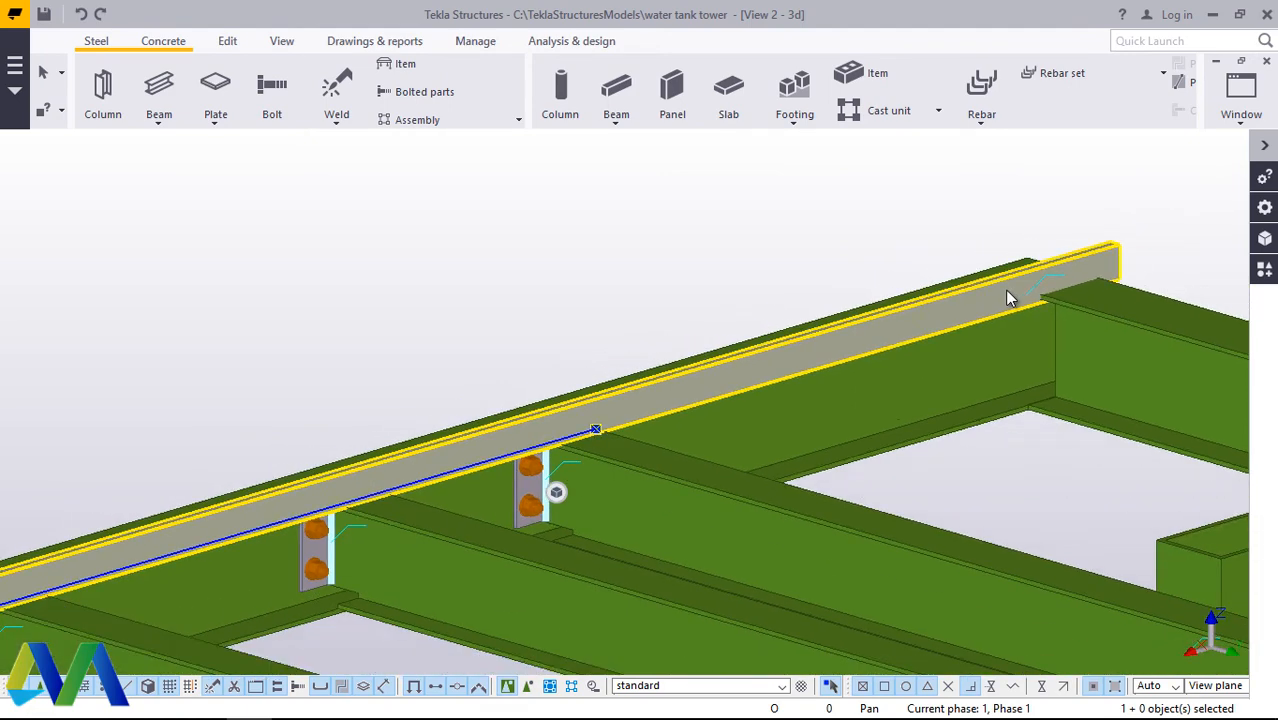
pyautogui.doubleClick(748, 364)
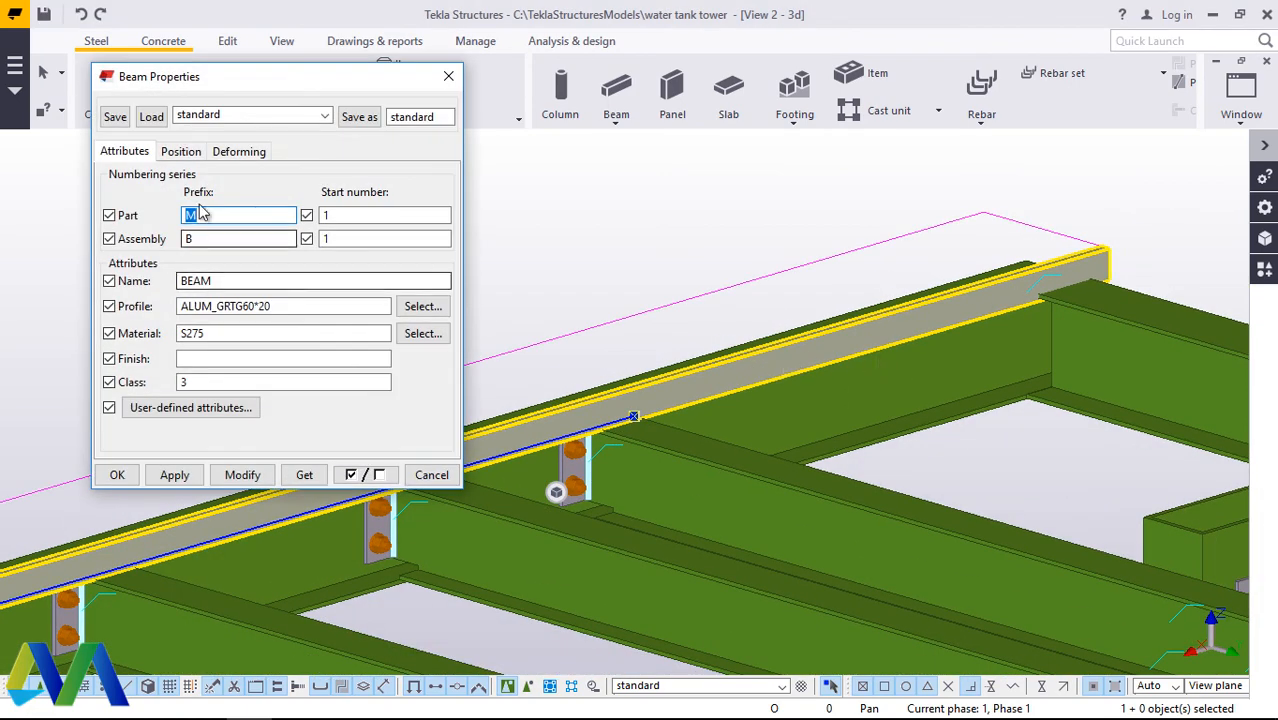
pyautogui.click(180, 151)
pyautogui.click(203, 325)
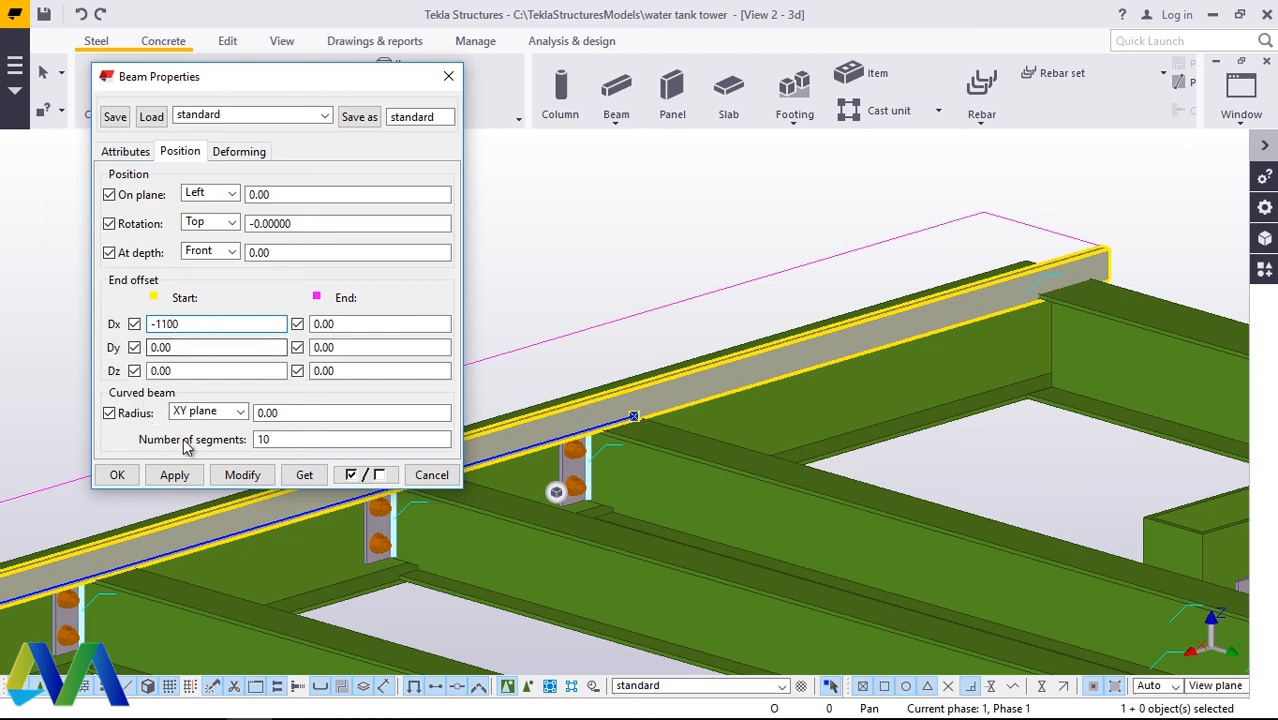
pyautogui.click(258, 476)
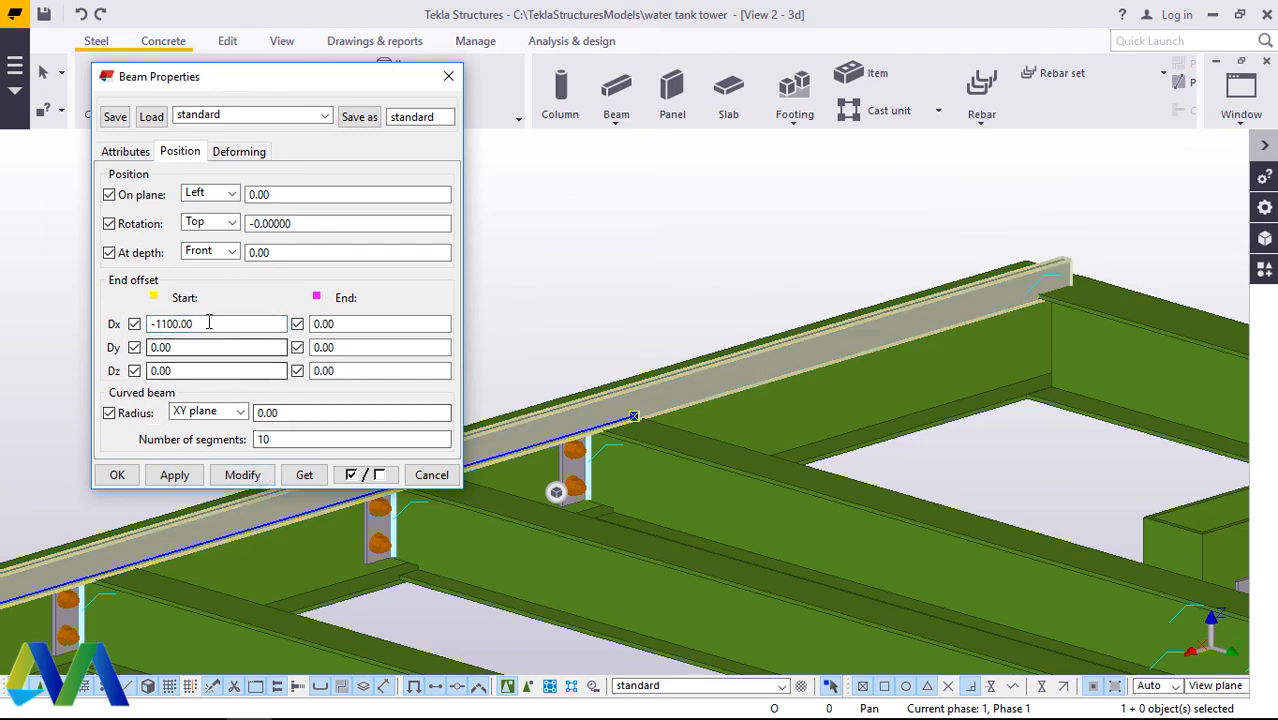
pyautogui.moveTo(212, 323); pyautogui.dragTo(181, 323)
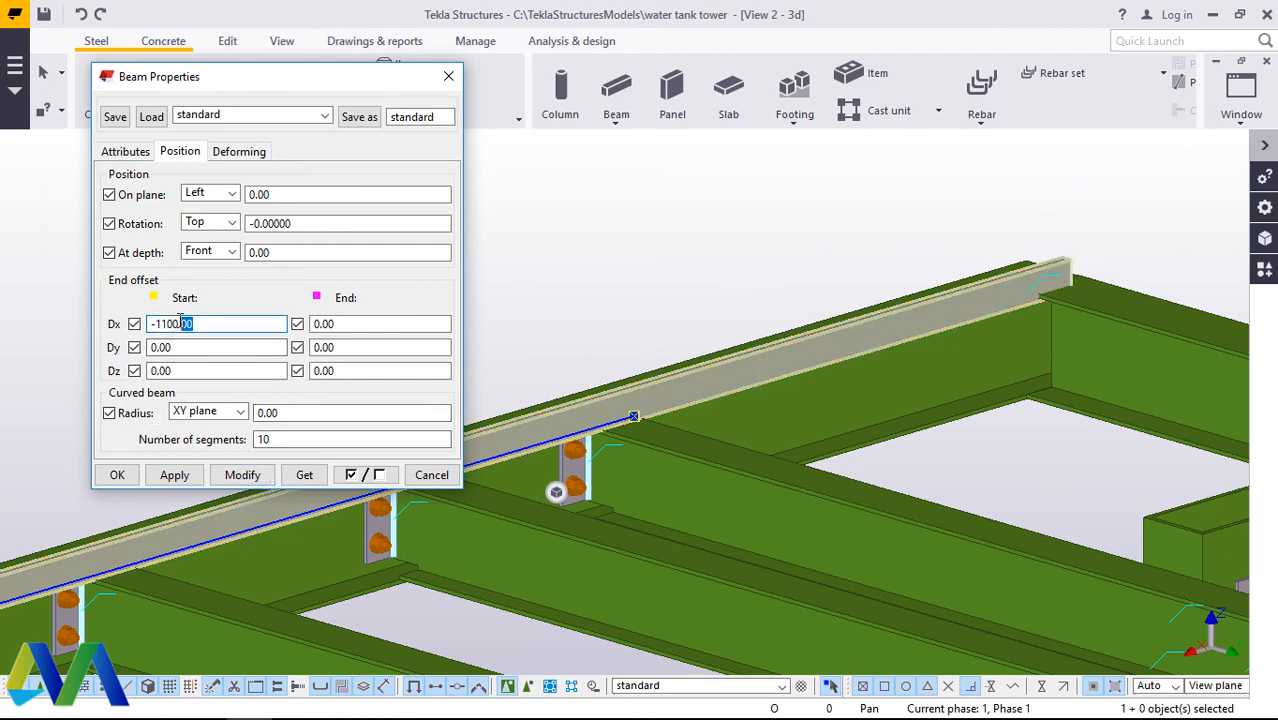
pyautogui.click(242, 475)
# Step: Modify the flat member's start Dx offset to -1000 and accept its properties
pyautogui.click(197, 323)
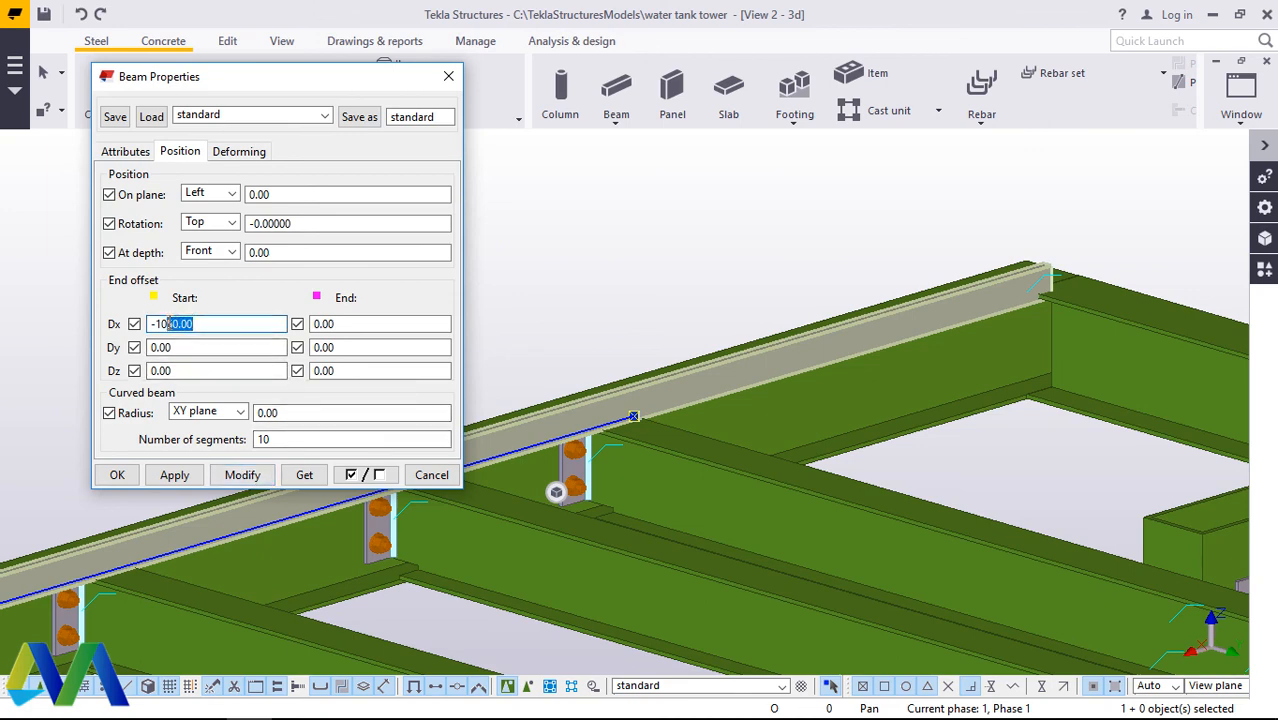
pyautogui.write('00')
pyautogui.click(242, 475)
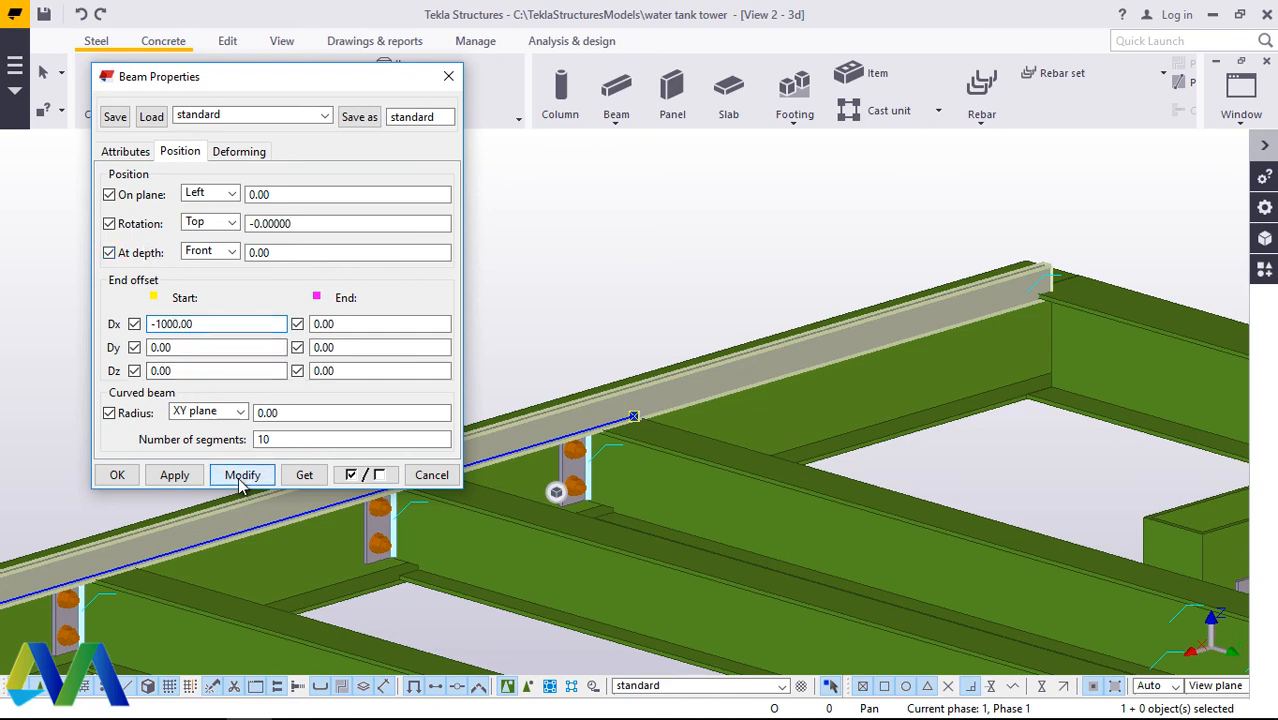
pyautogui.click(117, 475)
# Step: Modify the flat member's end Dx offset to 1000 to extend its other end to the near platform corner
pyautogui.scroll(-5, 969, 282)
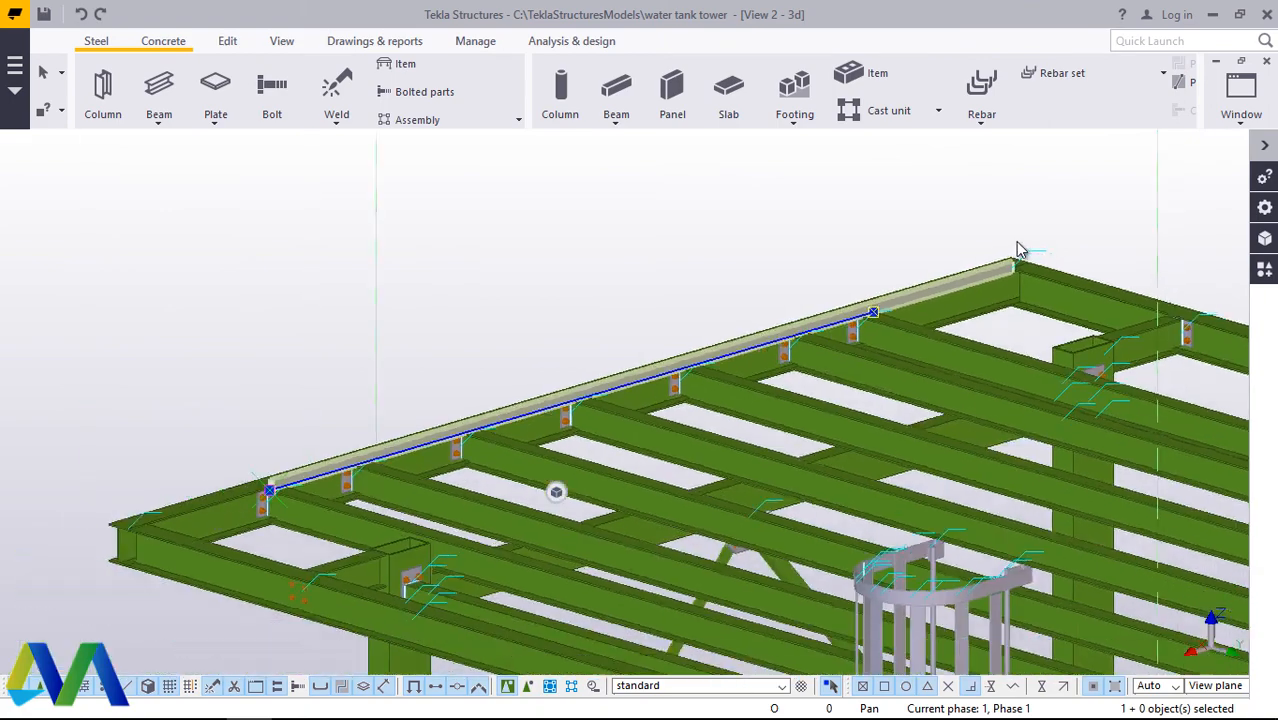
pyautogui.scroll(4, 307, 525)
pyautogui.scroll(4, 307, 525)
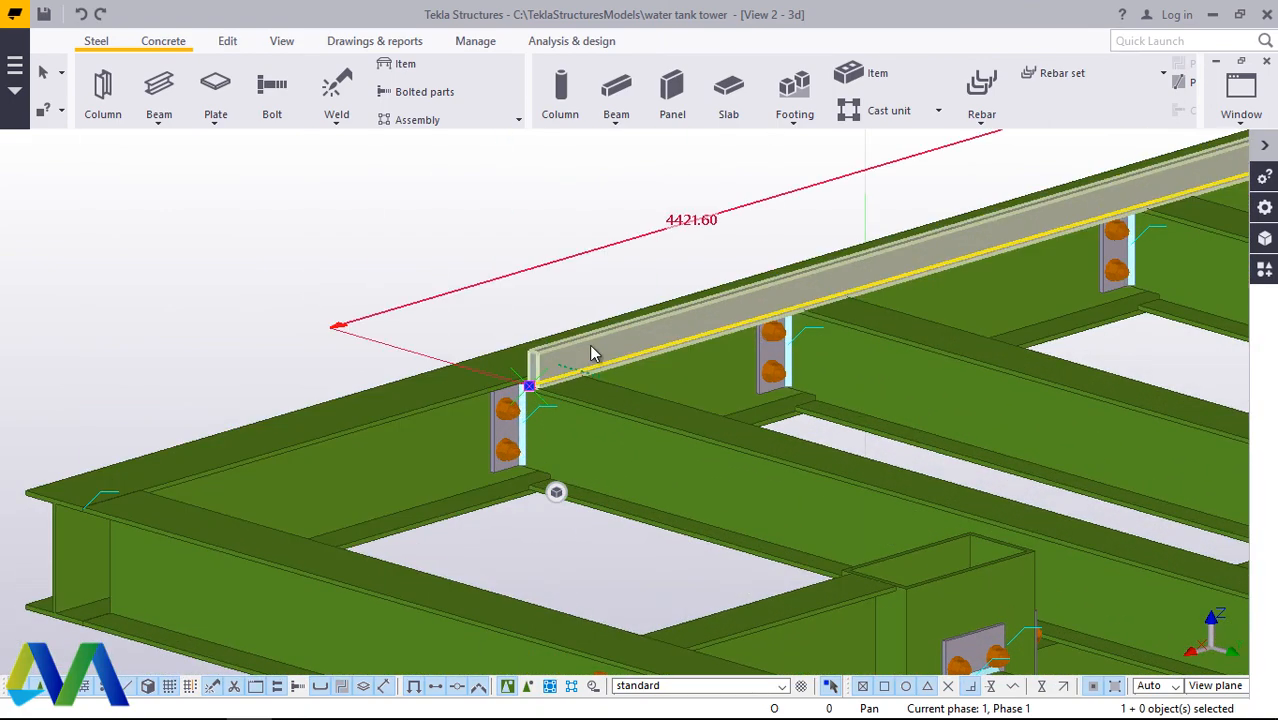
pyautogui.doubleClick(594, 352)
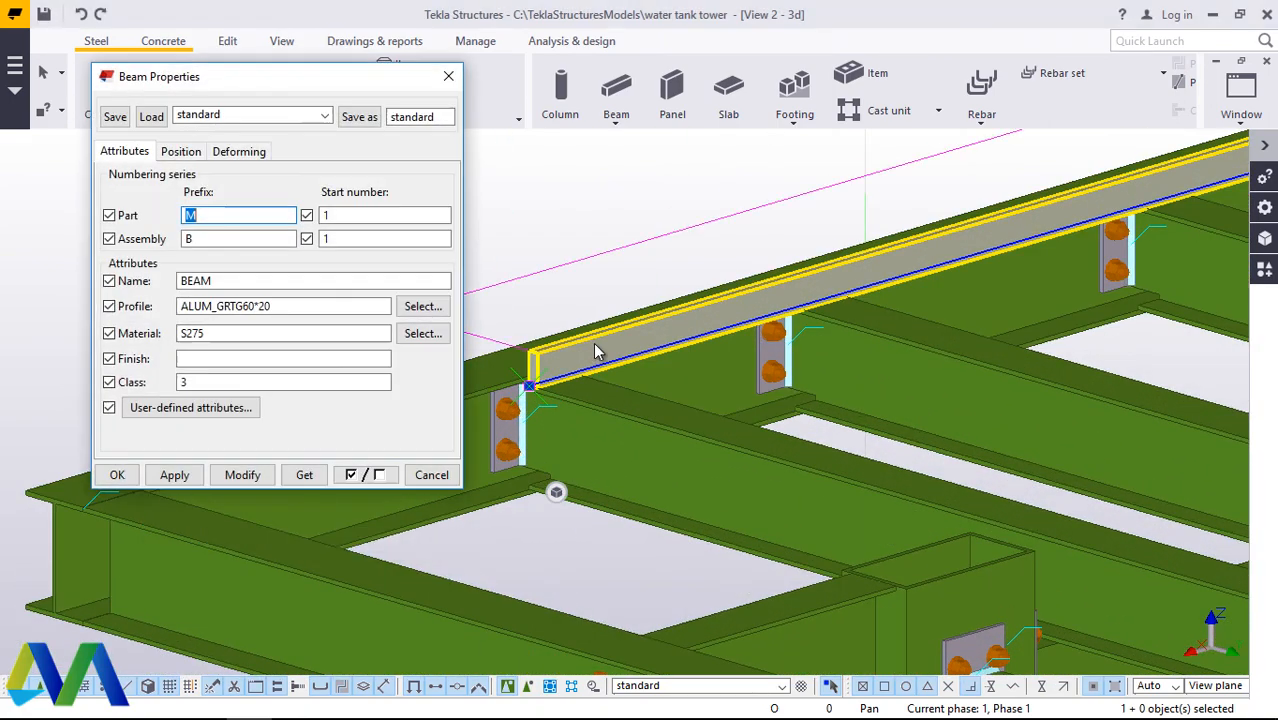
pyautogui.click(187, 160)
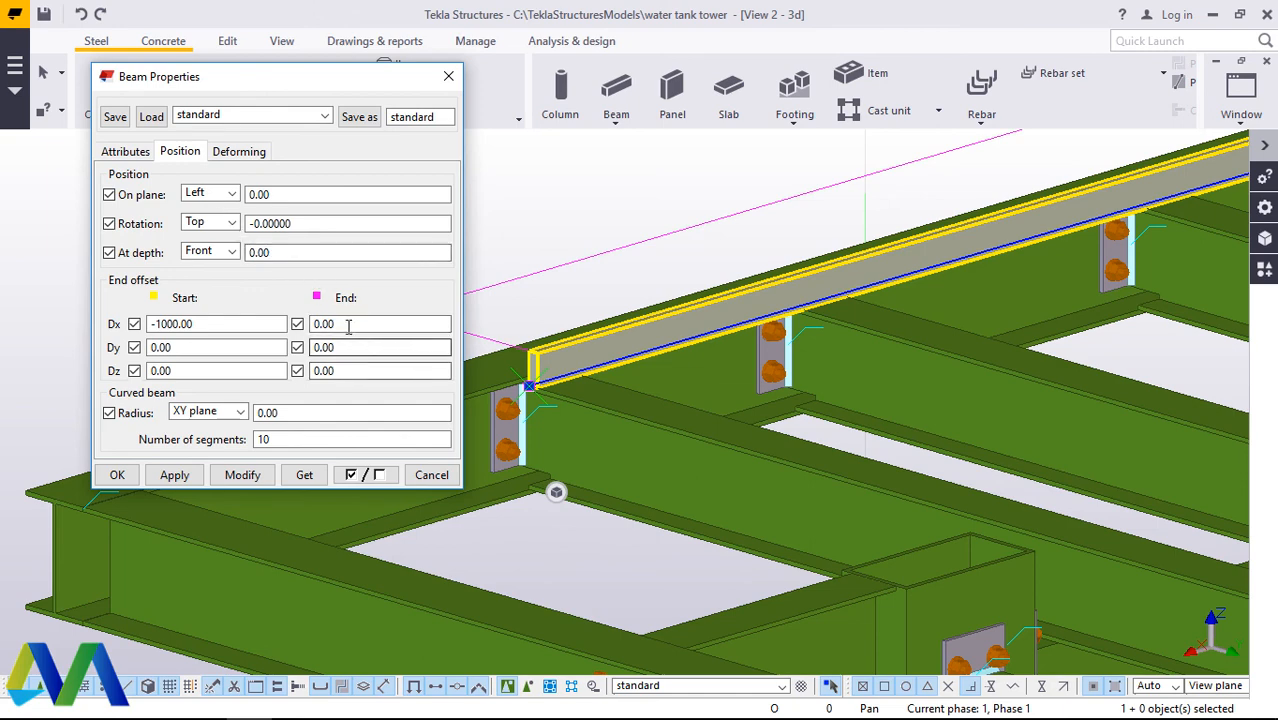
pyautogui.doubleClick(314, 325)
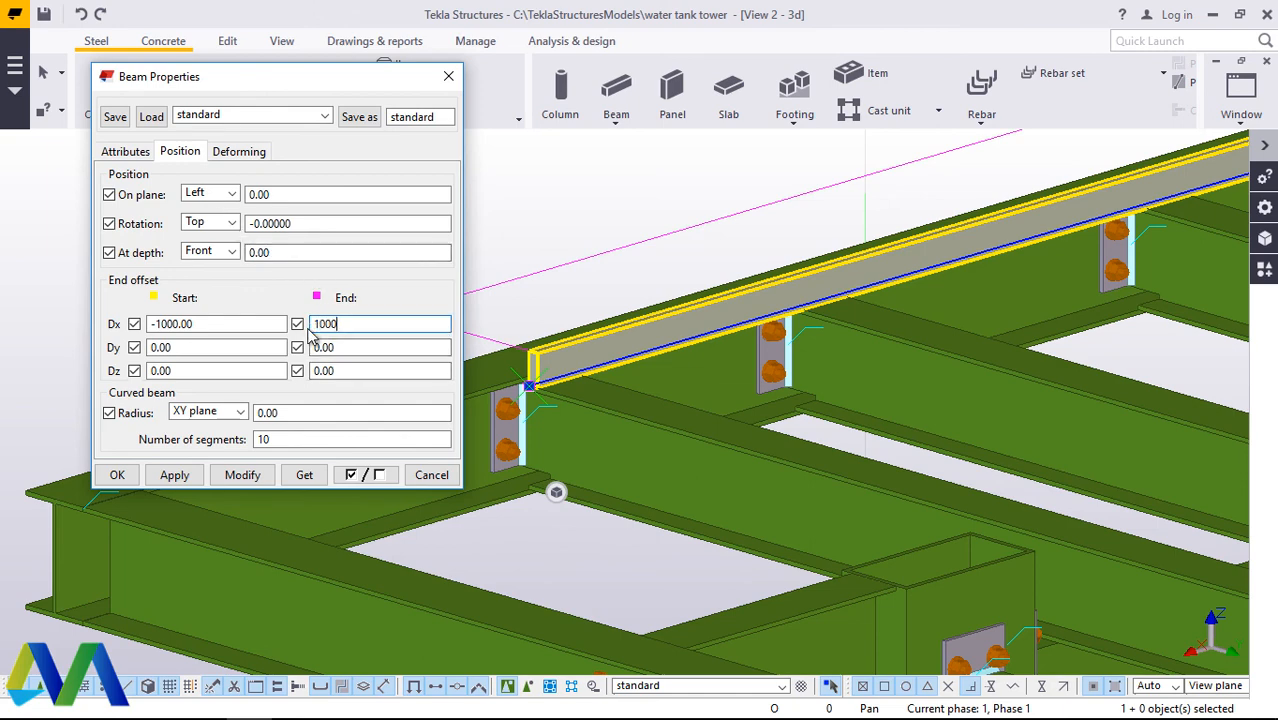
pyautogui.click(242, 474)
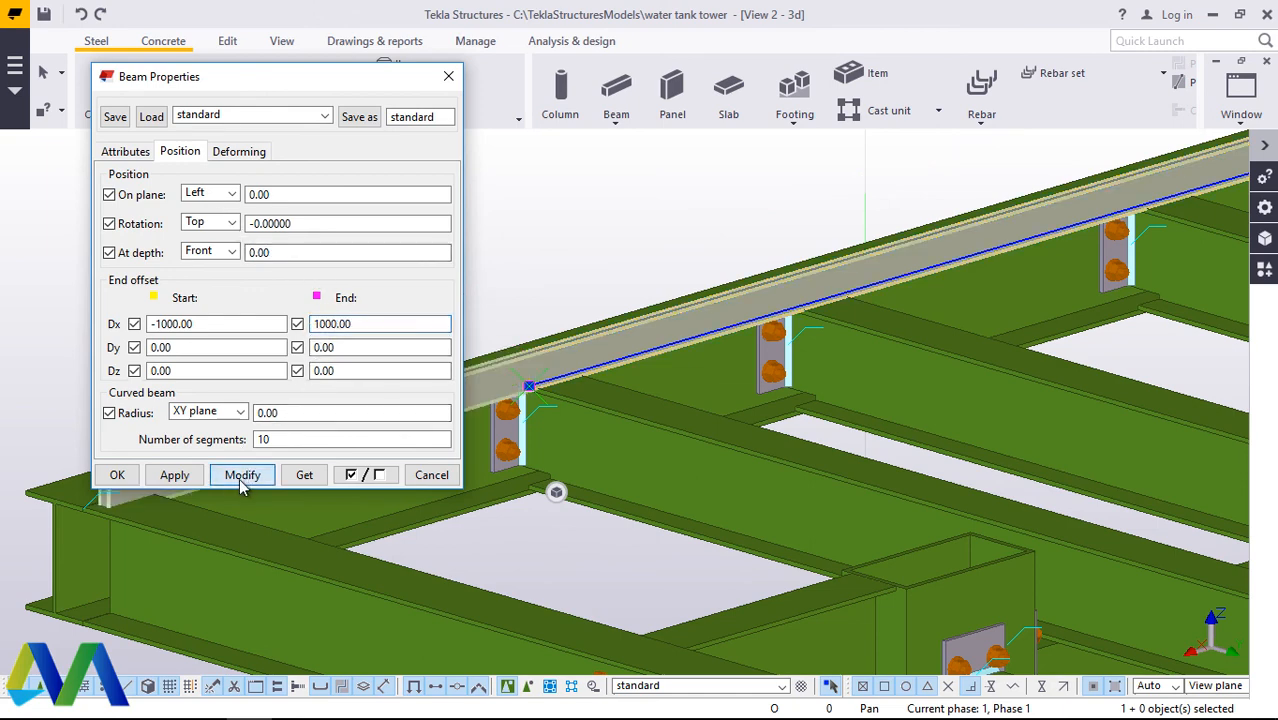
# Step: Try an end Dx offset of 900 on the flat member to pull its near end back from the platform corner
pyautogui.moveTo(297, 86); pyautogui.dragTo(762, 125)
pyautogui.doubleClick(783, 363)
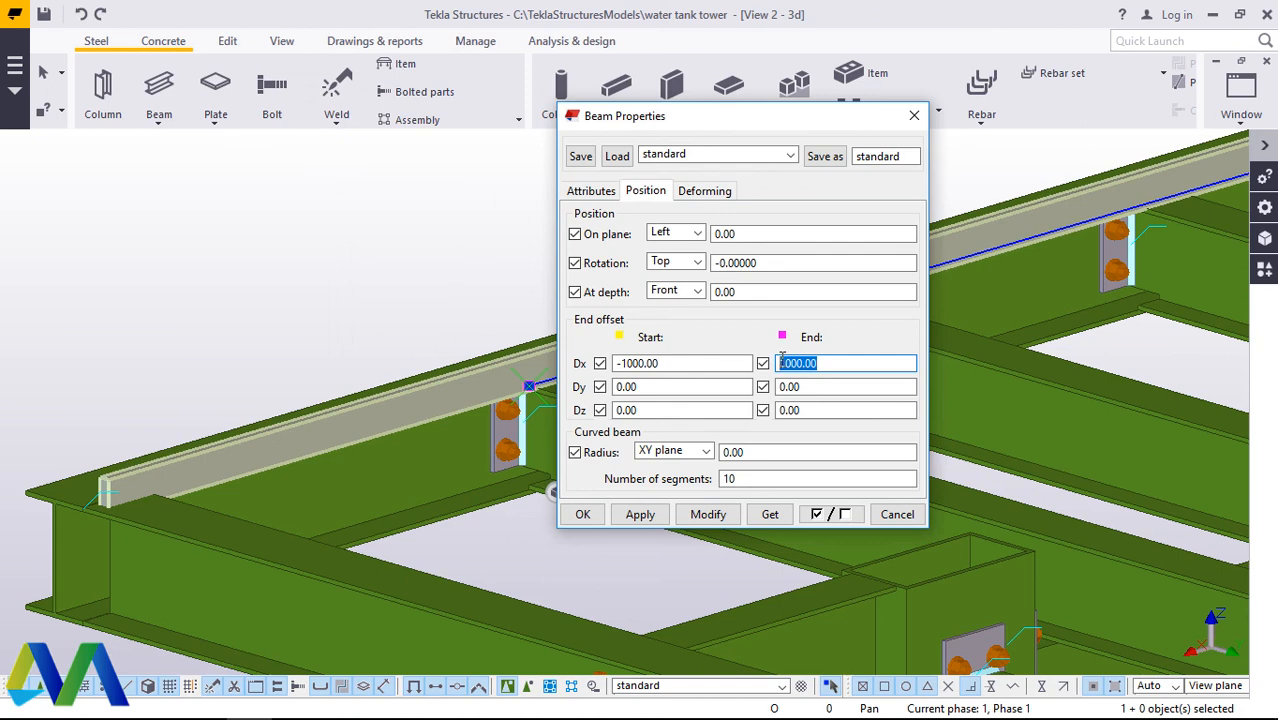
pyautogui.write('8')
pyautogui.click(706, 514)
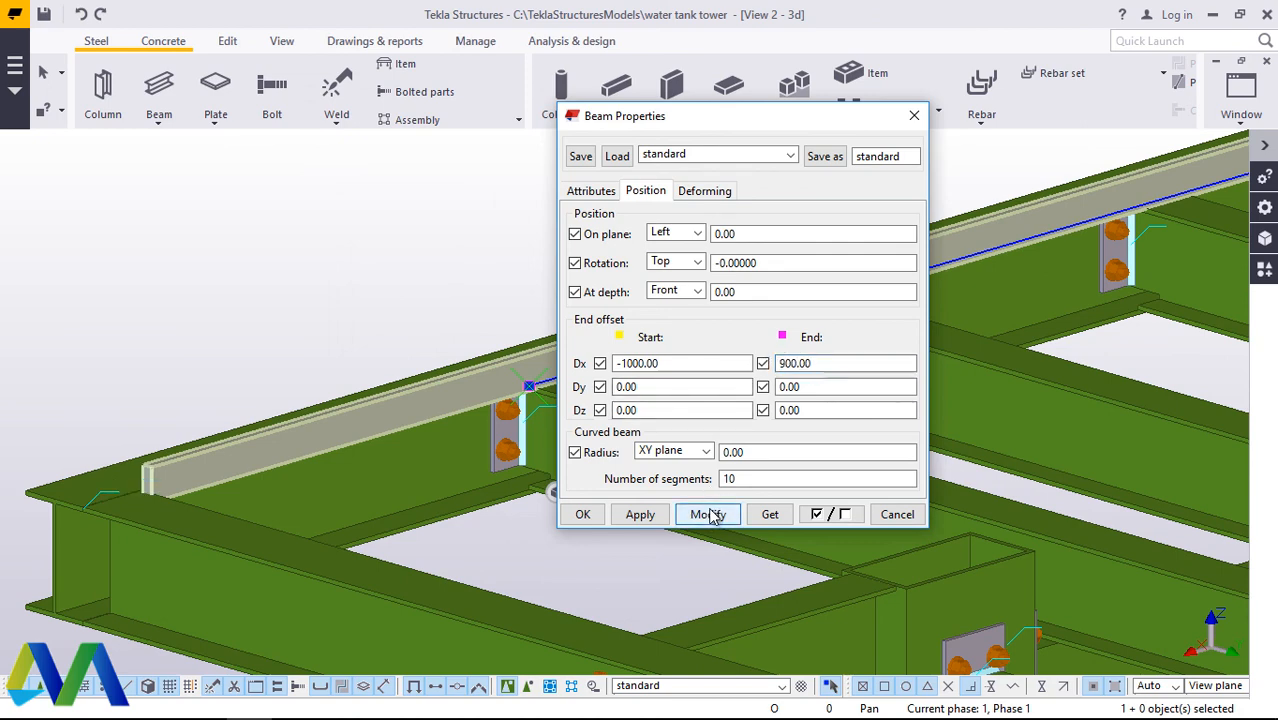
# Step: Modify the flat member's end Dx offset to 850 and accept its properties
pyautogui.doubleClick(781, 364)
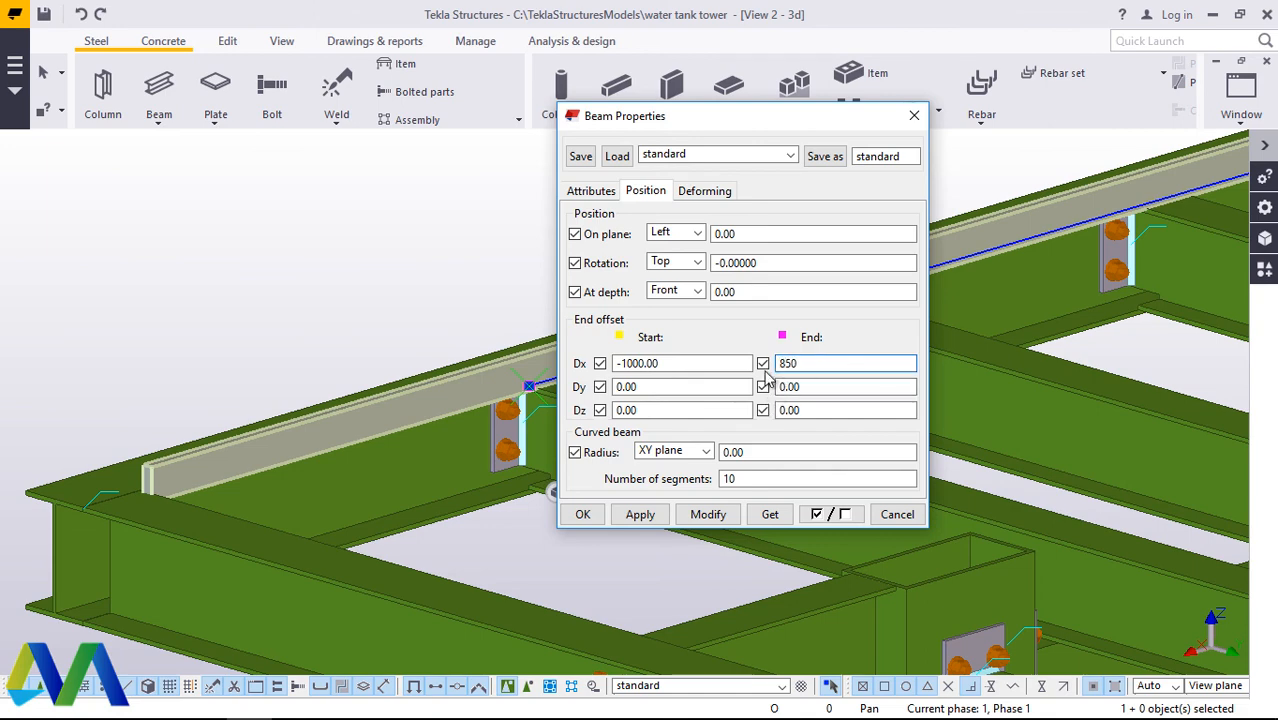
pyautogui.click(706, 514)
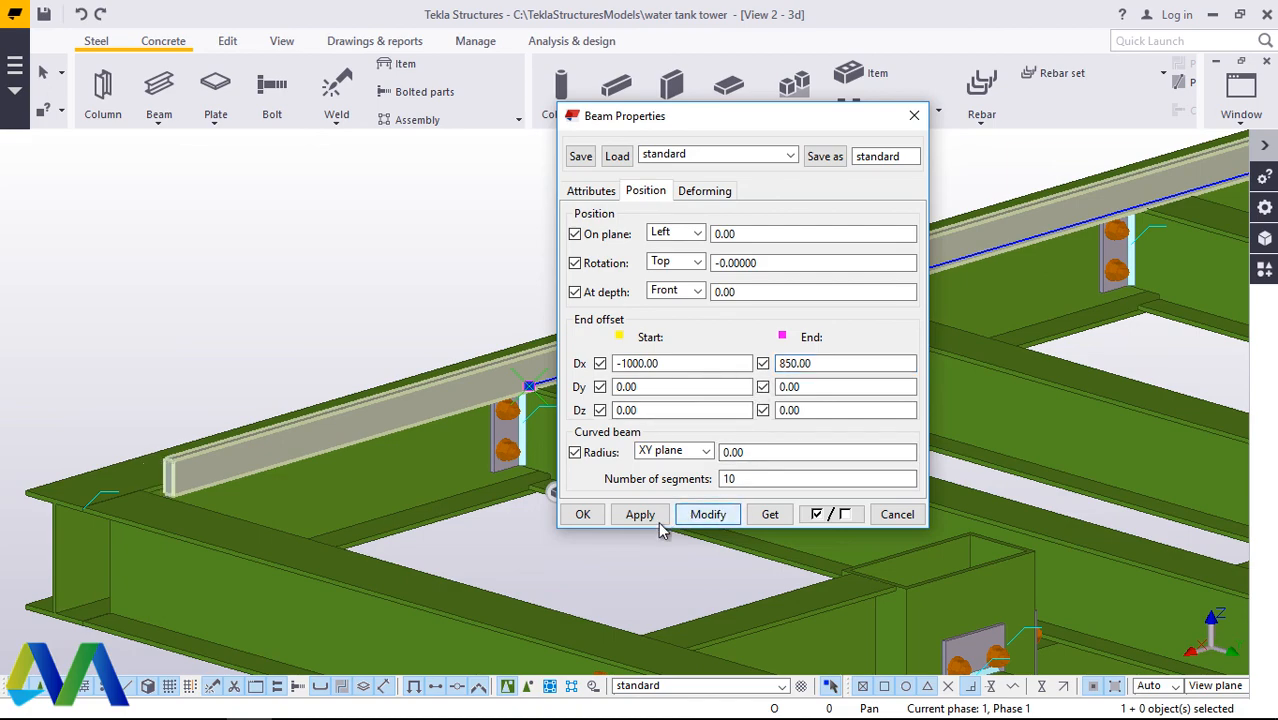
pyautogui.click(583, 514)
pyautogui.scroll(3, 510, 490)
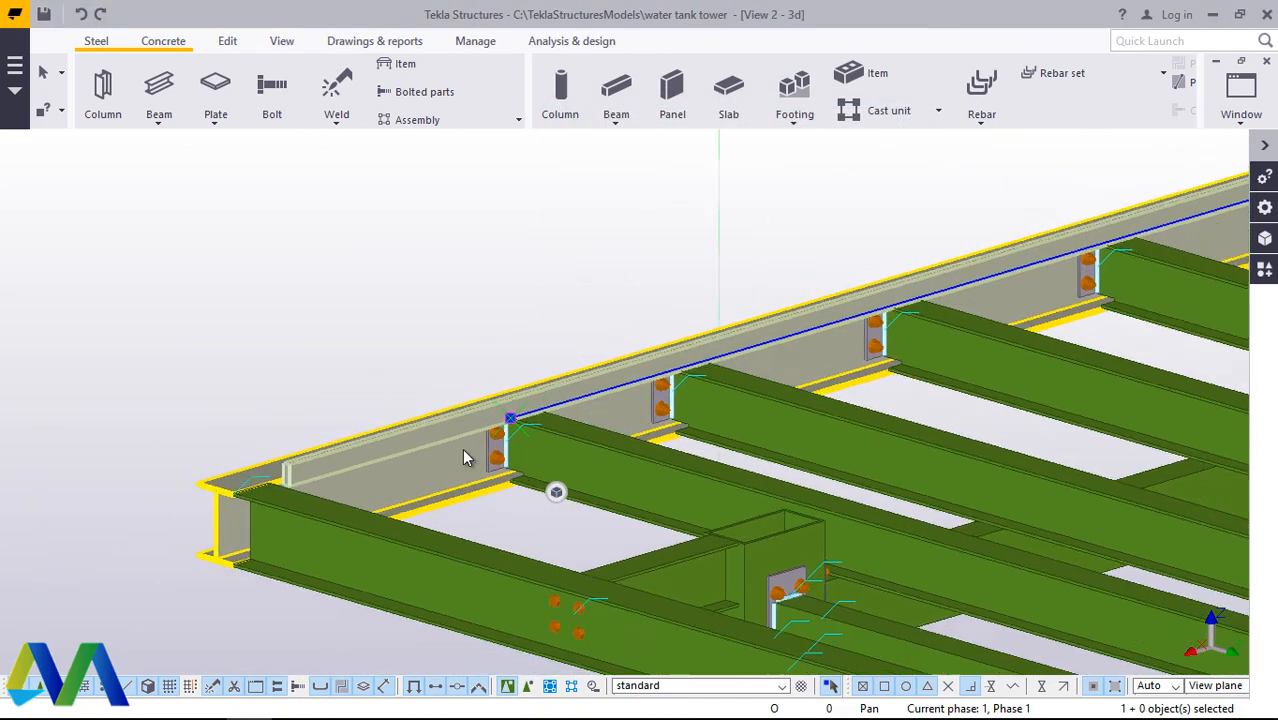
# Step: Try deleting the flat member along the platform's long edge beam
pyautogui.scroll(-2, 463, 449)
pyautogui.scroll(6, 938, 284)
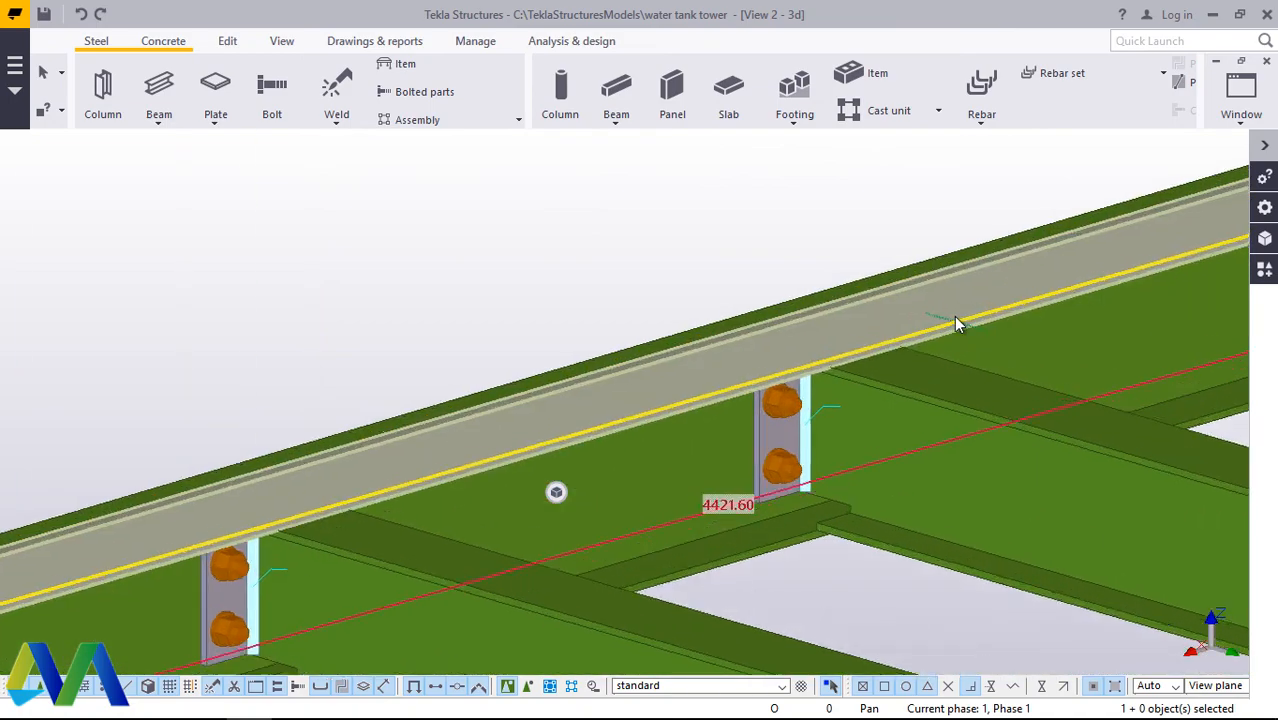
pyautogui.scroll(-4, 954, 316)
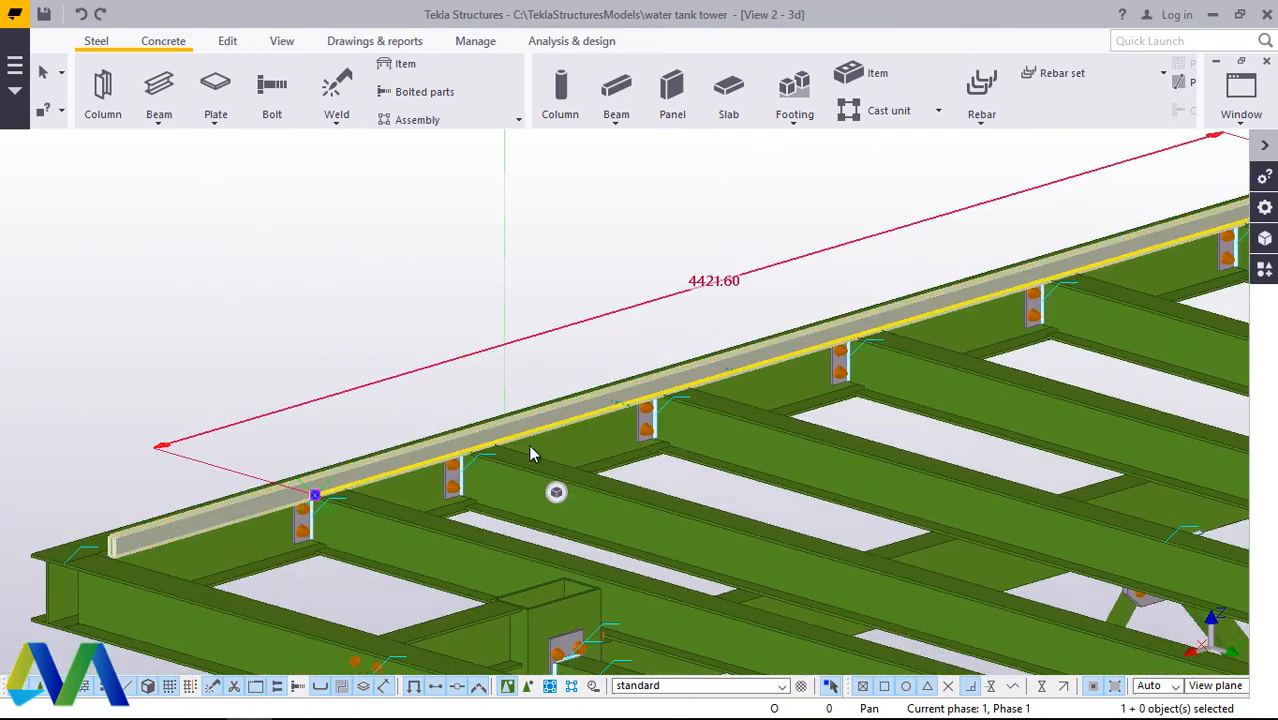
pyautogui.scroll(2, 530, 453)
pyautogui.scroll(-10, 409, 362)
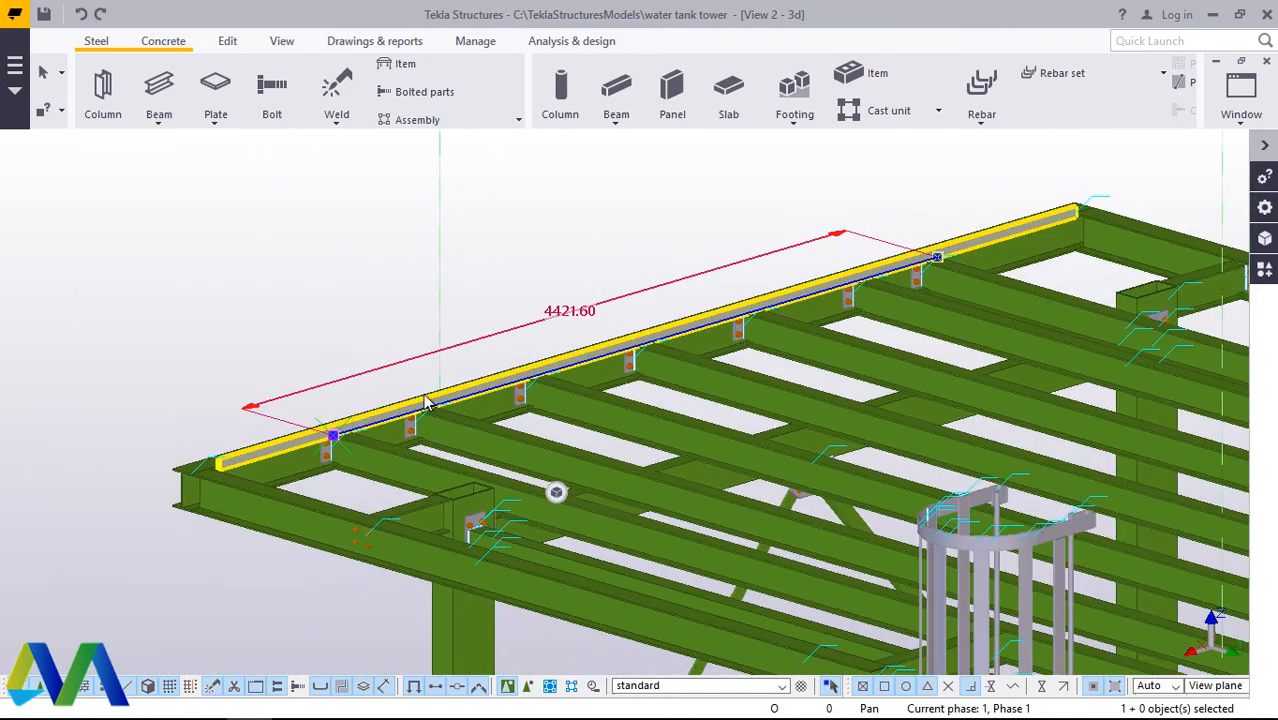
pyautogui.scroll(2, 894, 232)
pyautogui.press('Delete')
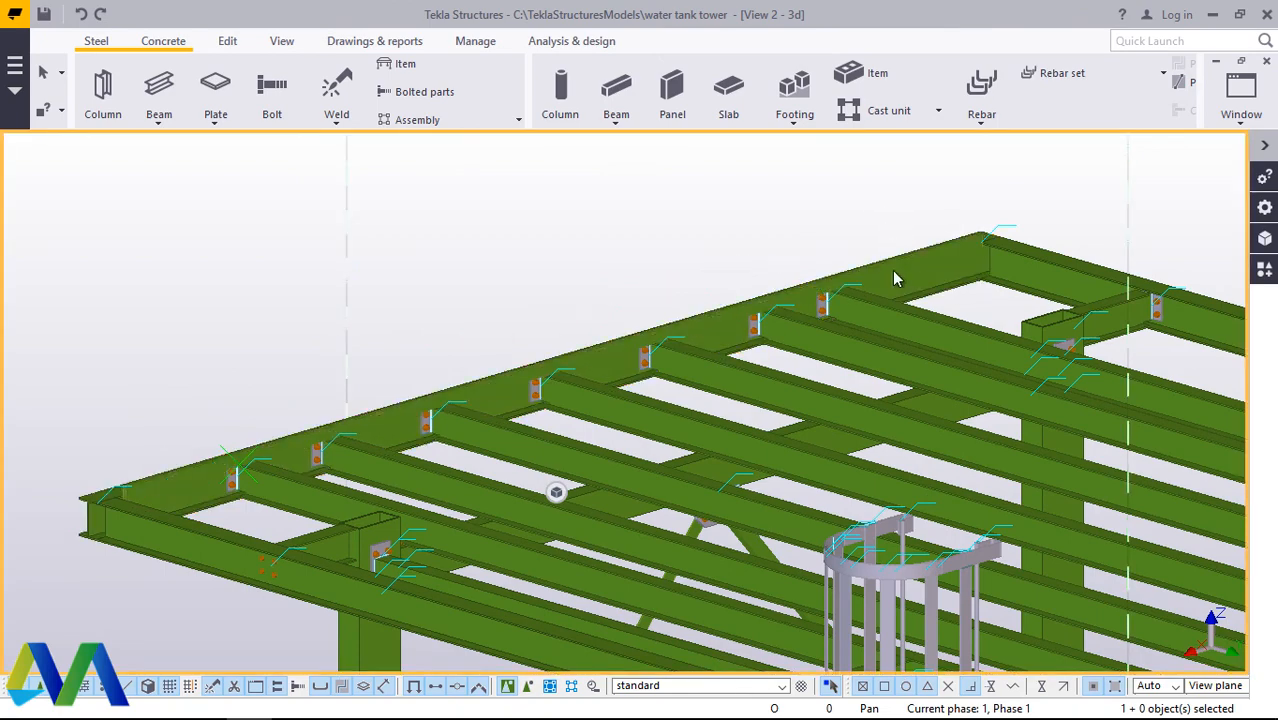
pyautogui.scroll(2, 670, 337)
# Step: Set the flat member's class to 10 to give it its own colour and clear the selection
pyautogui.click(676, 337)
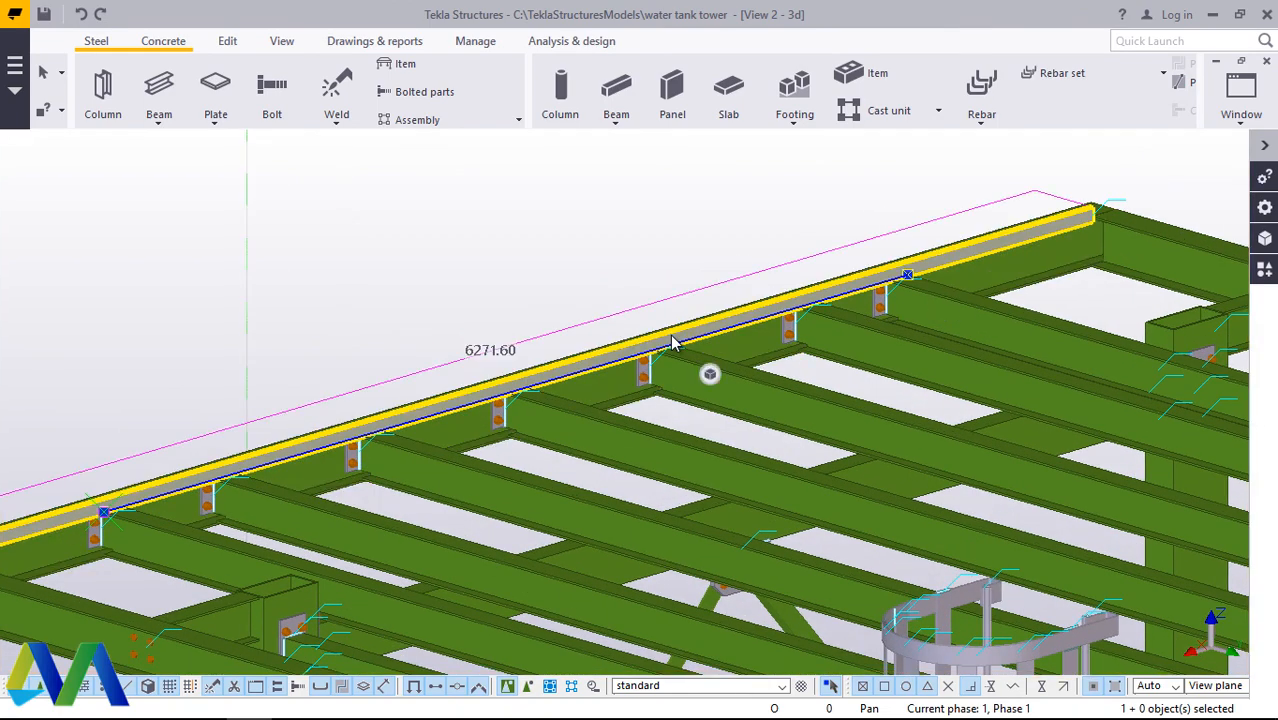
pyautogui.scroll(-6, 672, 341)
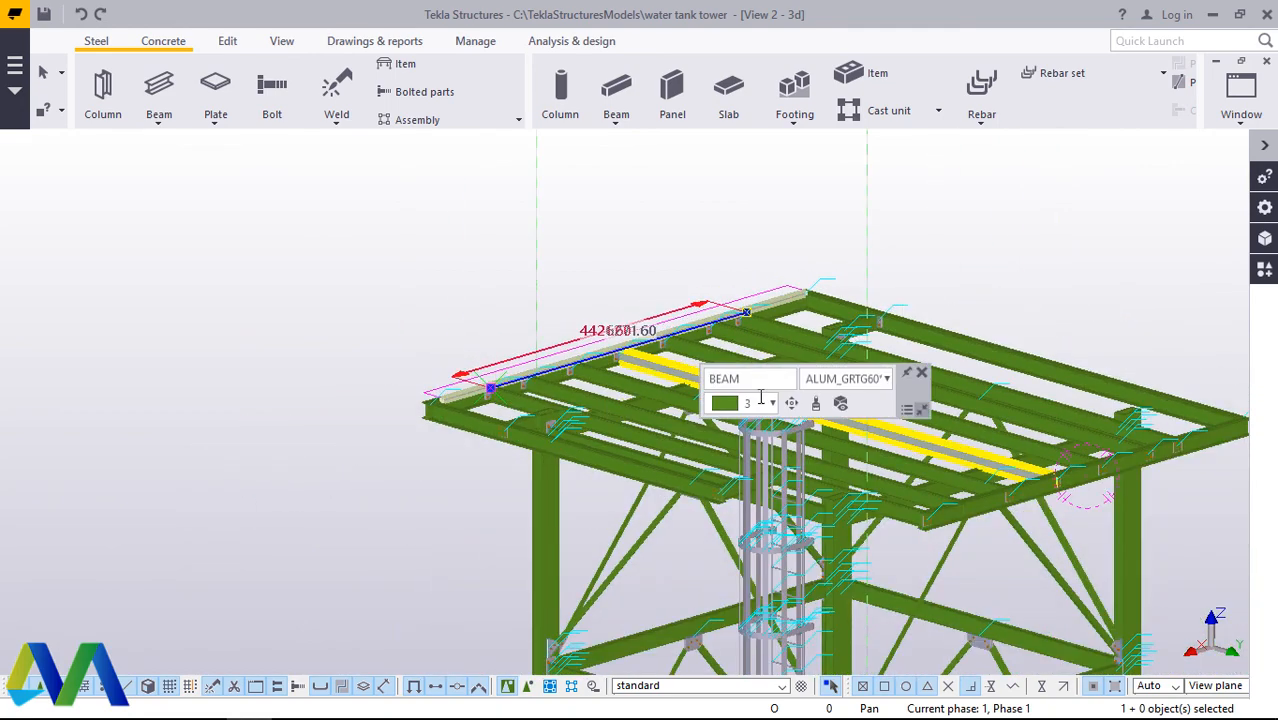
pyautogui.click(772, 404)
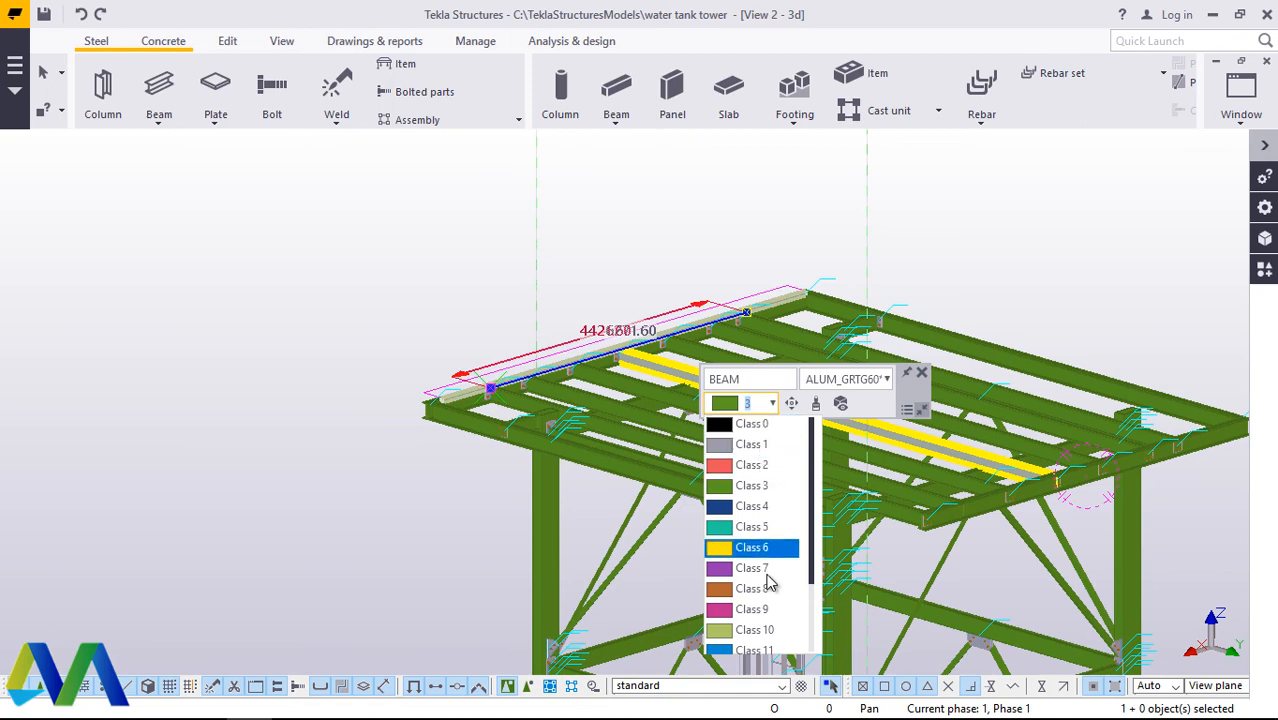
pyautogui.click(760, 631)
pyautogui.click(529, 258)
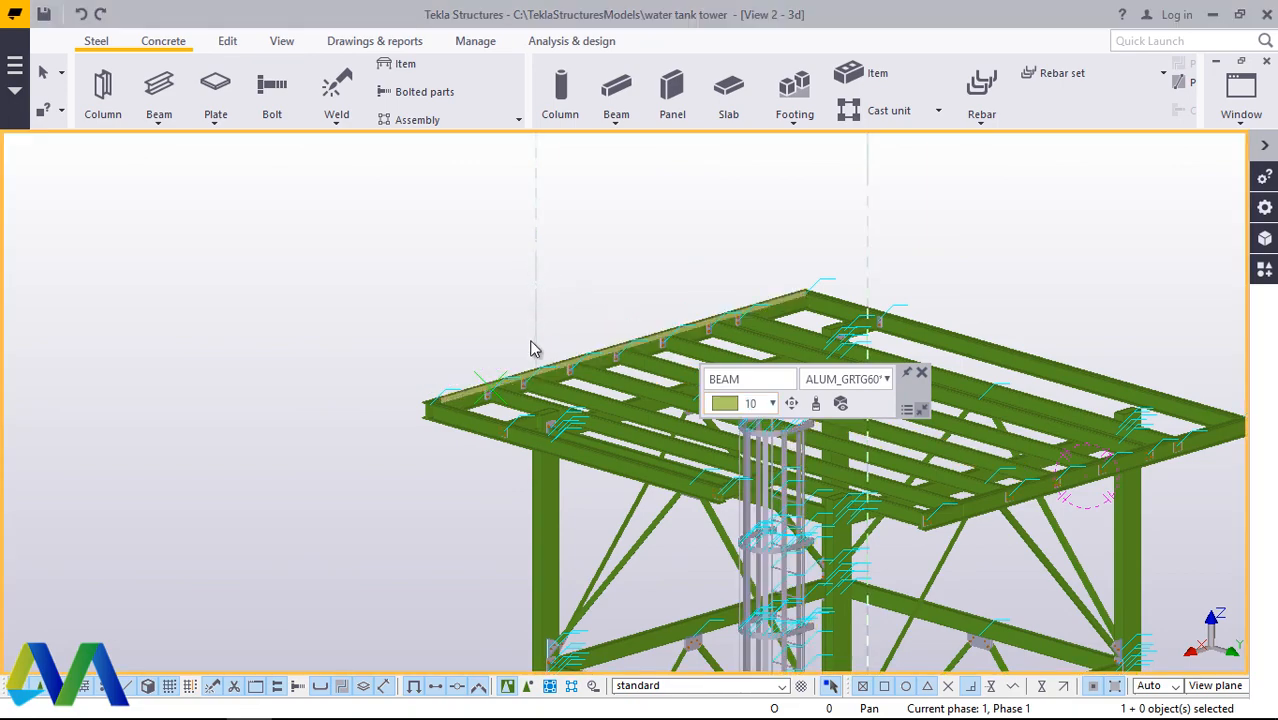
# Step: Examine the flat member's end and its clearance to the edge beams at the near platform corner
pyautogui.scroll(5, 478, 412)
pyautogui.scroll(-2, 599, 459)
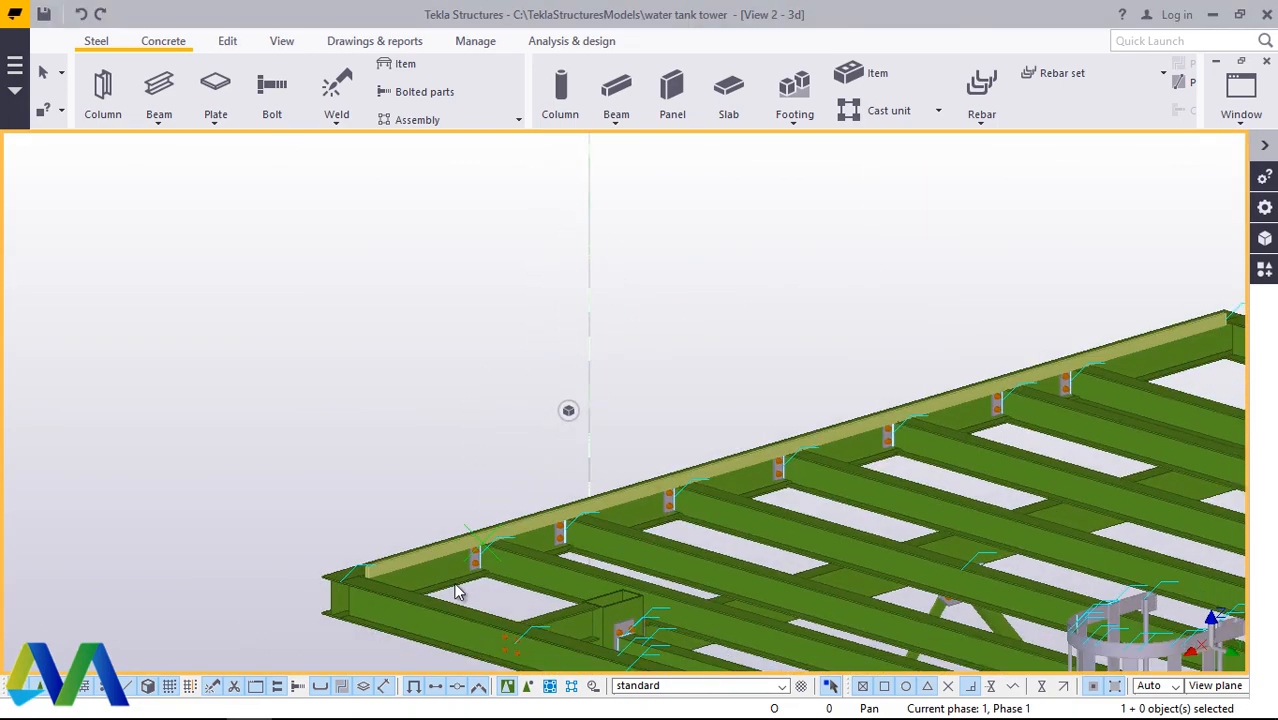
pyautogui.scroll(2, 366, 590)
pyautogui.scroll(6, 386, 545)
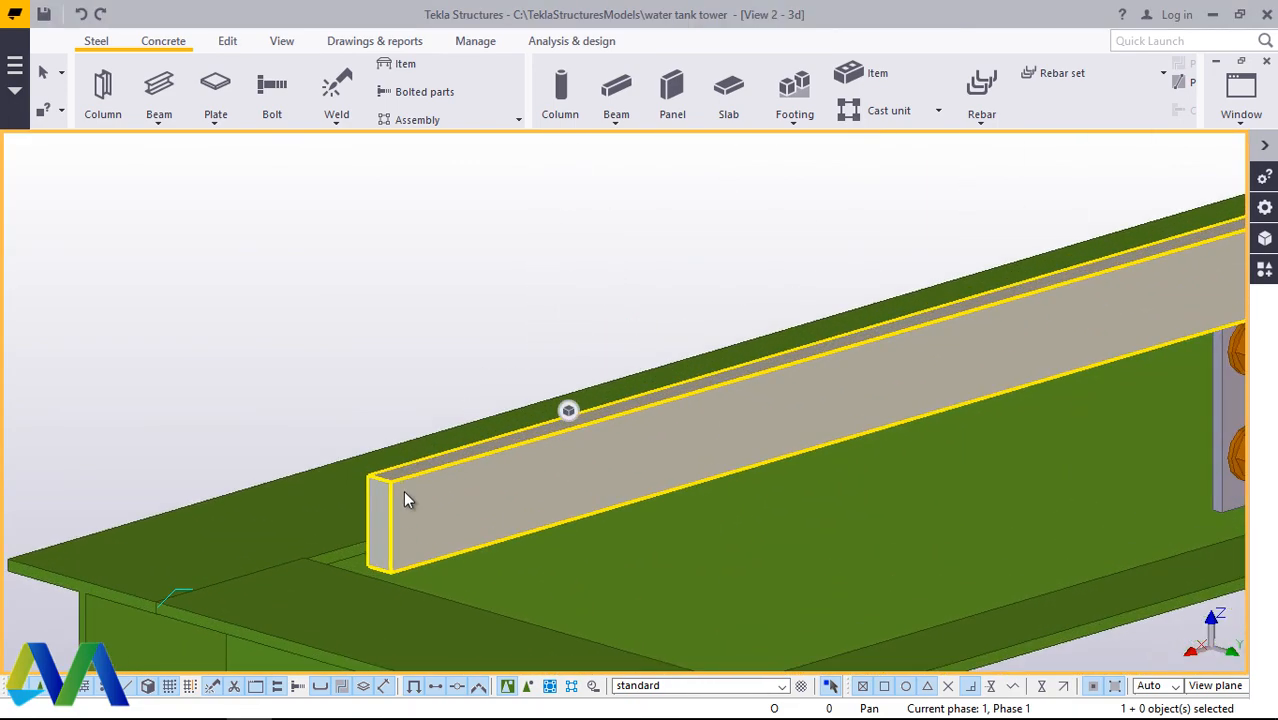
pyautogui.scroll(-2, 408, 350)
pyautogui.scroll(7, 411, 463)
pyautogui.scroll(-8, 366, 346)
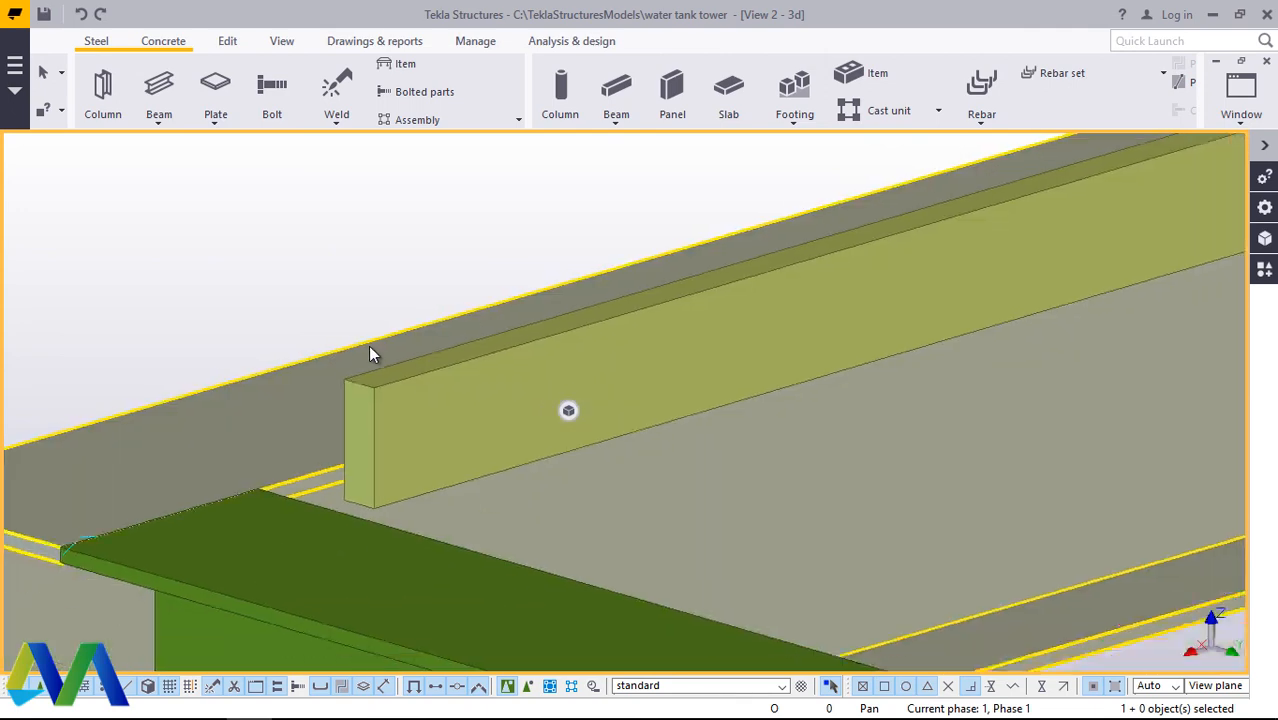
pyautogui.scroll(-5, 303, 380)
pyautogui.scroll(6, 674, 240)
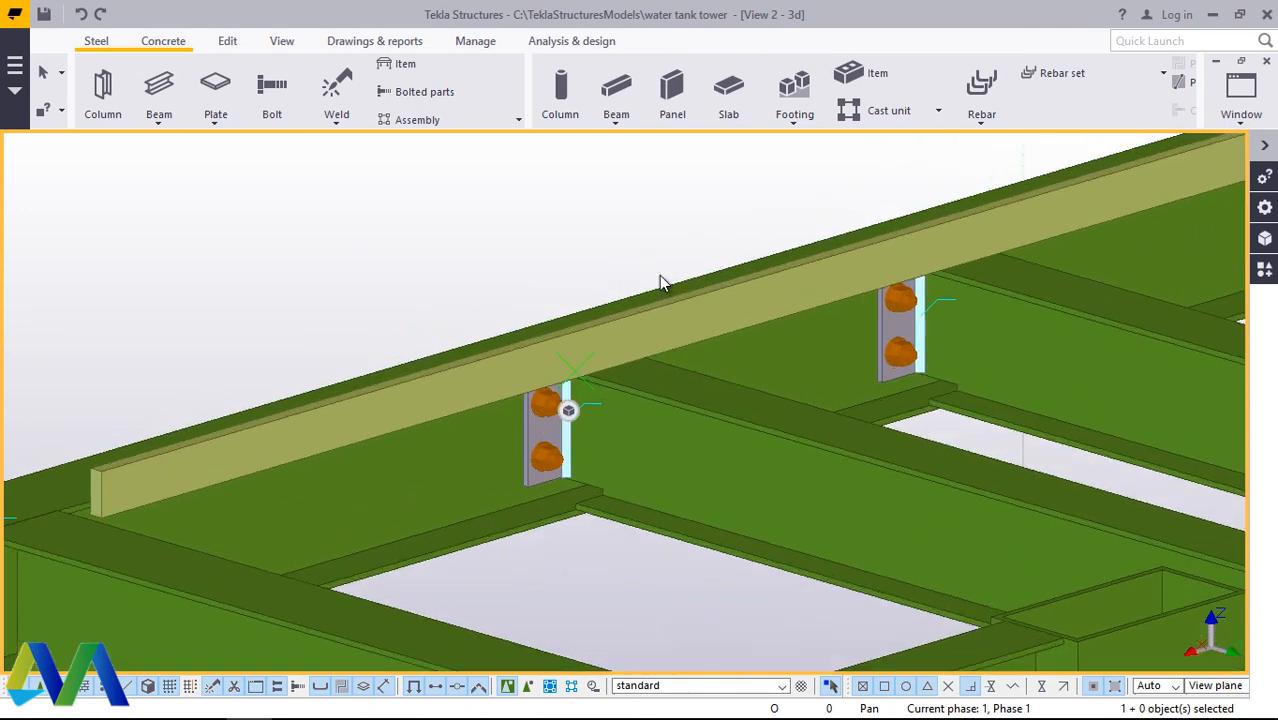
pyautogui.scroll(-1, 660, 290)
# Step: Inspect the flat member and its platform corner from the outer side of the tower
pyautogui.click(282, 41)
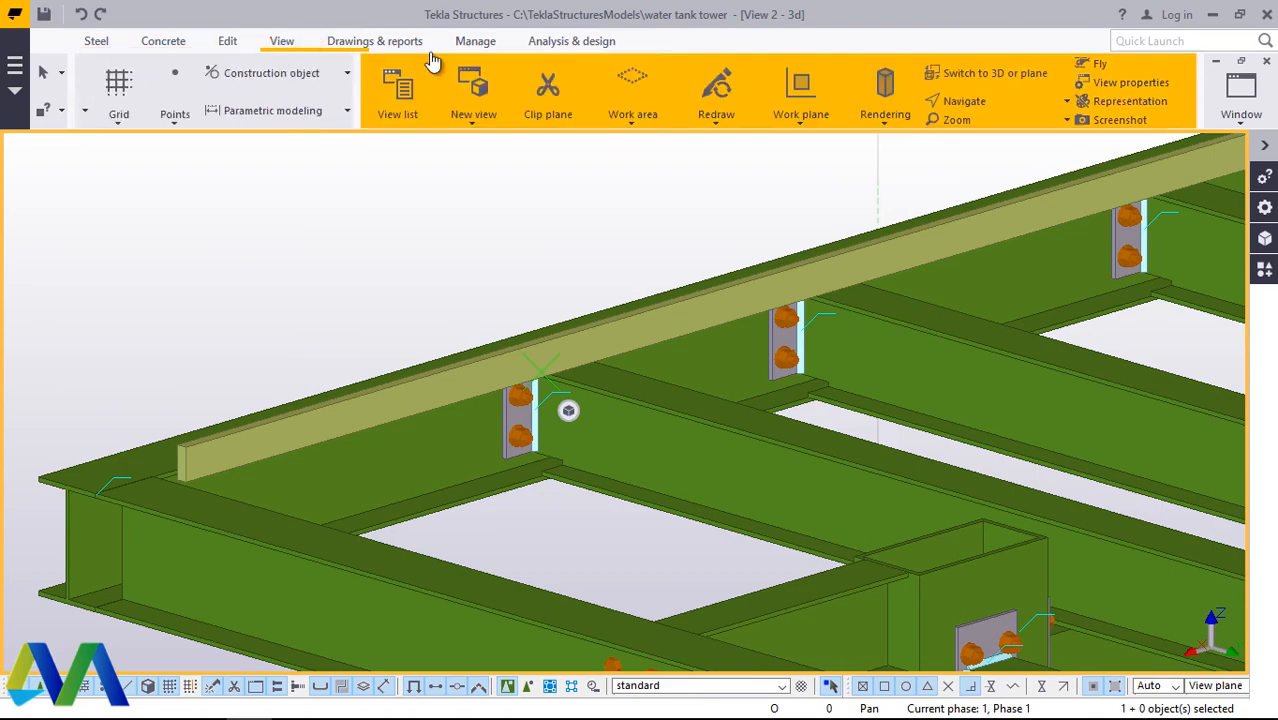
pyautogui.click(688, 100)
pyautogui.click(690, 124)
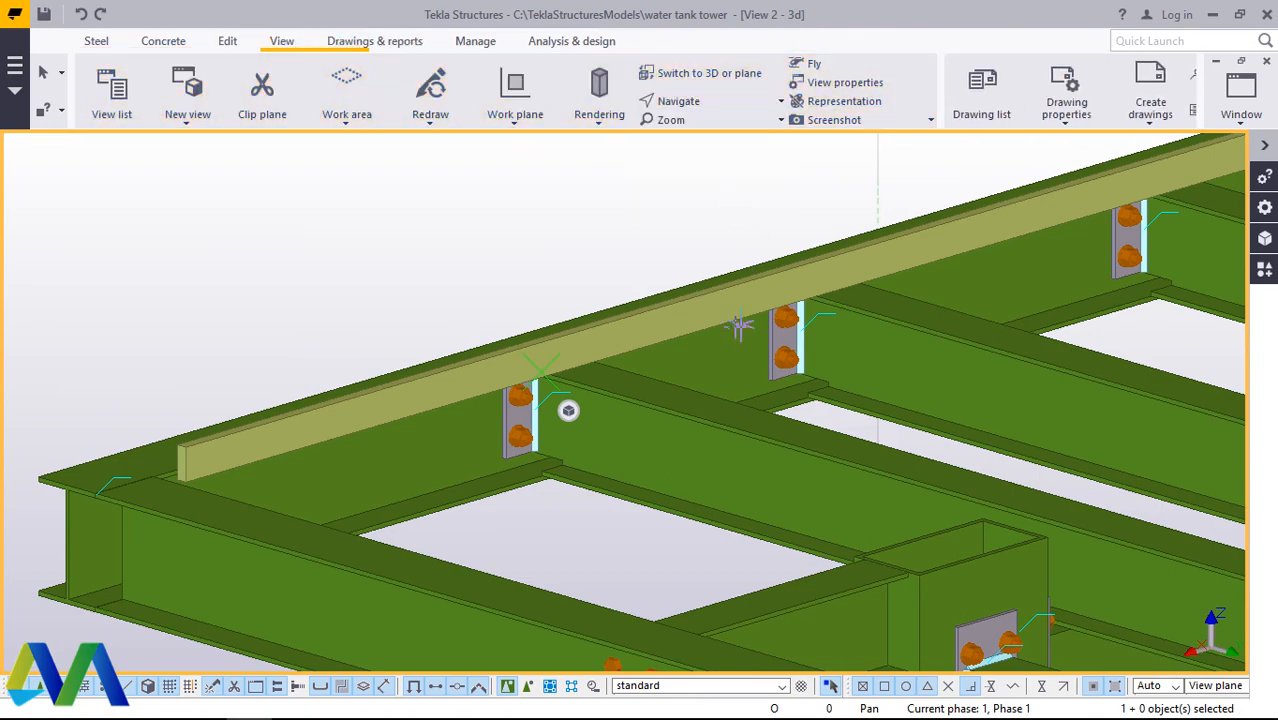
pyautogui.moveTo(730, 325); pyautogui.dragTo(980, 361)
pyautogui.scroll(-10, 676, 399)
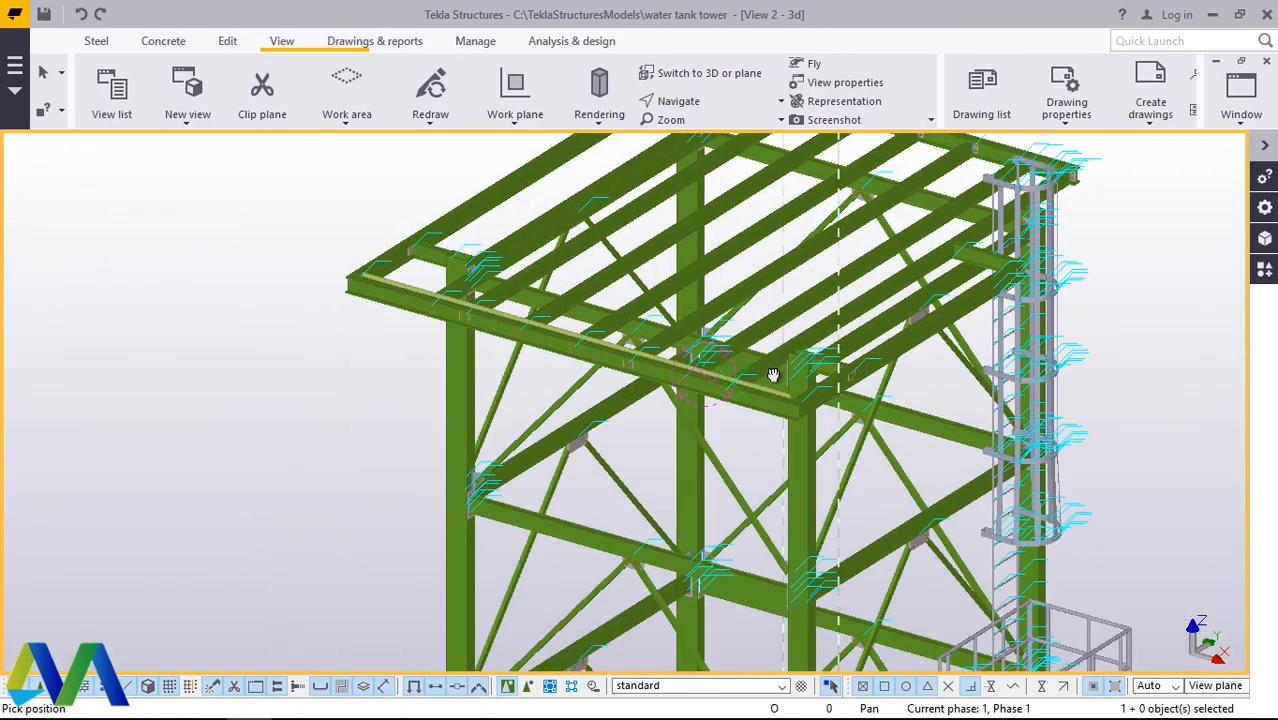
pyautogui.moveTo(773, 375); pyautogui.dragTo(828, 356)
pyautogui.keyDown('ctrl'); pyautogui.moveTo(871, 346); pyautogui.dragTo(797, 375, button='middle'); pyautogui.keyUp('ctrl')
pyautogui.scroll(10, 797, 375)
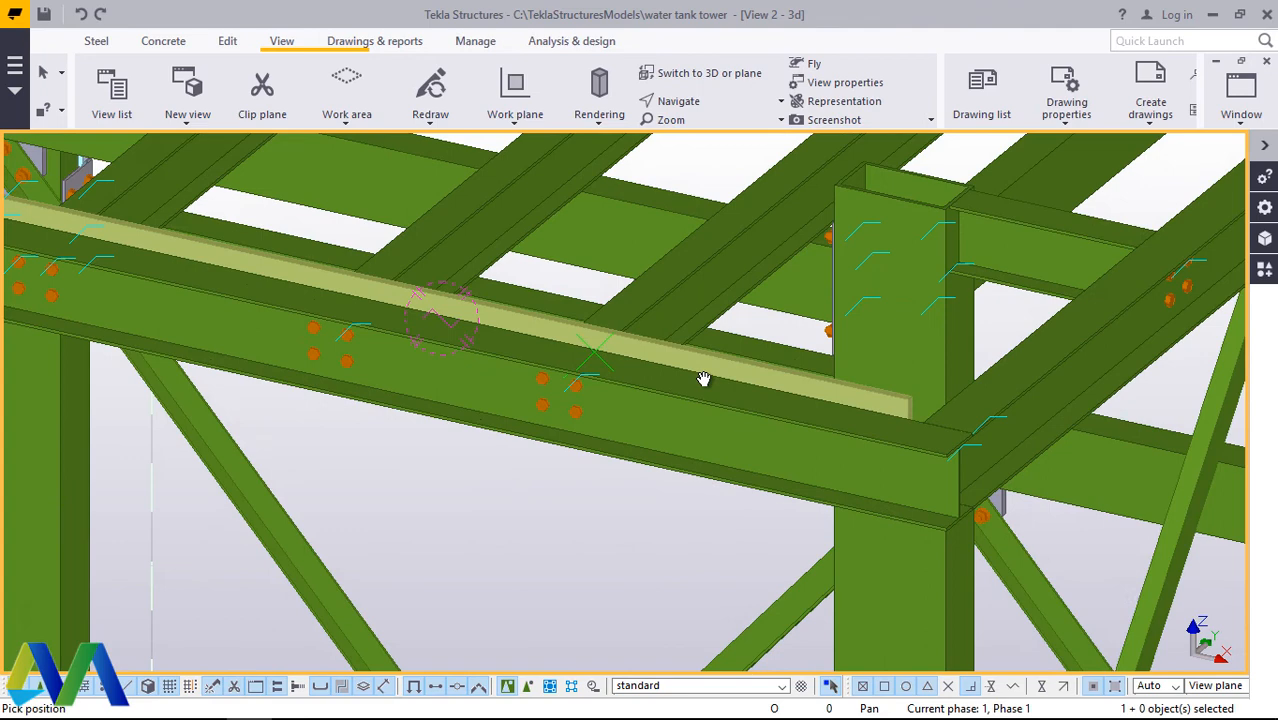
pyautogui.rightClick(646, 229)
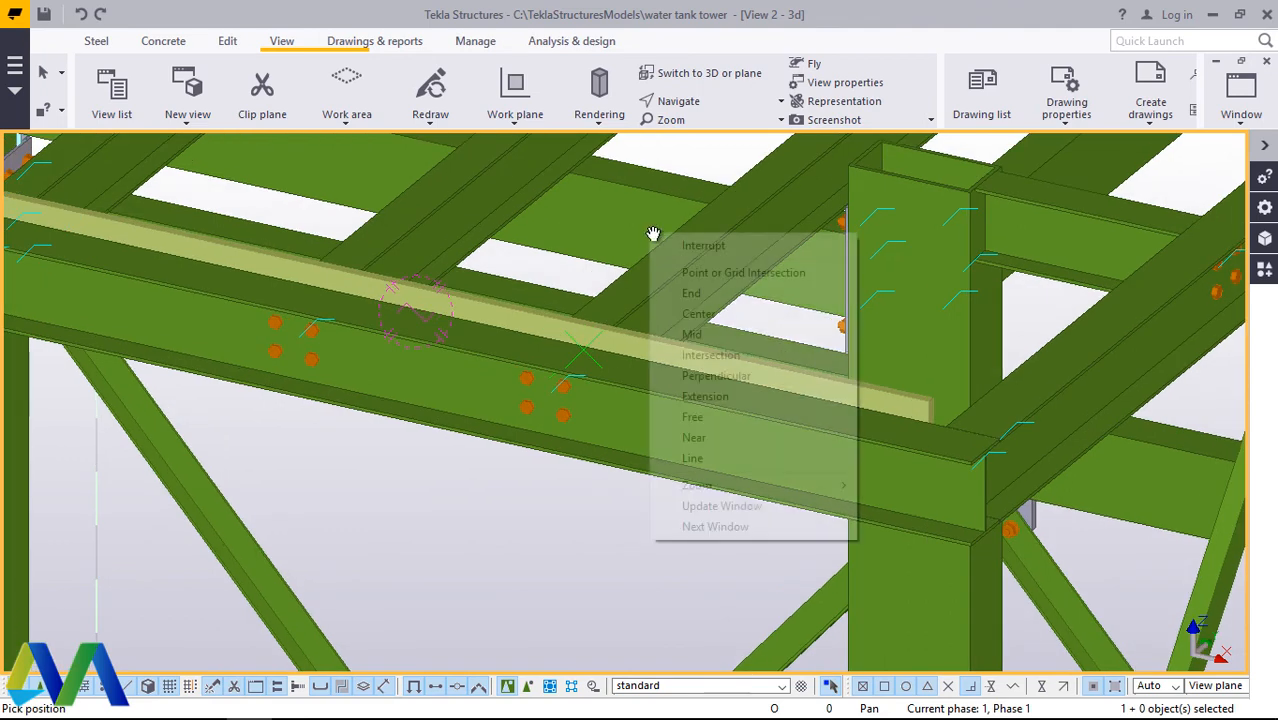
pyautogui.click(673, 251)
# Step: Open a linear copy of the flat member with its dX distance ready for editing
pyautogui.click(705, 357)
pyautogui.rightClick(705, 360)
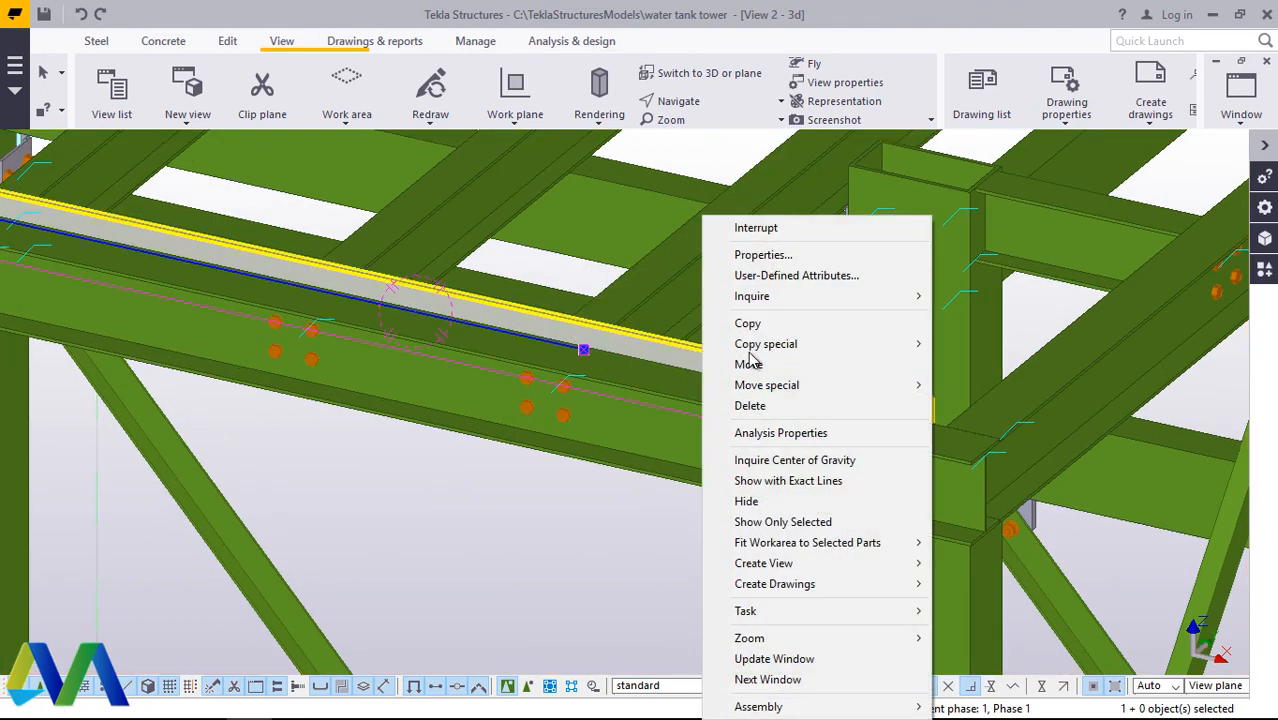
pyautogui.moveTo(819, 345)
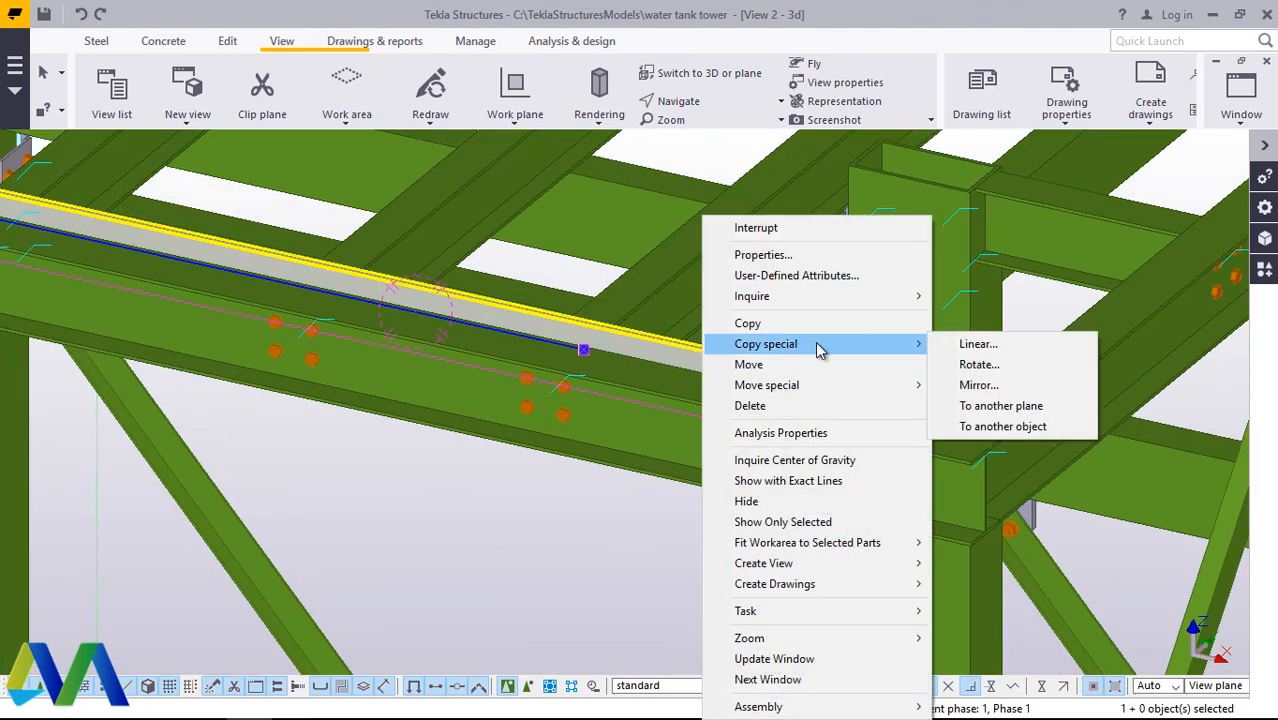
pyautogui.click(975, 344)
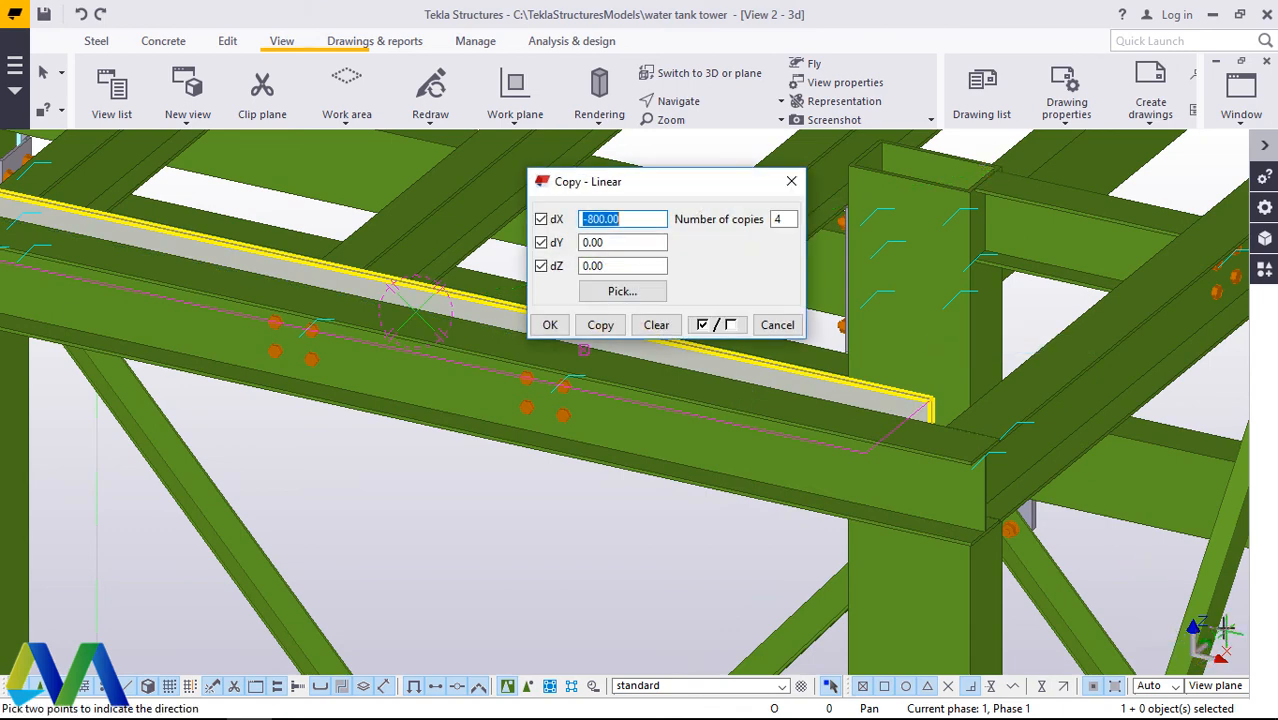
pyautogui.click(633, 216)
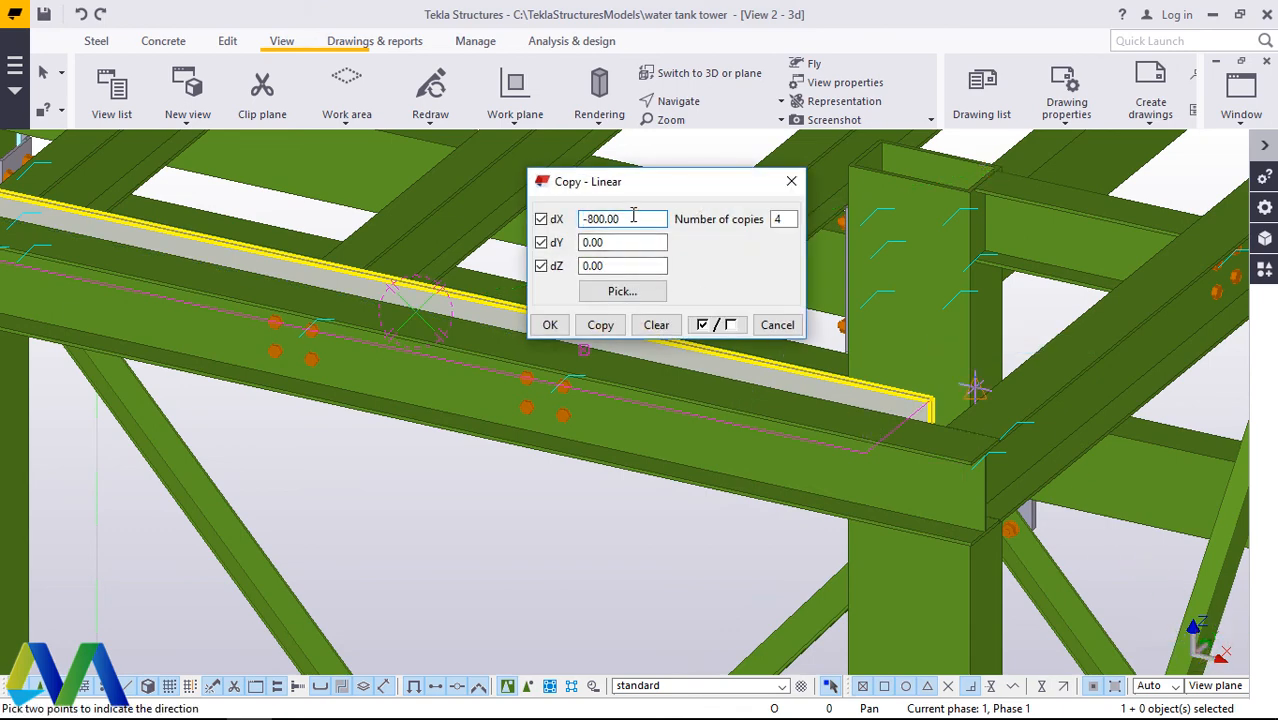
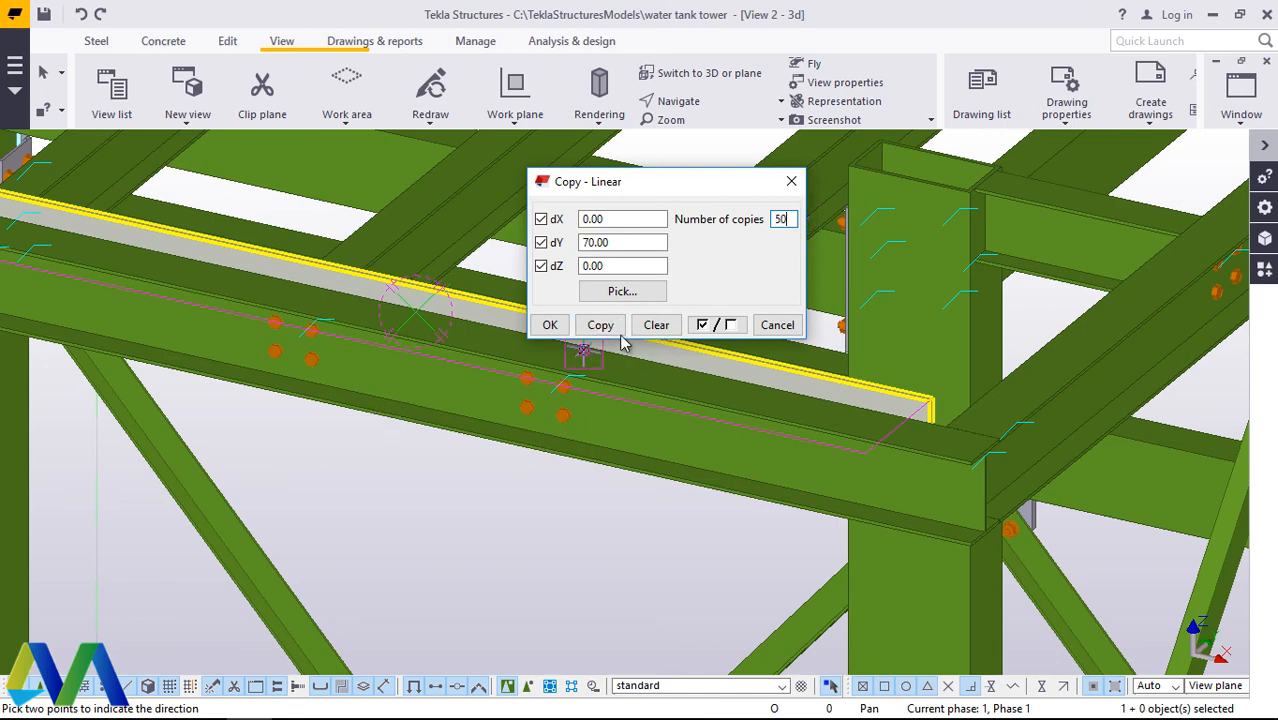
# Step: Copy the flat member linearly across the platform with dY 70.00 and 50 copies, and end the copy command
pyautogui.click(600, 325)
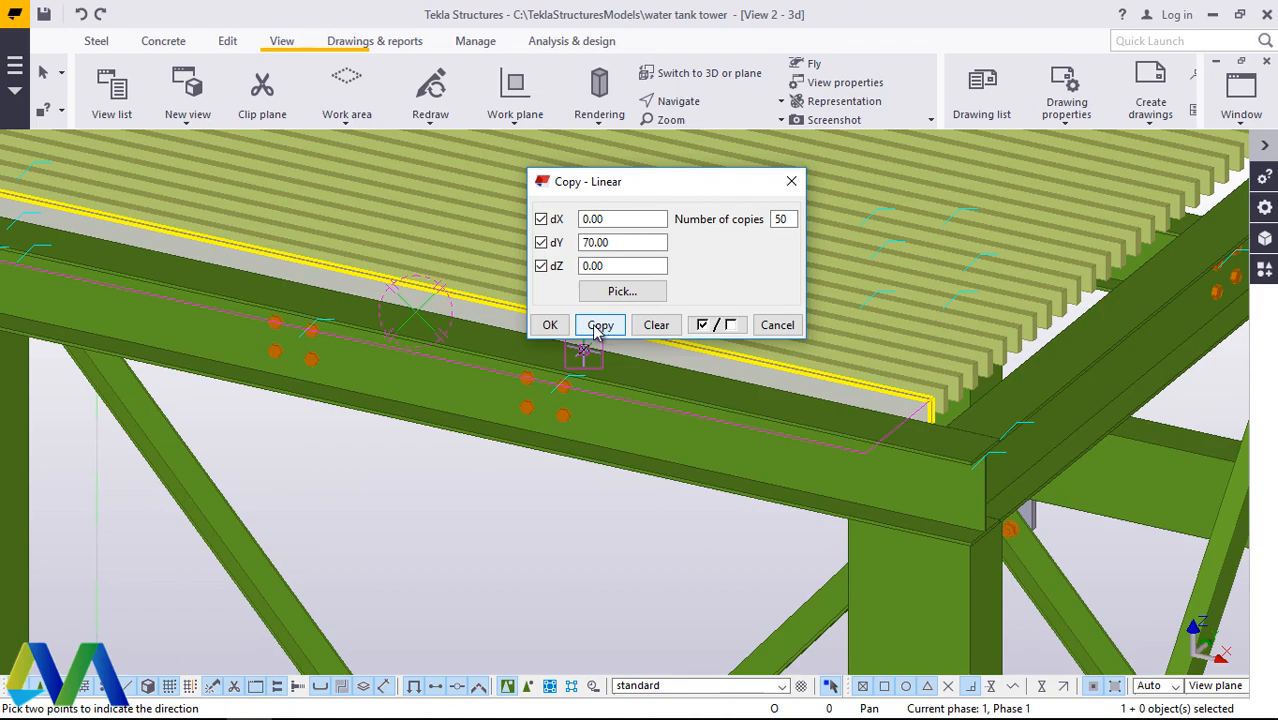
pyautogui.click(550, 326)
pyautogui.scroll(-5, 827, 245)
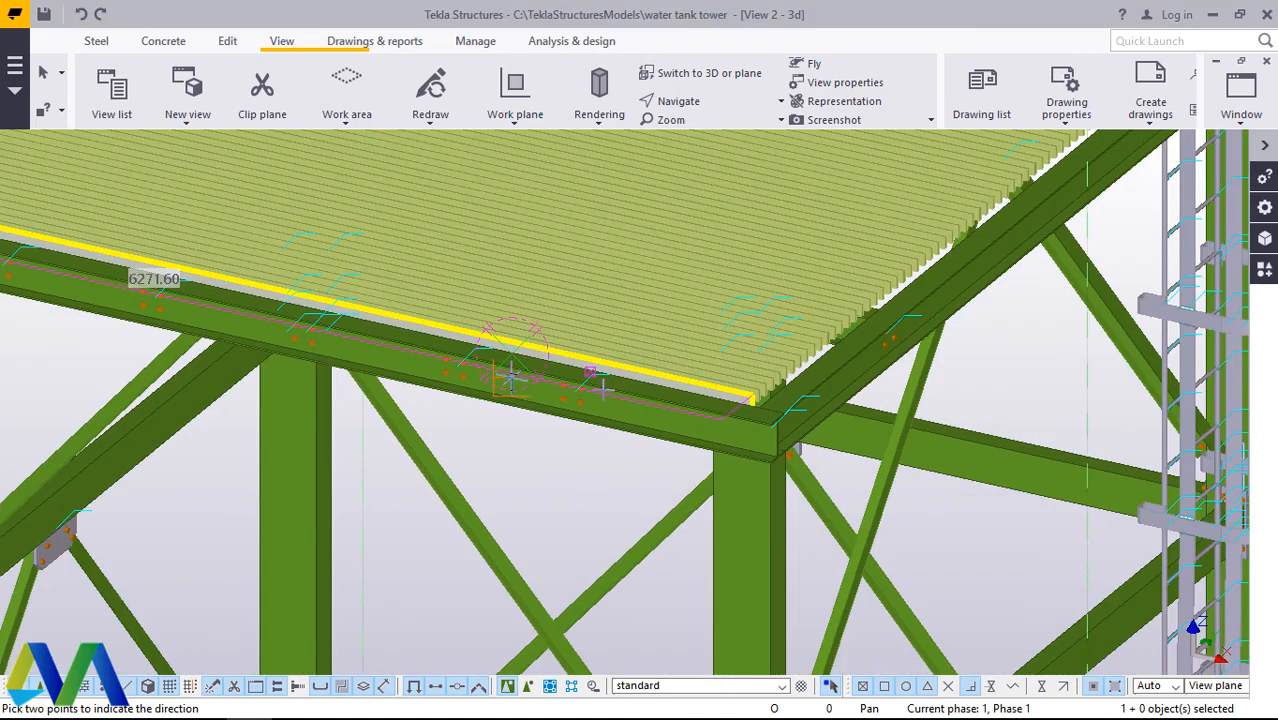
pyautogui.scroll(6, 827, 245)
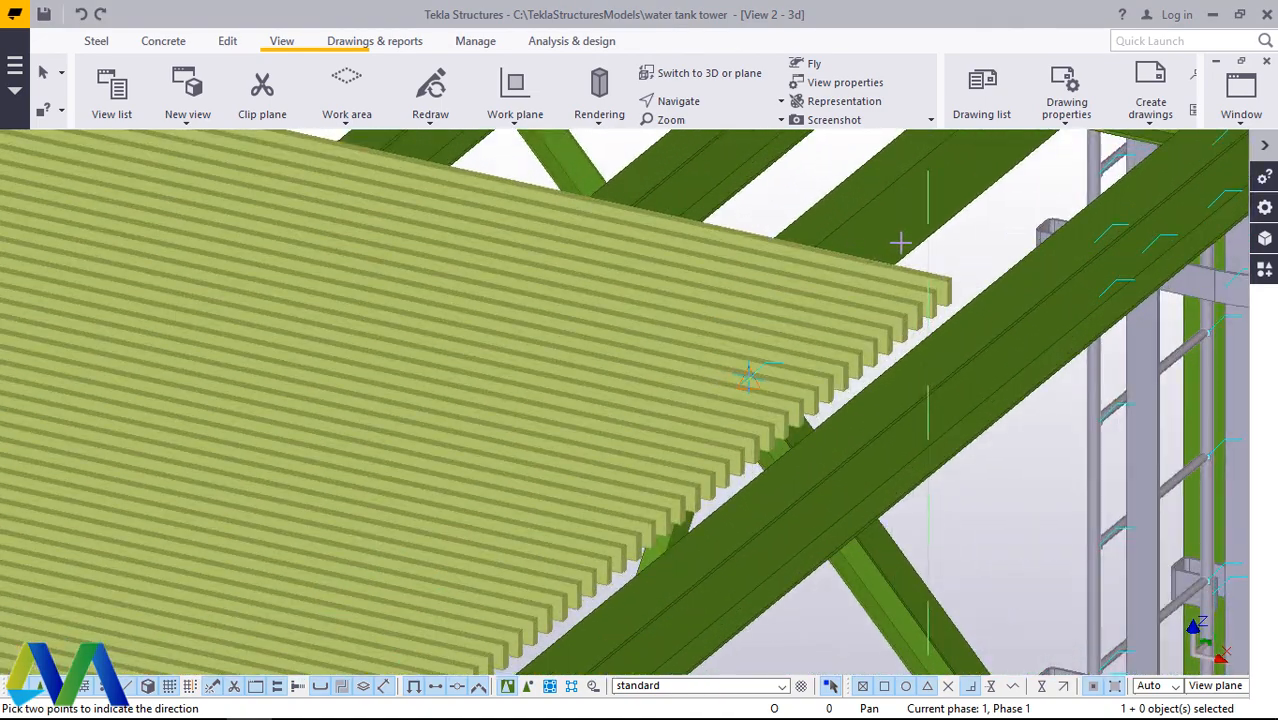
pyautogui.rightClick(992, 238)
pyautogui.click(1010, 251)
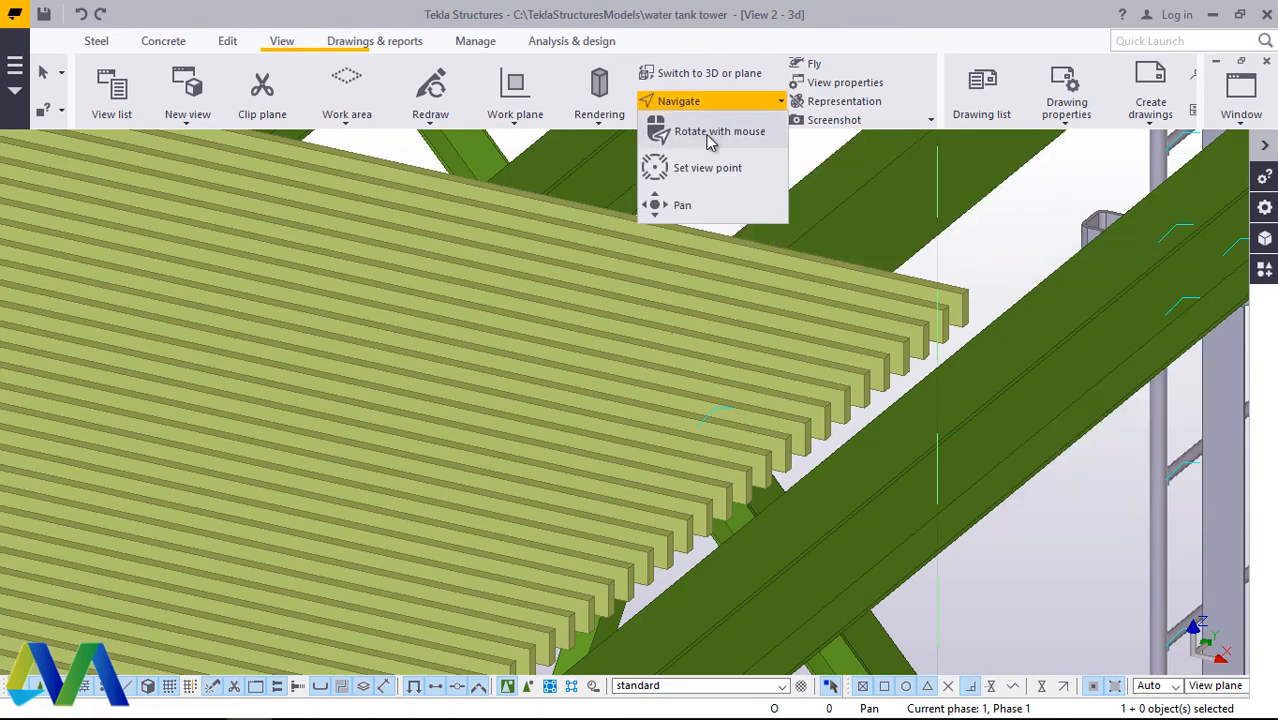
# Step: Examine the copied grating bars from several sides and the uncovered beams between the last bar and the ladder cage
pyautogui.moveTo(745, 302)
pyautogui.keyDown('ctrl'); pyautogui.mouseDown(button='middle')
pyautogui.moveTo(656, 408)
pyautogui.moveTo(562, 456)
pyautogui.moveTo(471, 422)
pyautogui.moveTo(816, 513)
pyautogui.moveTo(720, 430)
pyautogui.moveTo(679, 351)
pyautogui.moveTo(627, 334)
pyautogui.moveTo(656, 451)
pyautogui.moveTo(702, 262)
pyautogui.mouseUp(button='middle'); pyautogui.keyUp('ctrl')
pyautogui.scroll(6, 739, 268)
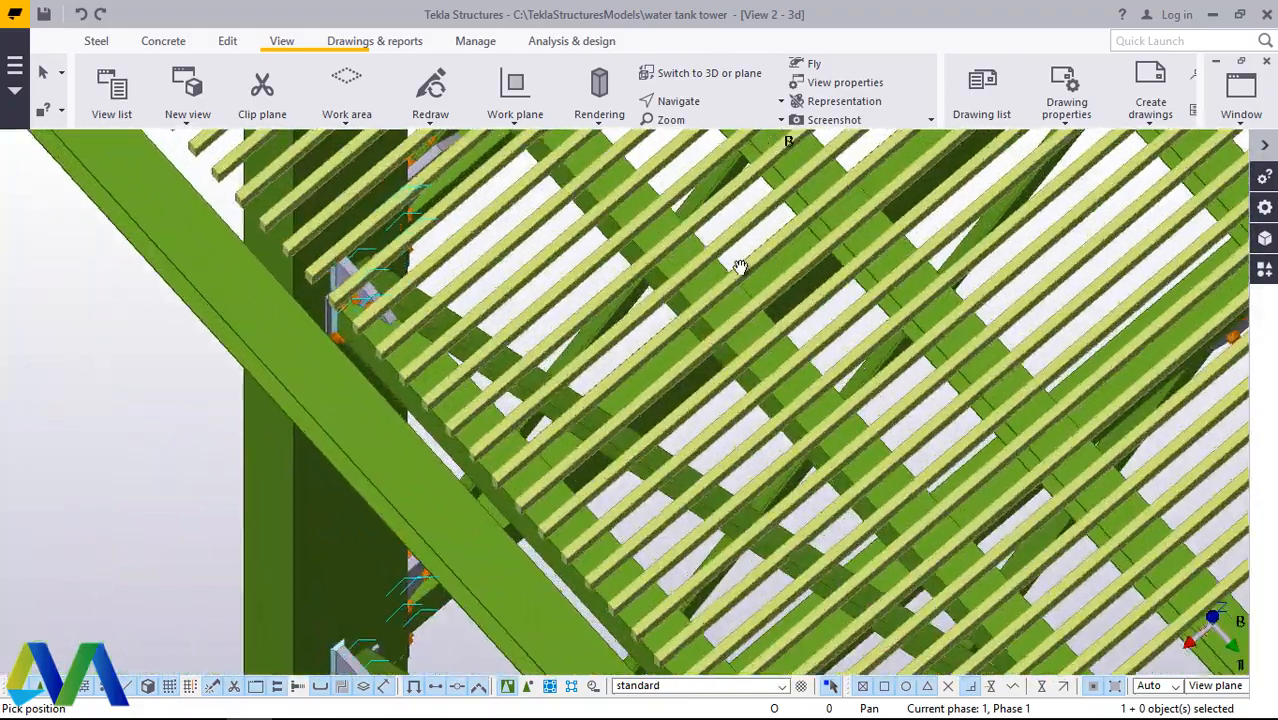
pyautogui.keyDown('ctrl'); pyautogui.moveTo(891, 446); pyautogui.dragTo(1108, 385, button='middle'); pyautogui.keyUp('ctrl')
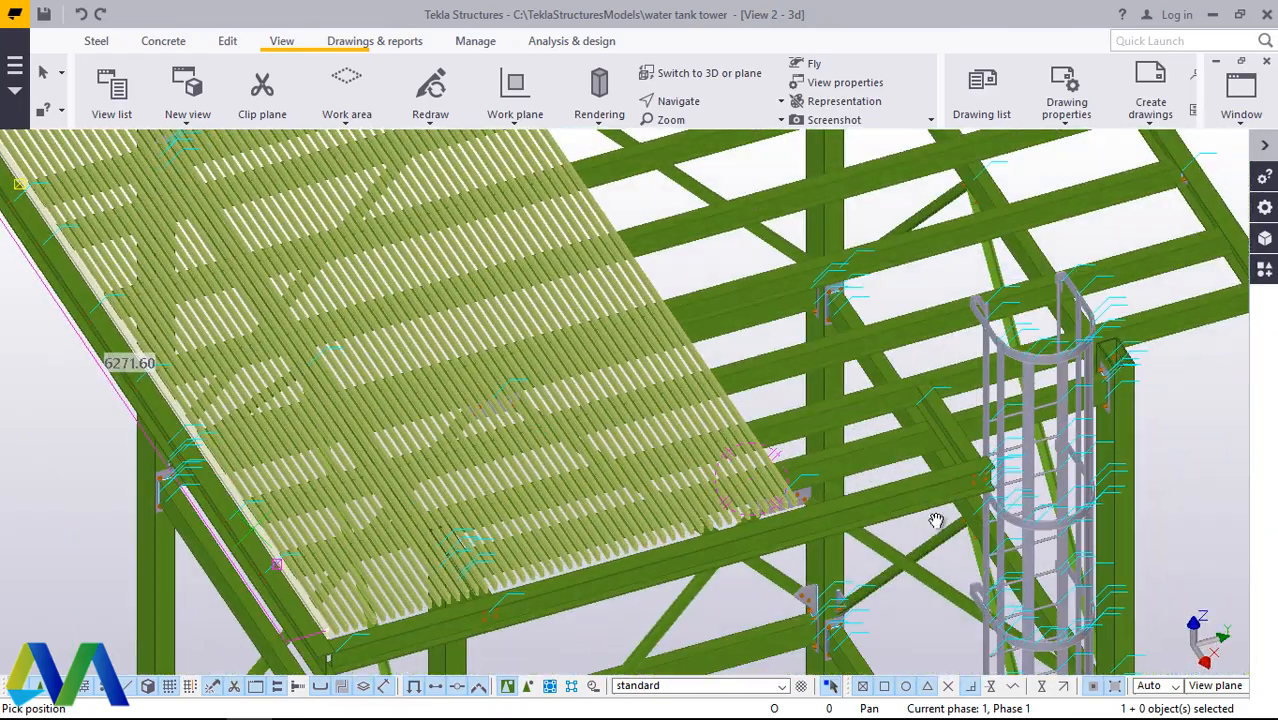
pyautogui.scroll(3, 936, 516)
pyautogui.keyDown('ctrl'); pyautogui.moveTo(880, 512); pyautogui.dragTo(801, 504, button='middle'); pyautogui.keyUp('ctrl')
pyautogui.scroll(5, 801, 504)
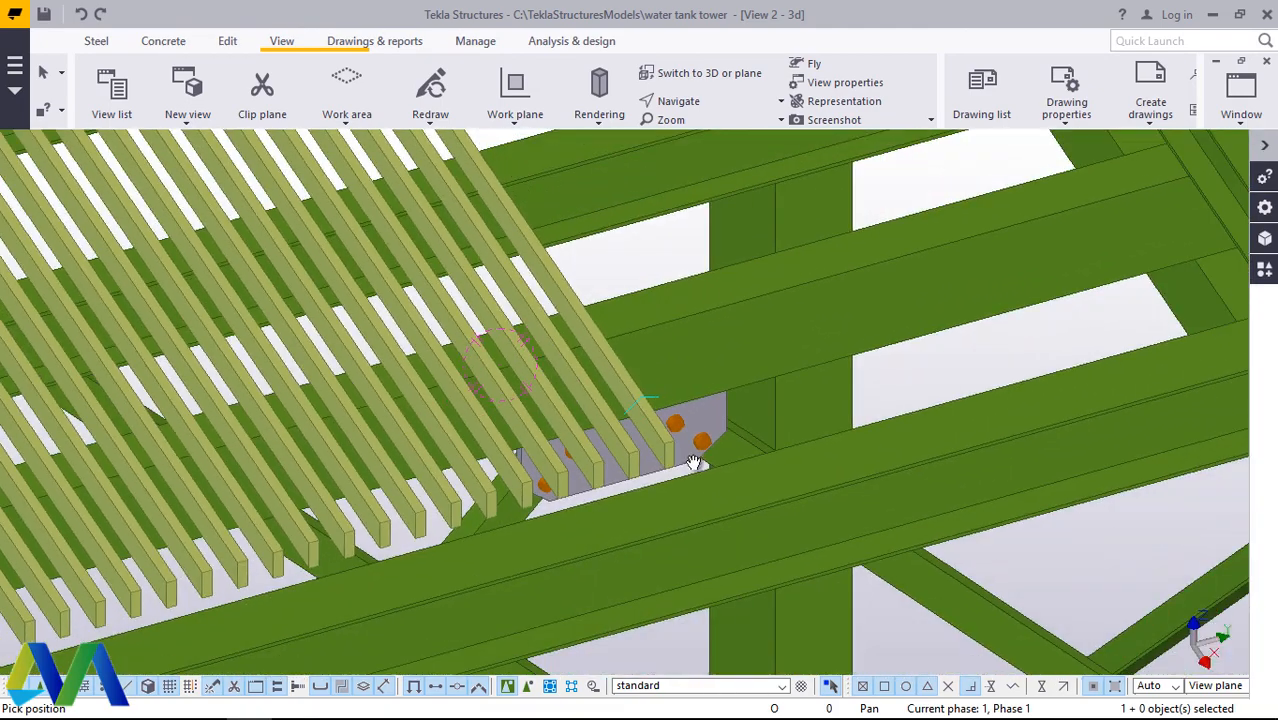
pyautogui.keyDown('ctrl'); pyautogui.moveTo(693, 462); pyautogui.dragTo(720, 472, button='middle'); pyautogui.keyUp('ctrl')
pyautogui.rightClick(648, 205)
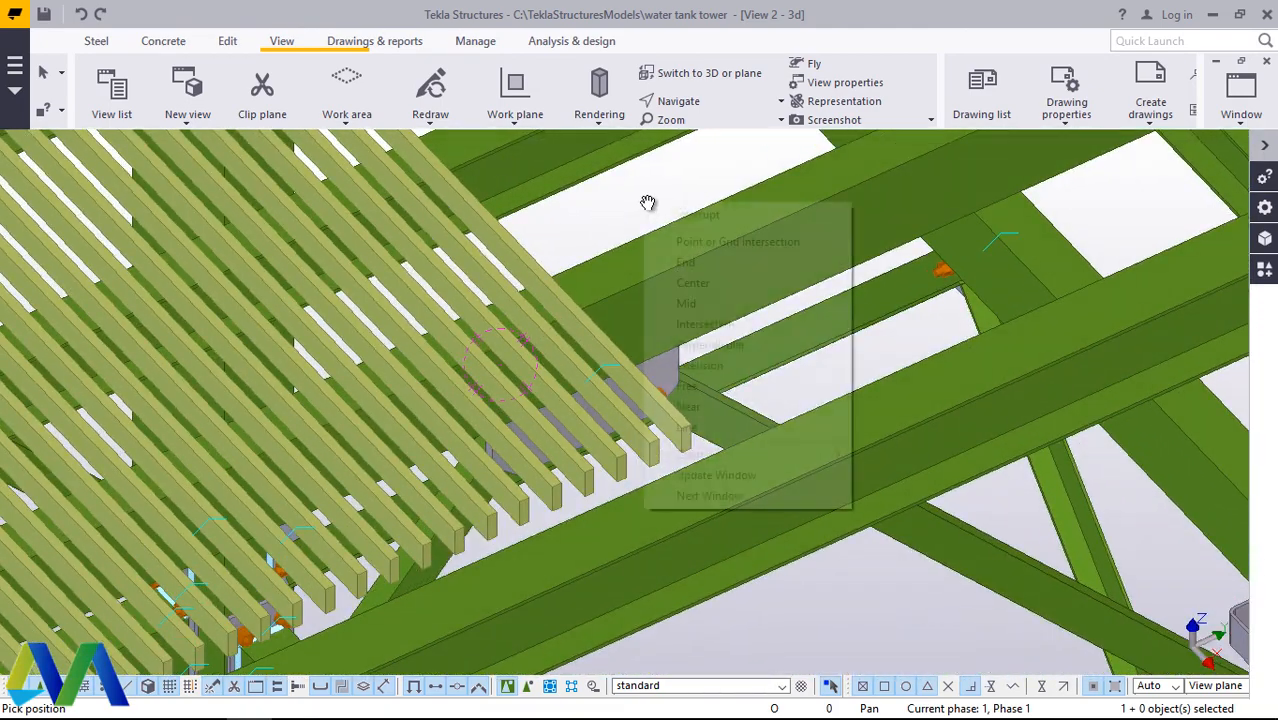
pyautogui.click(682, 220)
# Step: Copy the outermost grating bar linearly towards the ladder with dY 70.00 and 10 copies, and end the copy command
pyautogui.click(599, 357)
pyautogui.rightClick(654, 183)
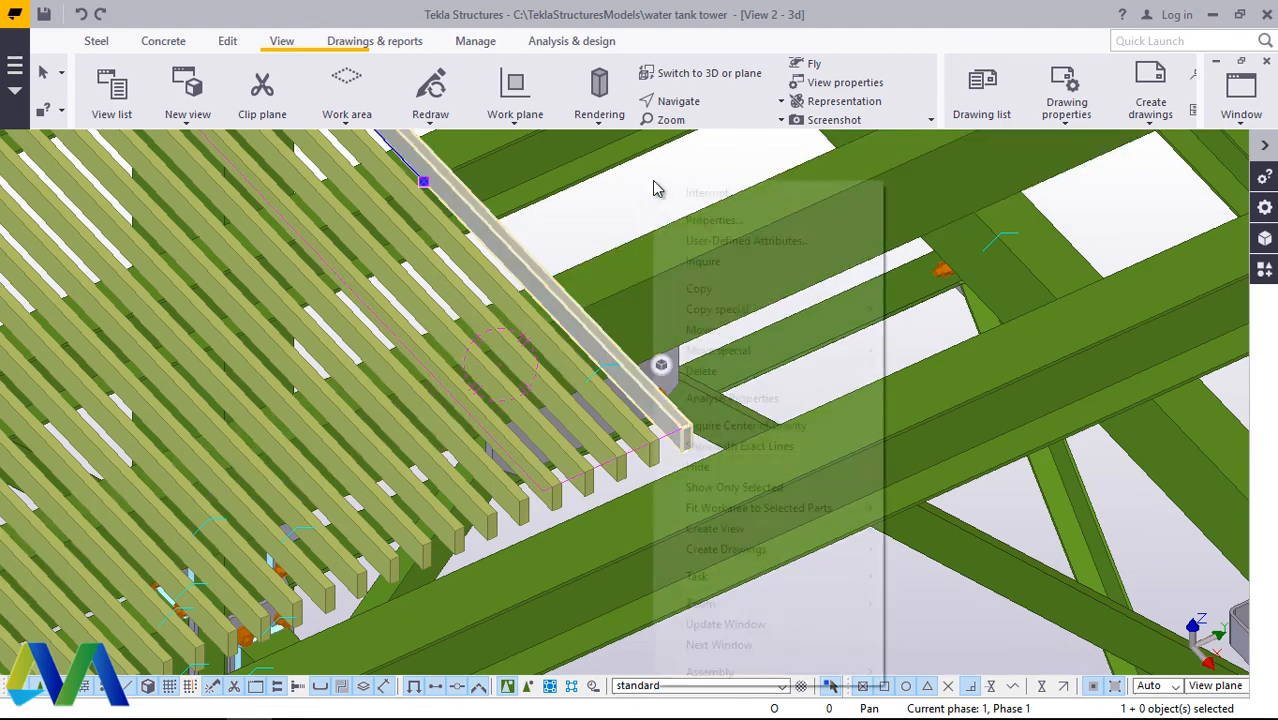
pyautogui.moveTo(745, 309)
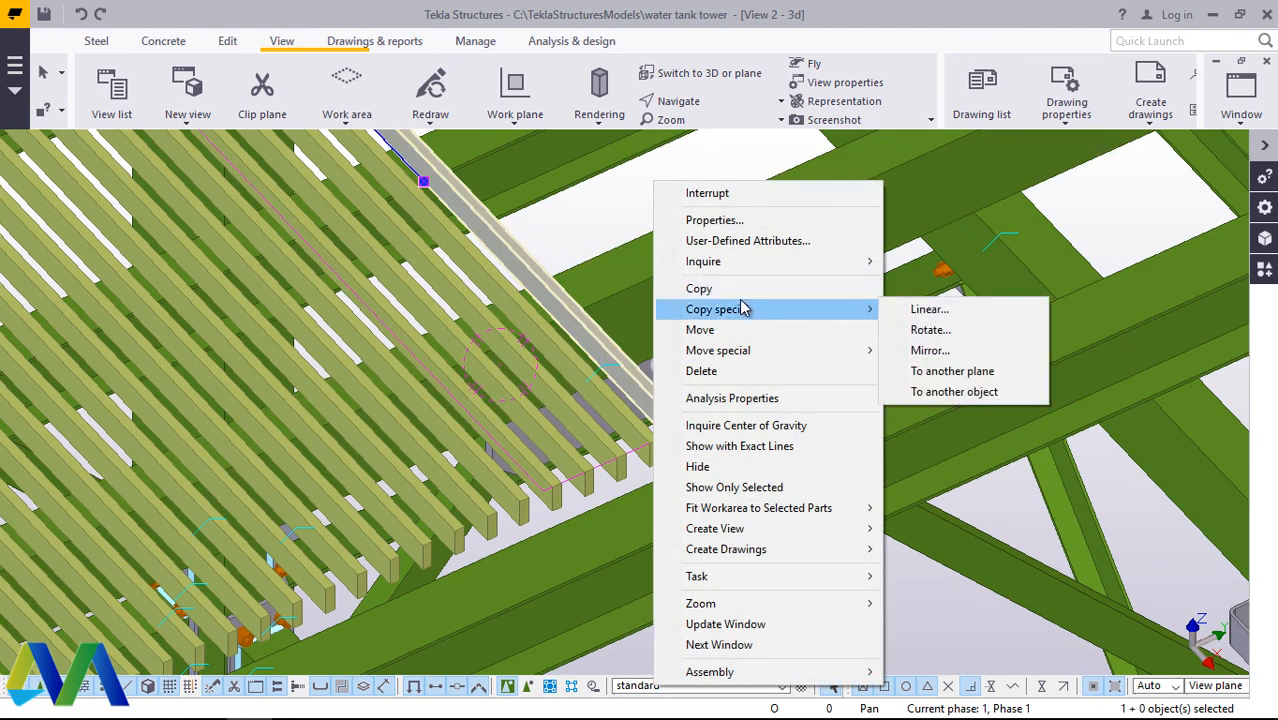
pyautogui.click(917, 312)
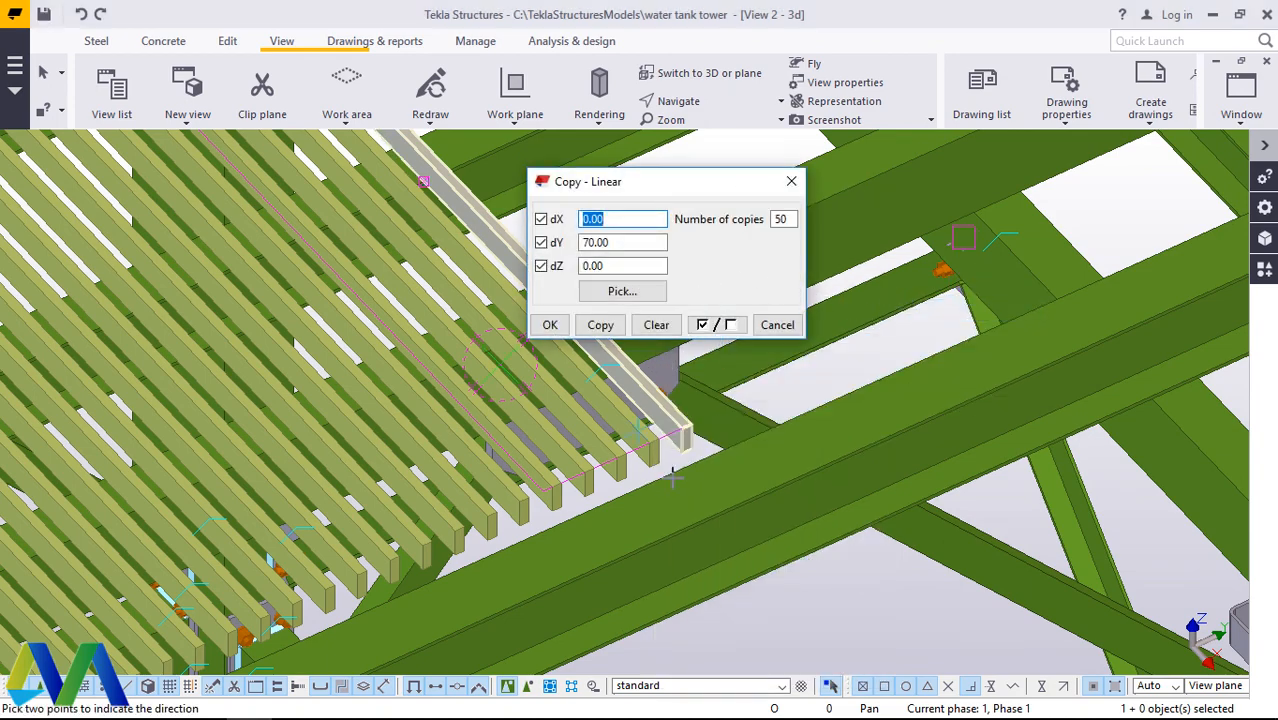
pyautogui.scroll(-2, 634, 468)
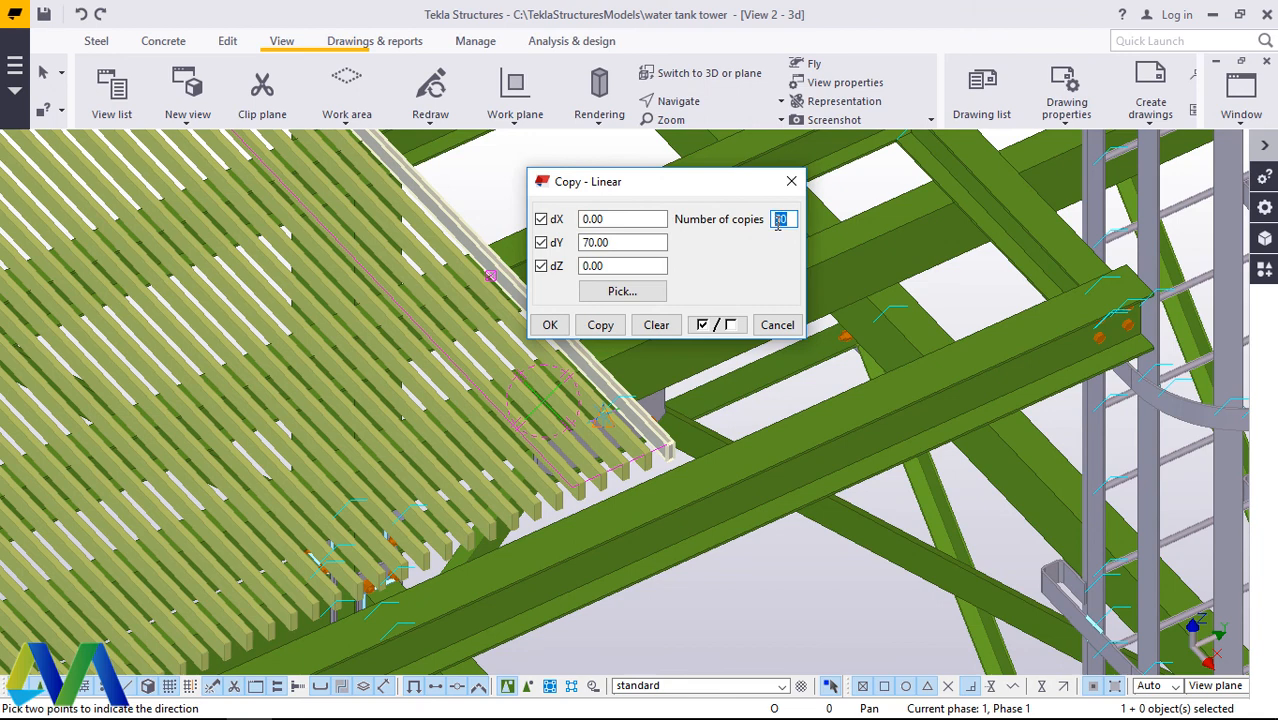
pyautogui.click(601, 330)
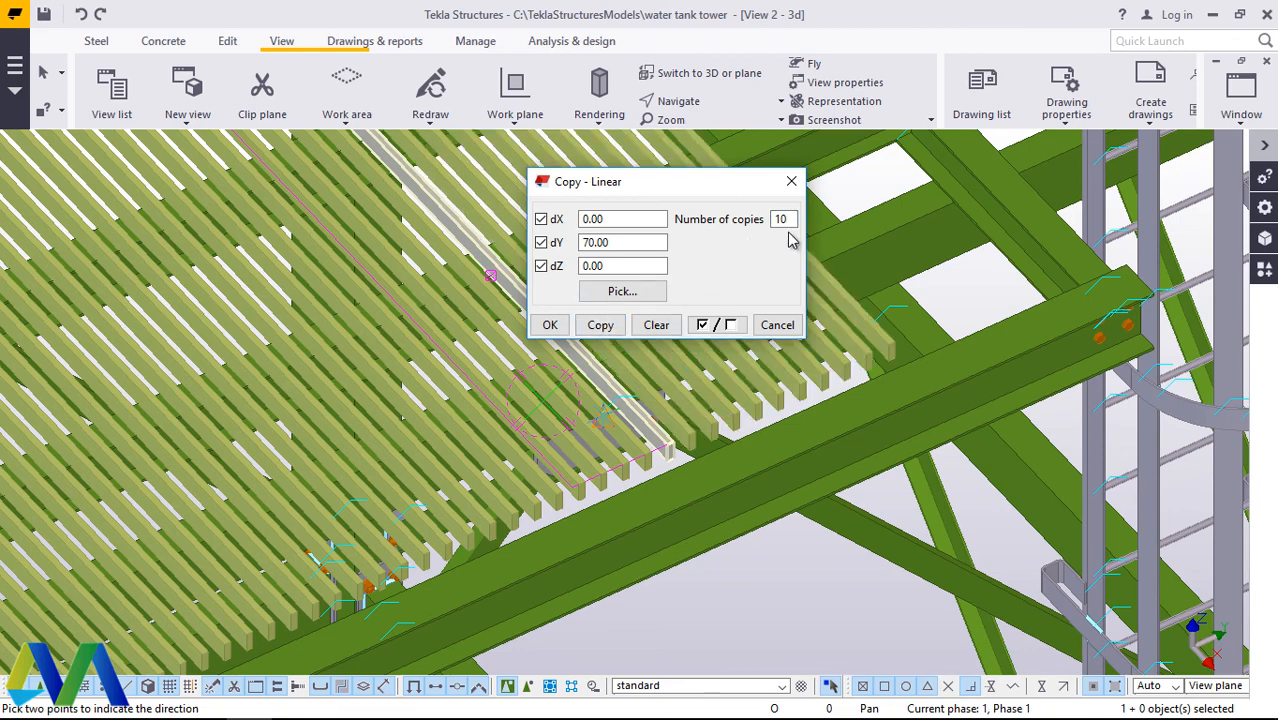
pyautogui.click(550, 325)
pyautogui.rightClick(872, 190)
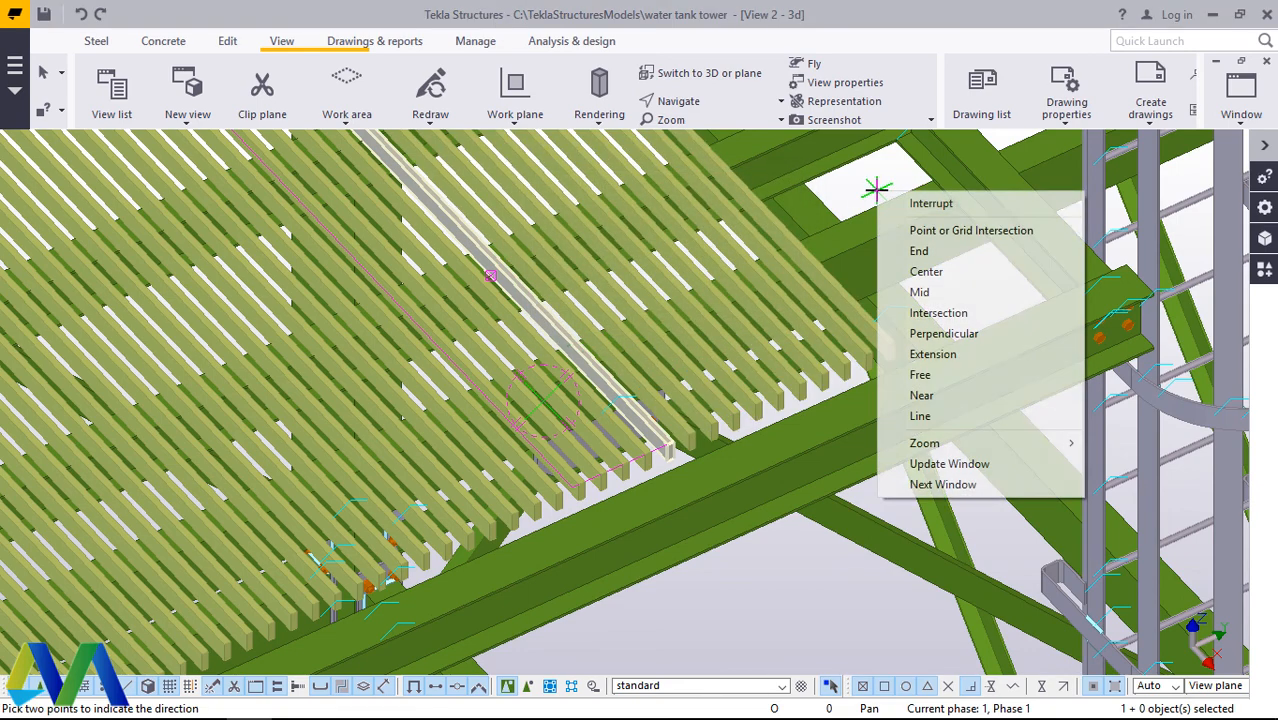
pyautogui.click(905, 204)
# Step: Copy the new outermost grating bar another 10 times at dY 70.00 to extend the grating up to the ladder cage
pyautogui.scroll(1, 890, 343)
pyautogui.click(889, 347)
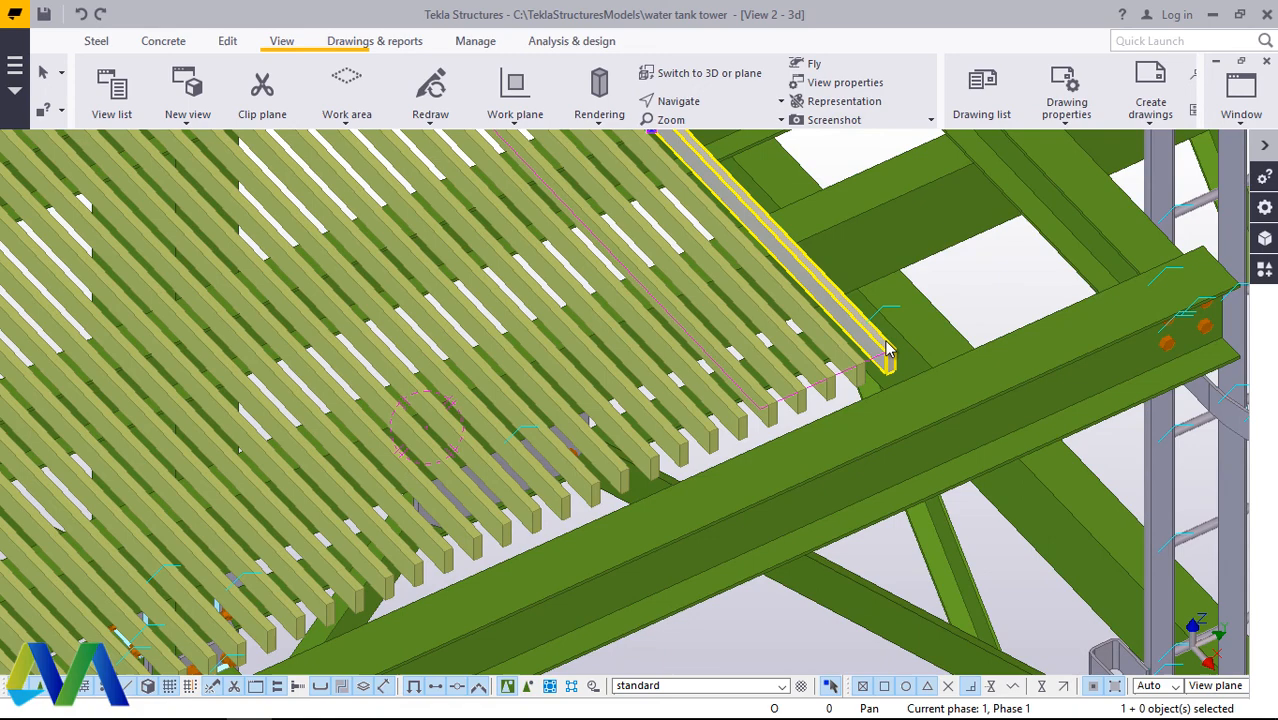
pyautogui.rightClick(968, 293)
pyautogui.moveTo(1040, 343)
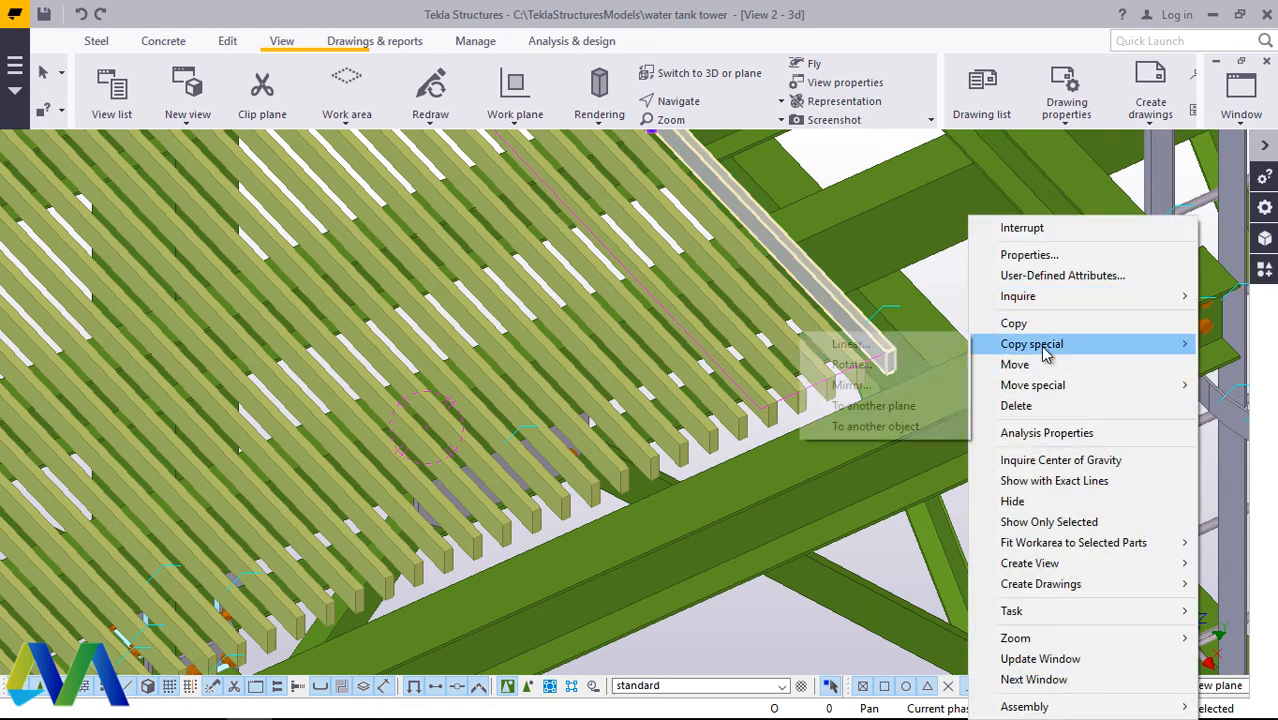
pyautogui.click(880, 350)
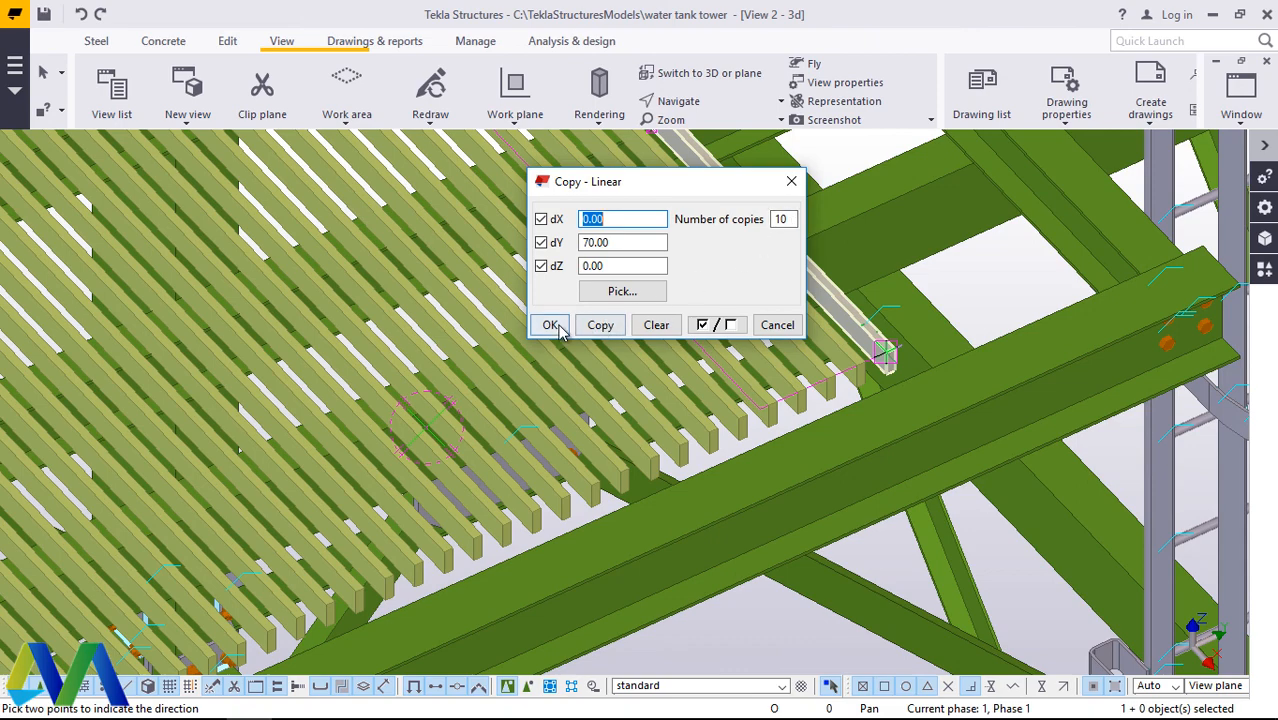
pyautogui.click(601, 326)
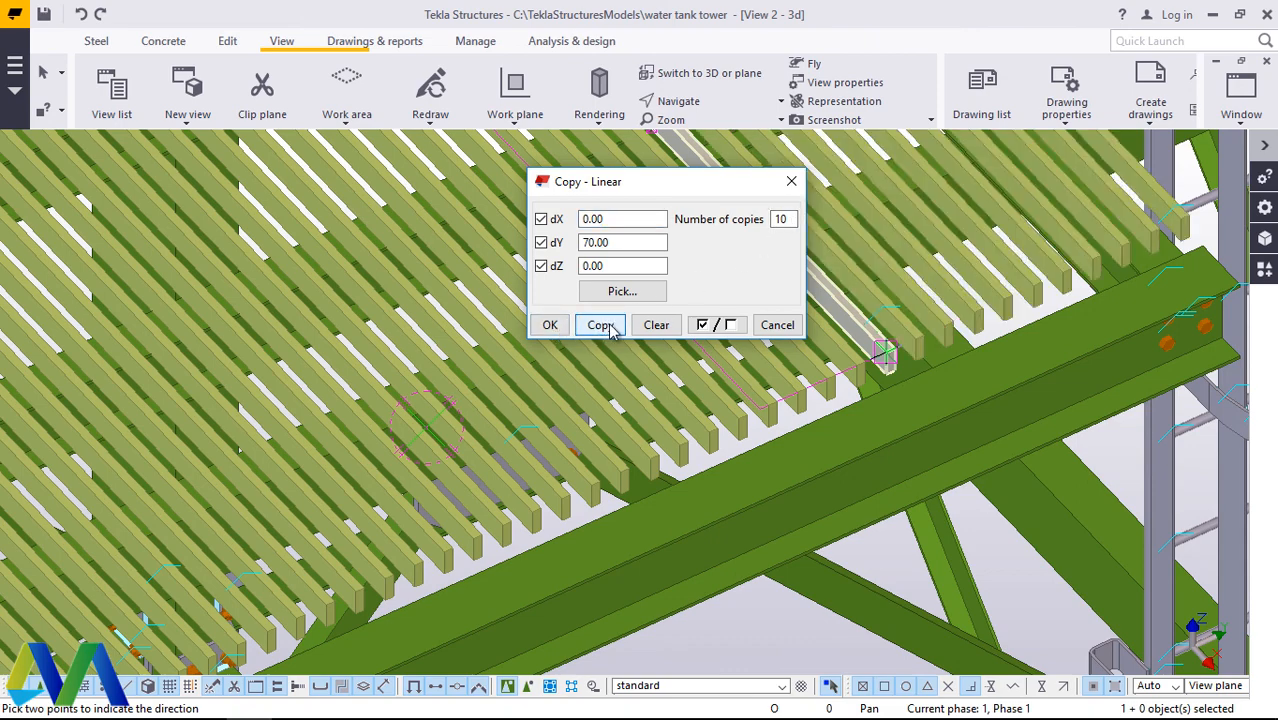
pyautogui.click(557, 332)
pyautogui.scroll(-8, 699, 420)
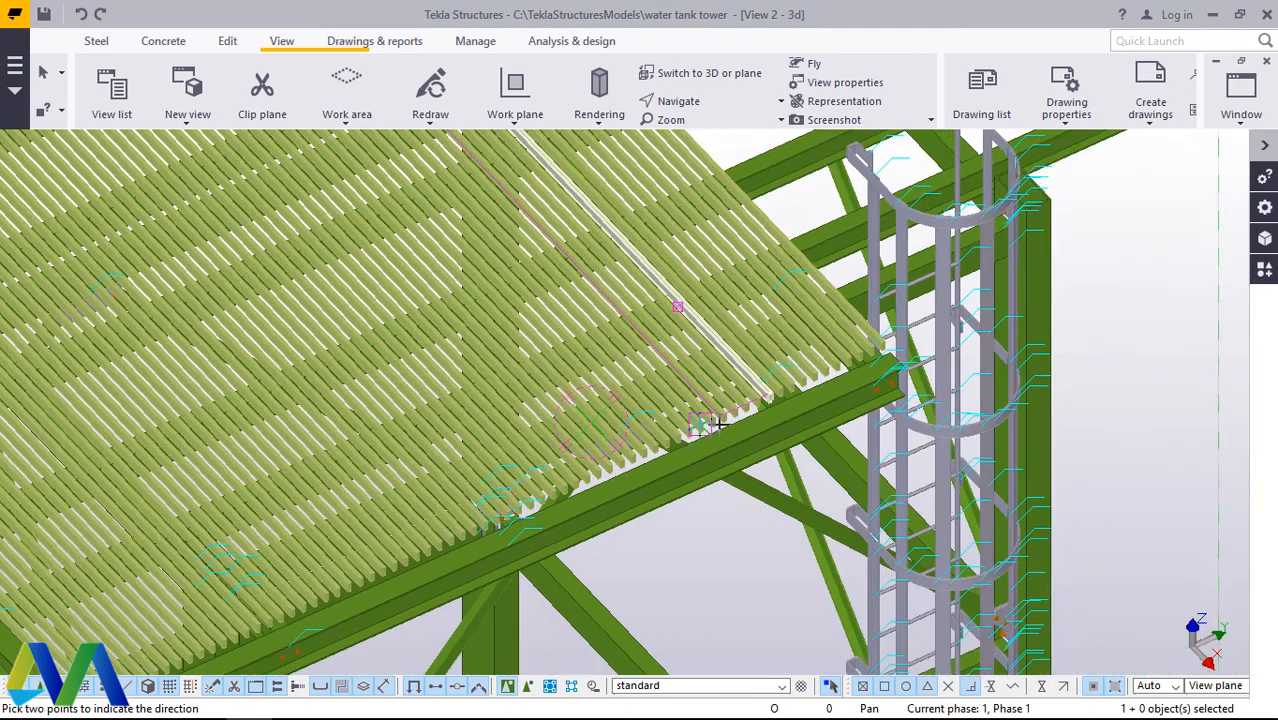
# Step: Examine how the outermost grating bars meet the ladder cage and the supporting beams beneath them
pyautogui.scroll(5, 856, 291)
pyautogui.scroll(3, 856, 291)
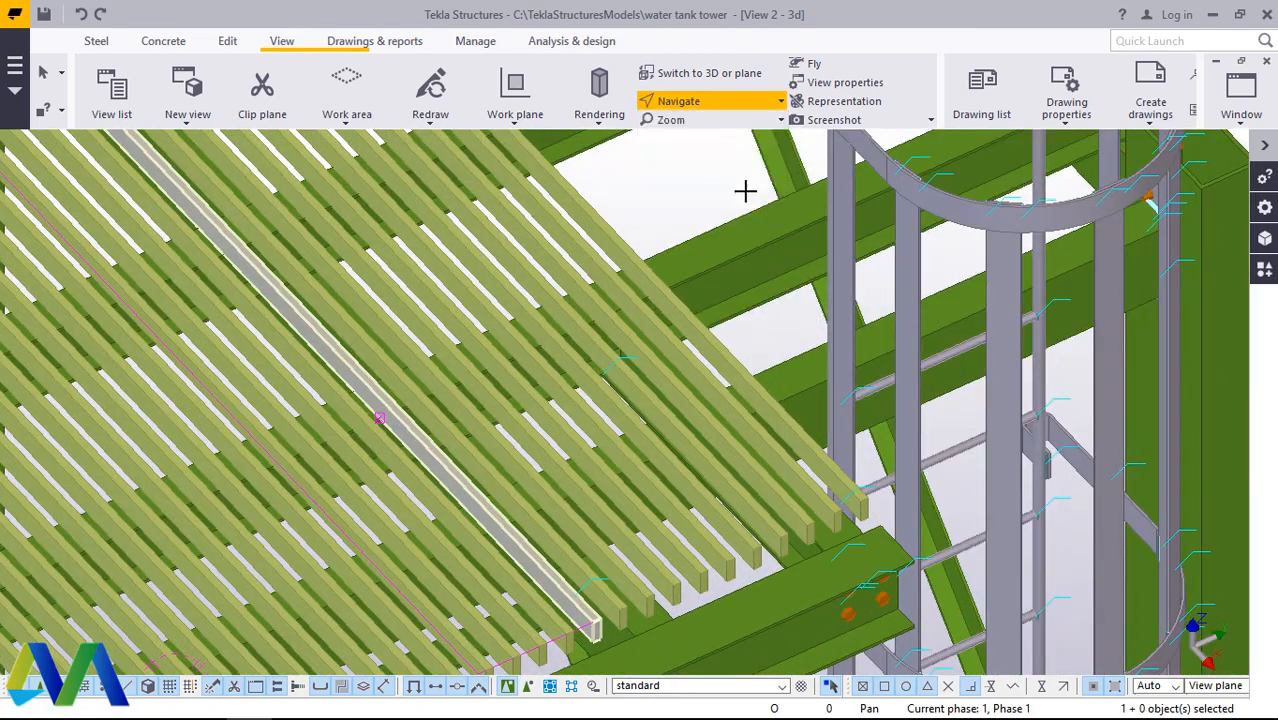
pyautogui.keyDown('ctrl'); pyautogui.moveTo(811, 414); pyautogui.dragTo(693, 357, button='middle'); pyautogui.keyUp('ctrl')
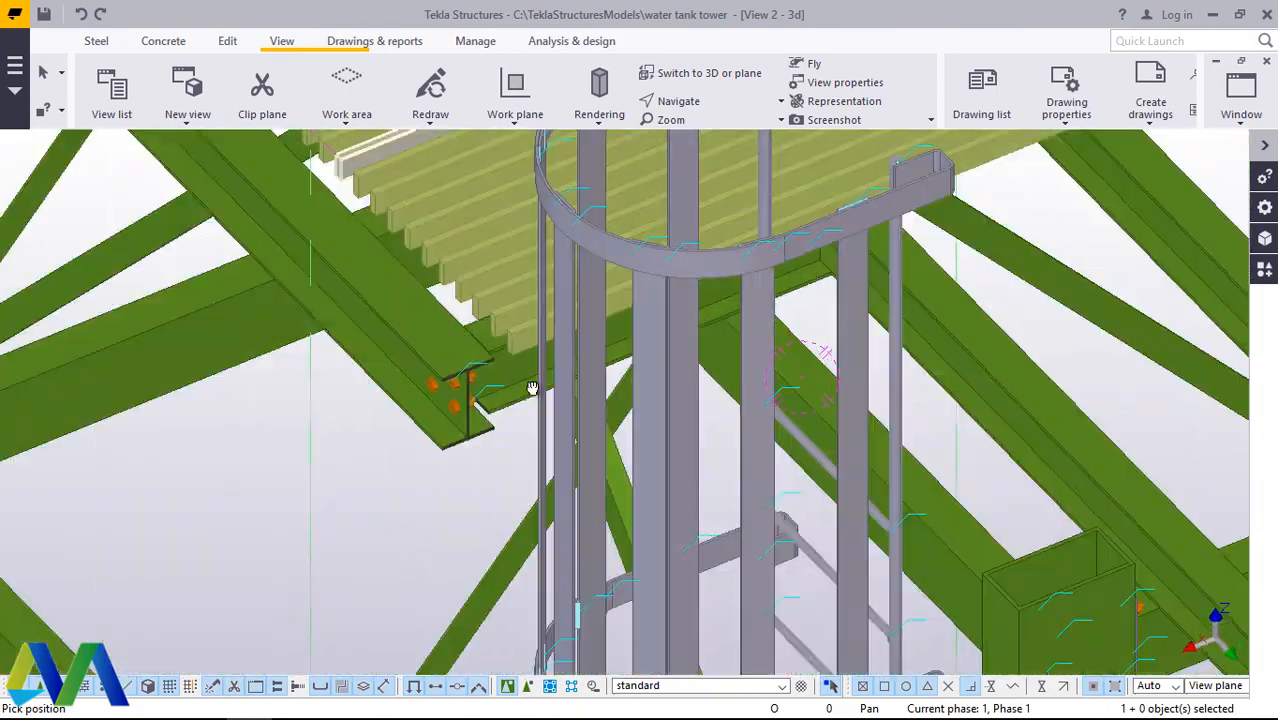
pyautogui.keyDown('ctrl'); pyautogui.moveTo(532, 388); pyautogui.dragTo(880, 453, button='middle'); pyautogui.keyUp('ctrl')
pyautogui.scroll(5, 708, 434)
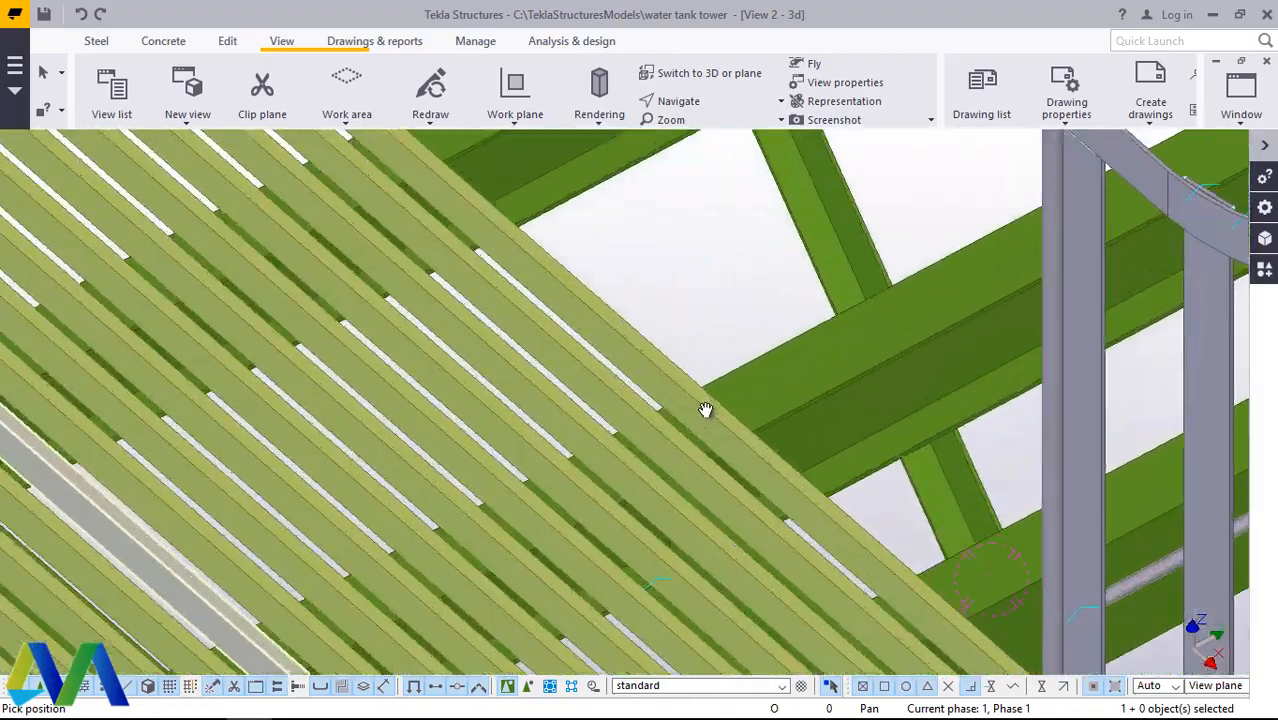
pyautogui.rightClick(707, 262)
pyautogui.click(752, 275)
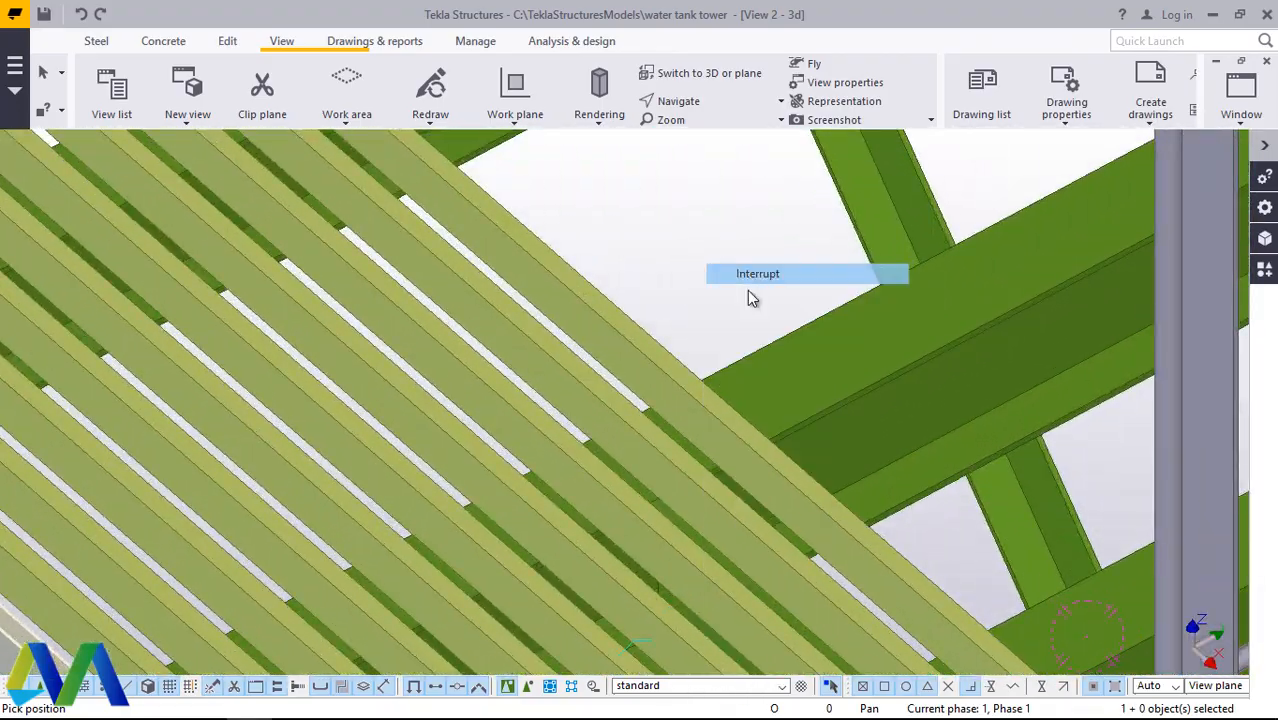
pyautogui.scroll(5, 680, 396)
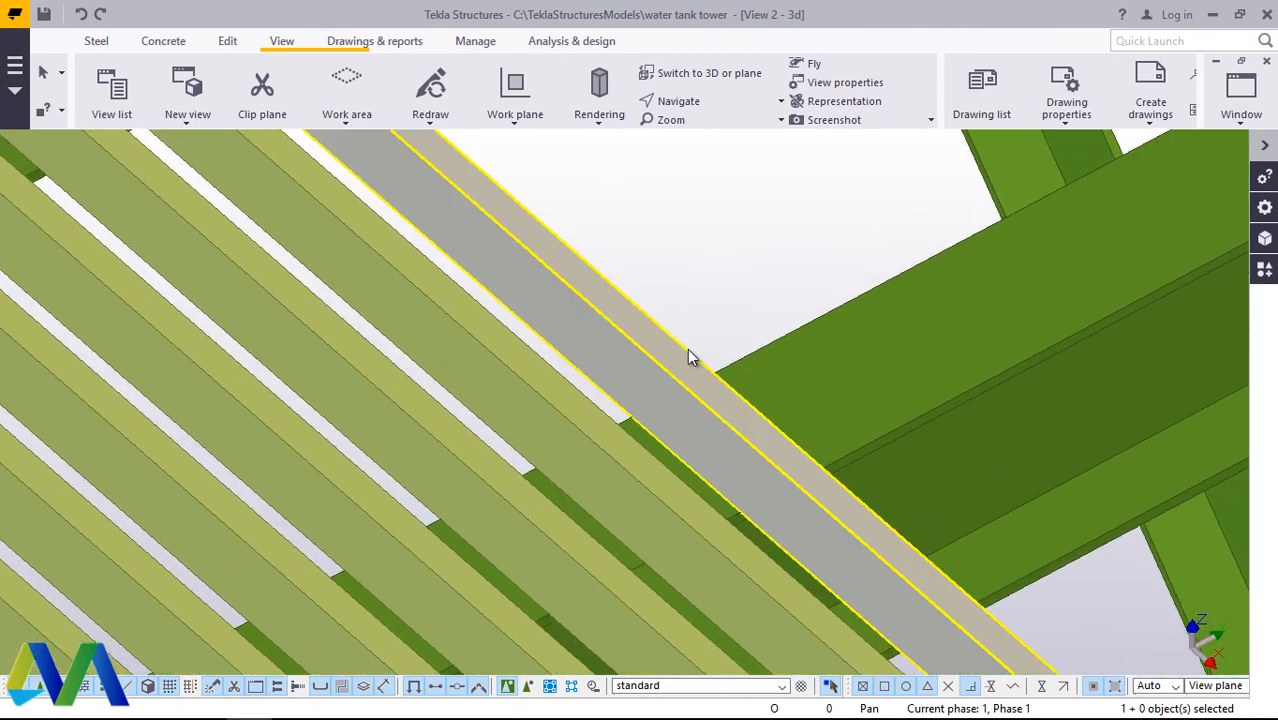
pyautogui.scroll(-4, 688, 354)
pyautogui.scroll(4, 690, 335)
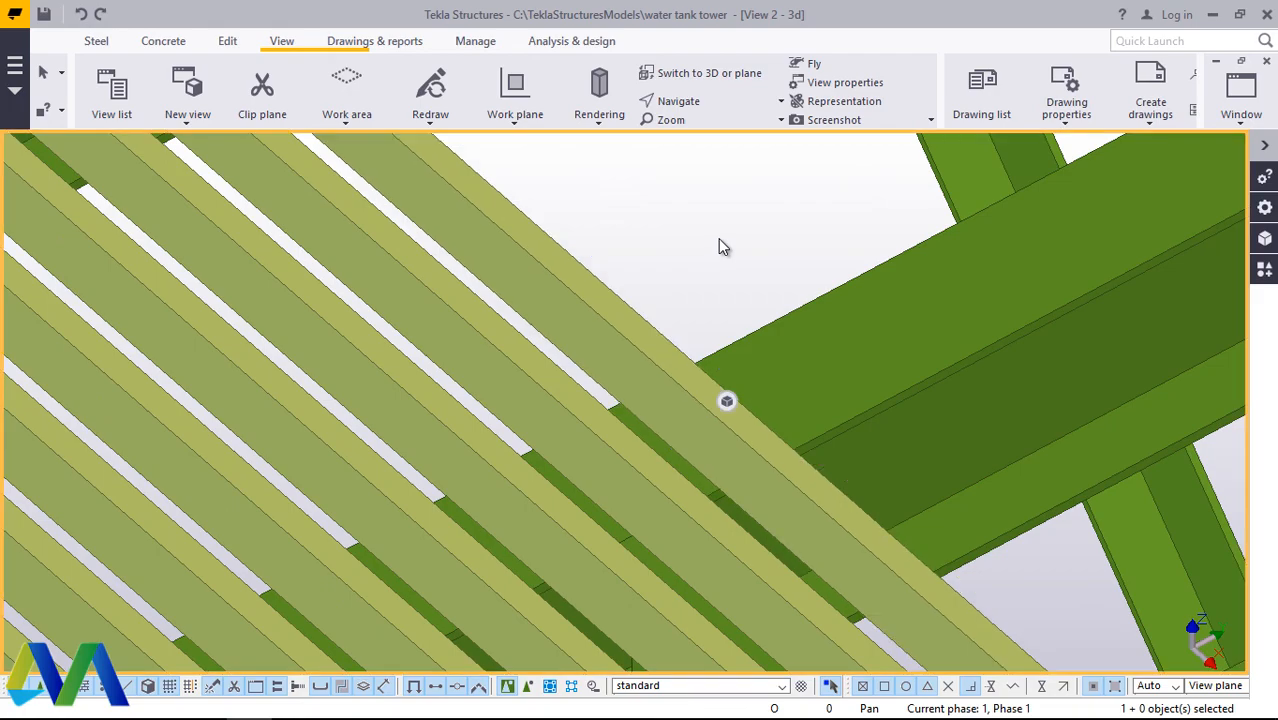
# Step: Place two points on the outermost grating bar beside the ladder, one on each long edge of its upper face
pyautogui.click(690, 103)
pyautogui.click(698, 128)
pyautogui.moveTo(653, 363); pyautogui.dragTo(858, 472)
pyautogui.rightClick(858, 472)
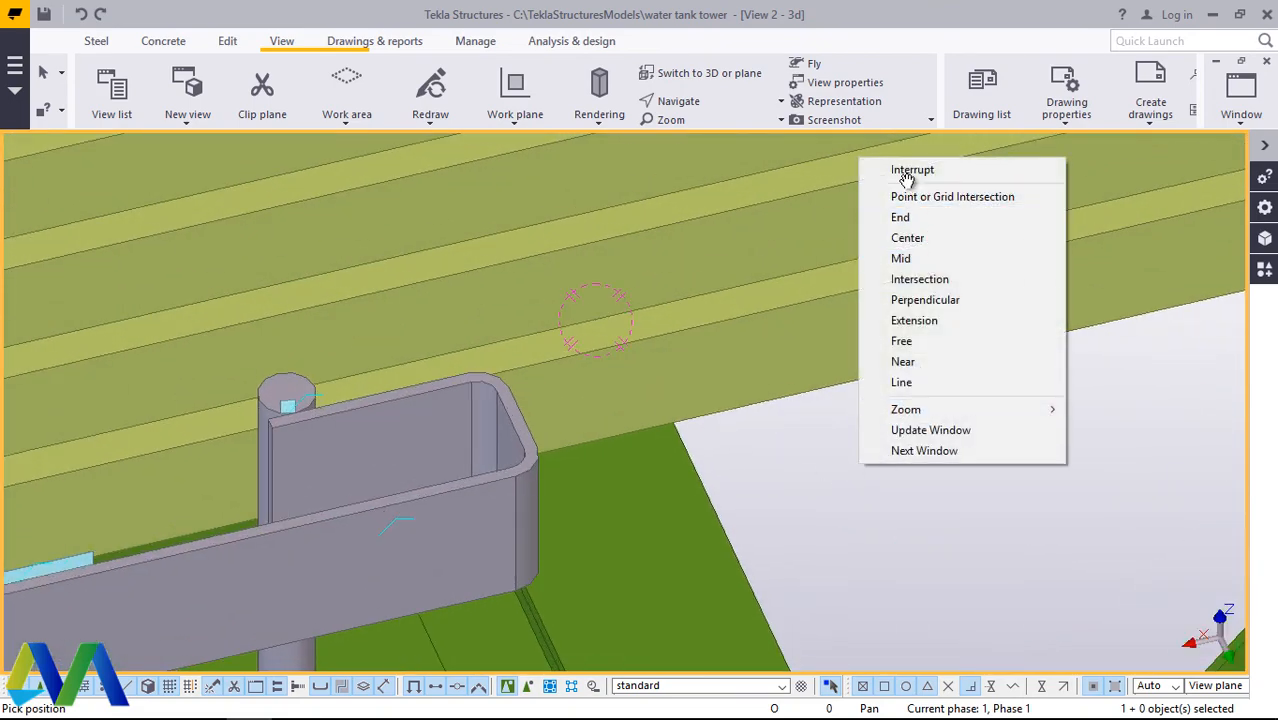
pyautogui.click(865, 171)
pyautogui.click(228, 41)
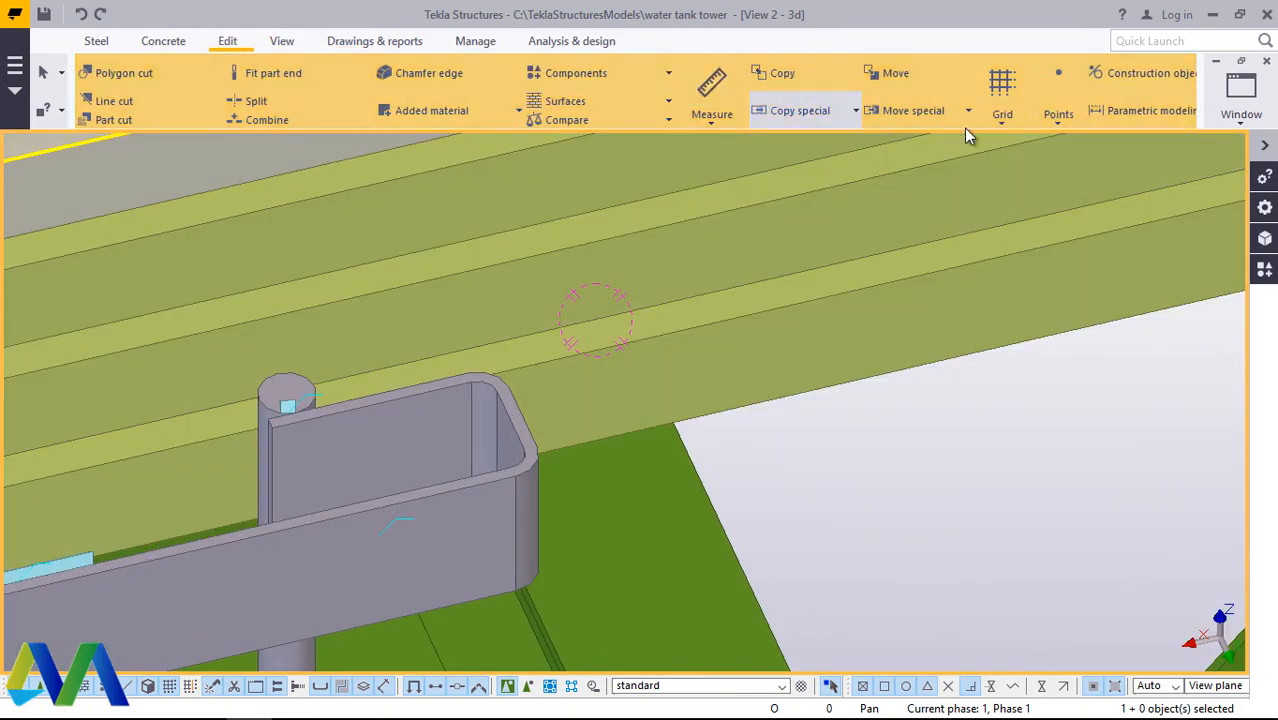
pyautogui.click(1058, 110)
pyautogui.click(1072, 486)
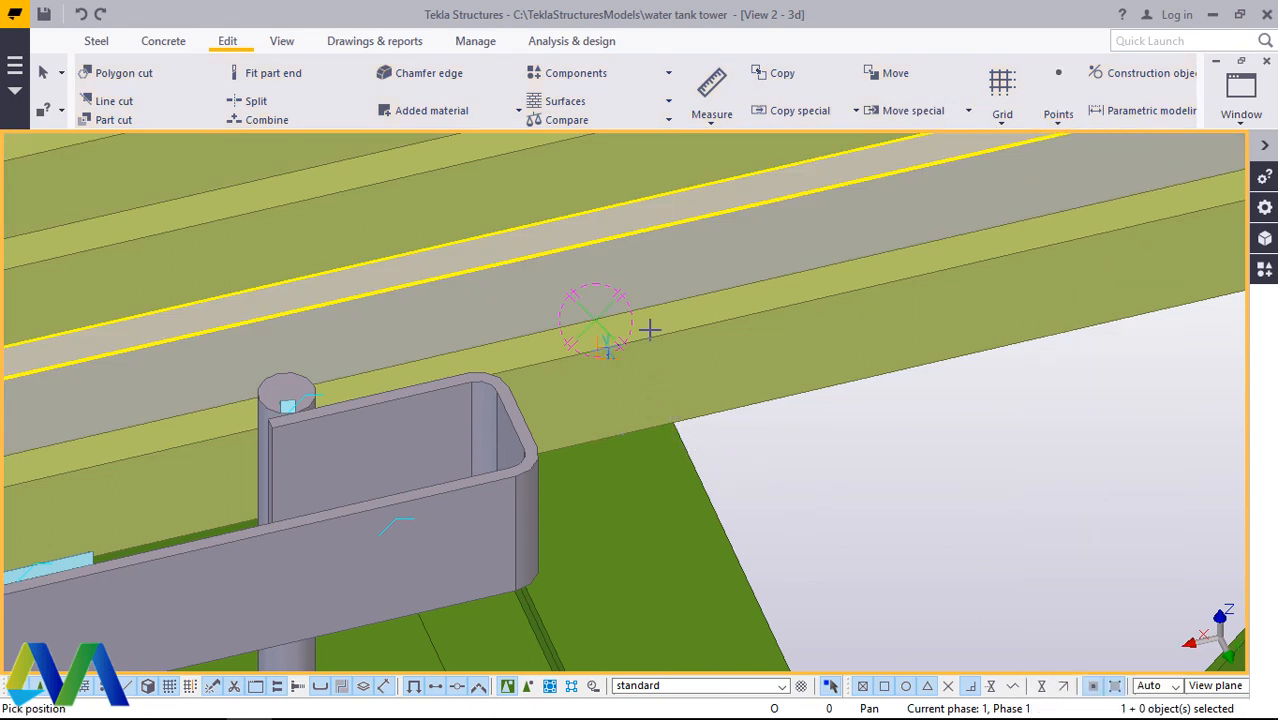
pyautogui.scroll(4, 604, 345)
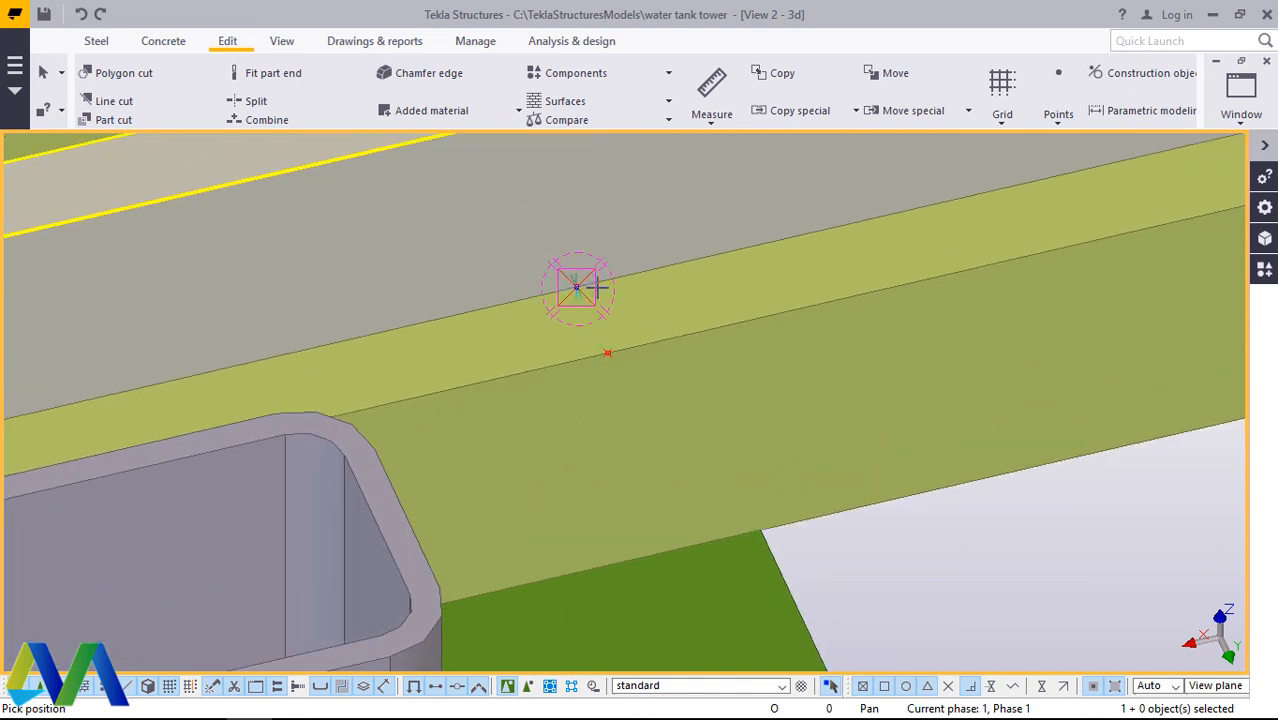
pyautogui.rightClick(614, 297)
pyautogui.click(661, 313)
pyautogui.scroll(-4, 755, 332)
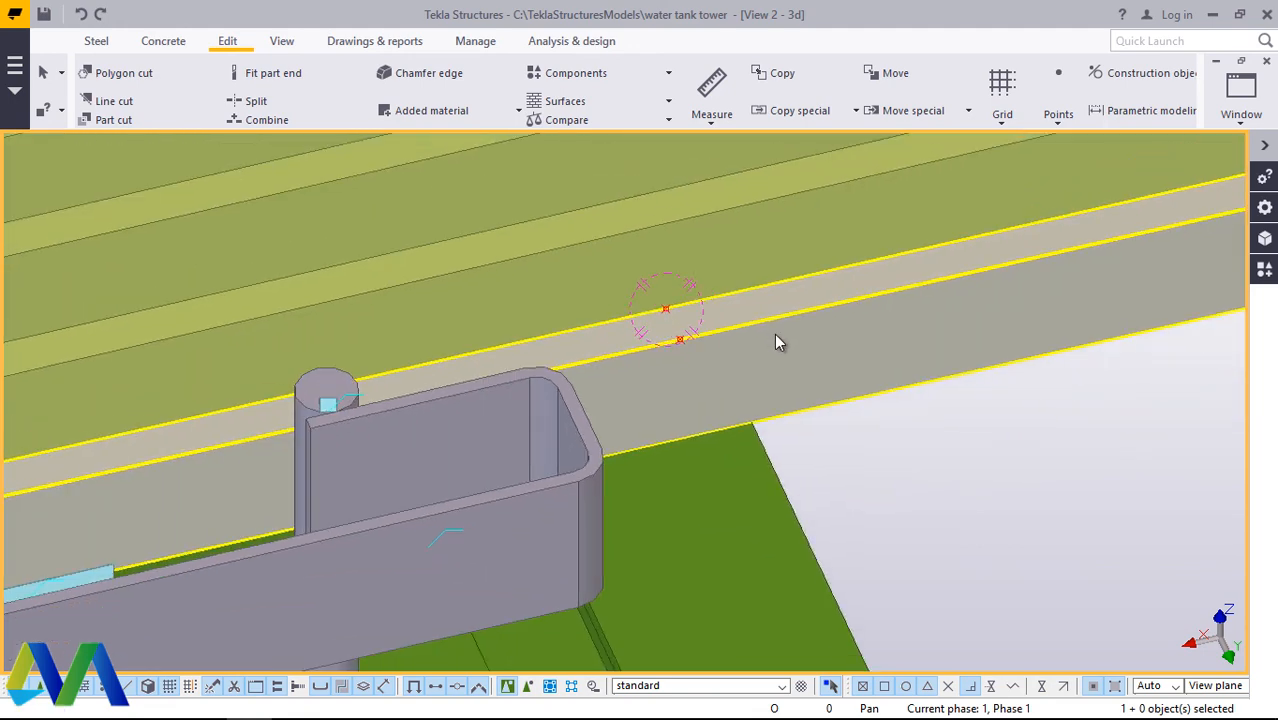
# Step: Inspect the two points on the outermost grating bar from the ladder side
pyautogui.click(281, 41)
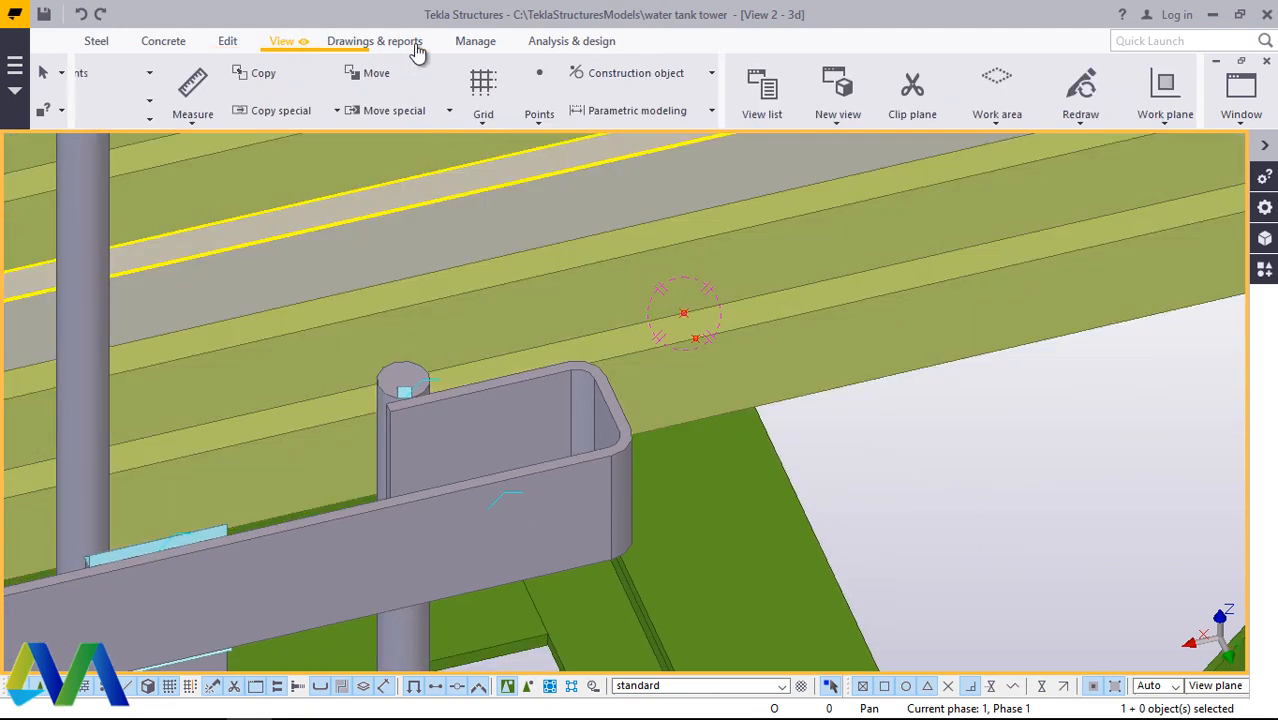
pyautogui.click(684, 102)
pyautogui.click(712, 129)
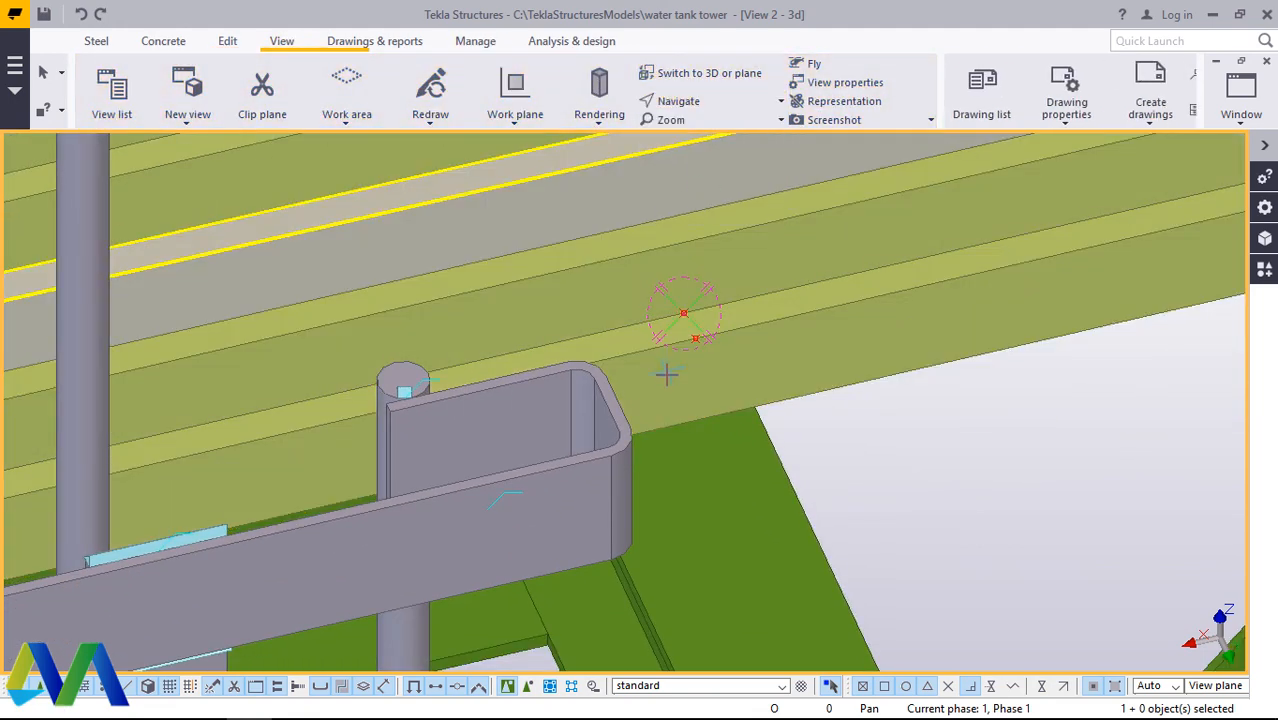
pyautogui.moveTo(666, 374); pyautogui.dragTo(750, 323)
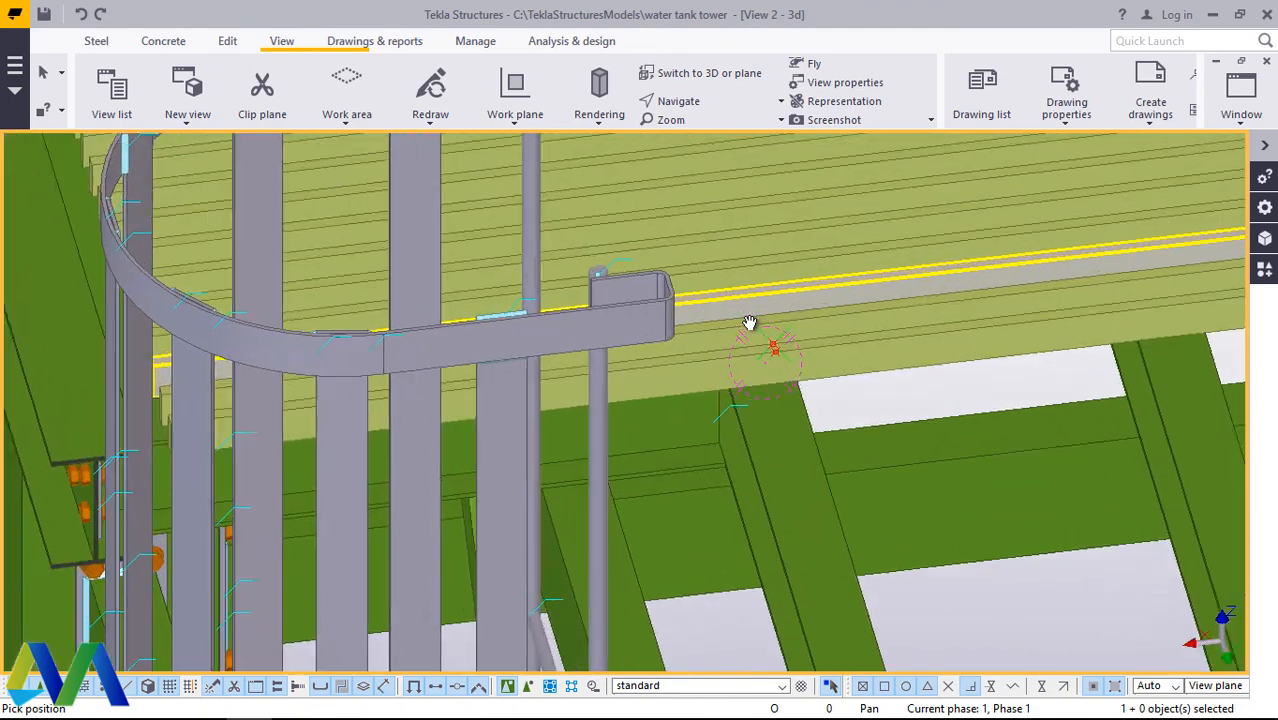
pyautogui.scroll(6, 750, 323)
pyautogui.rightClick(792, 375)
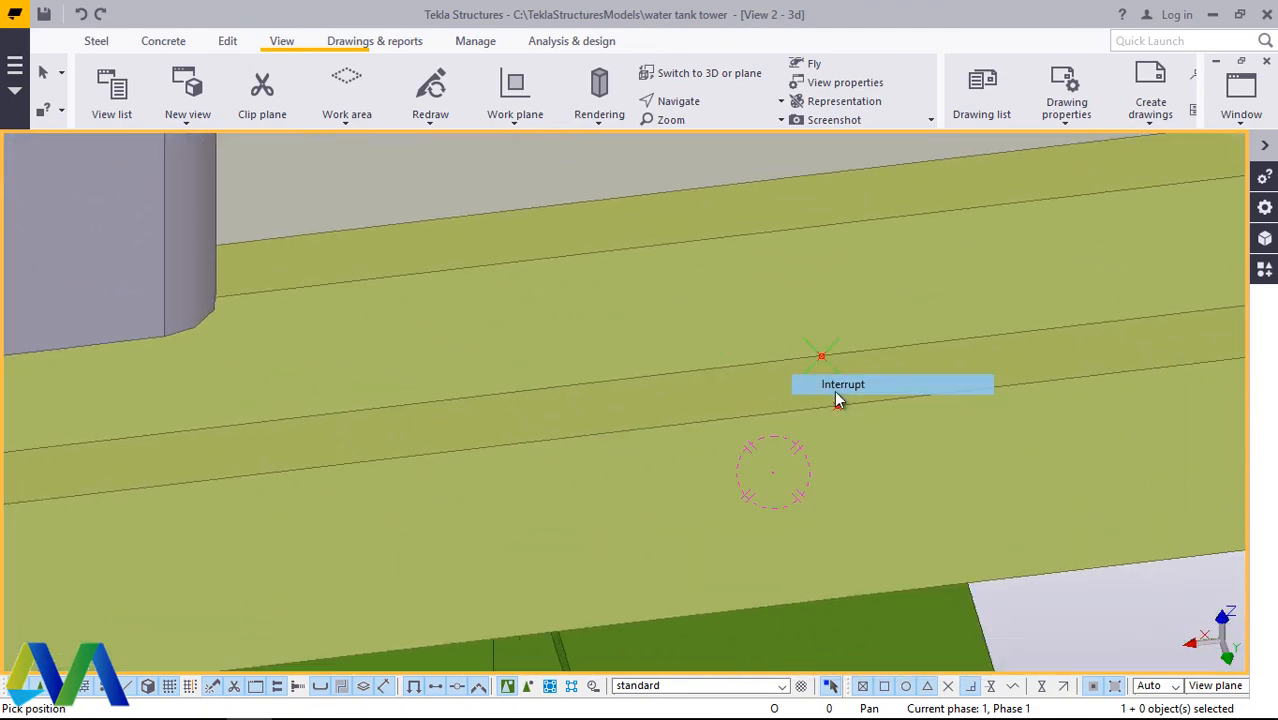
pyautogui.click(835, 391)
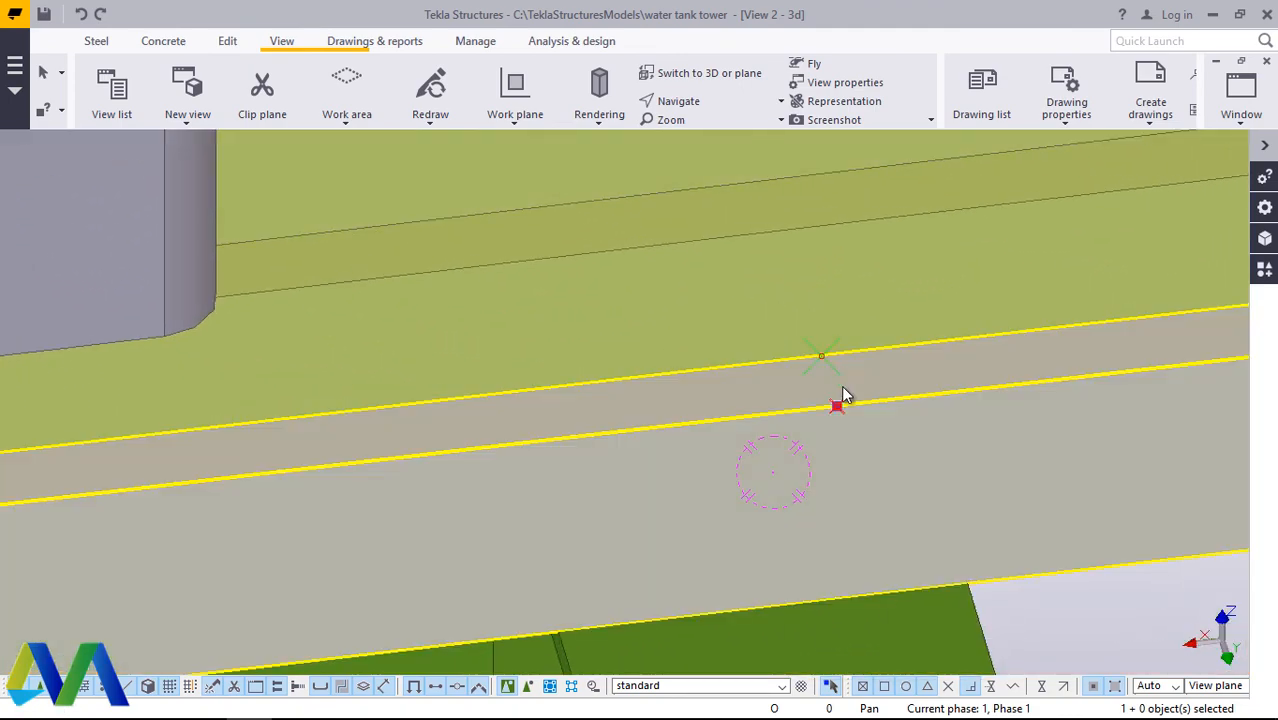
# Step: Copy the two points along the outermost grating bar toward the ladder by a numeric distance
pyautogui.rightClick(823, 358)
pyautogui.click(870, 372)
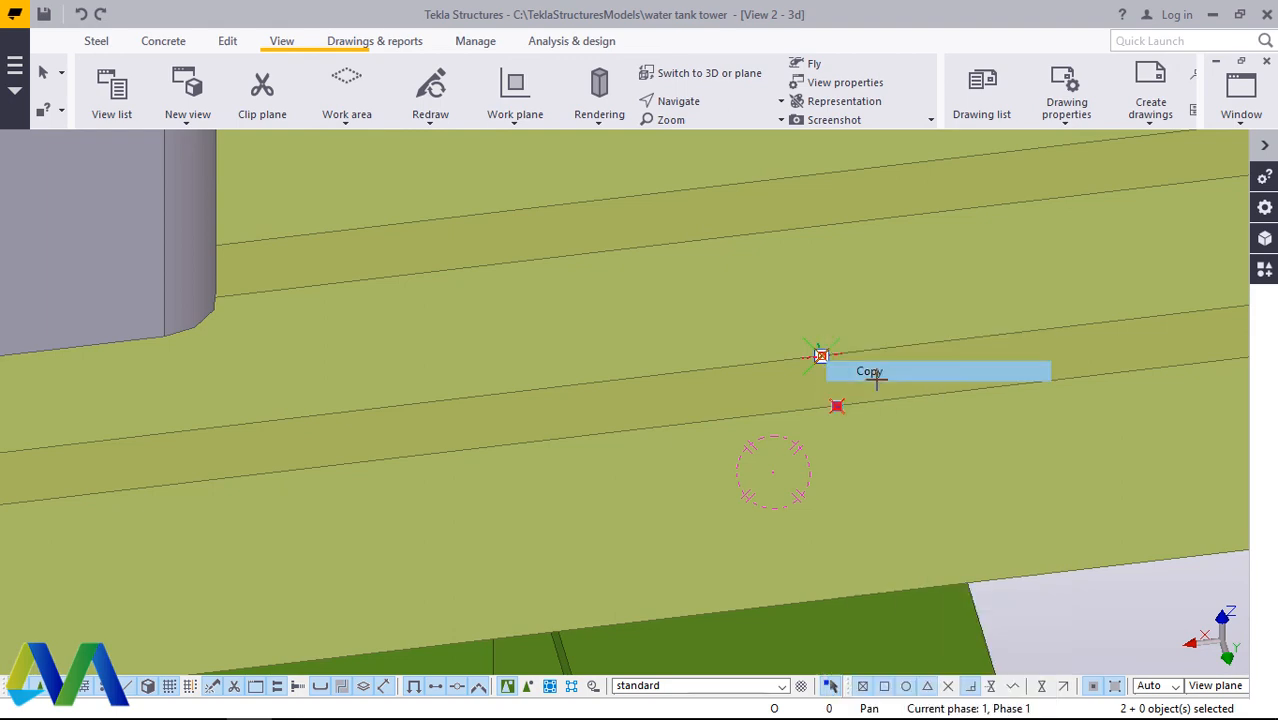
pyautogui.click(837, 404)
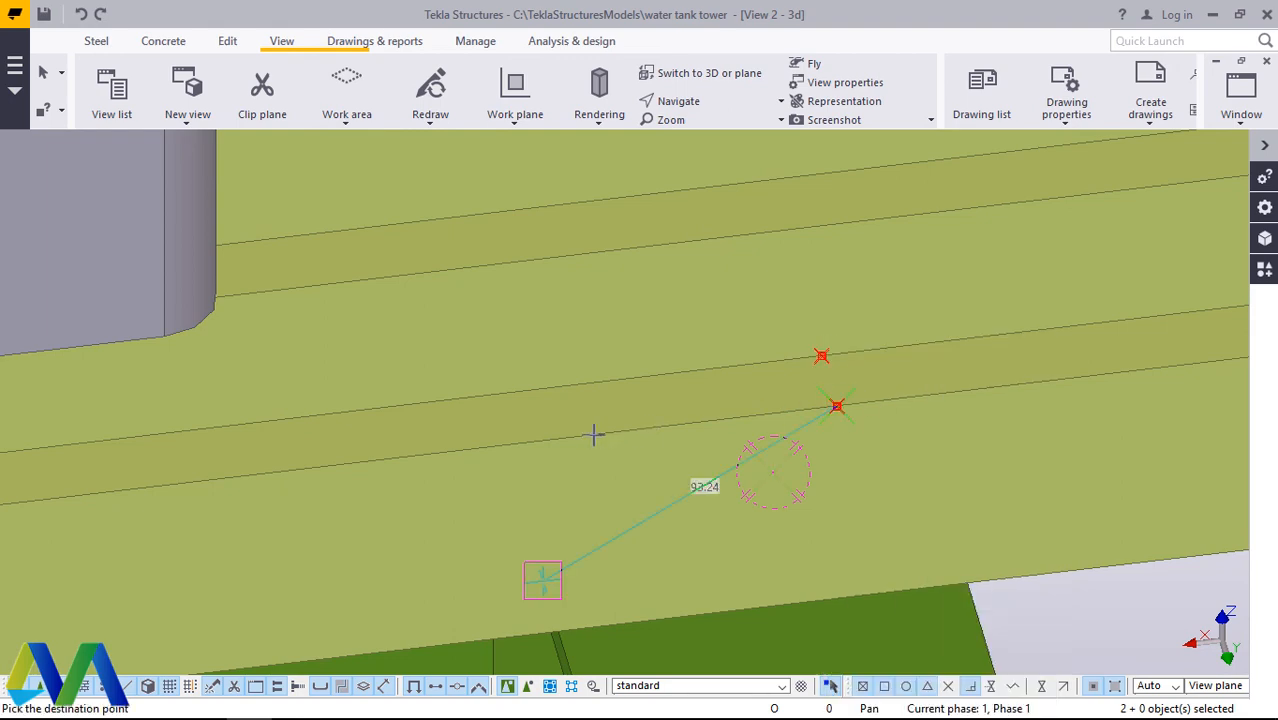
pyautogui.scroll(-5, 890, 400)
pyautogui.scroll(-1, 480, 448)
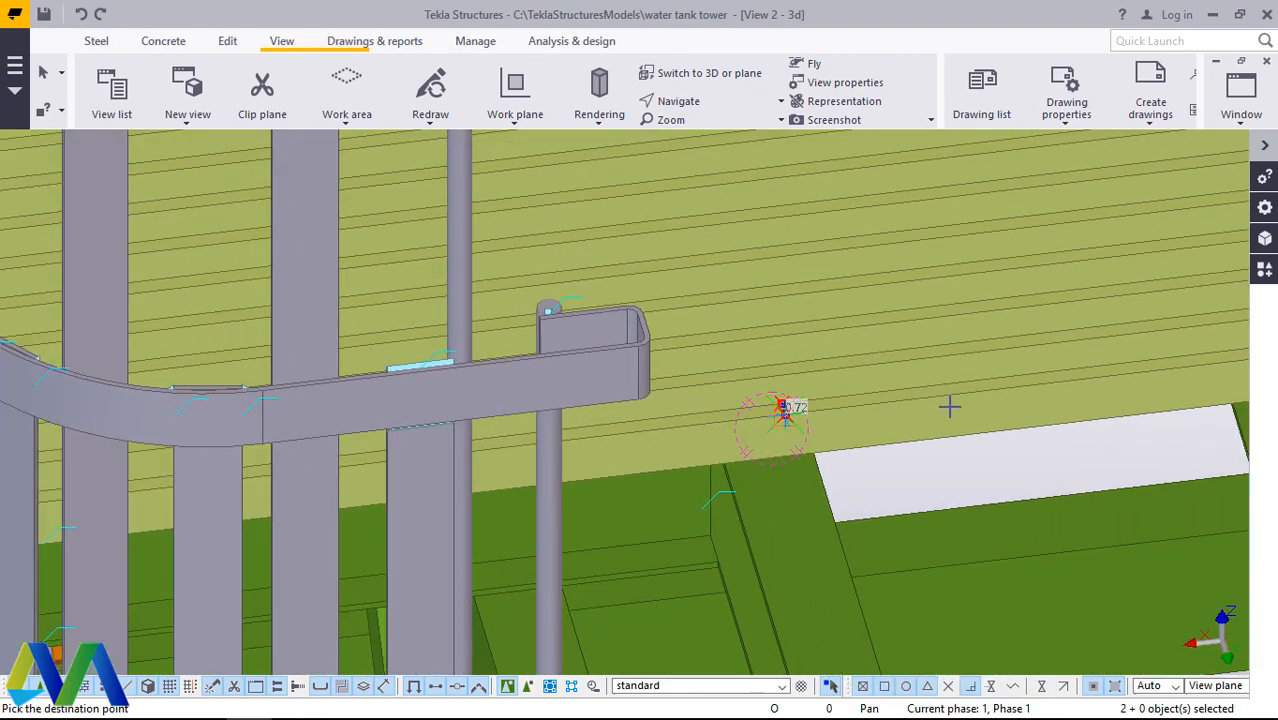
pyautogui.scroll(-1, 925, 405)
pyautogui.scroll(2, 224, 484)
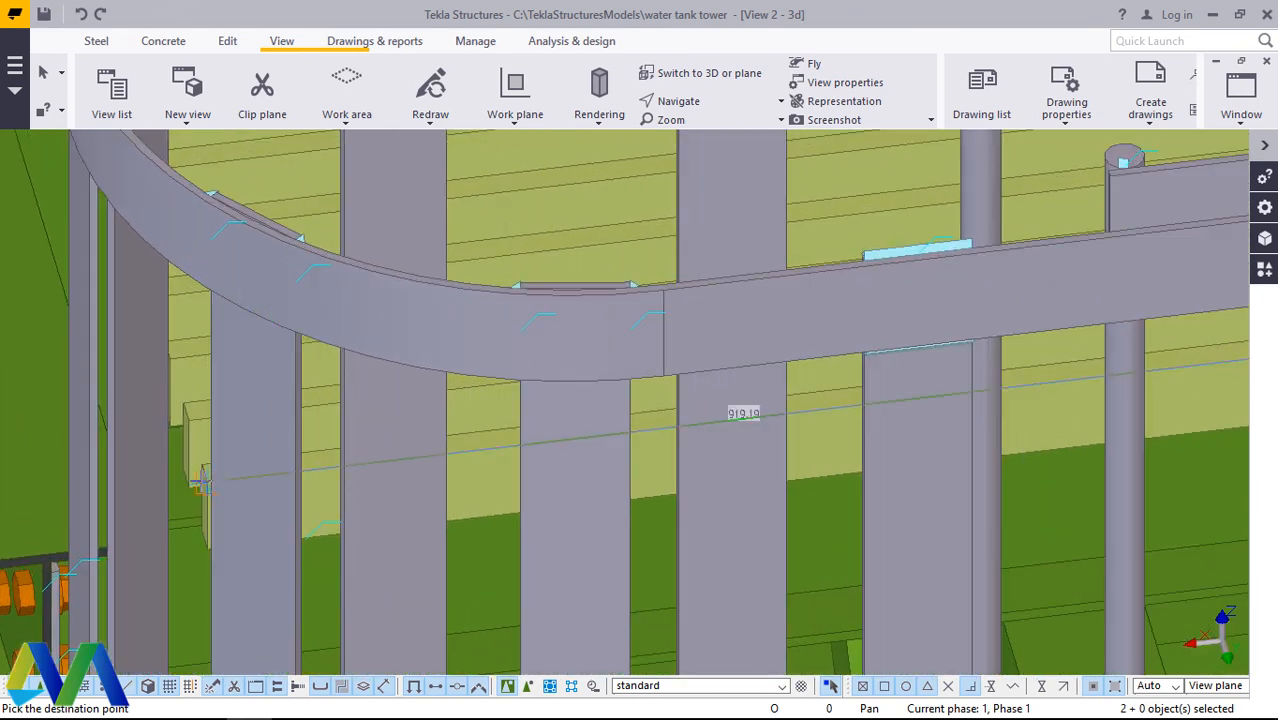
pyautogui.write('70')
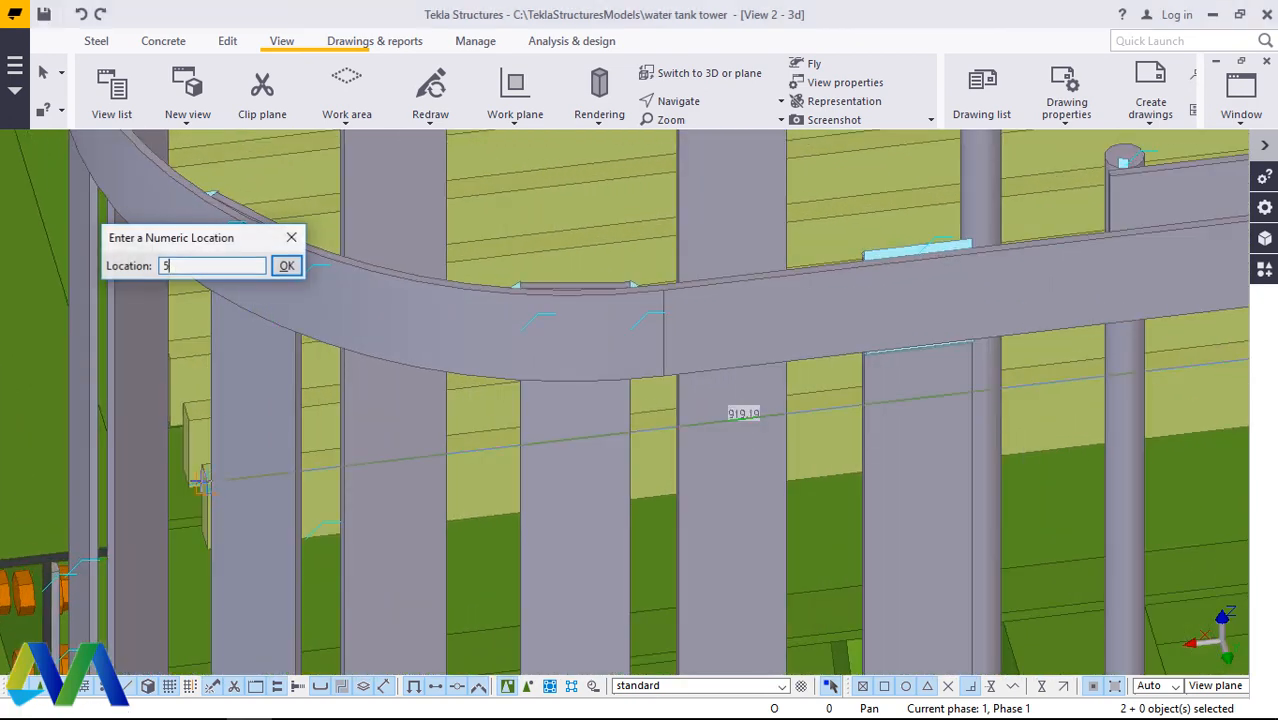
pyautogui.press('Return')
pyautogui.scroll(6, 960, 350)
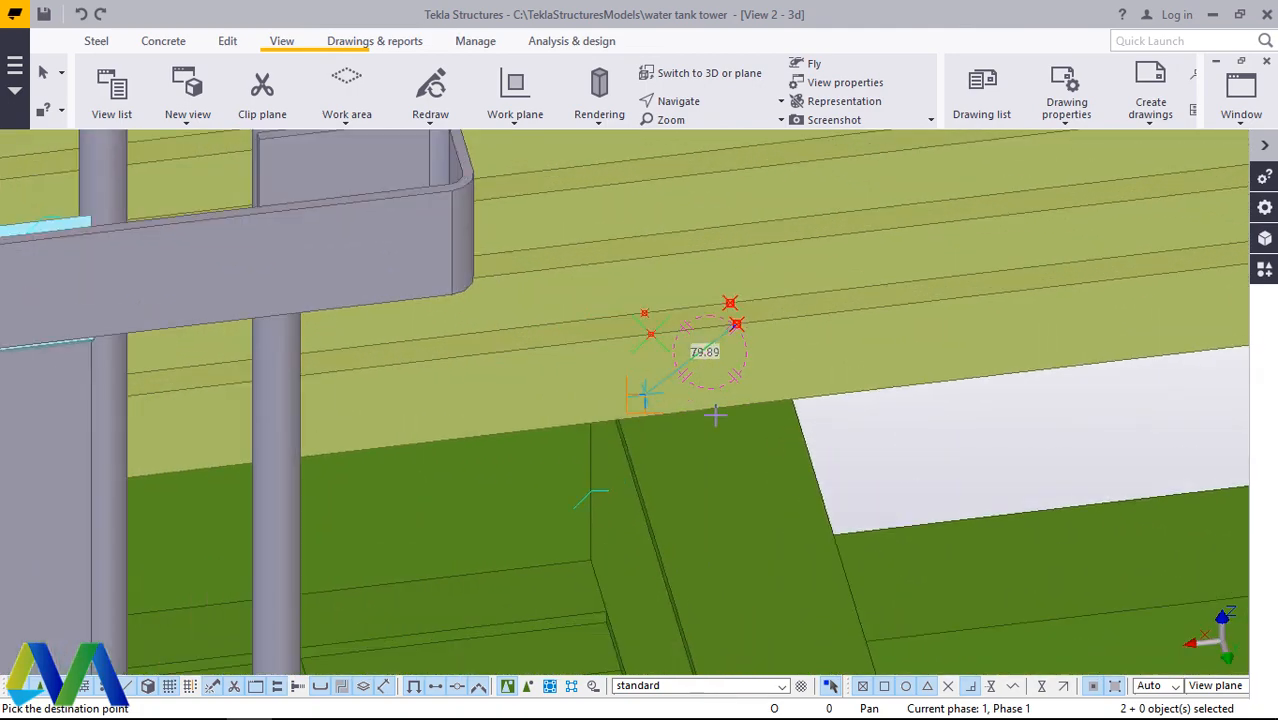
pyautogui.rightClick(710, 418)
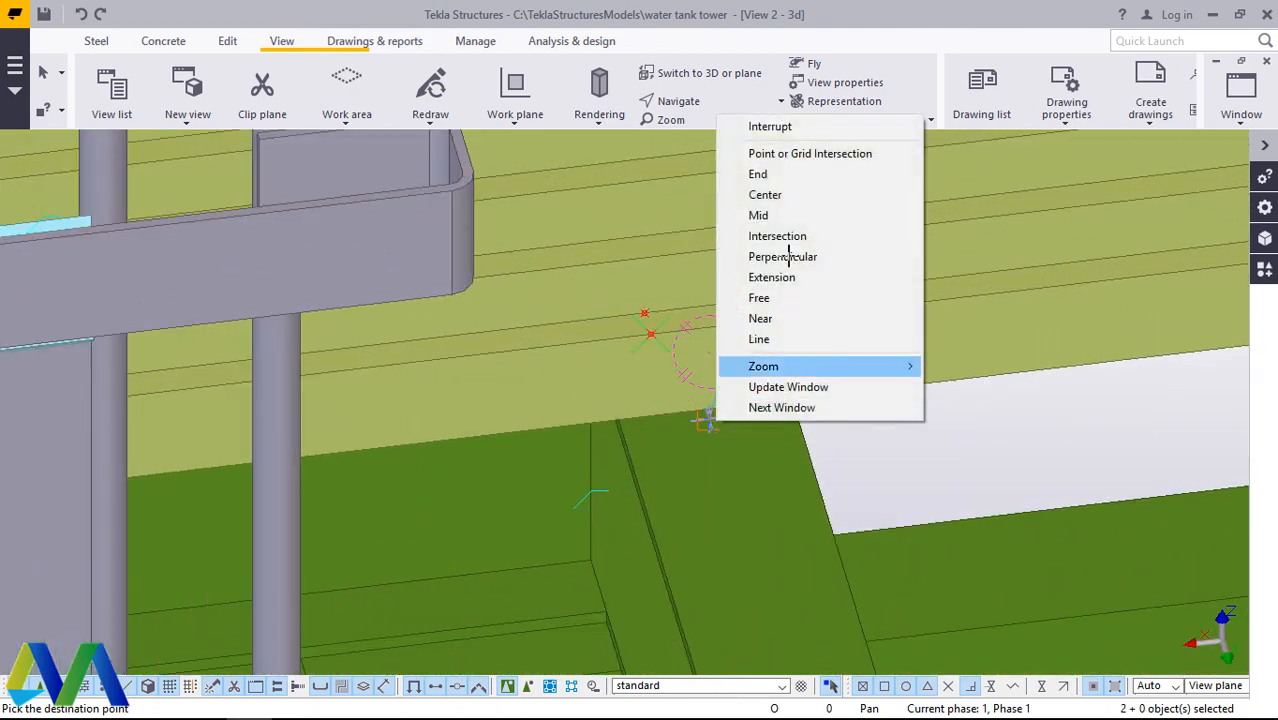
pyautogui.click(770, 127)
# Step: Examine the ends of the grating bars behind the ladder cage and the copied points beside it
pyautogui.scroll(-8, 875, 238)
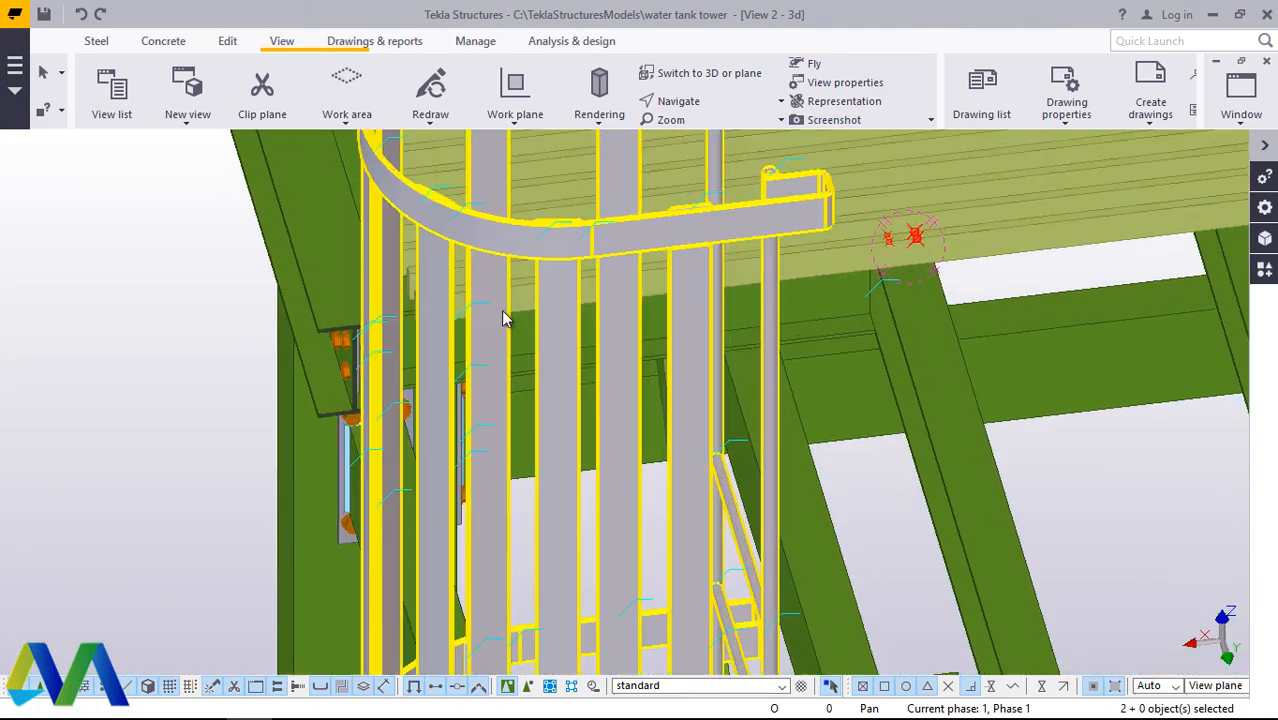
pyautogui.scroll(1, 503, 318)
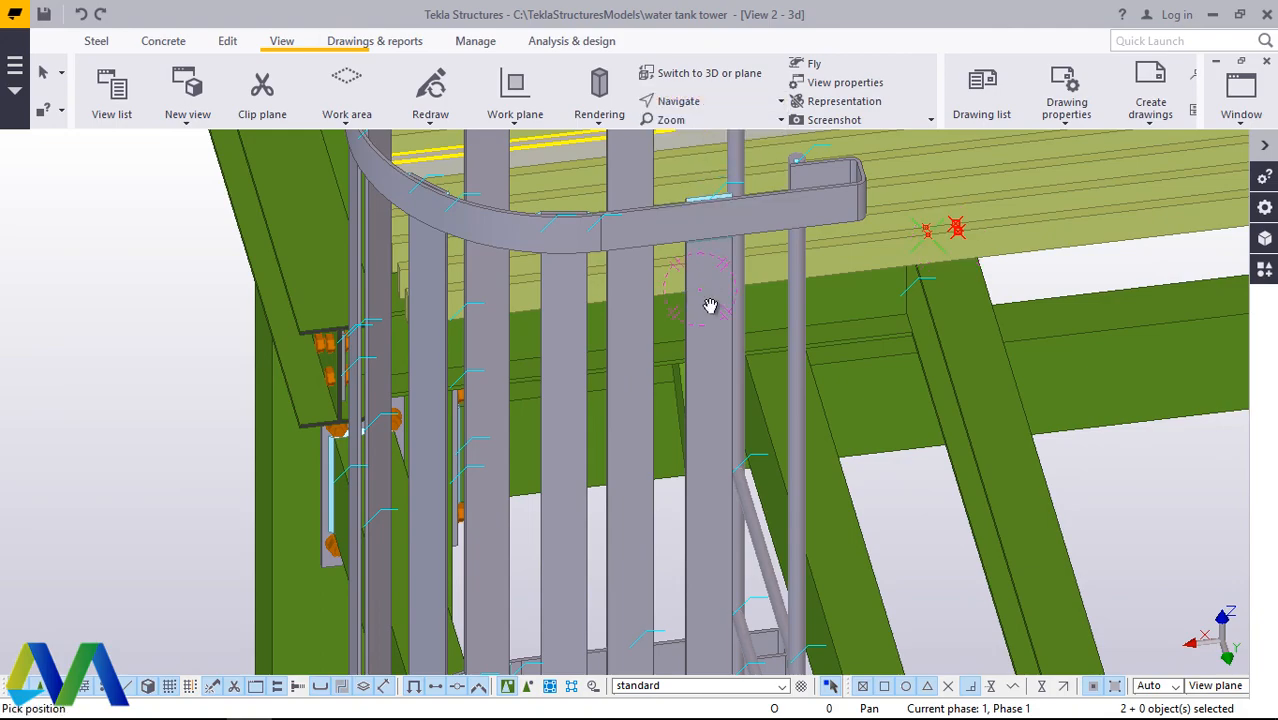
pyautogui.moveTo(710, 306)
pyautogui.keyDown('ctrl'); pyautogui.mouseDown(button='middle')
pyautogui.moveTo(725, 348)
pyautogui.moveTo(790, 385)
pyautogui.moveTo(873, 522)
pyautogui.mouseUp(button='middle'); pyautogui.keyUp('ctrl')
pyautogui.scroll(-2, 873, 522)
pyautogui.scroll(1, 612, 323)
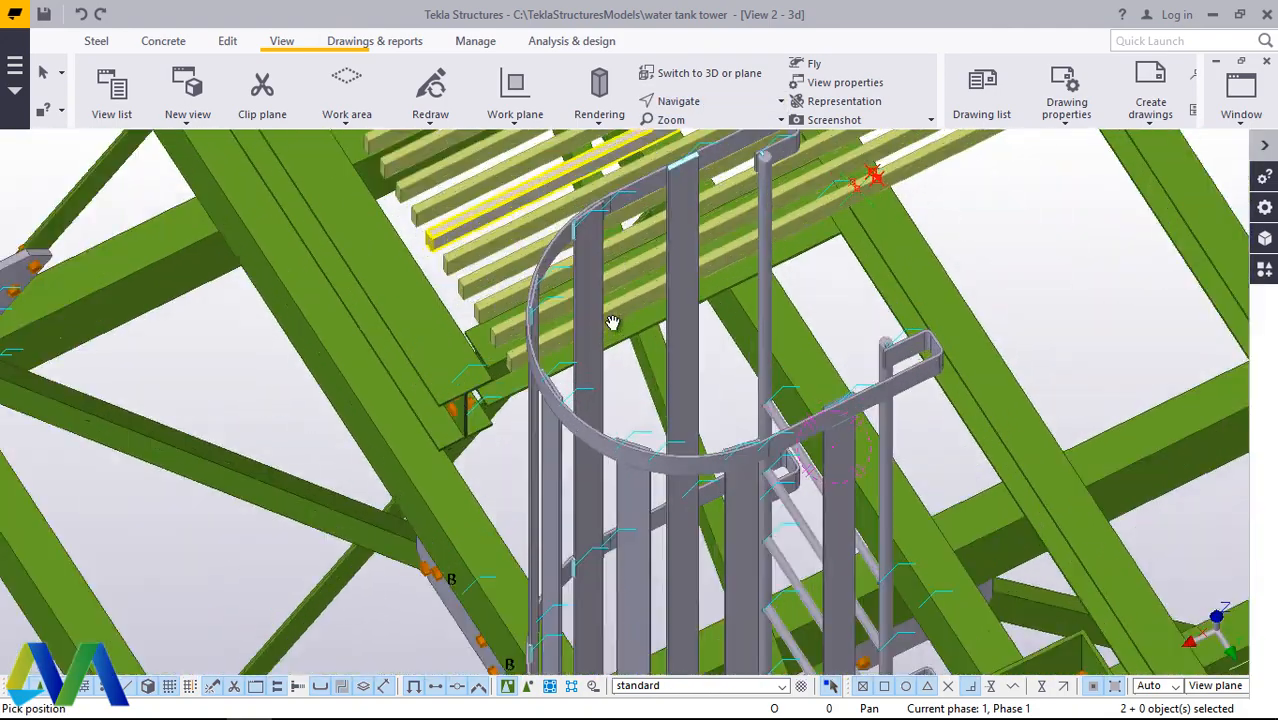
pyautogui.scroll(5, 612, 323)
pyautogui.scroll(-5, 630, 486)
pyautogui.rightClick(975, 311)
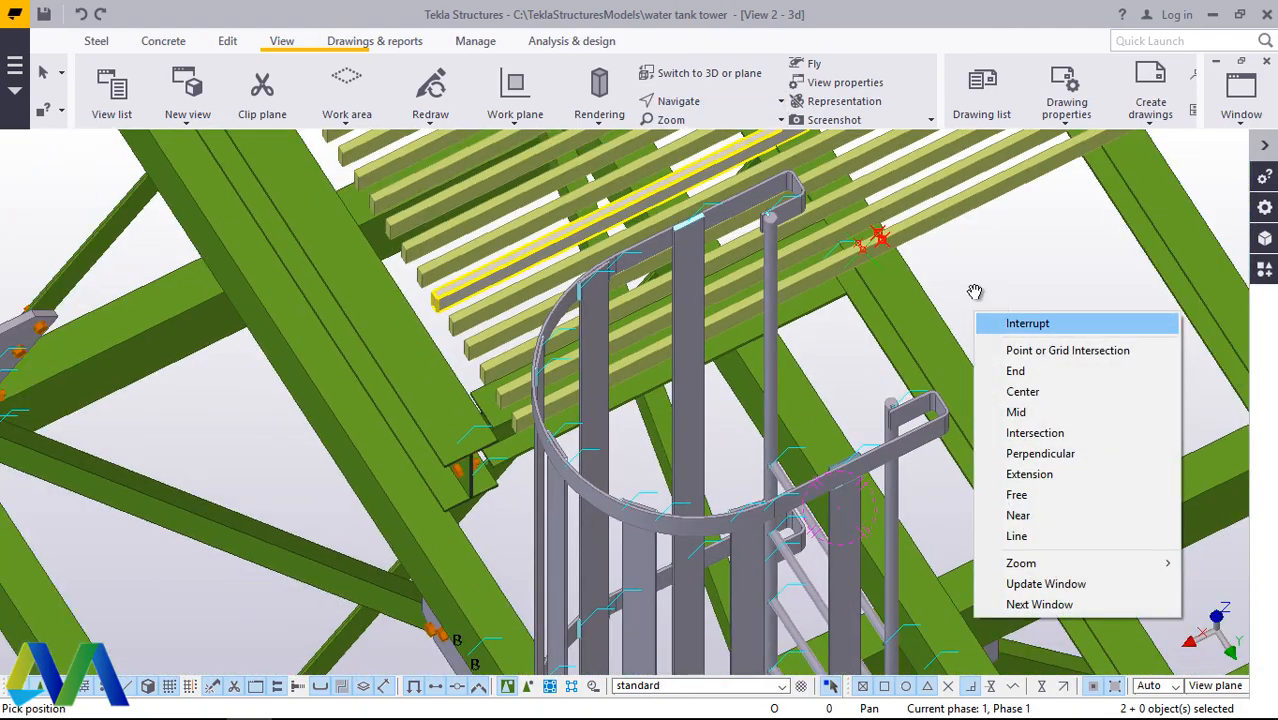
pyautogui.press('Escape')
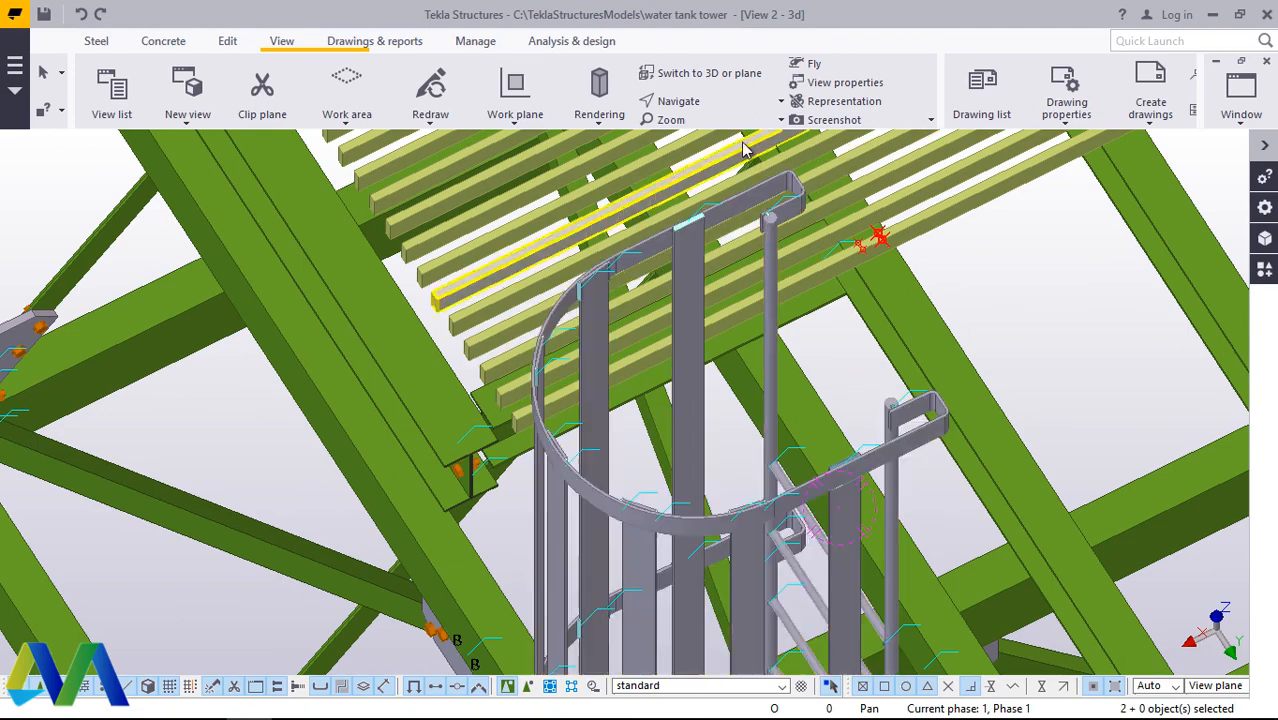
pyautogui.click(226, 41)
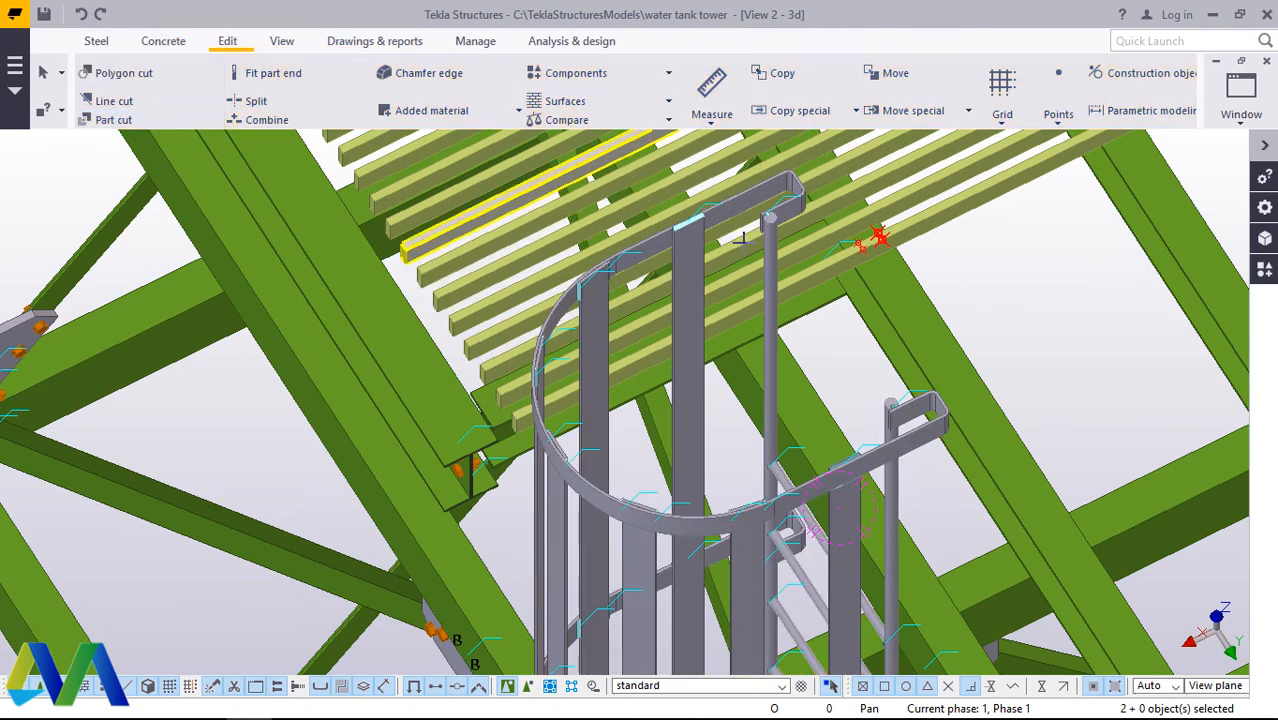
pyautogui.scroll(4, 897, 231)
pyautogui.scroll(4, 850, 271)
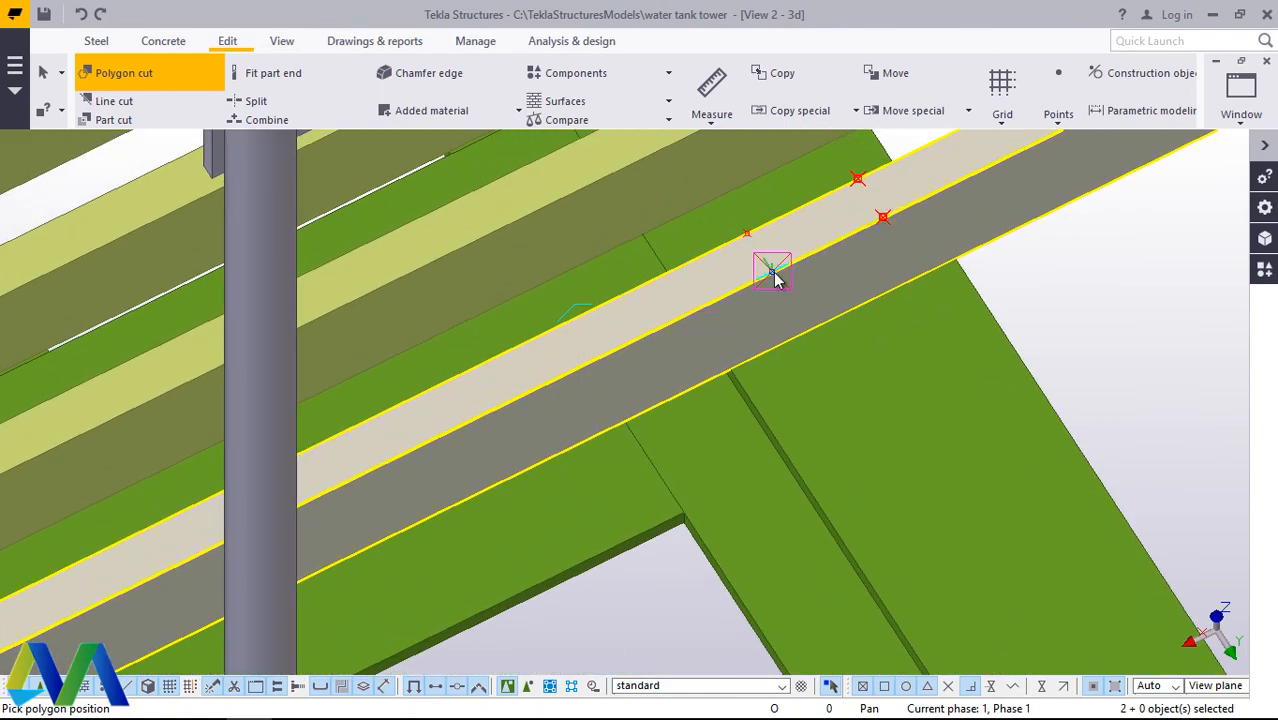
pyautogui.scroll(-7, 900, 295)
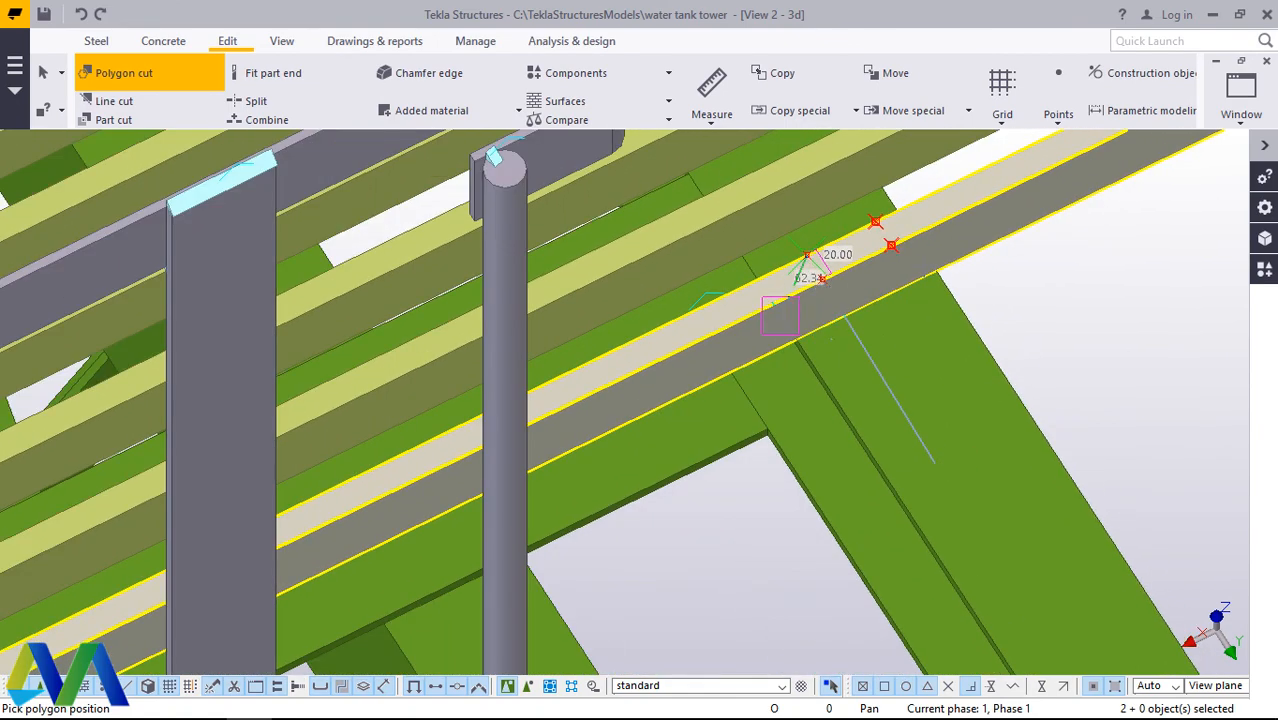
pyautogui.scroll(3, 418, 486)
pyautogui.scroll(1, 410, 482)
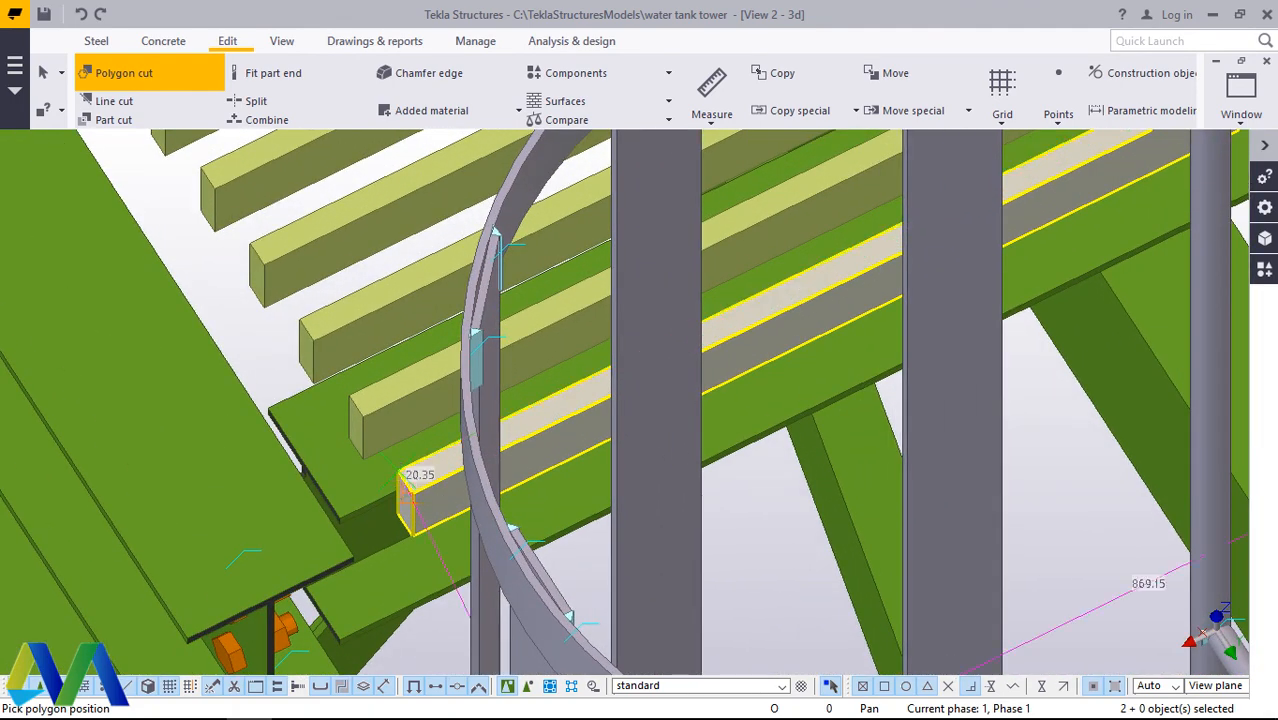
pyautogui.scroll(-5, 412, 530)
pyautogui.scroll(5, 985, 215)
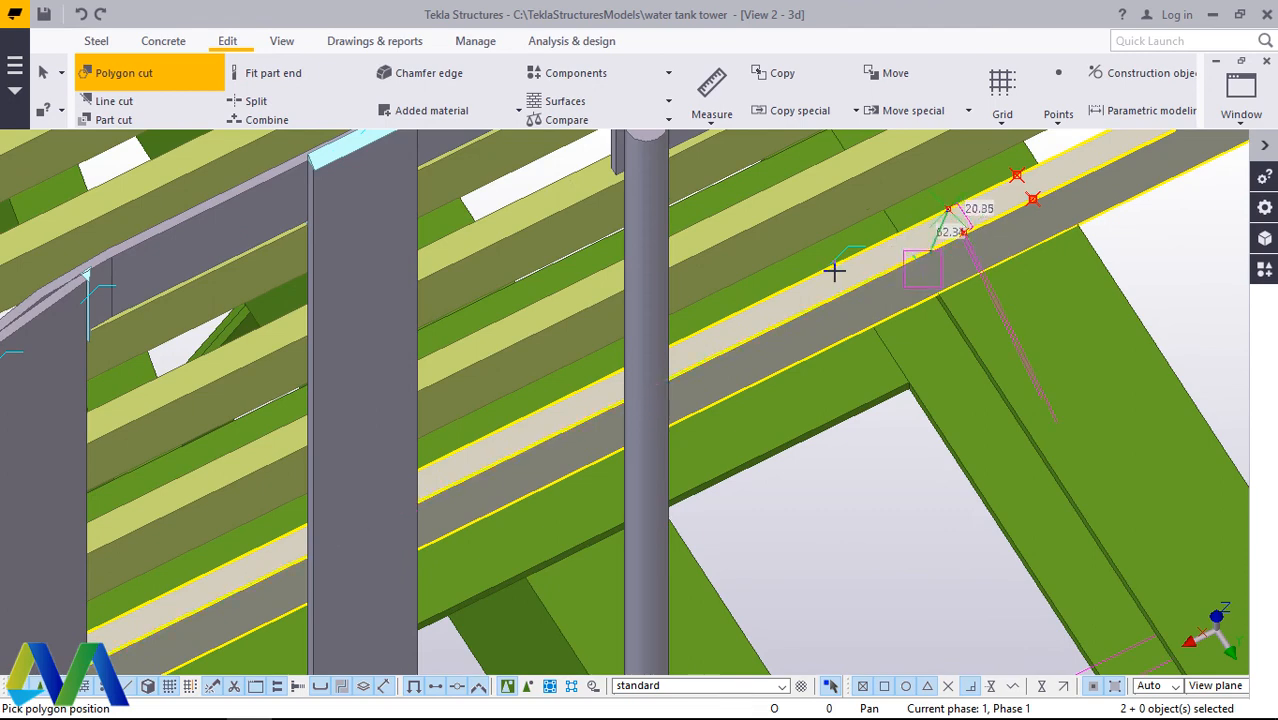
pyautogui.rightClick(905, 237)
pyautogui.click(935, 246)
# Step: Delete the two copied points nearest the ladder on the outermost grating bar
pyautogui.scroll(5, 960, 228)
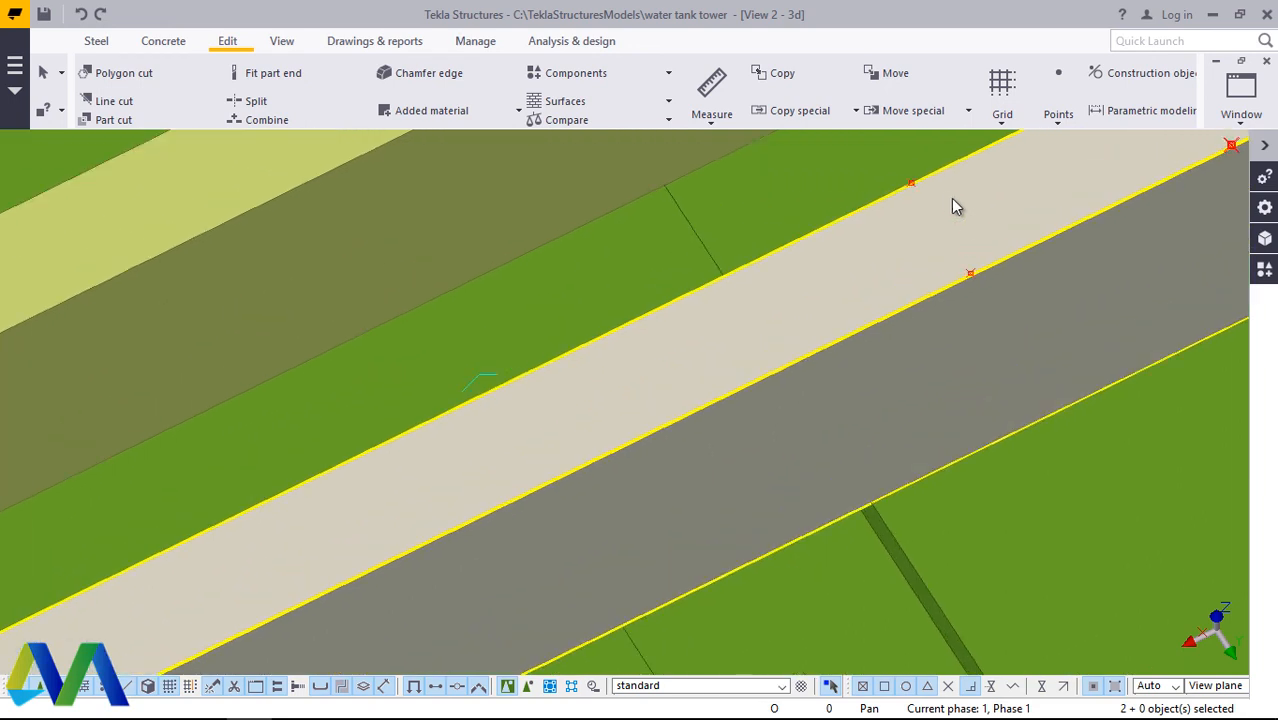
pyautogui.scroll(8, 952, 199)
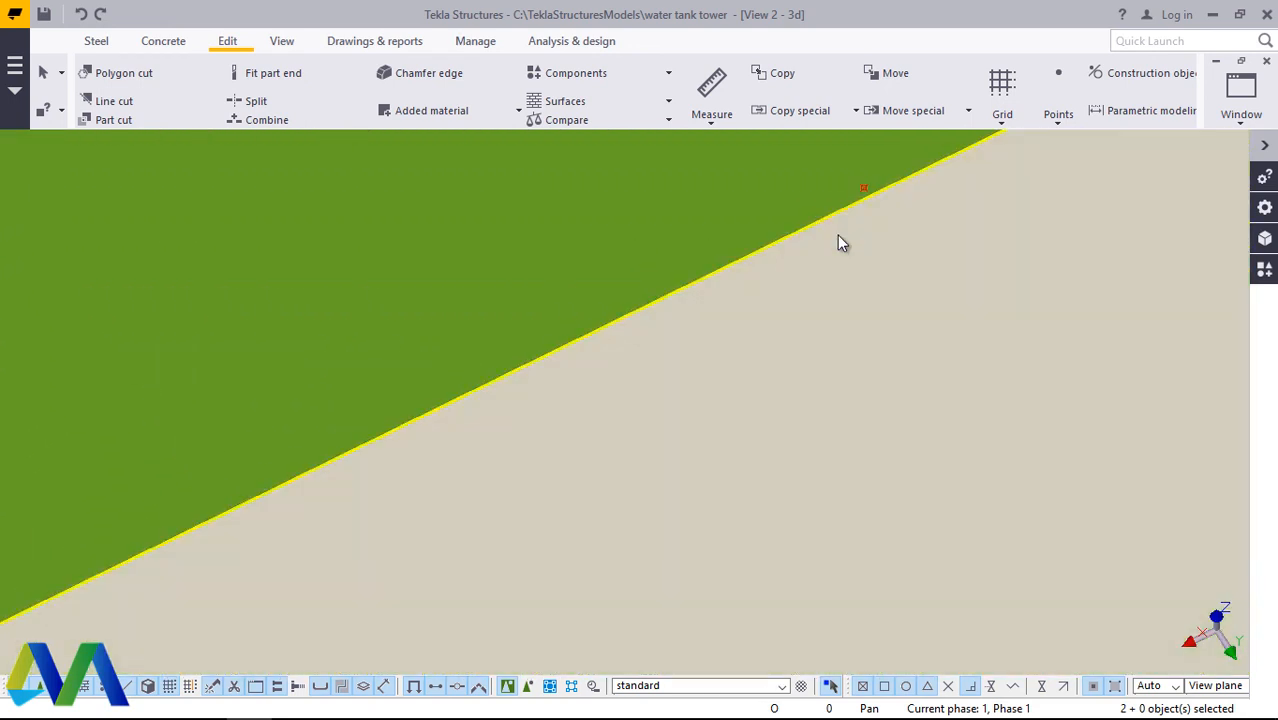
pyautogui.scroll(-5, 822, 345)
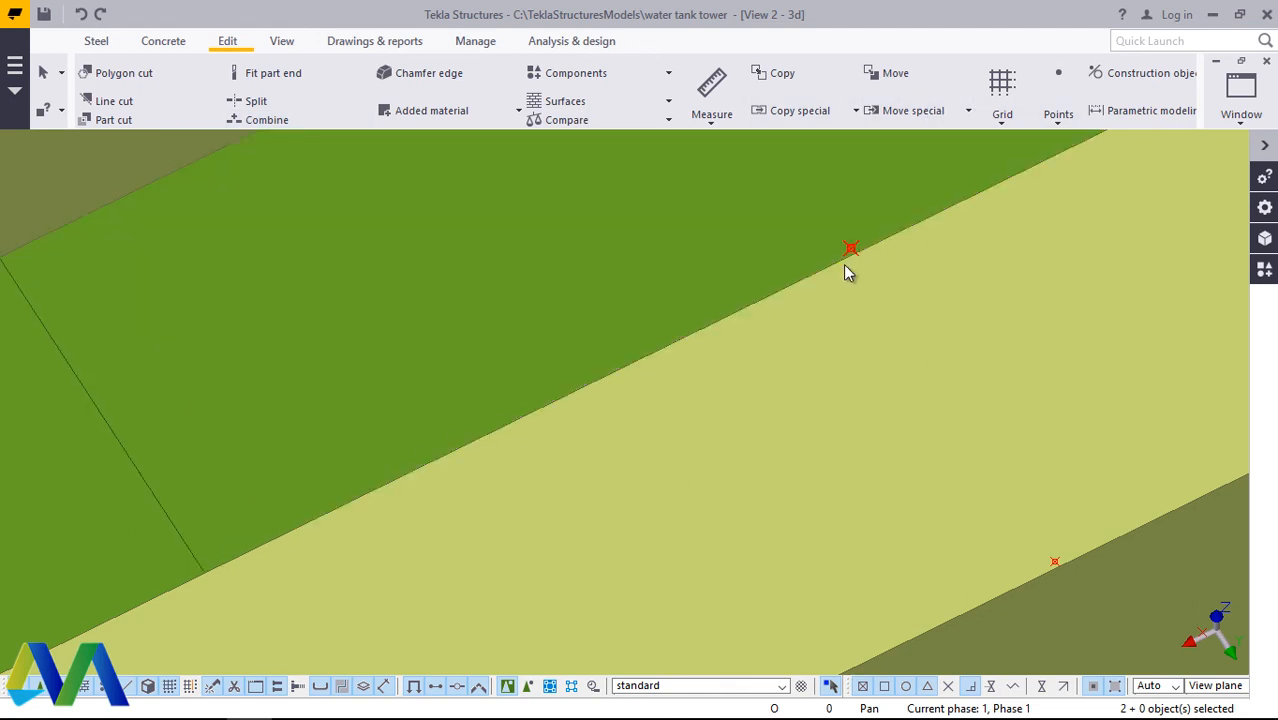
pyautogui.rightClick(851, 248)
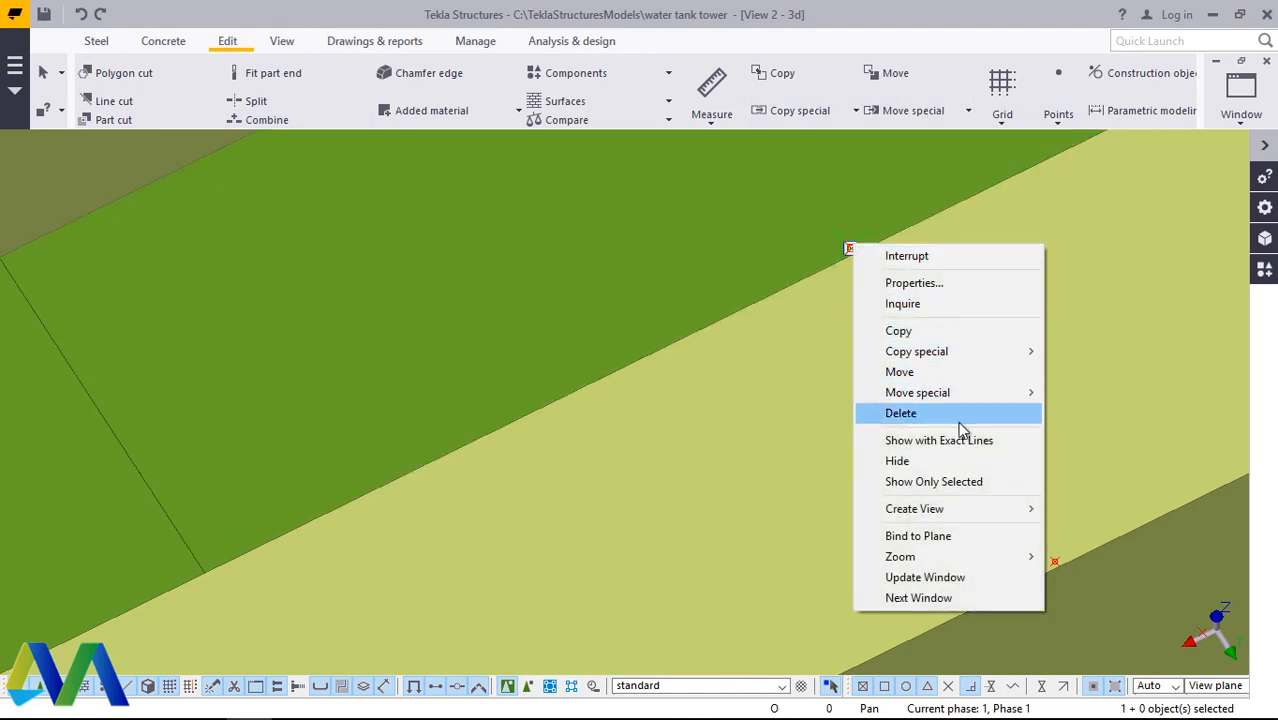
pyautogui.click(958, 418)
pyautogui.rightClick(1058, 564)
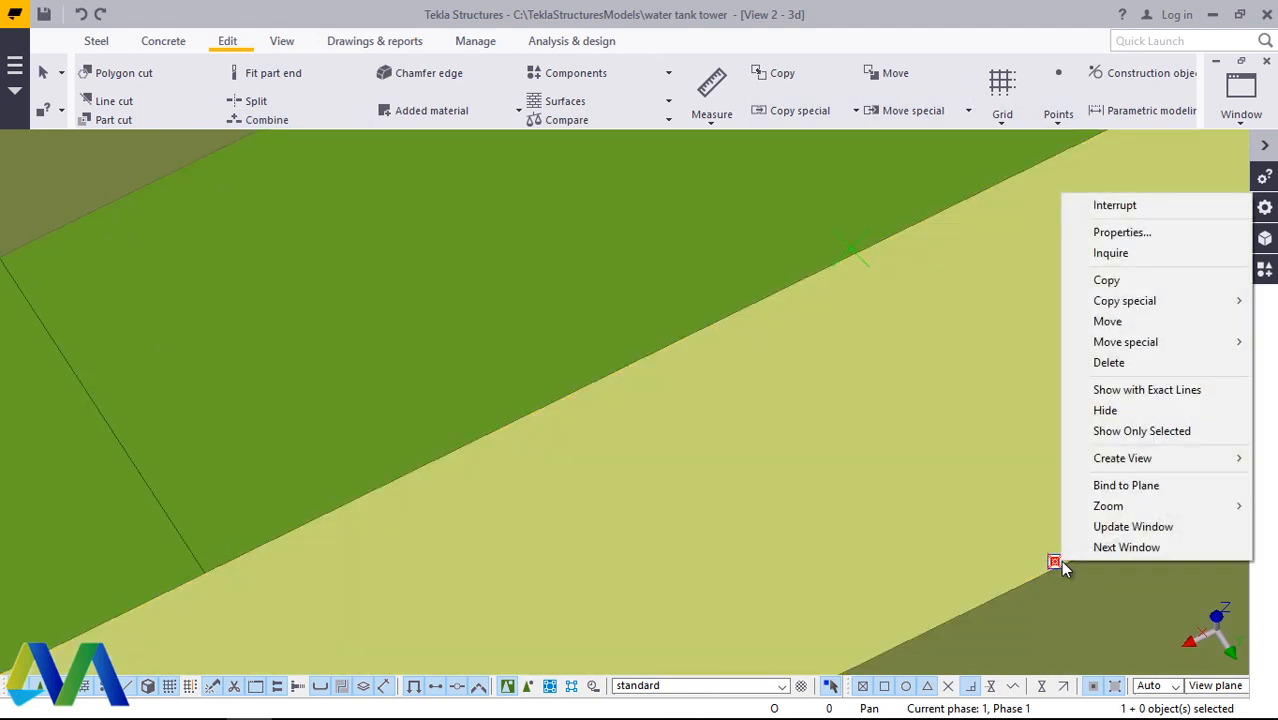
pyautogui.click(1100, 363)
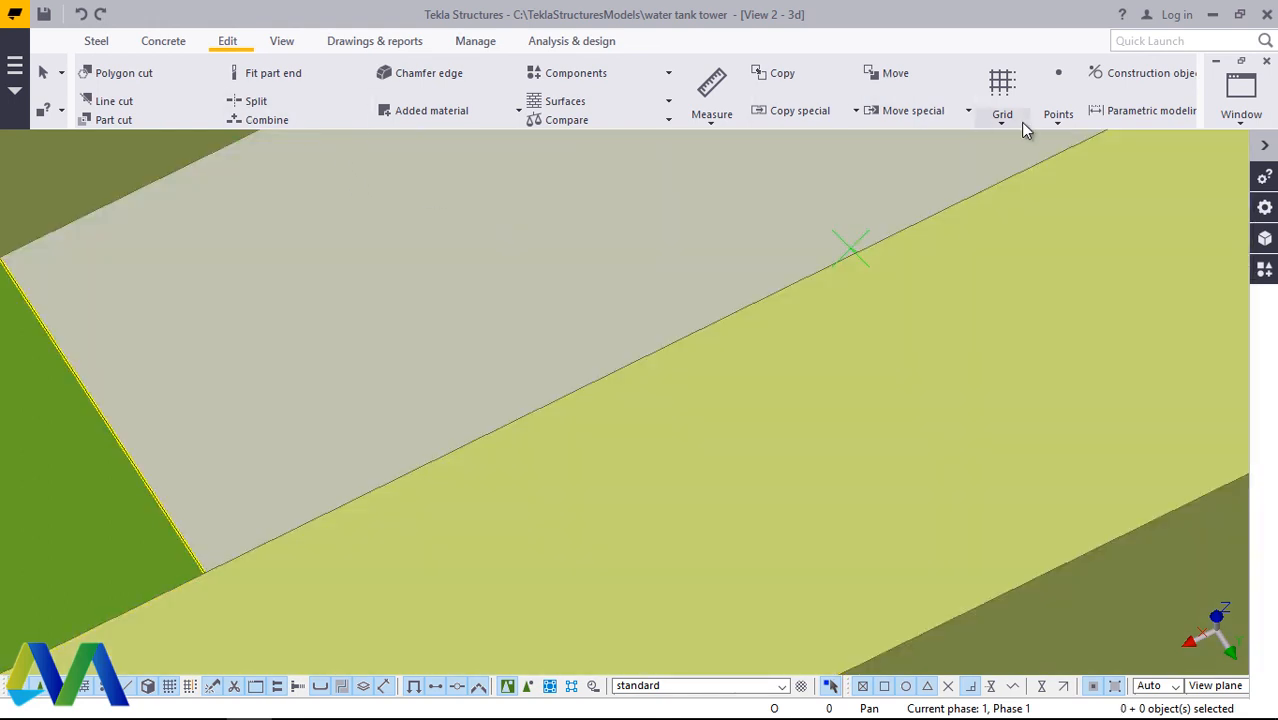
# Step: Place two new points at the deleted points' locations, exactly on the long edges of the bar's upper face
pyautogui.click(1060, 118)
pyautogui.click(1096, 487)
pyautogui.click(1057, 568)
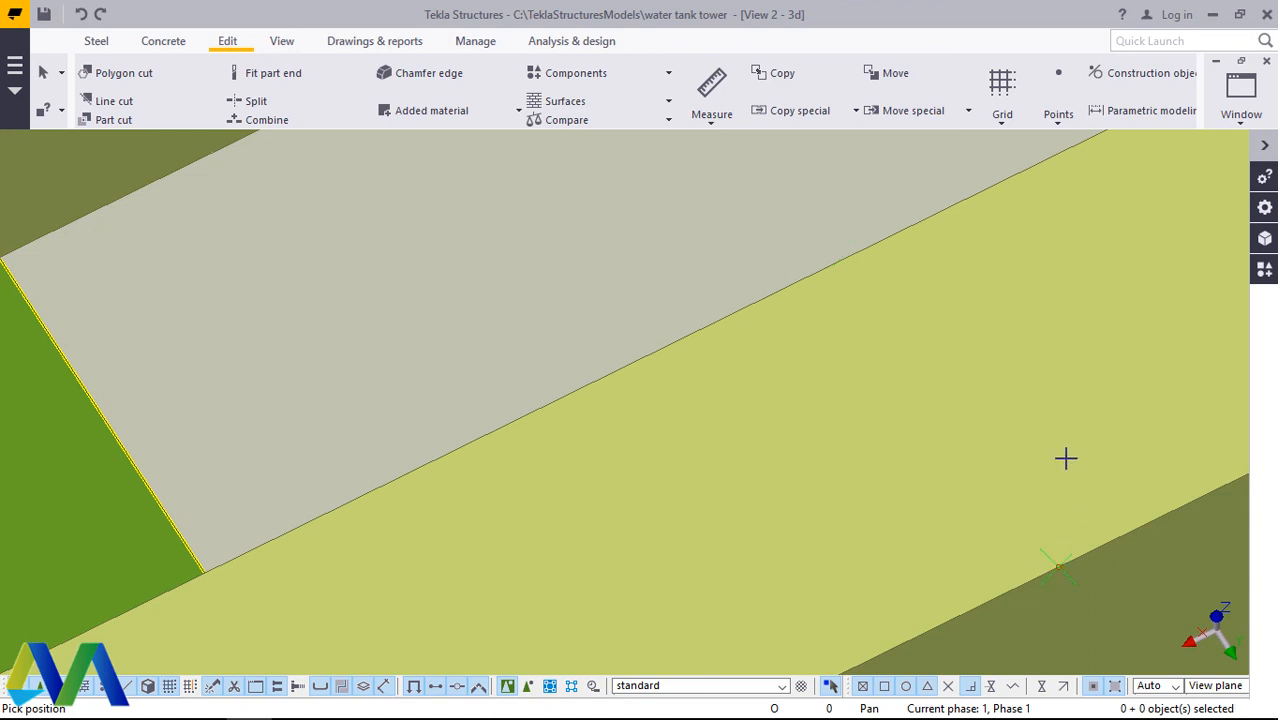
pyautogui.click(862, 256)
pyautogui.scroll(3, 862, 256)
pyautogui.rightClick(870, 256)
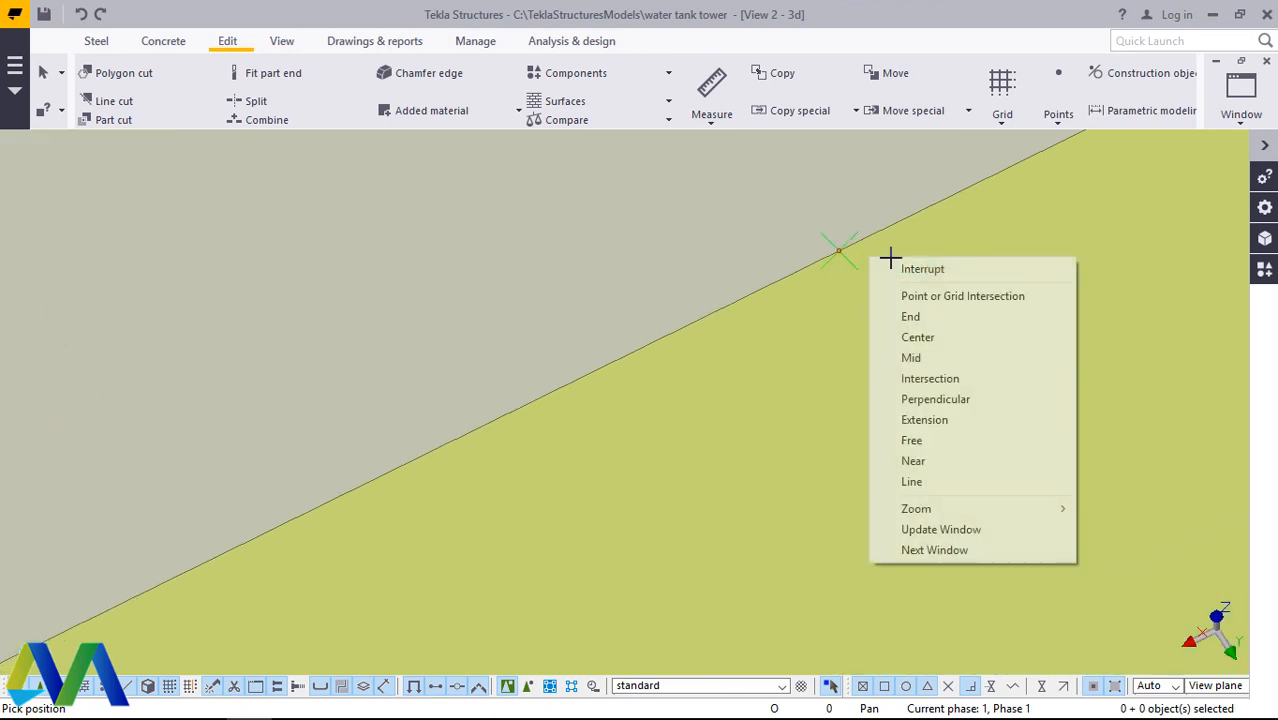
pyautogui.click(884, 270)
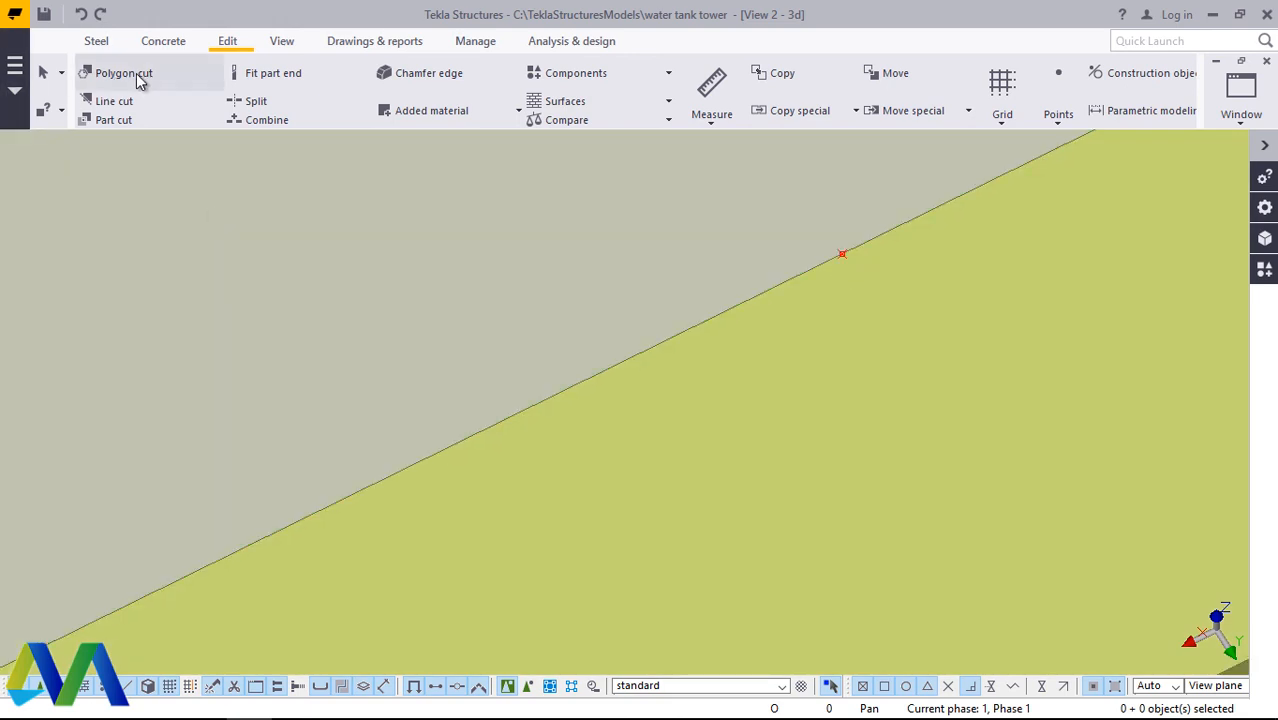
# Step: Try to cut the outermost grating bar with a polygon from the two new edge points to its end behind the ladder cage
pyautogui.click(124, 73)
pyautogui.scroll(-3, 747, 277)
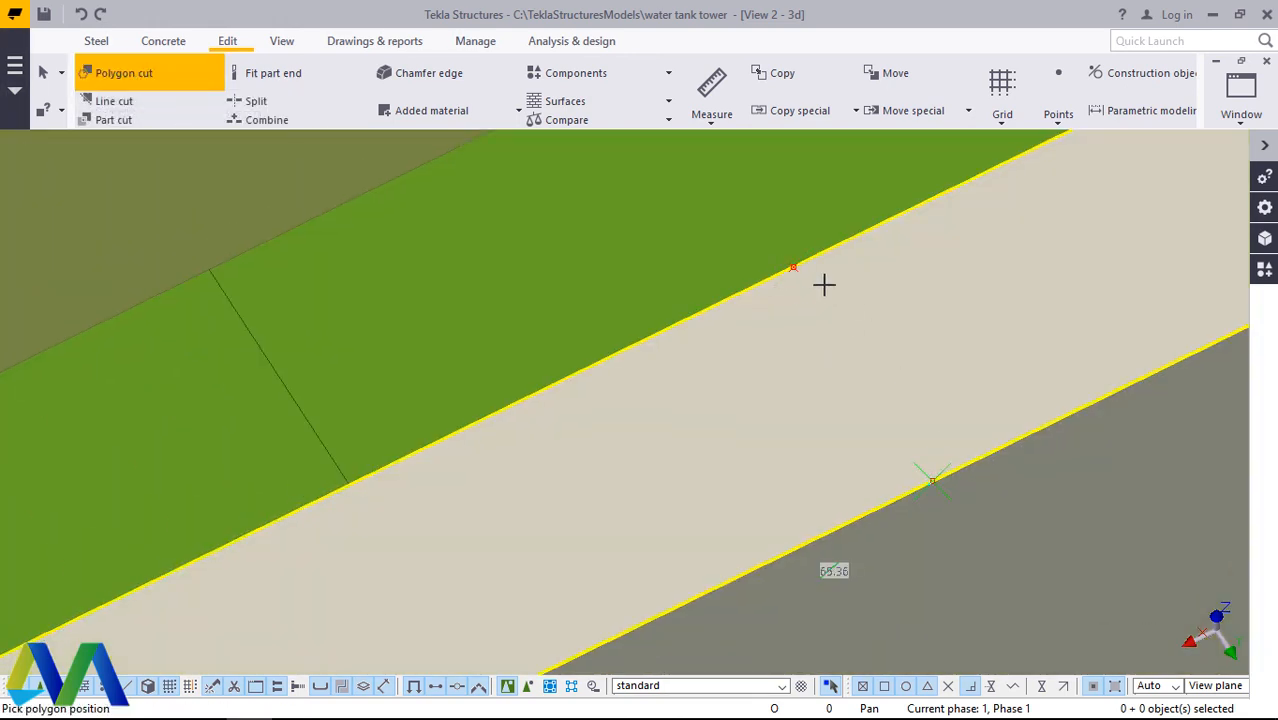
pyautogui.scroll(-6, 793, 268)
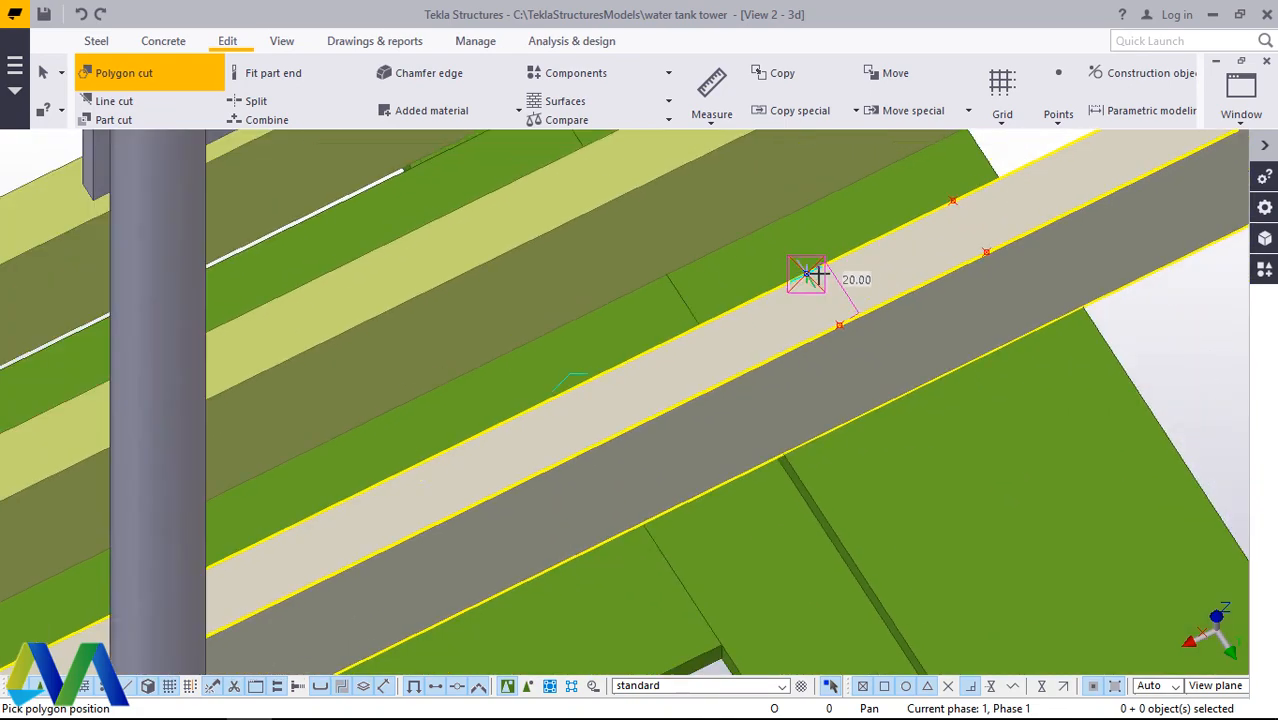
pyautogui.scroll(-2, 956, 265)
pyautogui.scroll(5, 435, 505)
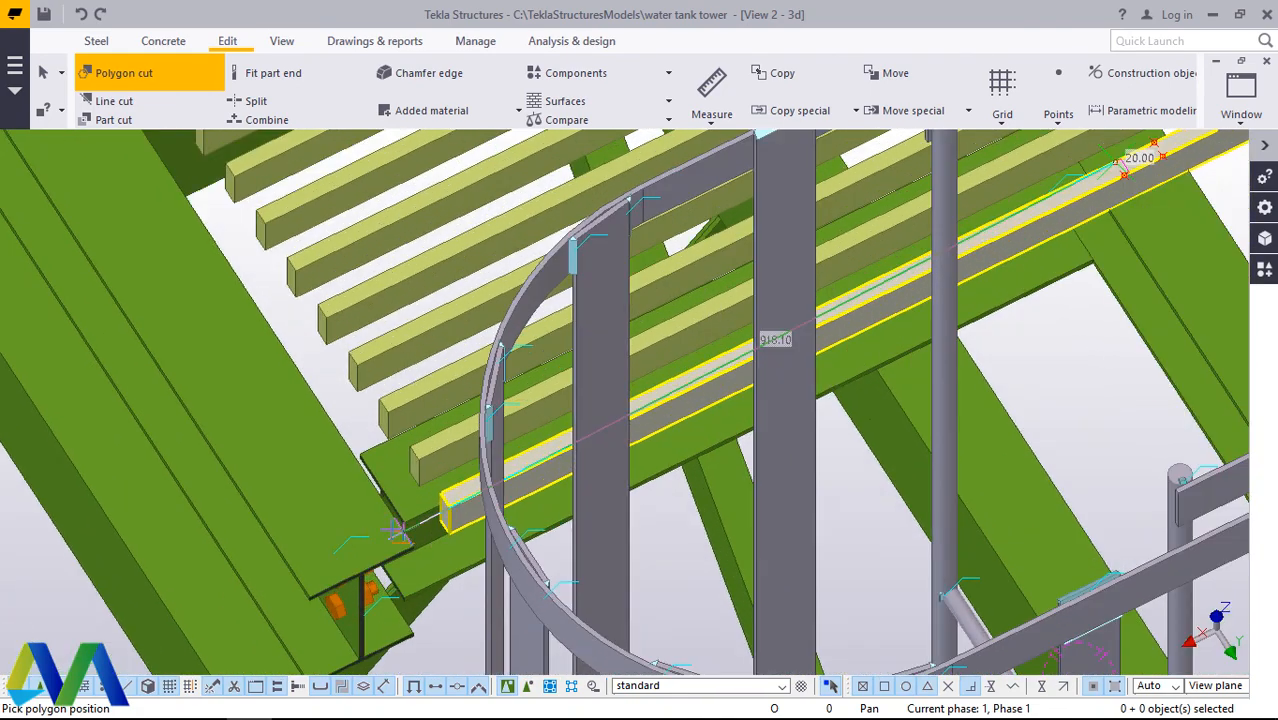
pyautogui.scroll(2, 453, 478)
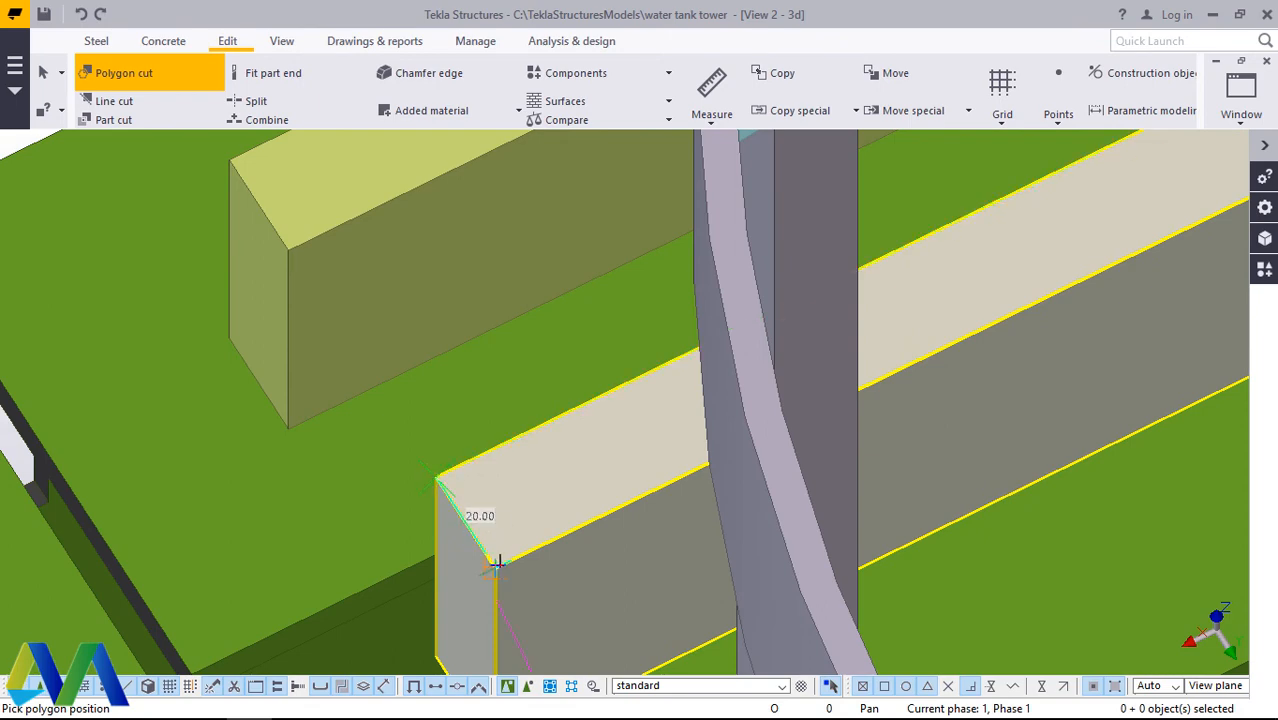
pyautogui.scroll(-9, 449, 562)
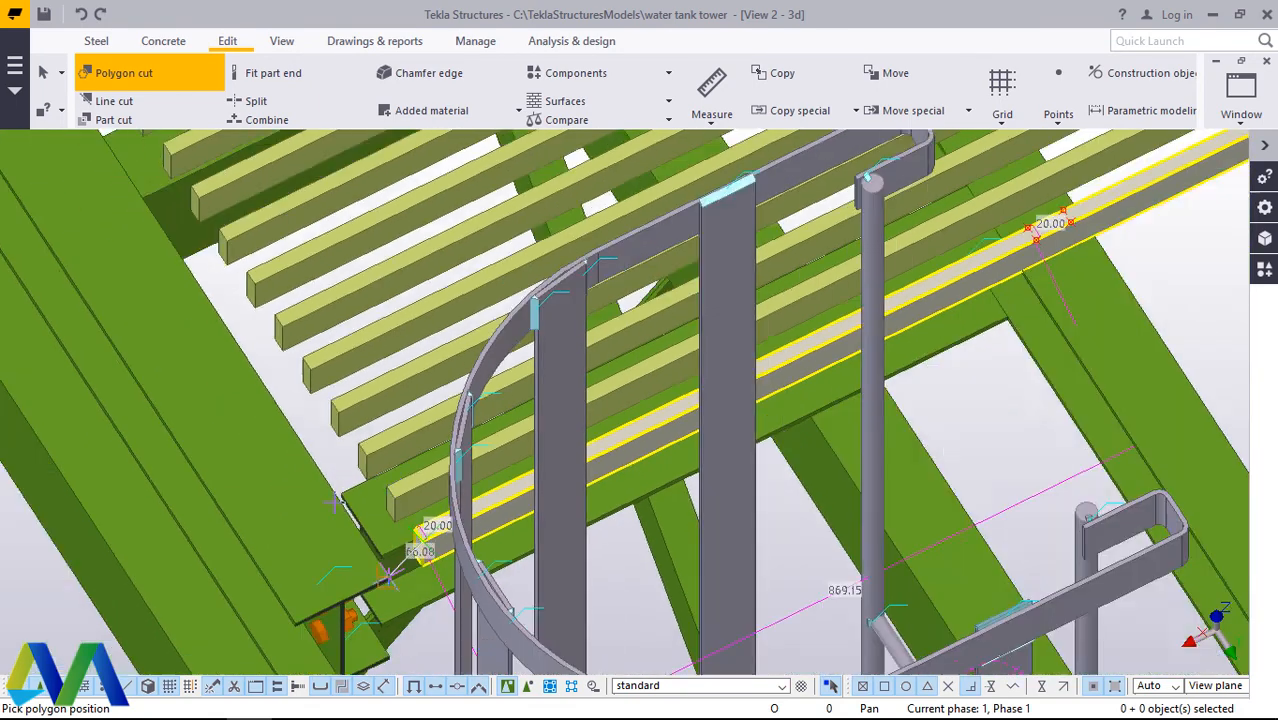
pyautogui.scroll(6, 968, 260)
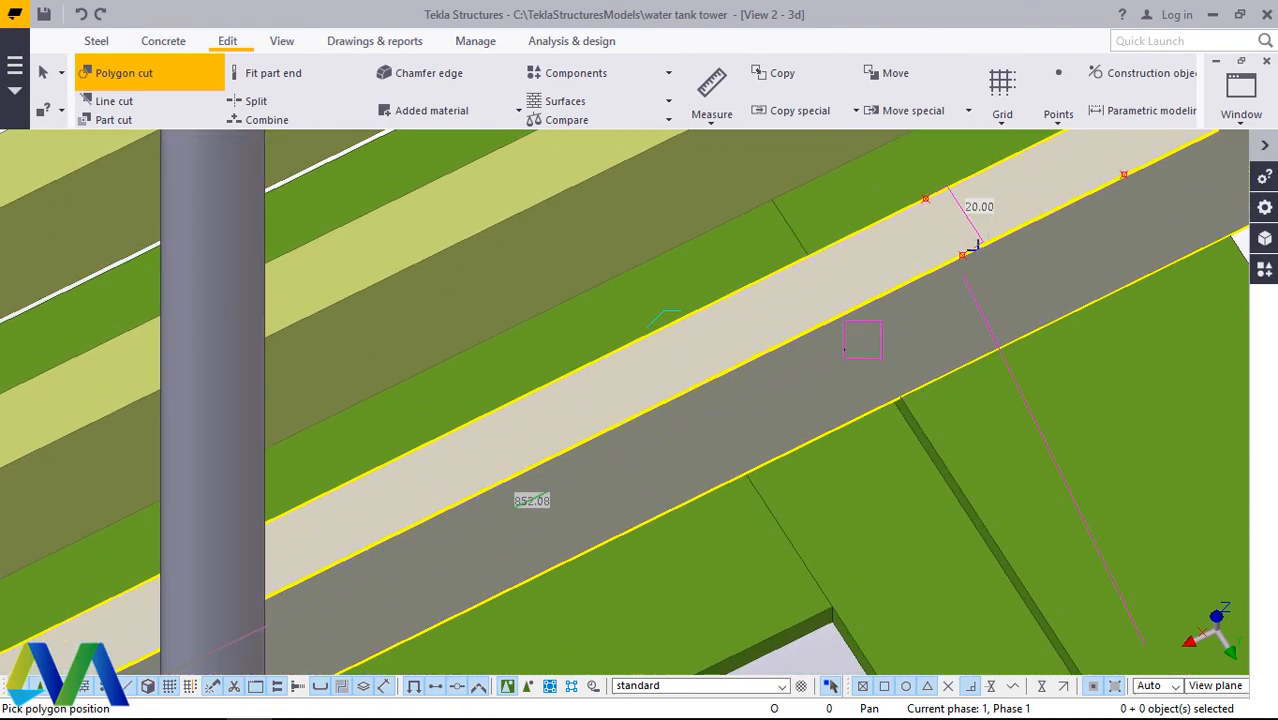
pyautogui.click(960, 255)
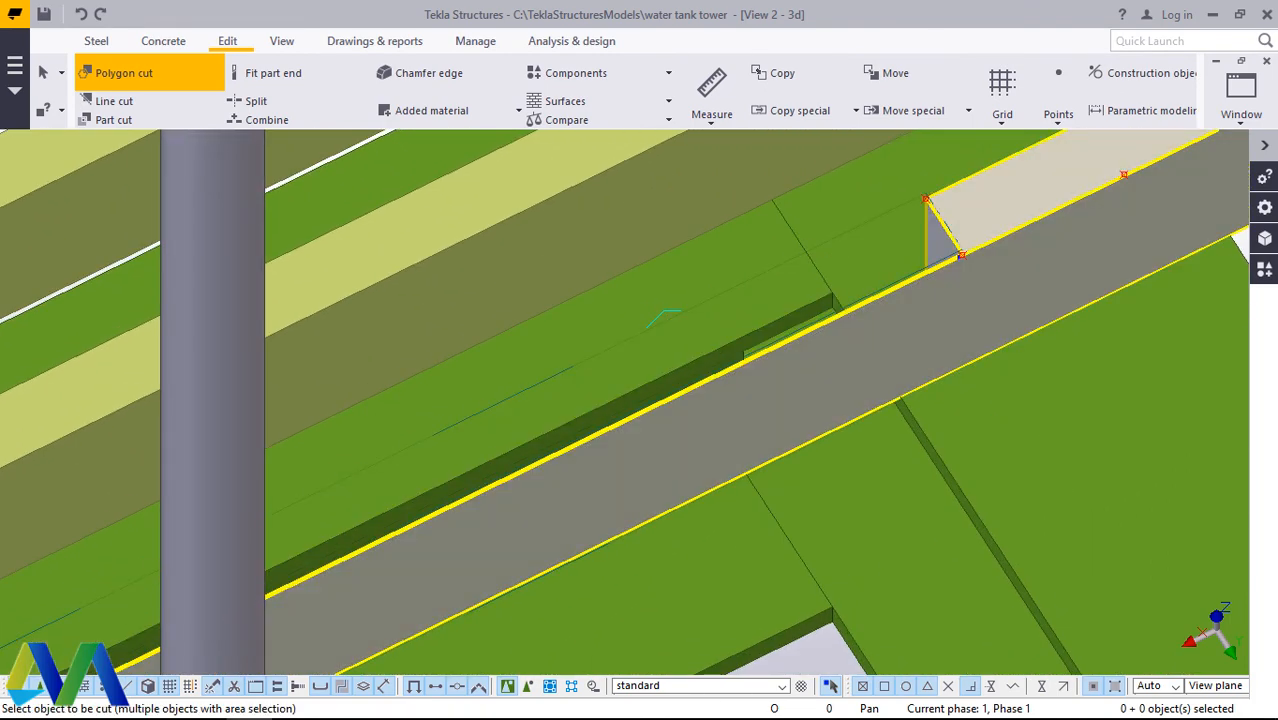
pyautogui.scroll(-8, 357, 604)
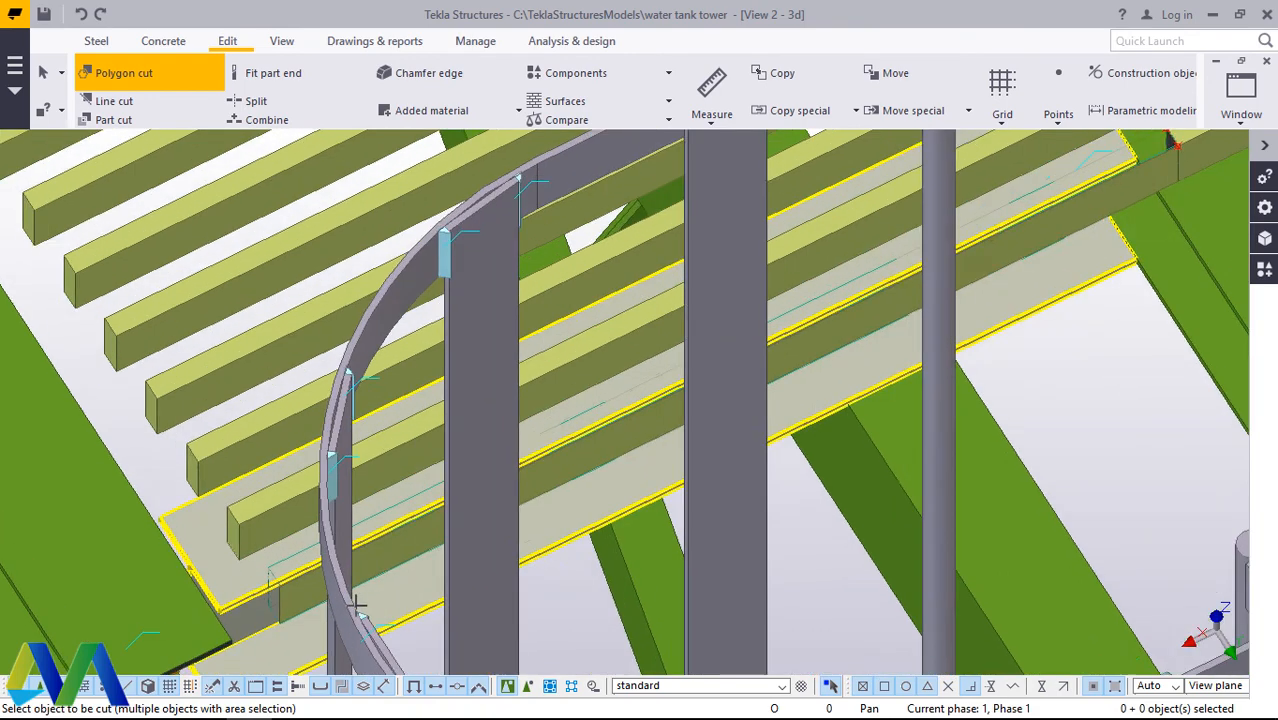
pyautogui.scroll(5, 357, 604)
pyautogui.rightClick(310, 283)
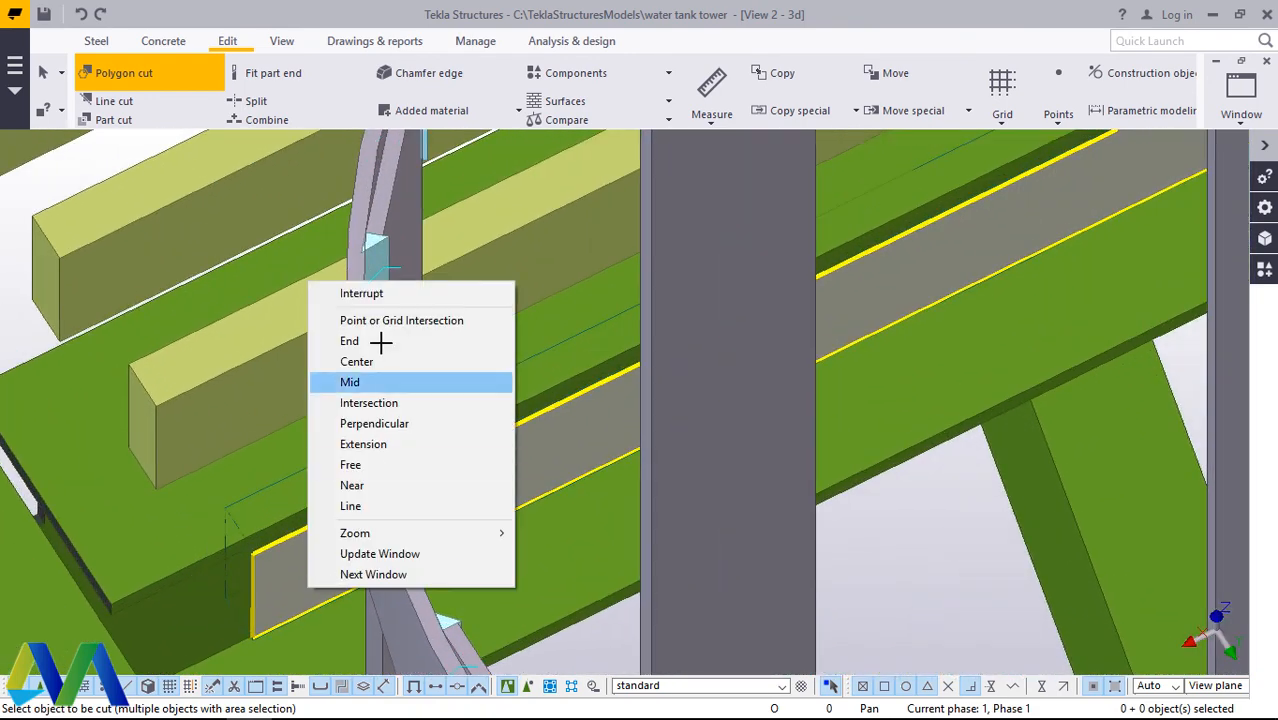
pyautogui.click(362, 294)
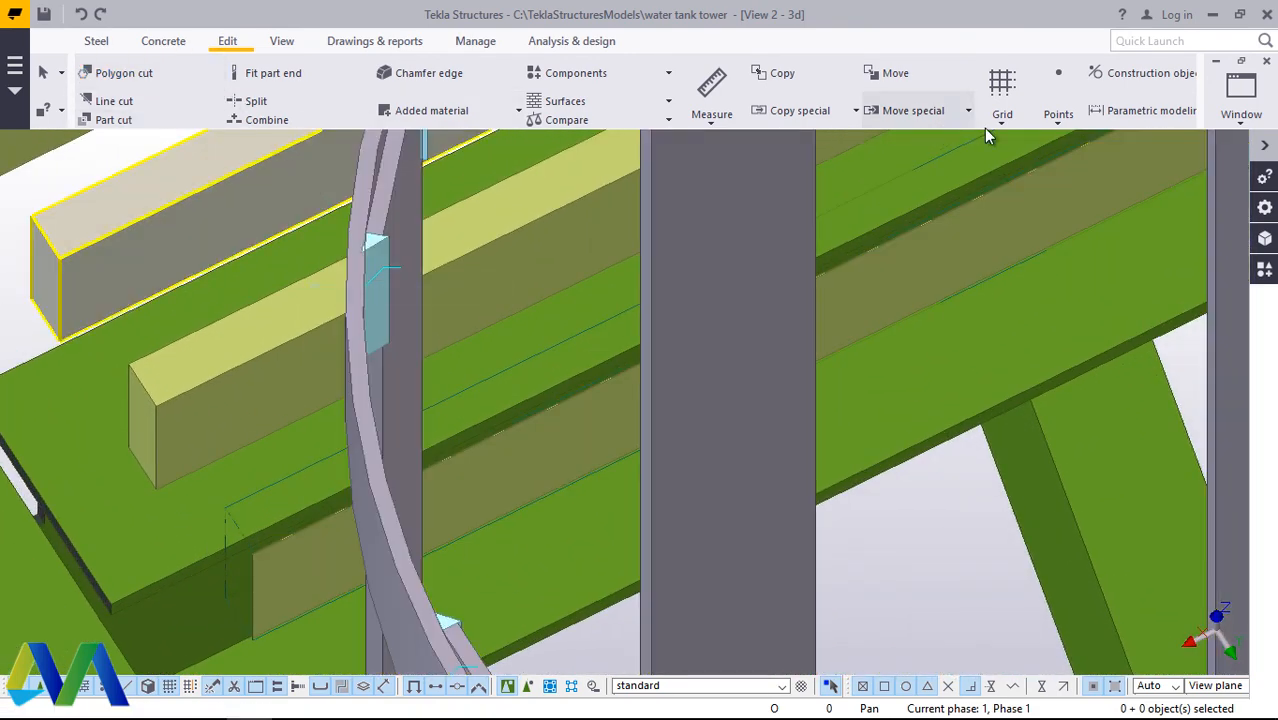
# Step: Place points at the upper and lower corners of the remaining sliver at the cut bar's end behind the ladder cage
pyautogui.click(1059, 120)
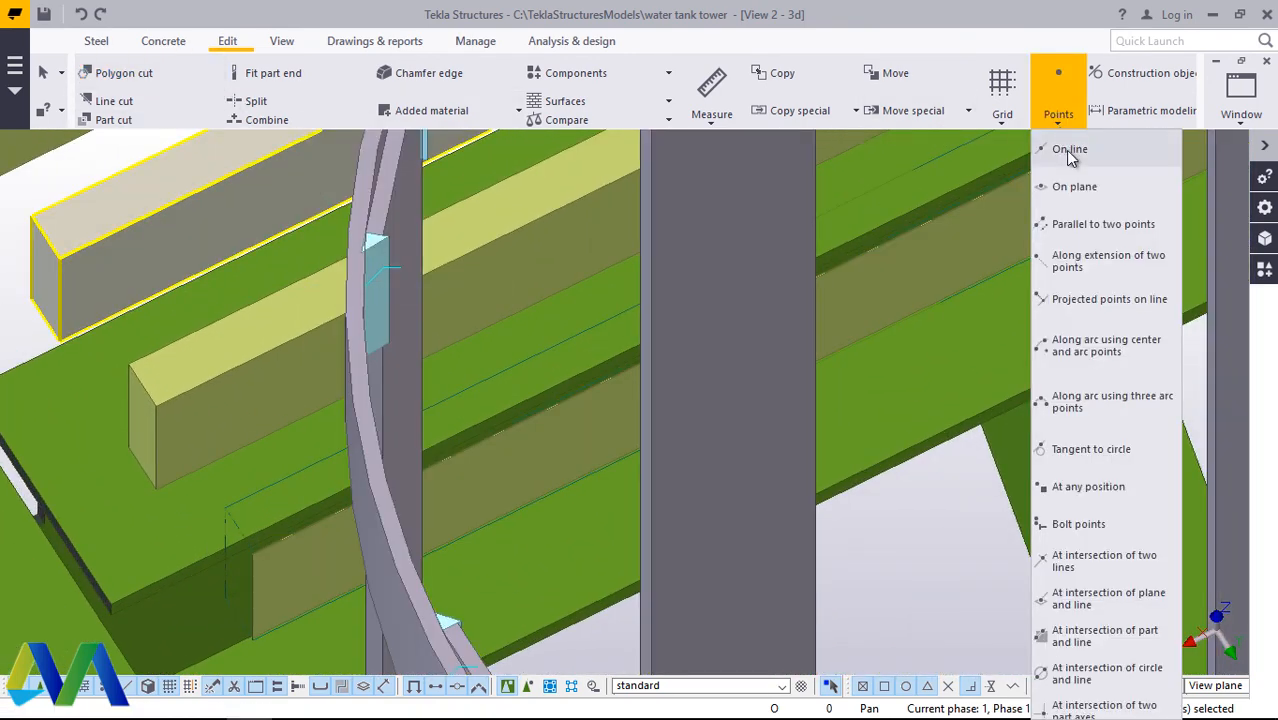
pyautogui.click(1085, 497)
pyautogui.scroll(-4, 710, 329)
pyautogui.scroll(5, 516, 520)
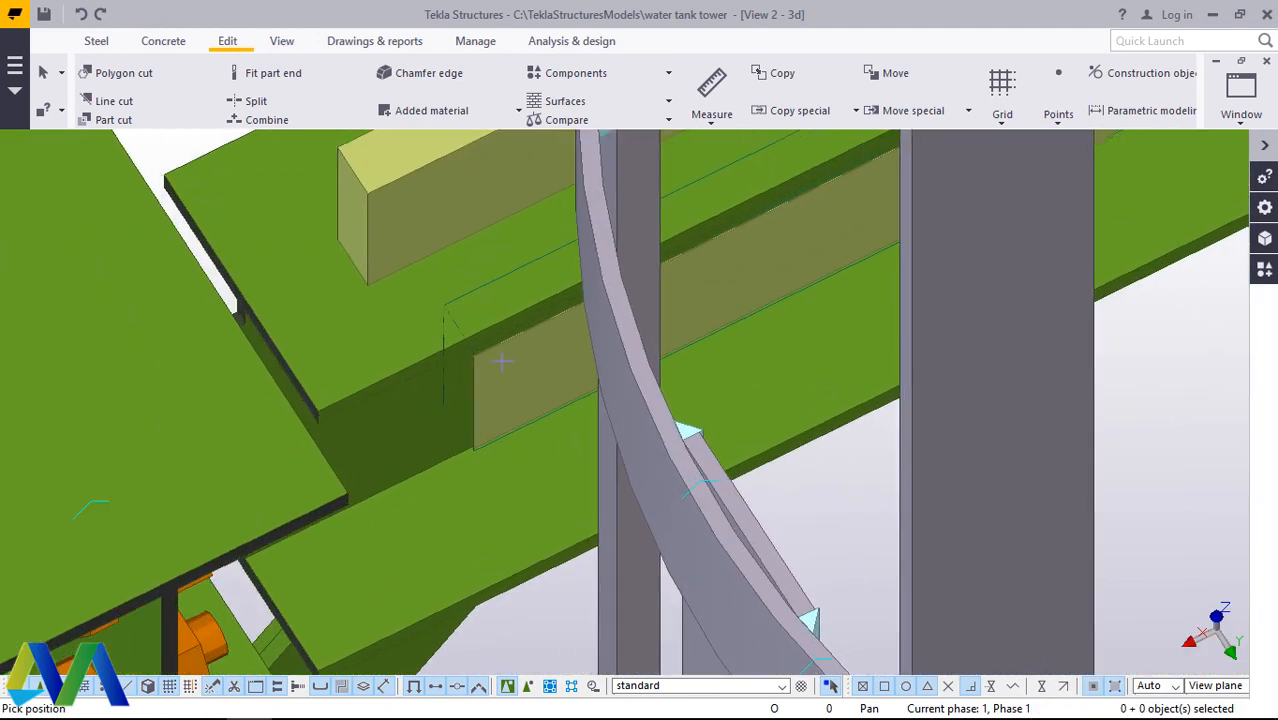
pyautogui.scroll(8, 490, 358)
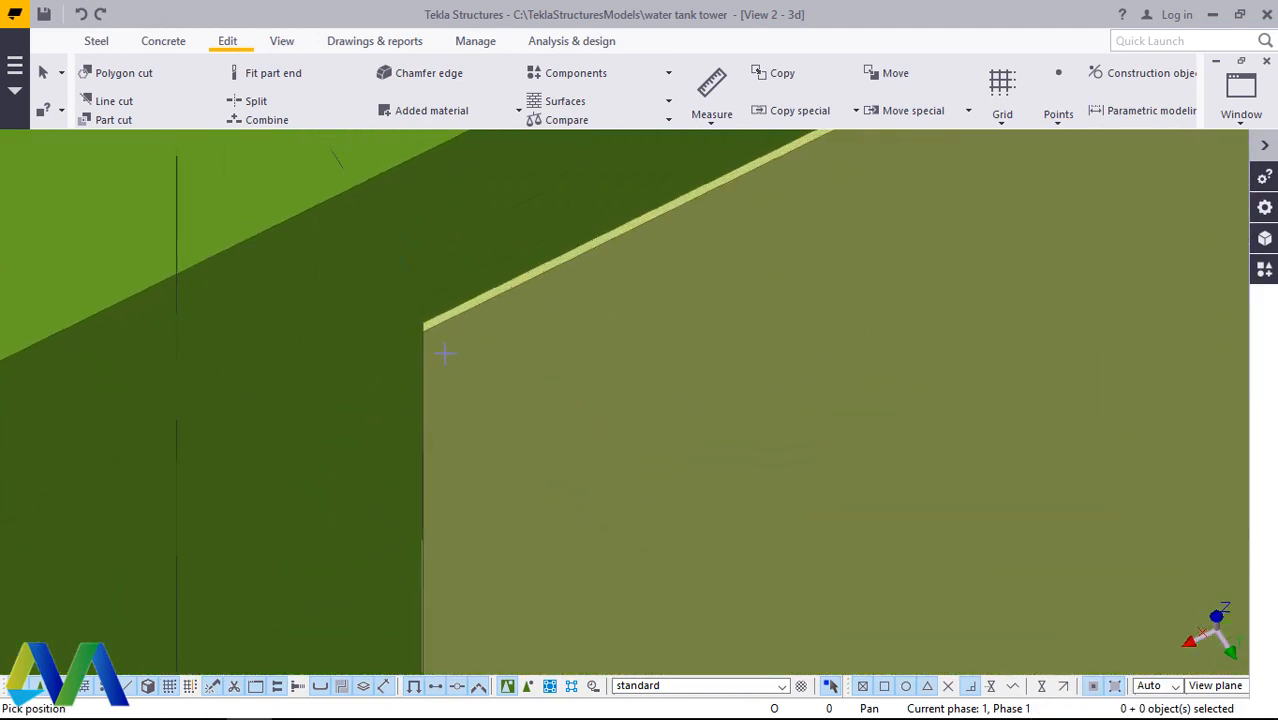
pyautogui.scroll(4, 444, 353)
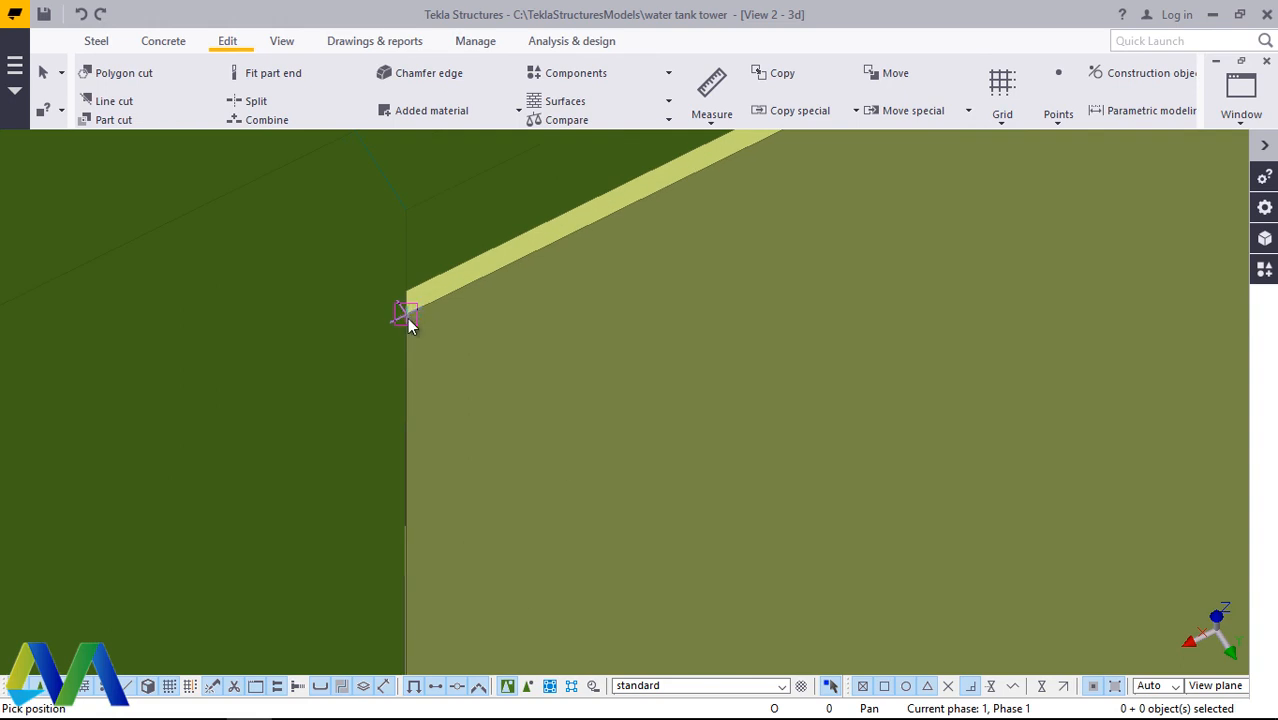
pyautogui.scroll(-5, 428, 285)
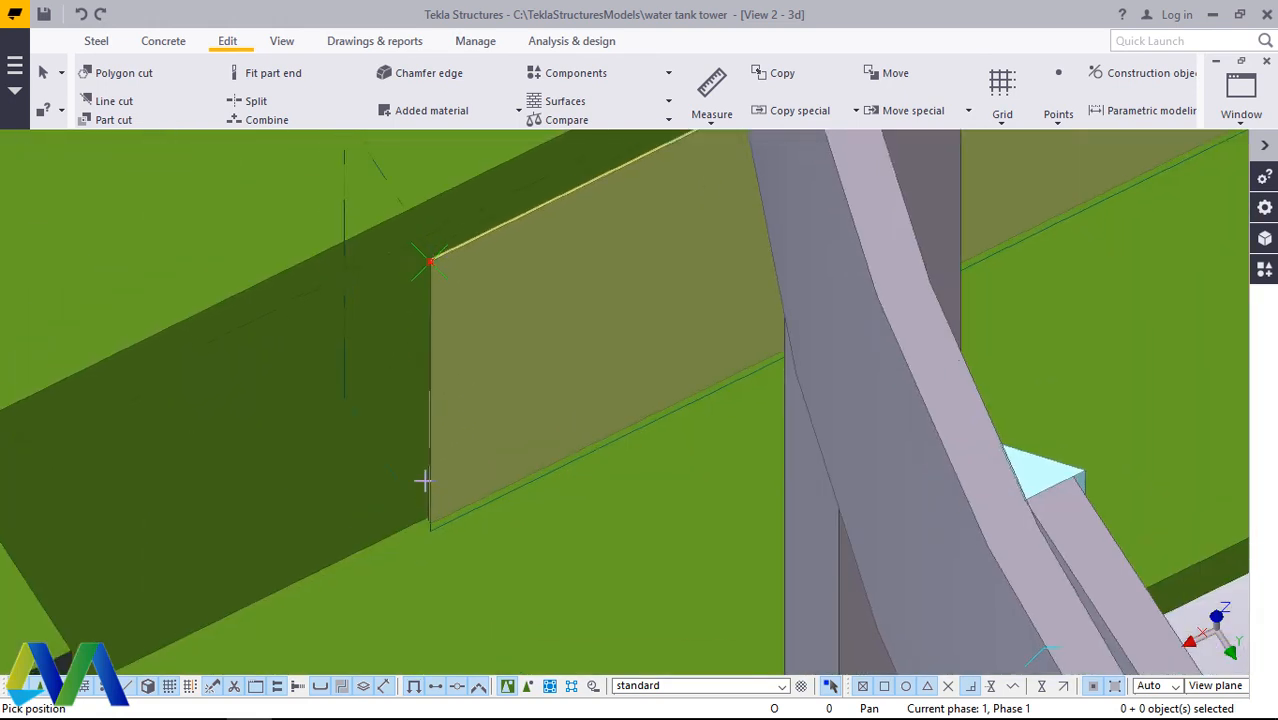
pyautogui.scroll(5, 425, 557)
pyautogui.scroll(1, 425, 557)
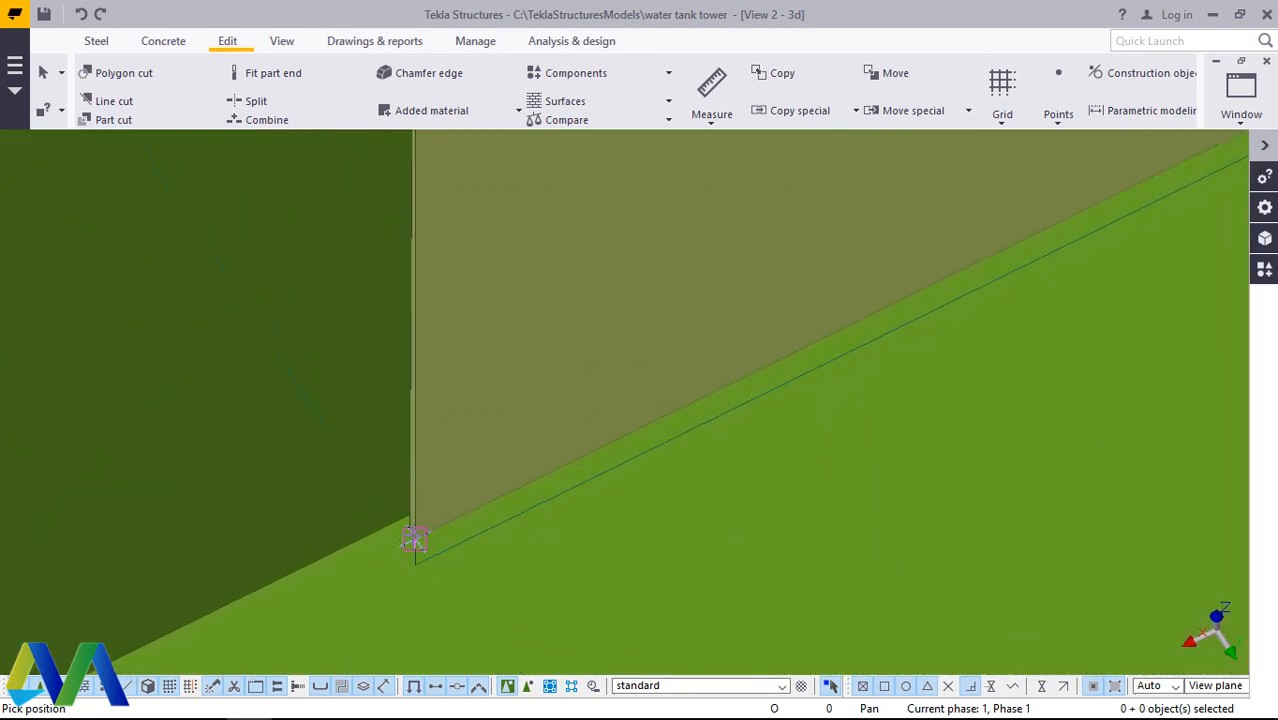
pyautogui.scroll(-6, 430, 535)
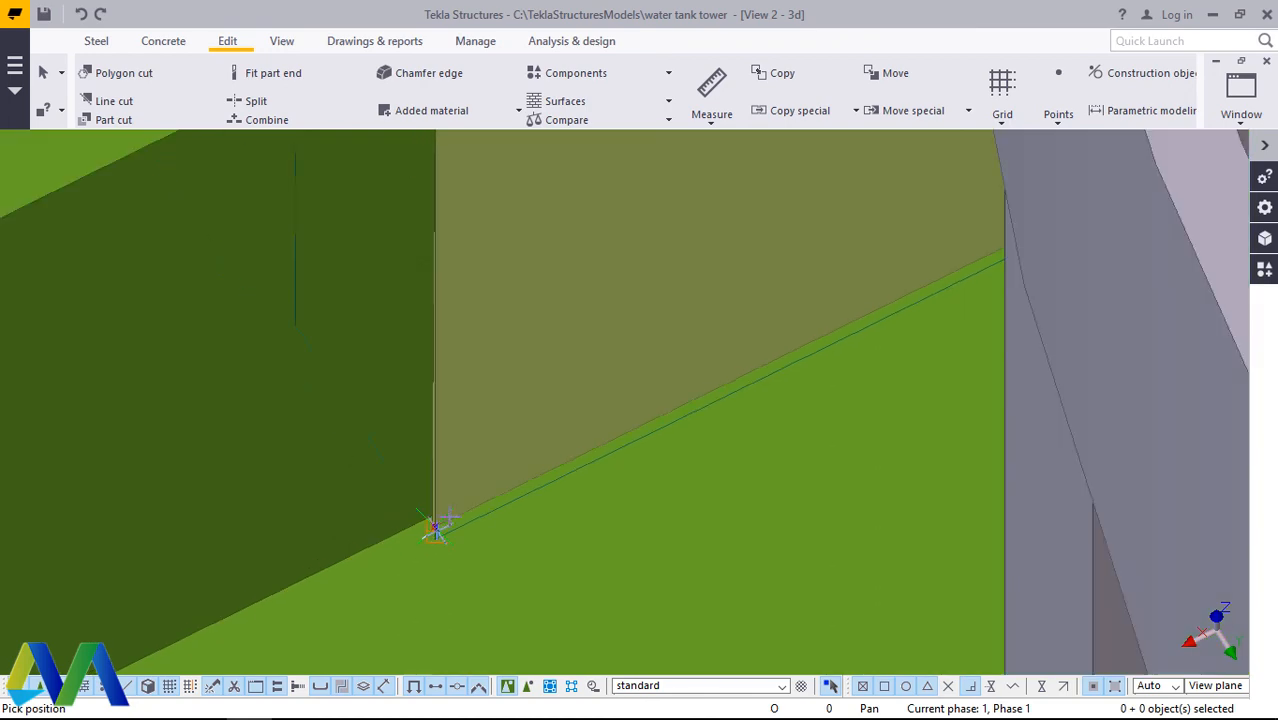
pyautogui.scroll(-6, 446, 514)
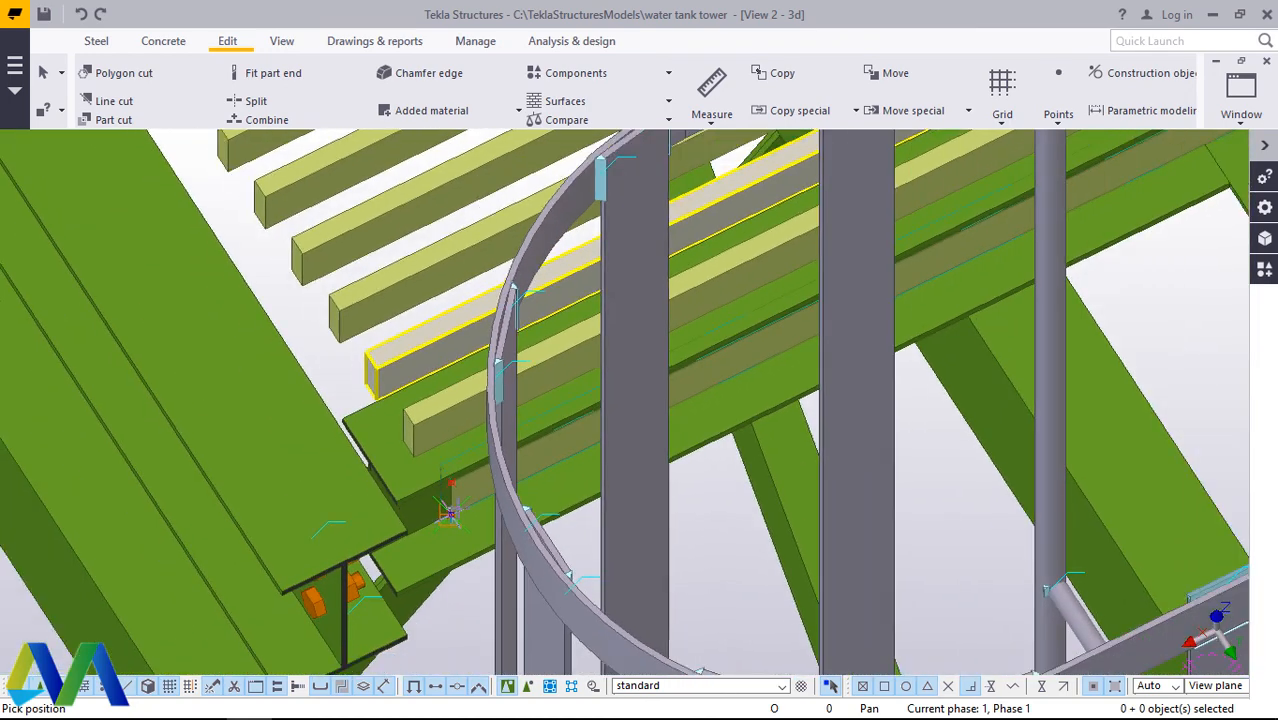
# Step: Place a point on the bar's lower side edge, below the cut corner on its upper face
pyautogui.scroll(6, 908, 250)
pyautogui.scroll(6, 933, 266)
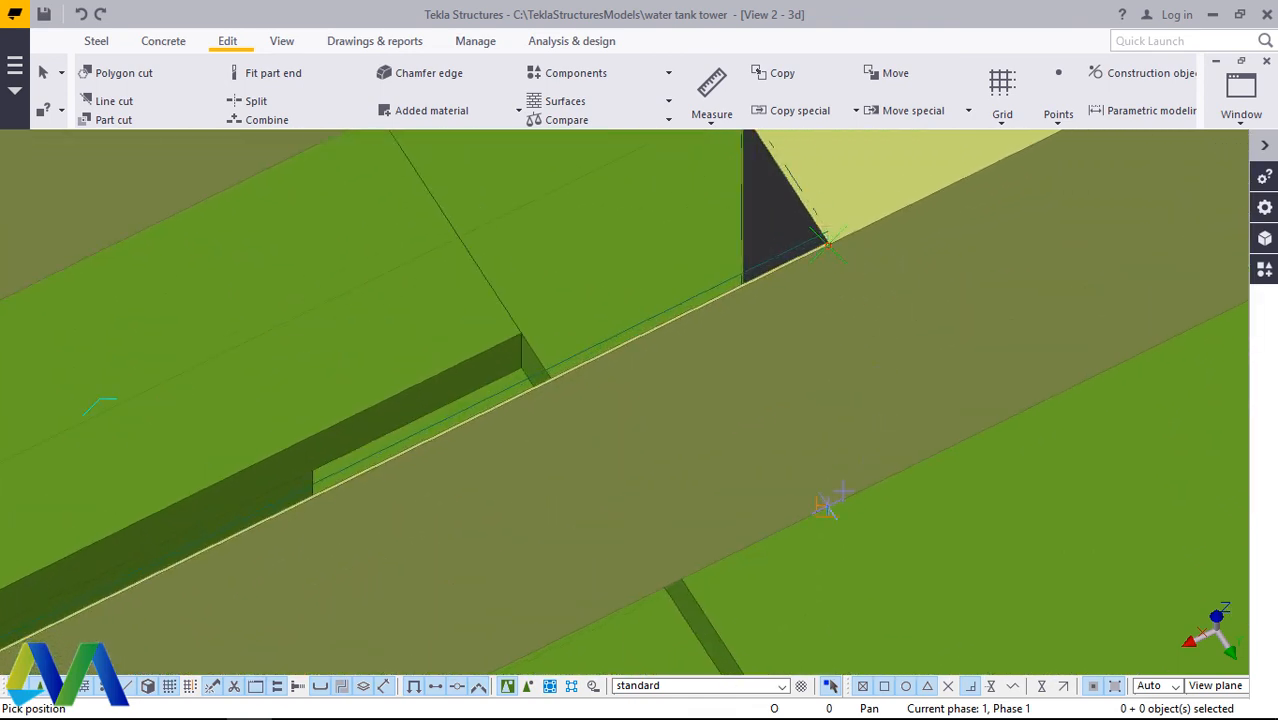
pyautogui.rightClick(933, 322)
pyautogui.click(979, 334)
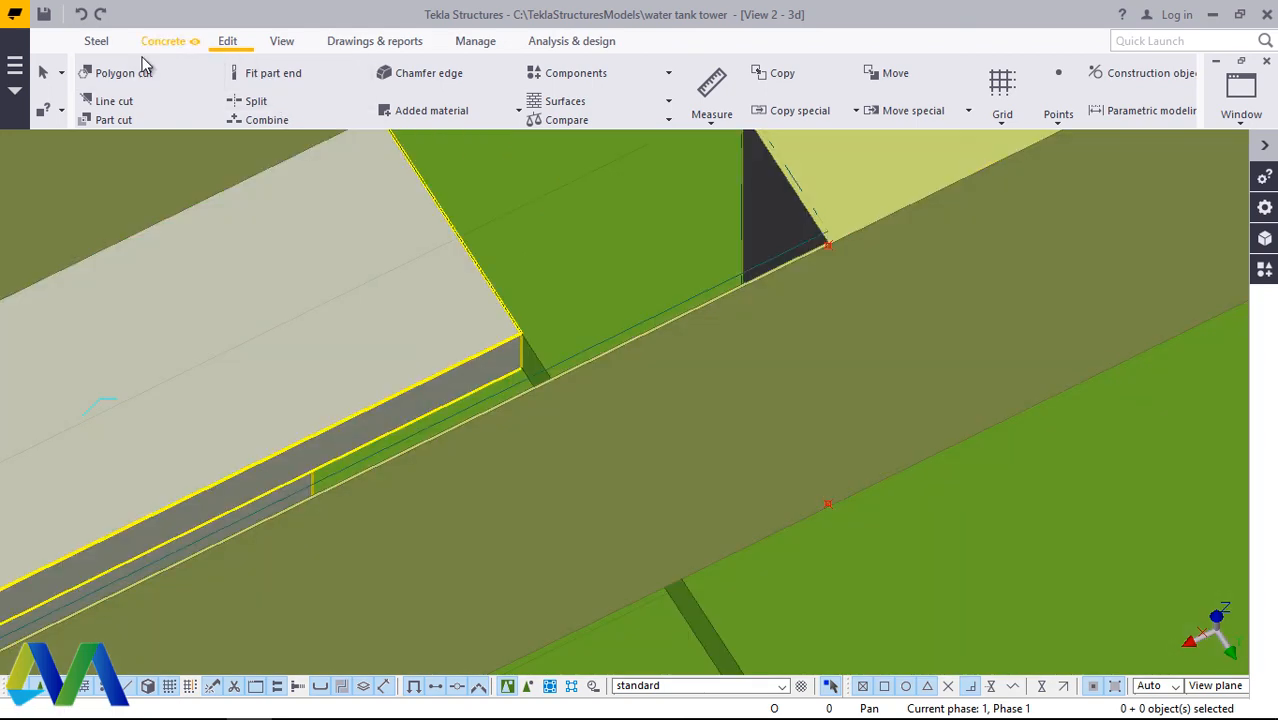
pyautogui.click(124, 73)
pyautogui.click(839, 254)
pyautogui.scroll(6, 839, 255)
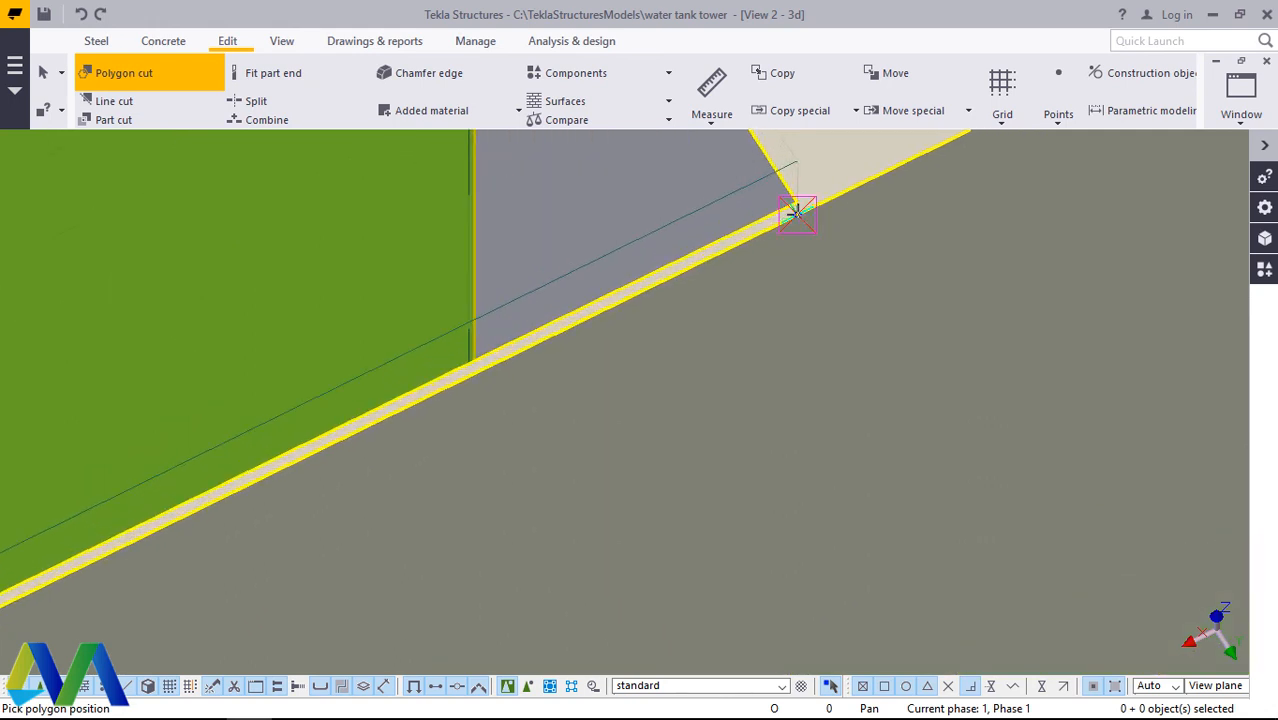
pyautogui.click(797, 212)
pyautogui.scroll(-6, 797, 212)
pyautogui.scroll(3, 797, 437)
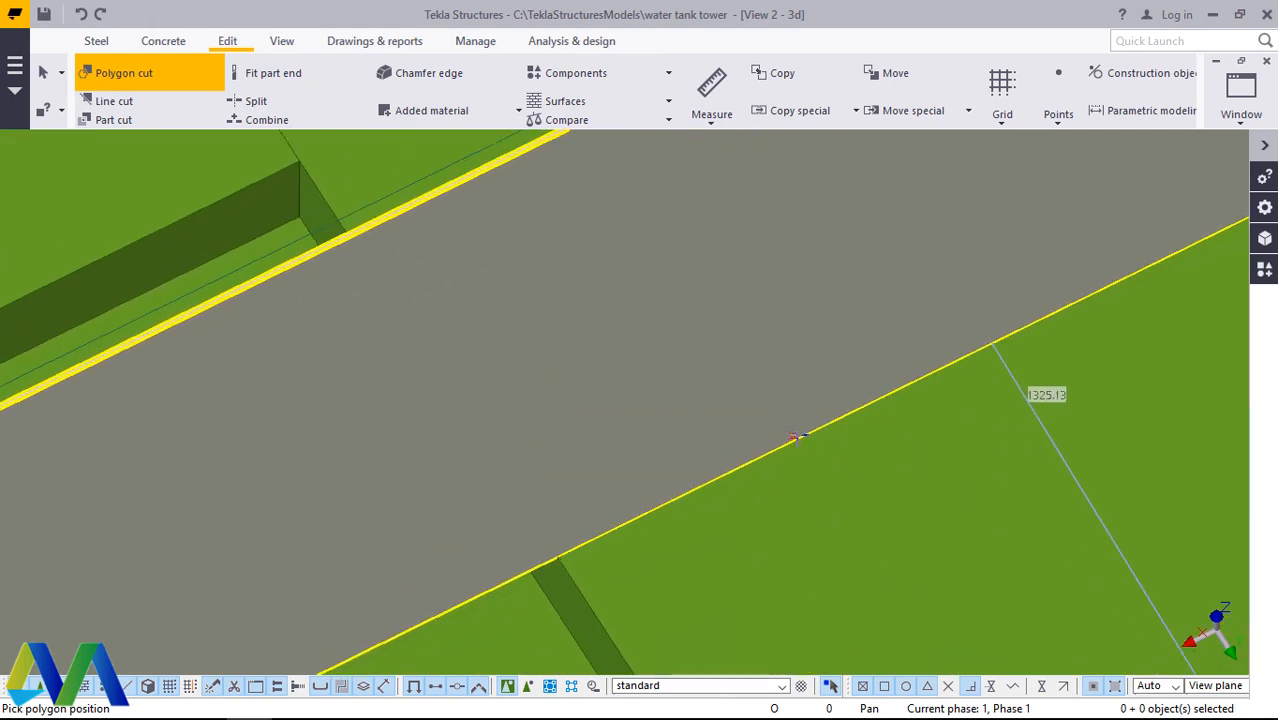
pyautogui.click(793, 437)
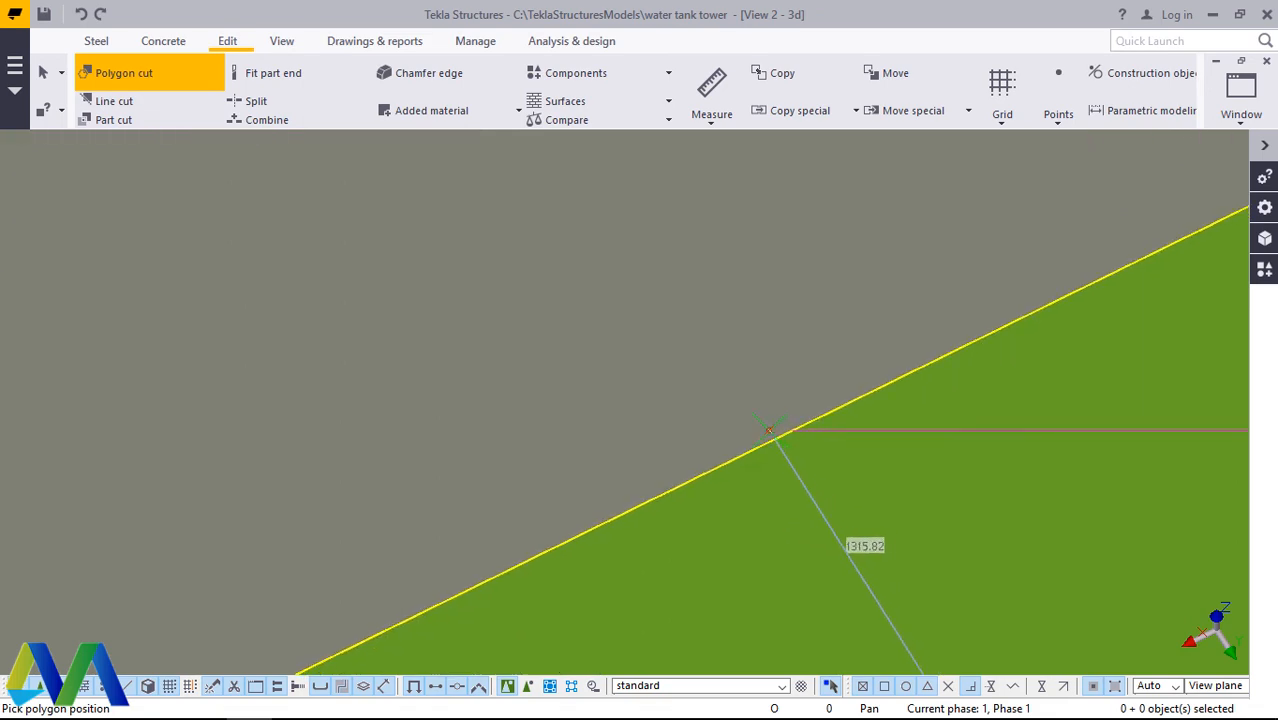
pyautogui.rightClick(820, 272)
pyautogui.click(840, 283)
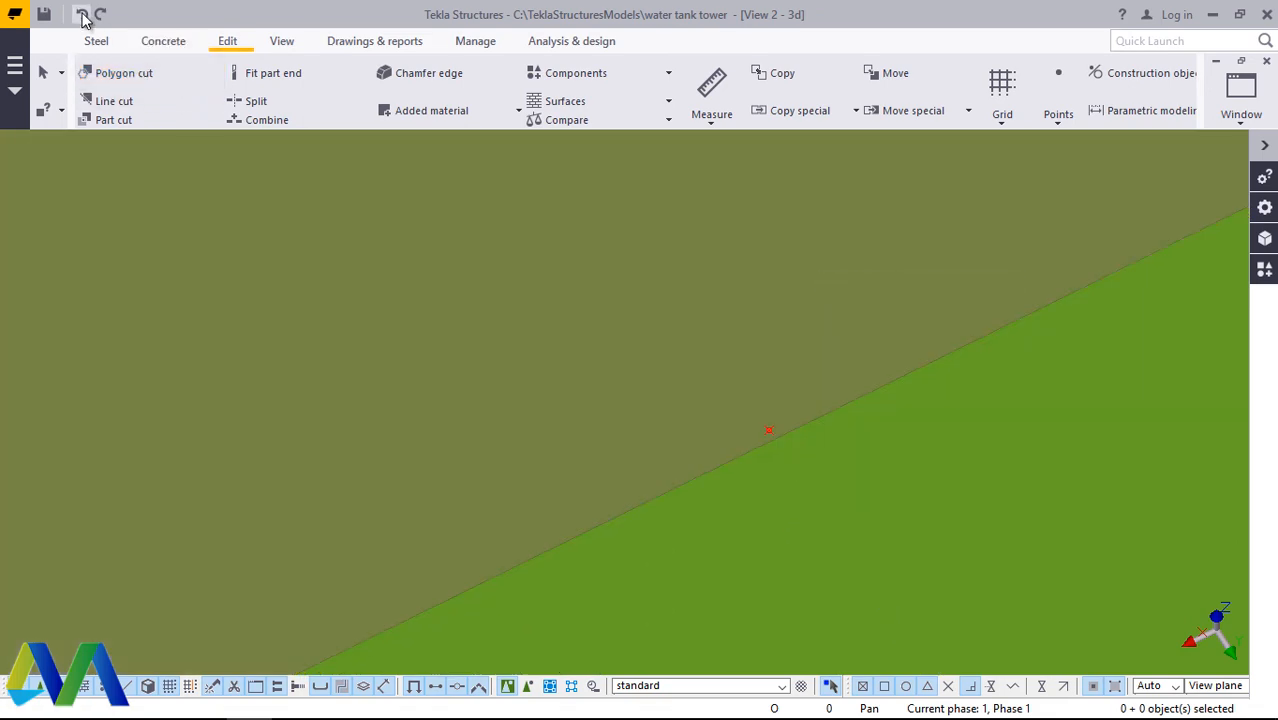
# Step: Undo the side-face points and the polygon cut on the outermost grating bar, and select the bar
pyautogui.scroll(-5, 859, 483)
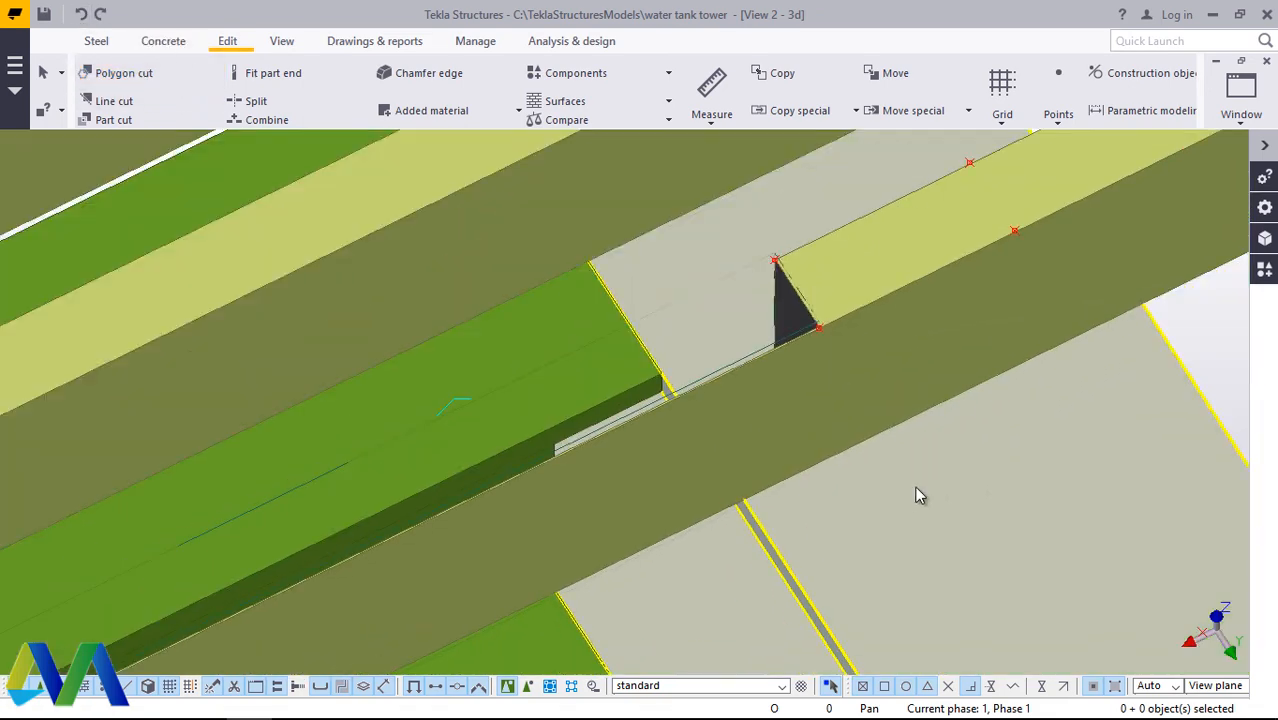
pyautogui.click(81, 14)
pyautogui.click(757, 290)
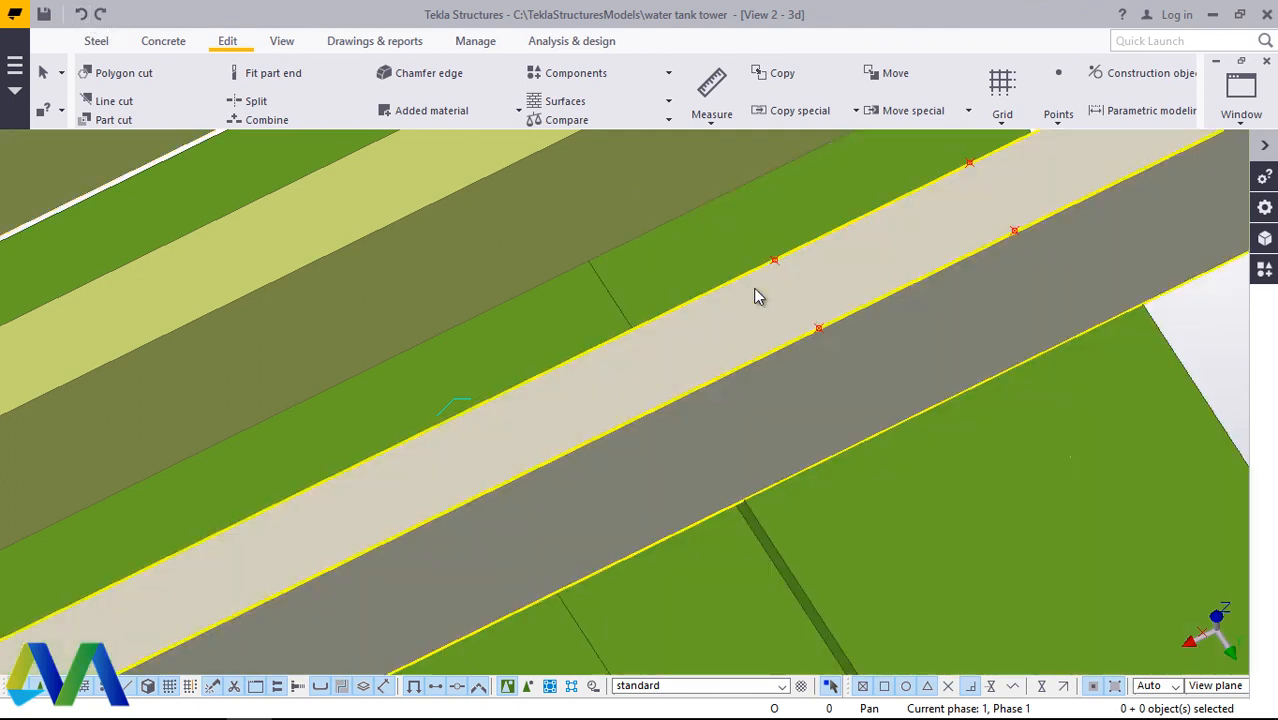
# Step: Start a polygon cut on the outermost grating bar, with its first 20 mm side between the points on the two upper edges
pyautogui.scroll(3, 821, 288)
pyautogui.scroll(4, 848, 345)
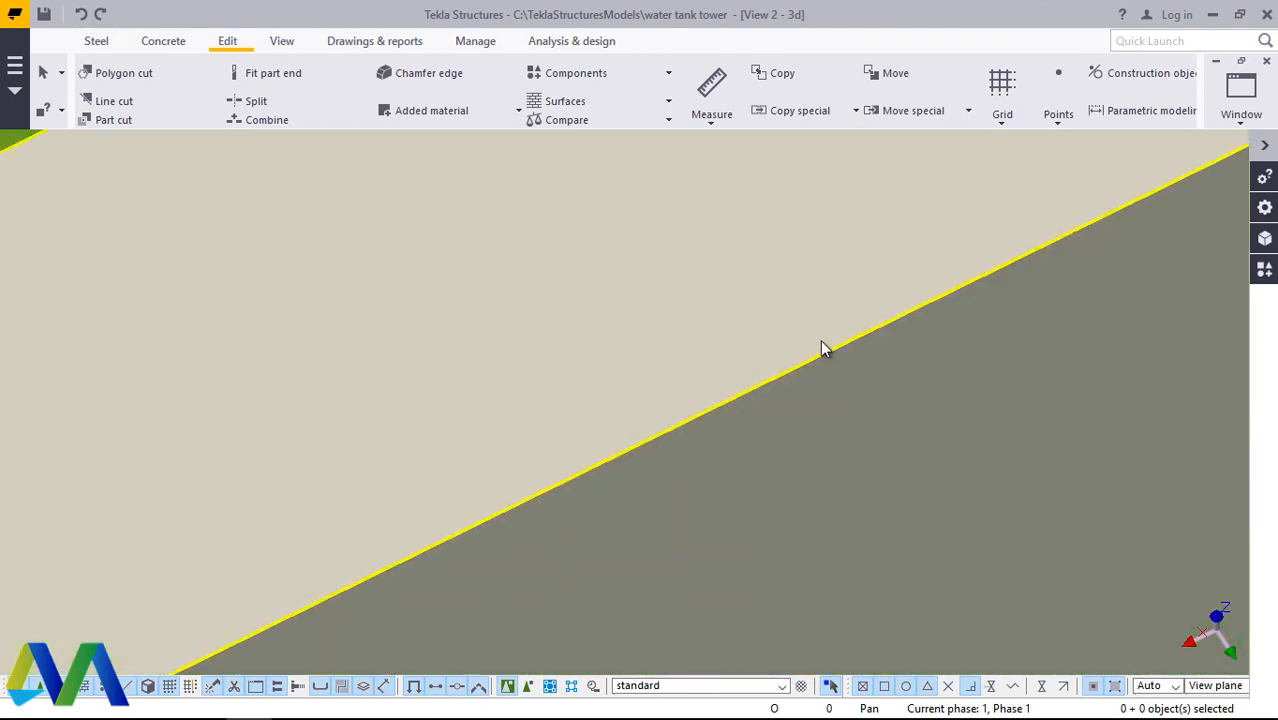
pyautogui.scroll(1, 805, 358)
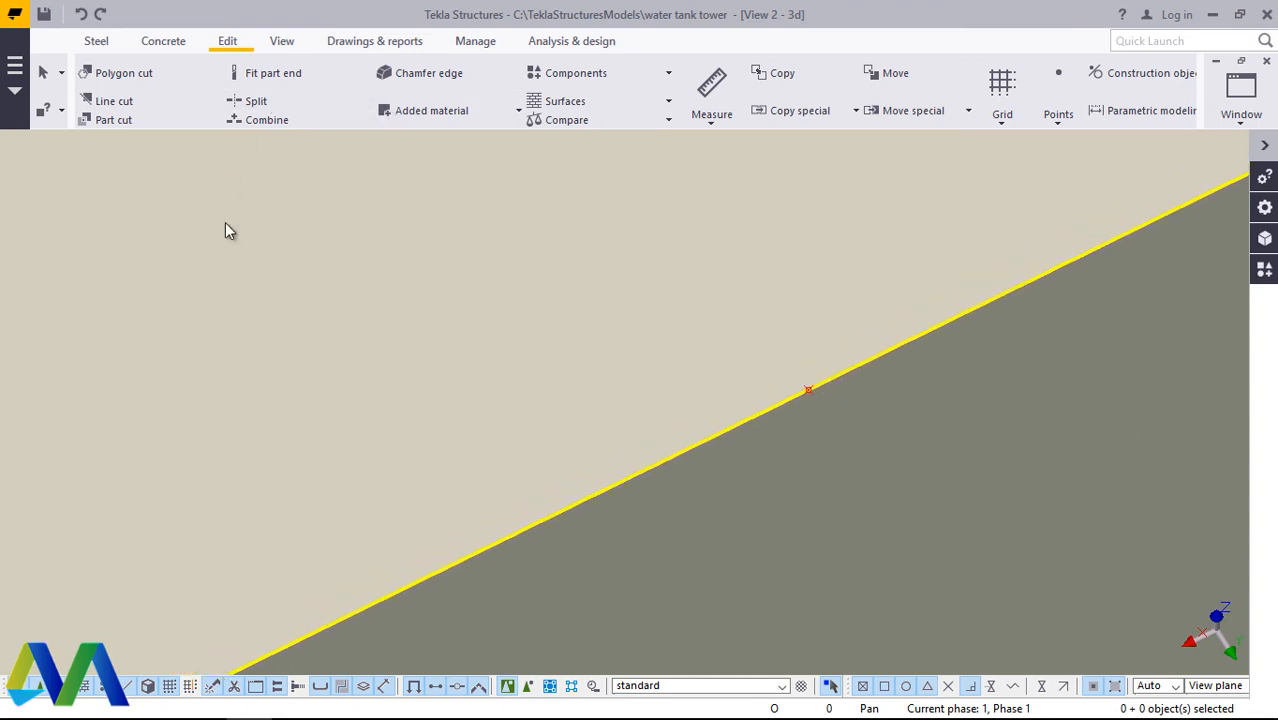
pyautogui.scroll(-5, 714, 441)
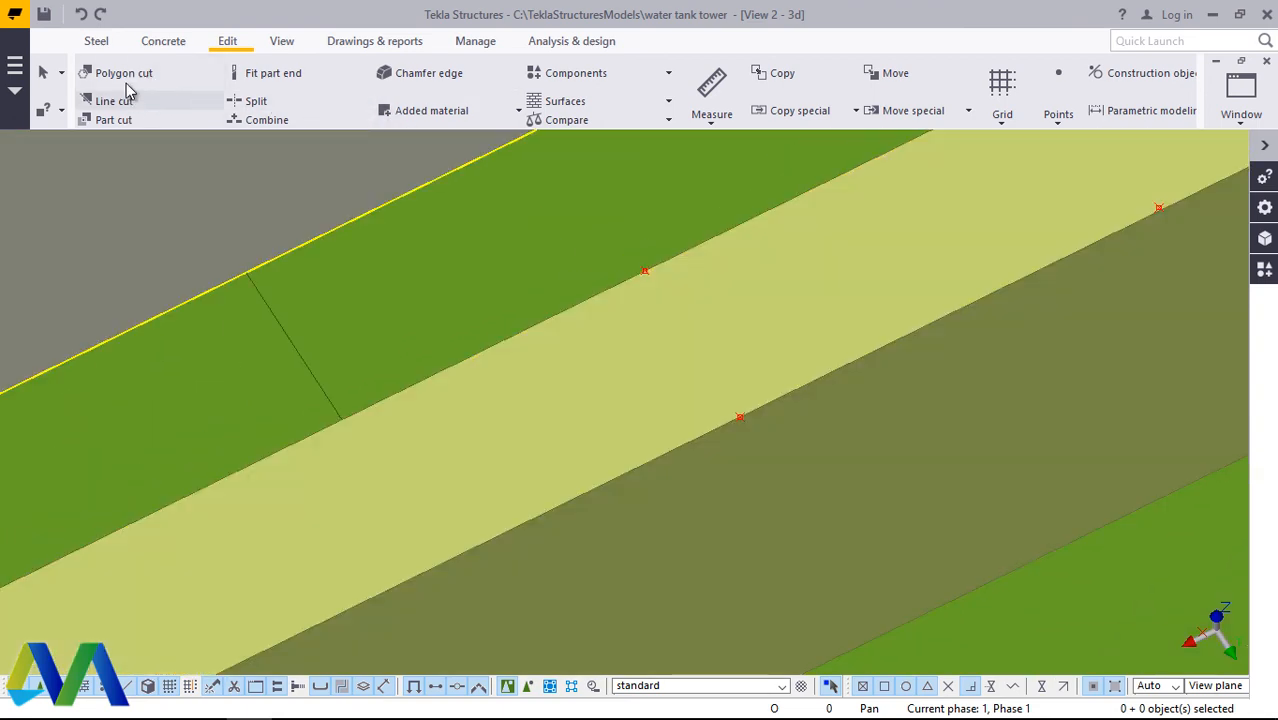
pyautogui.scroll(3, 750, 407)
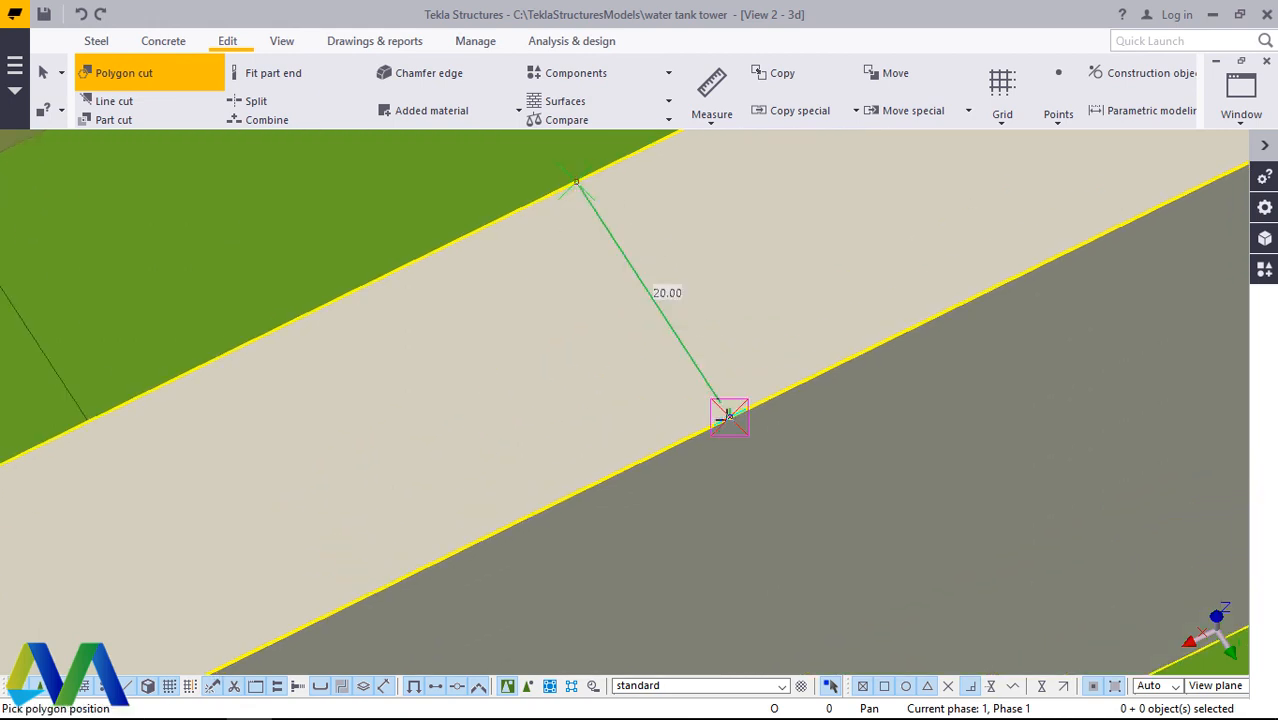
pyautogui.scroll(3, 730, 416)
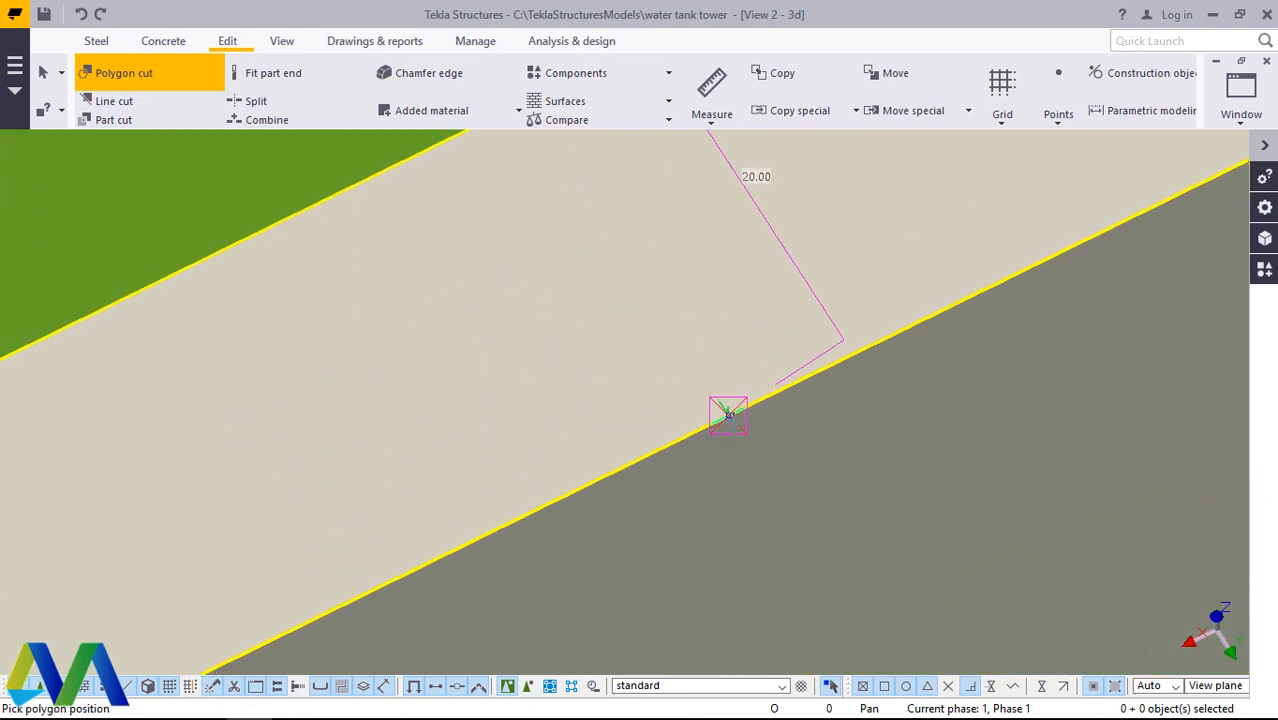
pyautogui.click(726, 409)
pyautogui.scroll(-7, 846, 342)
pyautogui.scroll(-10, 888, 280)
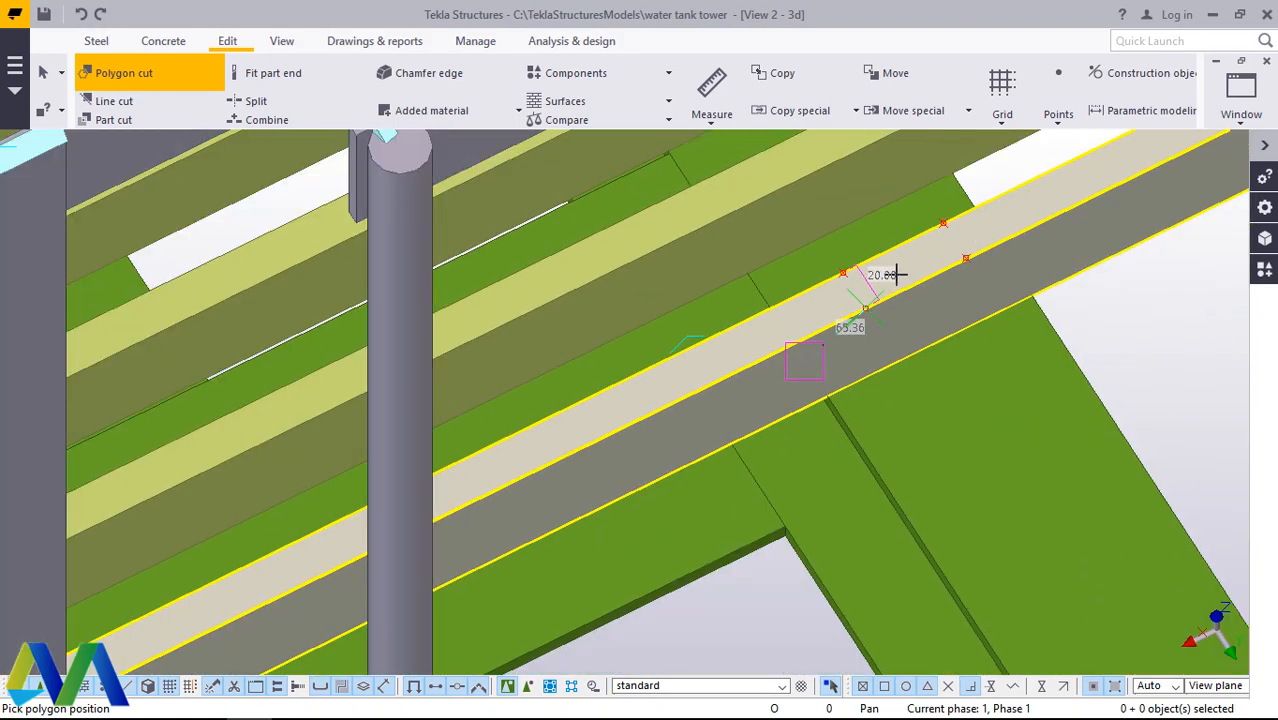
# Step: Extend the cutting polygon to both upper corners of the bar's end behind the ladder cage, and close it to cut the bar
pyautogui.scroll(10, 327, 565)
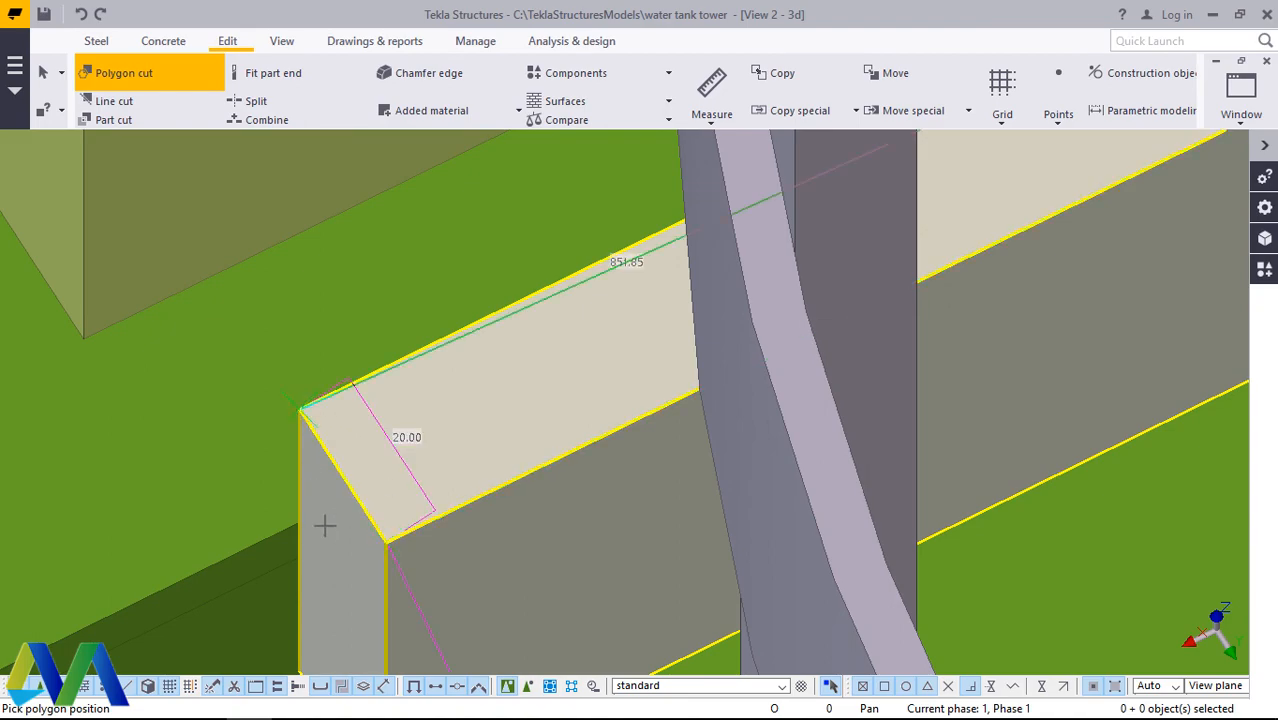
pyautogui.scroll(-11, 324, 526)
pyautogui.scroll(3, 783, 275)
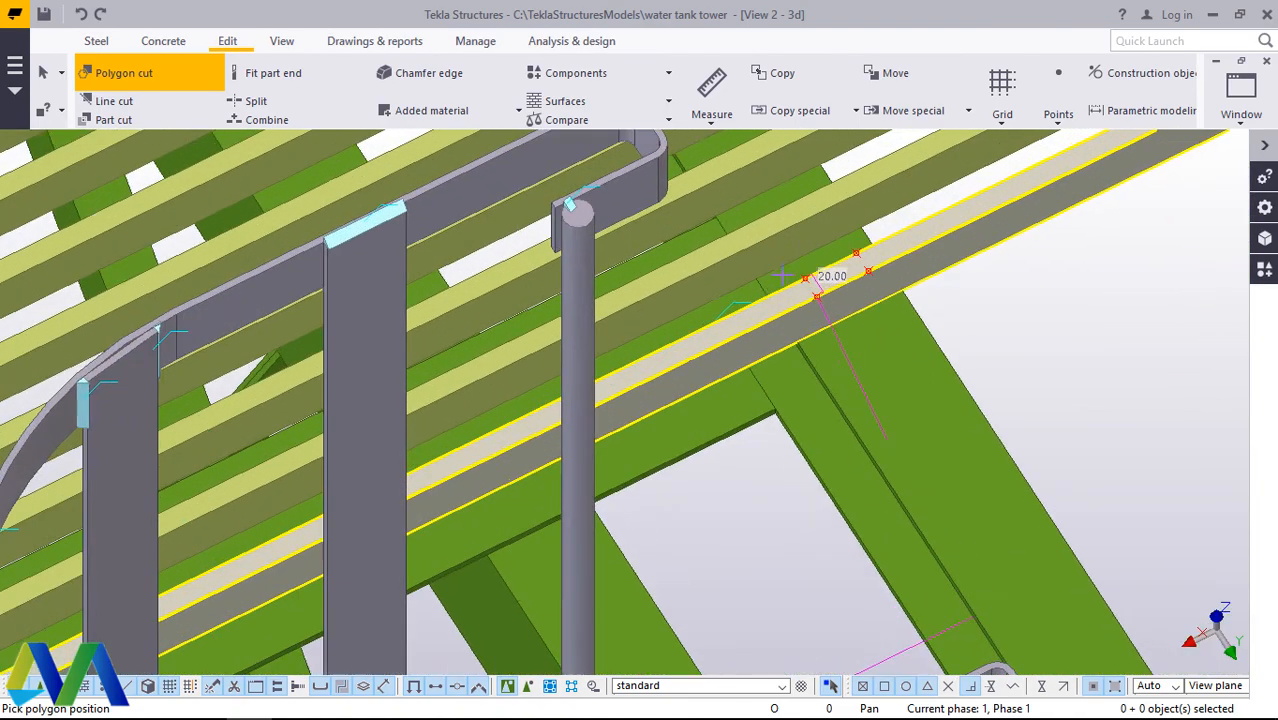
pyautogui.scroll(5, 785, 274)
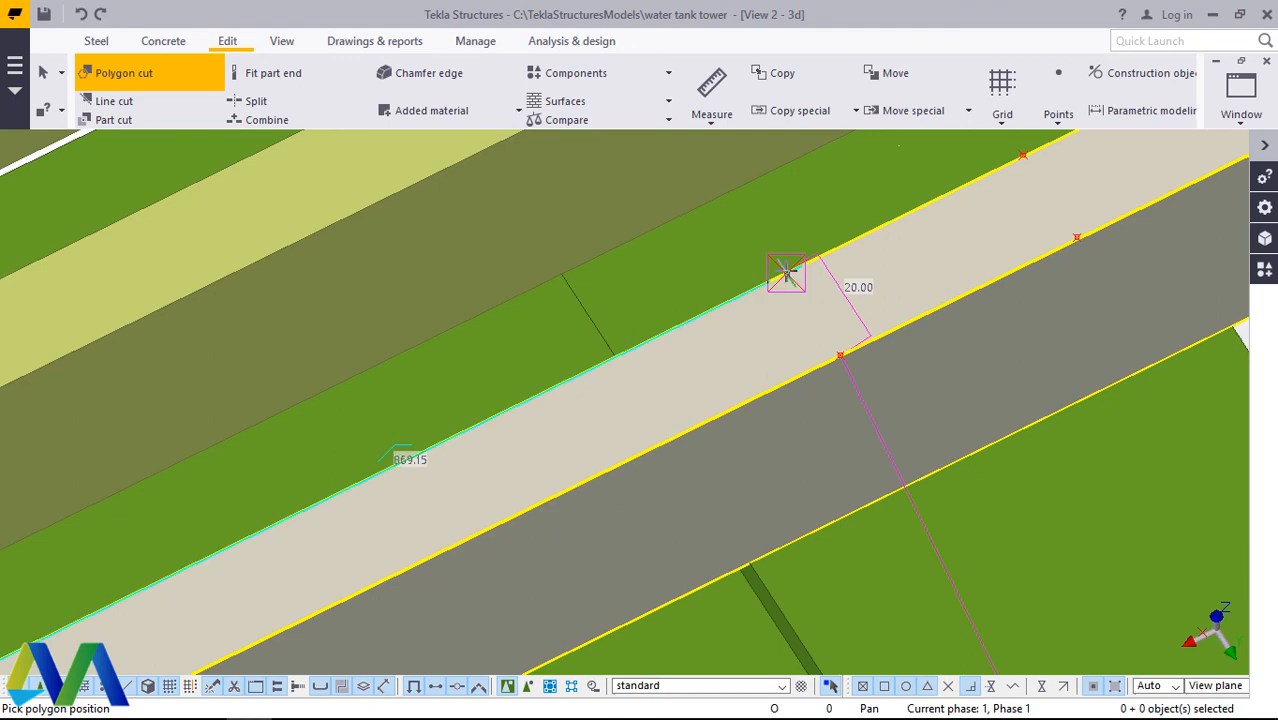
pyautogui.click(786, 272)
pyautogui.scroll(-3, 805, 293)
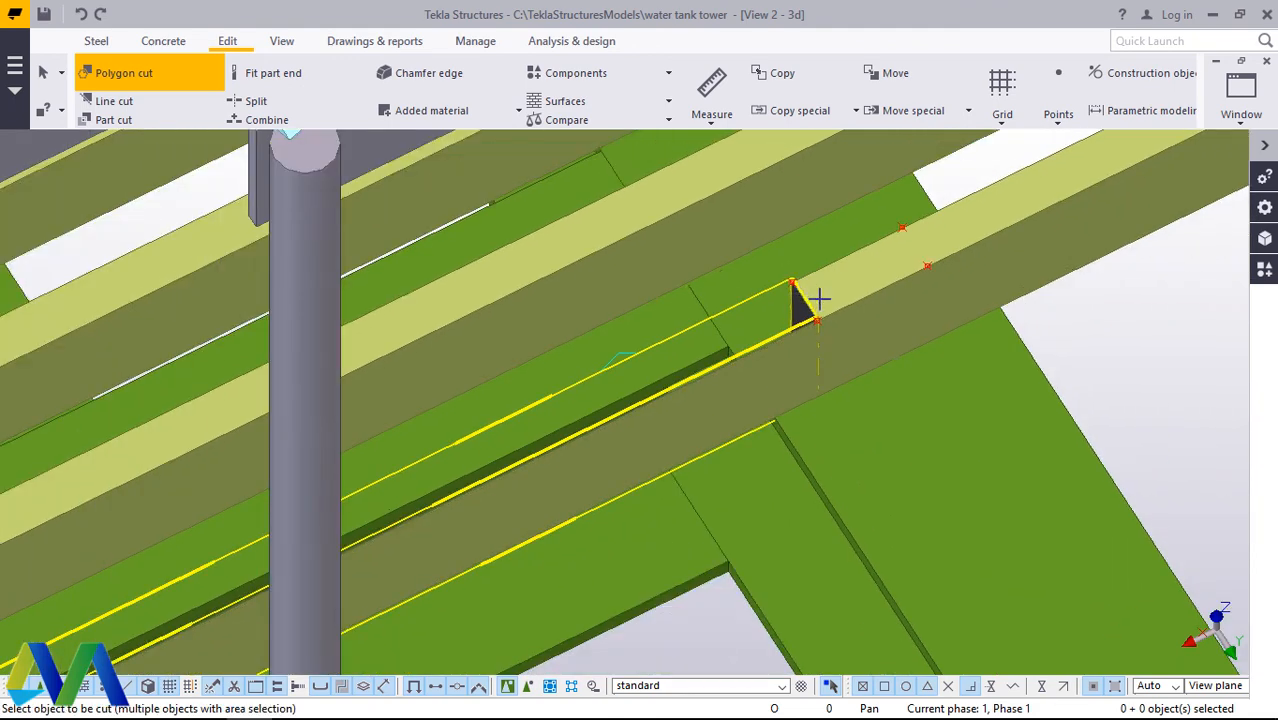
pyautogui.scroll(6, 799, 297)
pyautogui.scroll(2, 830, 300)
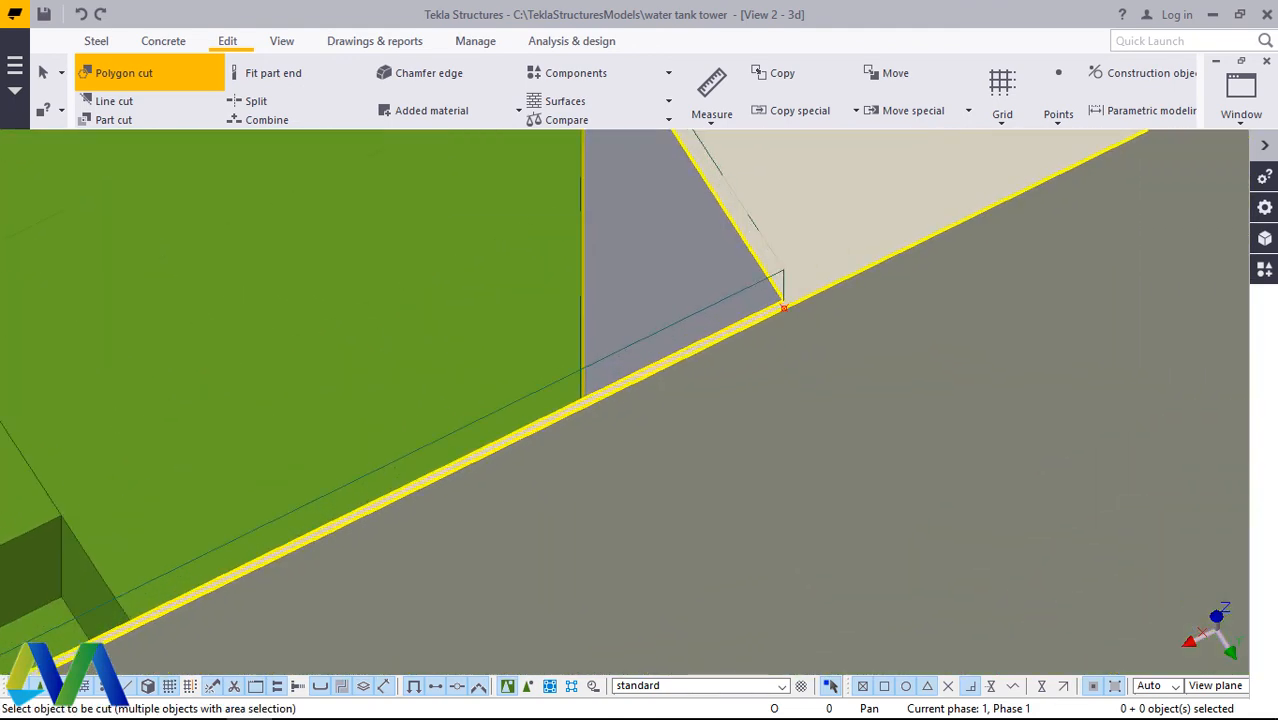
pyautogui.rightClick(822, 234)
pyautogui.click(862, 250)
pyautogui.scroll(-2, 648, 318)
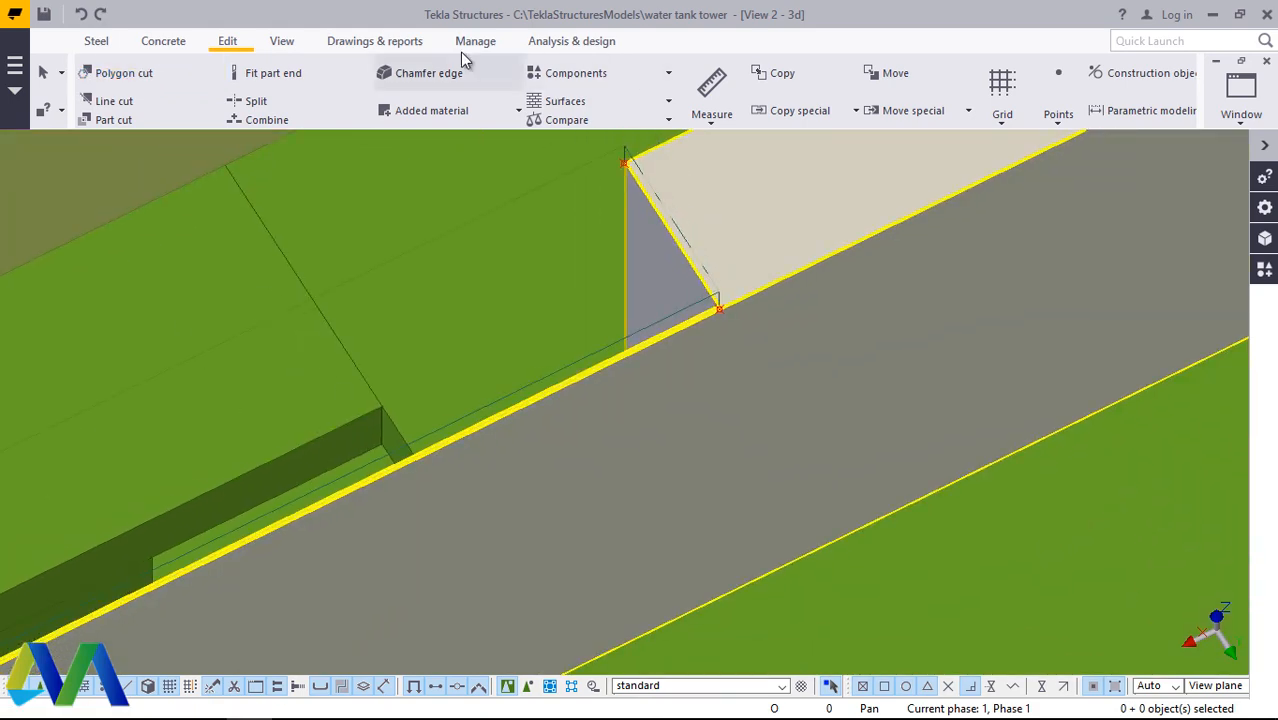
# Step: Rotate the view to the ladder side of the platform and examine the thin strip remaining beyond the notch in the cut bar
pyautogui.click(284, 50)
pyautogui.click(676, 100)
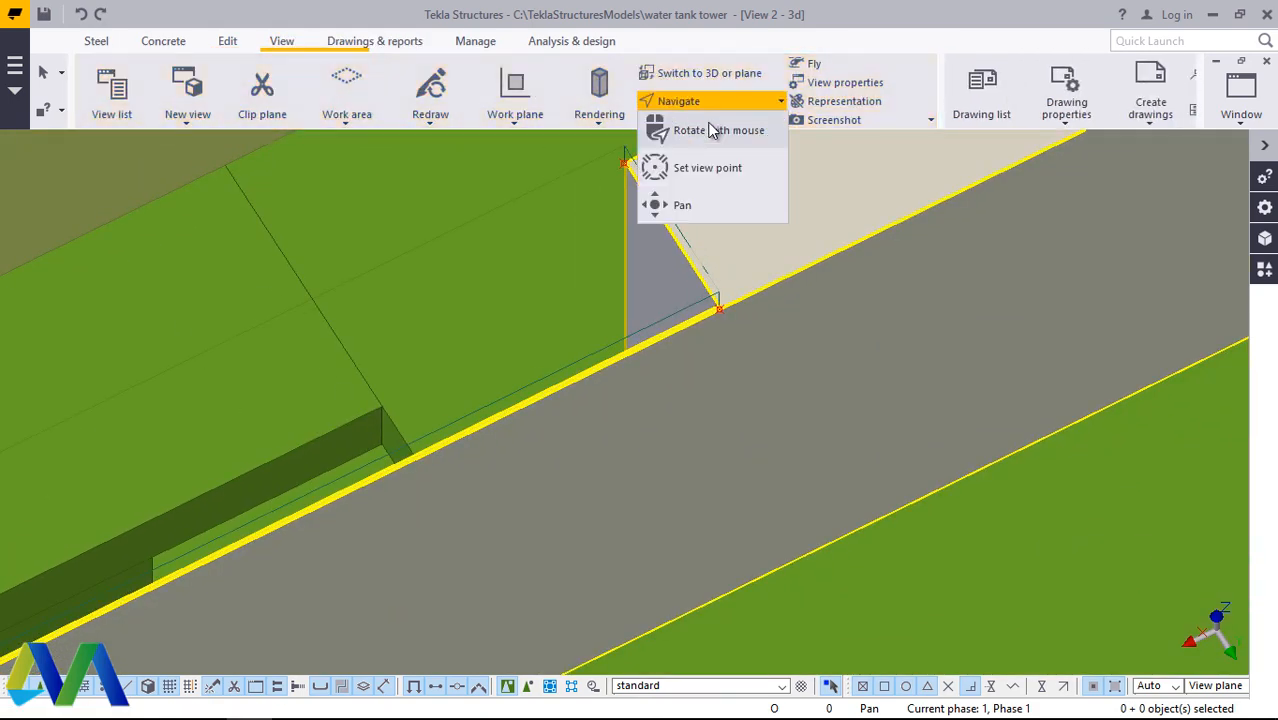
pyautogui.click(679, 131)
pyautogui.moveTo(744, 340); pyautogui.dragTo(517, 200)
pyautogui.scroll(-6, 517, 200)
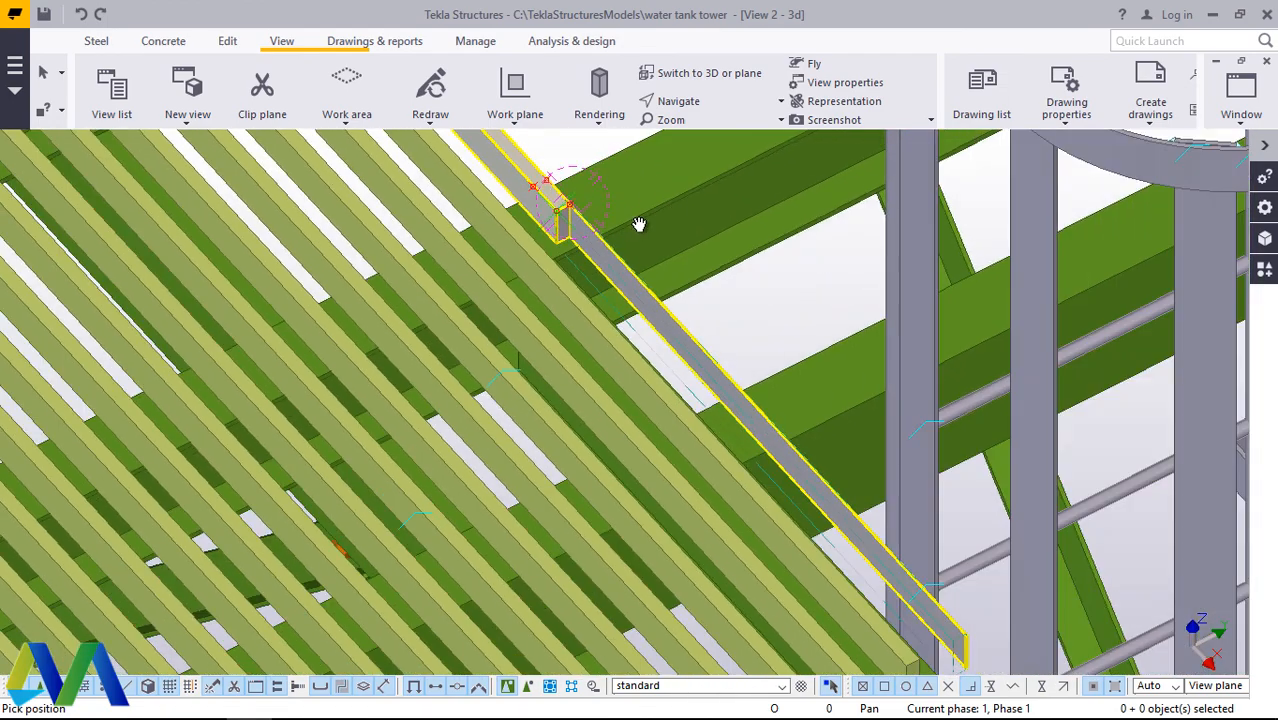
pyautogui.scroll(-1, 639, 224)
pyautogui.rightClick(640, 214)
pyautogui.click(685, 222)
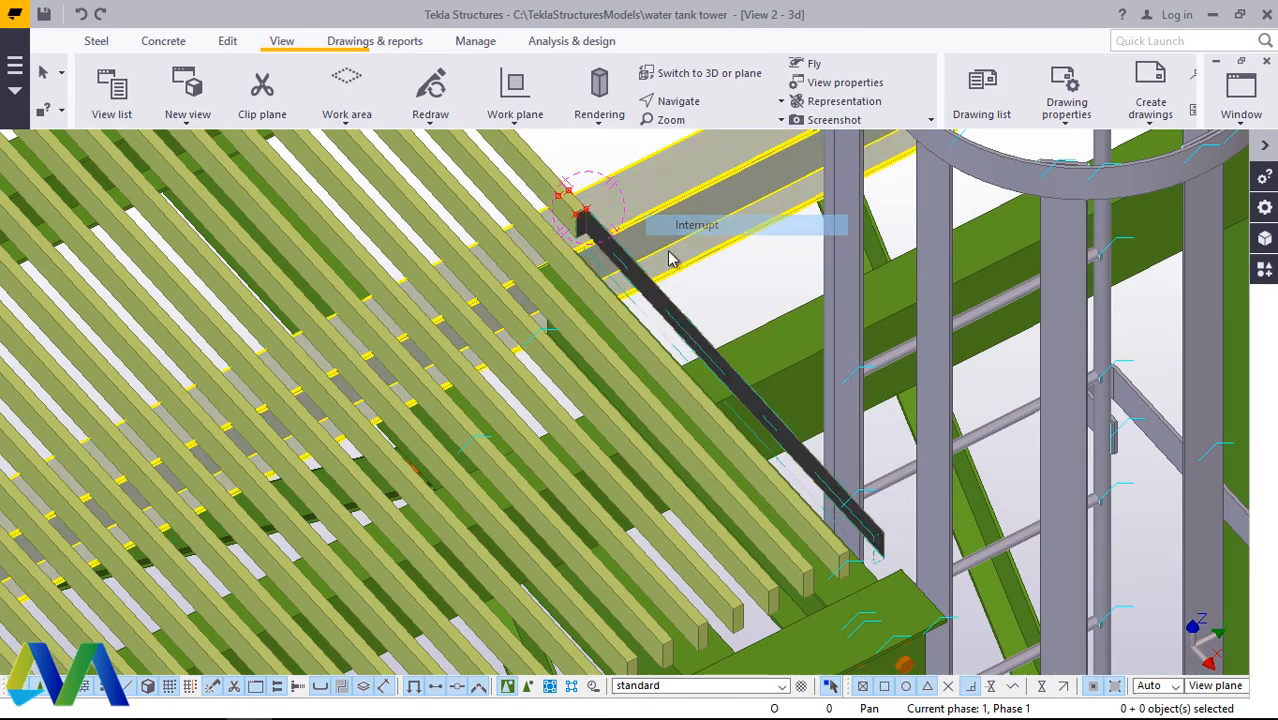
pyautogui.scroll(4, 588, 212)
pyautogui.scroll(5, 588, 212)
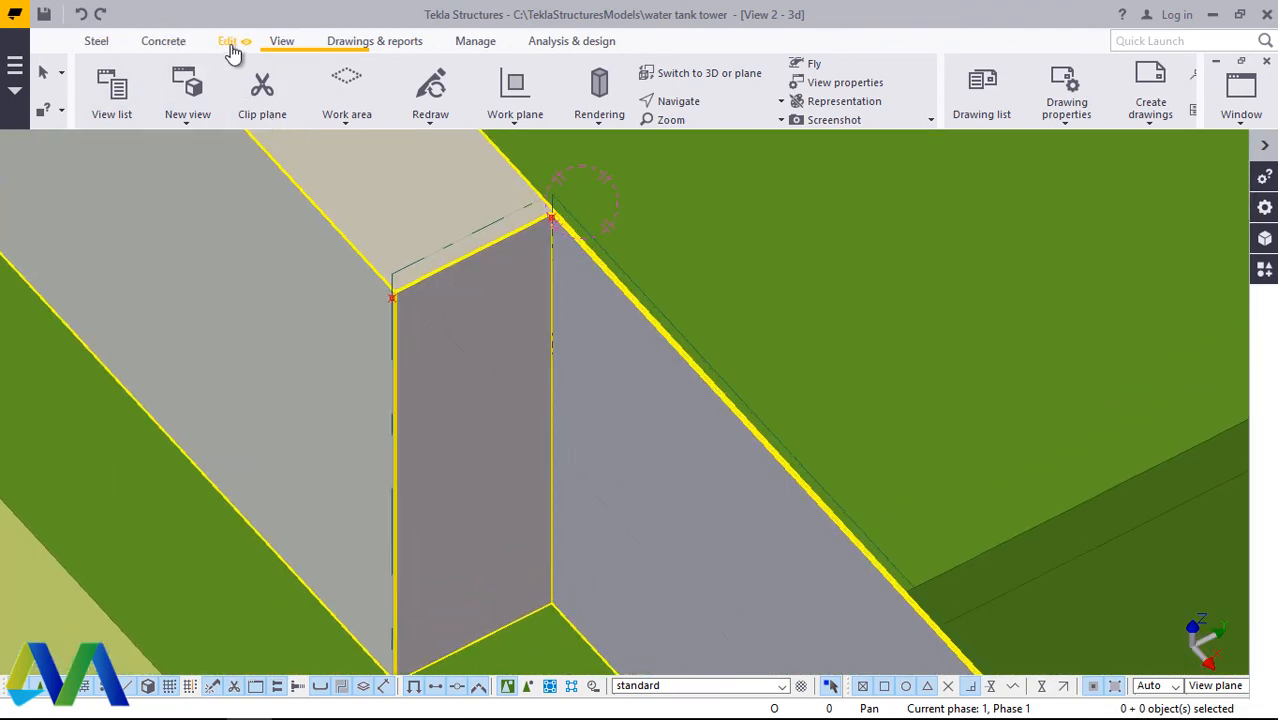
# Step: Start a polygon cut on the remaining strip's side face, from the upper to the lower inner corner of the notch, 60 mm apart
pyautogui.click(229, 44)
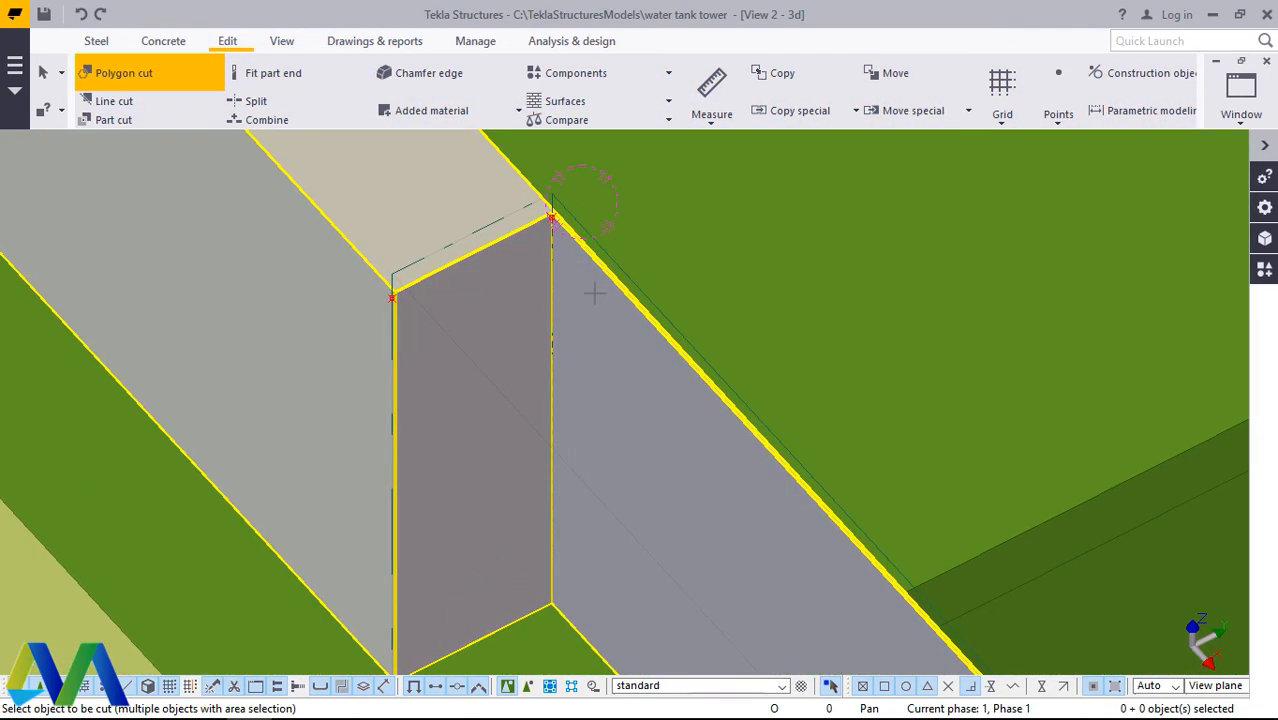
pyautogui.scroll(5, 553, 215)
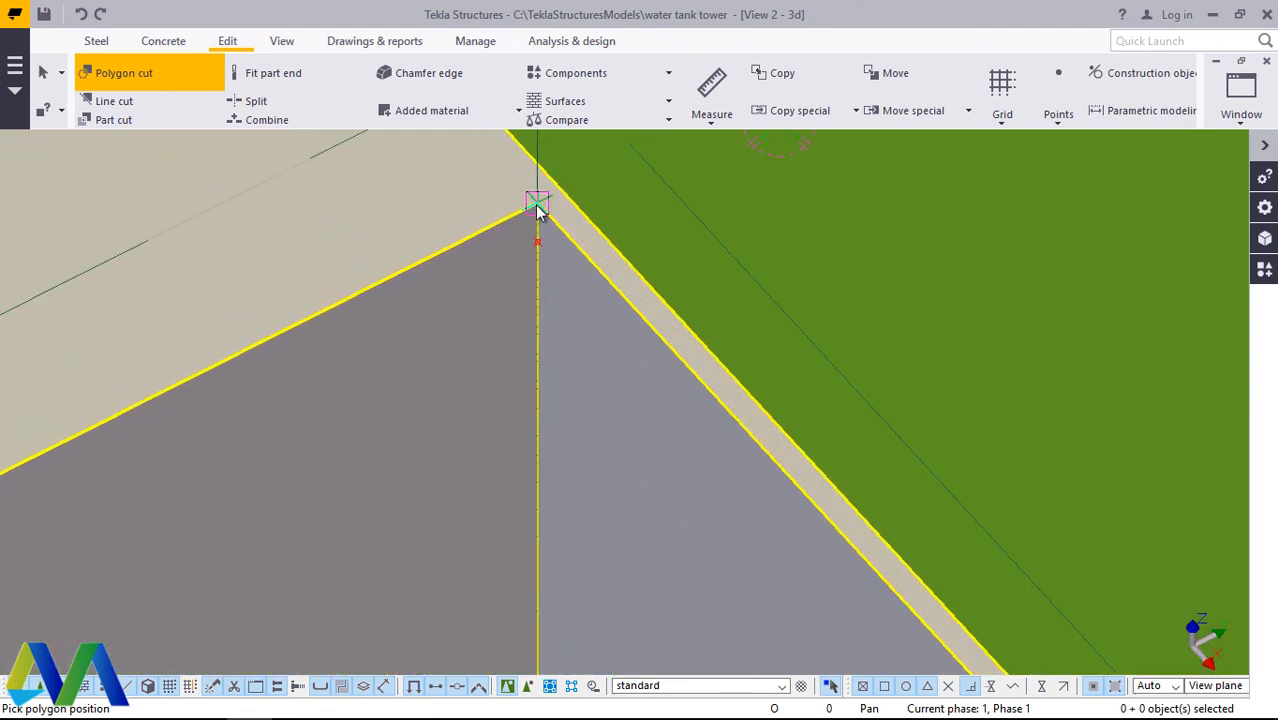
pyautogui.click(548, 199)
pyautogui.scroll(-6, 548, 199)
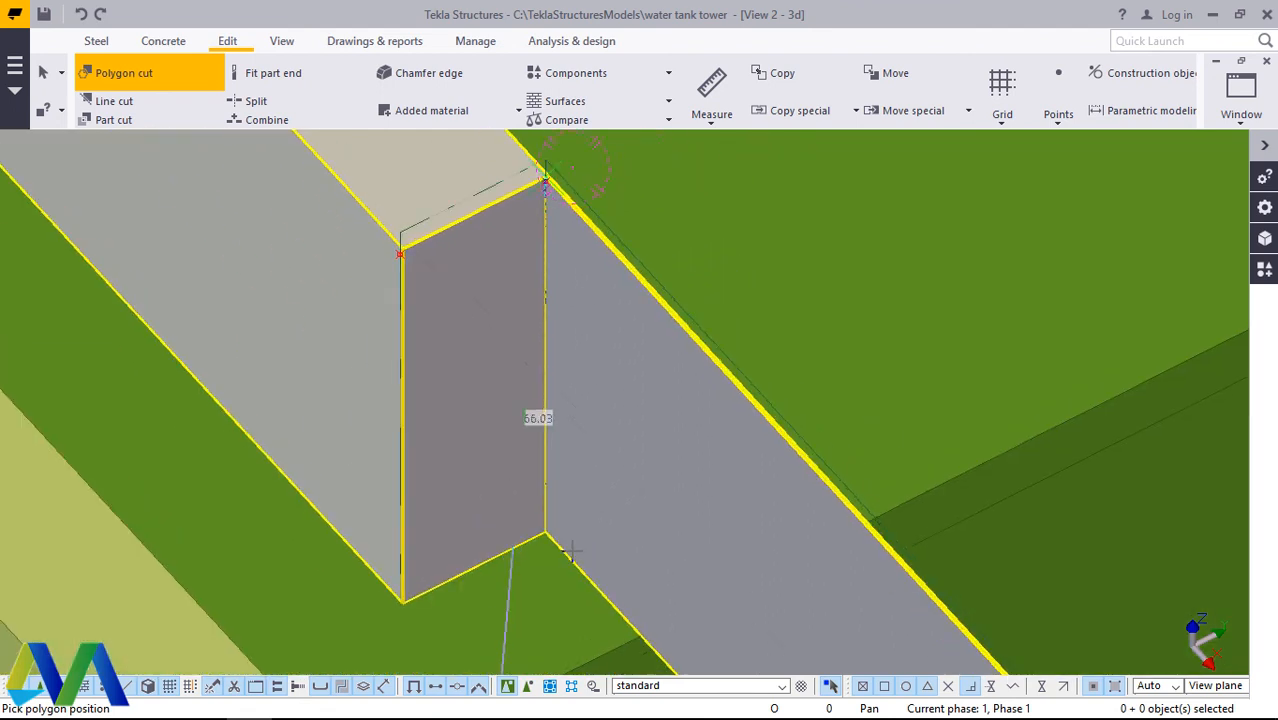
pyautogui.scroll(3, 568, 551)
pyautogui.scroll(2, 548, 541)
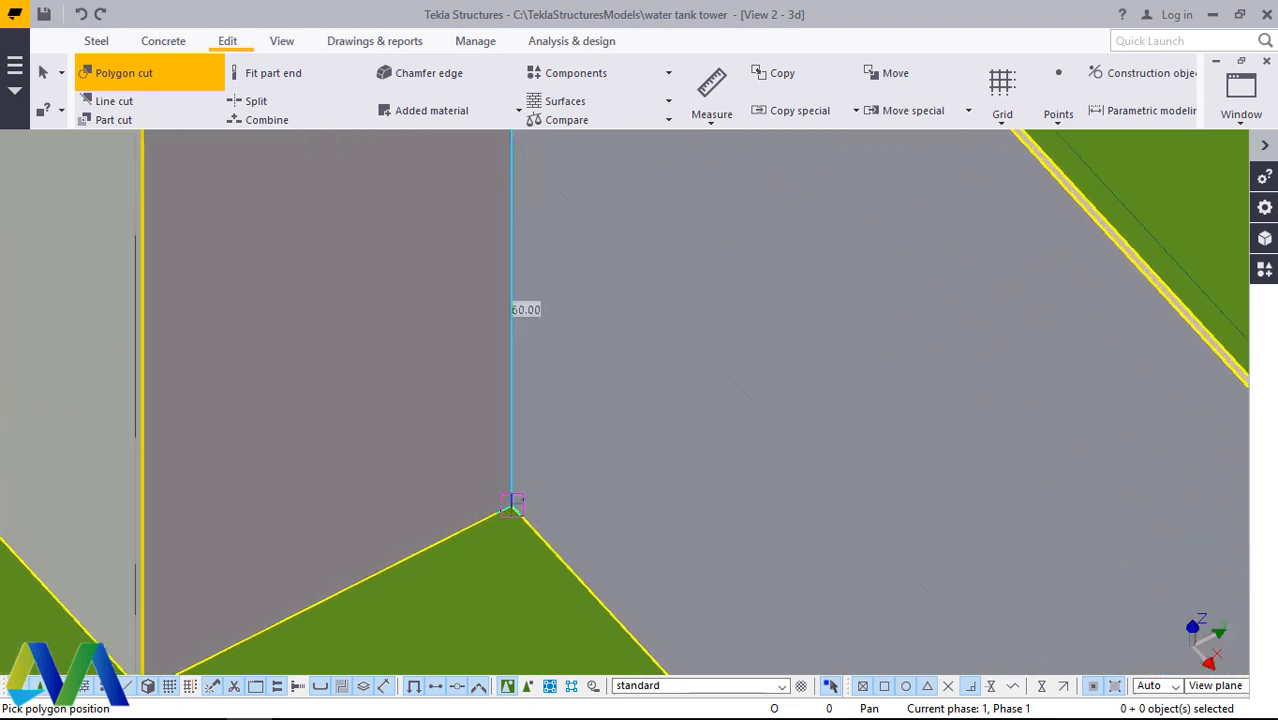
pyautogui.click(512, 505)
pyautogui.scroll(-10, 440, 270)
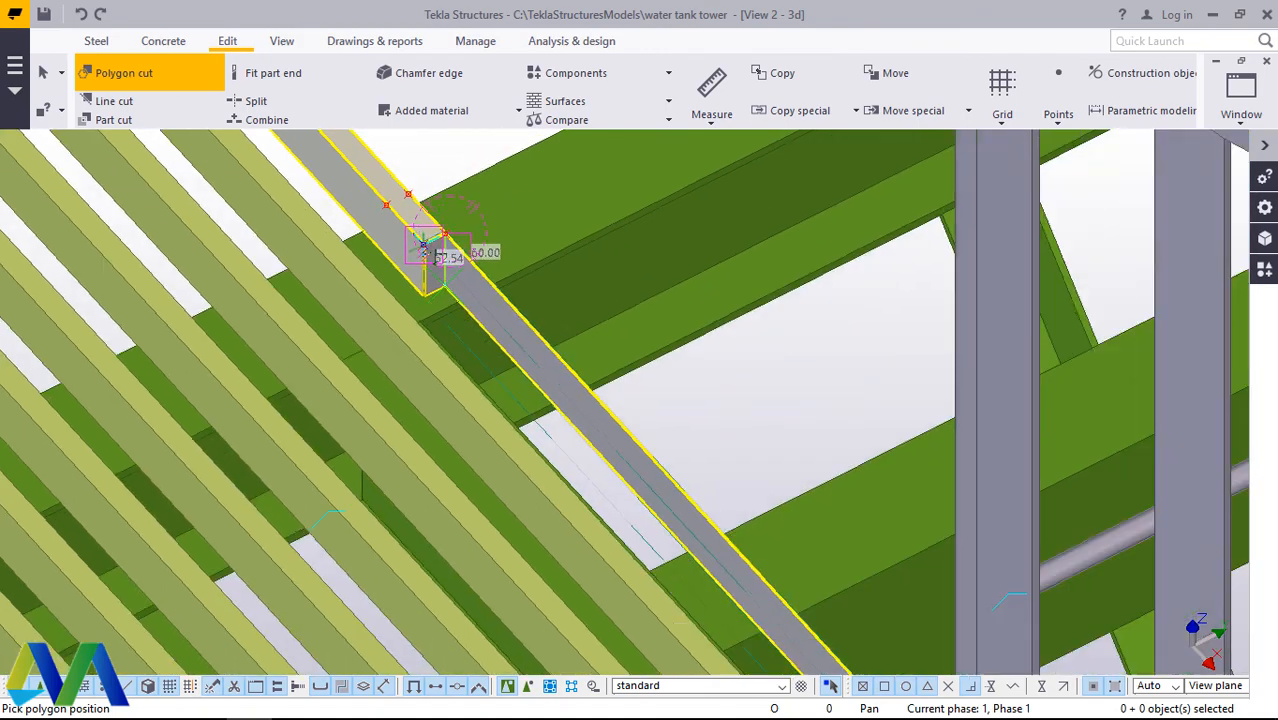
# Step: Add the lower and upper corners of the strip's free end beside the ladder to the cutting polygon, 60 mm apart
pyautogui.scroll(-5, 428, 251)
pyautogui.scroll(6, 688, 505)
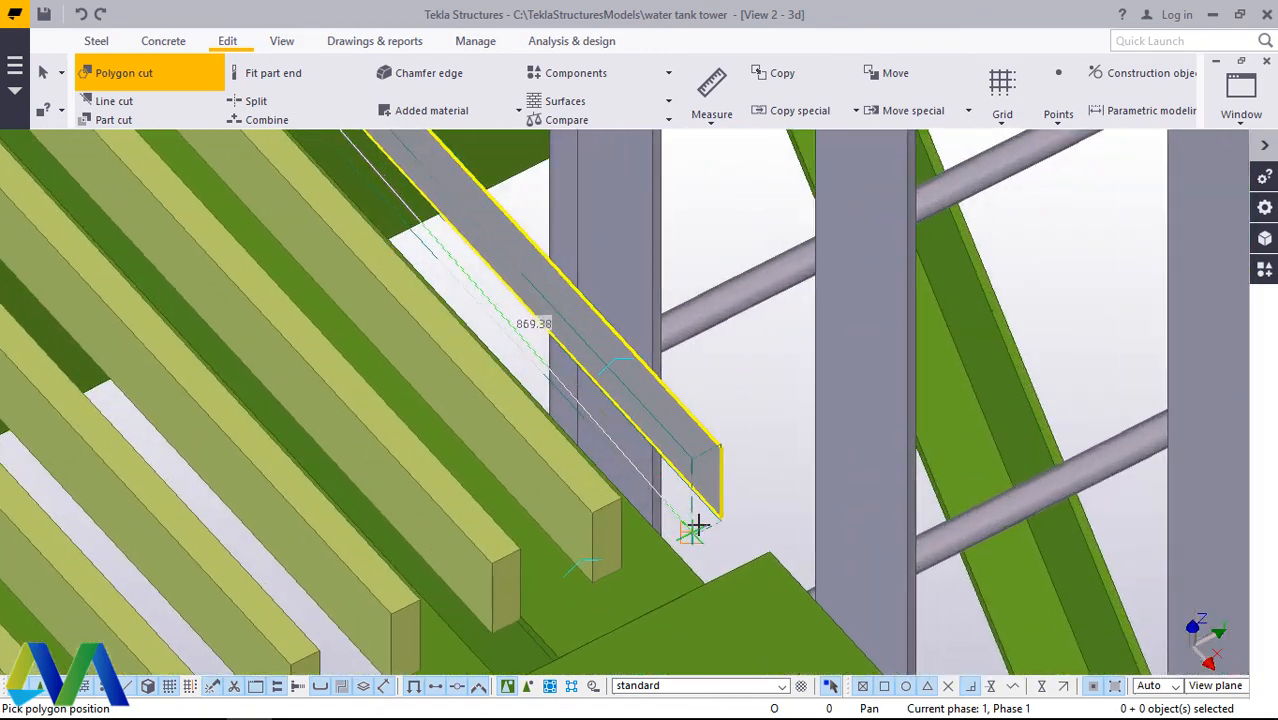
pyautogui.scroll(8, 697, 527)
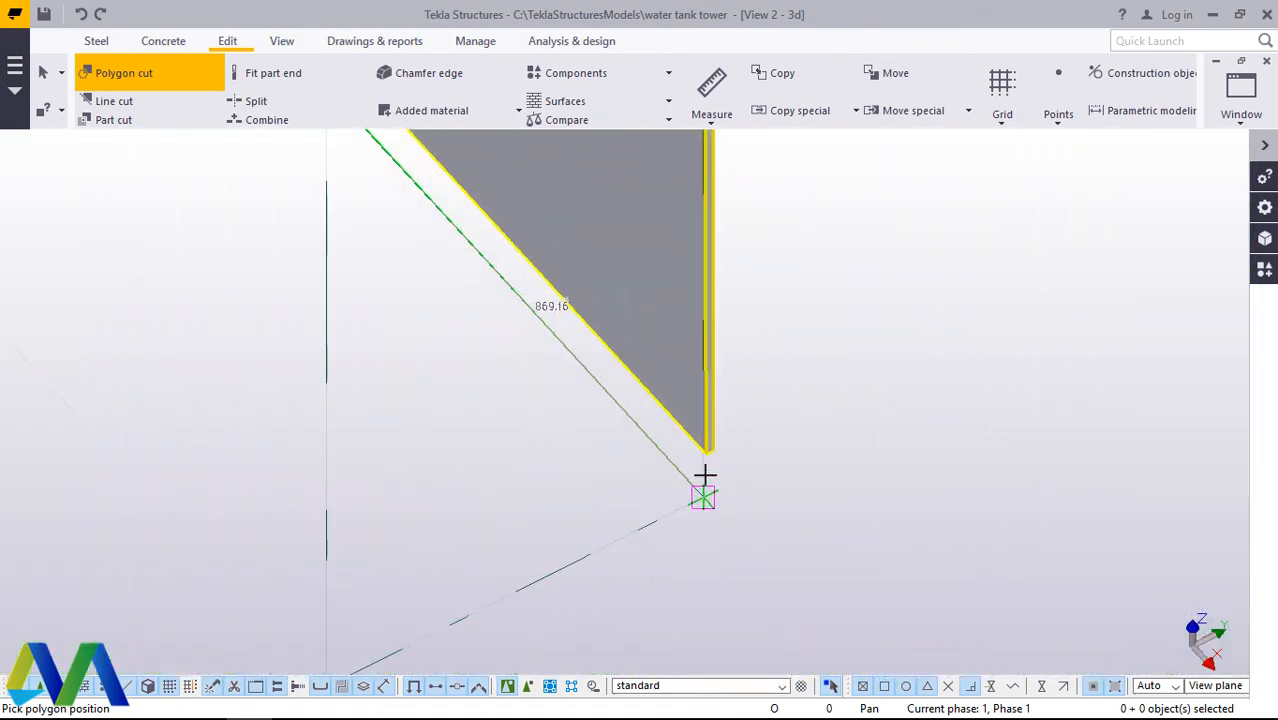
pyautogui.scroll(2, 704, 477)
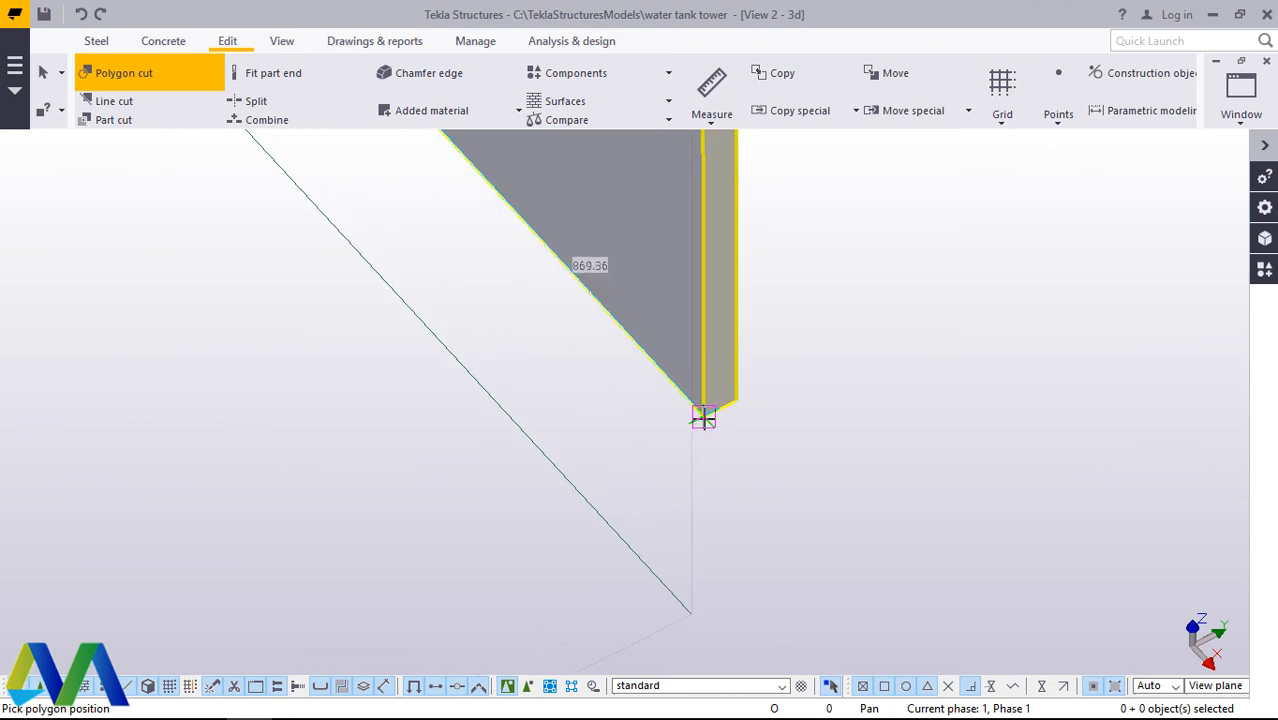
pyautogui.scroll(-6, 703, 418)
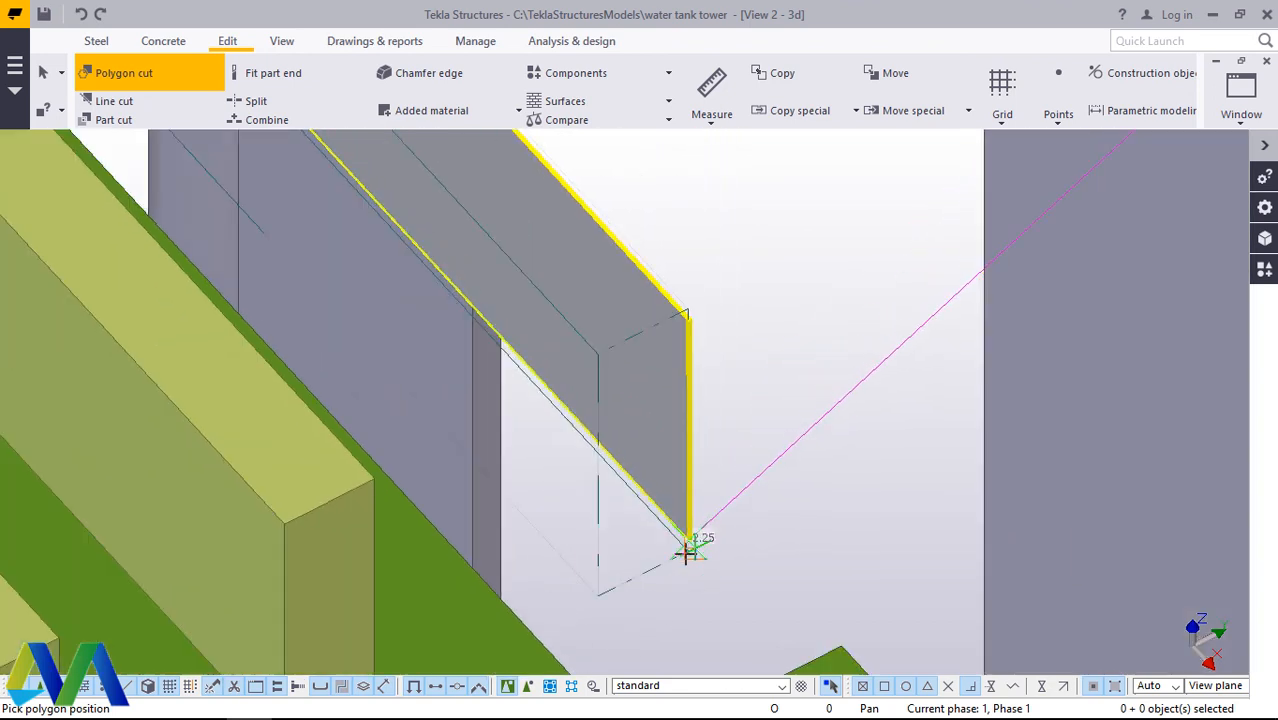
pyautogui.scroll(5, 688, 308)
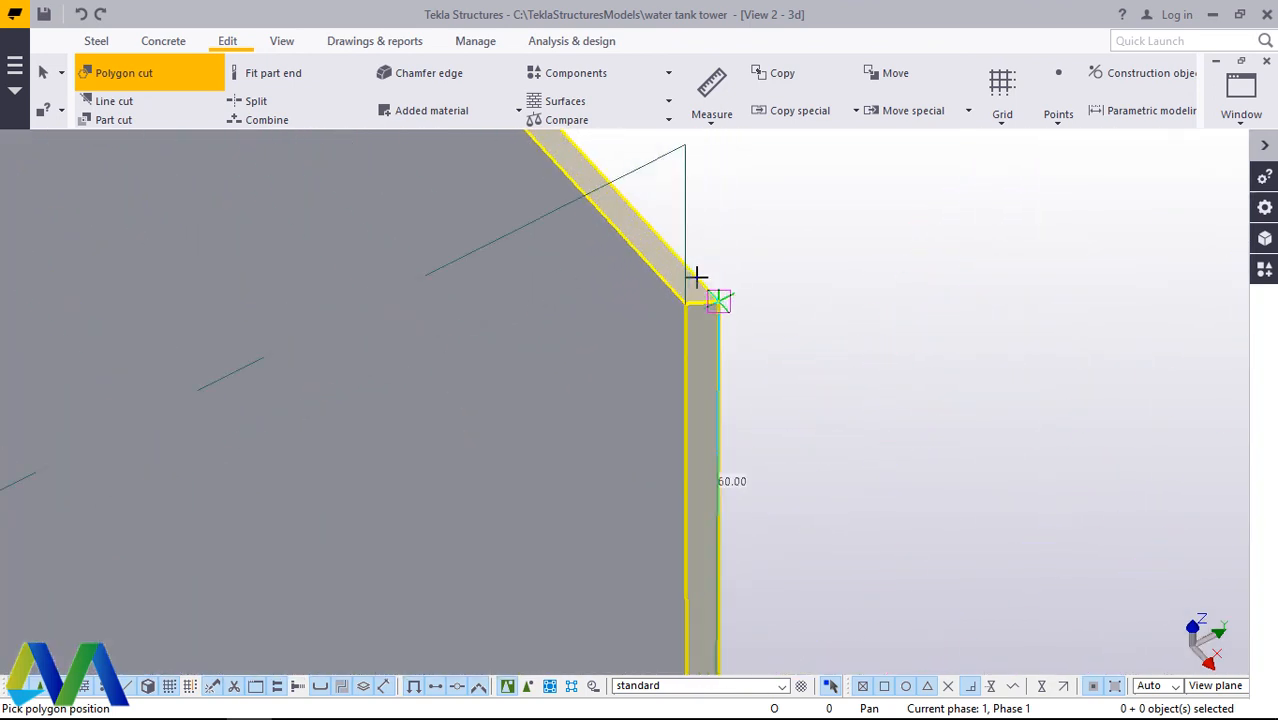
pyautogui.scroll(3, 663, 313)
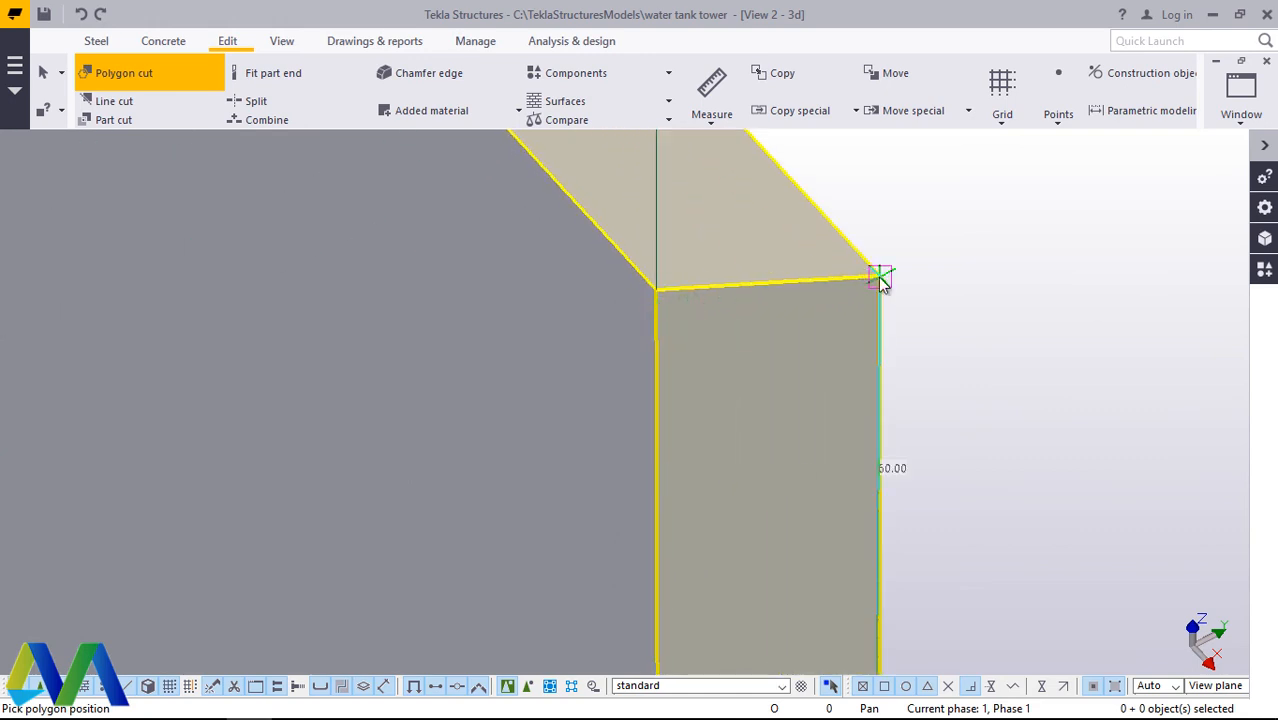
pyautogui.scroll(-3, 791, 354)
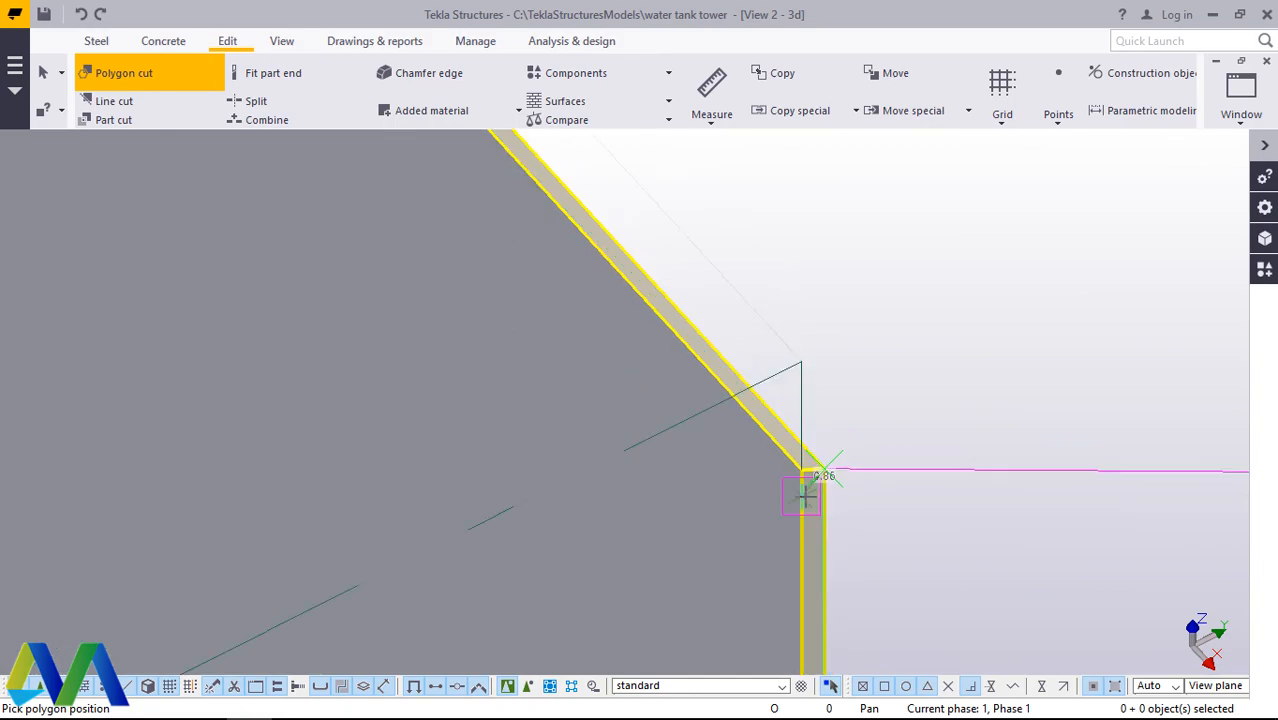
# Step: Close the cutting polygon at the notch's upper inner corner to cut away the remaining strip, and check the bar's cleared end
pyautogui.scroll(-8, 806, 492)
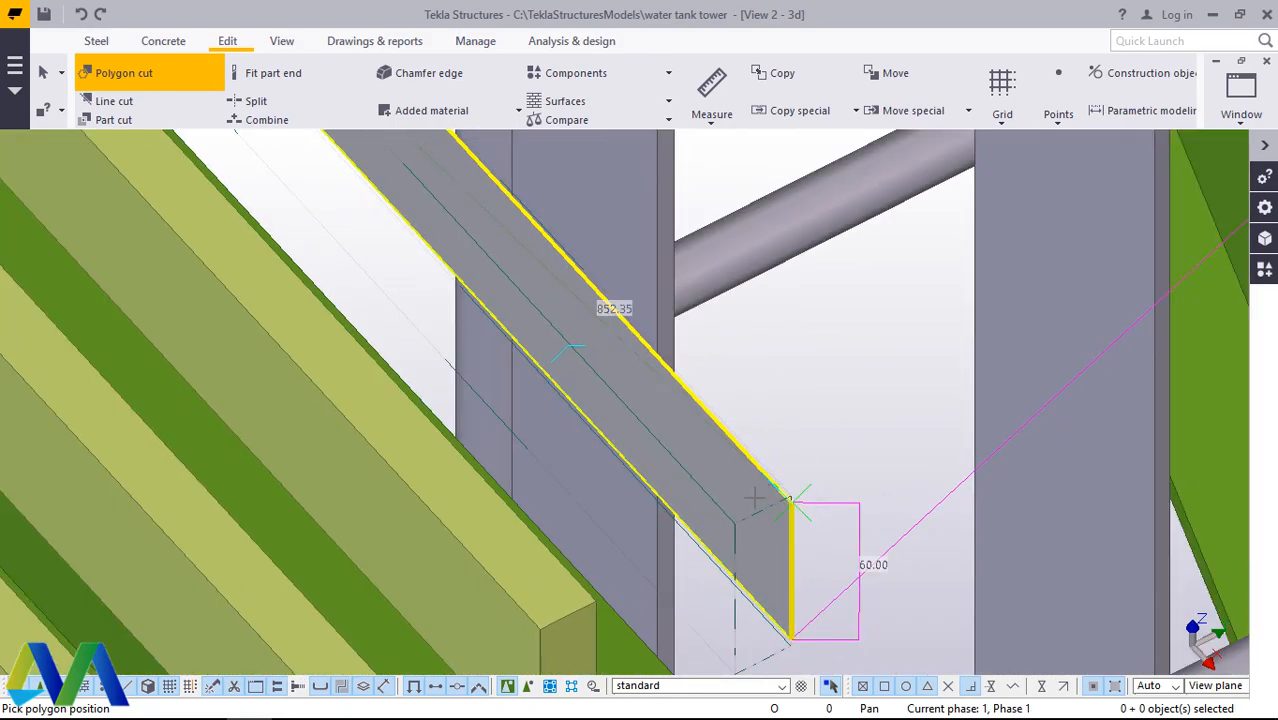
pyautogui.scroll(-2, 770, 515)
pyautogui.scroll(-4, 762, 530)
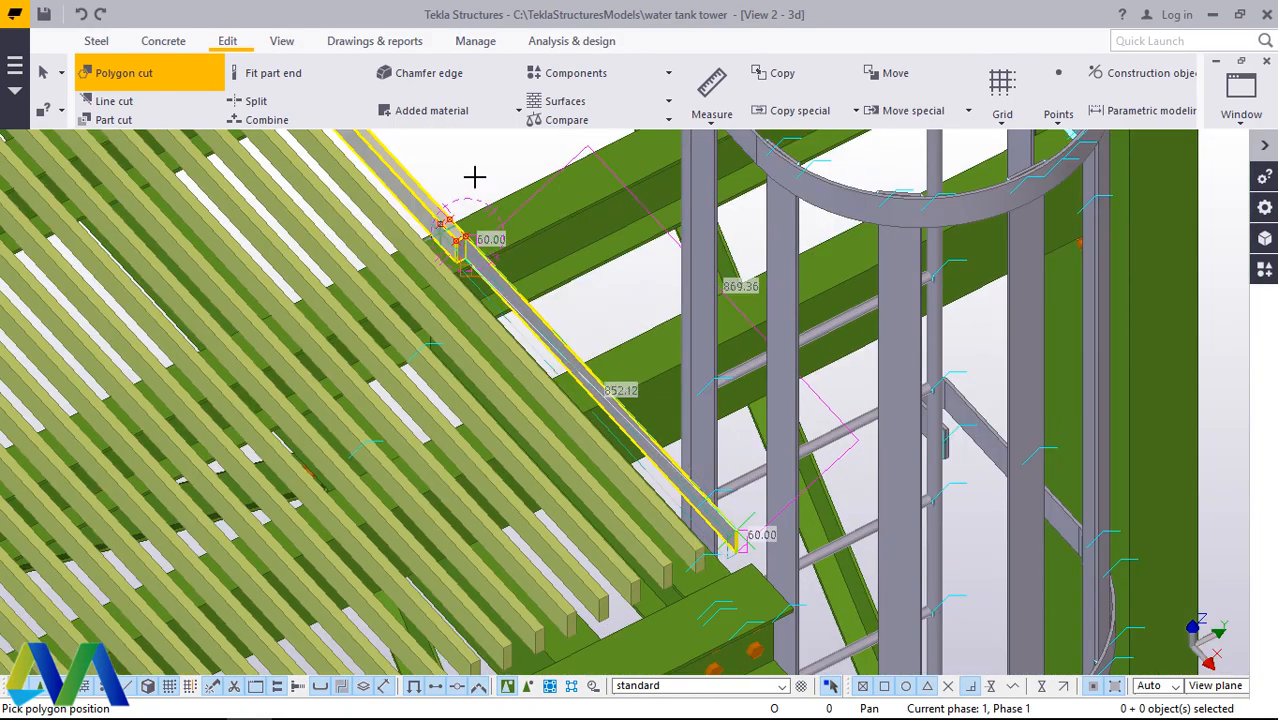
pyautogui.scroll(3, 470, 178)
pyautogui.scroll(6, 462, 258)
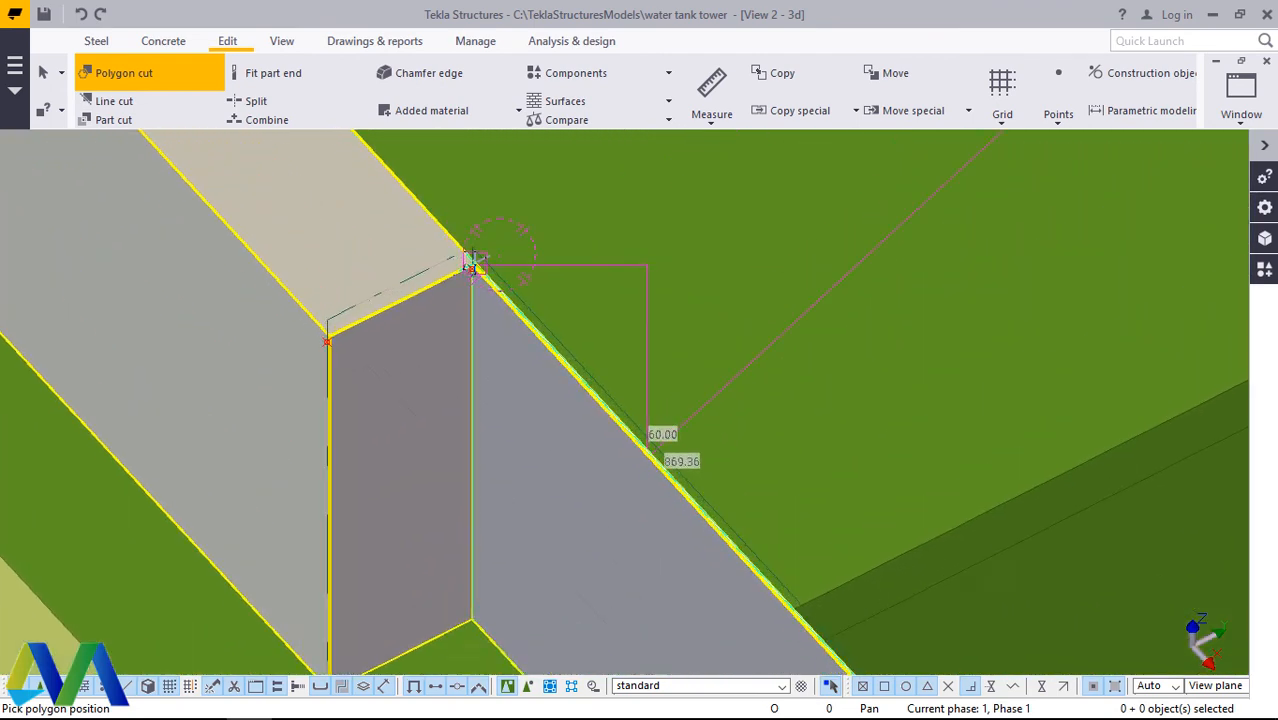
pyautogui.scroll(2, 480, 259)
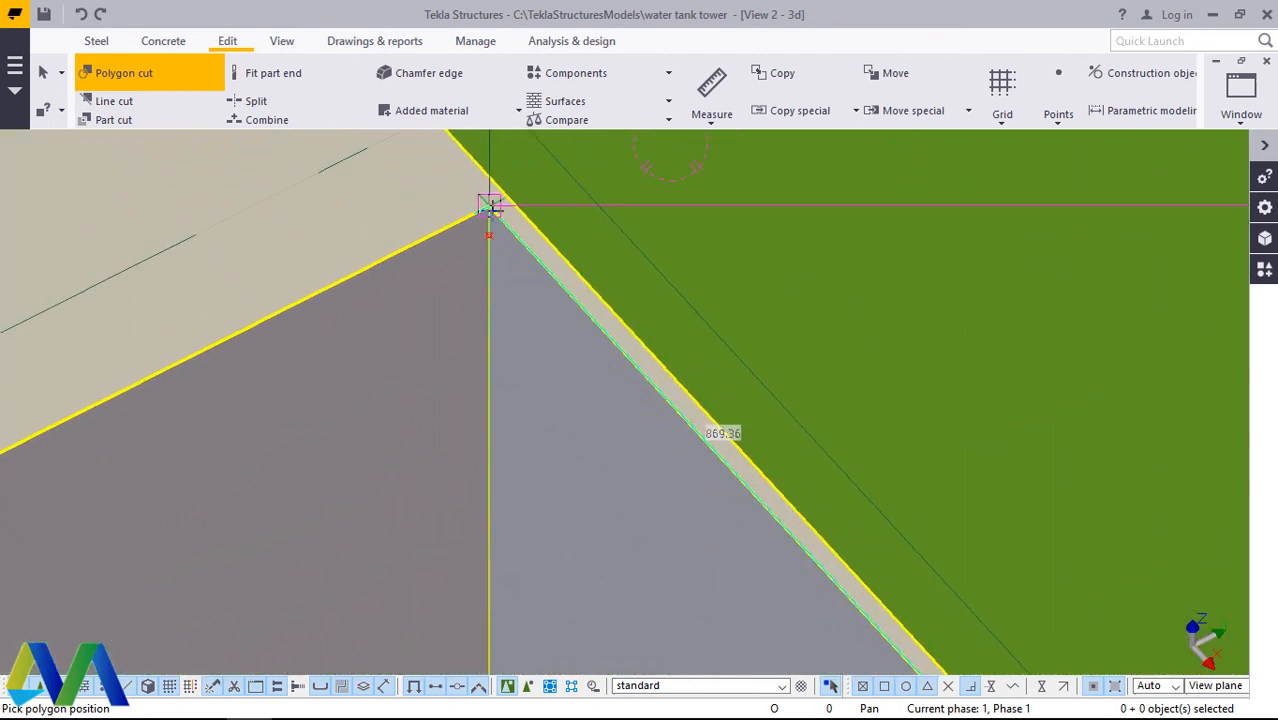
pyautogui.click(489, 205)
pyautogui.scroll(-8, 489, 205)
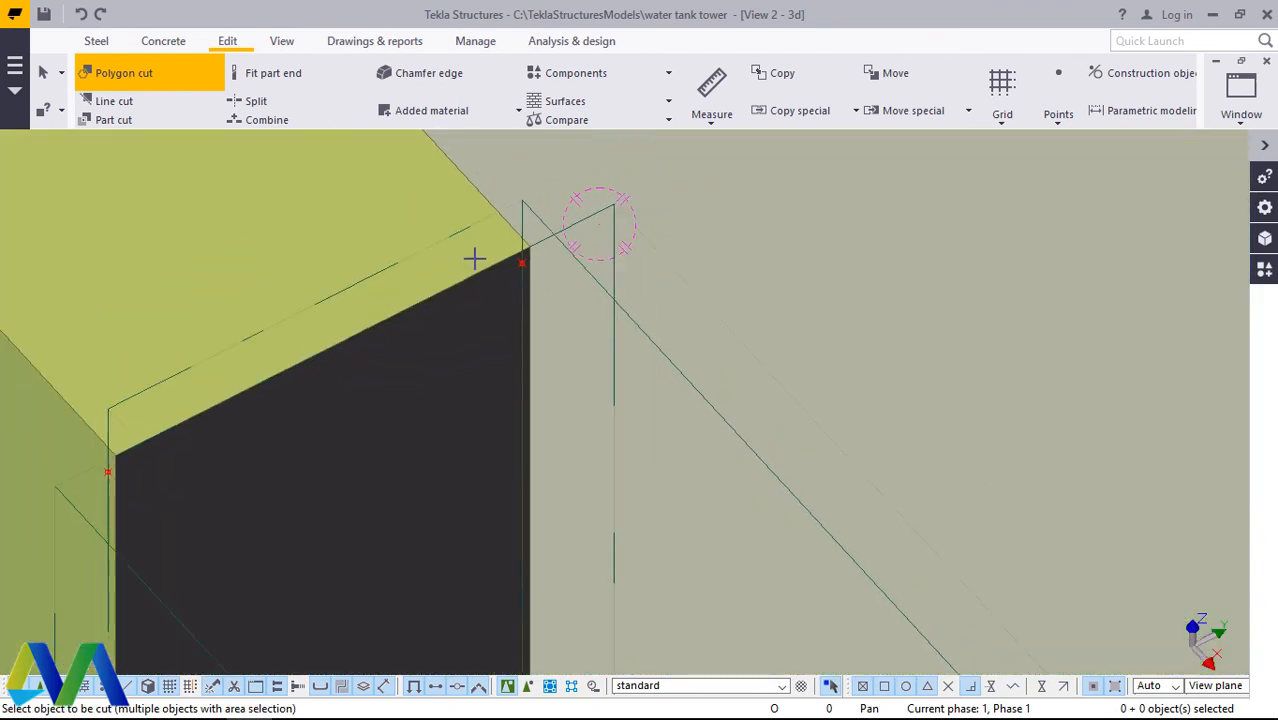
pyautogui.scroll(-10, 480, 215)
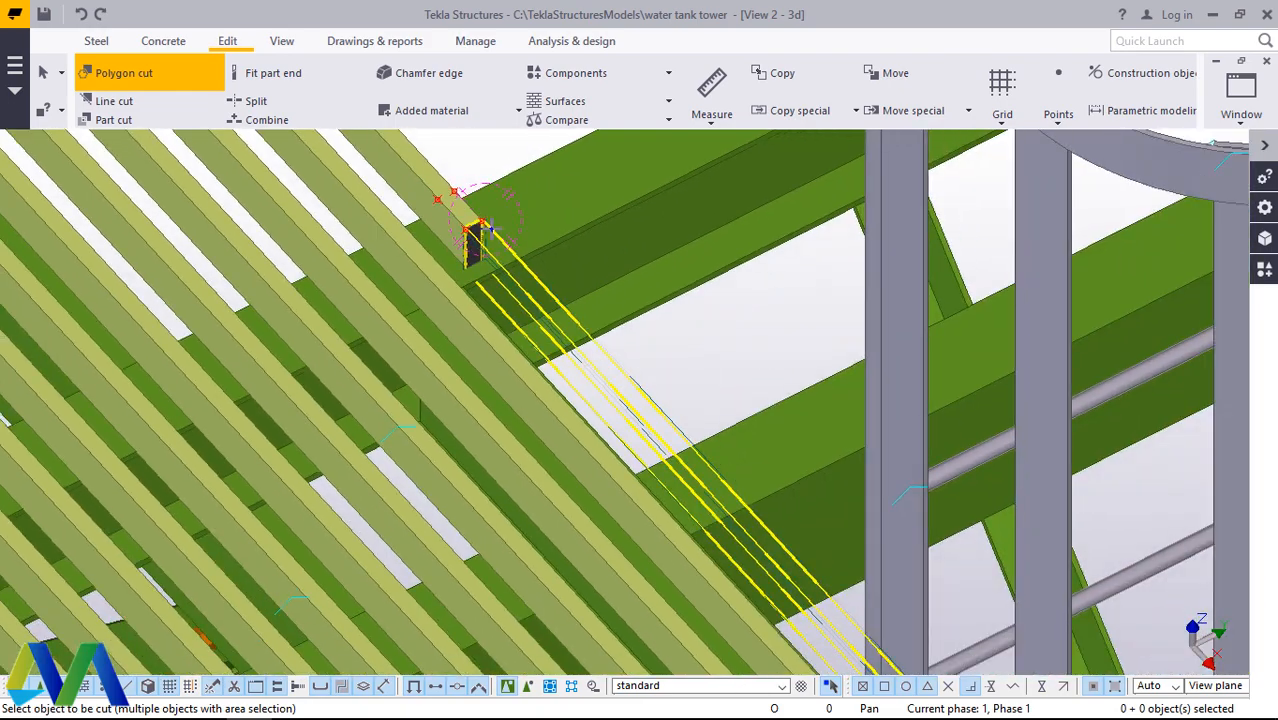
pyautogui.scroll(10, 735, 383)
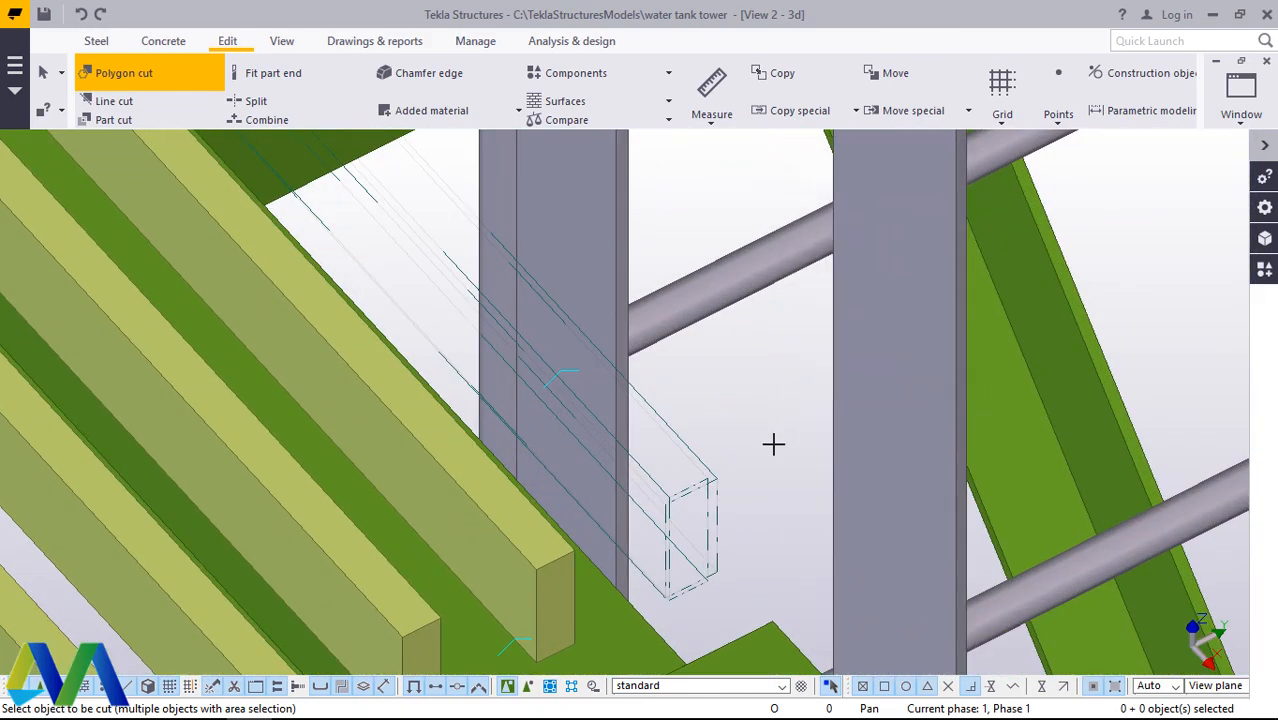
# Step: End the polygon cut command and redraw the view to clear the cut outlines around the trimmed bar
pyautogui.rightClick(774, 443)
pyautogui.click(828, 150)
pyautogui.rightClick(762, 415)
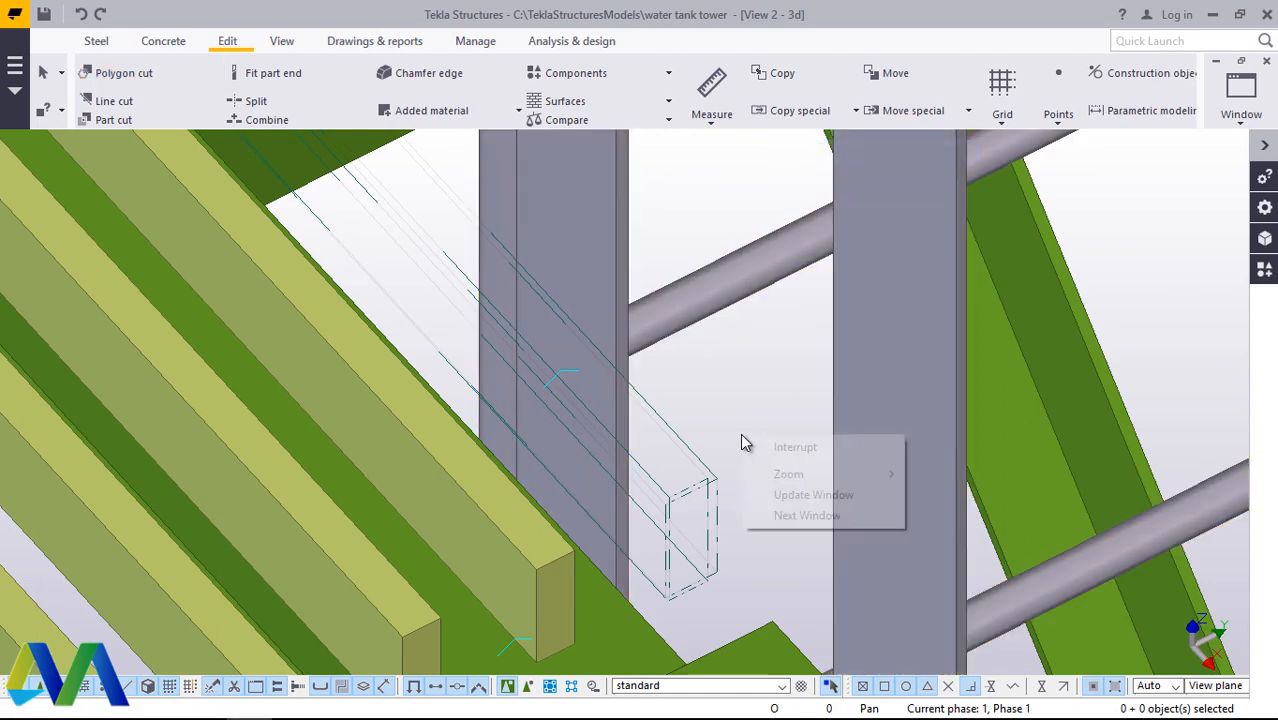
pyautogui.click(757, 380)
pyautogui.rightClick(757, 380)
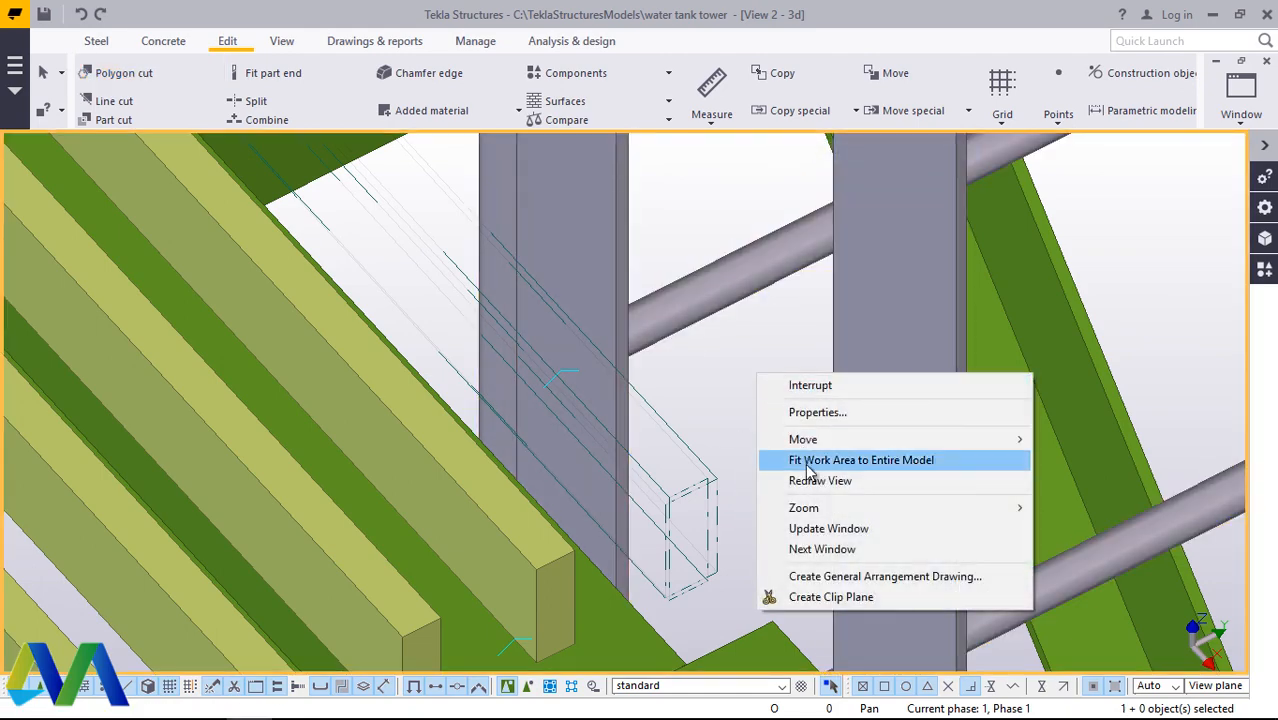
pyautogui.click(810, 484)
pyautogui.scroll(-10, 748, 535)
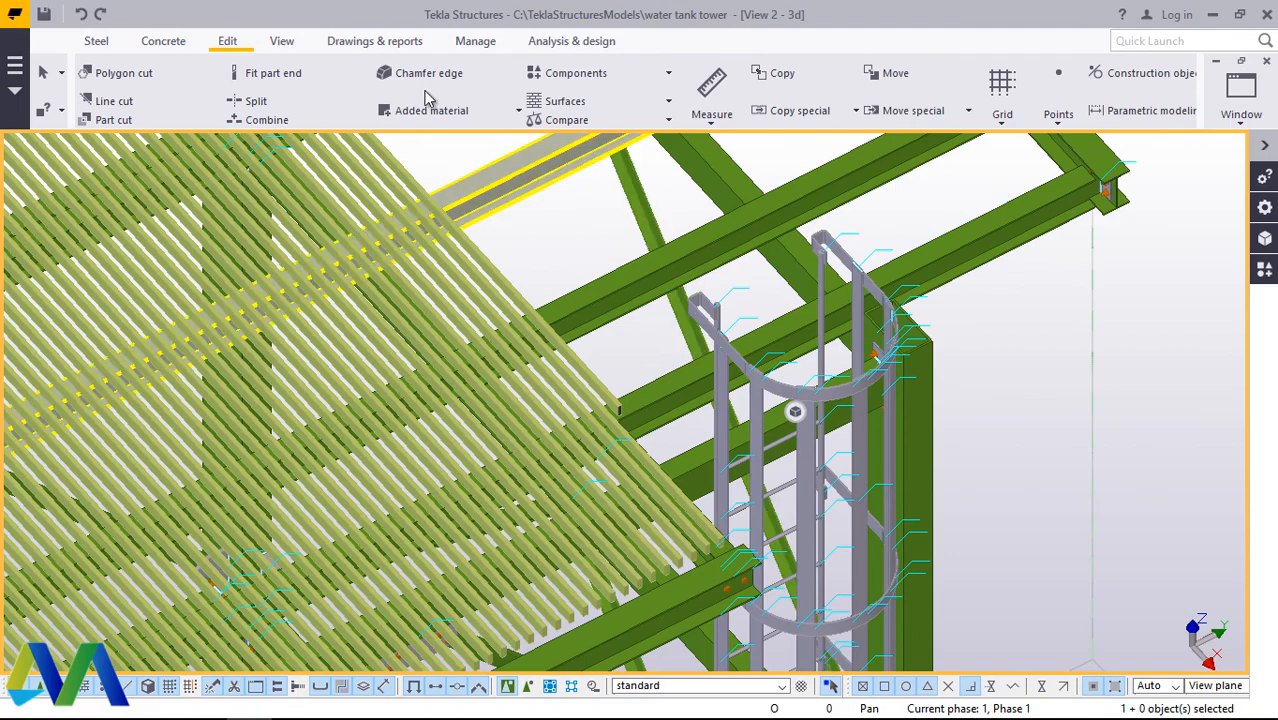
# Step: Copy the trimmed grating bar beside the ladder linearly, making 20 copies with dX 0, dY 70 and dZ 0
pyautogui.click(284, 43)
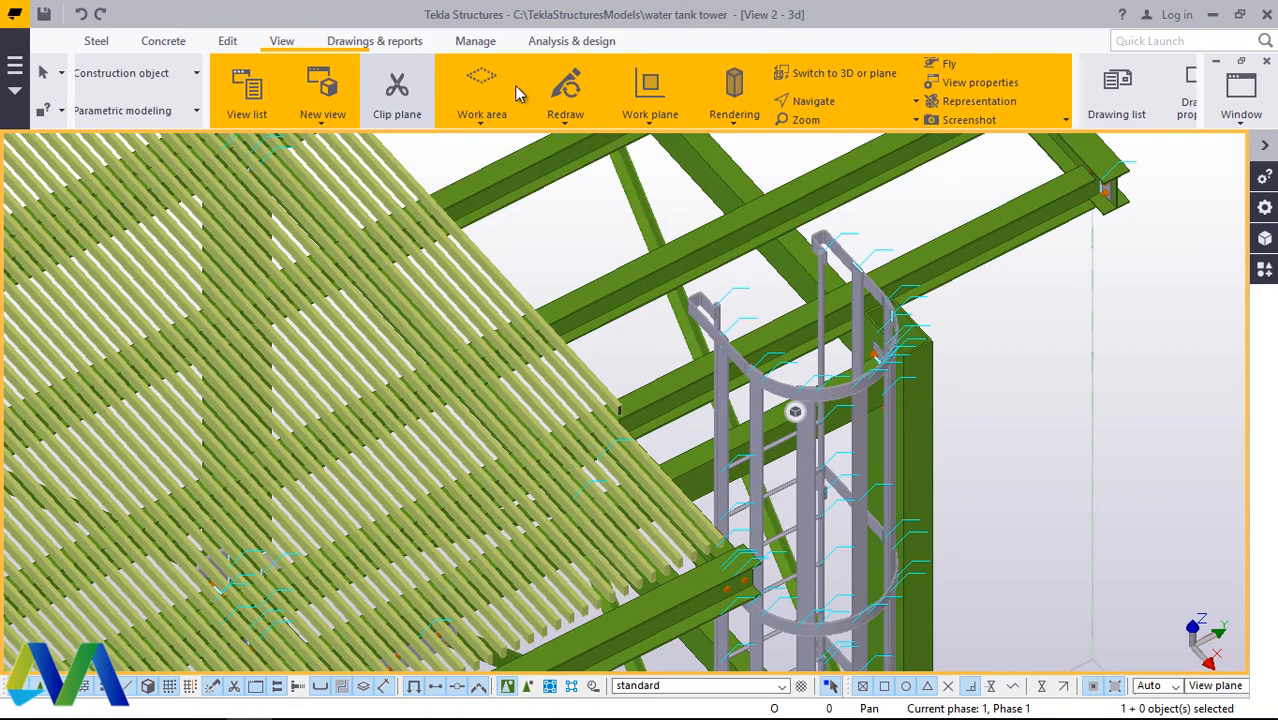
pyautogui.click(700, 101)
pyautogui.click(707, 133)
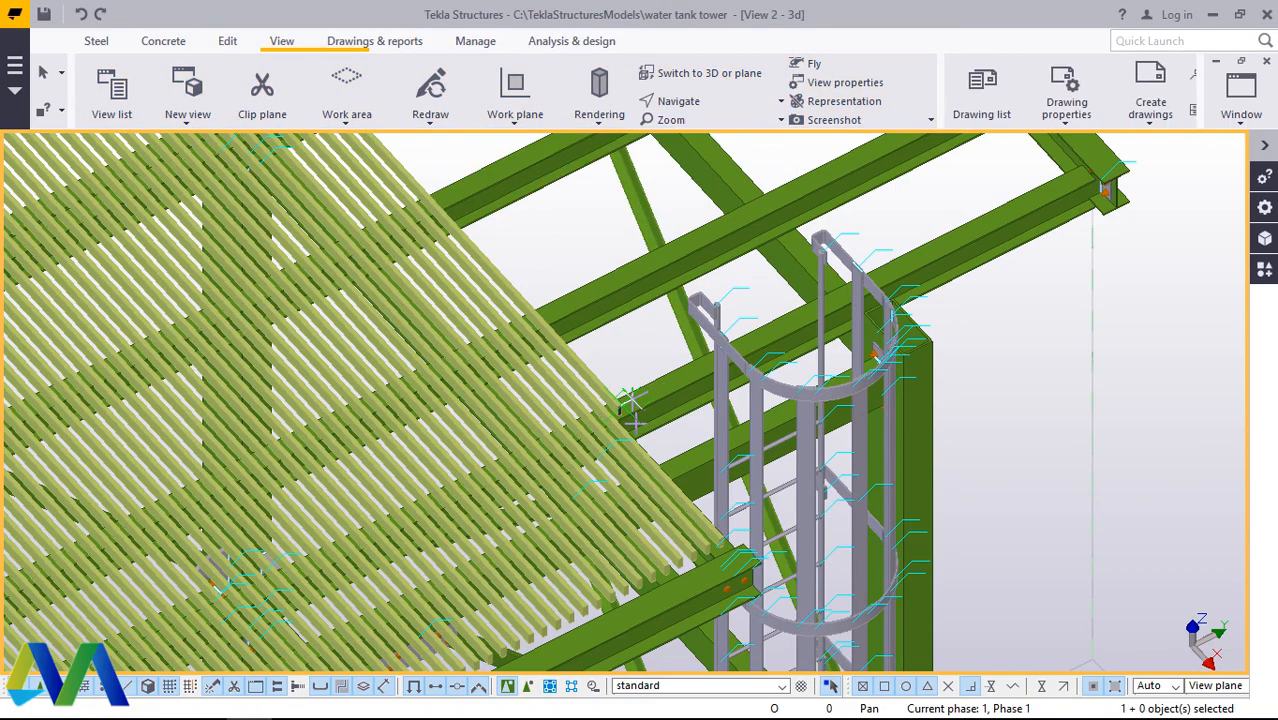
pyautogui.moveTo(630, 402)
pyautogui.mouseDown()
pyautogui.moveTo(83, 391)
pyautogui.moveTo(93, 326)
pyautogui.moveTo(619, 421)
pyautogui.mouseUp()
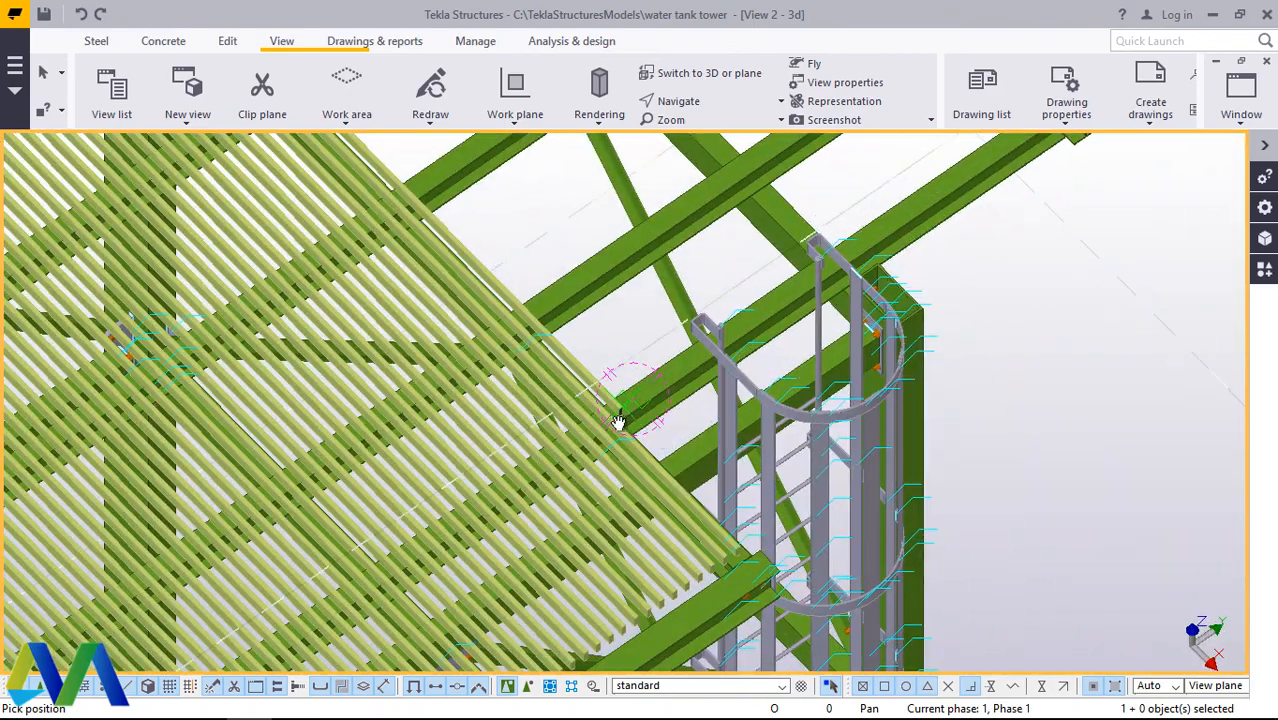
pyautogui.scroll(6, 613, 405)
pyautogui.scroll(-3, 622, 412)
pyautogui.rightClick(675, 321)
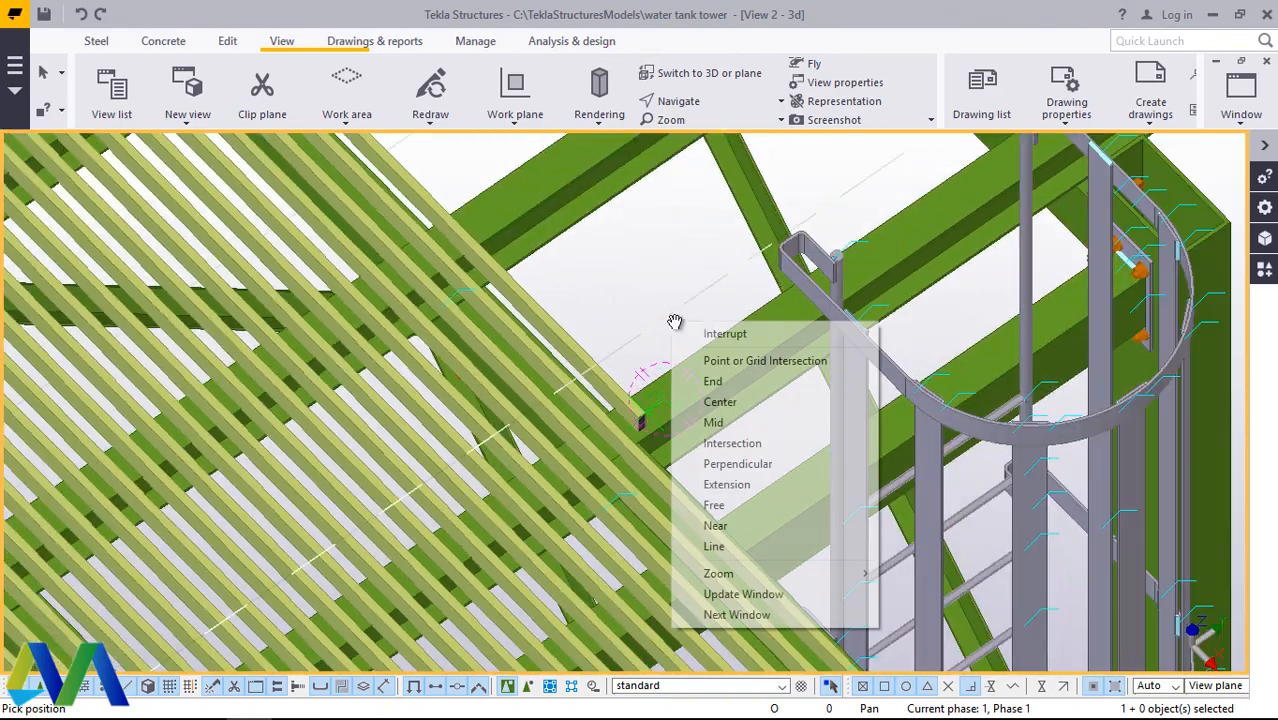
pyautogui.click(720, 334)
pyautogui.scroll(3, 635, 425)
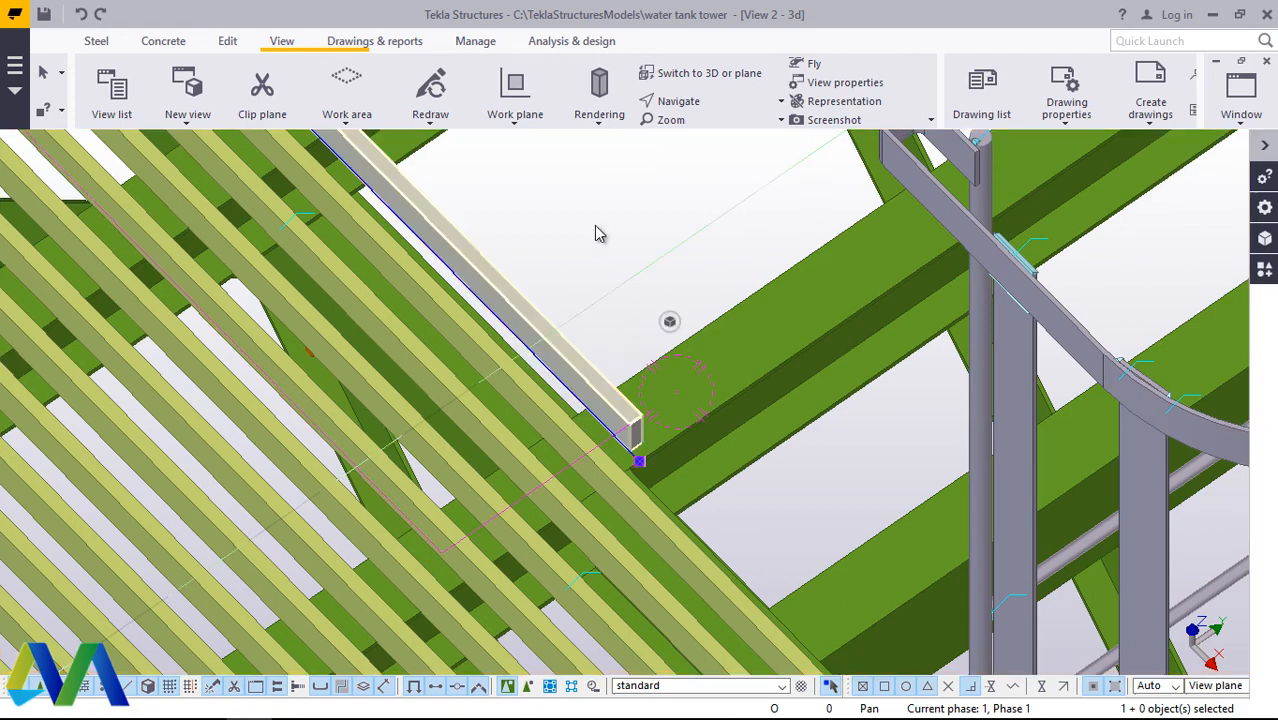
pyautogui.rightClick(595, 233)
pyautogui.moveTo(702, 345)
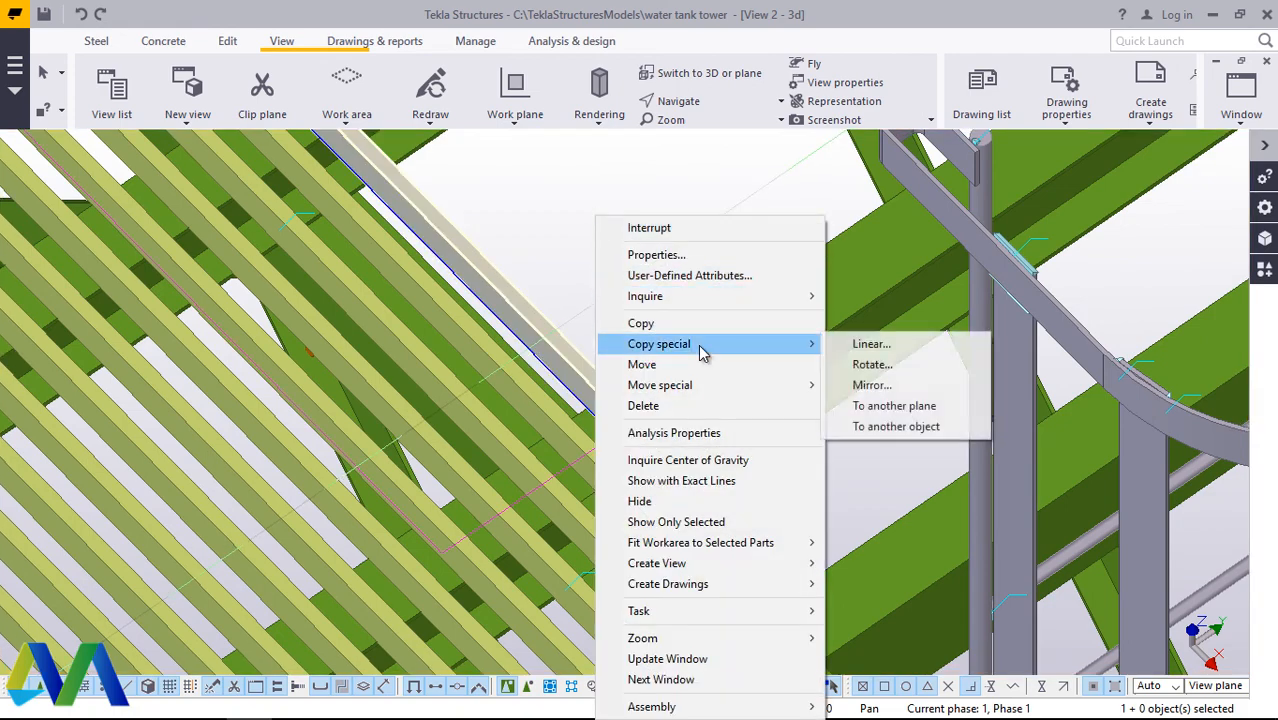
pyautogui.click(894, 347)
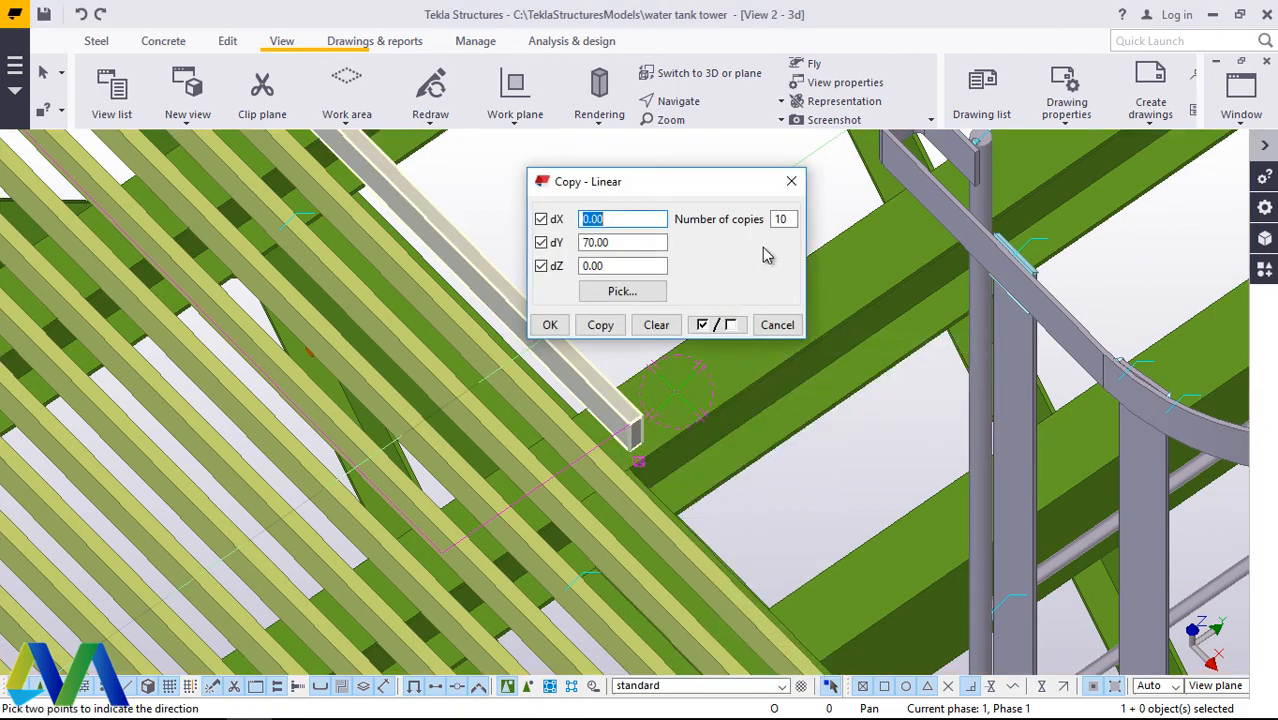
pyautogui.scroll(-5, 680, 340)
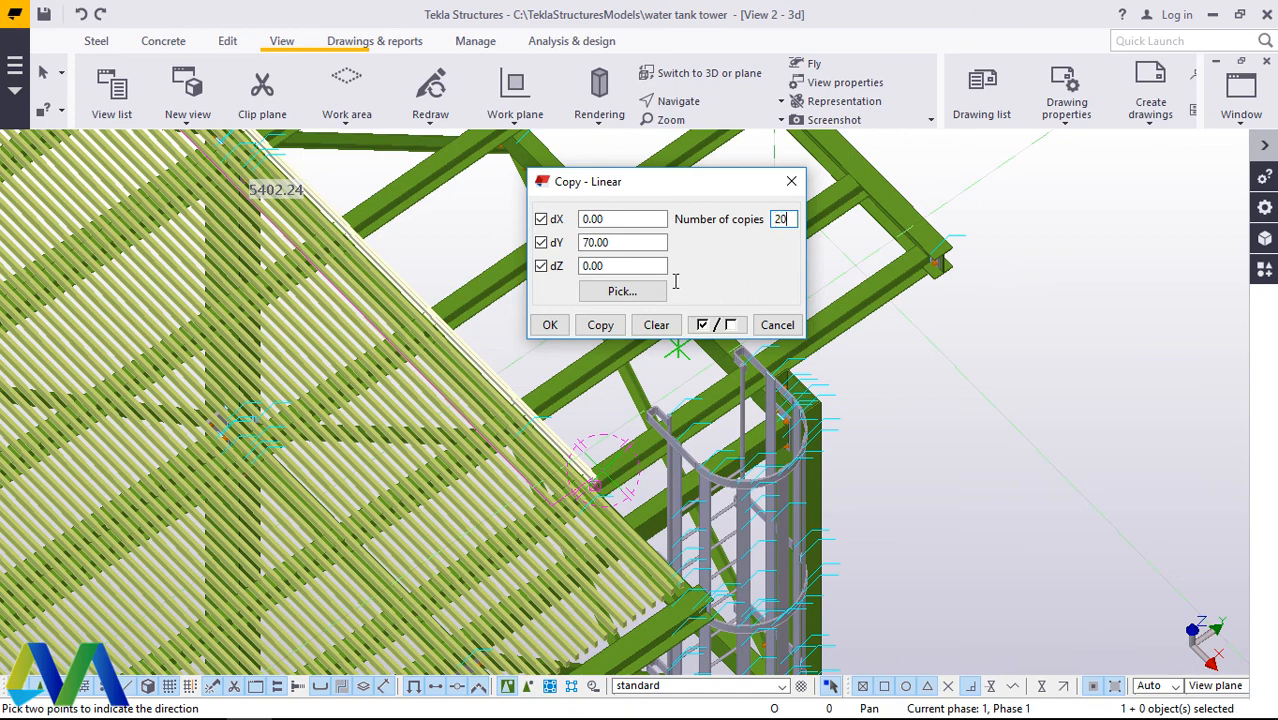
pyautogui.click(601, 326)
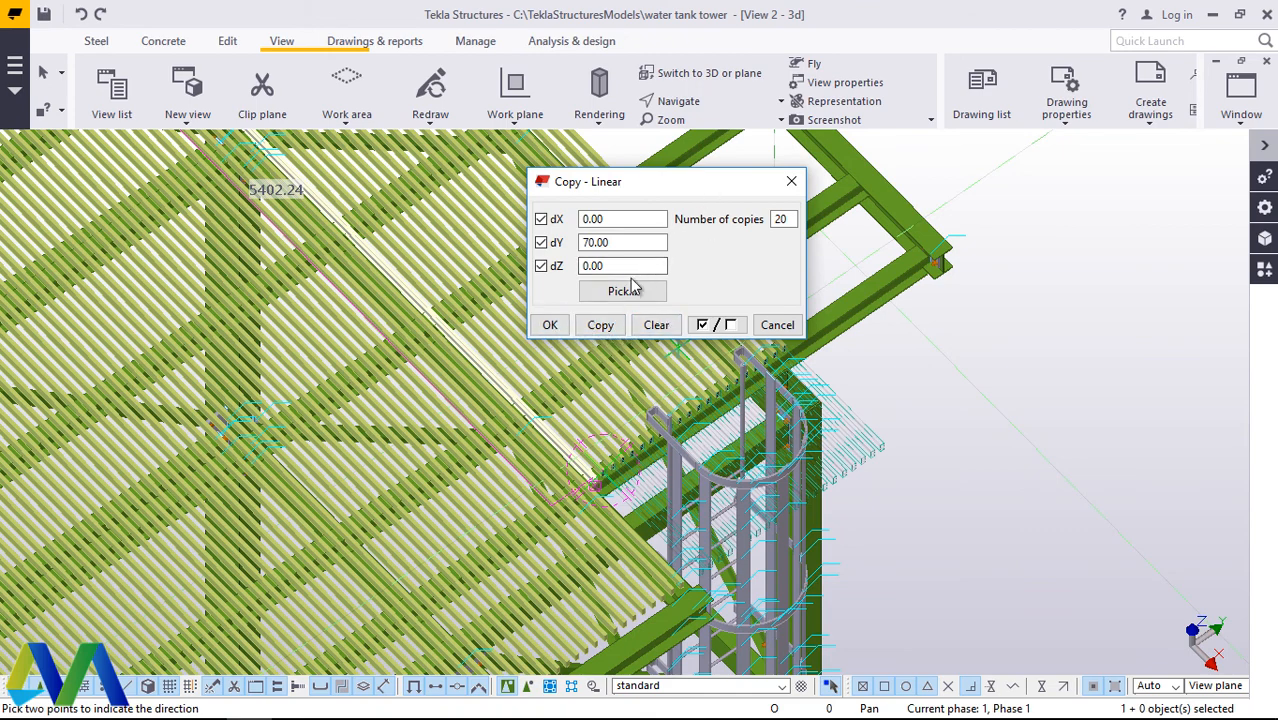
pyautogui.click(550, 326)
pyautogui.scroll(5, 765, 306)
pyautogui.rightClick(824, 245)
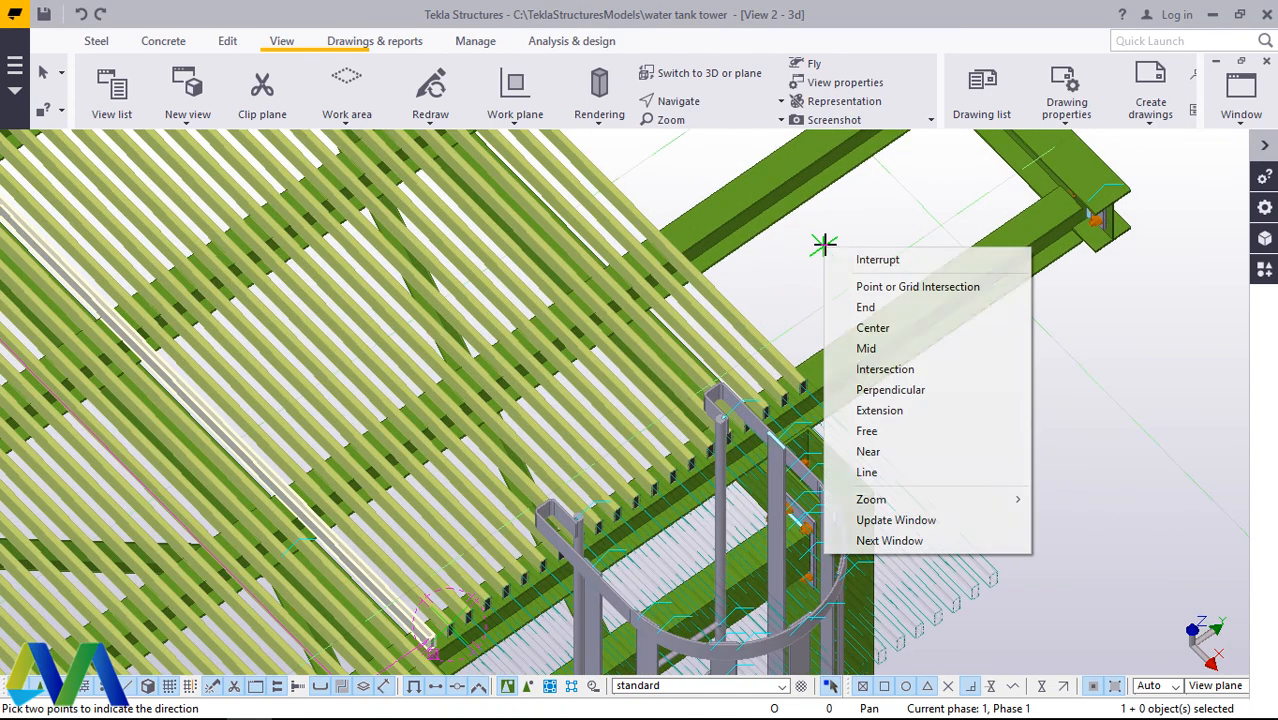
pyautogui.click(866, 261)
# Step: Copy the outermost new bar linearly another 20 times with dX 0, dY 70 and dZ 0, toward the platform's far edge
pyautogui.click(745, 330)
pyautogui.rightClick(880, 218)
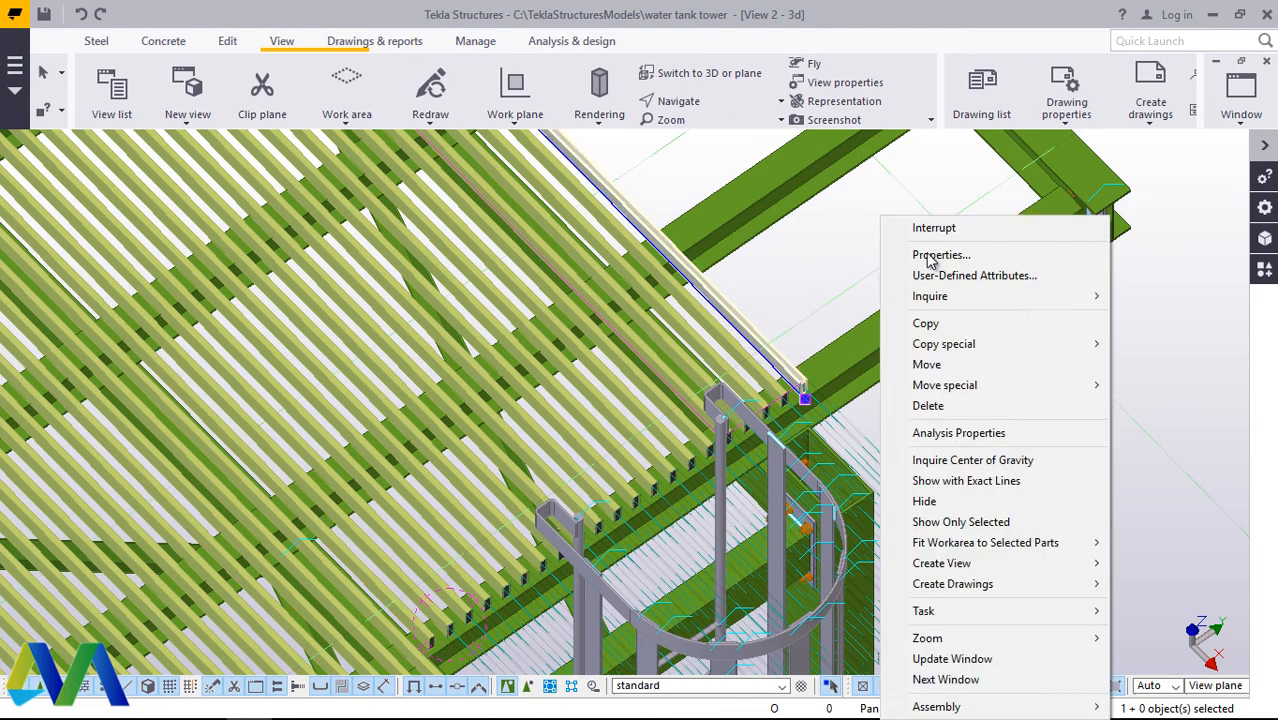
pyautogui.moveTo(978, 350)
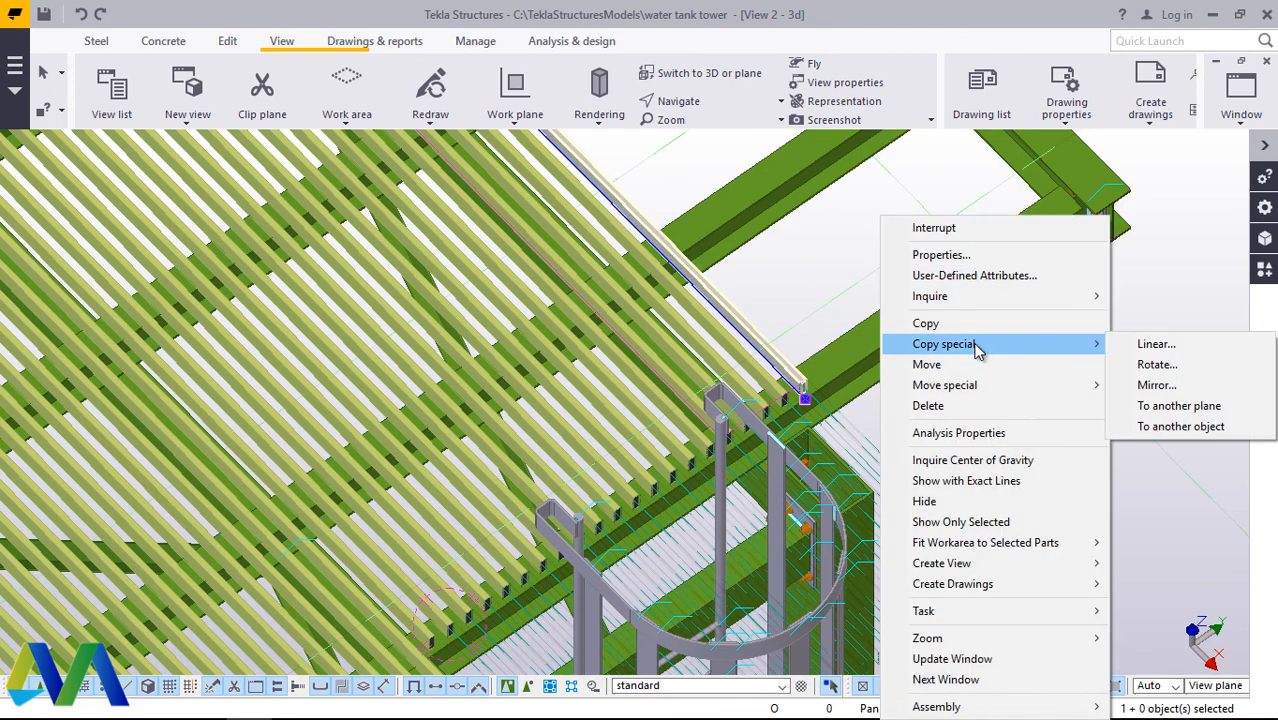
pyautogui.click(1155, 345)
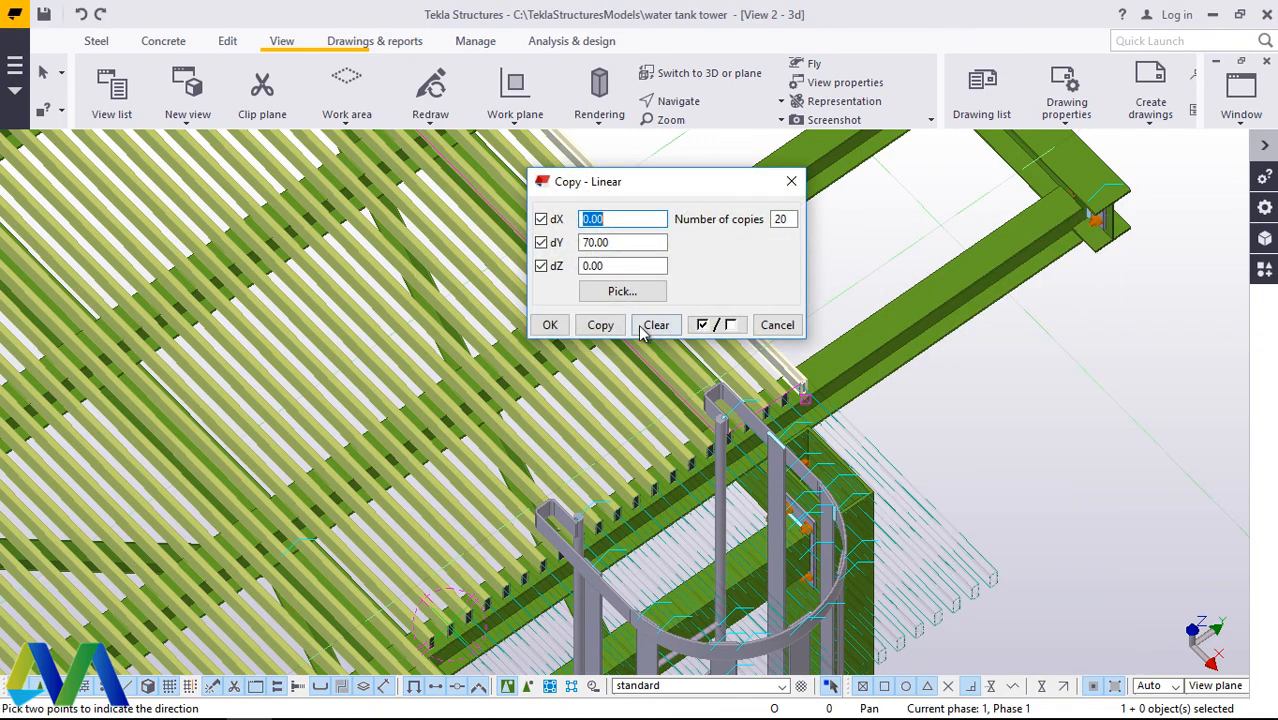
pyautogui.click(601, 325)
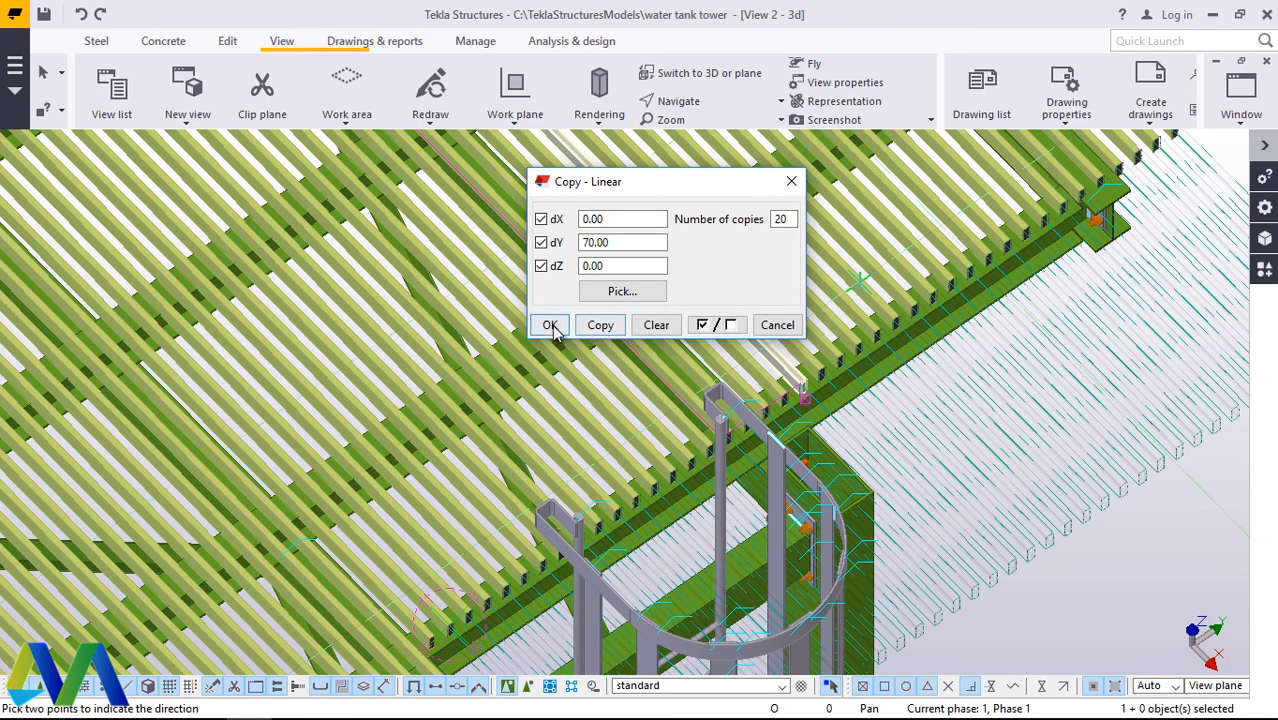
pyautogui.click(555, 329)
pyautogui.scroll(-8, 635, 386)
pyautogui.scroll(5, 847, 272)
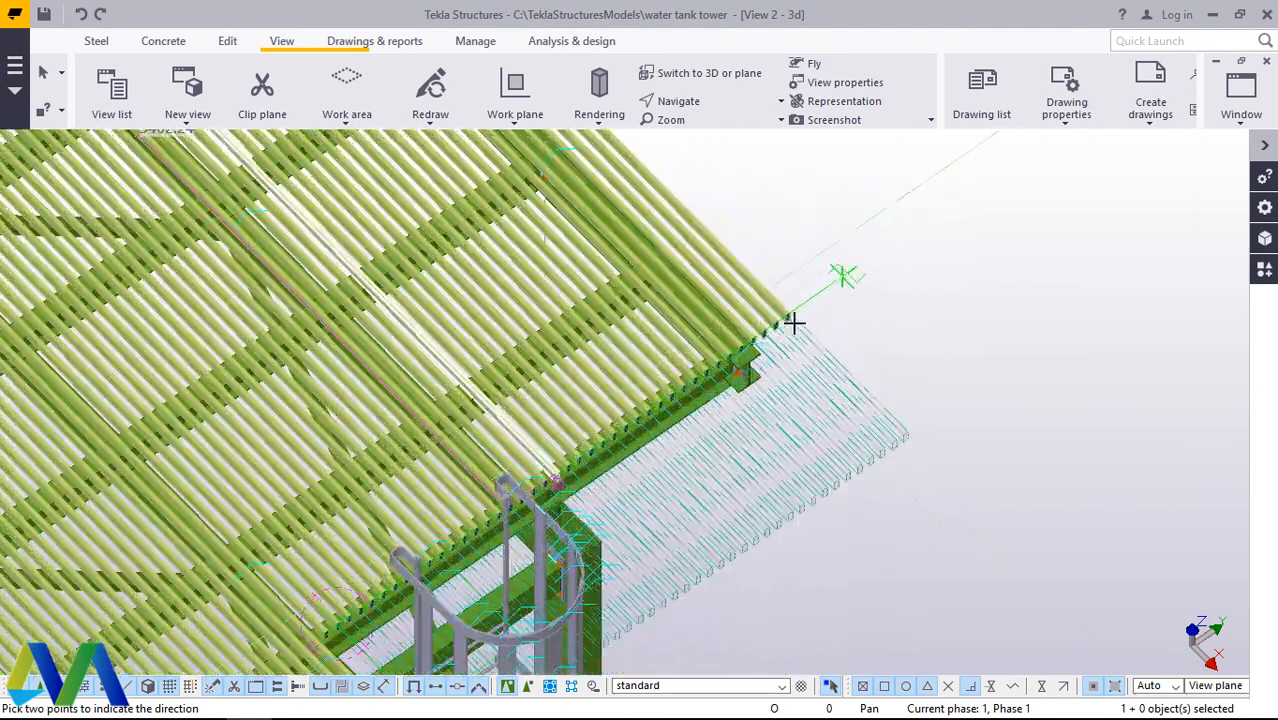
pyautogui.scroll(4, 793, 322)
pyautogui.rightClick(896, 254)
pyautogui.click(935, 265)
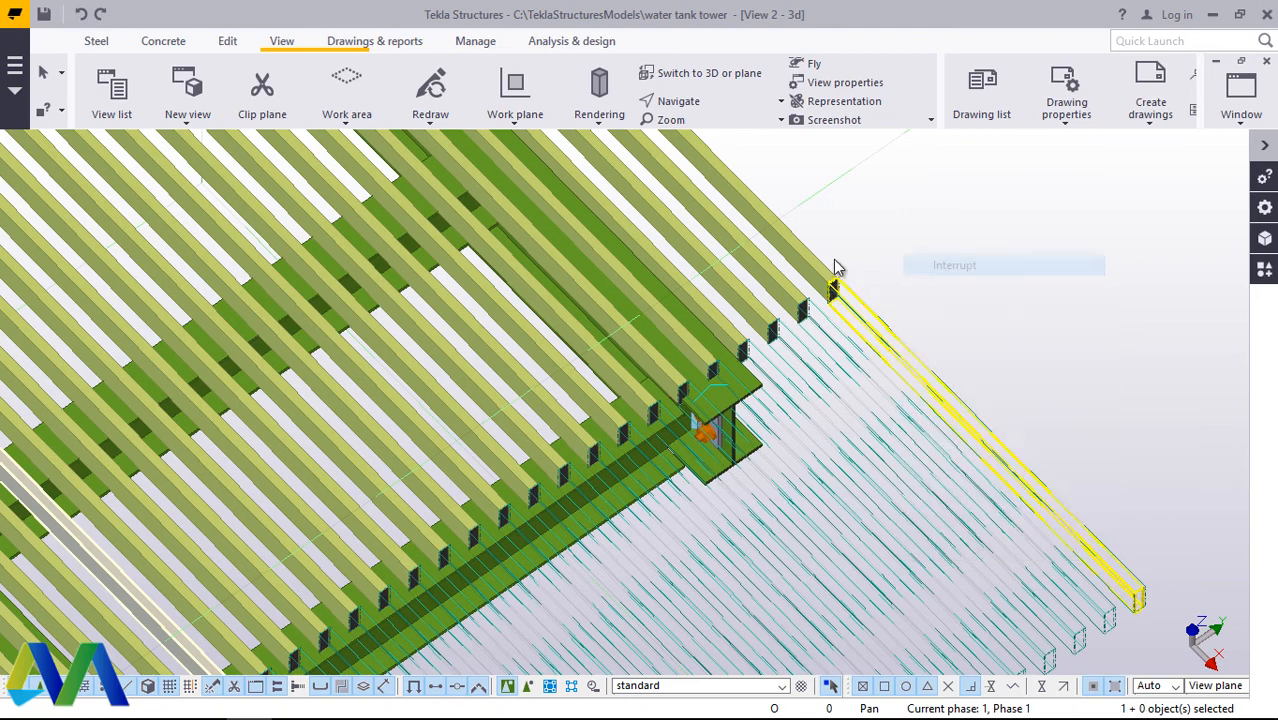
# Step: Delete the four grating bars overhanging the far edge beam and the two outermost remaining bars at its flange
pyautogui.moveTo(733, 345); pyautogui.dragTo(733, 345)
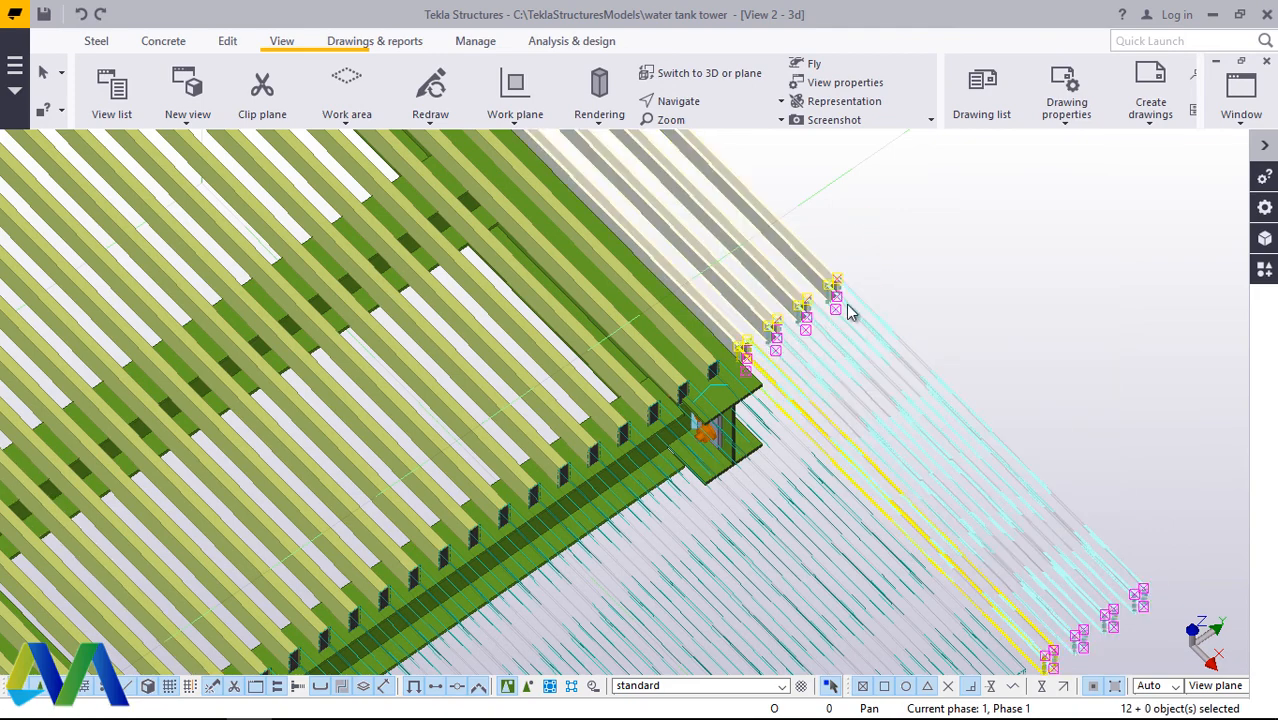
pyautogui.rightClick(905, 251)
pyautogui.click(955, 372)
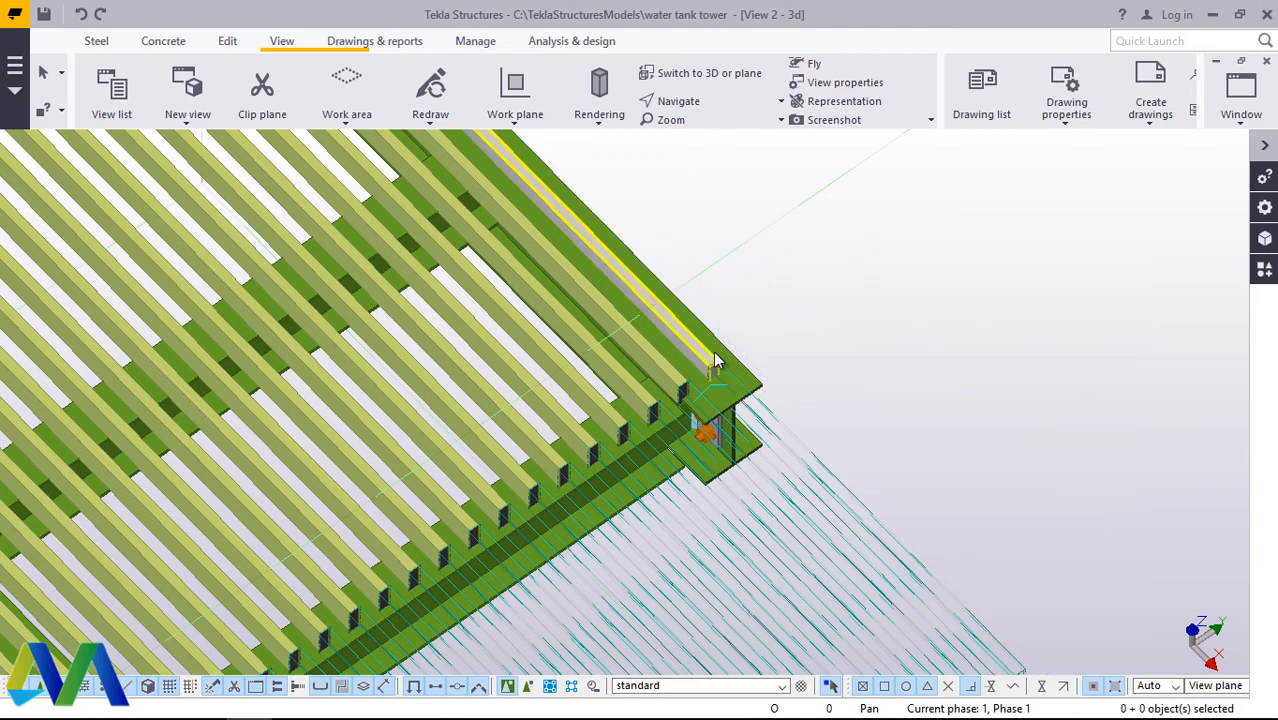
pyautogui.rightClick(921, 251)
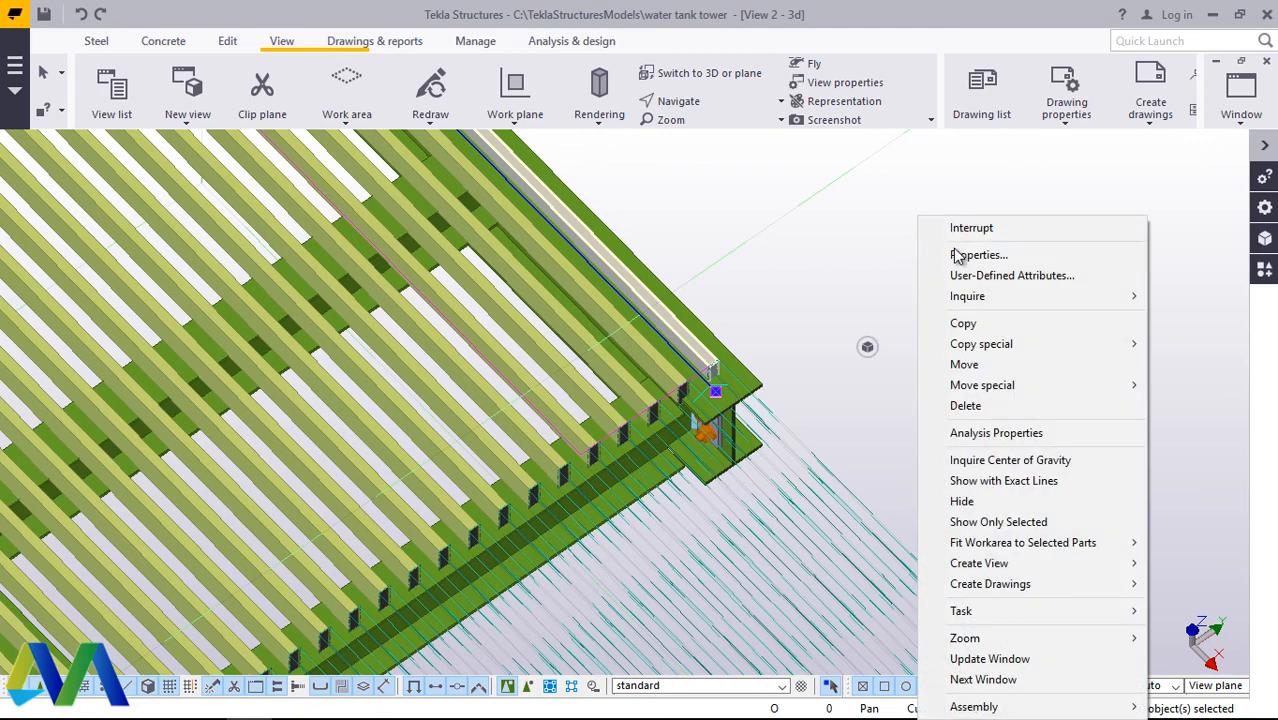
pyautogui.click(967, 406)
pyautogui.scroll(2, 618, 320)
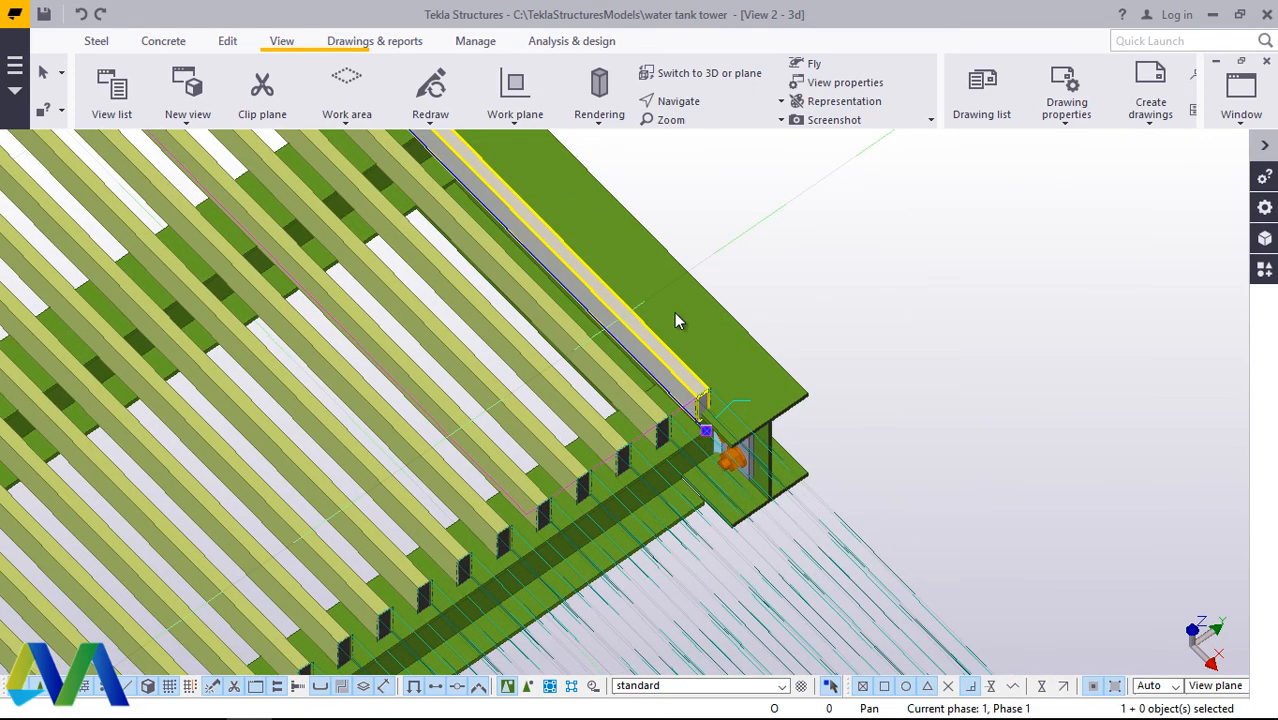
pyautogui.rightClick(907, 218)
pyautogui.click(965, 406)
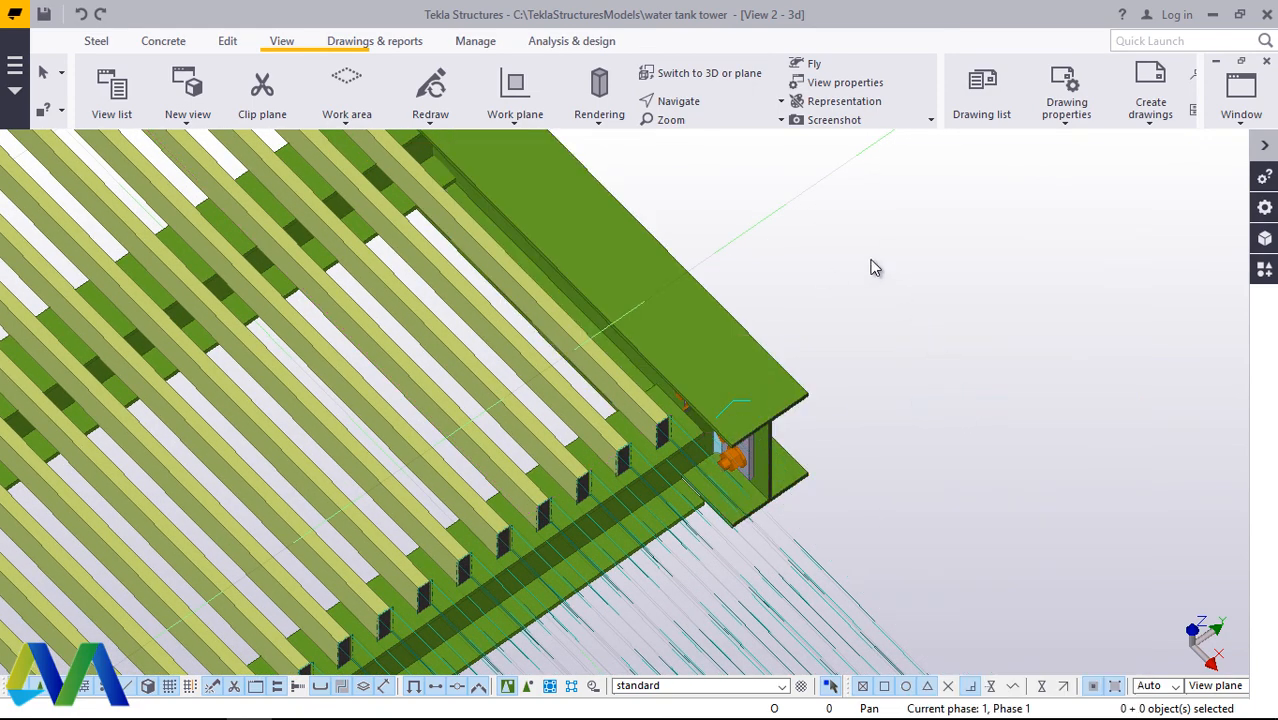
# Step: Redraw the view to clear the cut outlines of the copied bars along the platform edge
pyautogui.click(781, 242)
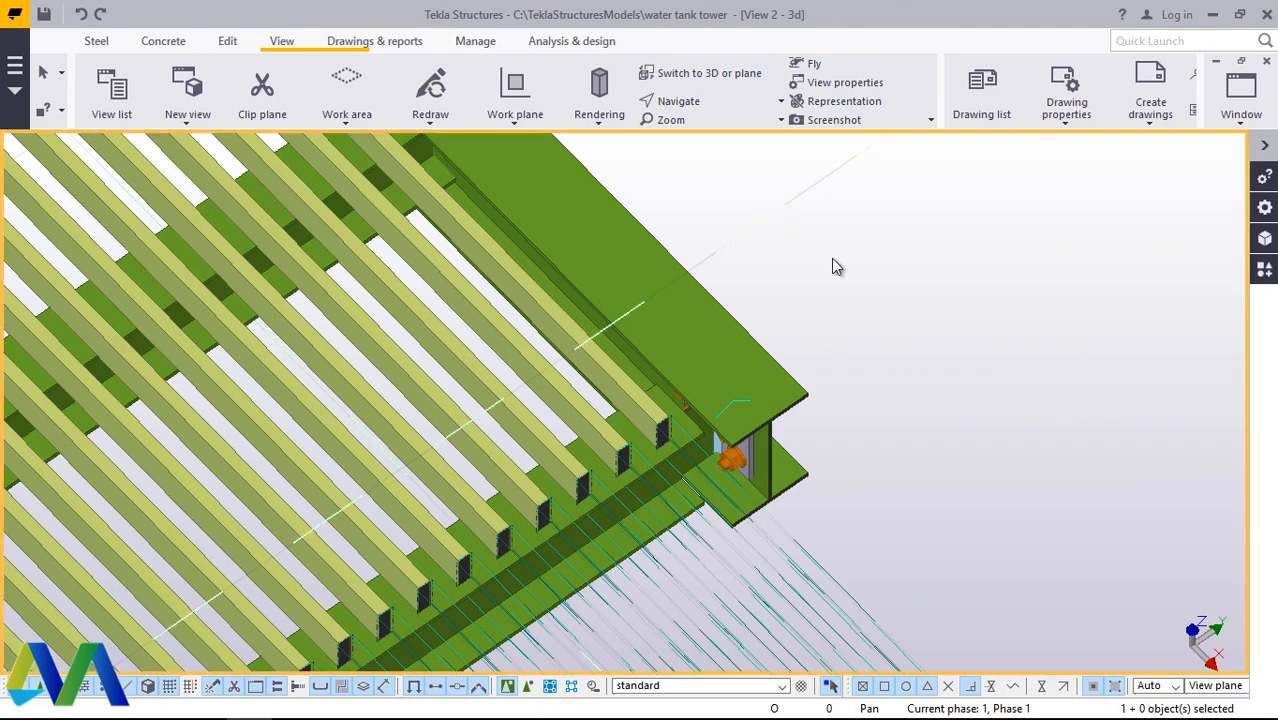
pyautogui.rightClick(771, 231)
pyautogui.click(856, 341)
pyautogui.scroll(-2, 870, 320)
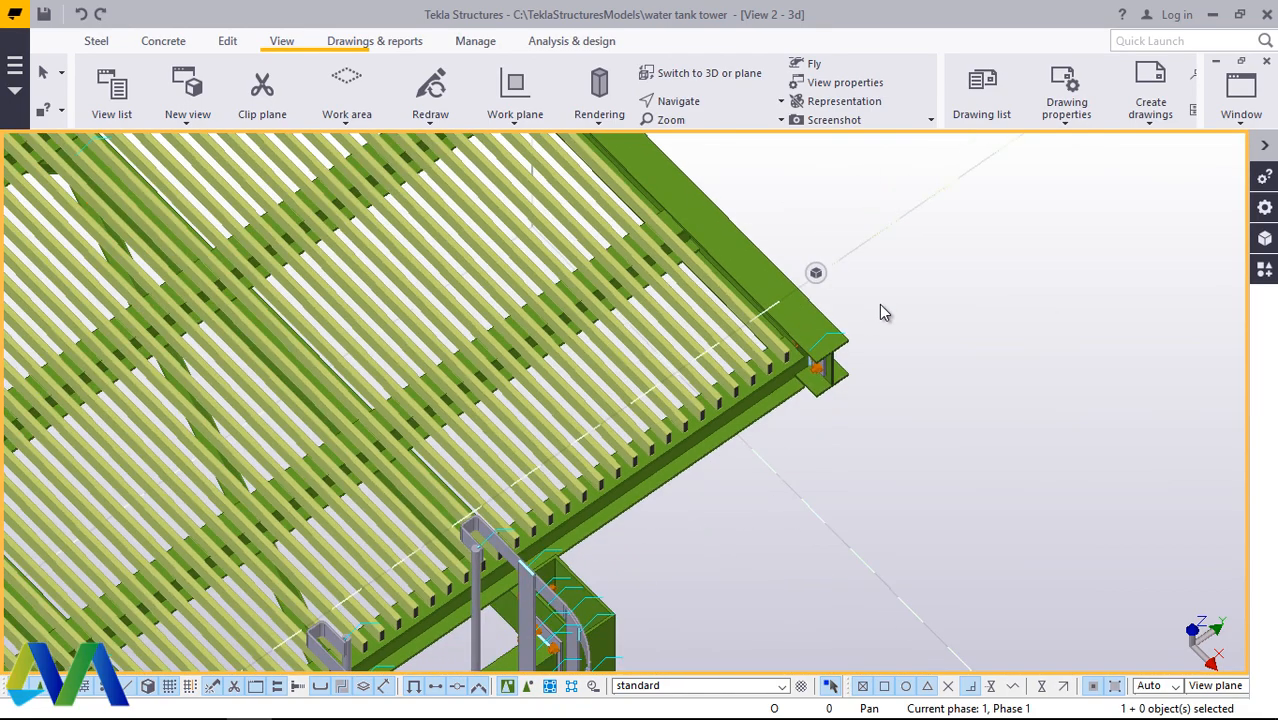
# Step: Orbit around the grated platform and examine the bar ends at the opposite corner and around the ladder opening
pyautogui.scroll(-5, 879, 420)
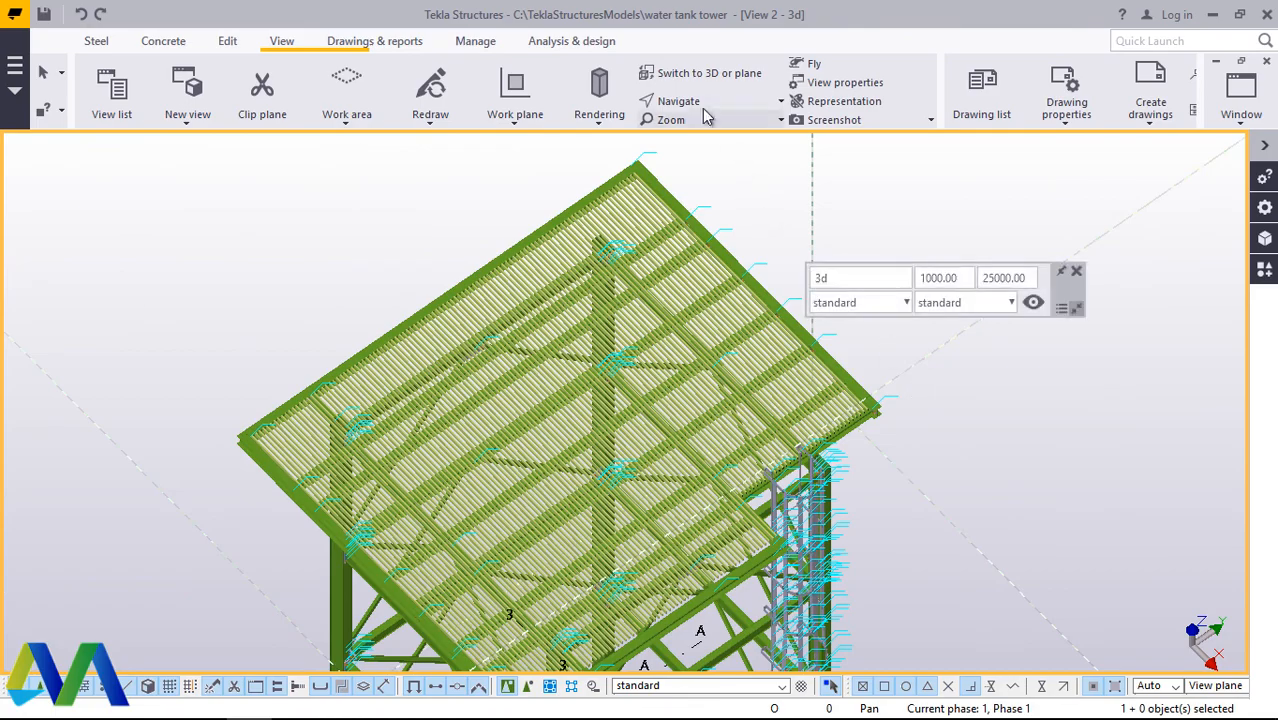
pyautogui.keyDown('ctrl'); pyautogui.moveTo(770, 377); pyautogui.dragTo(558, 404, button='middle'); pyautogui.keyUp('ctrl')
pyautogui.scroll(-3, 625, 360)
pyautogui.scroll(6, 562, 248)
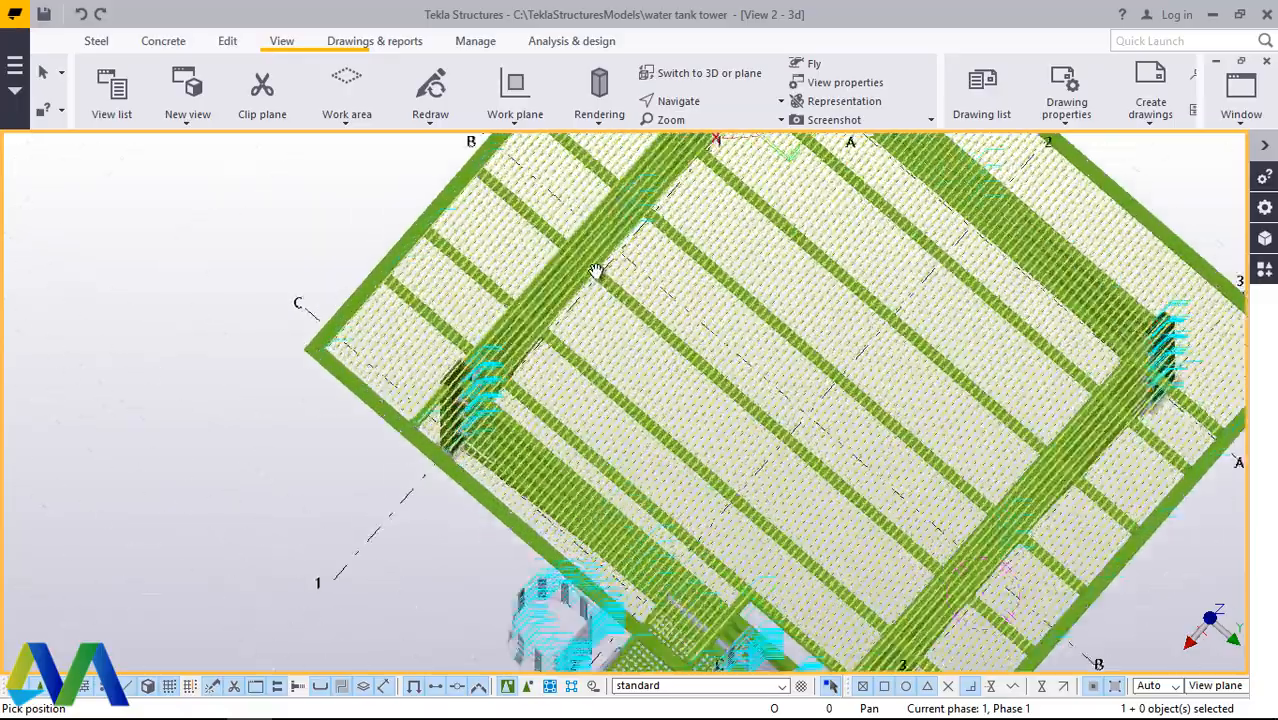
pyautogui.keyDown('ctrl'); pyautogui.moveTo(686, 349); pyautogui.dragTo(727, 287, button='middle'); pyautogui.keyUp('ctrl')
pyautogui.scroll(8, 160, 370)
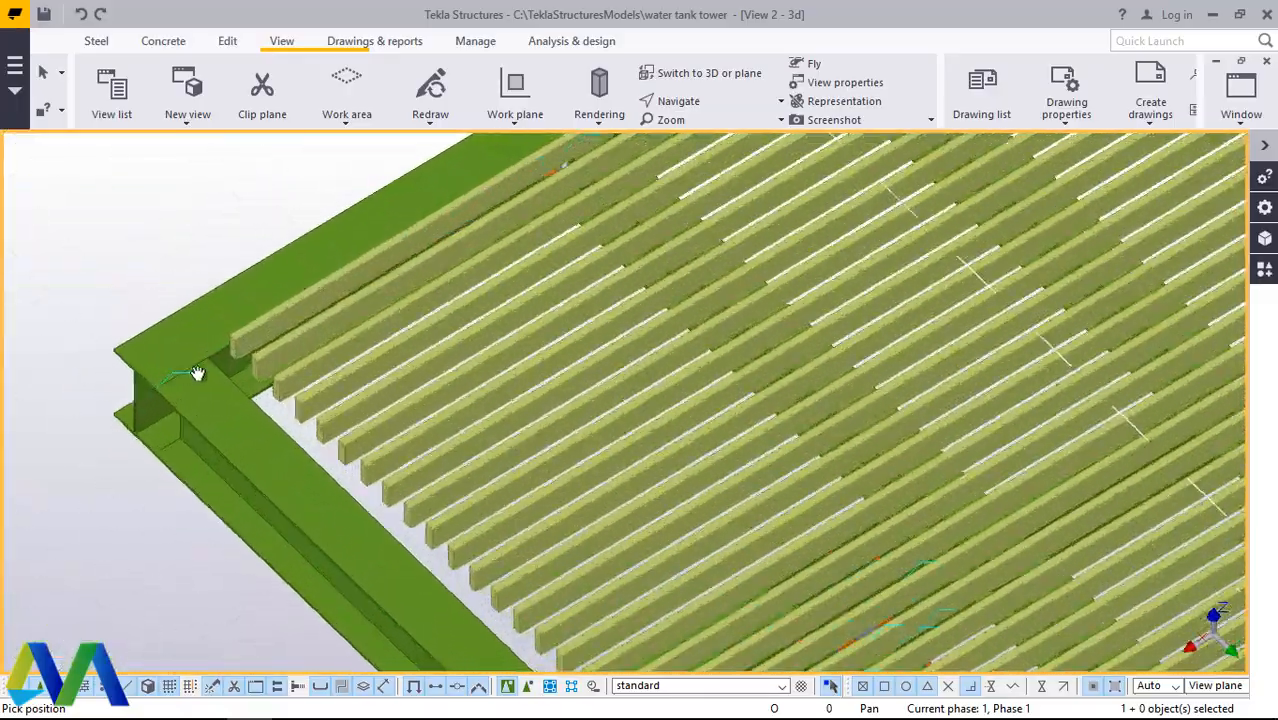
pyautogui.scroll(8, 240, 343)
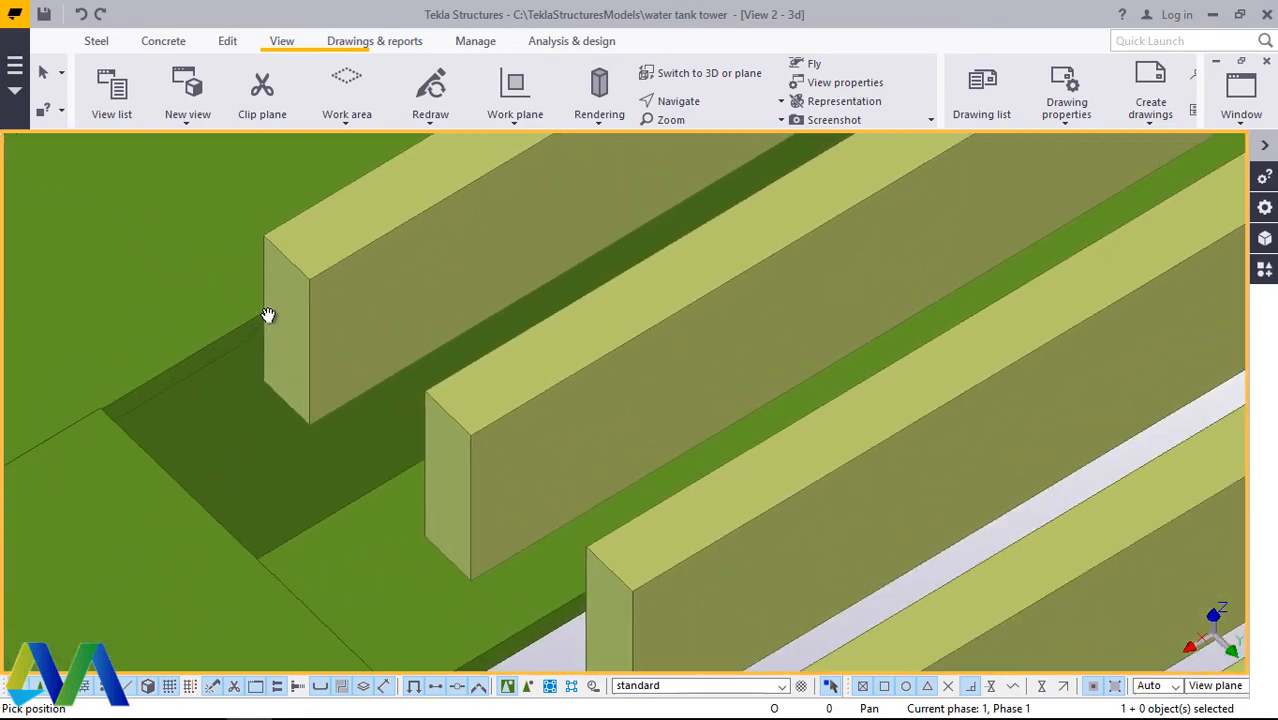
pyautogui.scroll(-10, 288, 306)
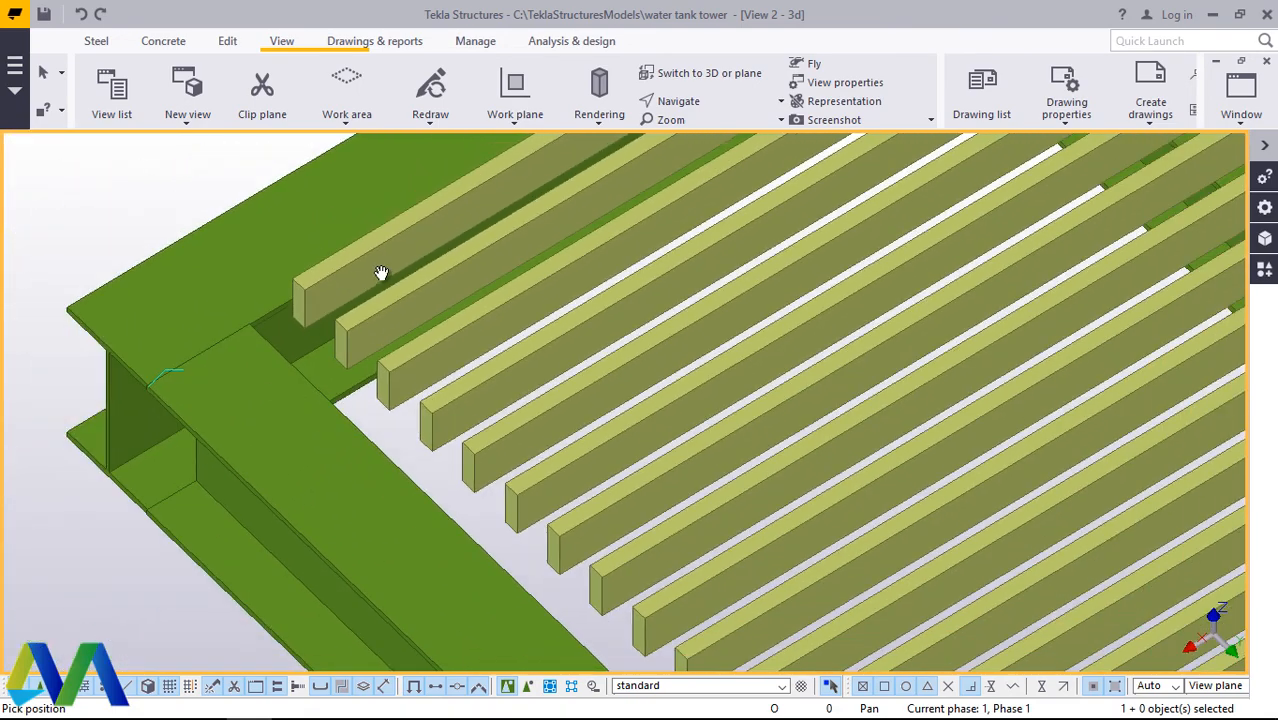
pyautogui.scroll(-10, 353, 262)
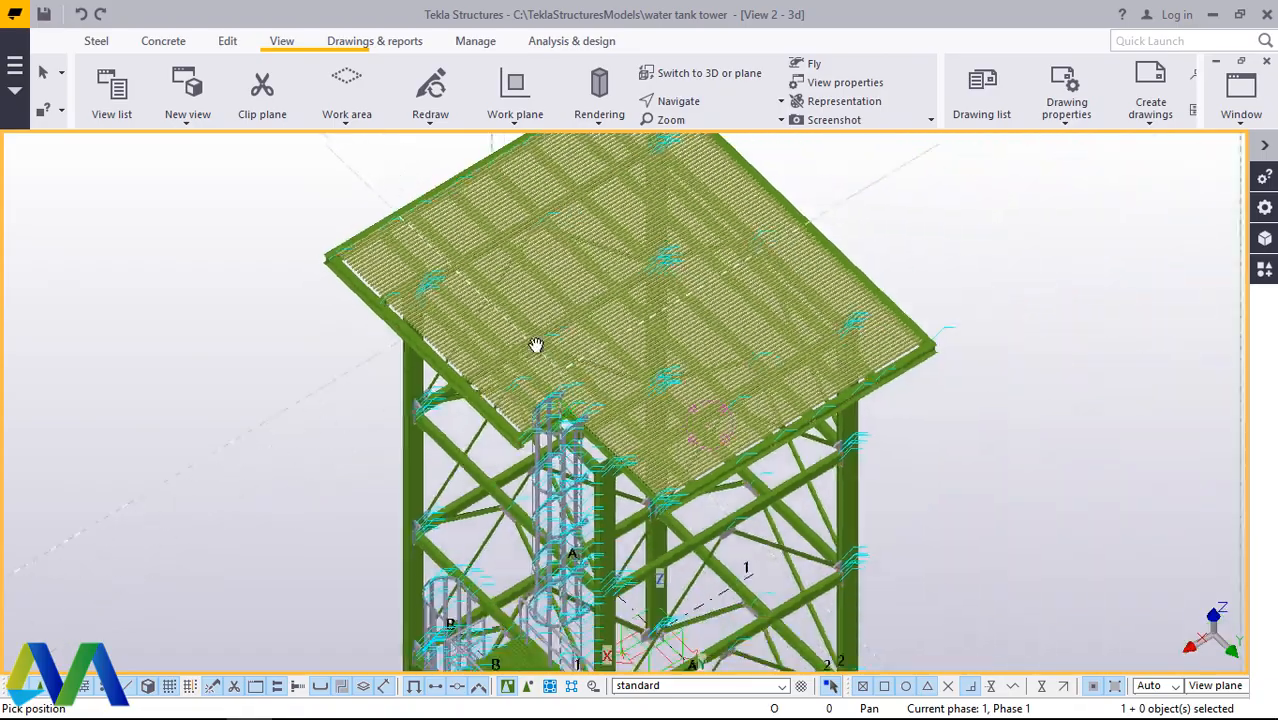
pyautogui.scroll(10, 586, 432)
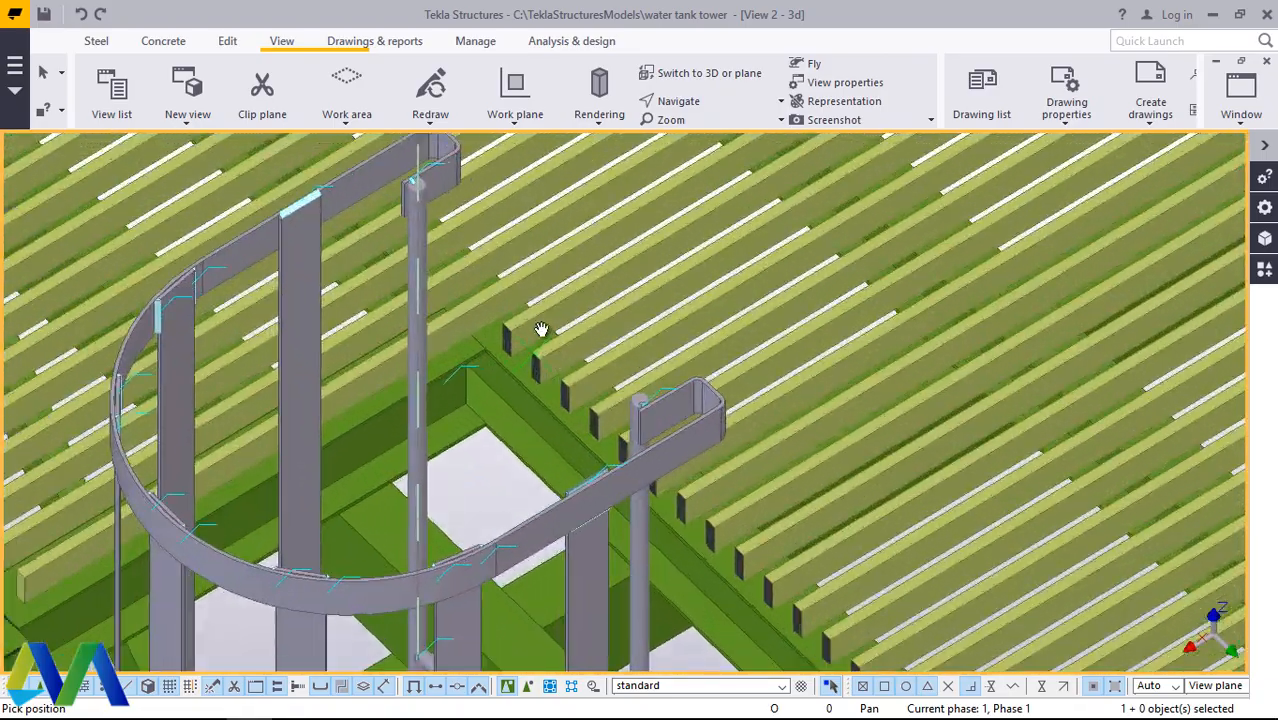
pyautogui.scroll(-4, 529, 306)
pyautogui.scroll(3, 188, 474)
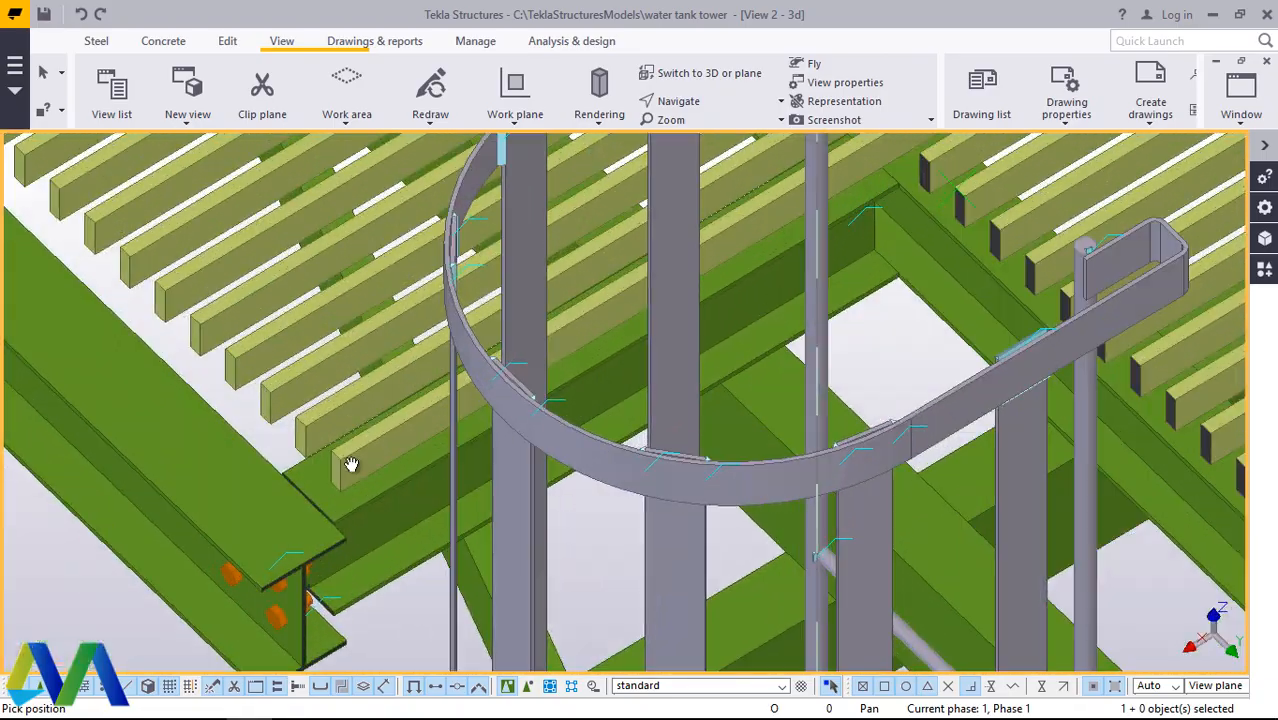
pyautogui.rightClick(350, 464)
pyautogui.click(372, 171)
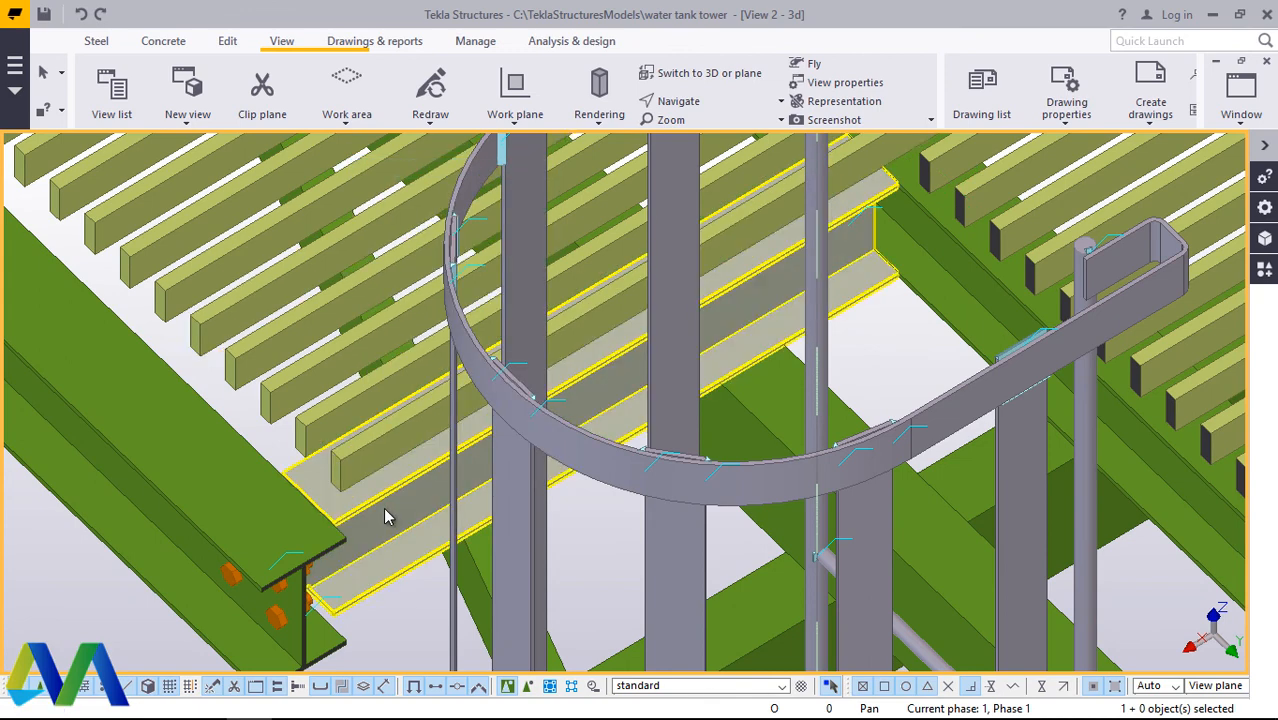
# Step: Delete the last grating bar lying at the flange of the support beam beside the ladder opening
pyautogui.scroll(-3, 385, 507)
pyautogui.scroll(2, 376, 486)
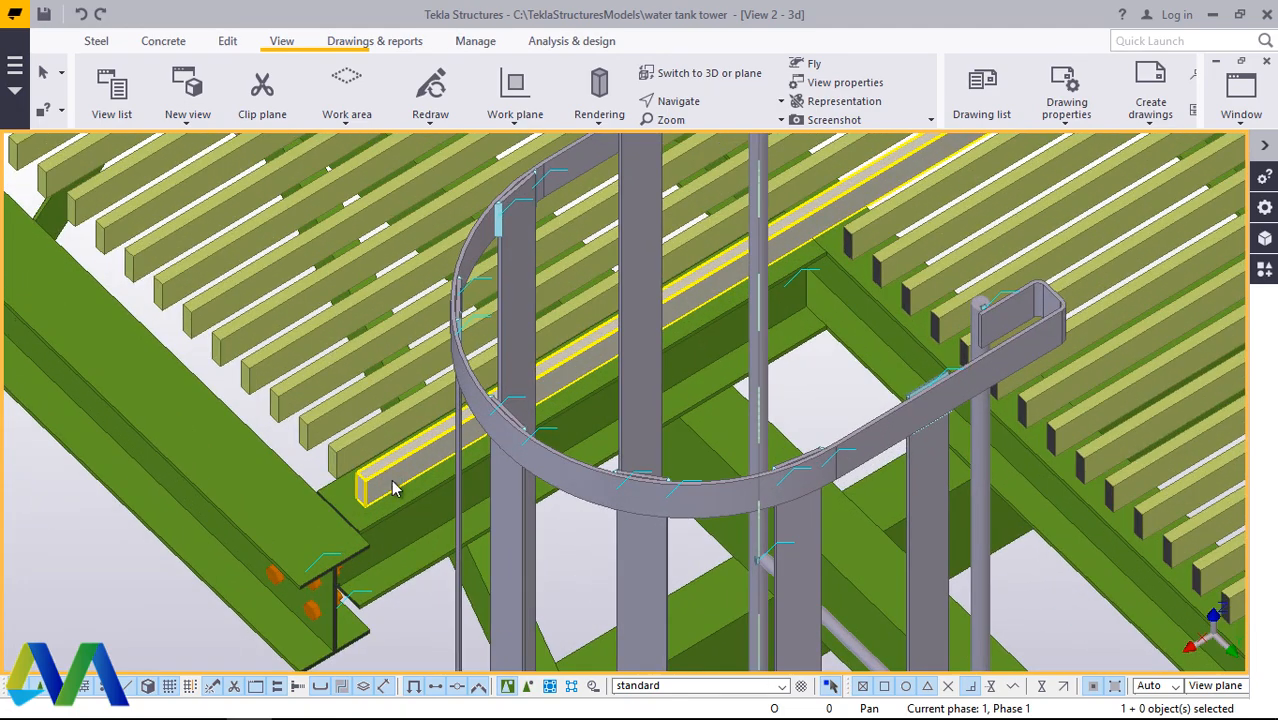
pyautogui.rightClick(392, 484)
pyautogui.click(464, 409)
# Step: Copy the grating bar beside the gap at the ladder's inner corner linearly once with dX 0, dY -70 and dZ 0 to fill the gap
pyautogui.scroll(-1, 433, 449)
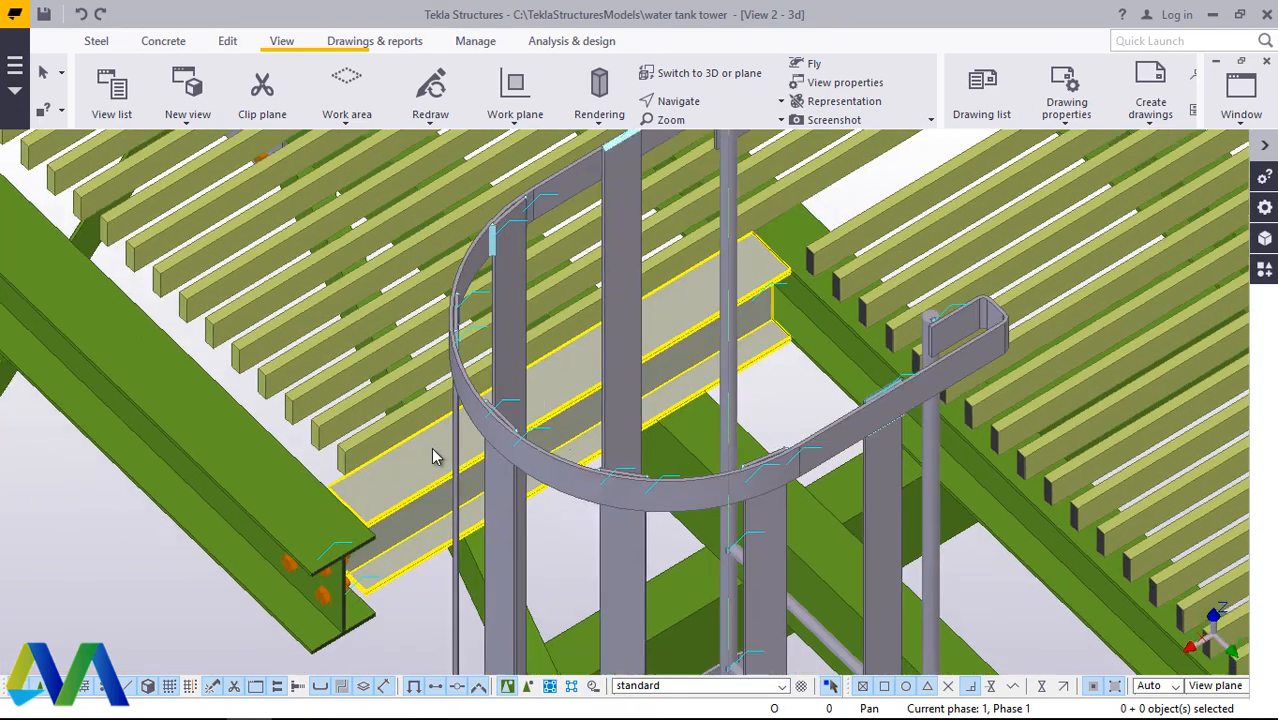
pyautogui.scroll(-5, 428, 450)
pyautogui.scroll(1, 671, 348)
pyautogui.scroll(-3, 508, 332)
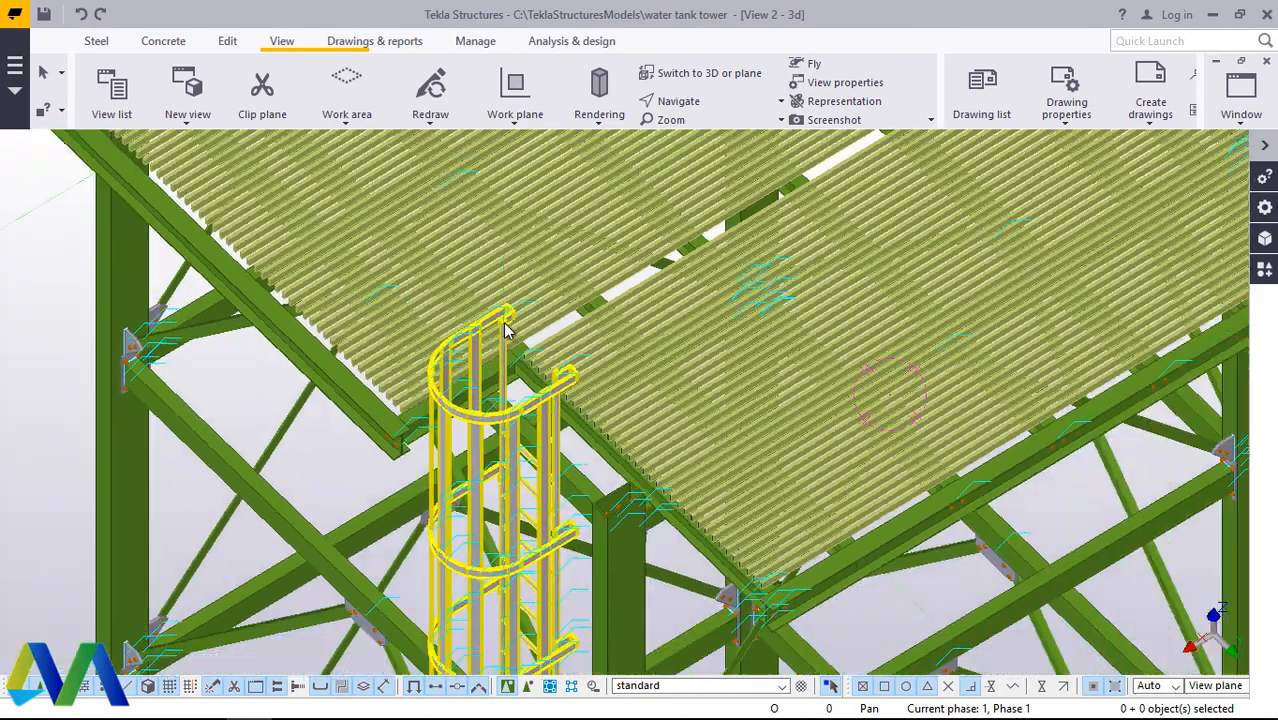
pyautogui.scroll(8, 508, 332)
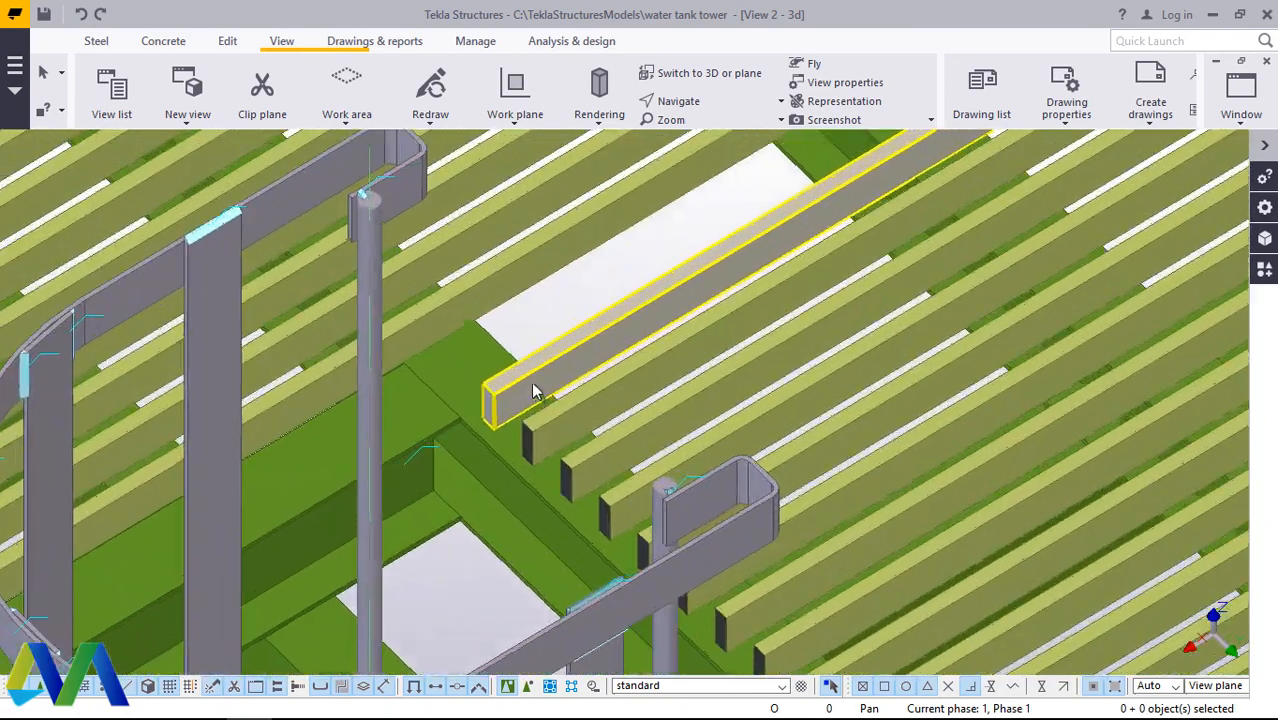
pyautogui.scroll(-4, 505, 342)
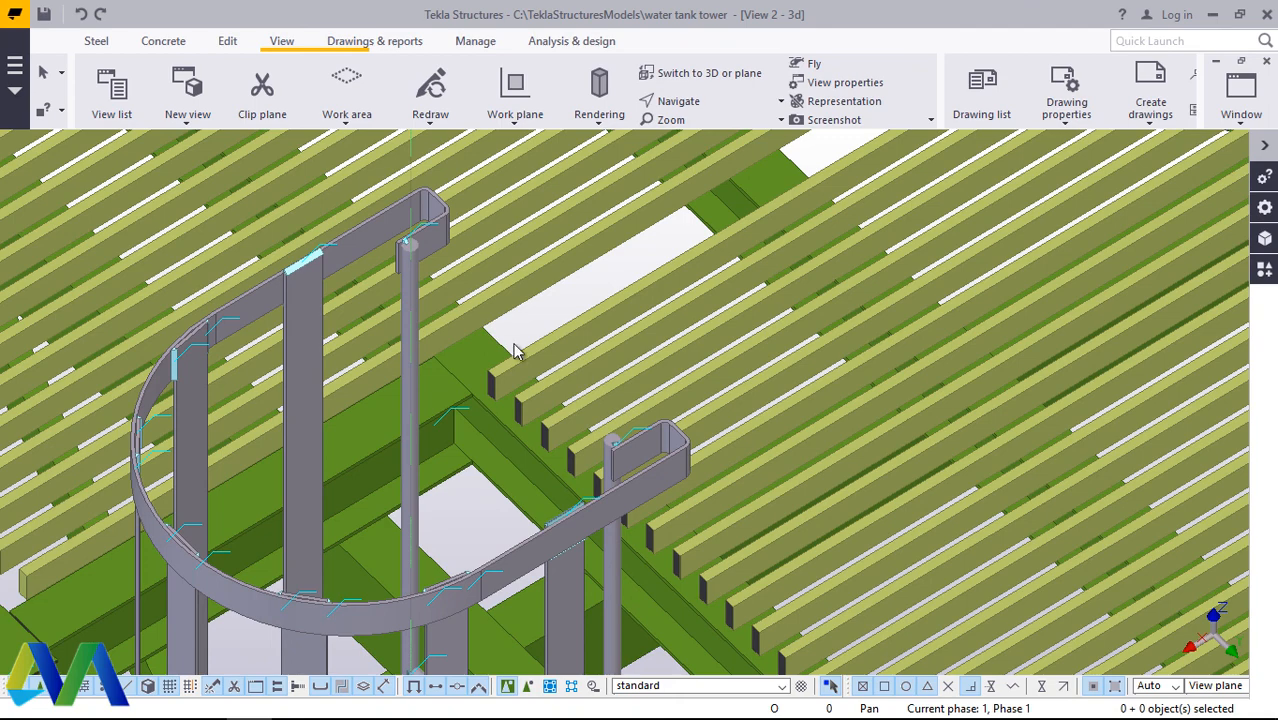
pyautogui.click(515, 362)
pyautogui.scroll(2, 516, 365)
pyautogui.rightClick(533, 375)
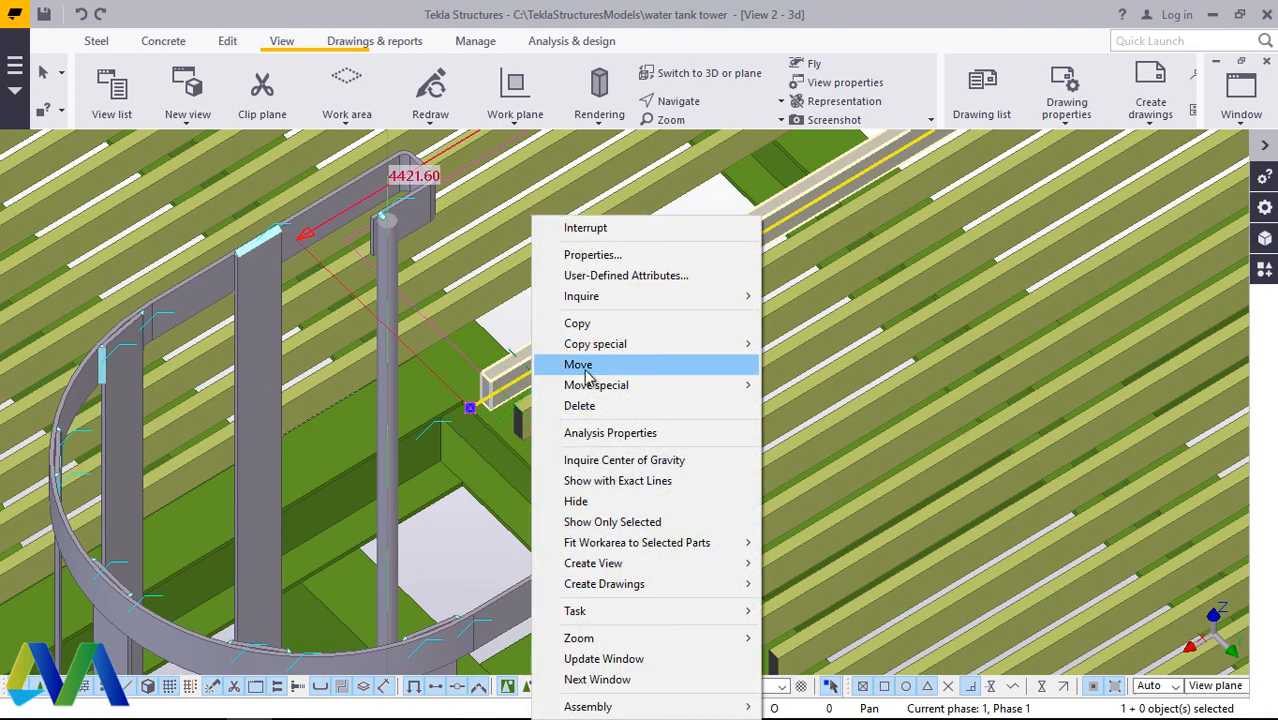
pyautogui.moveTo(568, 346)
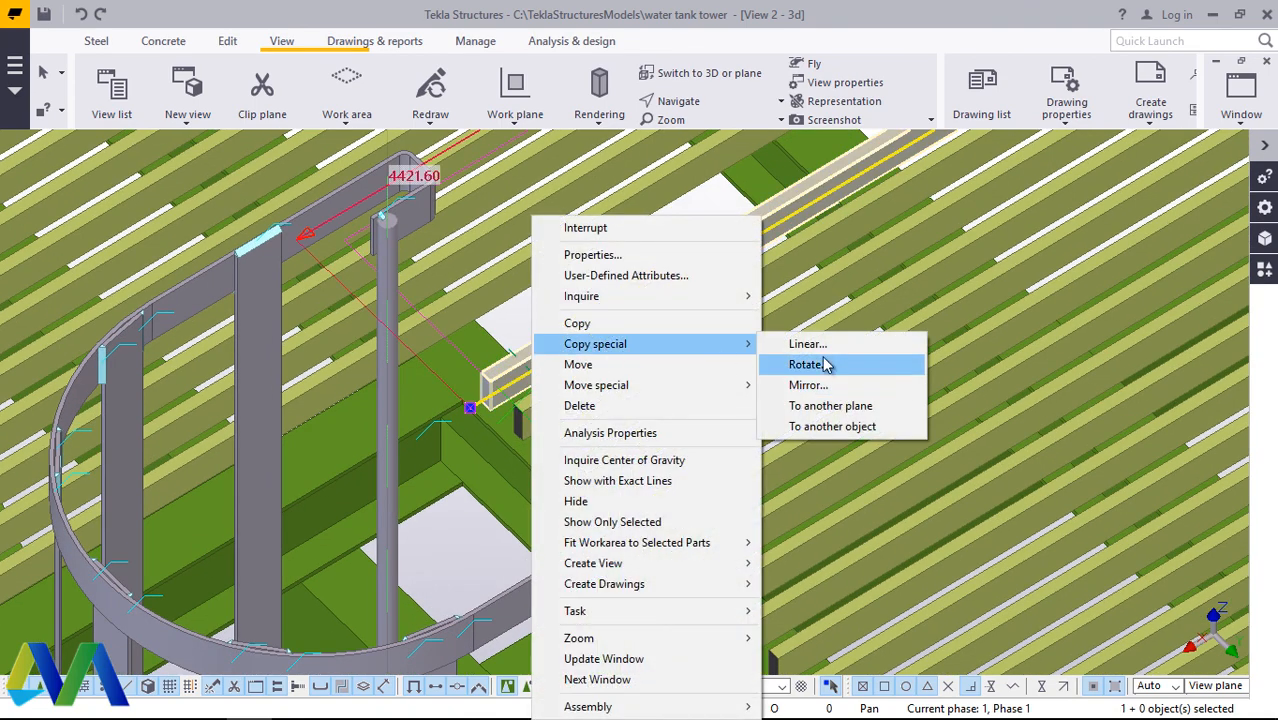
pyautogui.click(806, 344)
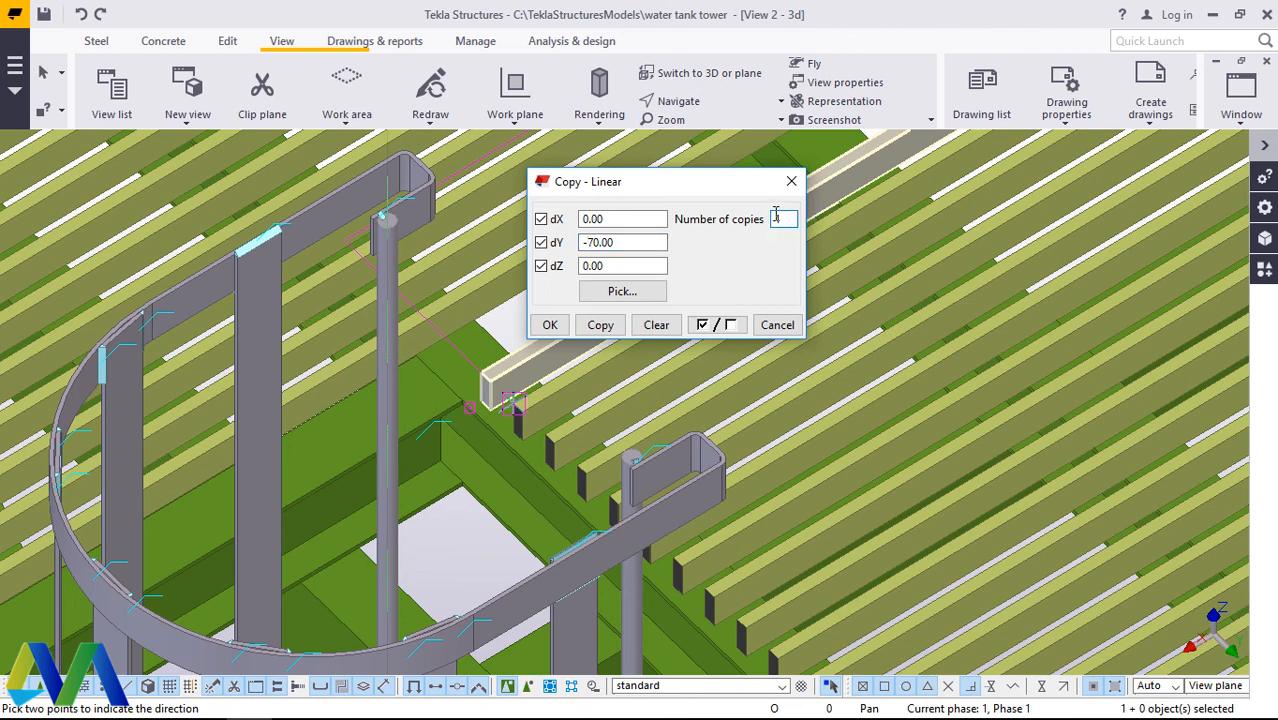
pyautogui.click(600, 326)
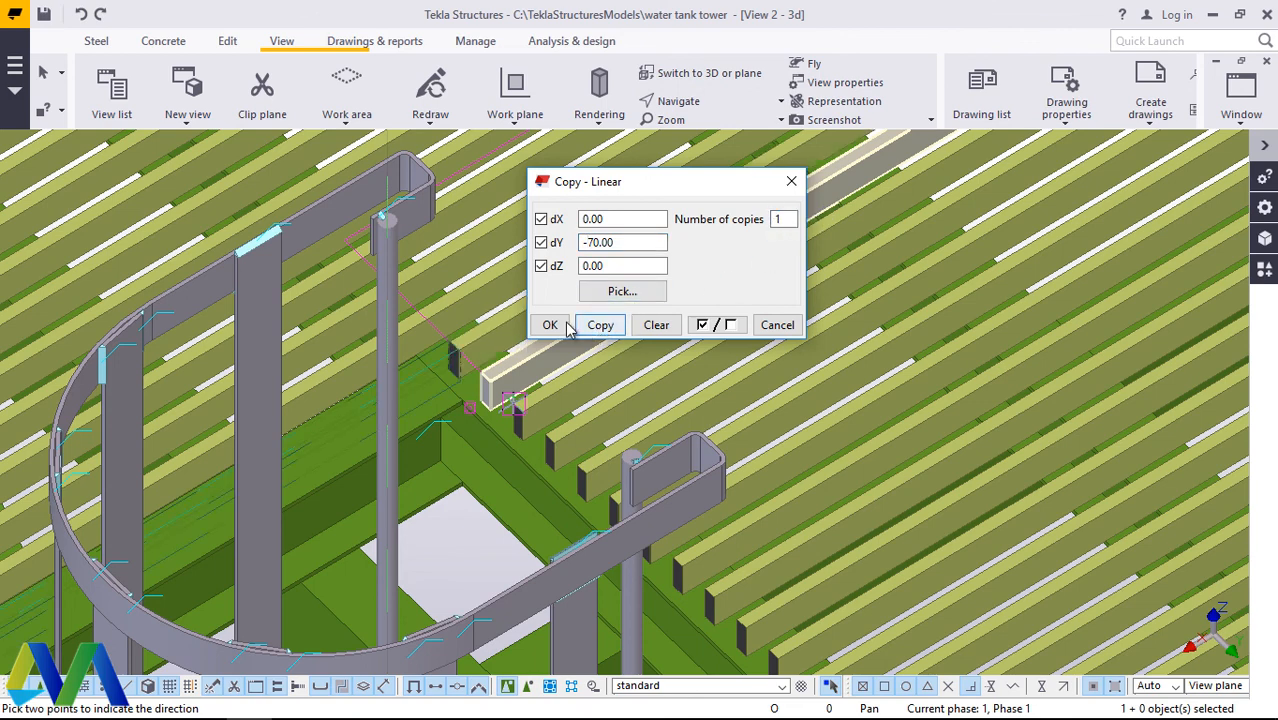
pyautogui.click(565, 327)
pyautogui.scroll(-6, 613, 280)
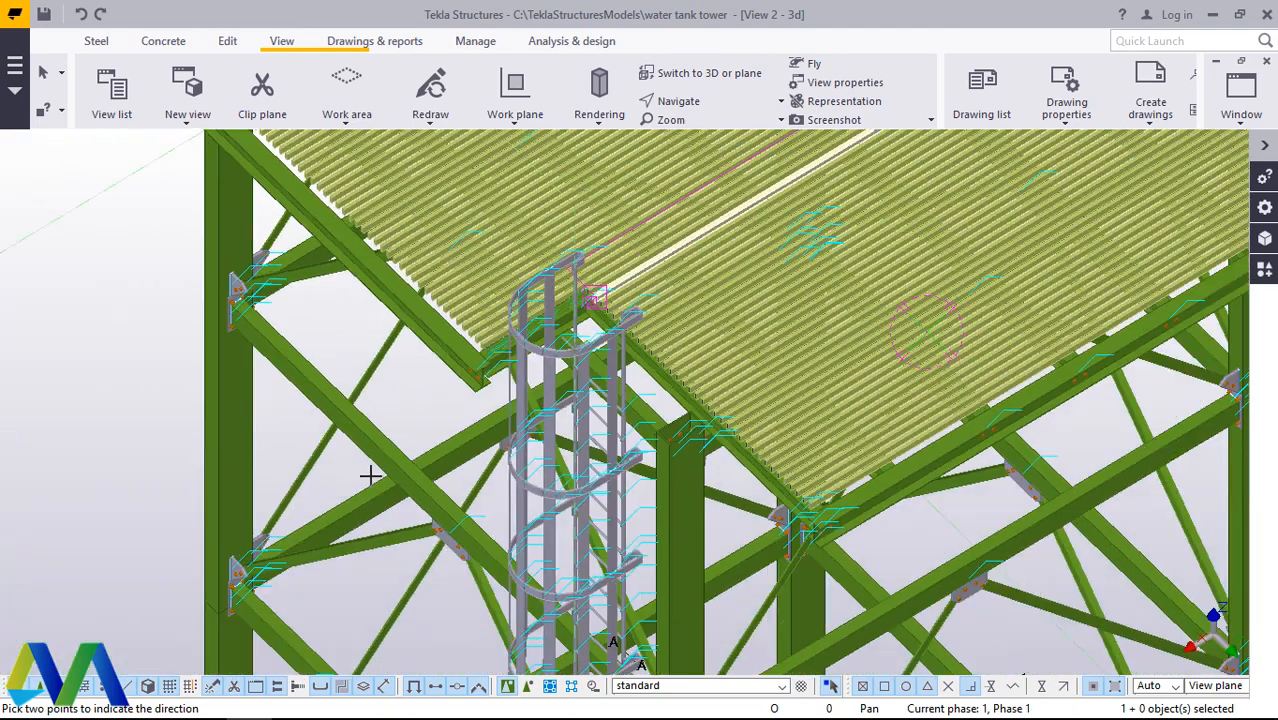
pyautogui.rightClick(423, 389)
pyautogui.click(458, 404)
pyautogui.click(436, 400)
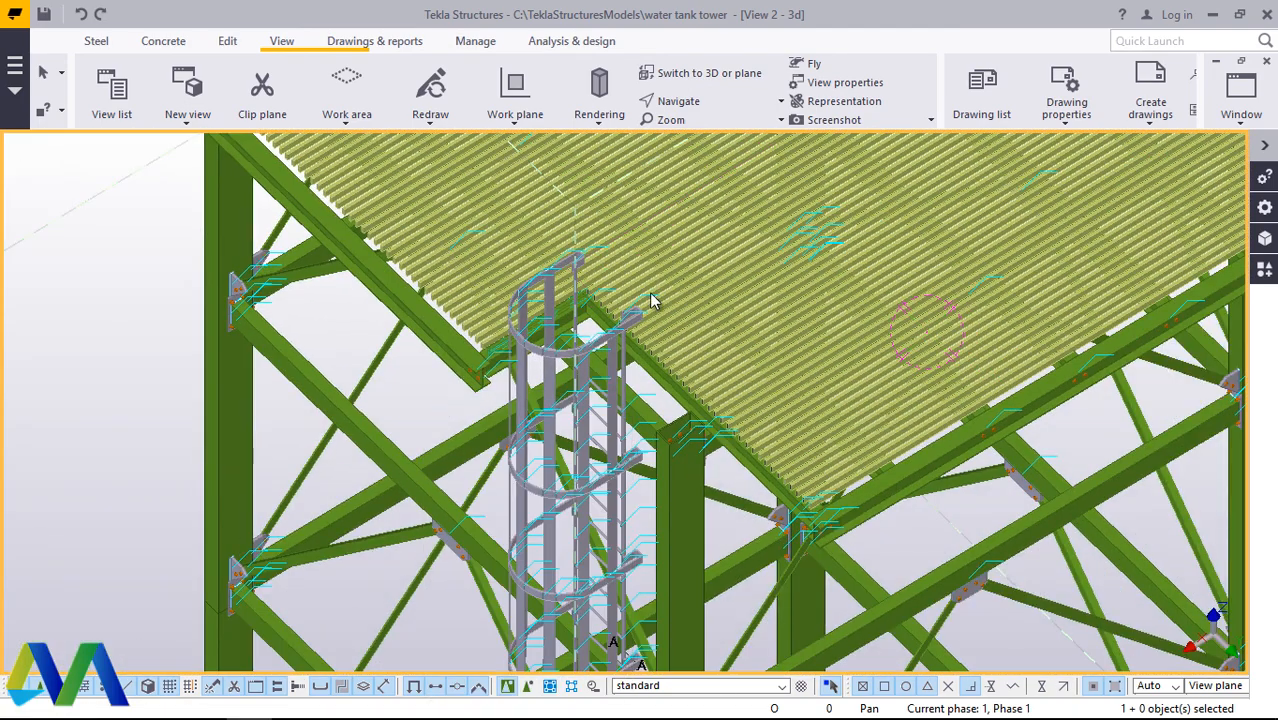
# Step: Orbit above the platform and examine the bar ends along the ladder-side edge beam up to its corner
pyautogui.scroll(6, 617, 304)
pyautogui.click(625, 313)
pyautogui.scroll(-3, 405, 443)
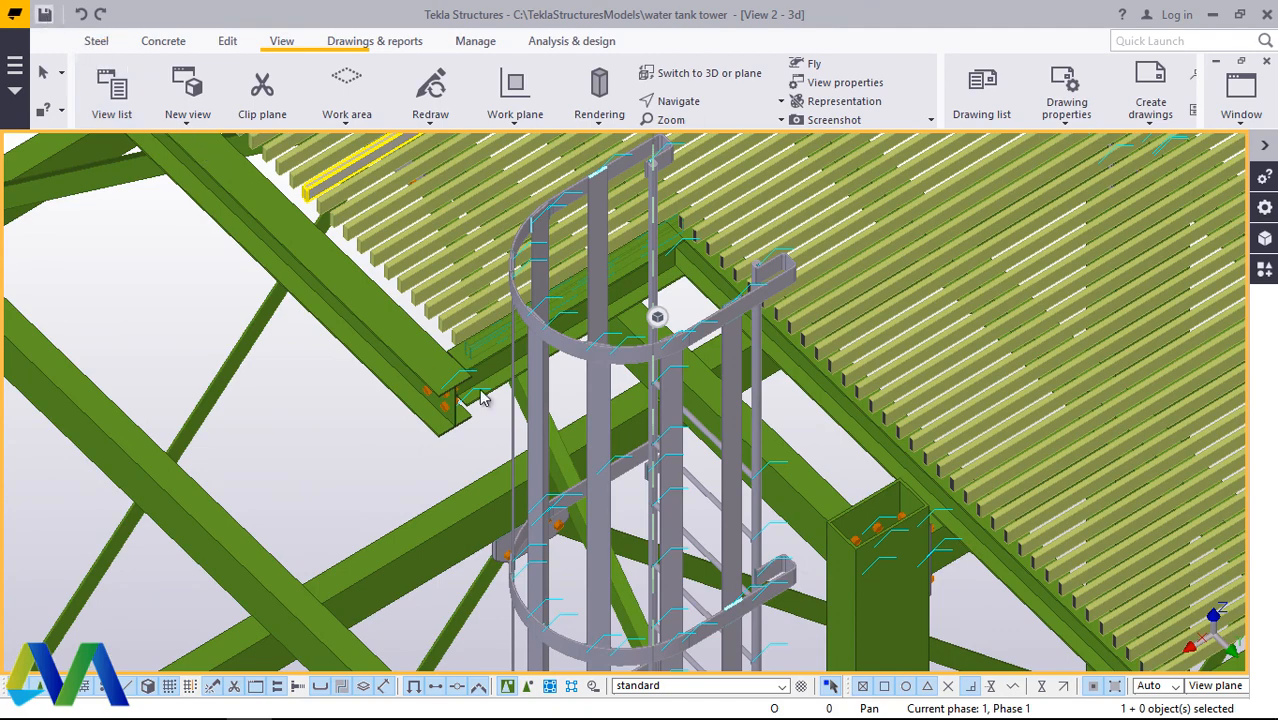
pyautogui.scroll(-6, 490, 395)
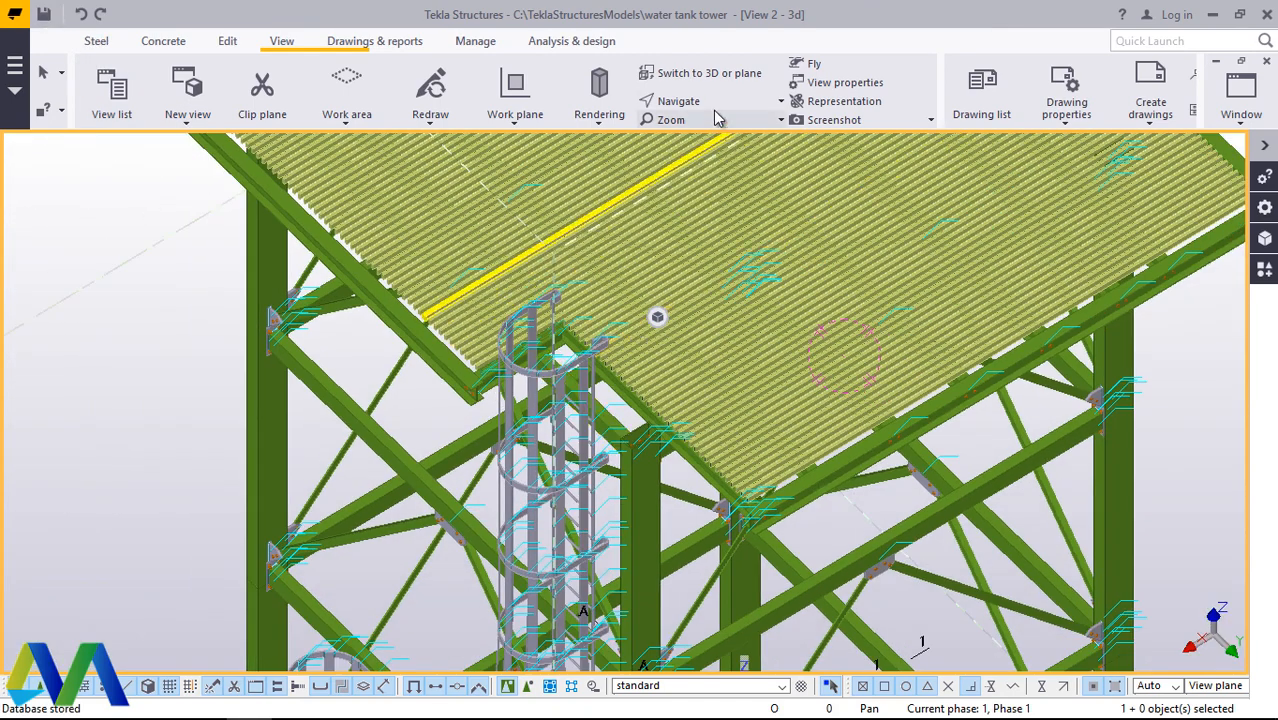
pyautogui.click(711, 106)
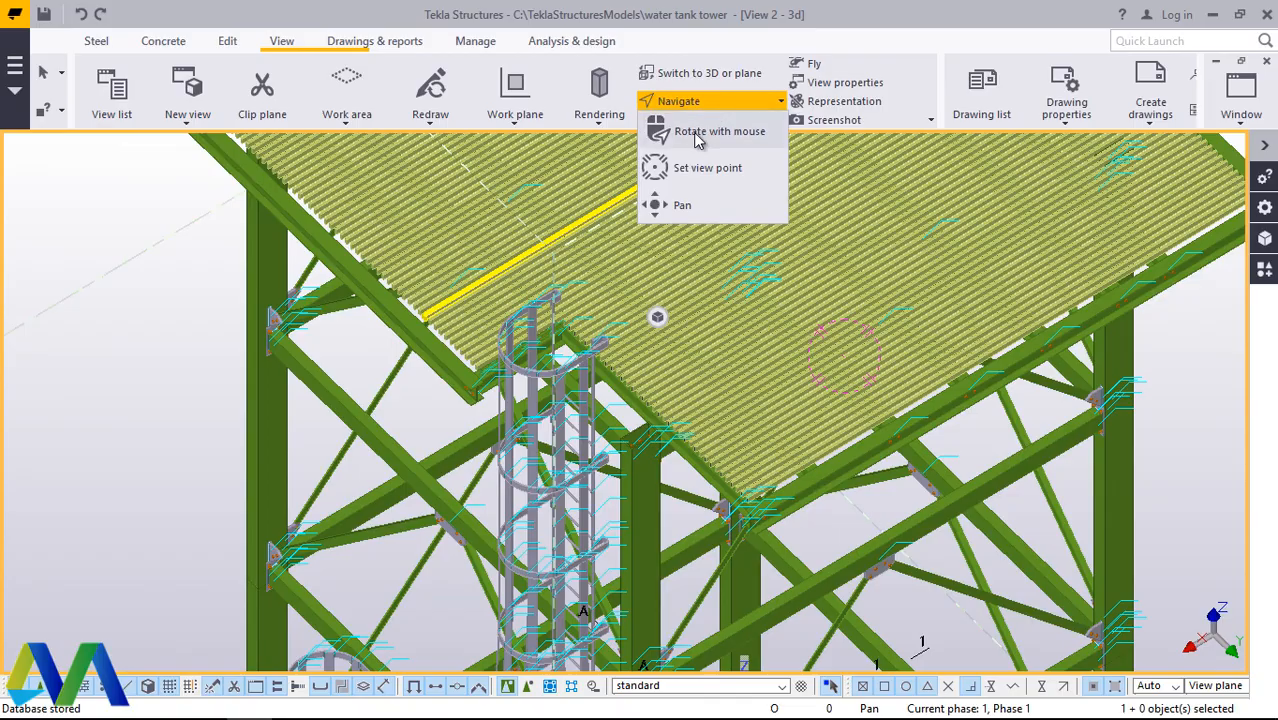
pyautogui.click(697, 134)
pyautogui.moveTo(581, 330); pyautogui.dragTo(627, 413)
pyautogui.scroll(10, 627, 413)
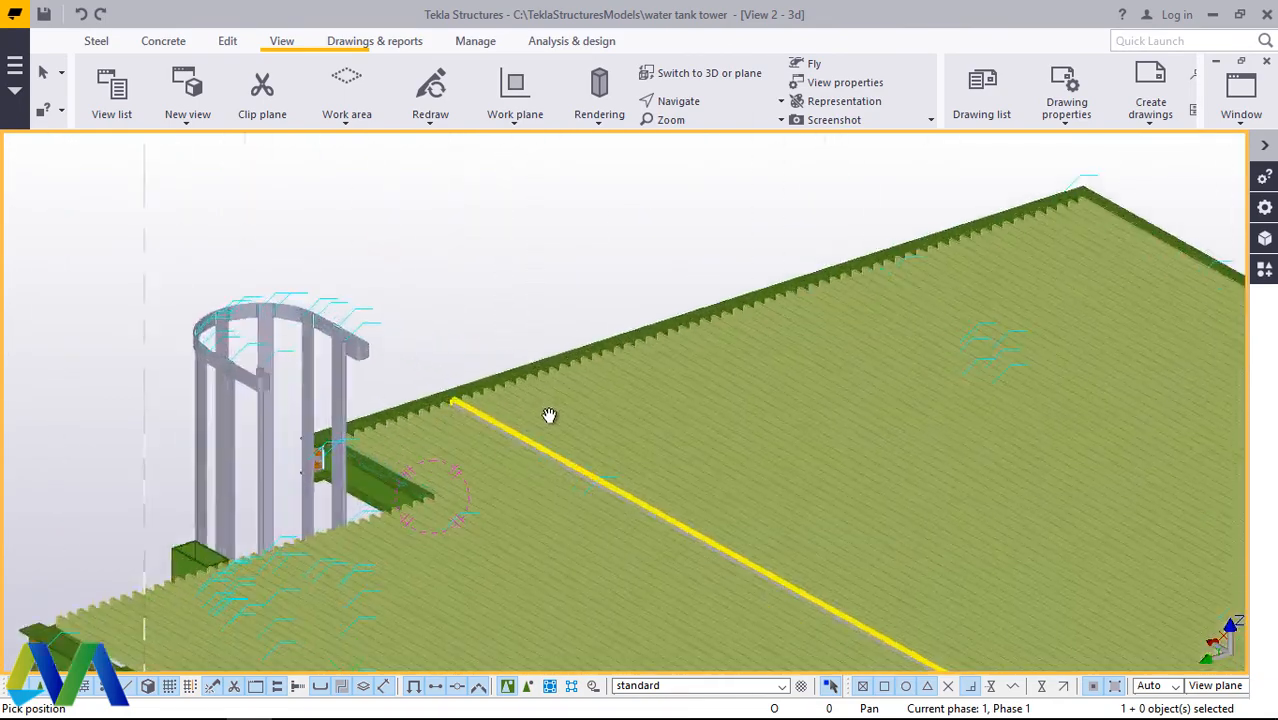
pyautogui.scroll(-10, 621, 333)
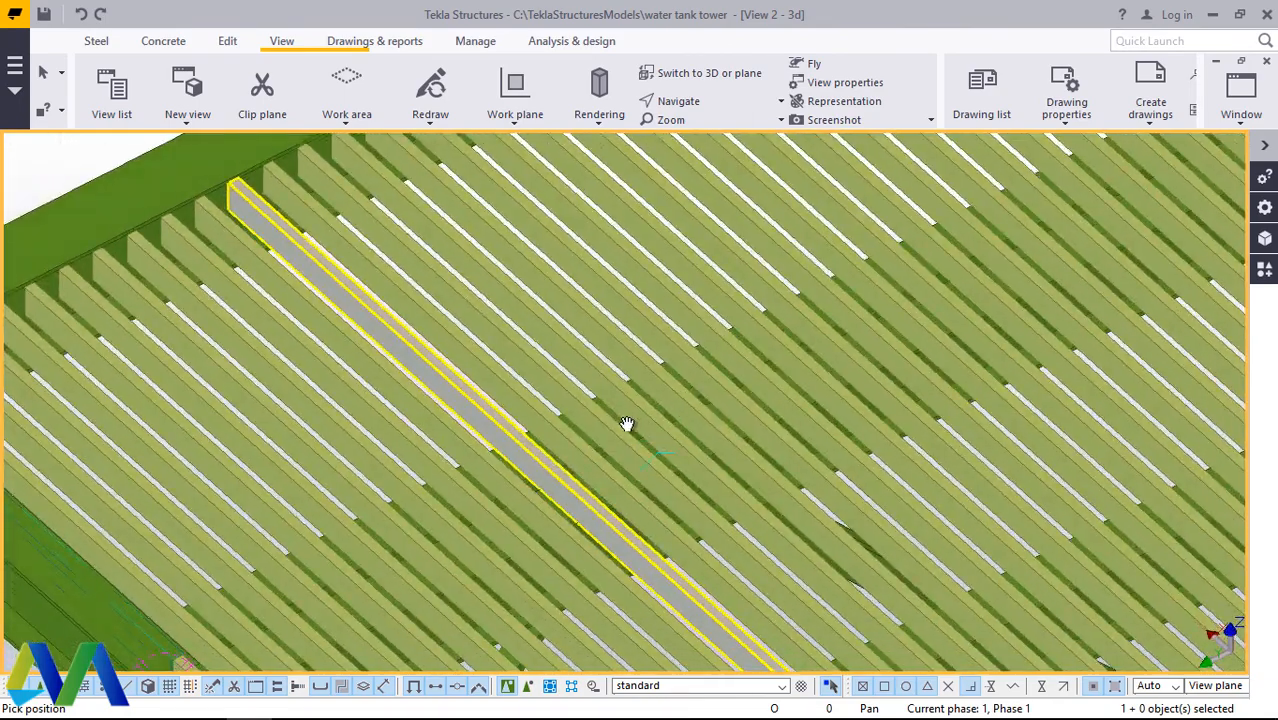
pyautogui.scroll(-5, 585, 450)
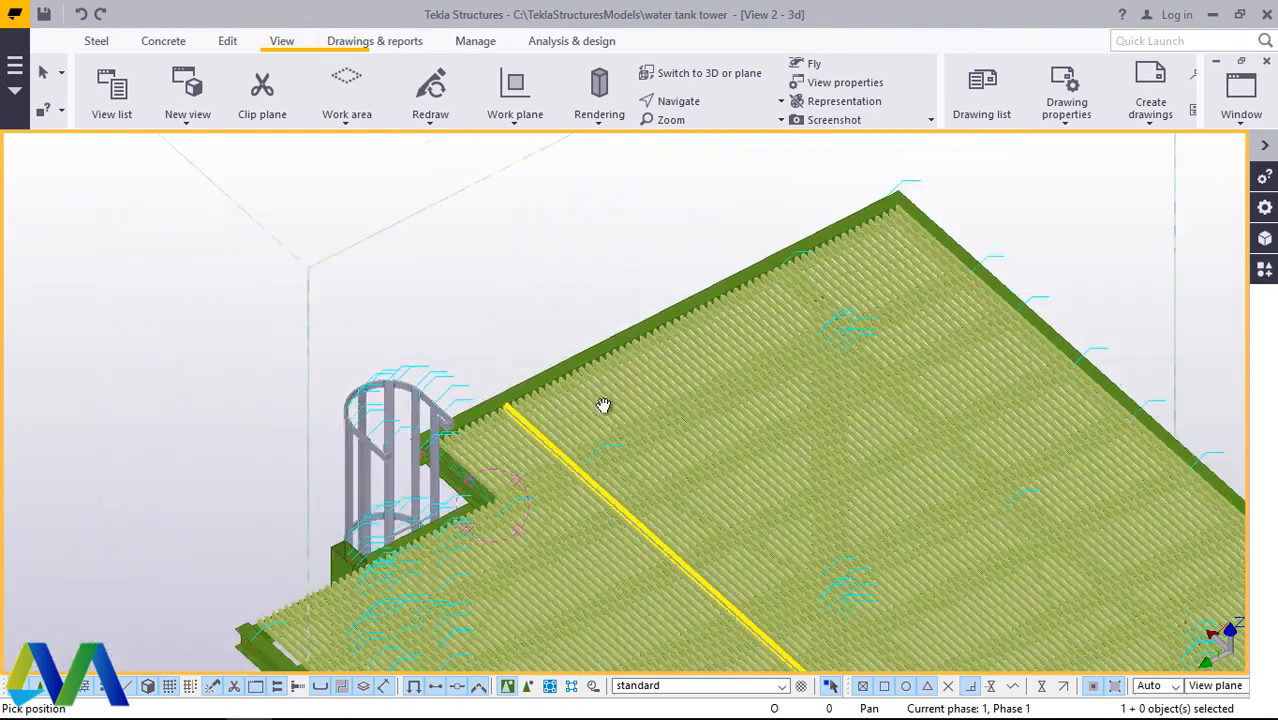
pyautogui.scroll(6, 605, 402)
pyautogui.rightClick(376, 268)
pyautogui.click(420, 280)
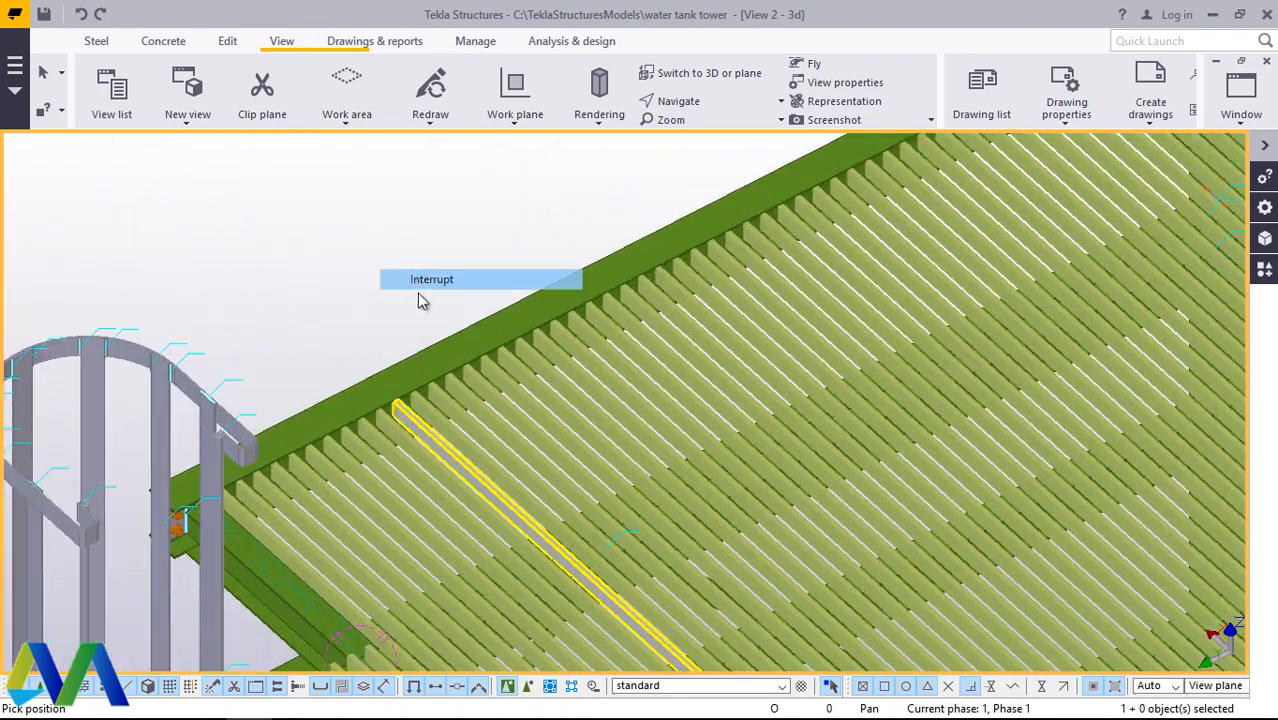
pyautogui.scroll(-3, 600, 465)
pyautogui.scroll(8, 907, 205)
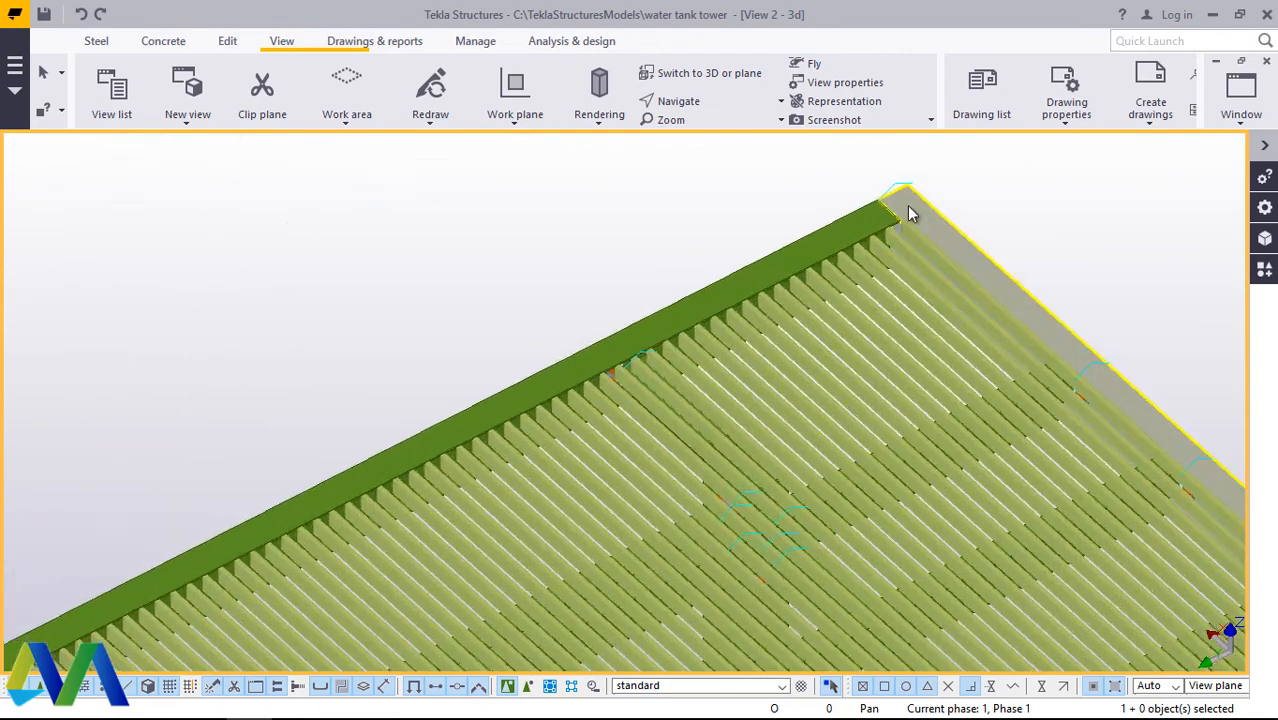
pyautogui.scroll(1, 909, 223)
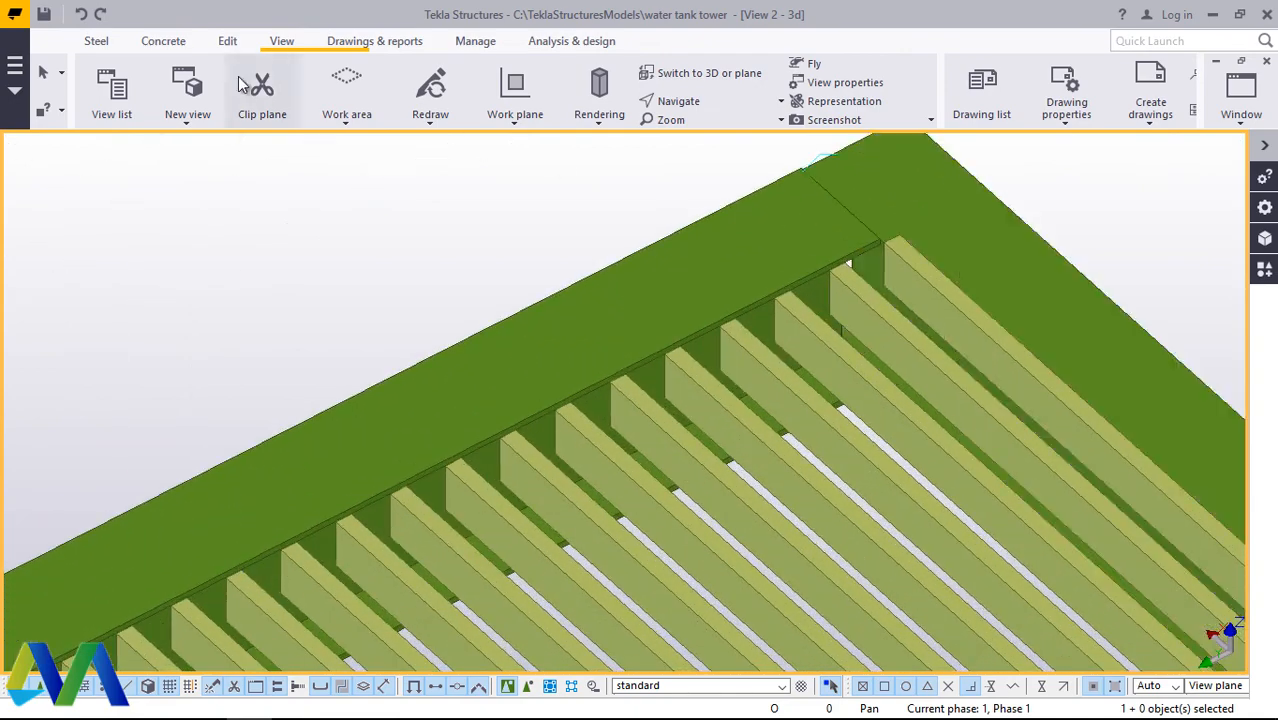
# Step: Place an ALUM_GRTG60*20 beam 4780 mm long across the bar ends, from the outermost bar at the platform corner to the last bar beside the ladder
pyautogui.click(97, 42)
pyautogui.click(158, 118)
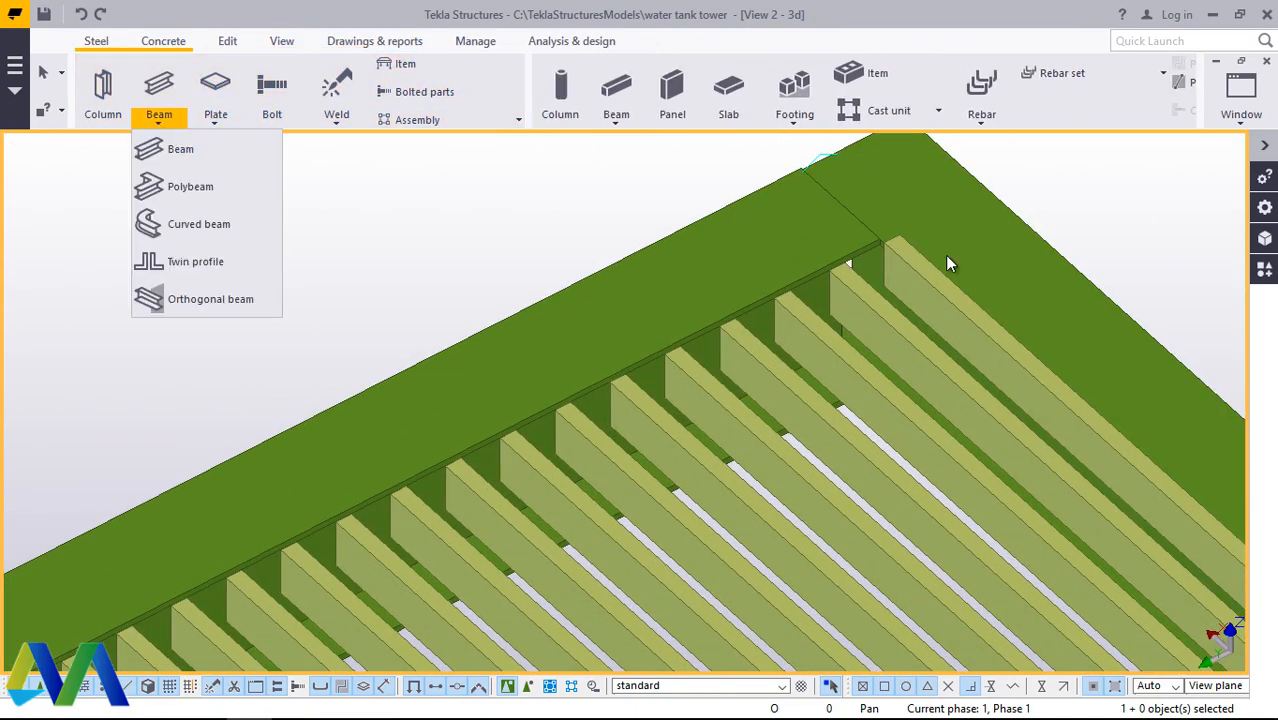
pyautogui.click(178, 148)
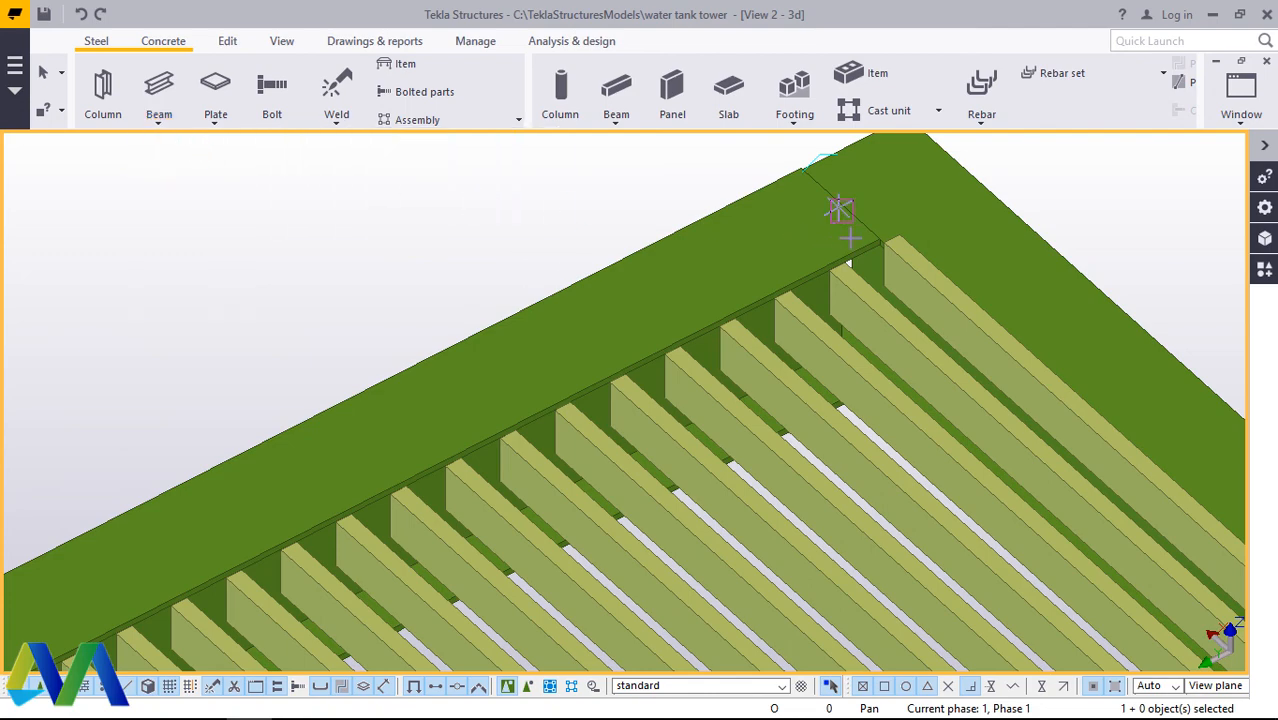
pyautogui.scroll(3, 908, 222)
pyautogui.scroll(1, 908, 222)
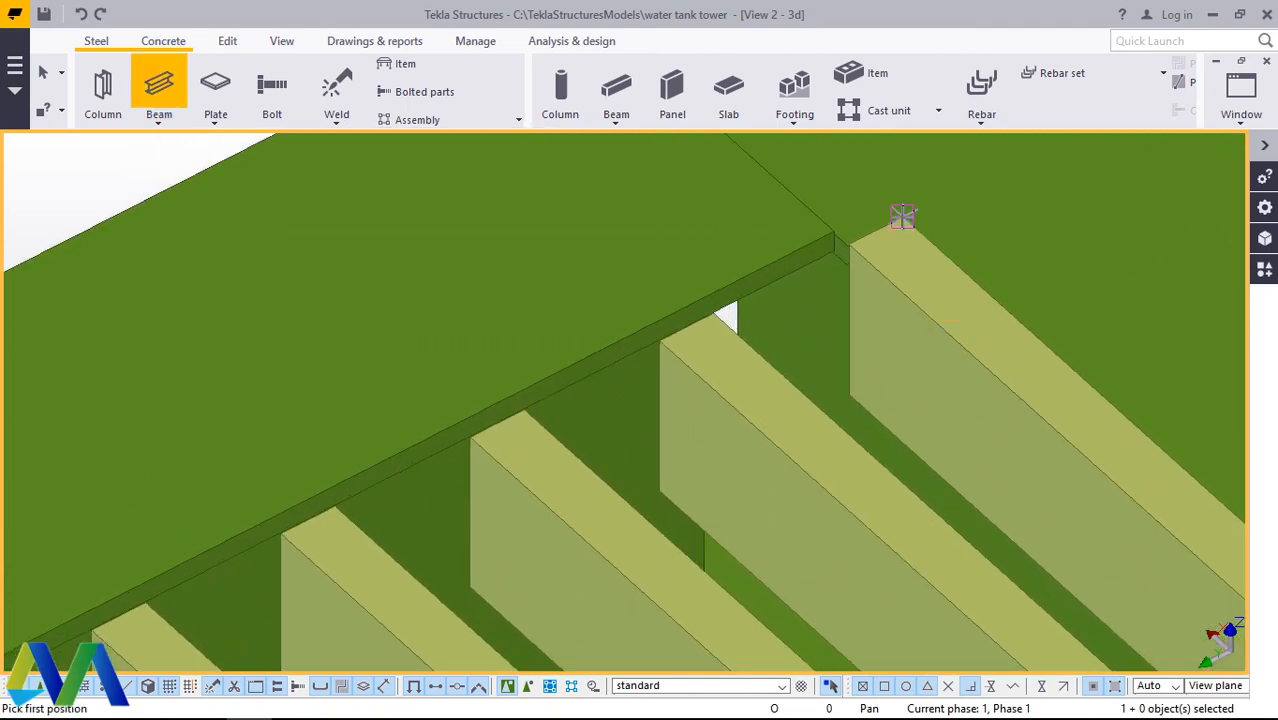
pyautogui.click(901, 233)
pyautogui.scroll(-6, 980, 230)
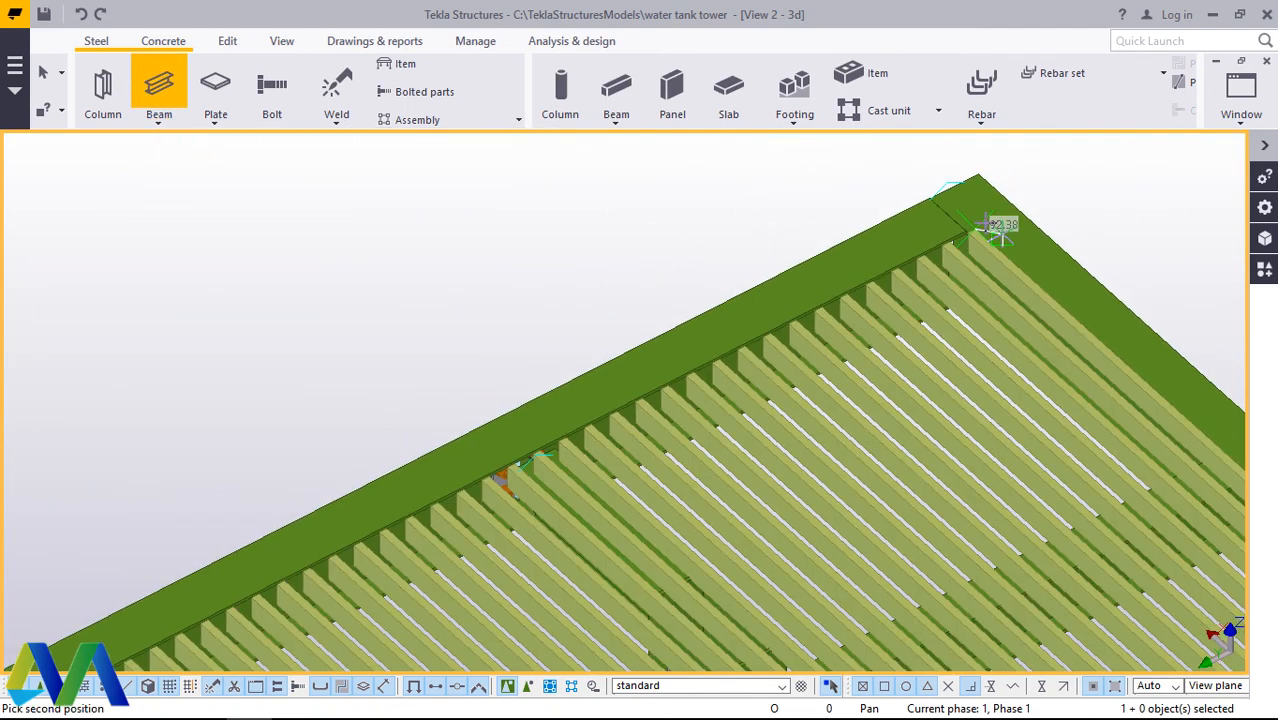
pyautogui.scroll(-2, 662, 408)
pyautogui.scroll(8, 455, 458)
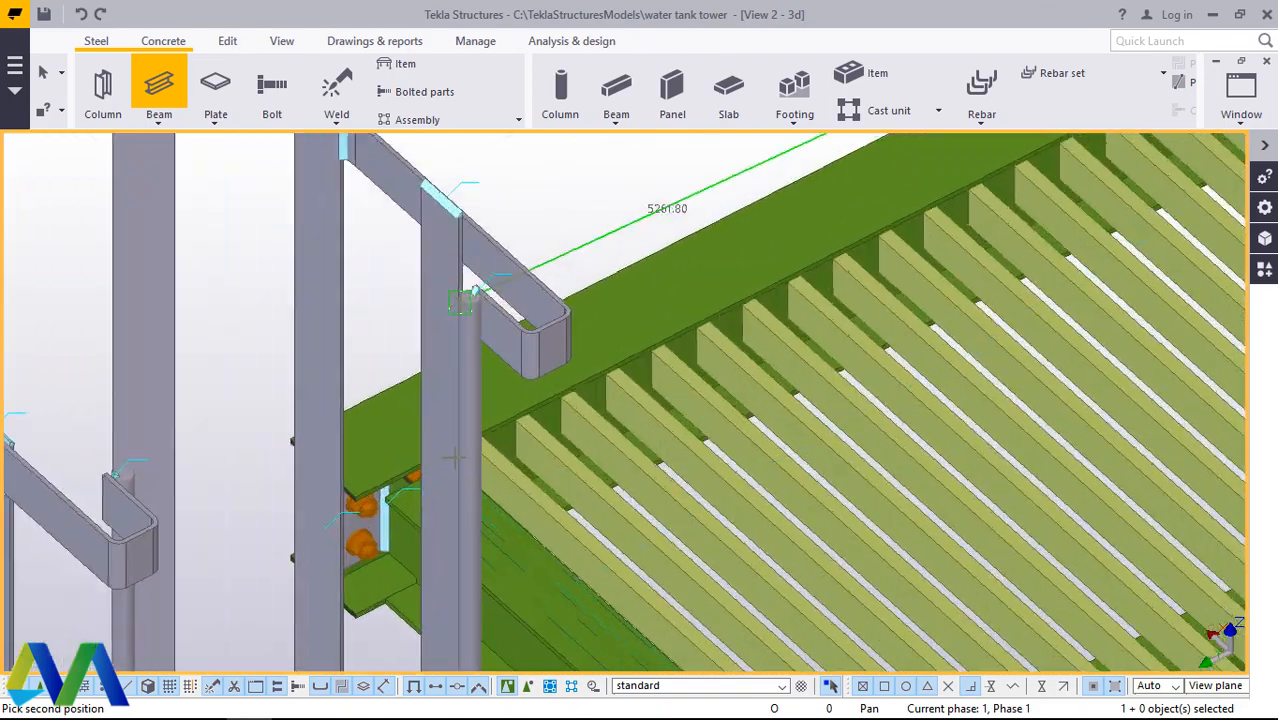
pyautogui.scroll(1, 455, 458)
pyautogui.click(282, 41)
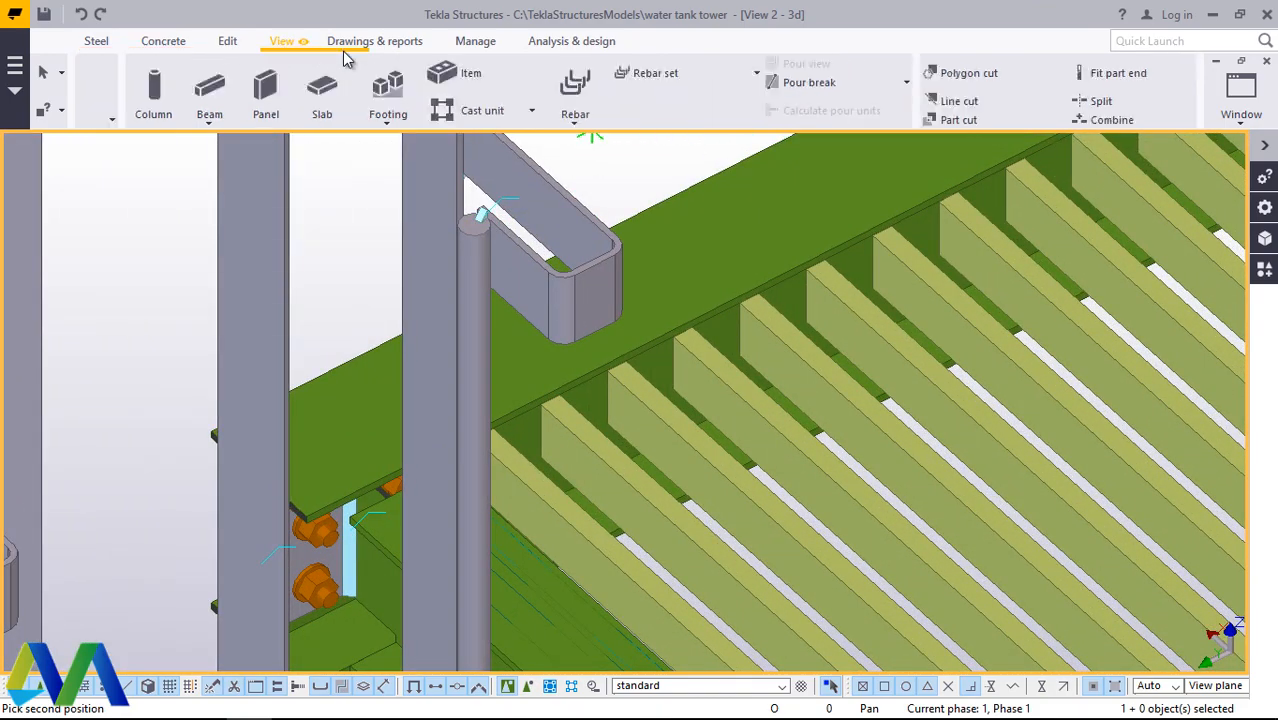
pyautogui.click(684, 103)
pyautogui.click(705, 133)
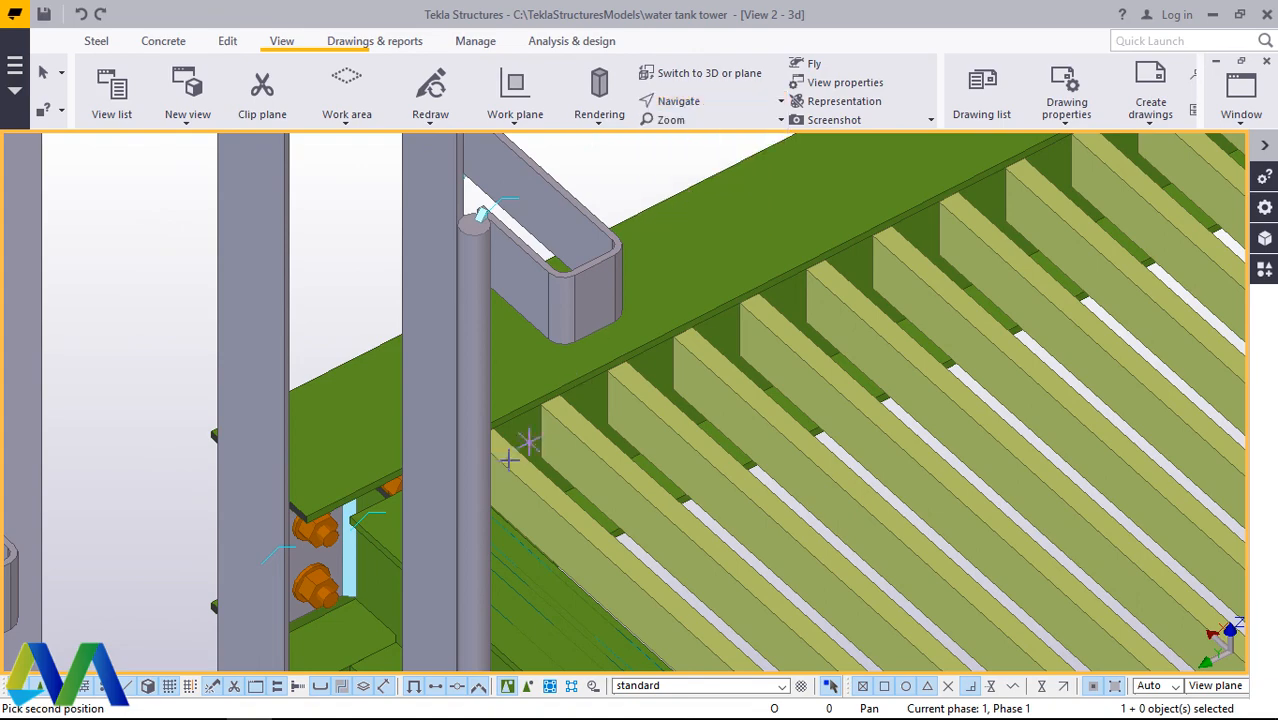
pyautogui.moveTo(508, 479); pyautogui.dragTo(580, 450)
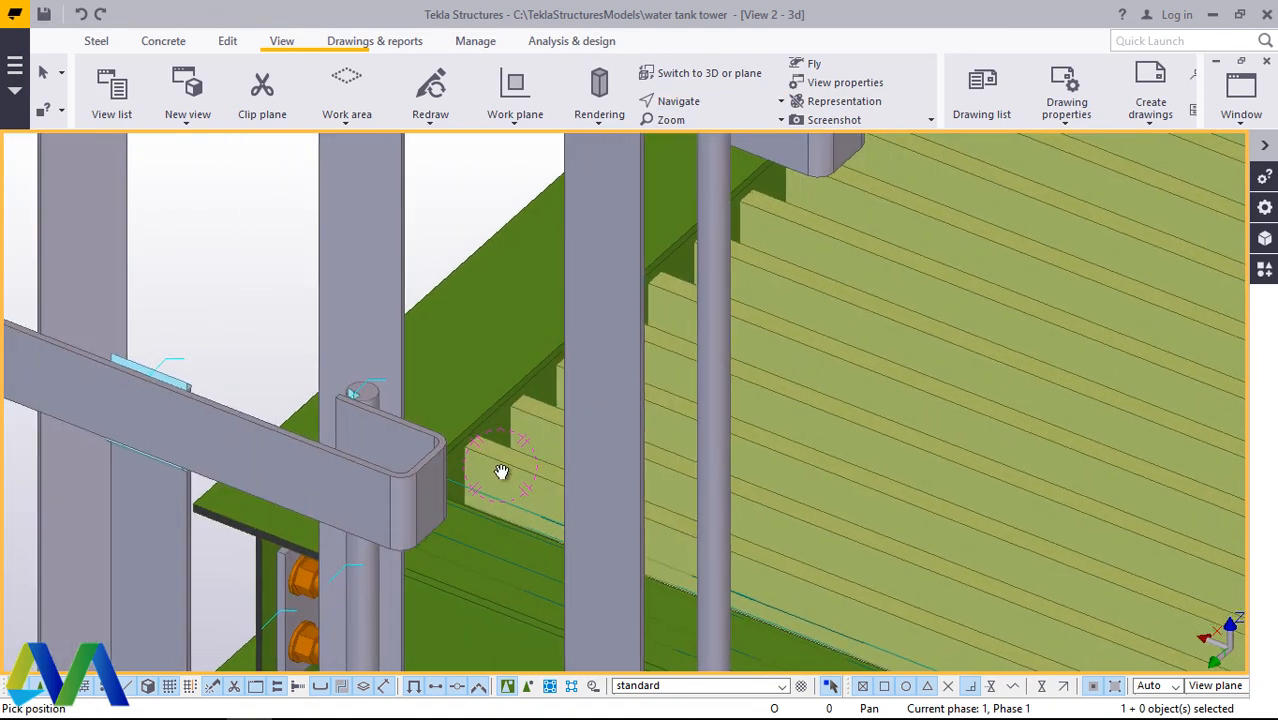
pyautogui.scroll(5, 478, 468)
pyautogui.rightClick(495, 314)
pyautogui.click(536, 331)
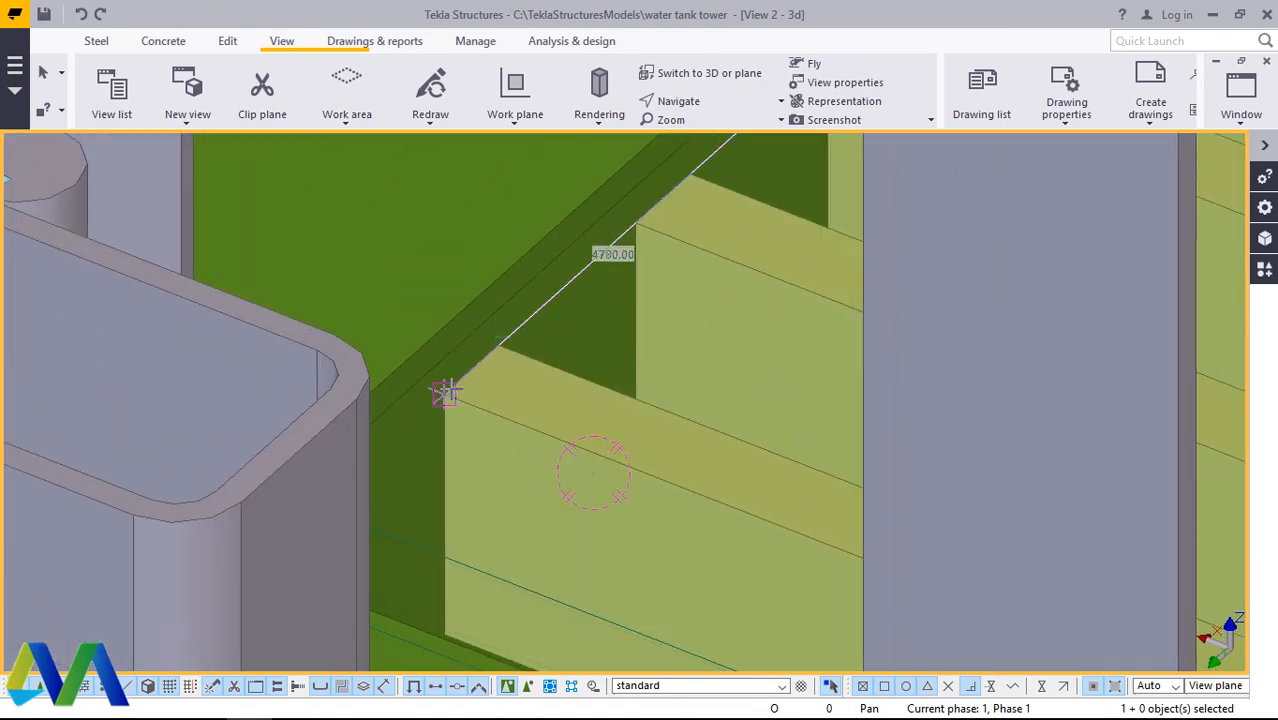
pyautogui.scroll(1, 445, 392)
pyautogui.rightClick(558, 340)
pyautogui.click(590, 360)
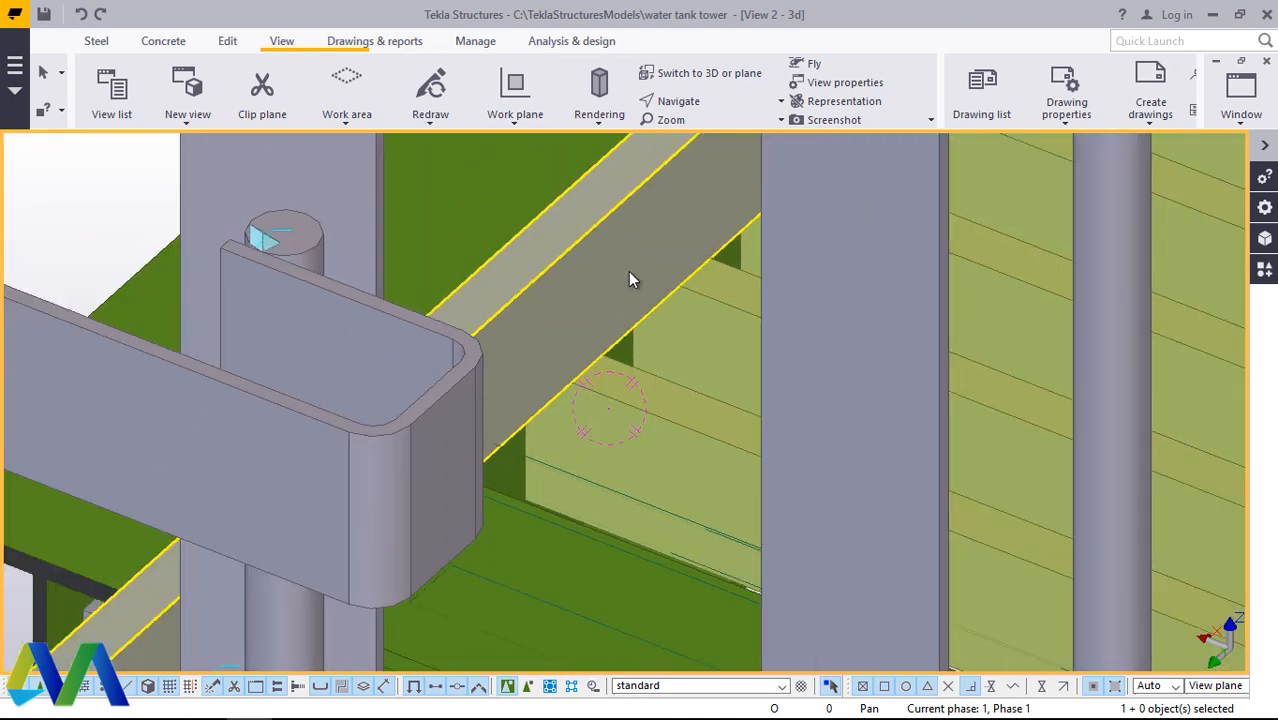
# Step: Set the end offset Dx of the new cross bar to 0, with its position on plane Left, rotation Top and depth Front
pyautogui.doubleClick(628, 271)
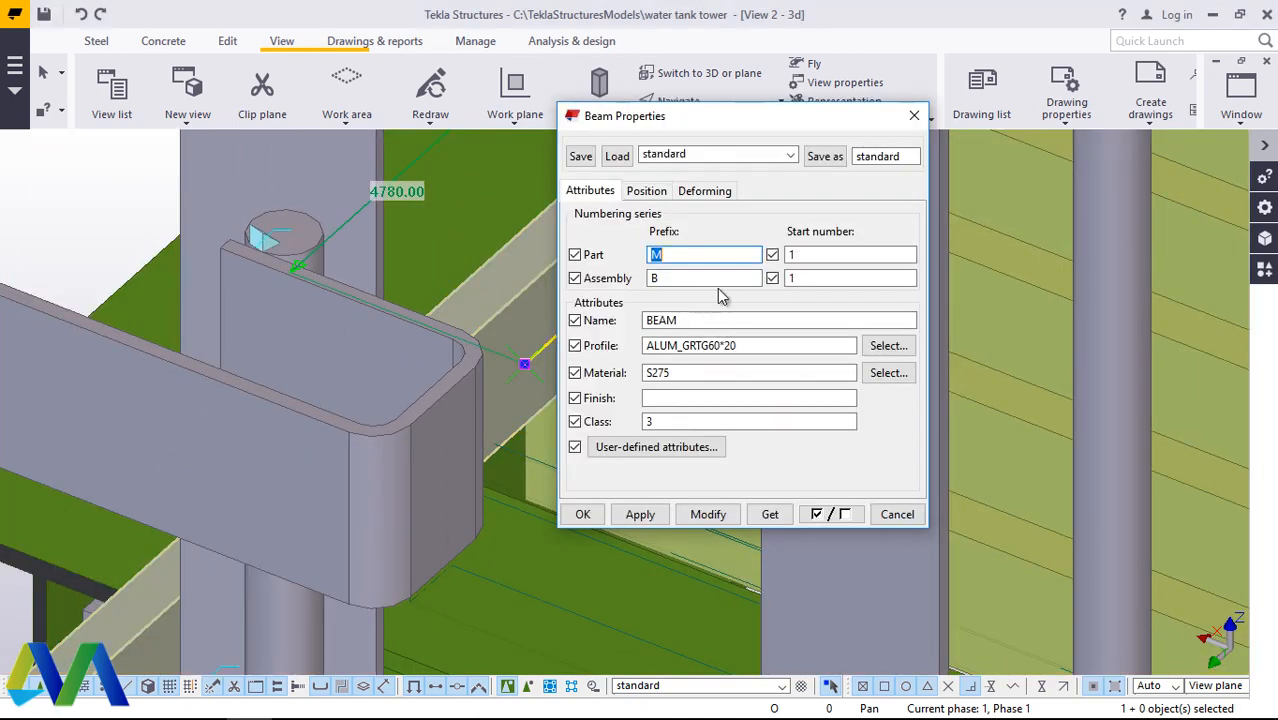
pyautogui.click(650, 192)
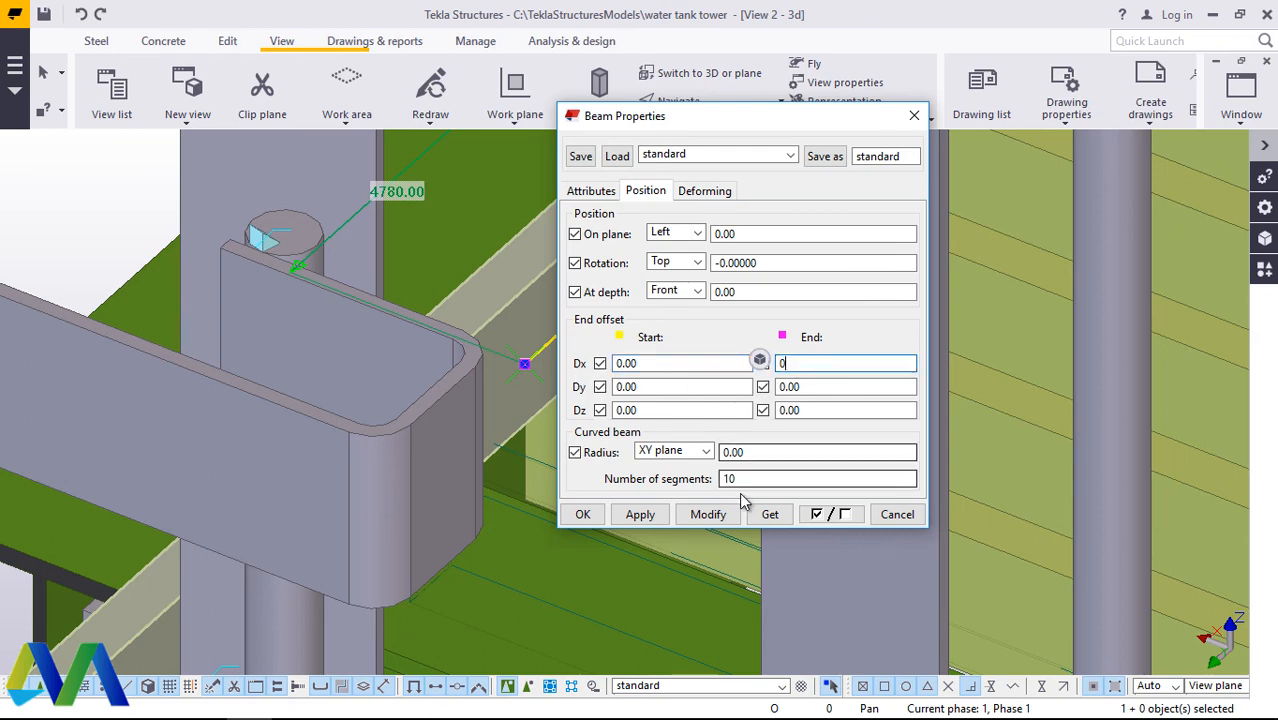
pyautogui.click(582, 514)
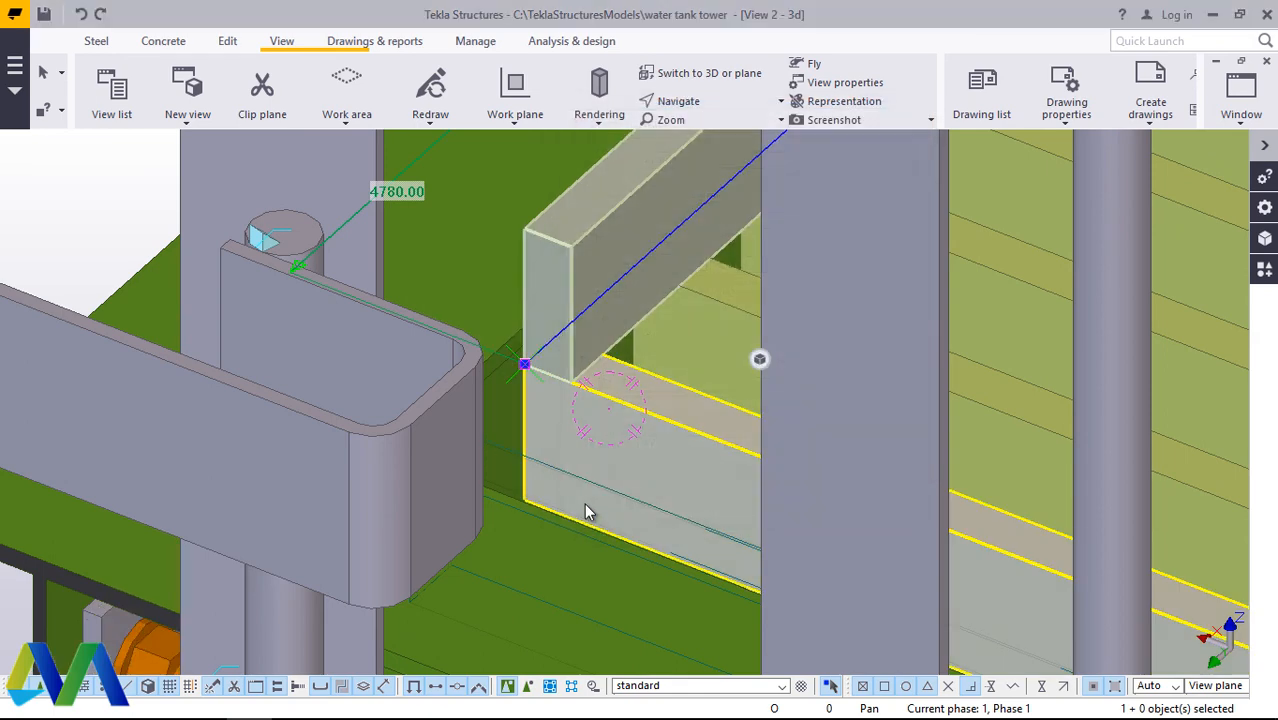
# Step: Change the new cross bar's profile to HEX60, taken from the variable profiles in the profile catalog
pyautogui.scroll(2, 615, 295)
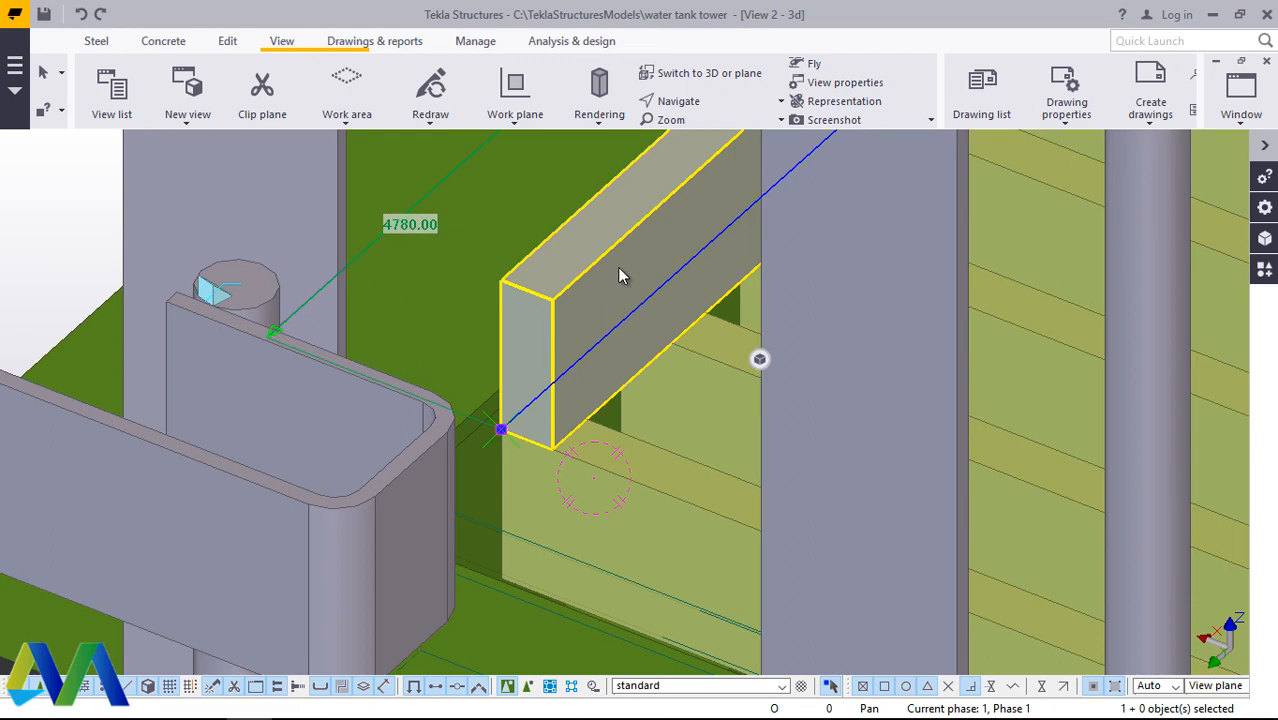
pyautogui.doubleClick(620, 274)
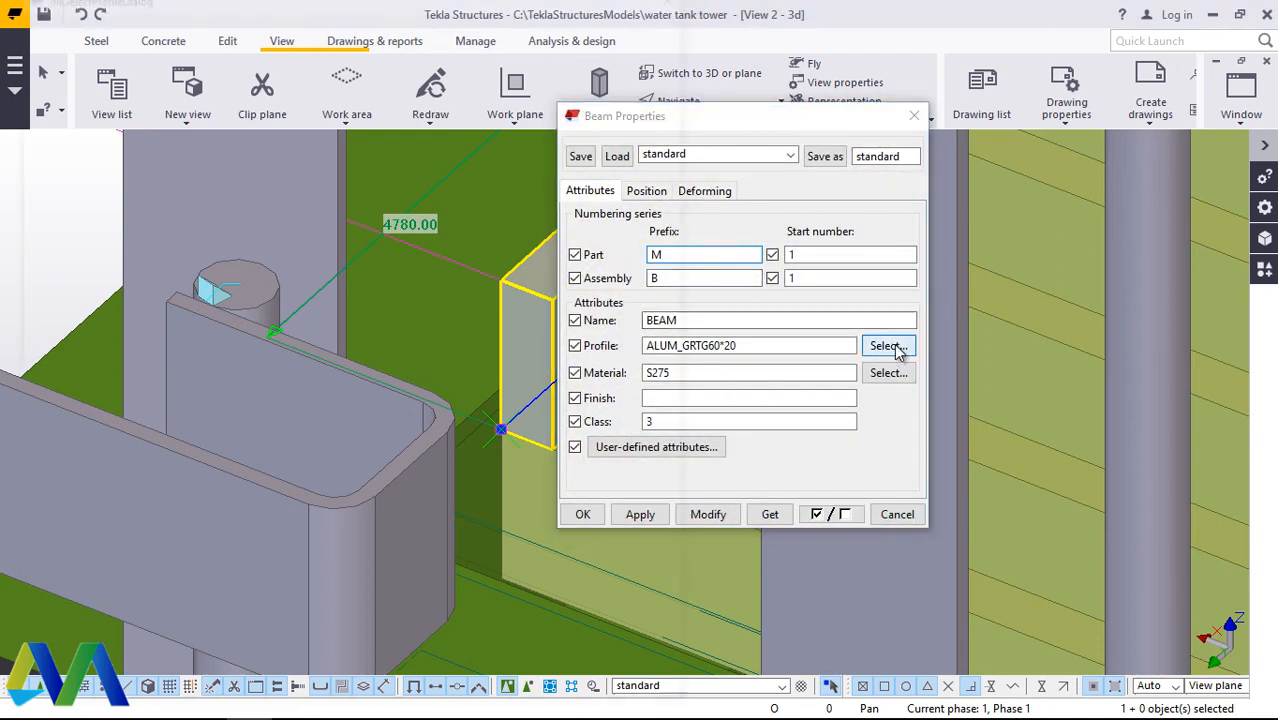
pyautogui.click(890, 346)
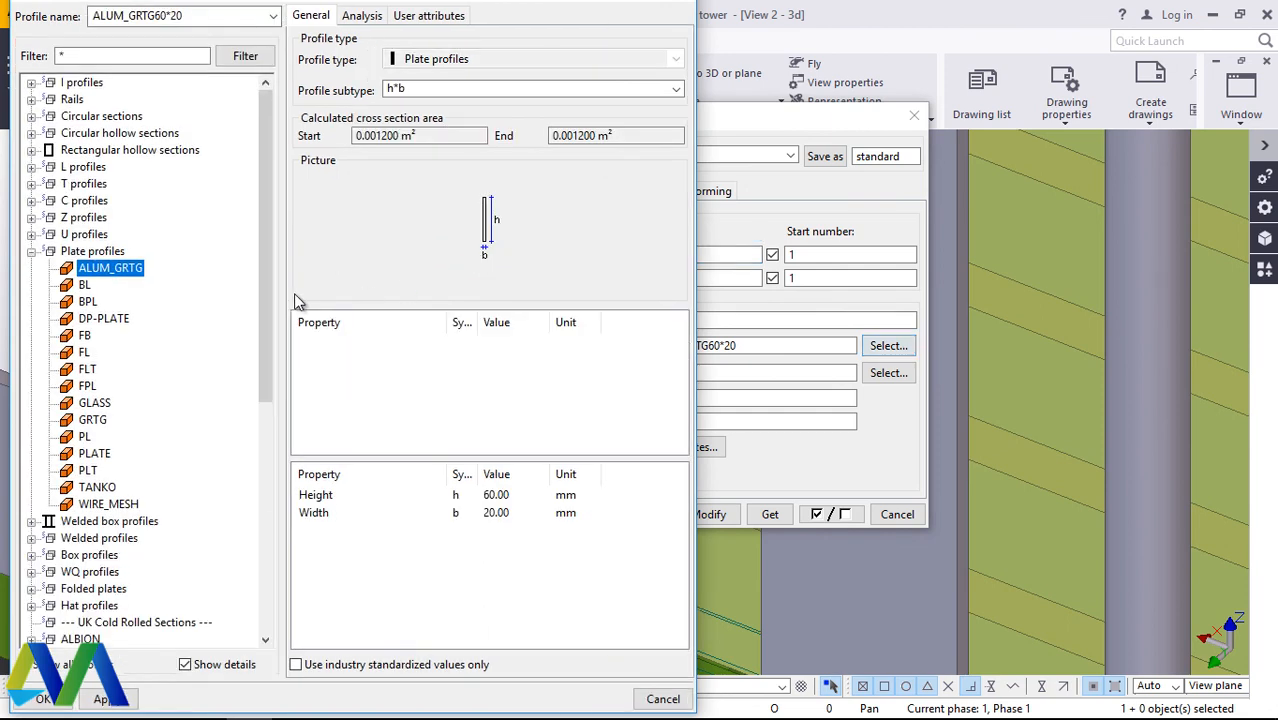
pyautogui.scroll(-3, 175, 272)
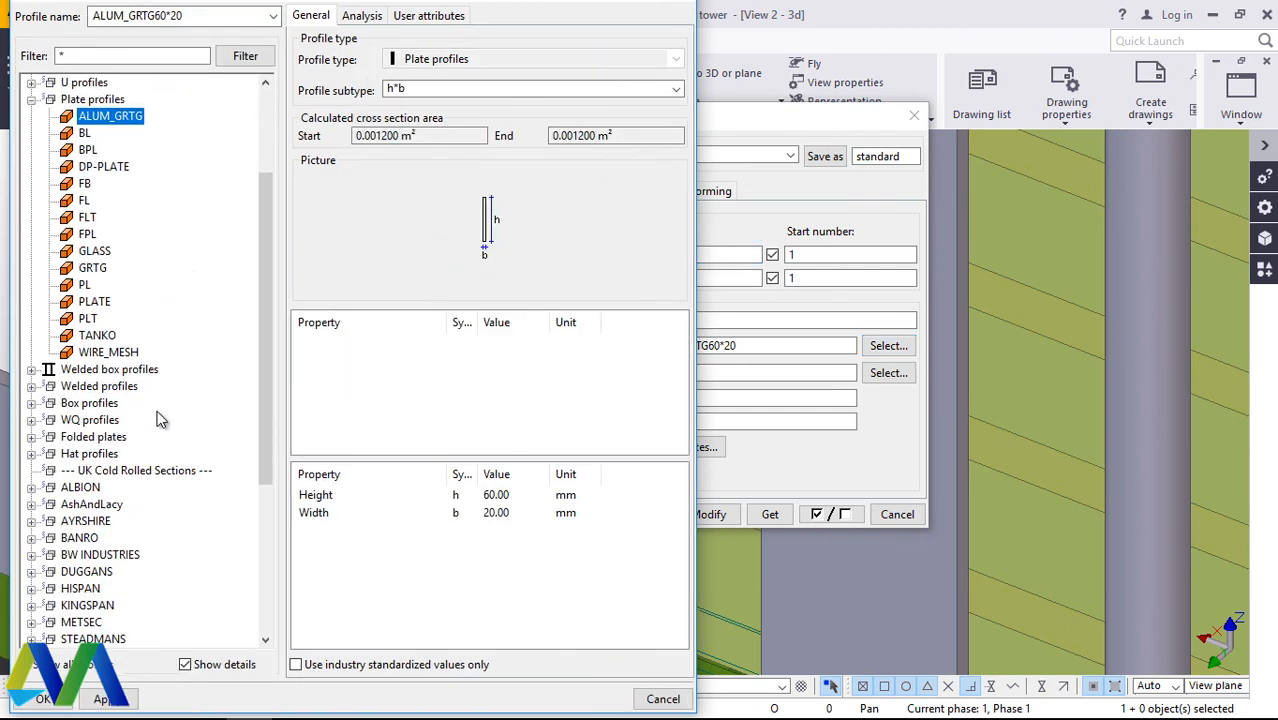
pyautogui.scroll(-3, 175, 390)
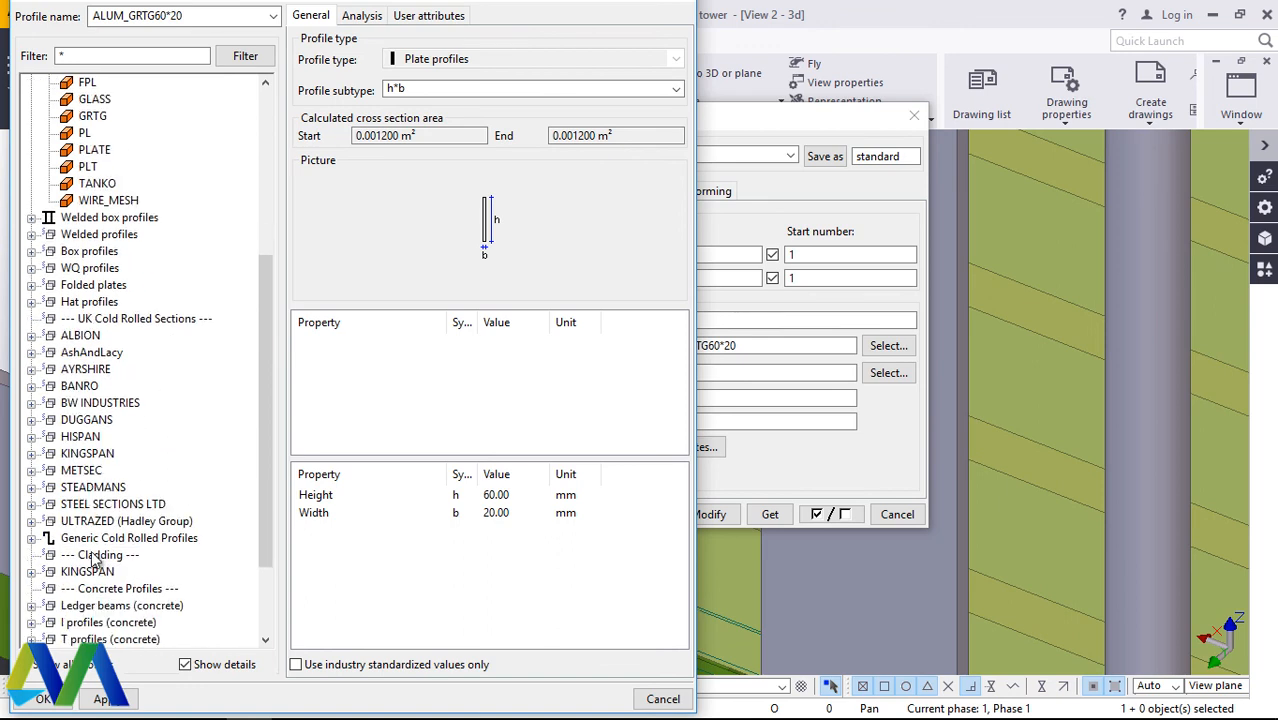
pyautogui.scroll(-2, 133, 510)
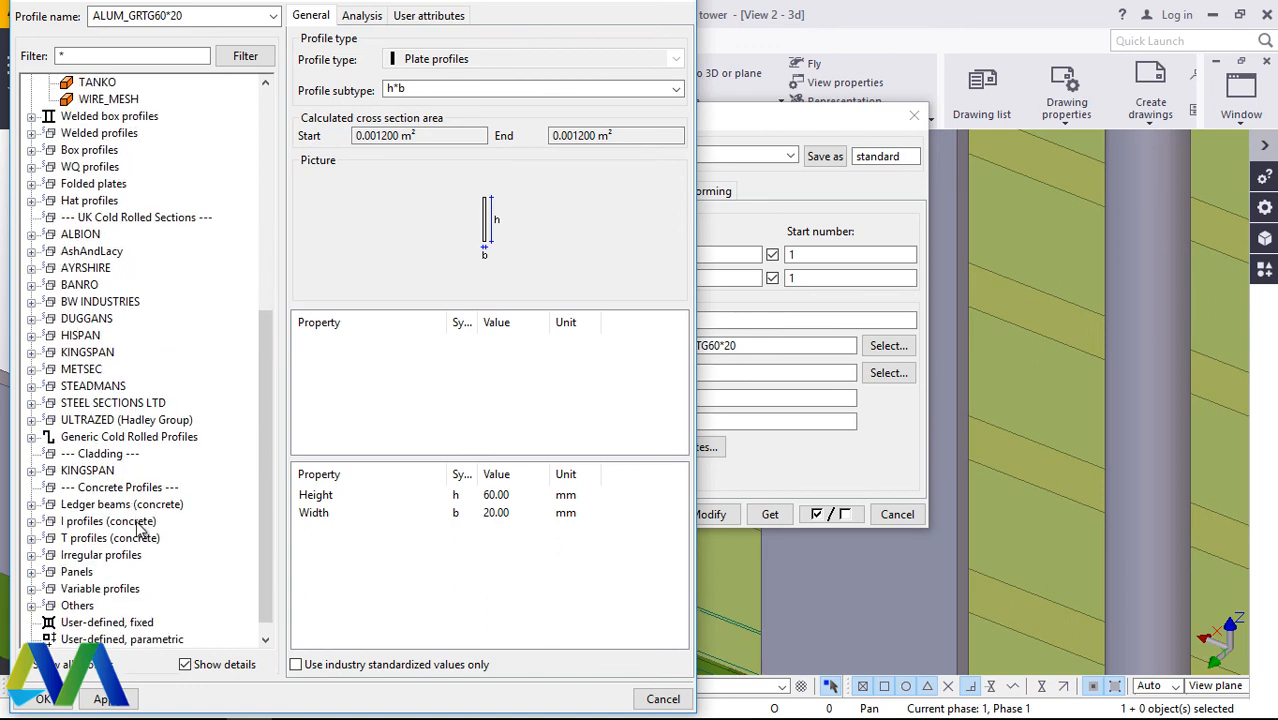
pyautogui.click(31, 589)
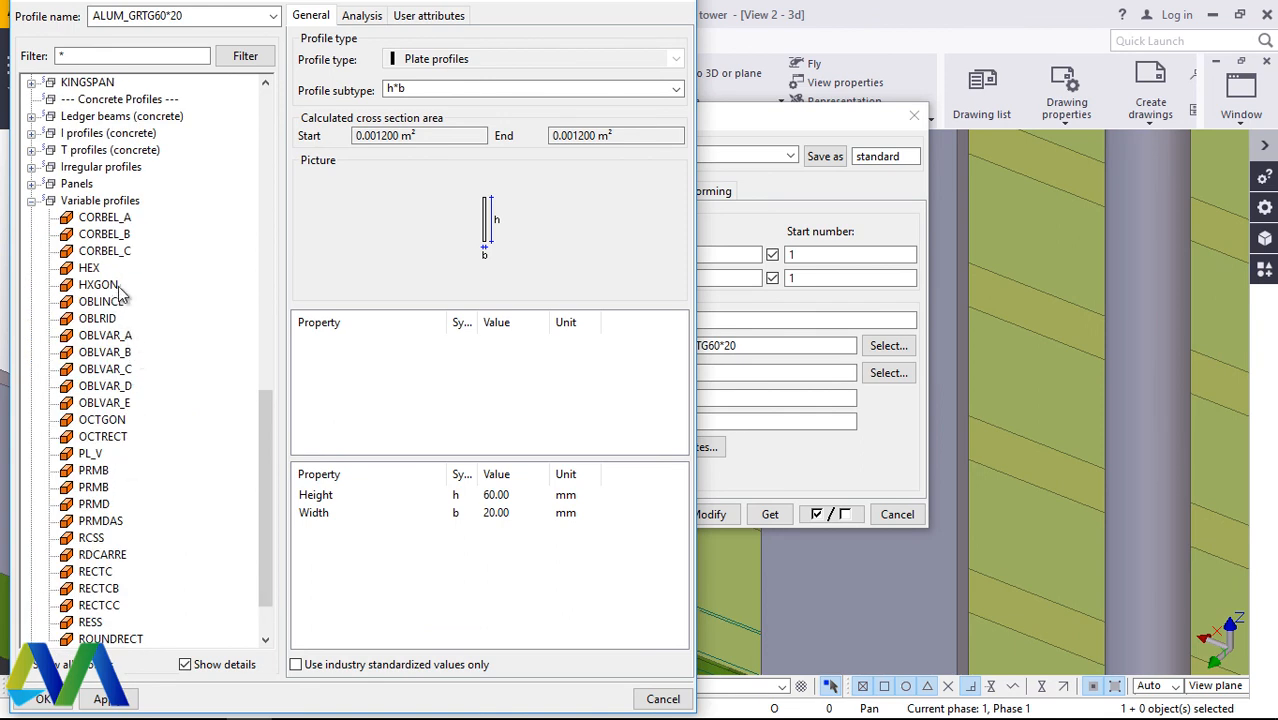
pyautogui.click(92, 270)
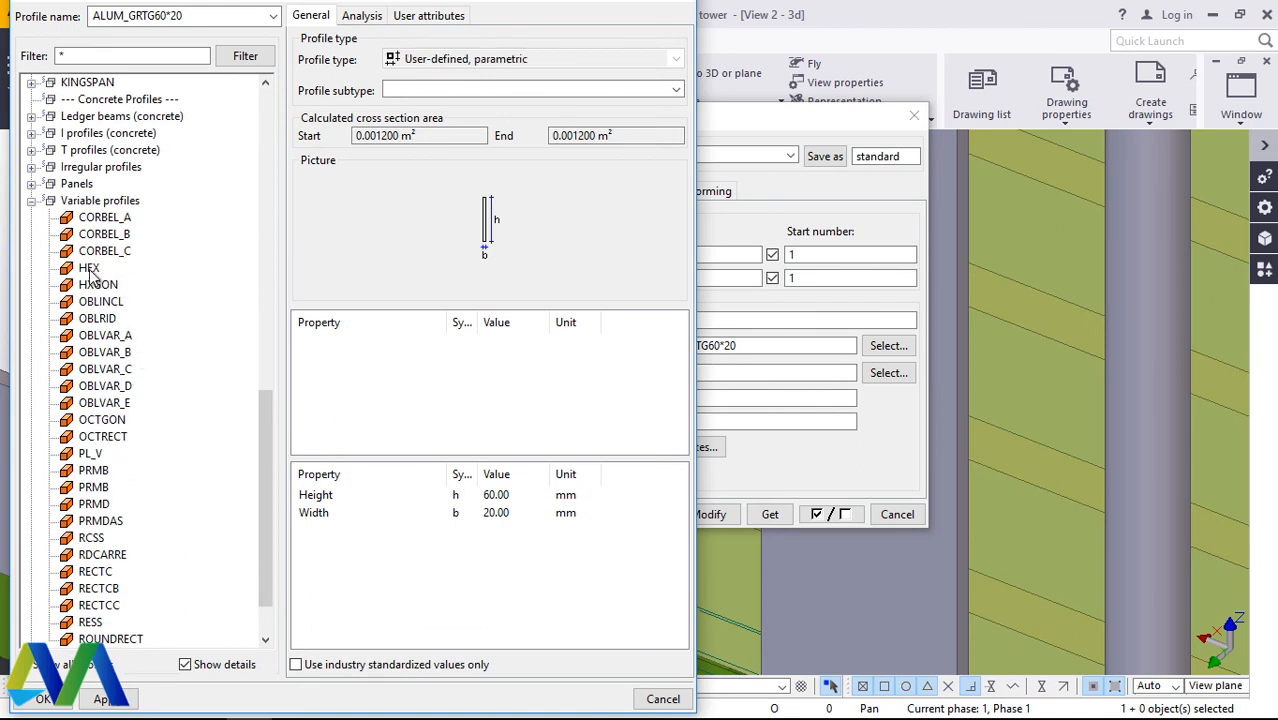
pyautogui.click(107, 699)
pyautogui.click(43, 699)
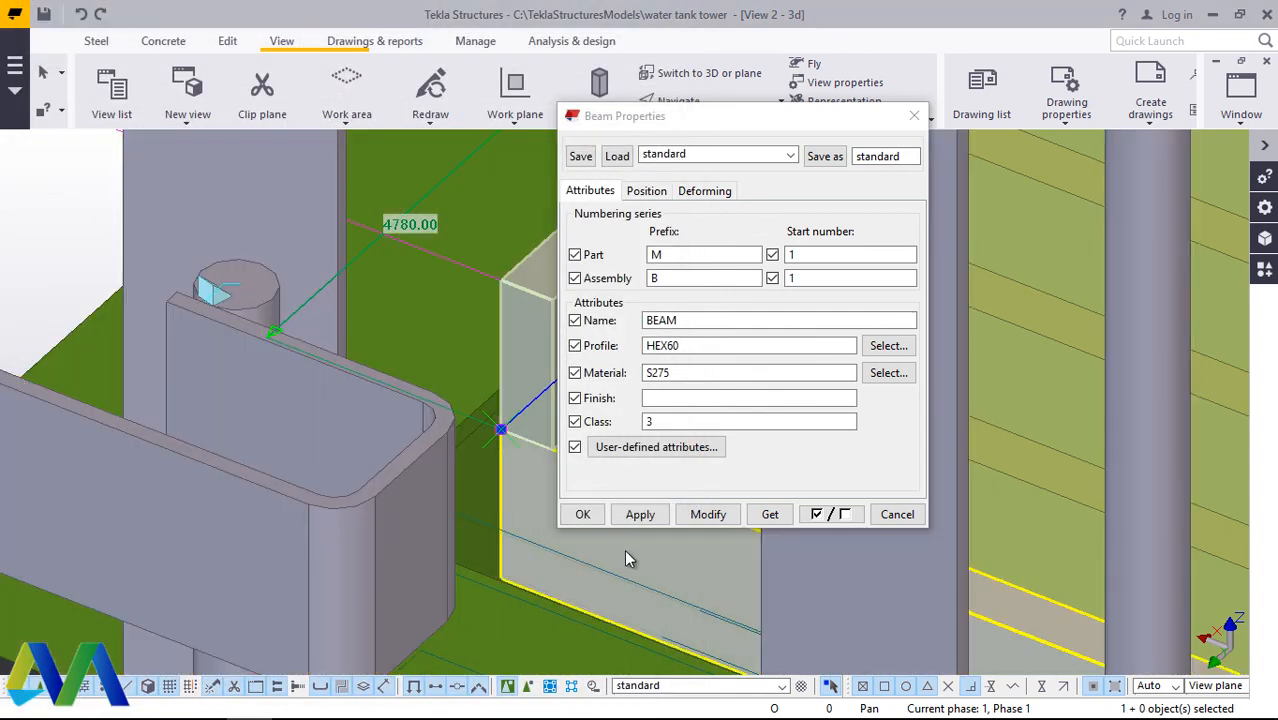
pyautogui.click(706, 515)
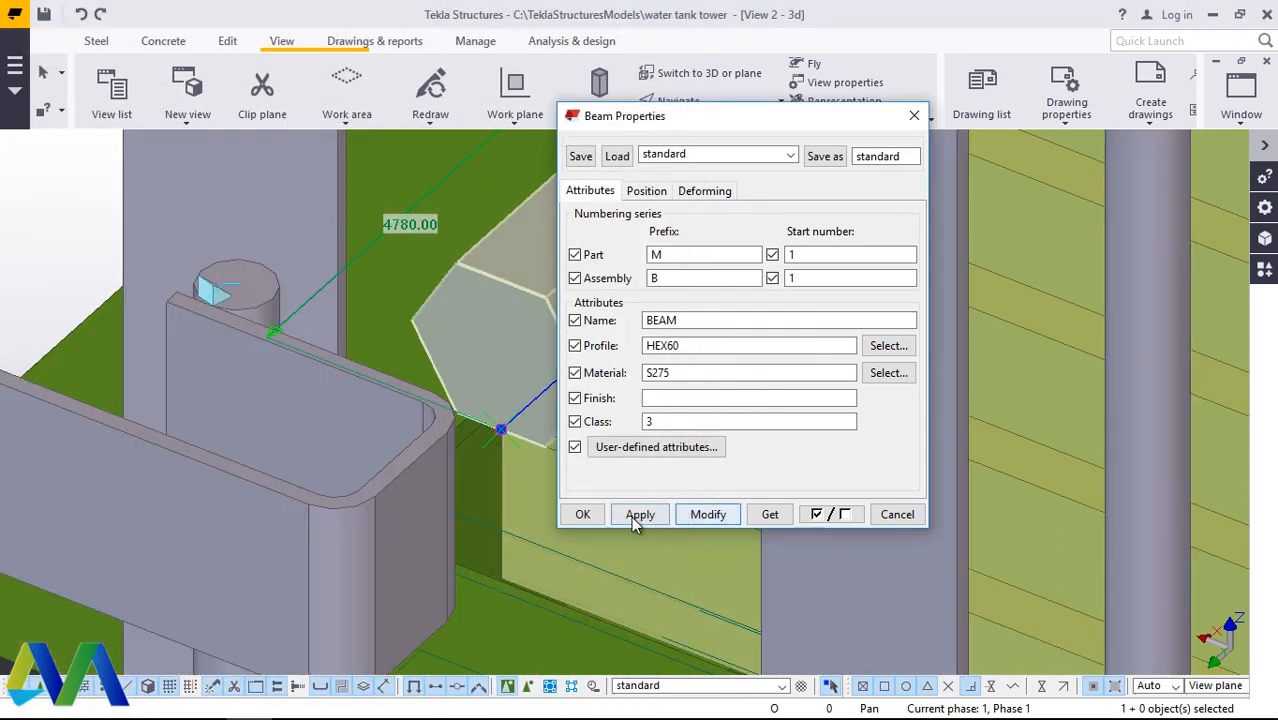
# Step: Resize the hexagonal cross bar's profile, trying HEX20 first and settling on HEX30
pyautogui.moveTo(678, 121); pyautogui.dragTo(975, 152)
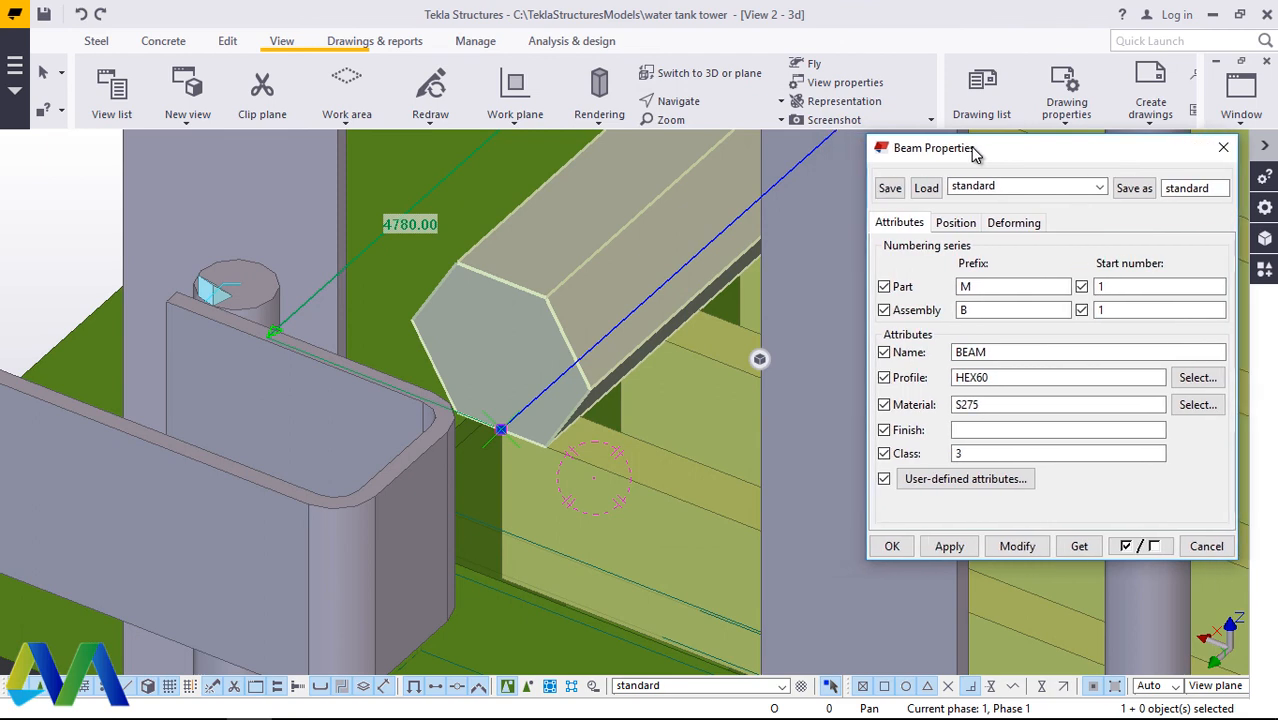
pyautogui.click(995, 377)
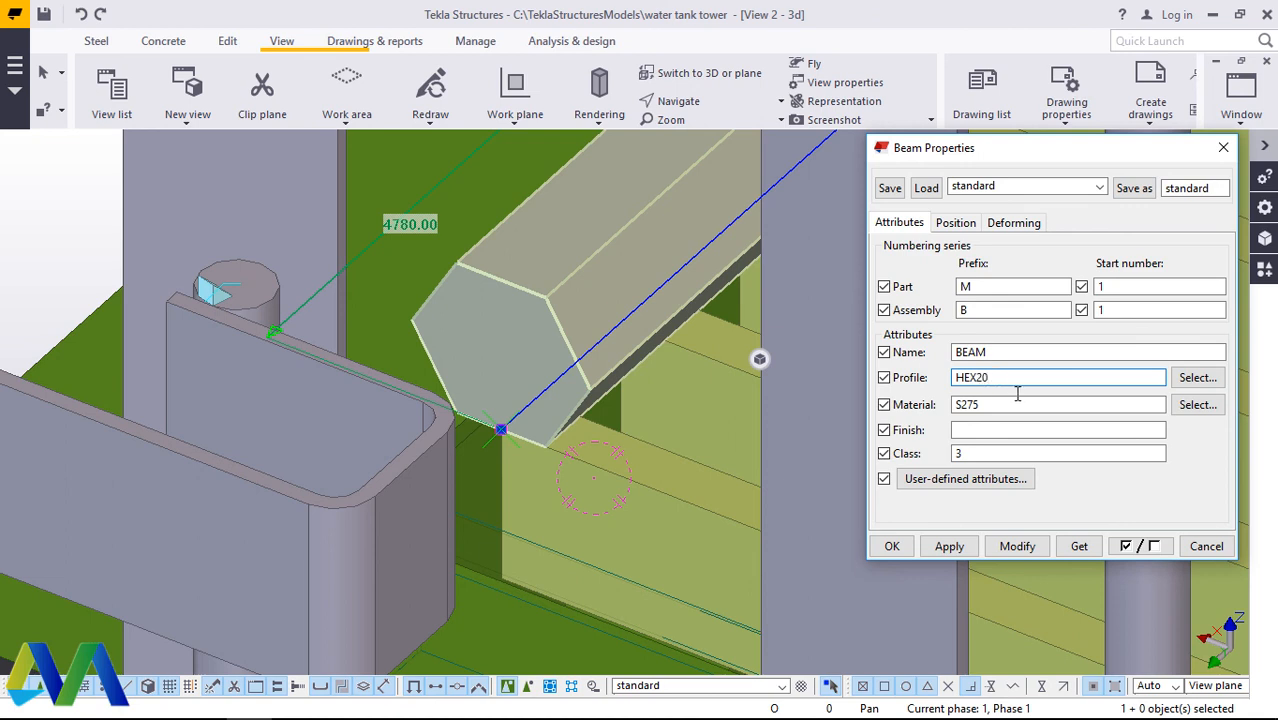
pyautogui.click(1017, 547)
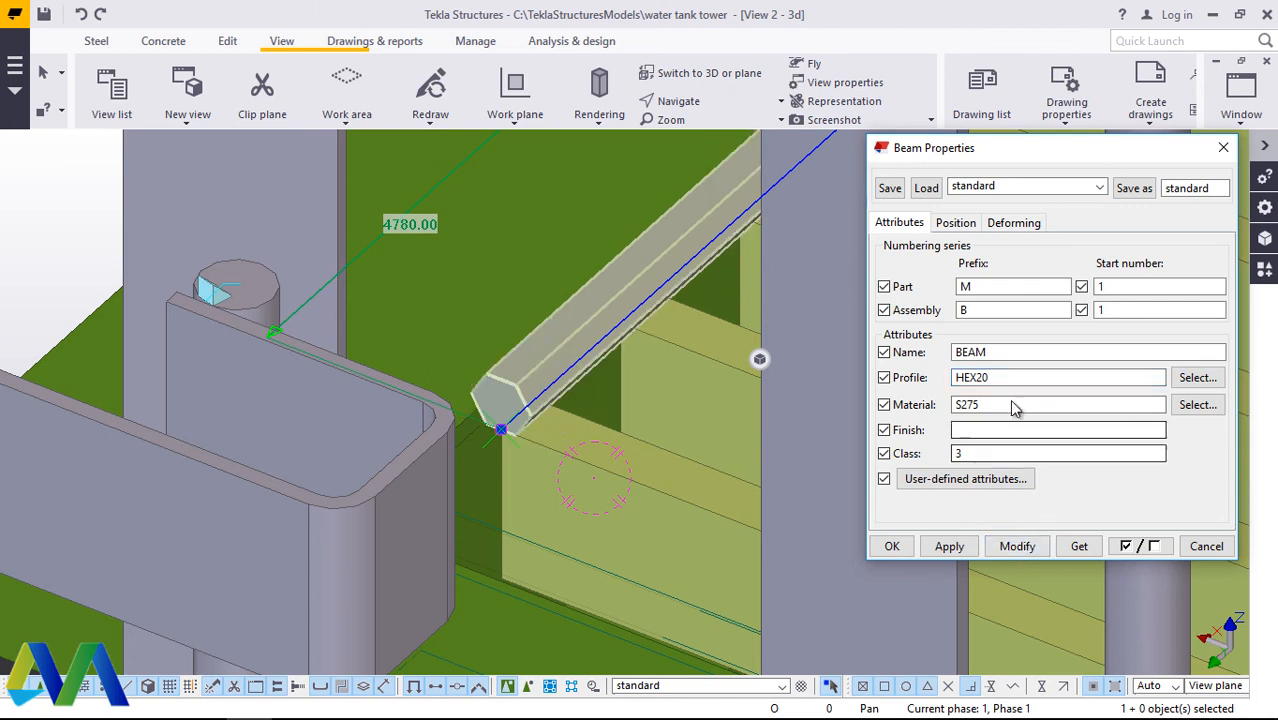
pyautogui.click(985, 378)
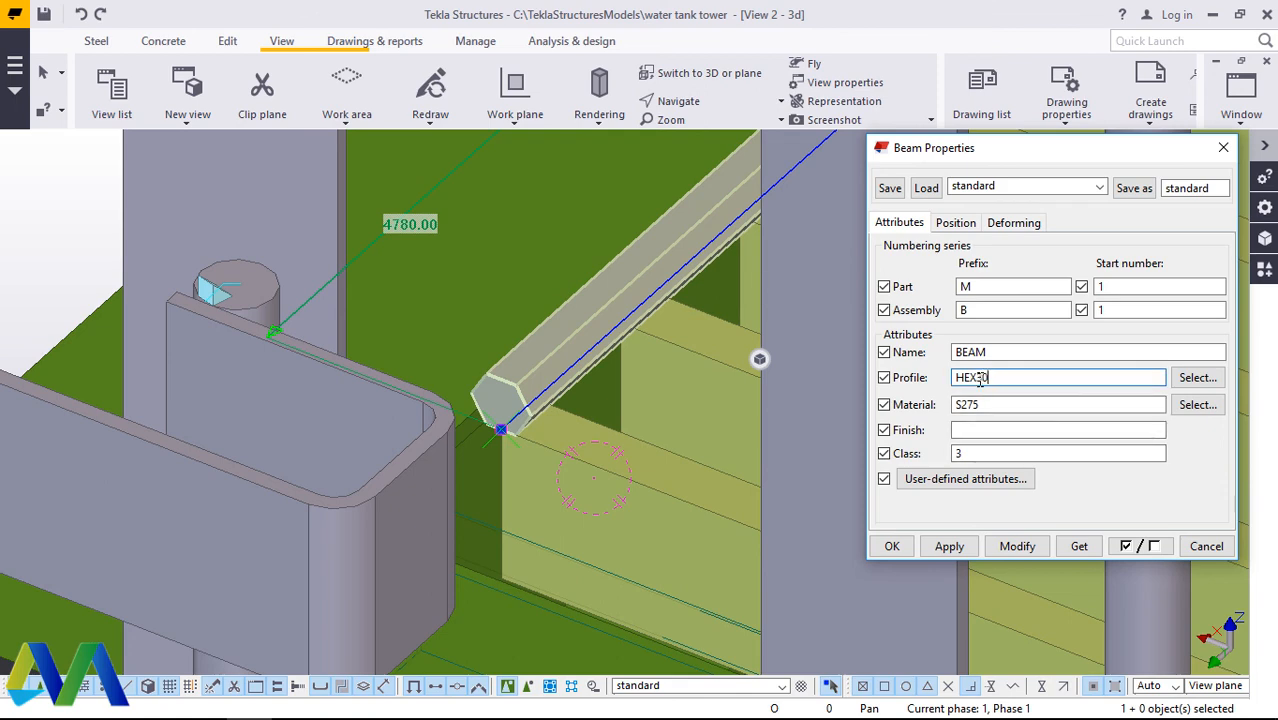
pyautogui.click(1017, 546)
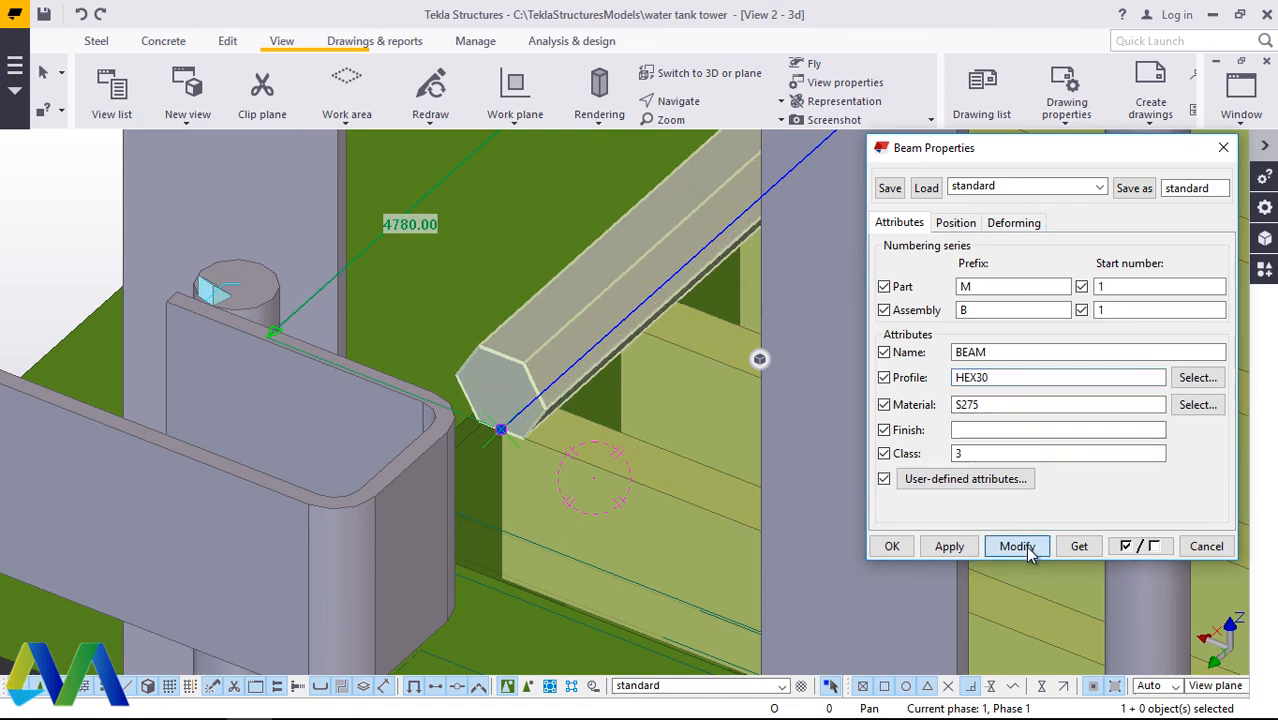
# Step: Set the HEX30 cross bar's position at depth to Behind so it sits down into the grating bars
pyautogui.click(957, 226)
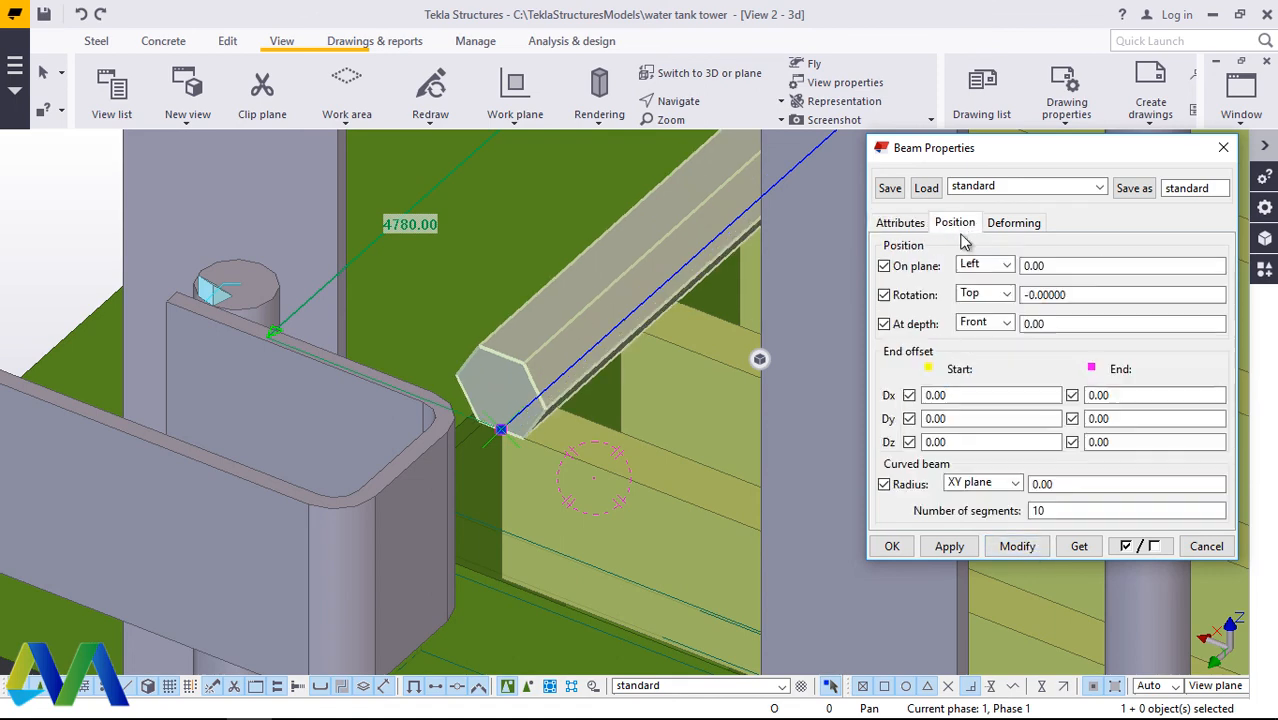
pyautogui.click(1008, 323)
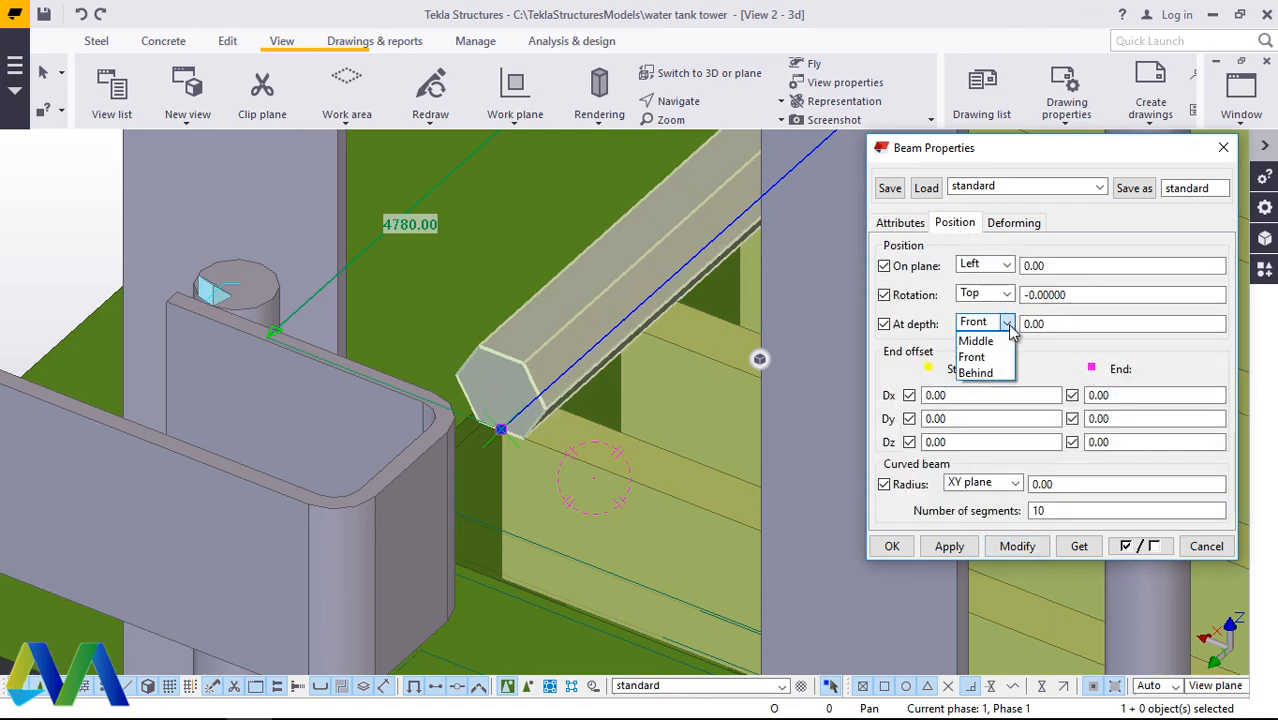
pyautogui.click(975, 375)
pyautogui.click(1016, 552)
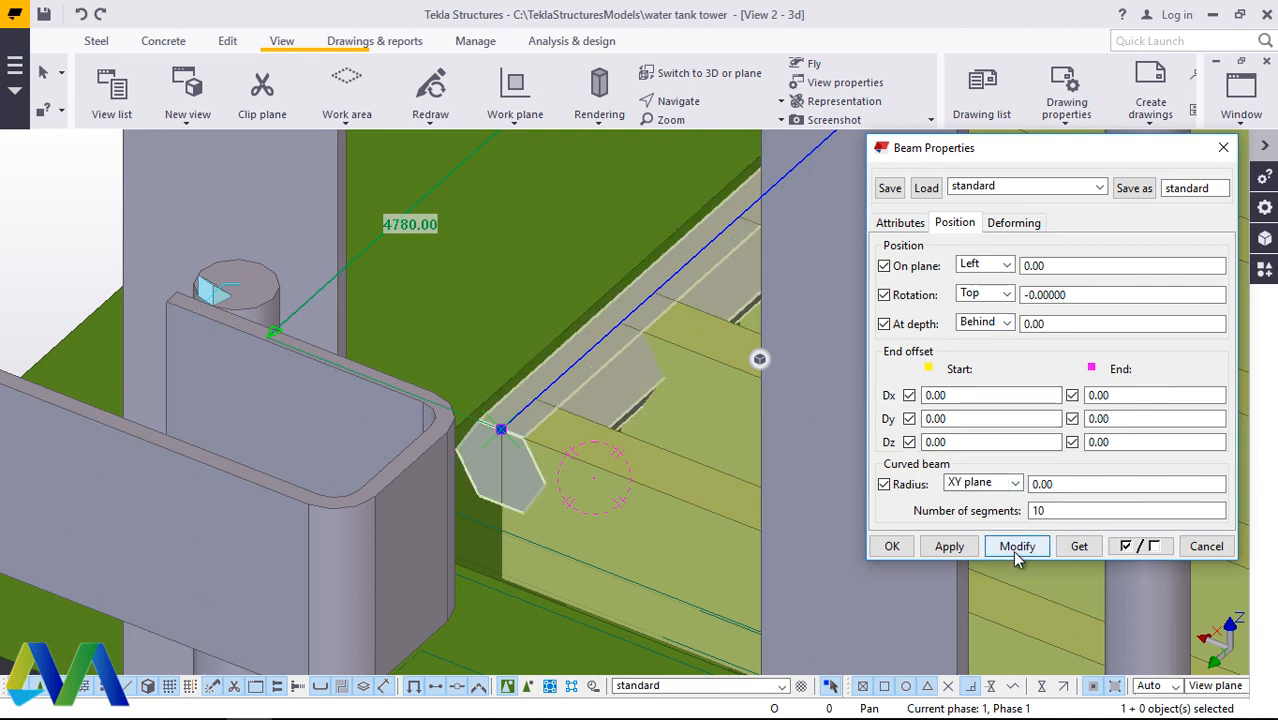
# Step: Try the on-plane positions Left and Right for the HEX30 cross bar, and set it to Middle
pyautogui.click(1006, 265)
pyautogui.click(970, 314)
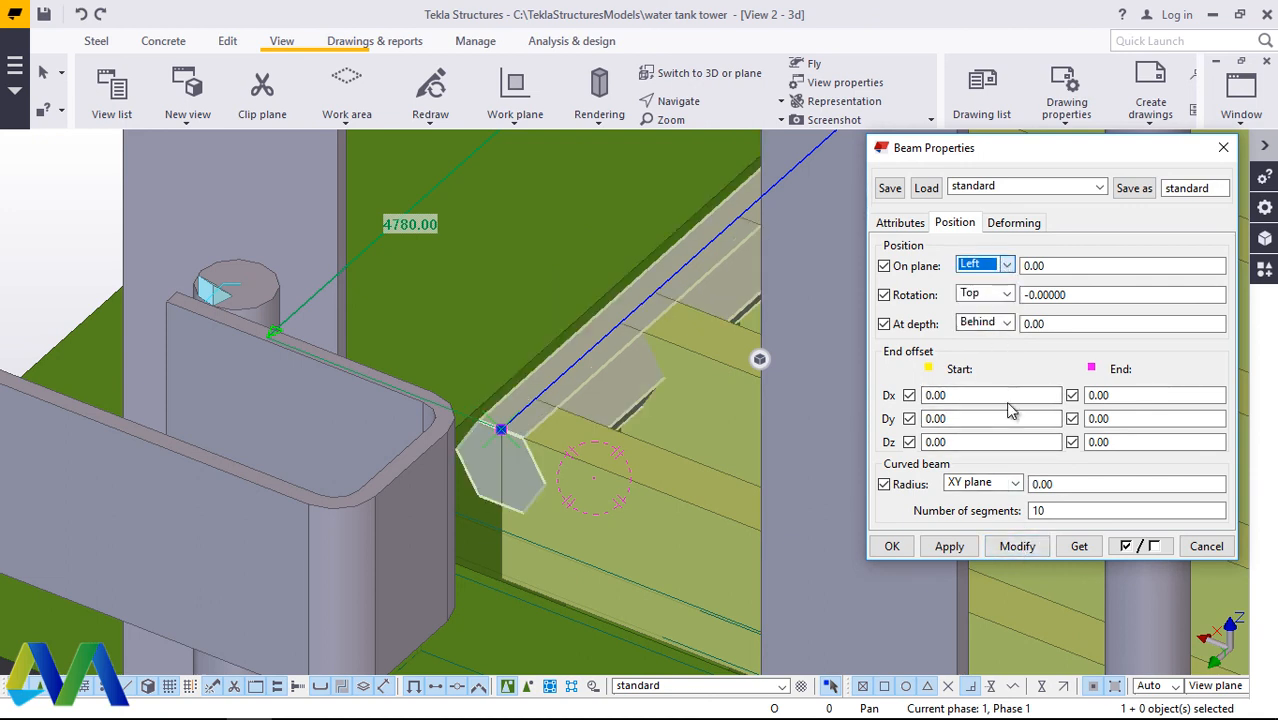
pyautogui.click(1017, 546)
pyautogui.click(1006, 265)
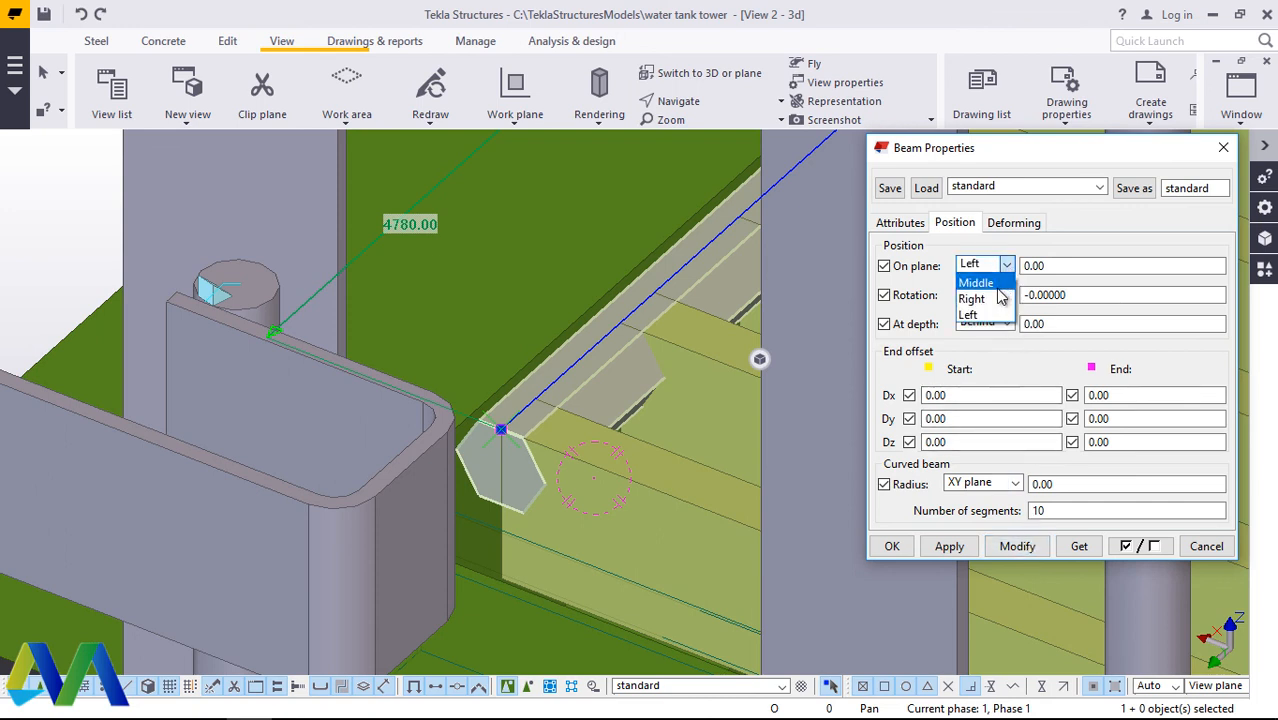
pyautogui.click(970, 297)
pyautogui.click(1017, 546)
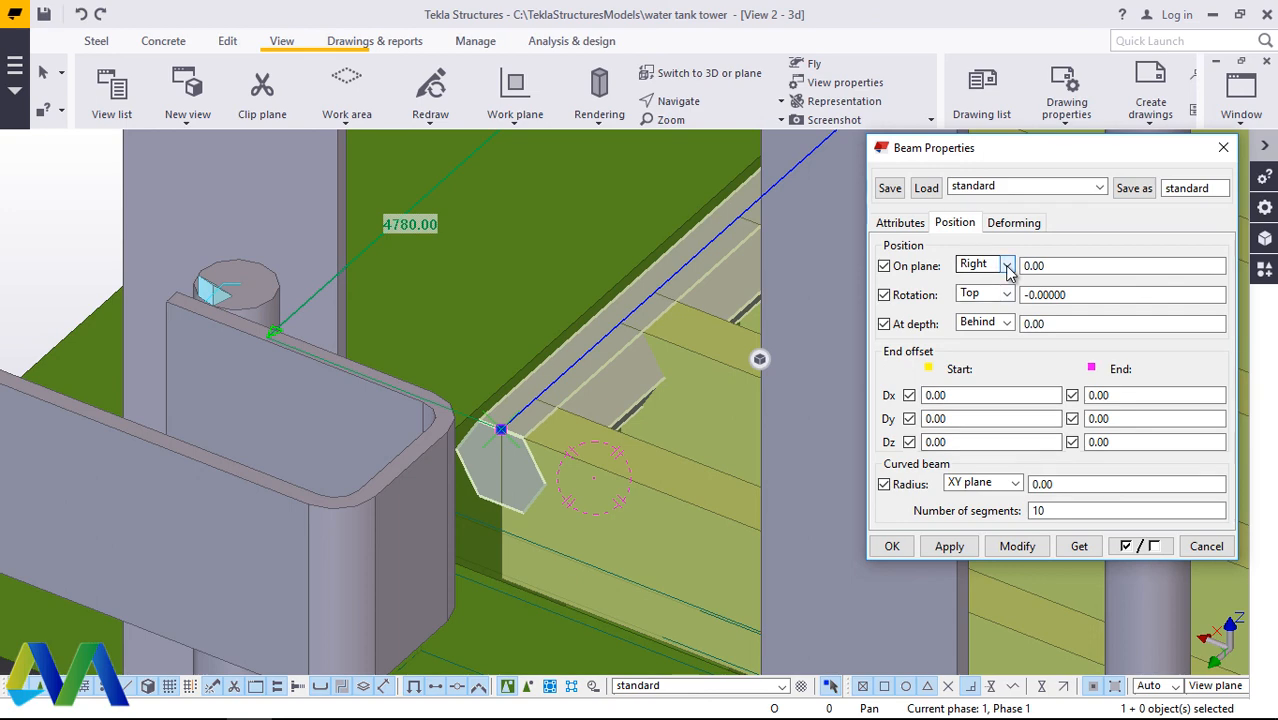
pyautogui.click(1006, 265)
pyautogui.click(970, 281)
pyautogui.click(1017, 546)
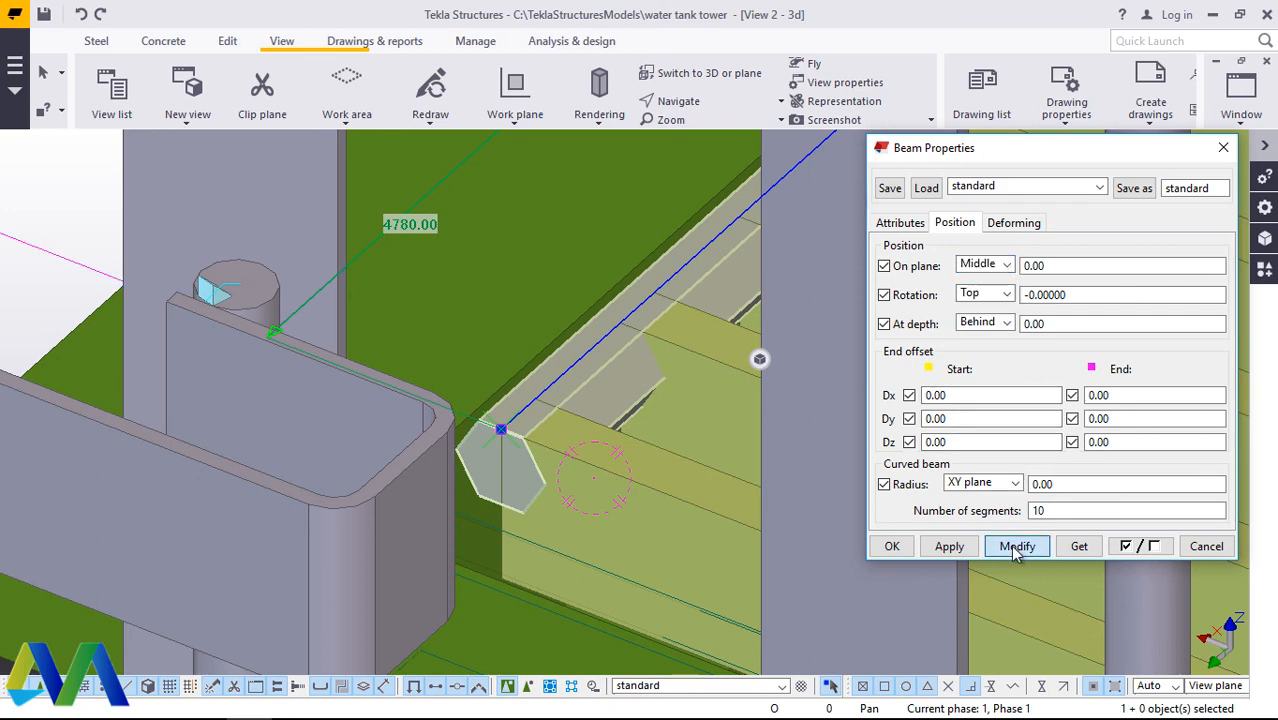
pyautogui.click(1224, 150)
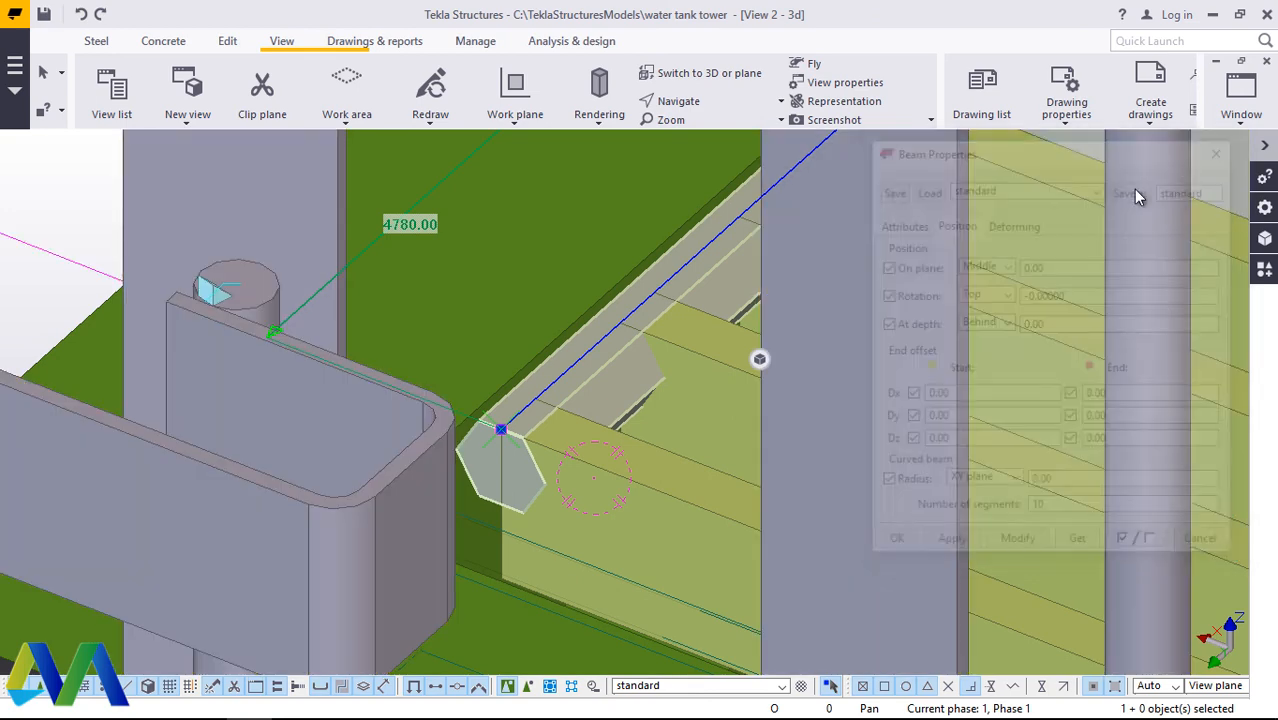
# Step: Move the HEX30 cross bar inward from the outer corner of its top edge to that edge's midpoint
pyautogui.scroll(3, 588, 367)
pyautogui.rightClick(590, 377)
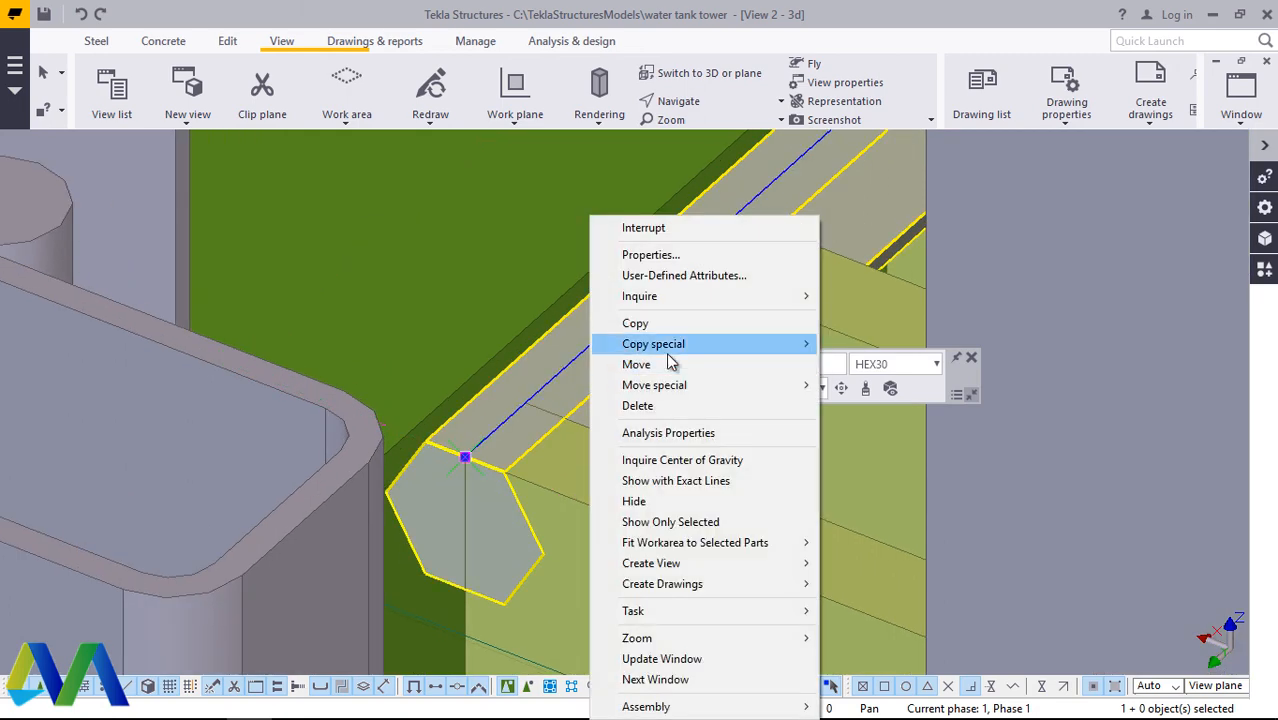
pyautogui.click(665, 322)
pyautogui.scroll(1, 463, 455)
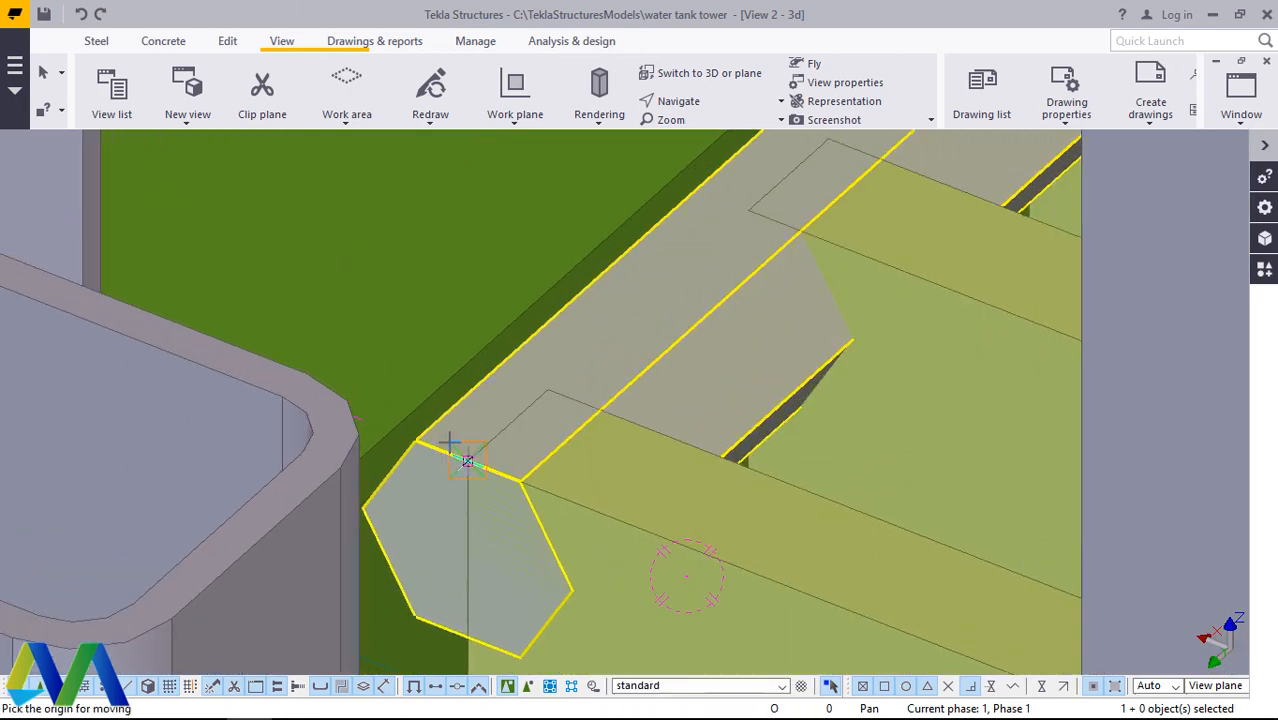
pyautogui.click(418, 440)
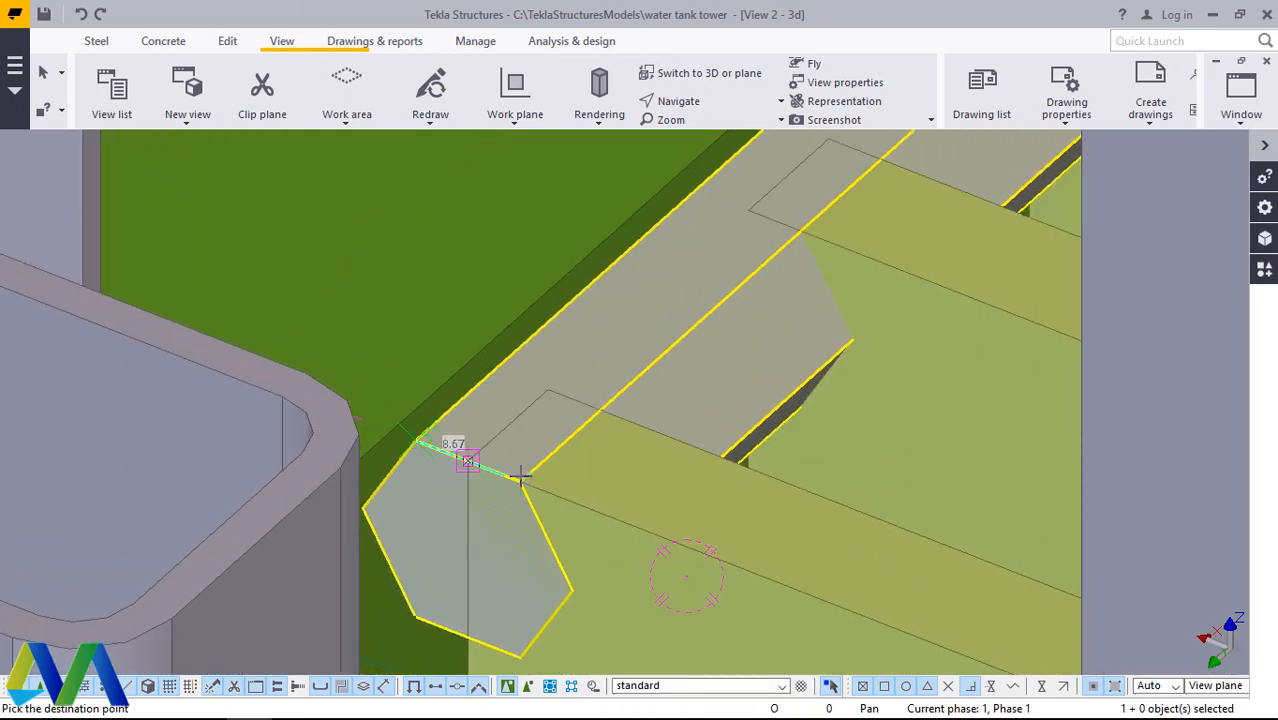
pyautogui.click(520, 482)
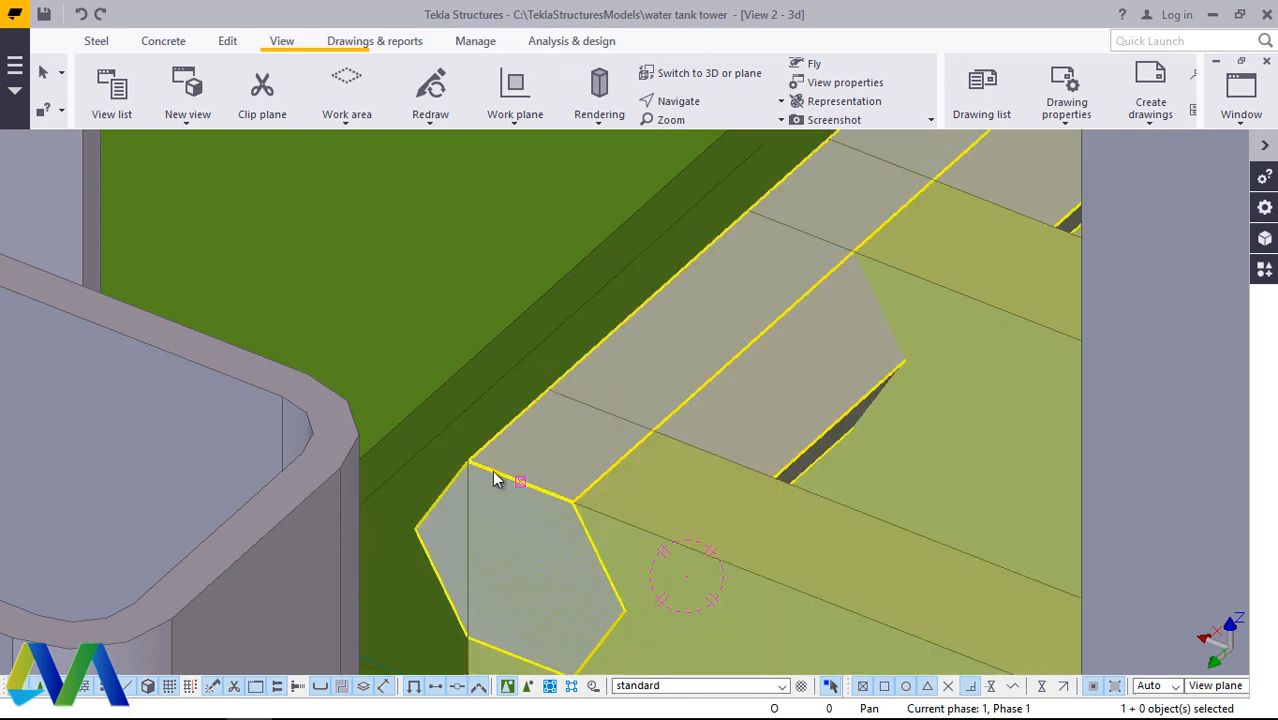
# Step: Move the HEX30 cross bar 17.34 mm farther in, from the outer to the inner corner of its top edge
pyautogui.scroll(1, 492, 470)
pyautogui.rightClick(810, 317)
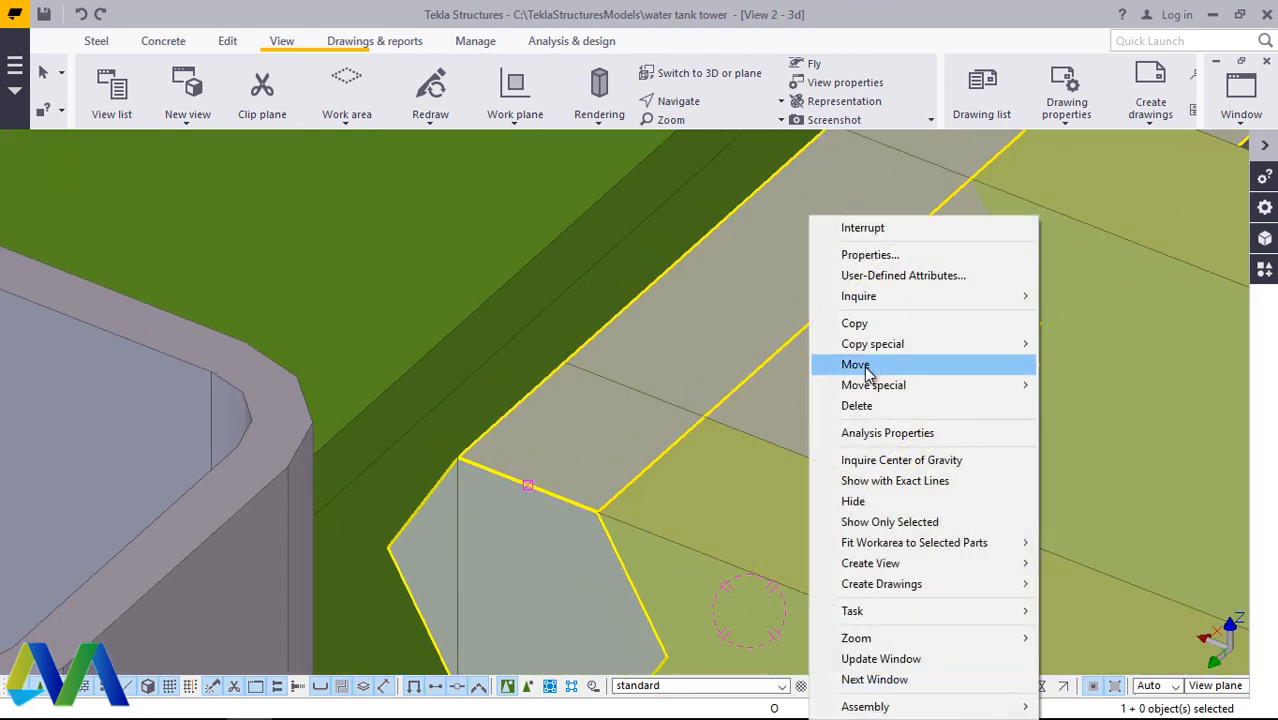
pyautogui.click(828, 364)
pyautogui.click(455, 462)
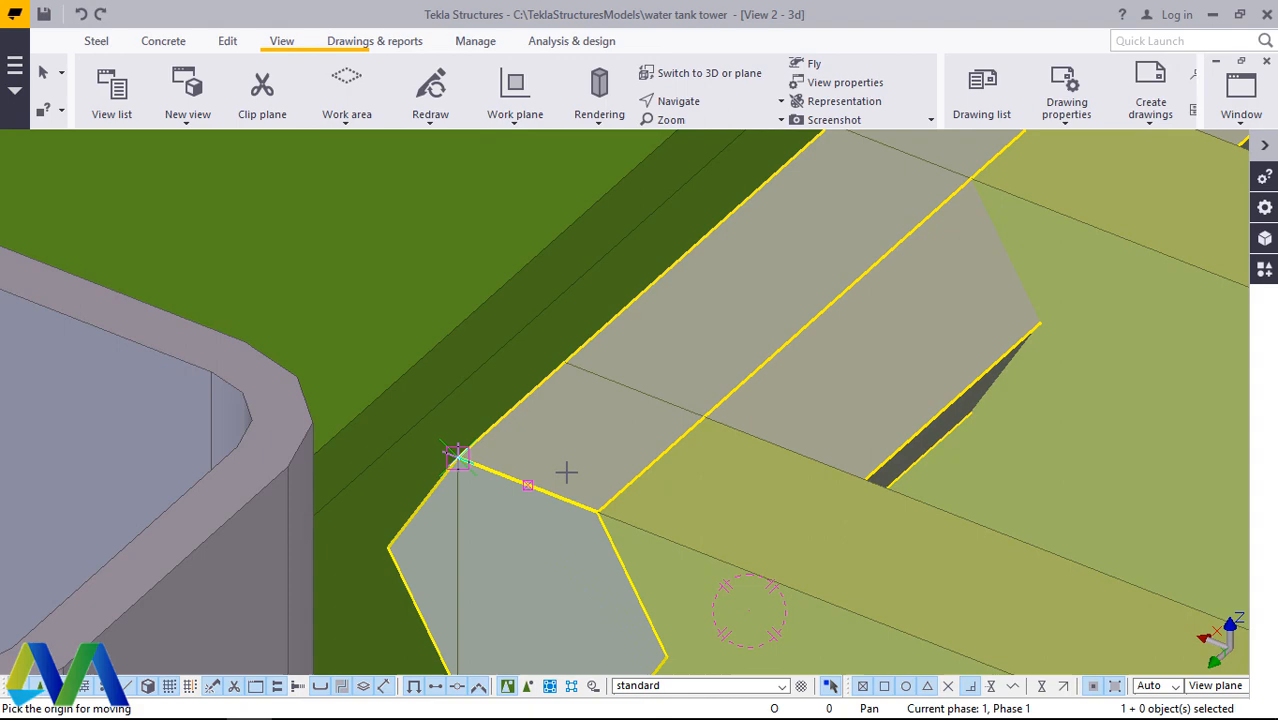
pyautogui.click(600, 512)
# Step: Set up a linear copy of the HEX30 cross bar with dX -70.00, dY 0.00 and 30 copies
pyautogui.scroll(-7, 549, 386)
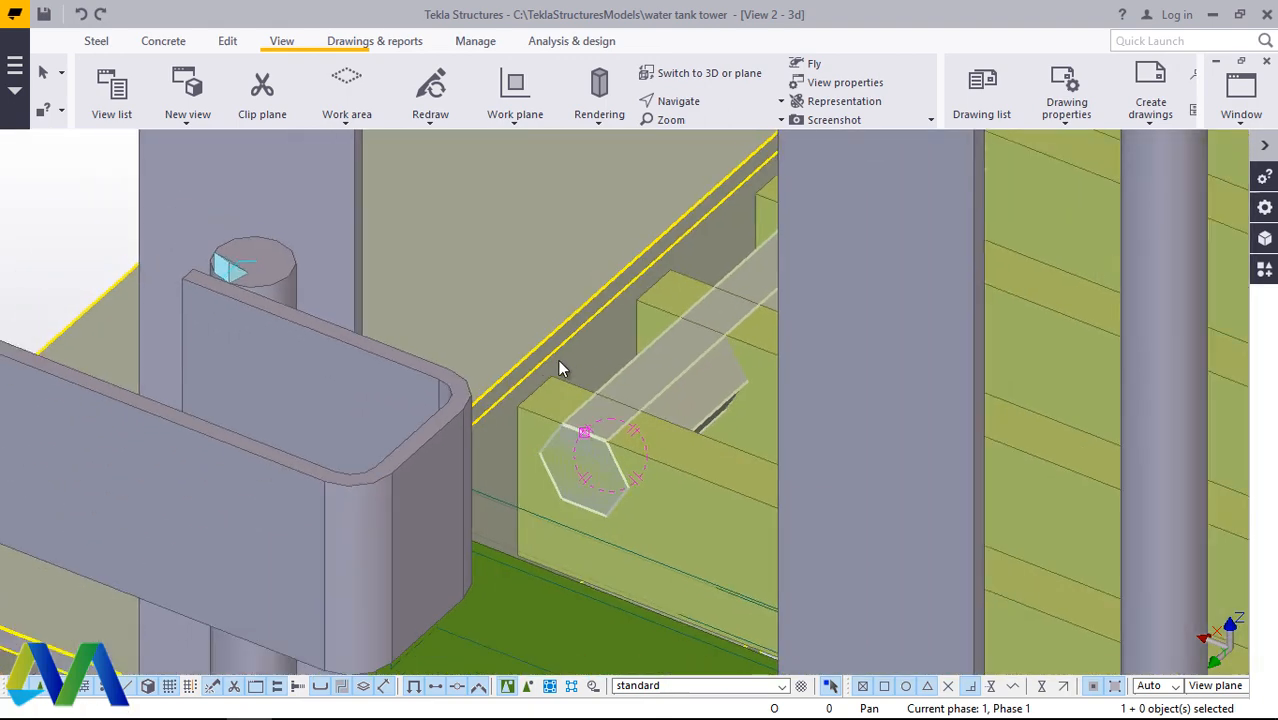
pyautogui.scroll(1, 630, 369)
pyautogui.scroll(-3, 600, 376)
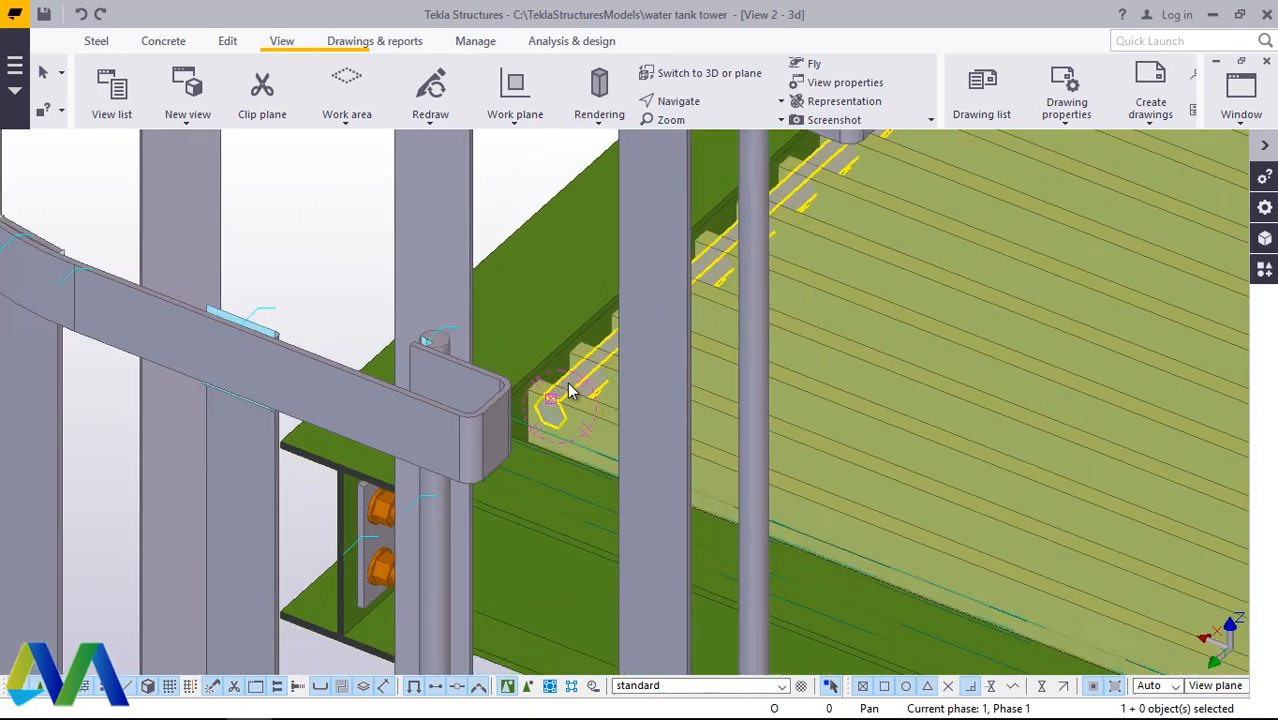
pyautogui.scroll(3, 590, 380)
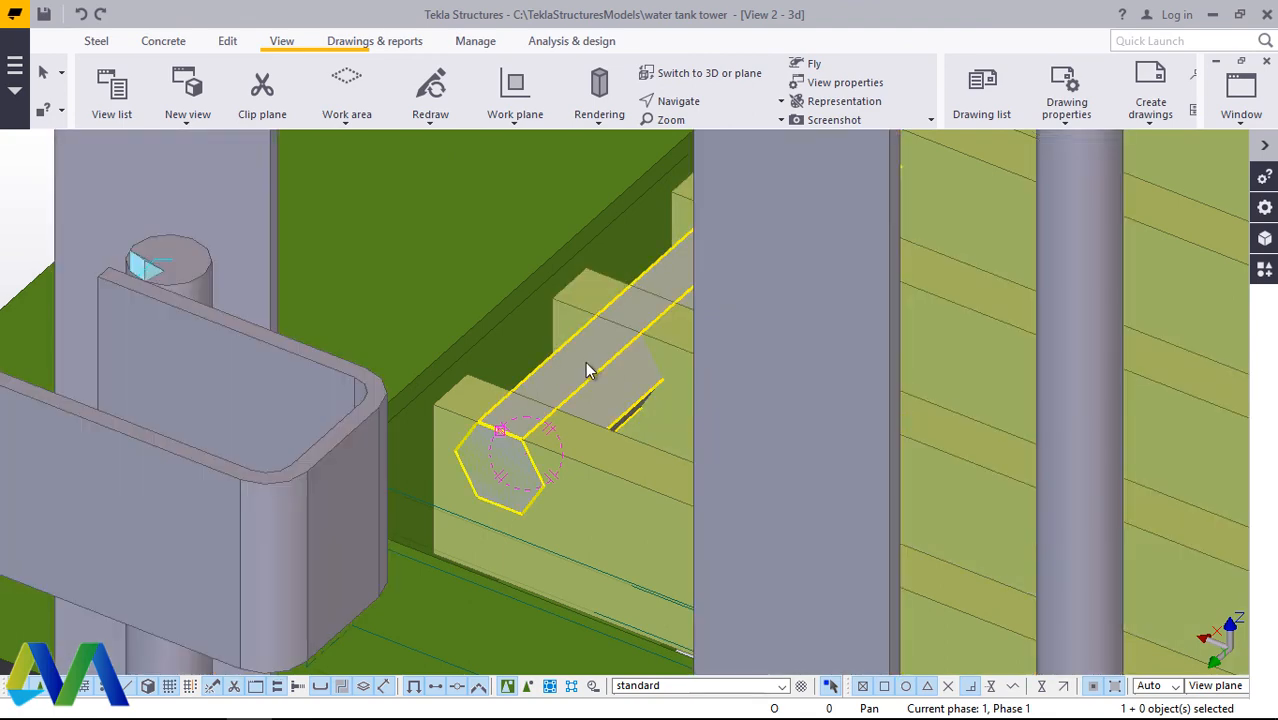
pyautogui.rightClick(588, 369)
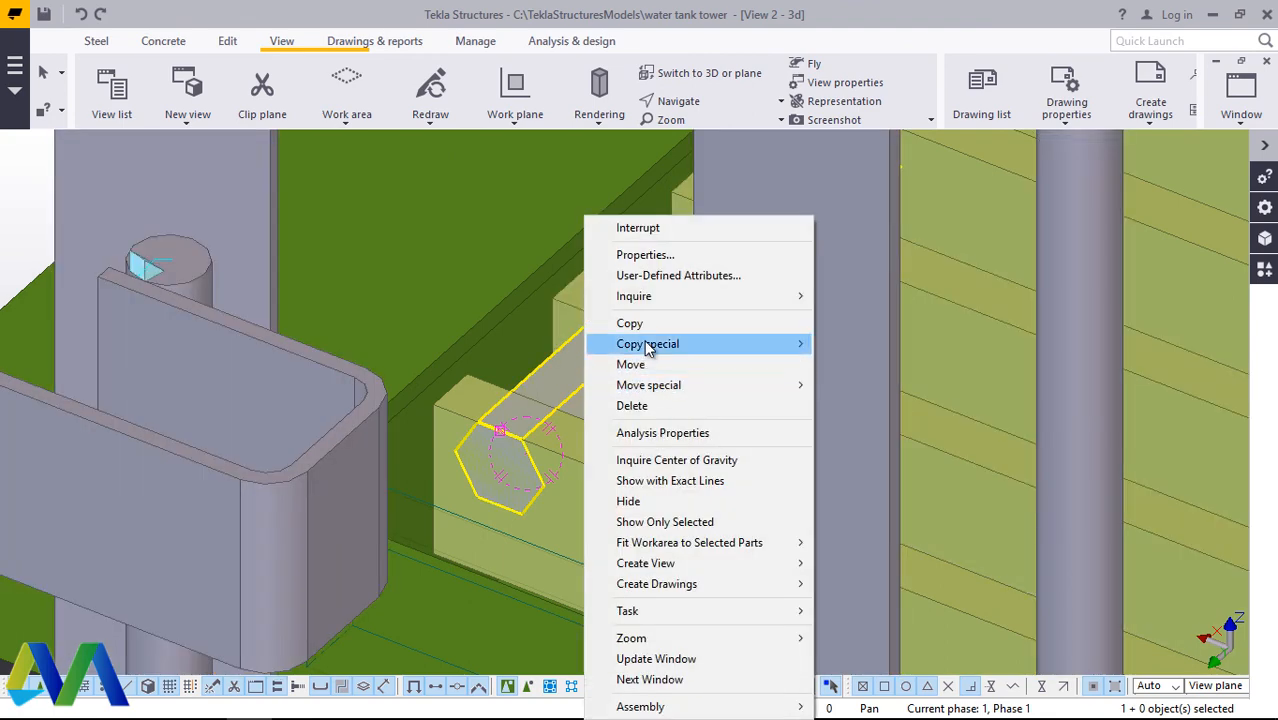
pyautogui.moveTo(660, 344)
pyautogui.click(858, 345)
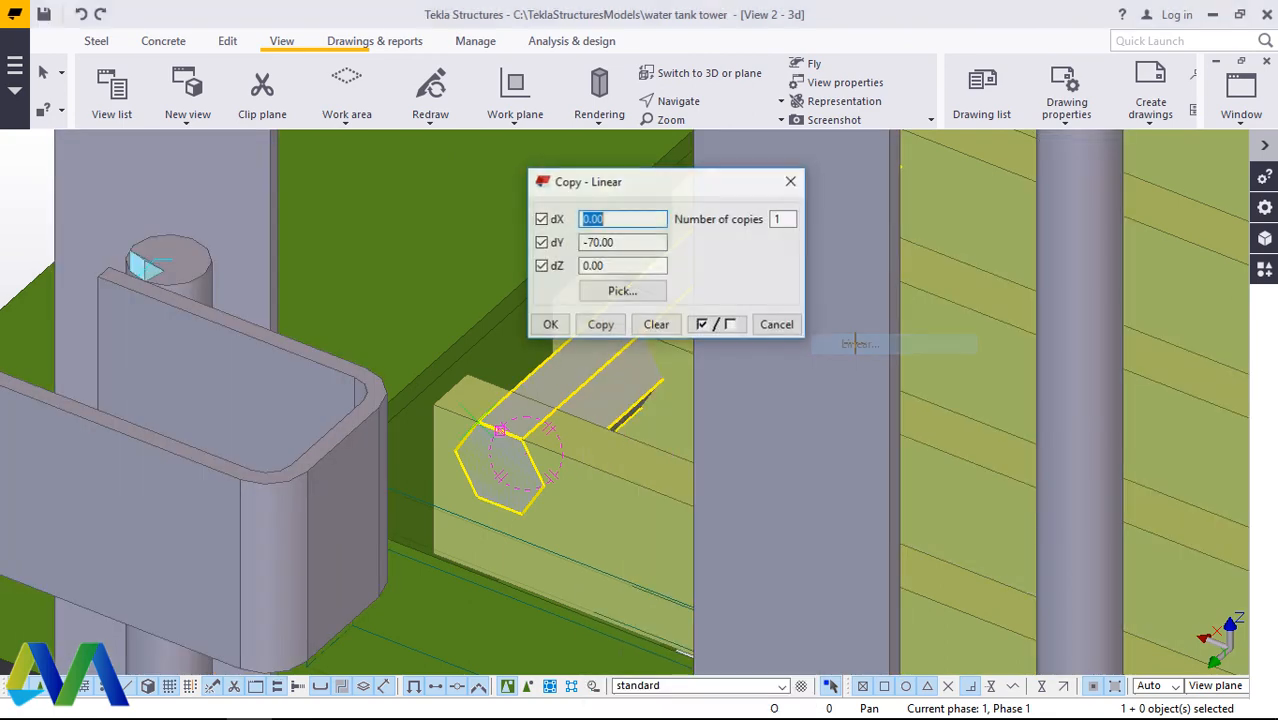
pyautogui.scroll(-3, 465, 368)
pyautogui.scroll(-1, 465, 358)
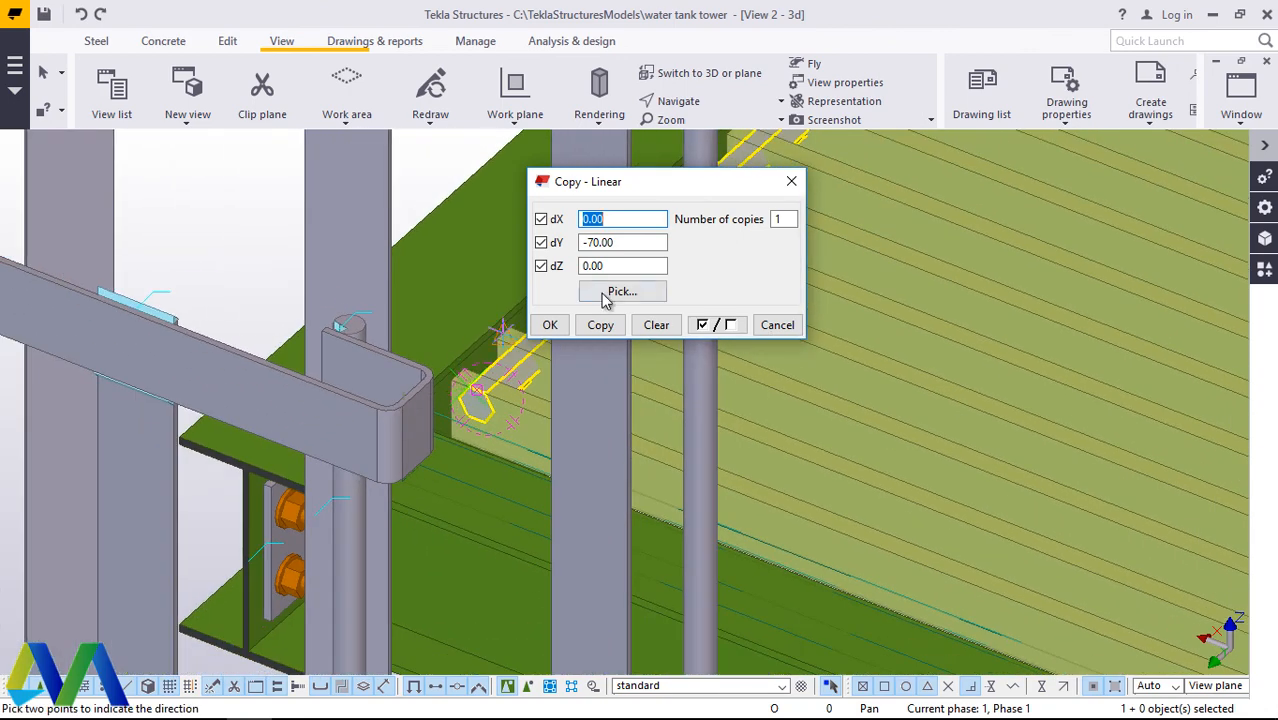
pyautogui.moveTo(624, 246); pyautogui.dragTo(596, 247)
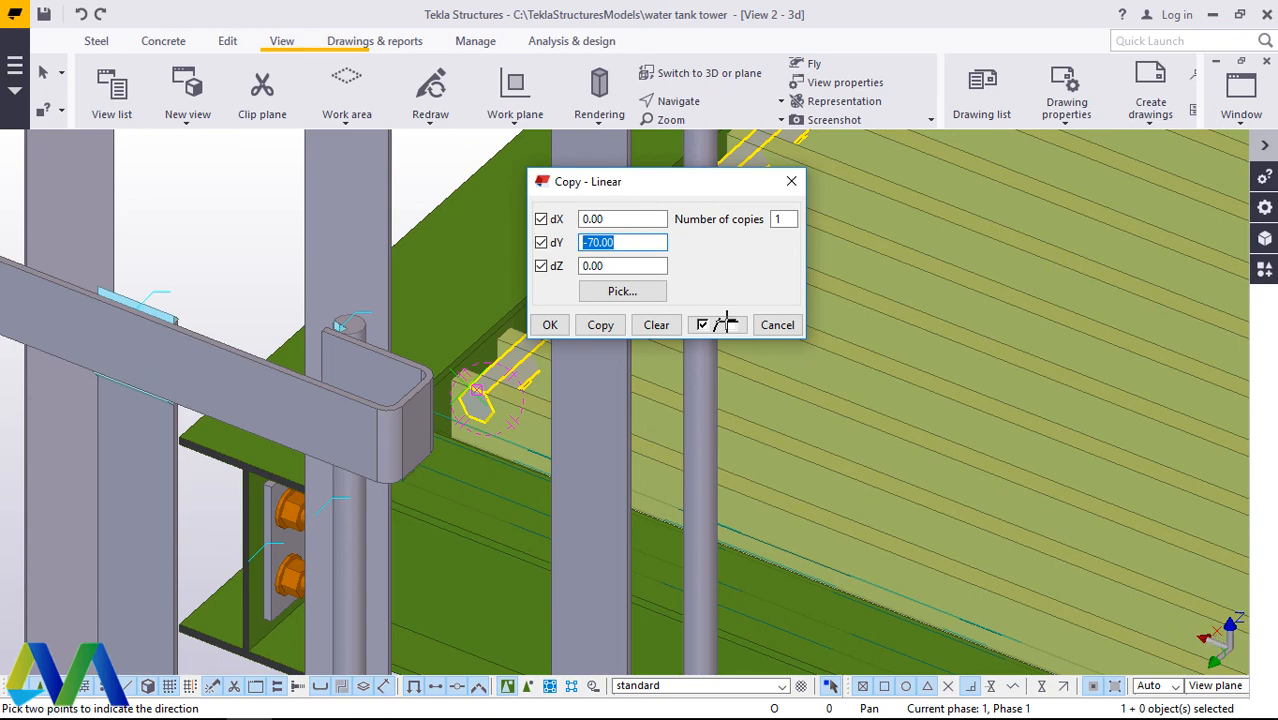
pyautogui.rightClick(601, 244)
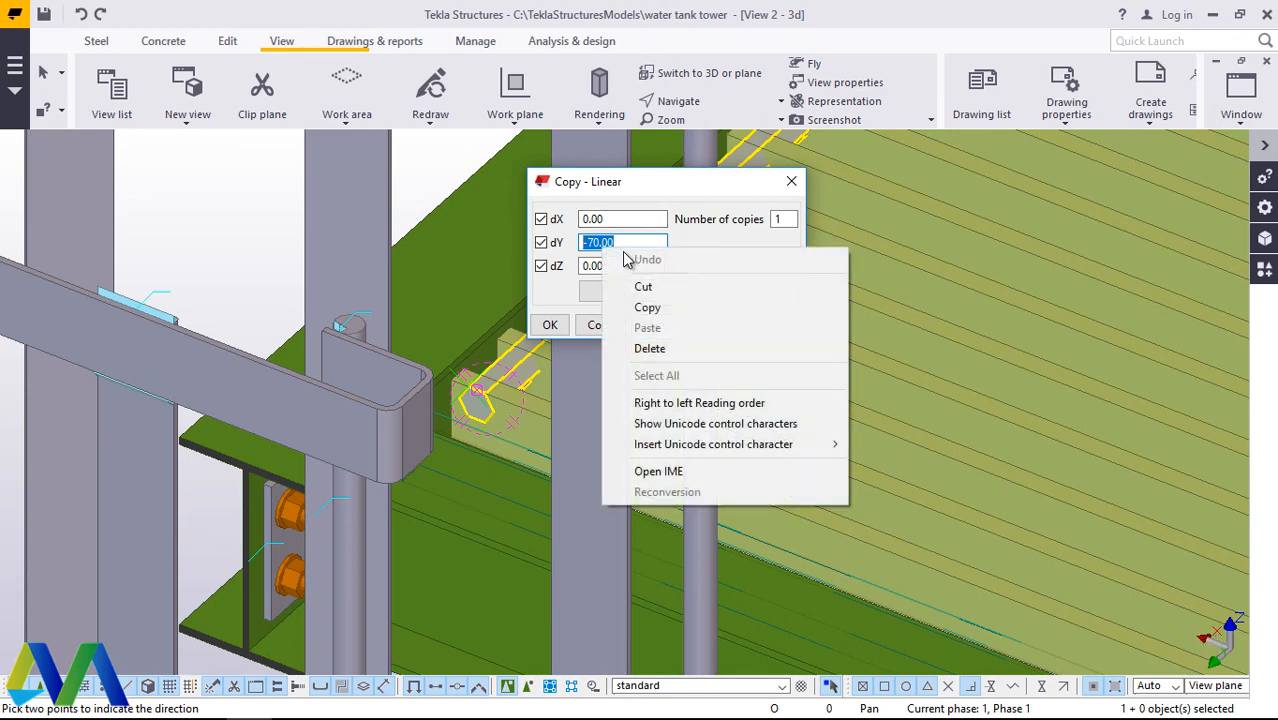
pyautogui.click(648, 306)
pyautogui.doubleClick(586, 220)
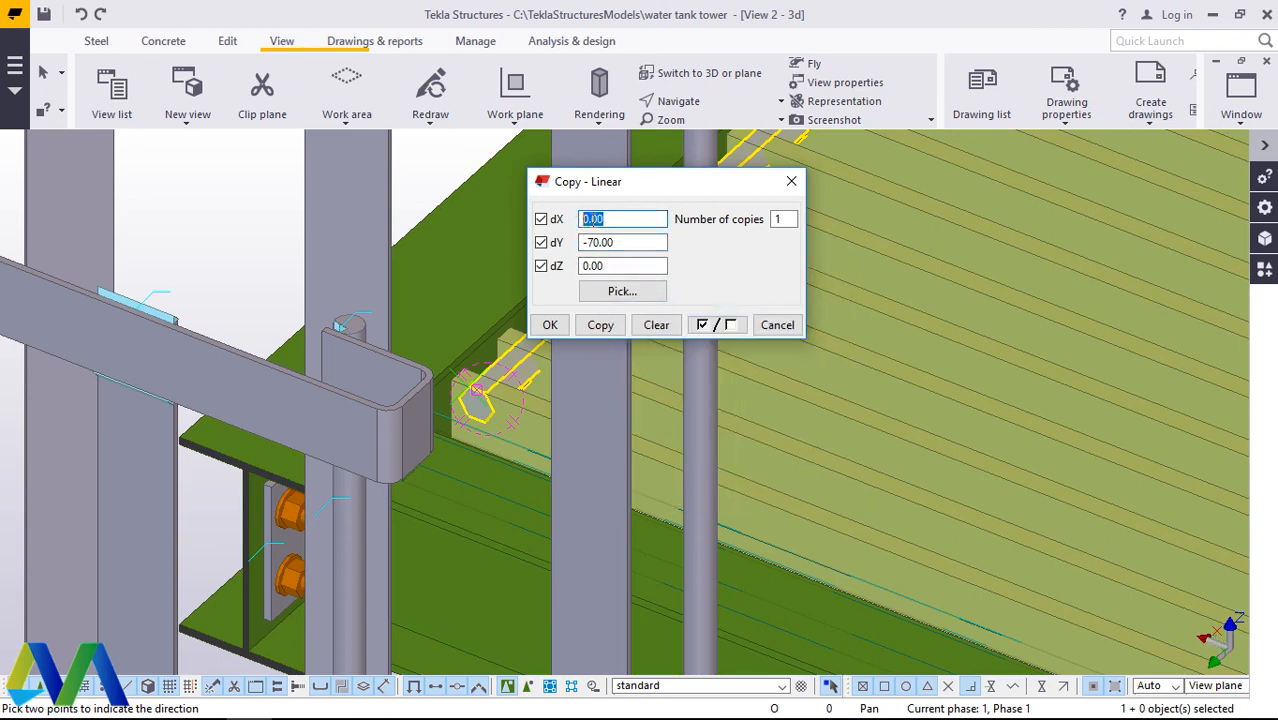
pyautogui.rightClick(593, 222)
pyautogui.click(642, 300)
pyautogui.doubleClick(586, 243)
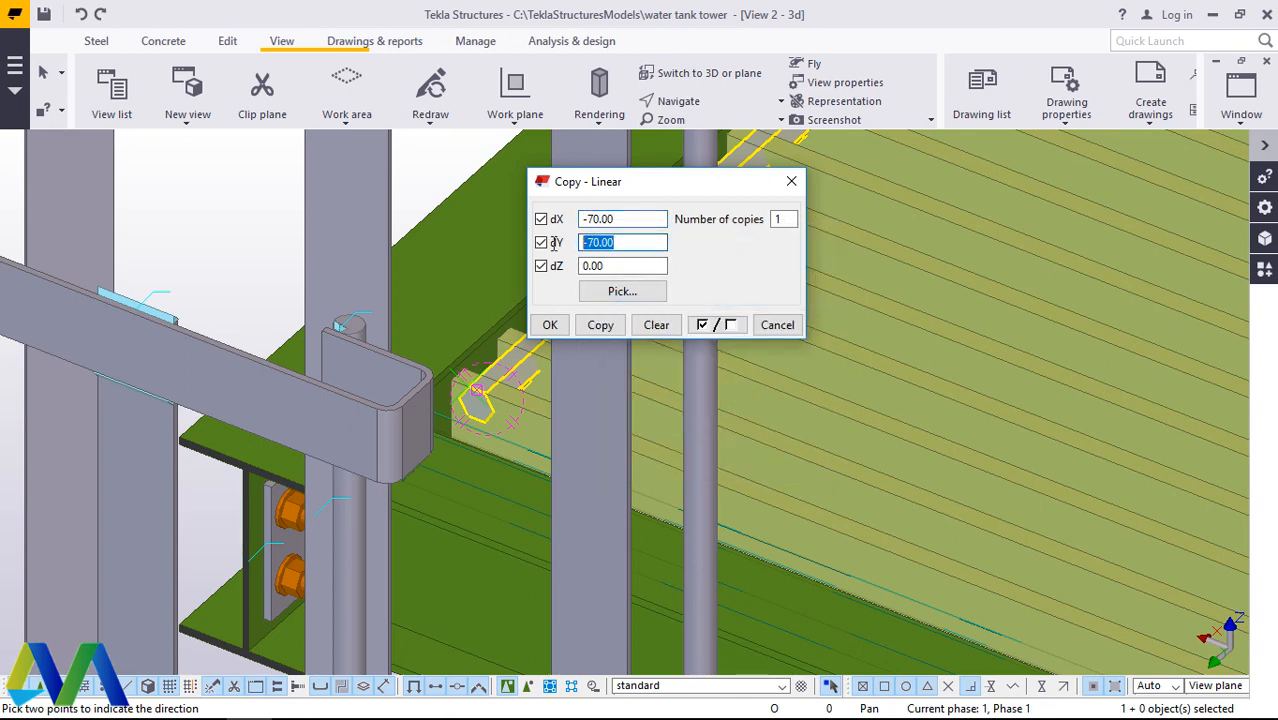
pyautogui.press('Delete')
pyautogui.click(786, 218)
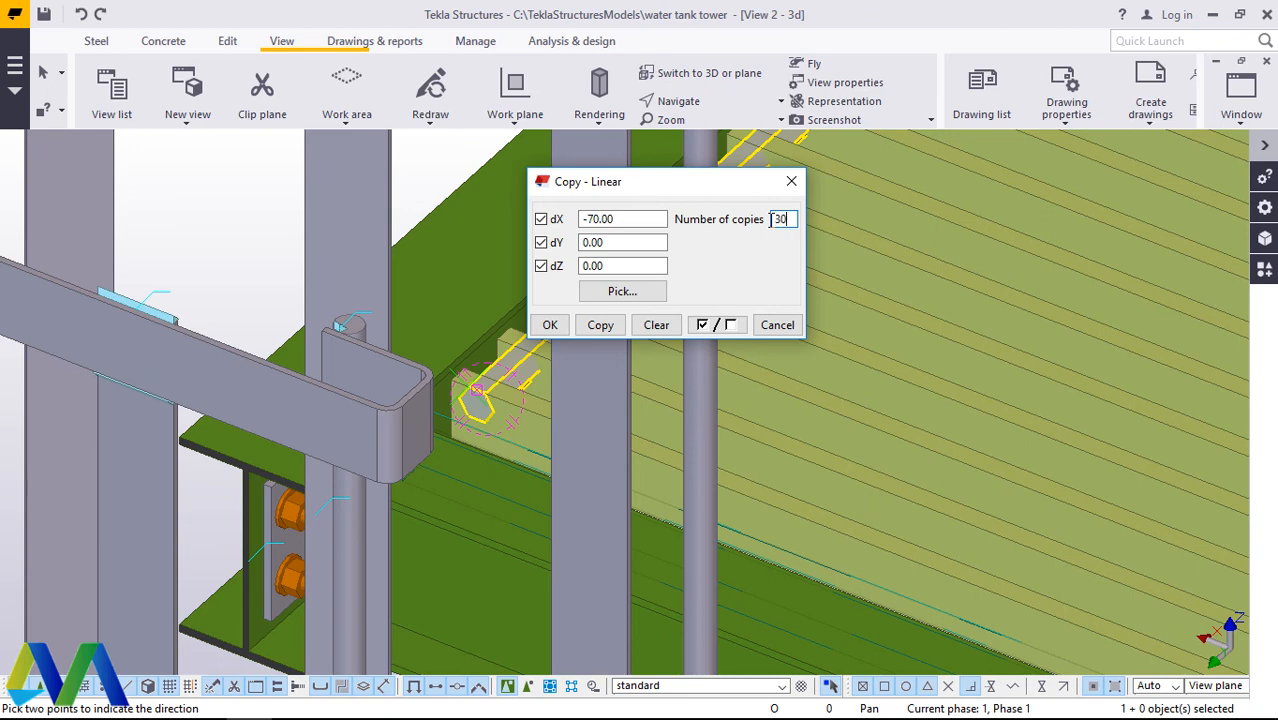
# Step: Create the 30 linear copies of the HEX30 cross bar and check where the row ends on the grating
pyautogui.click(603, 326)
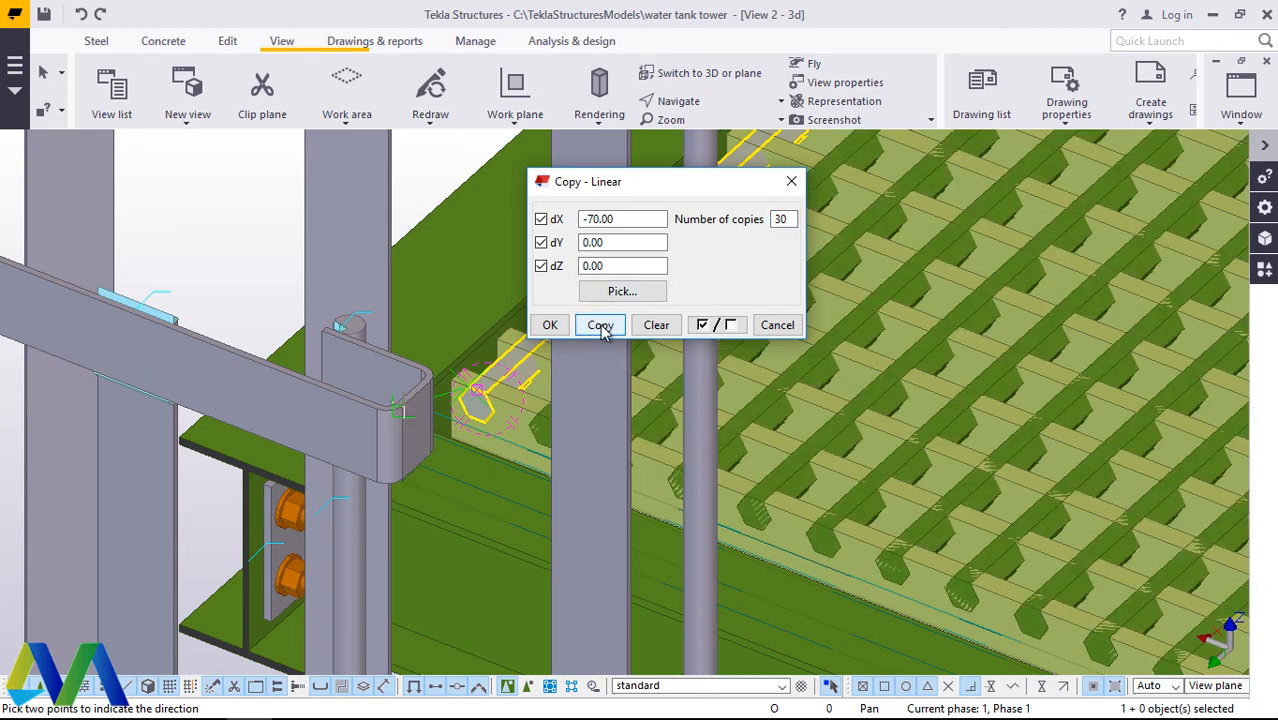
pyautogui.click(550, 325)
pyautogui.scroll(-5, 491, 288)
pyautogui.scroll(-3, 468, 279)
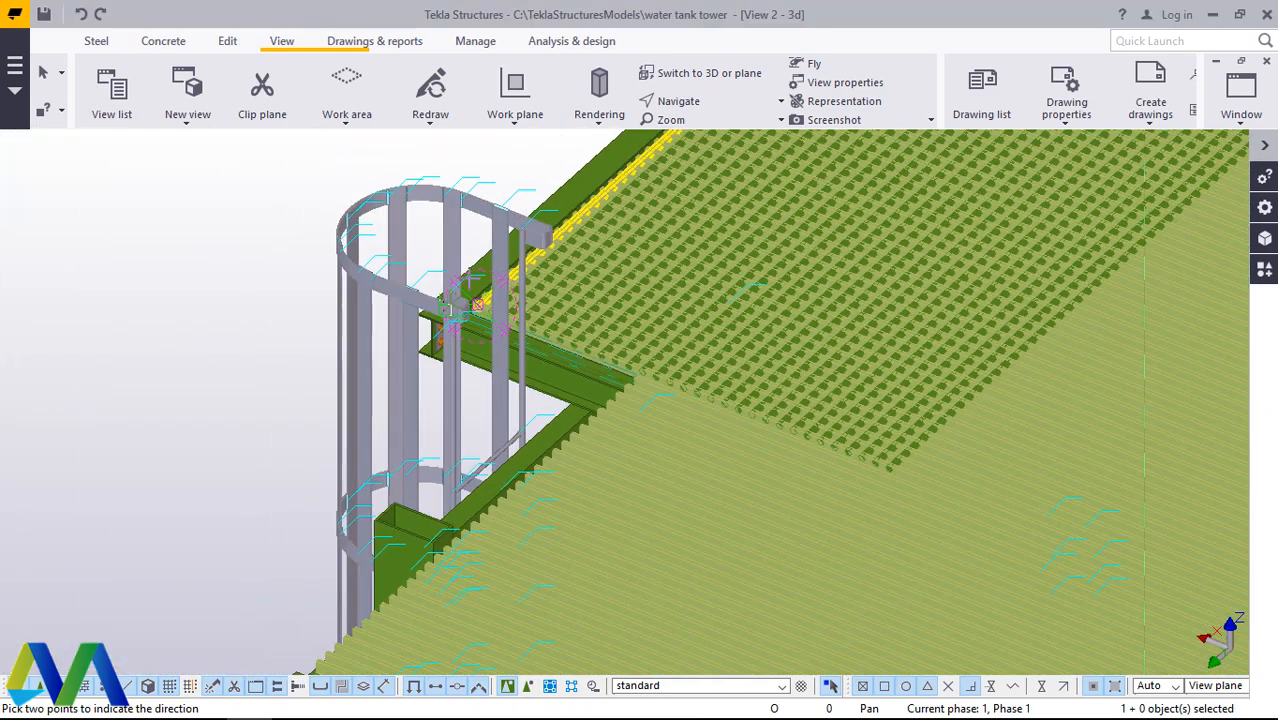
pyautogui.scroll(10, 910, 443)
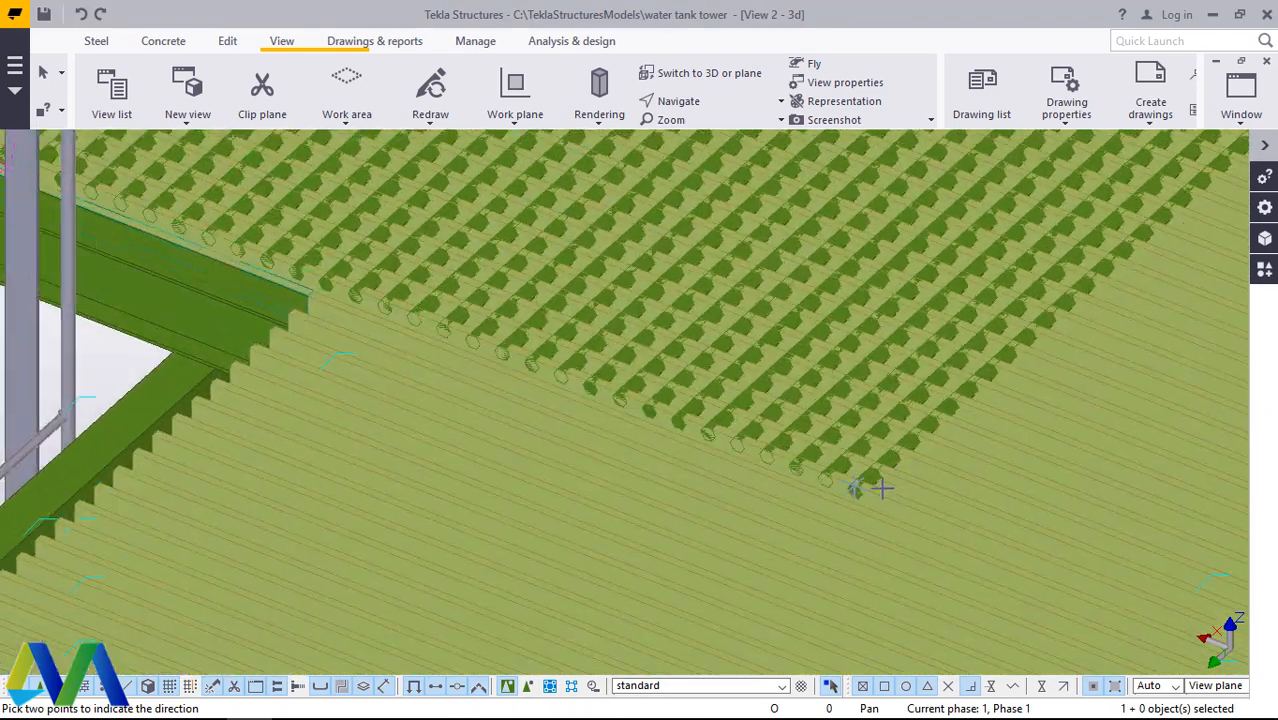
pyautogui.scroll(10, 849, 489)
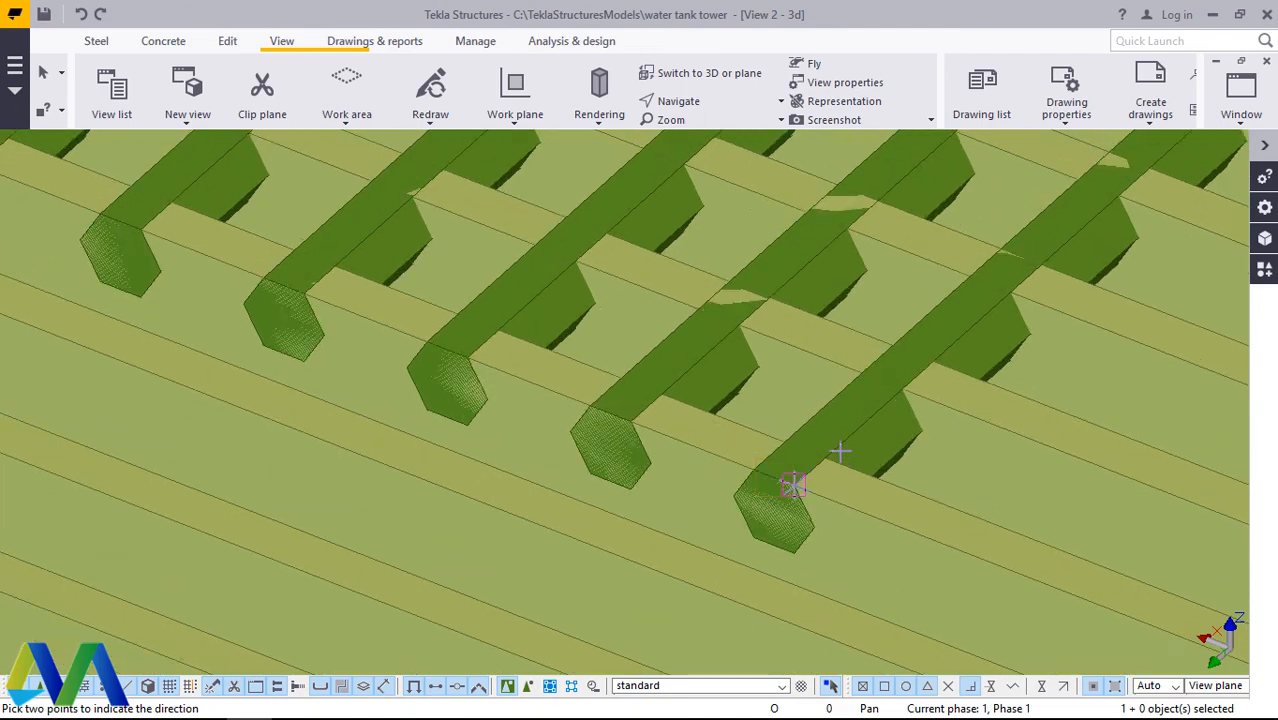
pyautogui.scroll(-6, 842, 436)
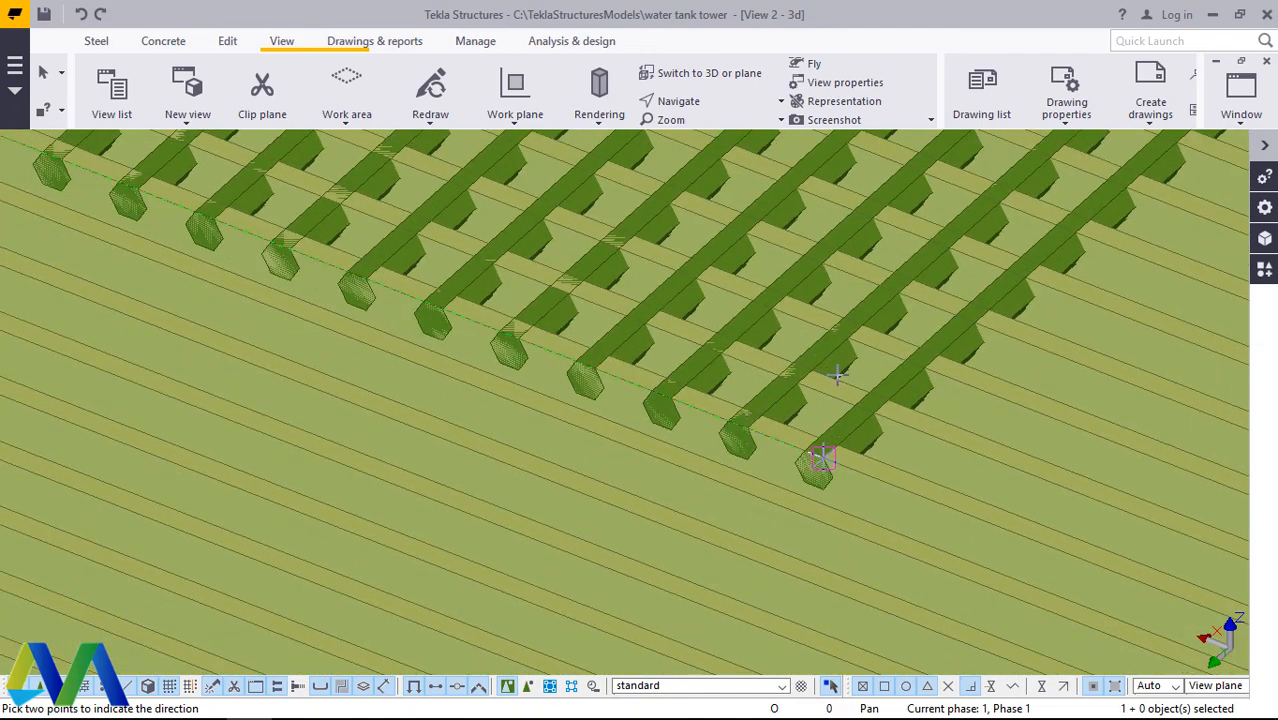
# Step: Exit the copy command and undo the 30 cross bar copies
pyautogui.rightClick(828, 348)
pyautogui.click(852, 370)
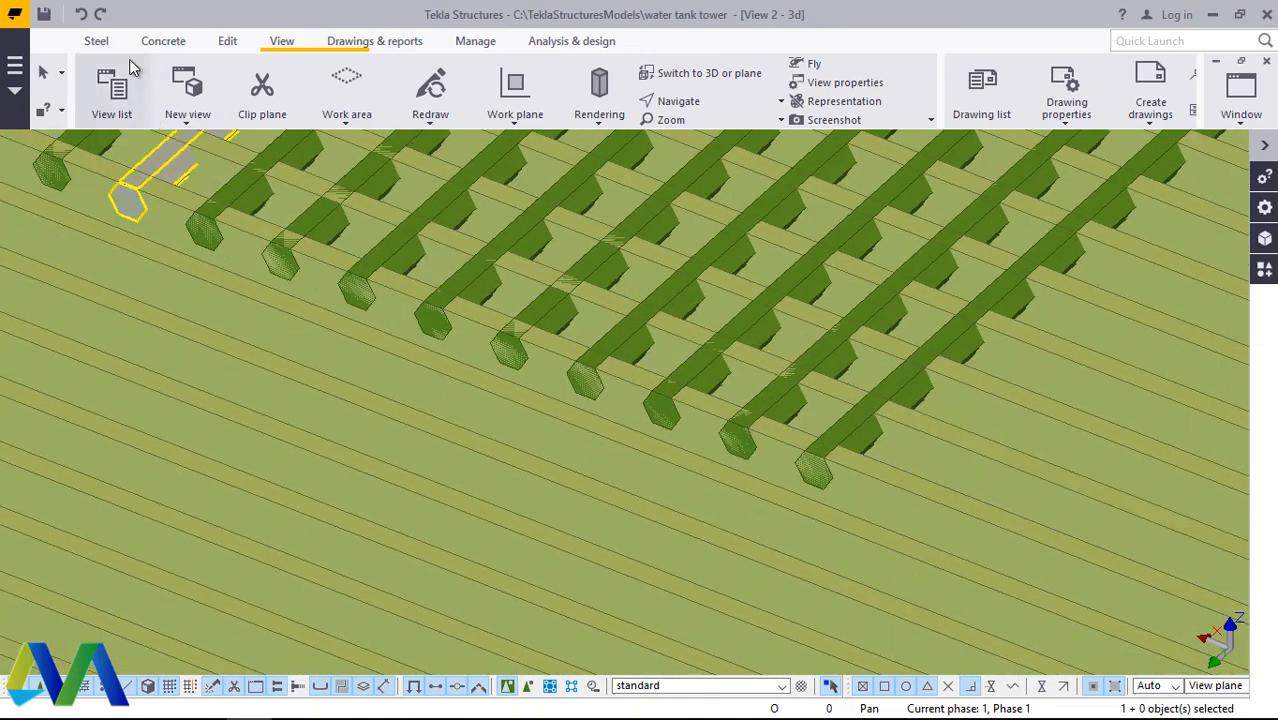
pyautogui.click(86, 17)
pyautogui.scroll(-8, 867, 478)
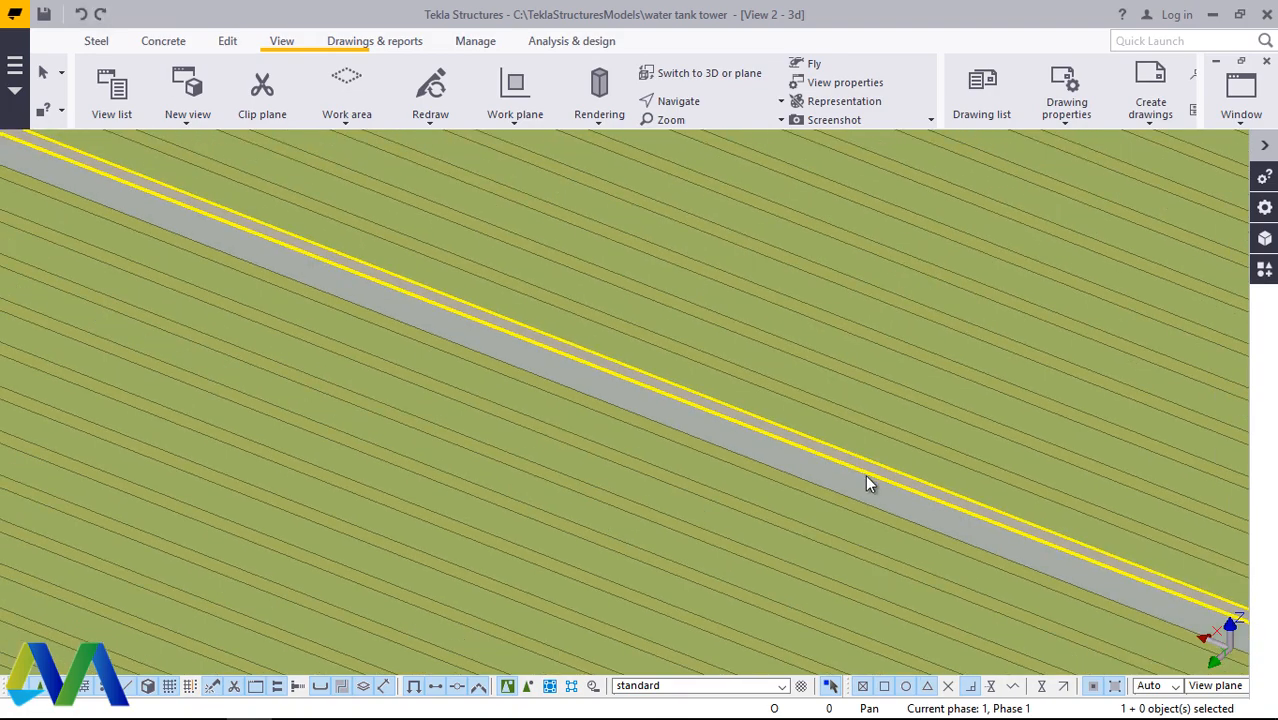
# Step: Change the original HEX30 cross bar's class to 10 so its colour matches the grating bars
pyautogui.scroll(10, 585, 381)
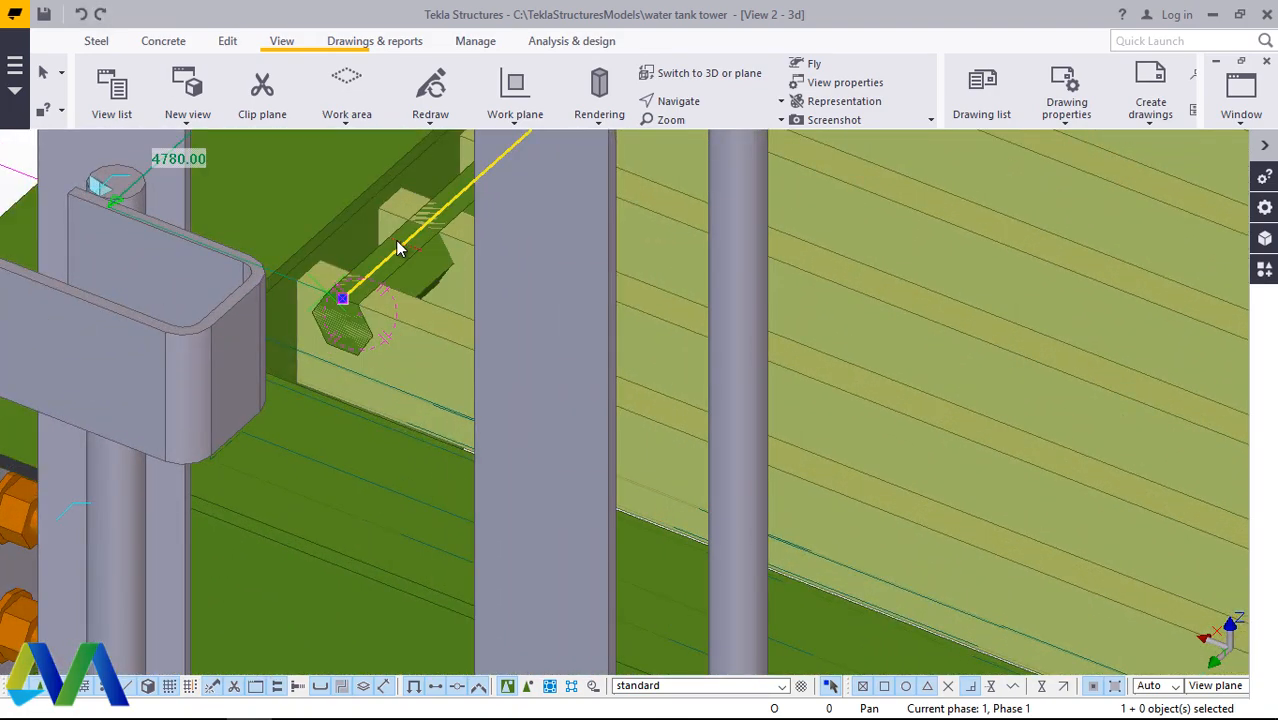
pyautogui.click(394, 258)
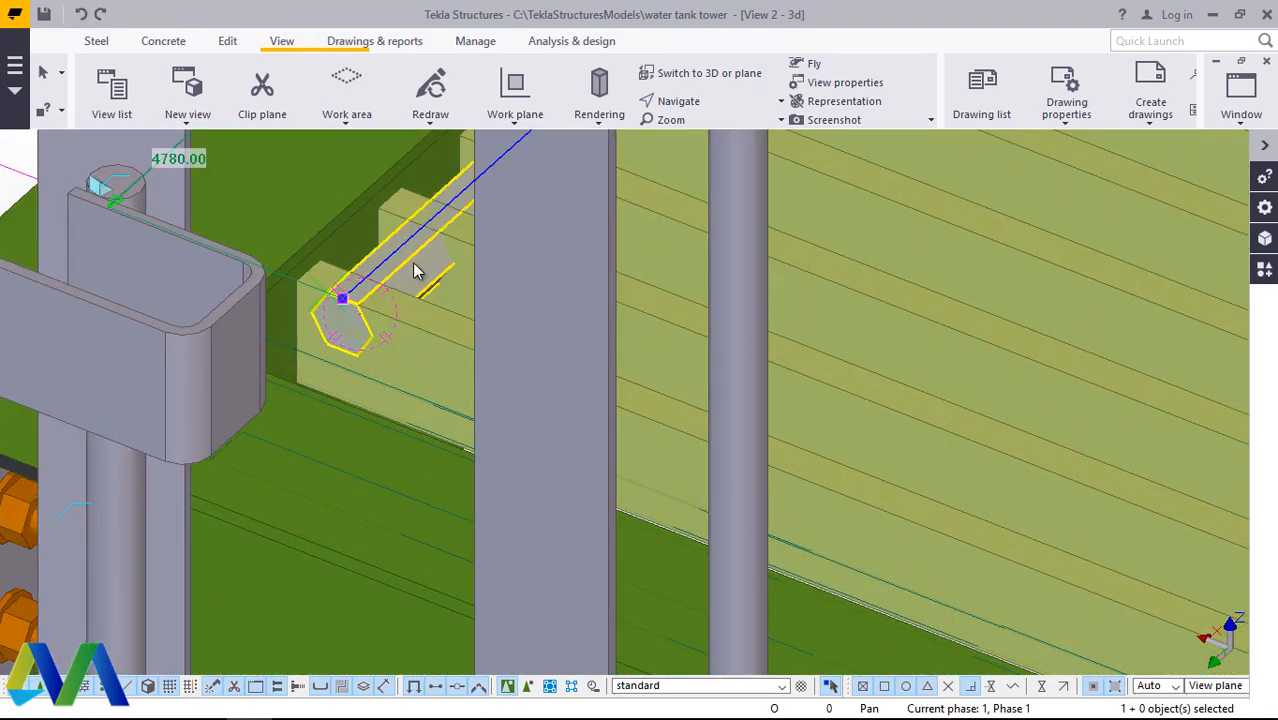
pyautogui.rightClick(414, 268)
pyautogui.click(397, 273)
pyautogui.moveTo(452, 301)
pyautogui.click(515, 332)
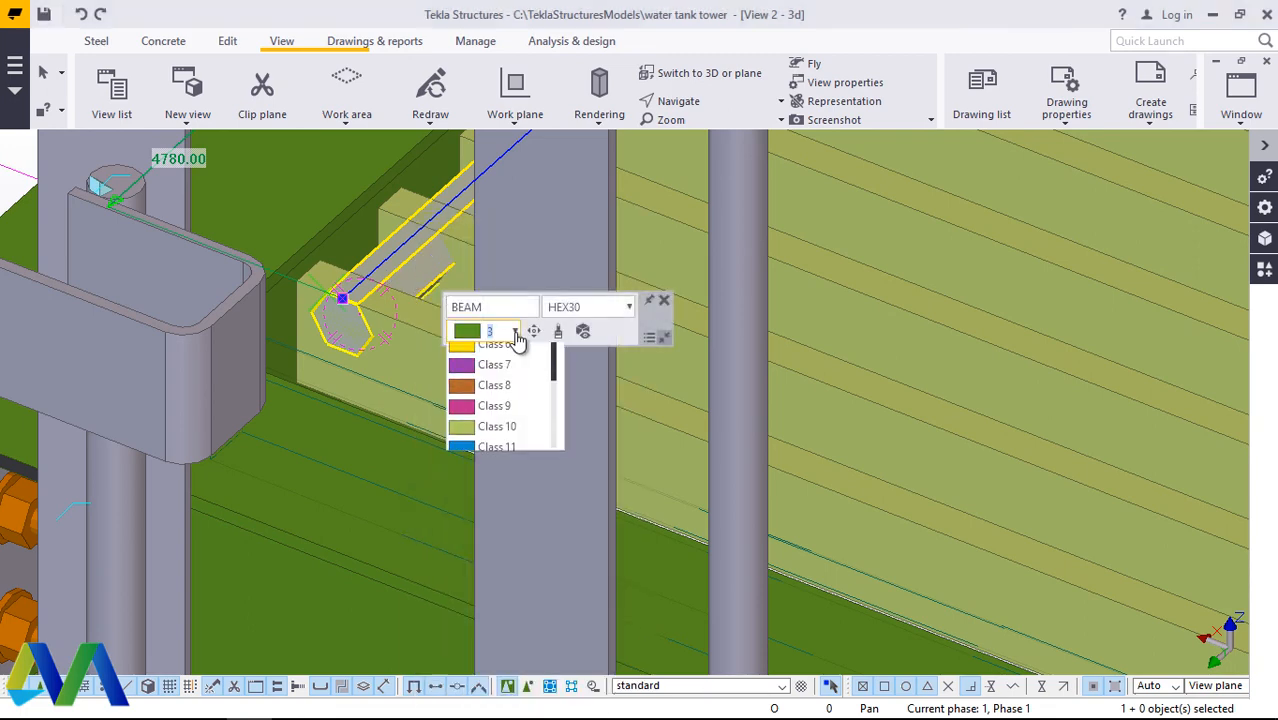
pyautogui.click(505, 558)
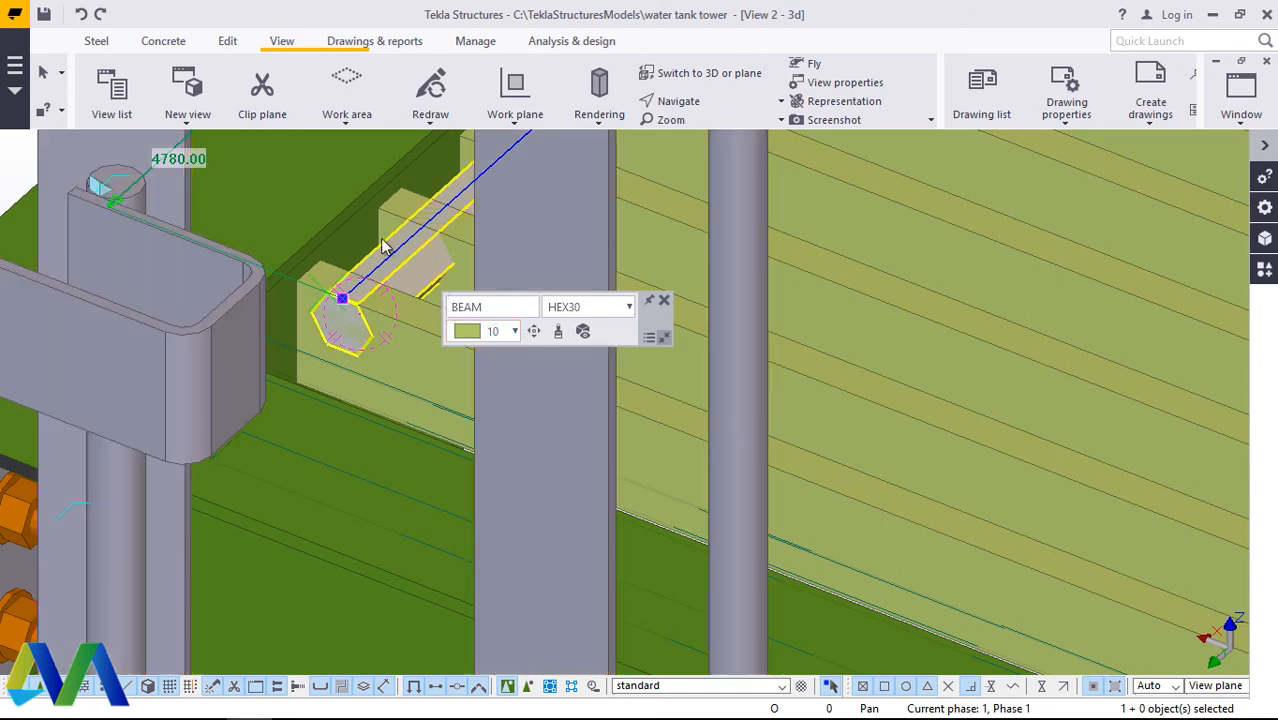
pyautogui.scroll(-1, 440, 335)
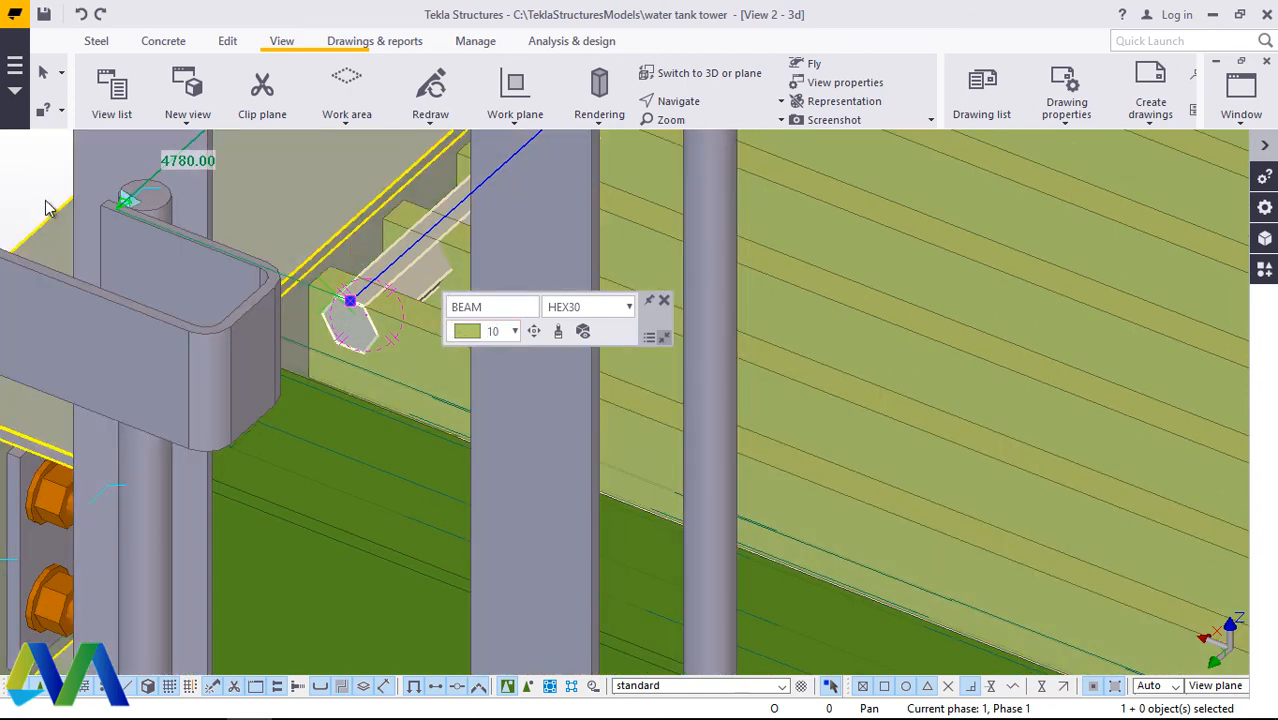
pyautogui.click(36, 181)
# Step: Start another linear copy of the class 10 HEX30 cross bar and open its dX value for editing
pyautogui.scroll(3, 398, 270)
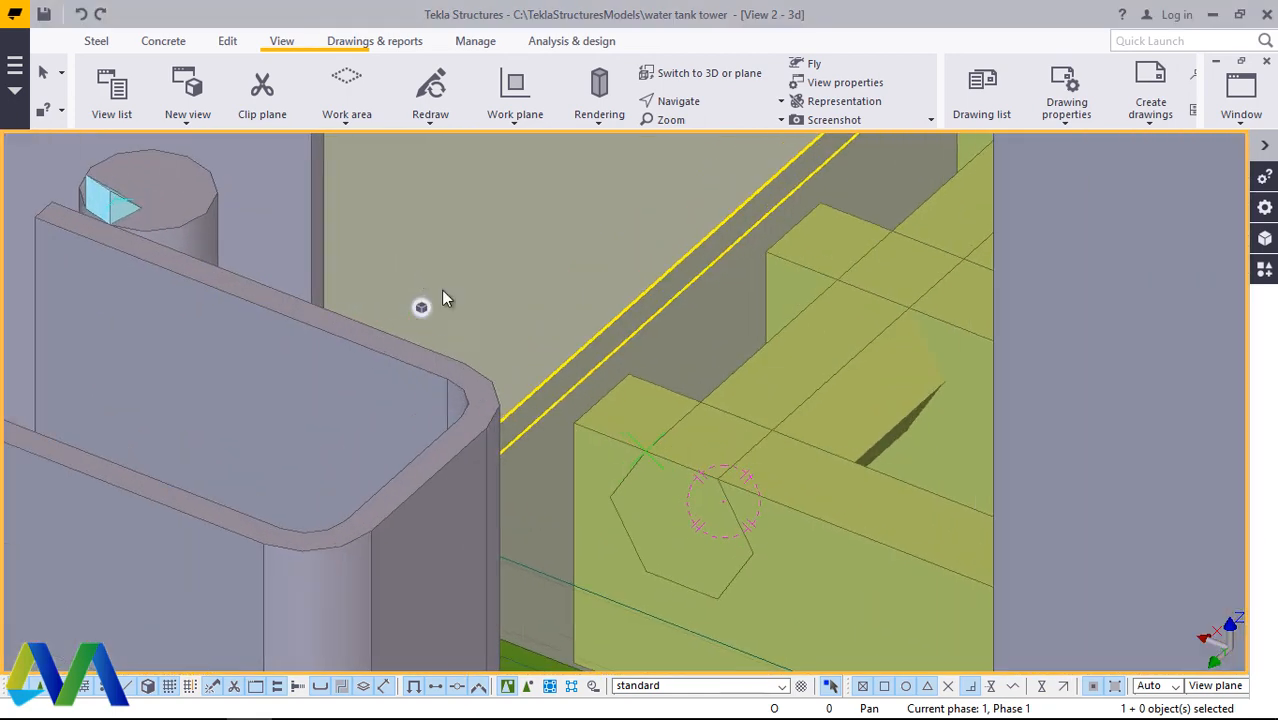
pyautogui.click(755, 387)
pyautogui.rightClick(800, 390)
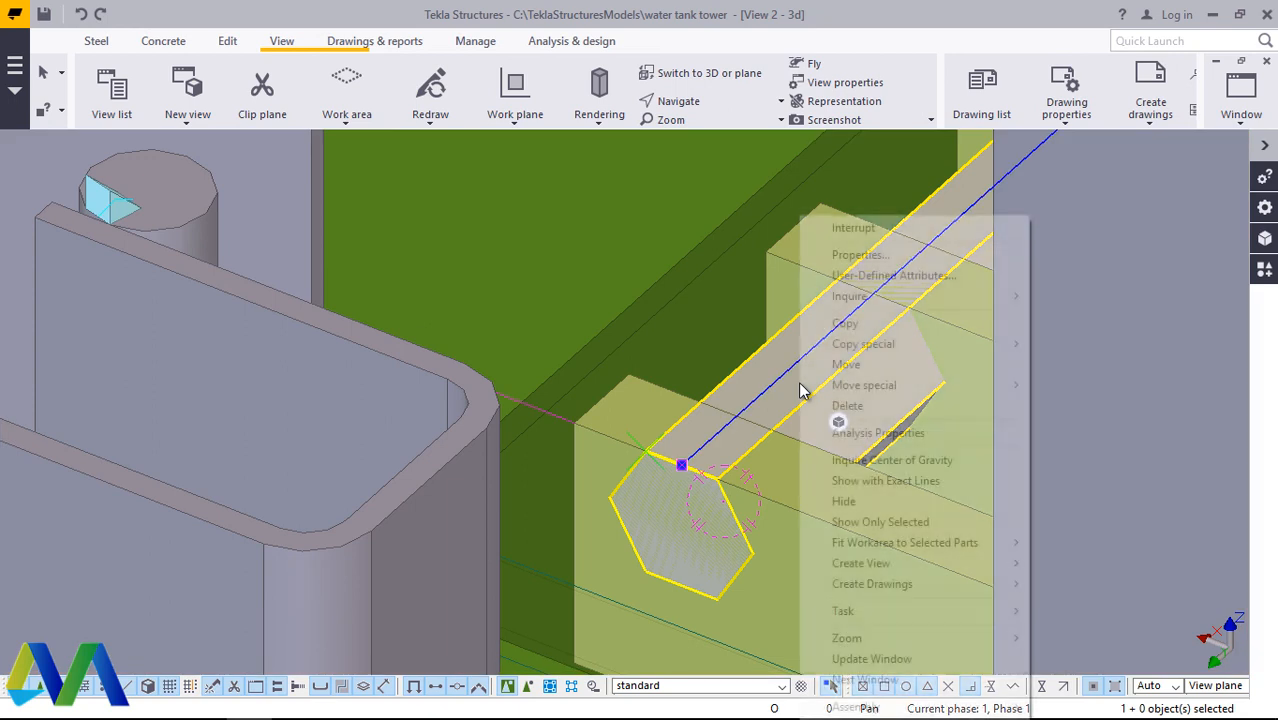
pyautogui.moveTo(886, 390)
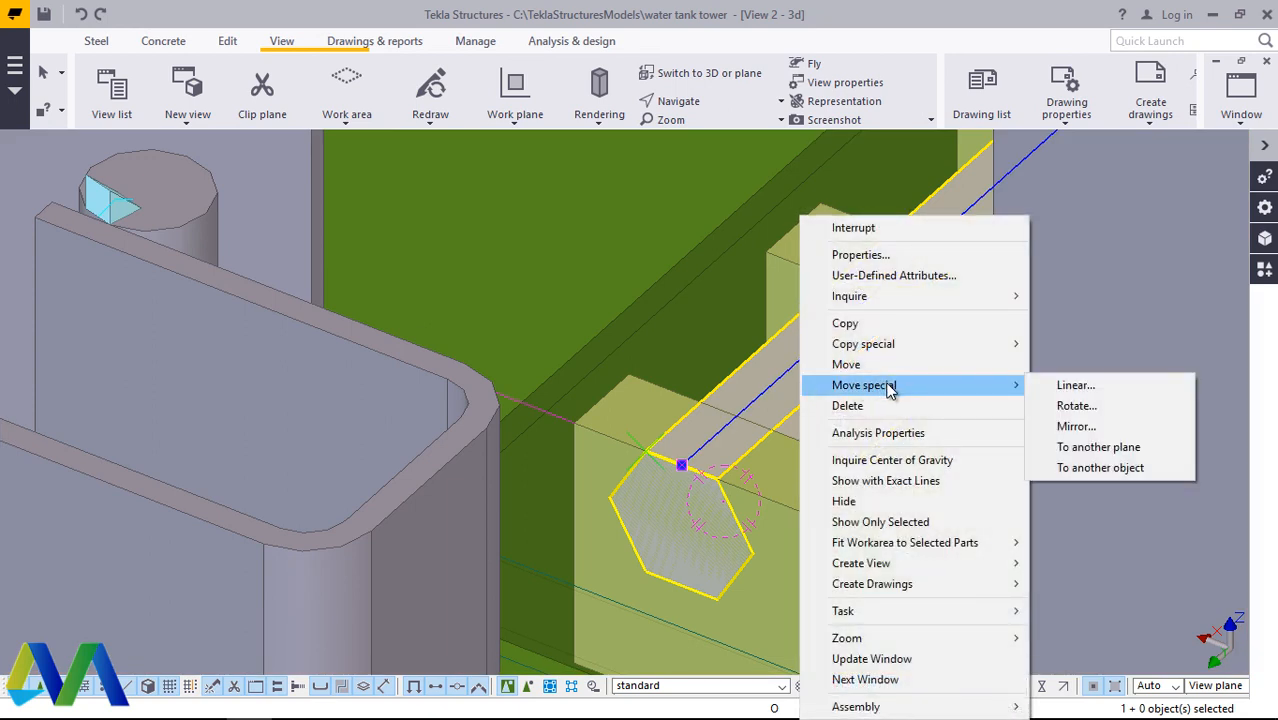
pyautogui.moveTo(898, 347)
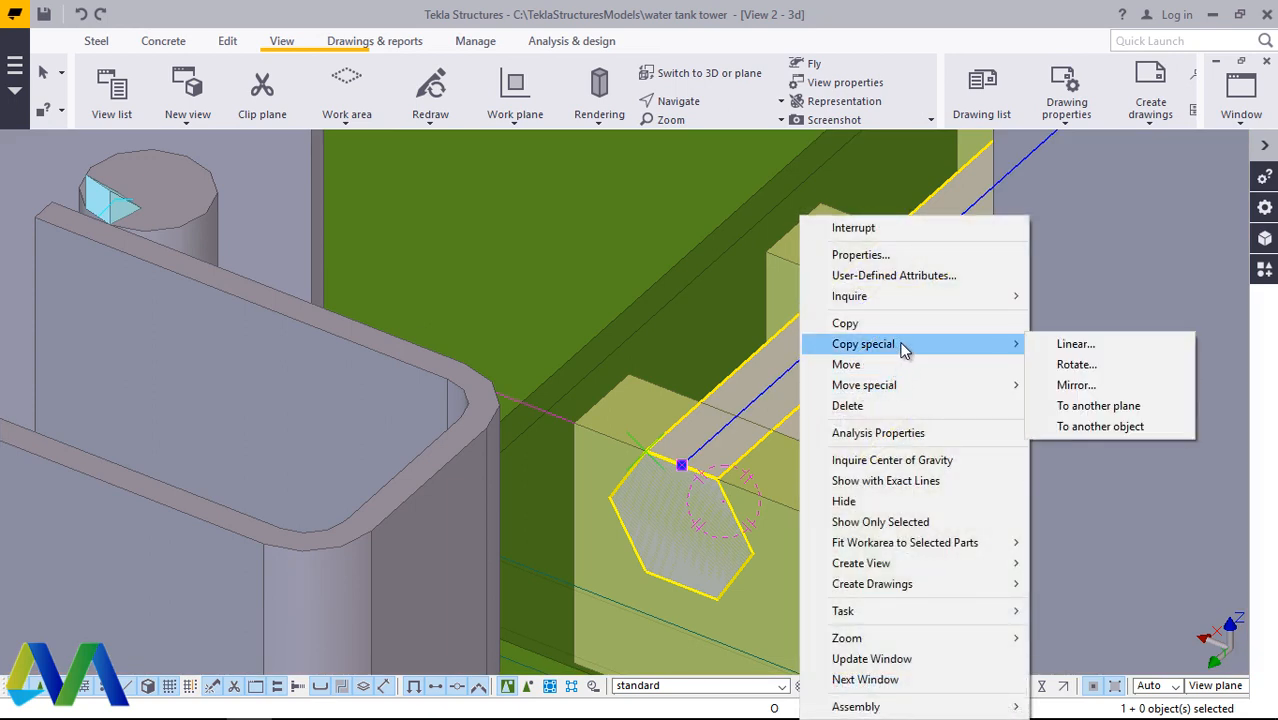
pyautogui.click(1072, 344)
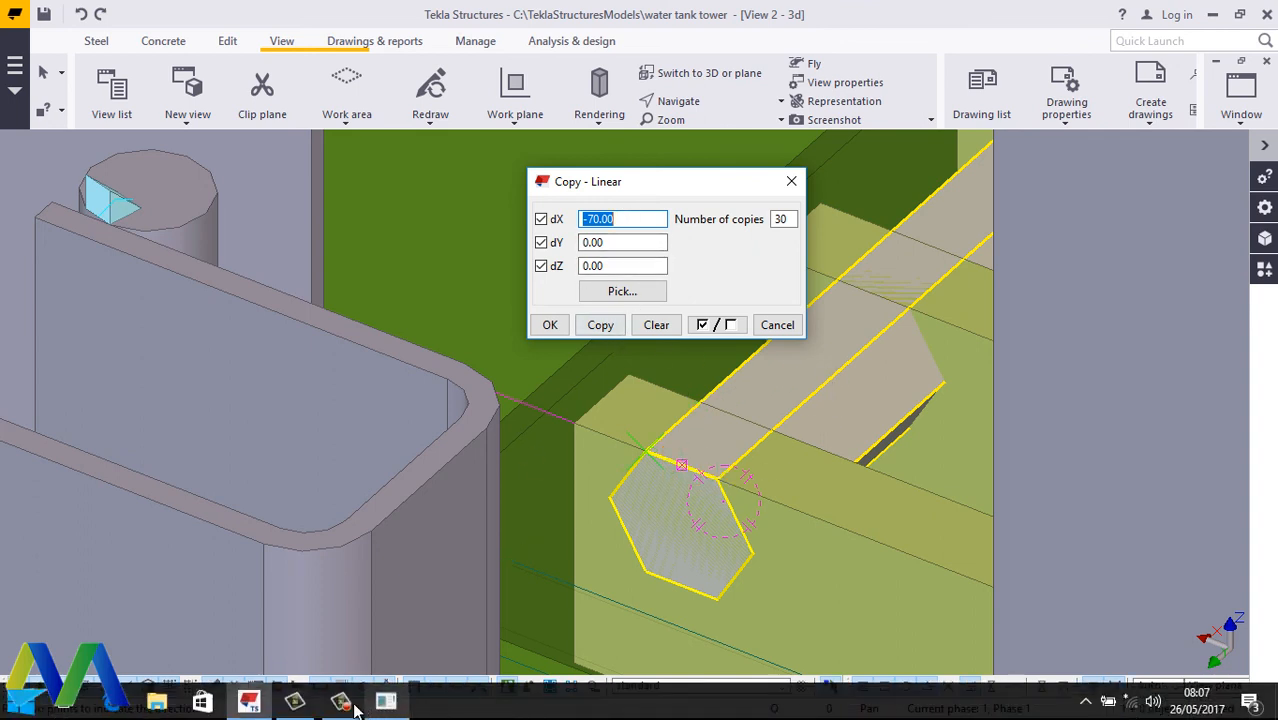
pyautogui.moveTo(345, 710)
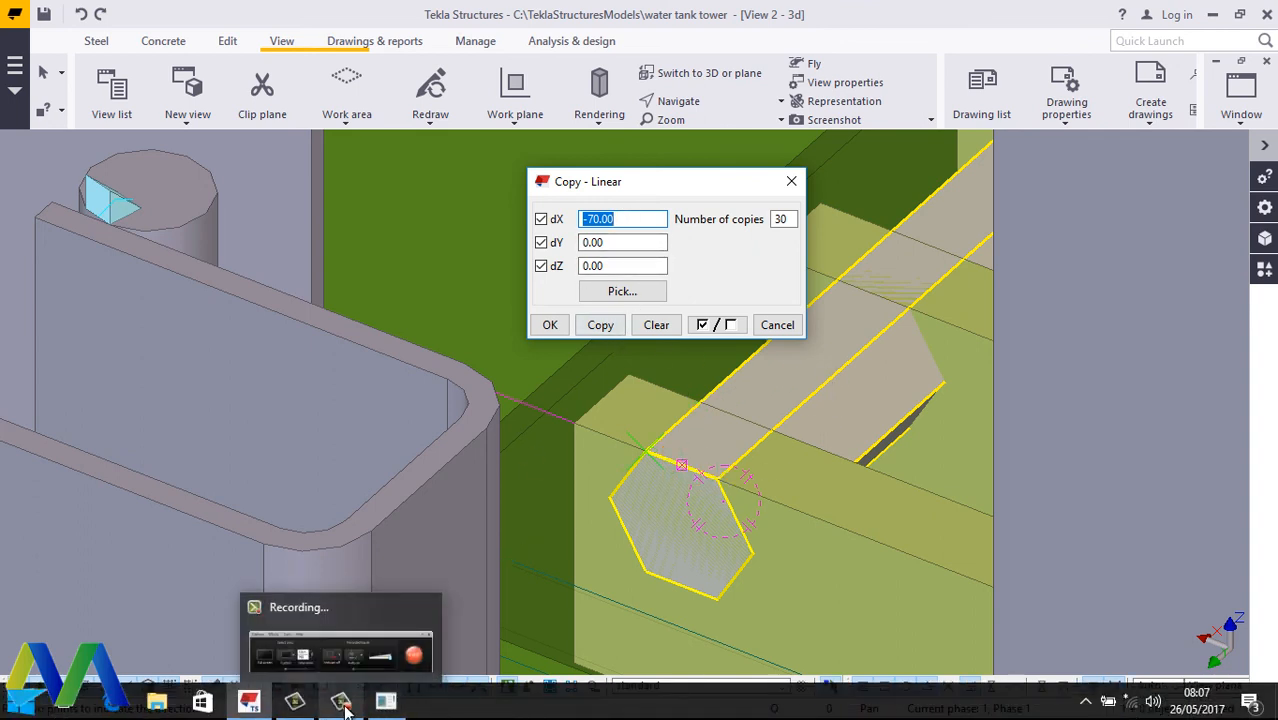
pyautogui.click(626, 219)
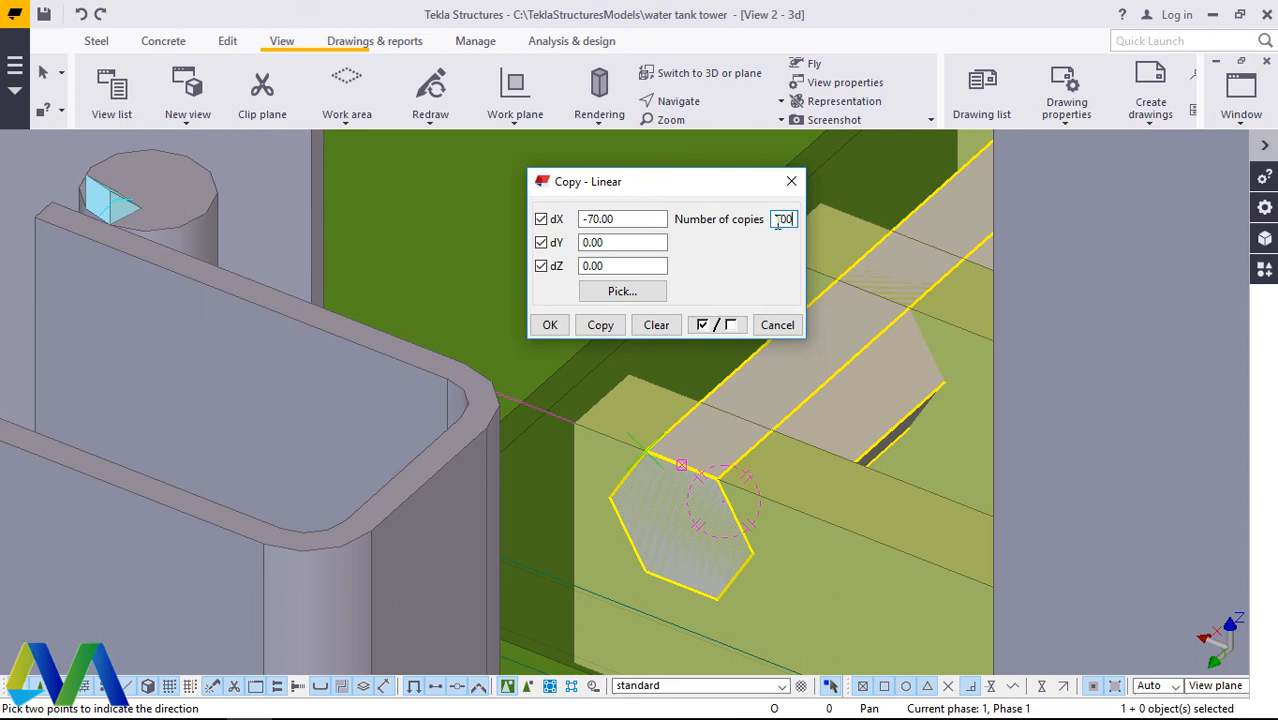
# Step: Copy the selected hexagonal cross bar linearly with dX -70.00 and 100 copies, and end the copy command
pyautogui.click(602, 328)
pyautogui.click(551, 325)
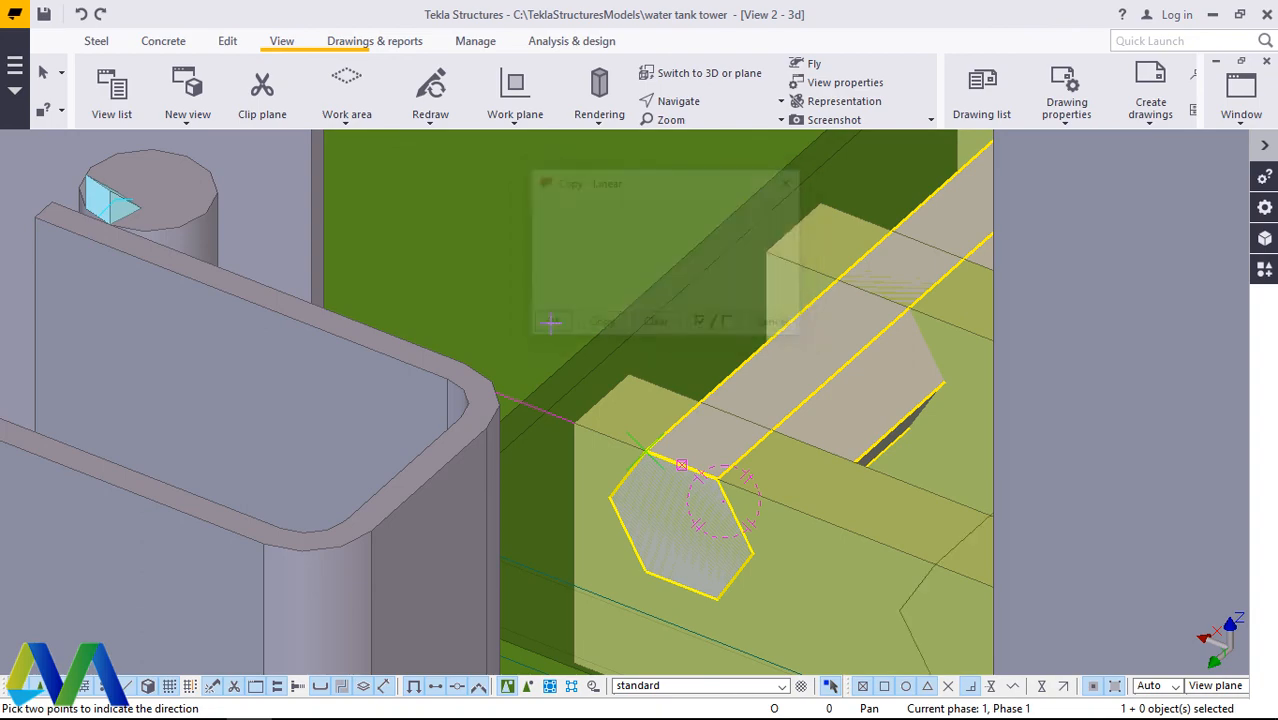
pyautogui.scroll(-6, 345, 296)
pyautogui.scroll(-8, 348, 293)
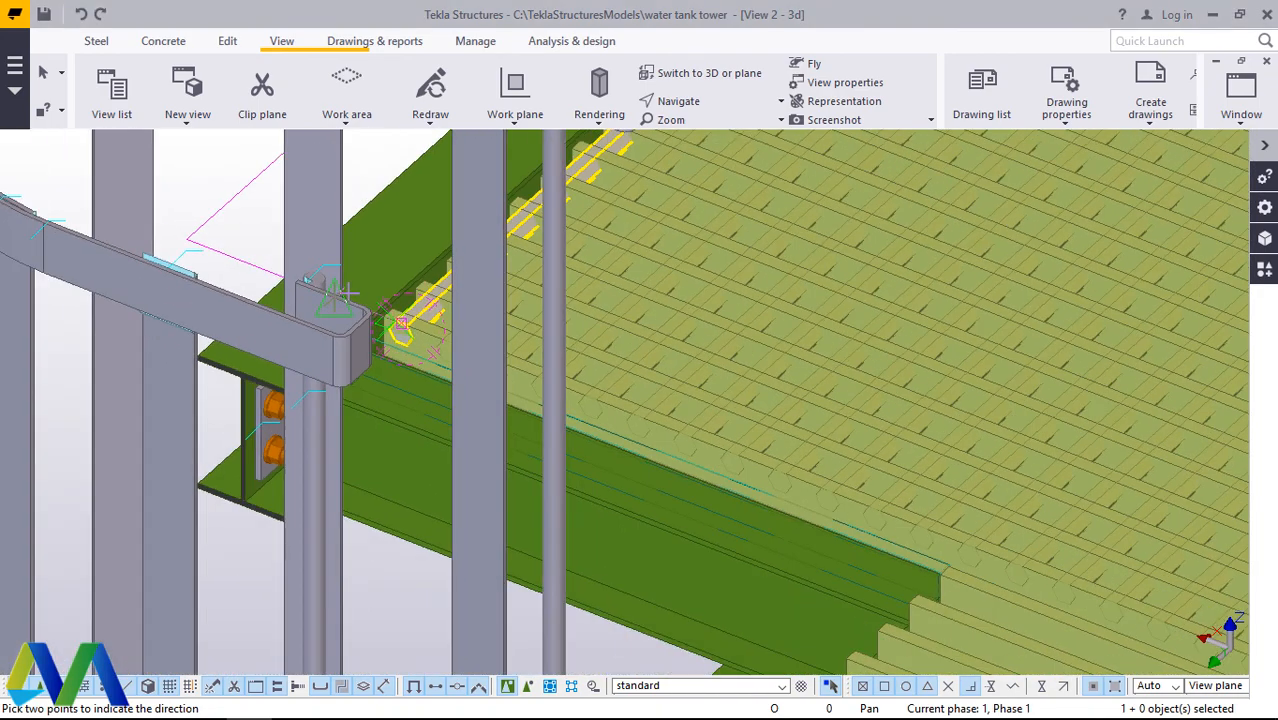
pyautogui.scroll(-6, 357, 300)
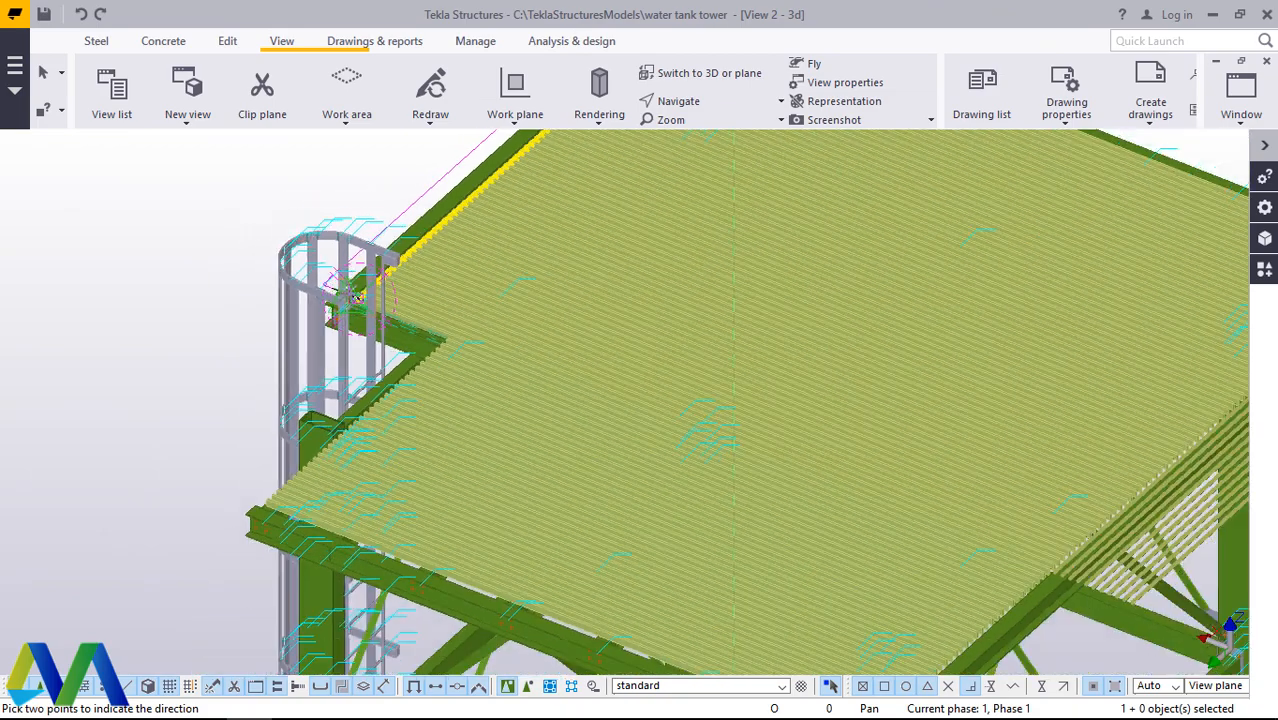
pyautogui.scroll(10, 1045, 575)
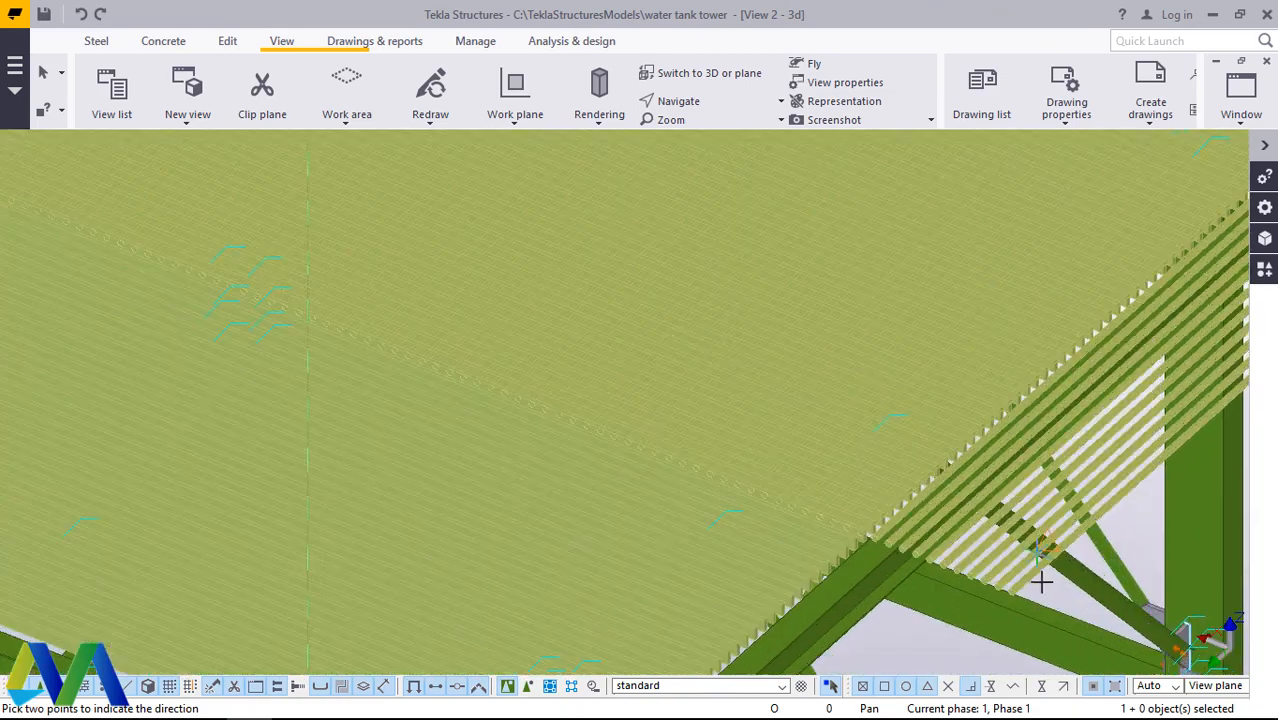
pyautogui.scroll(3, 841, 533)
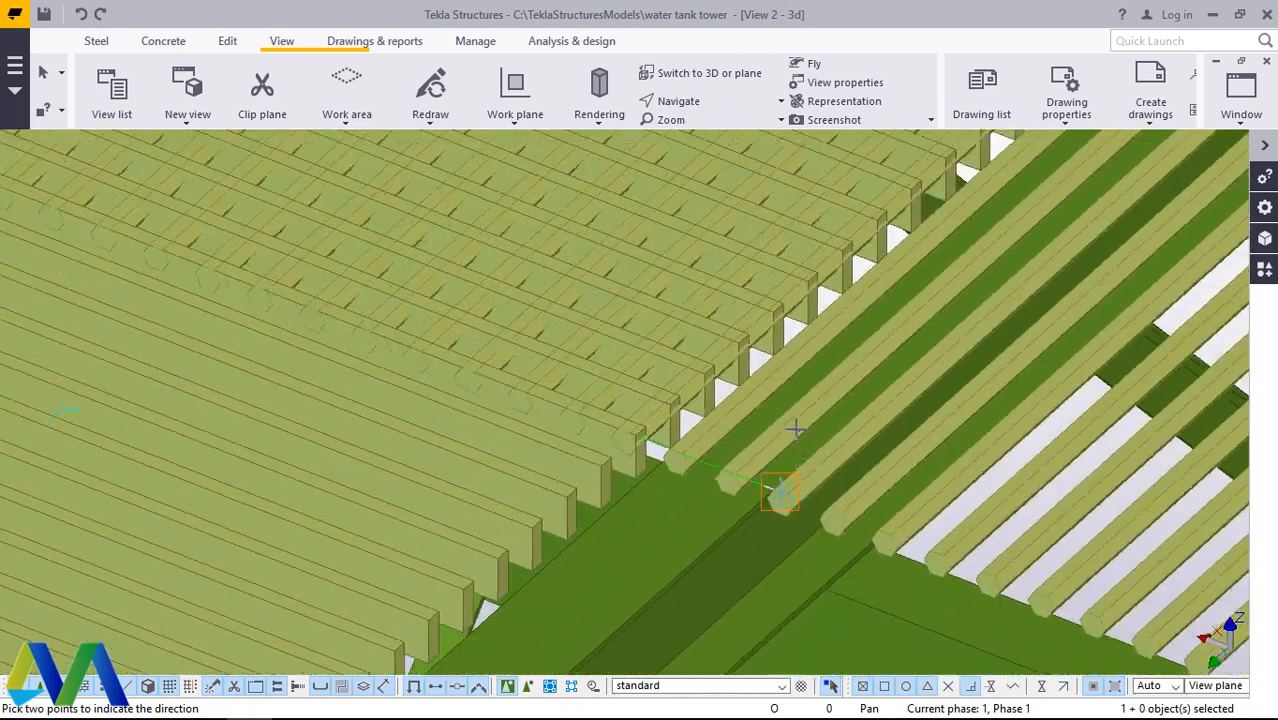
pyautogui.scroll(-2, 797, 428)
pyautogui.rightClick(797, 427)
pyautogui.click(842, 138)
# Step: Delete the eleven surplus cross bars that extend past the grating's far edge over the platform beam
pyautogui.scroll(-2, 991, 428)
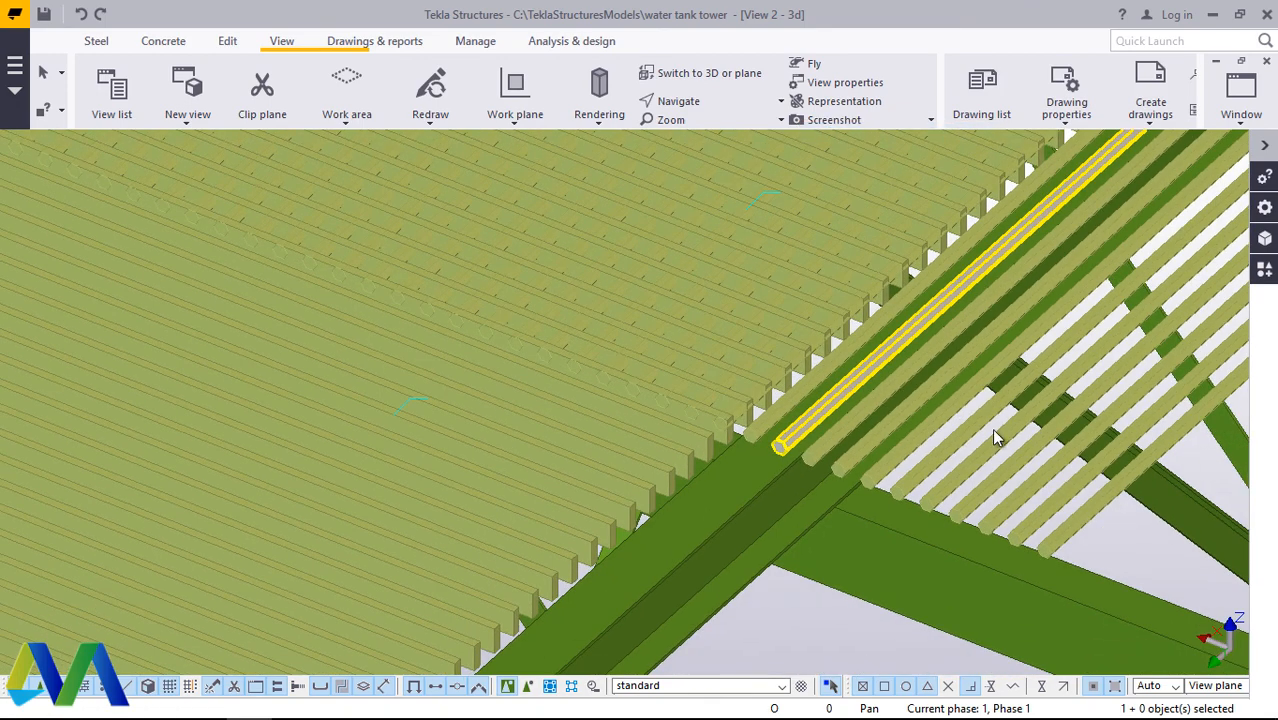
pyautogui.scroll(2, 1060, 500)
pyautogui.click(1075, 526)
pyautogui.keyDown('ctrl'); pyautogui.click(1040, 498); pyautogui.keyUp('ctrl')
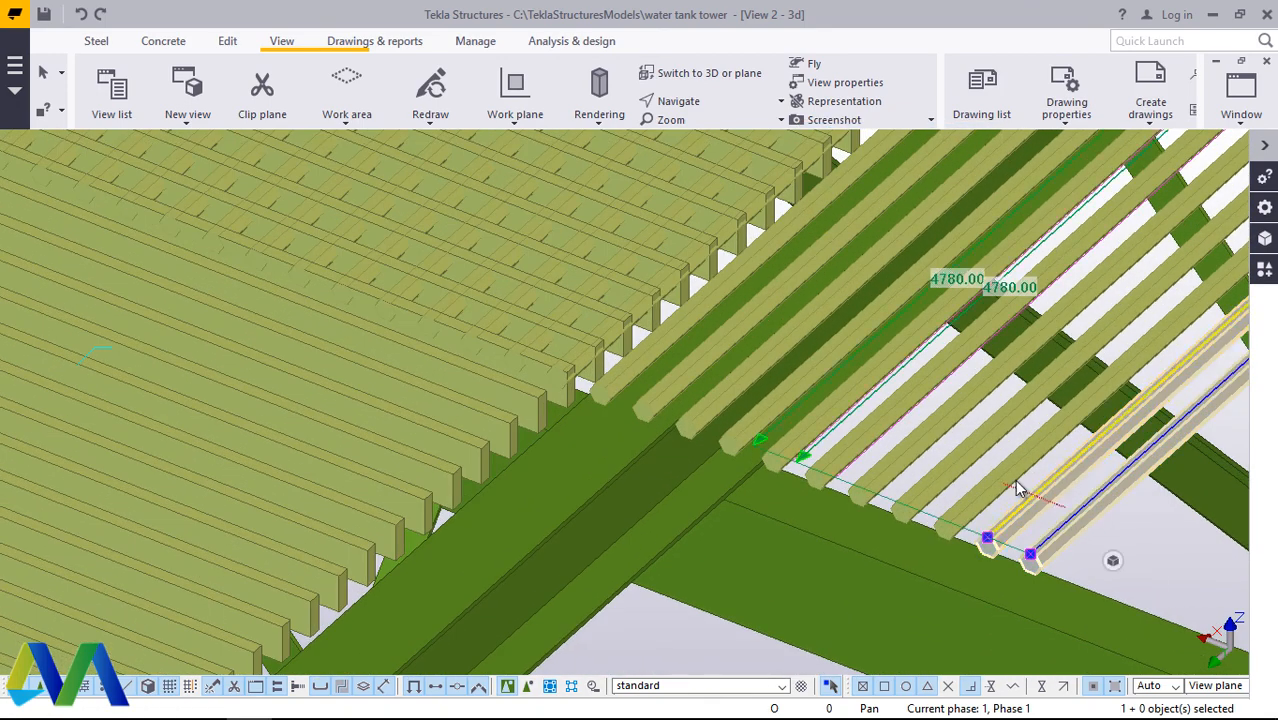
pyautogui.keyDown('ctrl'); pyautogui.click(990, 486); pyautogui.keyUp('ctrl')
pyautogui.keyDown('ctrl'); pyautogui.click(922, 447); pyautogui.keyUp('ctrl')
pyautogui.keyDown('ctrl'); pyautogui.click(887, 425); pyautogui.keyUp('ctrl')
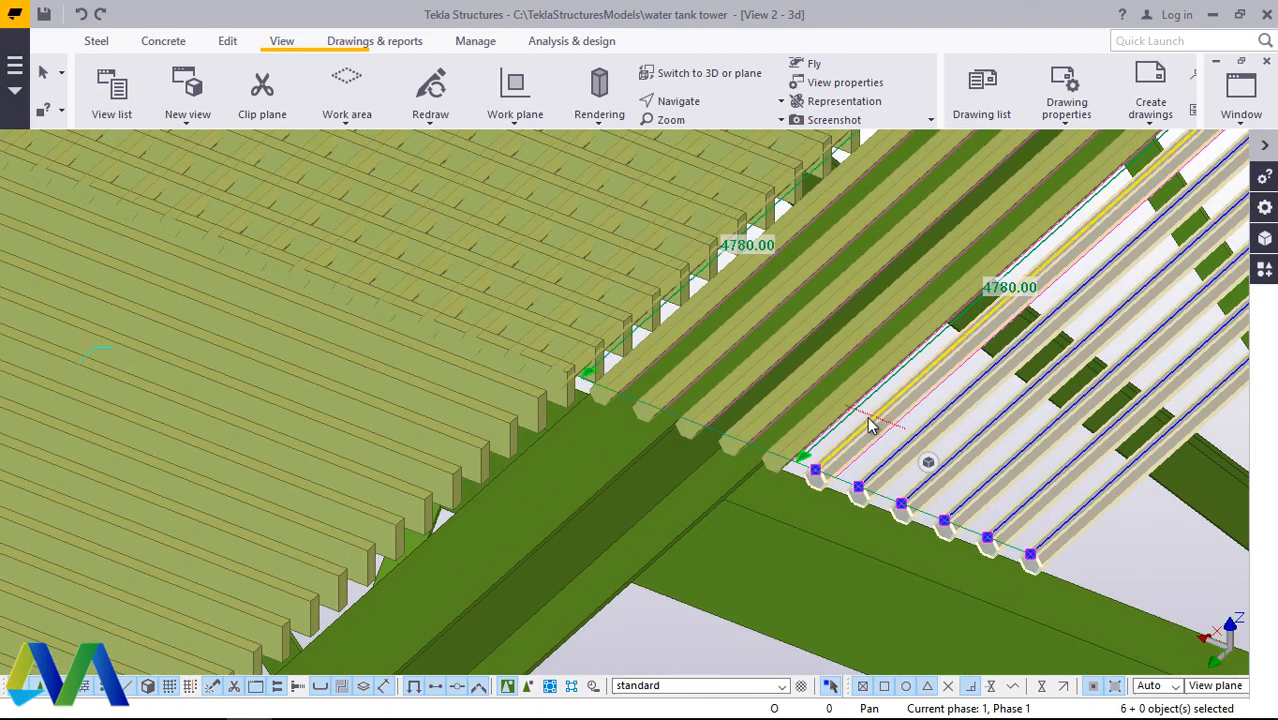
pyautogui.keyDown('ctrl'); pyautogui.click(865, 418); pyautogui.keyUp('ctrl')
pyautogui.keyDown('ctrl'); pyautogui.click(812, 403); pyautogui.keyUp('ctrl')
pyautogui.keyDown('ctrl'); pyautogui.click(797, 397); pyautogui.keyUp('ctrl')
pyautogui.keyDown('ctrl'); pyautogui.click(762, 376); pyautogui.keyUp('ctrl')
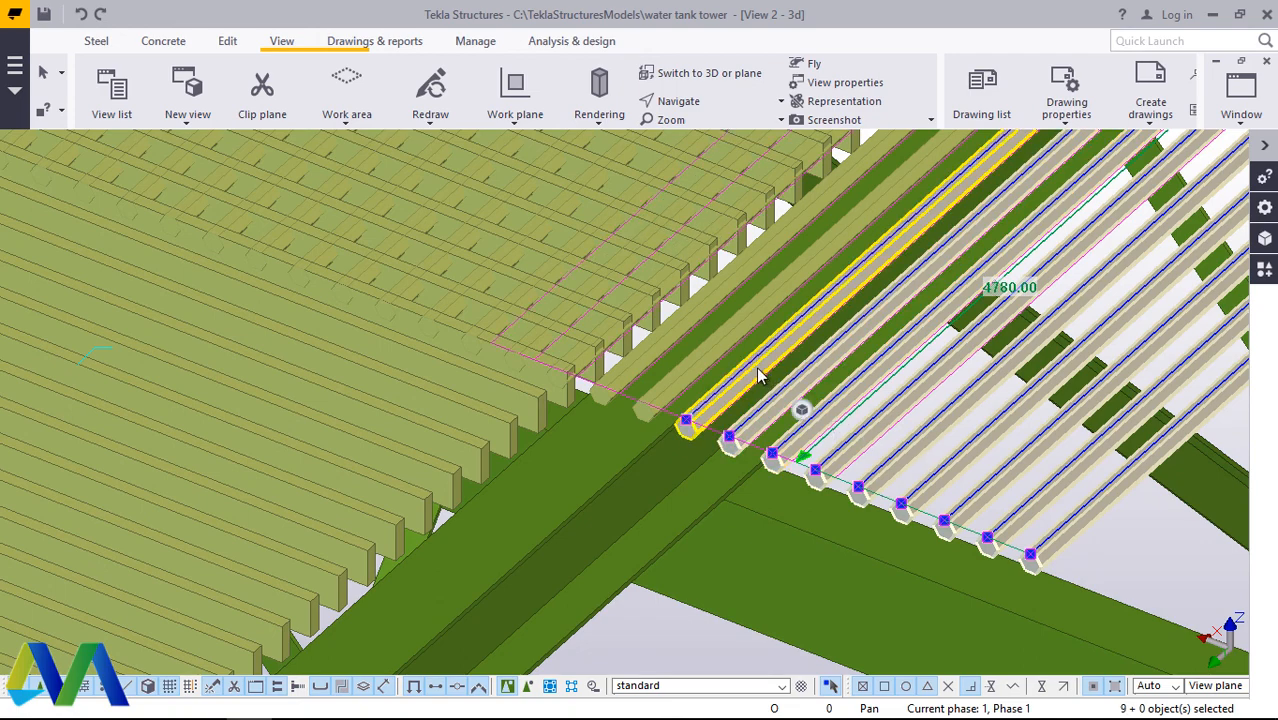
pyautogui.keyDown('ctrl'); pyautogui.click(674, 347); pyautogui.keyUp('ctrl')
pyautogui.keyDown('ctrl'); pyautogui.click(662, 349); pyautogui.keyUp('ctrl')
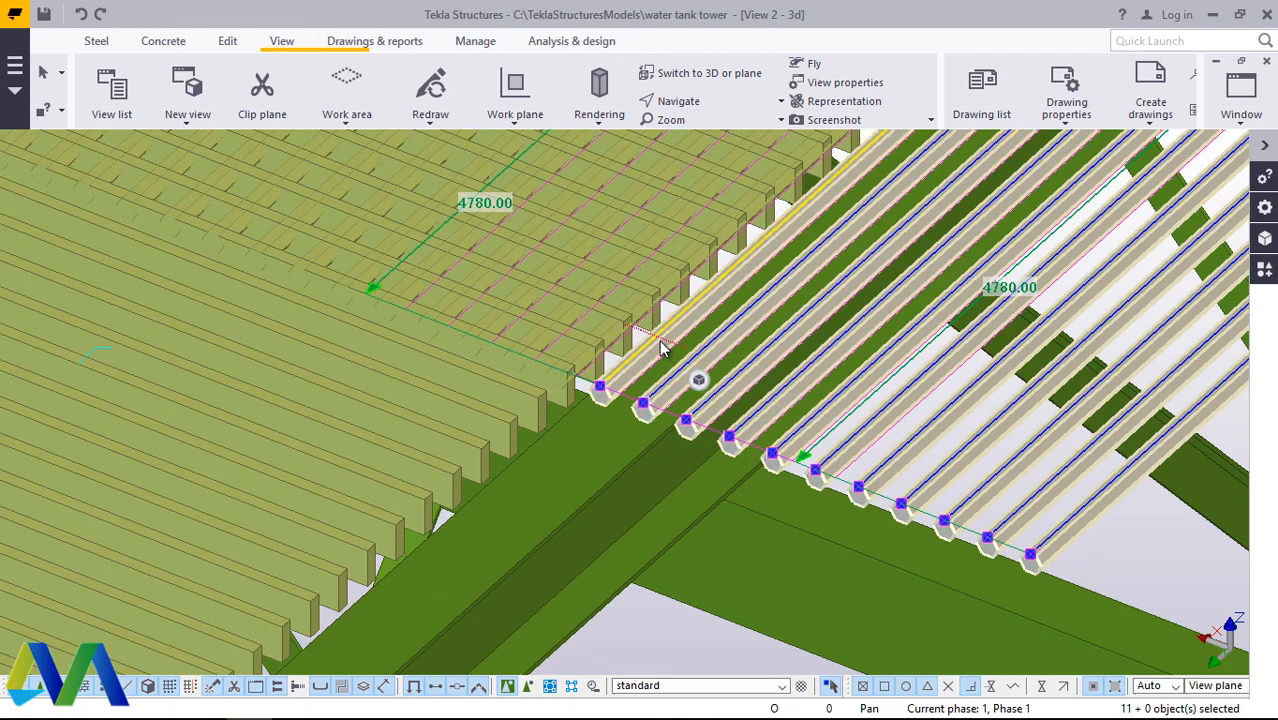
pyautogui.rightClick(662, 349)
pyautogui.click(704, 439)
# Step: Examine the grating's bar pattern, the bar ends beside the ladder opening and the open ends along the platform's outer edge
pyautogui.scroll(6, 733, 366)
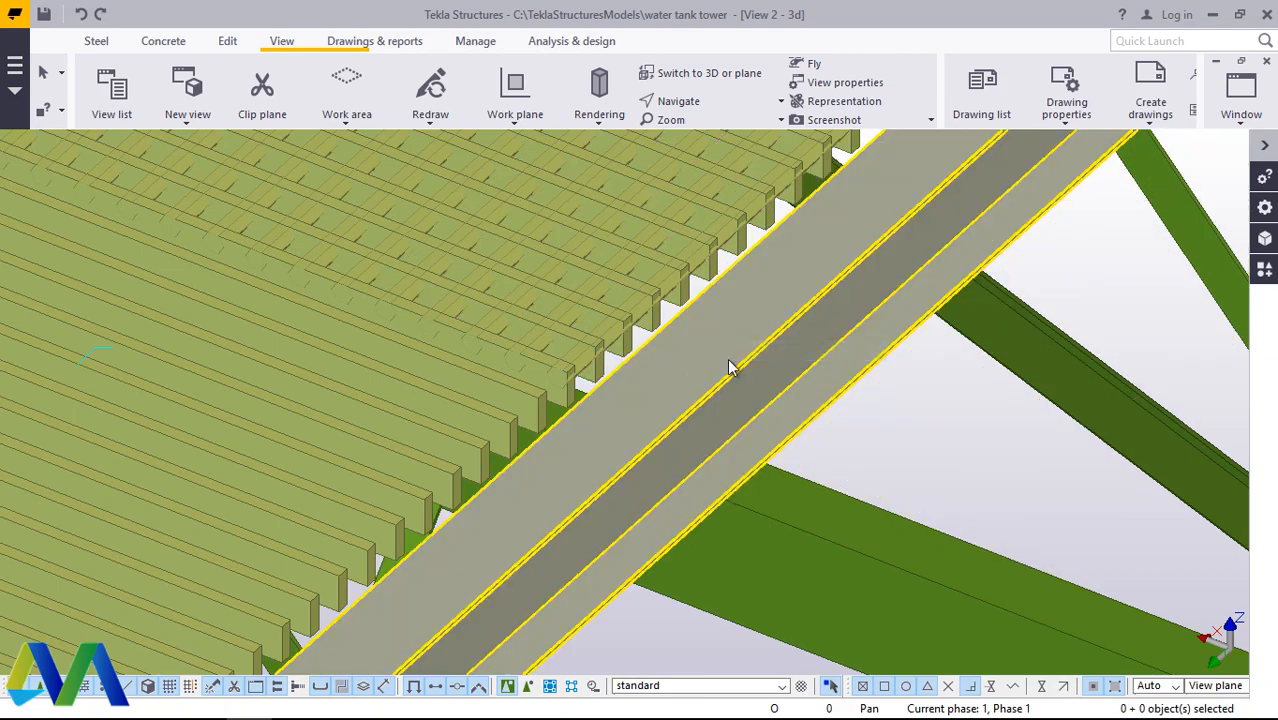
pyautogui.scroll(-8, 843, 468)
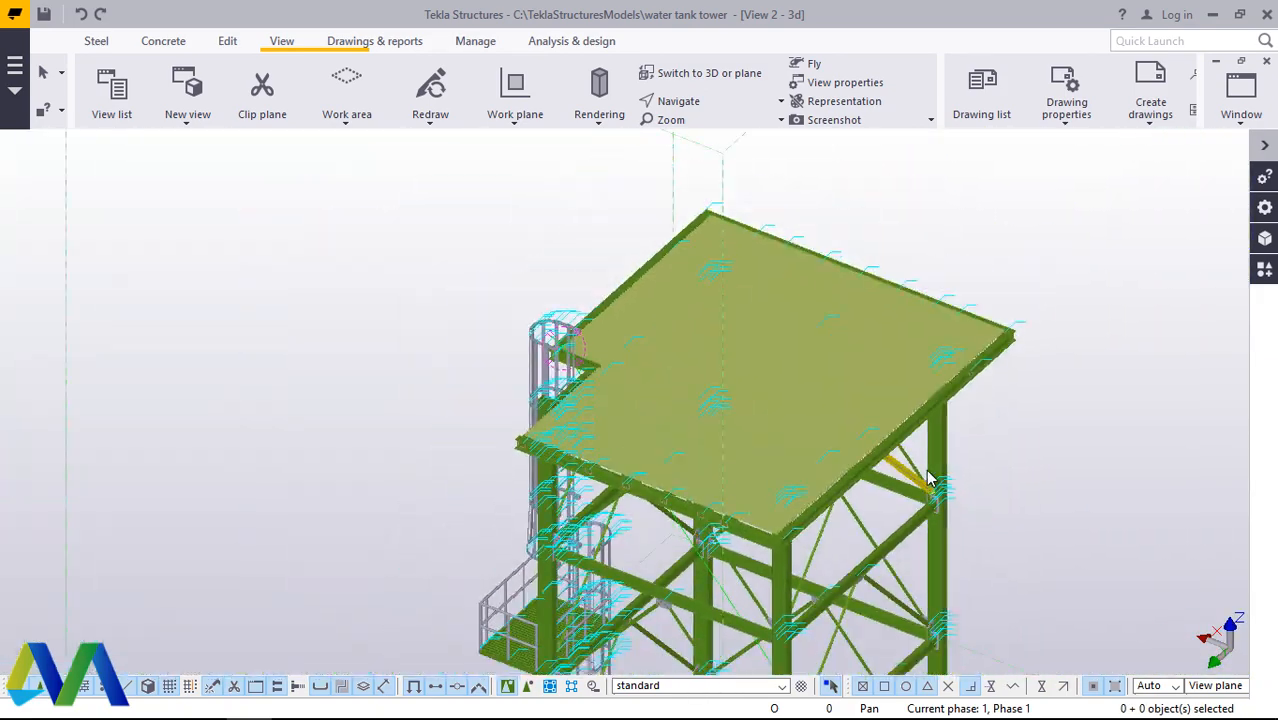
pyautogui.scroll(10, 640, 291)
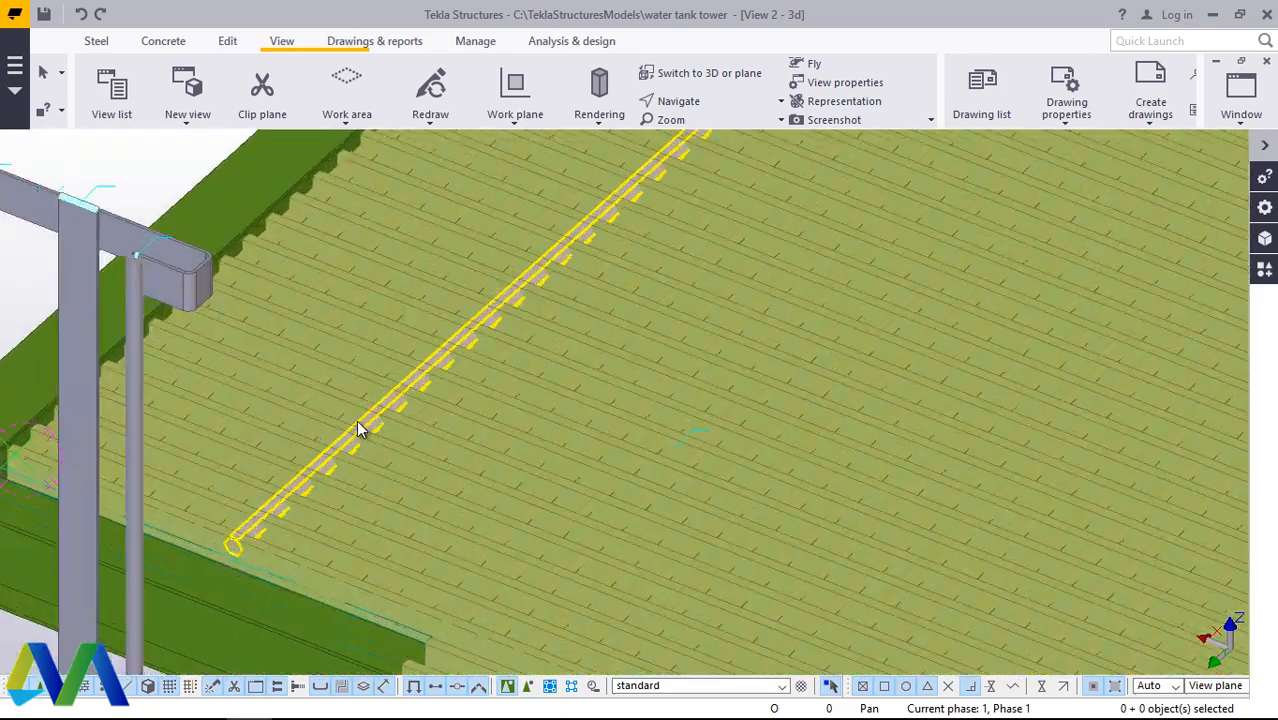
pyautogui.scroll(3, 430, 428)
pyautogui.scroll(-5, 642, 308)
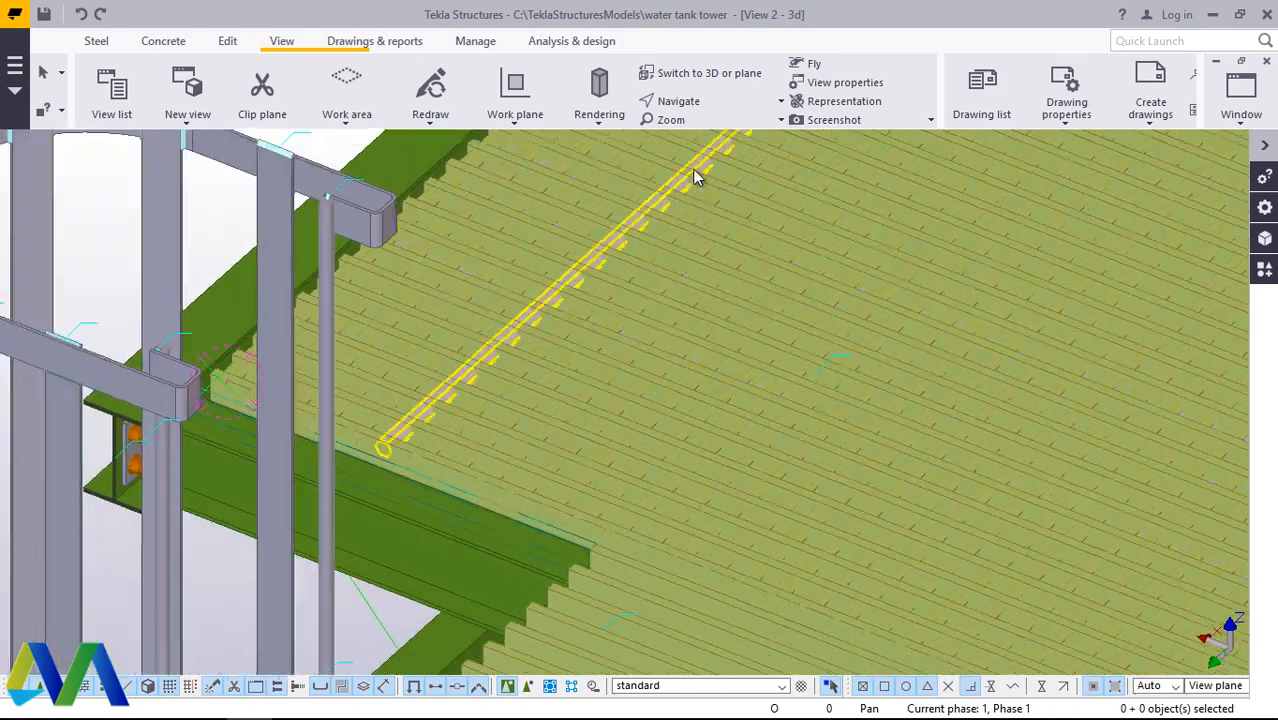
pyautogui.click(698, 104)
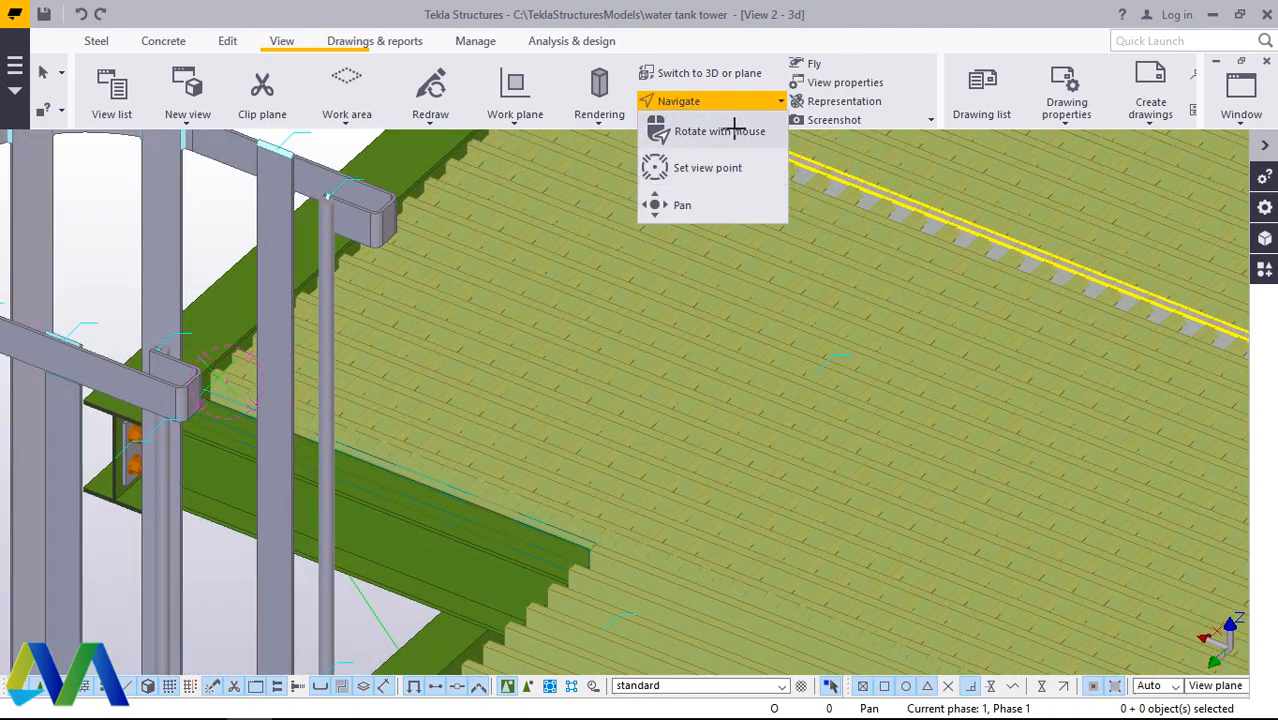
pyautogui.keyDown('ctrl'); pyautogui.moveTo(804, 463); pyautogui.dragTo(752, 393, button='middle'); pyautogui.keyUp('ctrl')
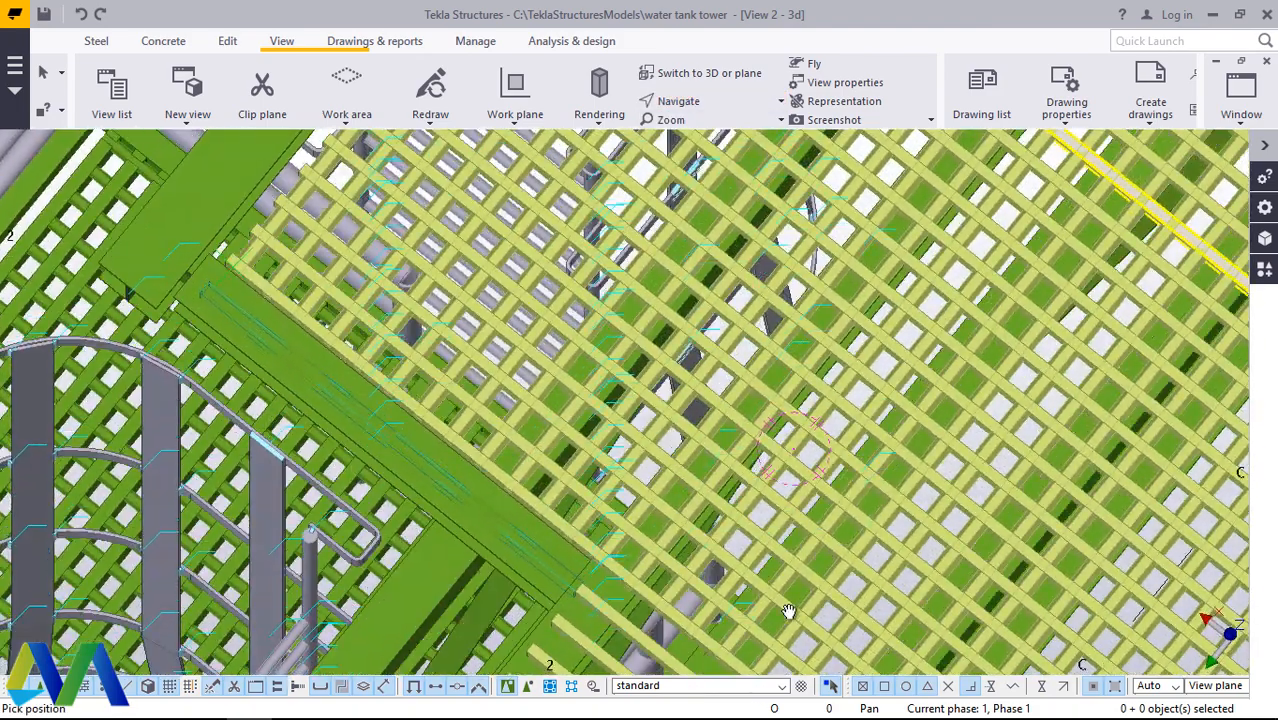
pyautogui.scroll(-2, 752, 393)
pyautogui.keyDown('ctrl'); pyautogui.moveTo(822, 422); pyautogui.dragTo(835, 371, button='middle'); pyautogui.keyUp('ctrl')
pyautogui.scroll(10, 835, 371)
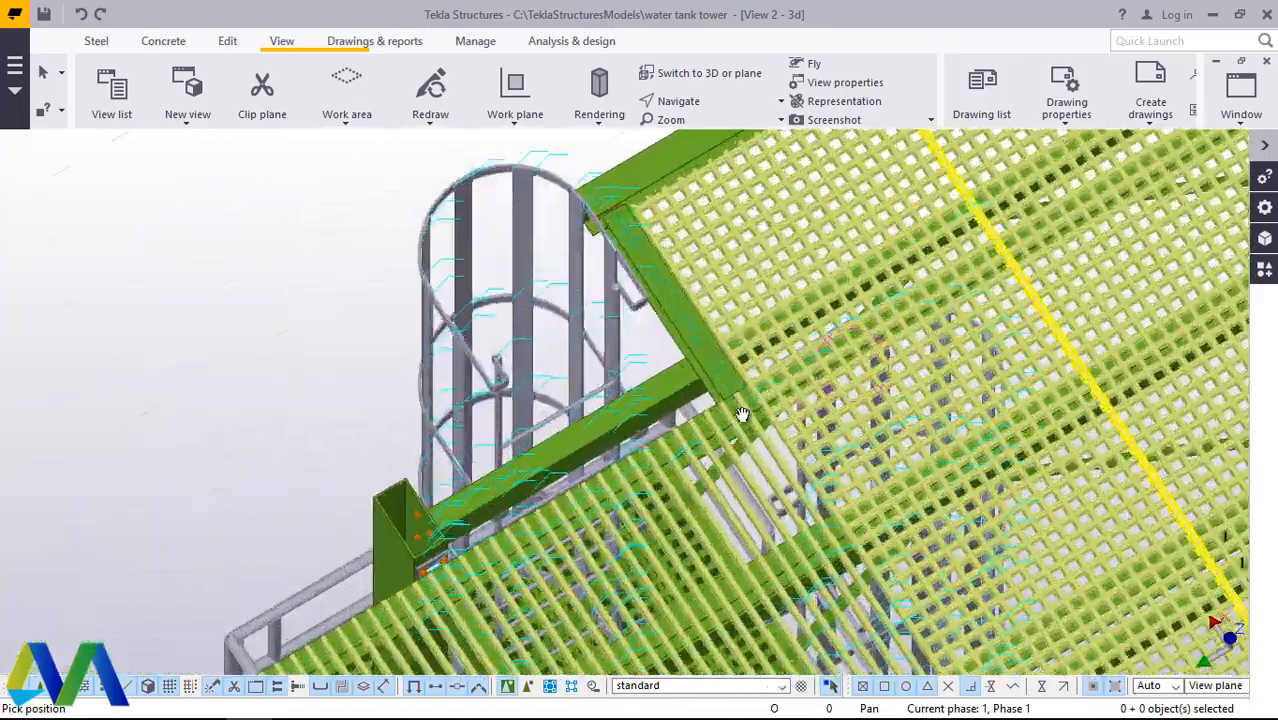
pyautogui.scroll(-6, 759, 387)
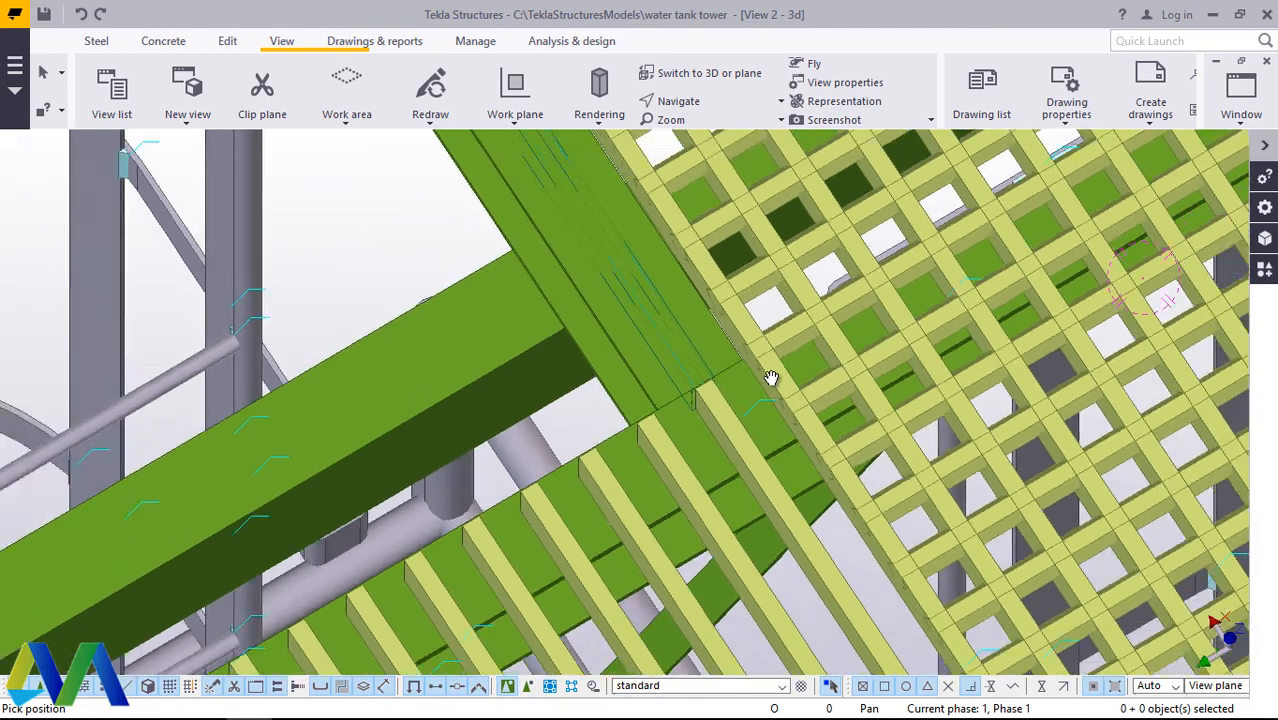
pyautogui.scroll(8, 799, 371)
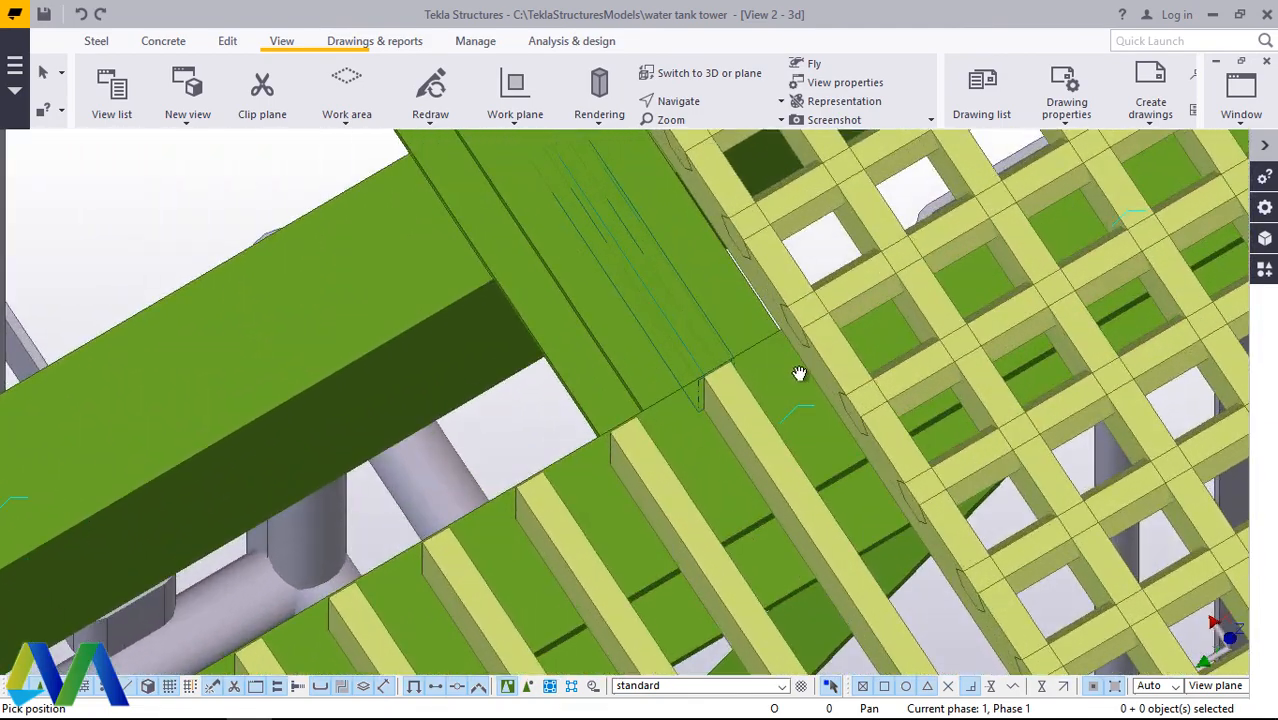
pyautogui.rightClick(805, 372)
pyautogui.click(841, 383)
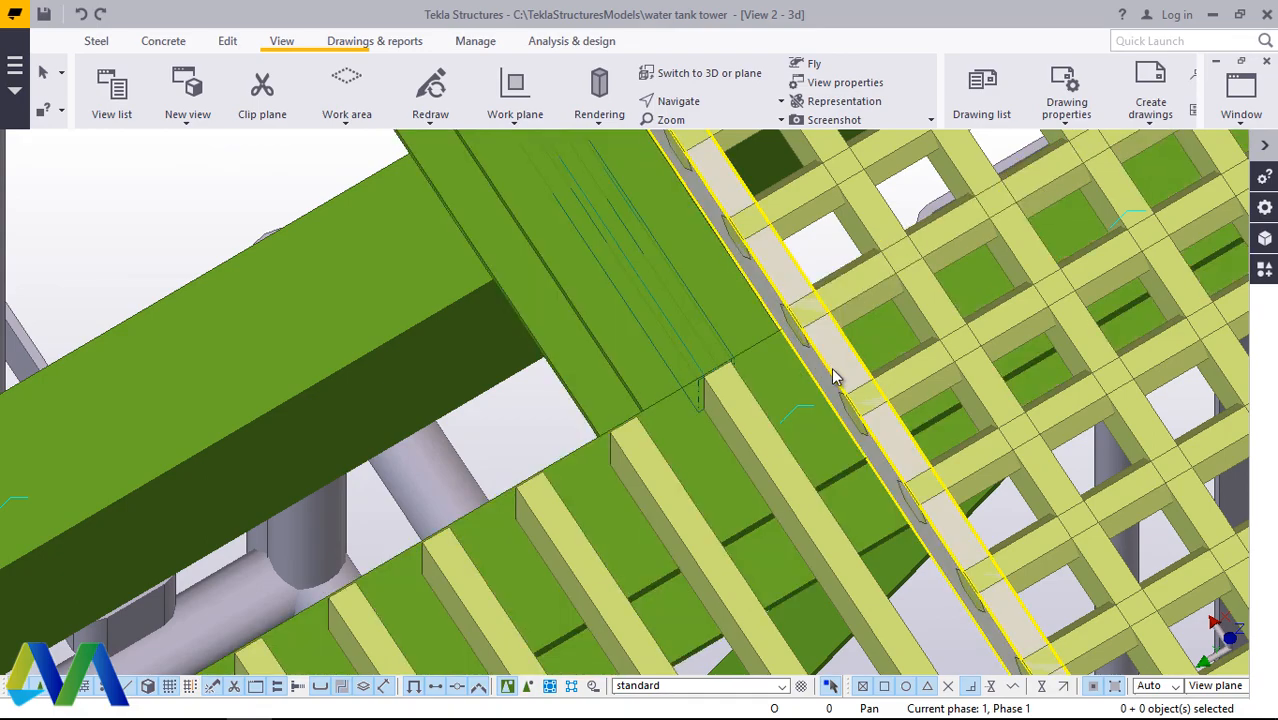
pyautogui.scroll(5, 845, 390)
pyautogui.scroll(-6, 851, 393)
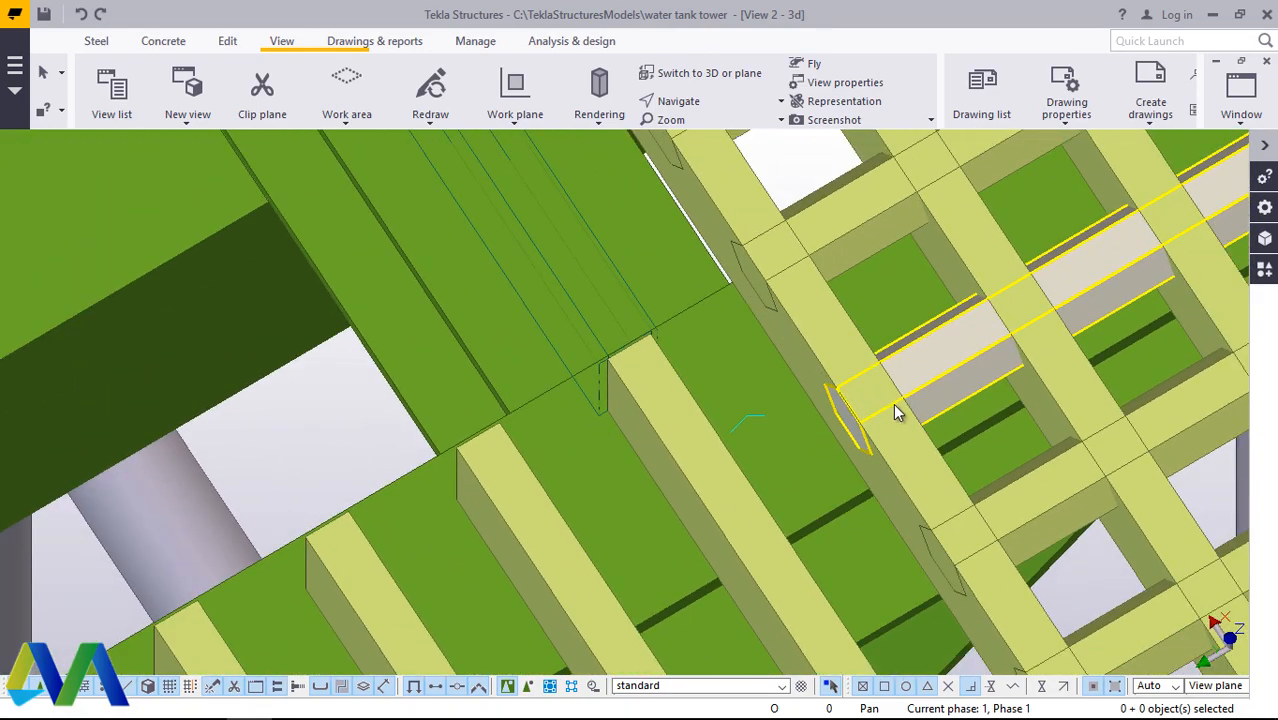
pyautogui.scroll(-8, 812, 380)
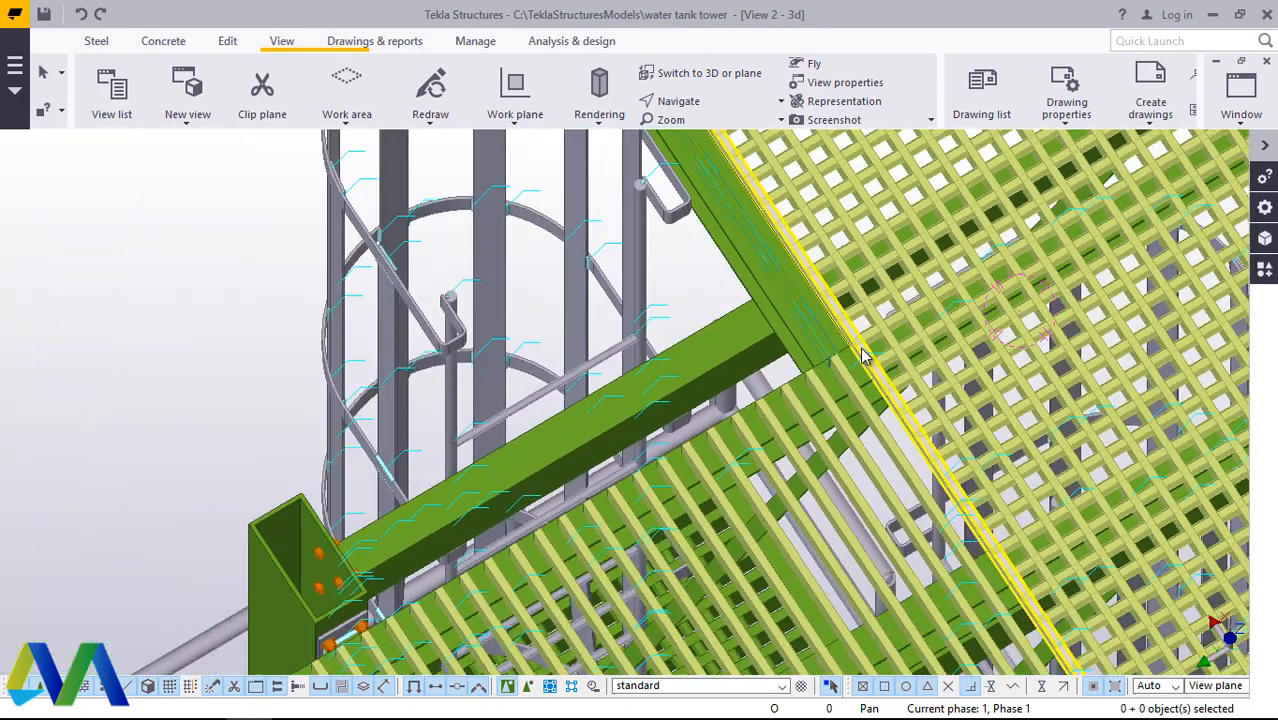
pyautogui.scroll(8, 790, 415)
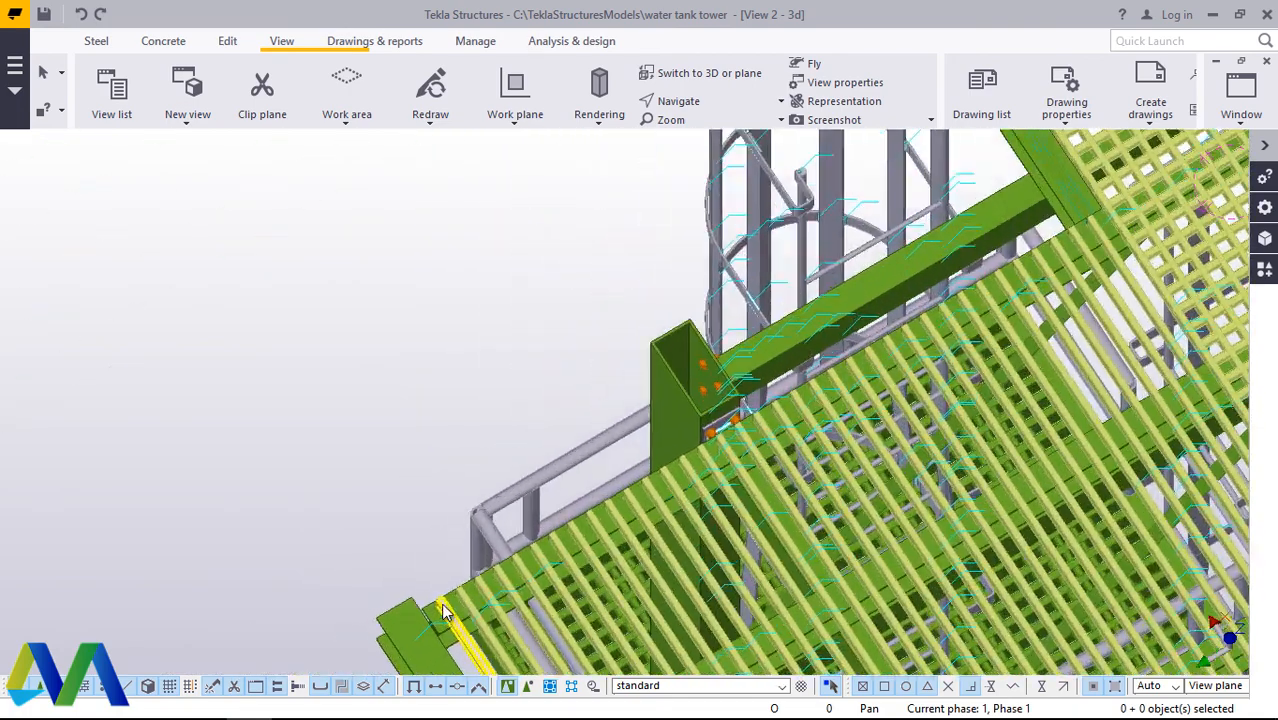
pyautogui.scroll(2, 445, 598)
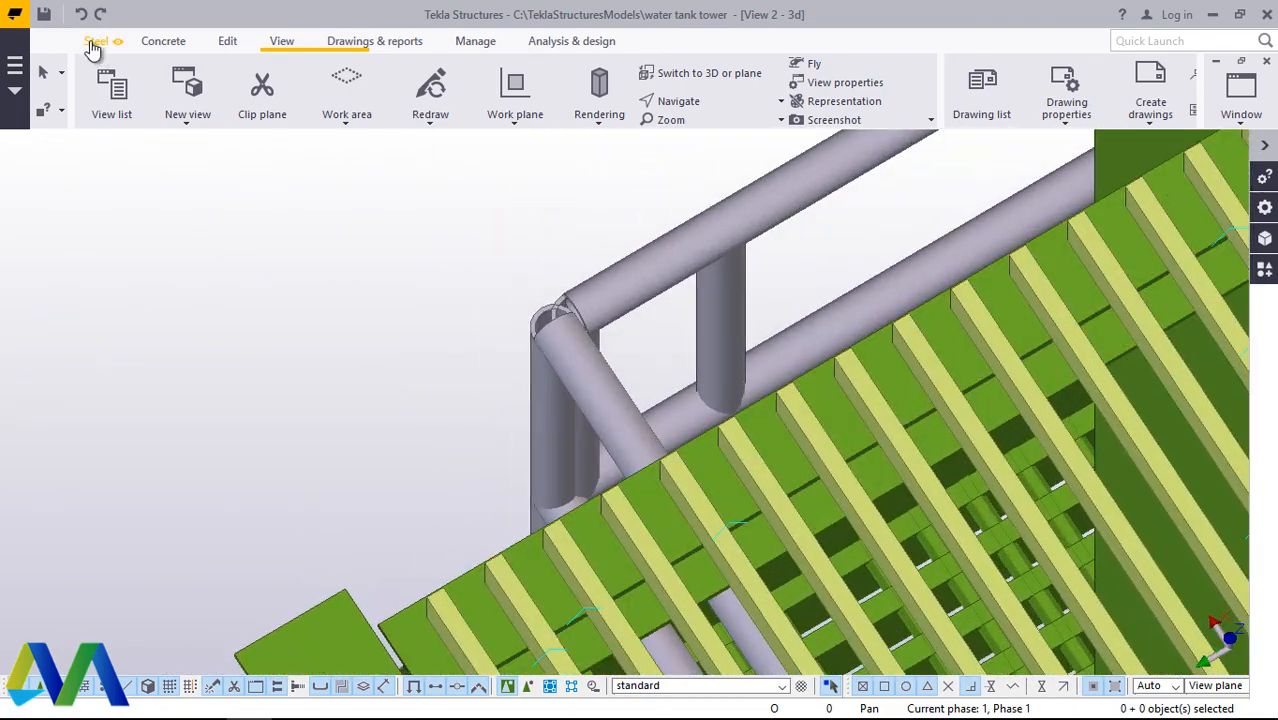
# Step: Place a steel beam about 2470 mm long across the grating bar ends, from the ladder opening to the platform's outer corner
pyautogui.click(94, 42)
pyautogui.click(161, 122)
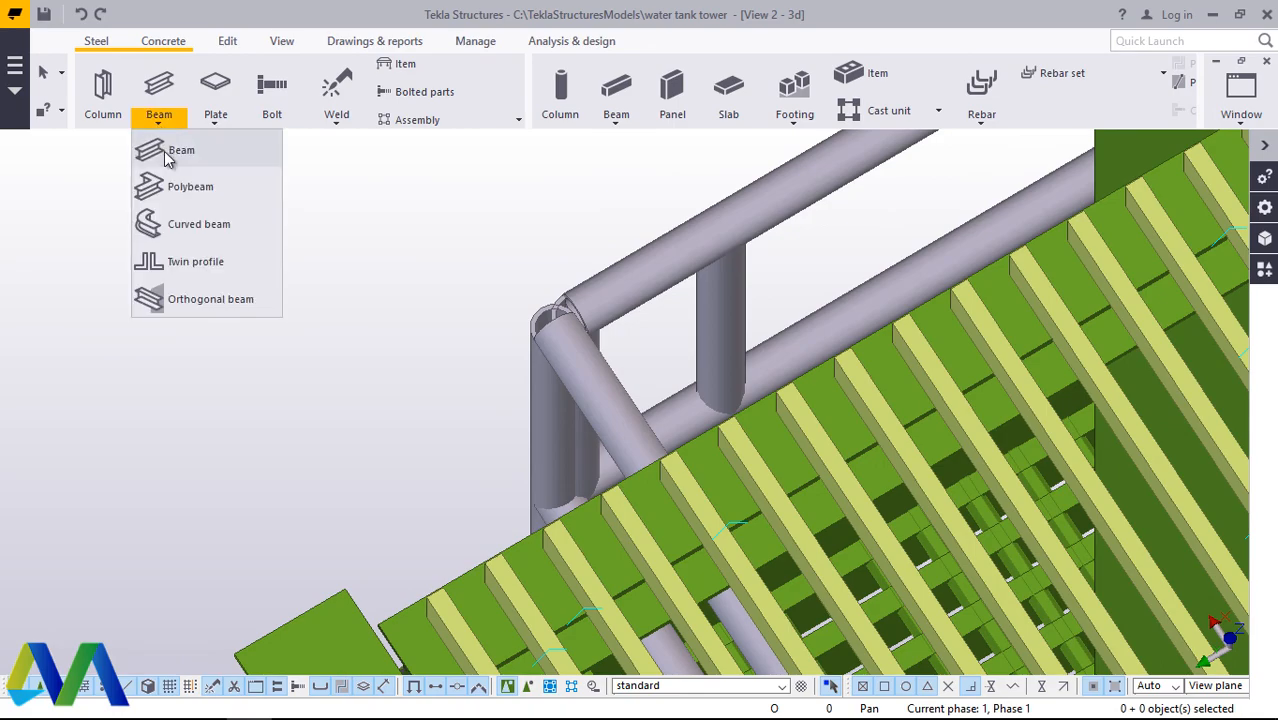
pyautogui.click(170, 152)
pyautogui.scroll(-5, 500, 505)
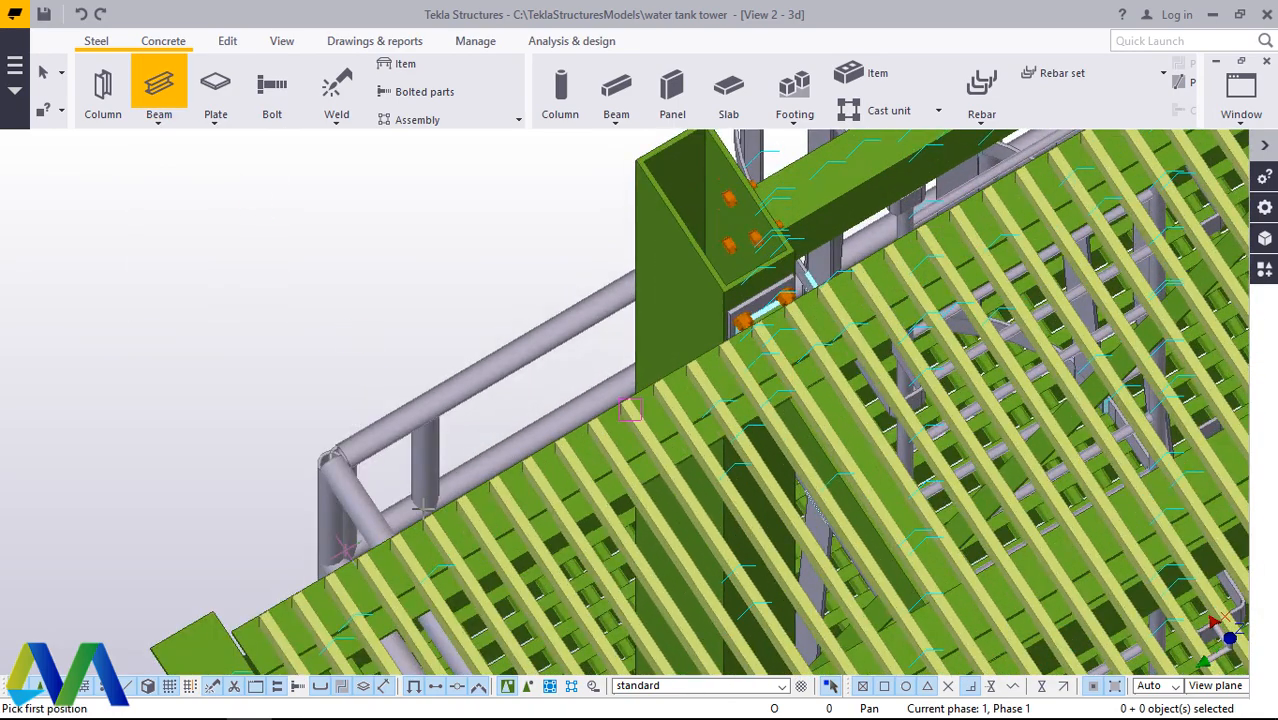
pyautogui.scroll(-4, 430, 500)
pyautogui.scroll(6, 918, 265)
pyautogui.scroll(-2, 1060, 210)
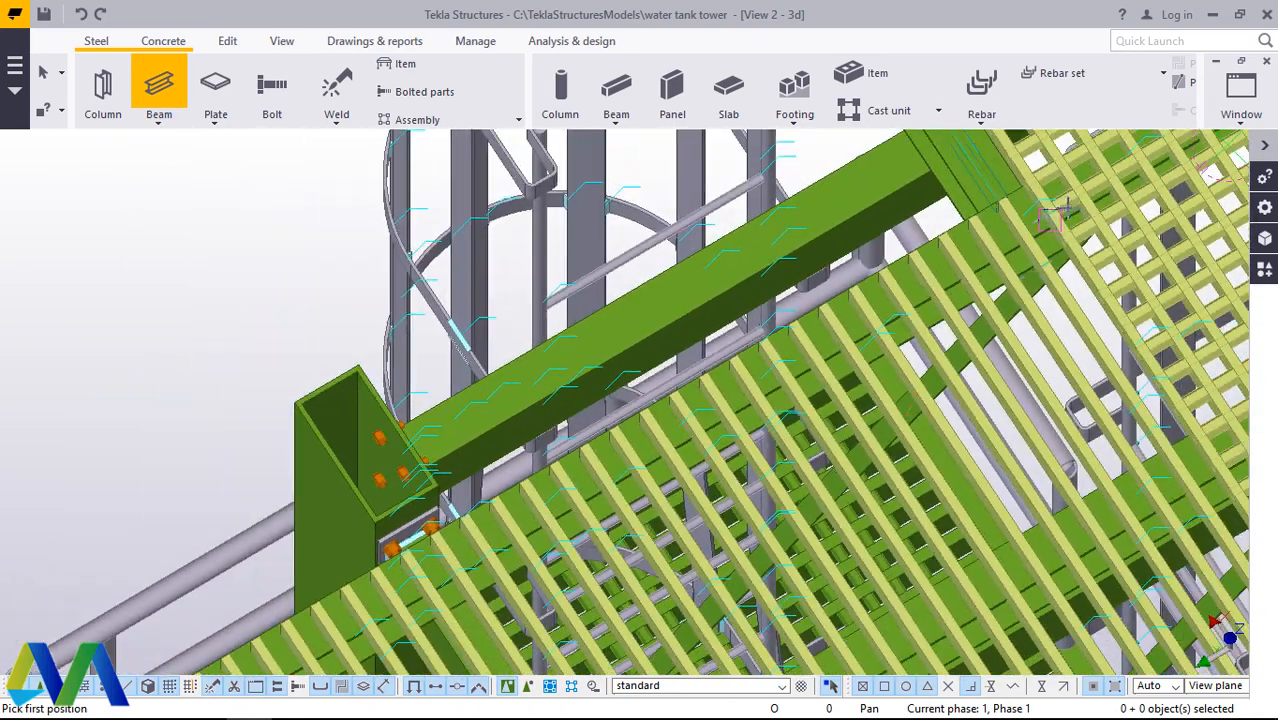
pyautogui.scroll(5, 1050, 208)
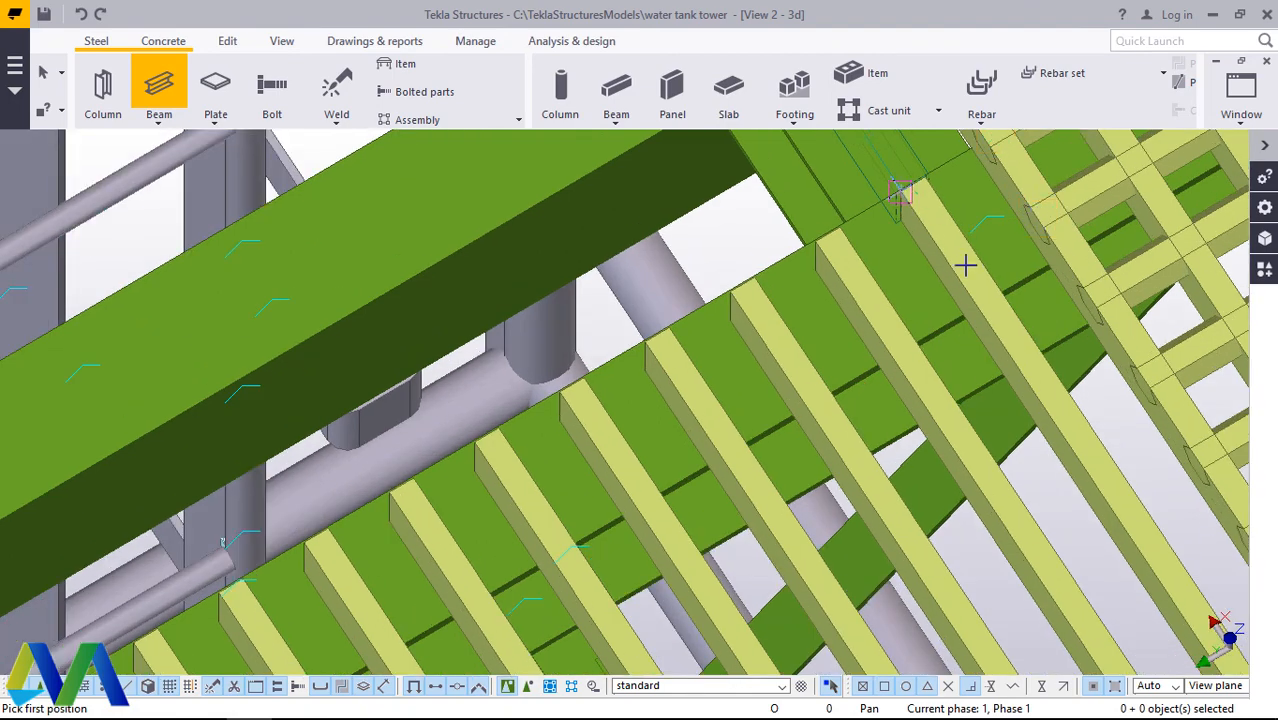
pyautogui.scroll(5, 938, 179)
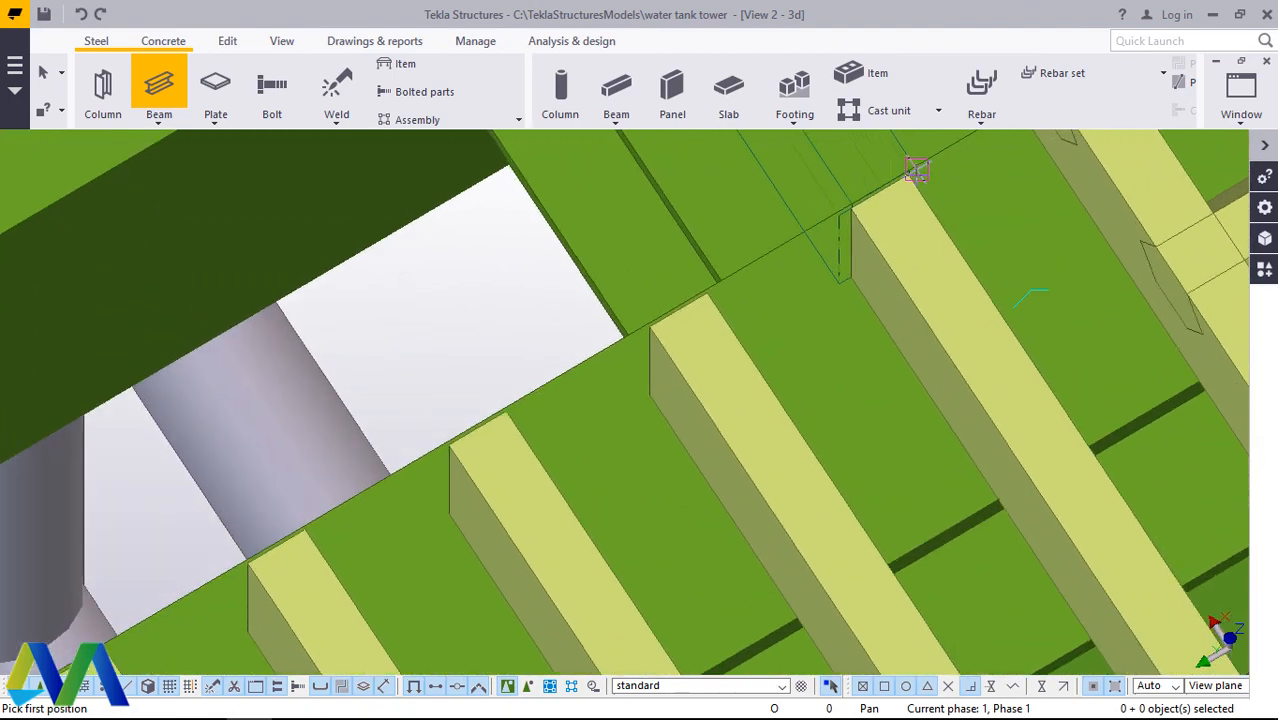
pyautogui.click(910, 183)
pyautogui.scroll(-8, 978, 245)
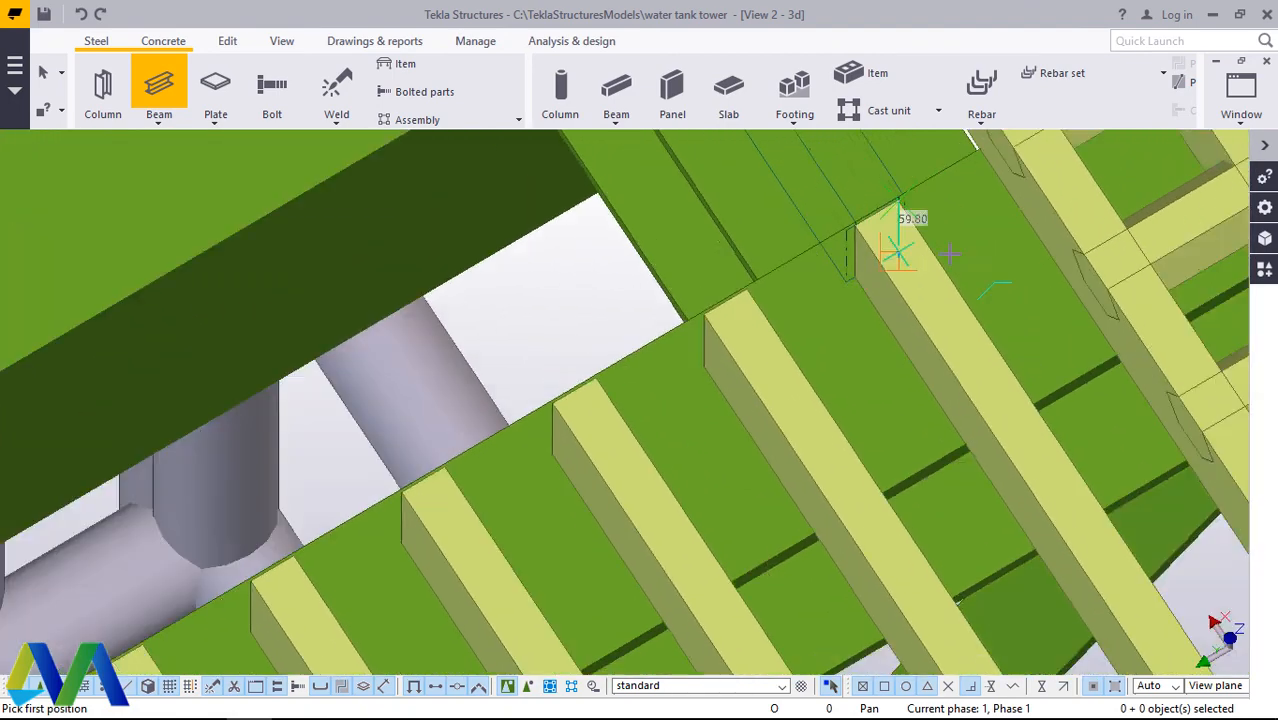
pyautogui.scroll(-3, 984, 246)
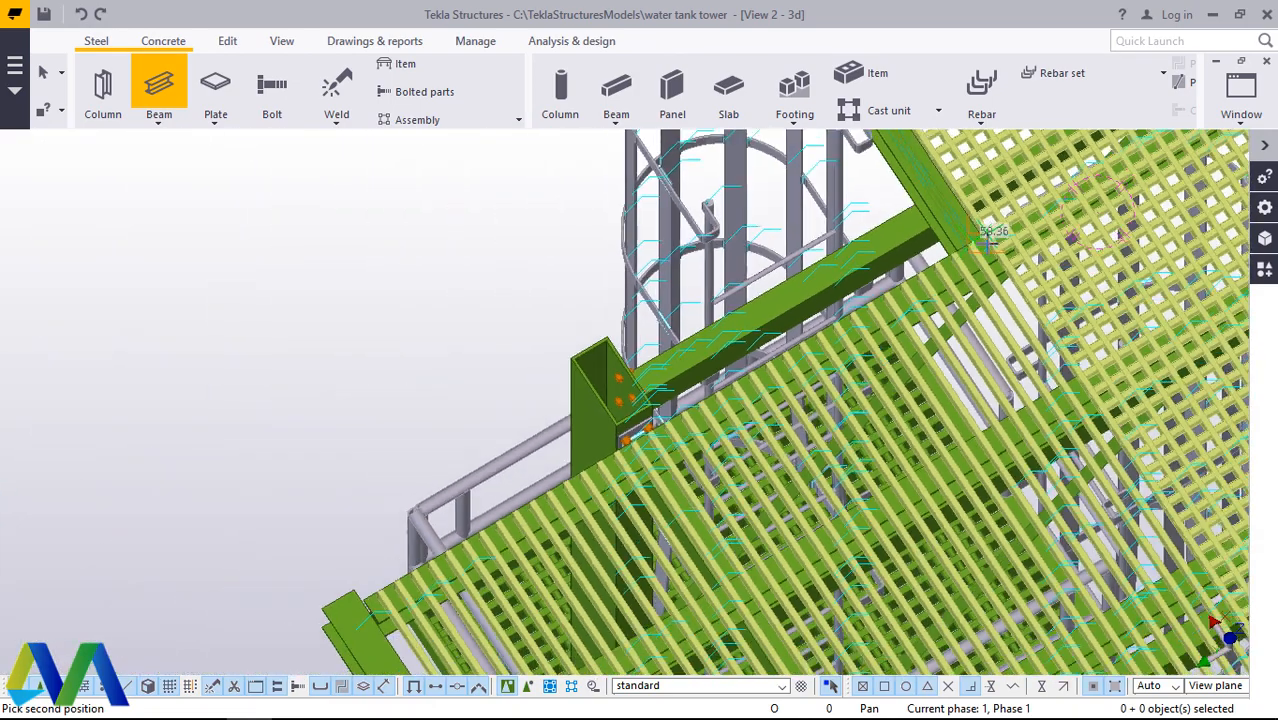
pyautogui.scroll(6, 458, 543)
pyautogui.scroll(8, 447, 541)
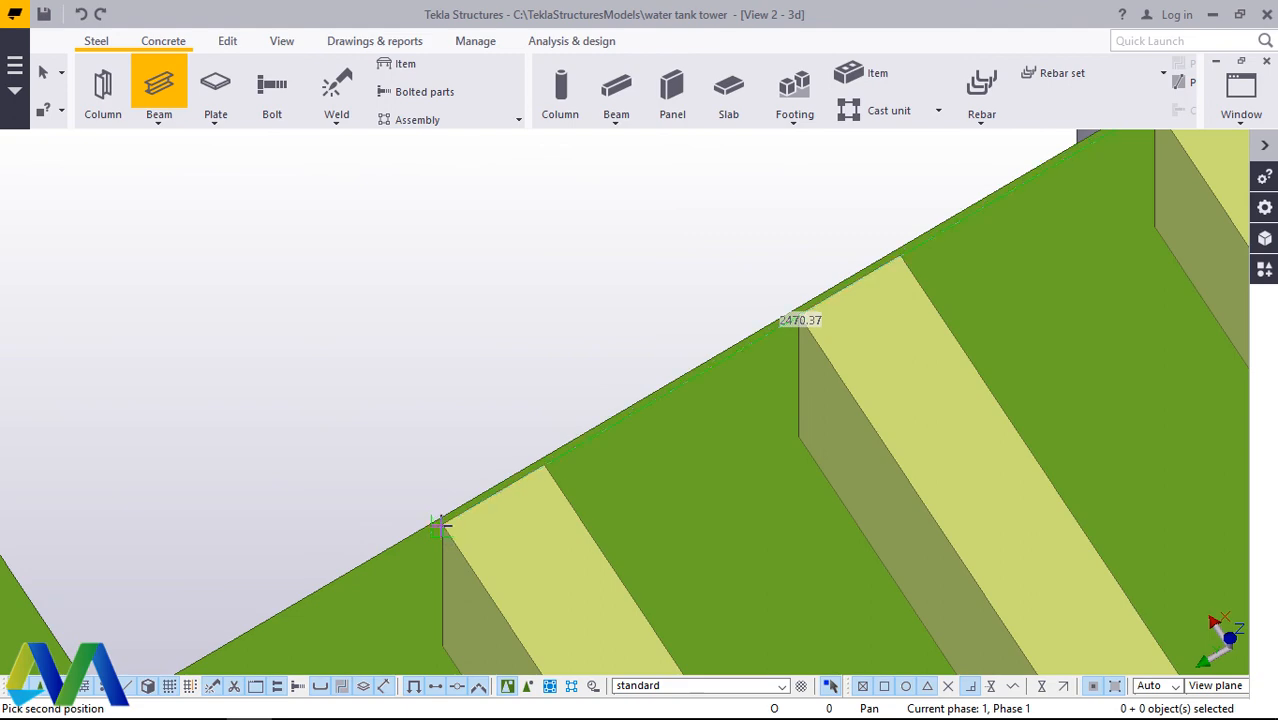
pyautogui.click(440, 525)
pyautogui.rightClick(436, 271)
pyautogui.click(480, 288)
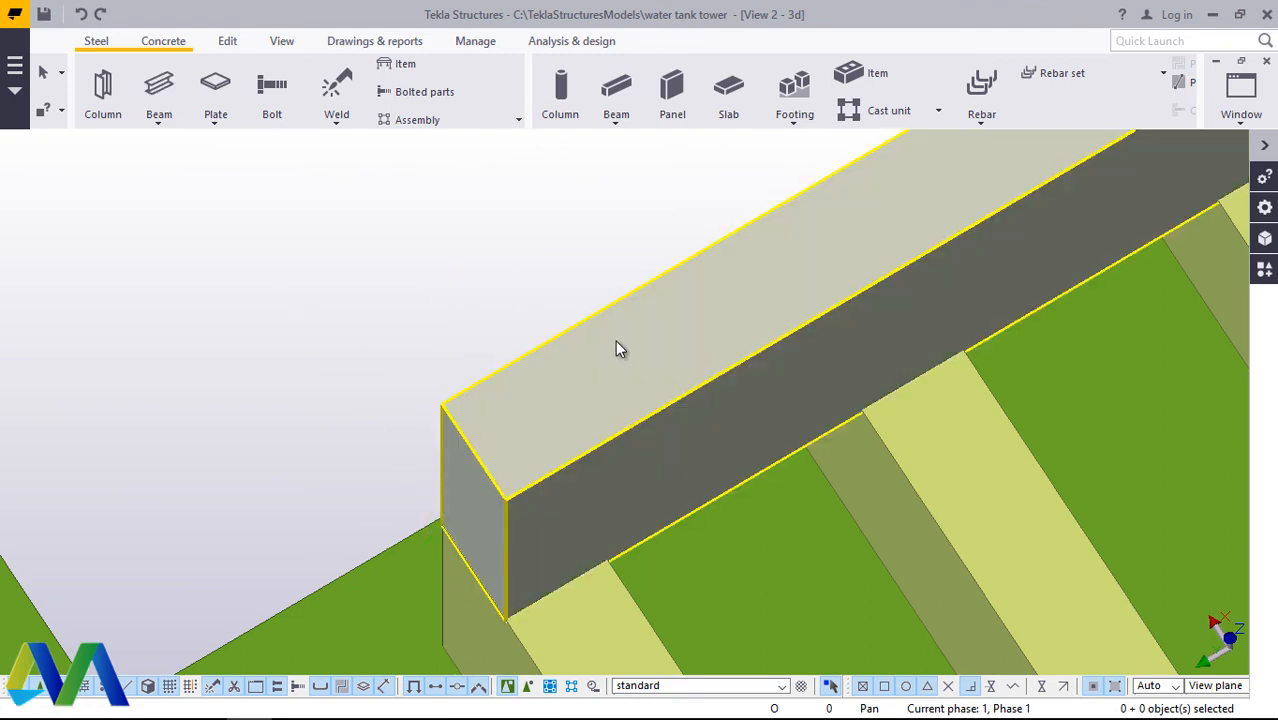
# Step: Undo the placement of the rectangular beam across the grating bar ends
pyautogui.scroll(-5, 456, 428)
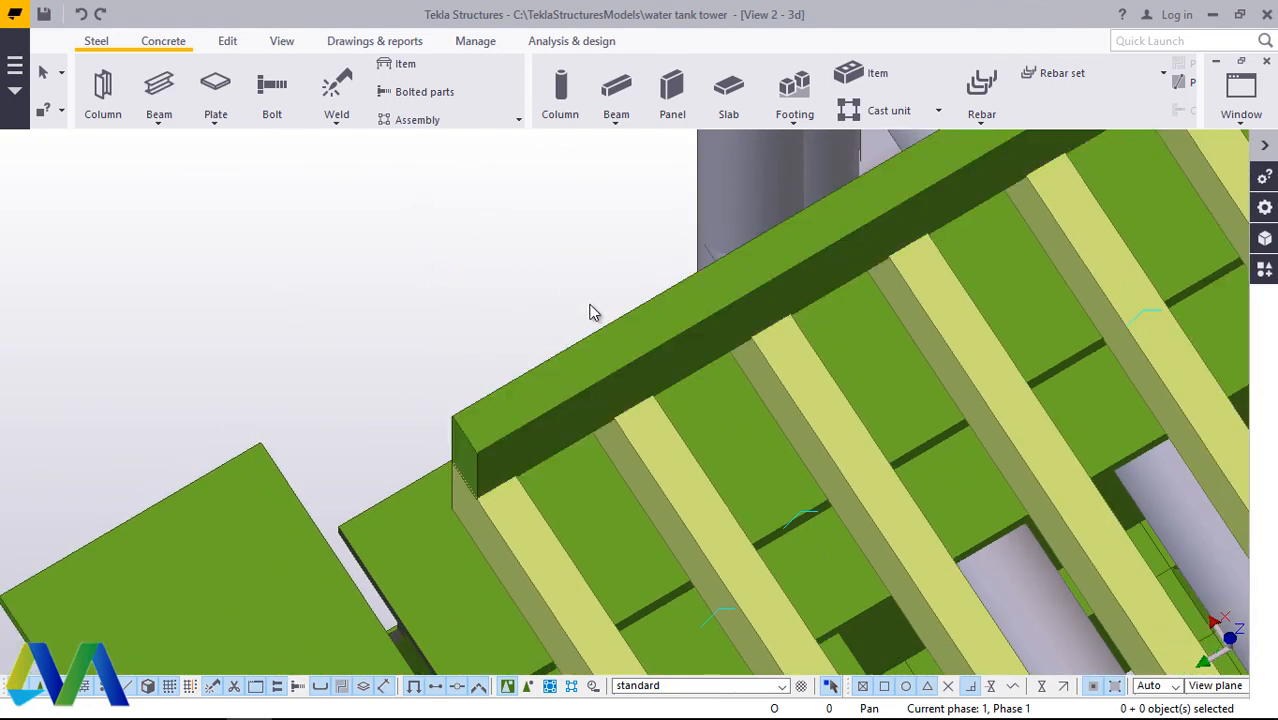
pyautogui.click(612, 344)
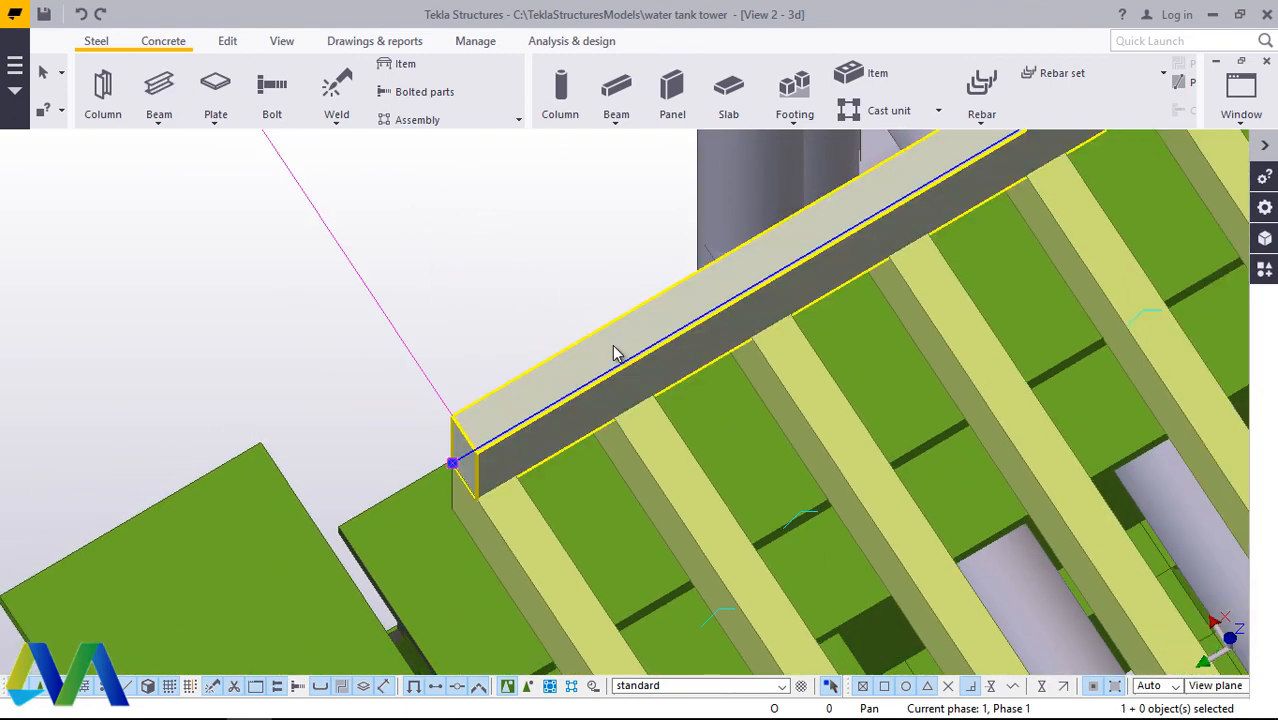
pyautogui.click(82, 16)
# Step: Adopt the beam properties of an existing hexagonal cross bar: profile HEX30, material S275, class 10
pyautogui.scroll(-8, 420, 475)
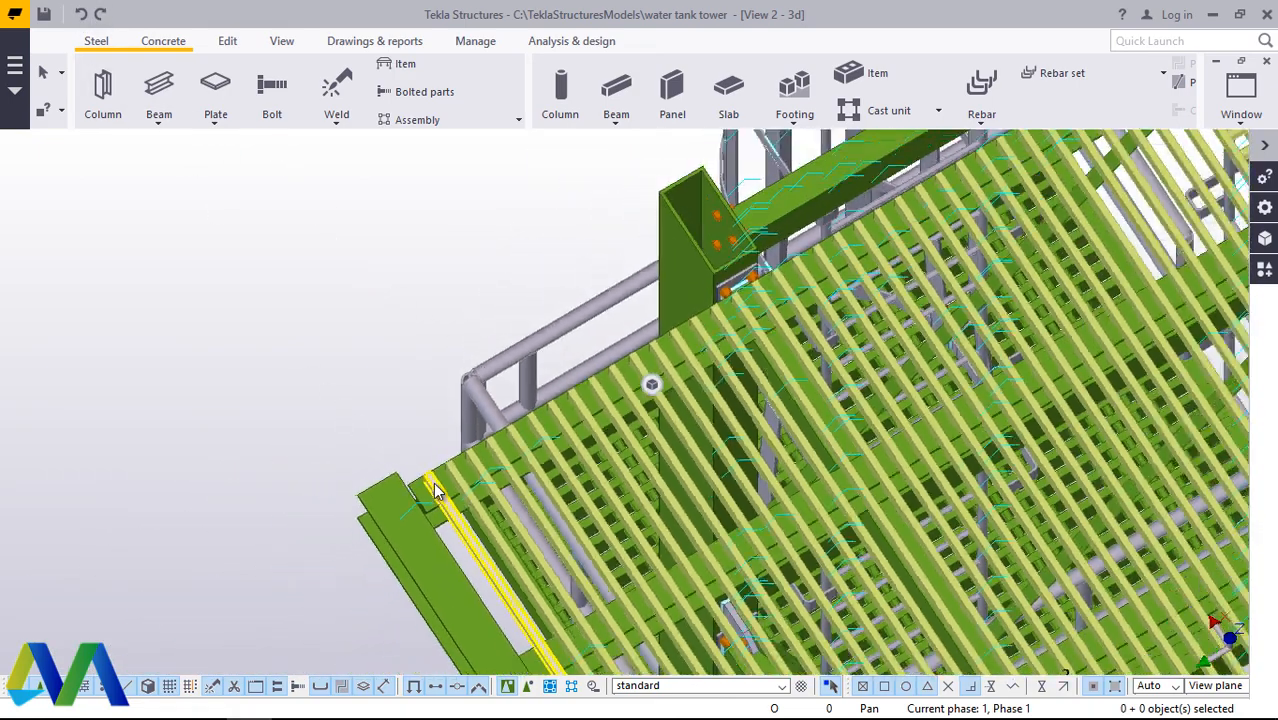
pyautogui.scroll(-2, 433, 483)
pyautogui.scroll(7, 924, 221)
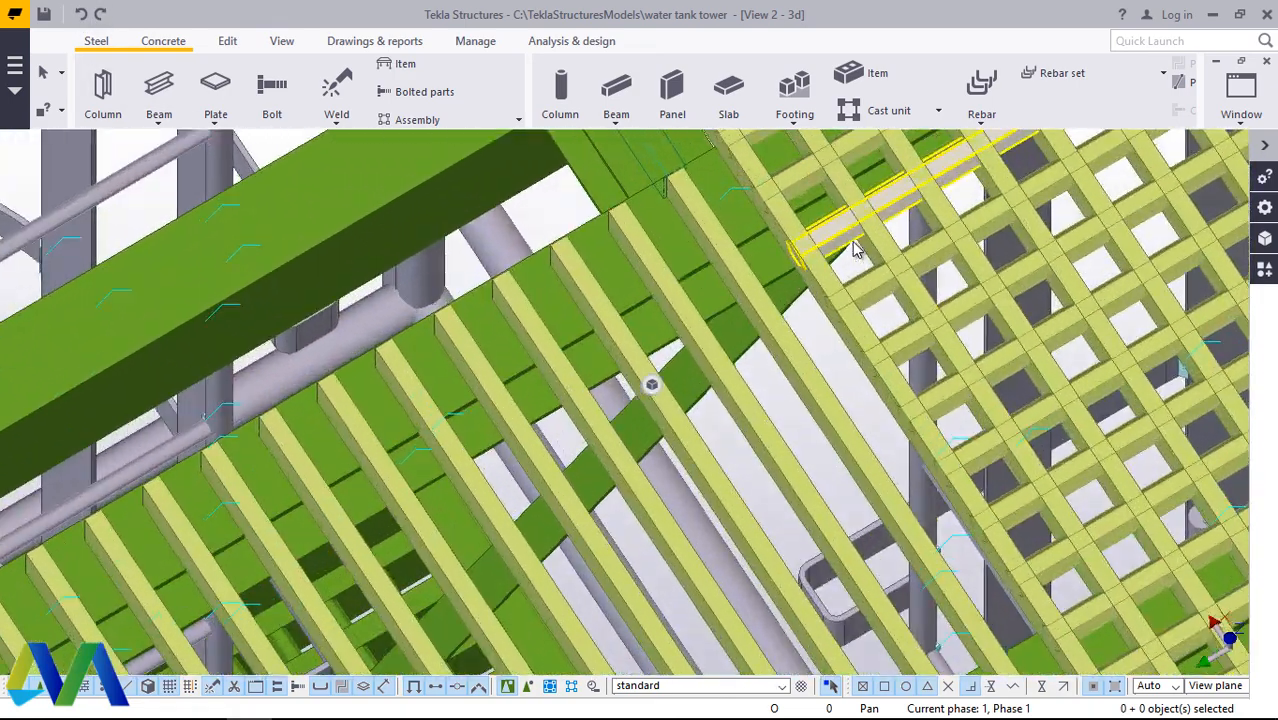
pyautogui.scroll(2, 856, 250)
pyautogui.doubleClick(830, 228)
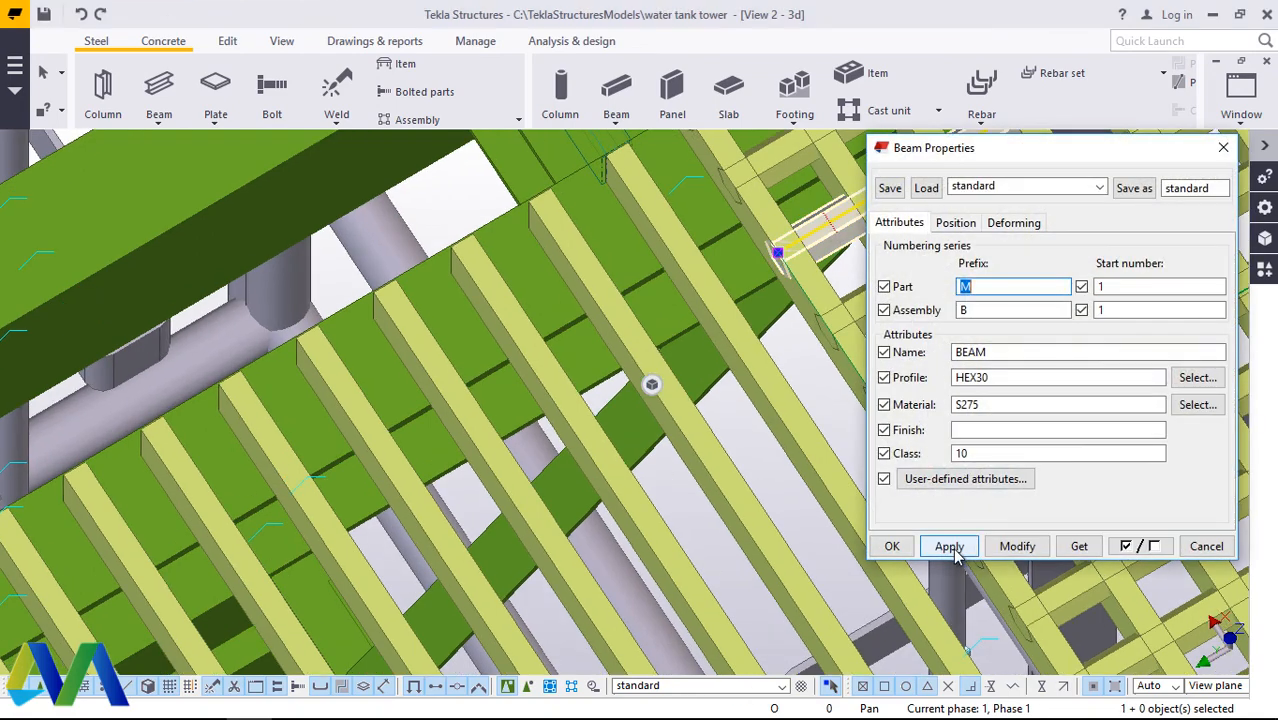
pyautogui.click(892, 546)
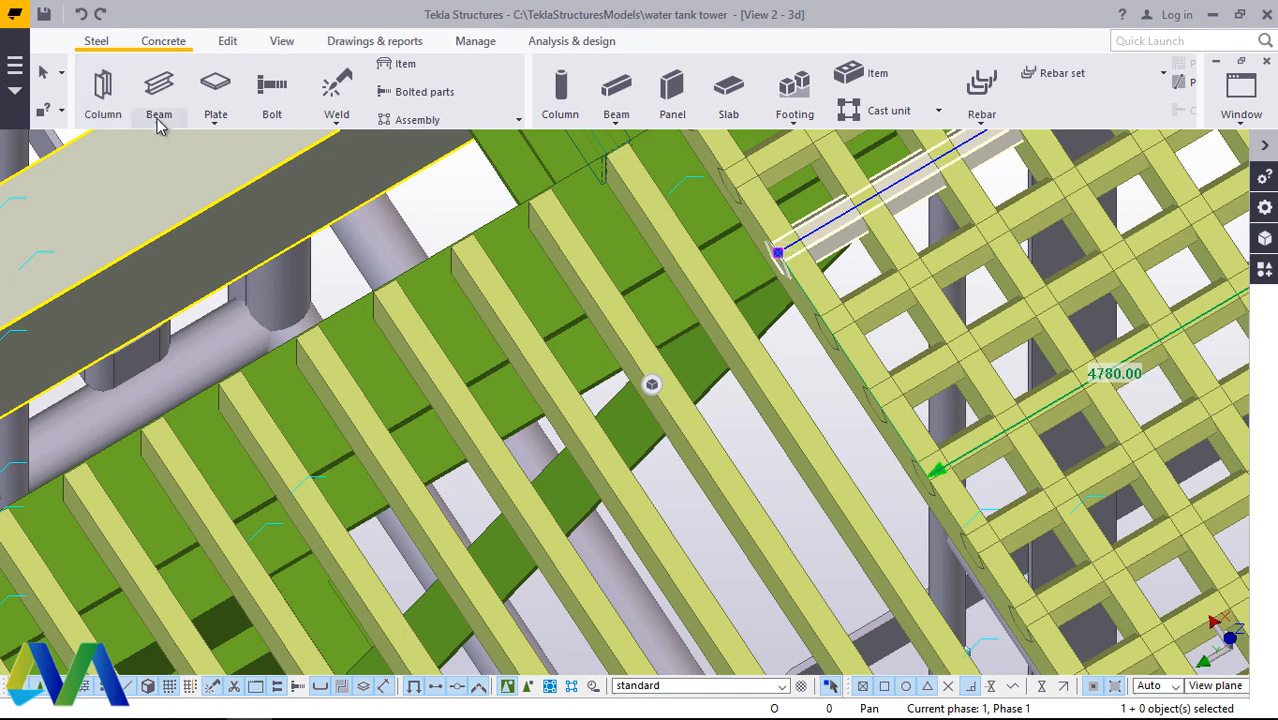
# Step: Place a HEX30 beam across the grating bar ends, from the bar corner beside the ladder opening to the outermost bar's end corner
pyautogui.click(158, 120)
pyautogui.click(171, 143)
pyautogui.scroll(-2, 793, 371)
pyautogui.scroll(3, 672, 245)
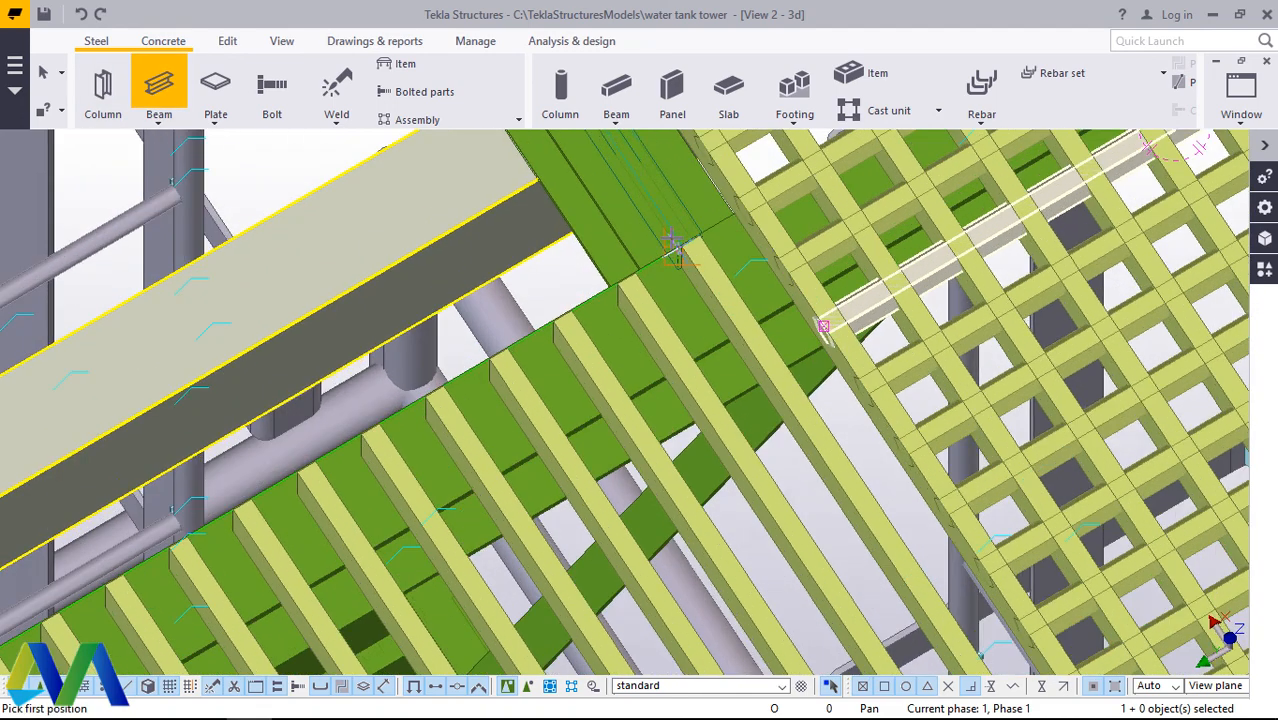
pyautogui.scroll(5, 672, 248)
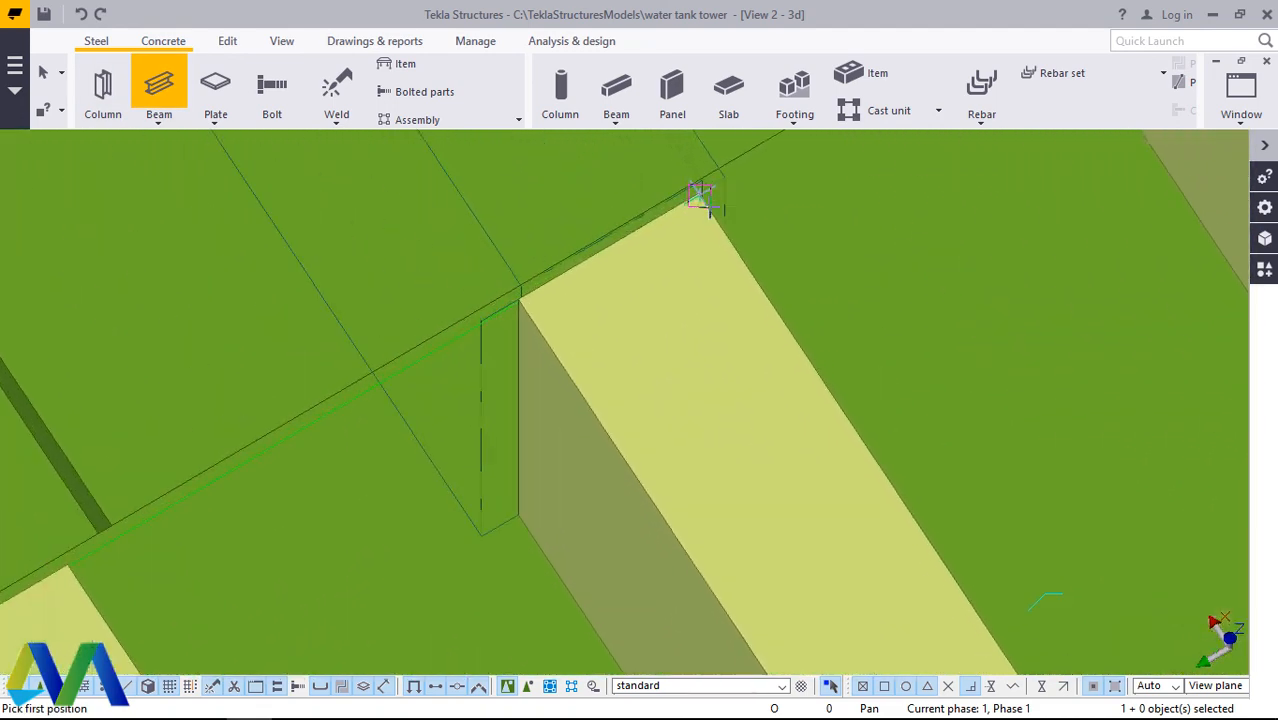
pyautogui.scroll(3, 698, 194)
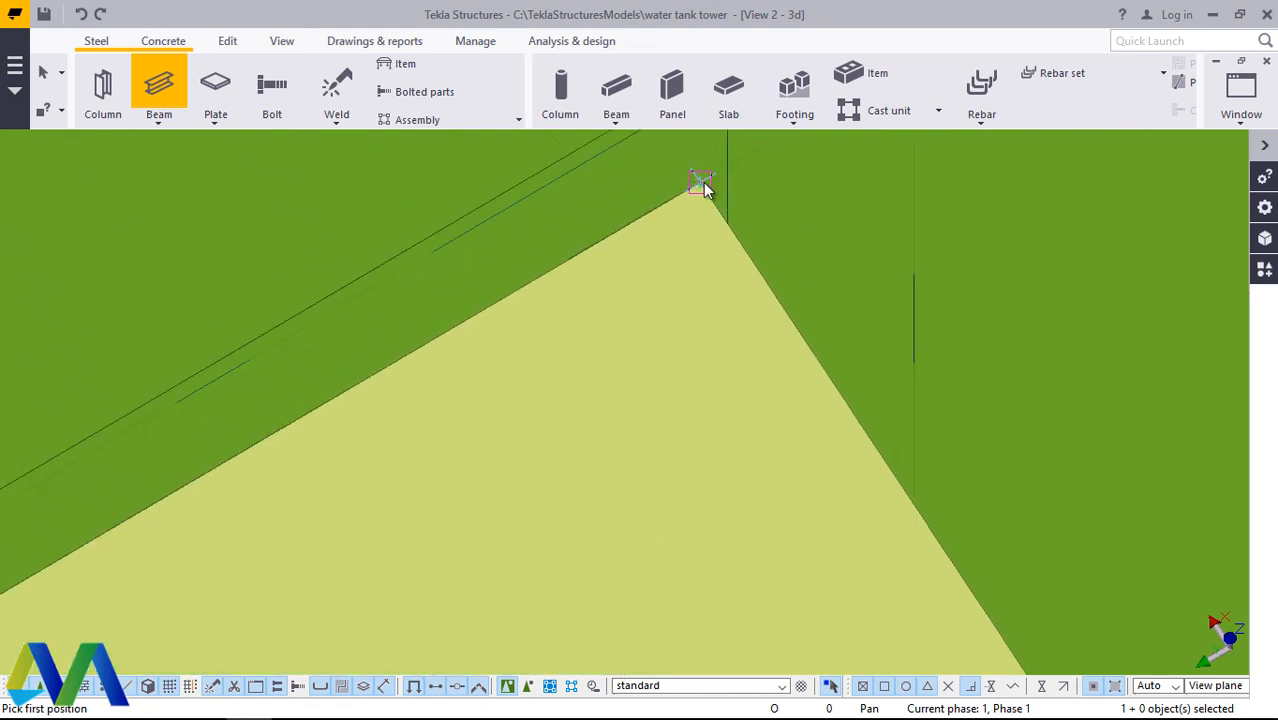
pyautogui.click(703, 187)
pyautogui.scroll(-5, 897, 203)
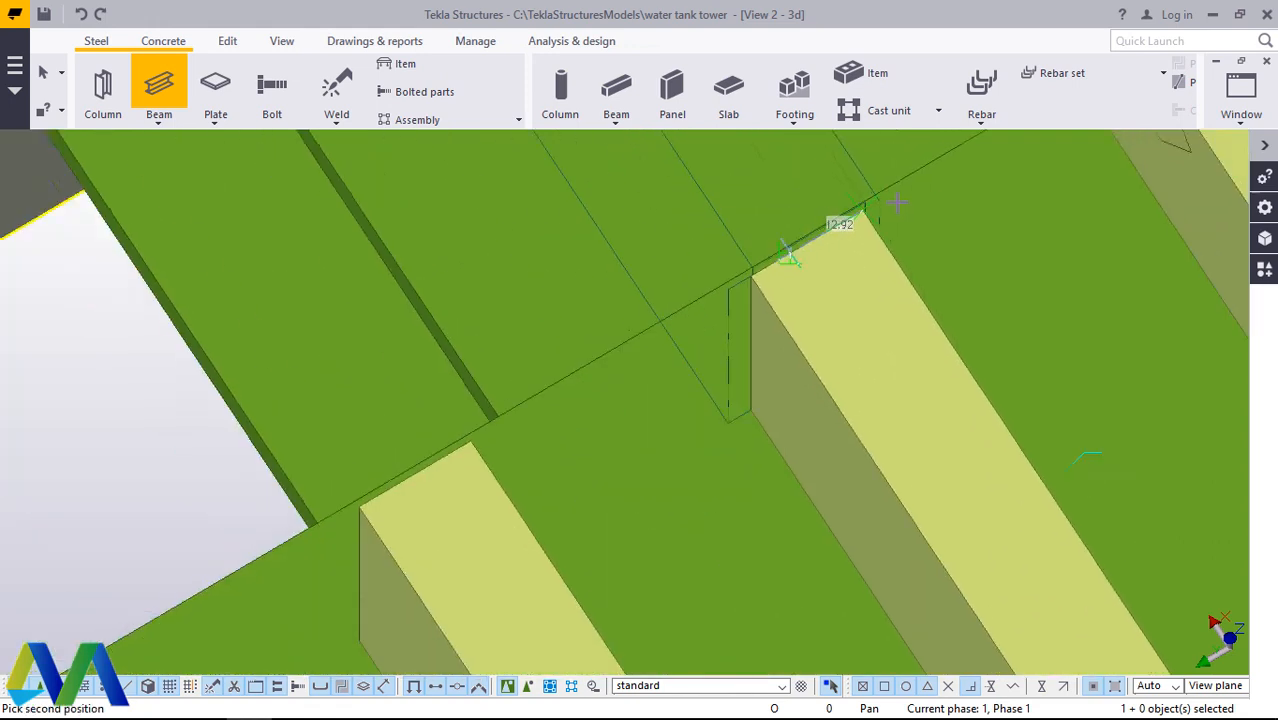
pyautogui.scroll(-6, 897, 203)
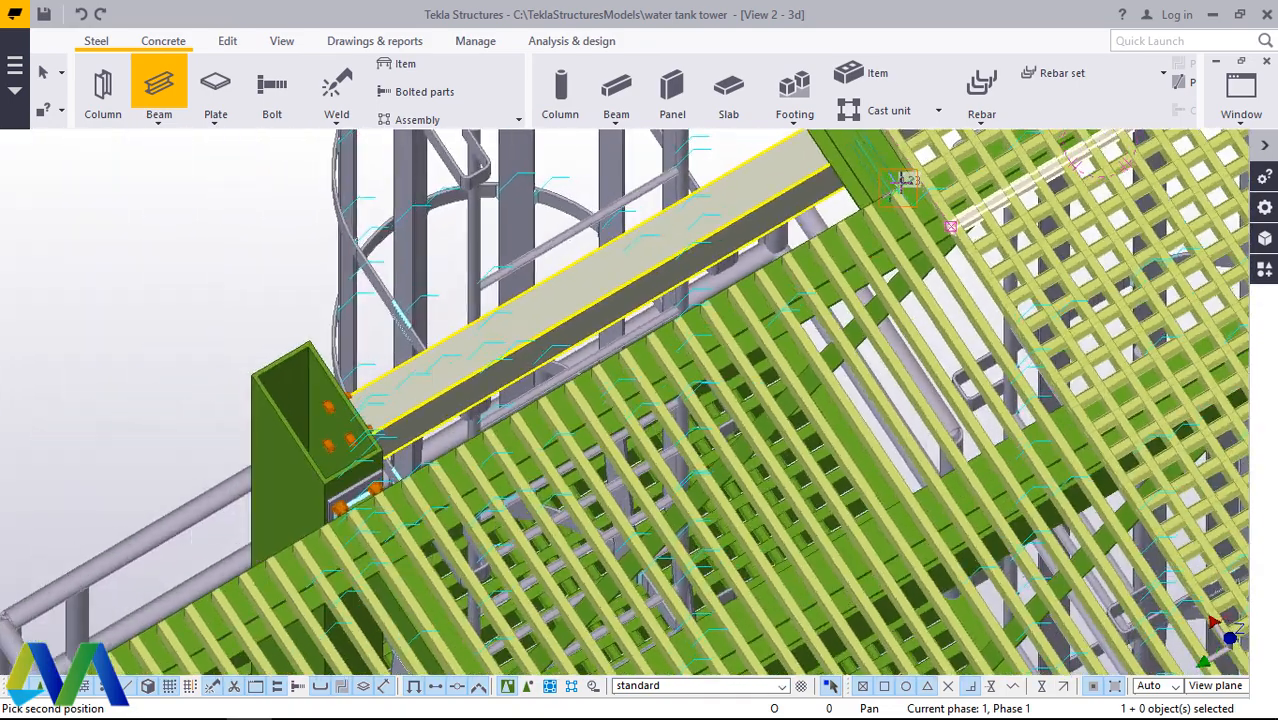
pyautogui.scroll(-1, 902, 185)
pyautogui.scroll(1, 325, 553)
pyautogui.scroll(-3, 605, 335)
pyautogui.scroll(5, 425, 513)
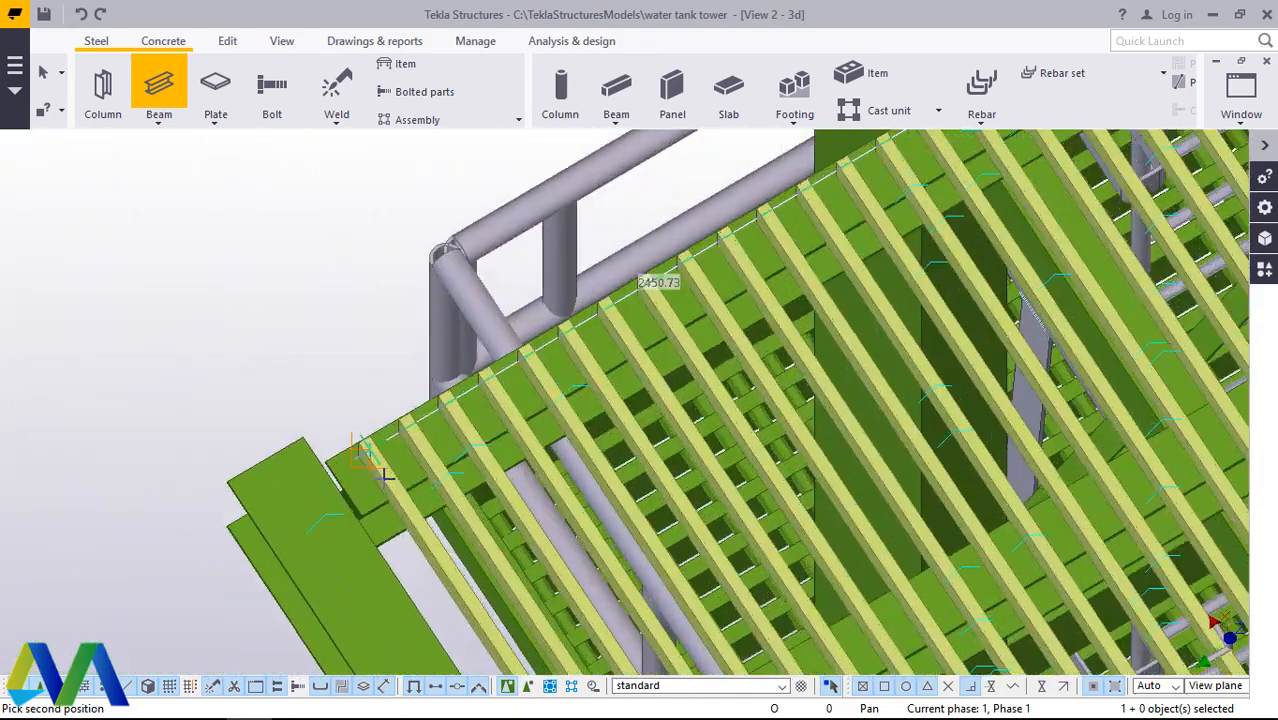
pyautogui.scroll(8, 385, 476)
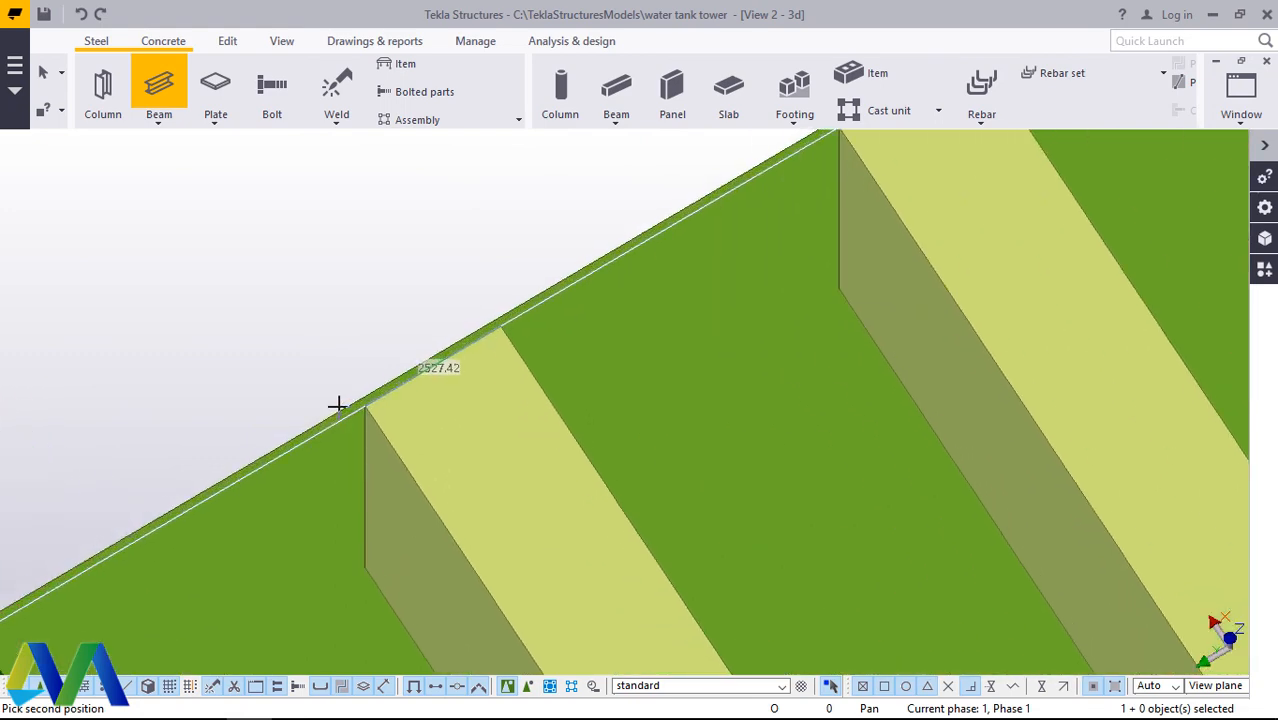
pyautogui.scroll(1, 337, 404)
pyautogui.click(375, 412)
pyautogui.rightClick(457, 342)
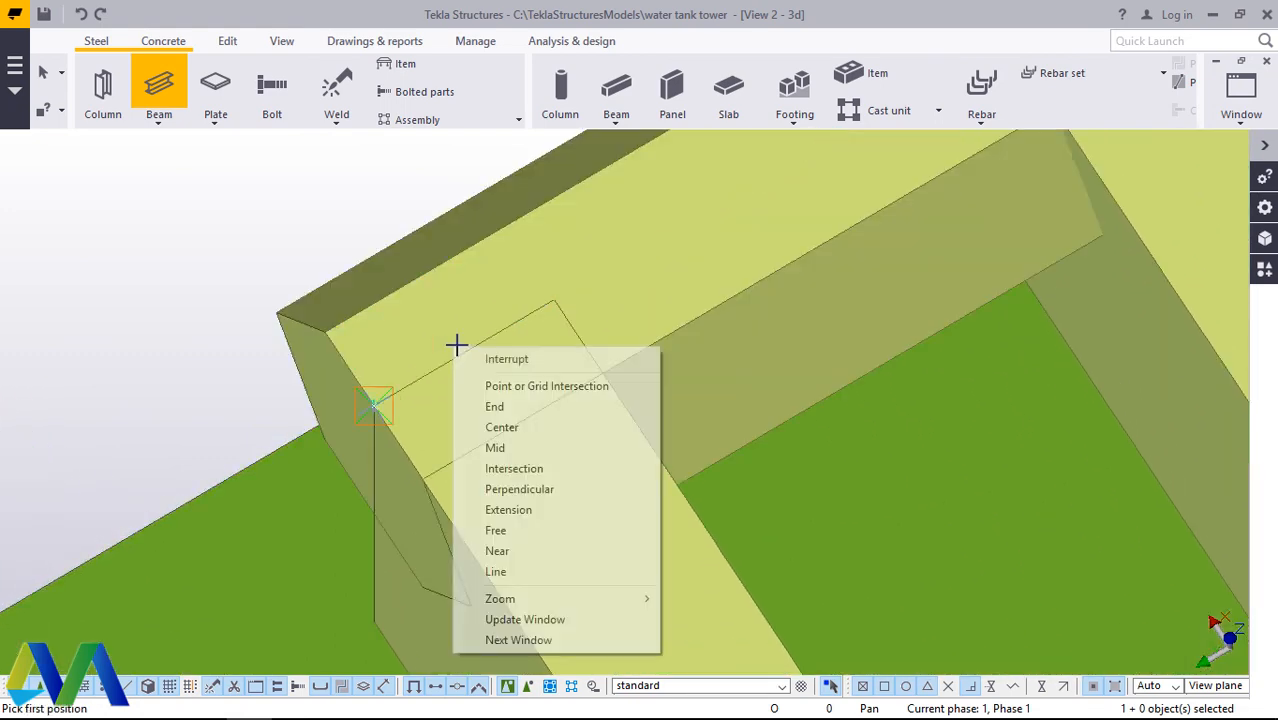
pyautogui.click(510, 359)
# Step: Move the hexagonal beam inward along the grating bars by the width of its top face, using its end corners as reference points
pyautogui.click(281, 43)
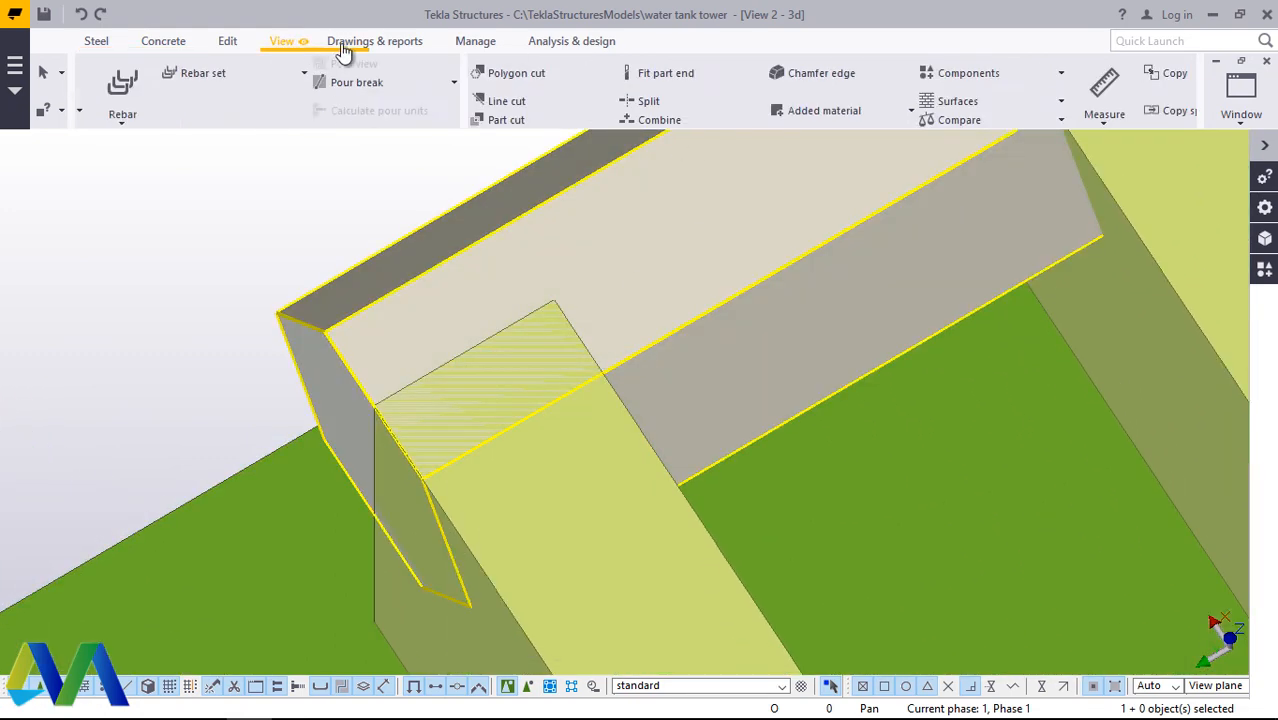
pyautogui.click(678, 101)
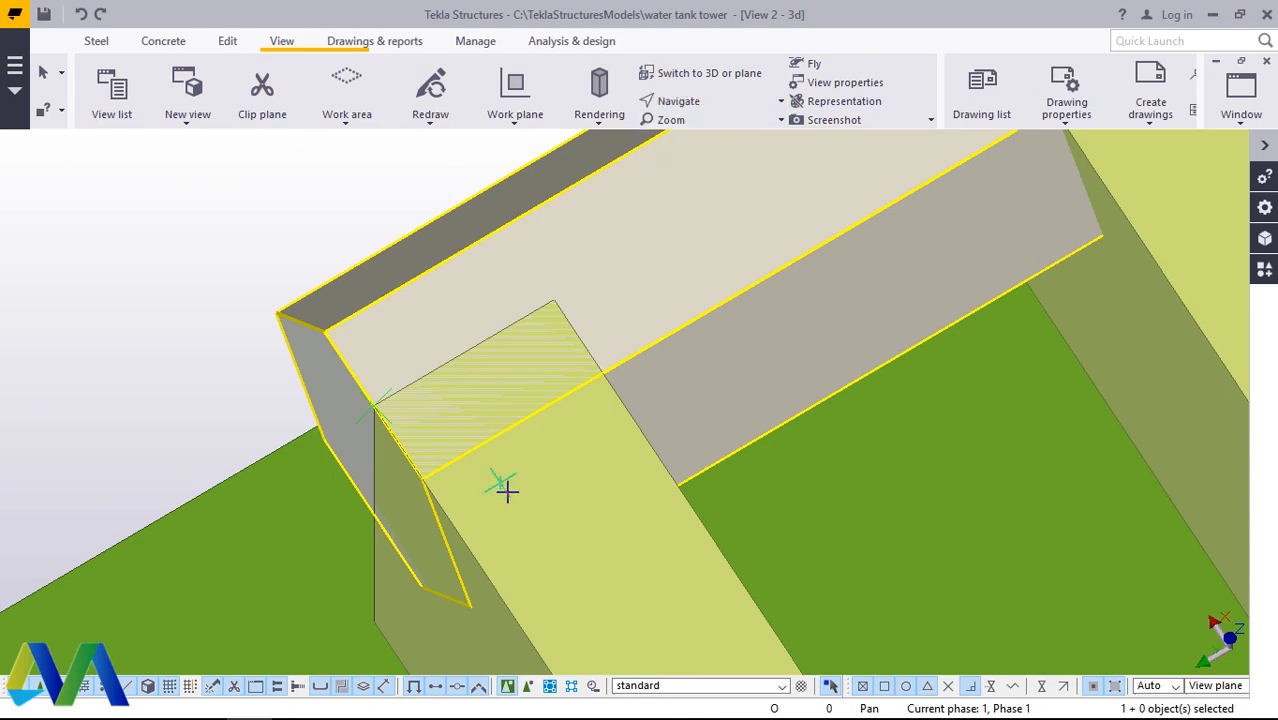
pyautogui.scroll(-6, 507, 490)
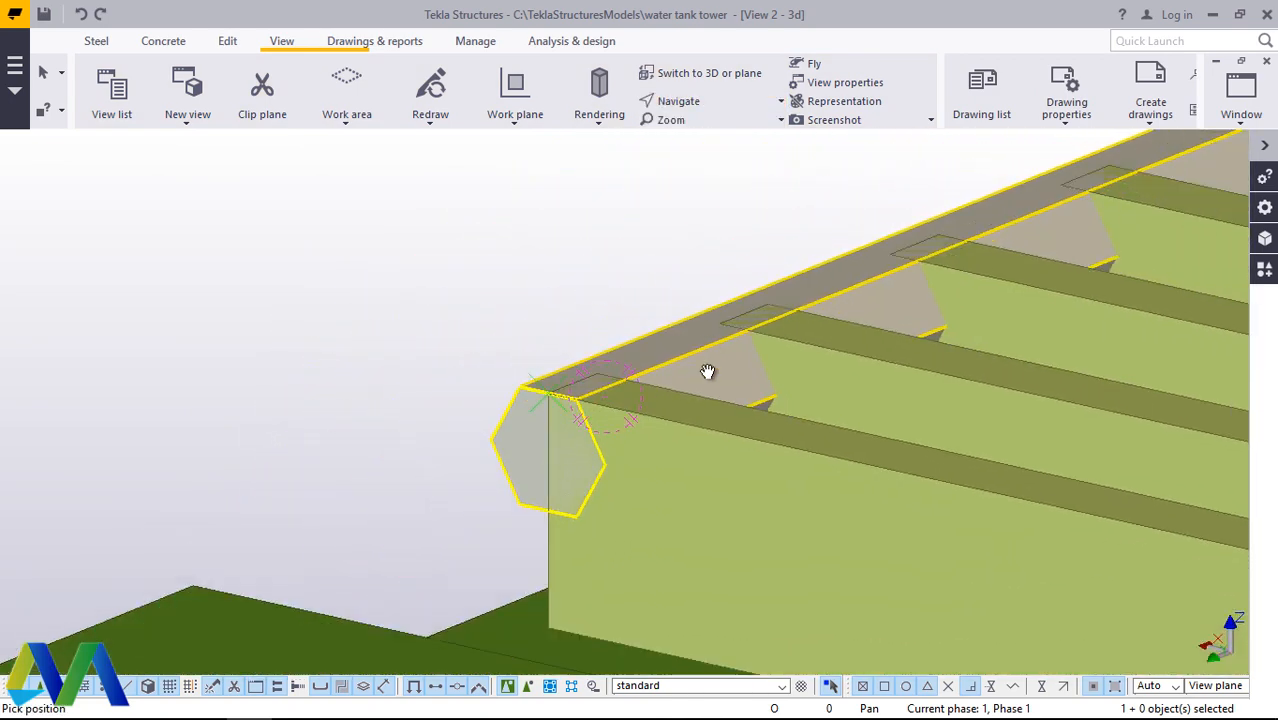
pyautogui.moveTo(707, 372); pyautogui.dragTo(693, 425)
pyautogui.rightClick(400, 248)
pyautogui.click(437, 250)
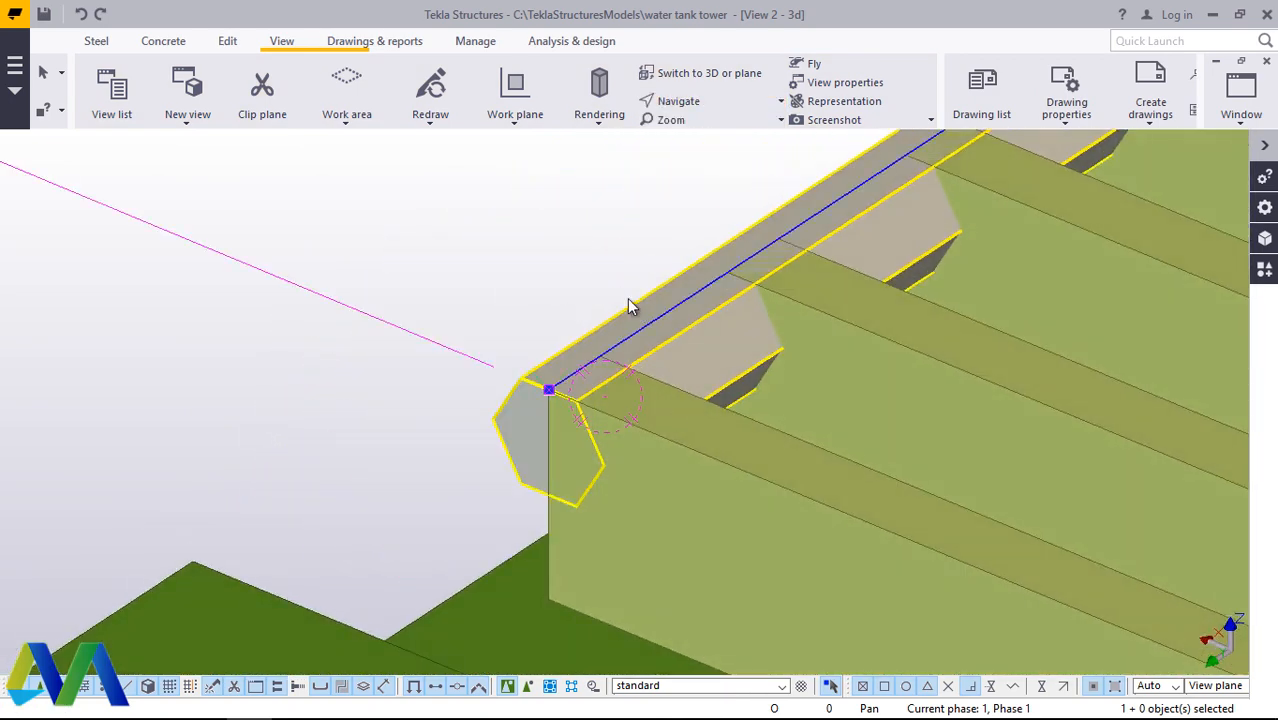
pyautogui.rightClick(468, 244)
pyautogui.click(542, 362)
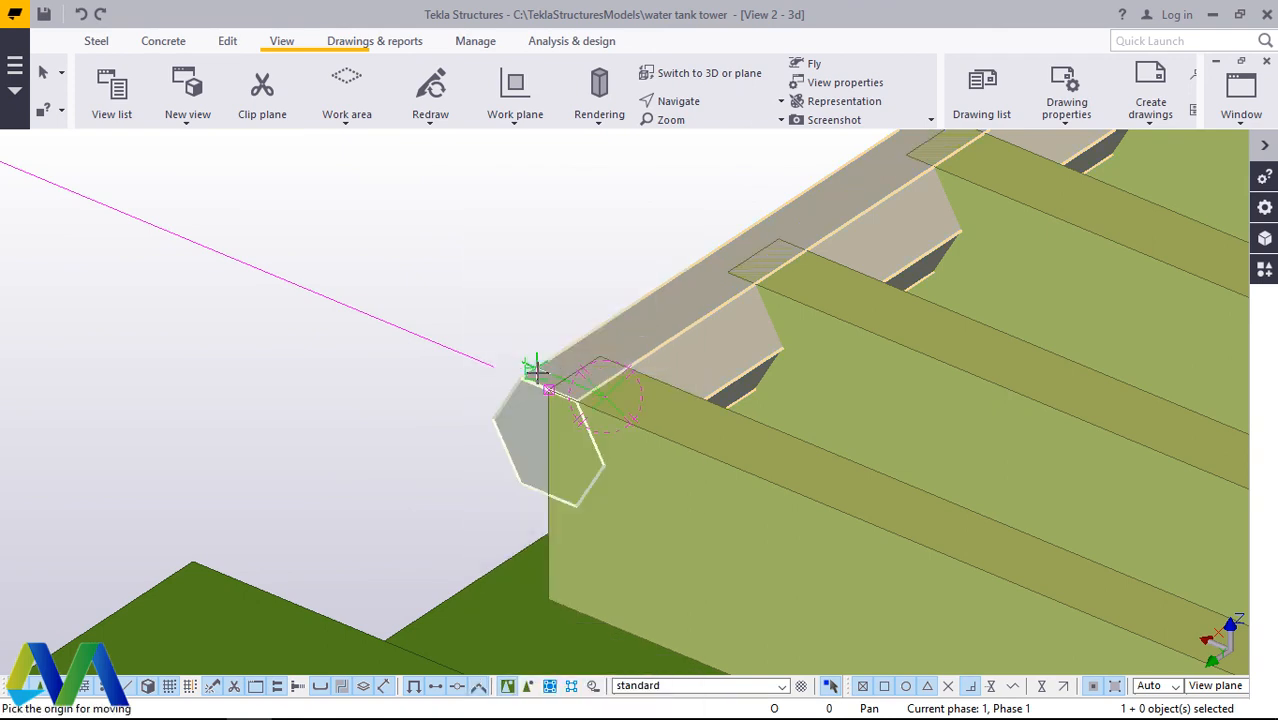
pyautogui.scroll(4, 537, 371)
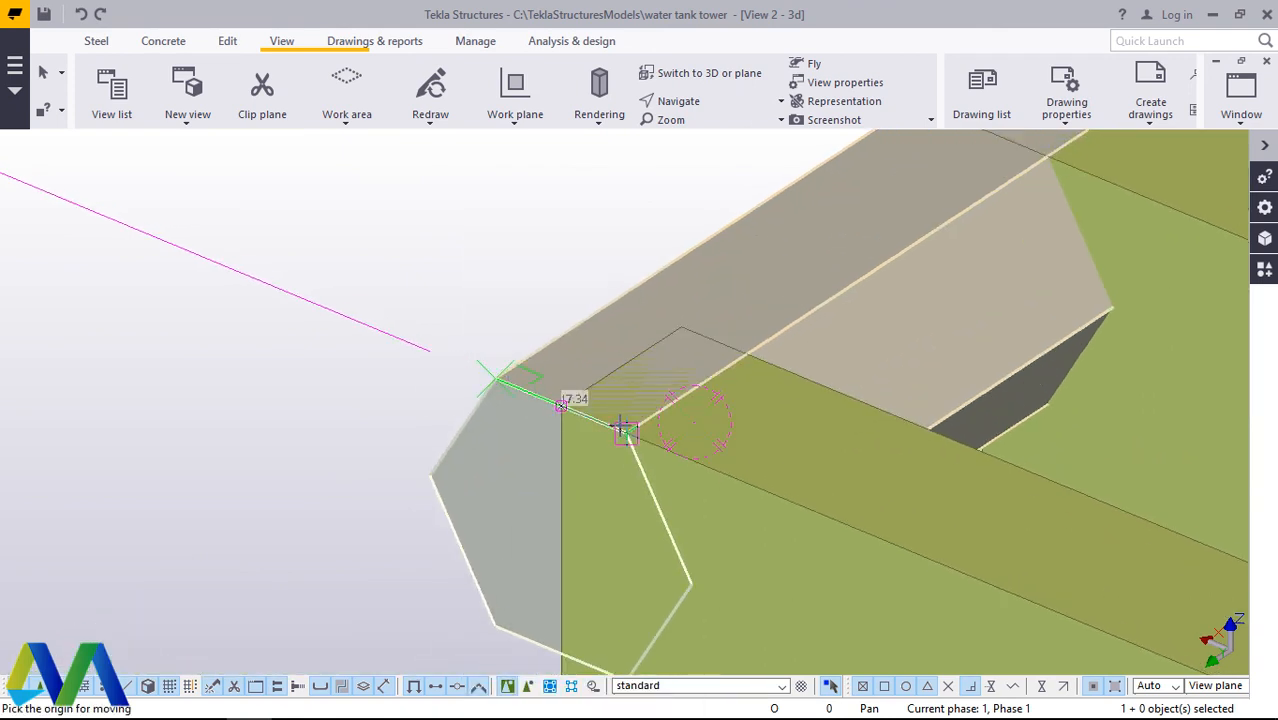
pyautogui.click(625, 432)
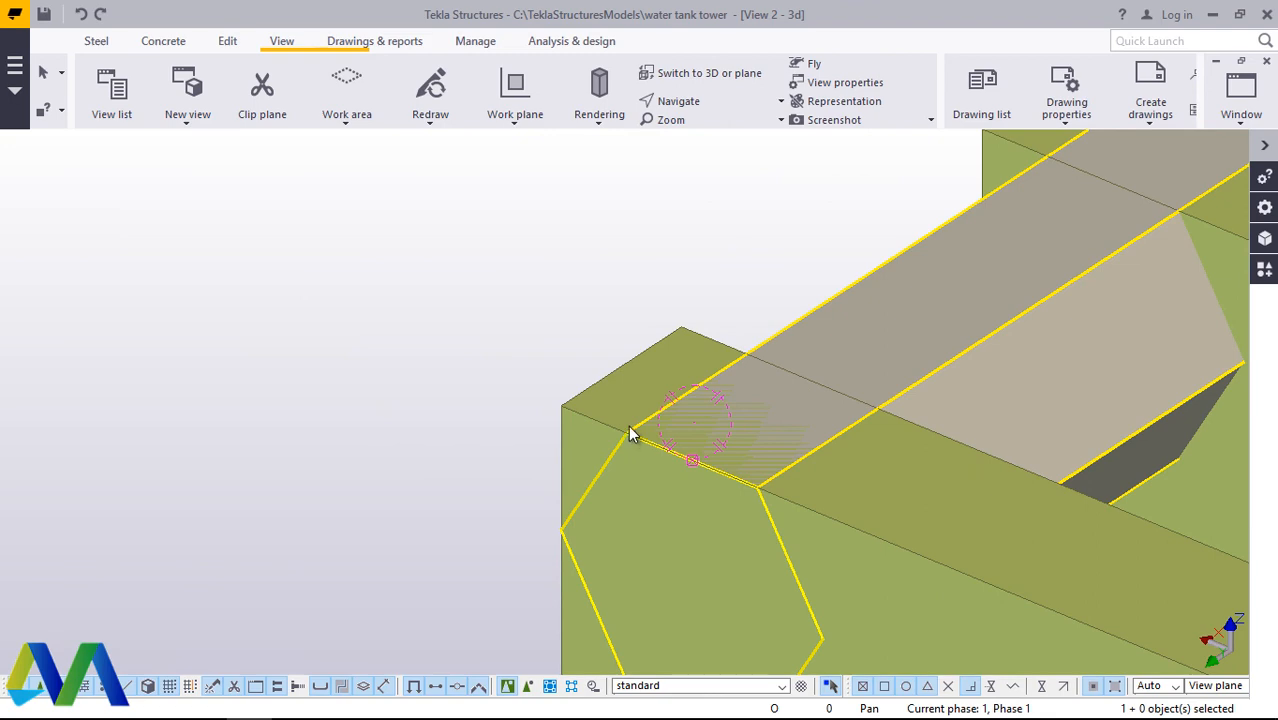
pyautogui.scroll(-2, 427, 375)
pyautogui.scroll(-3, 422, 380)
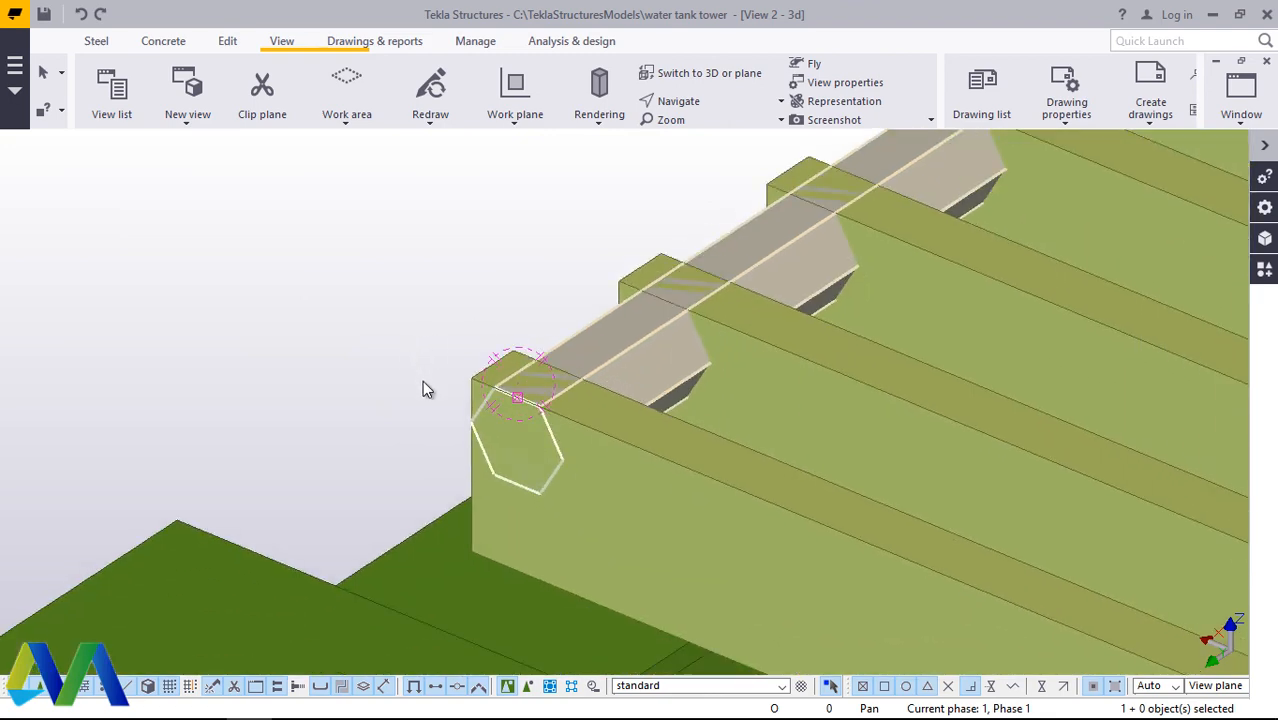
# Step: Copy the hexagonal beam linearly with dX -70.00 and 90 copies, and end the copy command
pyautogui.scroll(2, 410, 380)
pyautogui.scroll(-2, 399, 382)
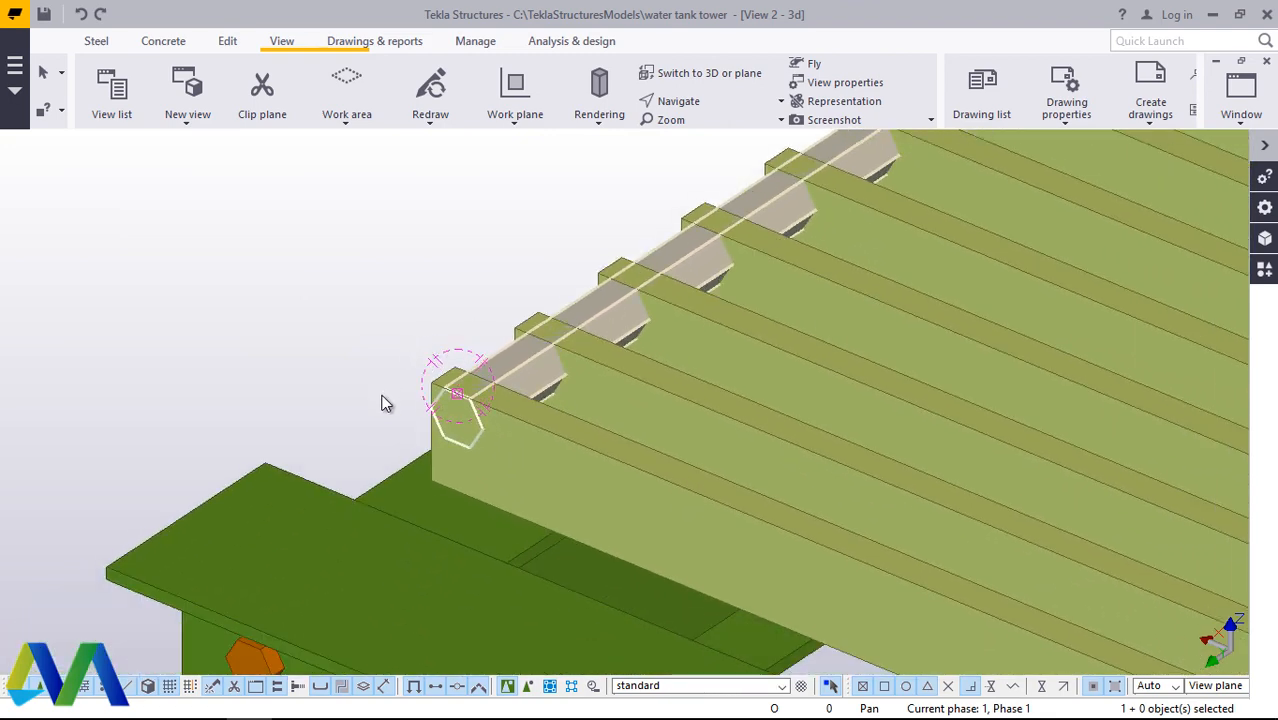
pyautogui.scroll(2, 628, 328)
pyautogui.scroll(2, 419, 334)
pyautogui.rightClick(248, 253)
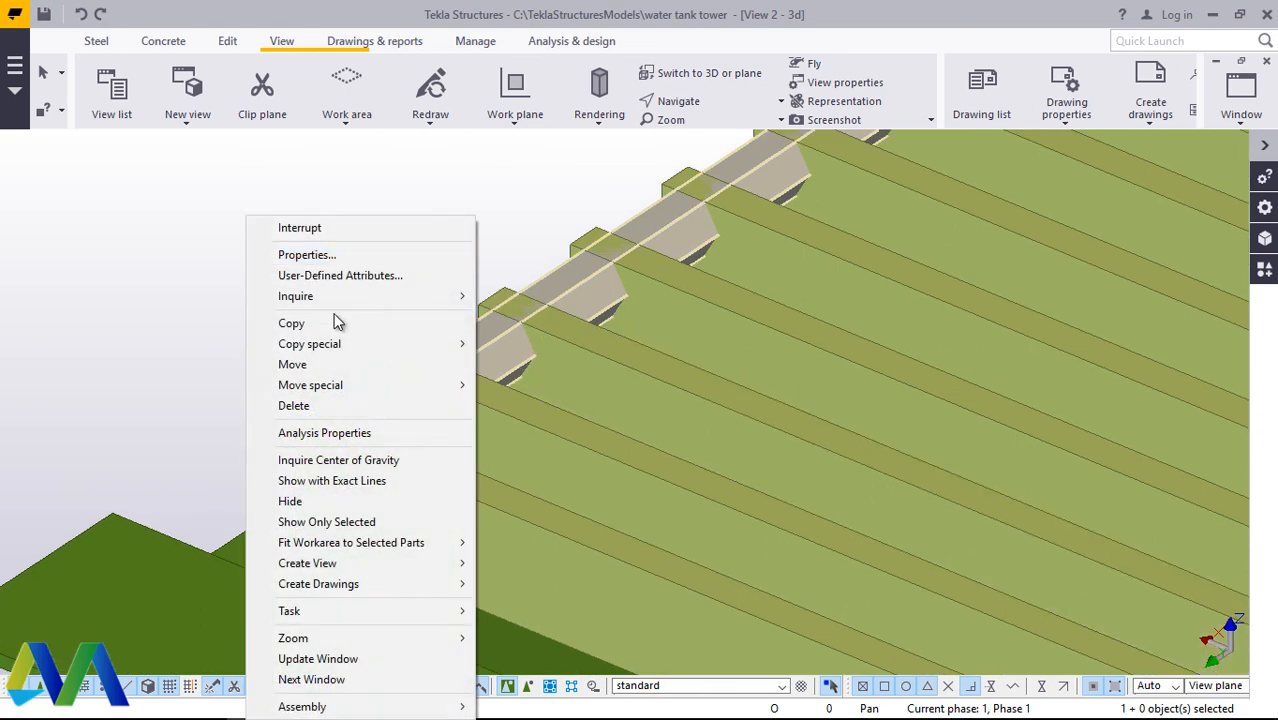
pyautogui.moveTo(326, 346)
pyautogui.click(522, 344)
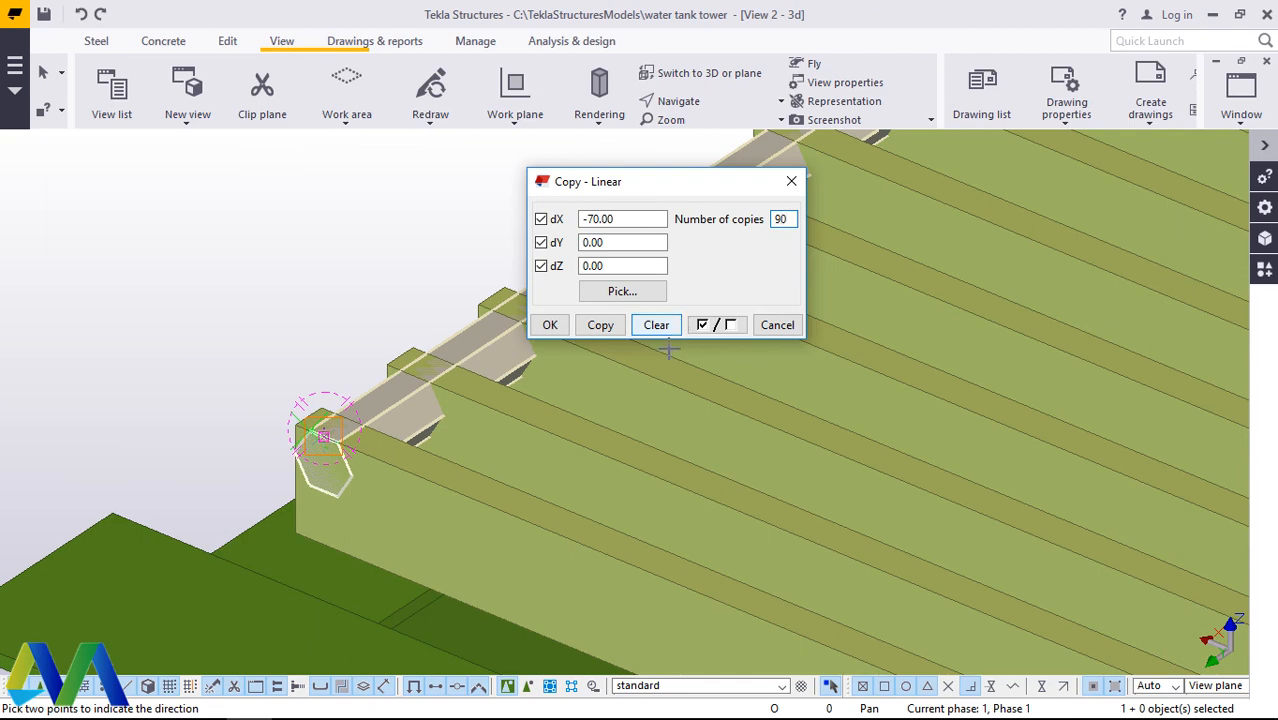
pyautogui.click(601, 325)
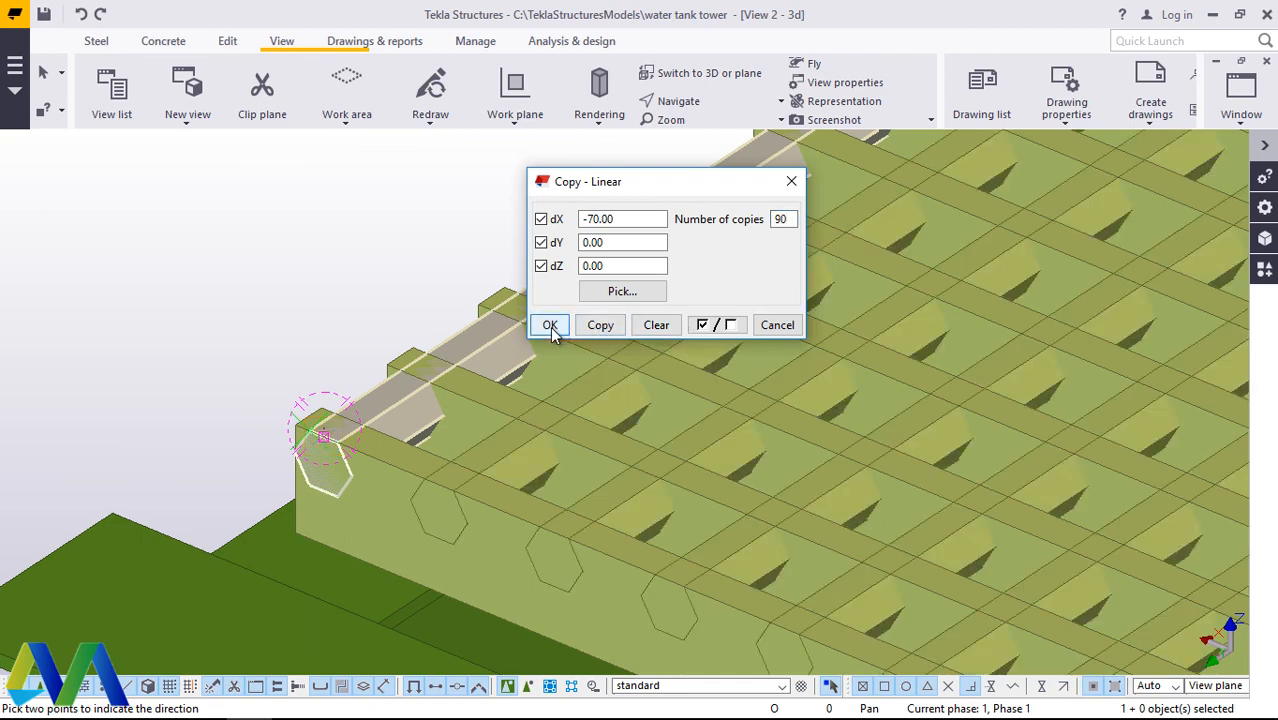
pyautogui.click(550, 326)
pyautogui.scroll(-5, 343, 297)
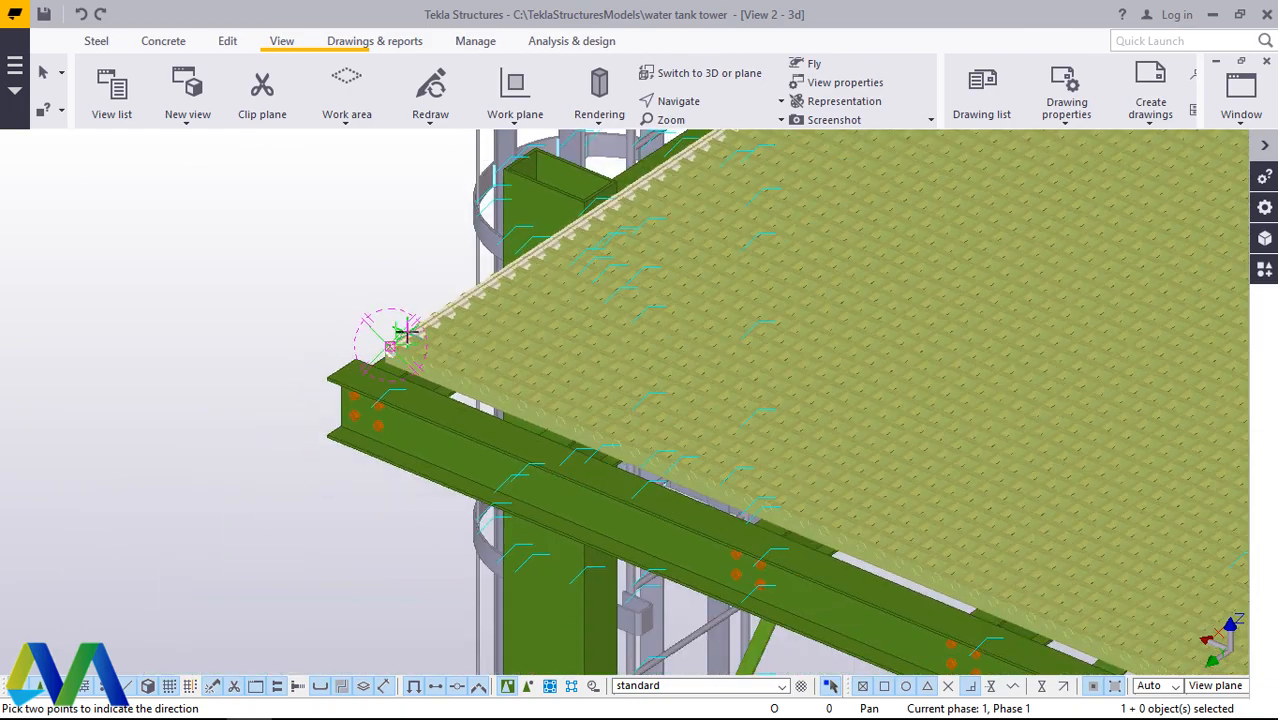
pyautogui.scroll(-5, 405, 333)
pyautogui.scroll(3, 1059, 630)
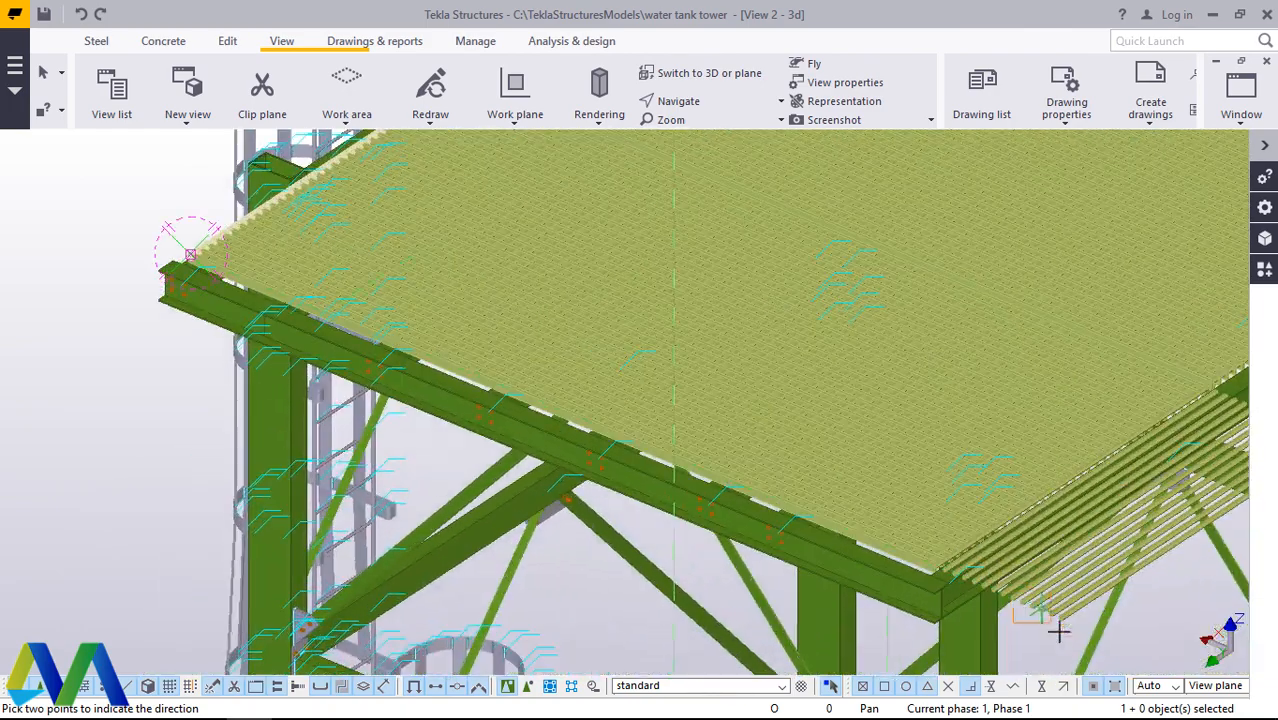
pyautogui.scroll(4, 1059, 630)
pyautogui.rightClick(1035, 620)
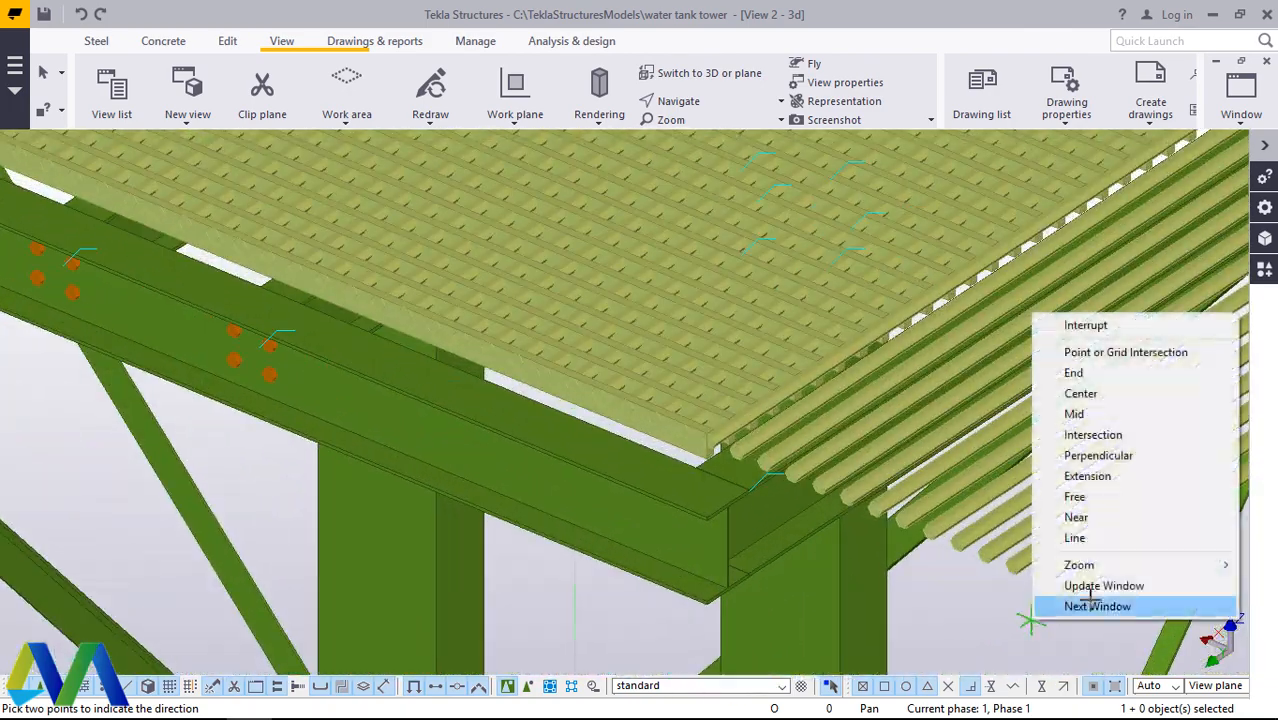
pyautogui.click(1080, 326)
# Step: Delete the outermost surplus cross bars projecting past the grating's far edge beyond the platform corner
pyautogui.moveTo(1089, 609); pyautogui.dragTo(950, 527)
pyautogui.press('Delete')
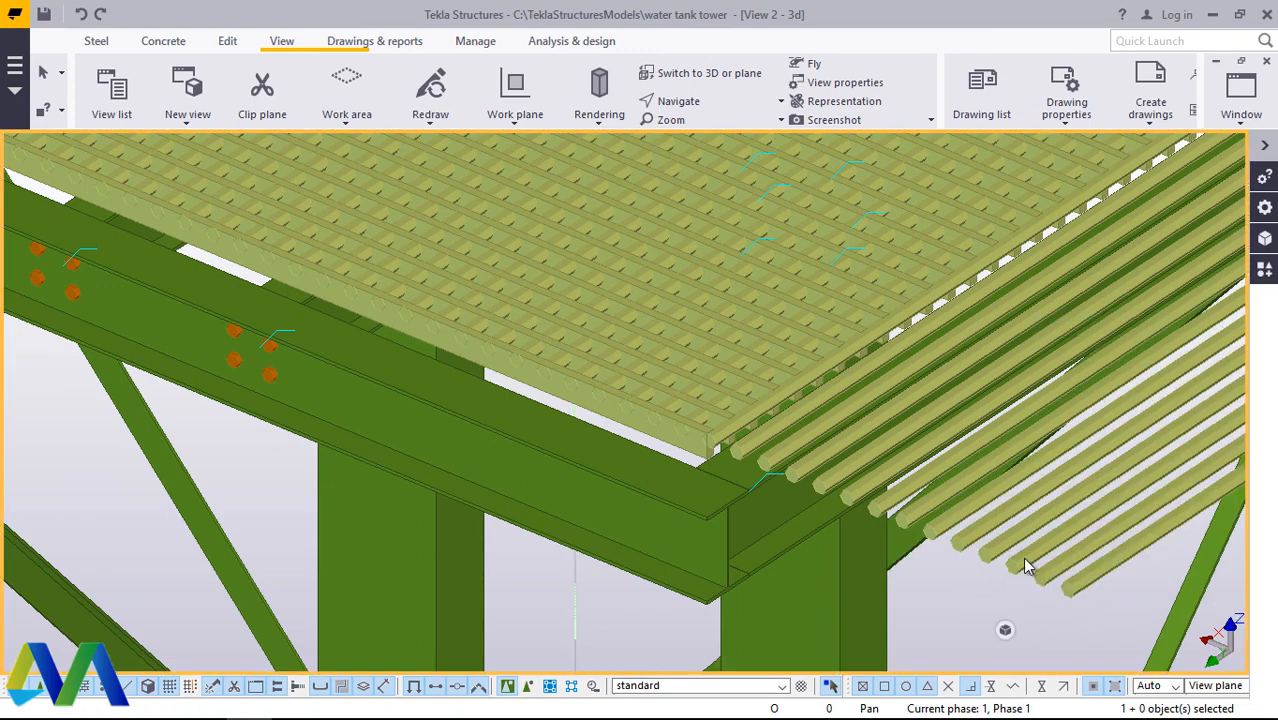
pyautogui.moveTo(1030, 577); pyautogui.dragTo(974, 608)
pyautogui.rightClick(970, 612)
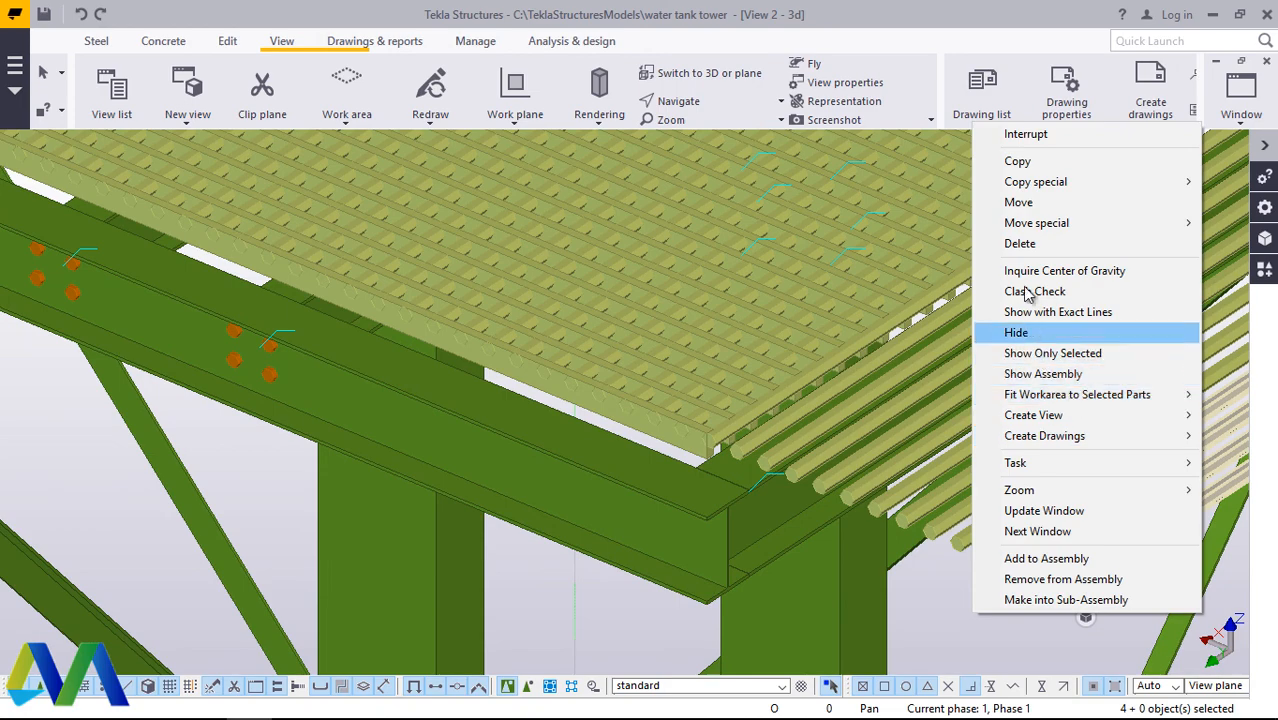
pyautogui.click(1020, 250)
# Step: Delete four more surplus hexagonal cross bars, the outermost remaining ones outside the platform beam
pyautogui.scroll(6, 952, 532)
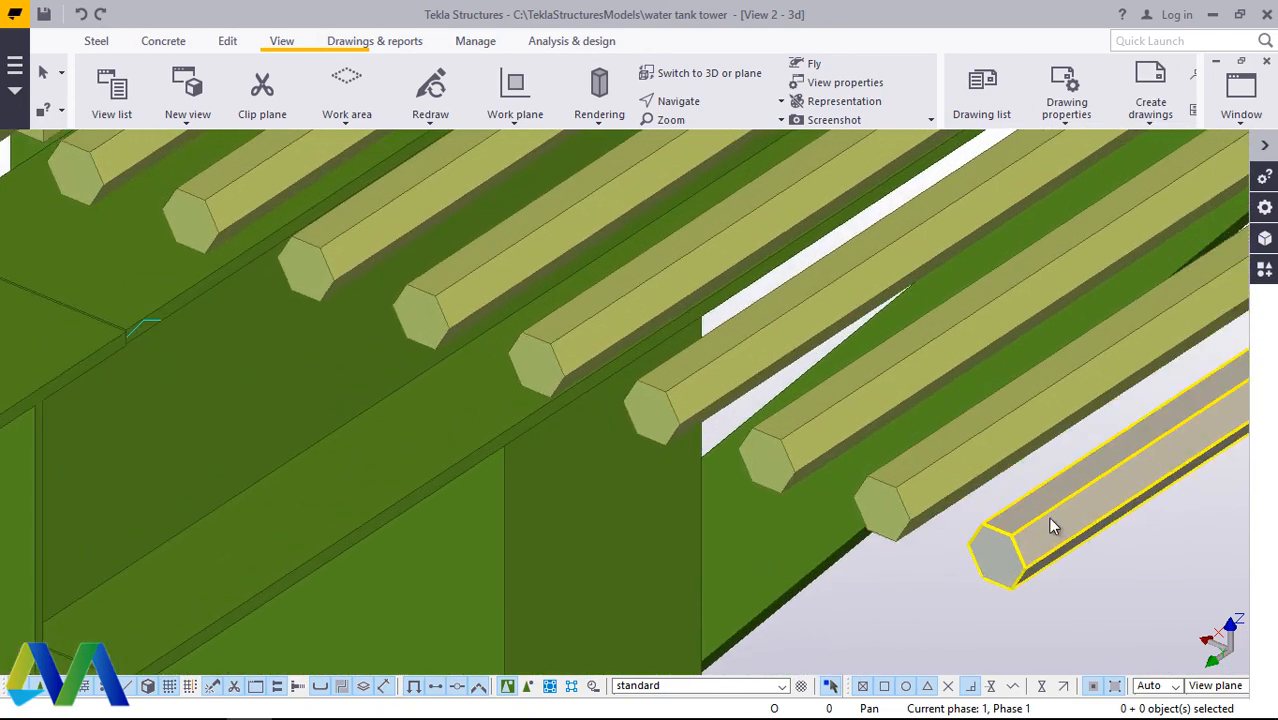
pyautogui.moveTo(1050, 525); pyautogui.dragTo(708, 425, button='middle')
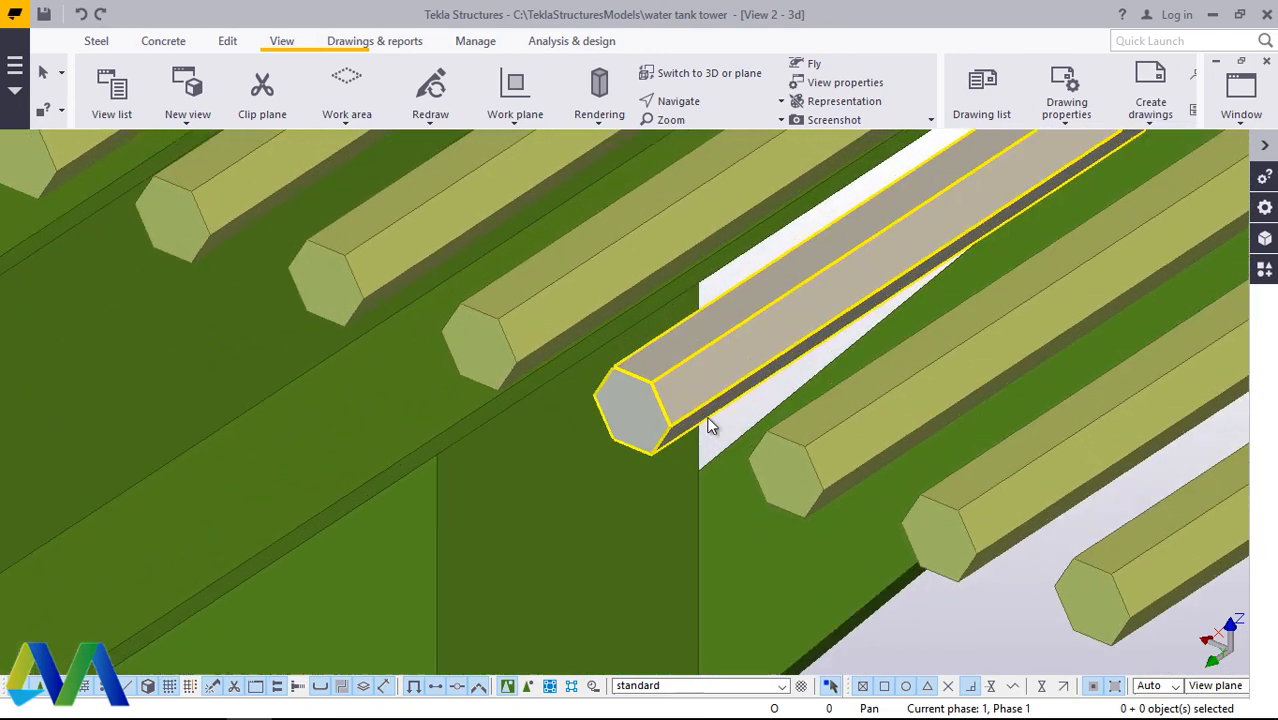
pyautogui.keyDown('ctrl'); pyautogui.click(884, 395); pyautogui.keyUp('ctrl')
pyautogui.keyDown('ctrl'); pyautogui.click(1068, 513); pyautogui.keyUp('ctrl')
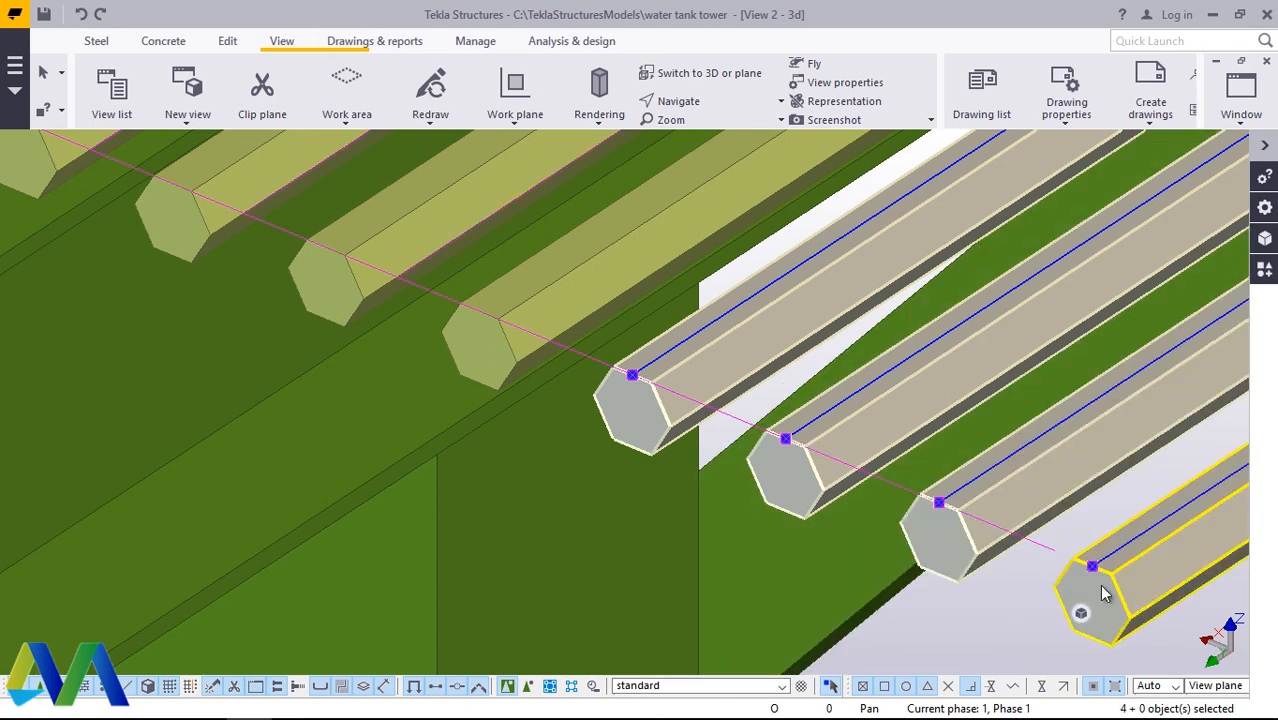
pyautogui.rightClick(1016, 628)
pyautogui.click(1066, 260)
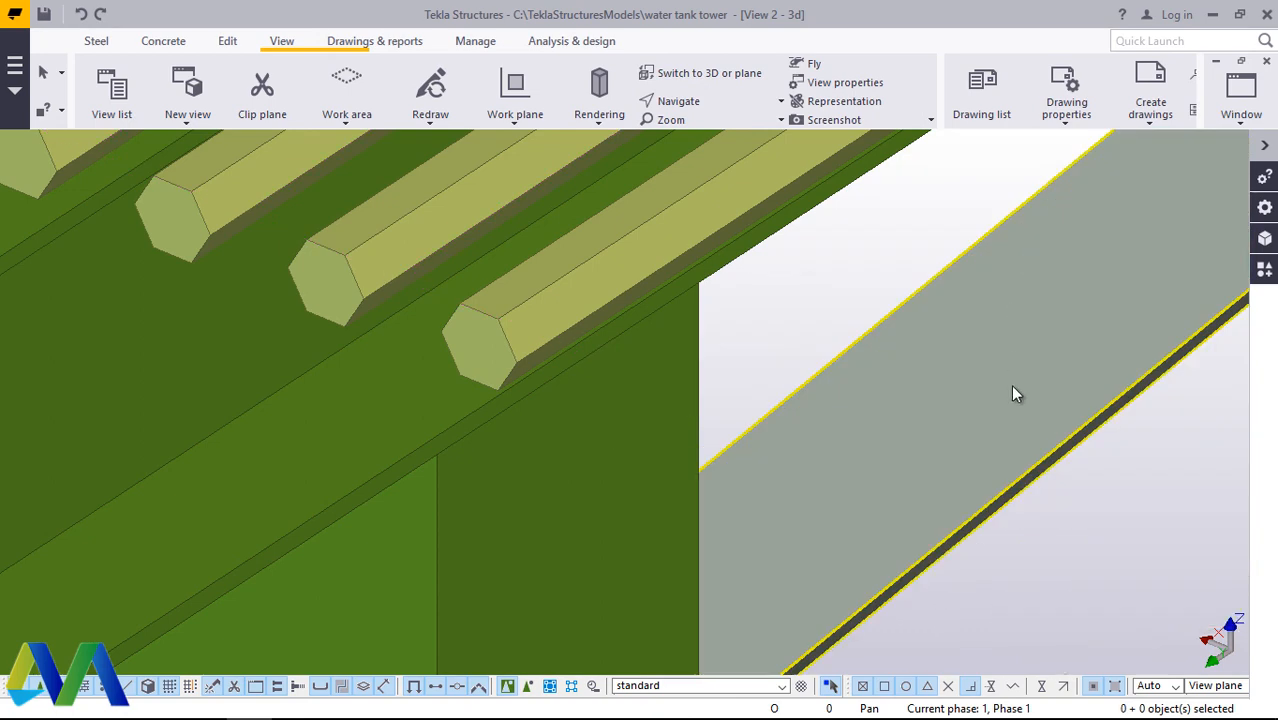
# Step: Delete the six outermost remaining hexagonal cross bars lying over the platform's edge beam at the corner
pyautogui.scroll(-3, 963, 464)
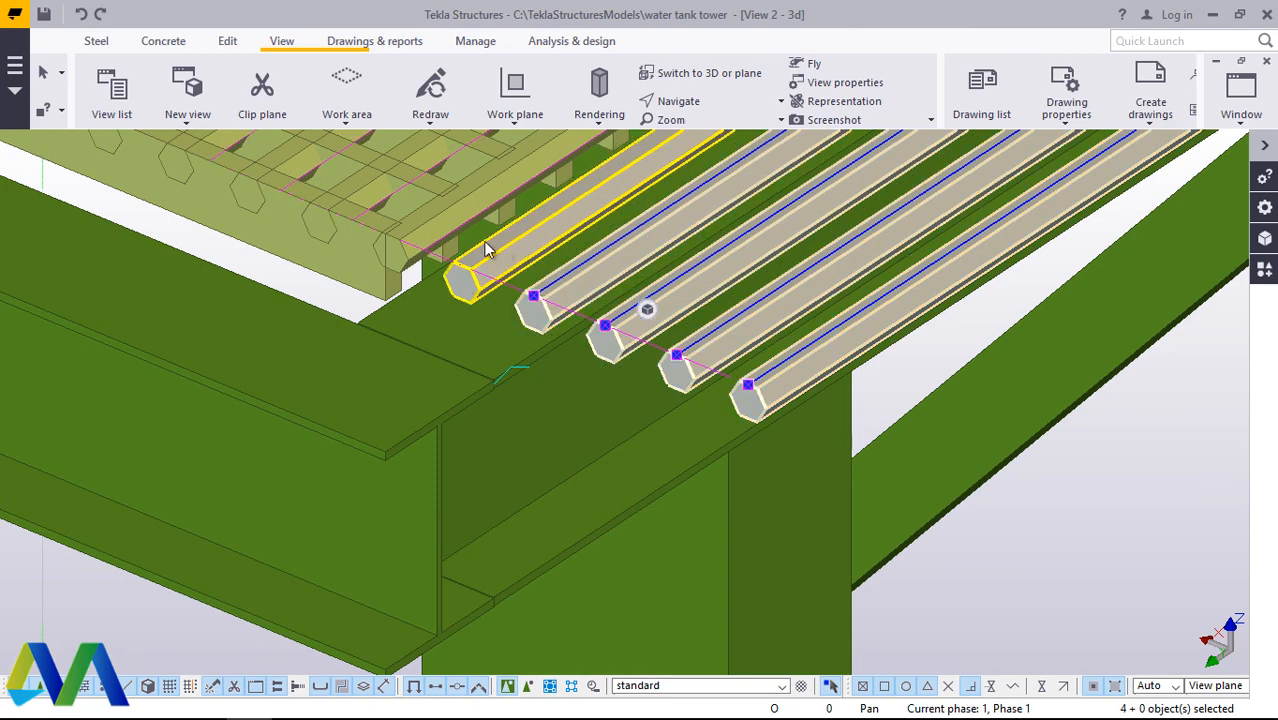
pyautogui.rightClick(438, 233)
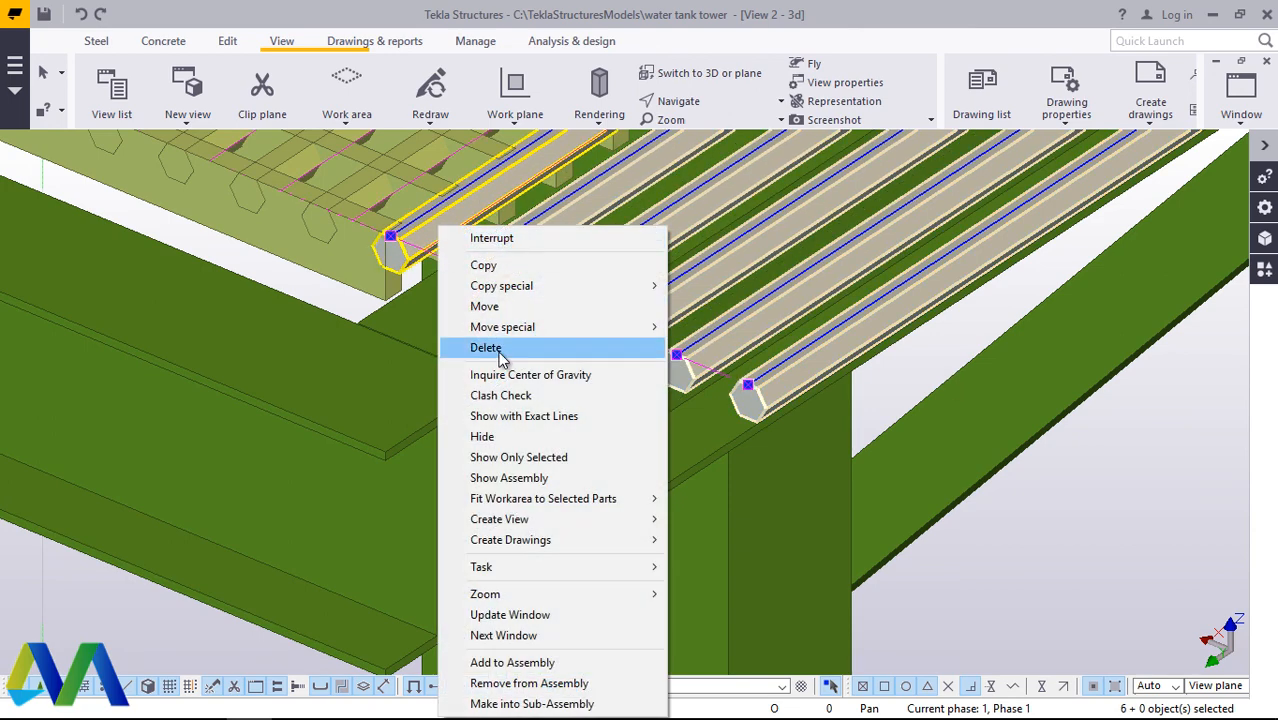
pyautogui.click(486, 348)
pyautogui.scroll(-5, 802, 468)
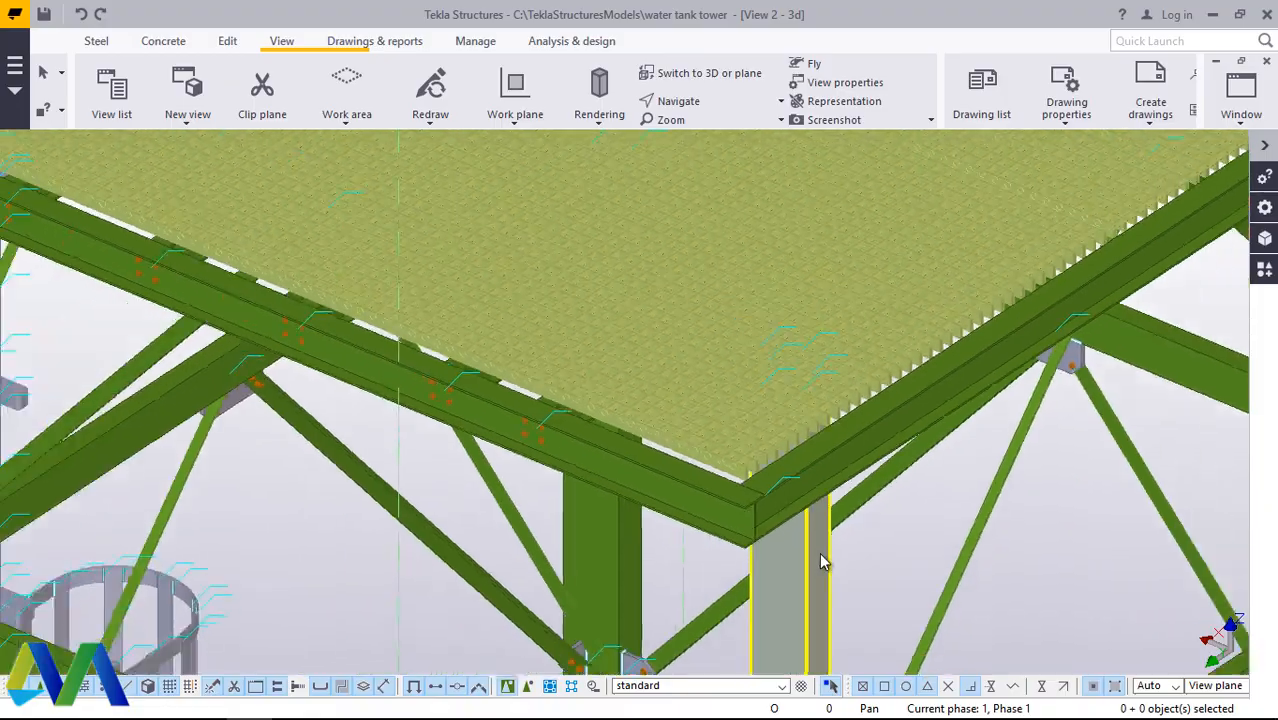
# Step: Examine the top platform grating from above, checking its bars and the strip between the grating sections
pyautogui.scroll(-5, 820, 562)
pyautogui.click(700, 103)
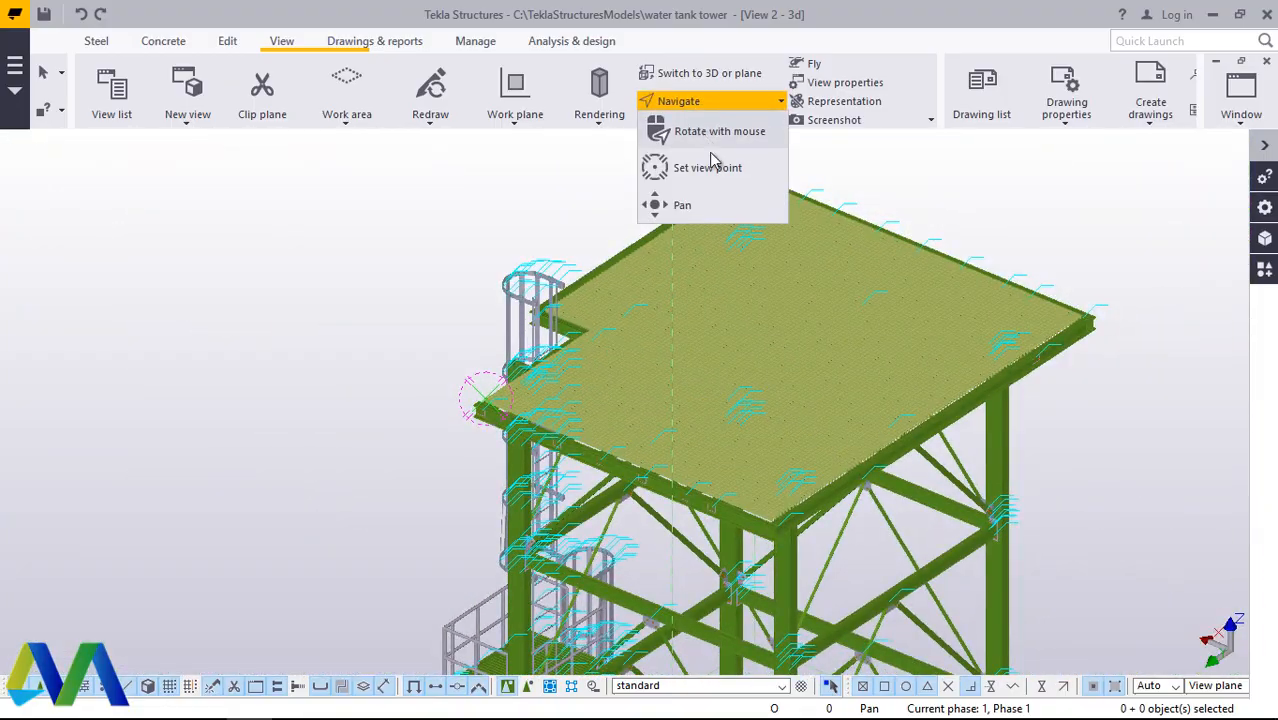
pyautogui.click(711, 143)
pyautogui.moveTo(792, 361); pyautogui.dragTo(744, 512)
pyautogui.scroll(10, 742, 335)
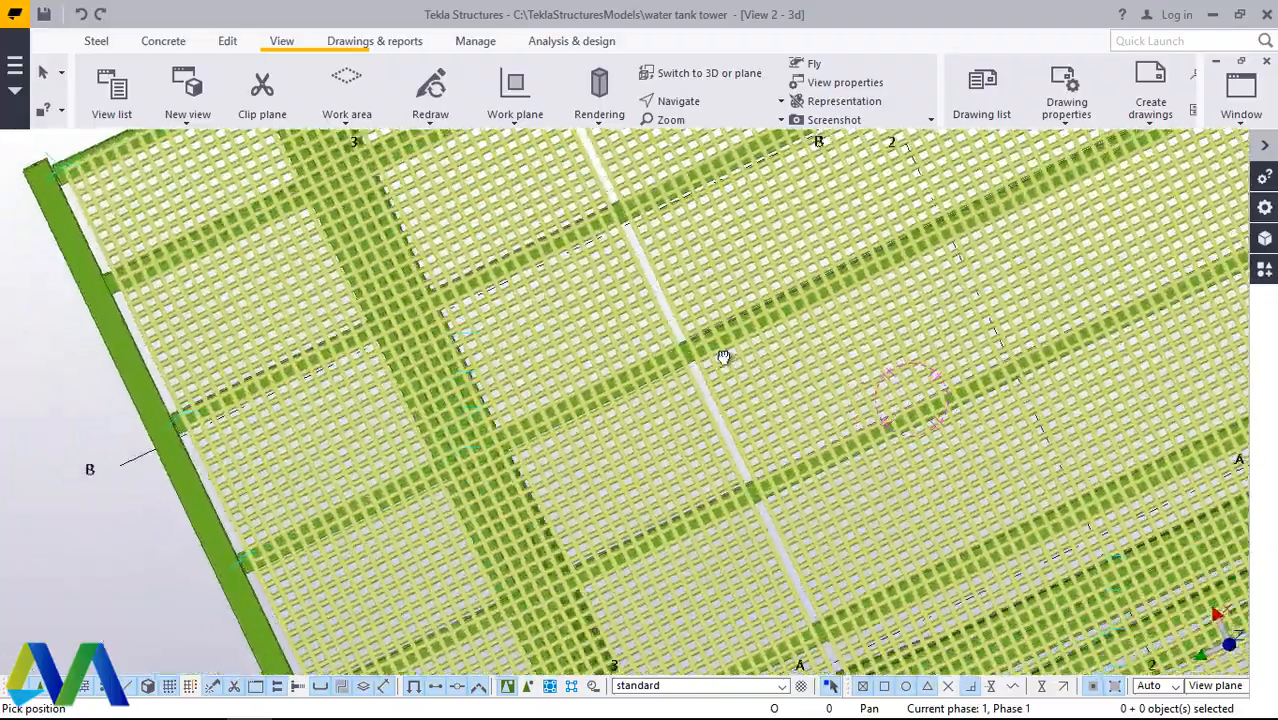
pyautogui.moveTo(724, 357); pyautogui.dragTo(688, 322)
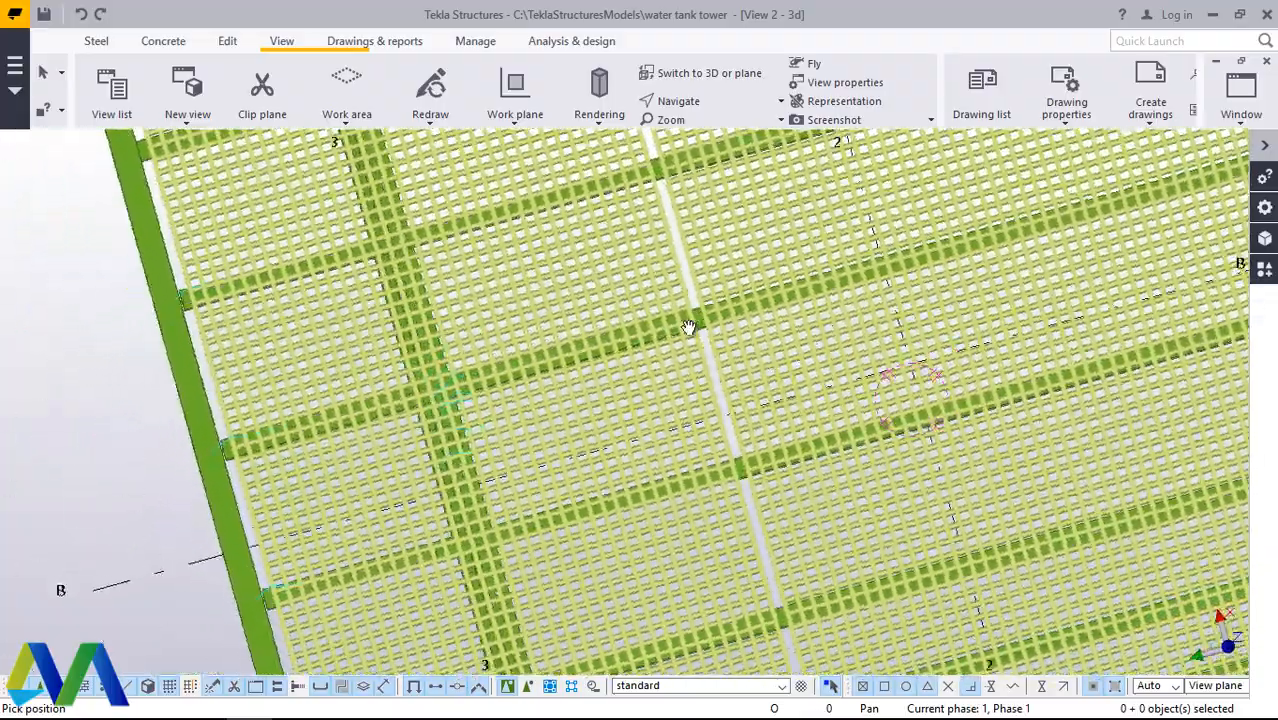
pyautogui.scroll(-4, 594, 447)
pyautogui.moveTo(846, 358); pyautogui.dragTo(757, 288)
pyautogui.scroll(3, 757, 288)
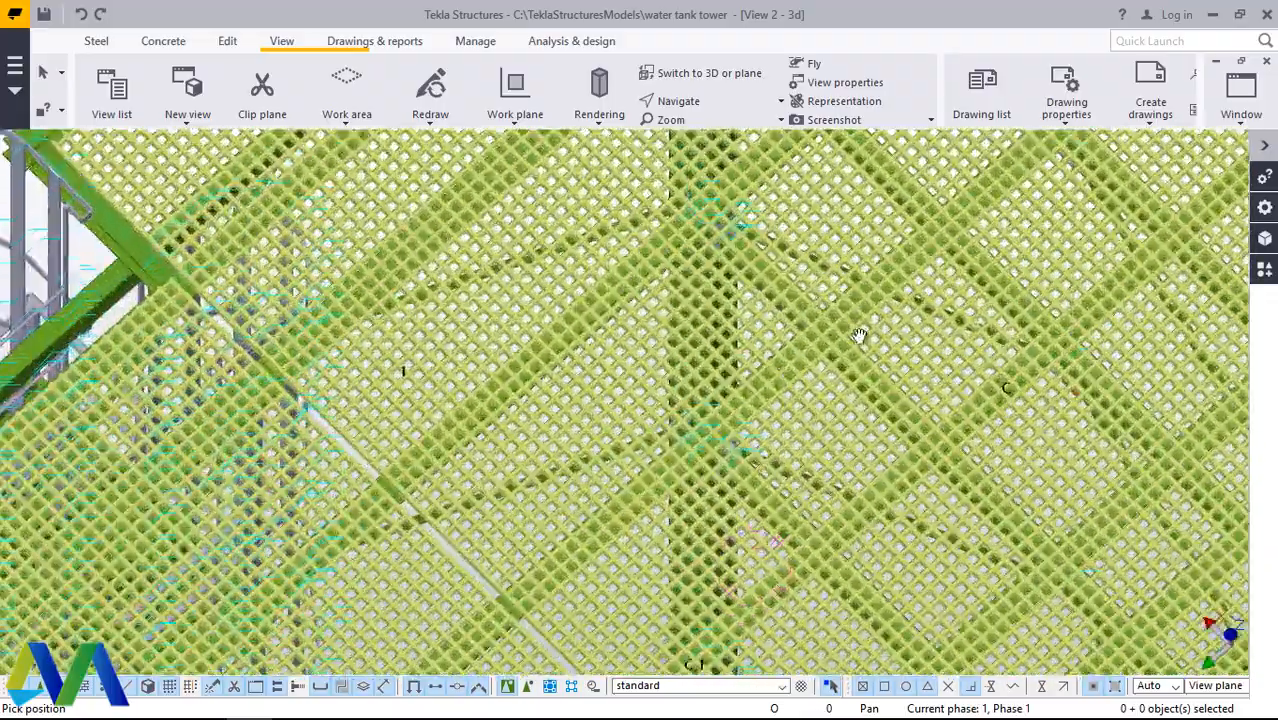
pyautogui.keyDown('ctrl'); pyautogui.moveTo(861, 334); pyautogui.dragTo(695, 440, button='middle'); pyautogui.keyUp('ctrl')
pyautogui.scroll(-2, 732, 385)
pyautogui.scroll(2, 685, 383)
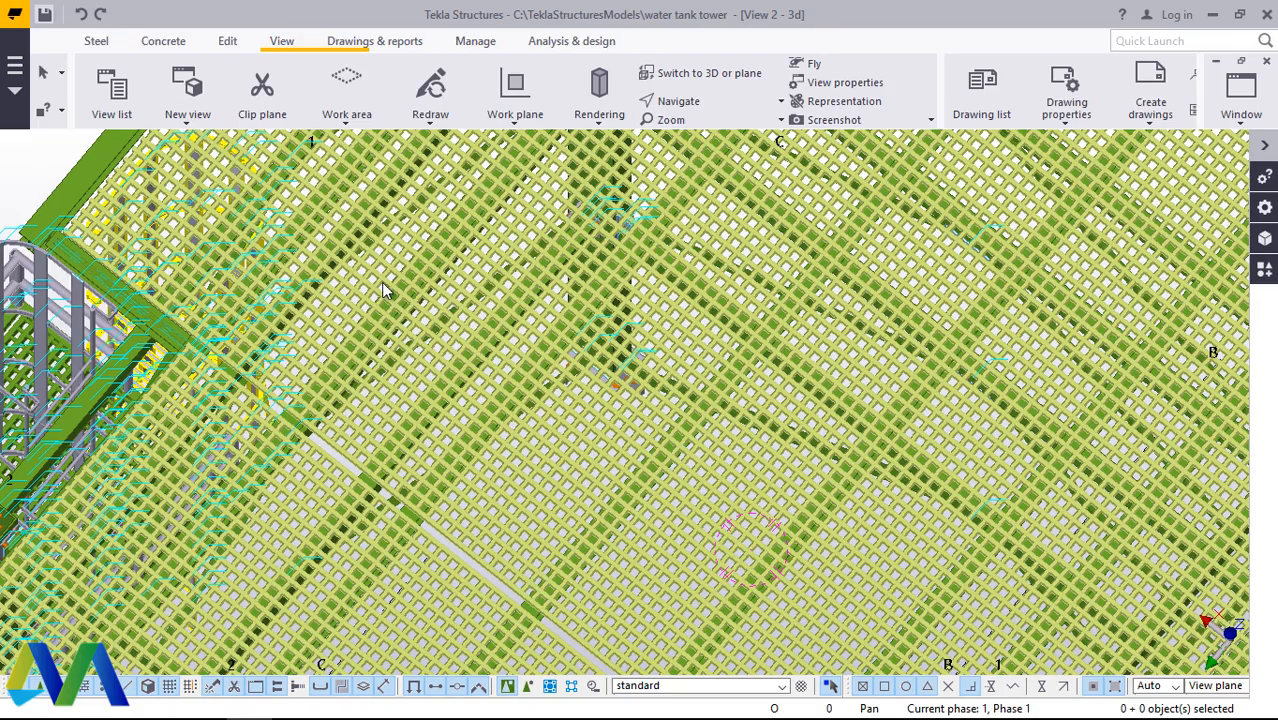
# Step: Examine the whole platform from several sides and inspect the corner where the edge beams meet beside the grating bar ends
pyautogui.scroll(-5, 571, 300)
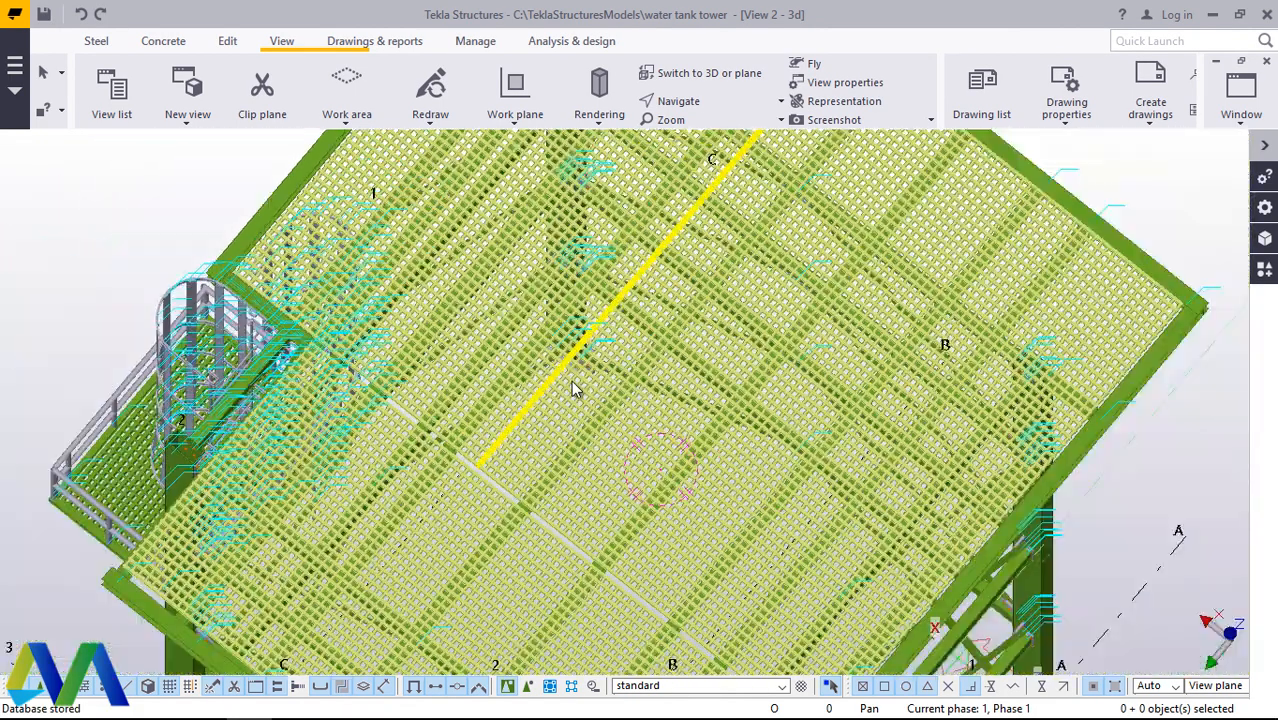
pyautogui.scroll(3, 640, 190)
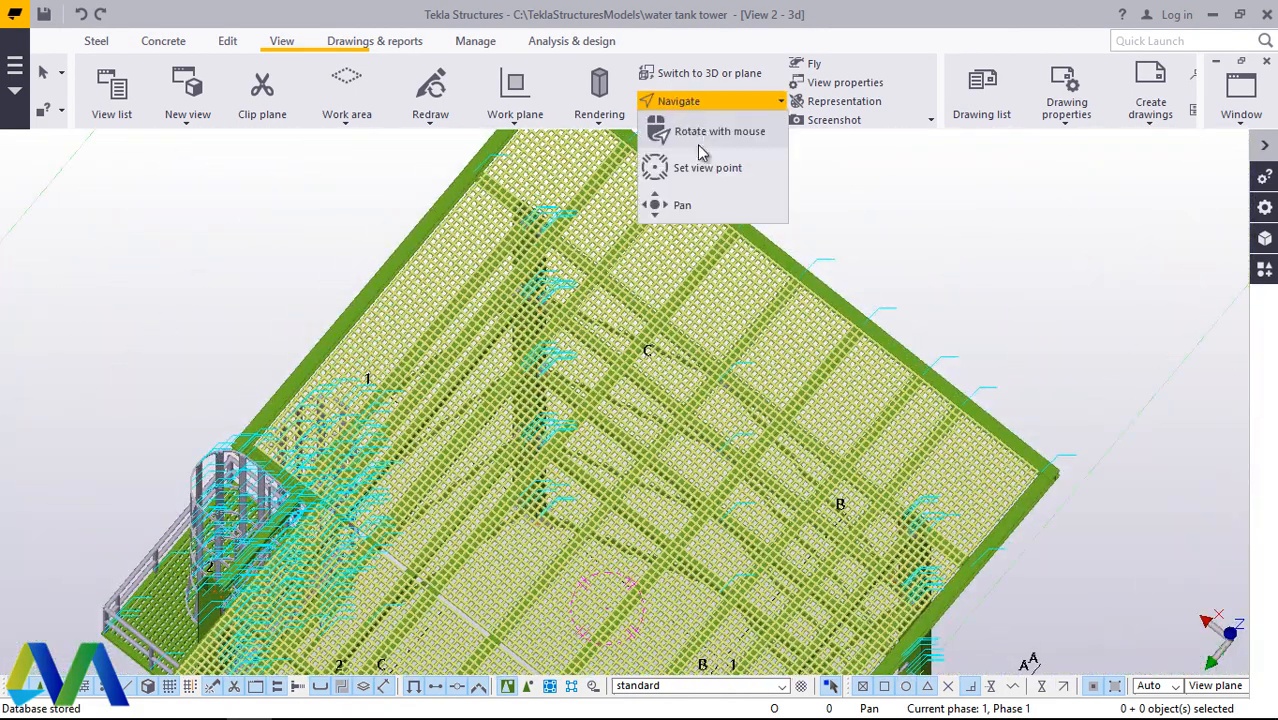
pyautogui.keyDown('ctrl'); pyautogui.moveTo(704, 329); pyautogui.dragTo(599, 180, button='middle'); pyautogui.keyUp('ctrl')
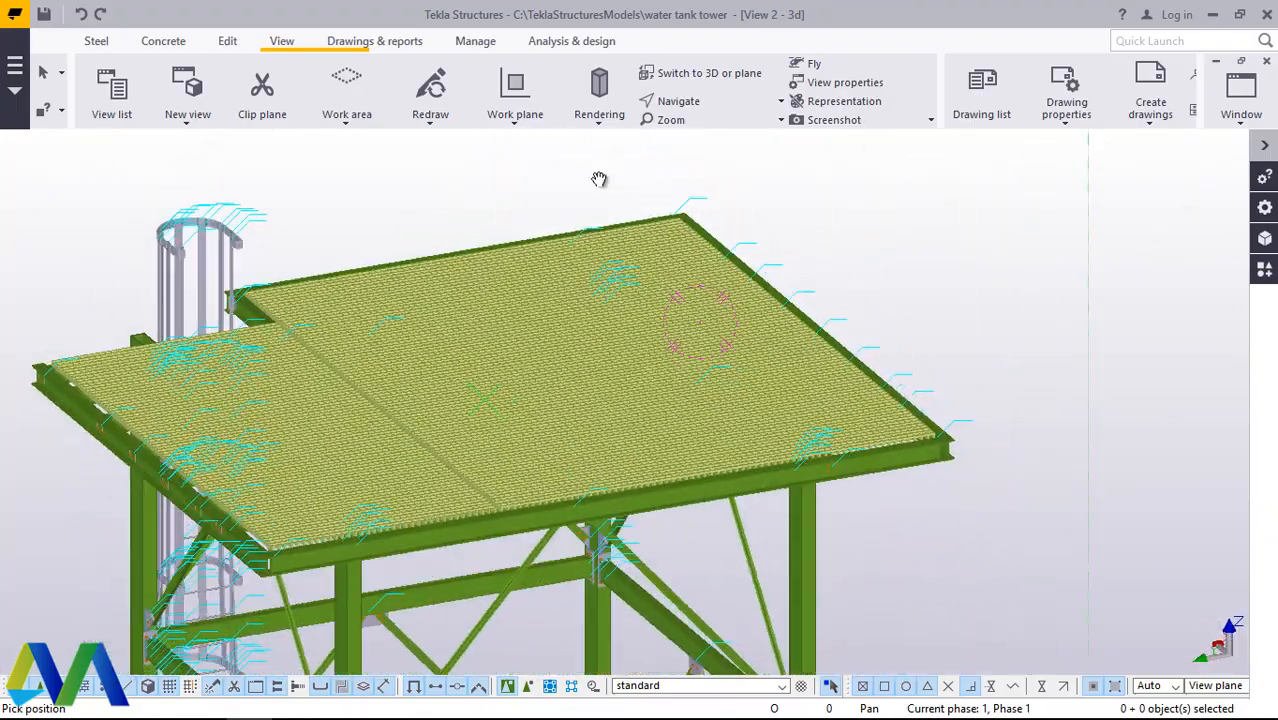
pyautogui.scroll(2, 825, 408)
pyautogui.scroll(-5, 880, 408)
pyautogui.keyDown('ctrl'); pyautogui.moveTo(907, 398); pyautogui.dragTo(479, 334, button='middle'); pyautogui.keyUp('ctrl')
pyautogui.scroll(5, 282, 222)
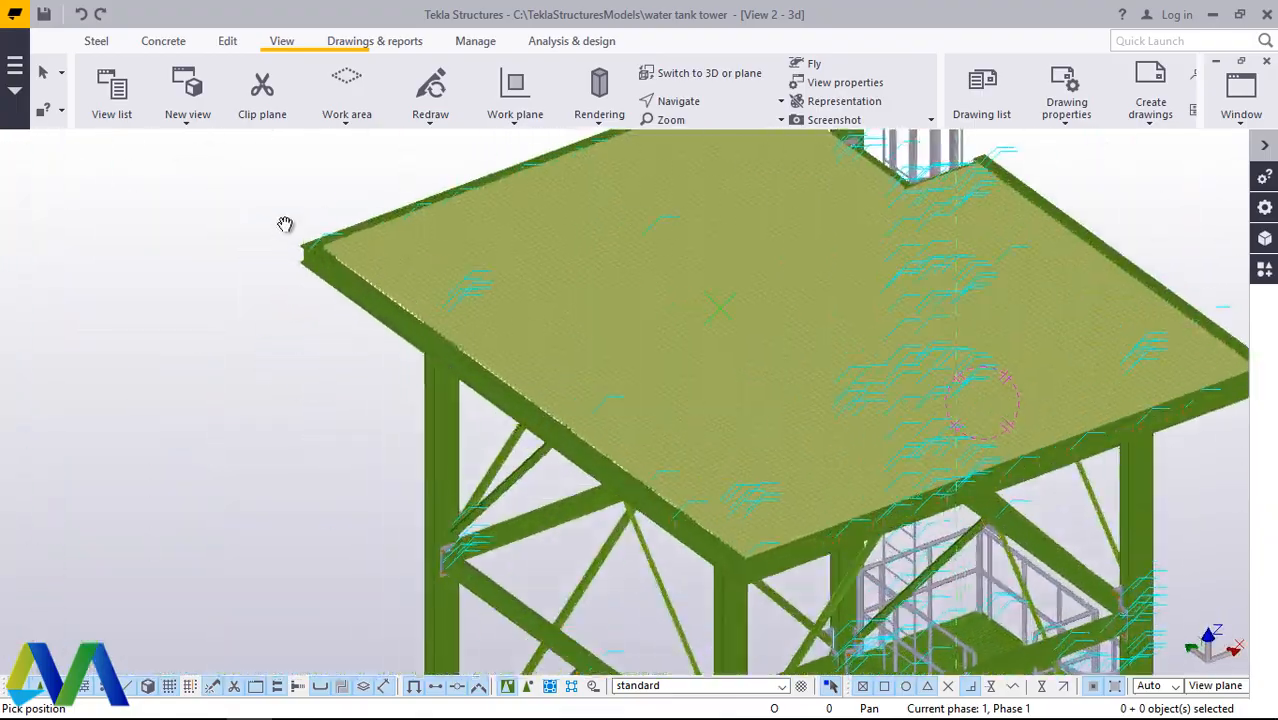
pyautogui.scroll(4, 320, 240)
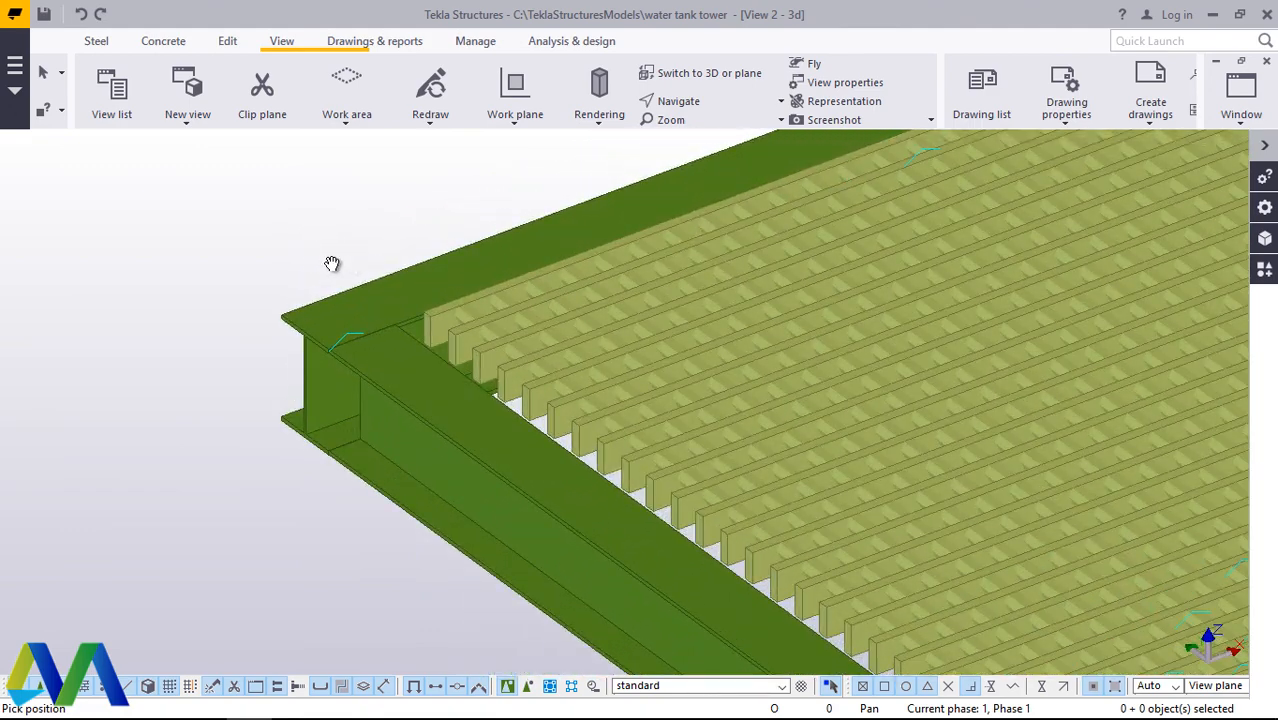
pyautogui.scroll(2, 340, 300)
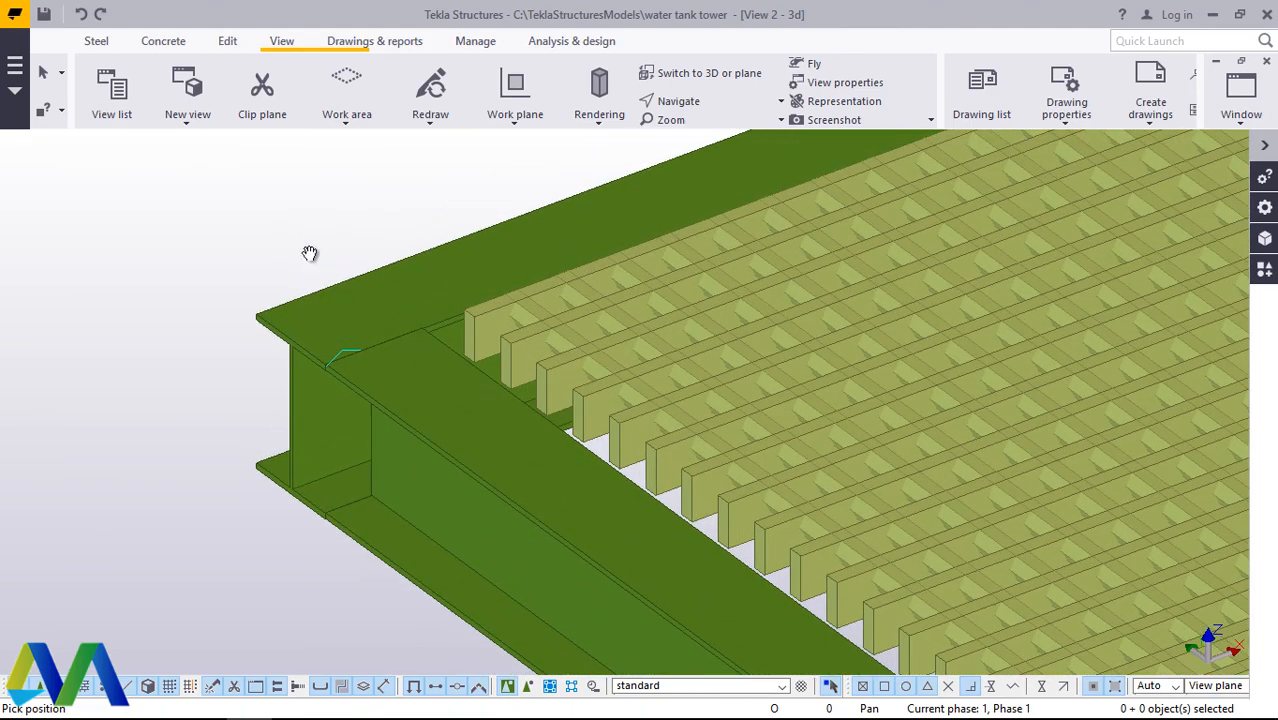
pyautogui.rightClick(280, 237)
pyautogui.click(340, 247)
# Step: Add points at any position at both ends of the joint line between the top flanges at the platform corner
pyautogui.click(228, 48)
pyautogui.click(1060, 112)
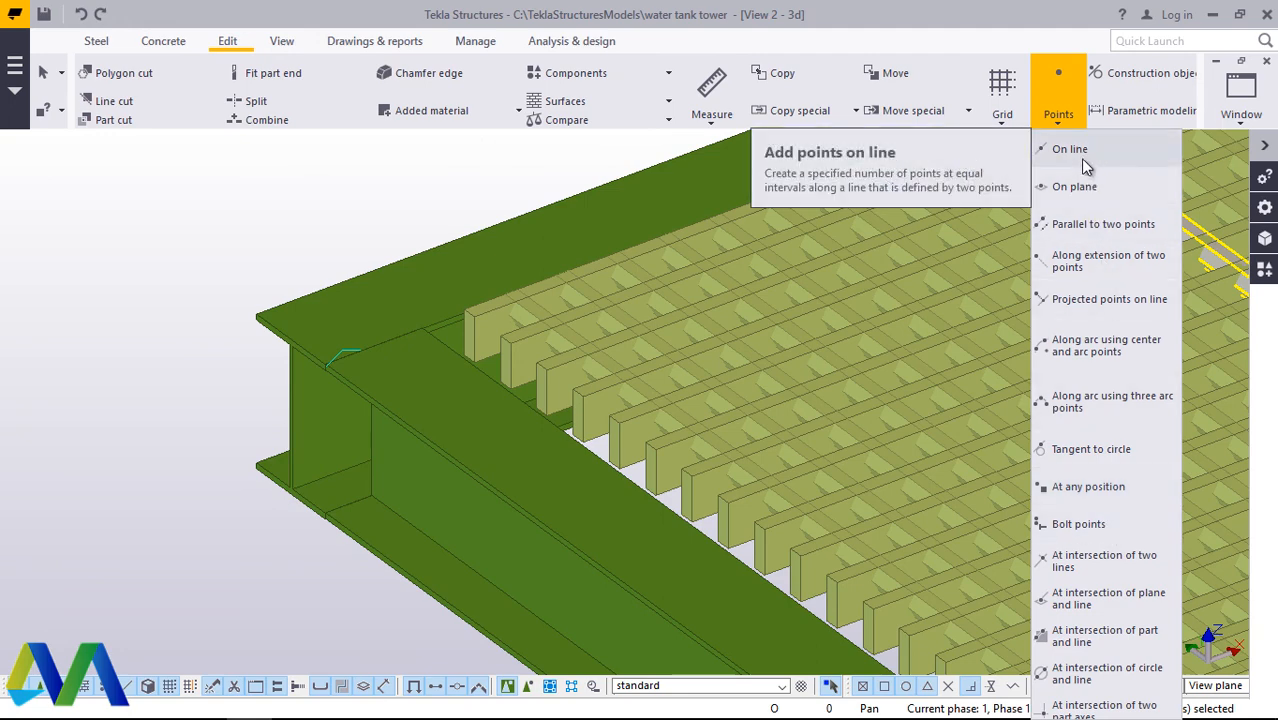
pyautogui.click(1075, 488)
pyautogui.scroll(4, 347, 362)
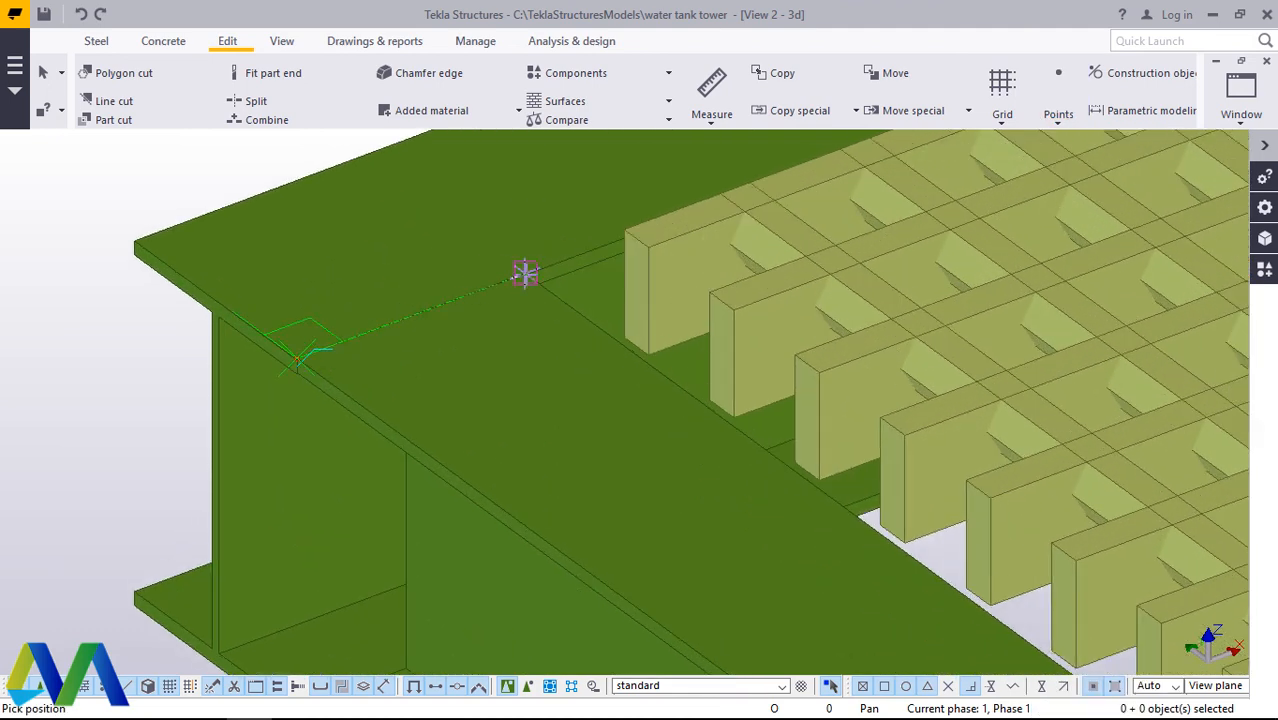
pyautogui.rightClick(326, 218)
pyautogui.click(408, 222)
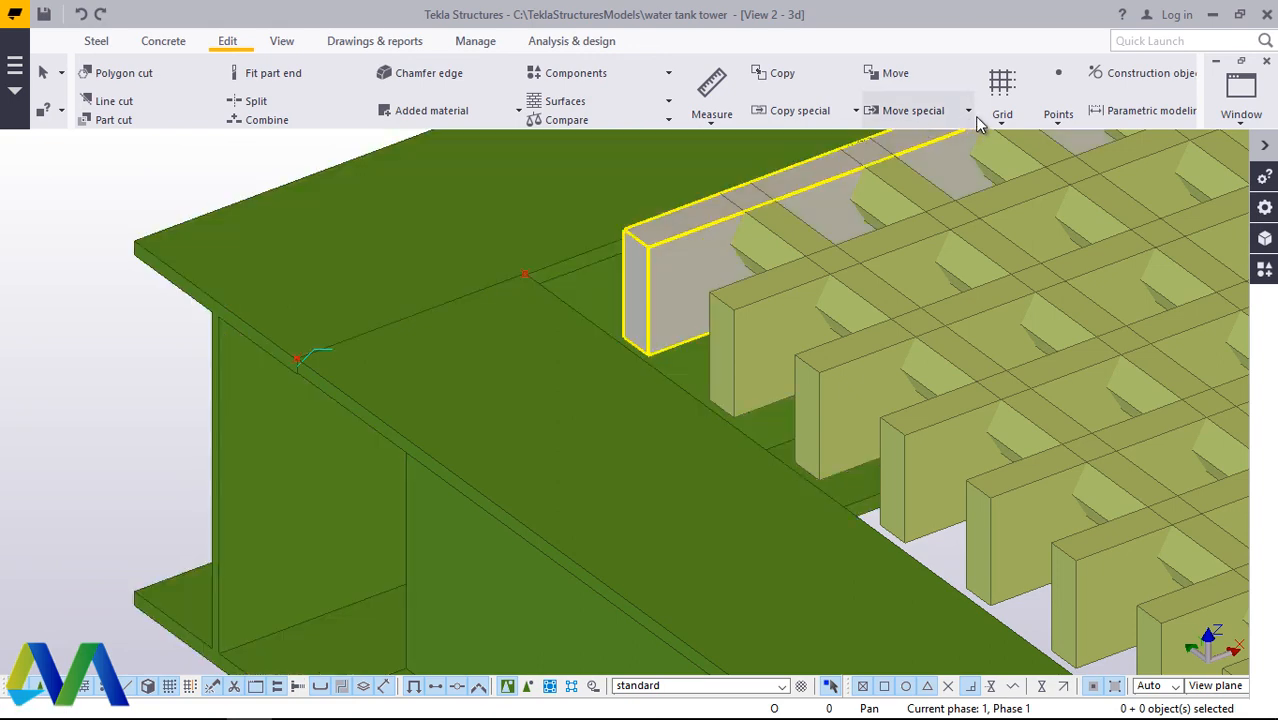
# Step: Add 1 divided line point midway between the two points on the corner's flange joint line
pyautogui.click(1060, 118)
pyautogui.click(1072, 145)
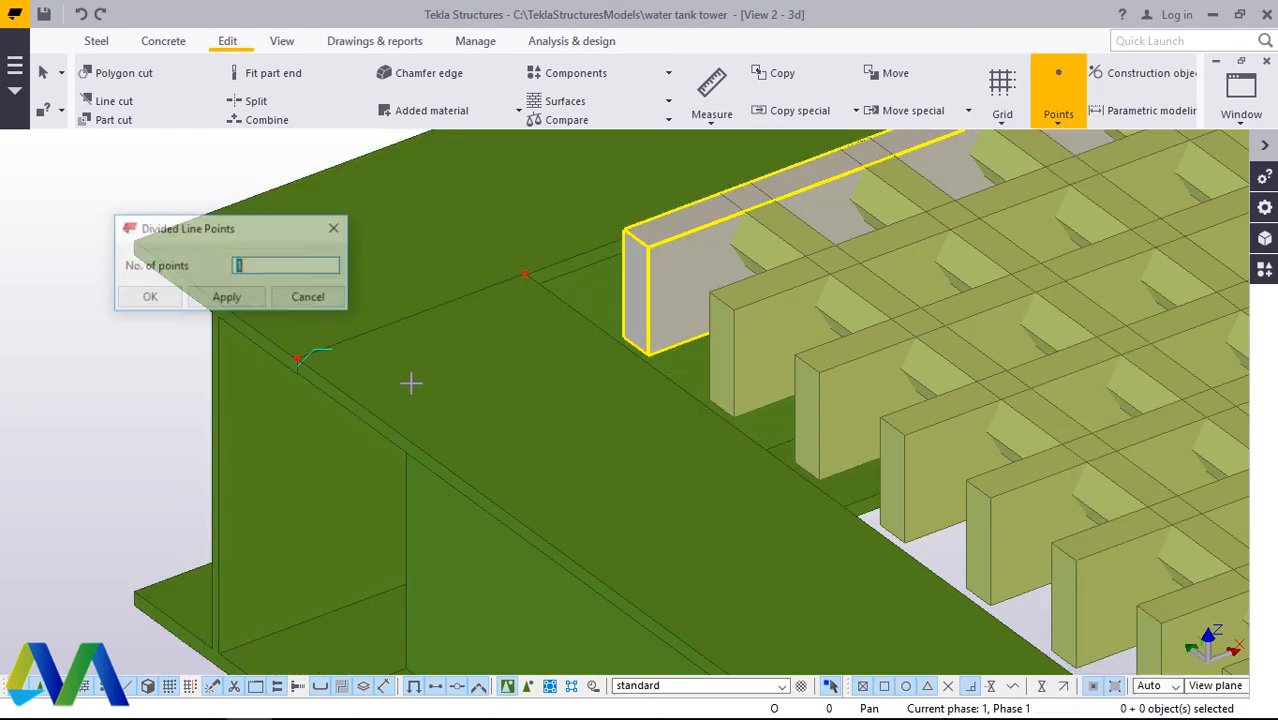
pyautogui.click(311, 360)
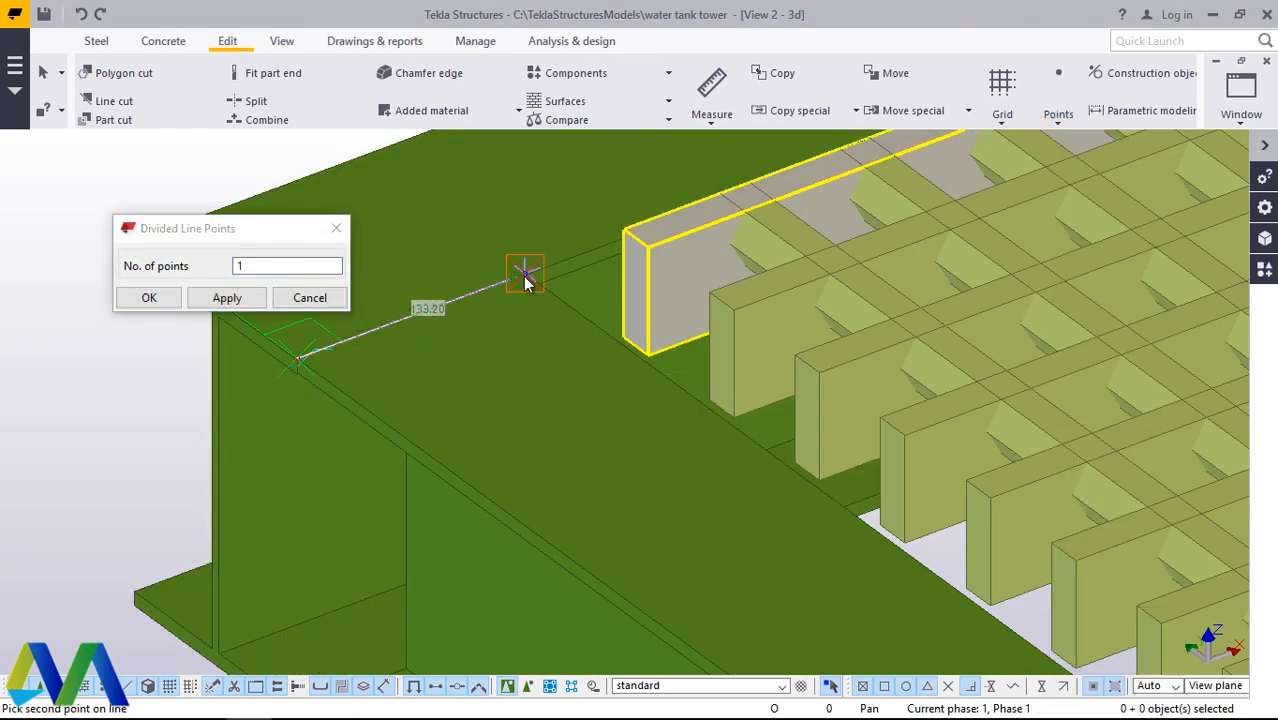
pyautogui.click(148, 297)
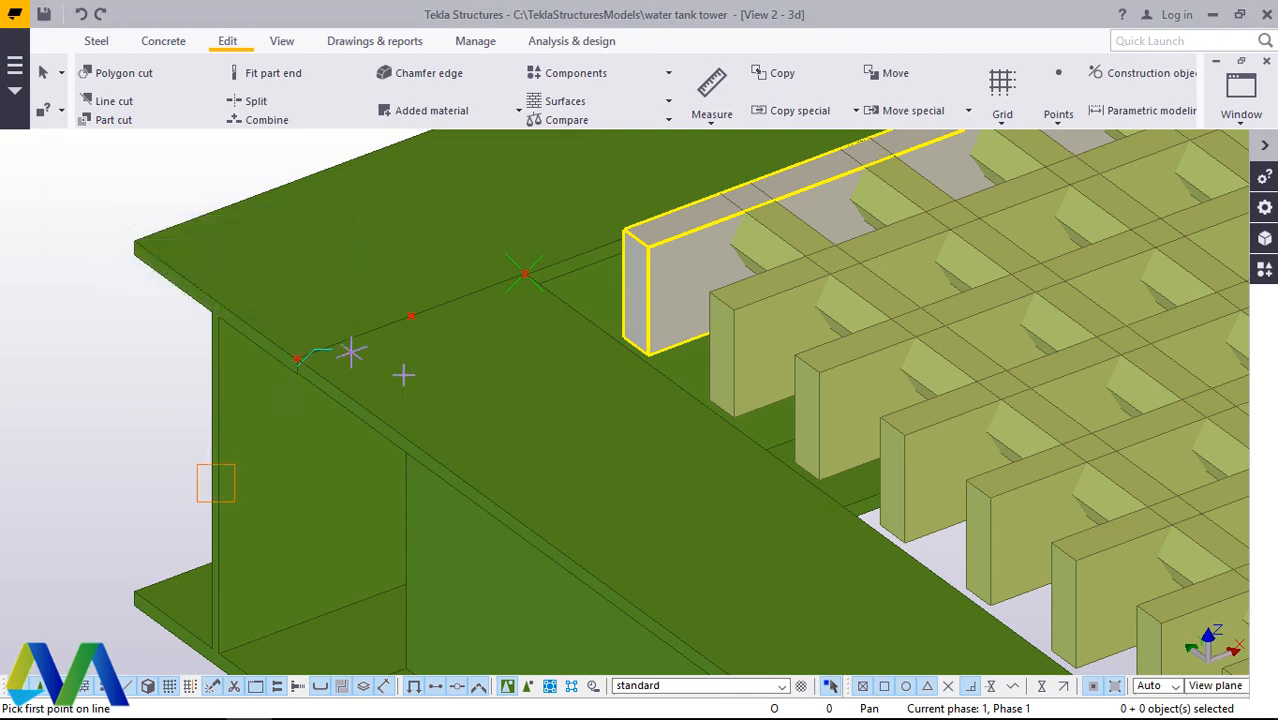
pyautogui.scroll(-1, 402, 374)
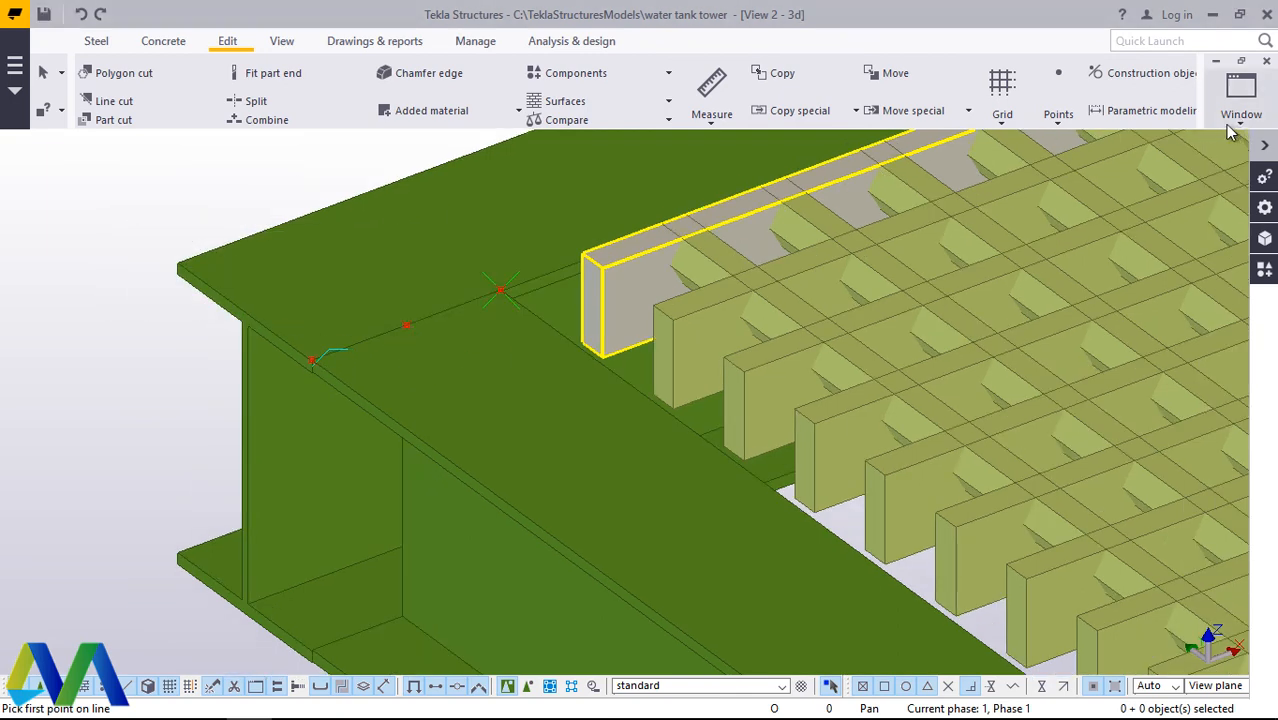
# Step: Add 1 divided line point between the joint line's midpoint and the outer flange edge of the platform beam, and end the command
pyautogui.click(1060, 120)
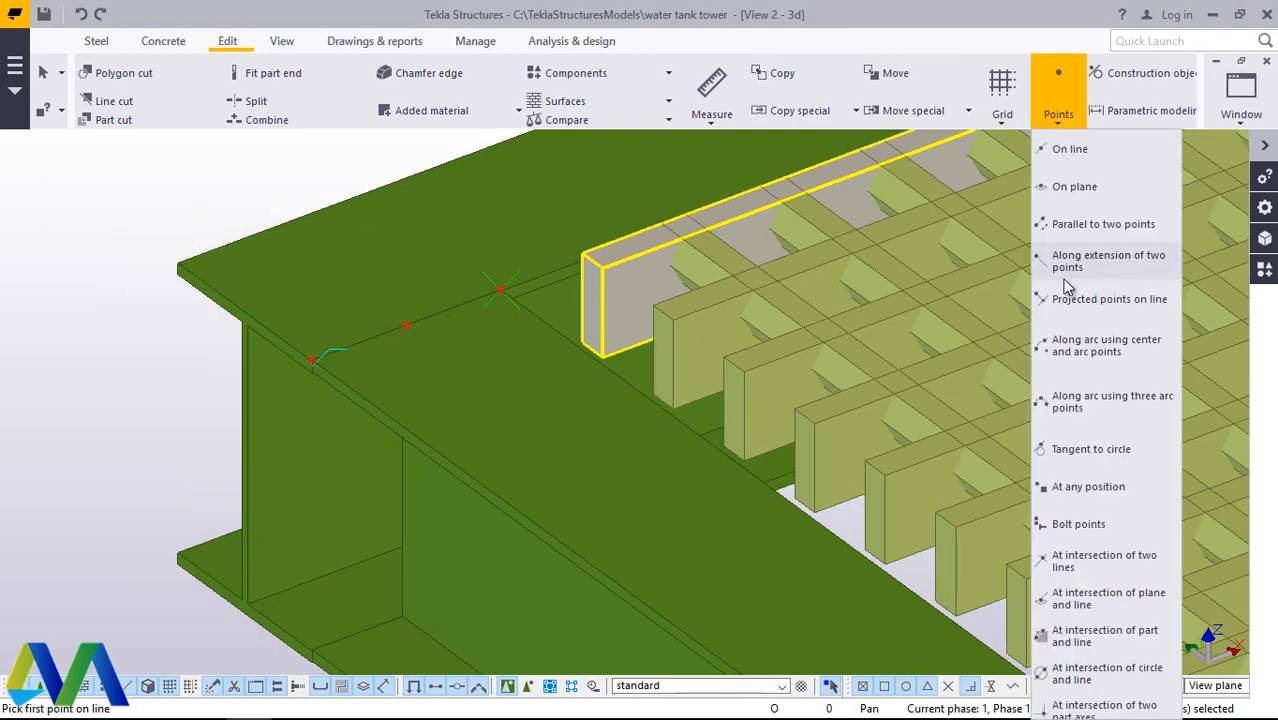
pyautogui.click(1085, 150)
pyautogui.scroll(-1, 857, 380)
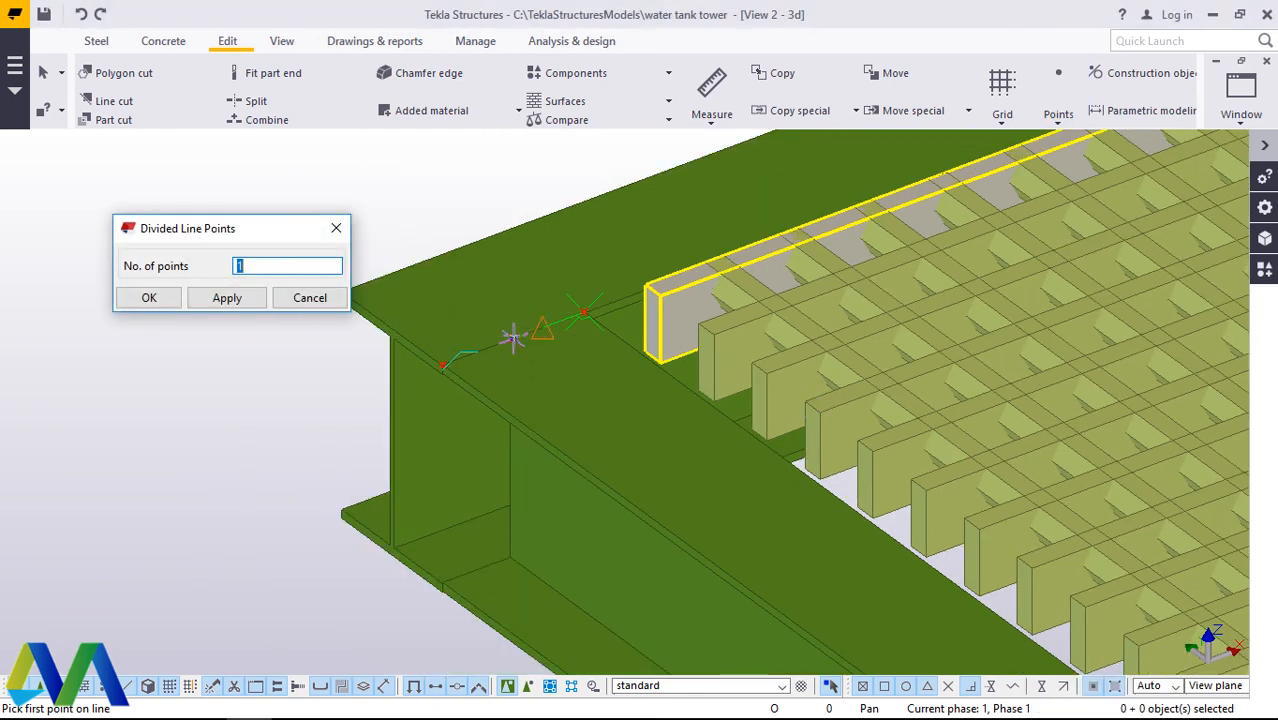
pyautogui.click(512, 341)
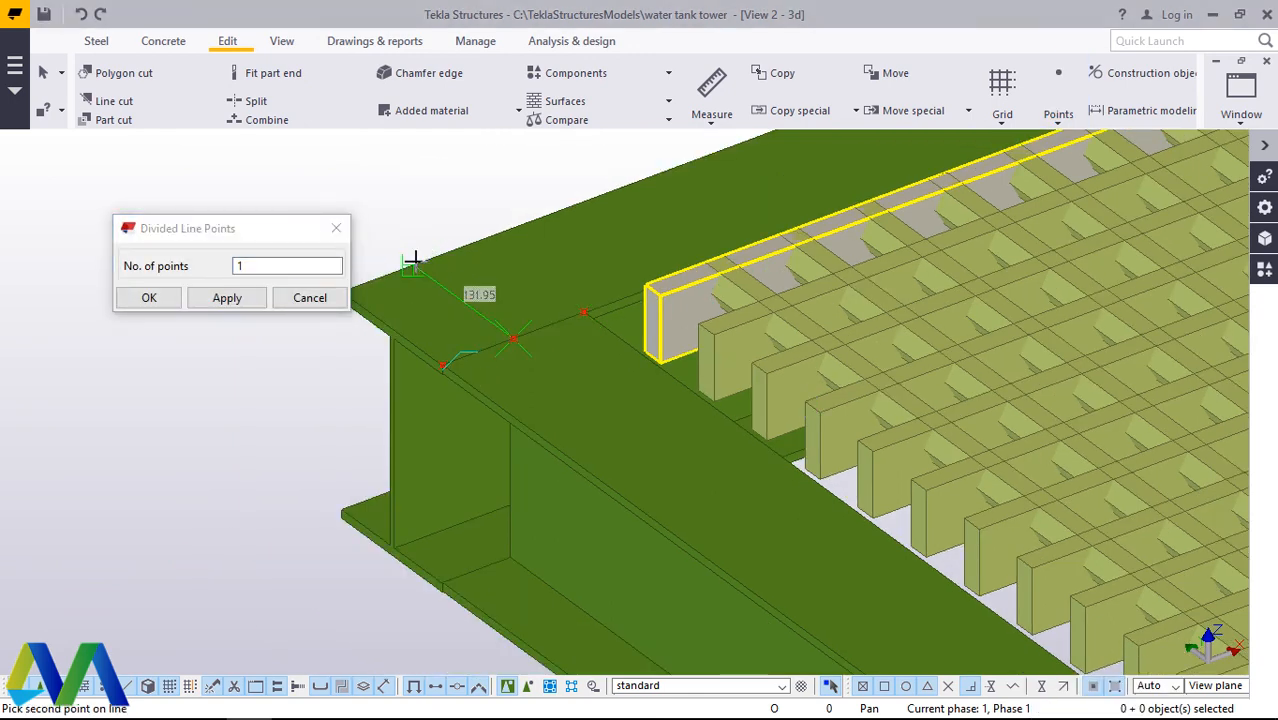
pyautogui.rightClick(412, 212)
pyautogui.click(149, 298)
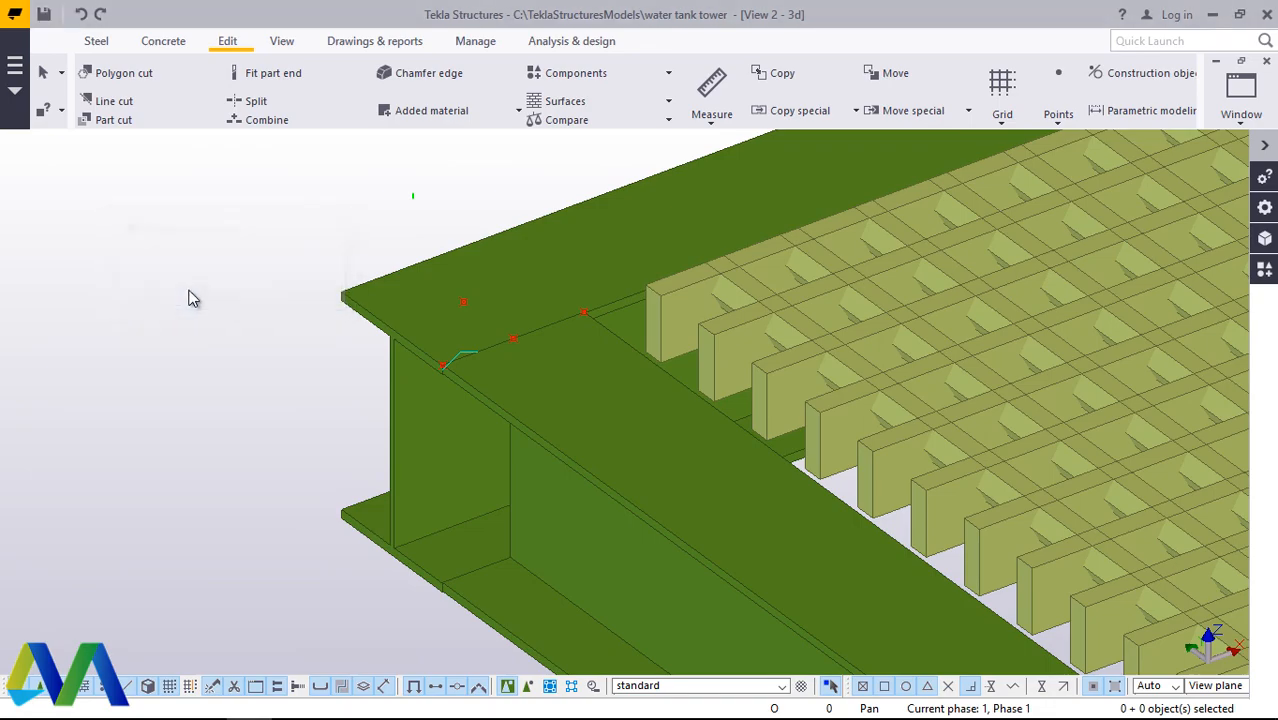
# Step: Examine the far end of the same edge beam and the ladder side of the top platform
pyautogui.scroll(-6, 320, 422)
pyautogui.scroll(-3, 252, 458)
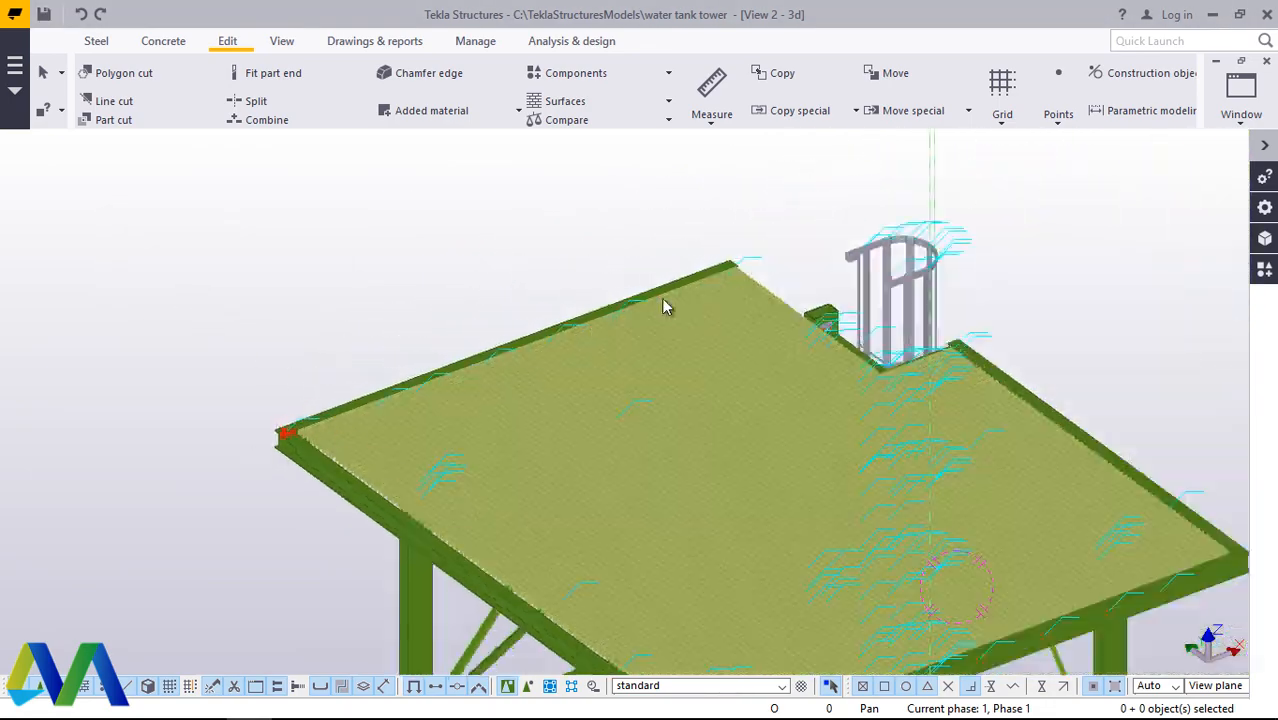
pyautogui.scroll(8, 765, 248)
pyautogui.scroll(2, 740, 265)
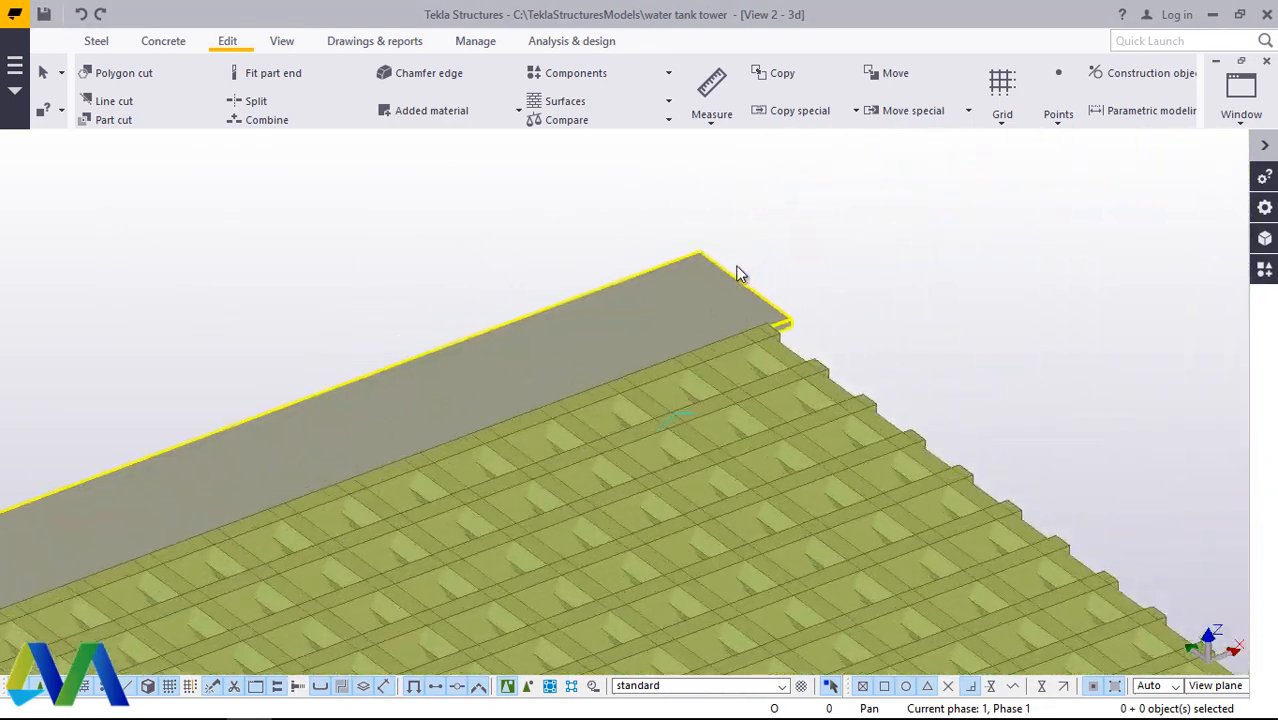
pyautogui.scroll(-4, 780, 270)
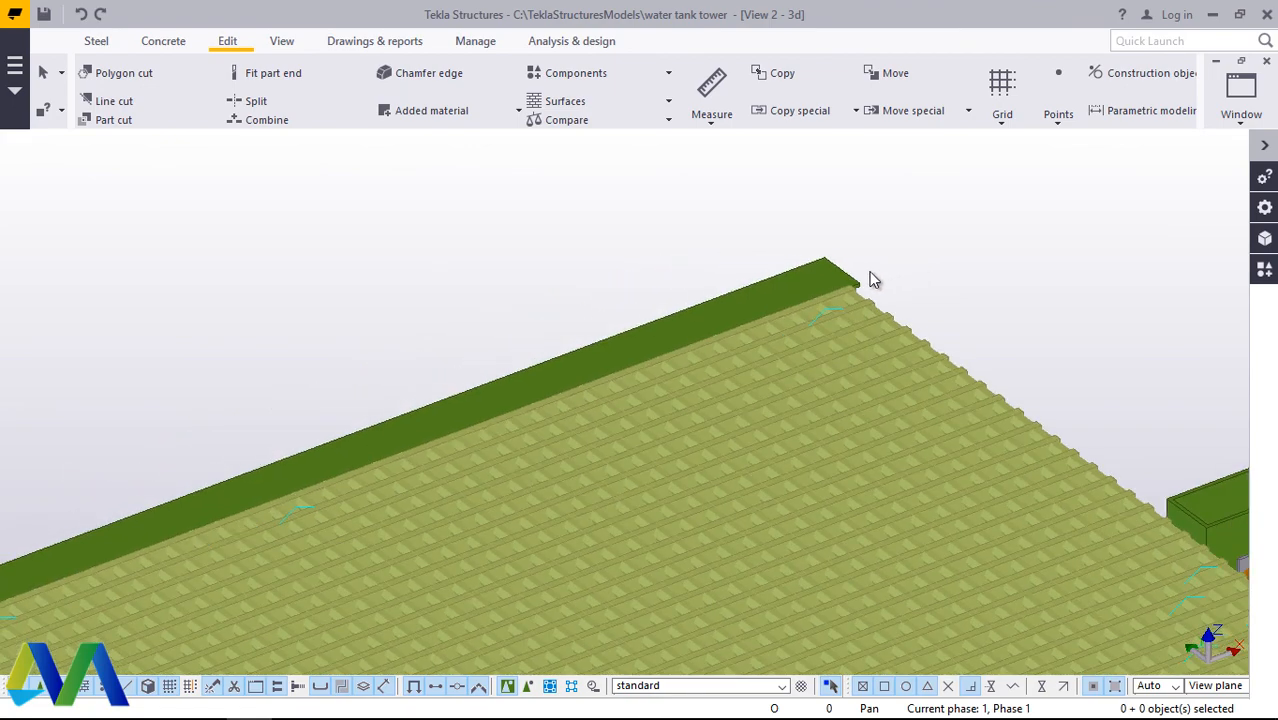
pyautogui.scroll(2, 856, 279)
pyautogui.scroll(-5, 780, 277)
pyautogui.scroll(-1, 628, 262)
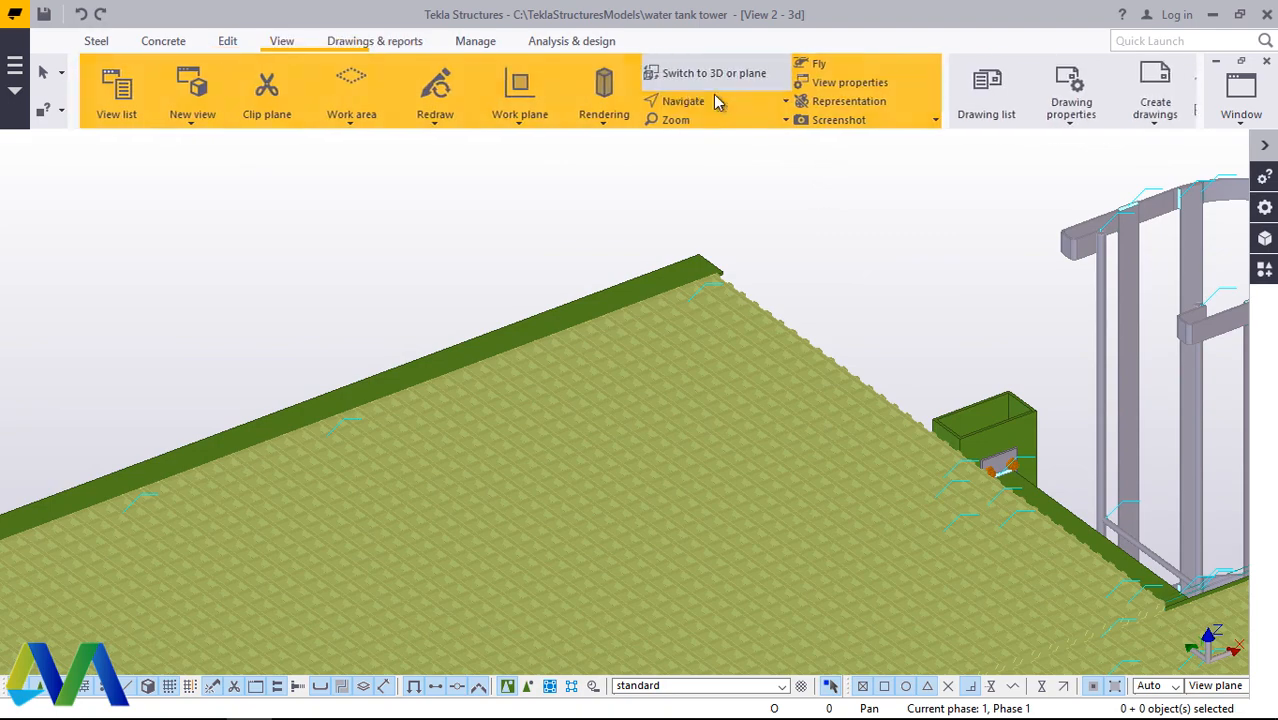
pyautogui.click(713, 107)
pyautogui.click(713, 172)
pyautogui.moveTo(717, 291); pyautogui.dragTo(898, 272)
pyautogui.rightClick(956, 251)
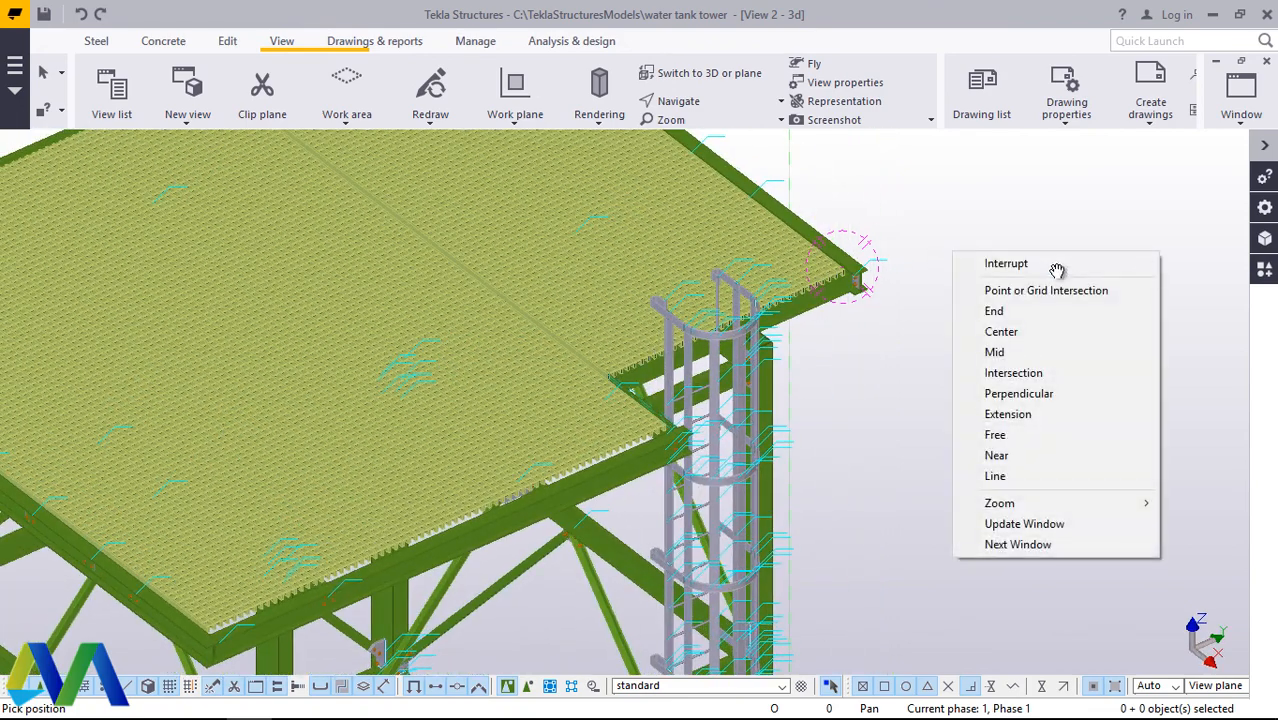
pyautogui.click(1060, 264)
# Step: Search the applications and components catalog for "hand"
pyautogui.click(1265, 269)
pyautogui.click(1020, 222)
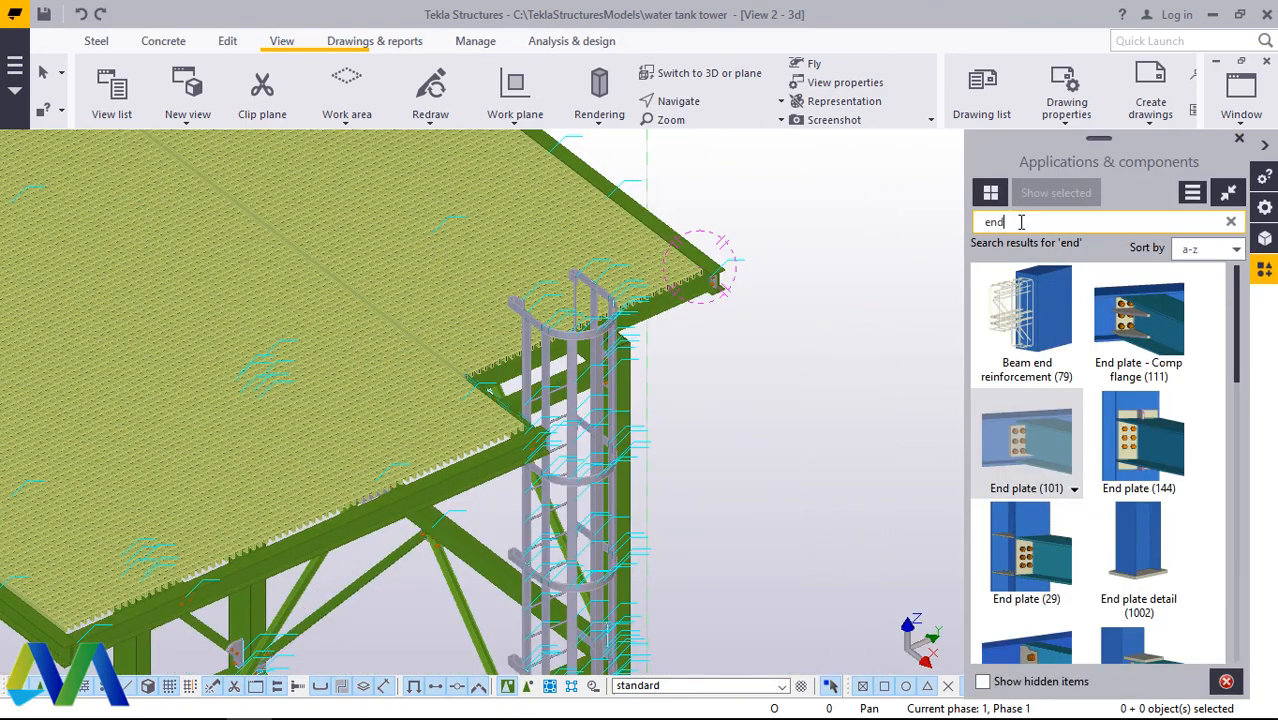
pyautogui.press('BackSpace')
pyautogui.press('BackSpace')
pyautogui.press('BackSpace')
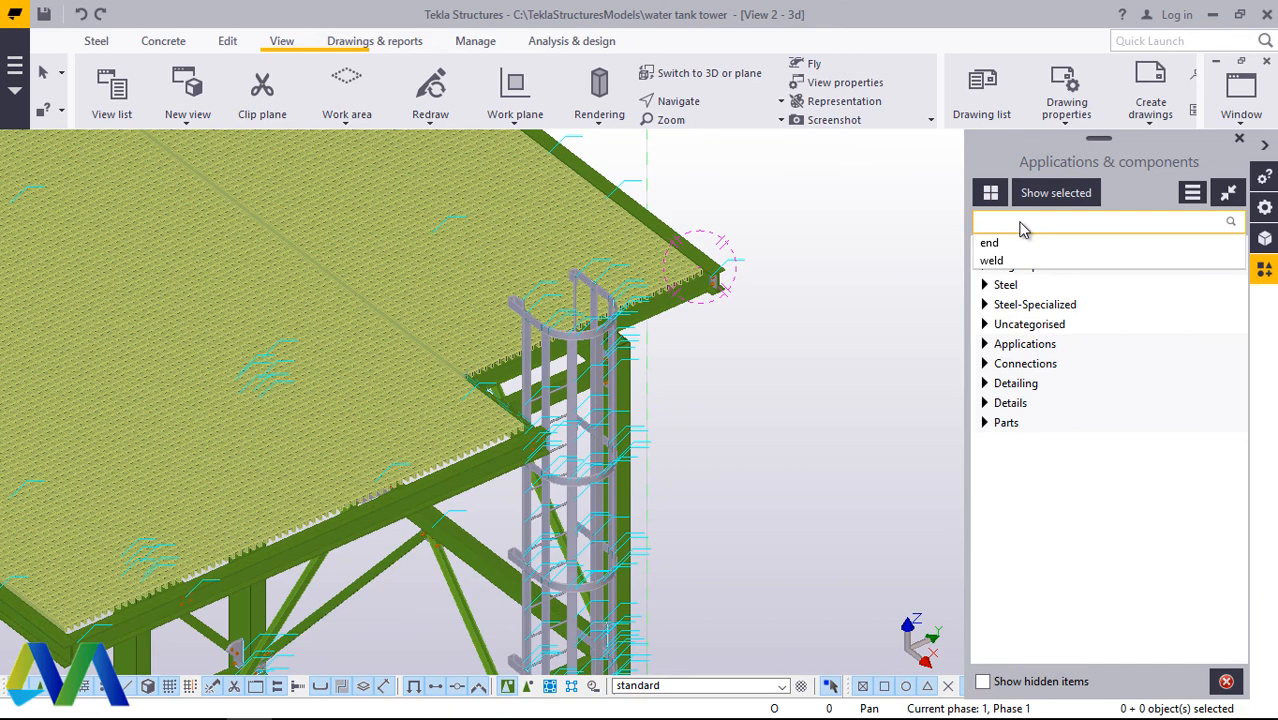
pyautogui.write('hand')
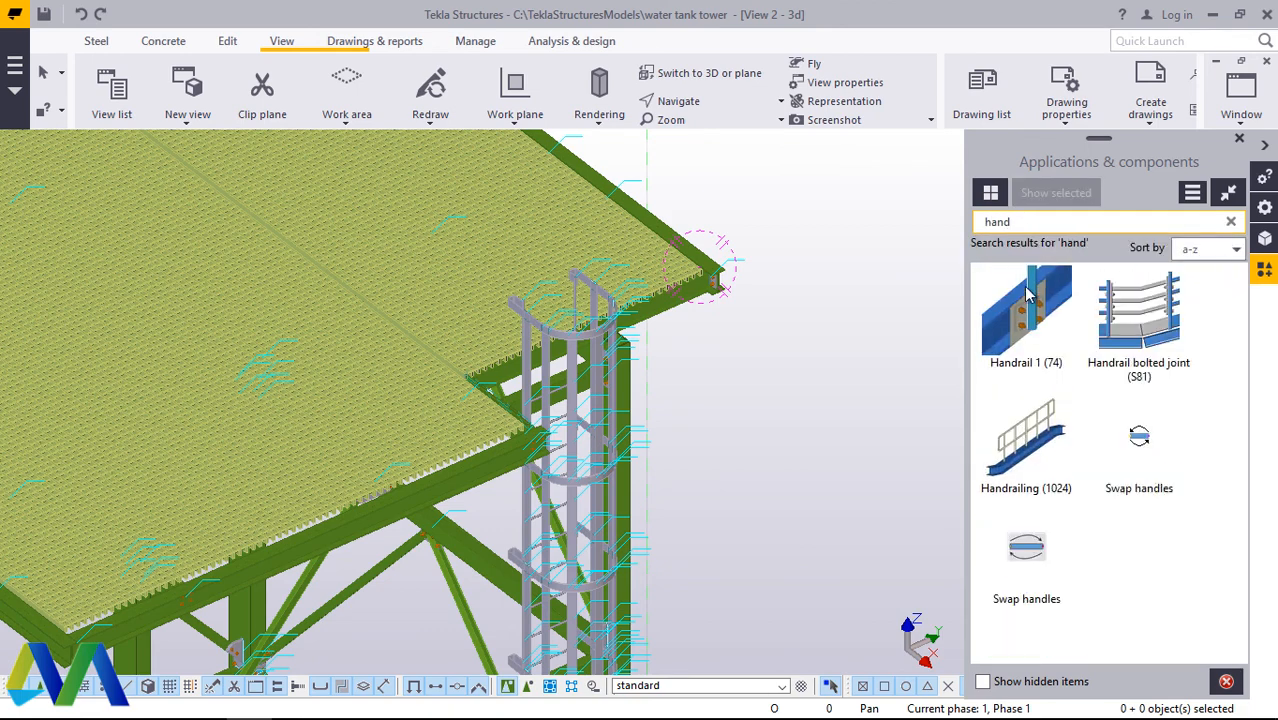
# Step: Place Handrailing (1024) on the top platform's edge beam that ends at the outer corner near the ladder, picking its position at that corner
pyautogui.click(1020, 440)
pyautogui.scroll(3, 676, 220)
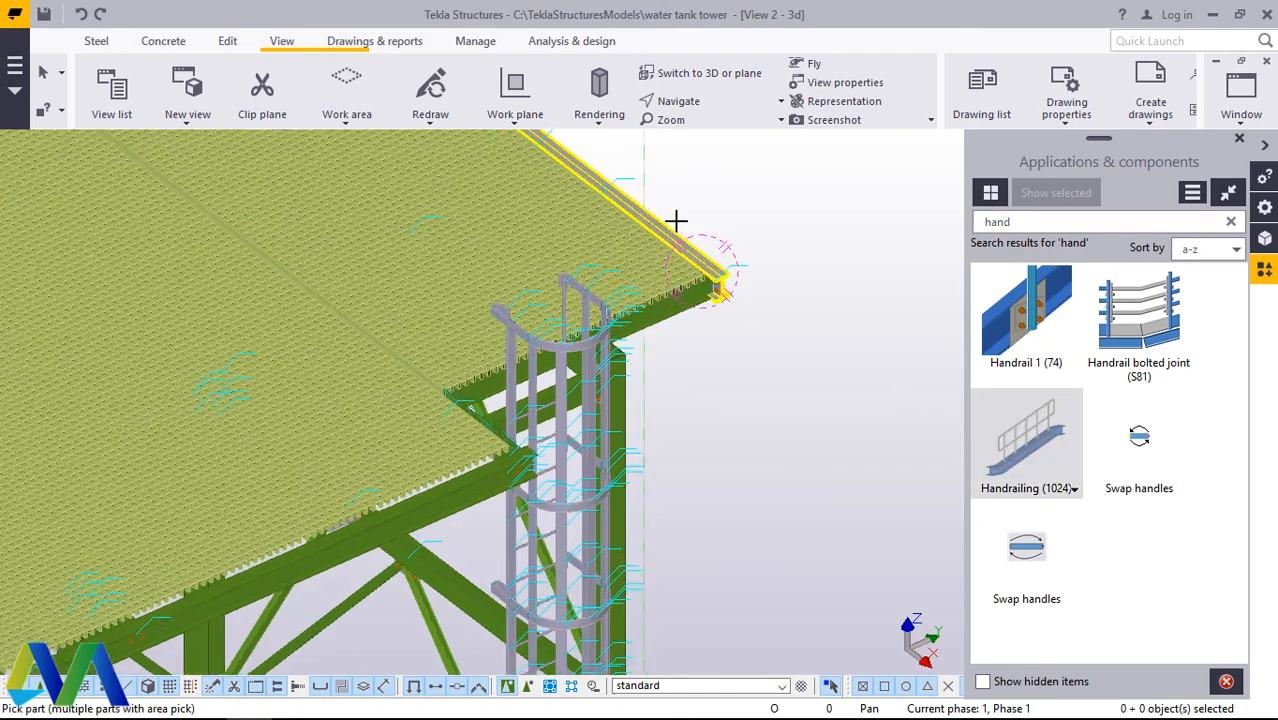
pyautogui.scroll(2, 676, 220)
pyautogui.click(676, 265)
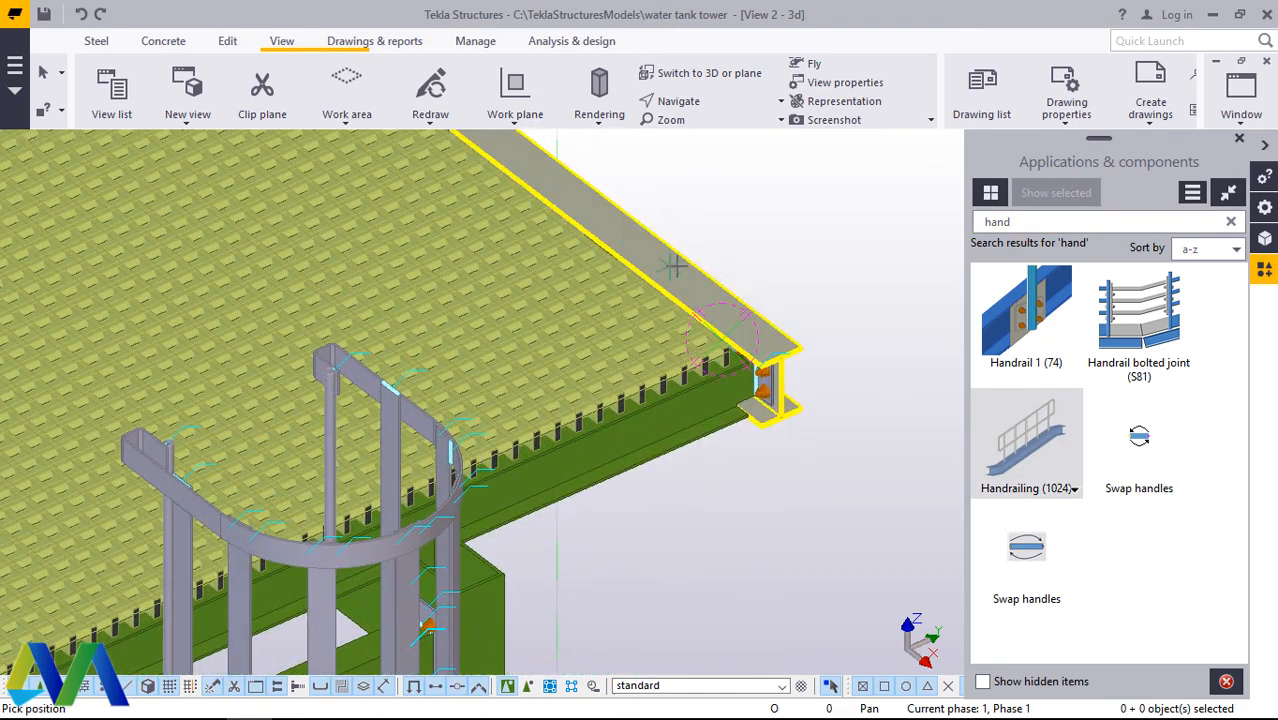
pyautogui.scroll(4, 752, 382)
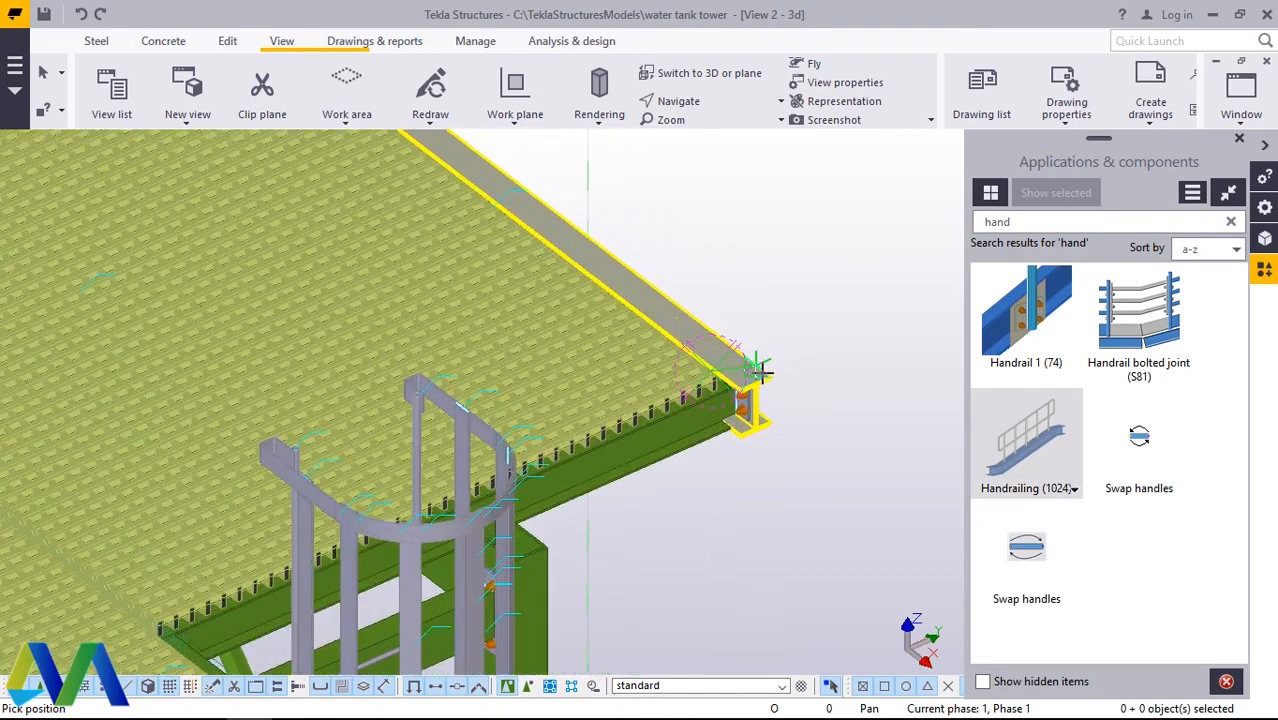
pyautogui.scroll(5, 749, 382)
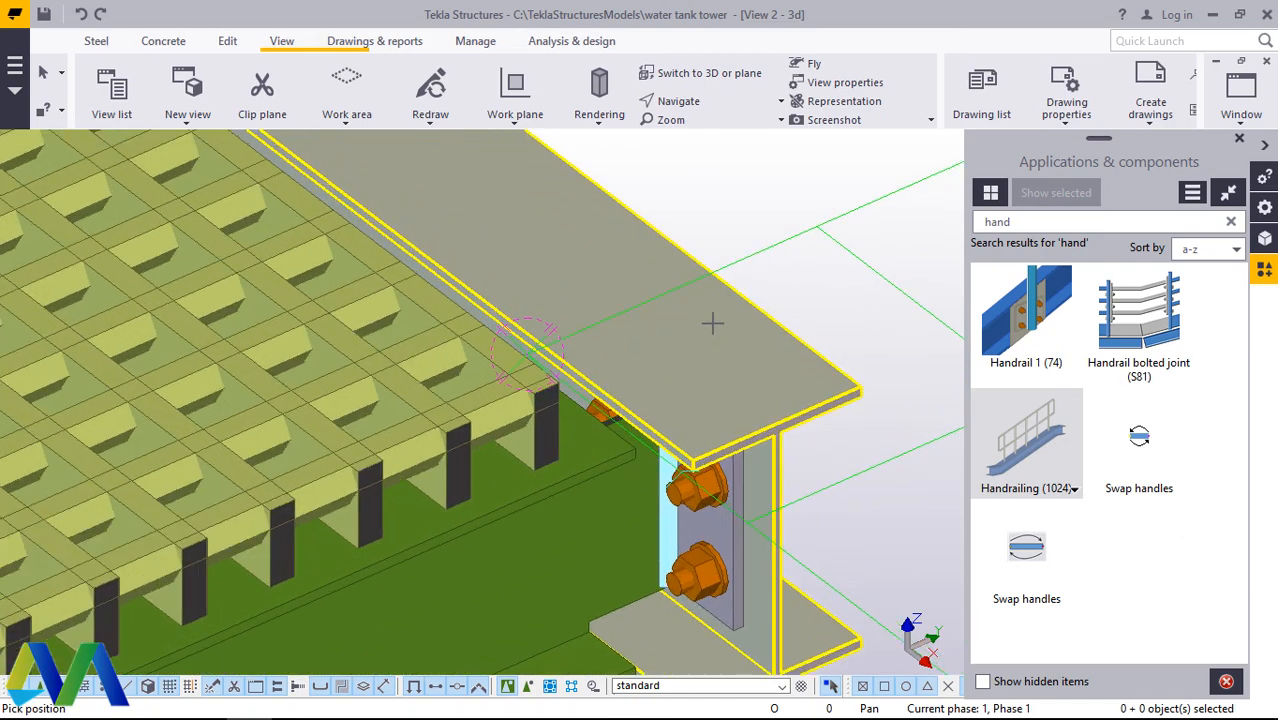
pyautogui.click(775, 321)
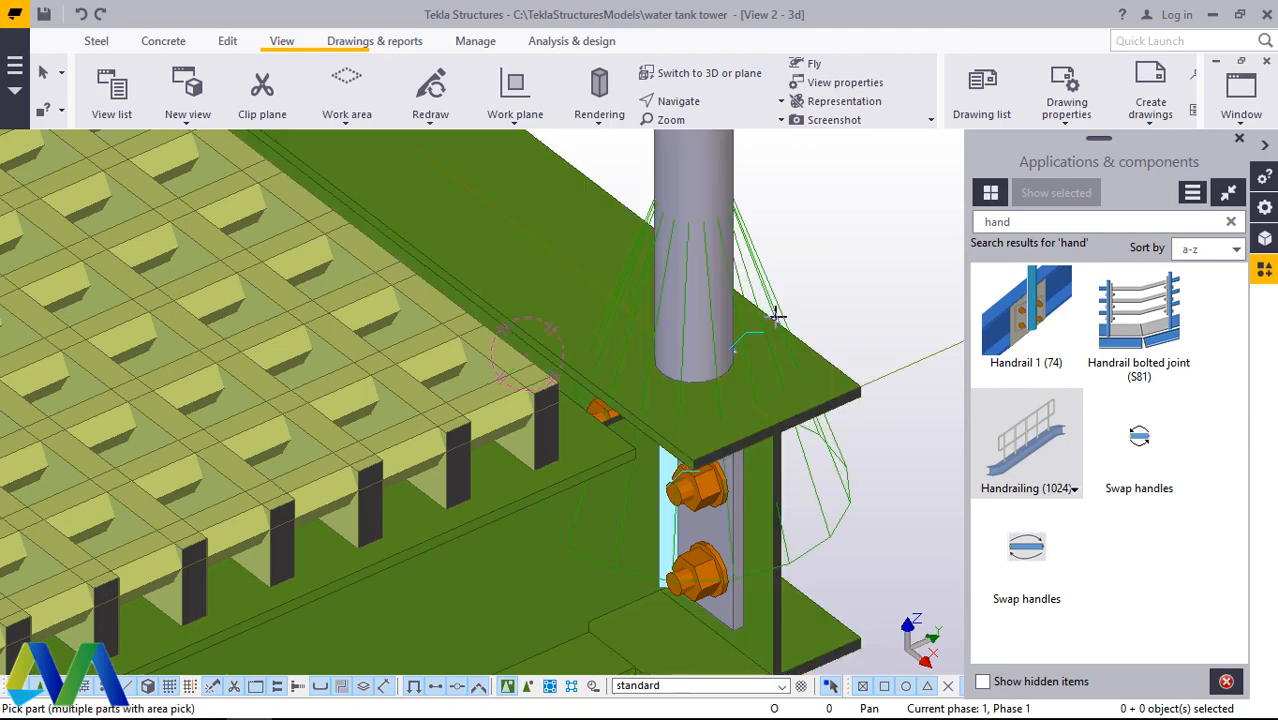
# Step: Add handrailing to the platform's rear edge beam, picking the midpoint of its flange end at the far corner
pyautogui.scroll(-8, 528, 350)
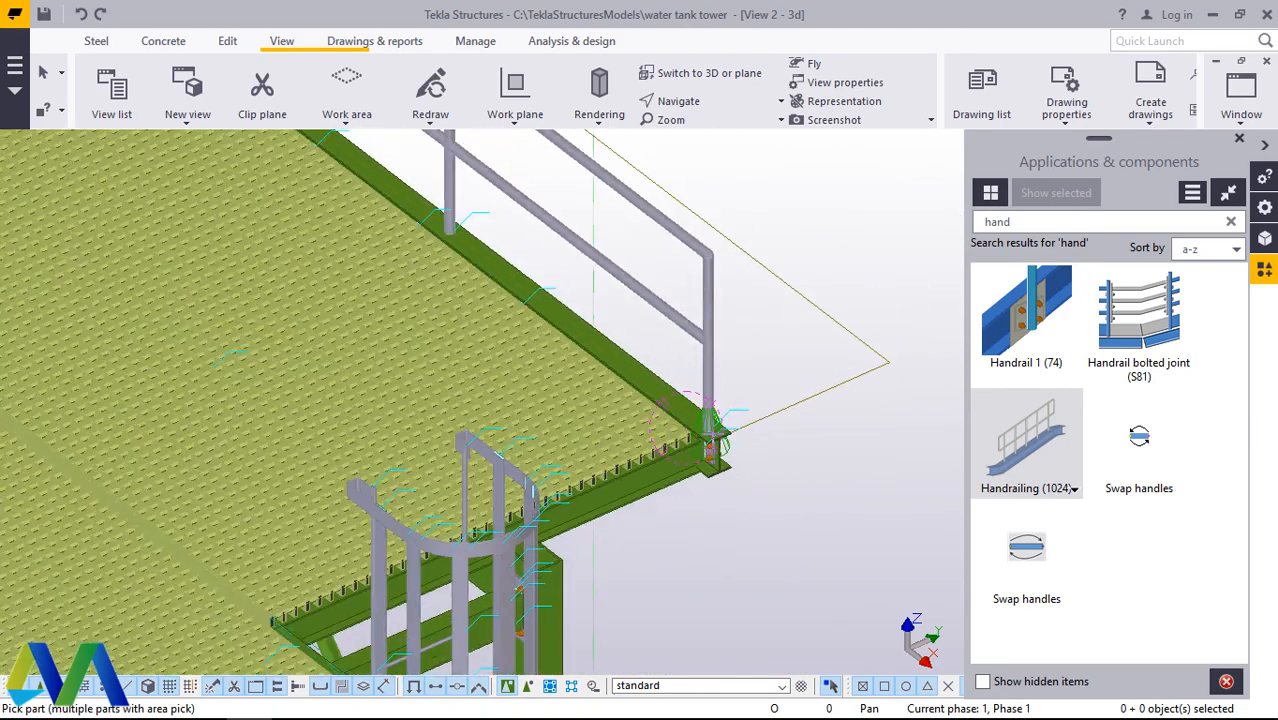
pyautogui.scroll(-3, 679, 322)
pyautogui.scroll(10, 490, 272)
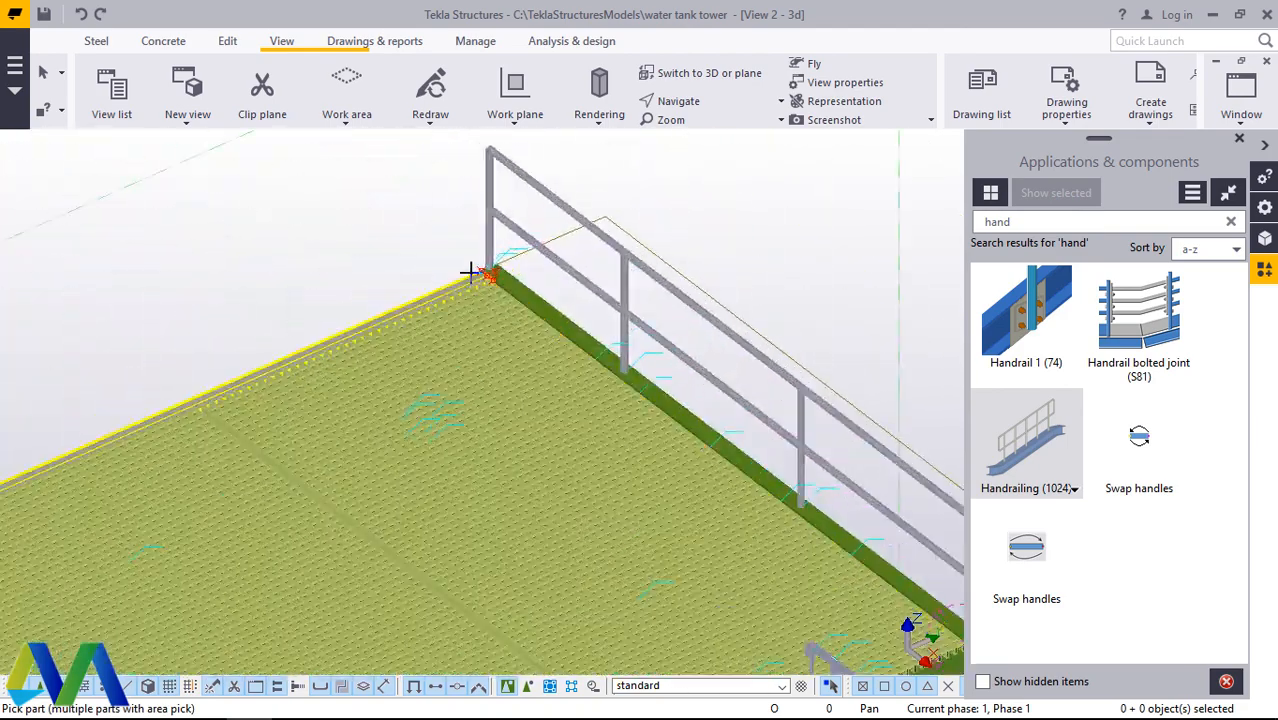
pyautogui.scroll(6, 469, 272)
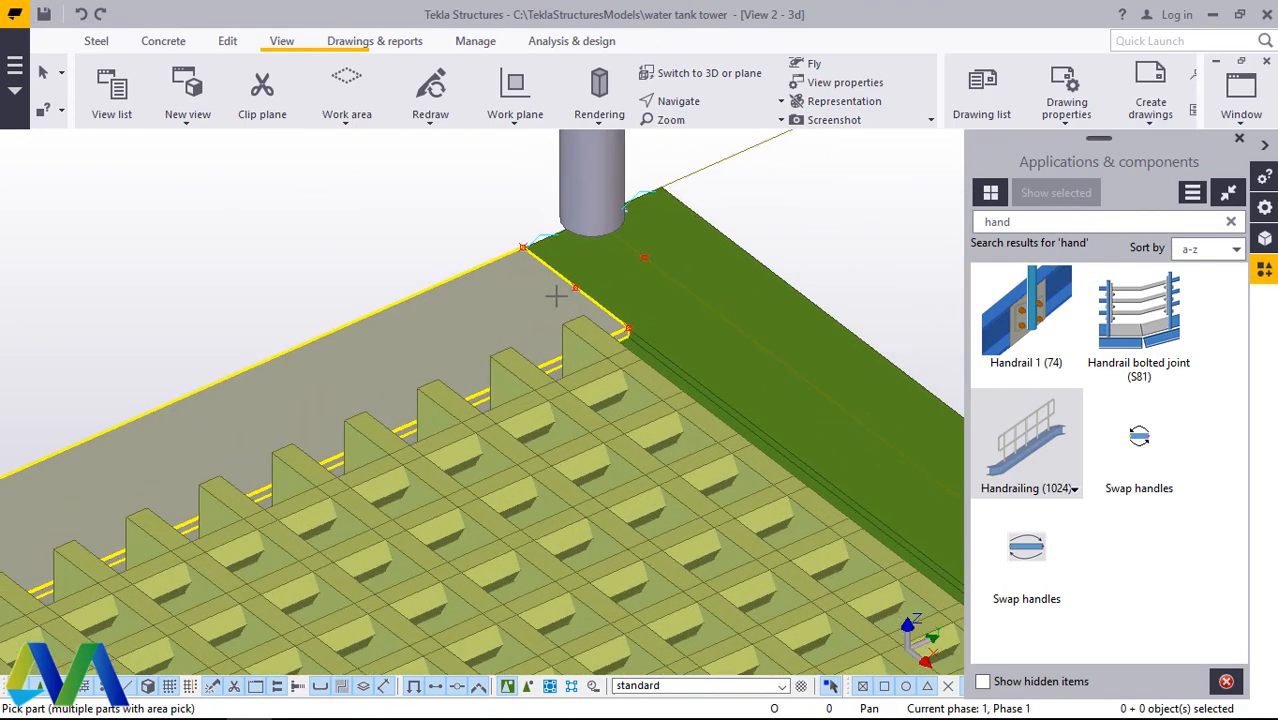
pyautogui.click(512, 304)
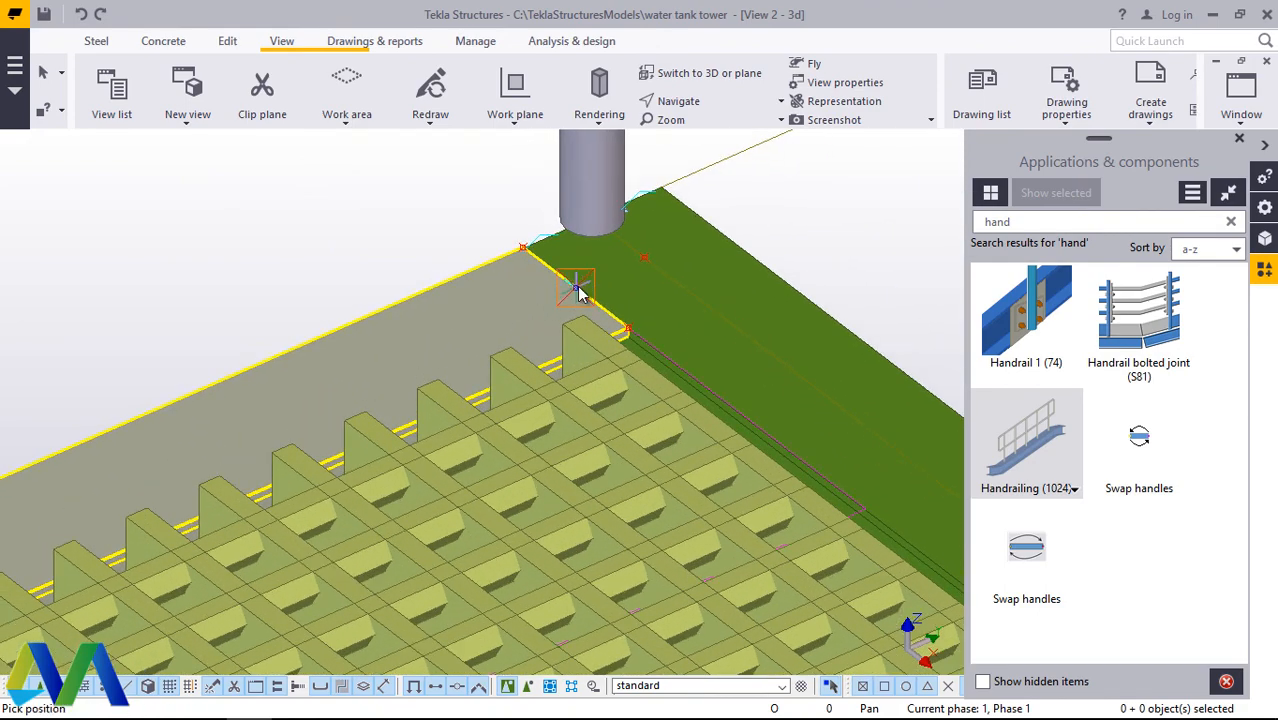
pyautogui.click(577, 289)
# Step: Add handrailing to the platform edge beam opposite the first railed beam, picking its position at the corner beside the rear railing
pyautogui.scroll(-8, 577, 289)
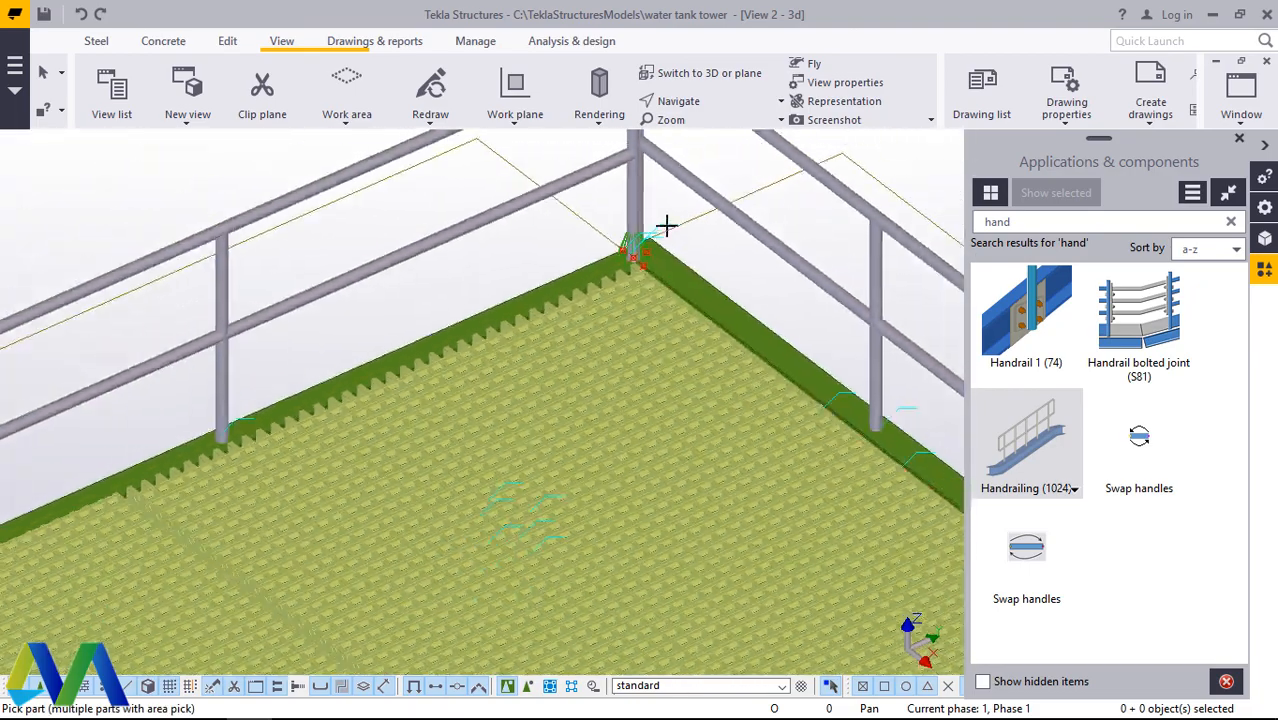
pyautogui.scroll(-2, 670, 208)
pyautogui.scroll(10, 362, 357)
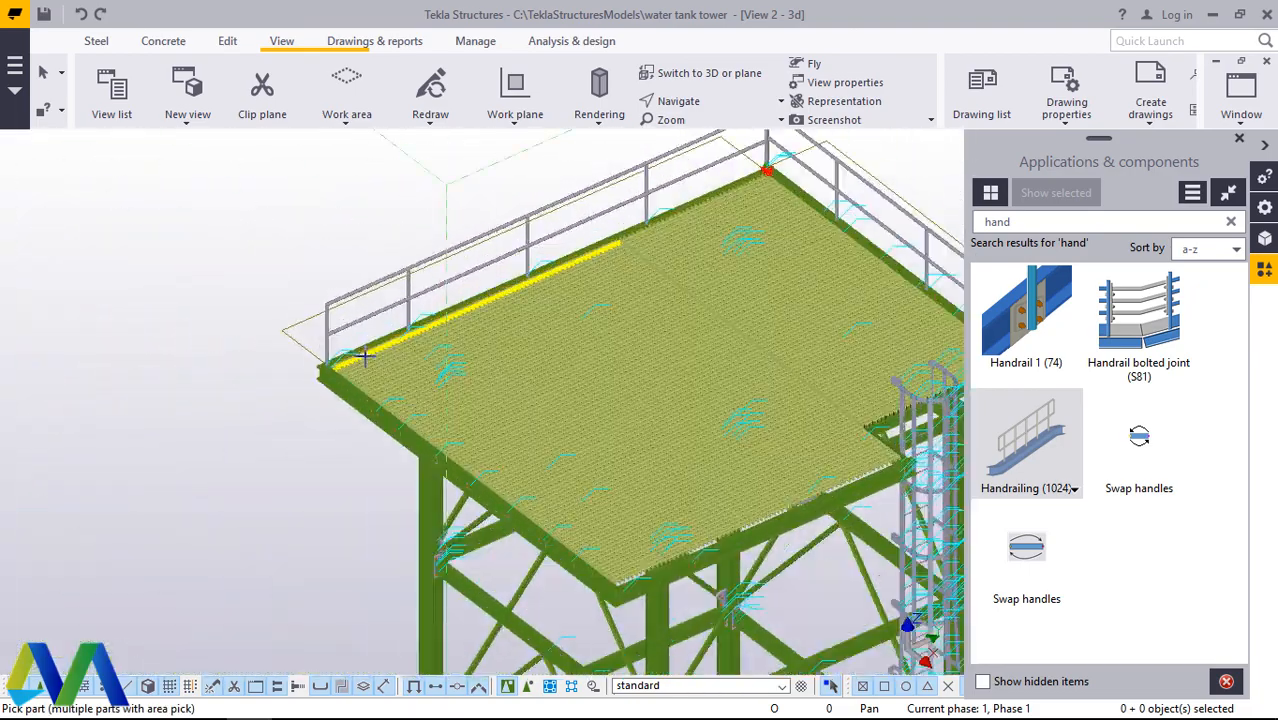
pyautogui.scroll(4, 298, 378)
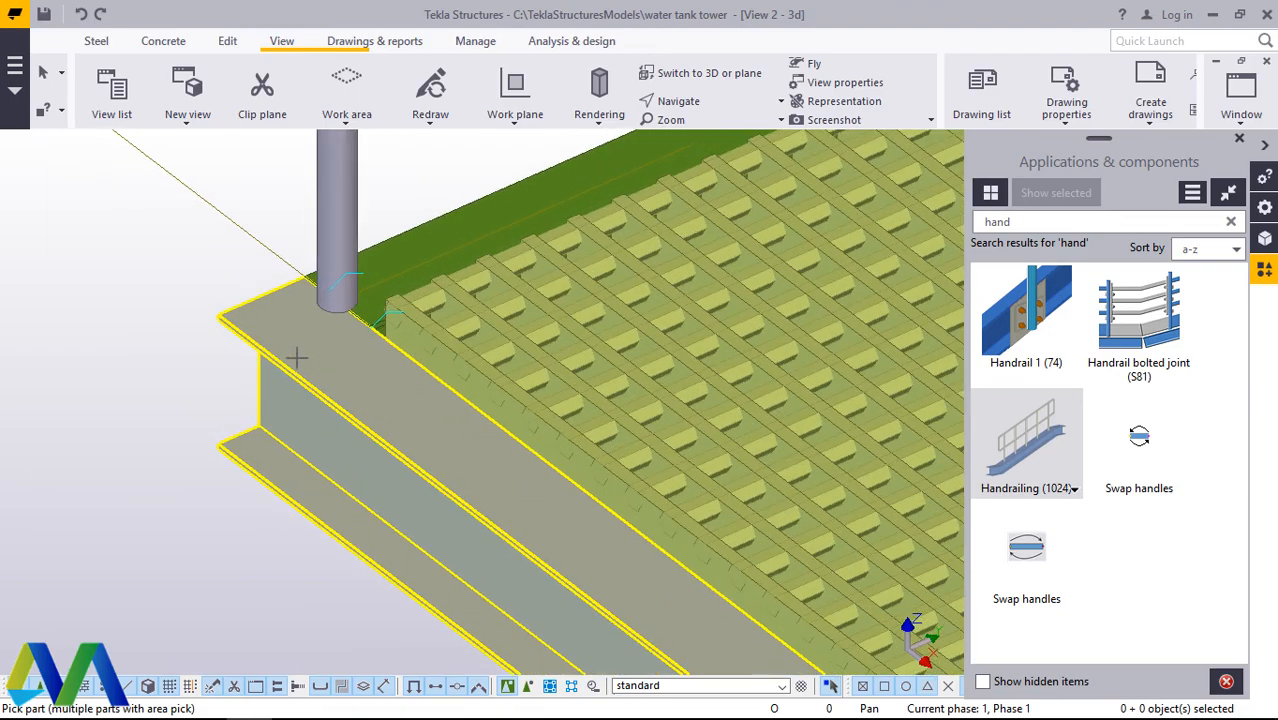
pyautogui.scroll(-5, 290, 322)
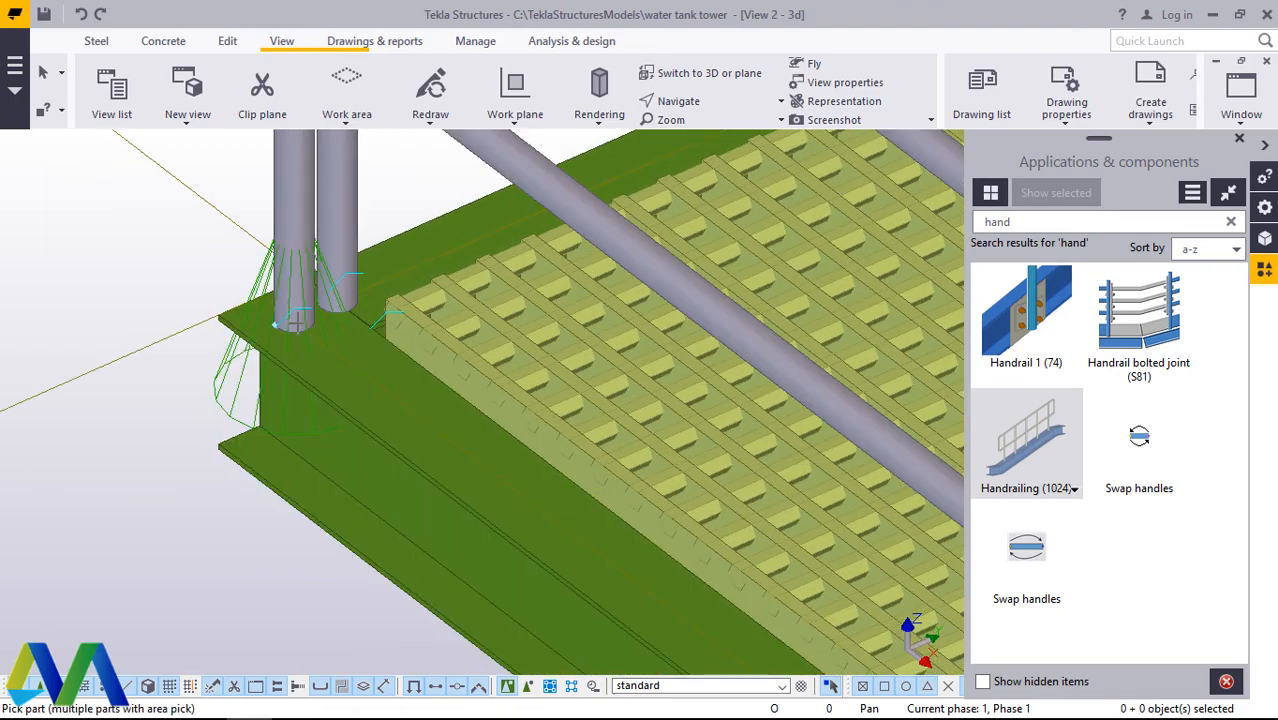
# Step: Add handrailing to the ladder-side edge beam, picking its position at the corner farthest from the ladder
pyautogui.scroll(-4, 272, 265)
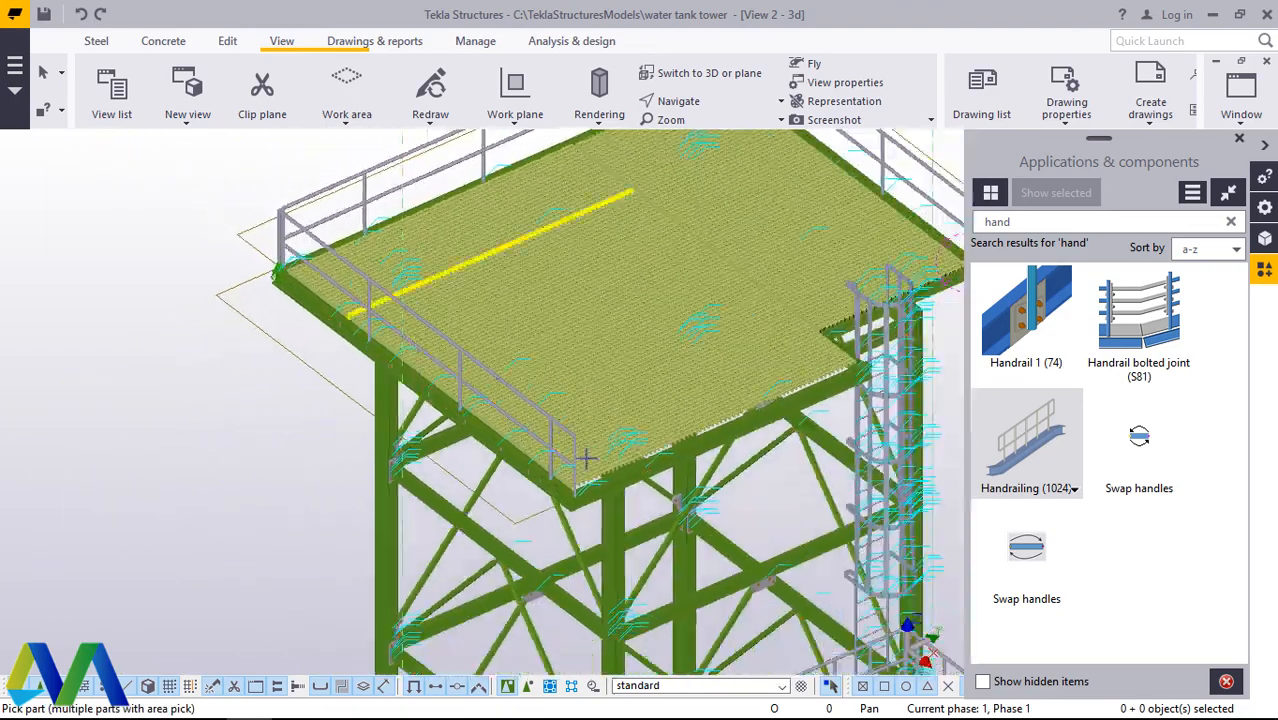
pyautogui.scroll(6, 585, 457)
pyautogui.scroll(3, 560, 490)
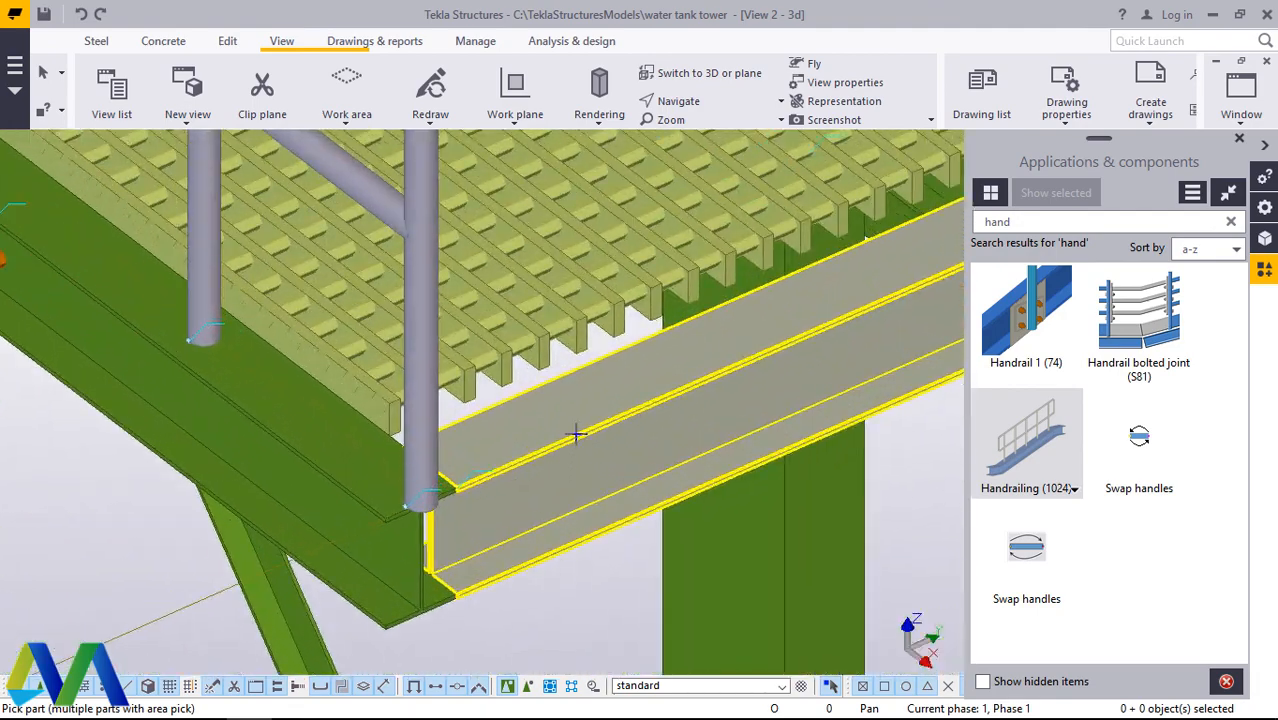
pyautogui.click(478, 430)
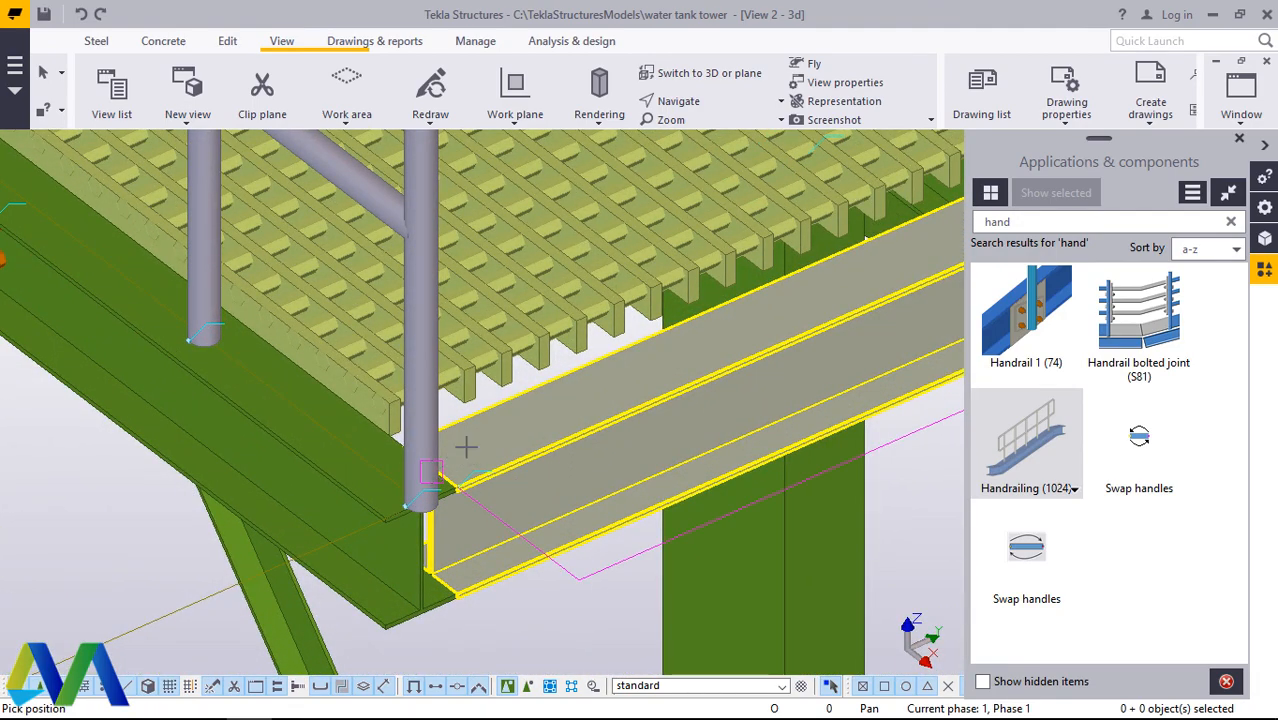
pyautogui.click(466, 447)
# Step: Add handrailing to the short beam along the side of the ladder opening, picking its position at the end joining the ladder-side edge beam
pyautogui.scroll(-8, 430, 470)
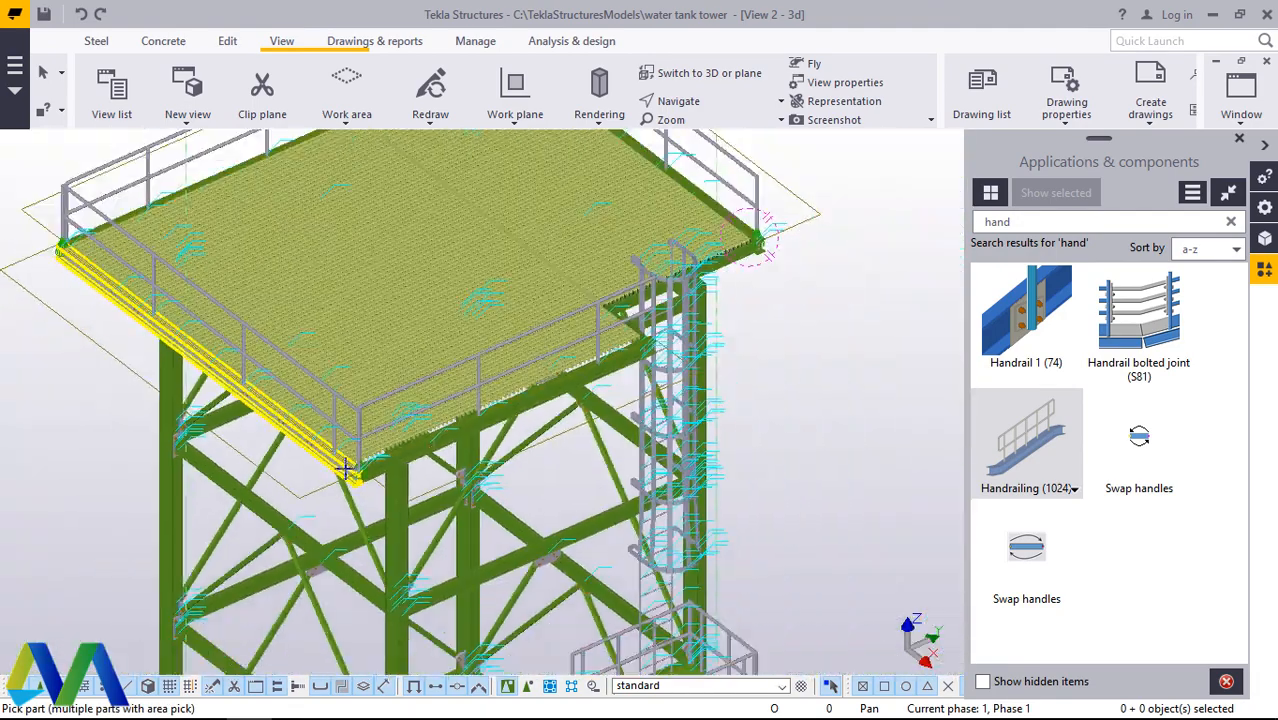
pyautogui.scroll(10, 593, 379)
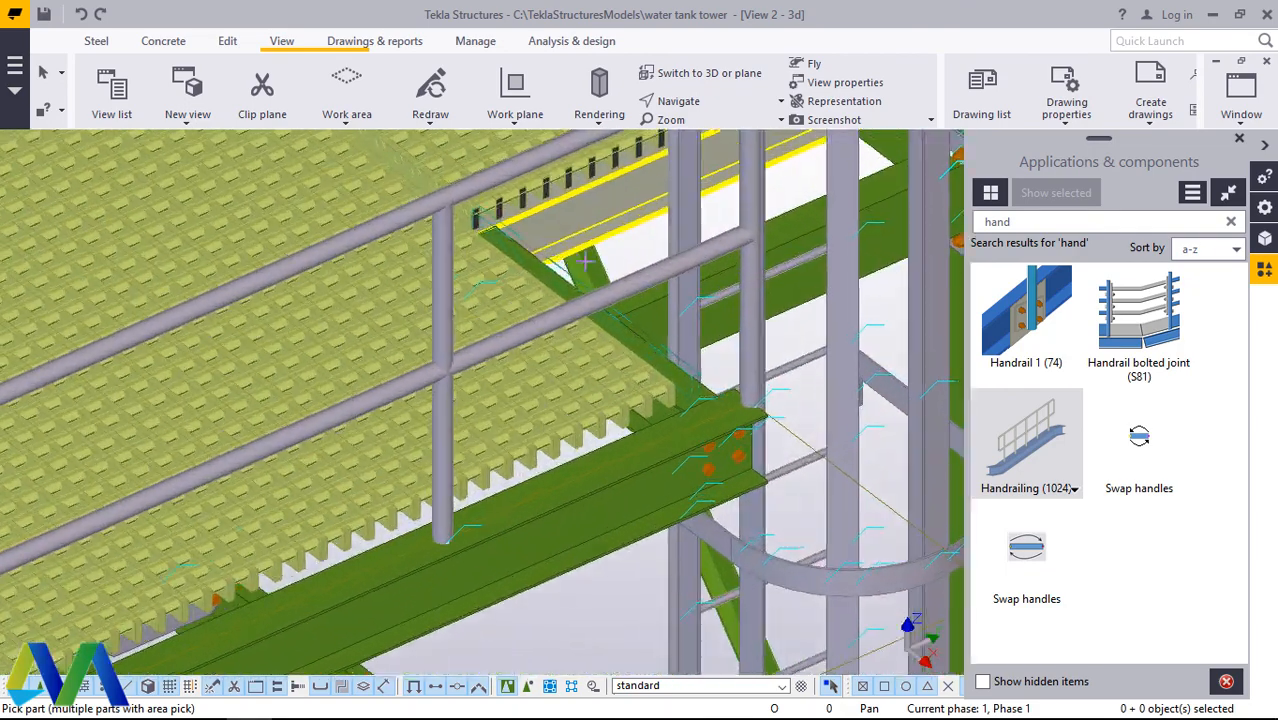
pyautogui.scroll(2, 600, 290)
pyautogui.click(636, 362)
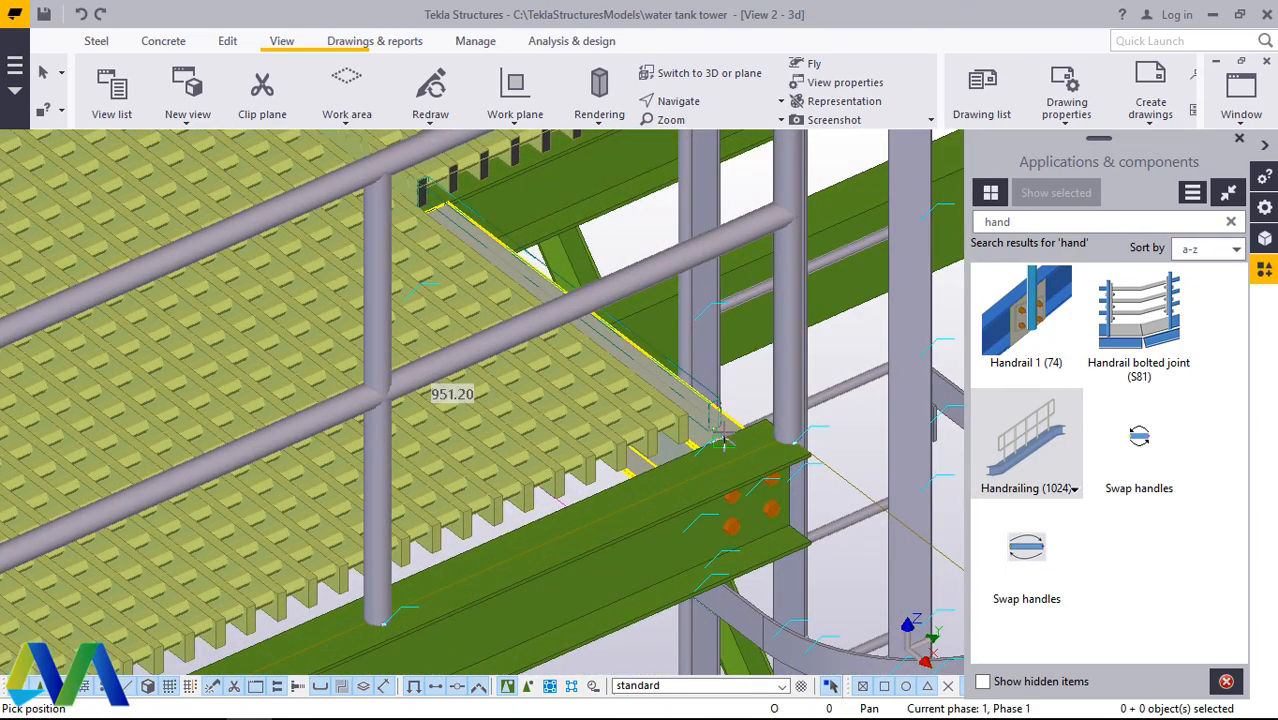
pyautogui.scroll(4, 722, 440)
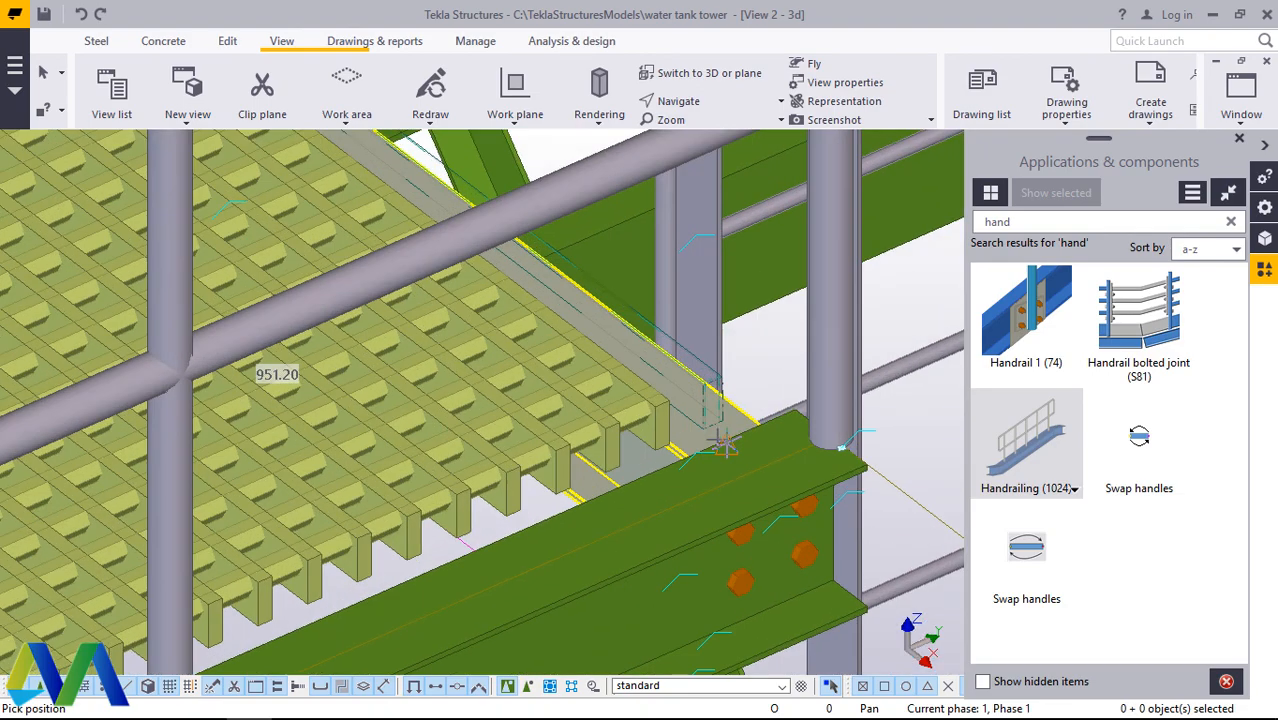
pyautogui.click(722, 440)
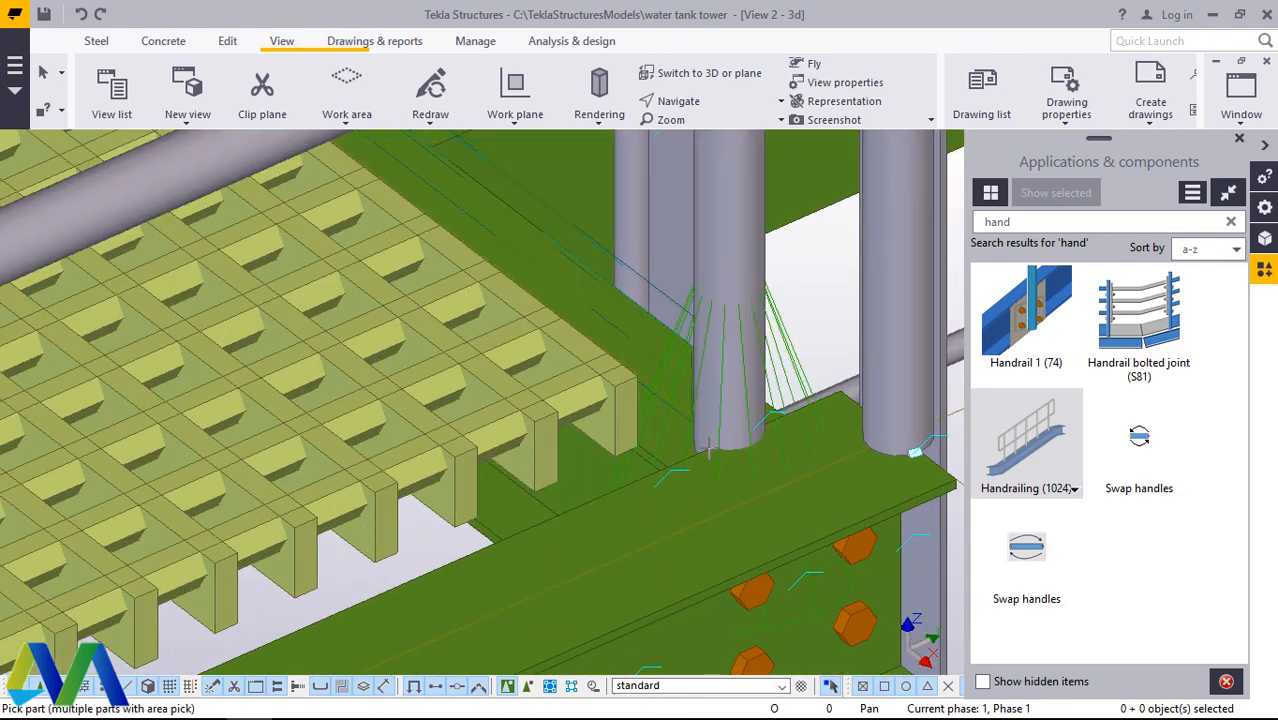
# Step: Add handrailing to the beam behind the ladder, picking its position at the platform corner, and end the Handrailing command
pyautogui.scroll(-6, 722, 440)
pyautogui.scroll(-4, 570, 473)
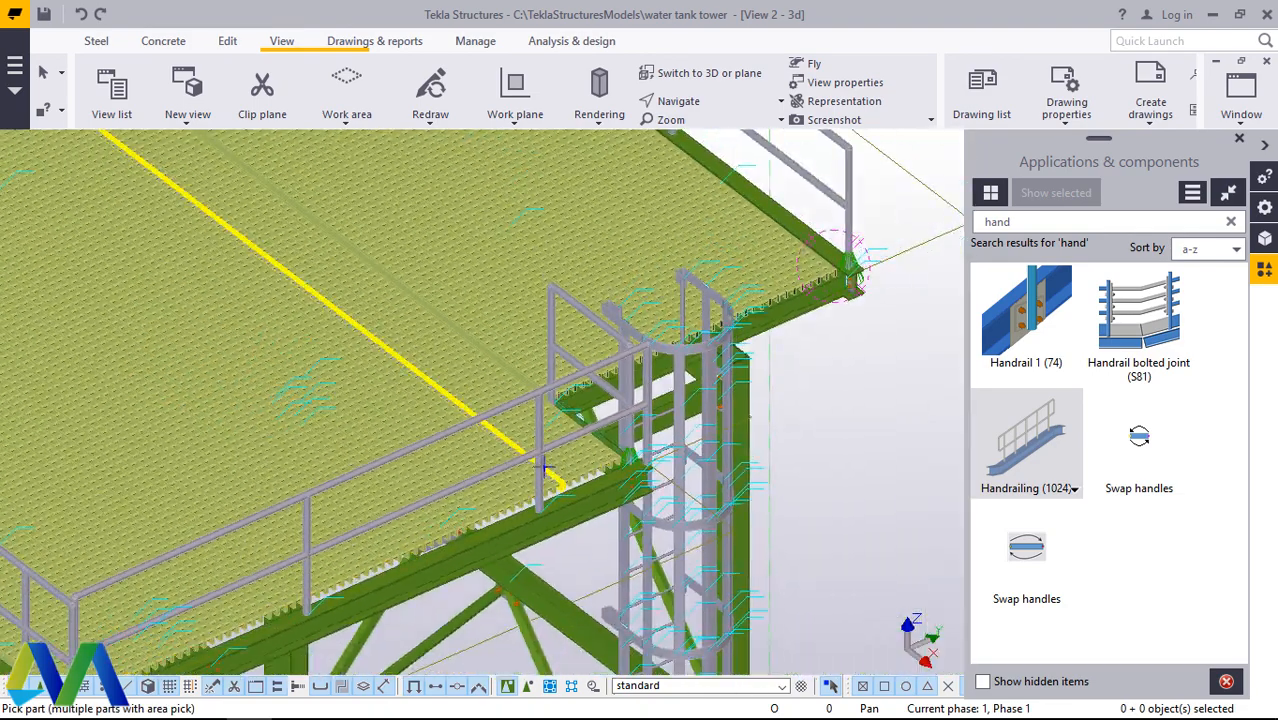
pyautogui.scroll(6, 807, 305)
pyautogui.scroll(2, 648, 372)
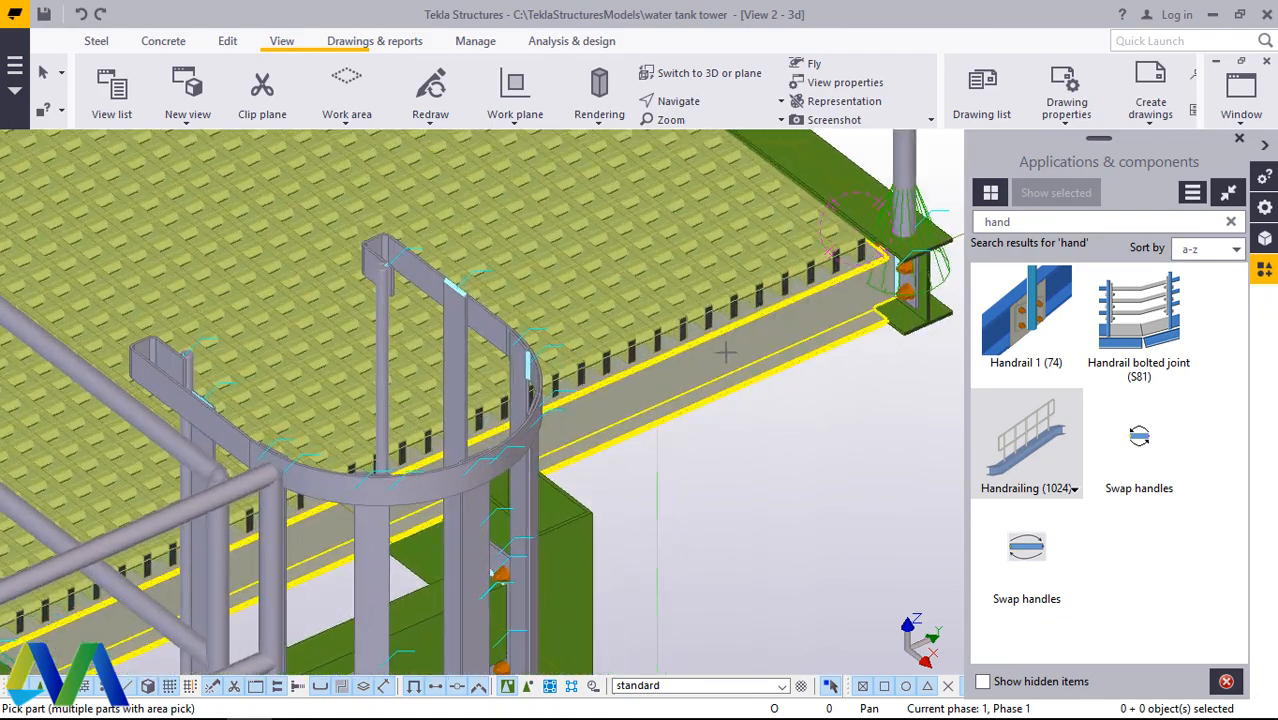
pyautogui.click(828, 290)
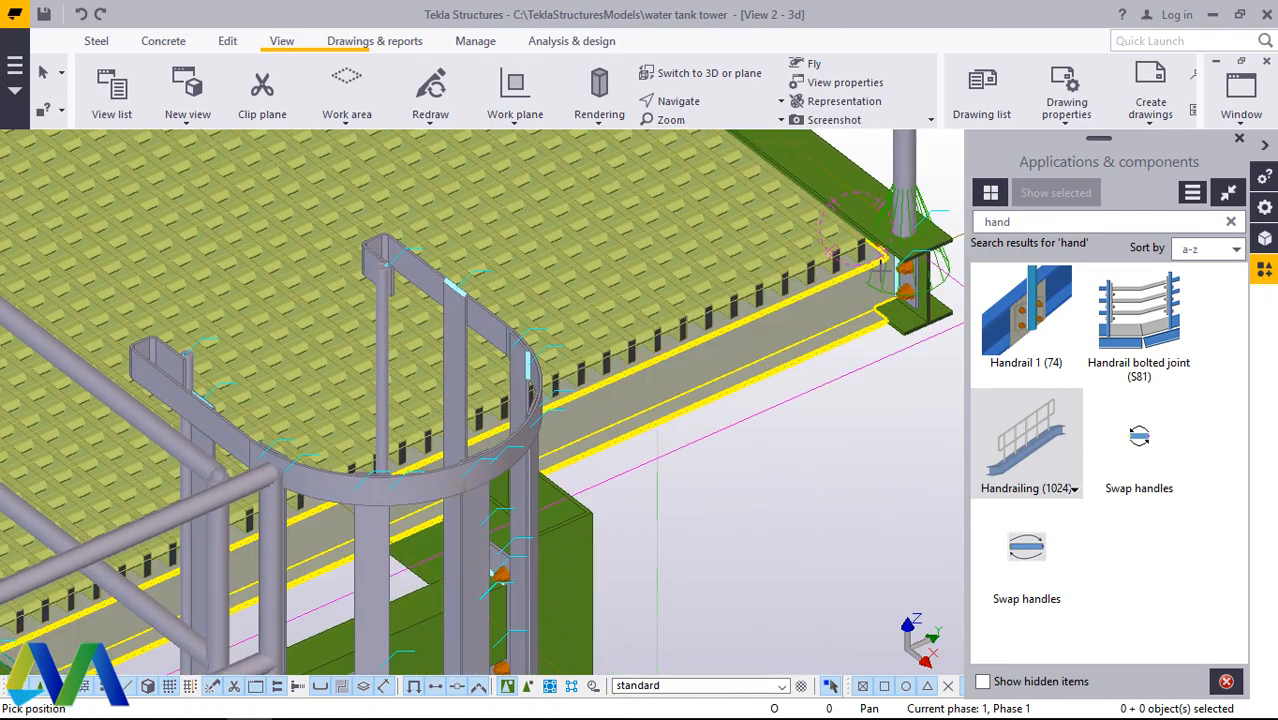
pyautogui.scroll(5, 877, 252)
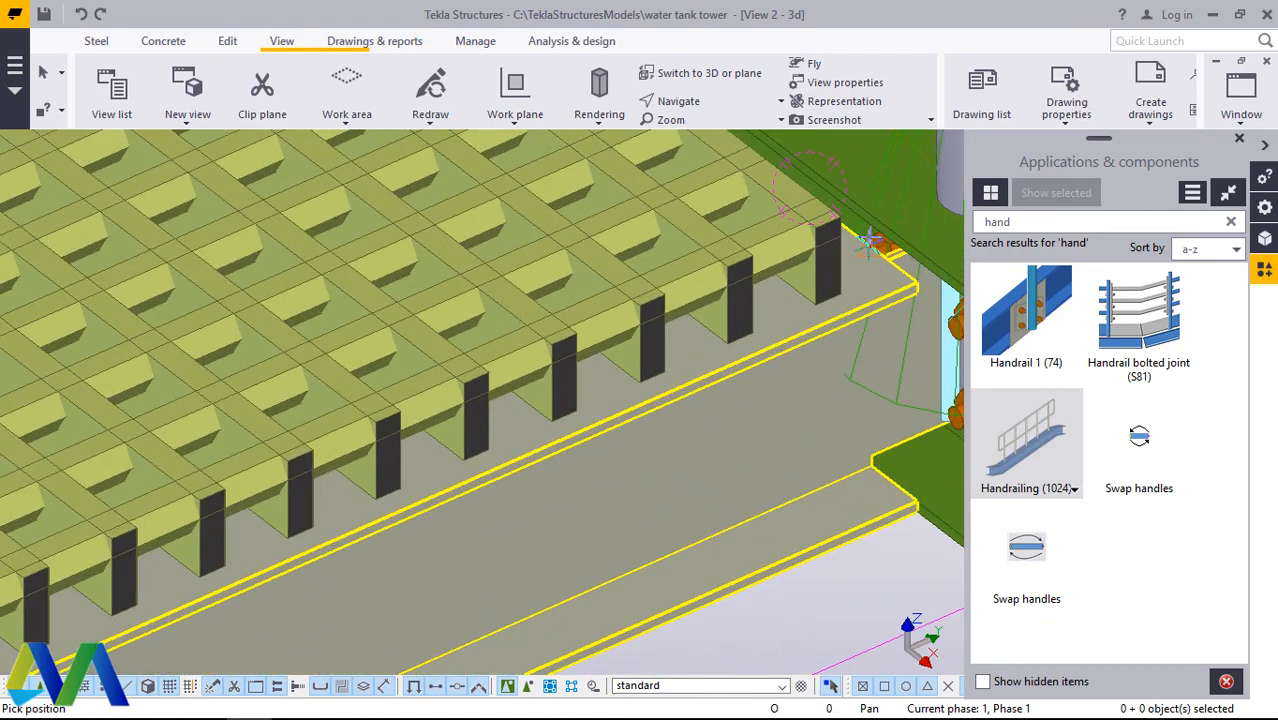
pyautogui.click(866, 242)
pyautogui.scroll(-7, 824, 286)
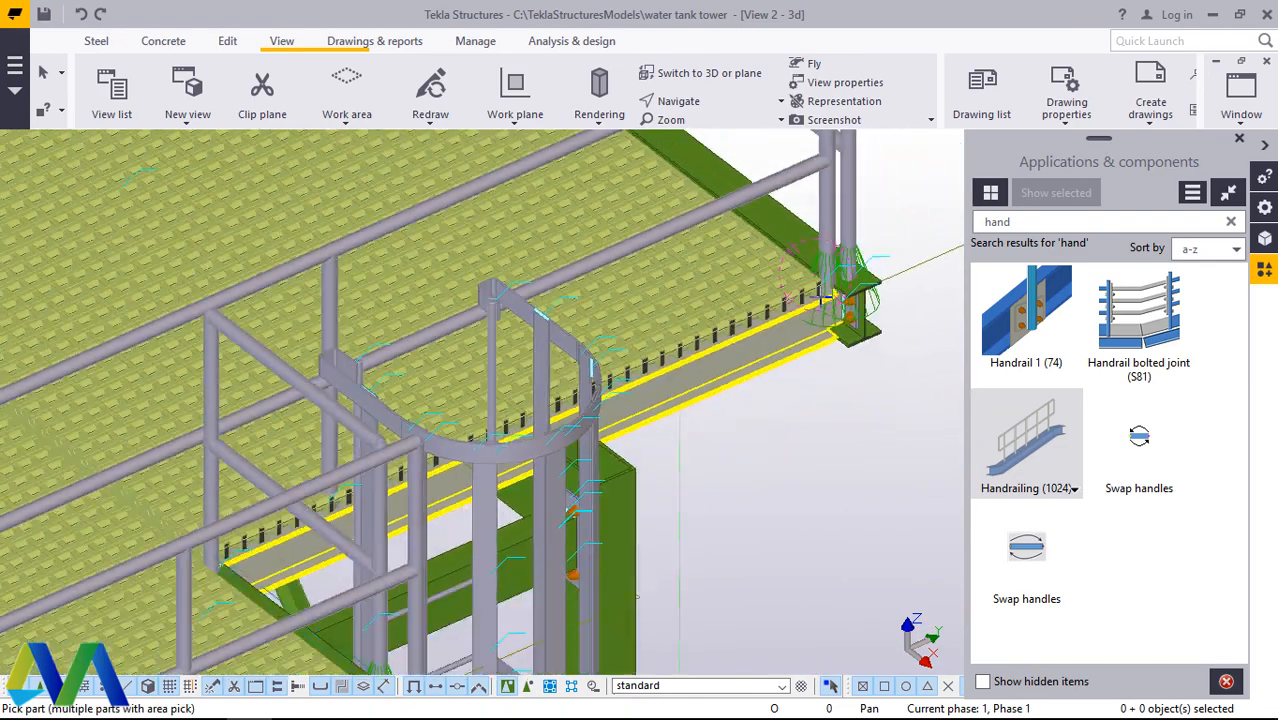
pyautogui.scroll(-5, 762, 281)
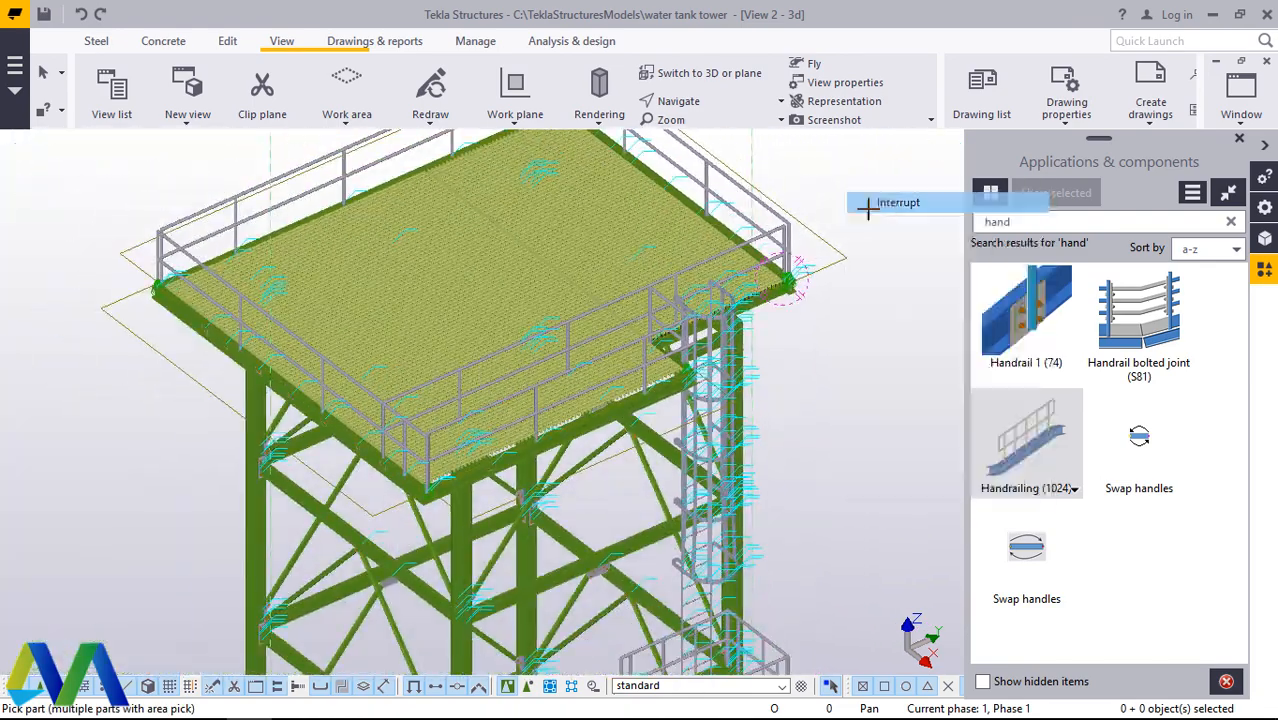
# Step: Set the length of the handrailing behind the ladder to 2000 and modify the component
pyautogui.scroll(5, 507, 343)
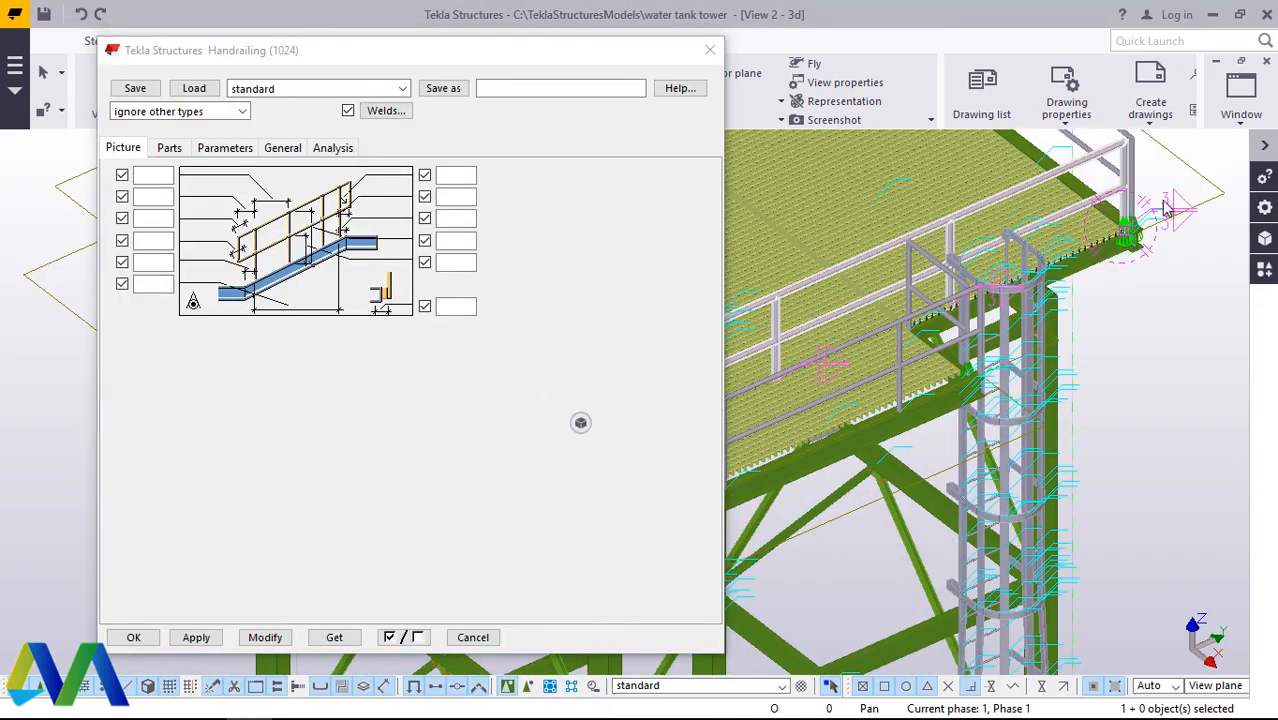
pyautogui.scroll(-5, 1165, 207)
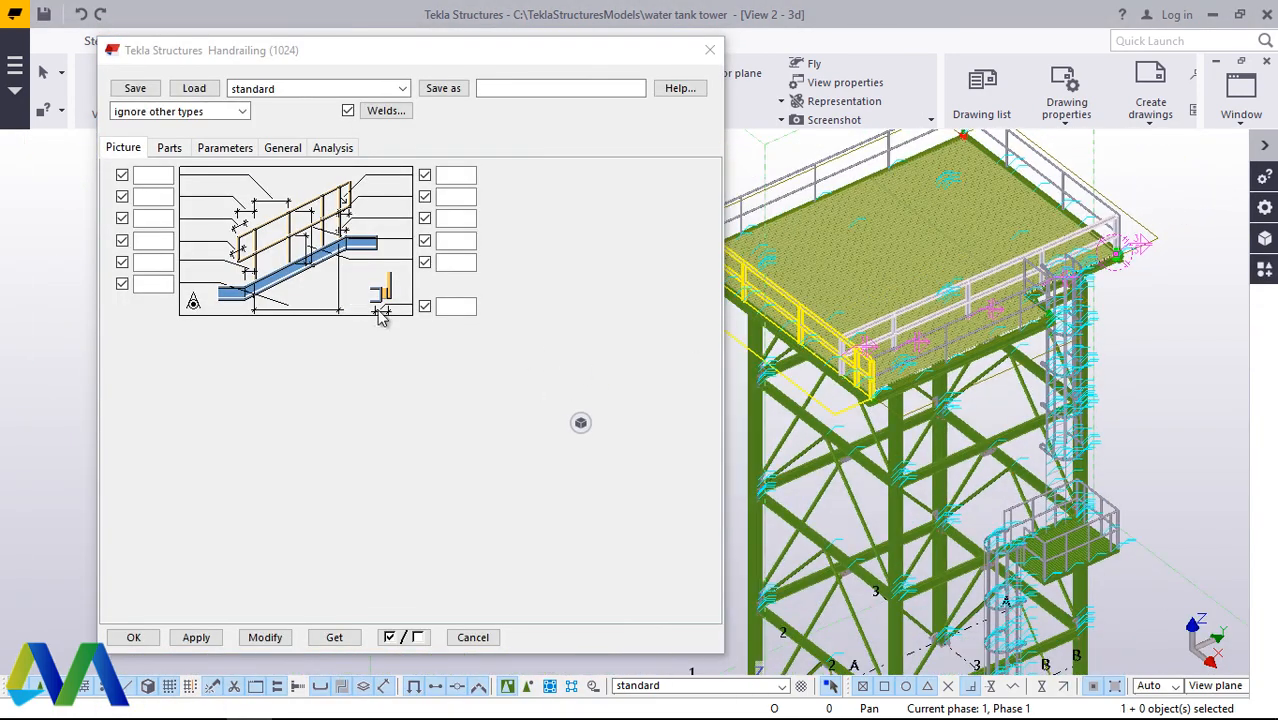
pyautogui.click(160, 284)
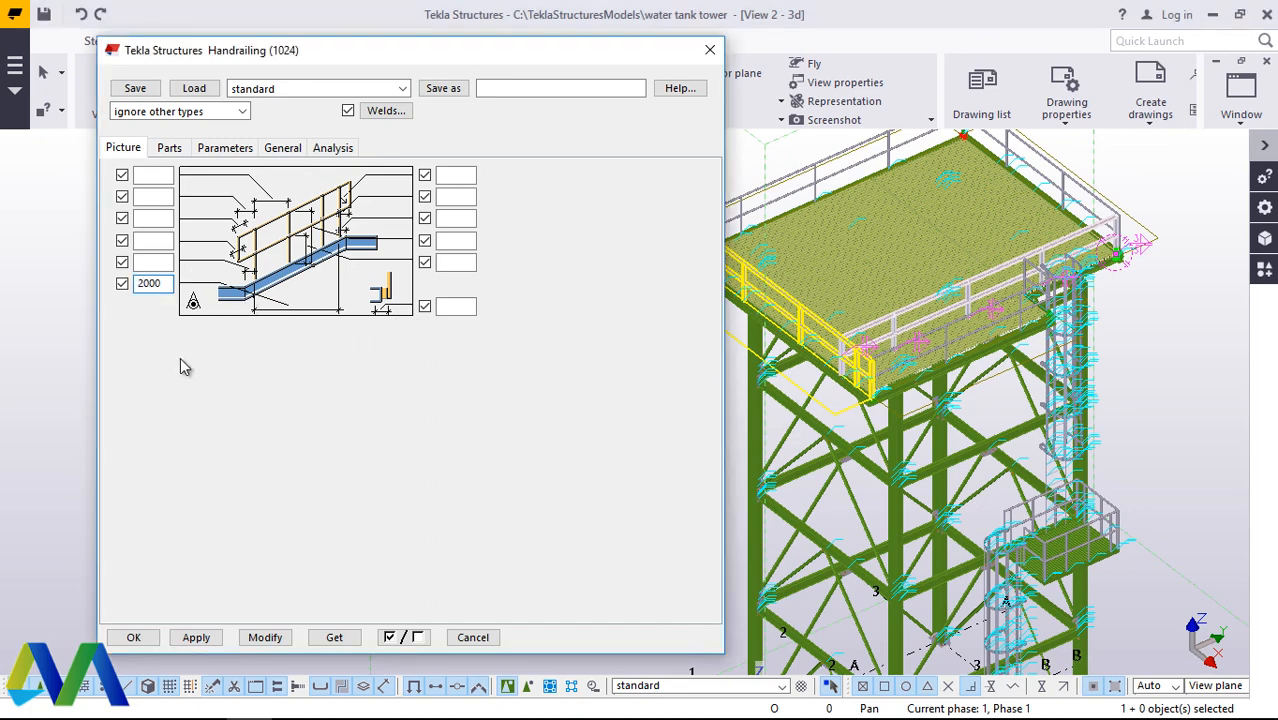
pyautogui.click(260, 637)
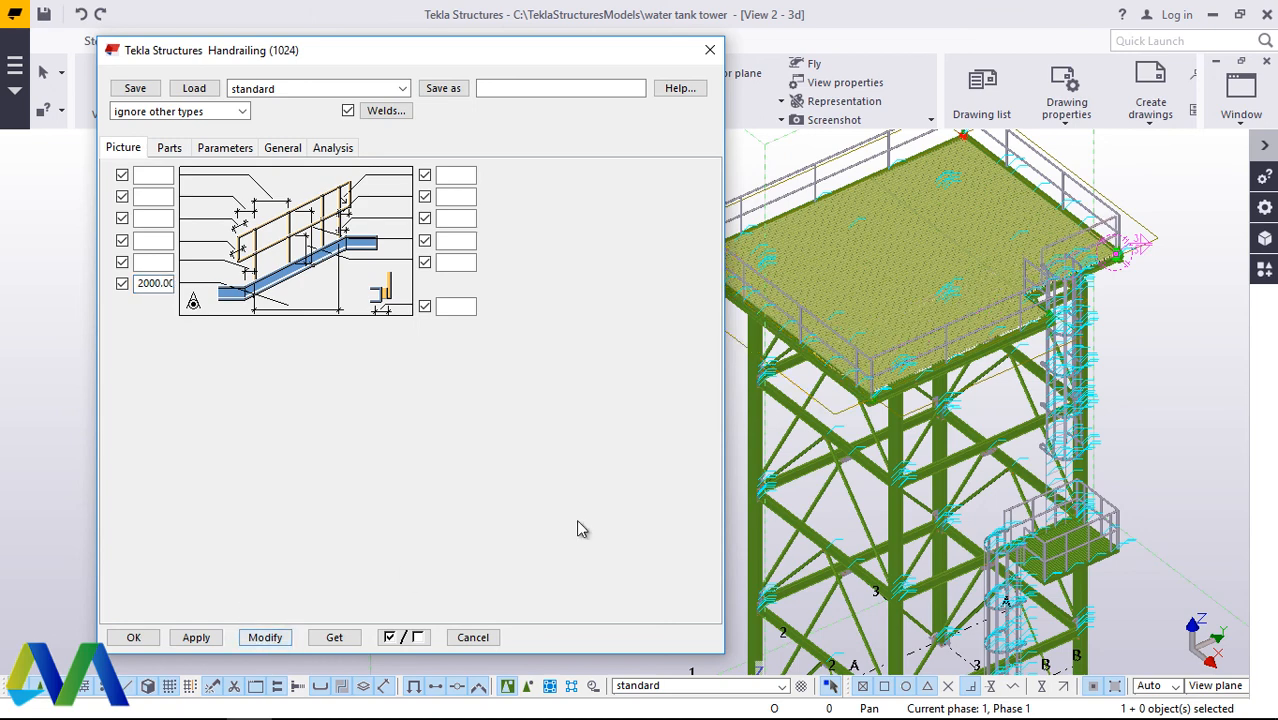
pyautogui.click(197, 638)
pyautogui.click(147, 638)
# Step: Reopen the properties of the handrailing behind the ladder, set its length to 2500 and modify the component
pyautogui.scroll(2, 1083, 240)
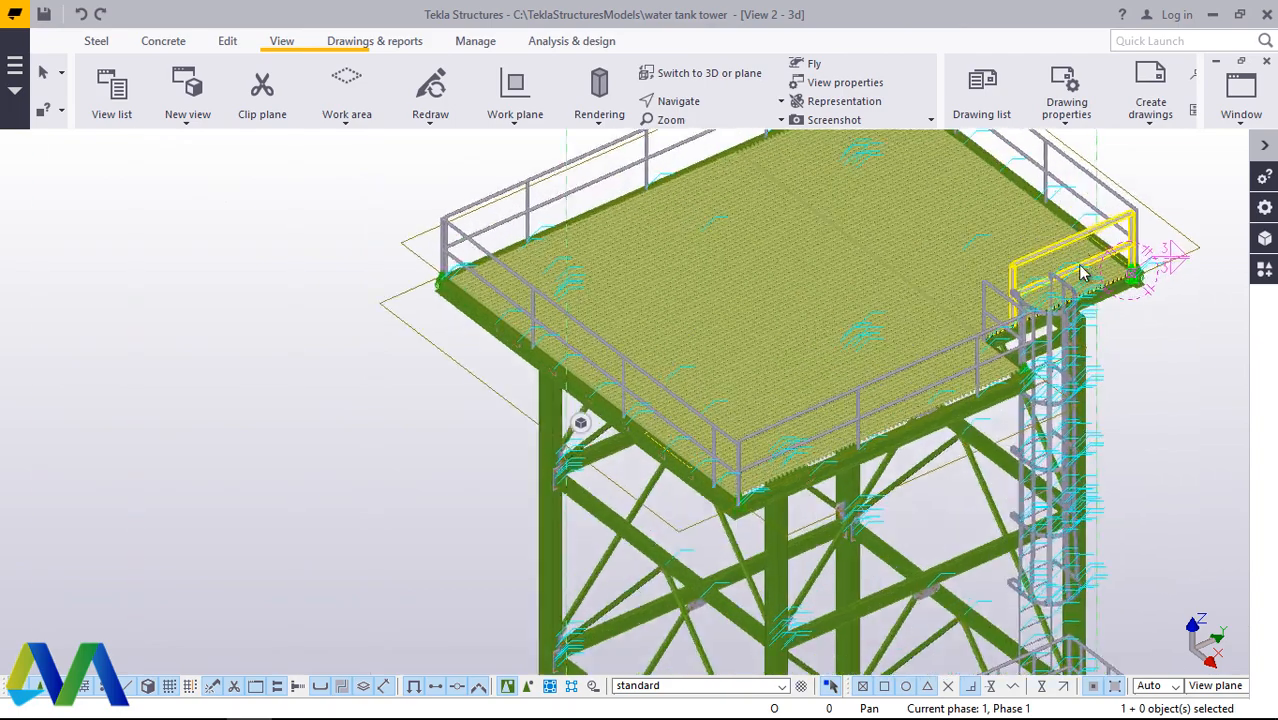
pyautogui.scroll(6, 1082, 272)
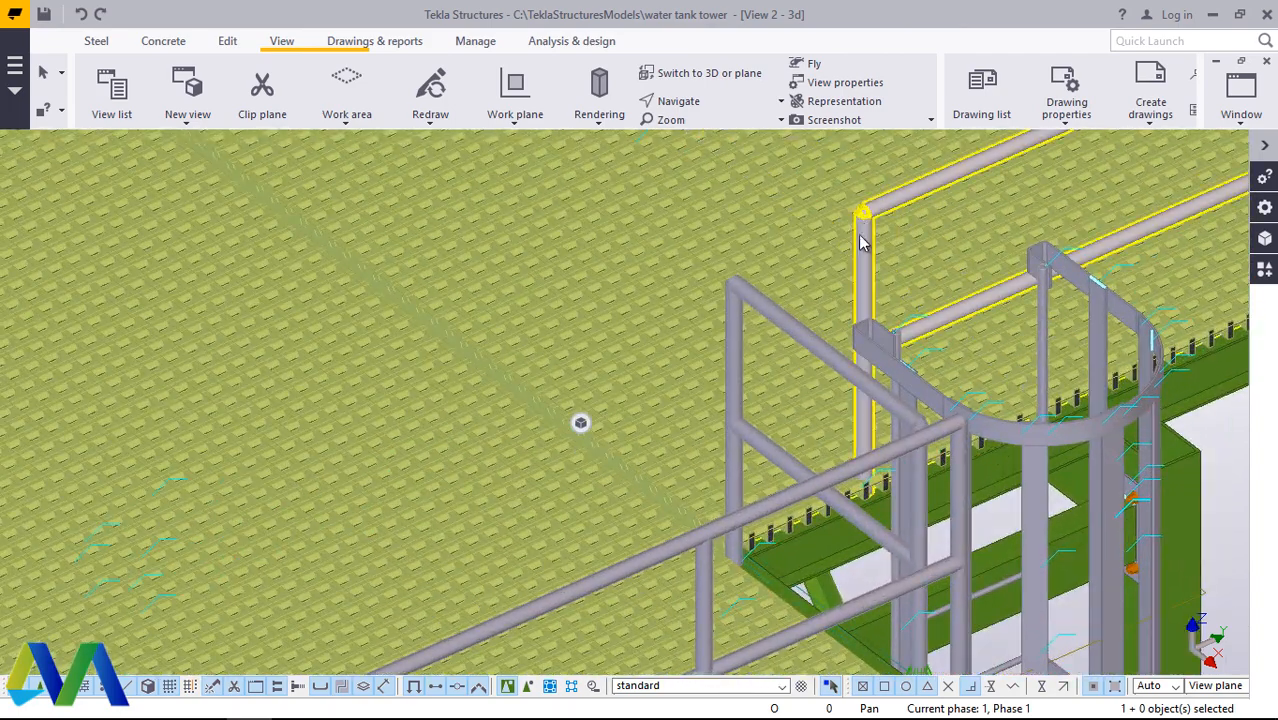
pyautogui.doubleClick(919, 221)
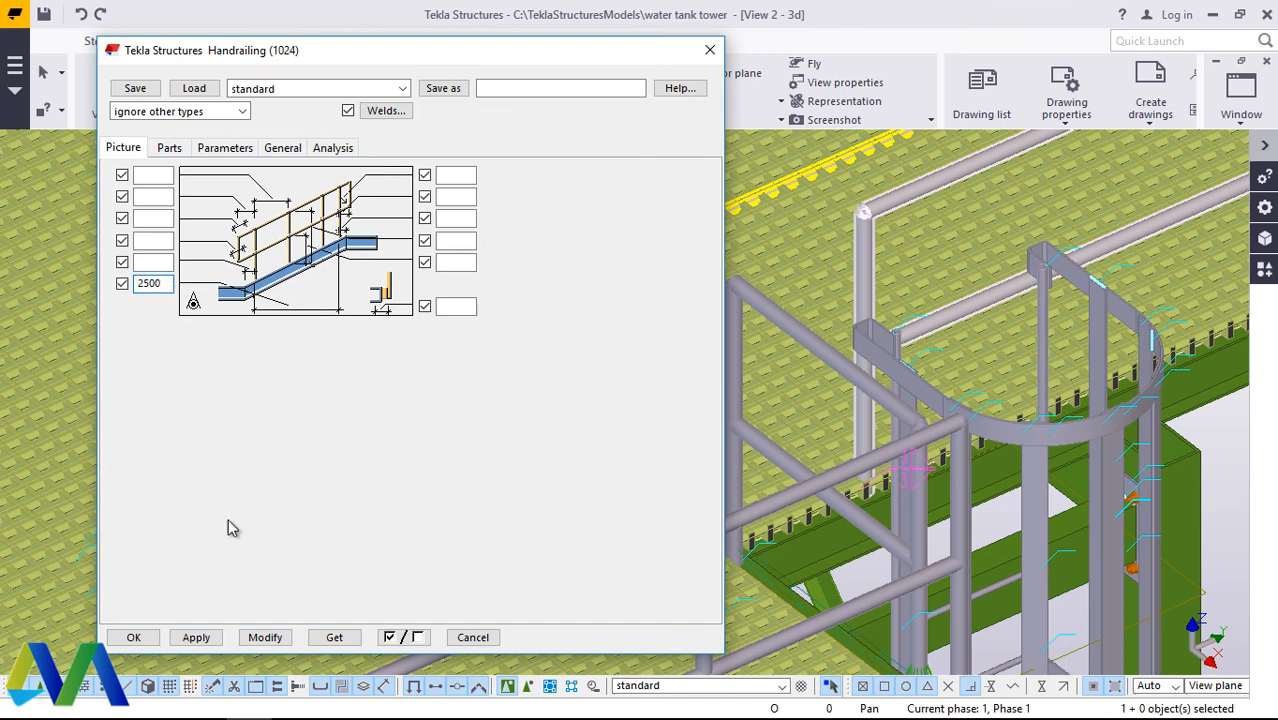
pyautogui.click(266, 637)
pyautogui.click(266, 637)
pyautogui.scroll(-5, 940, 405)
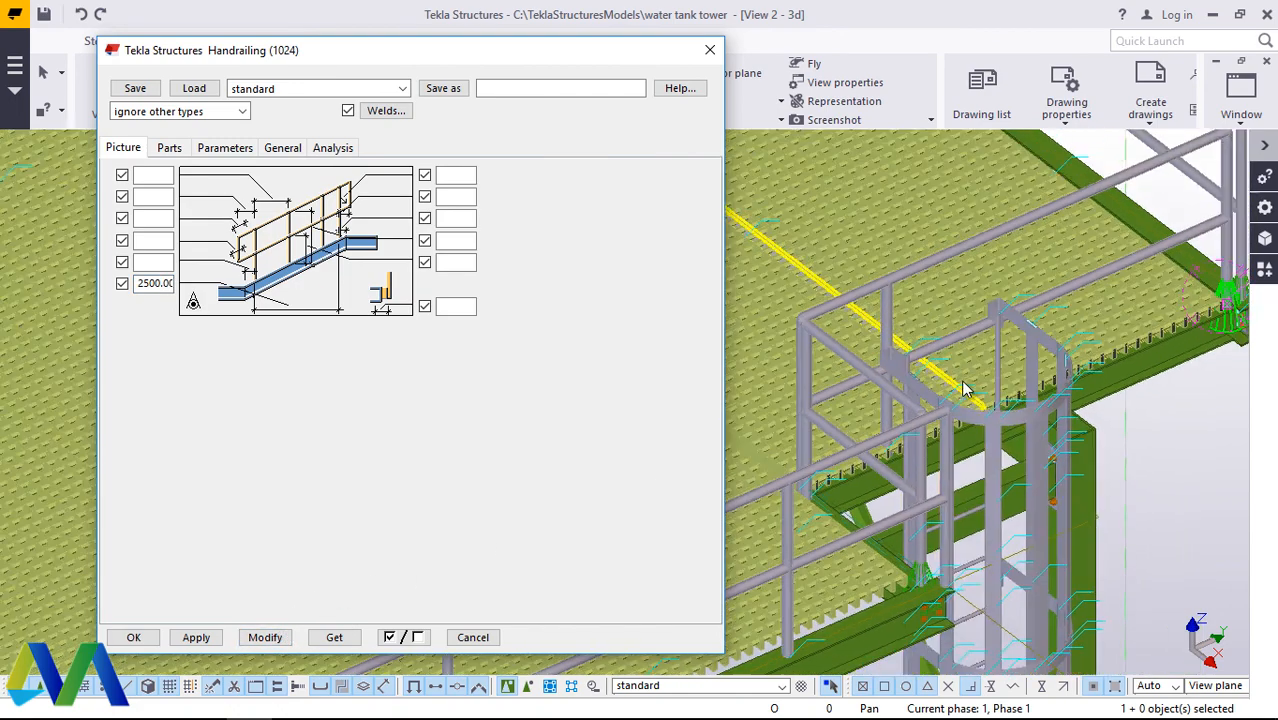
# Step: Try lengths of 500, 400 and 1000 for the handrailing behind the ladder, modifying the component after each value
pyautogui.scroll(2, 1010, 360)
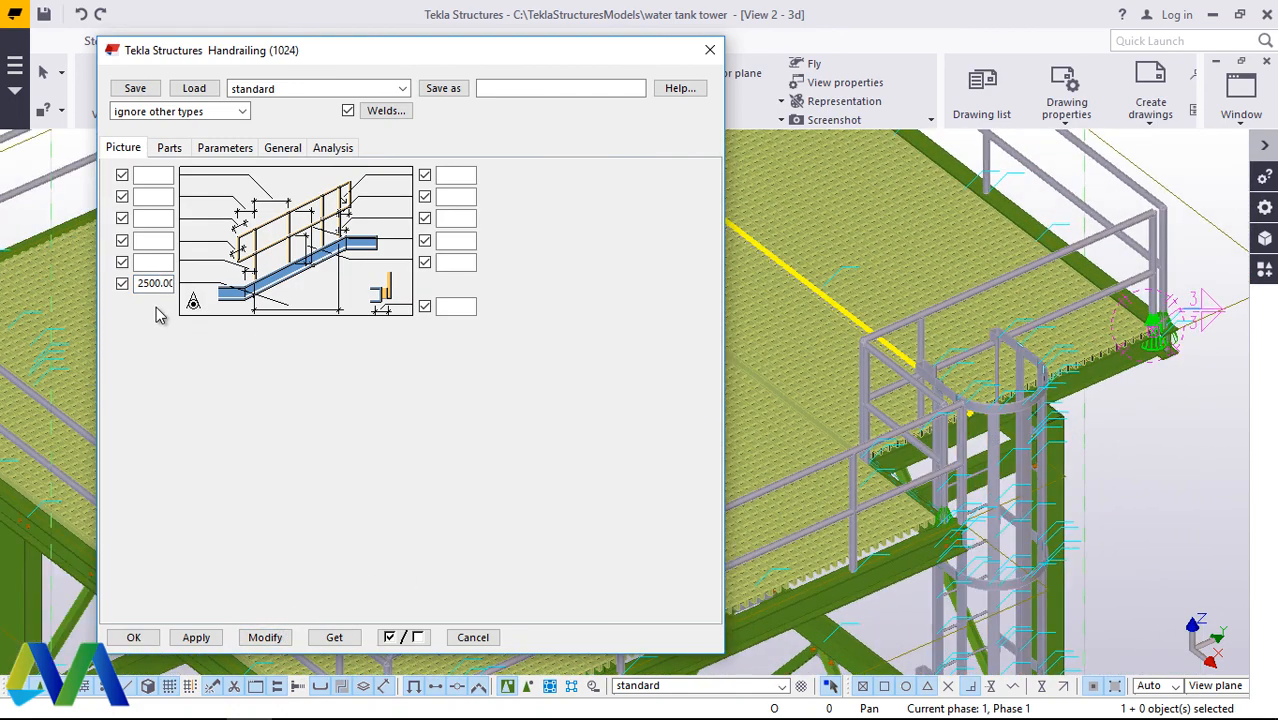
pyautogui.moveTo(139, 283); pyautogui.dragTo(177, 287)
pyautogui.write('500')
pyautogui.click(265, 638)
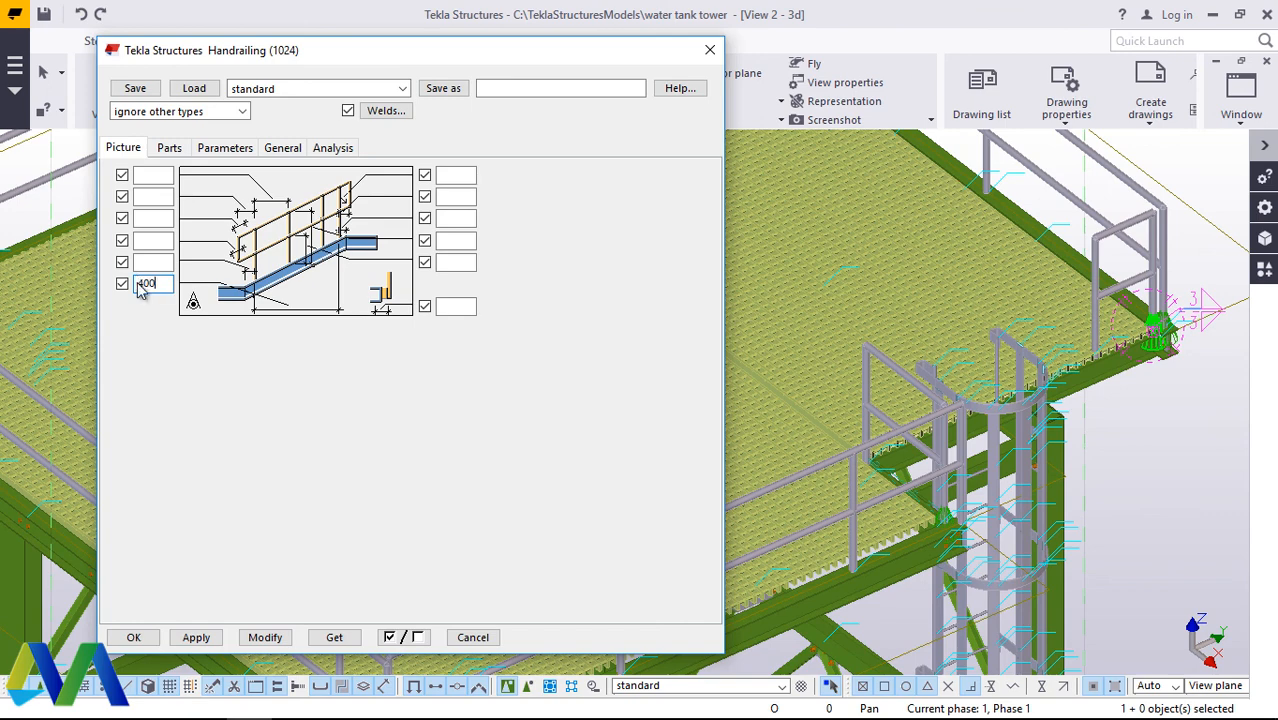
pyautogui.click(265, 638)
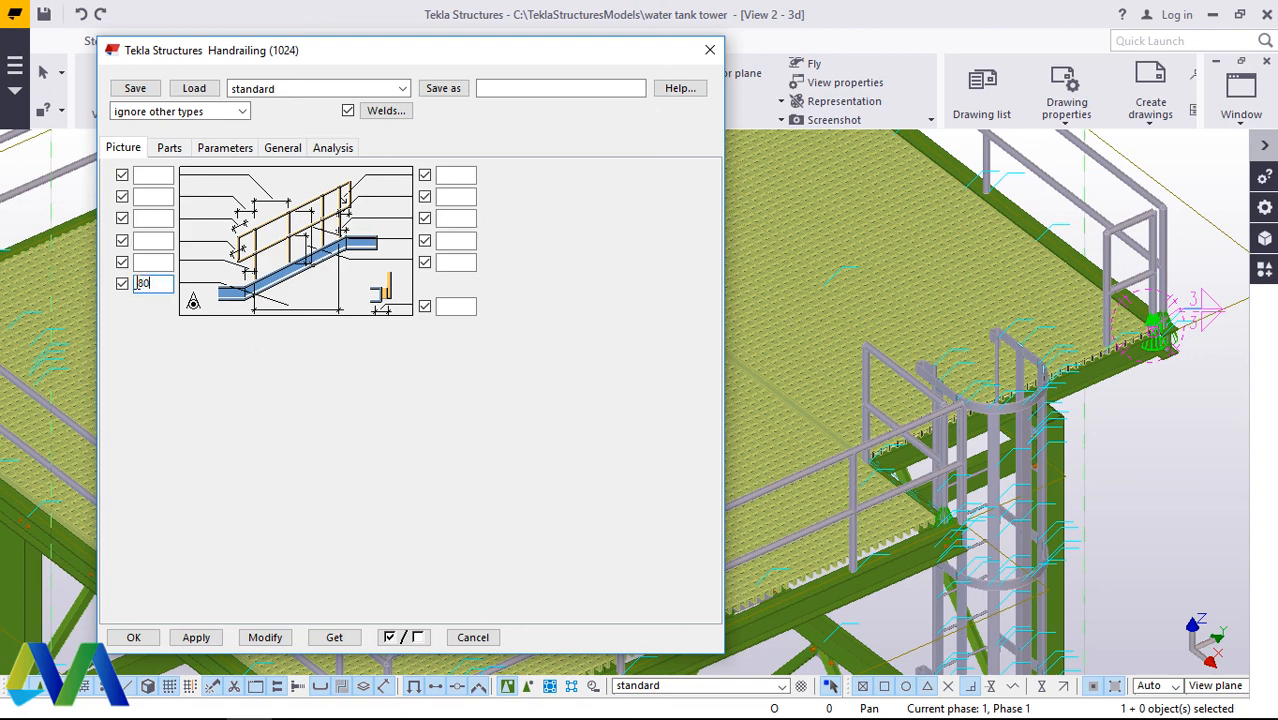
pyautogui.click(265, 638)
pyautogui.moveTo(170, 283); pyautogui.dragTo(131, 284)
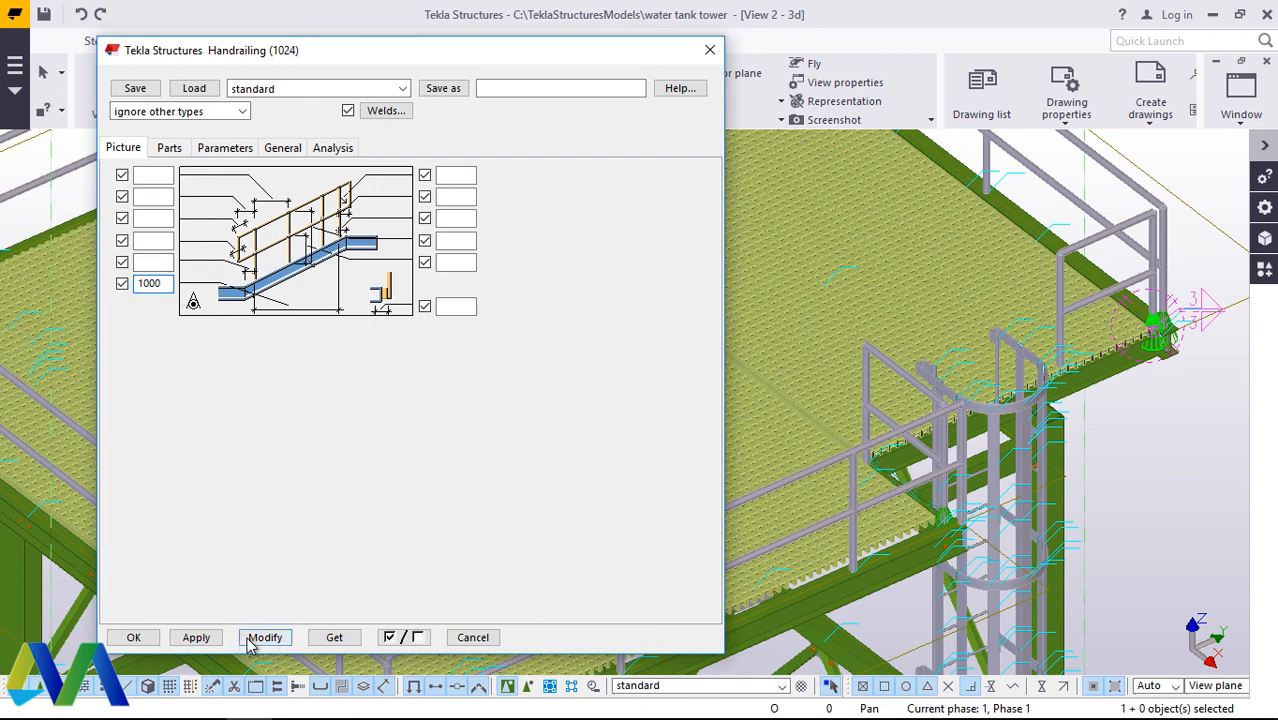
pyautogui.click(264, 640)
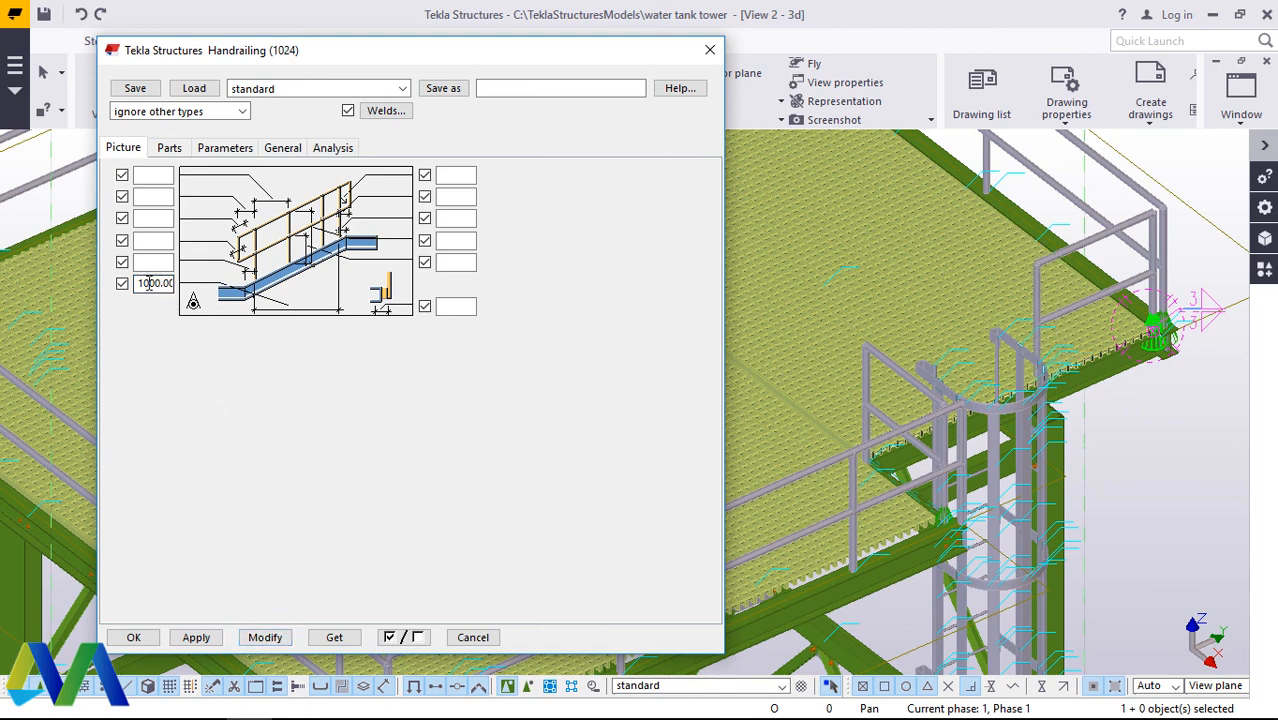
# Step: Set the length of the handrailing behind the ladder to 1500, modify the component and accept its properties
pyautogui.moveTo(137, 285); pyautogui.dragTo(225, 287)
pyautogui.write('1500')
pyautogui.click(257, 637)
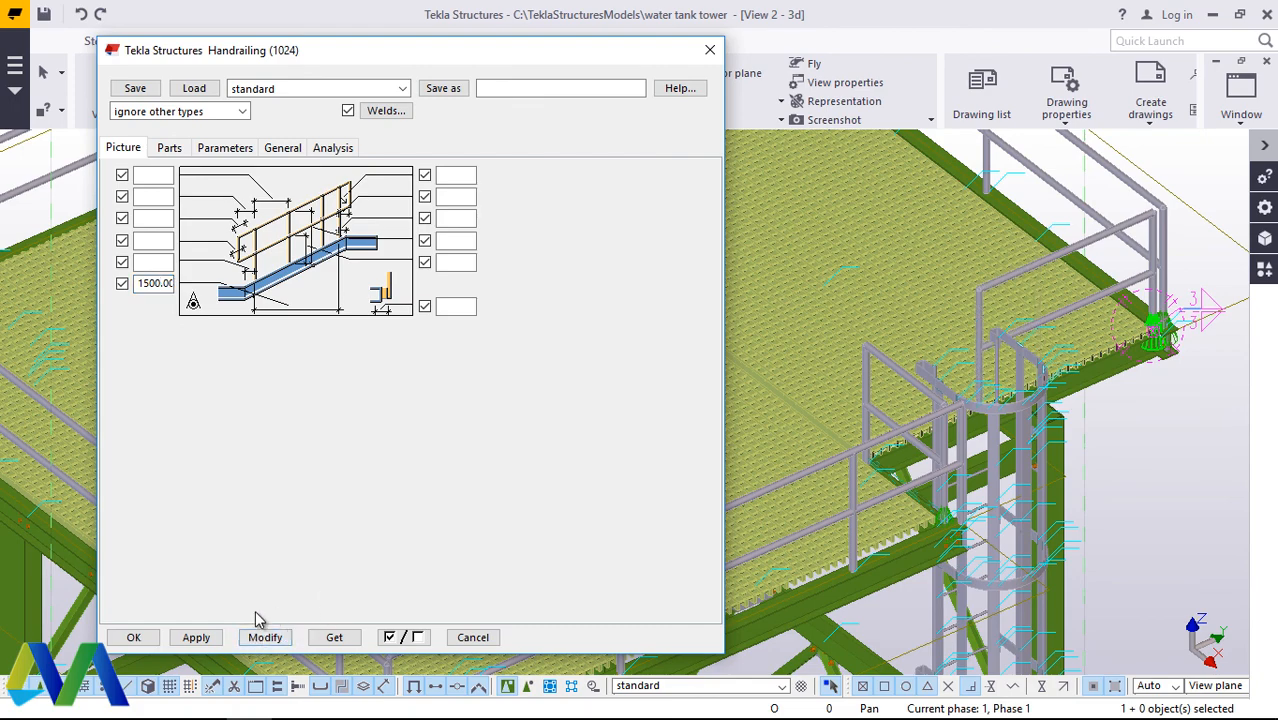
pyautogui.click(135, 638)
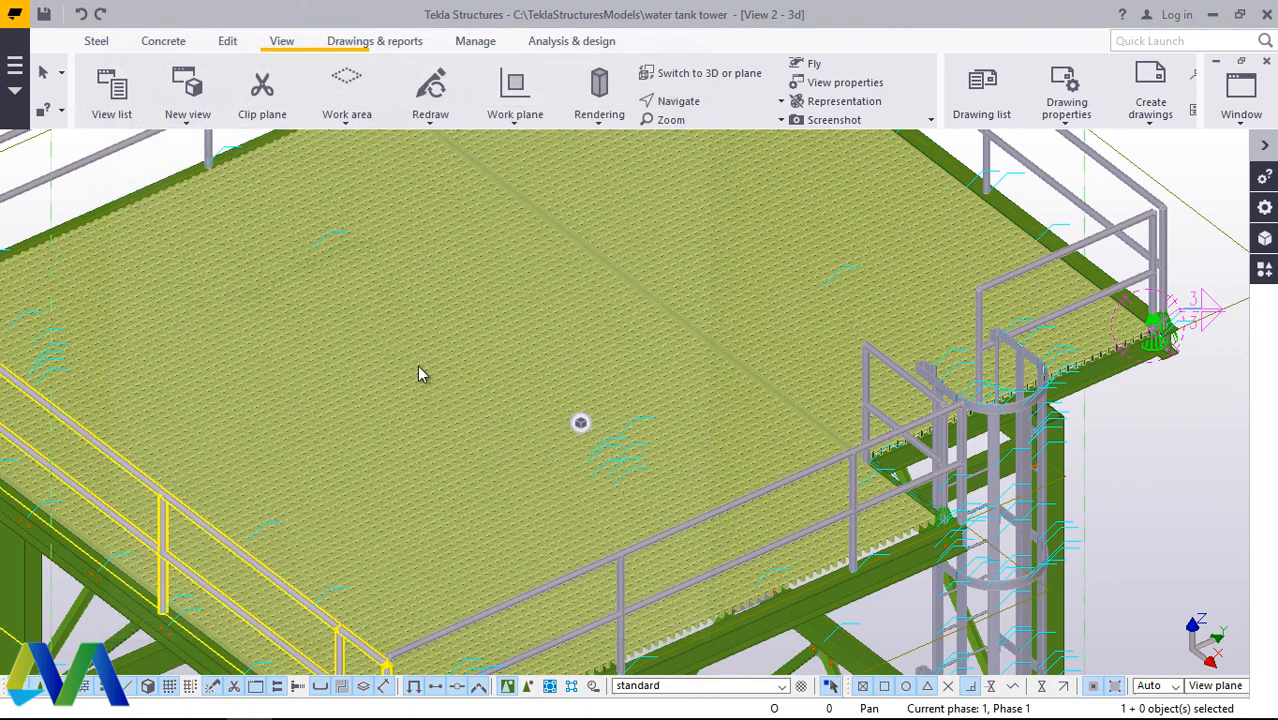
# Step: Examine the shortened handrailing and the ladder opening from several sides of the top platform
pyautogui.click(678, 101)
pyautogui.click(660, 203)
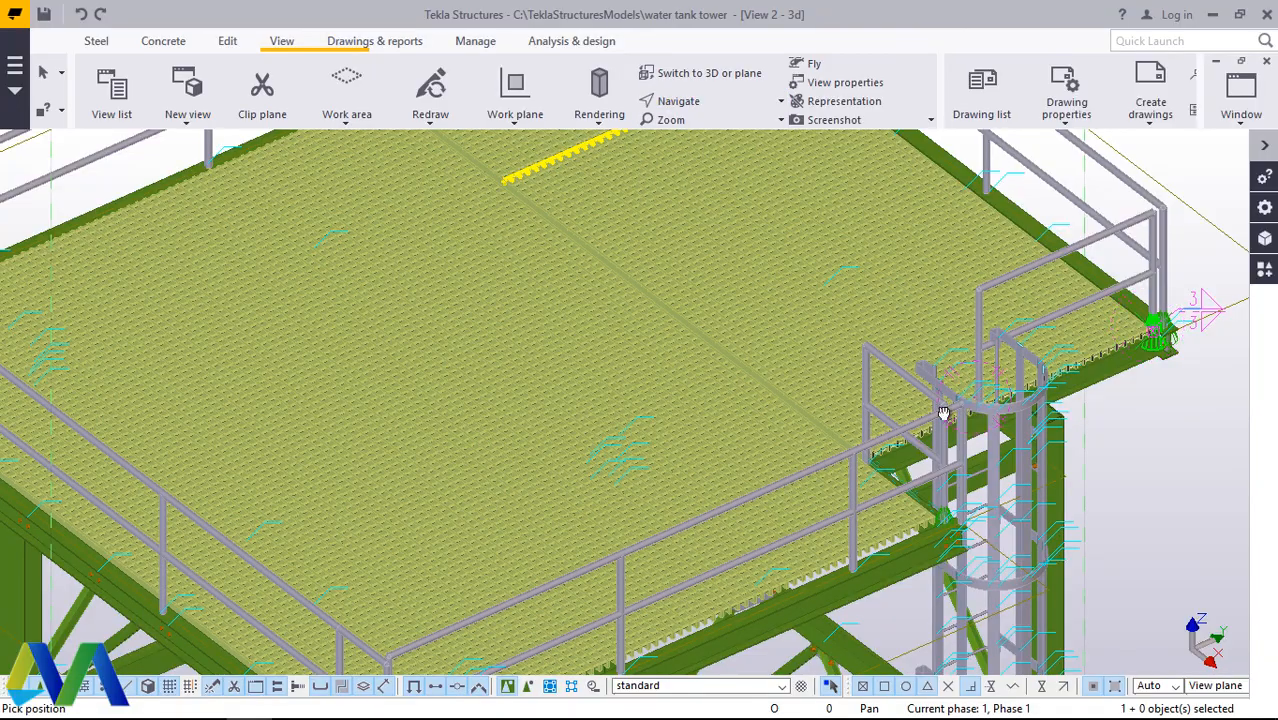
pyautogui.moveTo(943, 412); pyautogui.dragTo(575, 343)
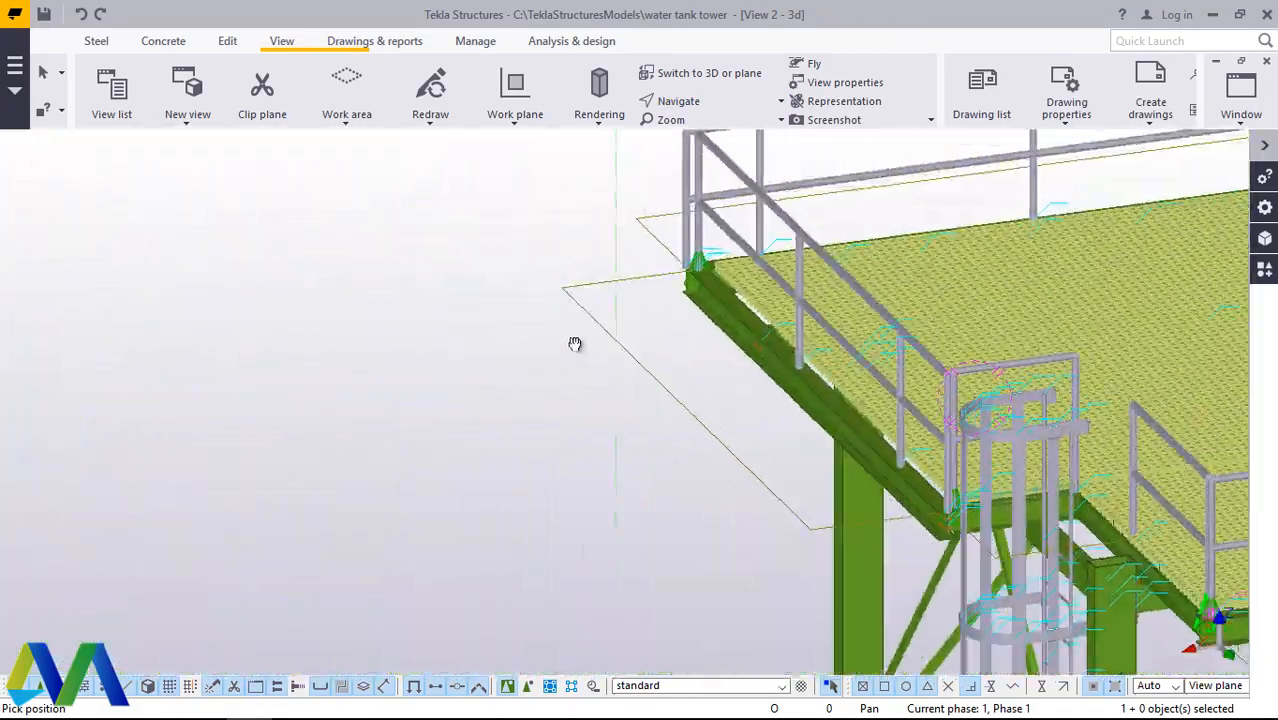
pyautogui.keyDown('ctrl'); pyautogui.moveTo(575, 343); pyautogui.dragTo(1030, 330, button='middle'); pyautogui.keyUp('ctrl')
pyautogui.rightClick(1066, 166)
pyautogui.click(1090, 186)
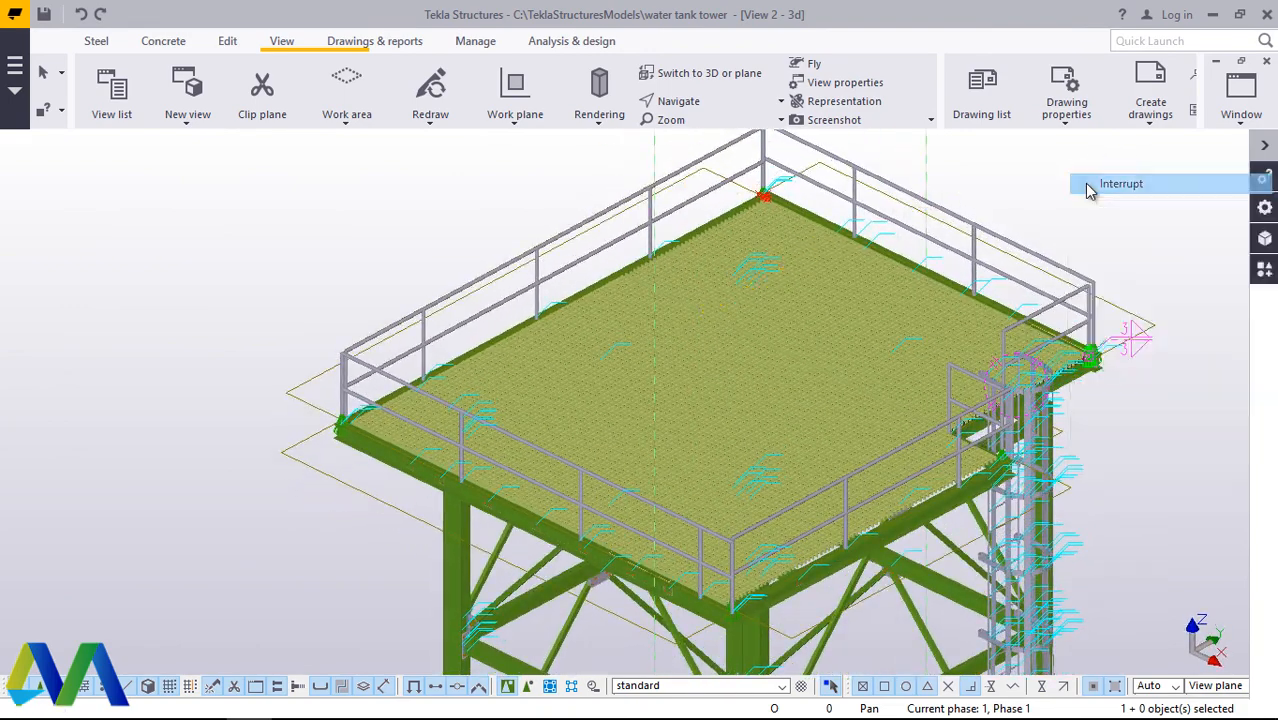
pyautogui.click(1045, 197)
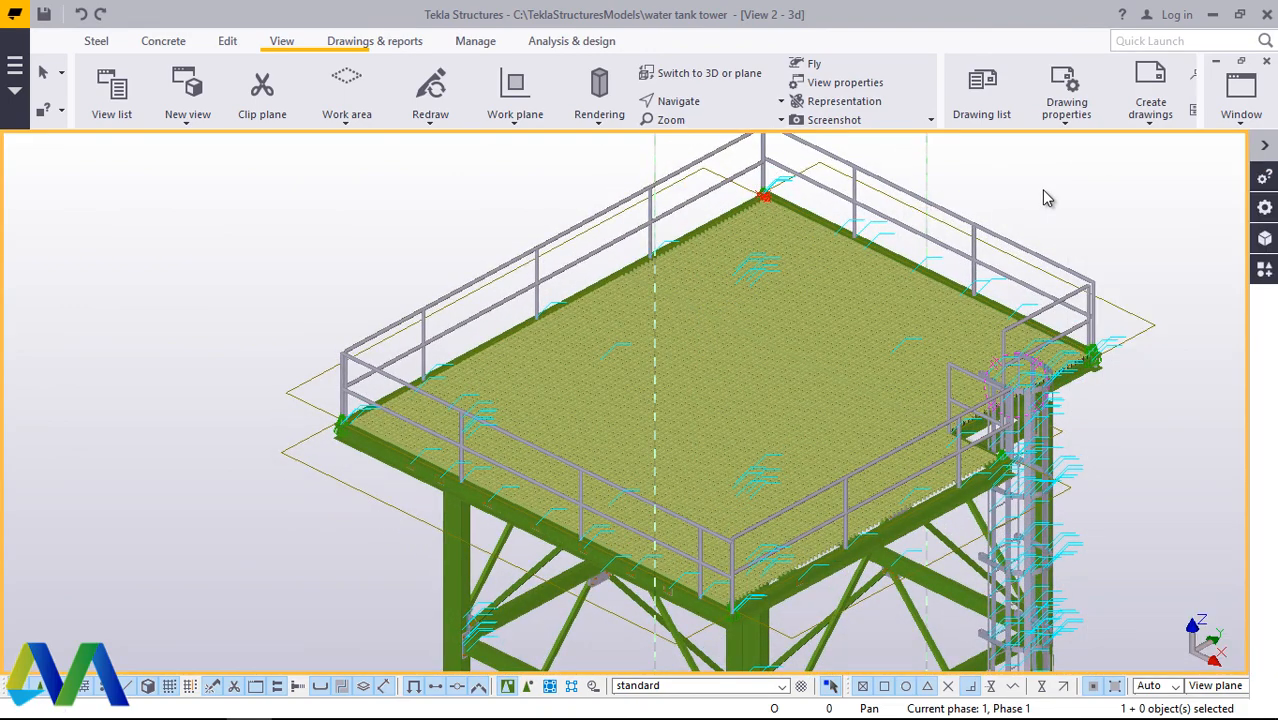
pyautogui.rightClick(1043, 197)
pyautogui.click(1070, 296)
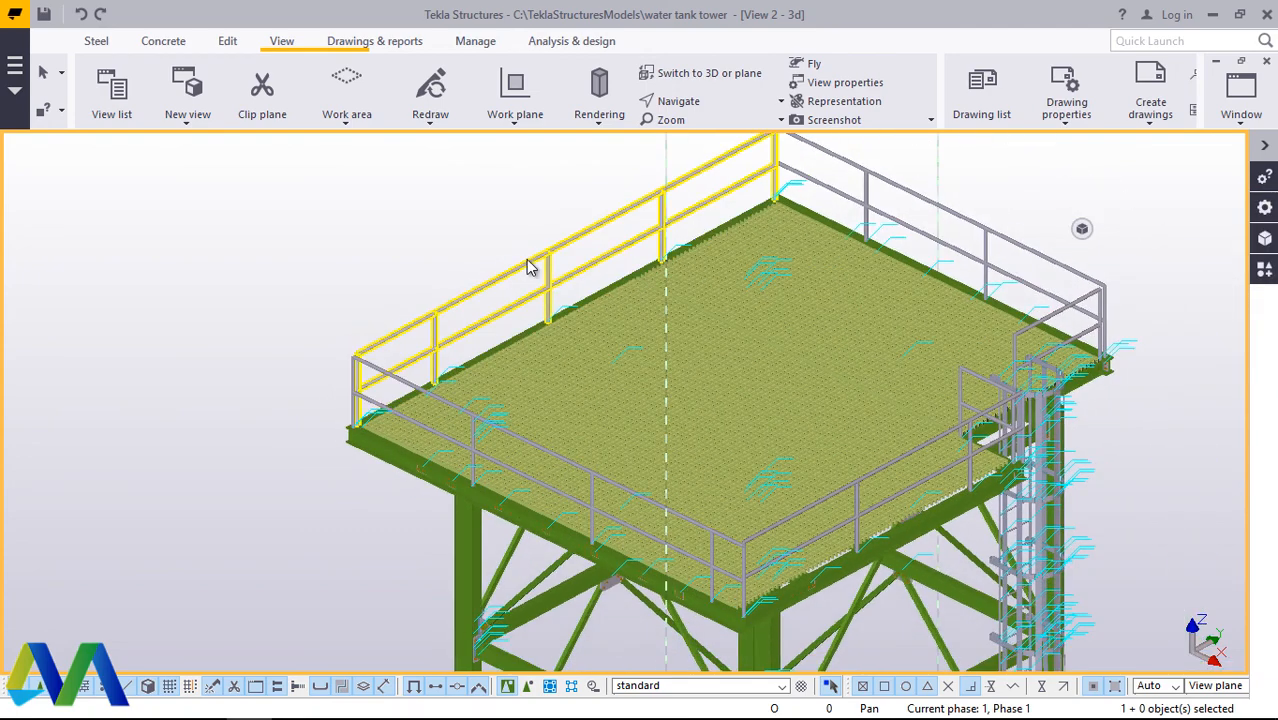
# Step: Set the post spacing of the handrailing along the platform edge opposite the ladder to 800 and modify the component
pyautogui.click(528, 268)
pyautogui.doubleClick(527, 265)
pyautogui.scroll(-6, 895, 338)
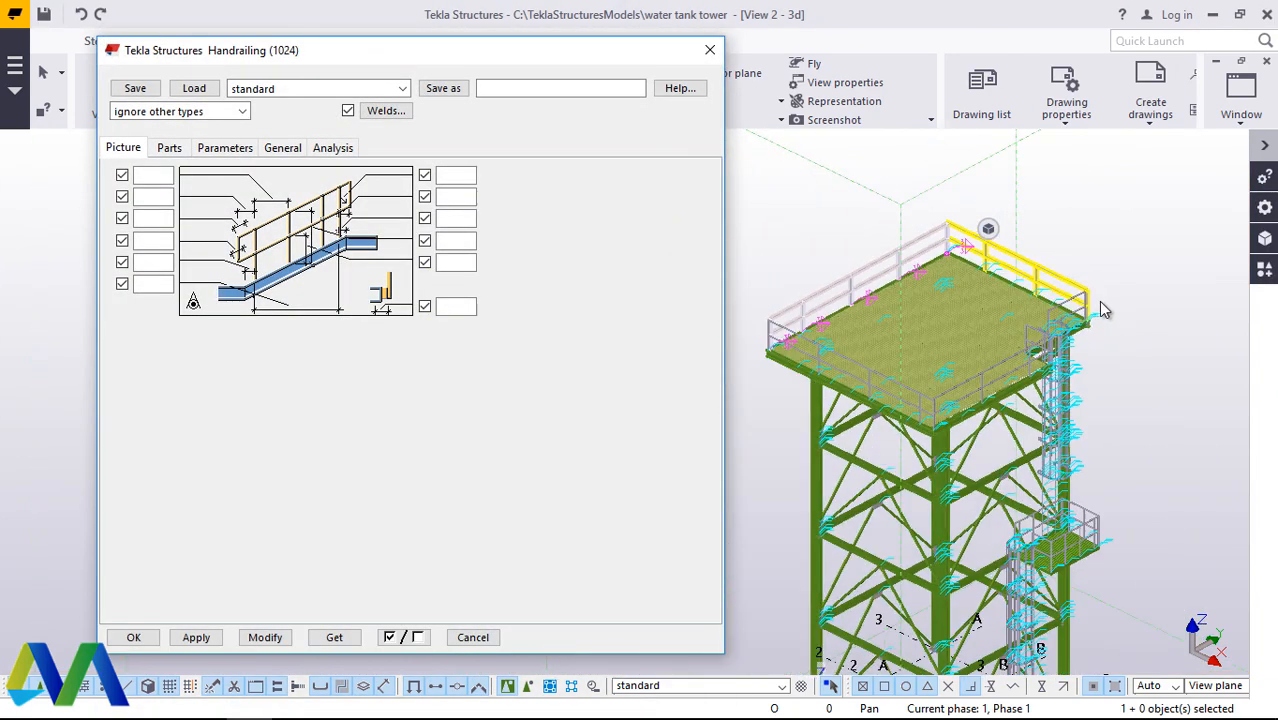
pyautogui.scroll(5, 843, 317)
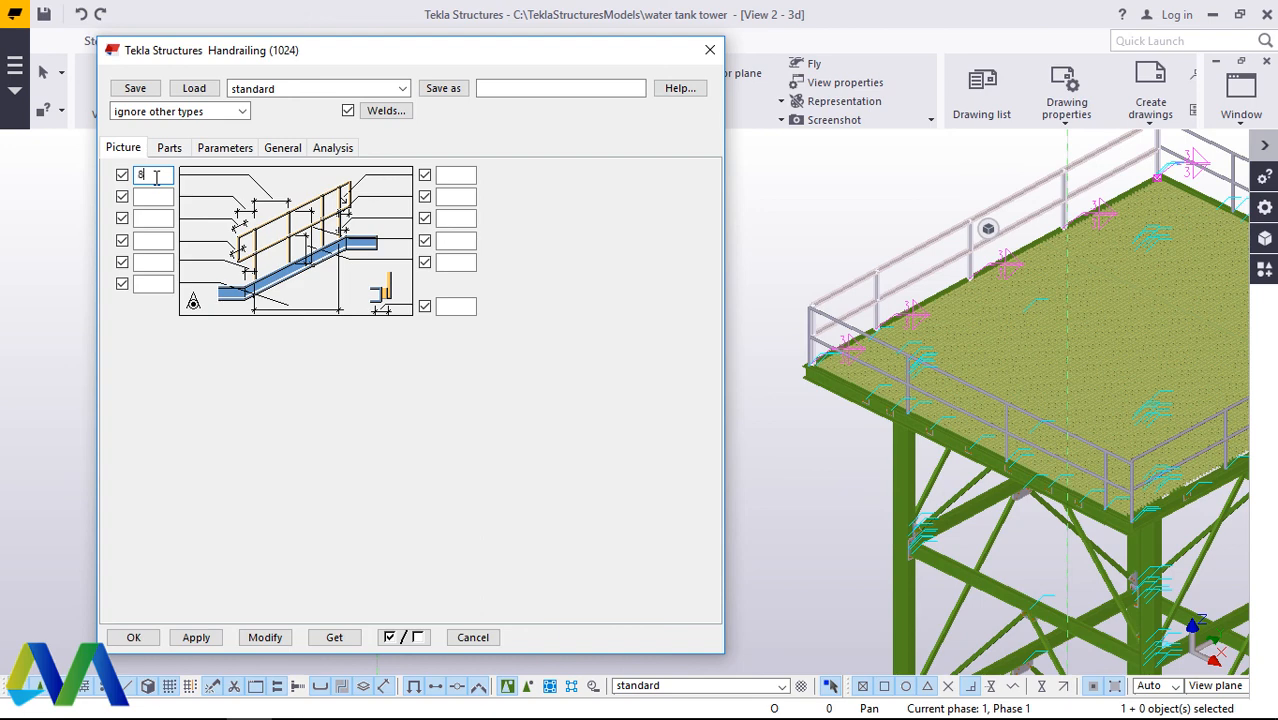
pyautogui.click(274, 641)
pyautogui.scroll(6, 948, 312)
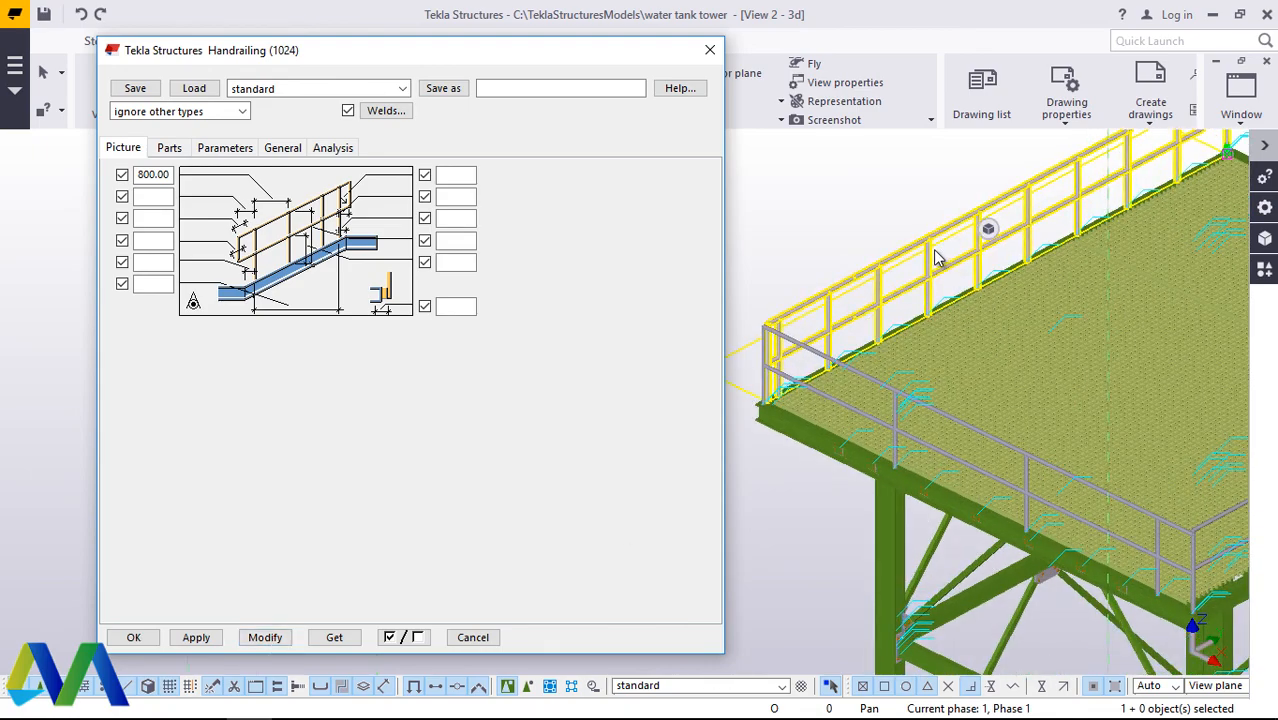
pyautogui.scroll(-1, 925, 243)
pyautogui.scroll(3, 864, 361)
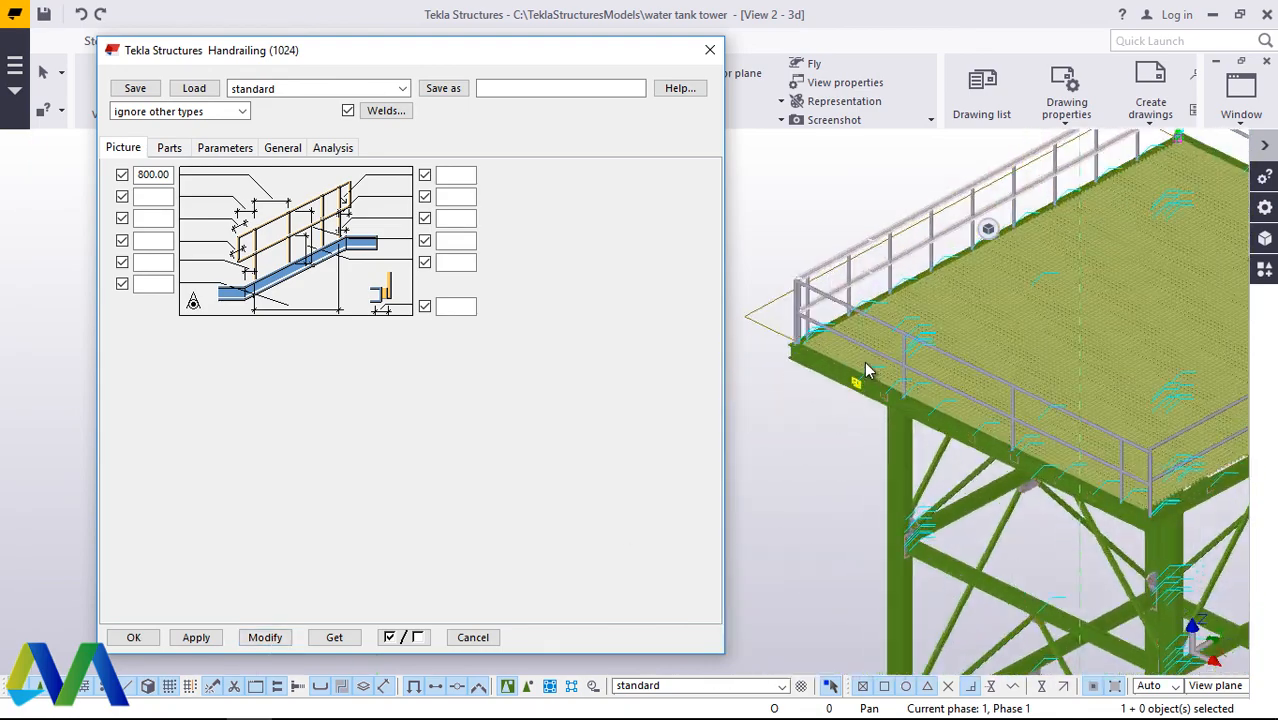
# Step: Set the post spacing to 800 for the handrailing on the adjacent full-length edge farthest from the ladder, and accept the modification
pyautogui.doubleClick(871, 307)
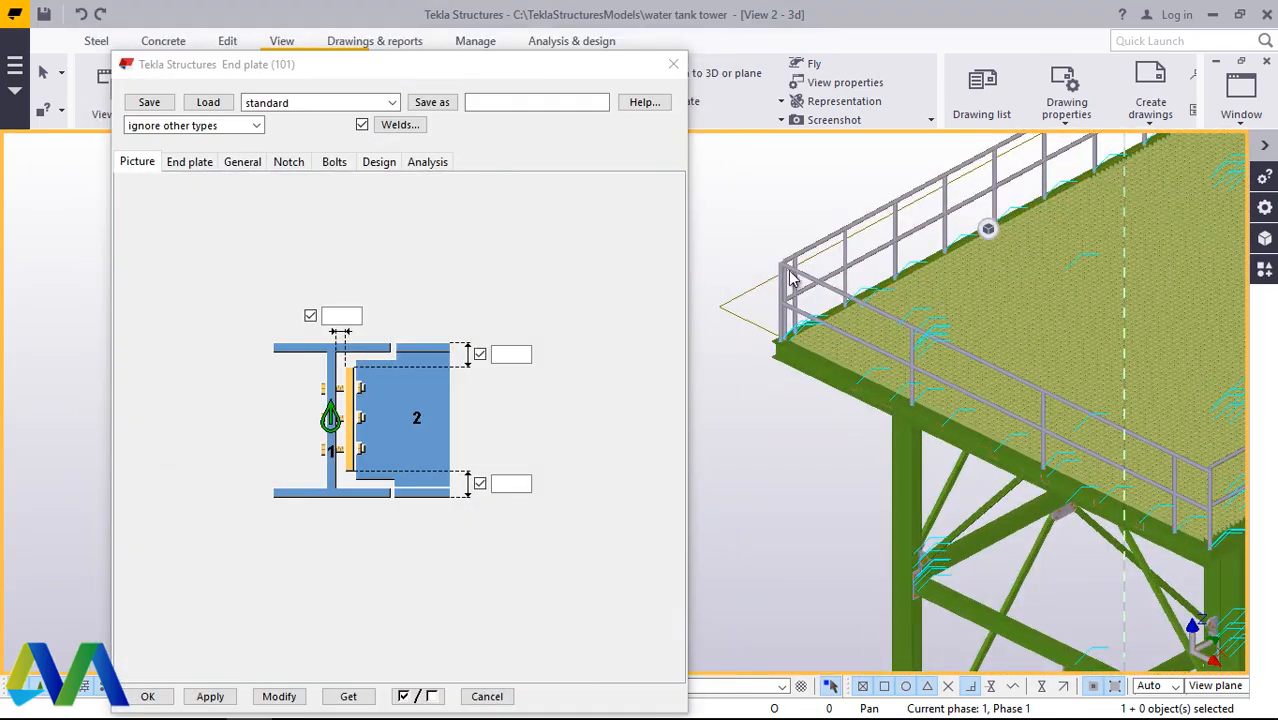
pyautogui.click(675, 71)
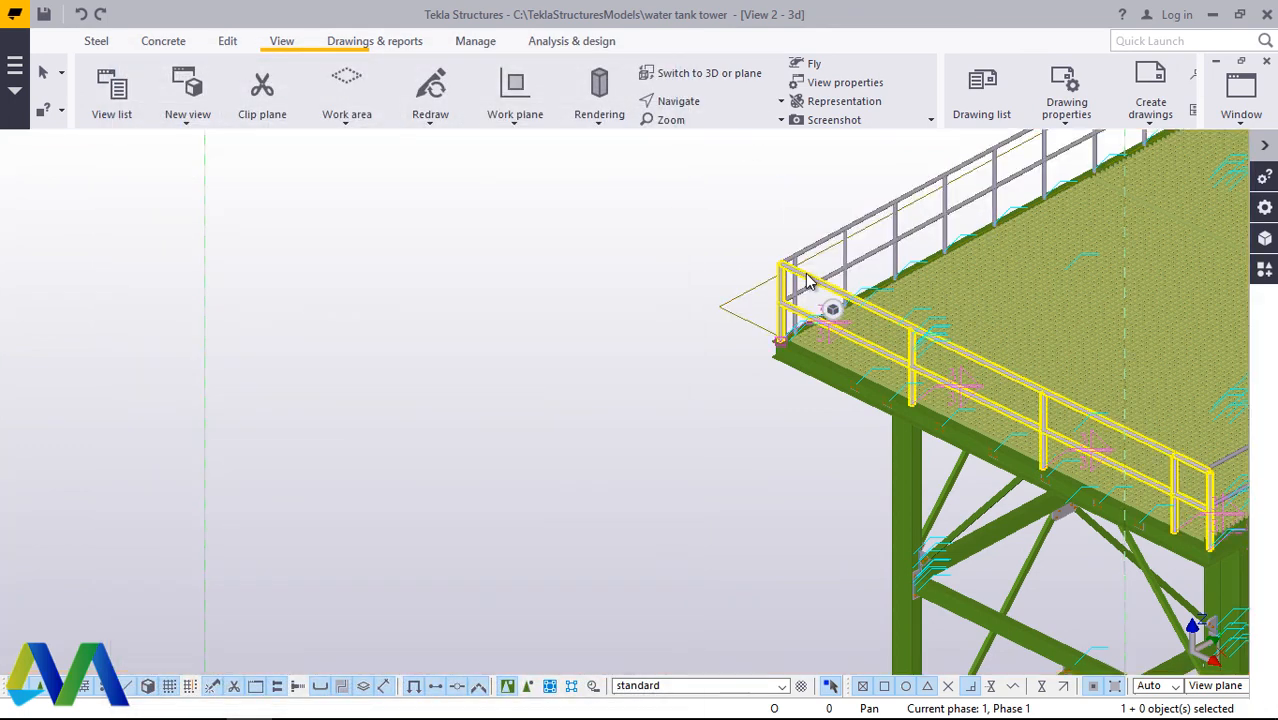
pyautogui.doubleClick(830, 305)
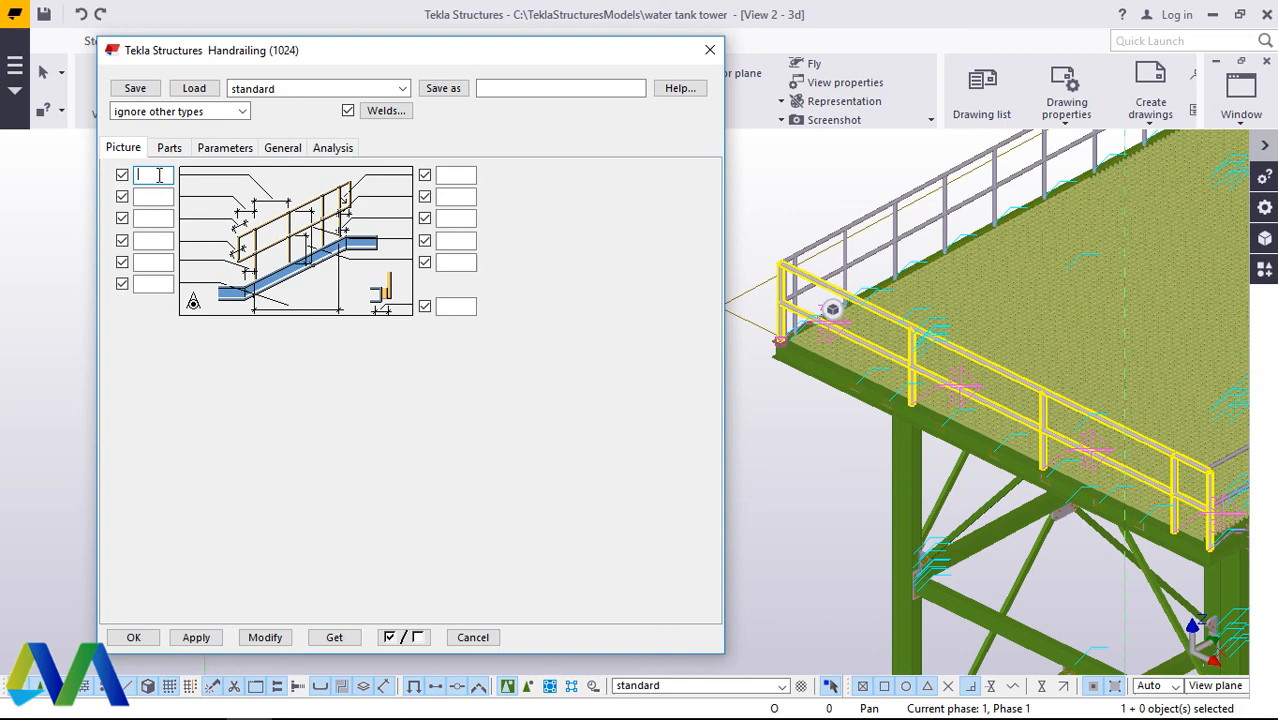
pyautogui.click(264, 637)
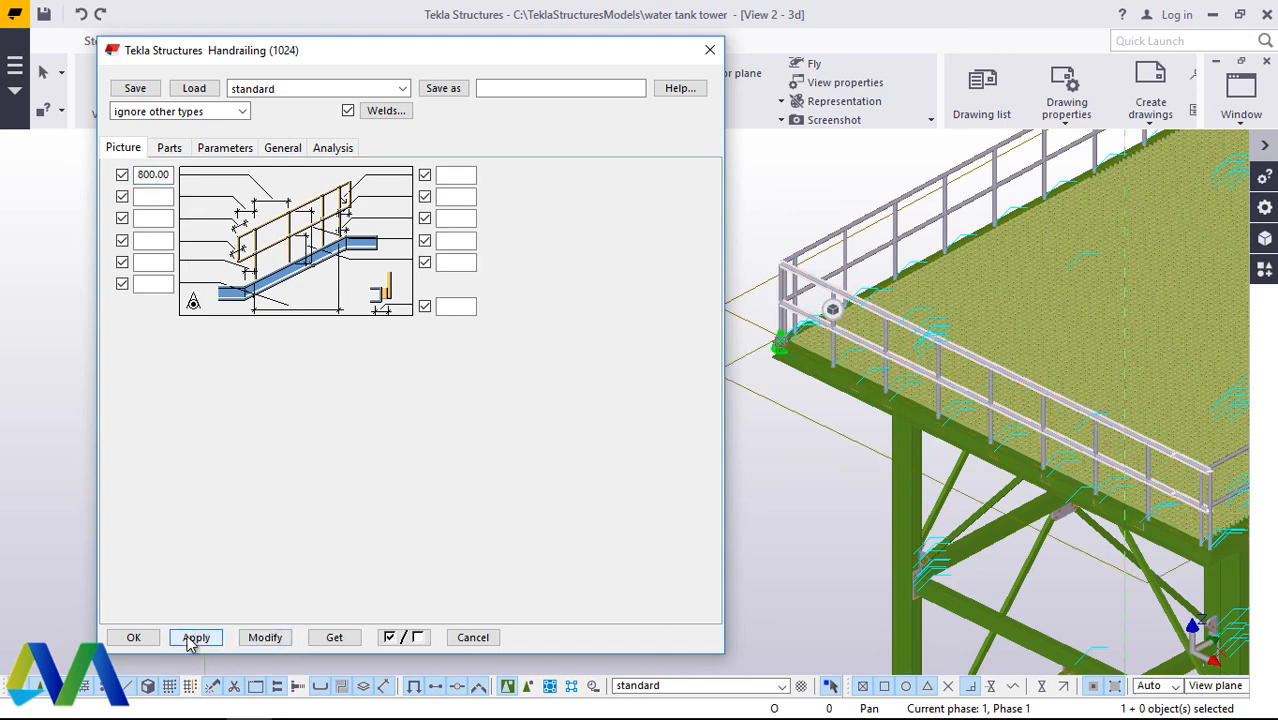
pyautogui.click(136, 637)
# Step: Set the post spacing to 800 for the handrailing on the full-length edge ending at the corner behind the ladder, and accept the modification
pyautogui.scroll(-5, 300, 390)
pyautogui.scroll(6, 688, 309)
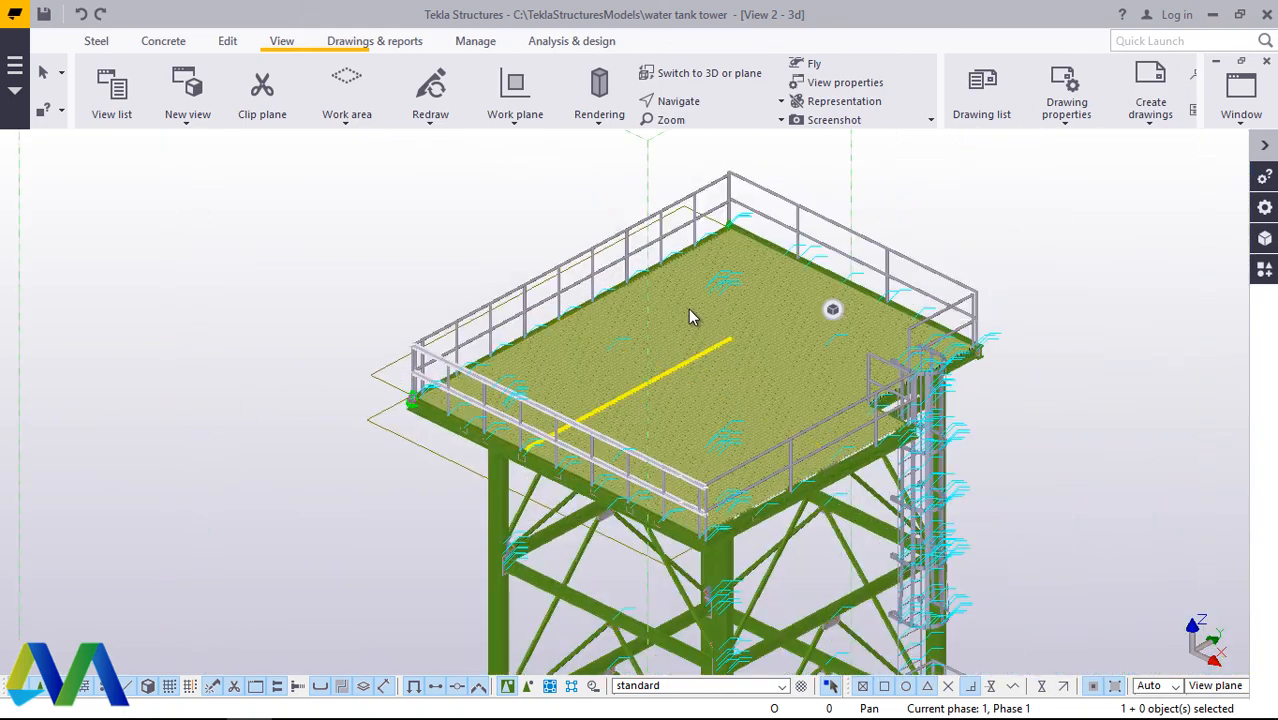
pyautogui.doubleClick(832, 185)
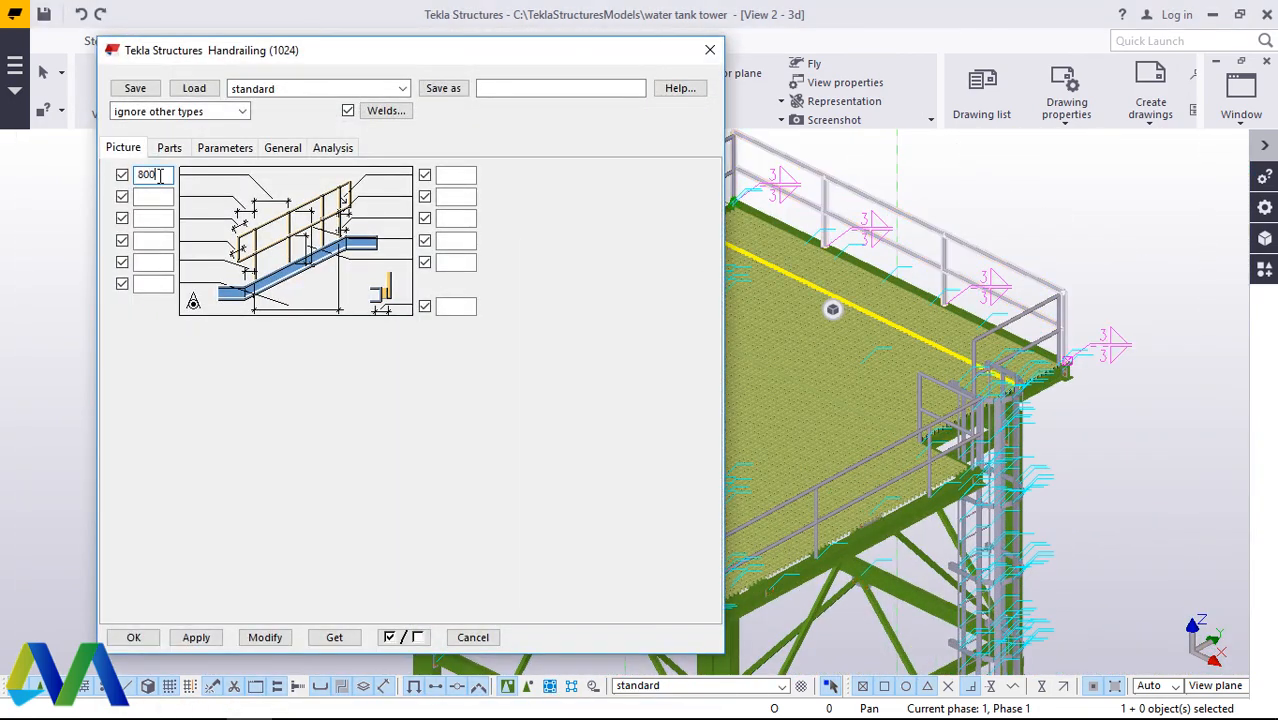
pyautogui.click(266, 637)
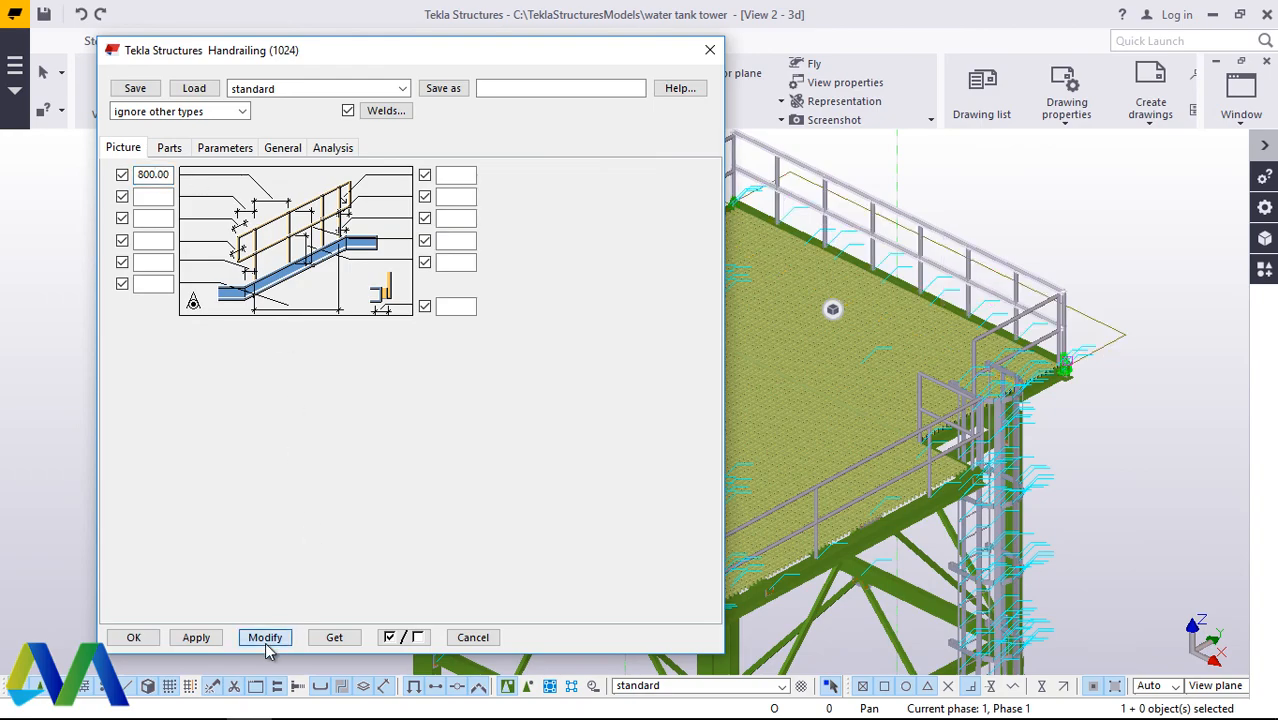
pyautogui.click(134, 637)
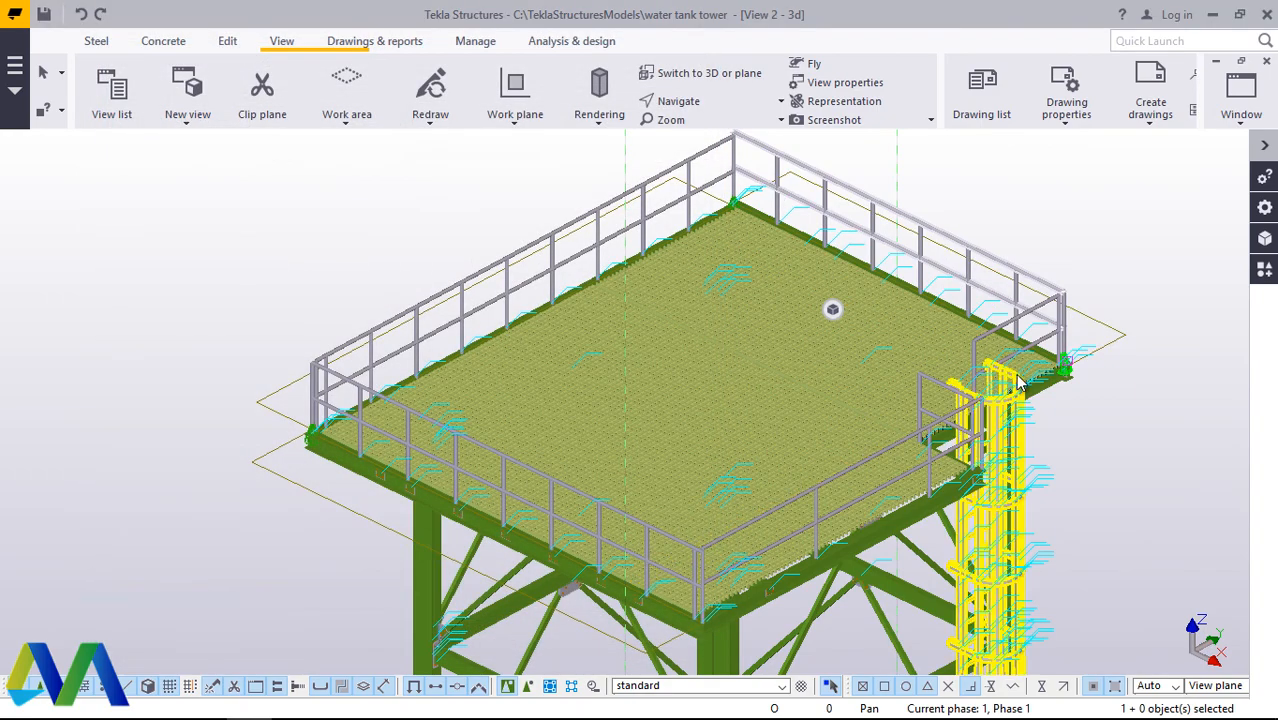
# Step: Set the post spacing to 800 for the long handrailing on the ladder-side edge, then modify and accept the component
pyautogui.scroll(3, 873, 450)
pyautogui.doubleClick(846, 464)
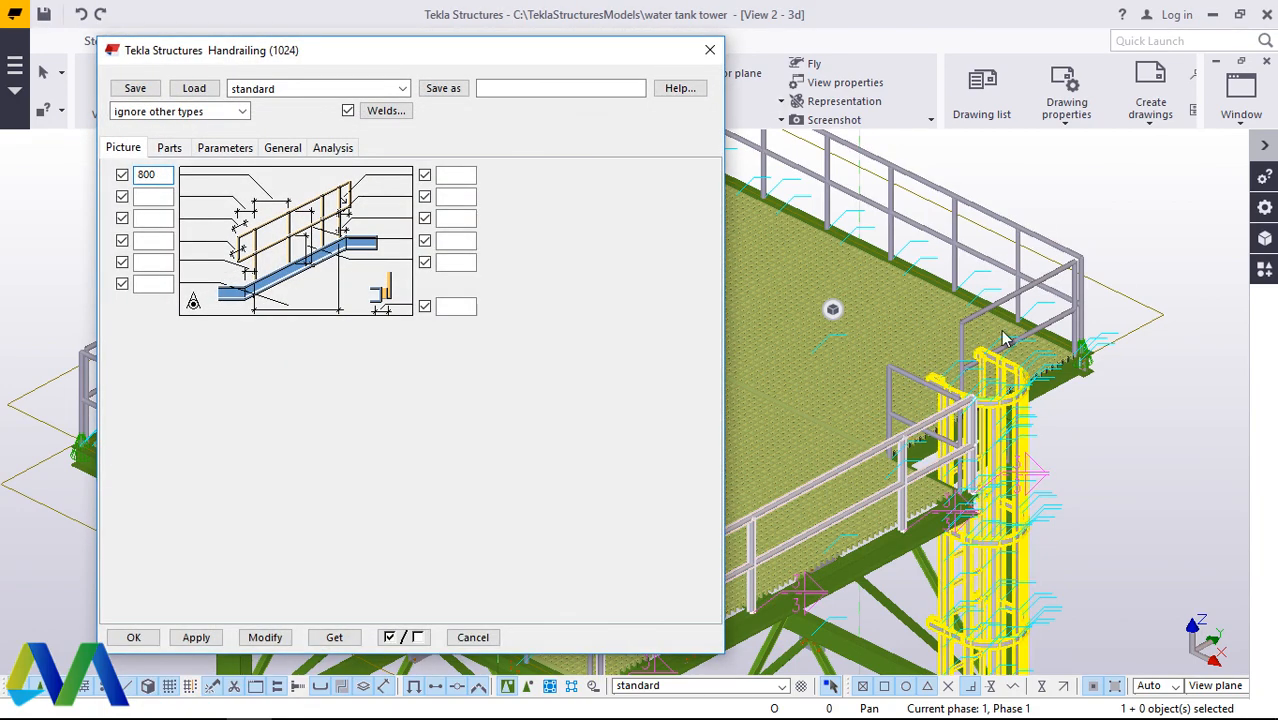
pyautogui.scroll(-2, 980, 350)
pyautogui.click(270, 637)
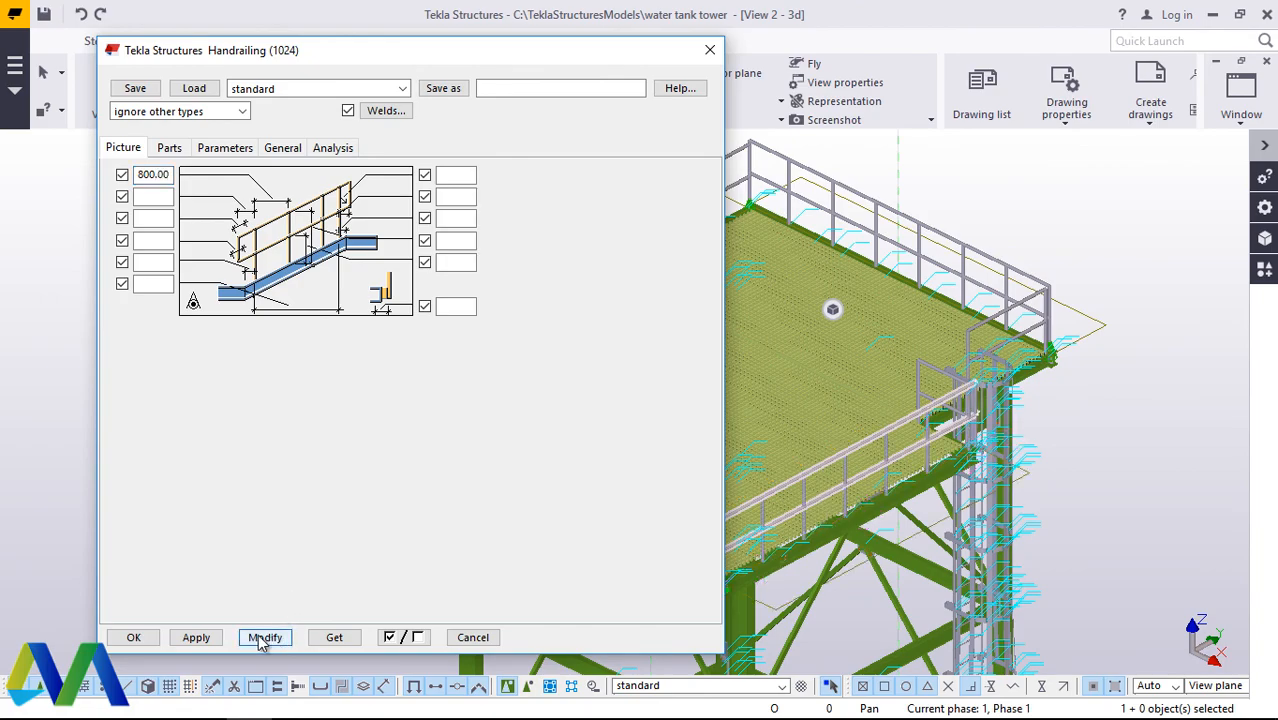
pyautogui.click(140, 641)
# Step: Set the post spacing to 800 for the short handrailing behind the ladder, then modify and accept the component
pyautogui.scroll(-2, 900, 350)
pyautogui.scroll(5, 1005, 283)
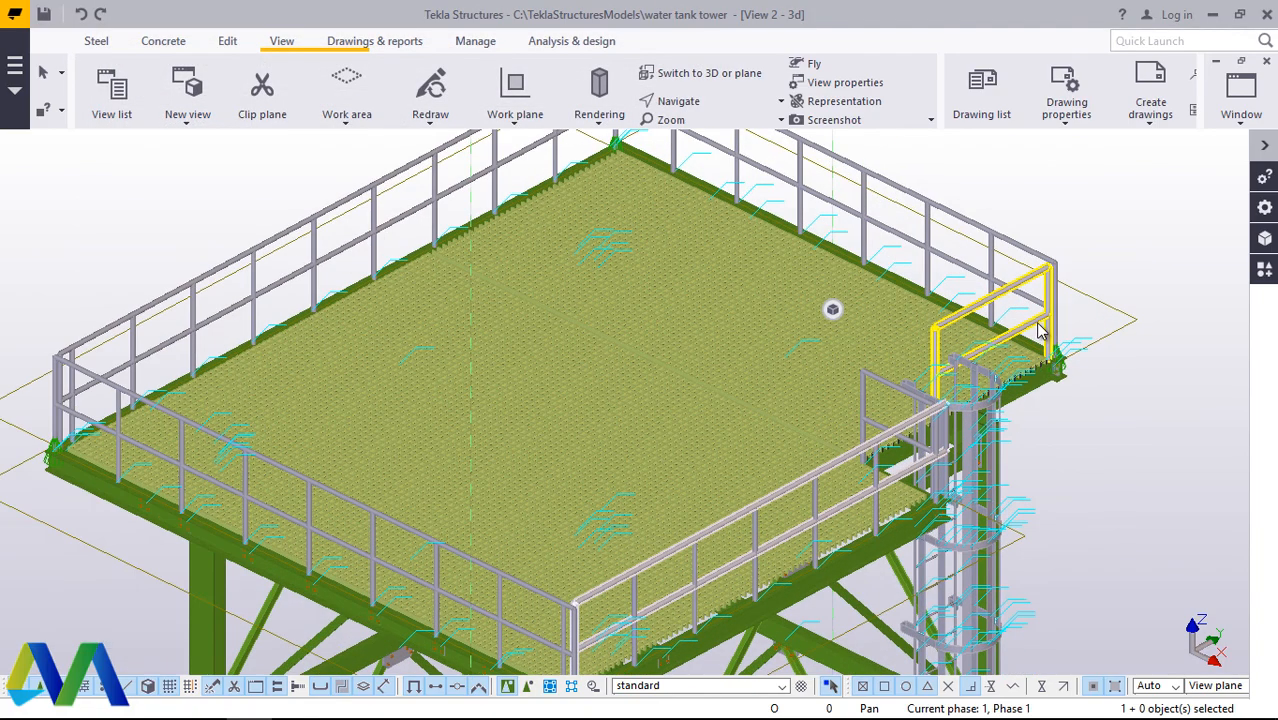
pyautogui.doubleClick(1005, 283)
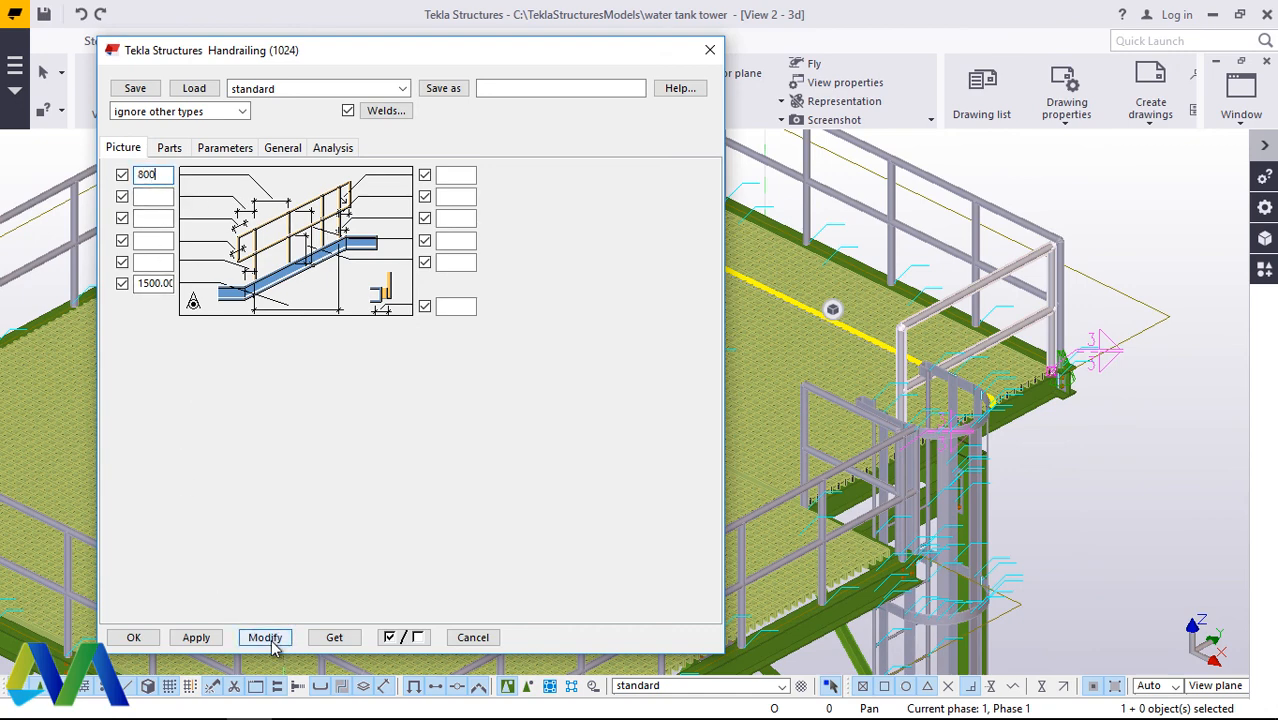
pyautogui.click(276, 644)
pyautogui.click(153, 642)
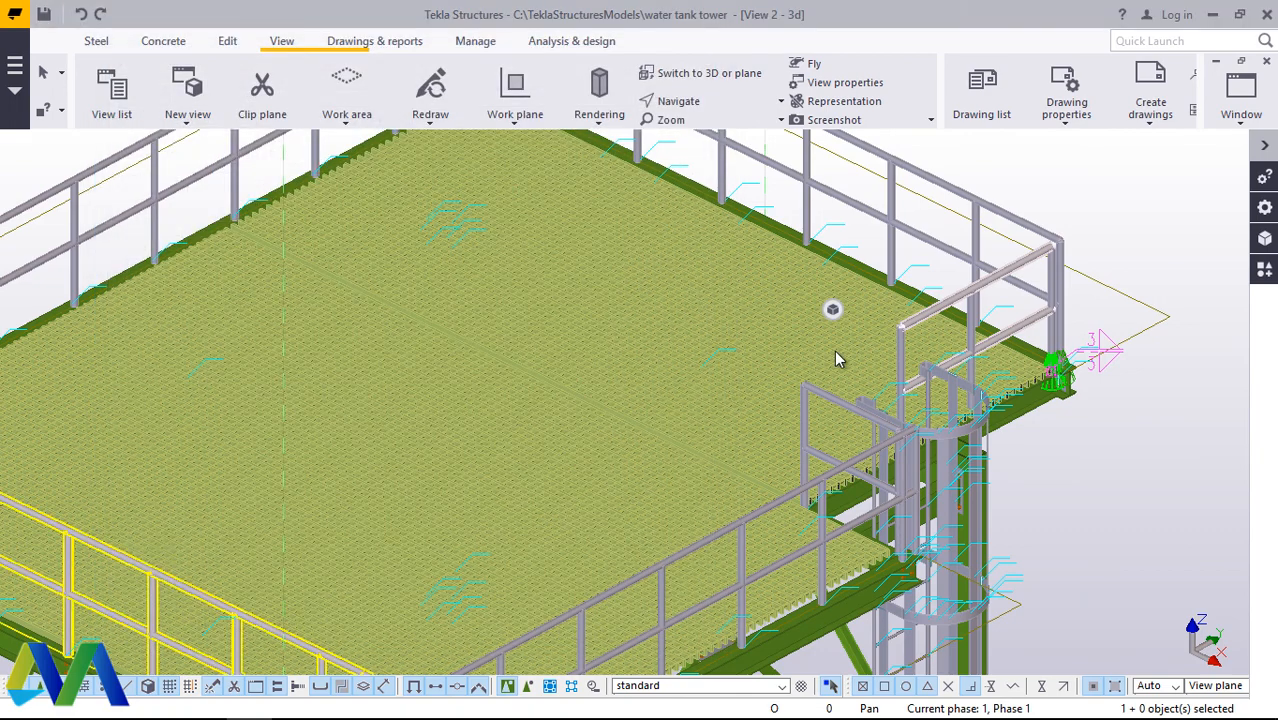
# Step: Examine the handrailing around the whole top platform and the ladder opening from different angles
pyautogui.scroll(-5, 717, 360)
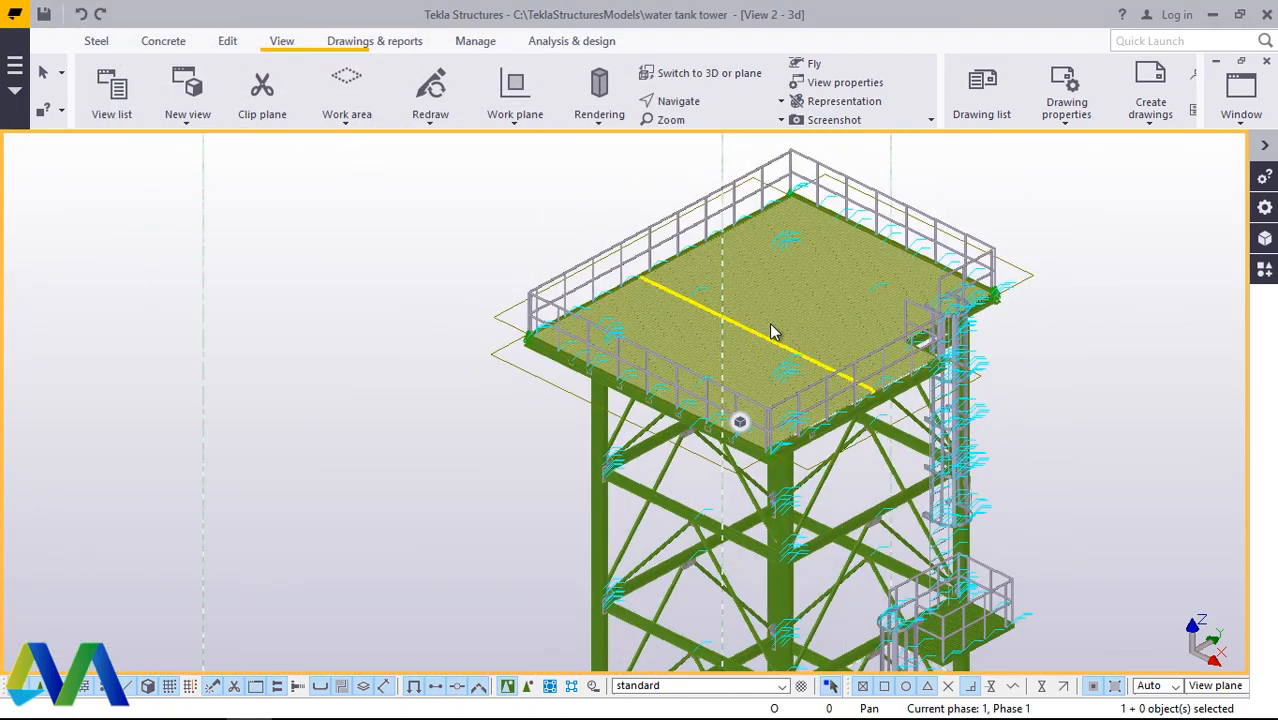
pyautogui.click(719, 105)
pyautogui.click(719, 133)
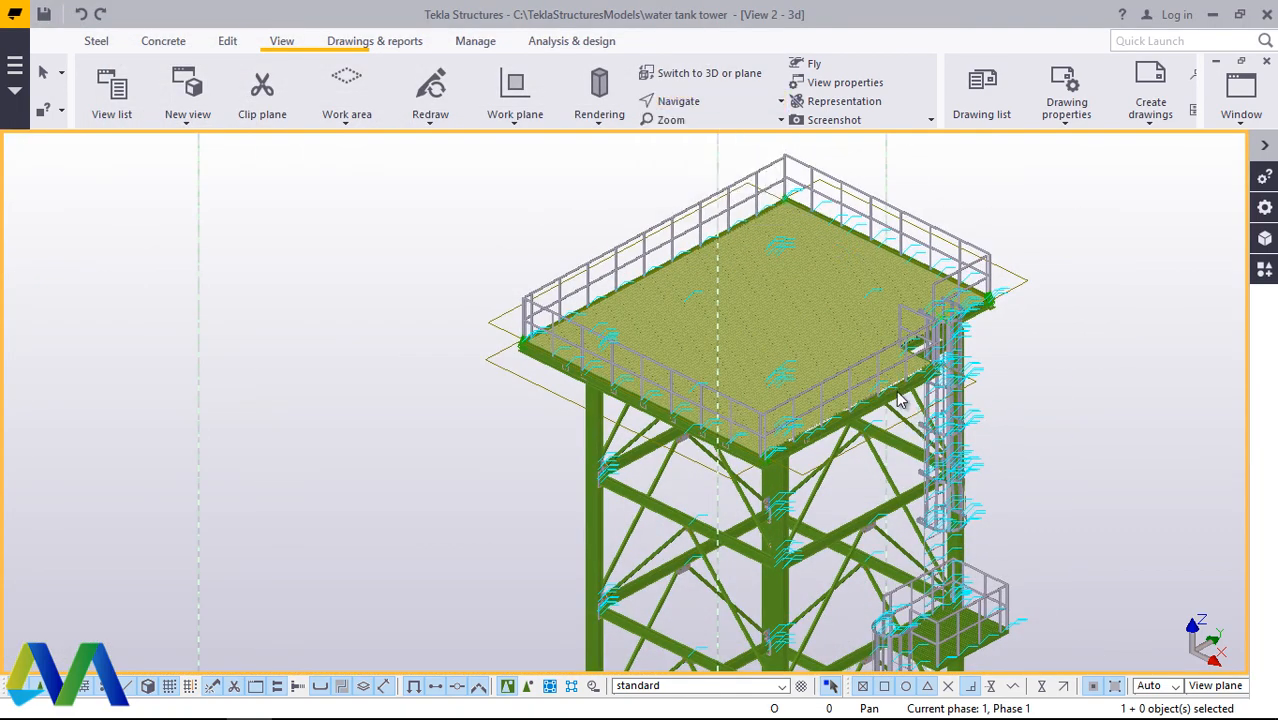
pyautogui.moveTo(899, 400); pyautogui.dragTo(808, 260)
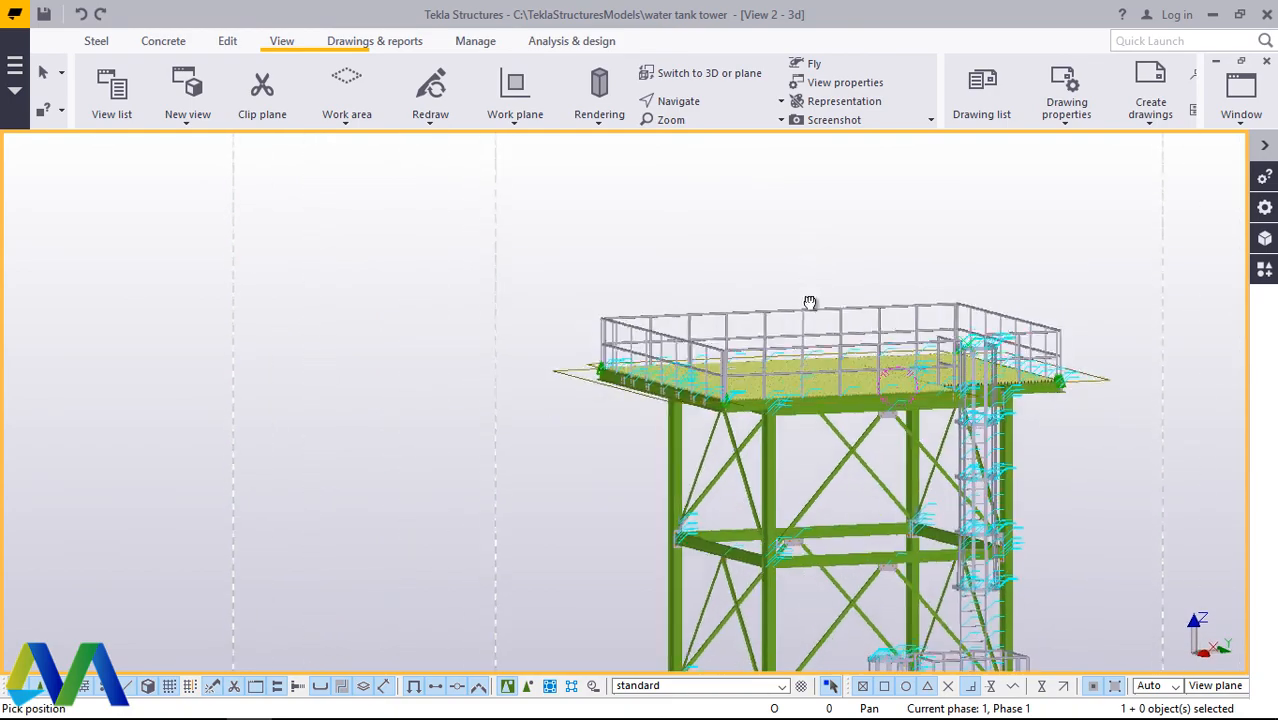
pyautogui.moveTo(863, 333); pyautogui.dragTo(866, 362)
pyautogui.scroll(5, 863, 352)
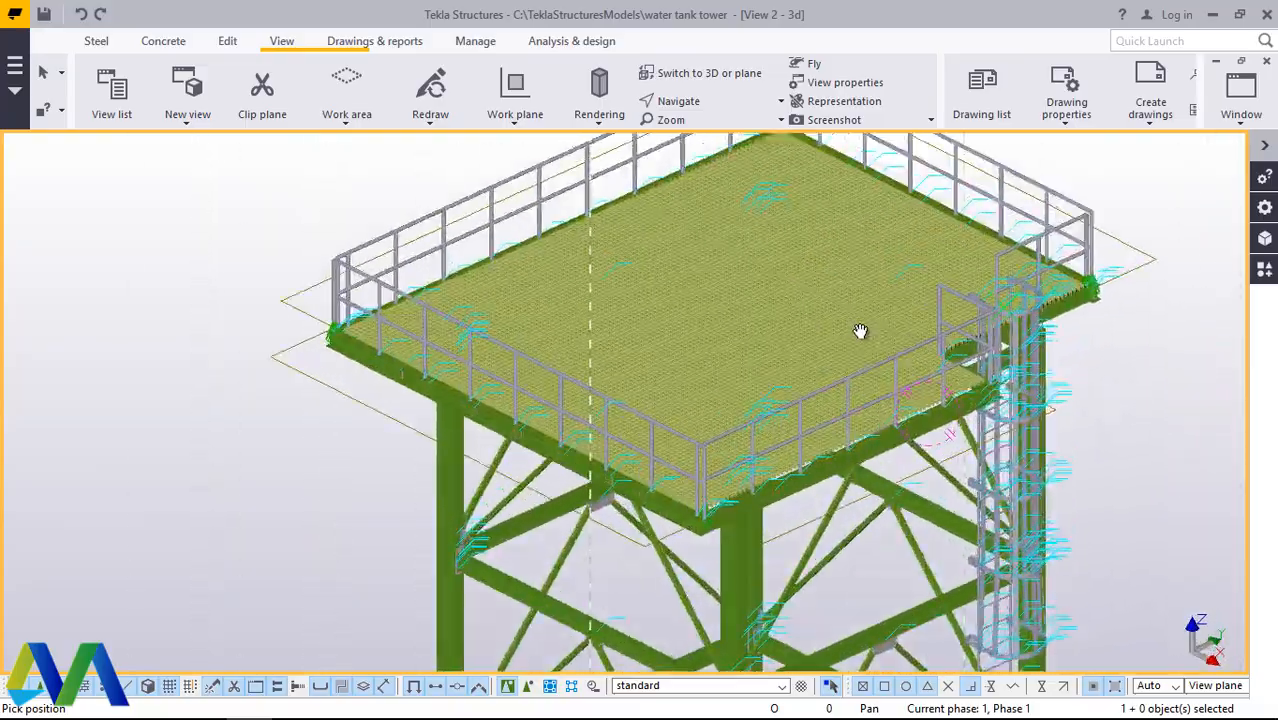
pyautogui.moveTo(873, 314); pyautogui.dragTo(811, 399)
pyautogui.scroll(-1, 811, 399)
pyautogui.scroll(-3, 811, 399)
pyautogui.keyDown('ctrl'); pyautogui.moveTo(811, 399); pyautogui.dragTo(797, 335, button='middle'); pyautogui.keyUp('ctrl')
pyautogui.scroll(5, 855, 333)
# Step: Interrupt the view rotation and save the model
pyautogui.scroll(-1, 855, 333)
pyautogui.scroll(-2, 927, 314)
pyautogui.rightClick(726, 304)
pyautogui.click(771, 318)
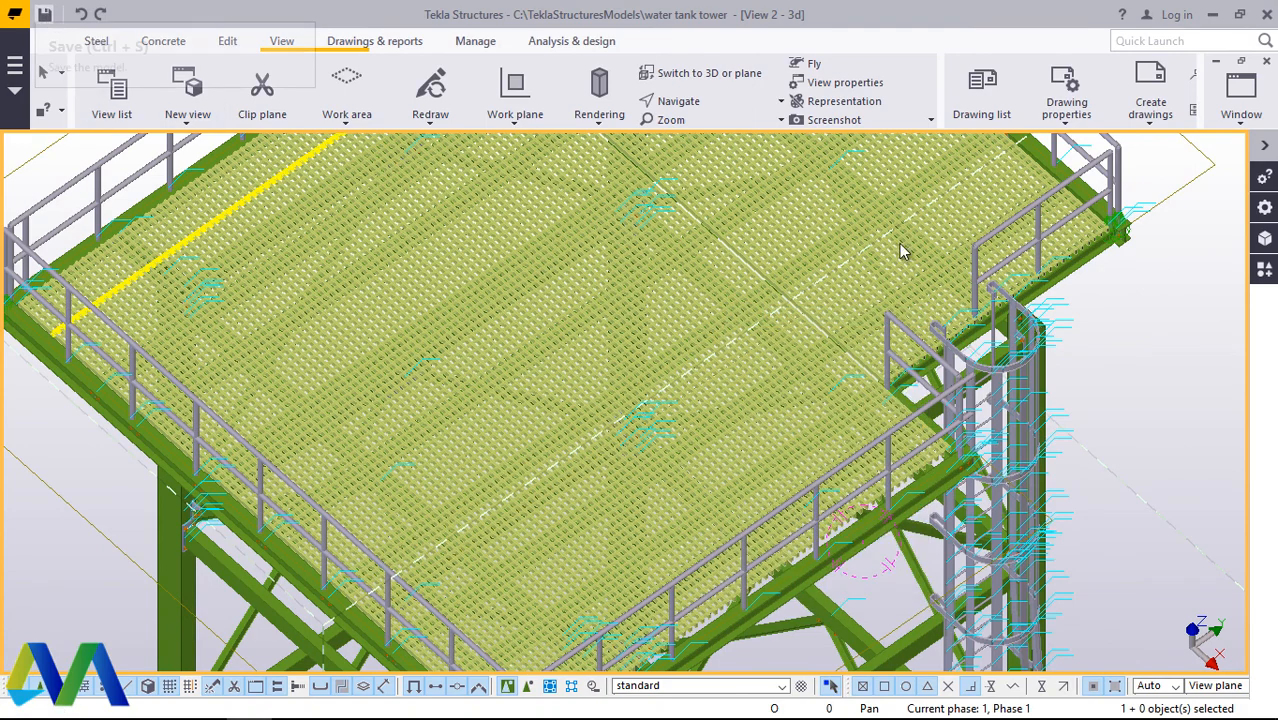
# Step: Examine the platform grating, corner railings and ladder opening from above and from the ladder side
pyautogui.click(702, 106)
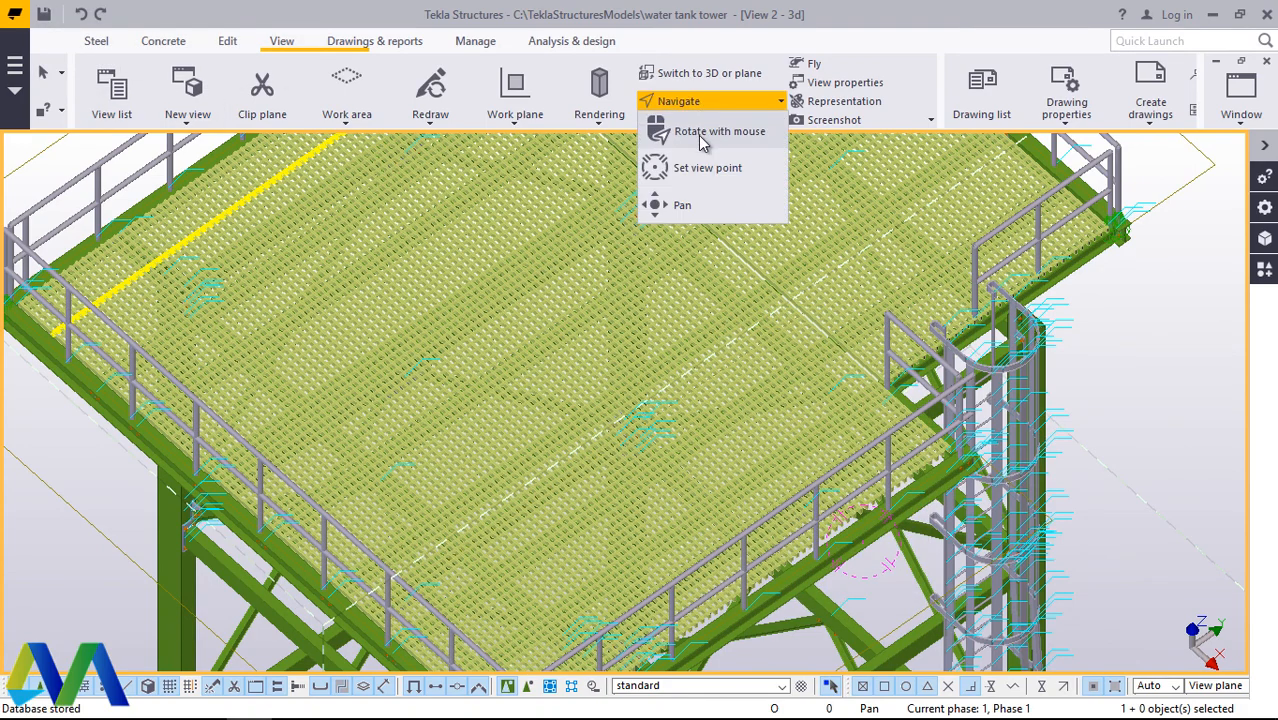
pyautogui.click(704, 136)
pyautogui.moveTo(884, 394); pyautogui.dragTo(699, 256)
pyautogui.scroll(5, 715, 285)
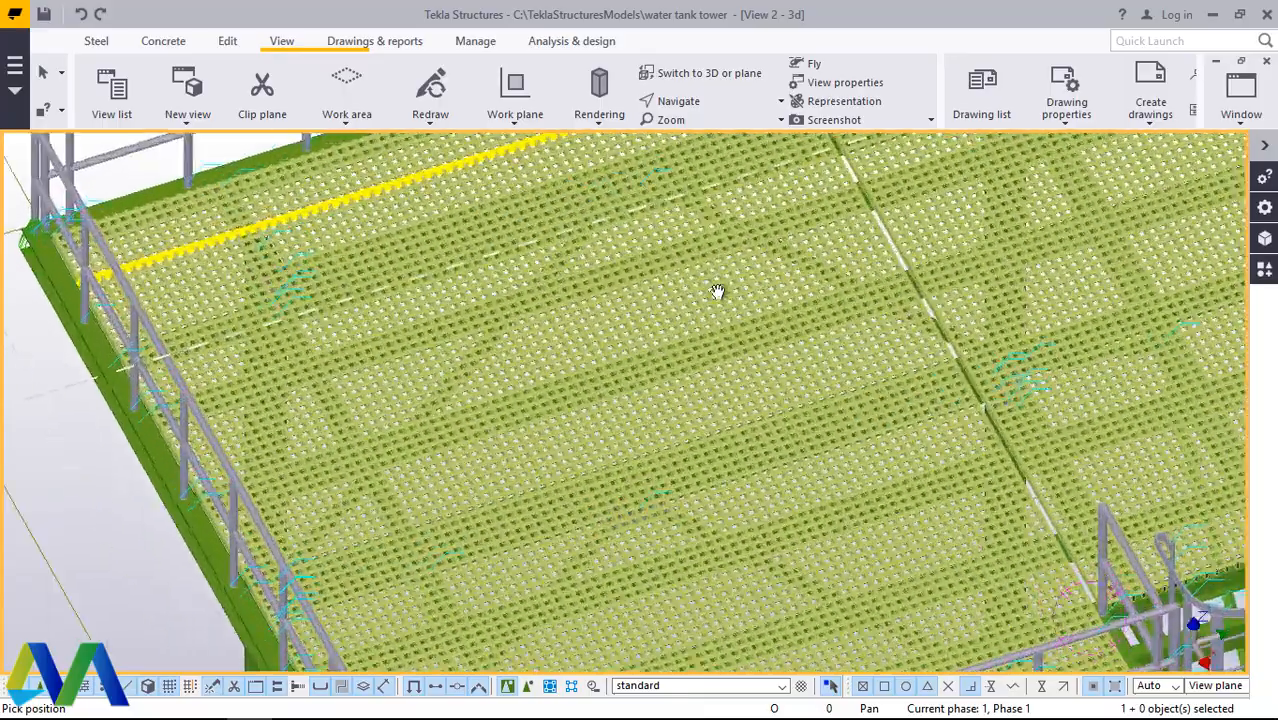
pyautogui.scroll(5, 670, 365)
pyautogui.scroll(-3, 566, 353)
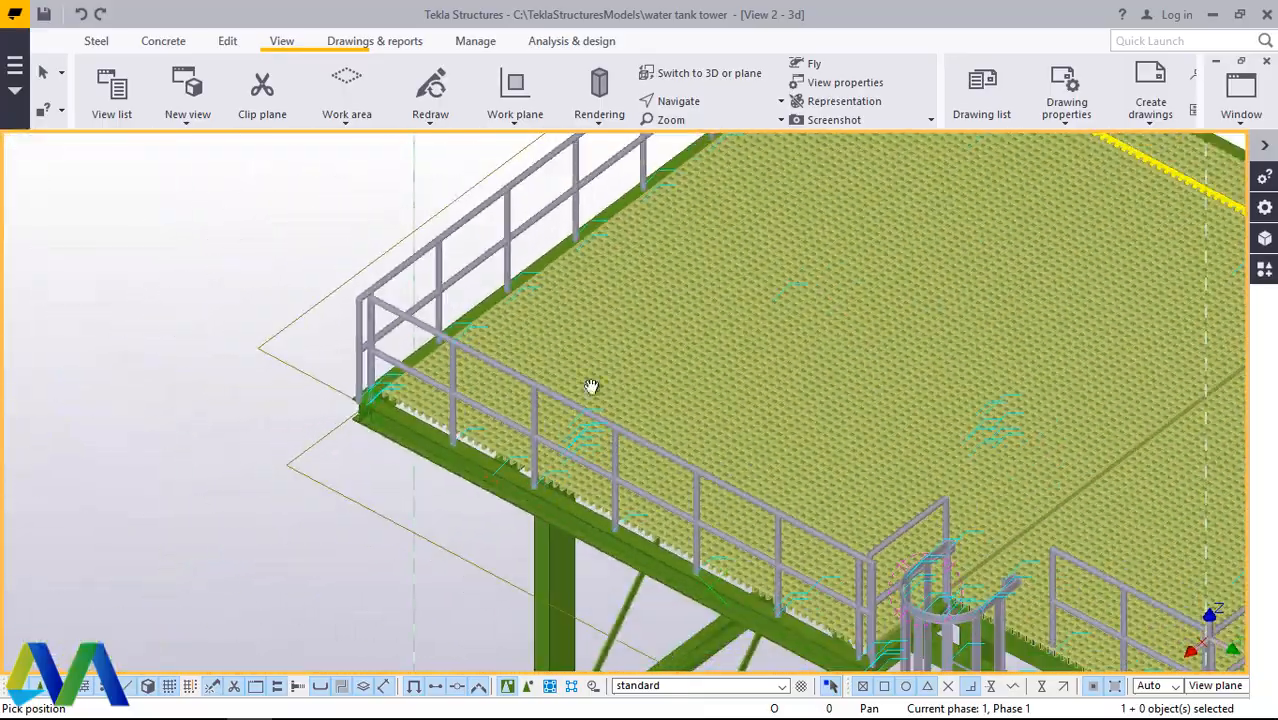
pyautogui.keyDown('ctrl'); pyautogui.moveTo(593, 385); pyautogui.dragTo(880, 388, button='middle'); pyautogui.keyUp('ctrl')
pyautogui.scroll(-5, 880, 388)
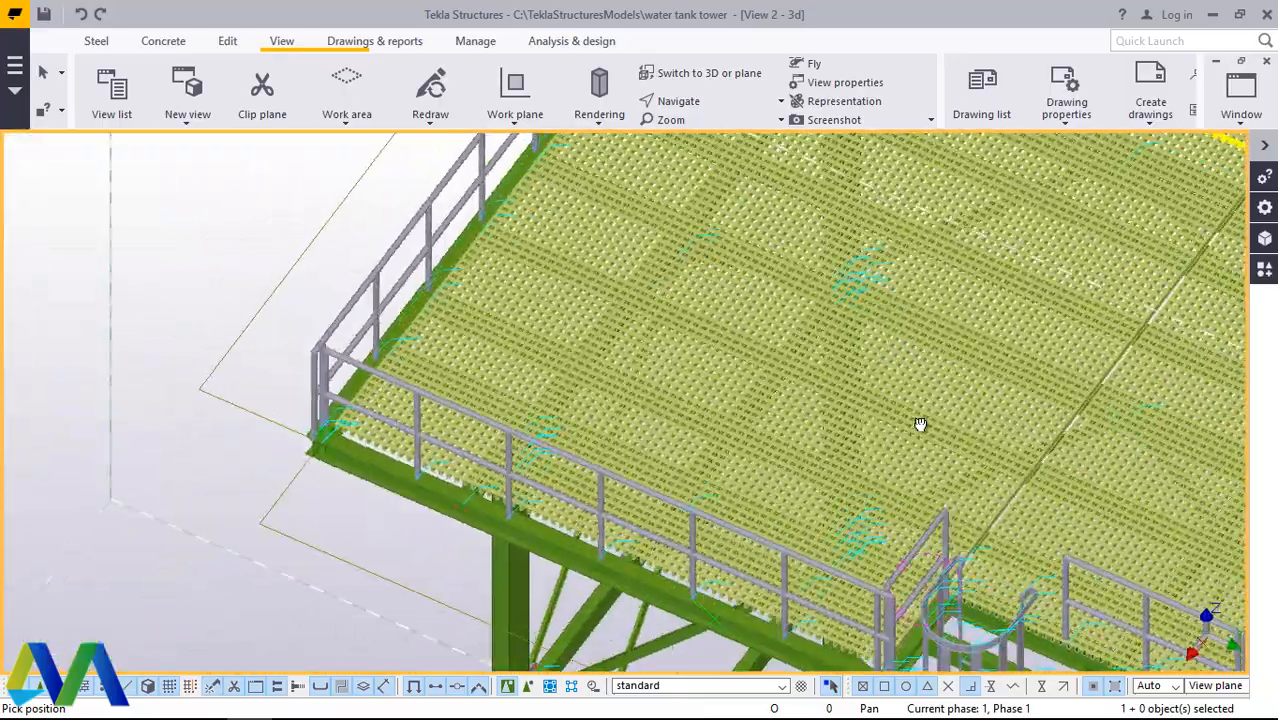
pyautogui.scroll(8, 845, 480)
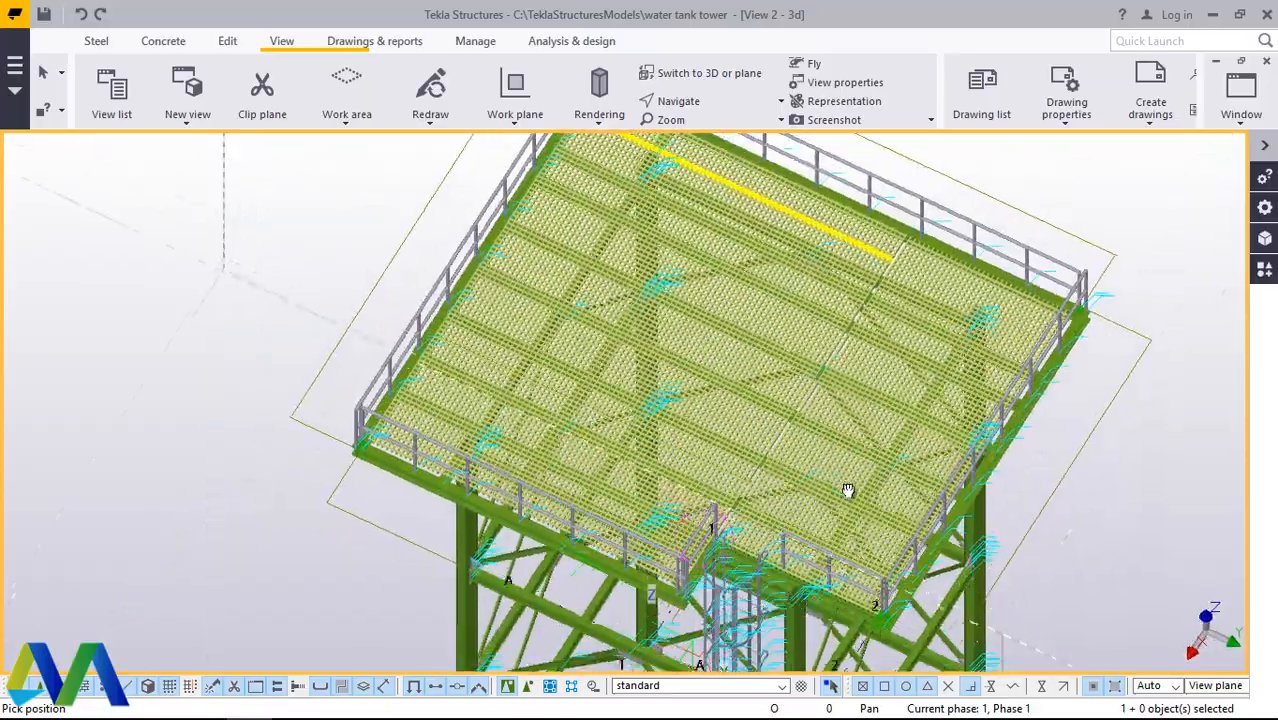